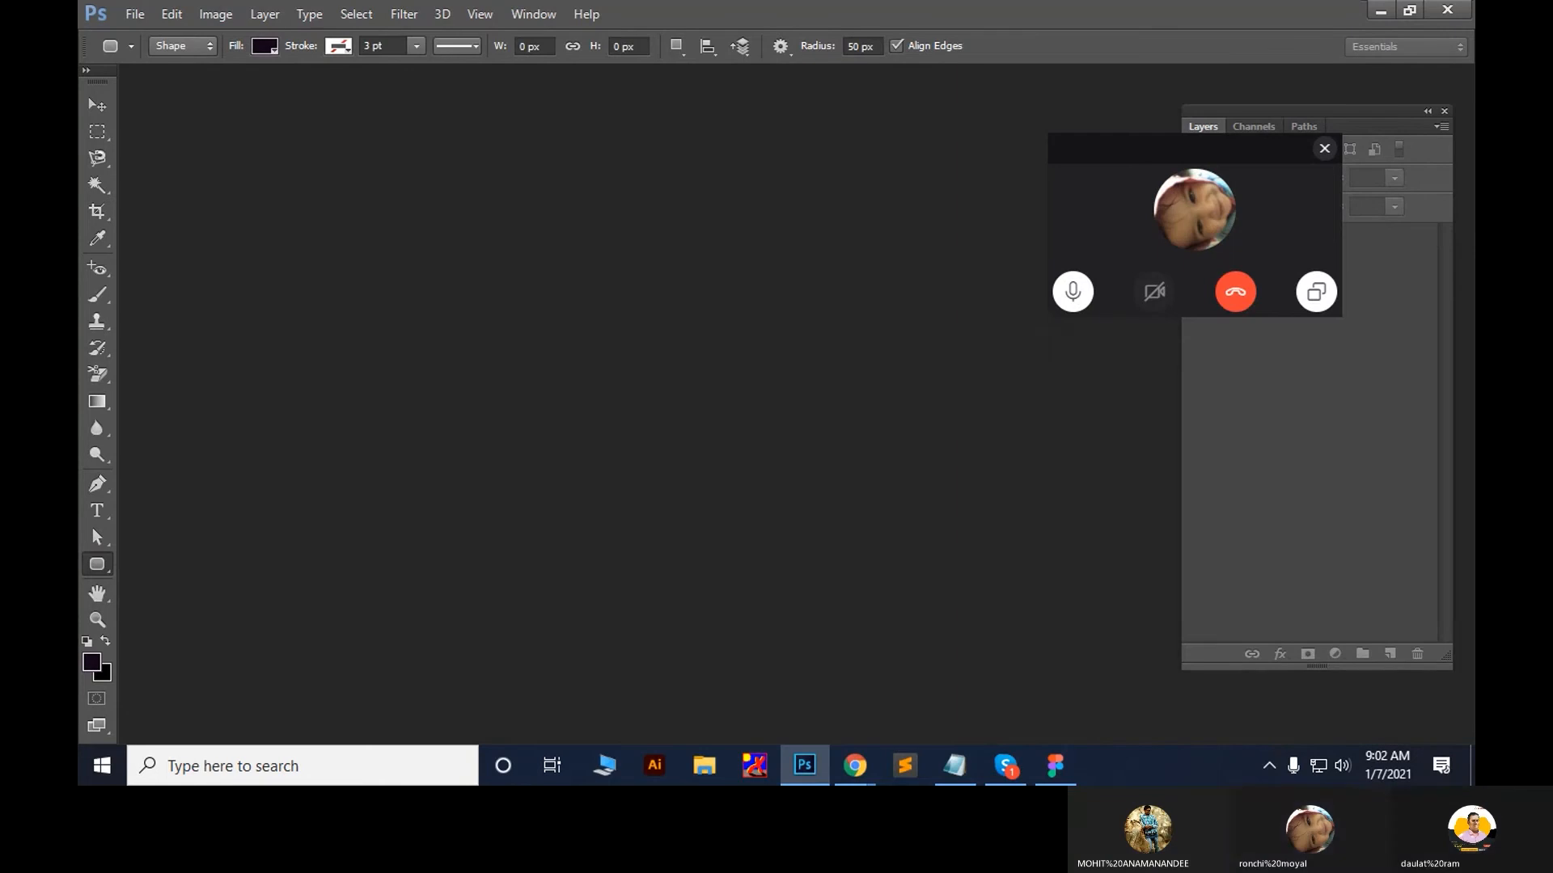
Dismiss the floating call overlay, check the extra options of the Skype call, and minimise the call window
click(1296, 218)
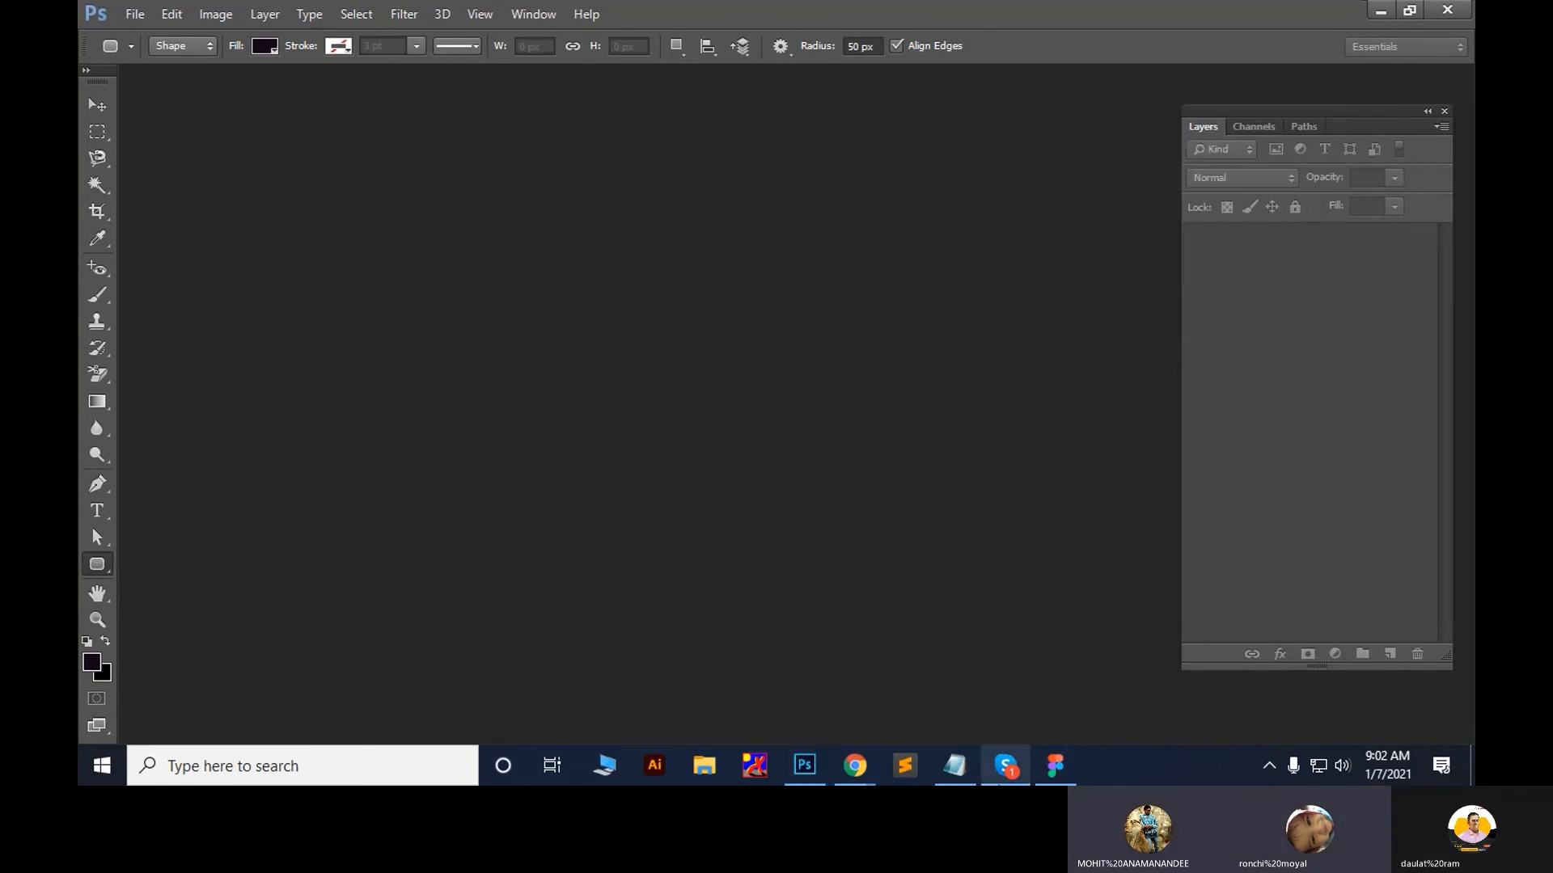
click(1005, 769)
click(1408, 710)
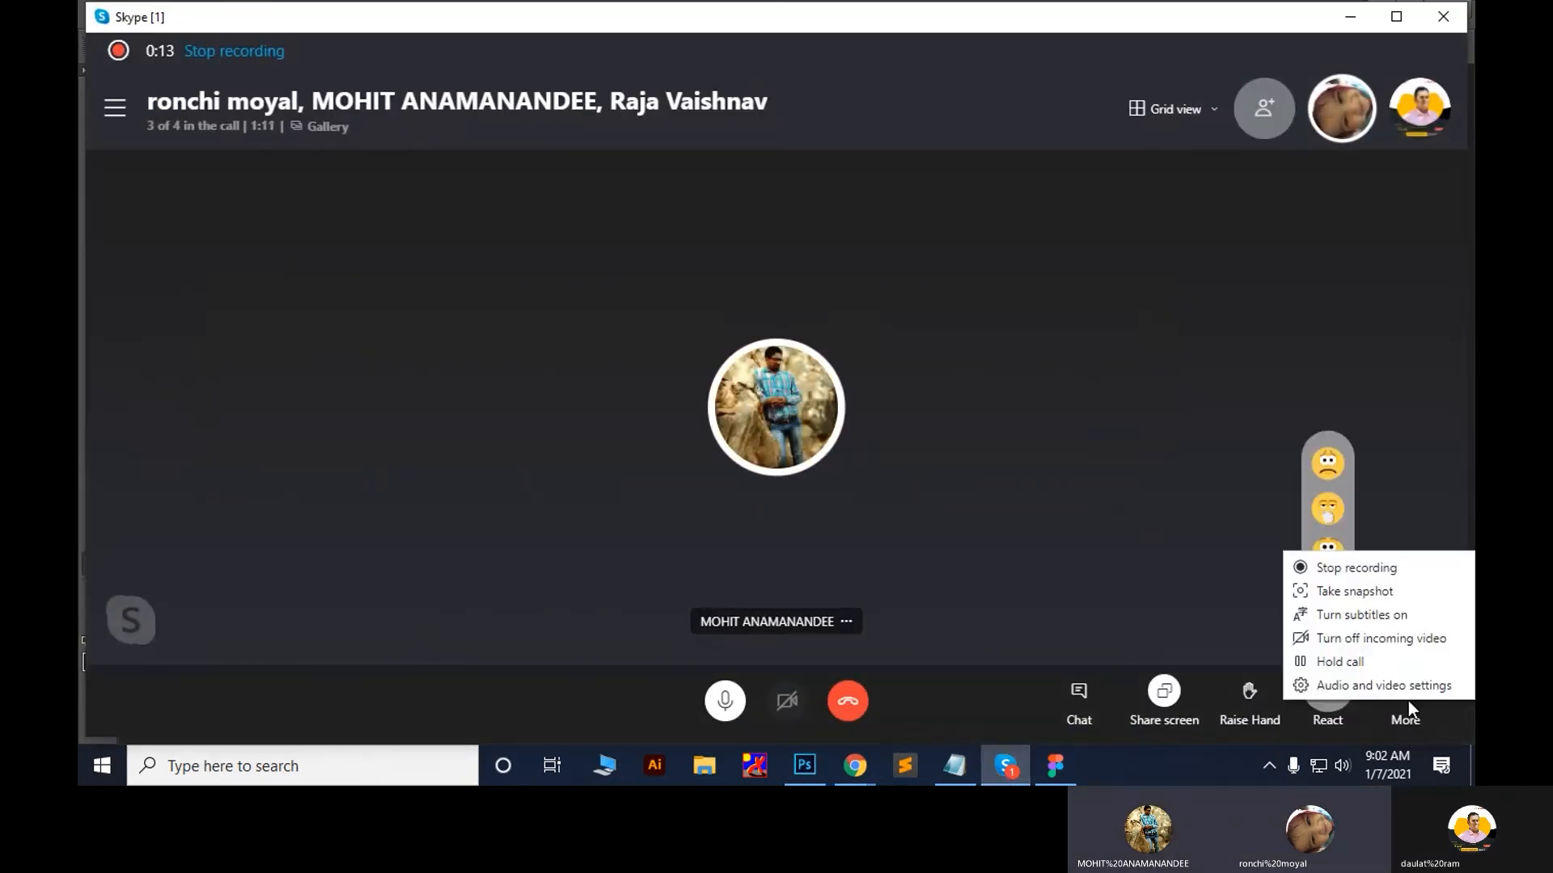
click(916, 484)
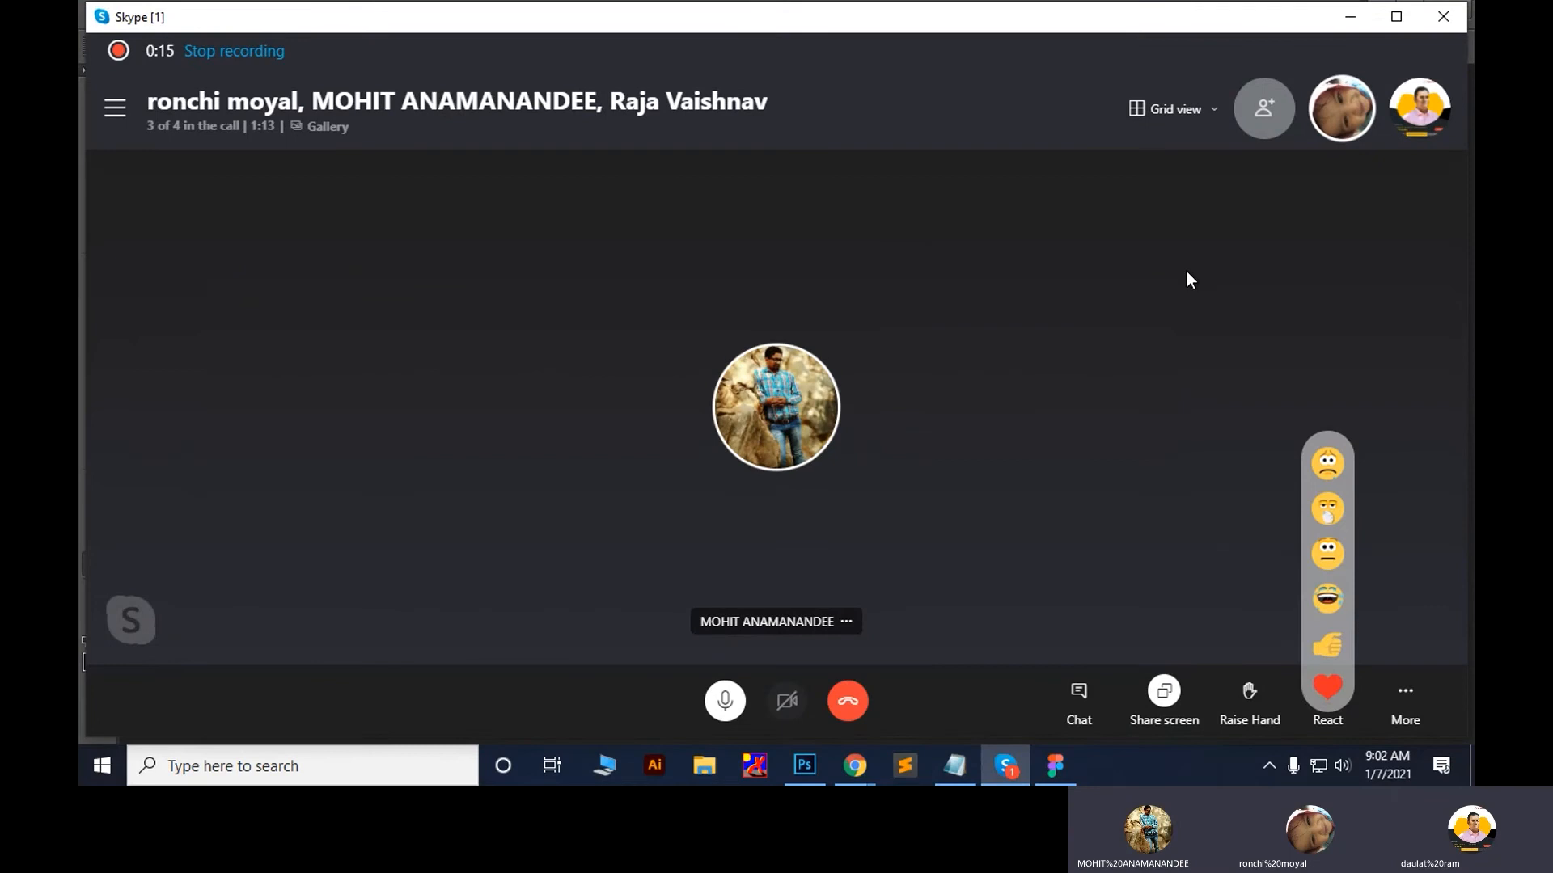
click(1348, 16)
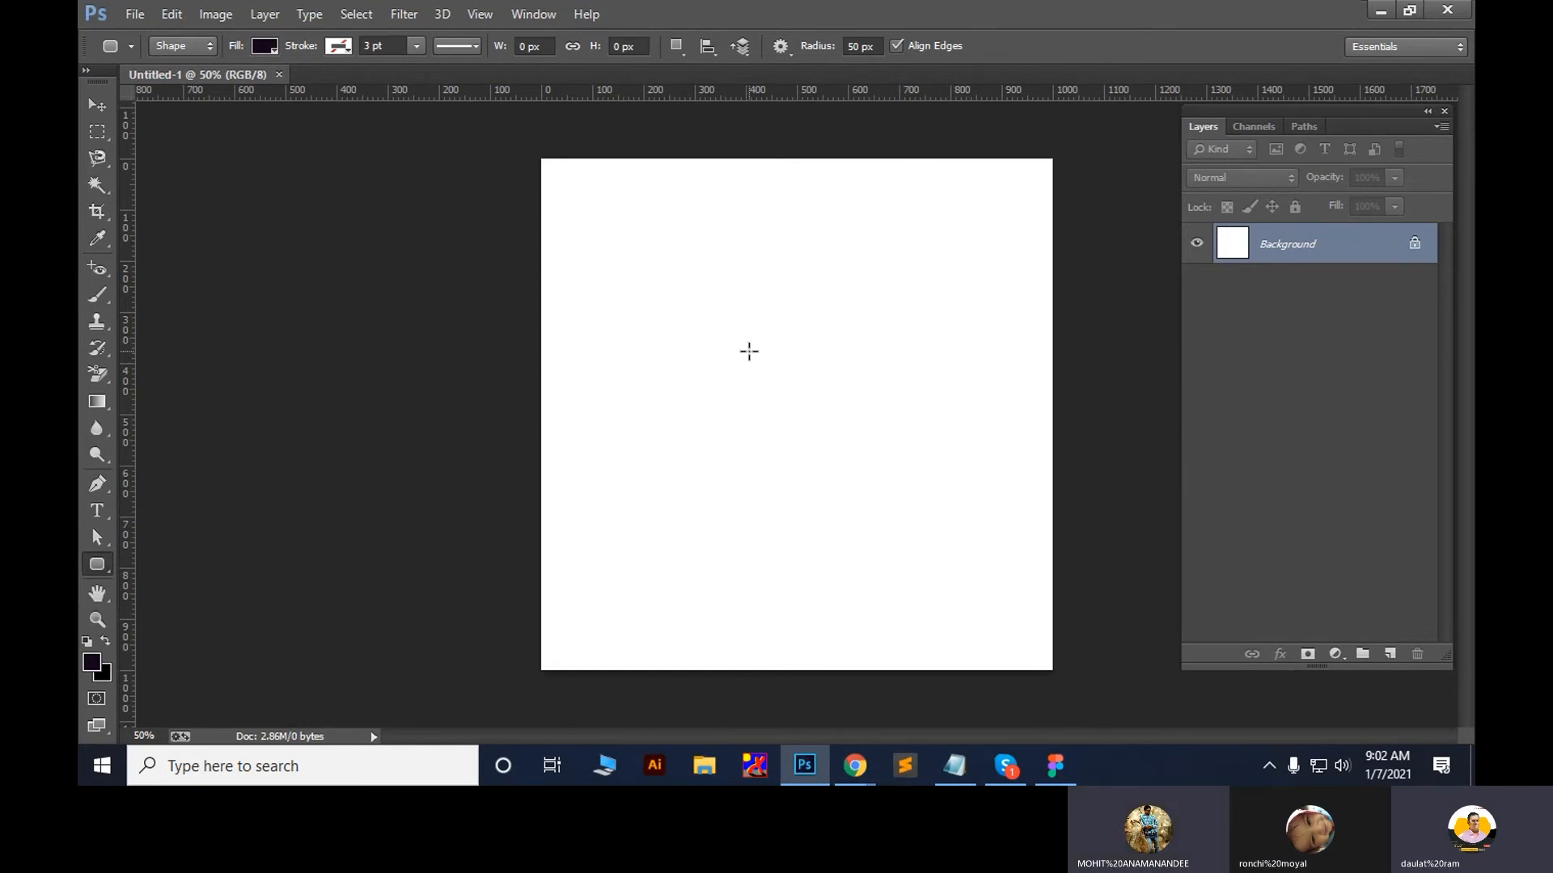
Minimise the Figma design file and close the incognito Chrome window that shows the shared Figma design
click(1054, 765)
click(1006, 767)
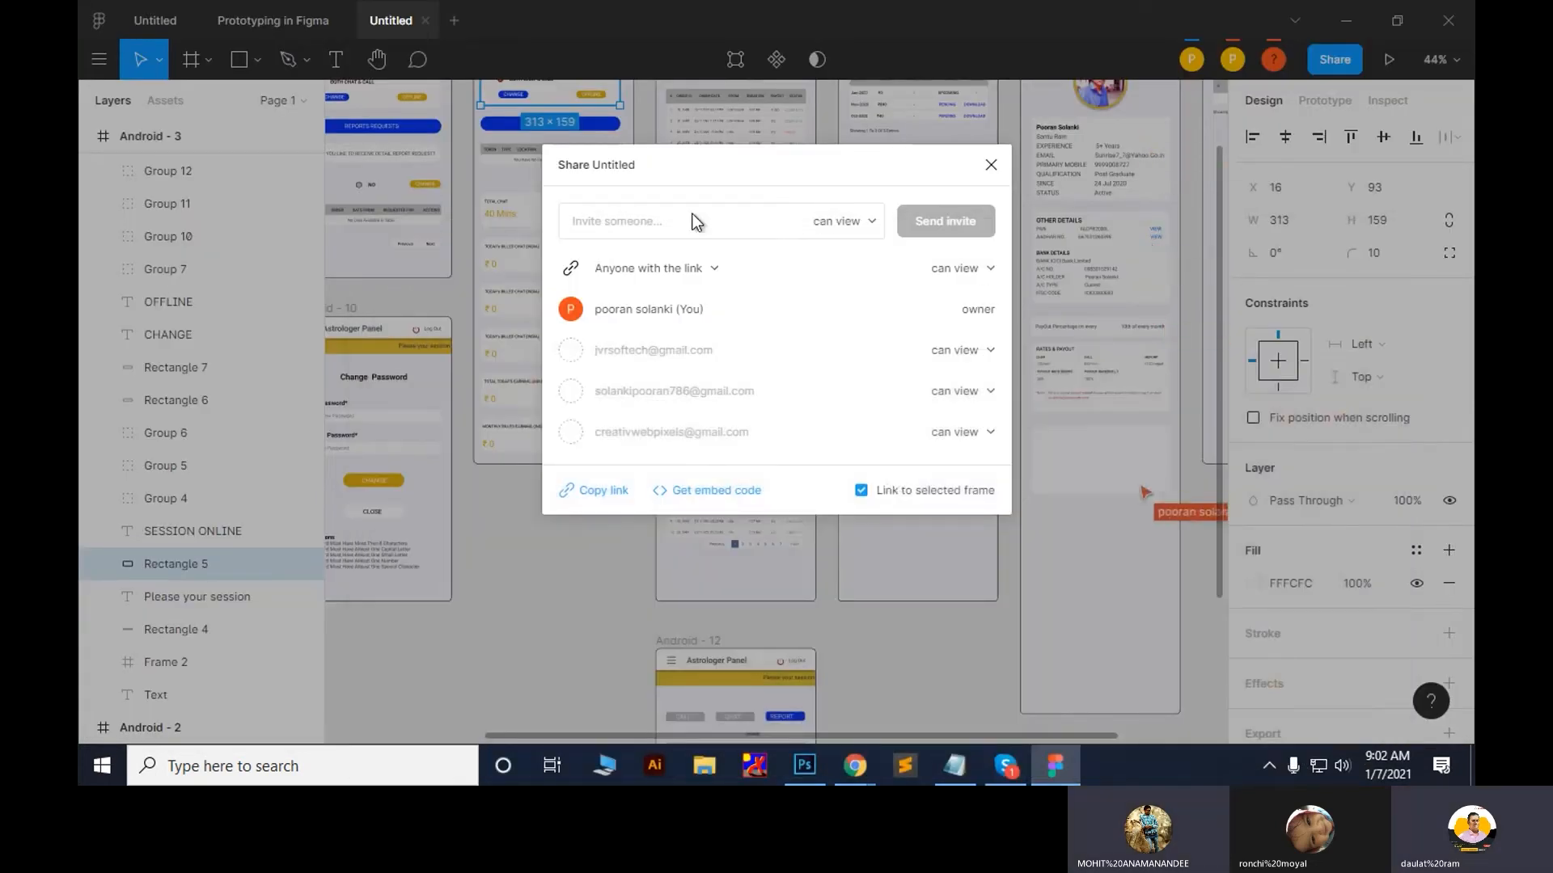
click(1347, 19)
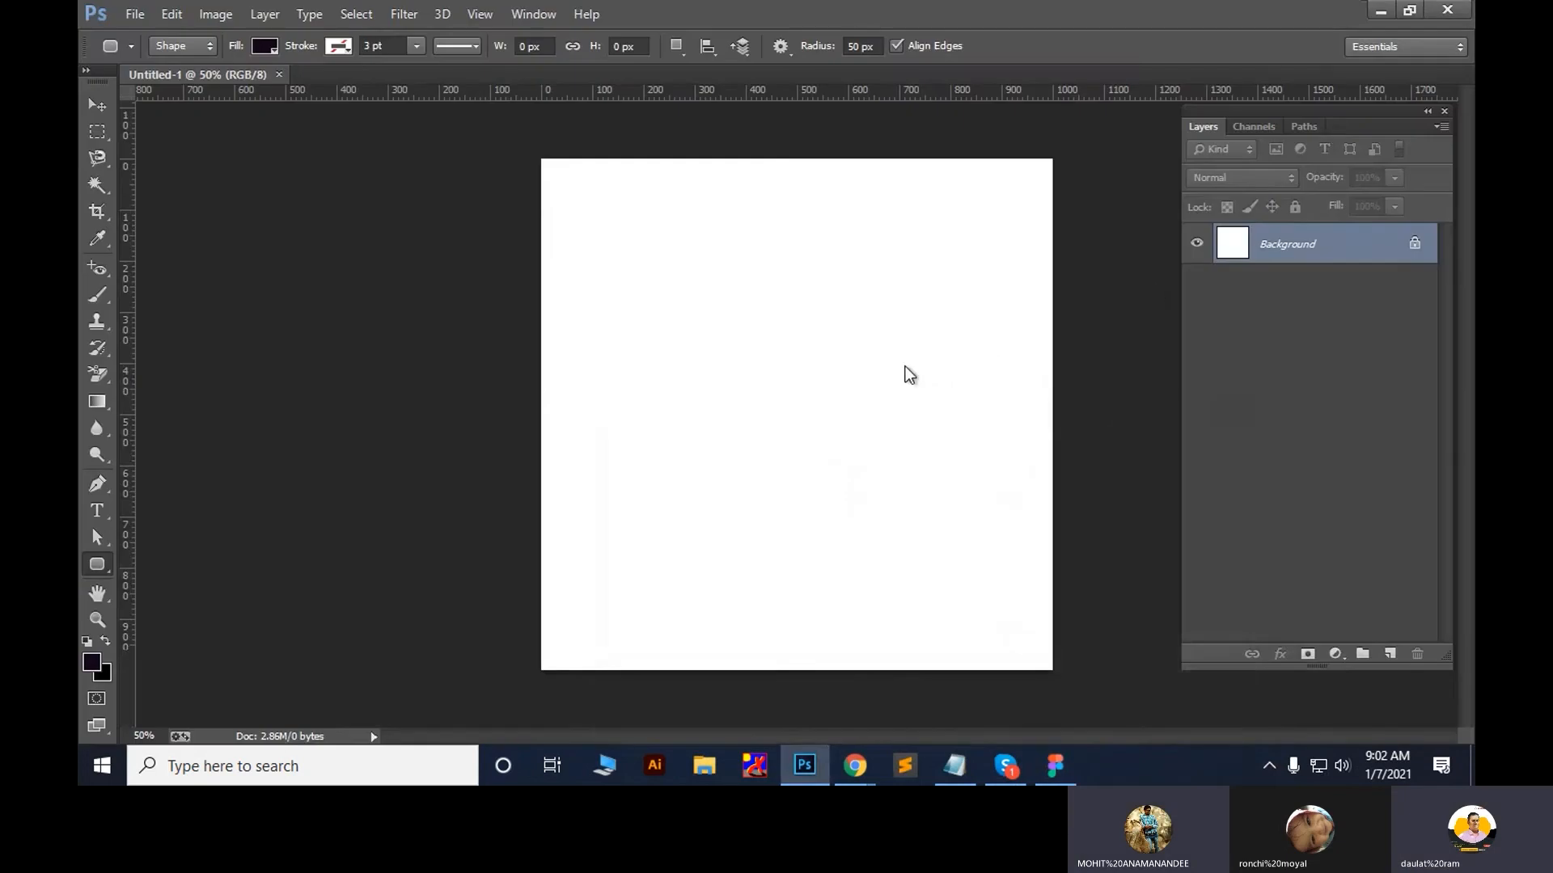
mouse_move(864, 756)
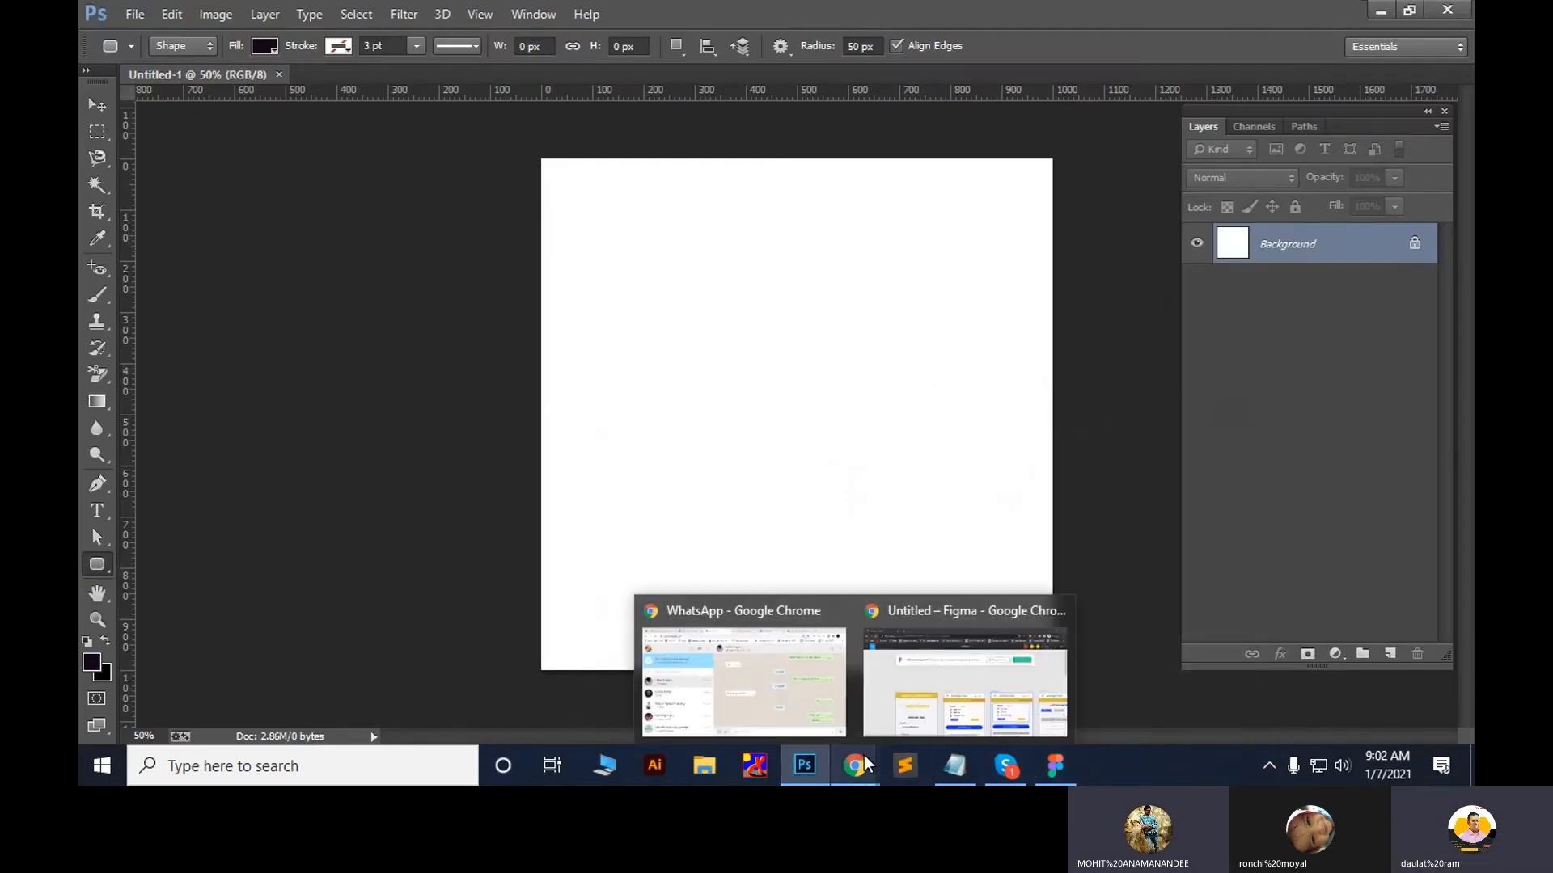
click(1006, 688)
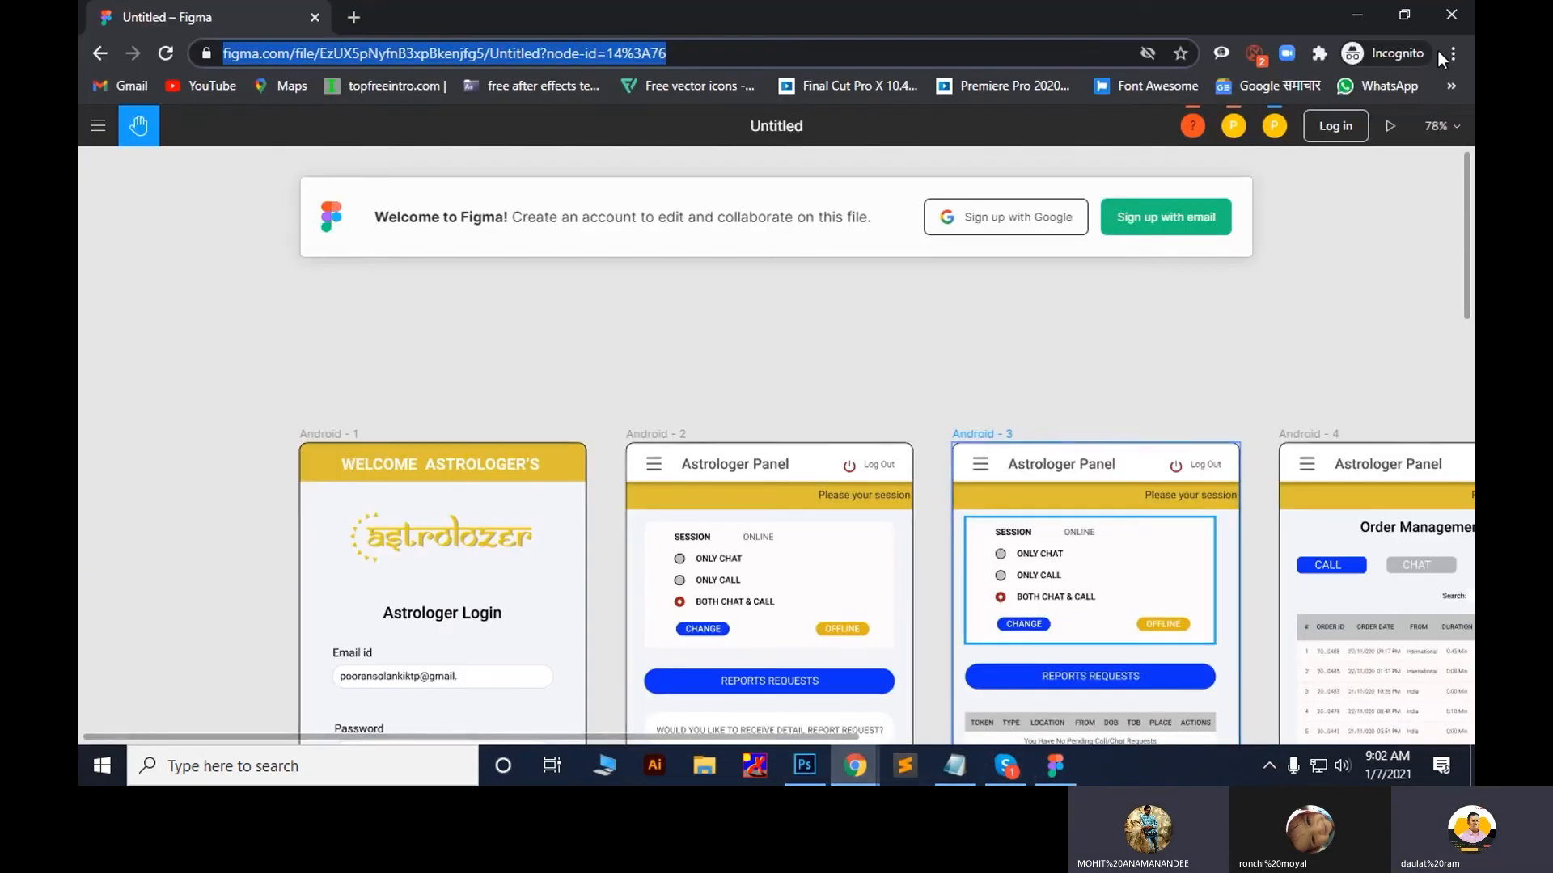
click(1447, 19)
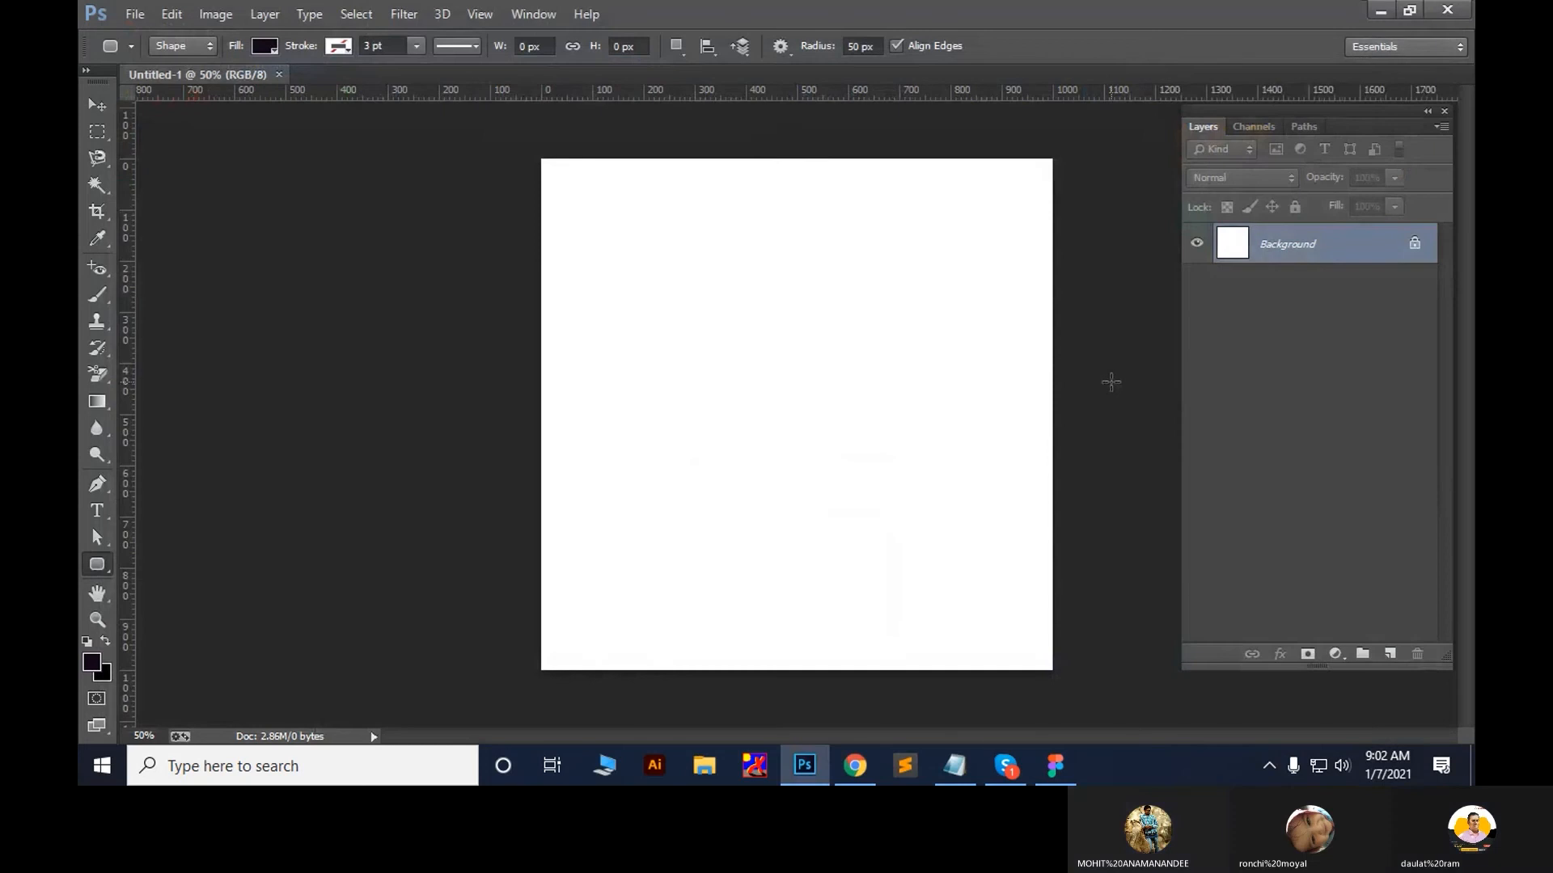
Activate the Move tool and convert the locked Background layer into a regular layer with the default settings
key(v)
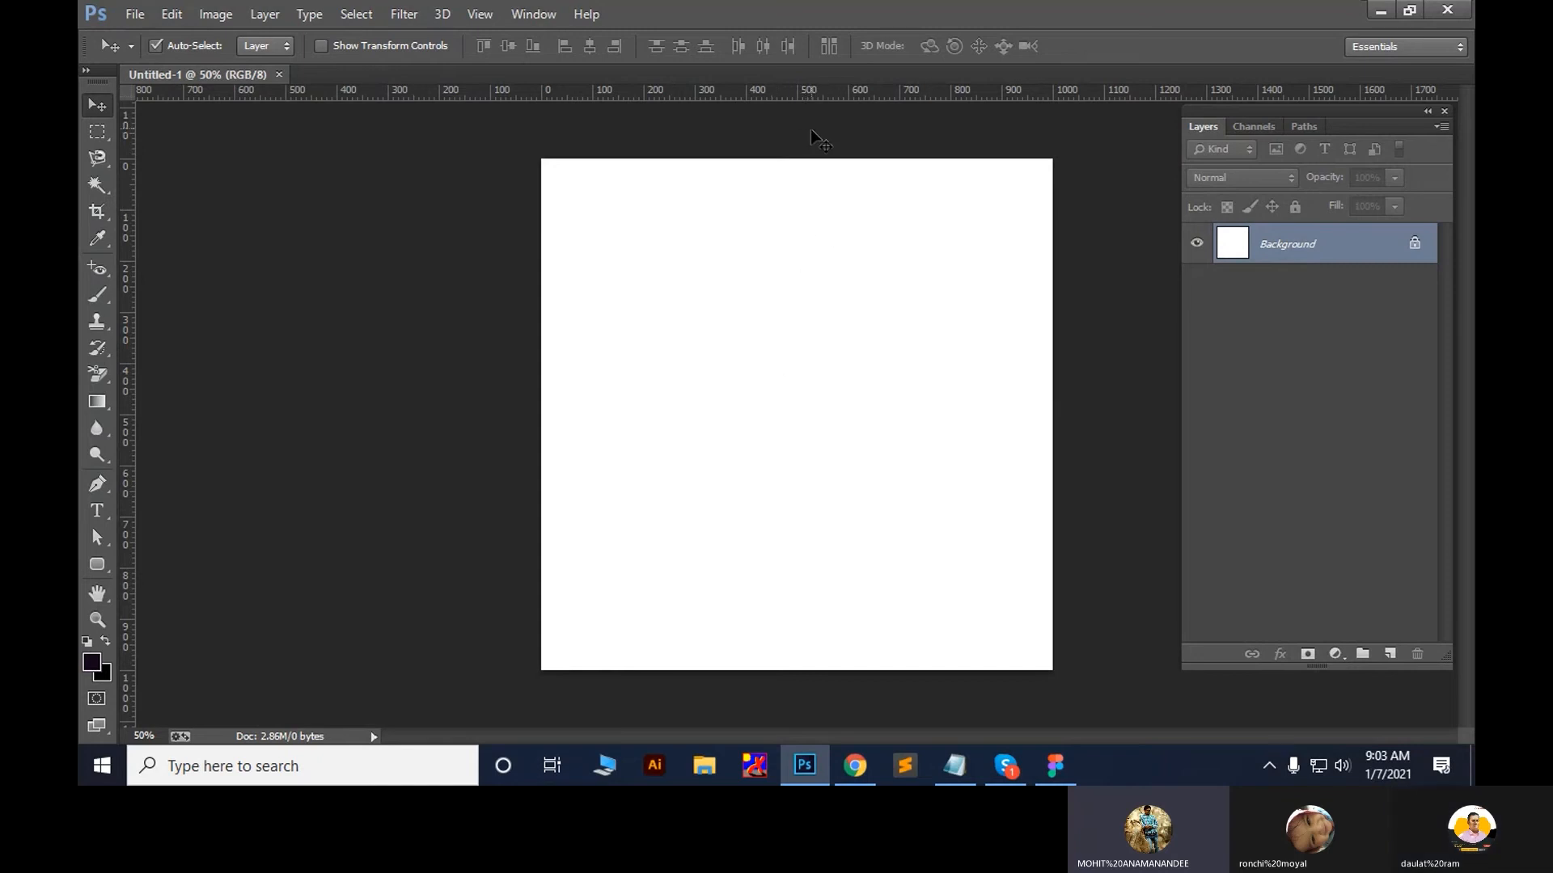
click(1003, 766)
click(1004, 767)
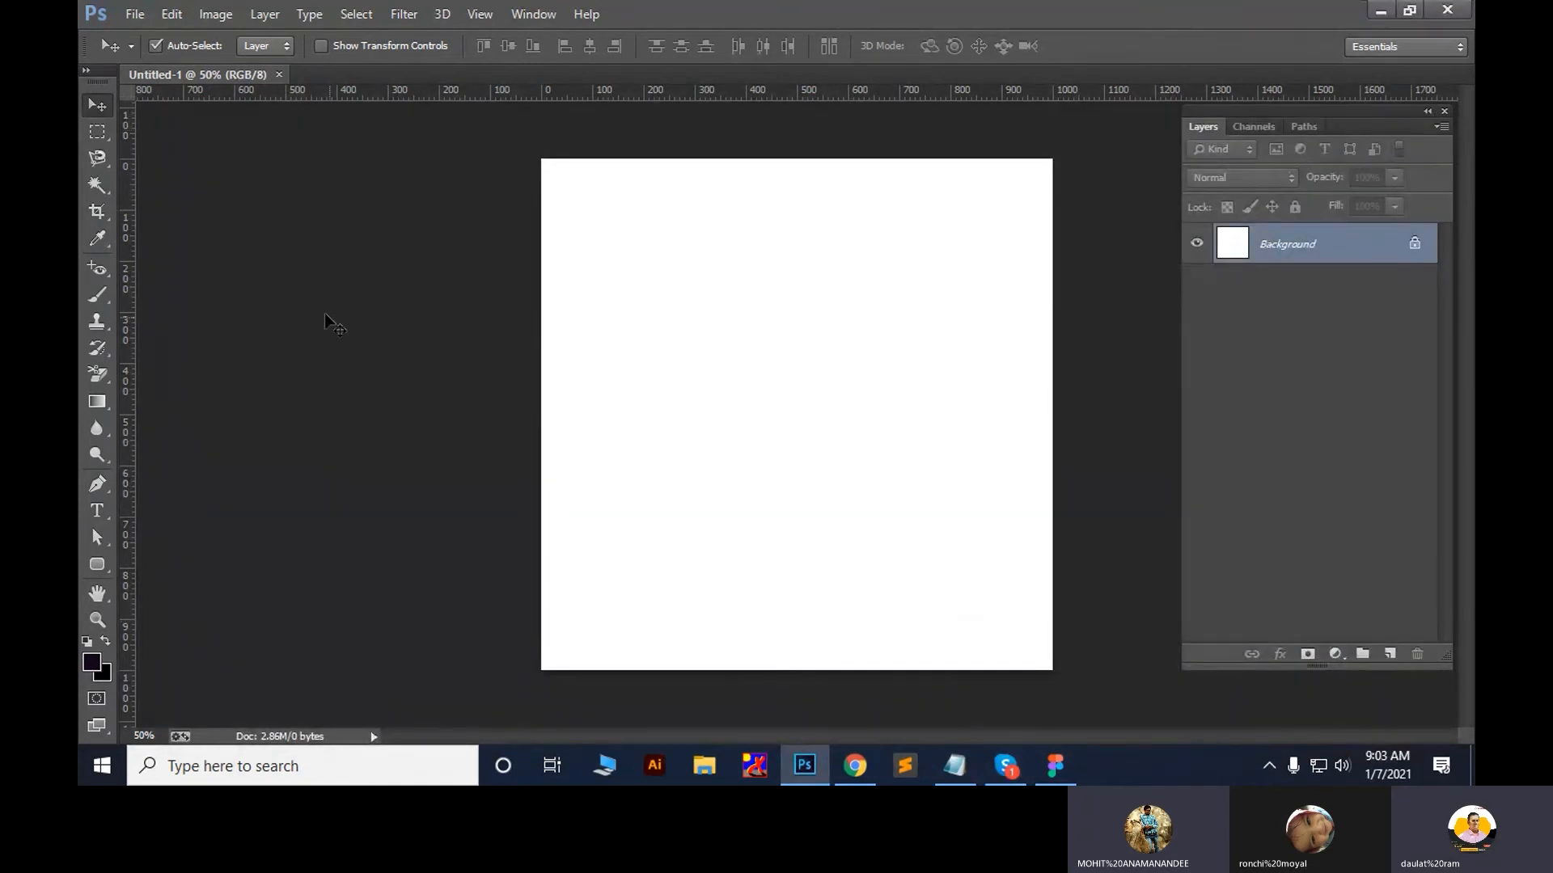
double_click(1350, 240)
key(Return)
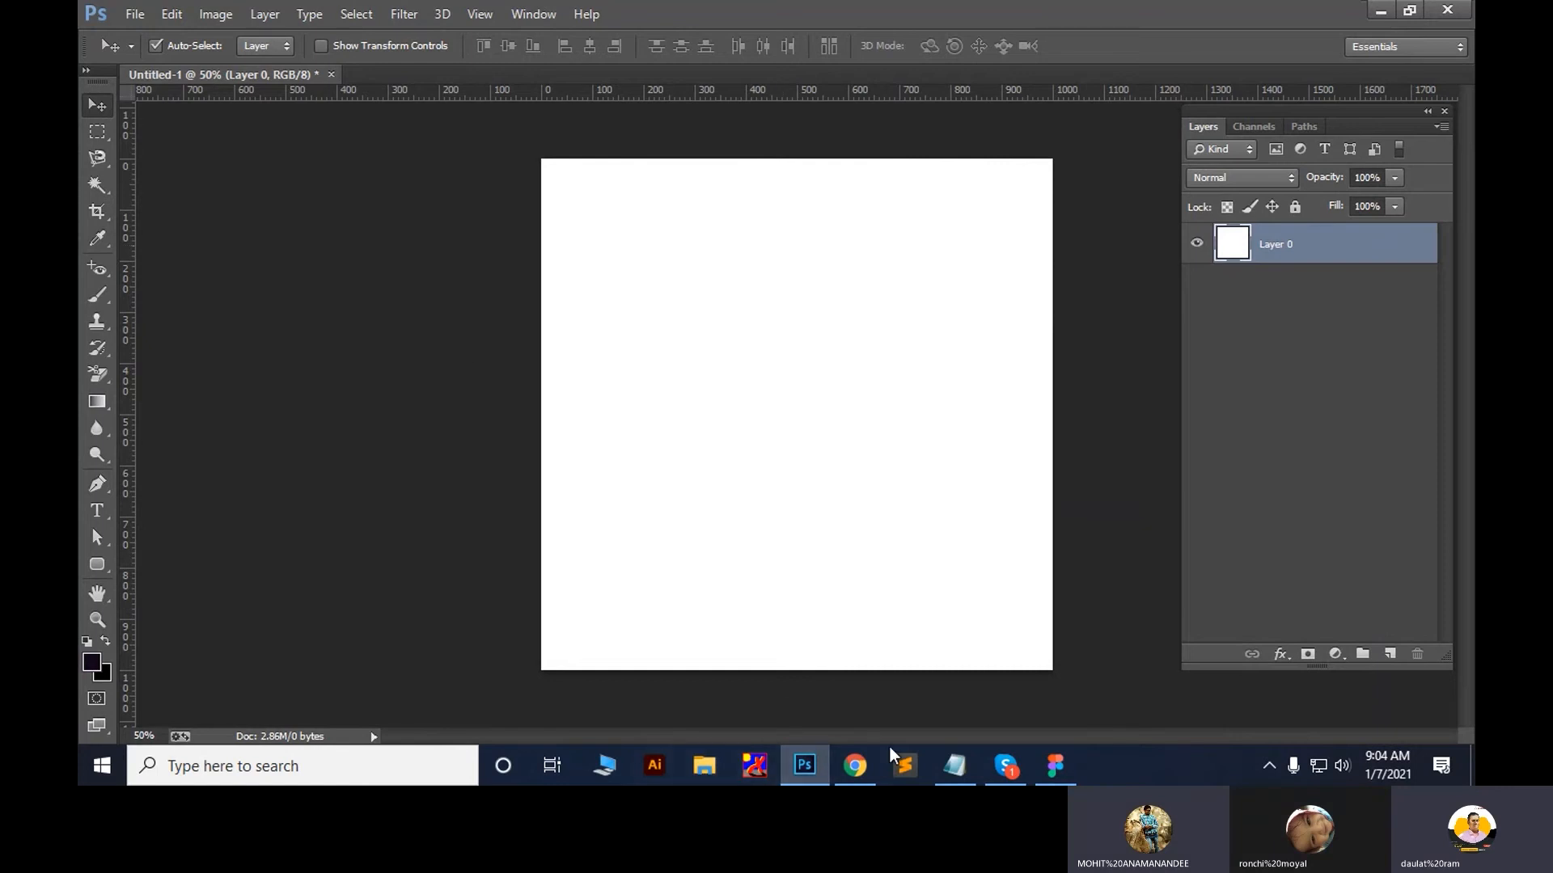
Switch to Chrome and search Google in a new tab for "web designing required skills"
click(871, 772)
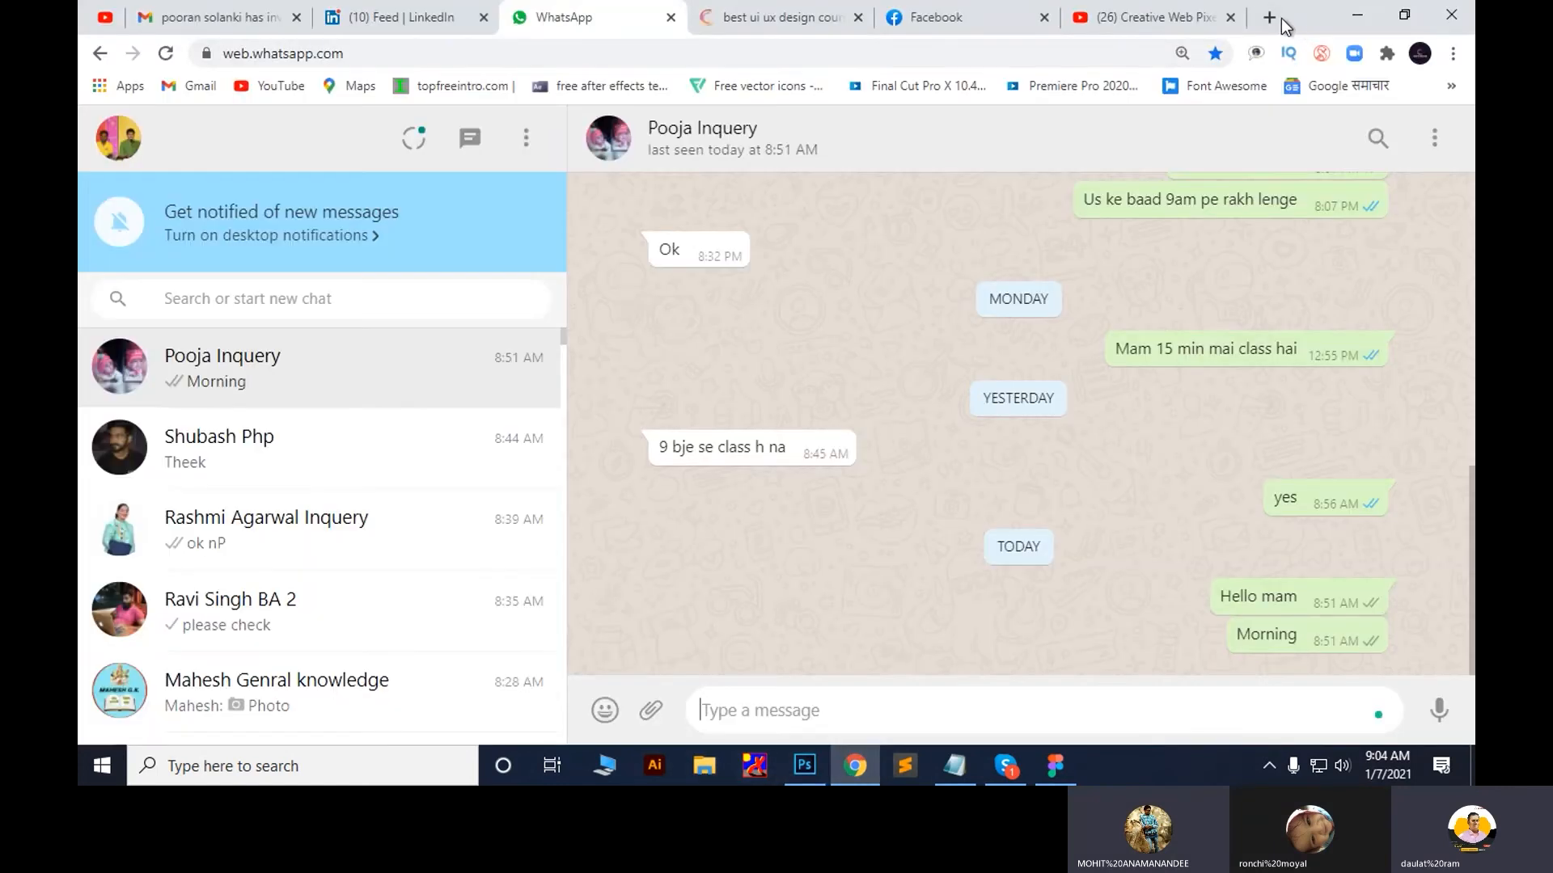
click(1280, 19)
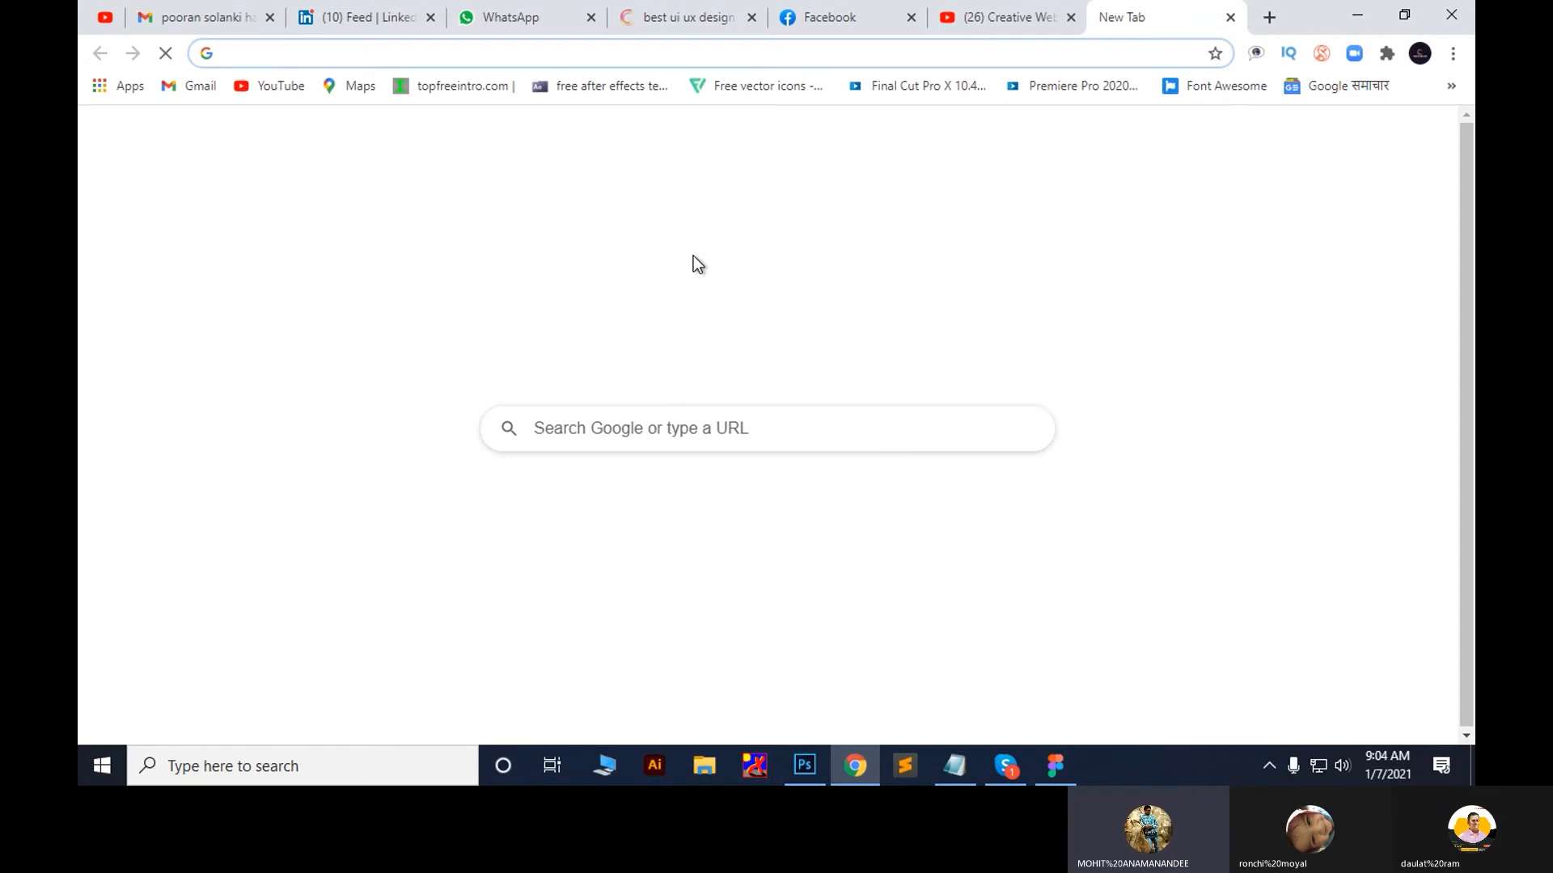
text(web designin)
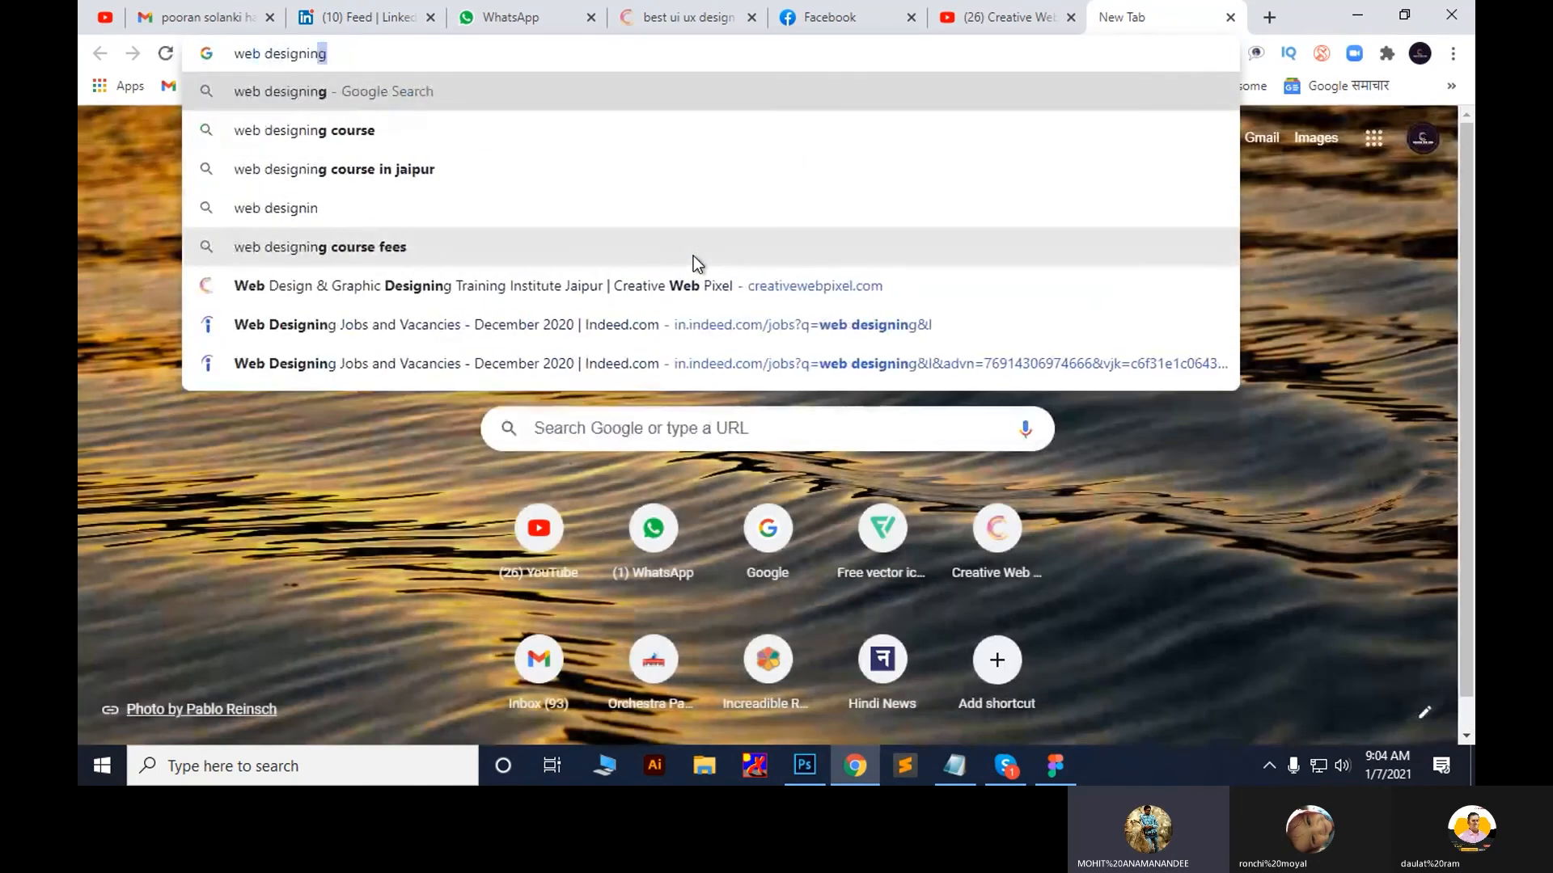
text(g requ)
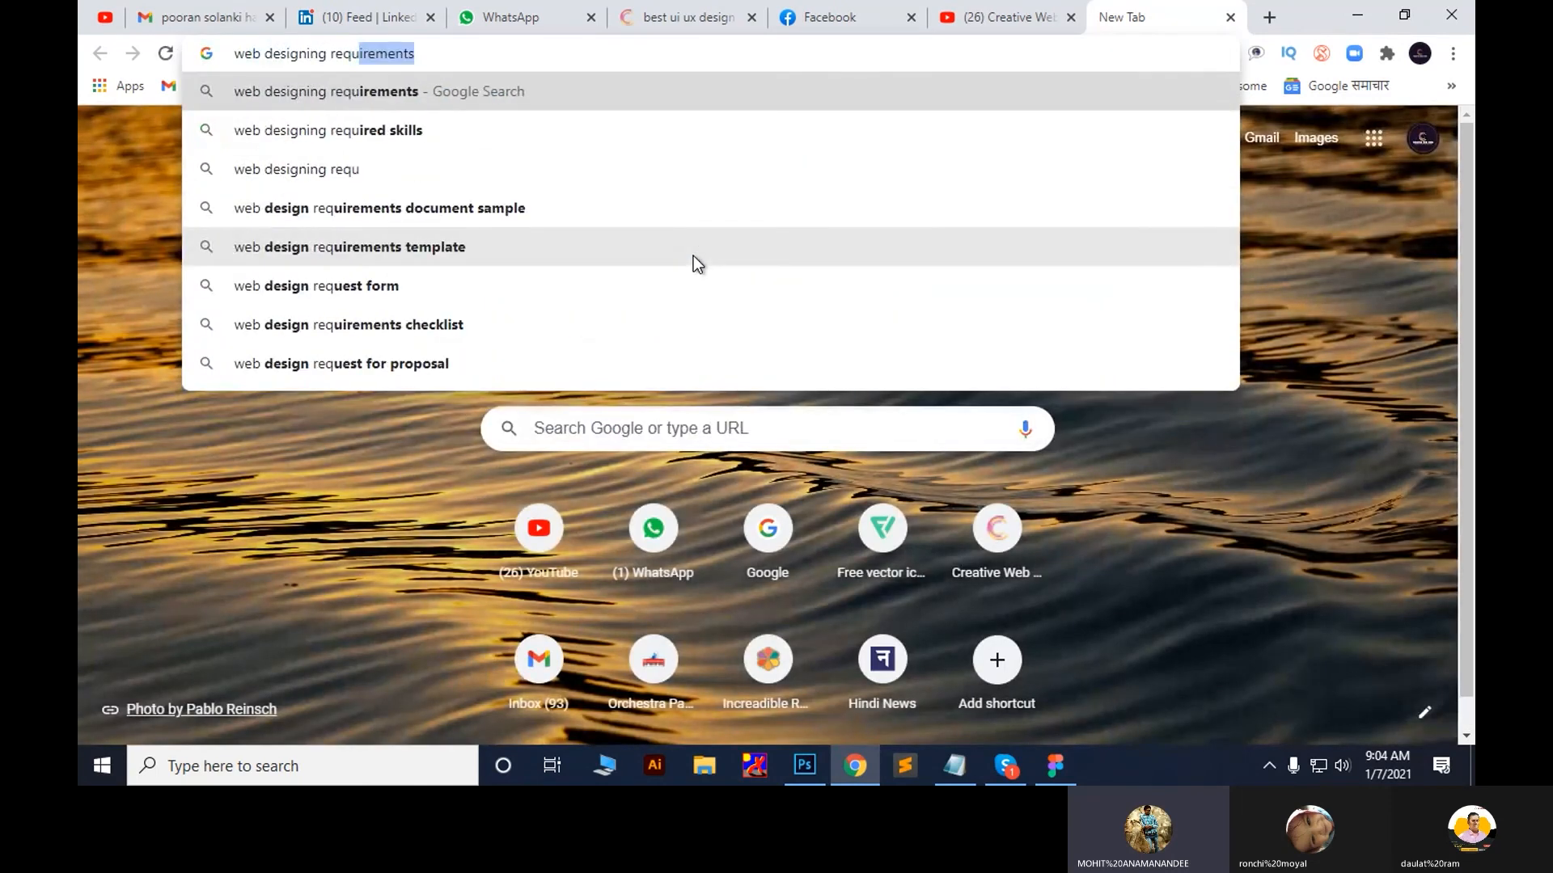
text(er)
key(Down)
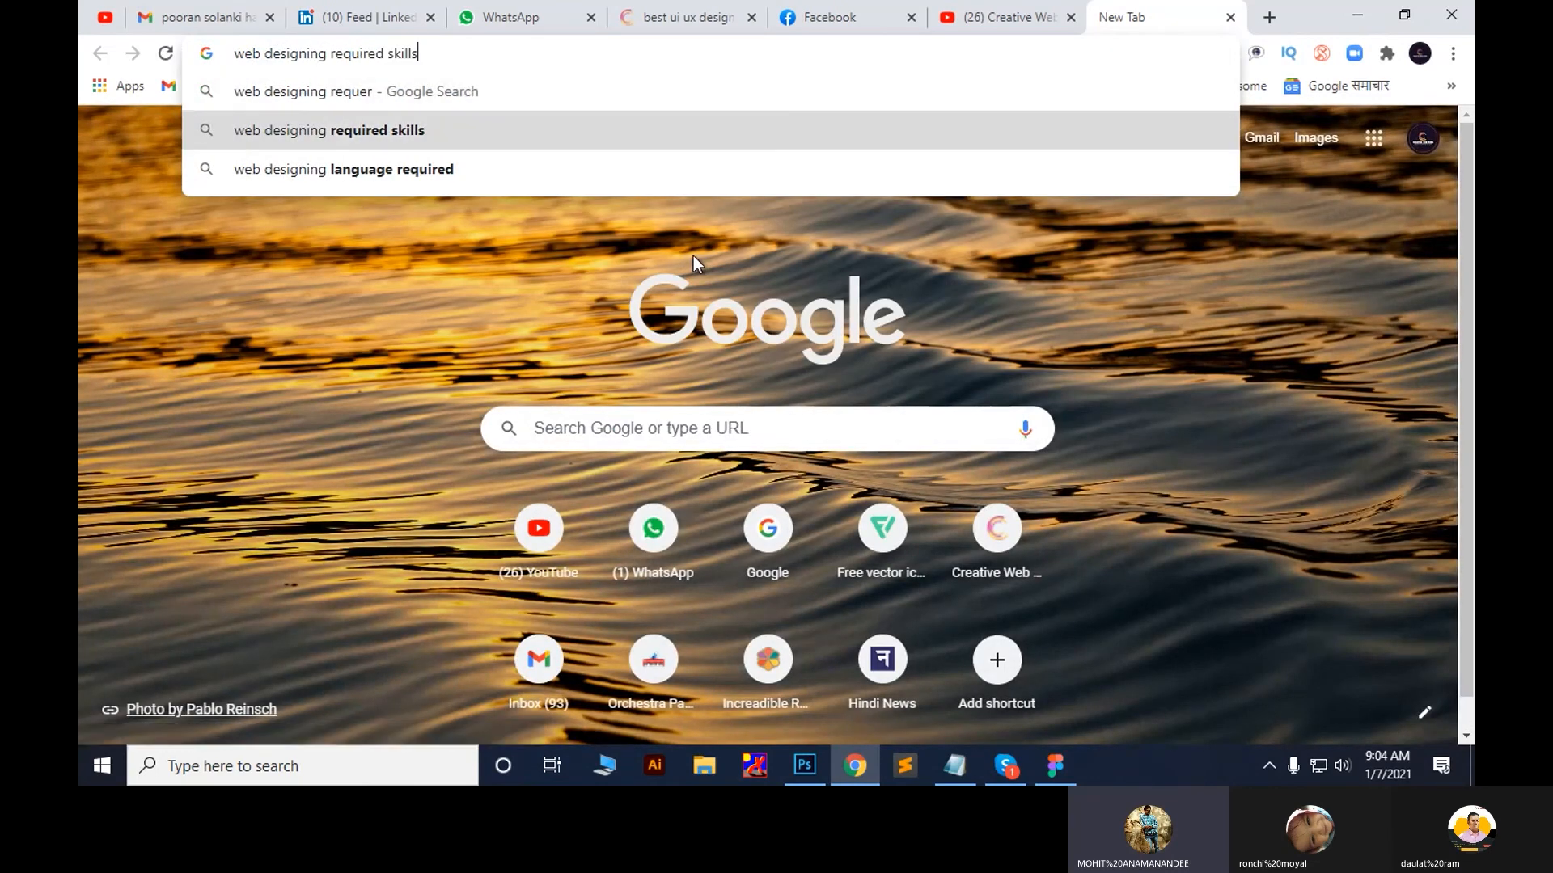
key(Return)
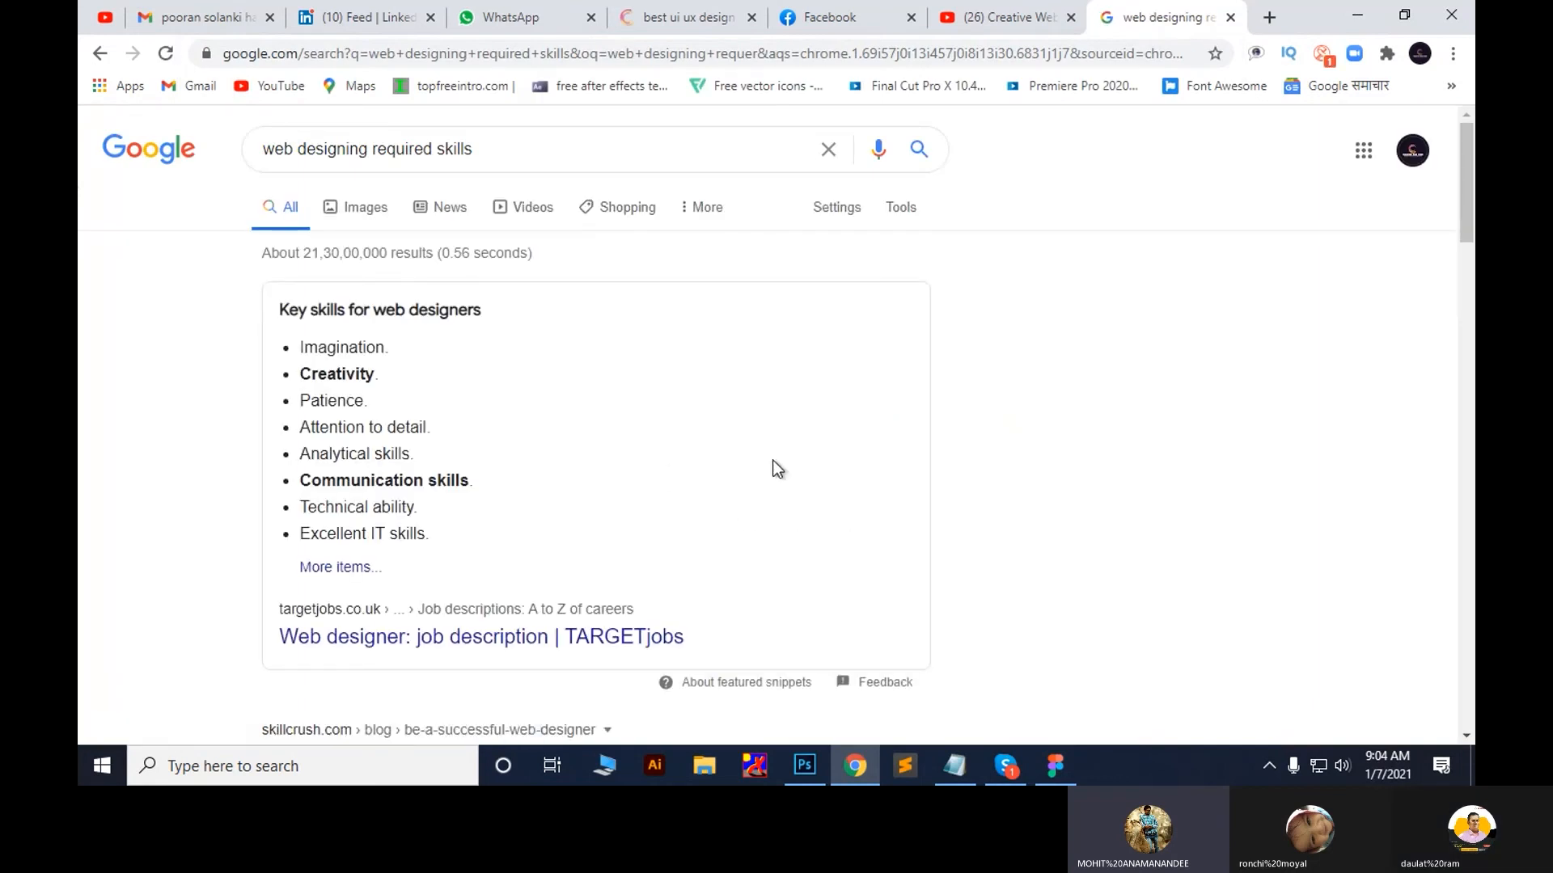
Look over the search results and extend the query to "web designing required skills required"
scroll(776, 469, down, 4)
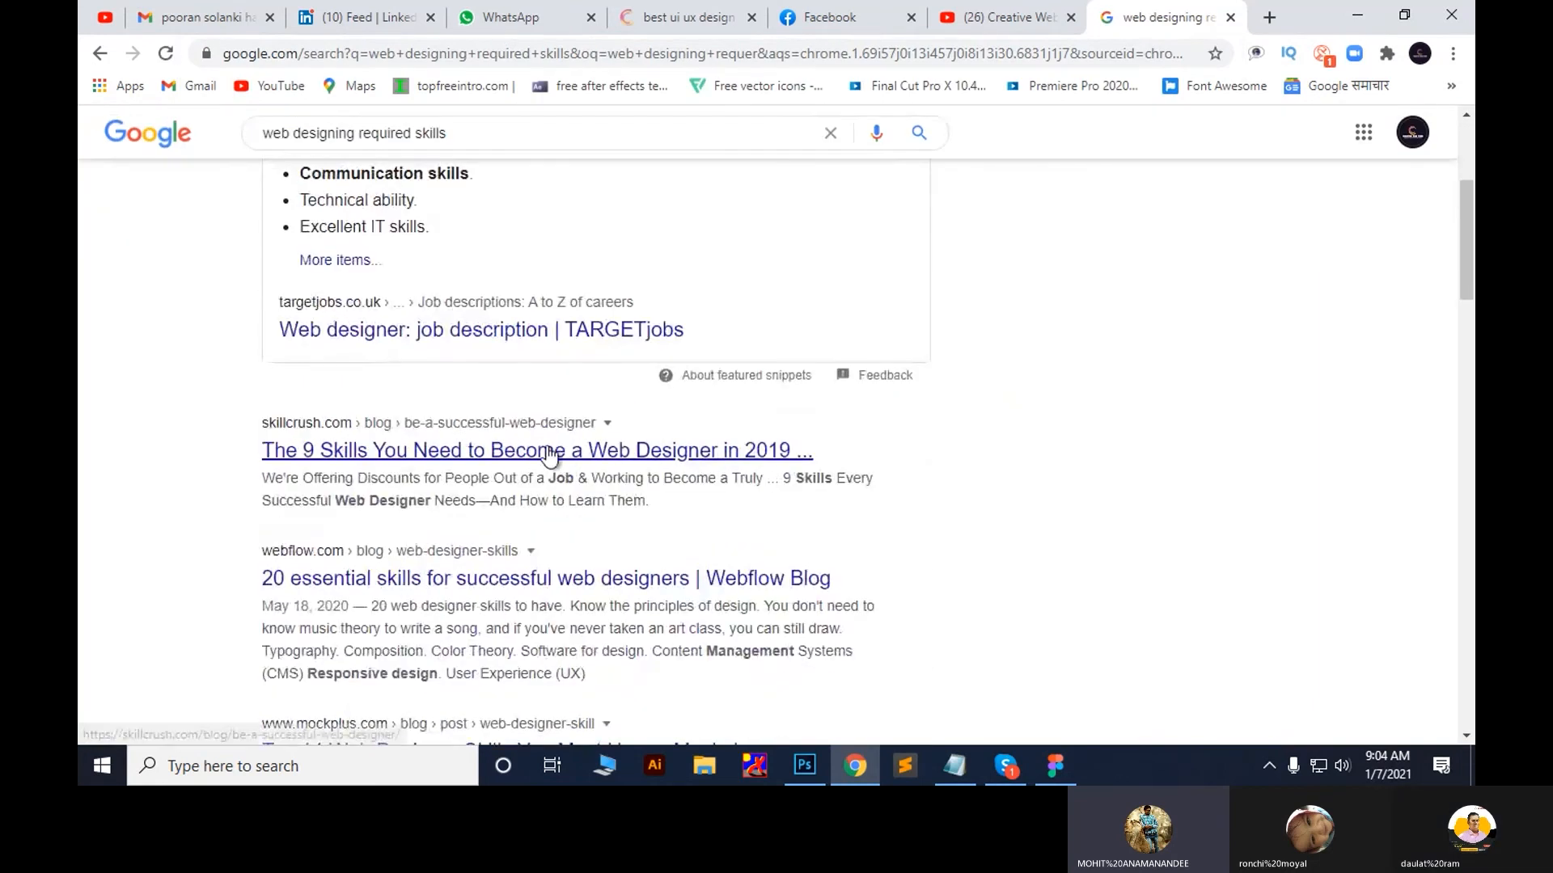
scroll(550, 452, up, 4)
click(532, 170)
click(534, 152)
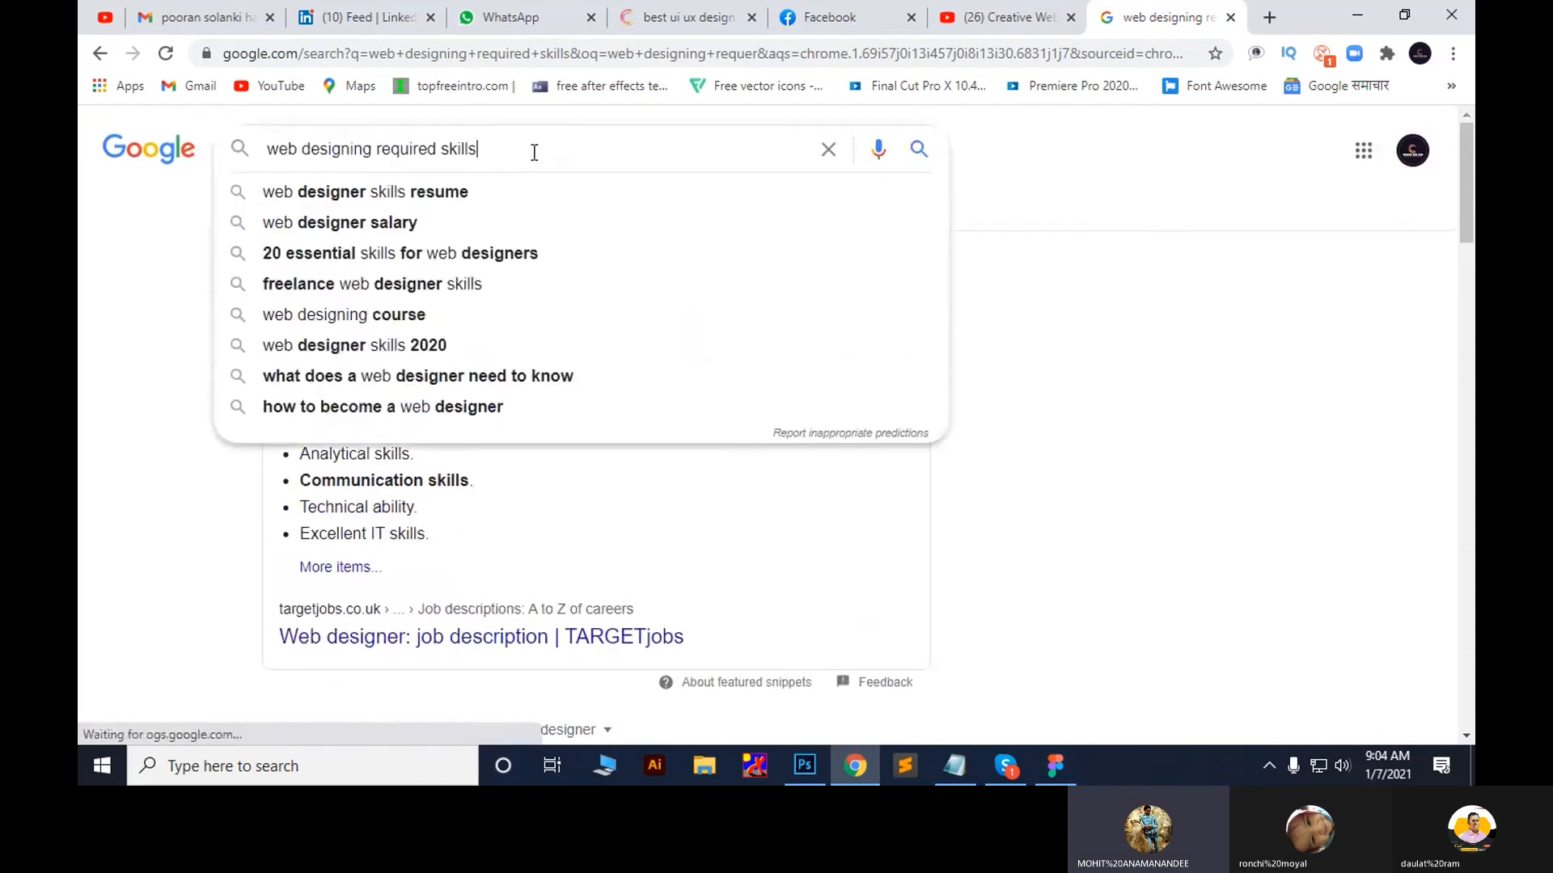
text(re)
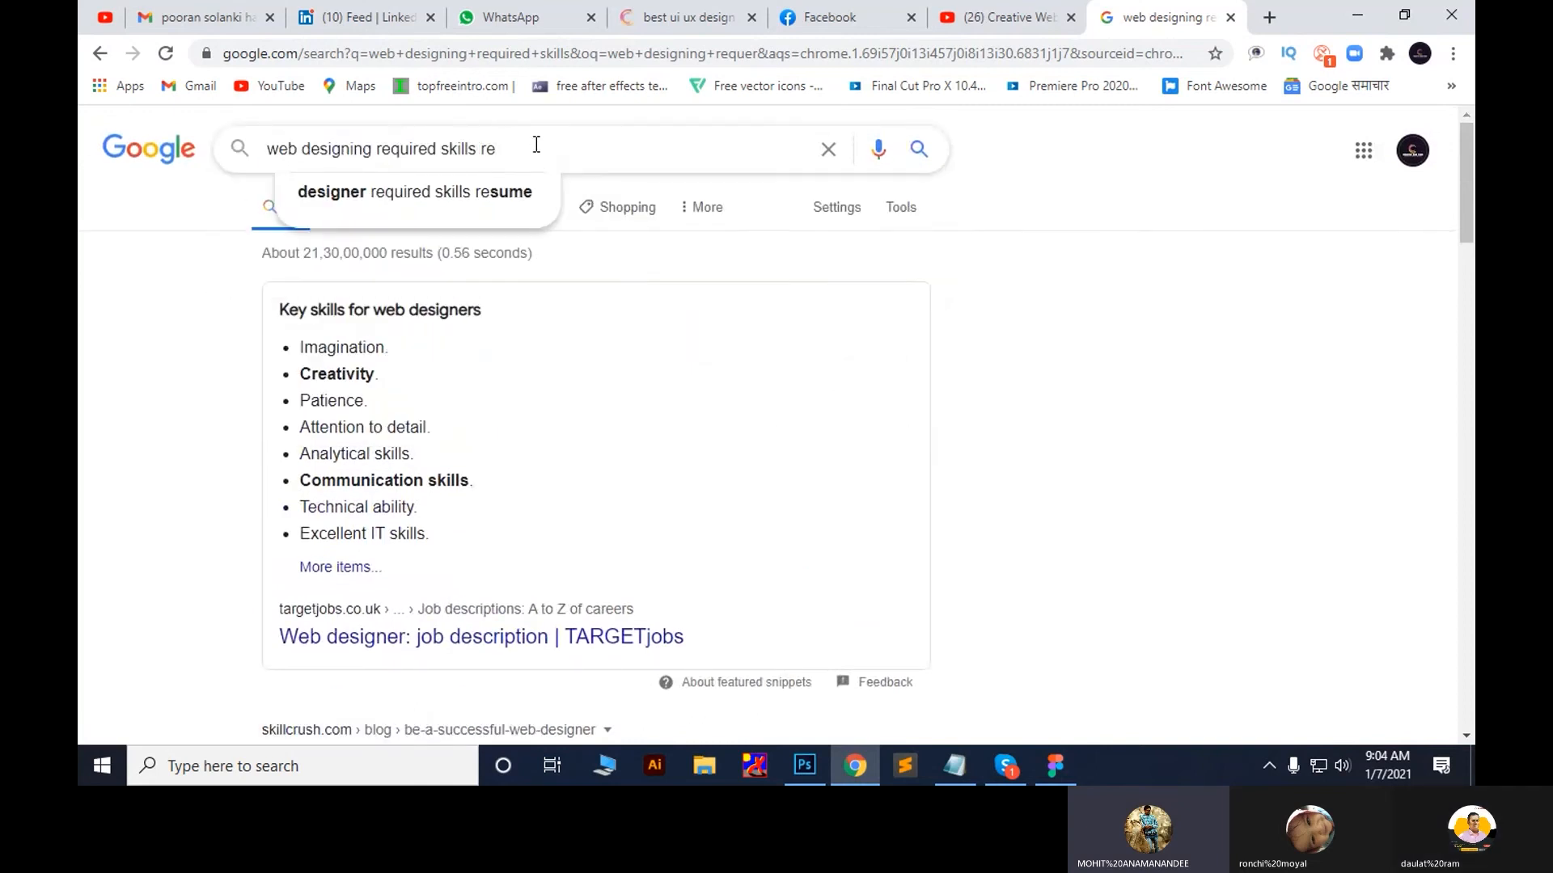
text(quired)
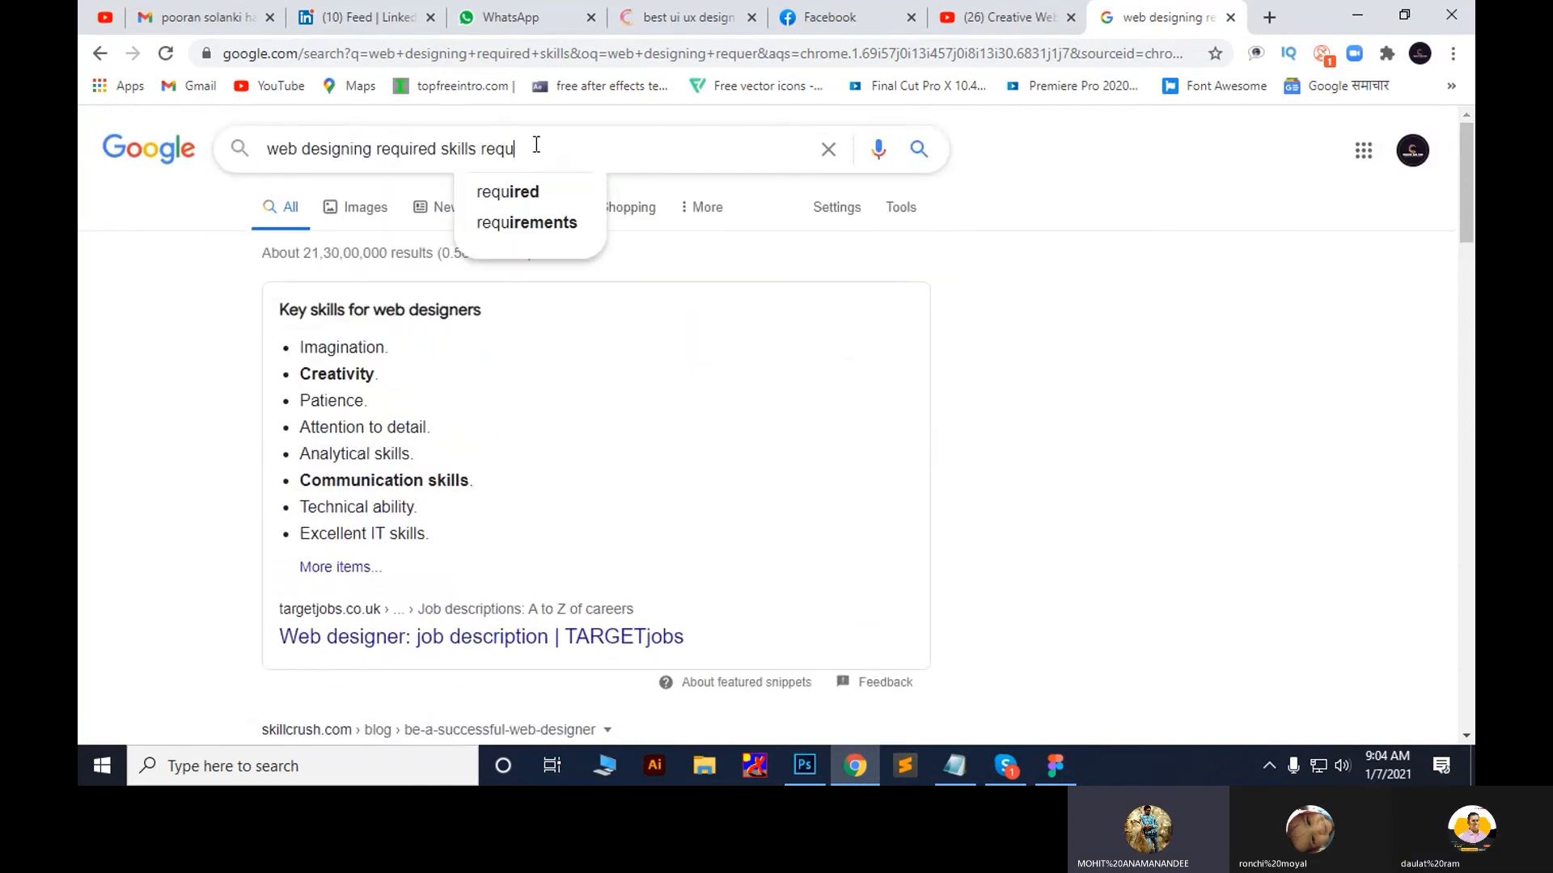
key(Return)
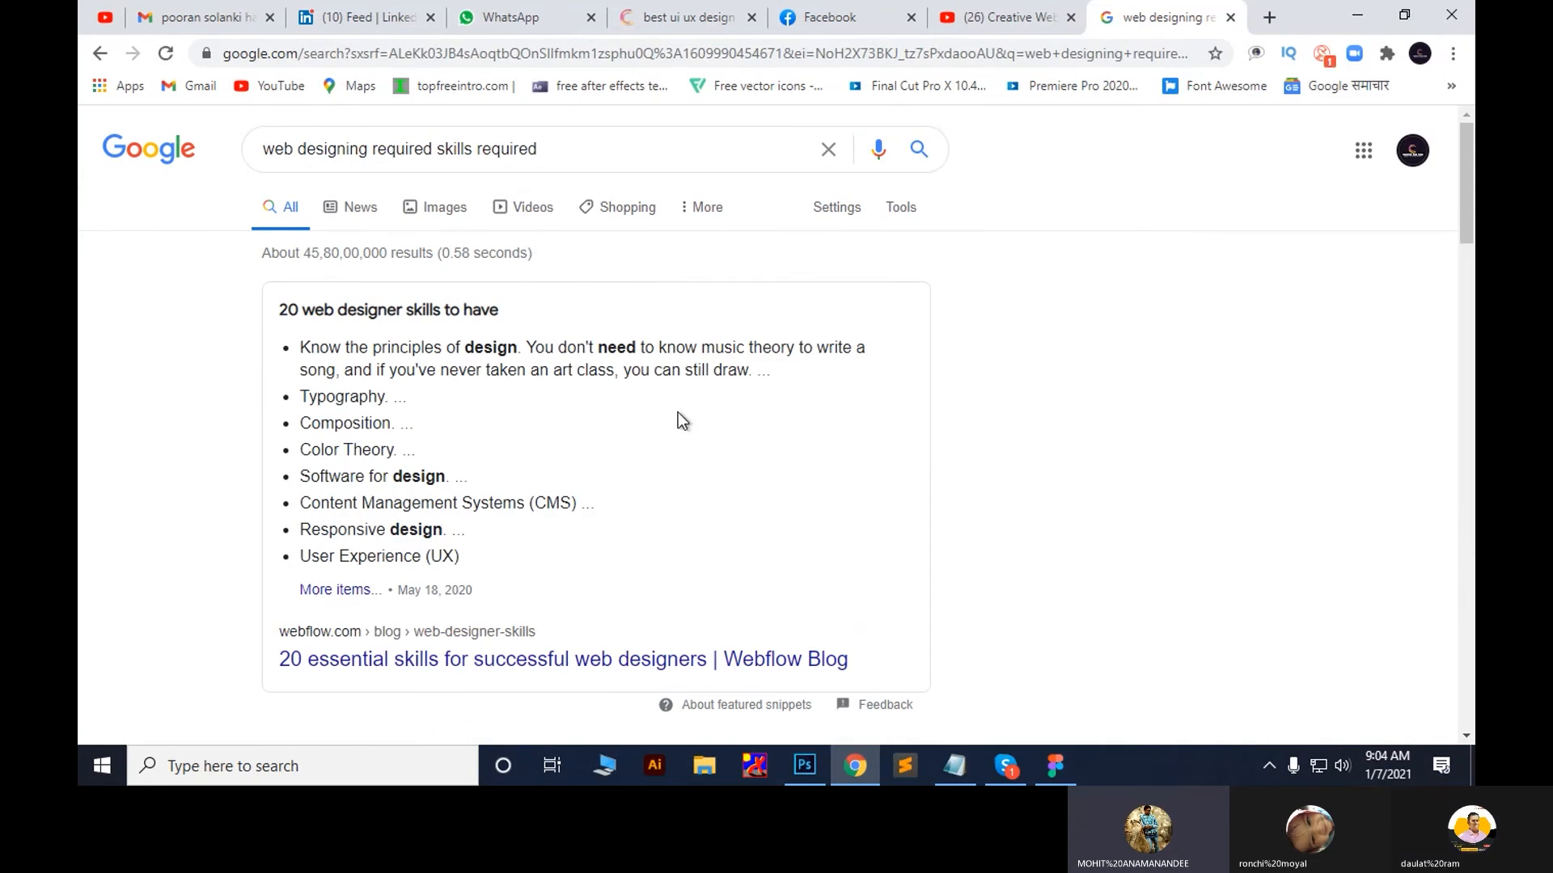
Browse the results and refine the search to "web designing required skills required indeed"
scroll(678, 412, down, 6)
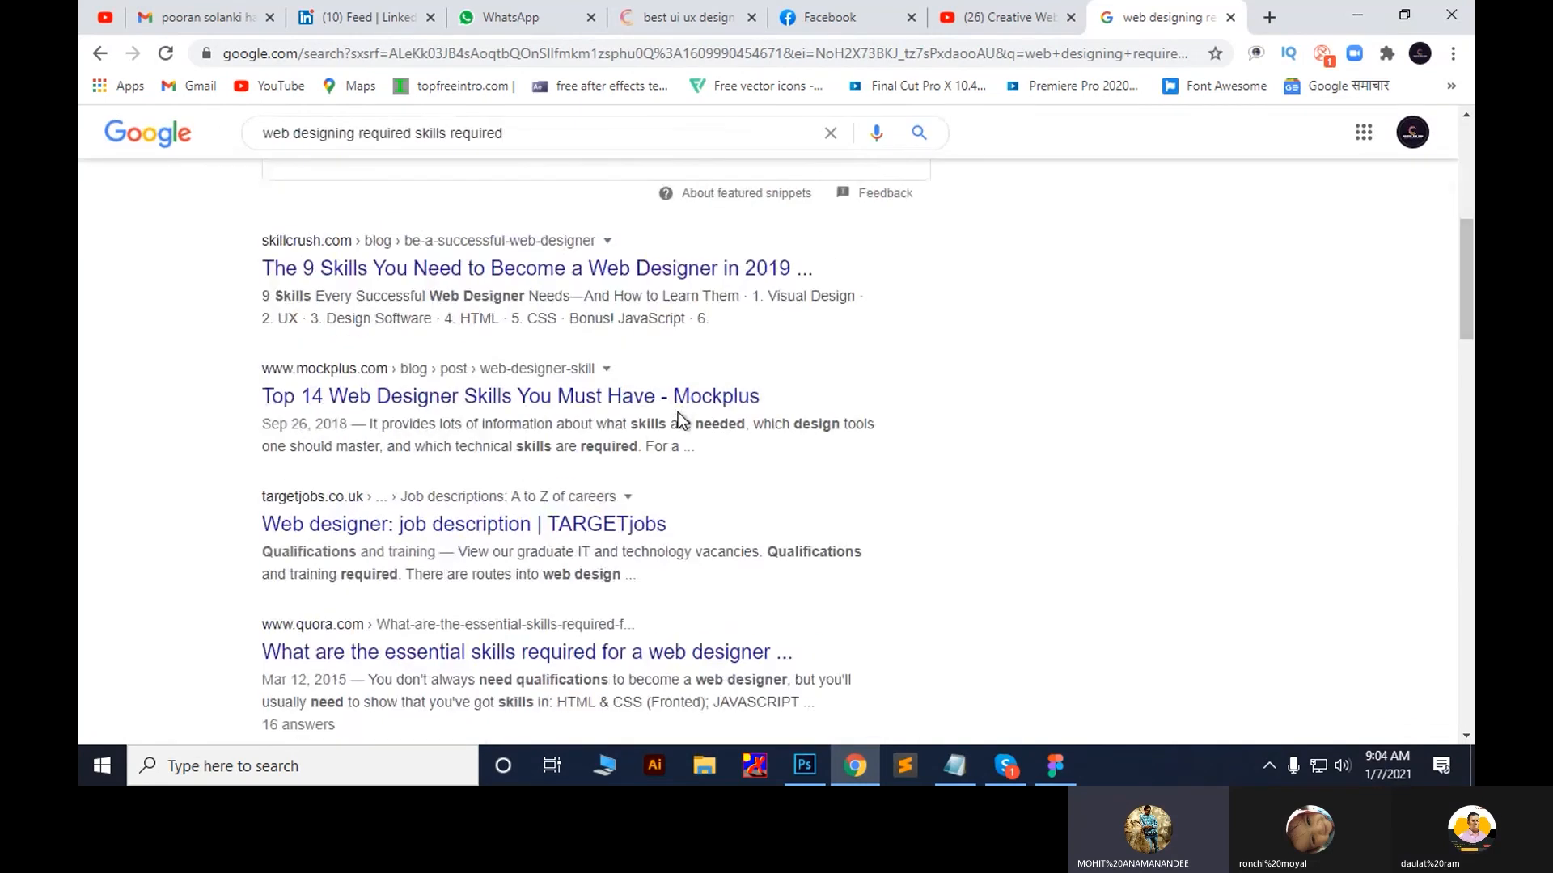
scroll(677, 414, down, 3)
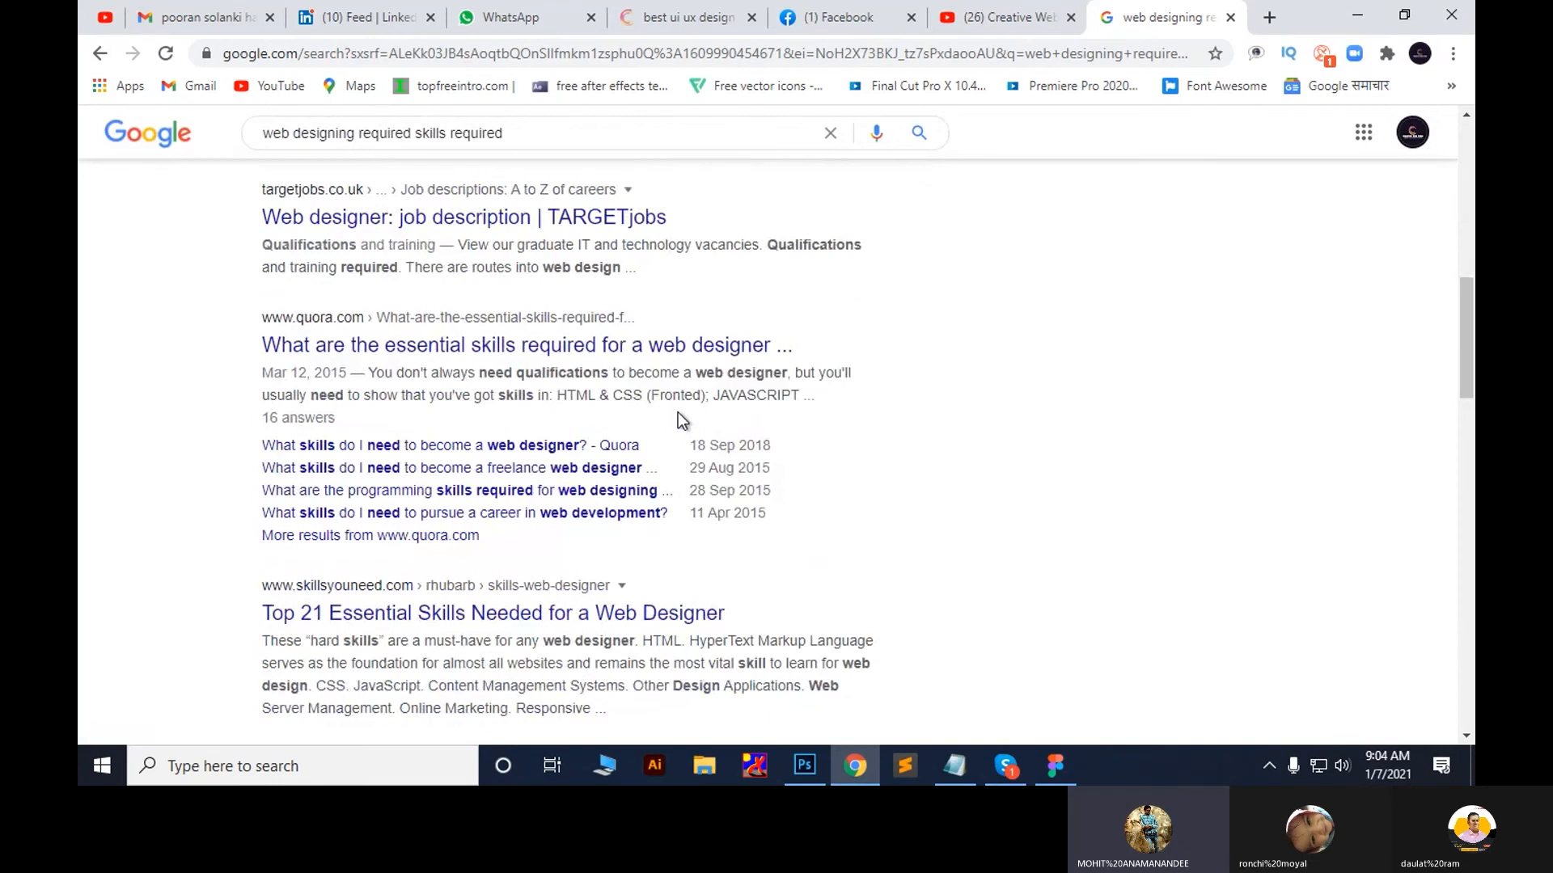
scroll(678, 412, down, 3)
scroll(677, 413, up, 13)
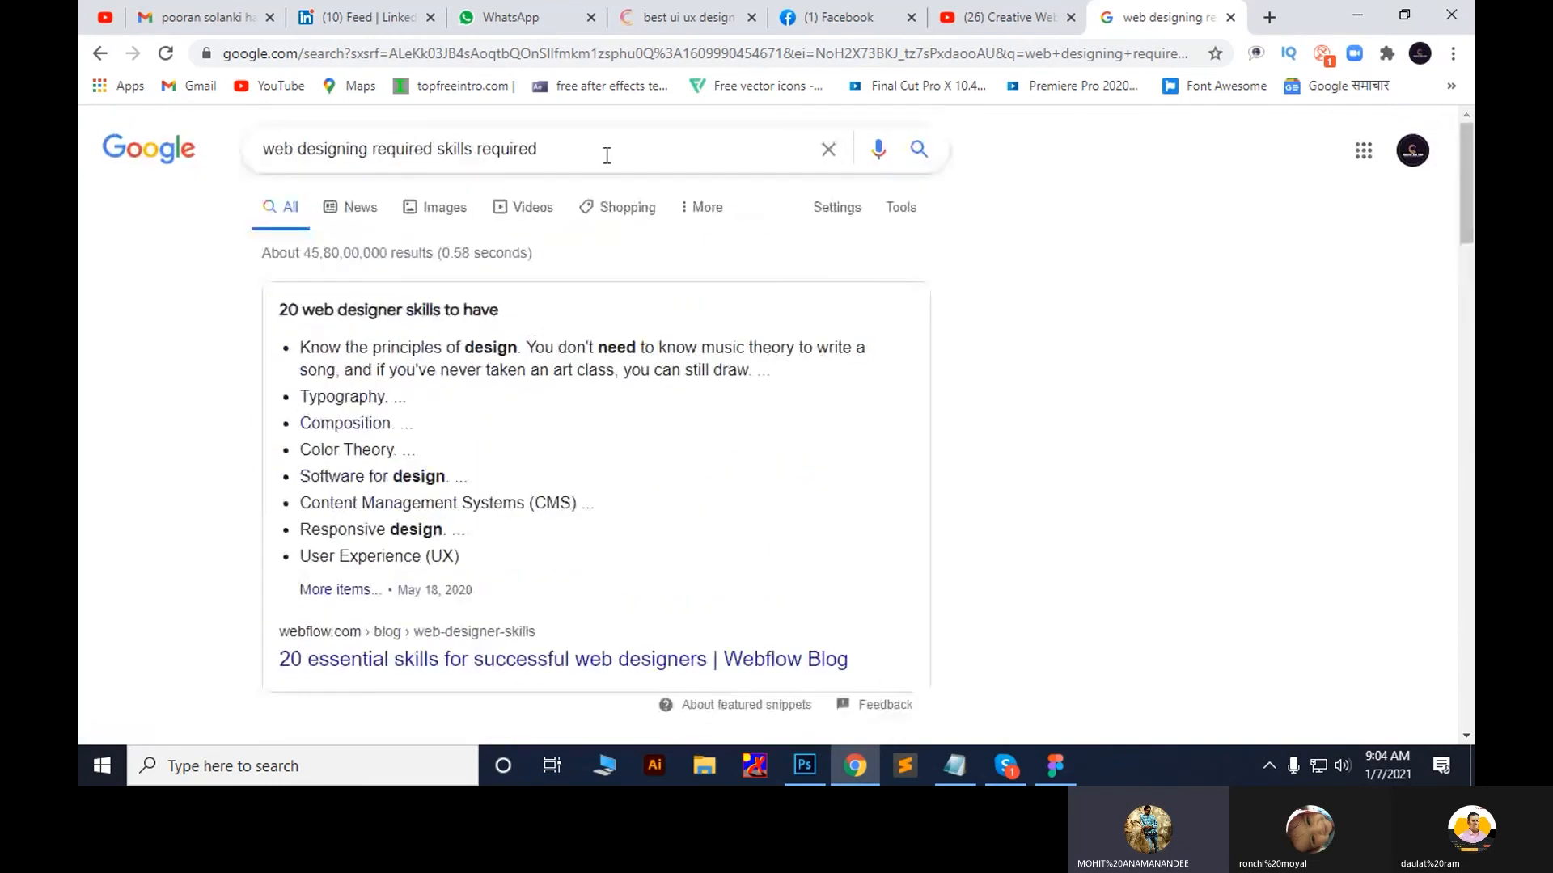
click(607, 156)
text(indeed)
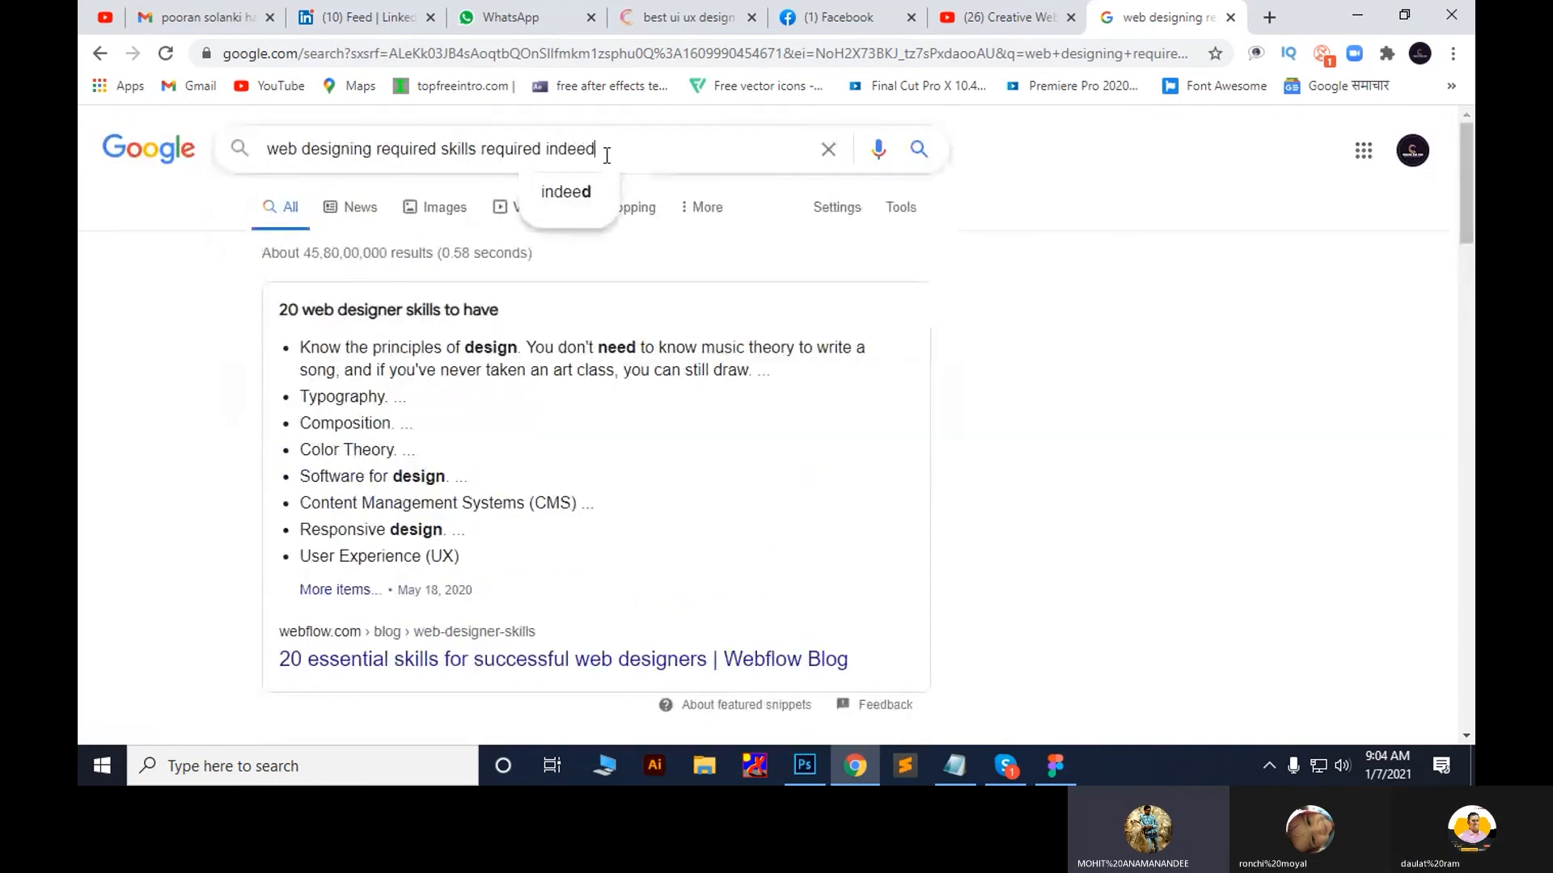
key(BackSpace)
key(Down)
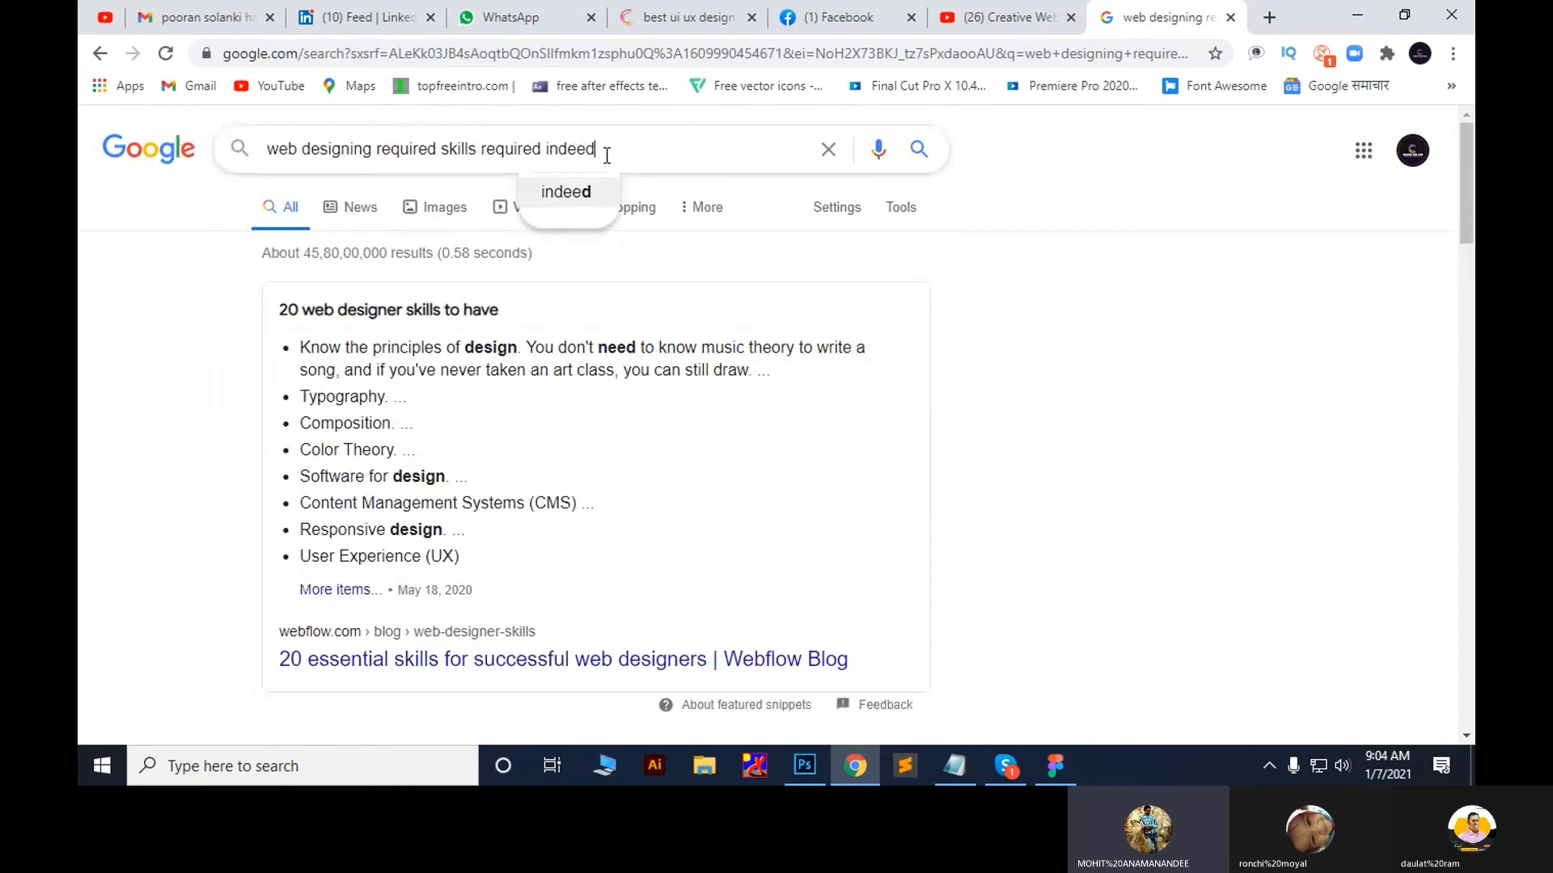
key(Return)
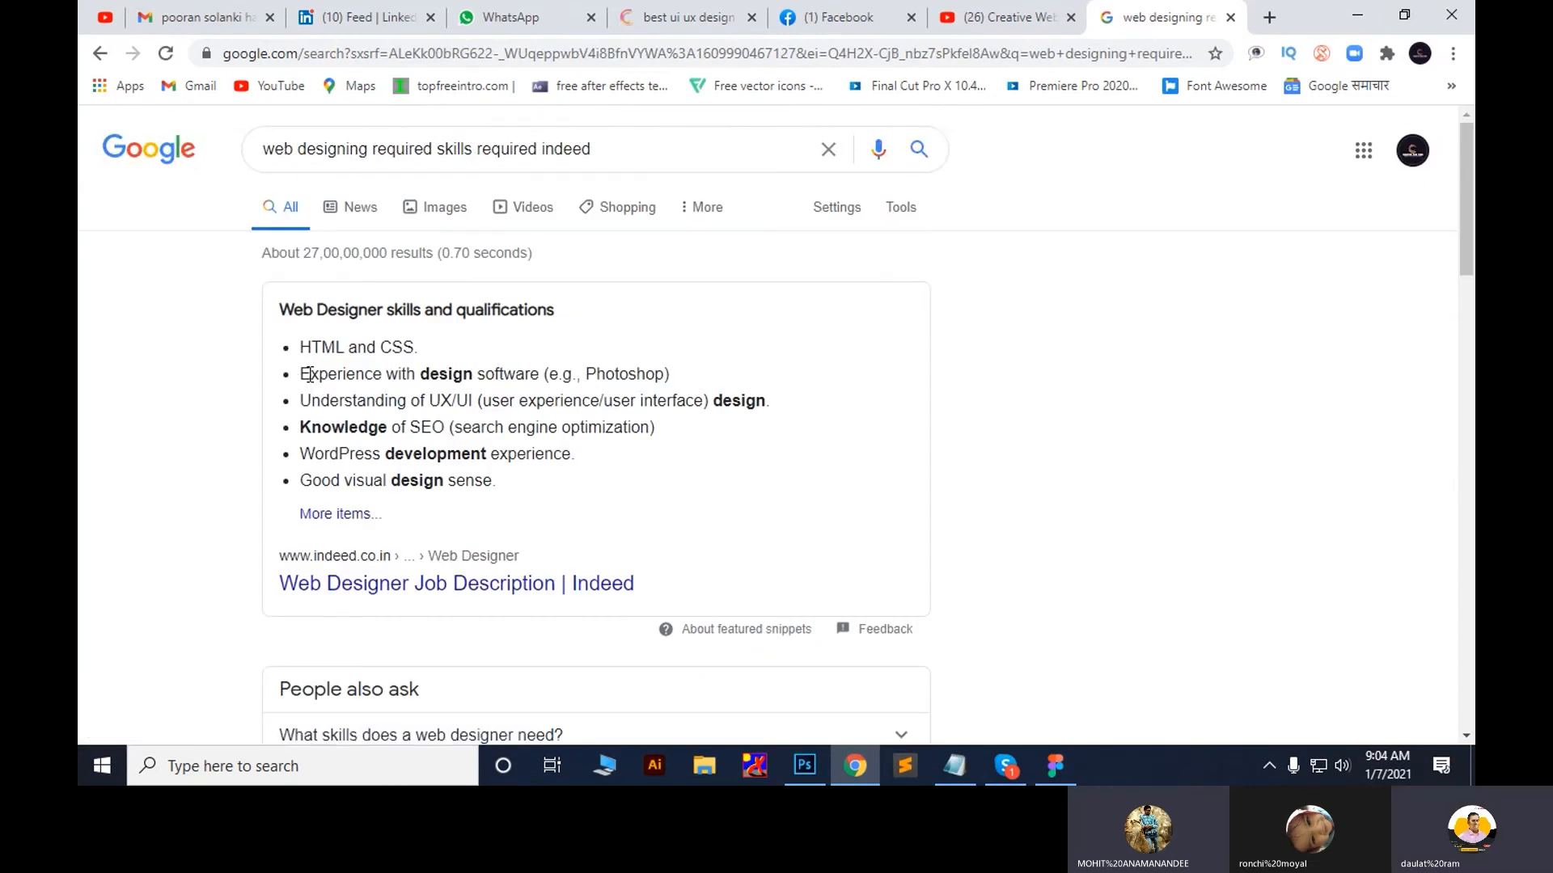
Highlight the design software requirement and the full web designer skills list, and close the search tab
drag(310, 375, 749, 365)
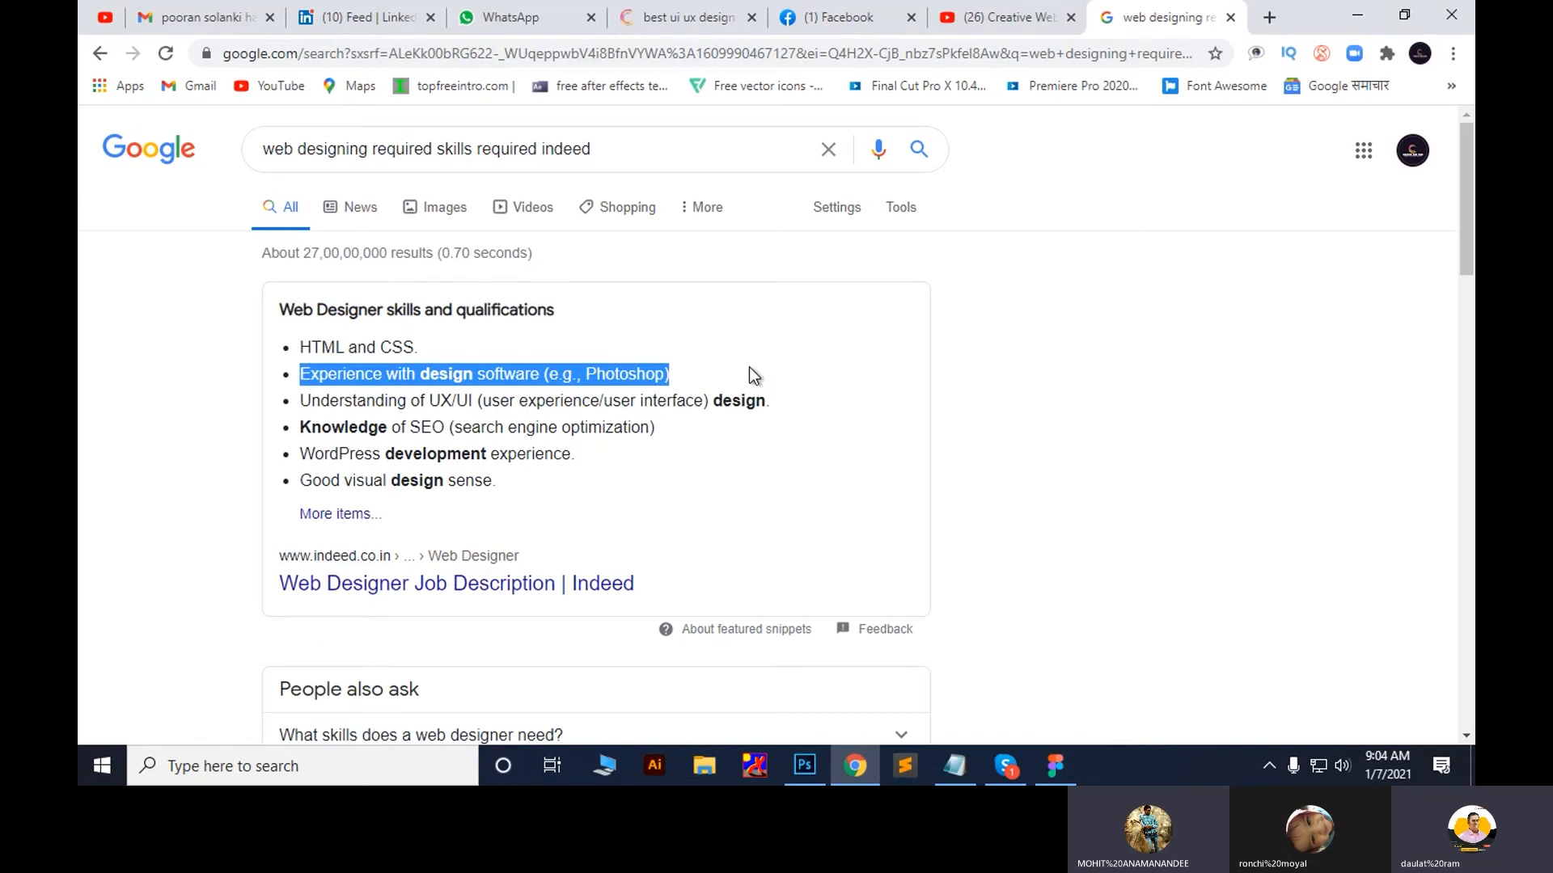
drag(301, 347, 540, 491)
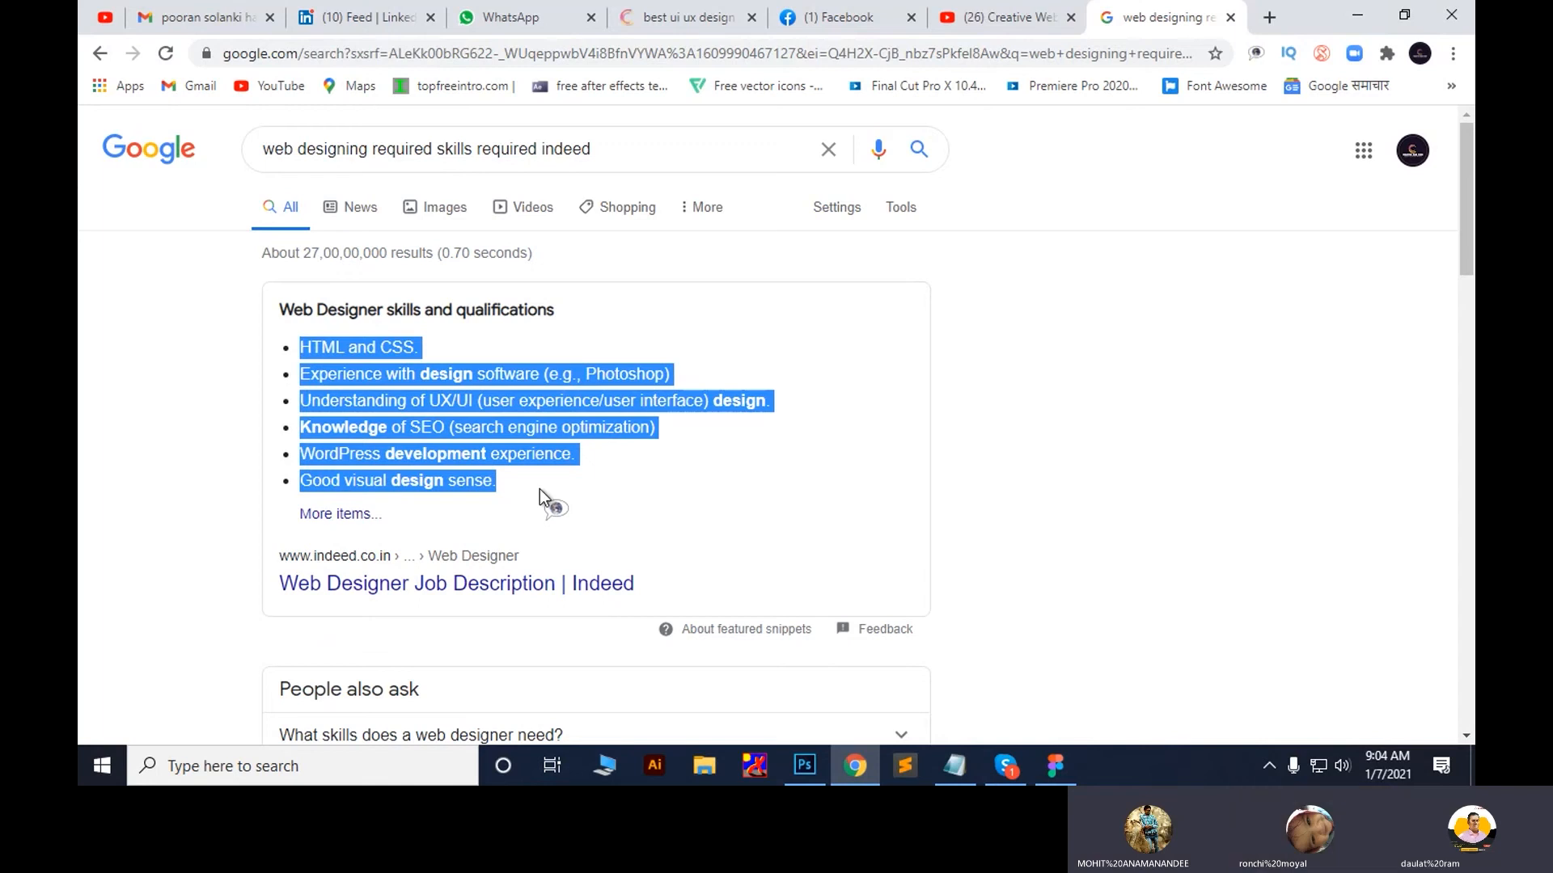
key(ctrl+w)
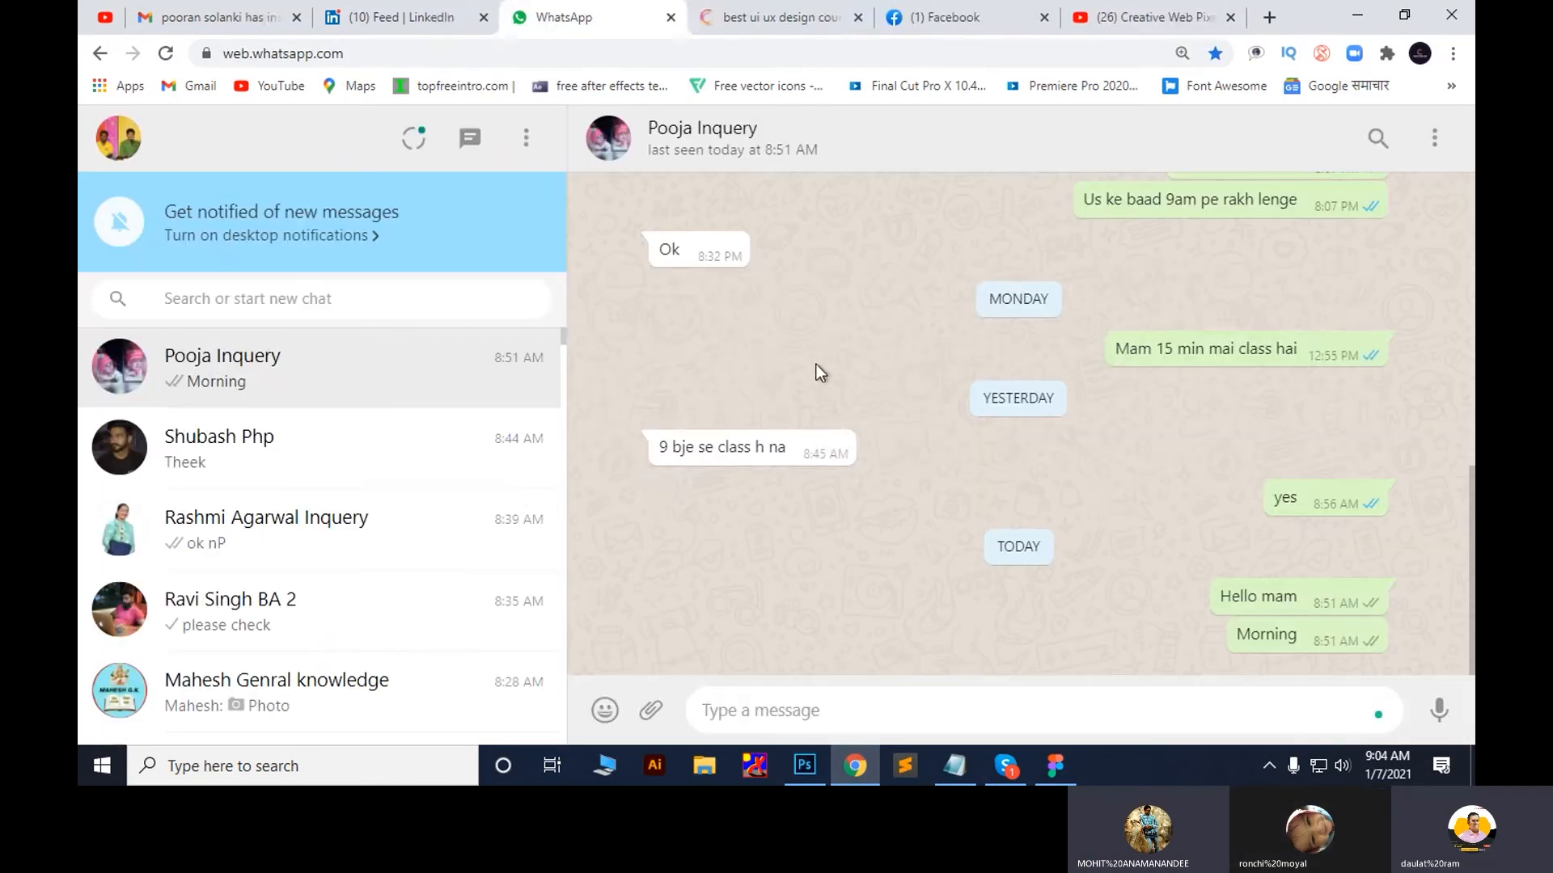
Switch to Photoshop, show the settings for creating a new document, and close them without creating one
key(alt+Tab)
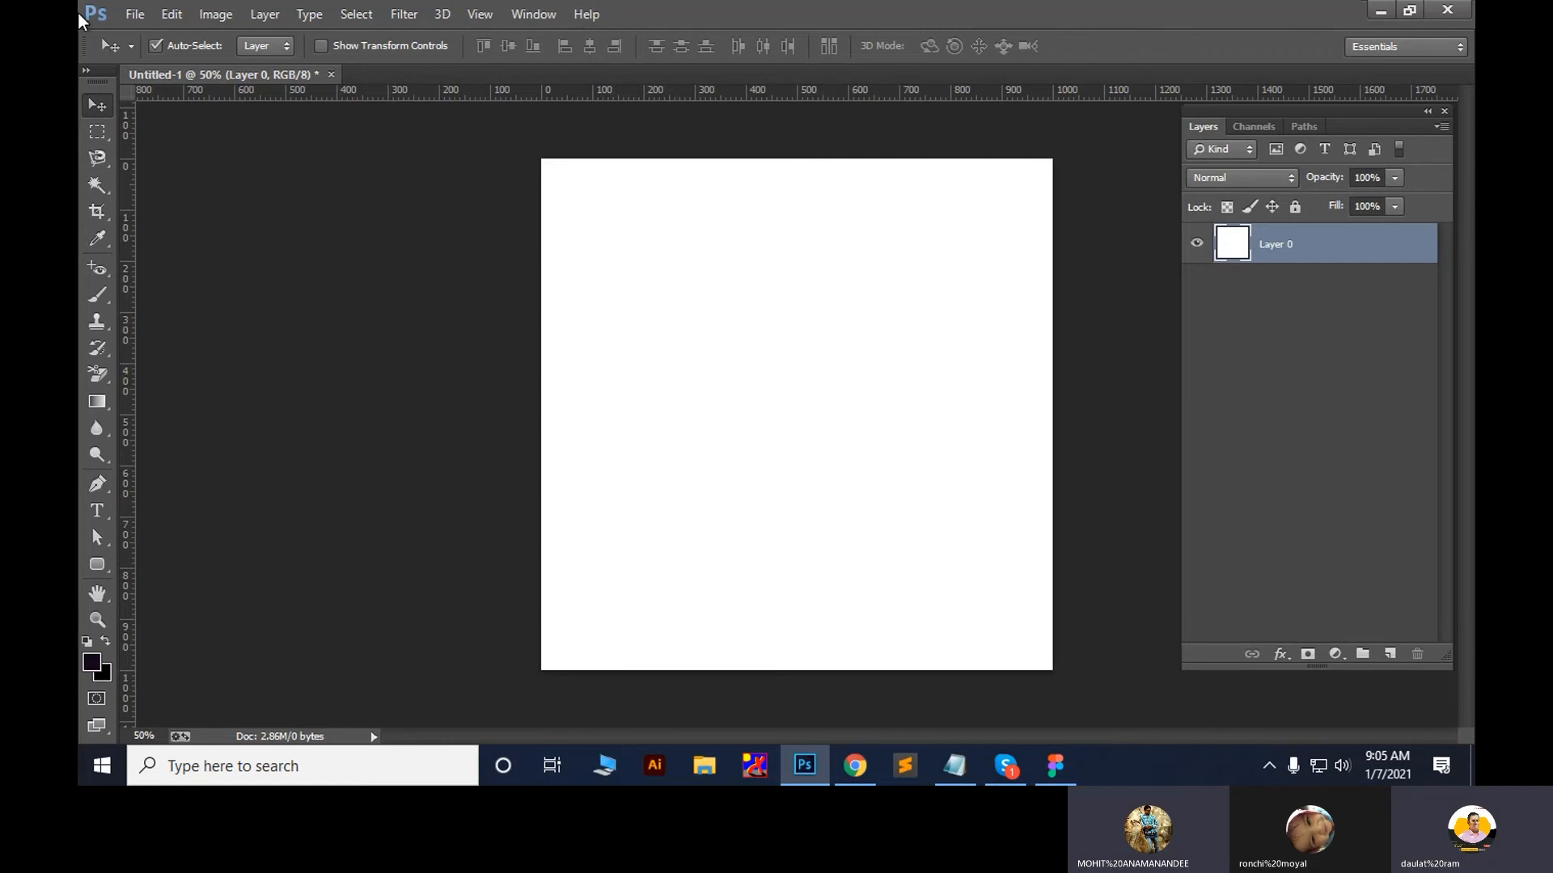
click(170, 14)
click(132, 16)
click(132, 16)
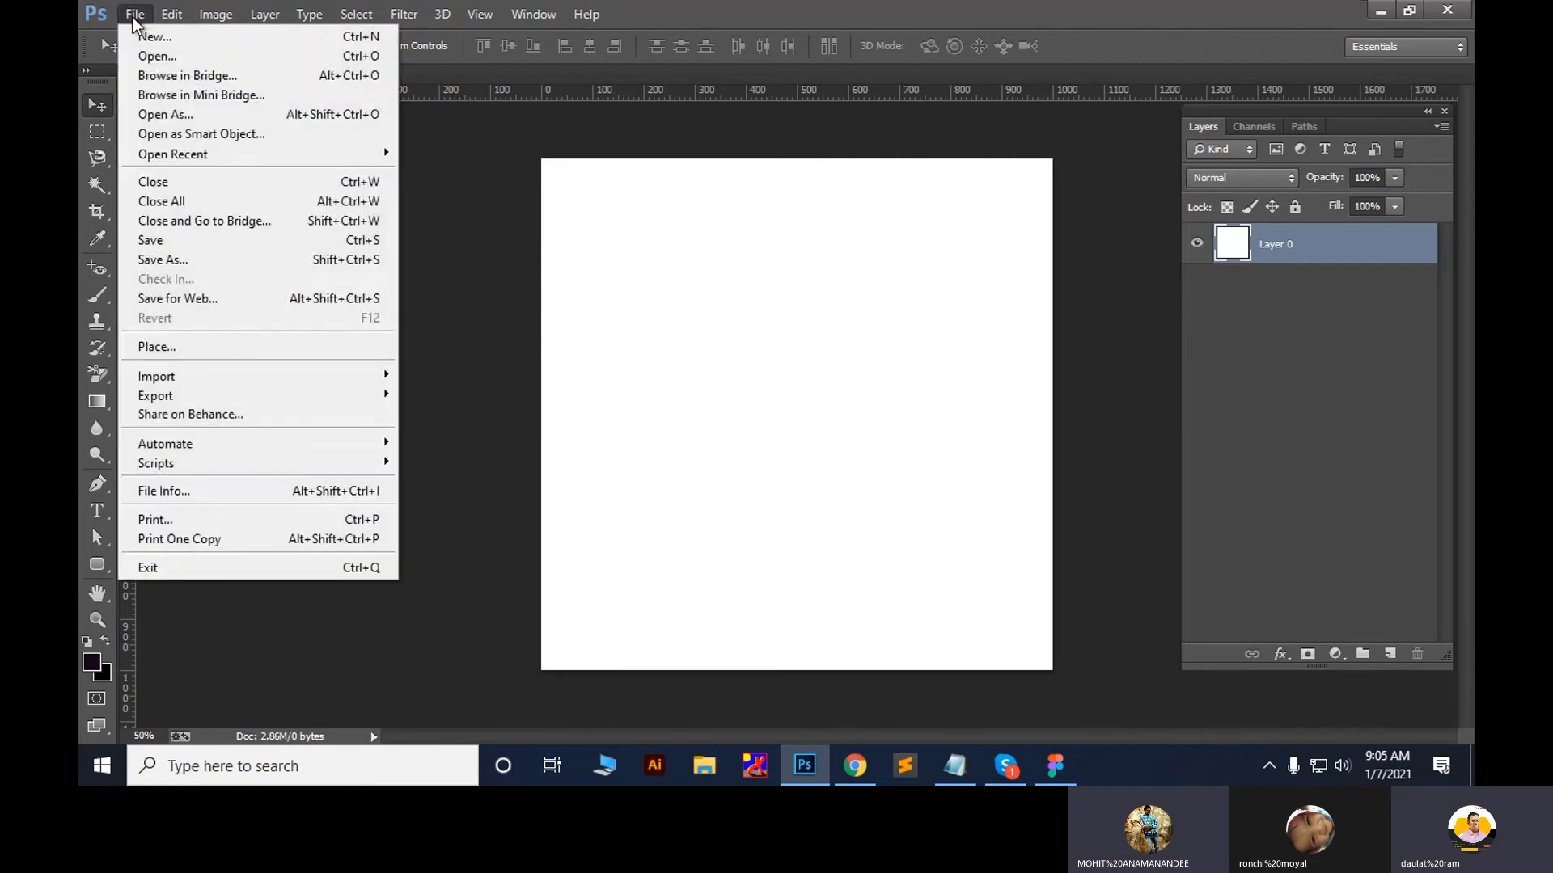
click(191, 40)
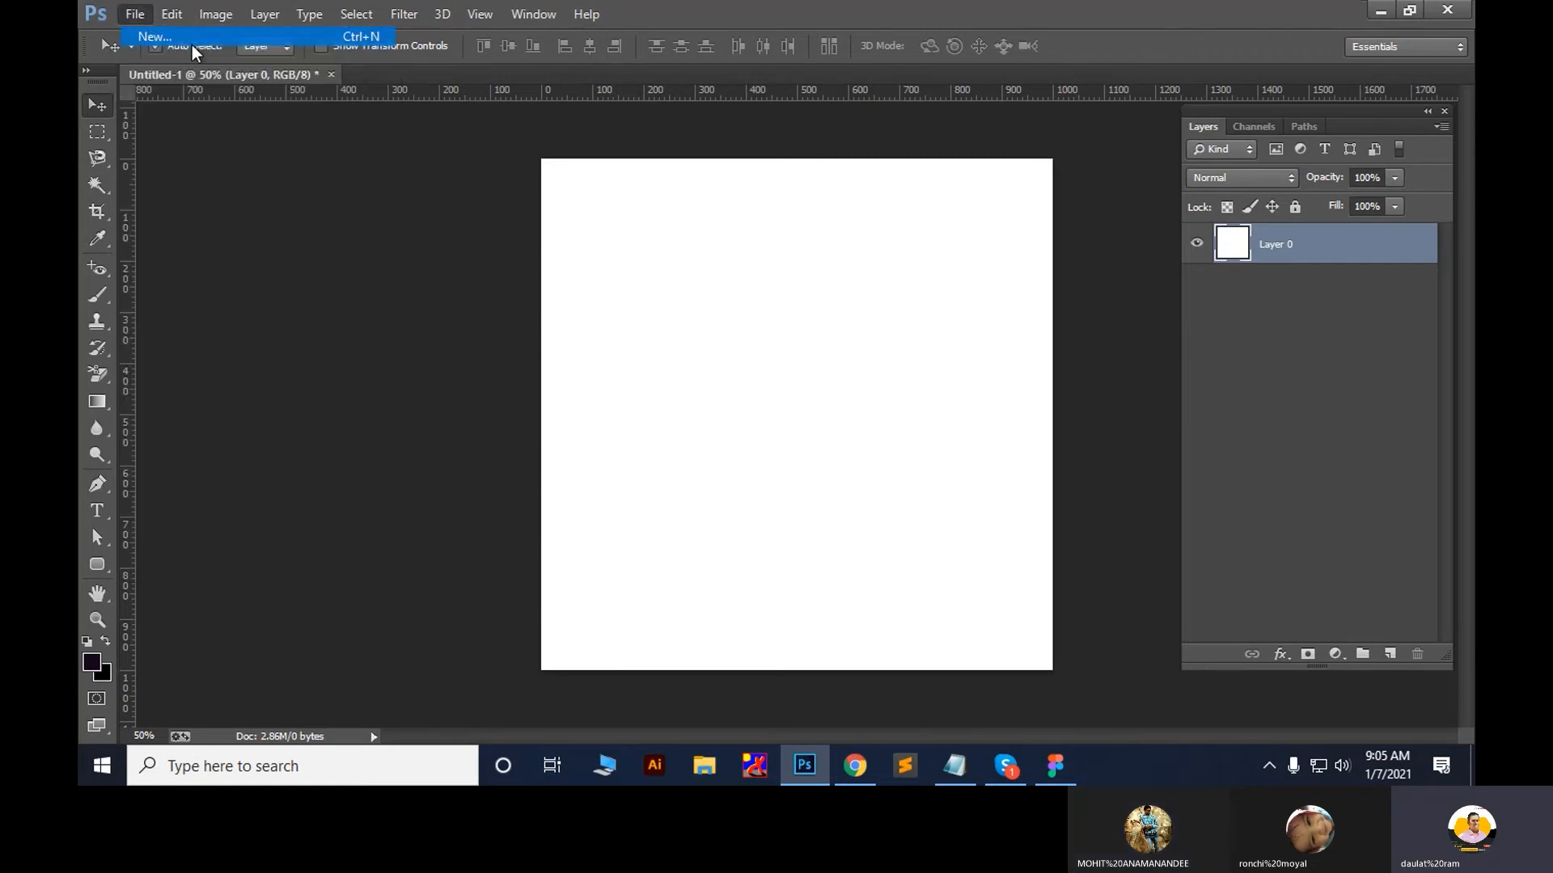
key(Escape)
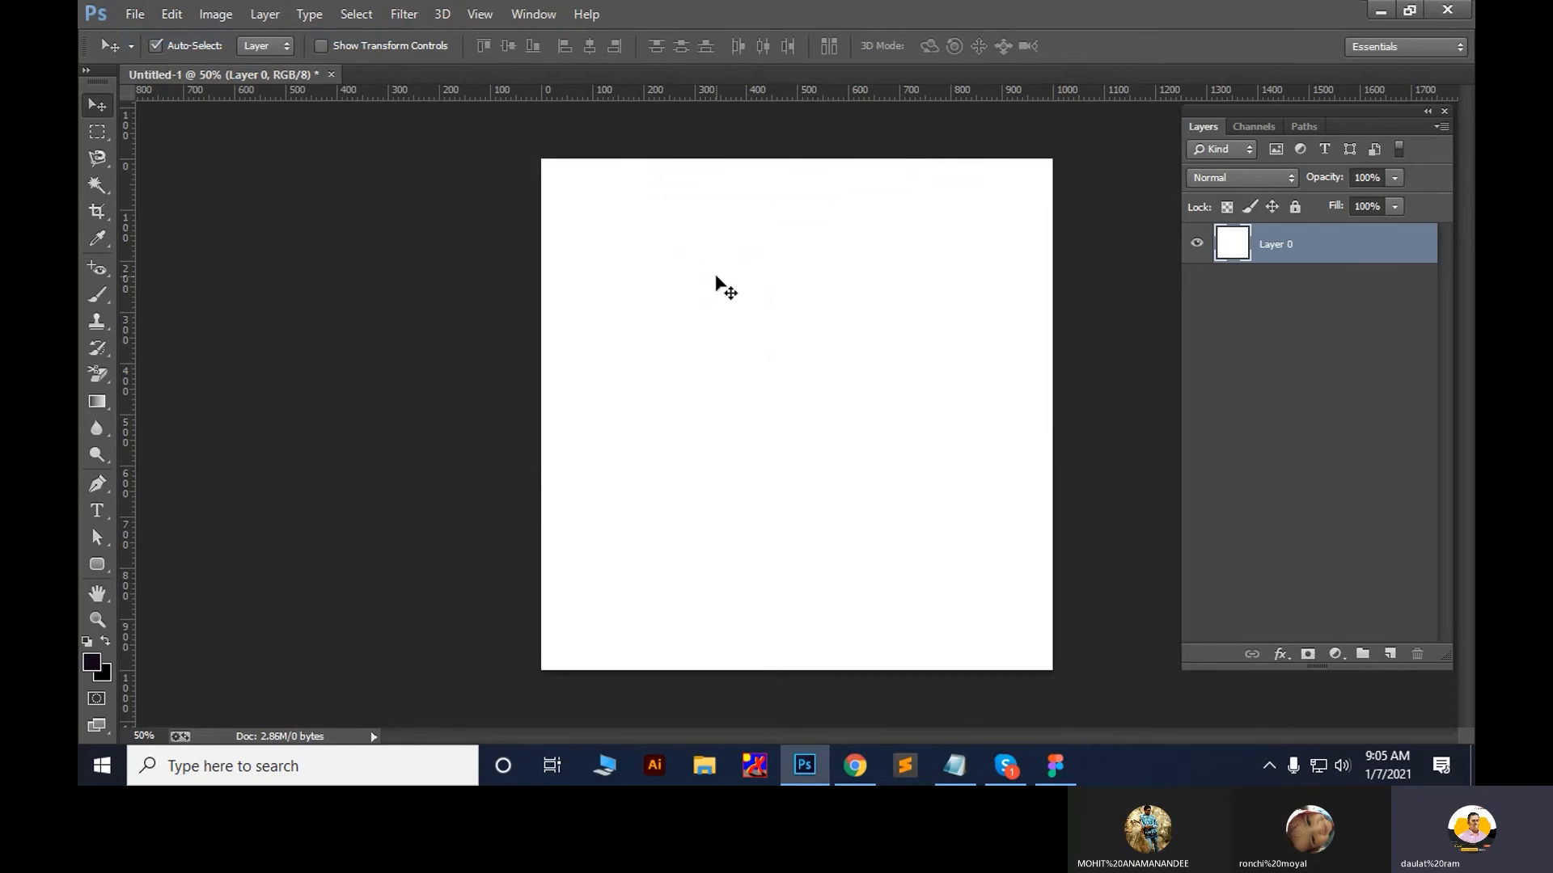
click(125, 17)
click(137, 16)
click(144, 17)
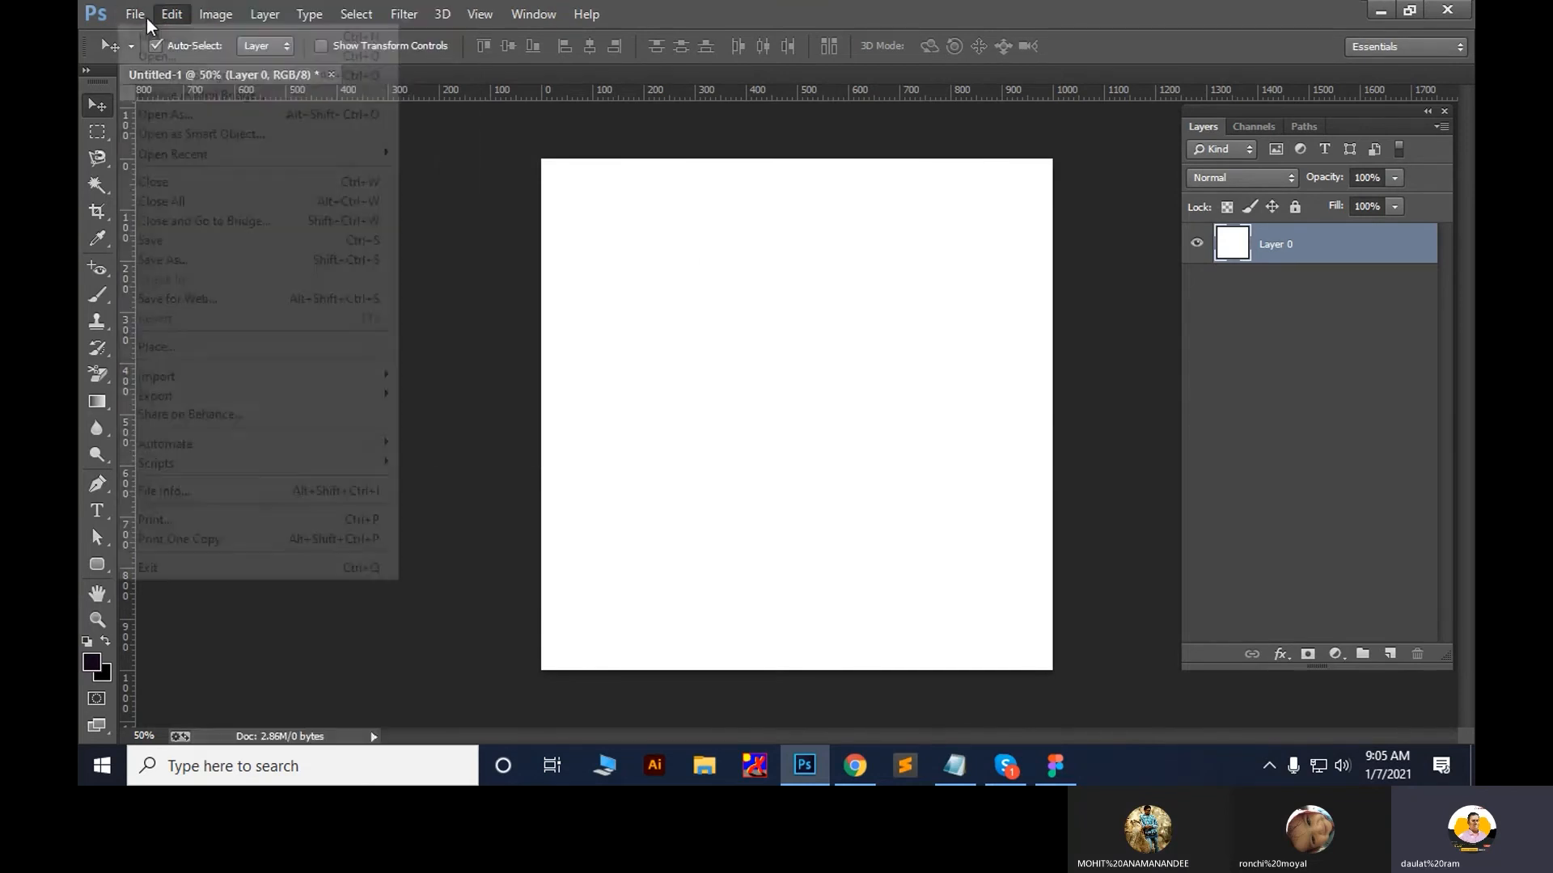
click(152, 40)
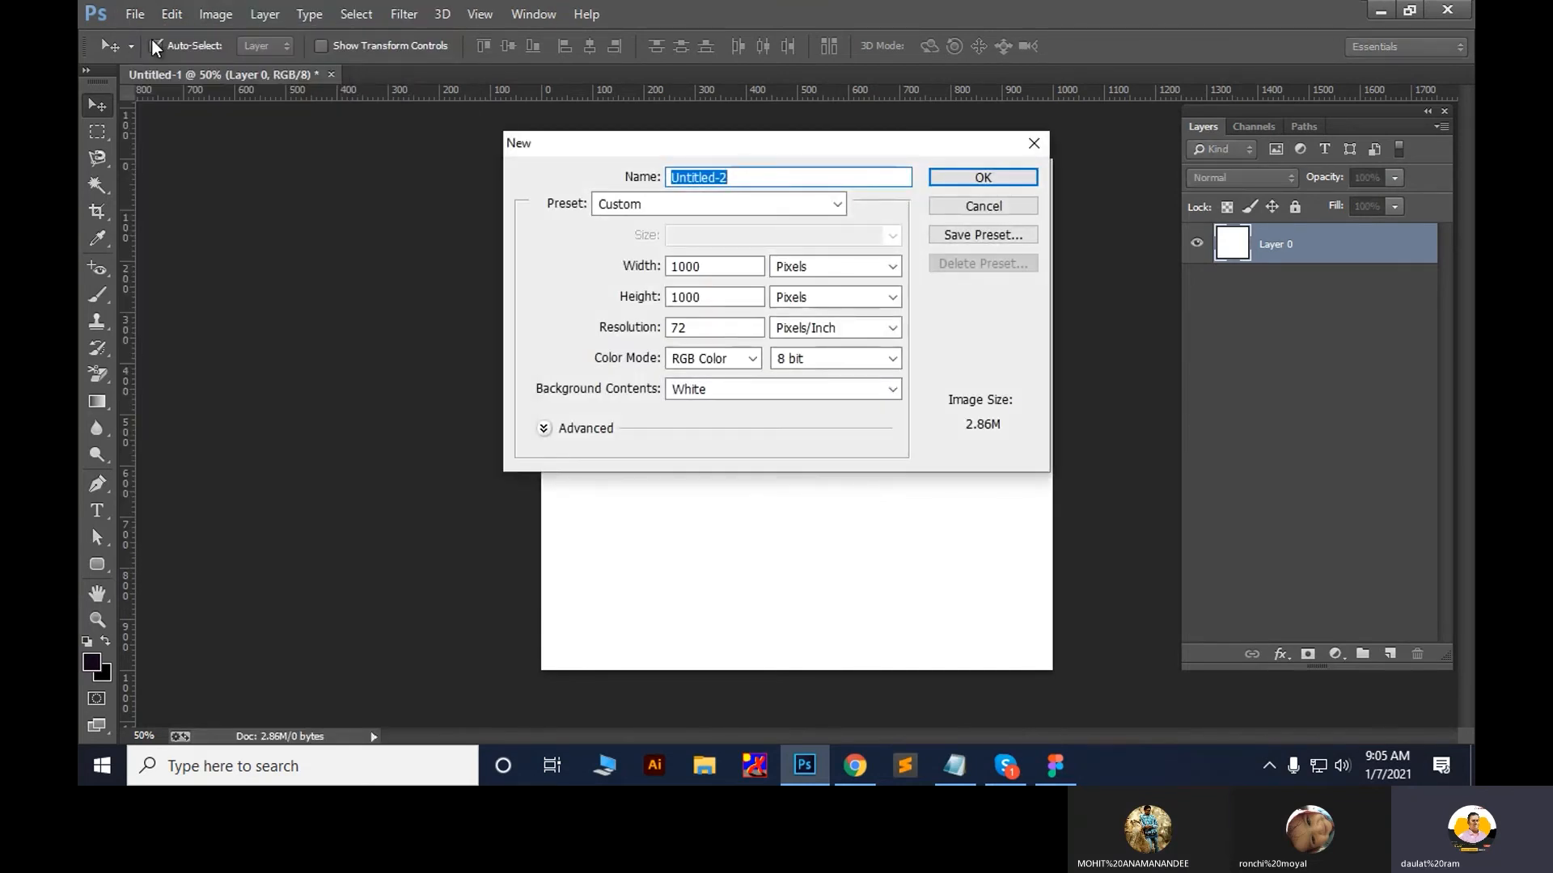
key(Escape)
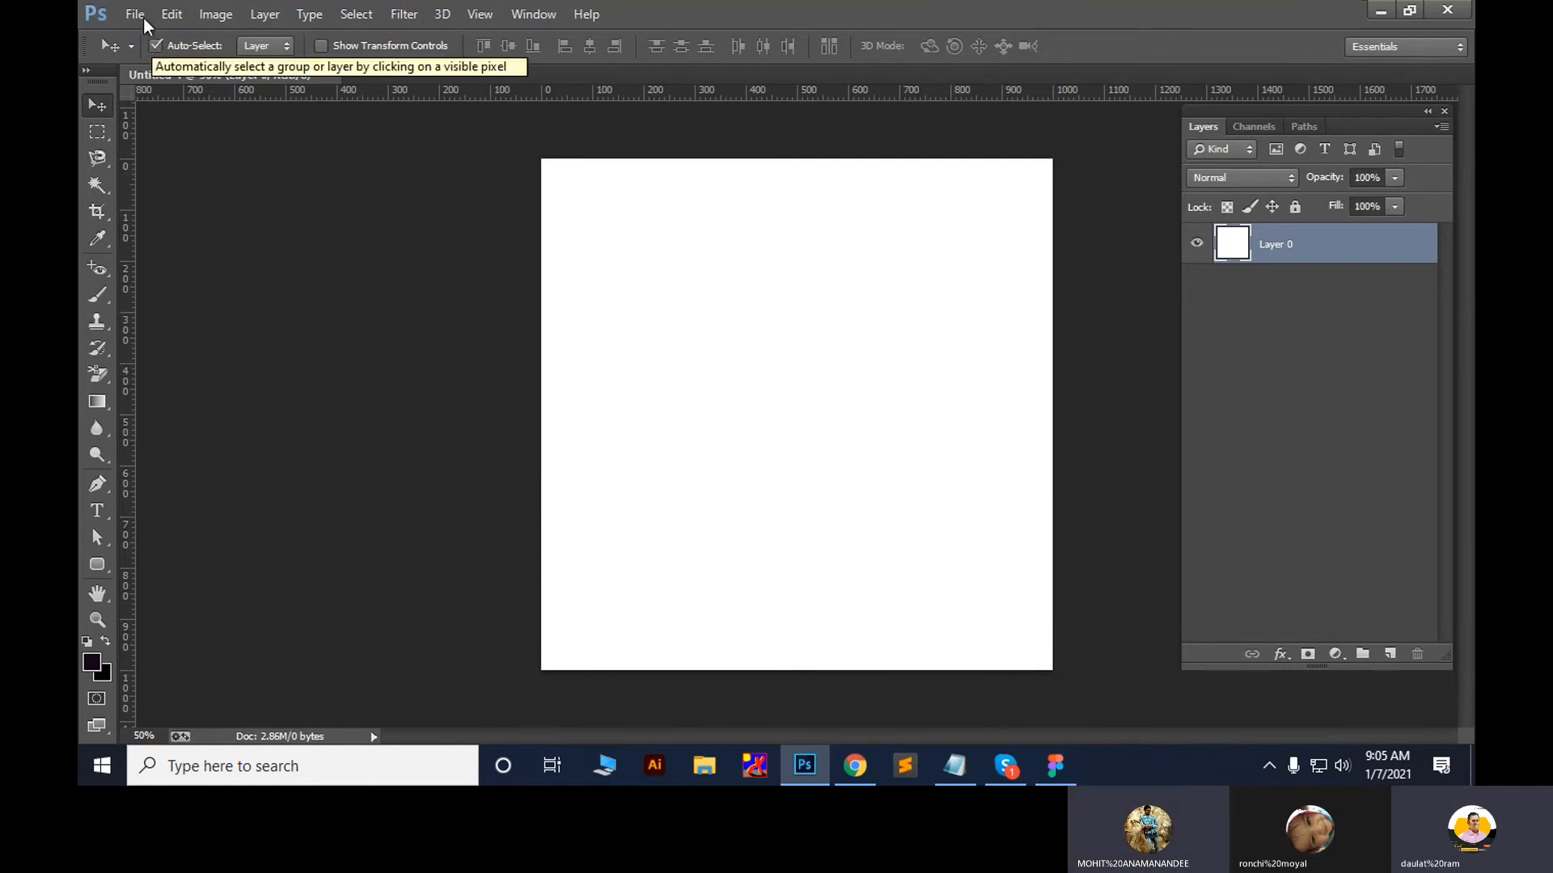
Browse the Desktop files with the Open and Open As commands, cancelling both without opening a file
click(136, 14)
click(181, 61)
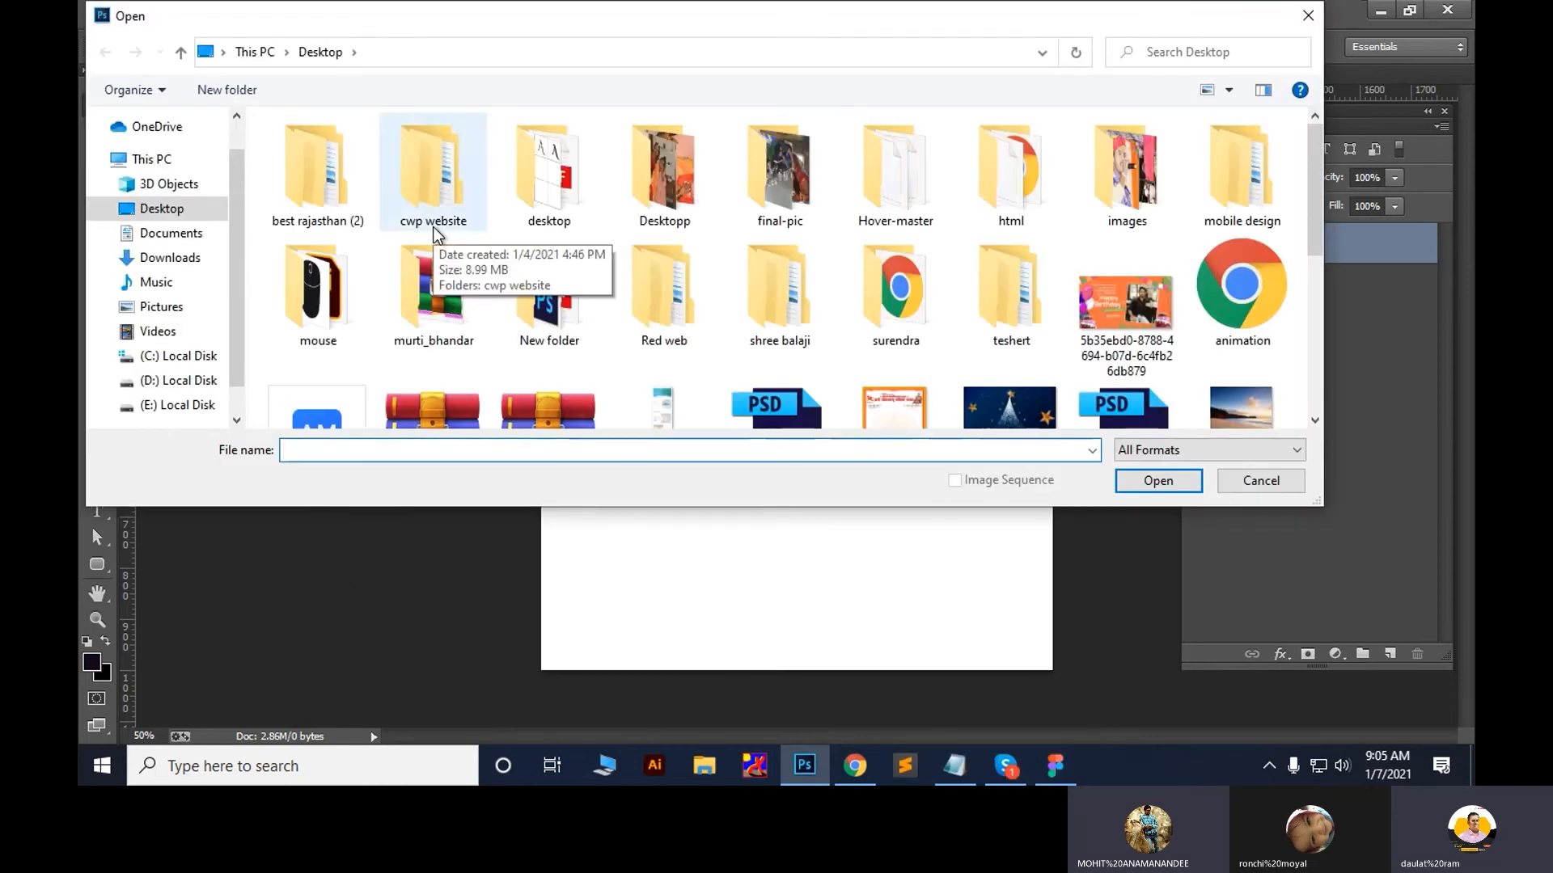
scroll(644, 333, down, 5)
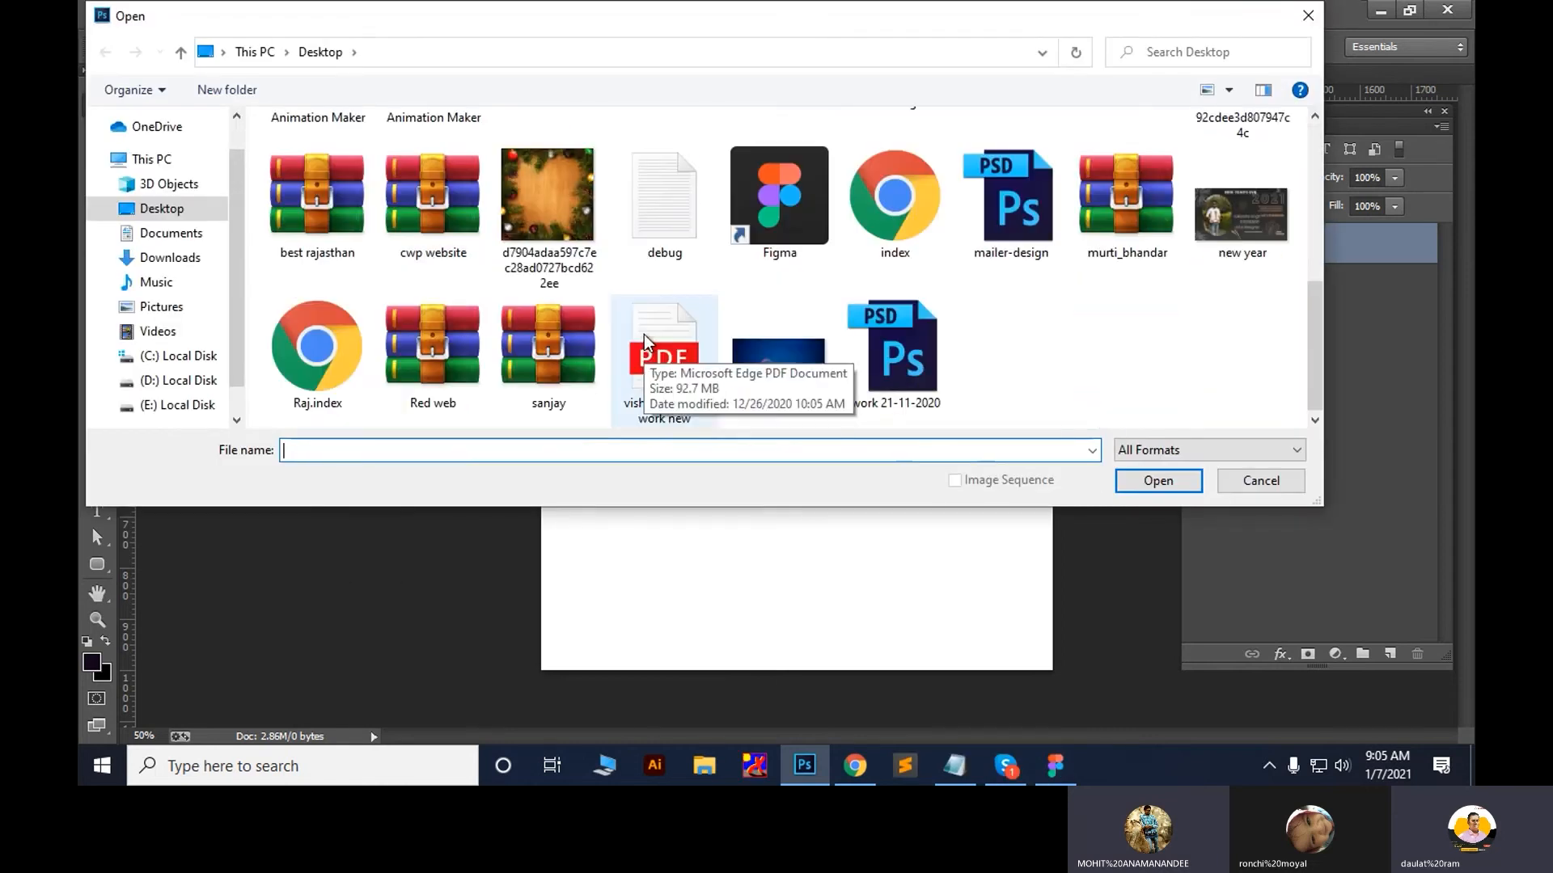
click(1282, 484)
click(132, 14)
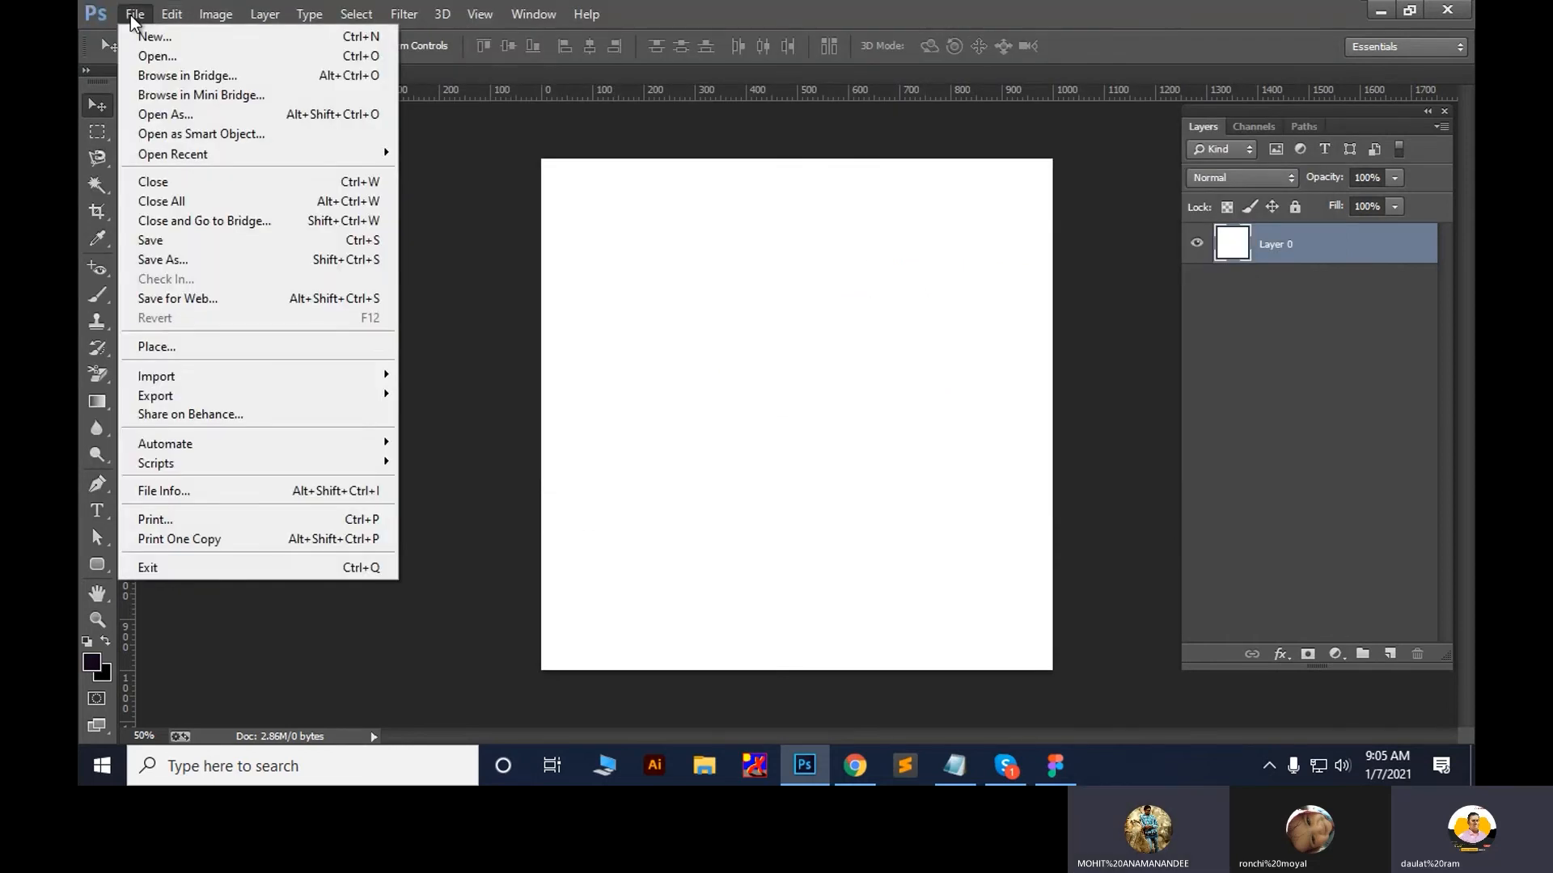
click(204, 116)
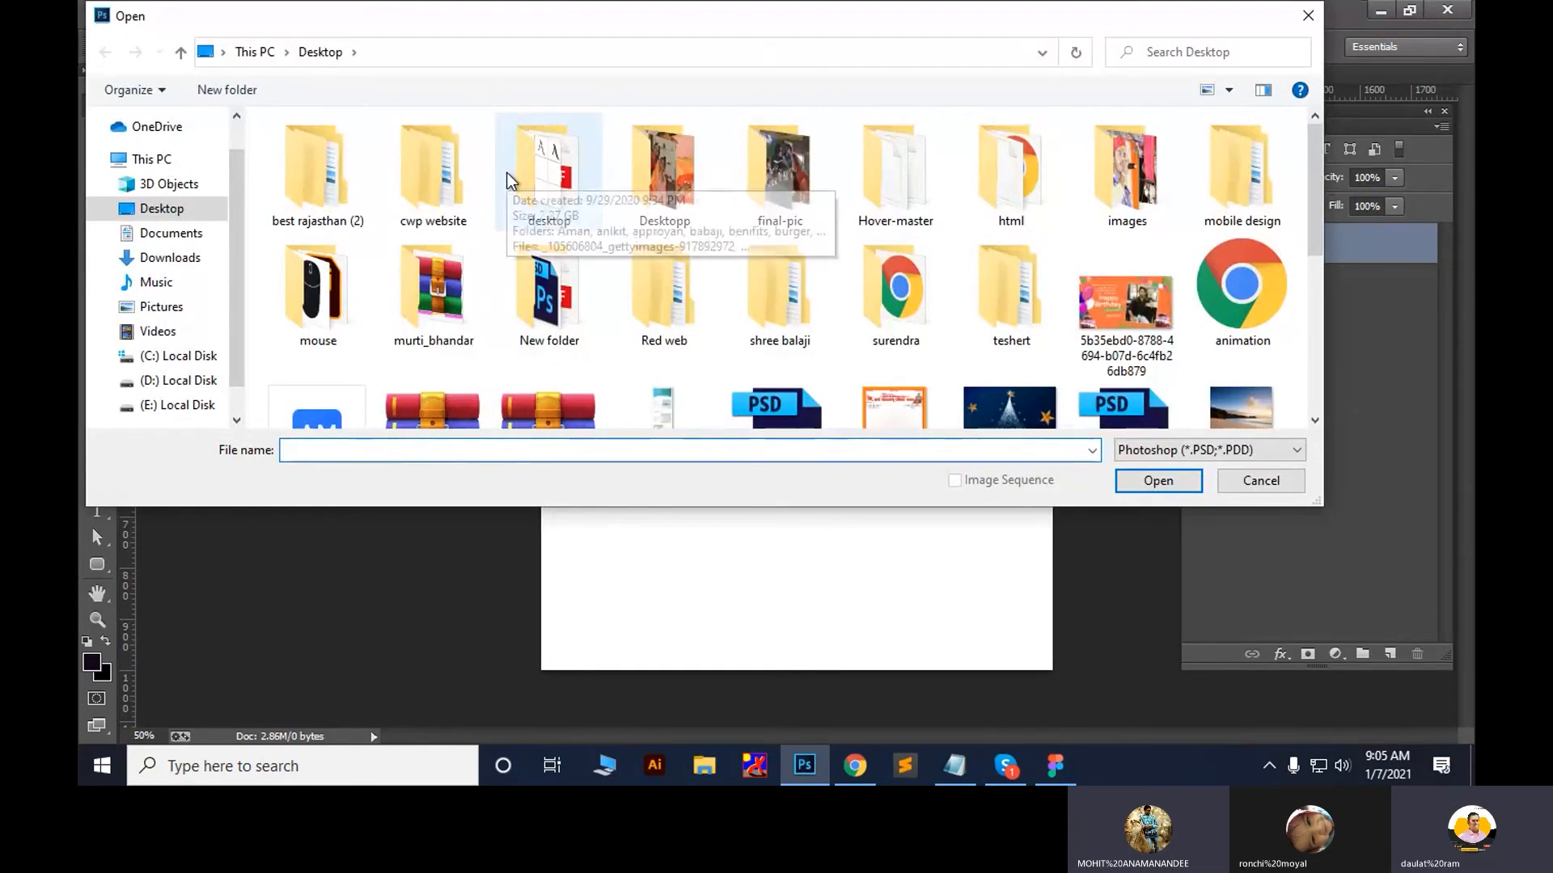
key(Escape)
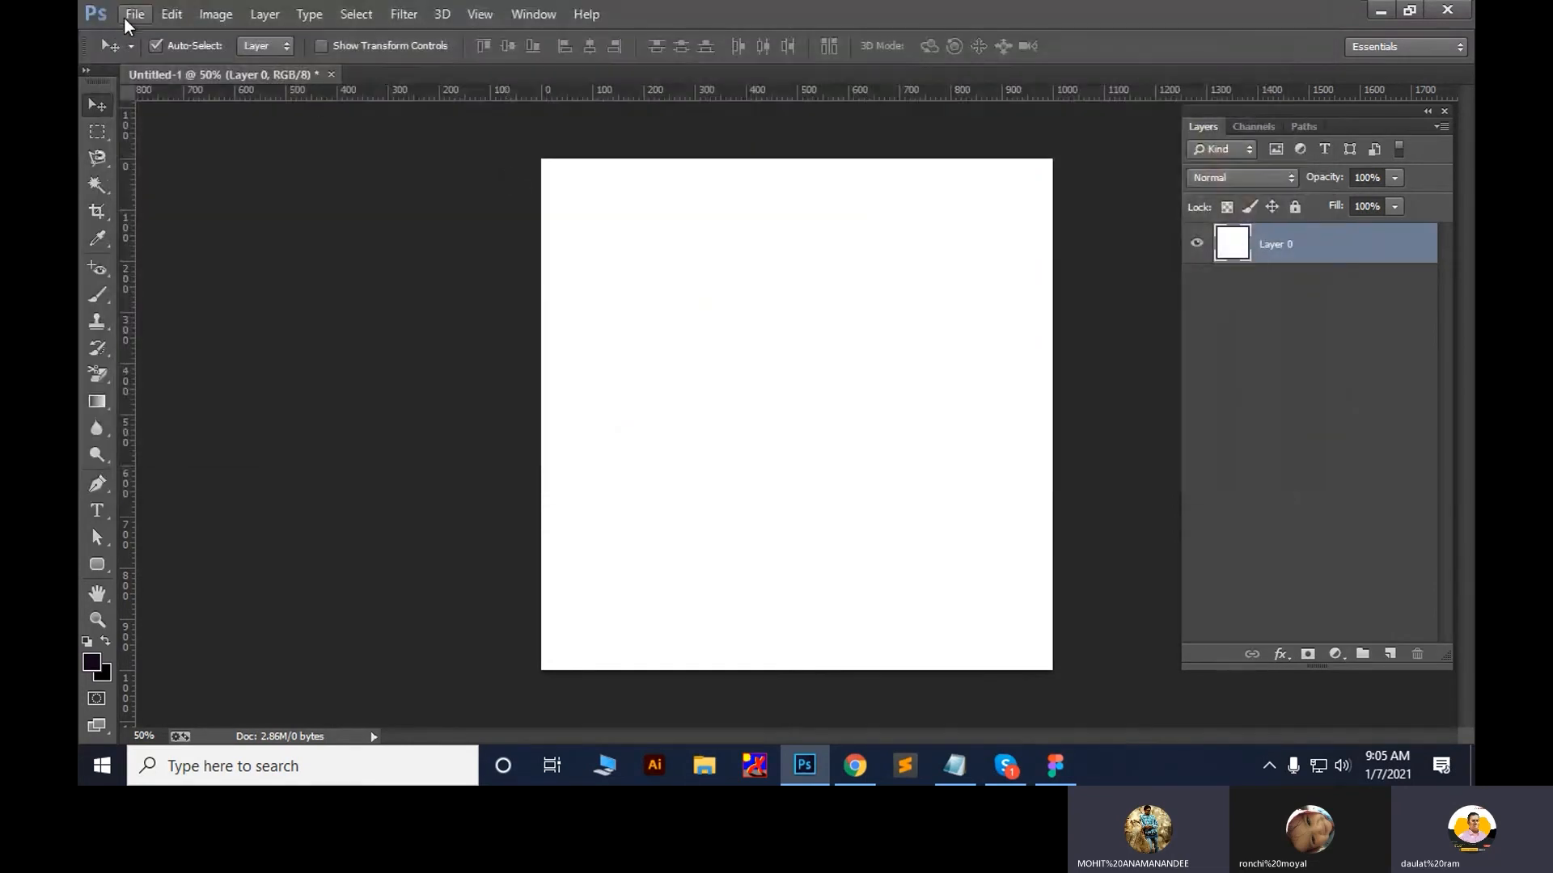
Examine the file formats available for saving the document, from Photoshop PSD to TIFF, and cancel the save
click(130, 15)
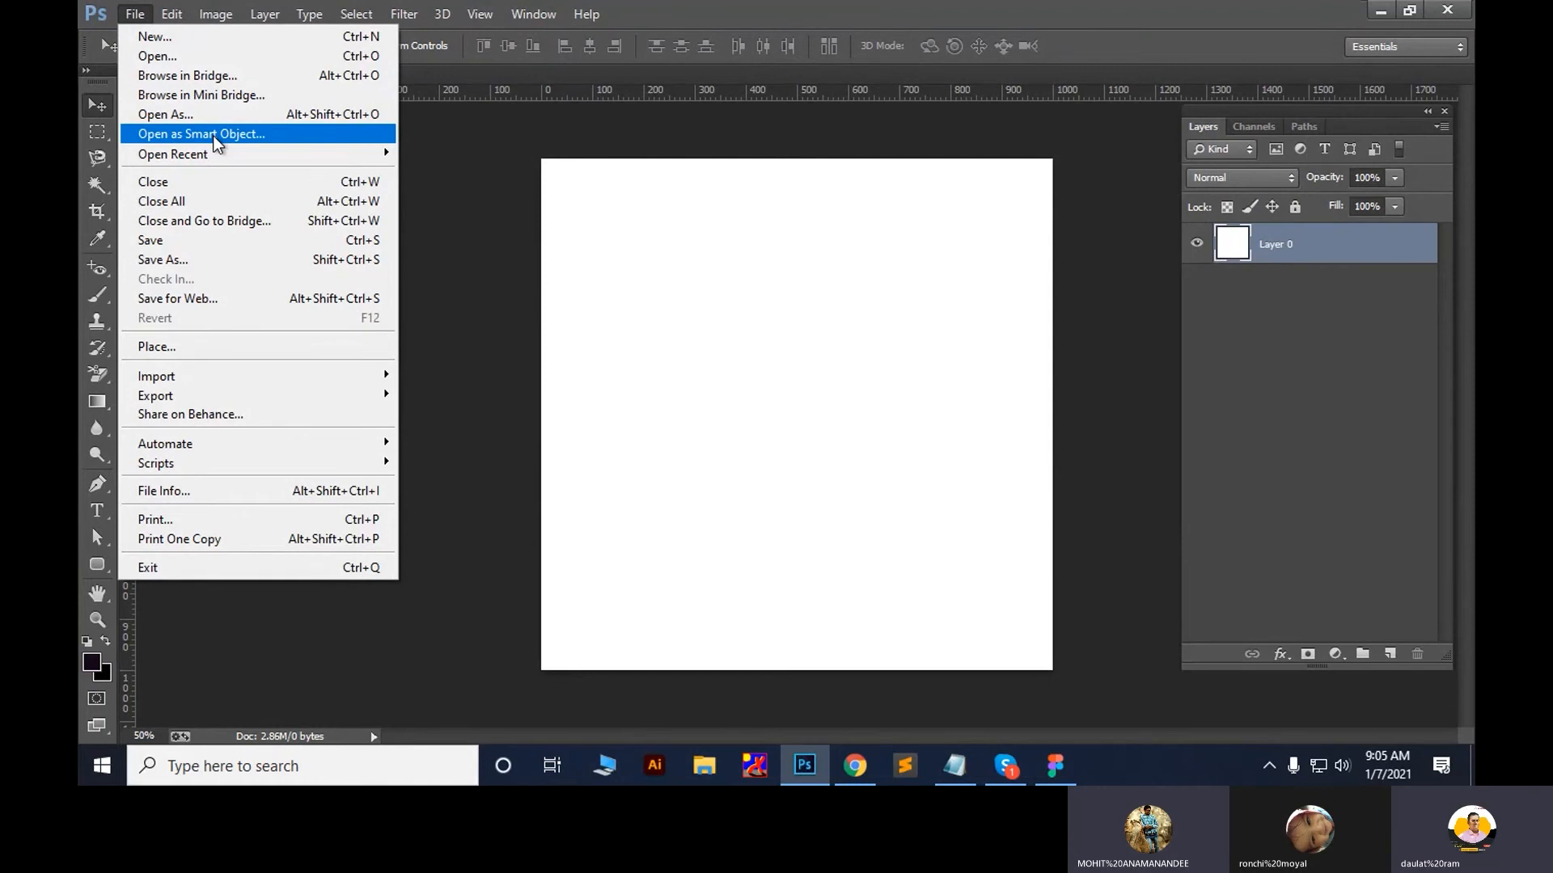
mouse_move(231, 155)
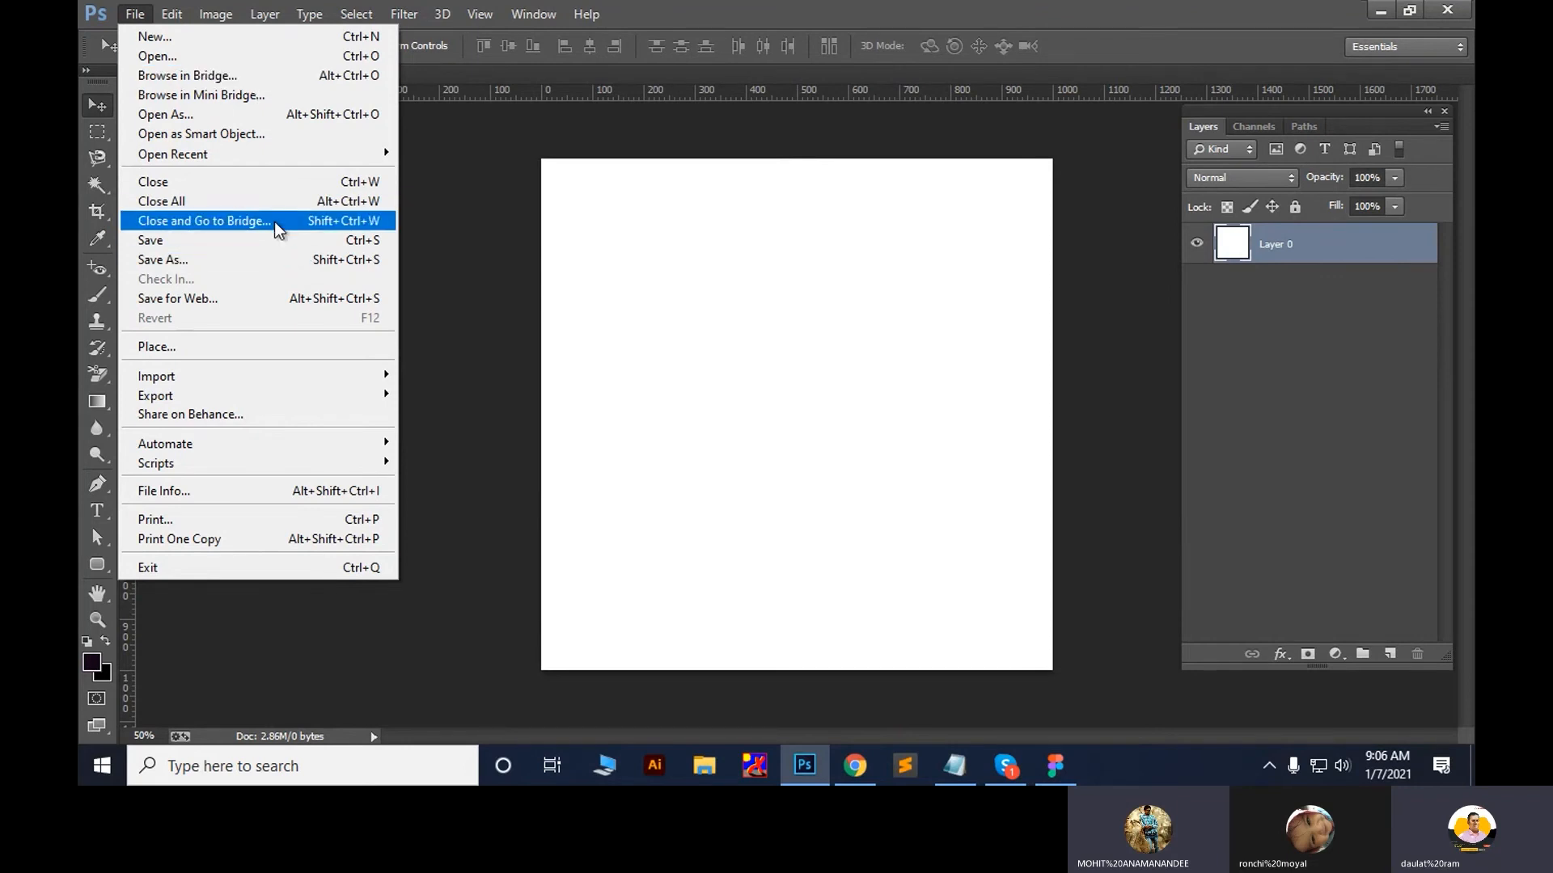
click(239, 246)
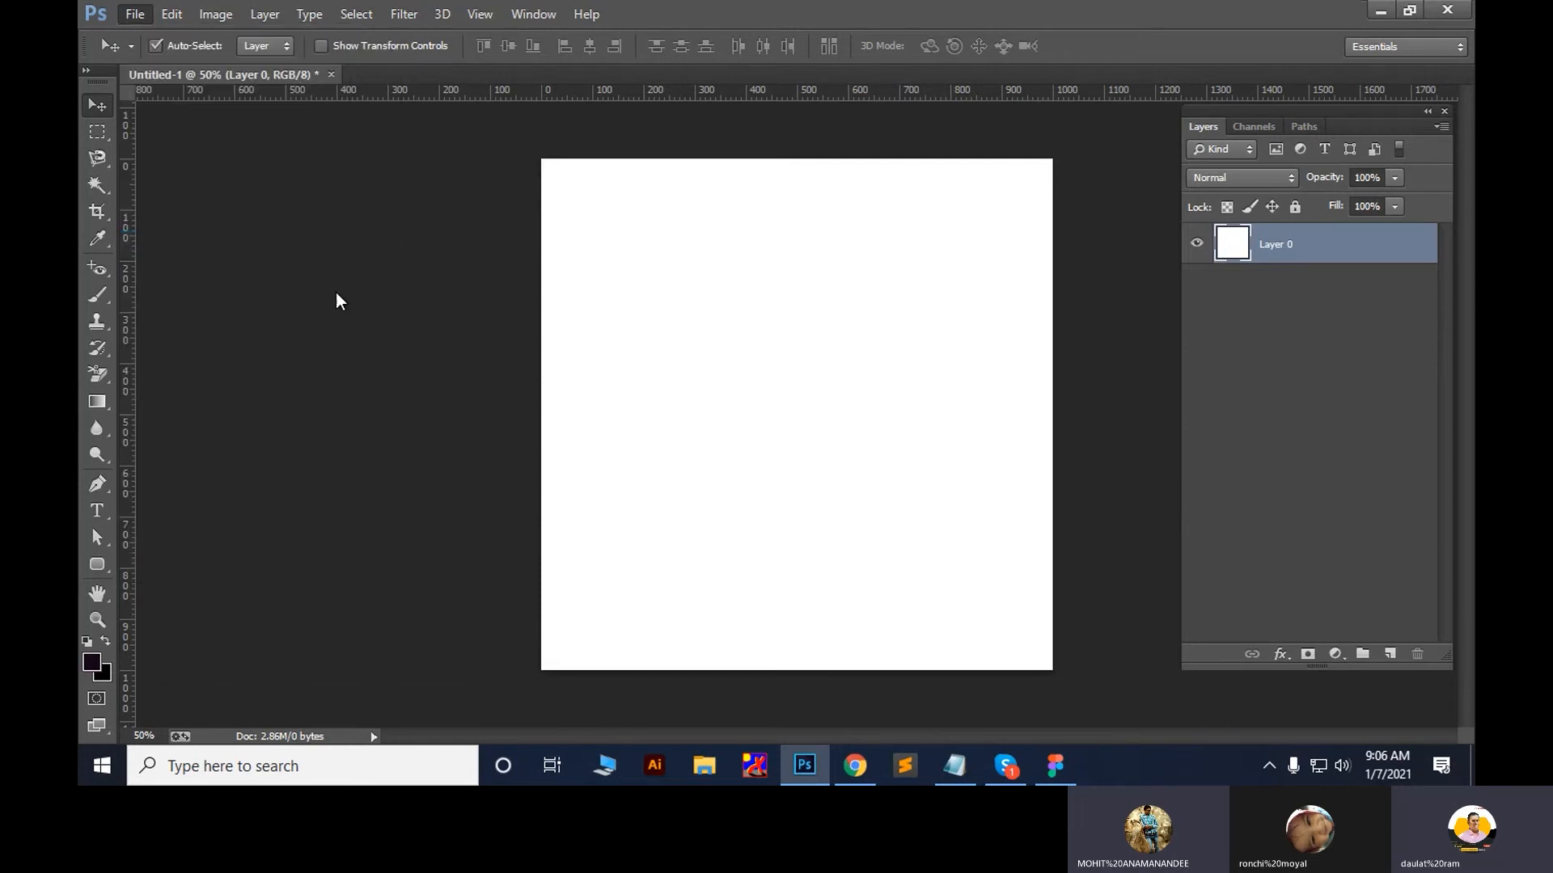
click(453, 435)
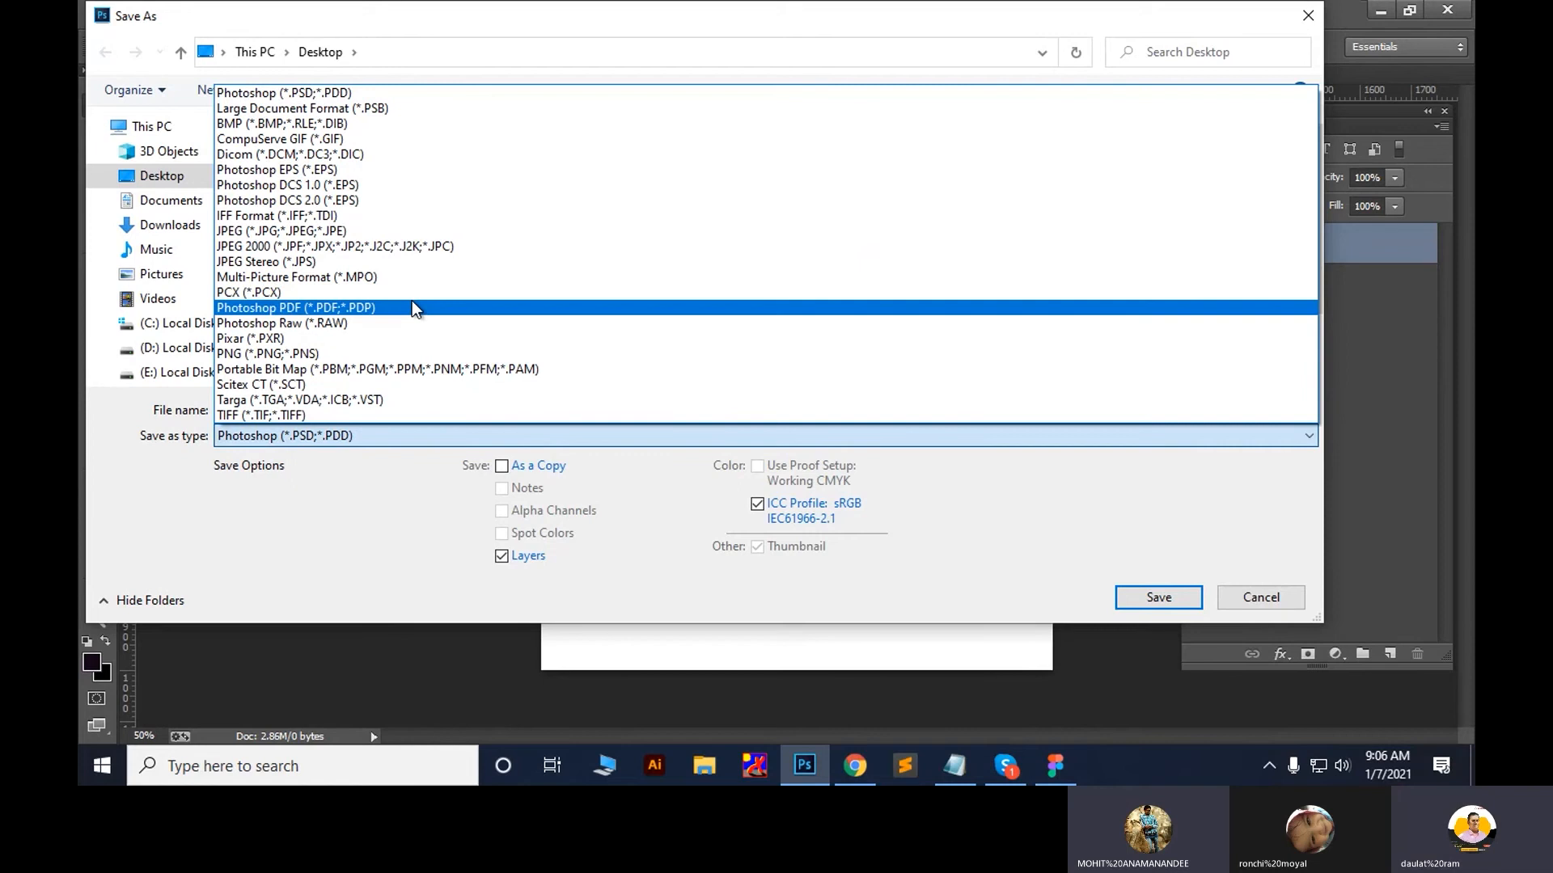
click(333, 520)
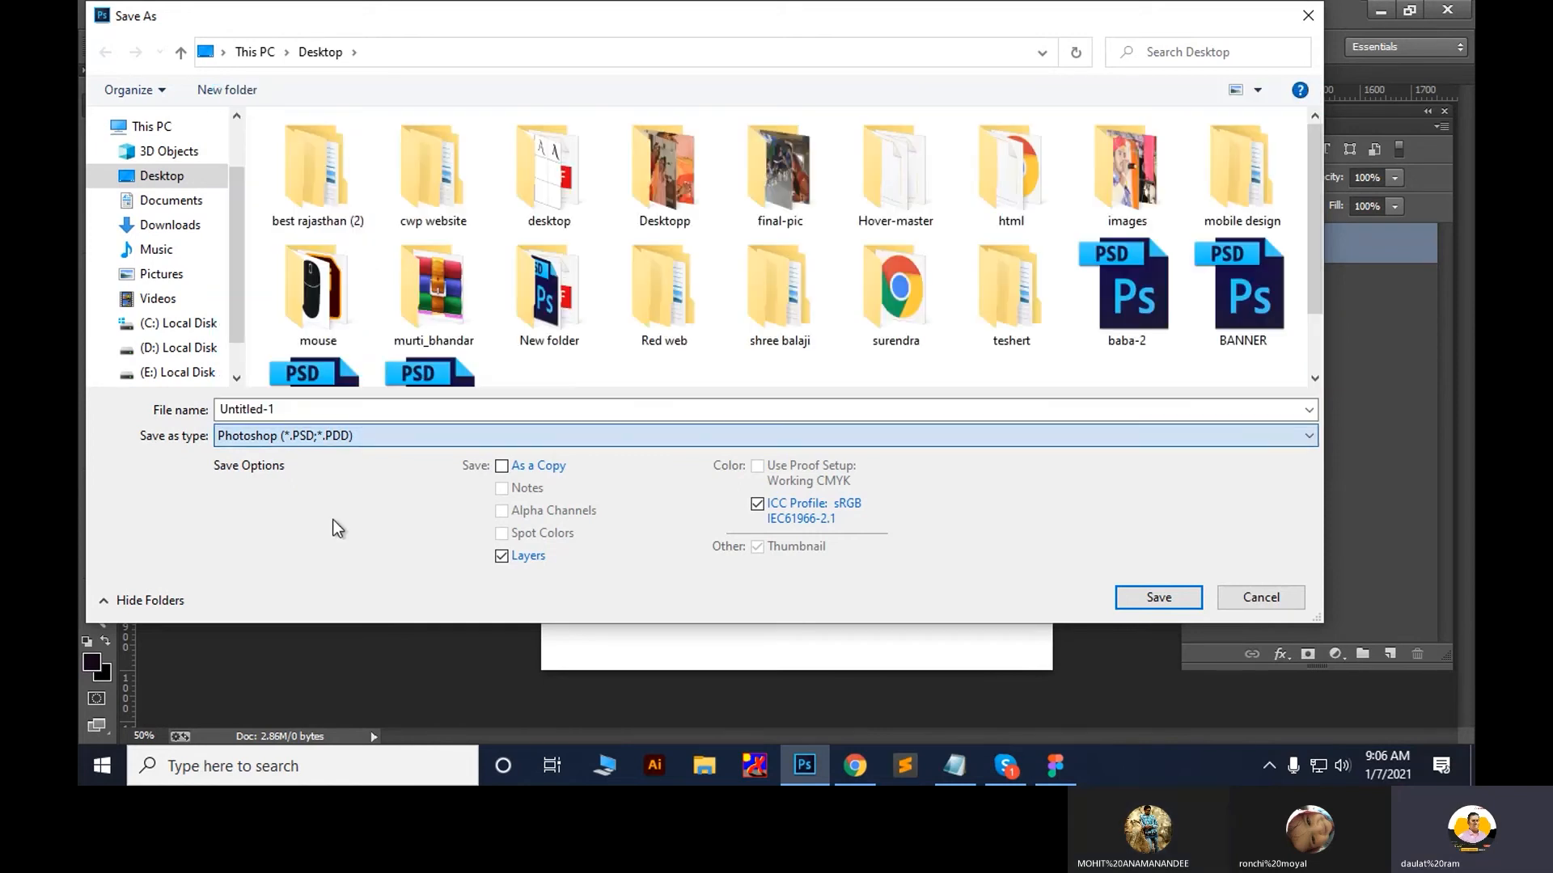
click(384, 414)
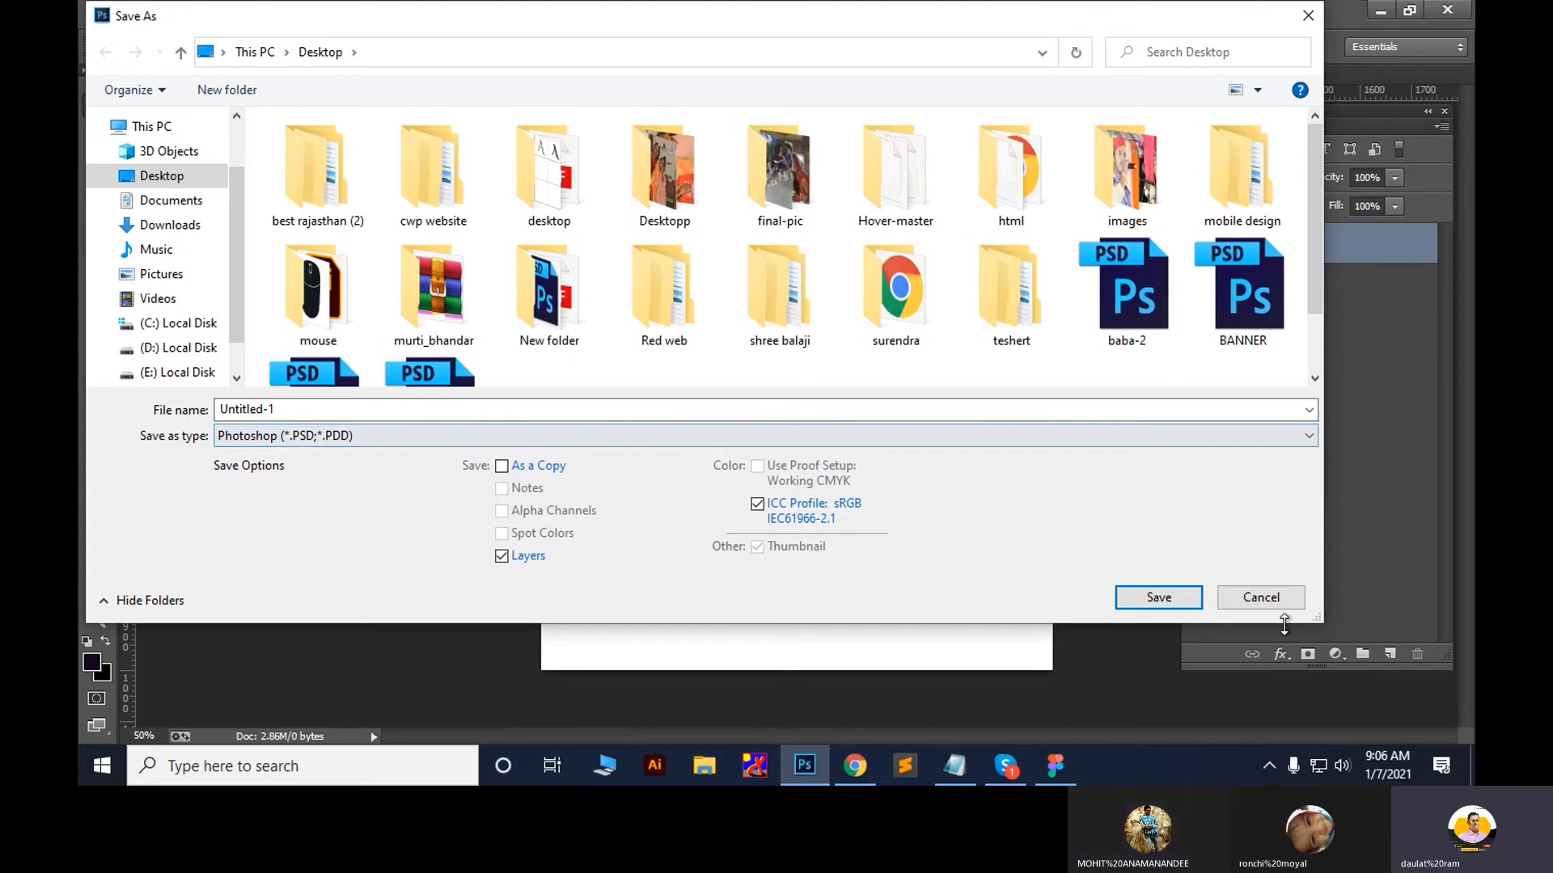
click(1259, 599)
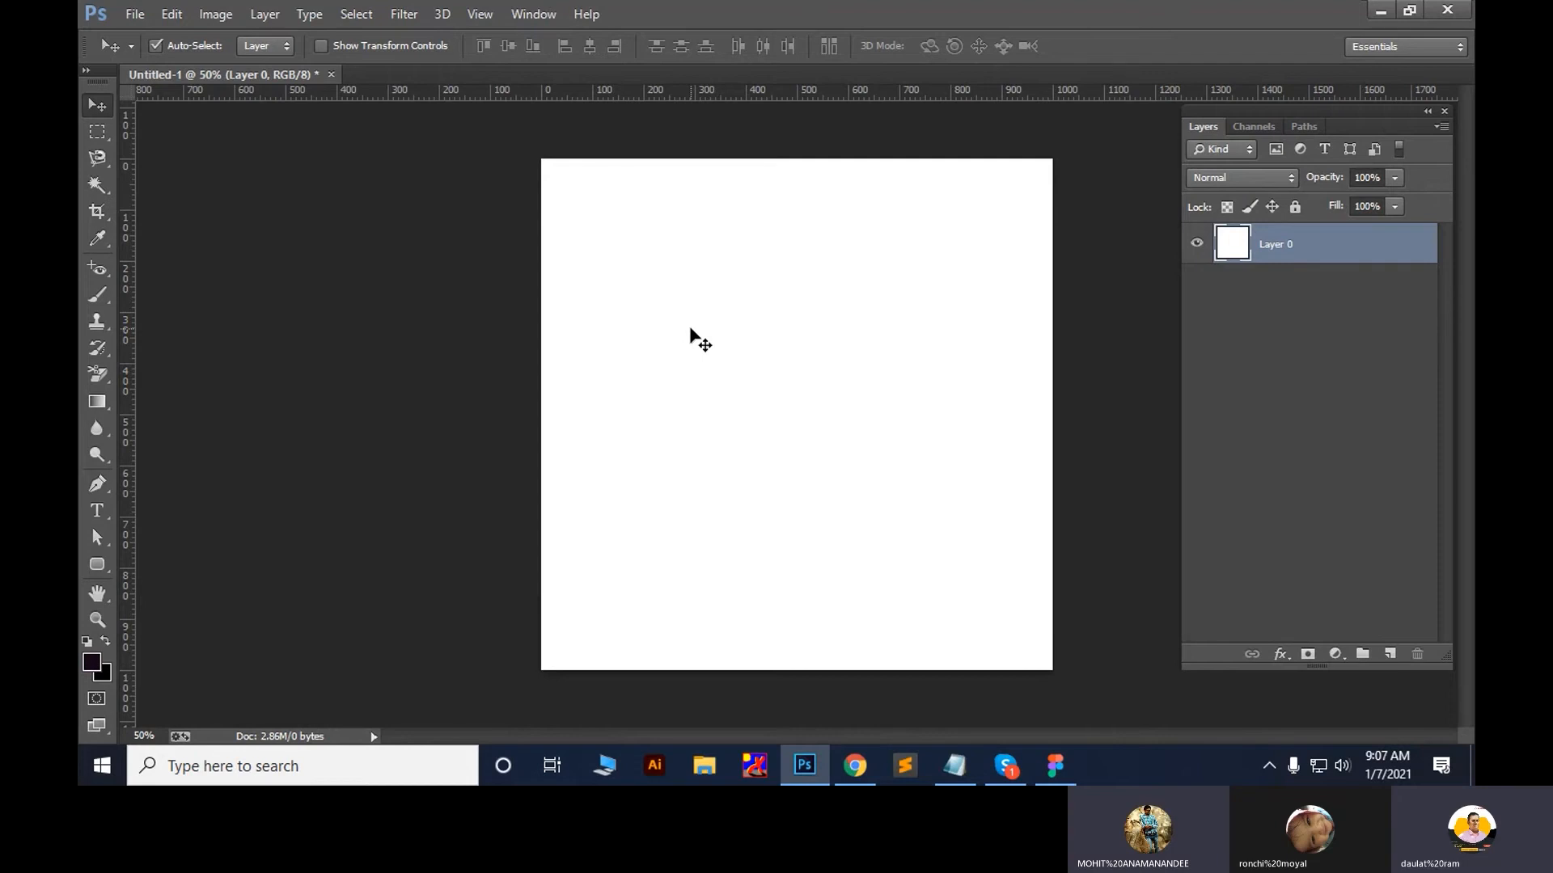
Examine the Save for Web presets and format choices such as GIF, JPEG and PNG-24, and close without exporting
click(139, 16)
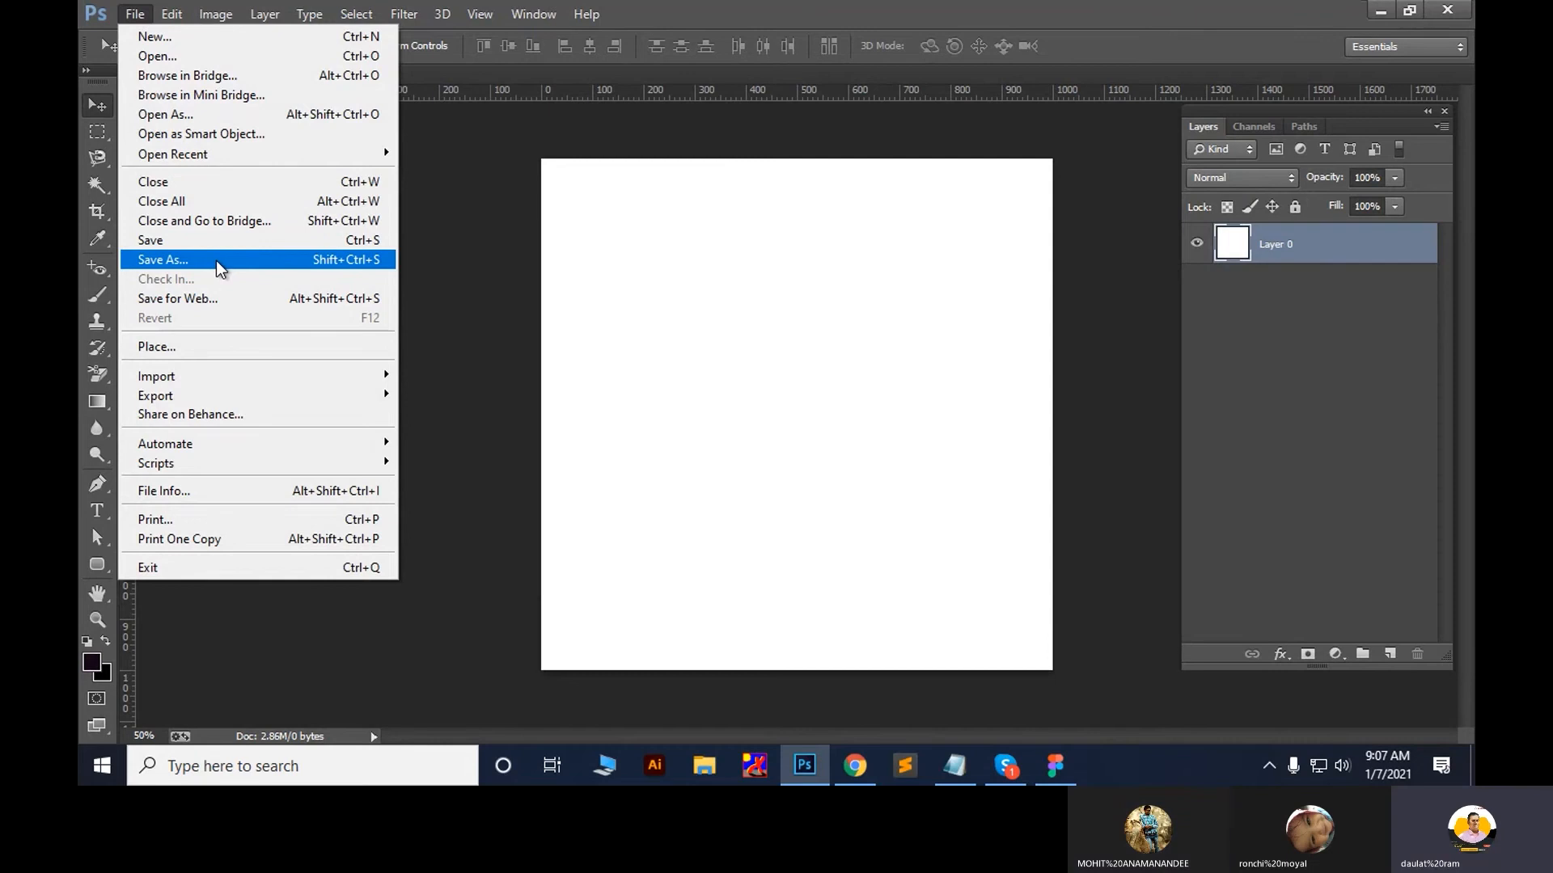
click(219, 301)
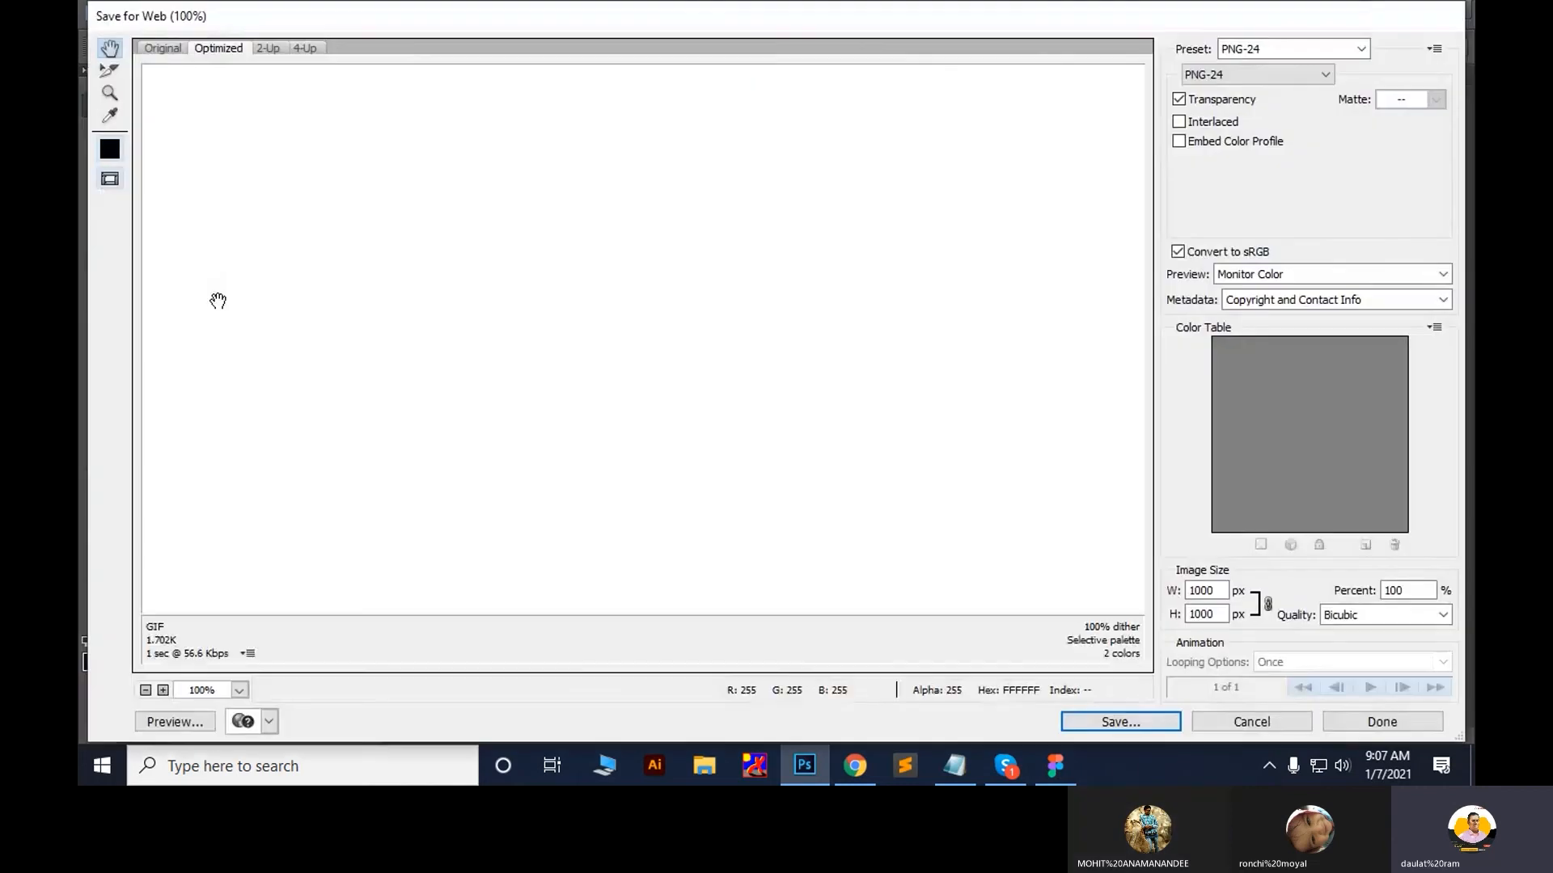
drag(952, 21, 544, 110)
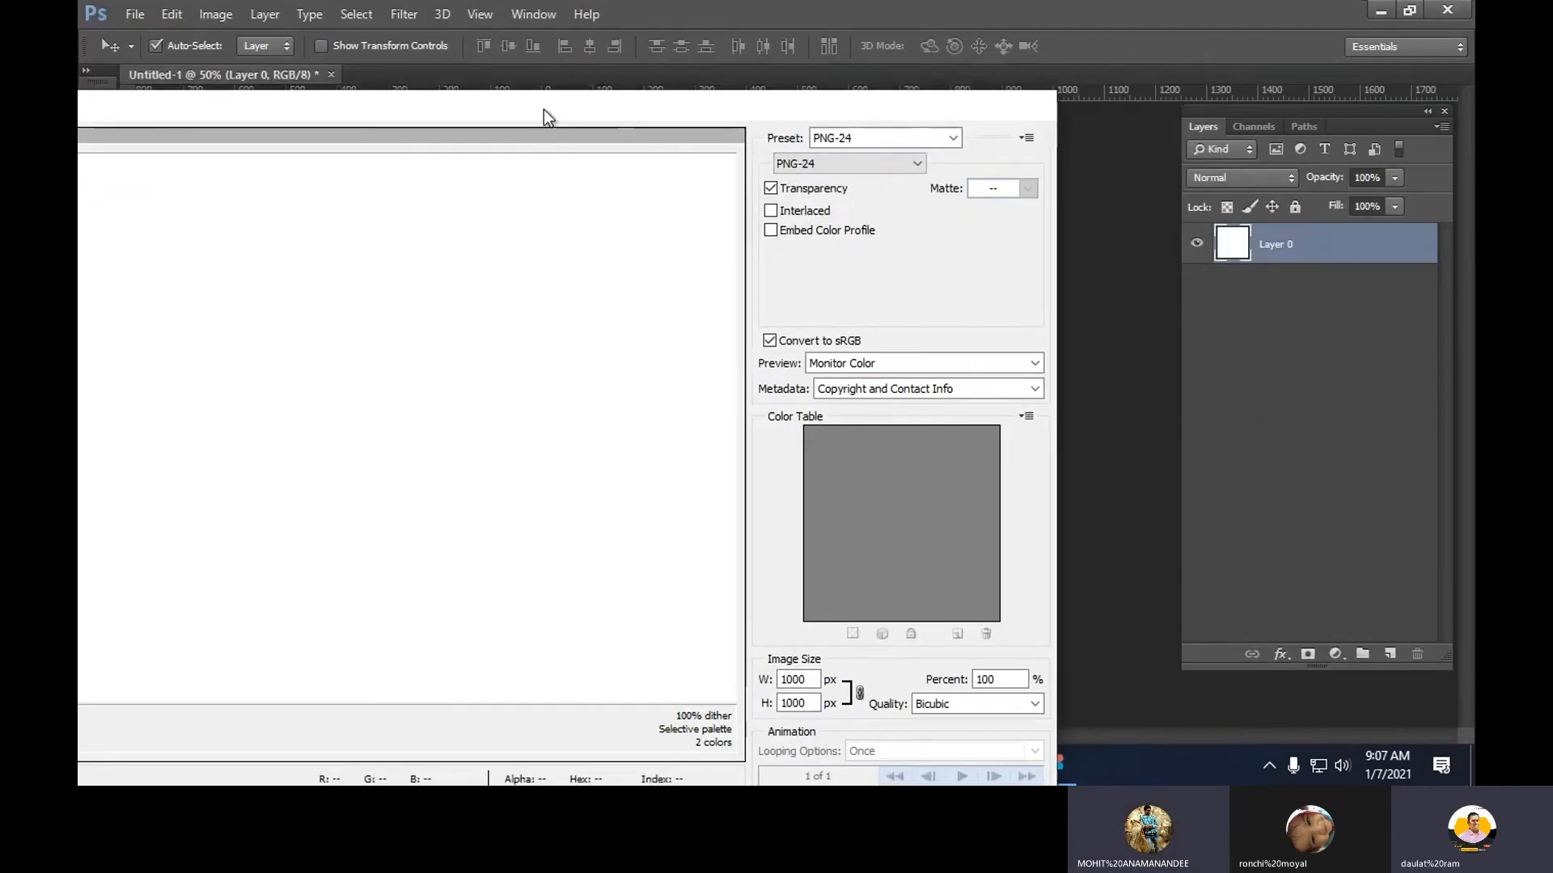
click(892, 133)
click(892, 133)
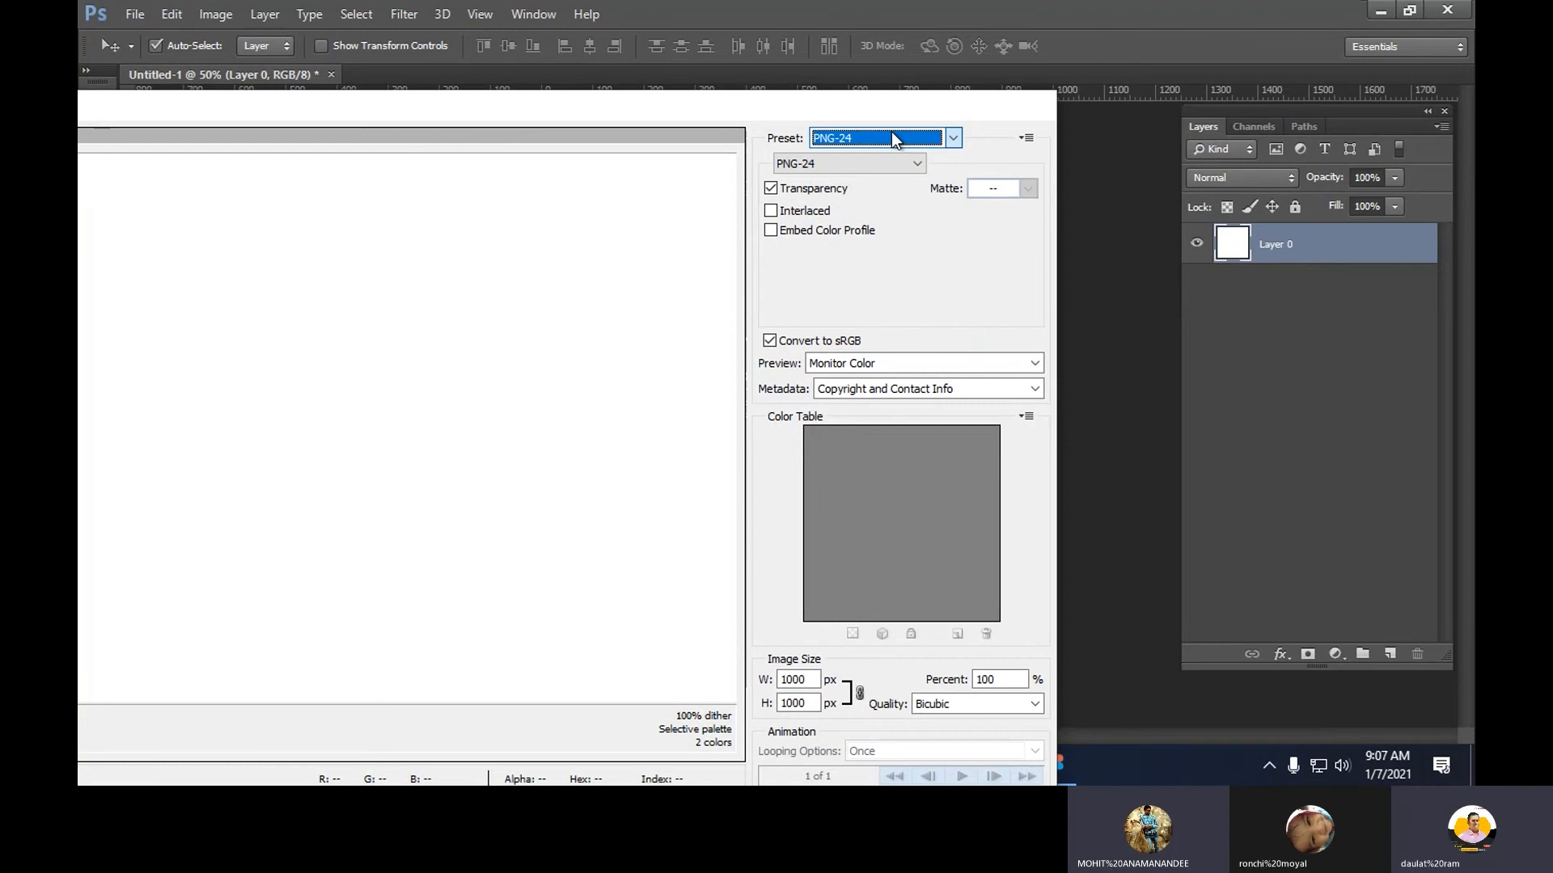
click(872, 165)
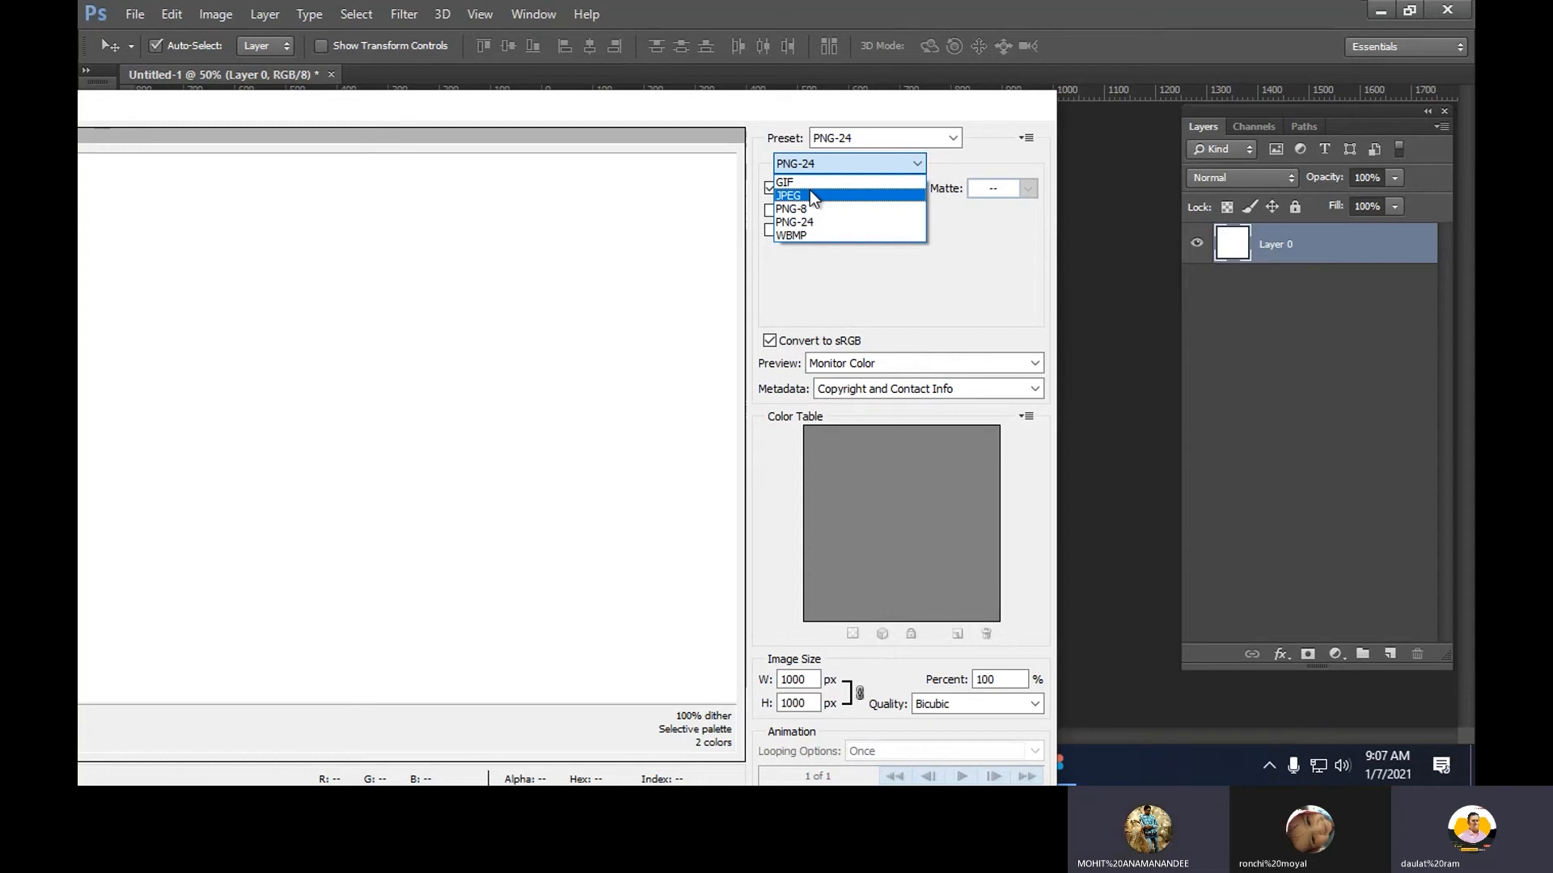
key(Escape)
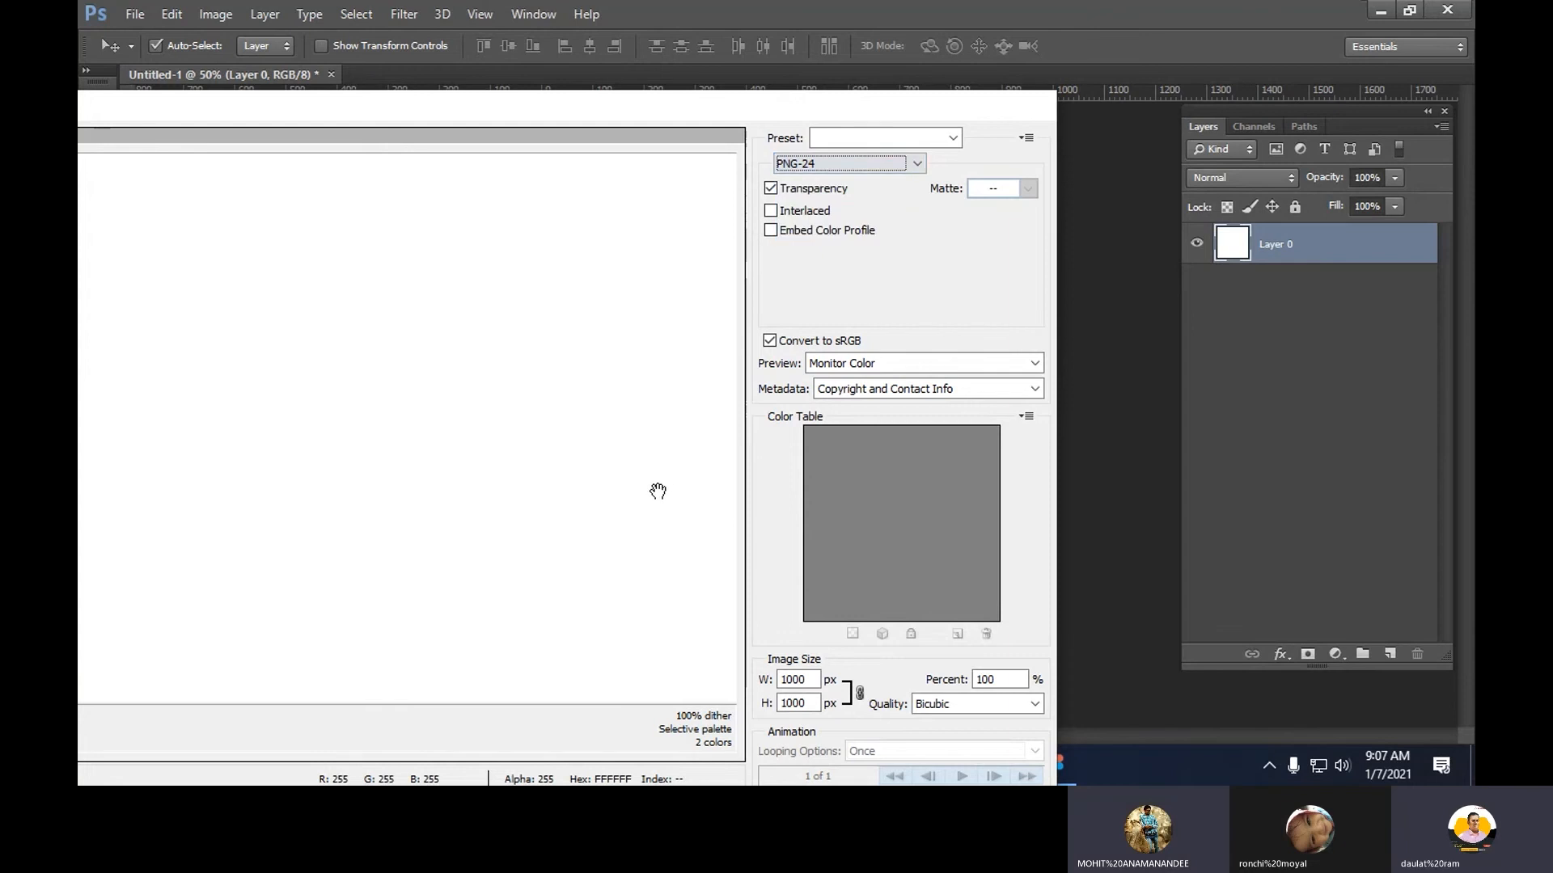
key(Escape)
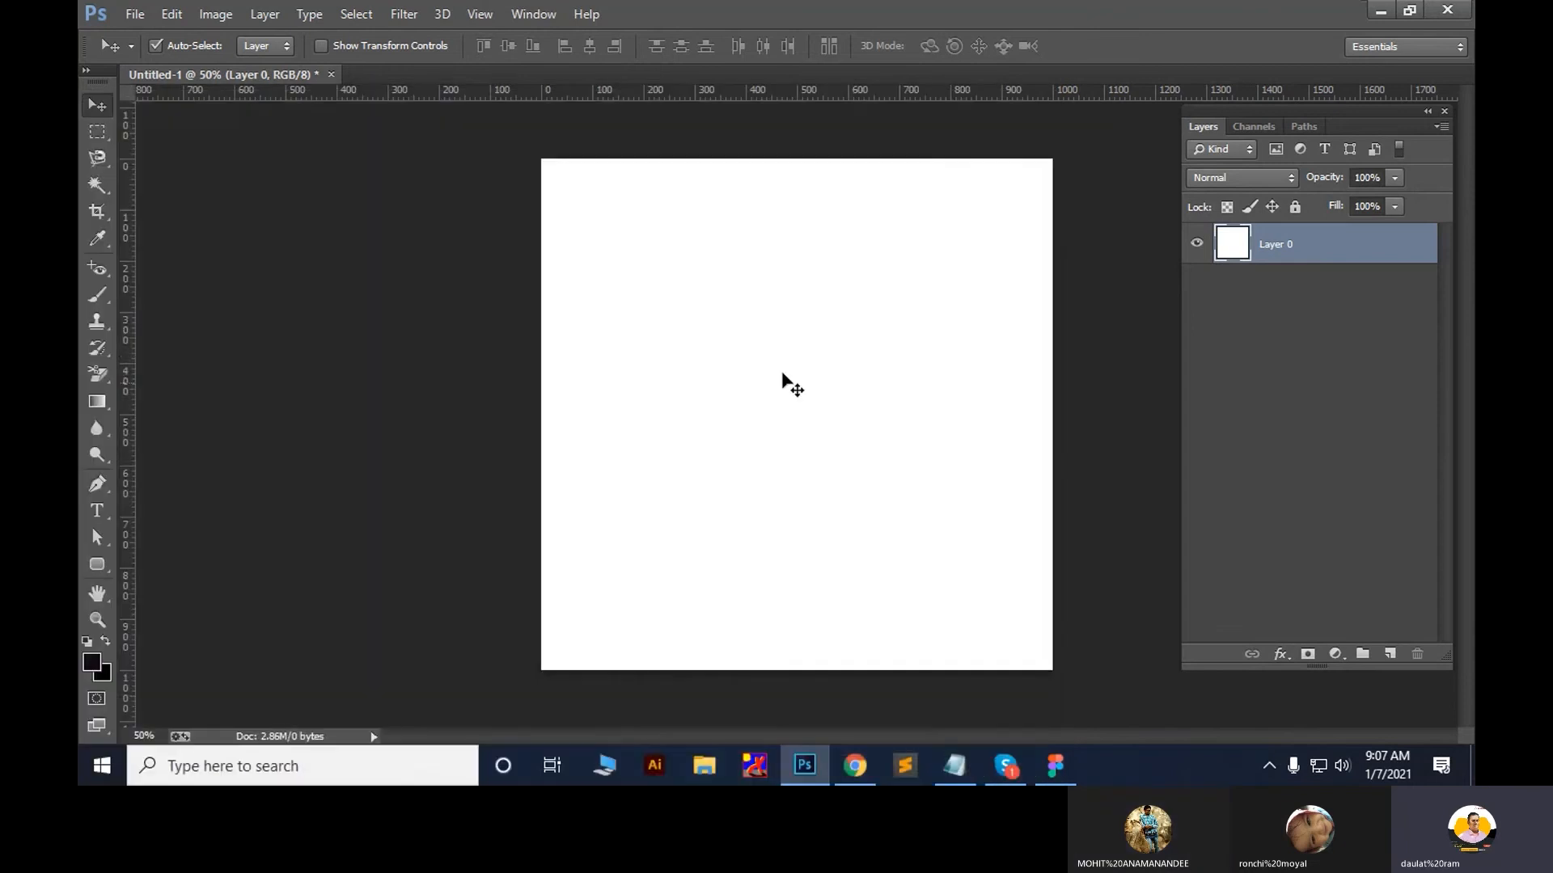
Switch to Chrome and search Google in a new tab for "loading animation"
click(855, 766)
scroll(589, 275, up, 5)
click(930, 17)
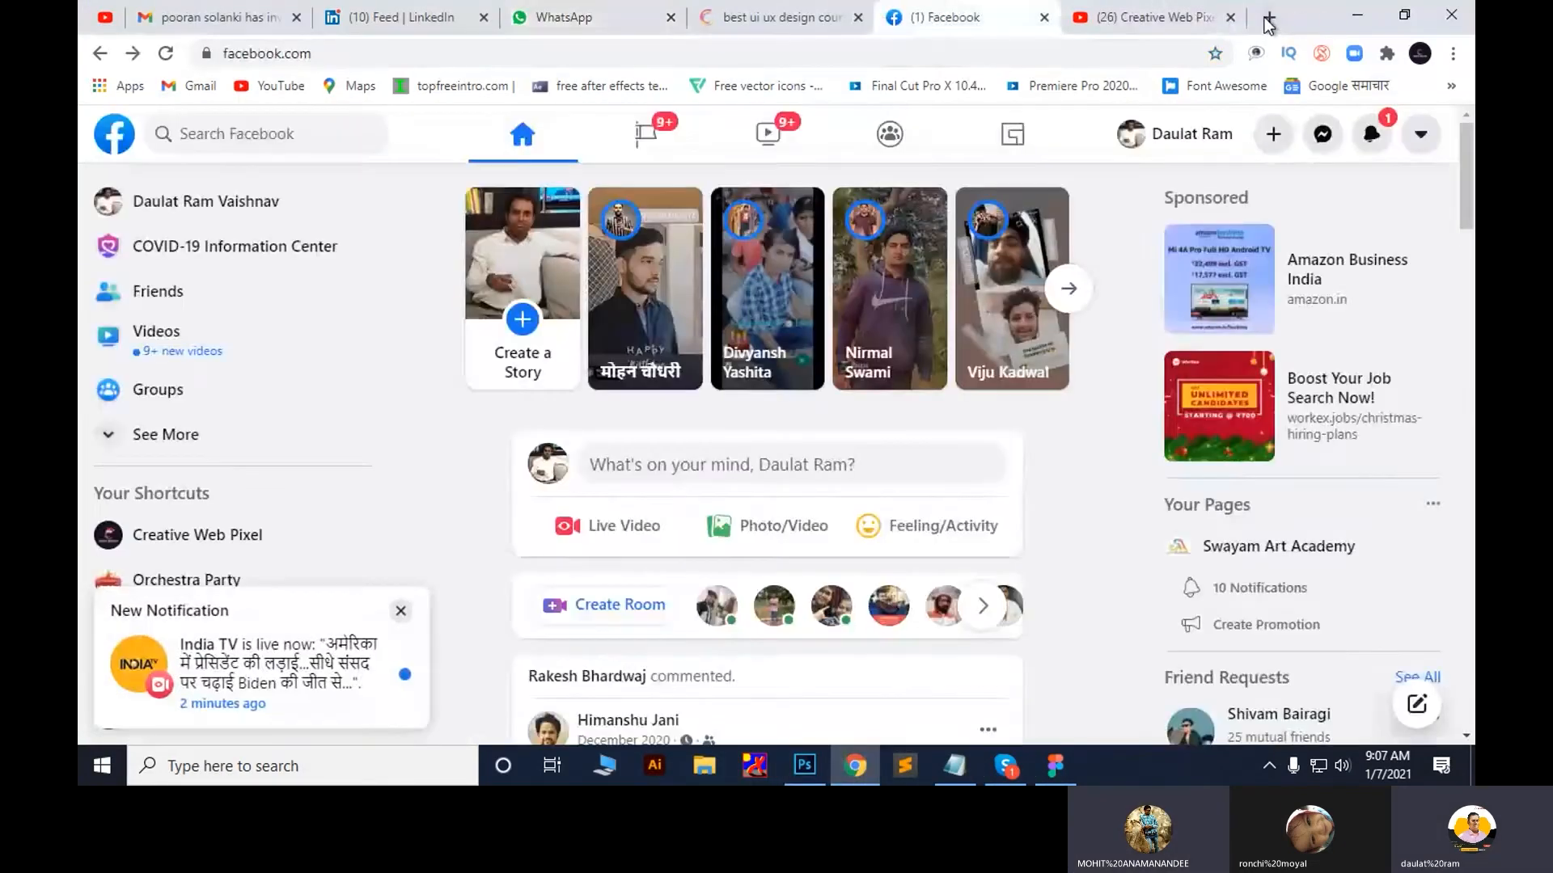
click(1269, 17)
text(loadi)
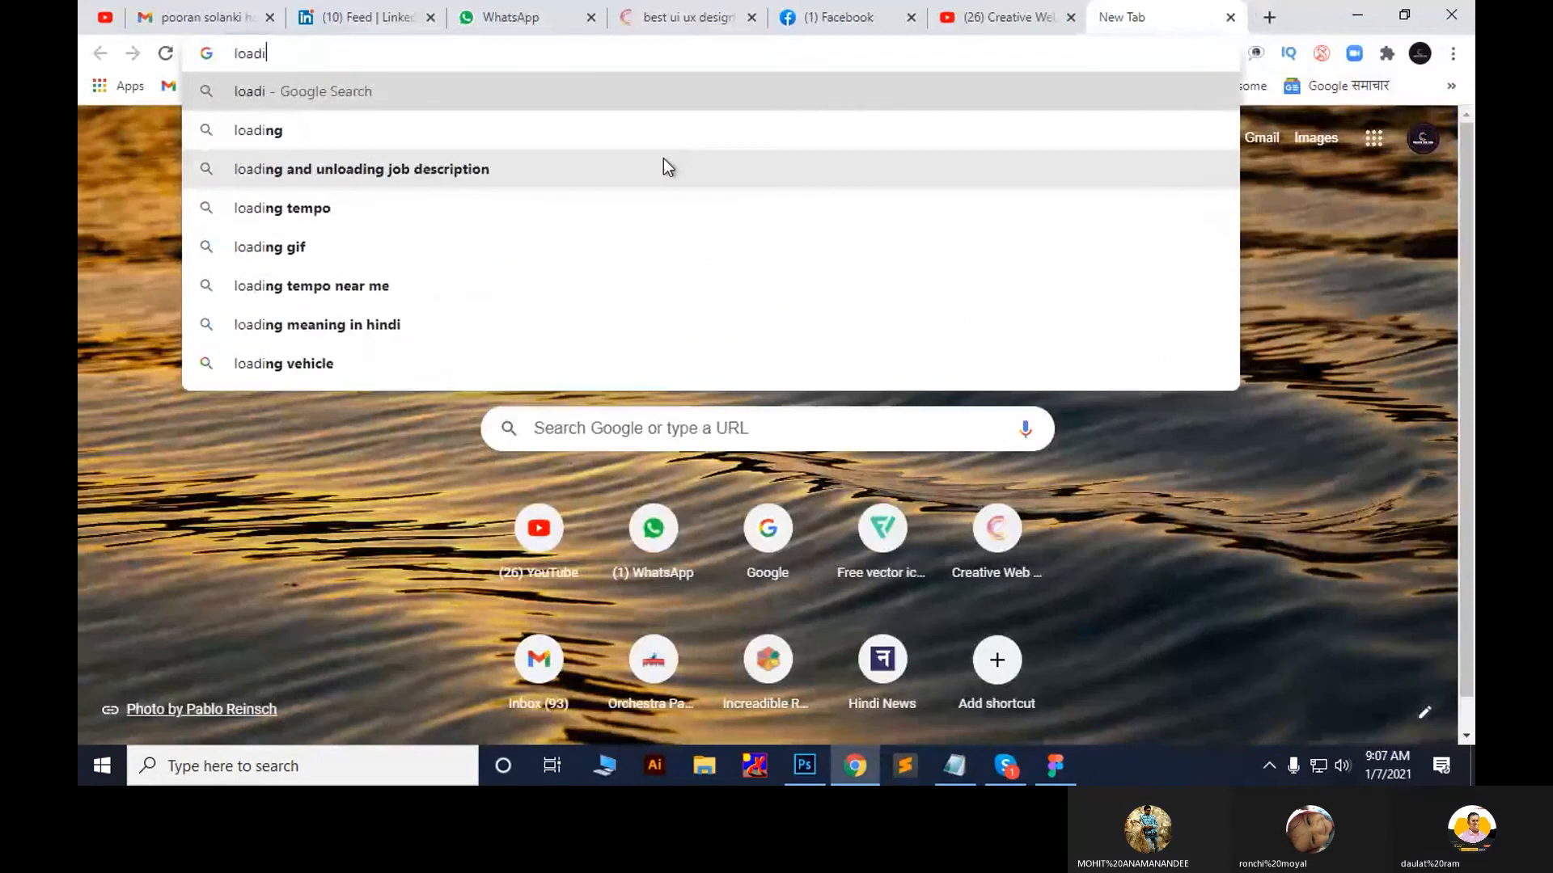
text(ng animation)
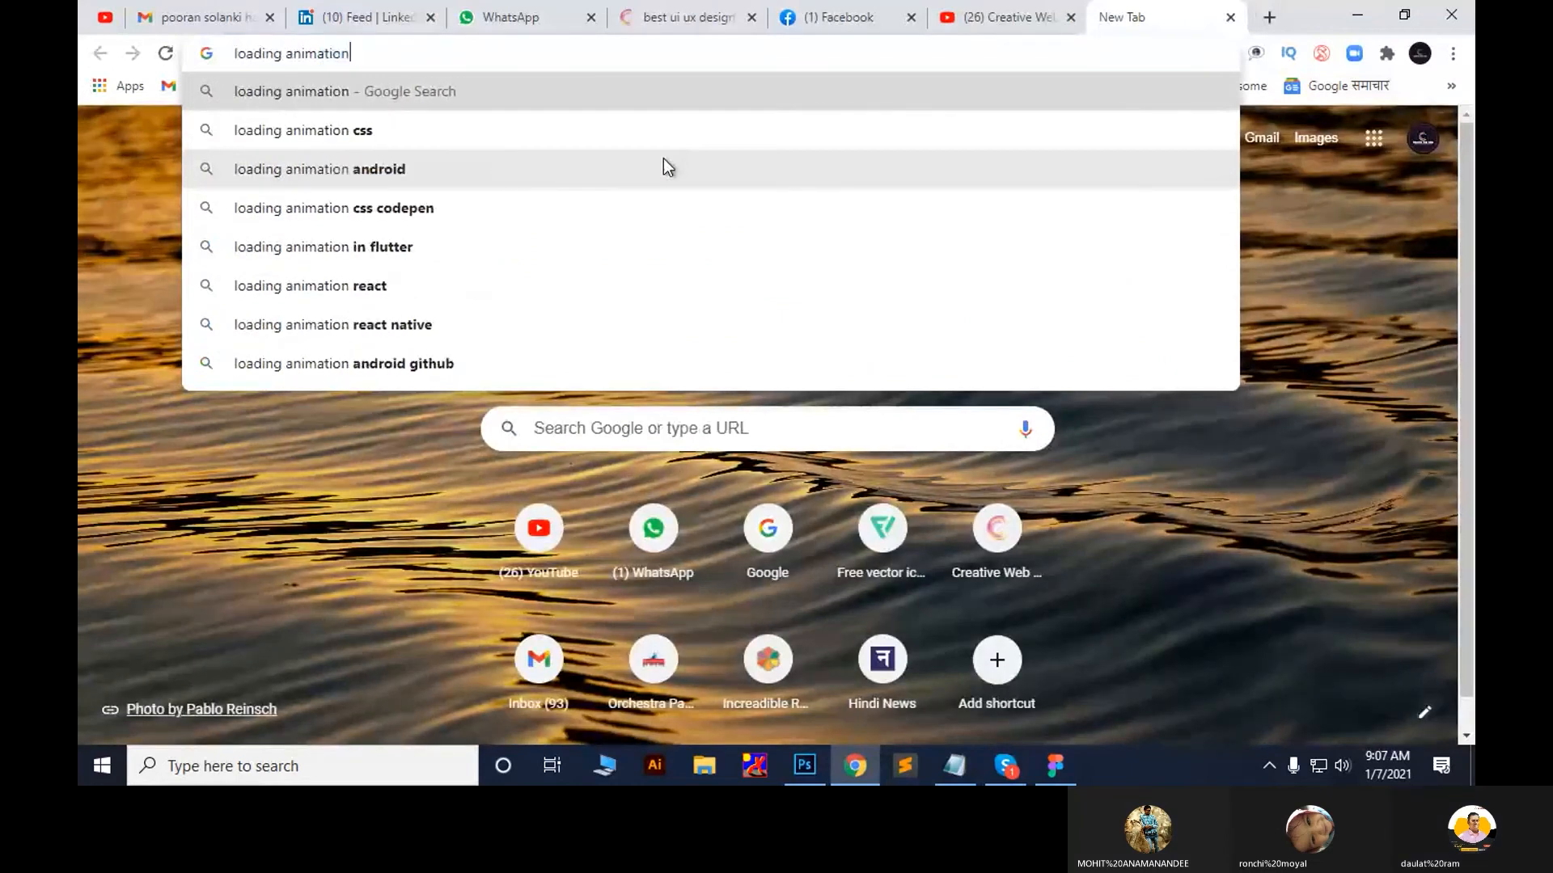
key(Return)
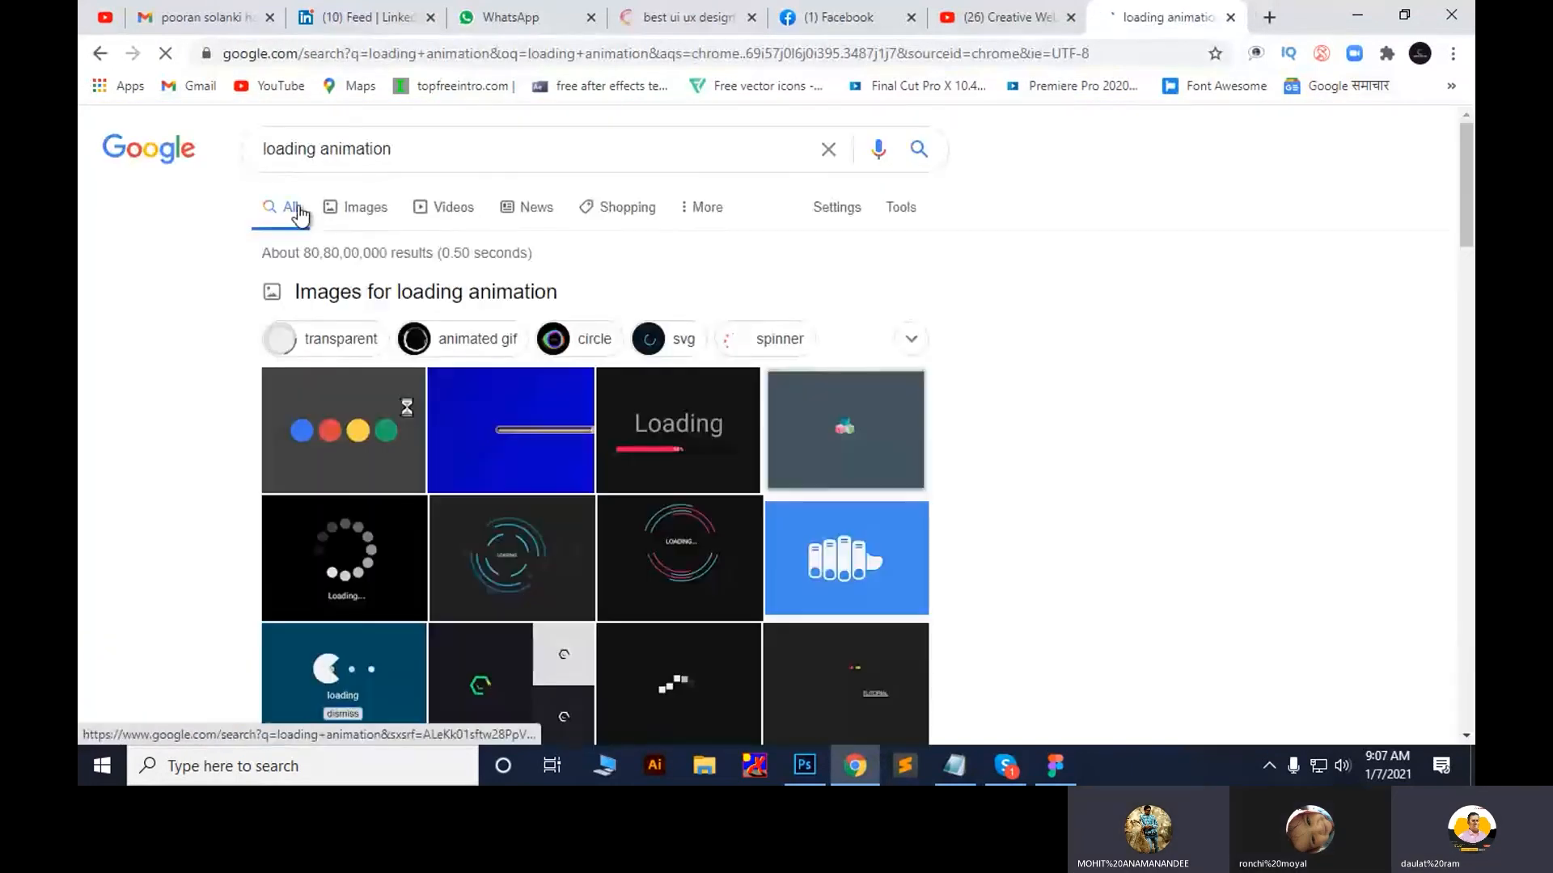
Show the image results and preview the coloured dots and the red progress bar loading animations
click(370, 220)
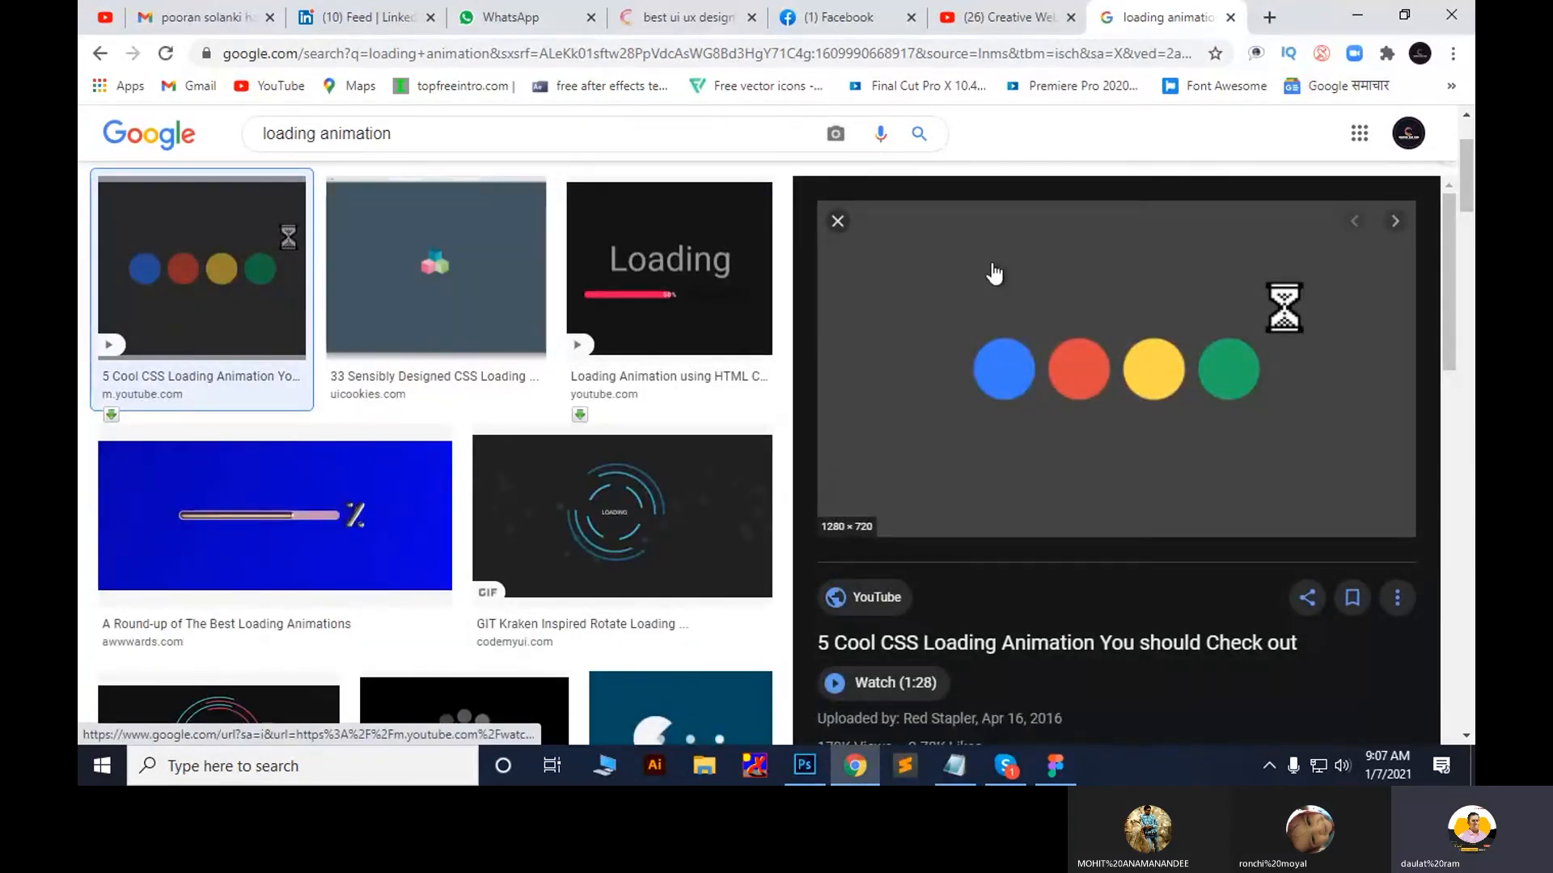
click(728, 299)
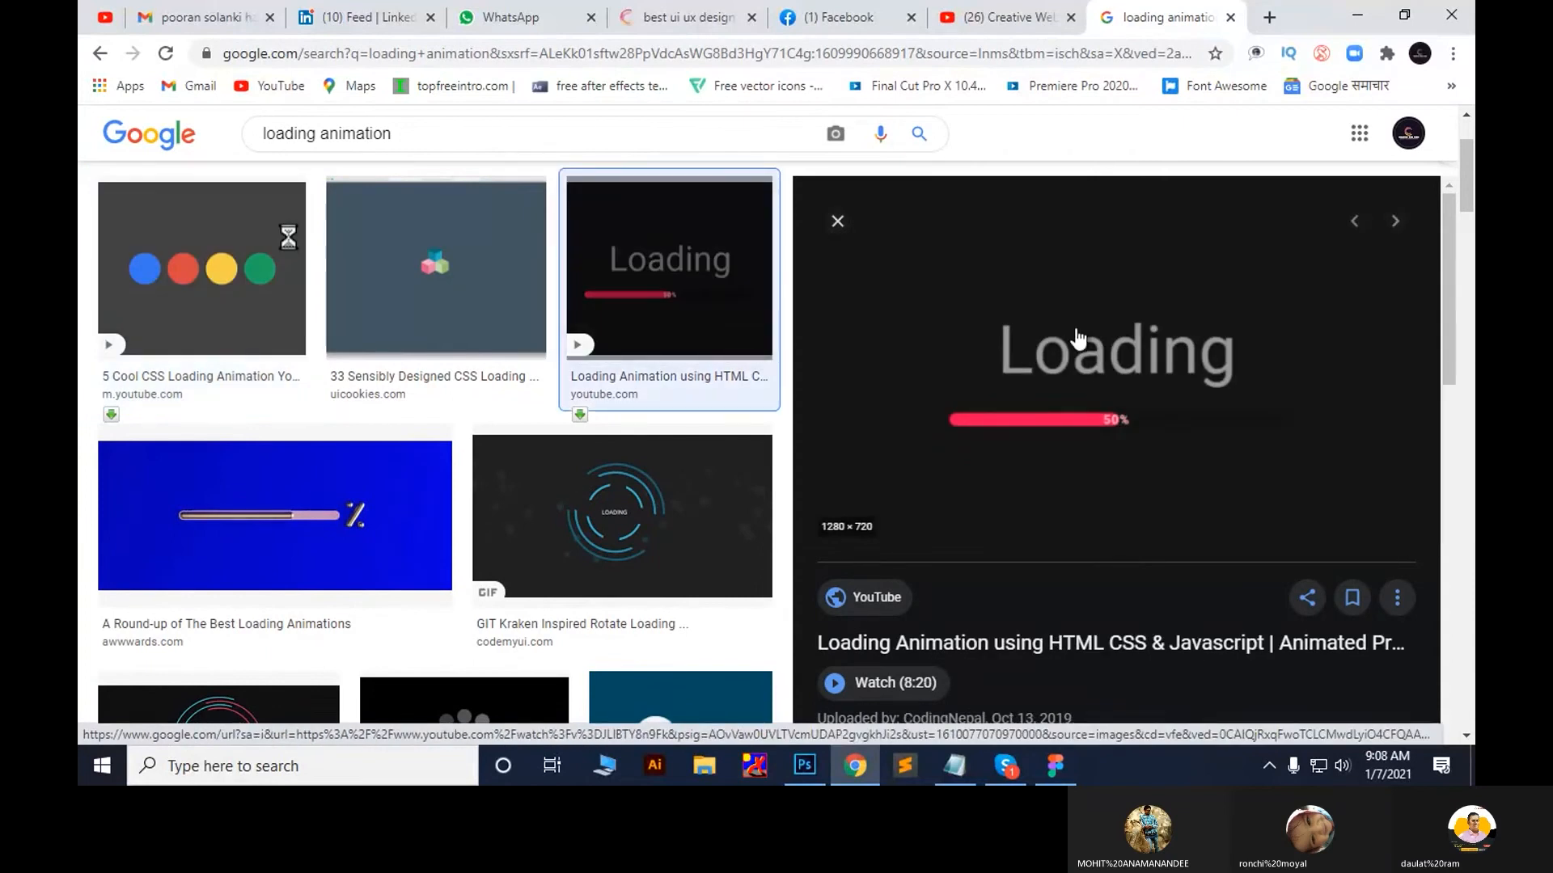
scroll(1075, 338, up, 2)
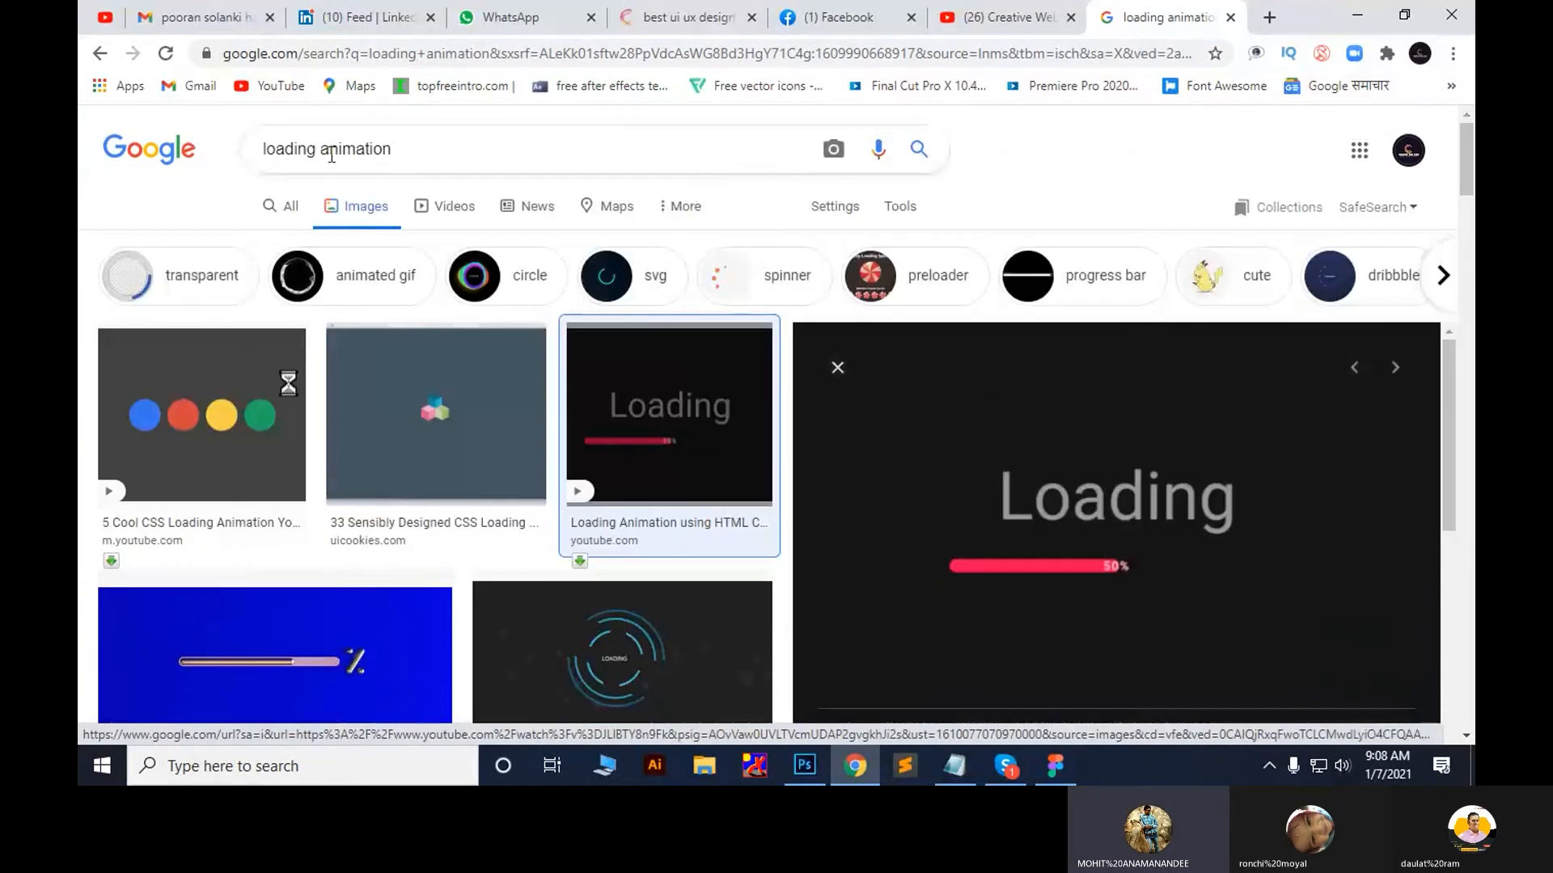
Change the image search to "loading gif animation" and run it
click(317, 148)
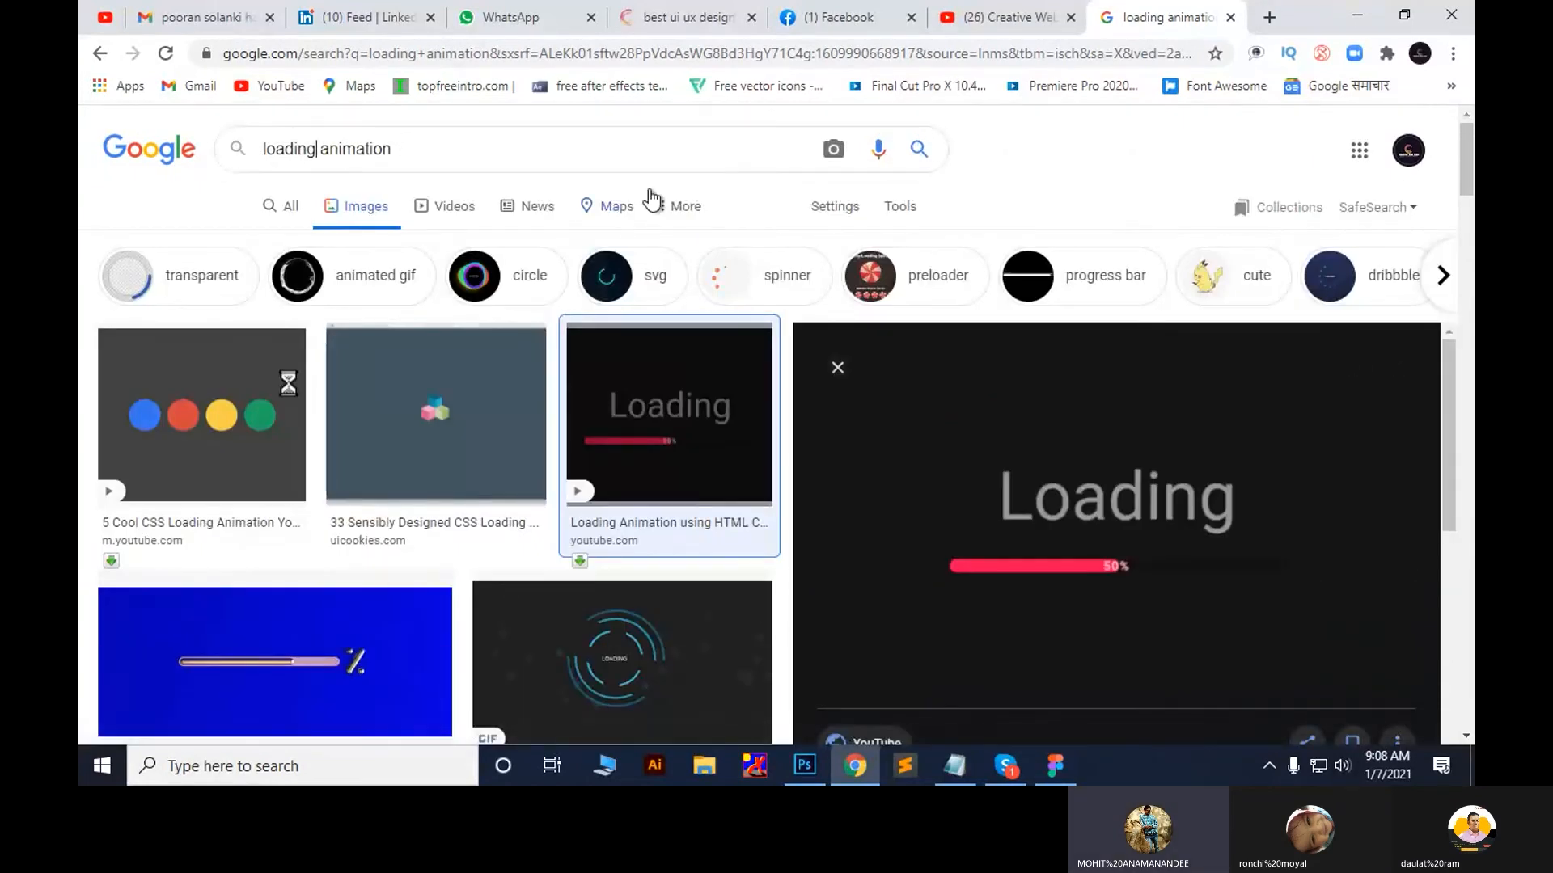
text(f)
key(BackSpace)
text(gif)
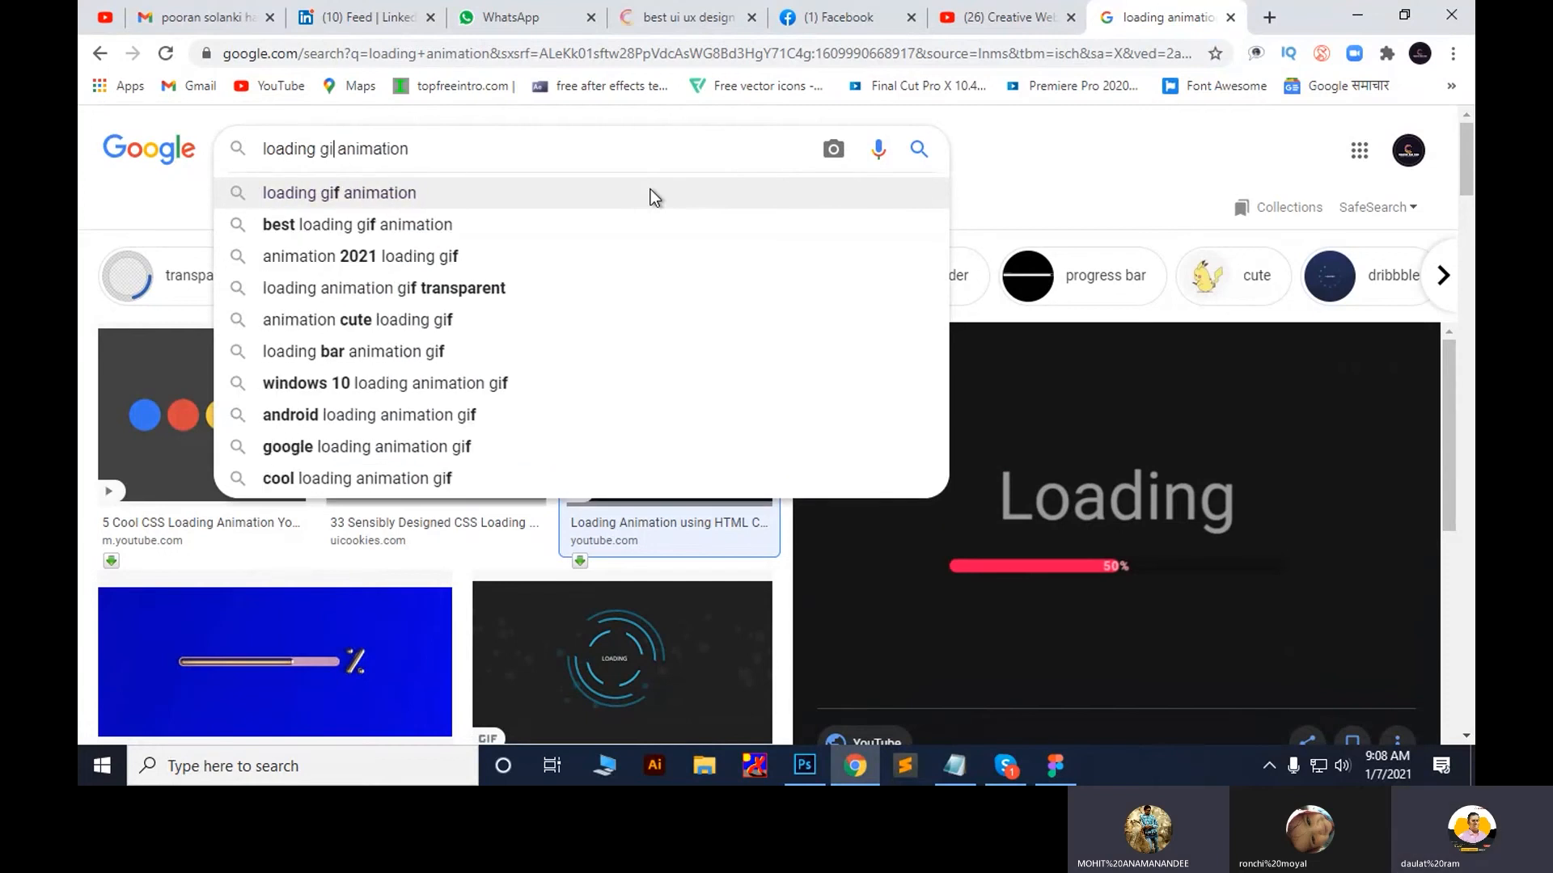
key(Return)
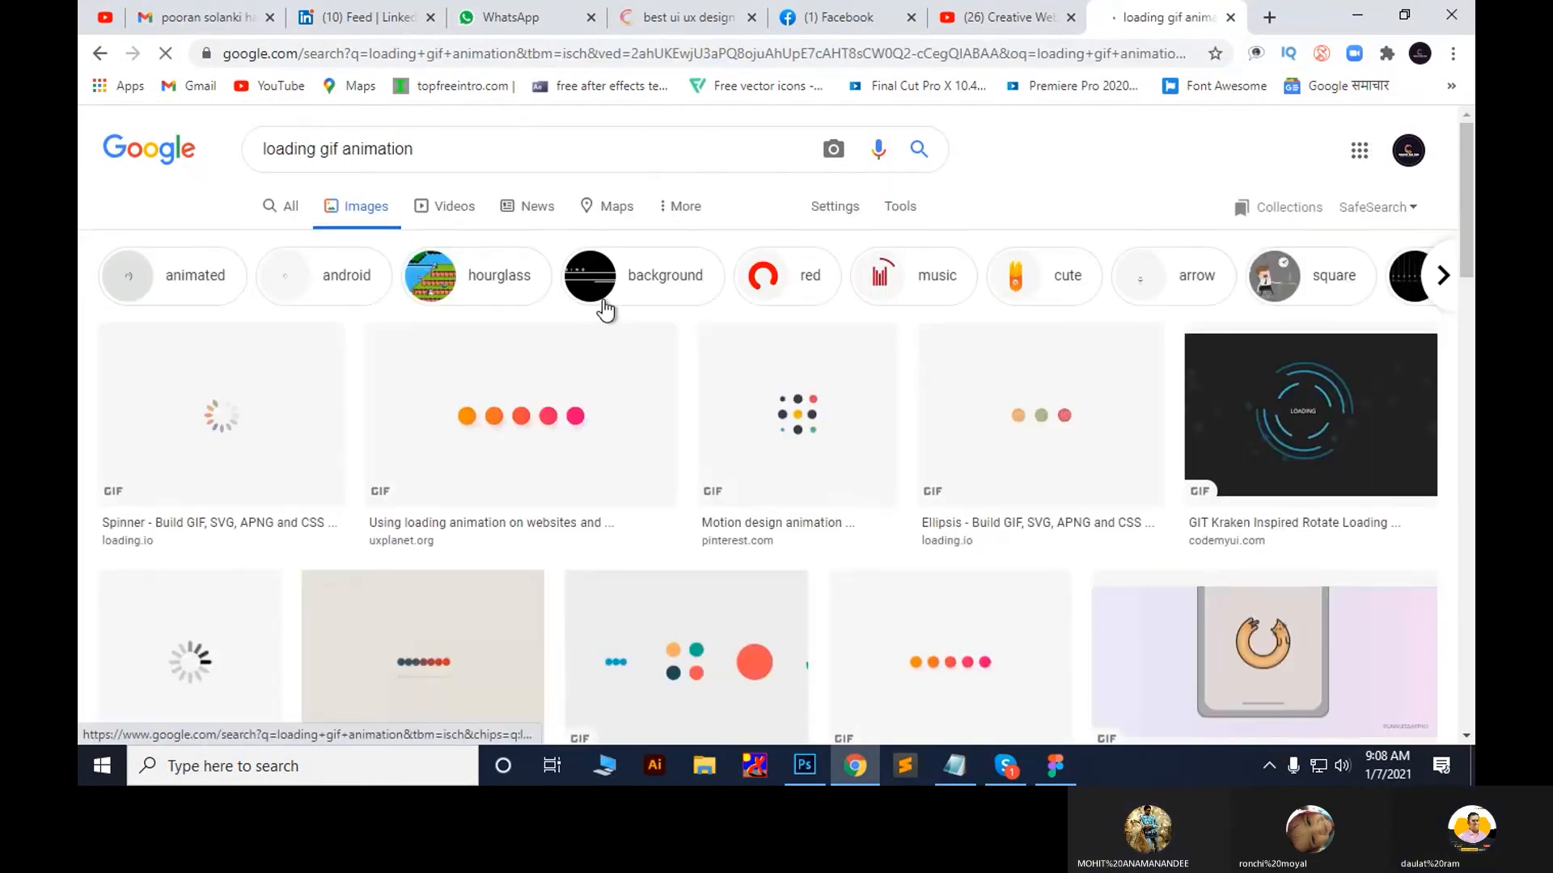
Preview the five-dot, spinner and three-dot ellipsis loading GIFs, ending on the UX Planet five-dot animation
scroll(598, 307, down, 2)
click(532, 239)
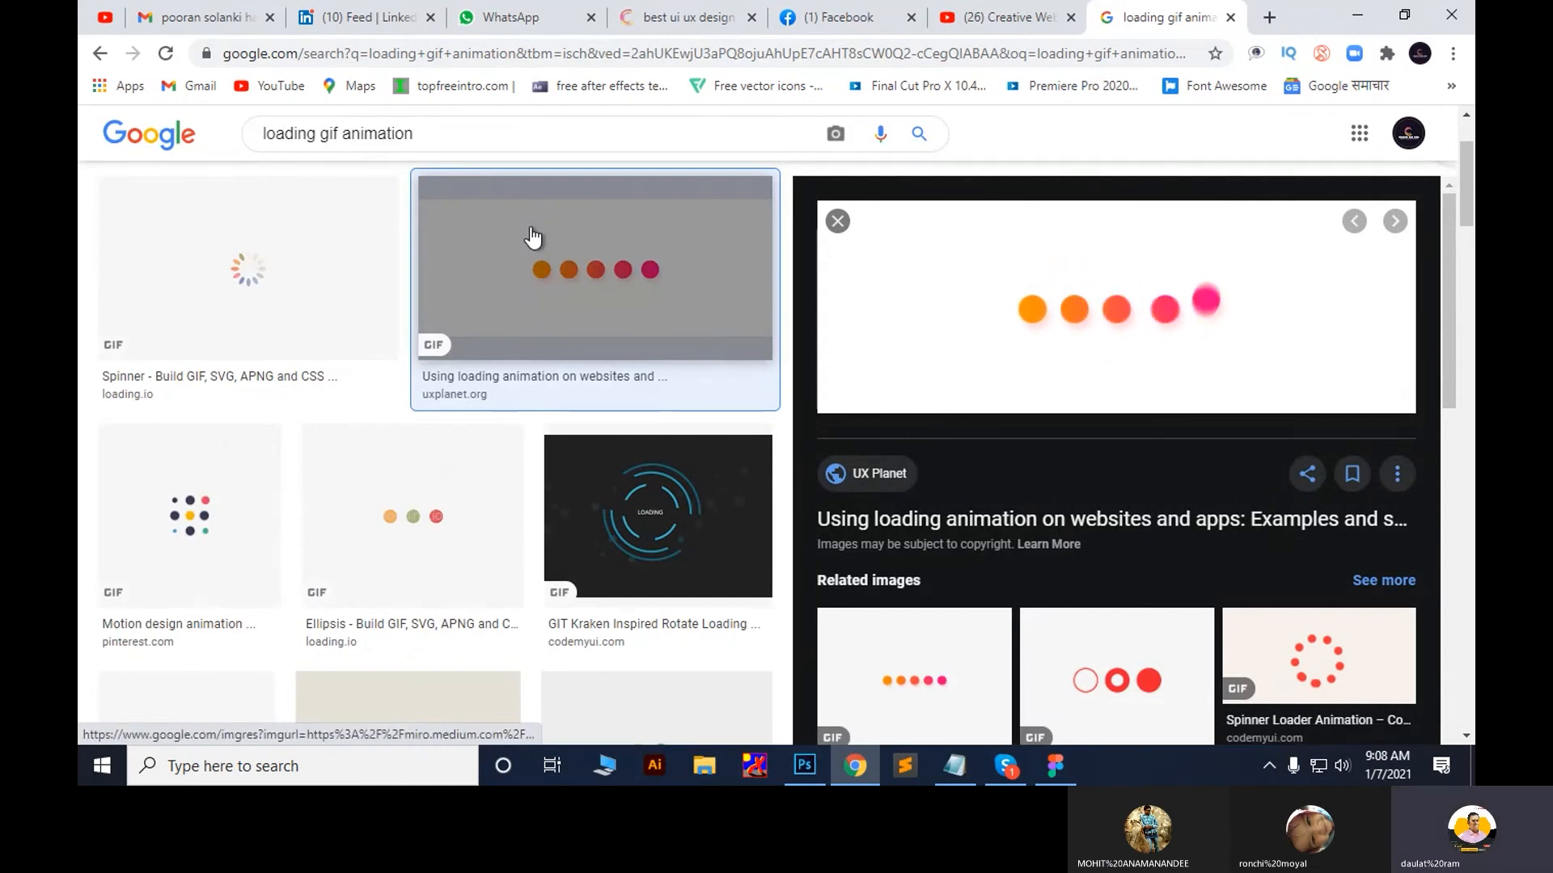
click(196, 272)
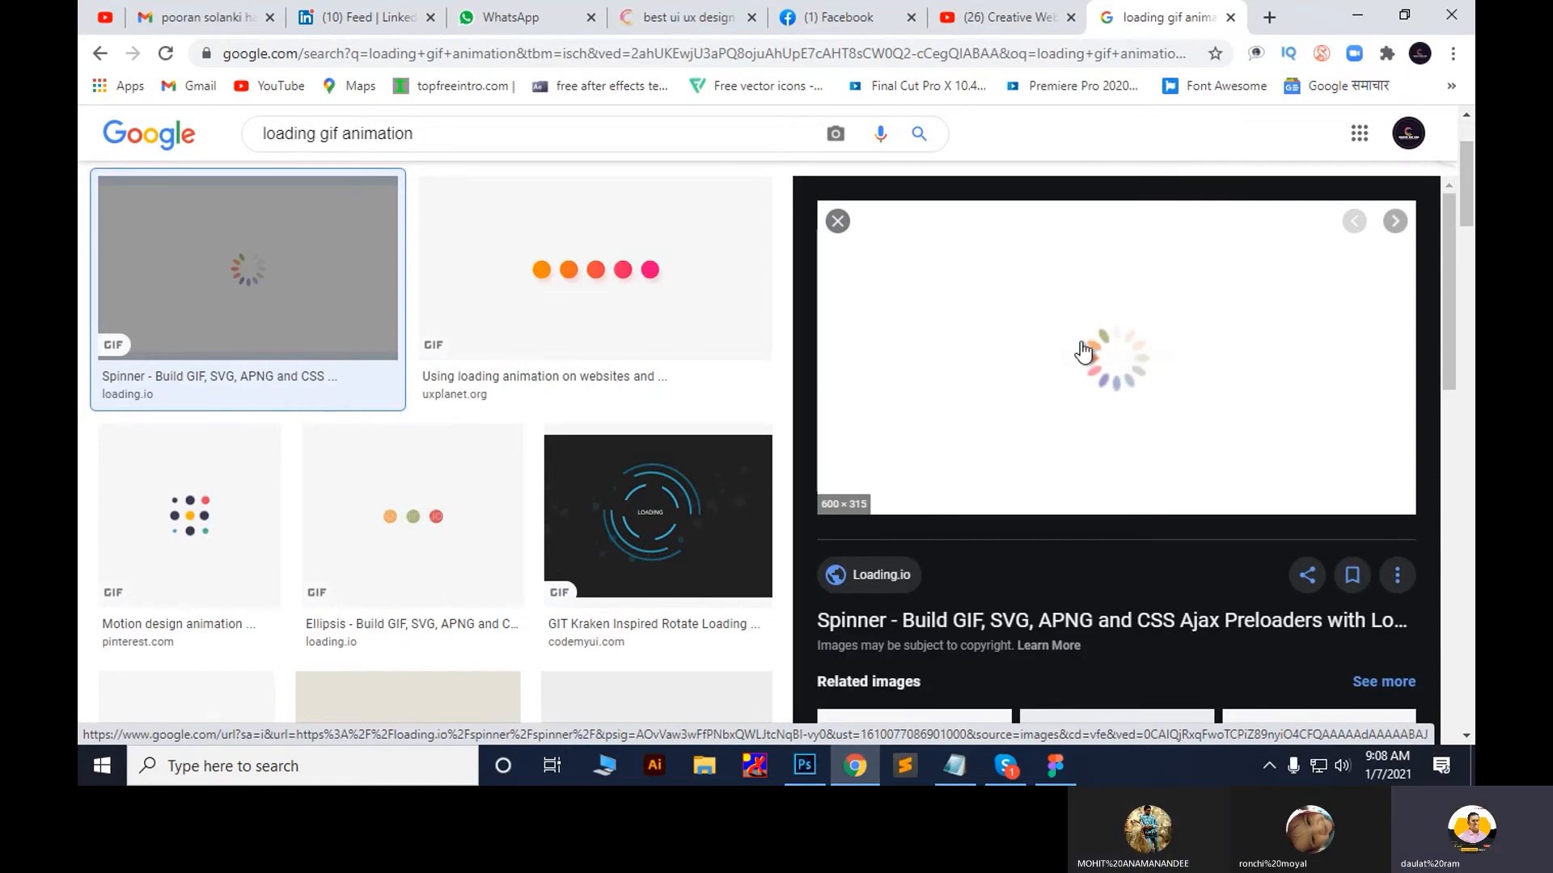
scroll(462, 417, down, 1)
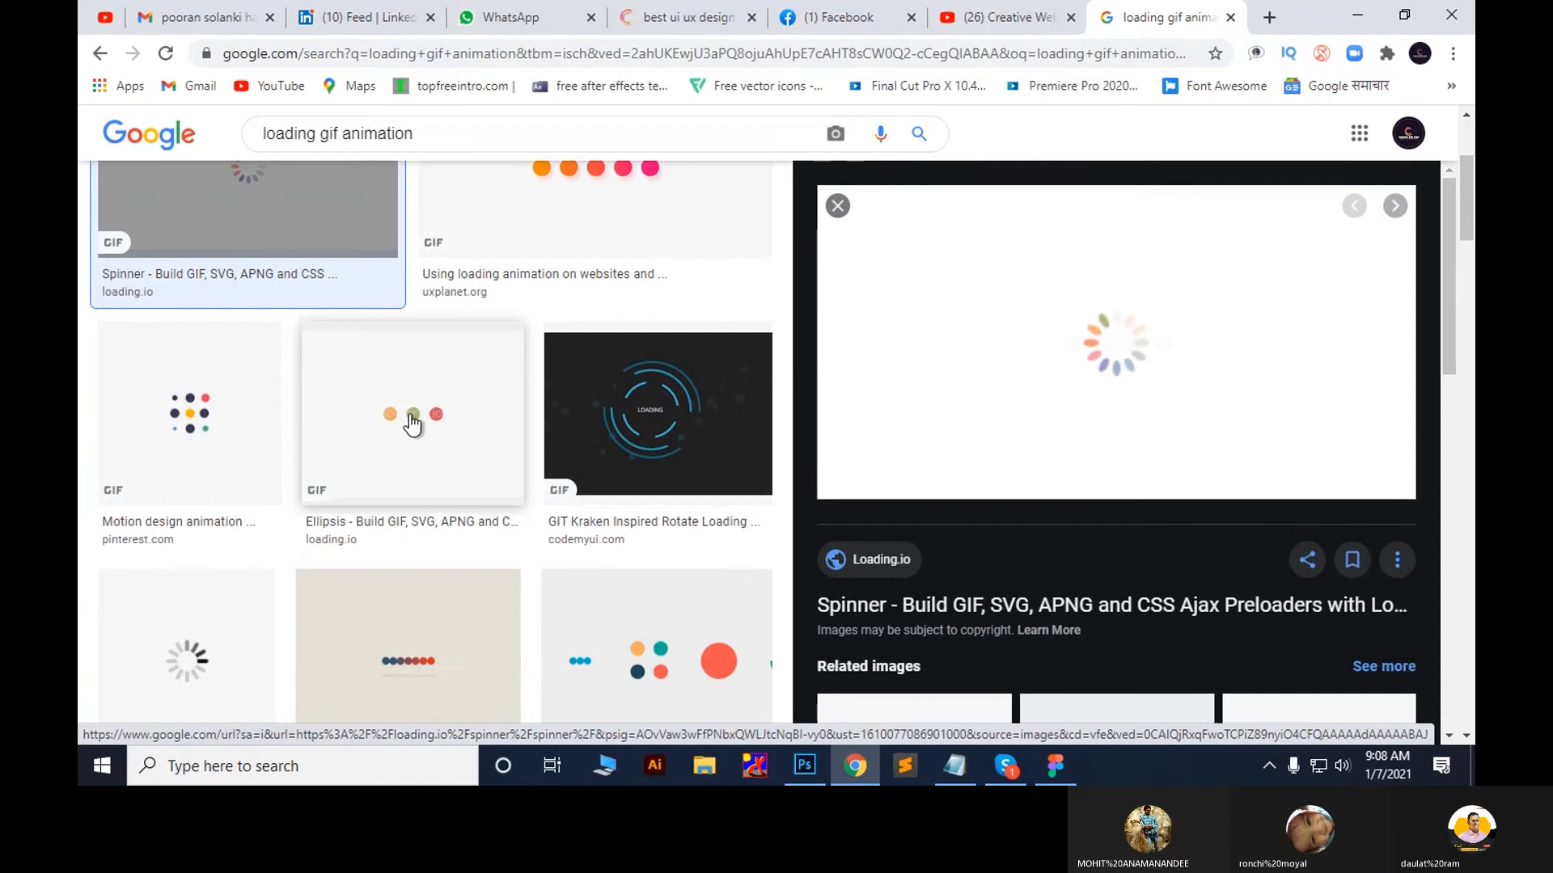
click(413, 422)
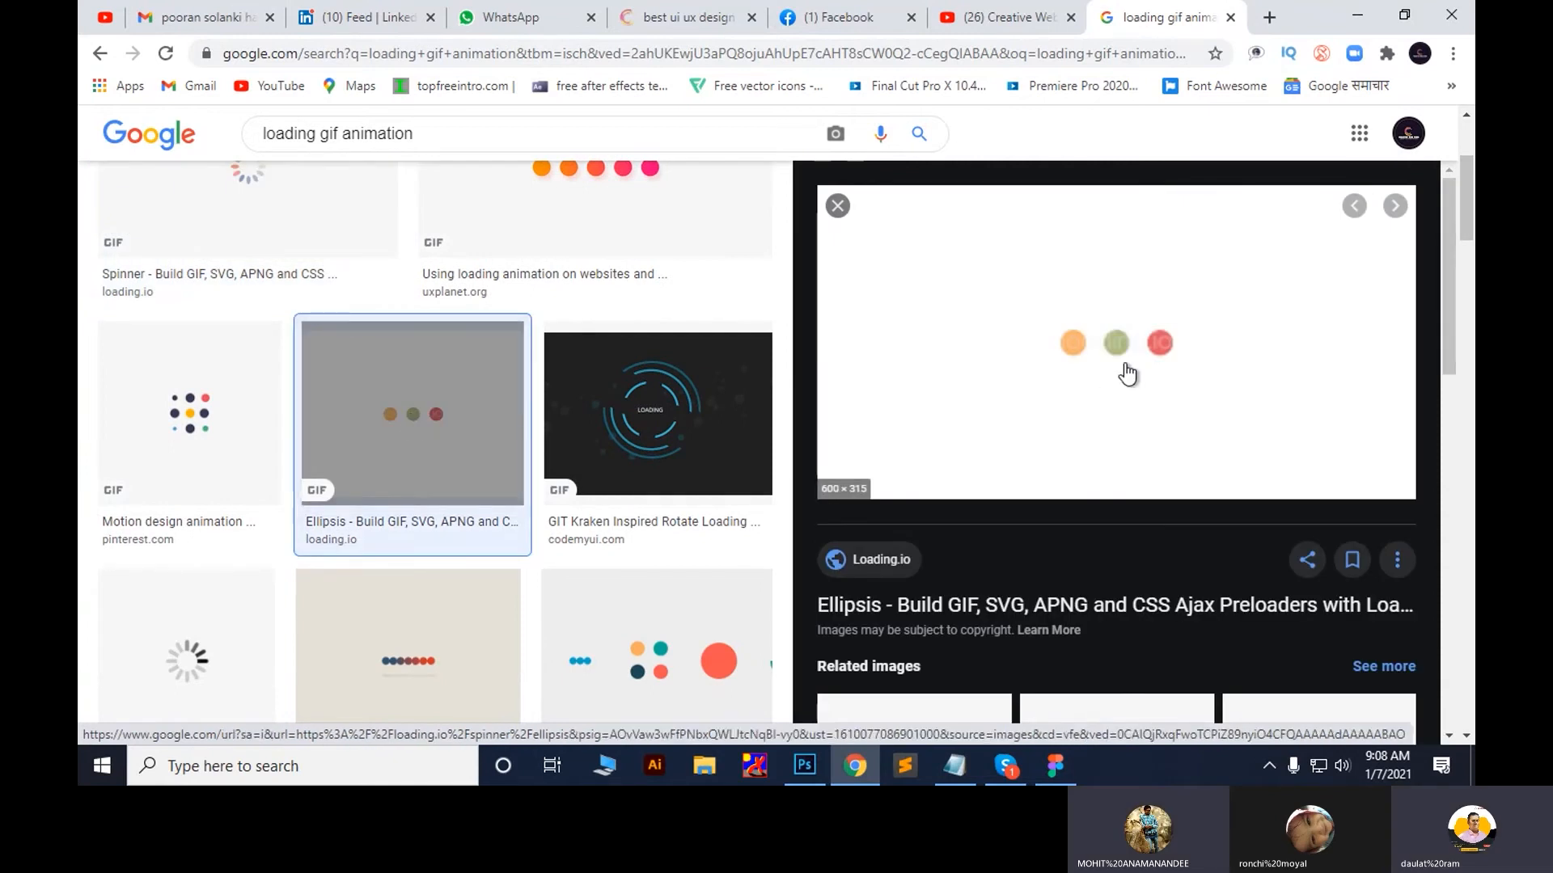
scroll(579, 407, up, 2)
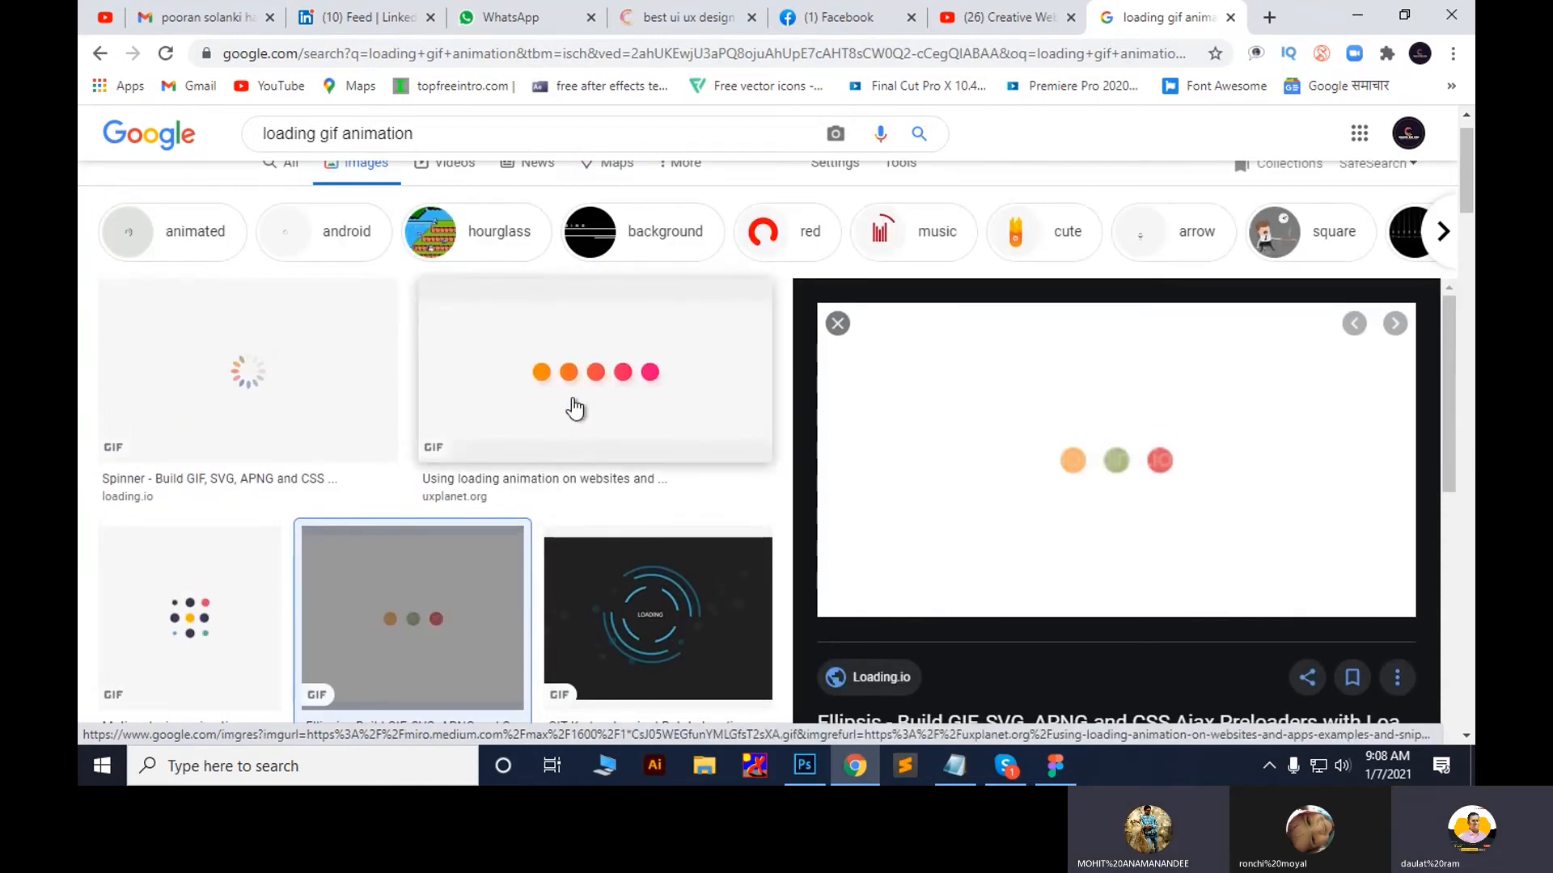
click(590, 409)
scroll(615, 404, down, 1)
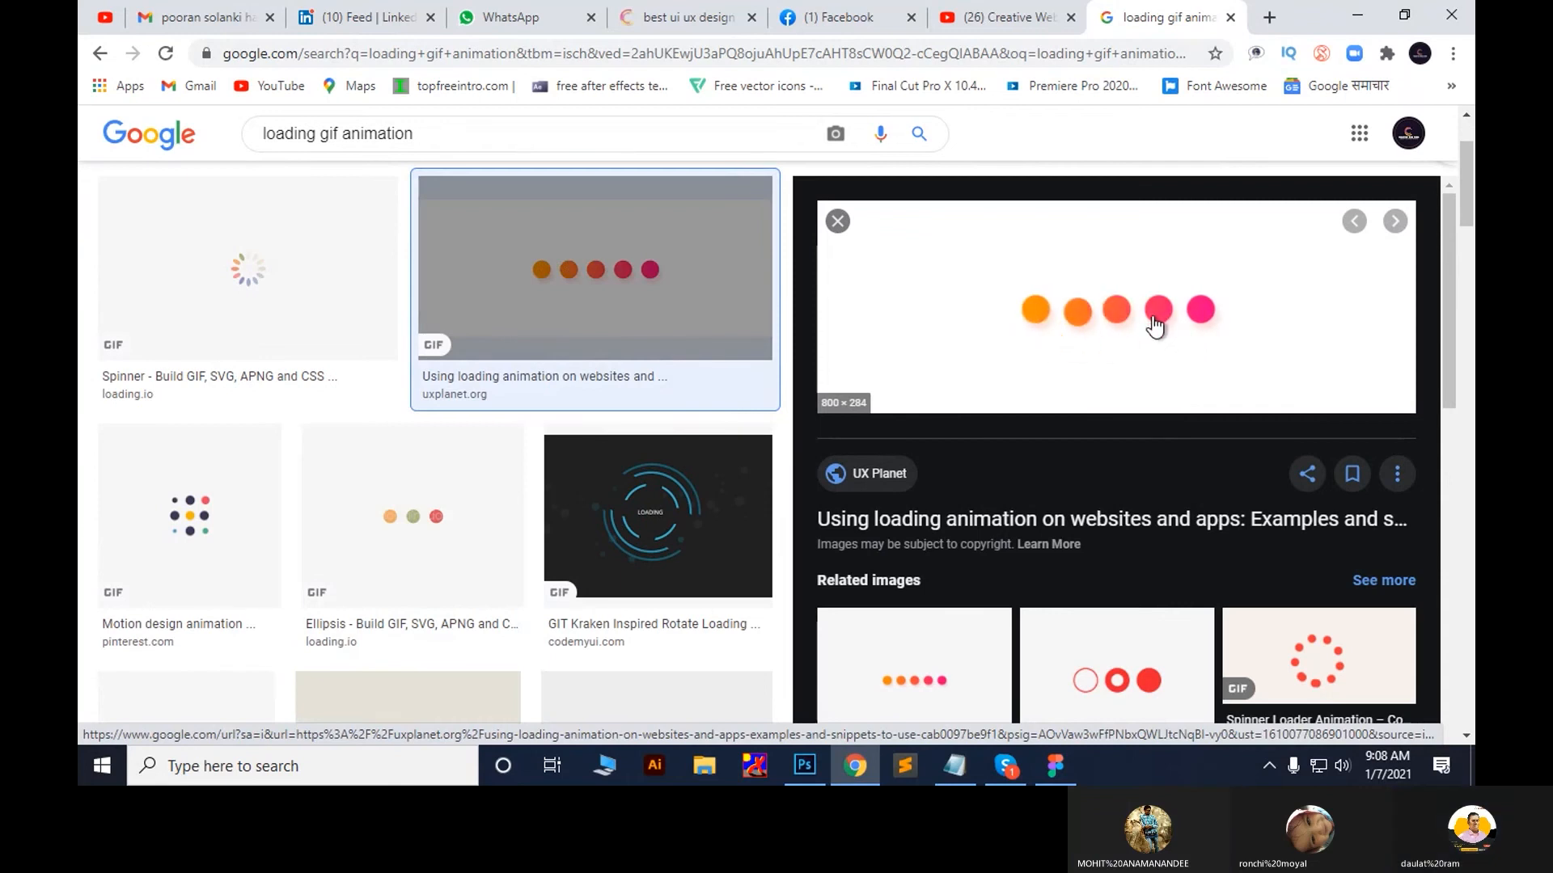
scroll(1154, 326, down, 1)
scroll(1132, 315, up, 1)
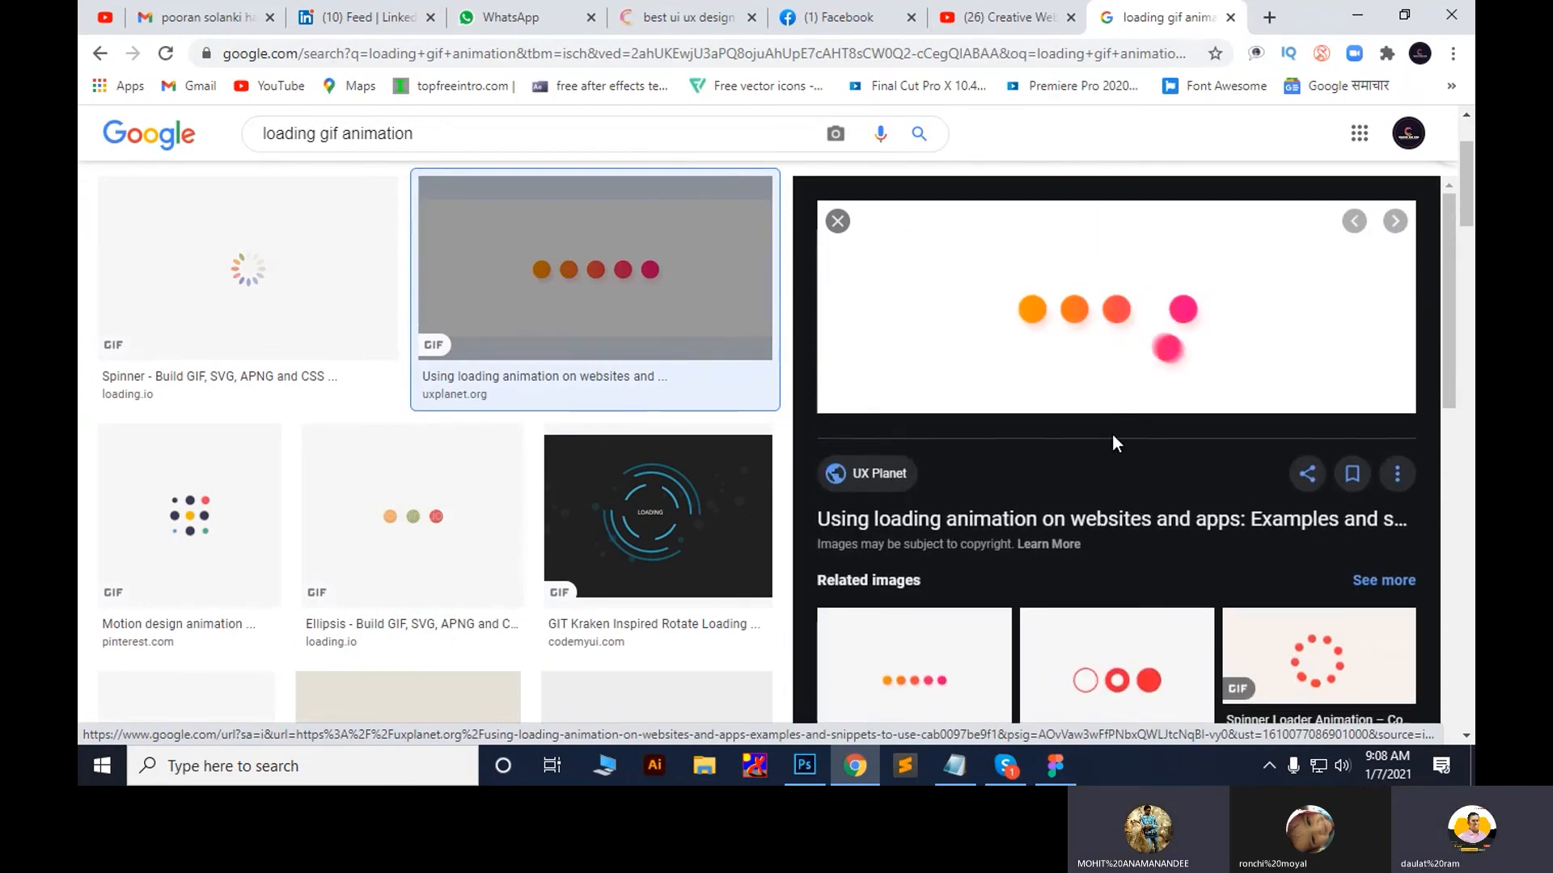
Switch to Photoshop and paste the captured screenshot of the image results into the document
click(804, 768)
key(ctrl+v)
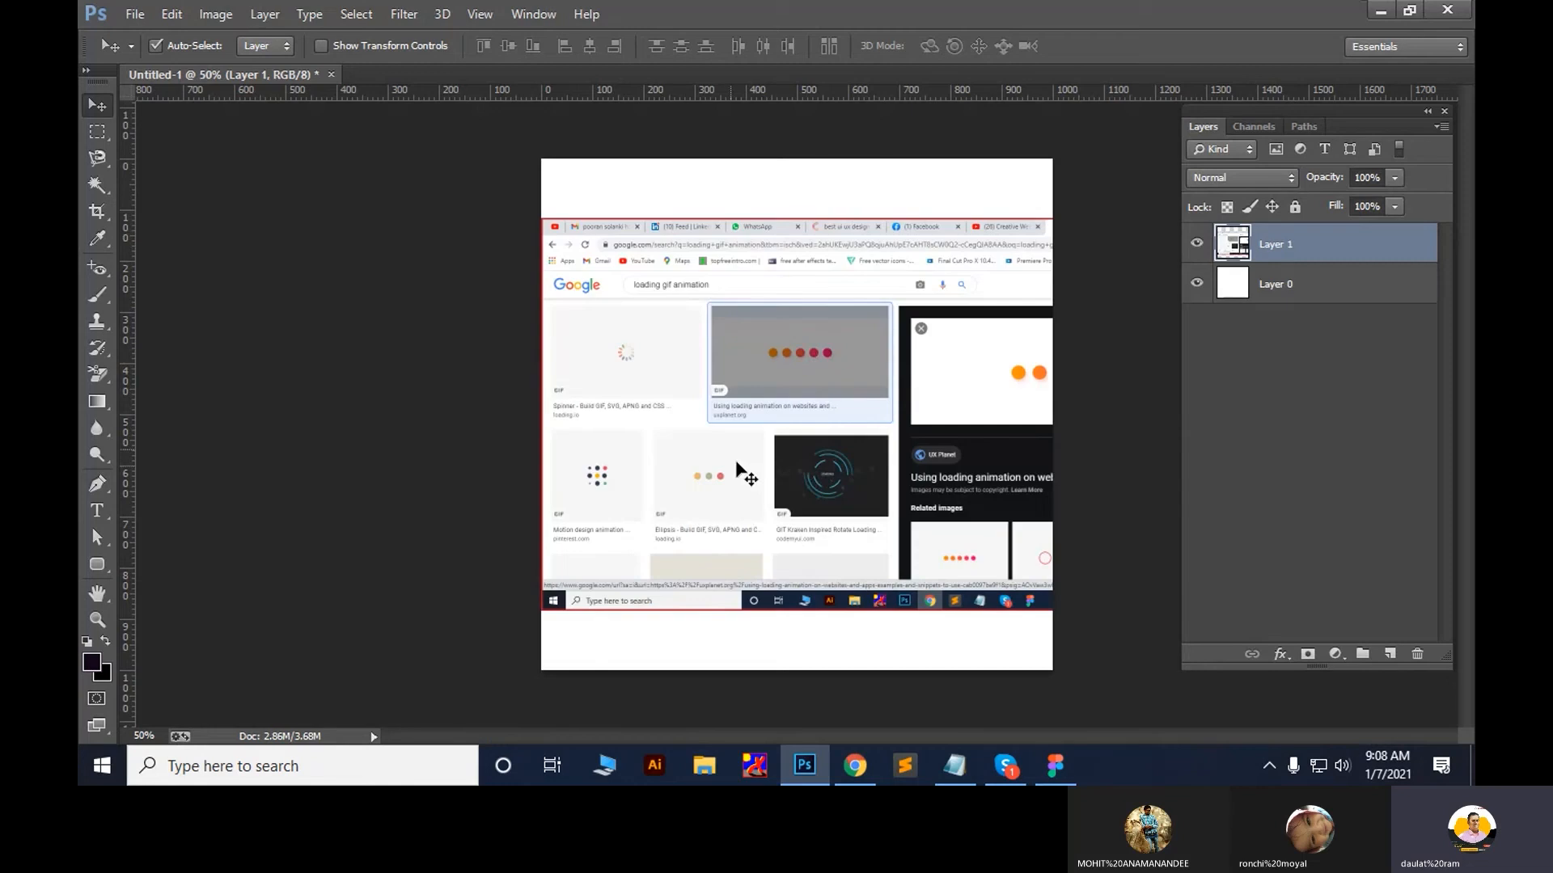
right_click(808, 326)
click(851, 342)
right_click(782, 339)
click(831, 375)
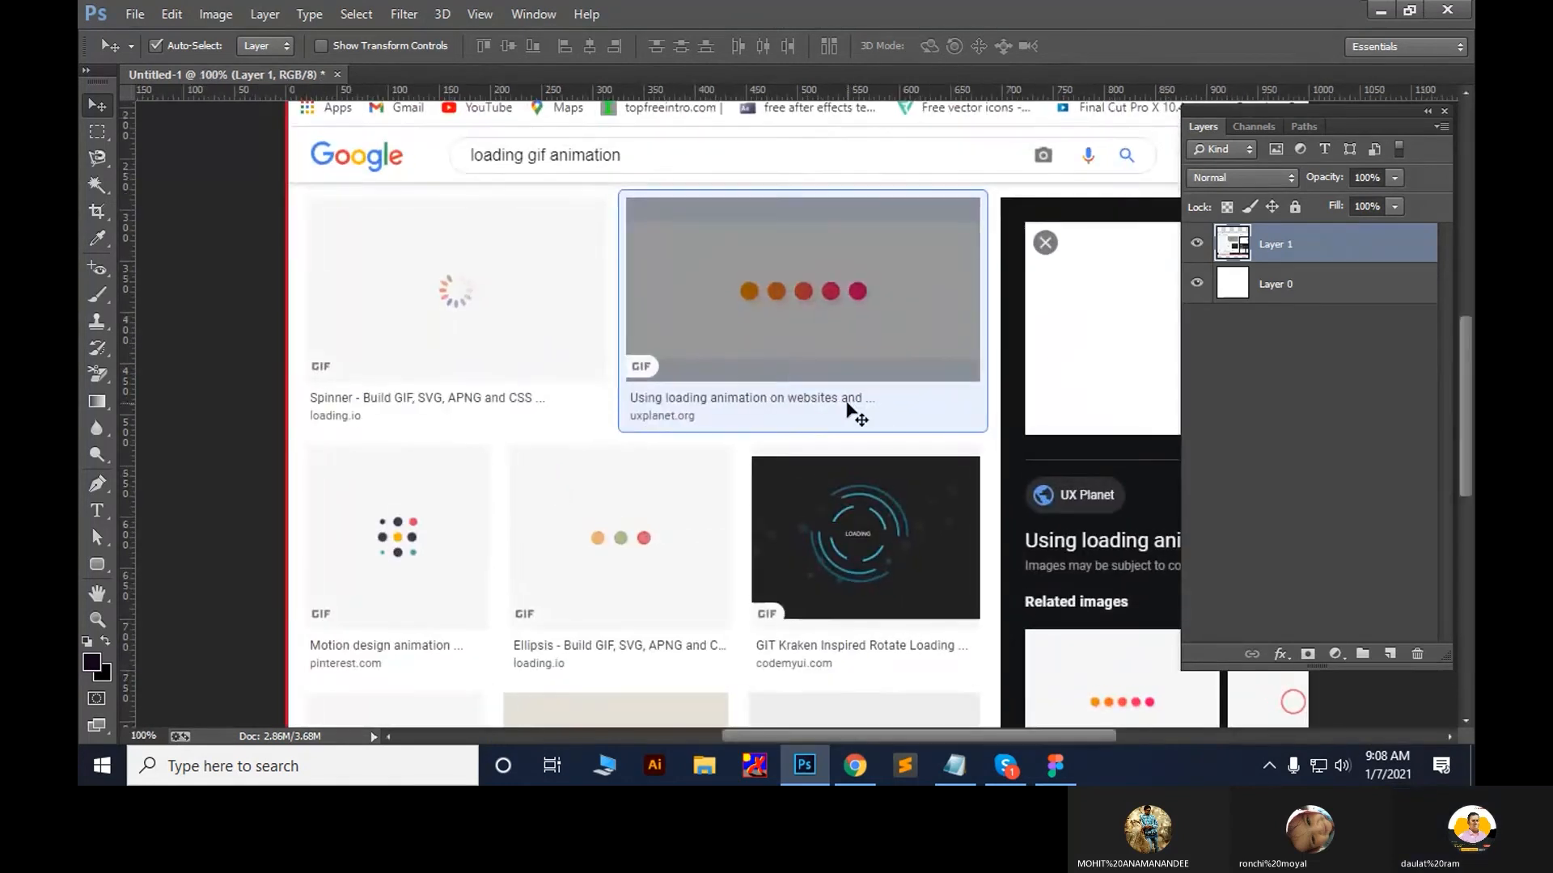
Move the pasted screenshot layer until the enlarged five-dot preview lies within the canvas
key(alt+Tab)
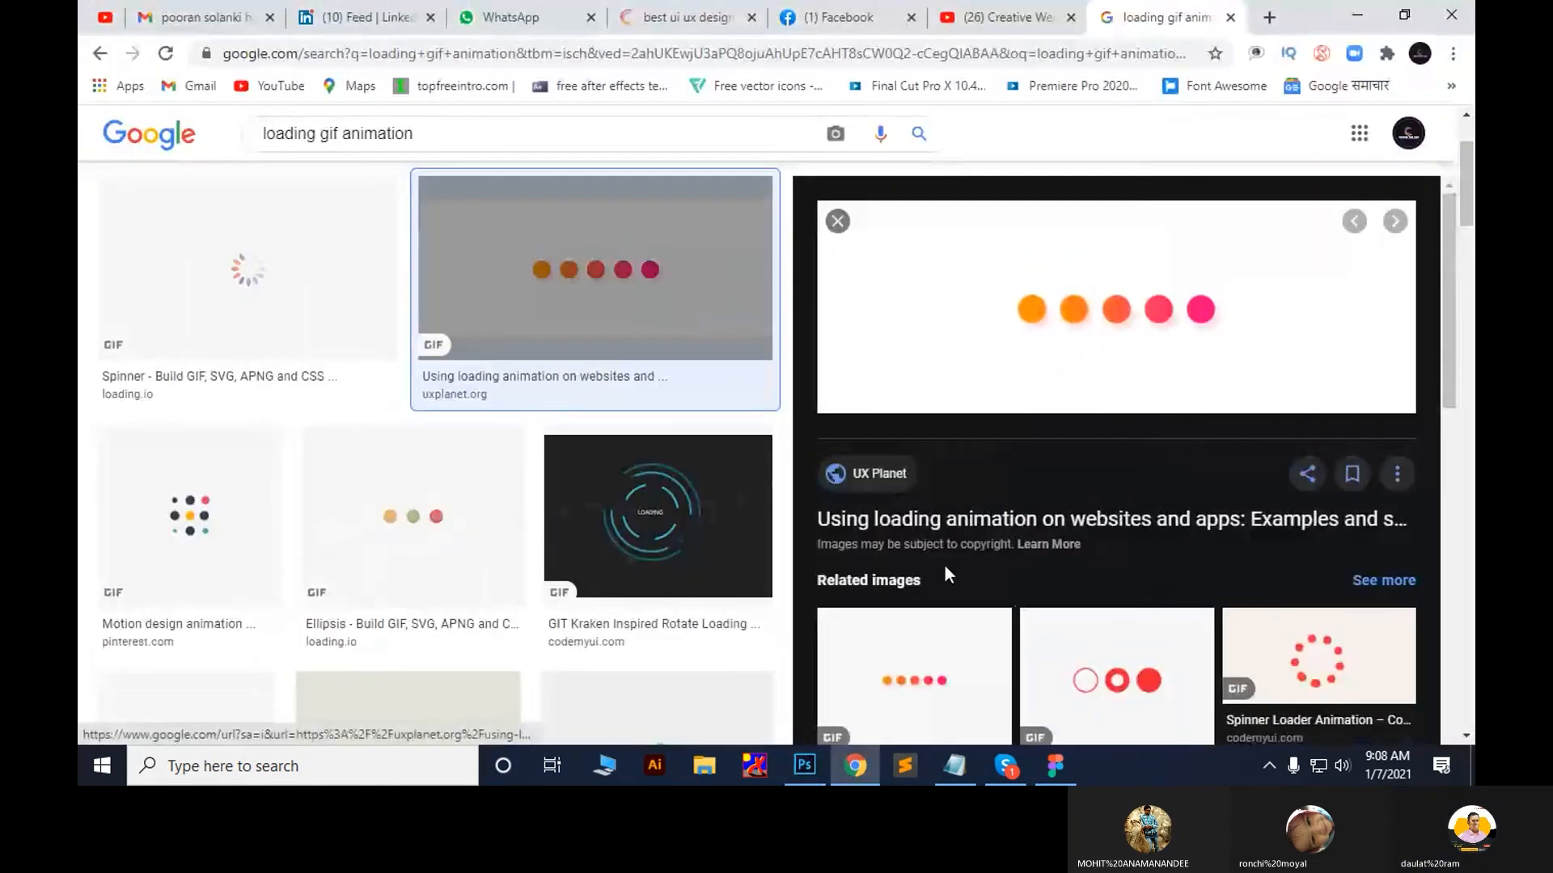
key(alt+space)
key(alt+Tab)
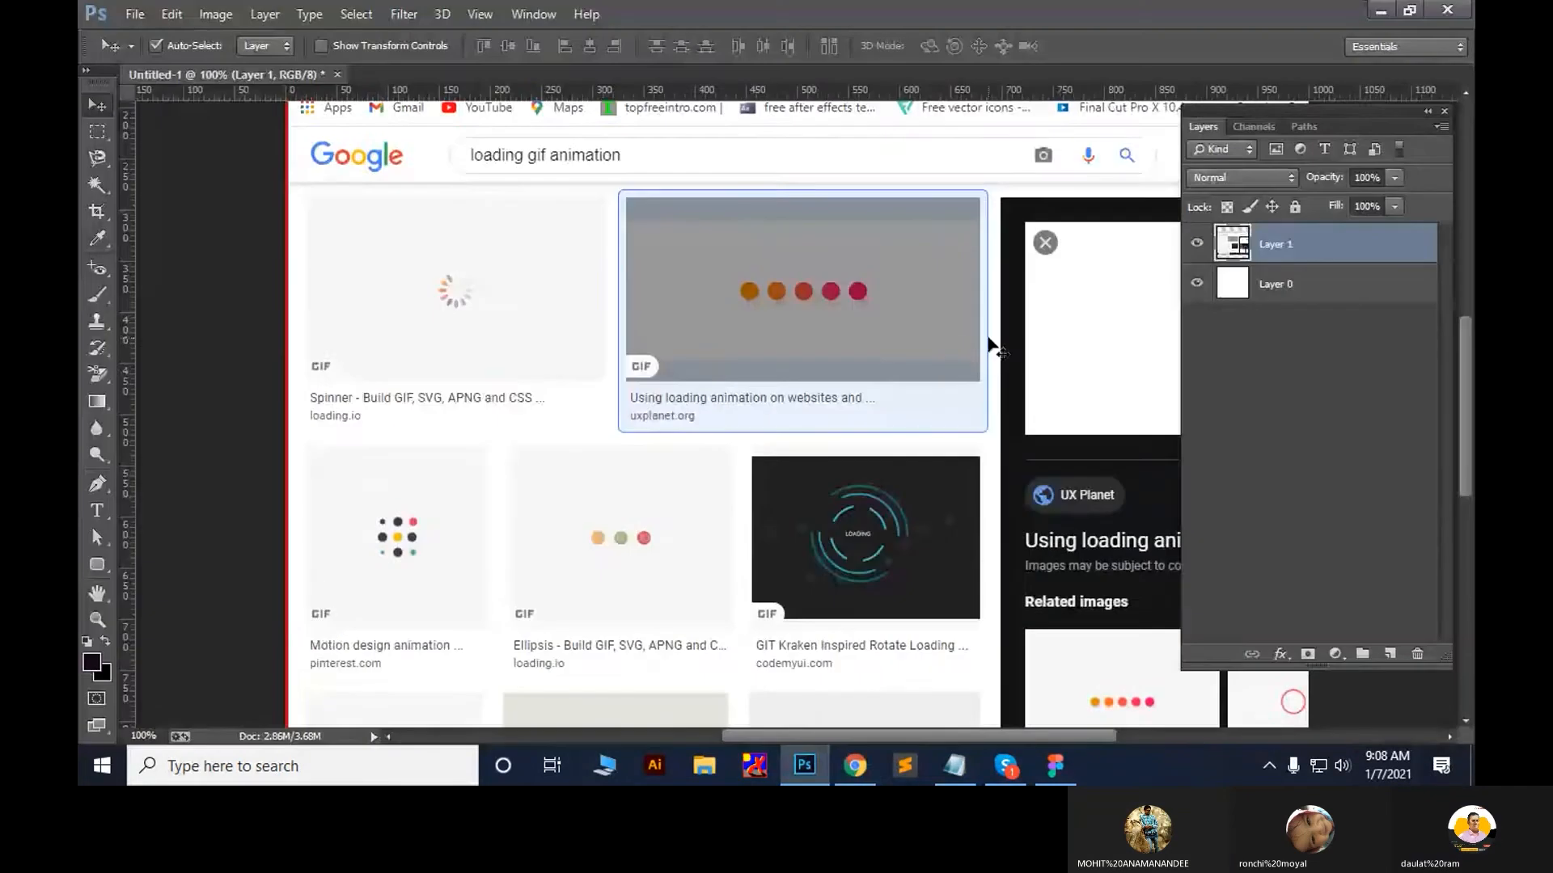
drag(988, 338, 594, 327)
drag(961, 359, 808, 451)
key(ctrl+space)
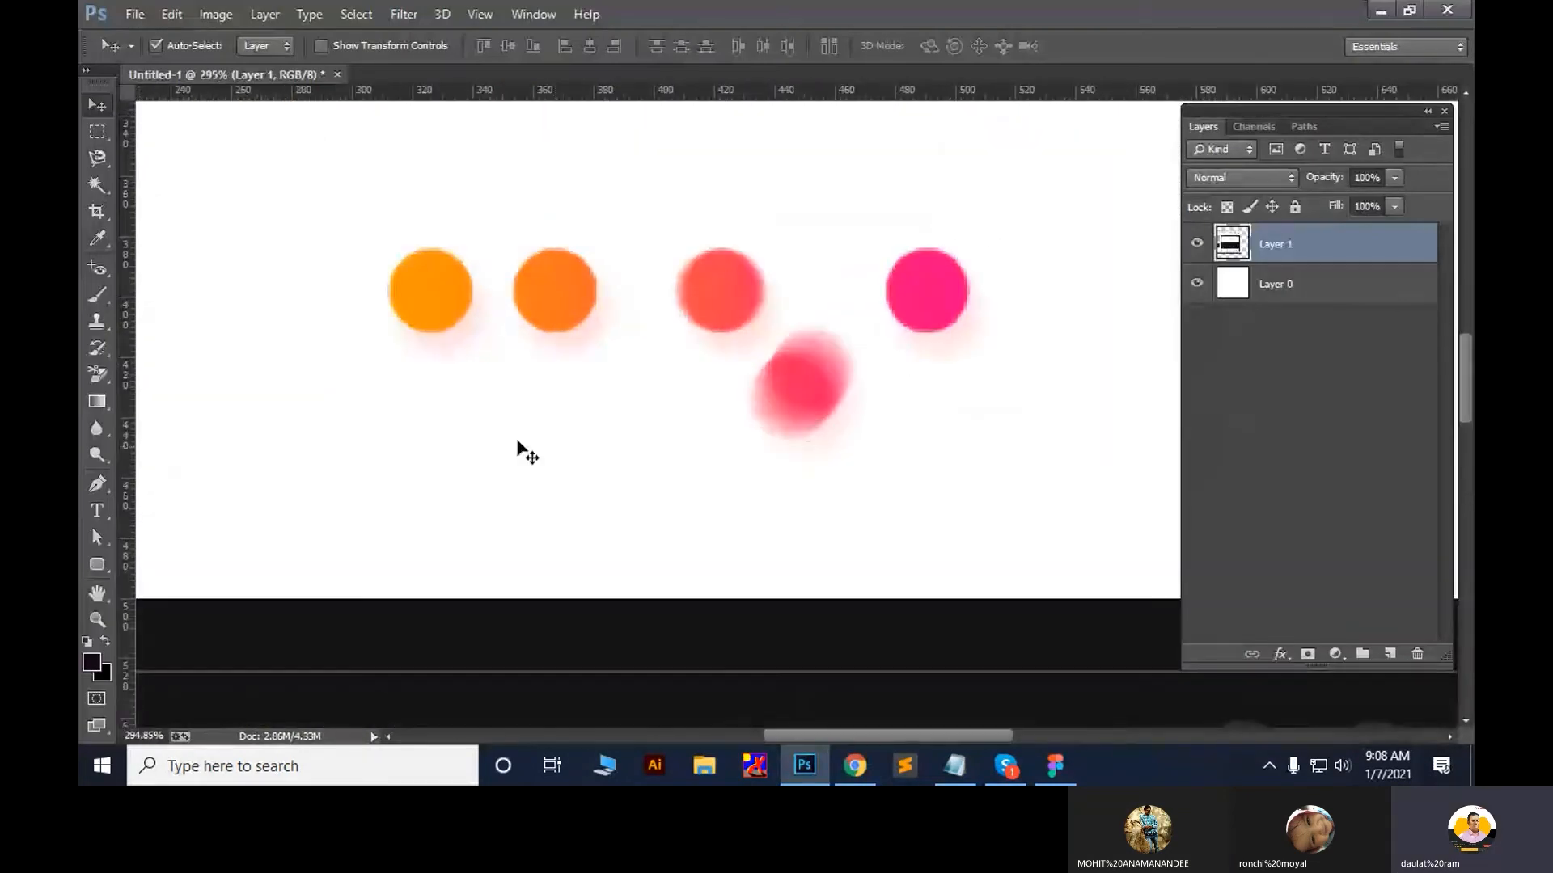
Draw a circle with the Ellipse tool beside the first orange dot, matching its size
click(96, 572)
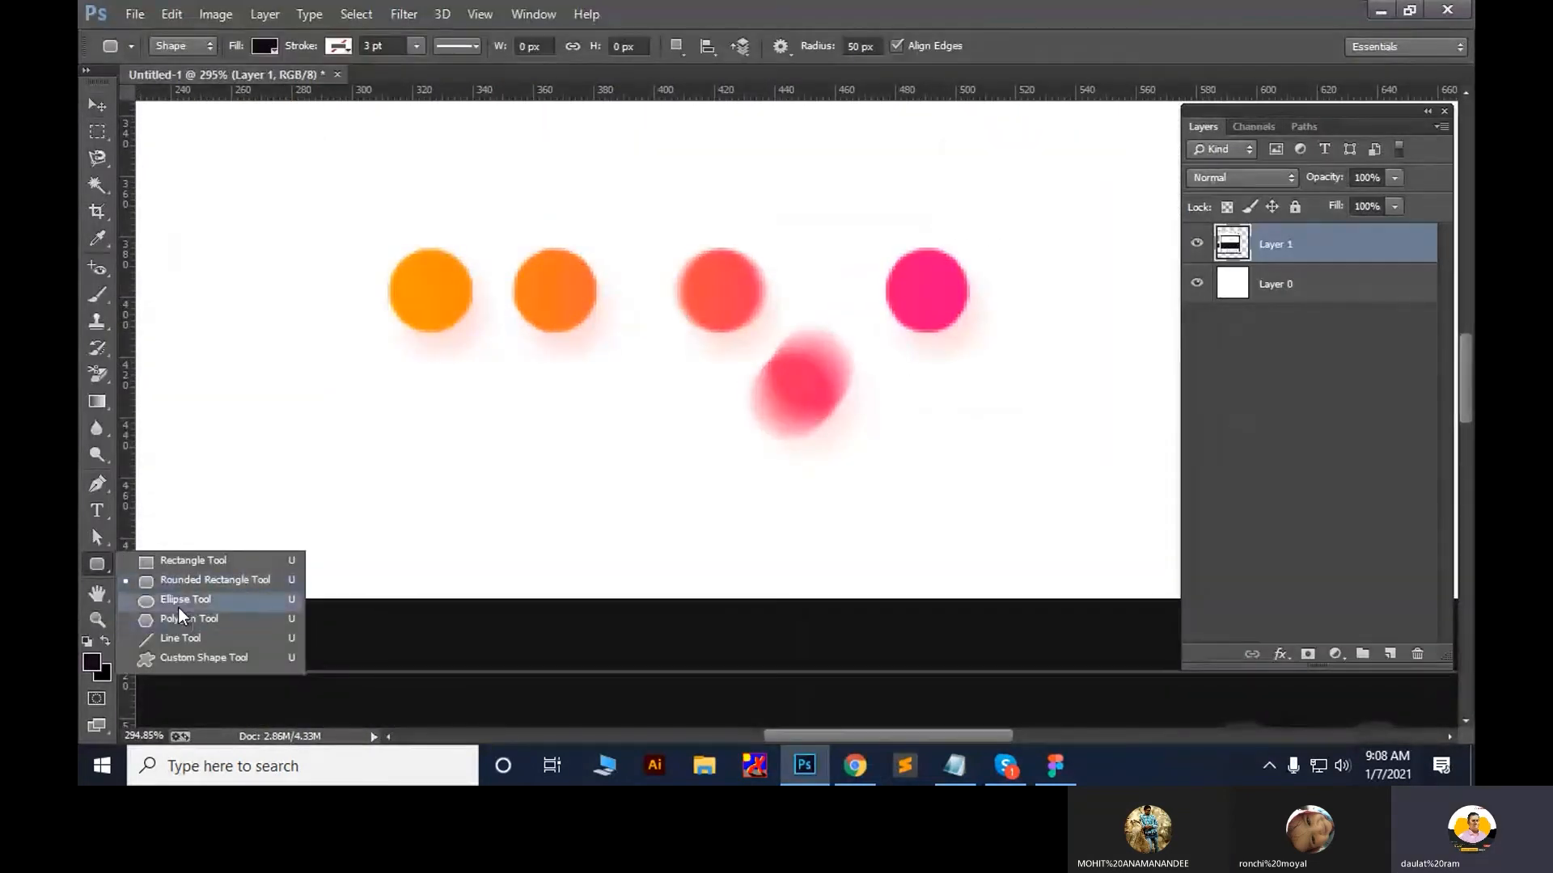
click(180, 605)
drag(388, 250, 250, 299)
click(452, 220)
key(v)
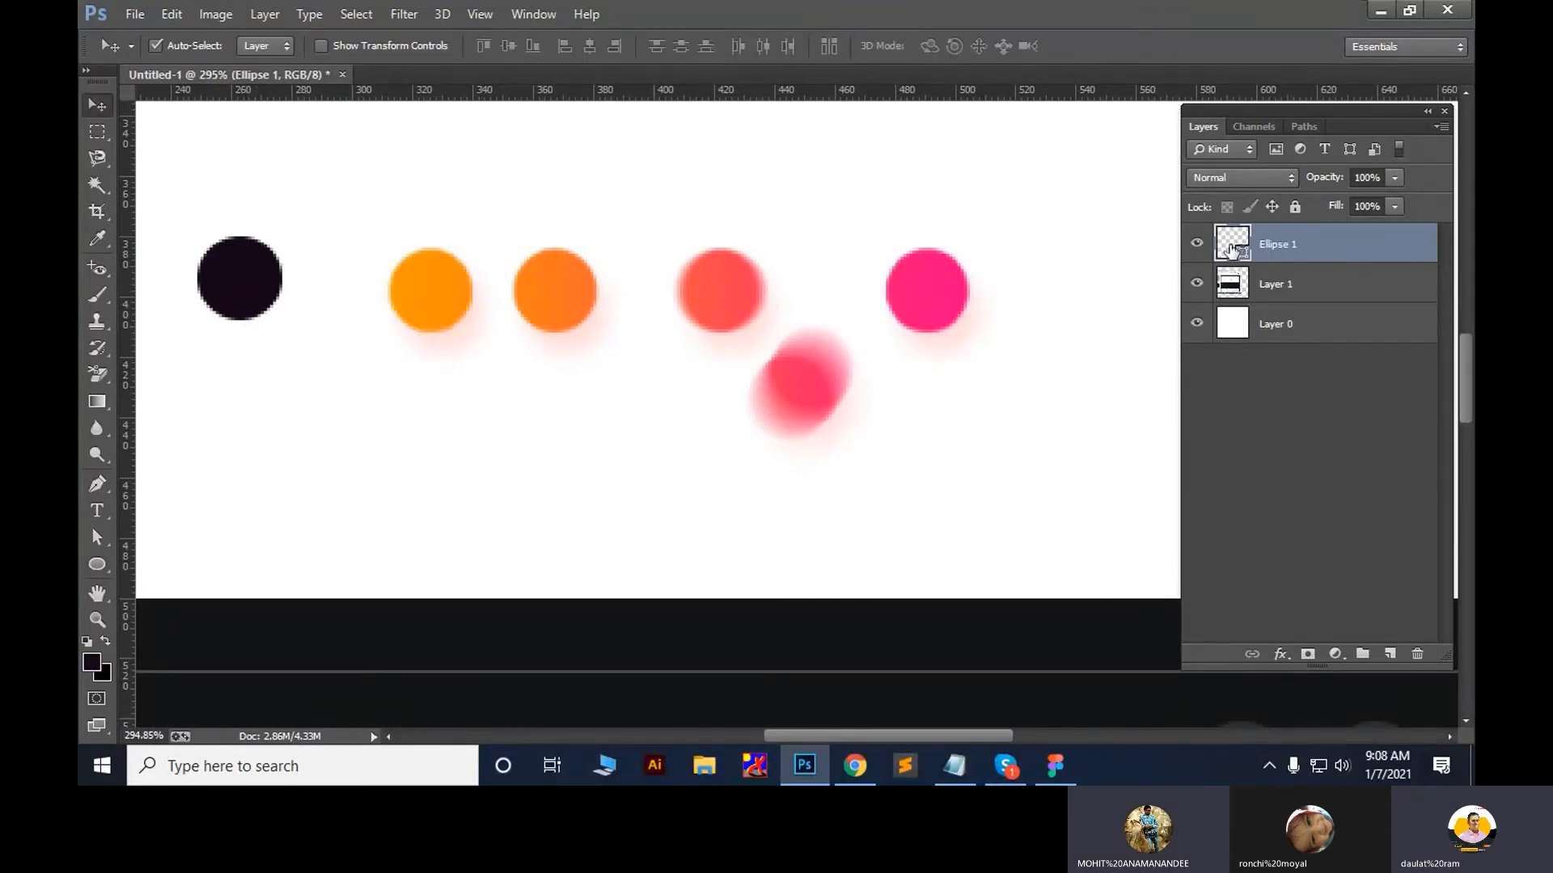
Fill the new circle with ff9204, sampled from the first orange dot
double_click(1233, 243)
click(430, 291)
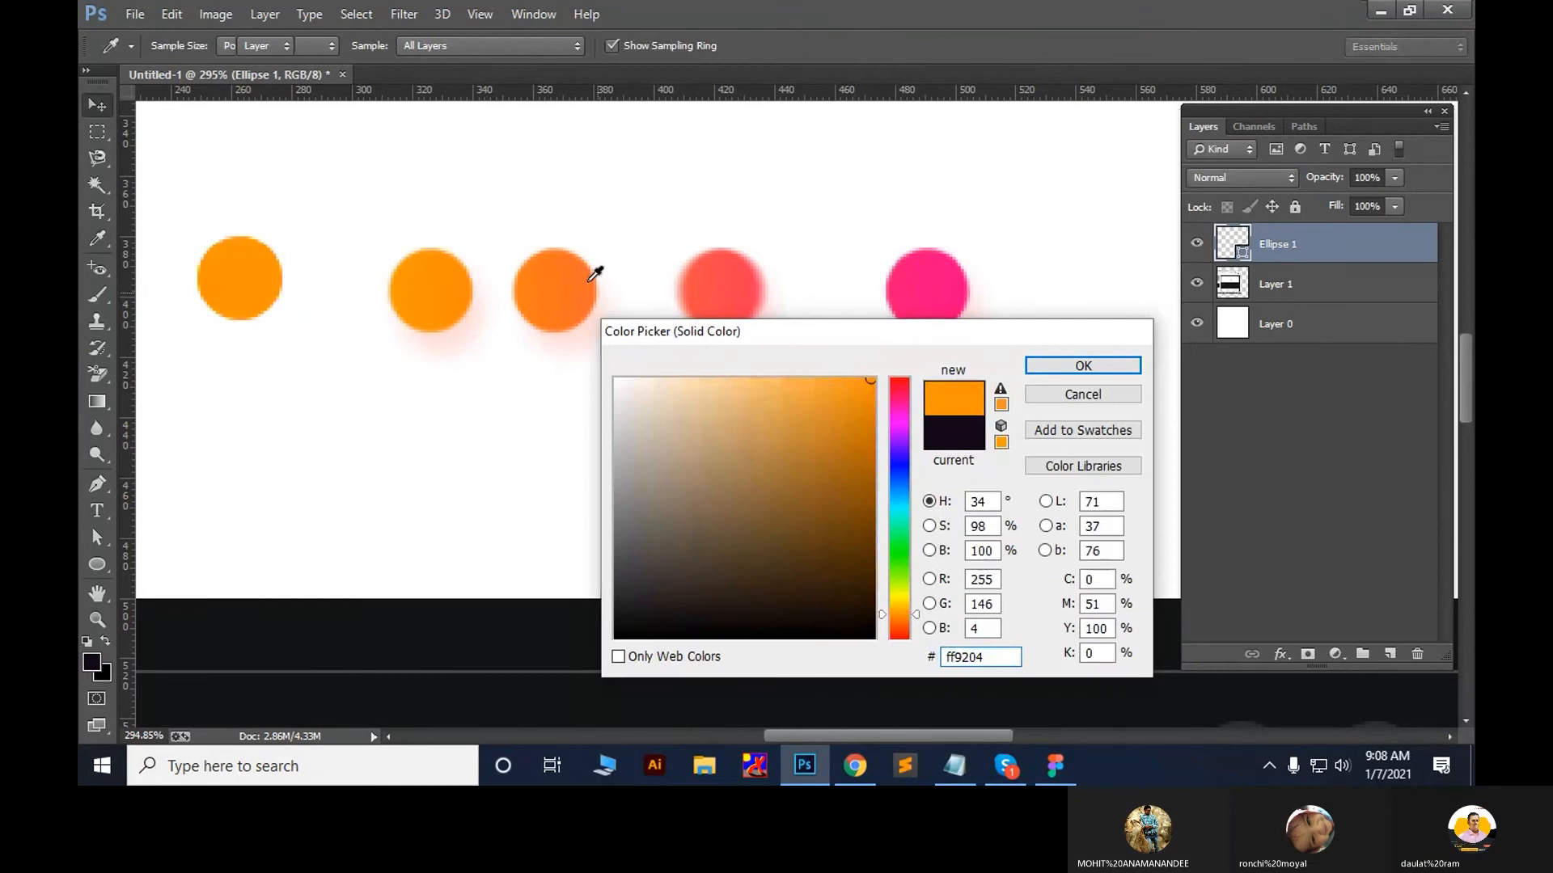
key(Return)
Duplicate the orange circle three times to form a row of four beneath the screenshot's dots
drag(250, 295, 764, 478)
key(ctrl+z)
click(499, 279)
drag(501, 279, 701, 416)
mouse_move(642, 416)
mouse_down()
mouse_move(620, 419)
mouse_move(642, 417)
mouse_up()
drag(642, 418, 778, 411)
Select the four circle layers and distribute them evenly across the row
shift+click(1282, 365)
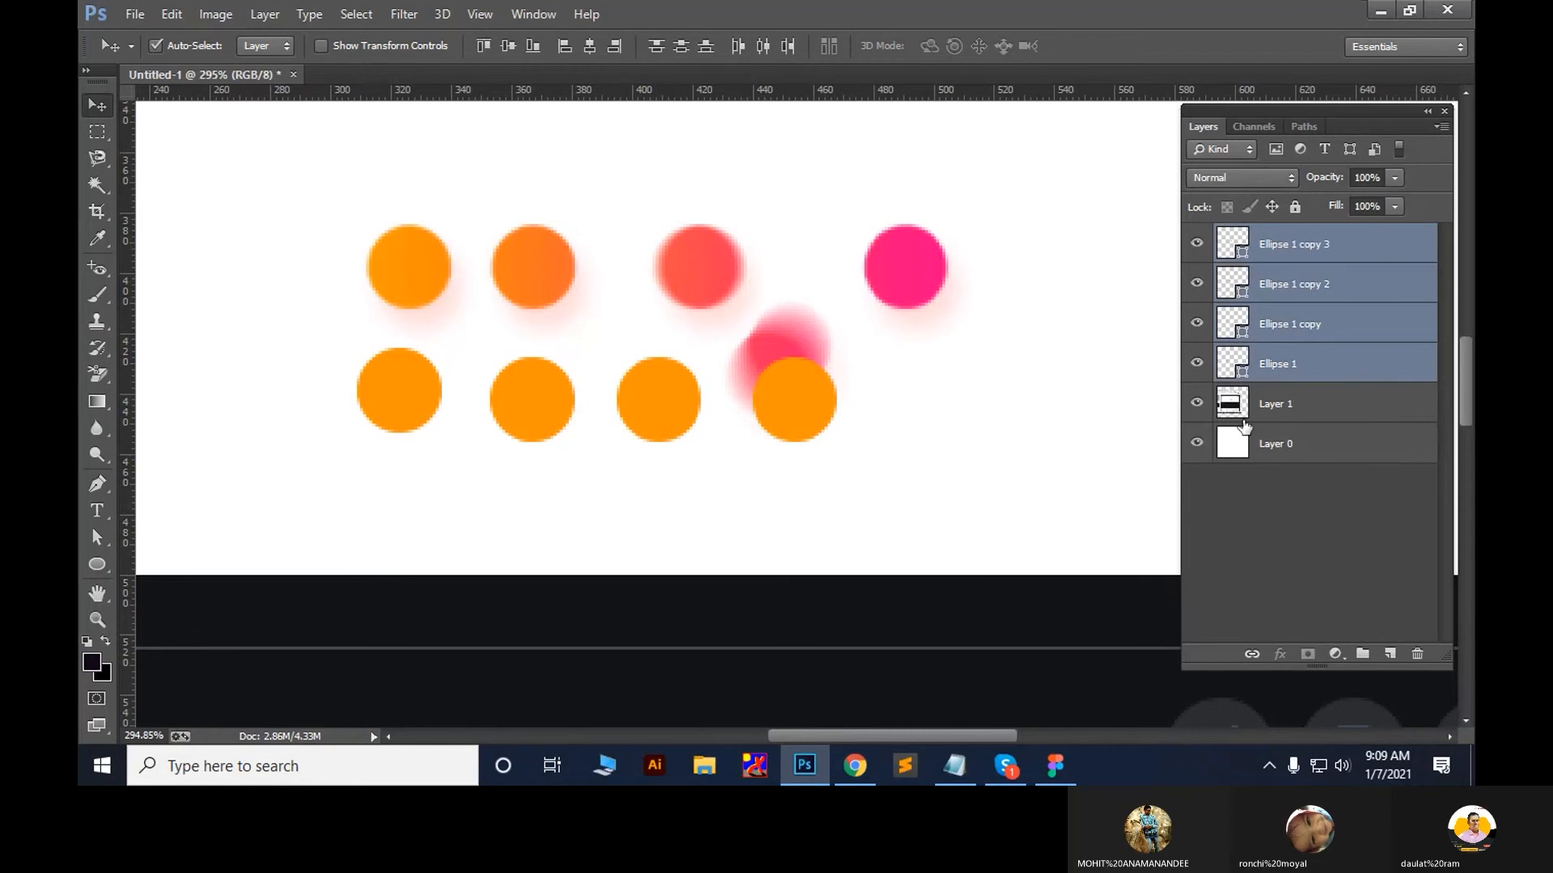
click(764, 45)
click(1017, 425)
Recolour the second circle with ff6f22, sampled from the darker orange dot
click(521, 402)
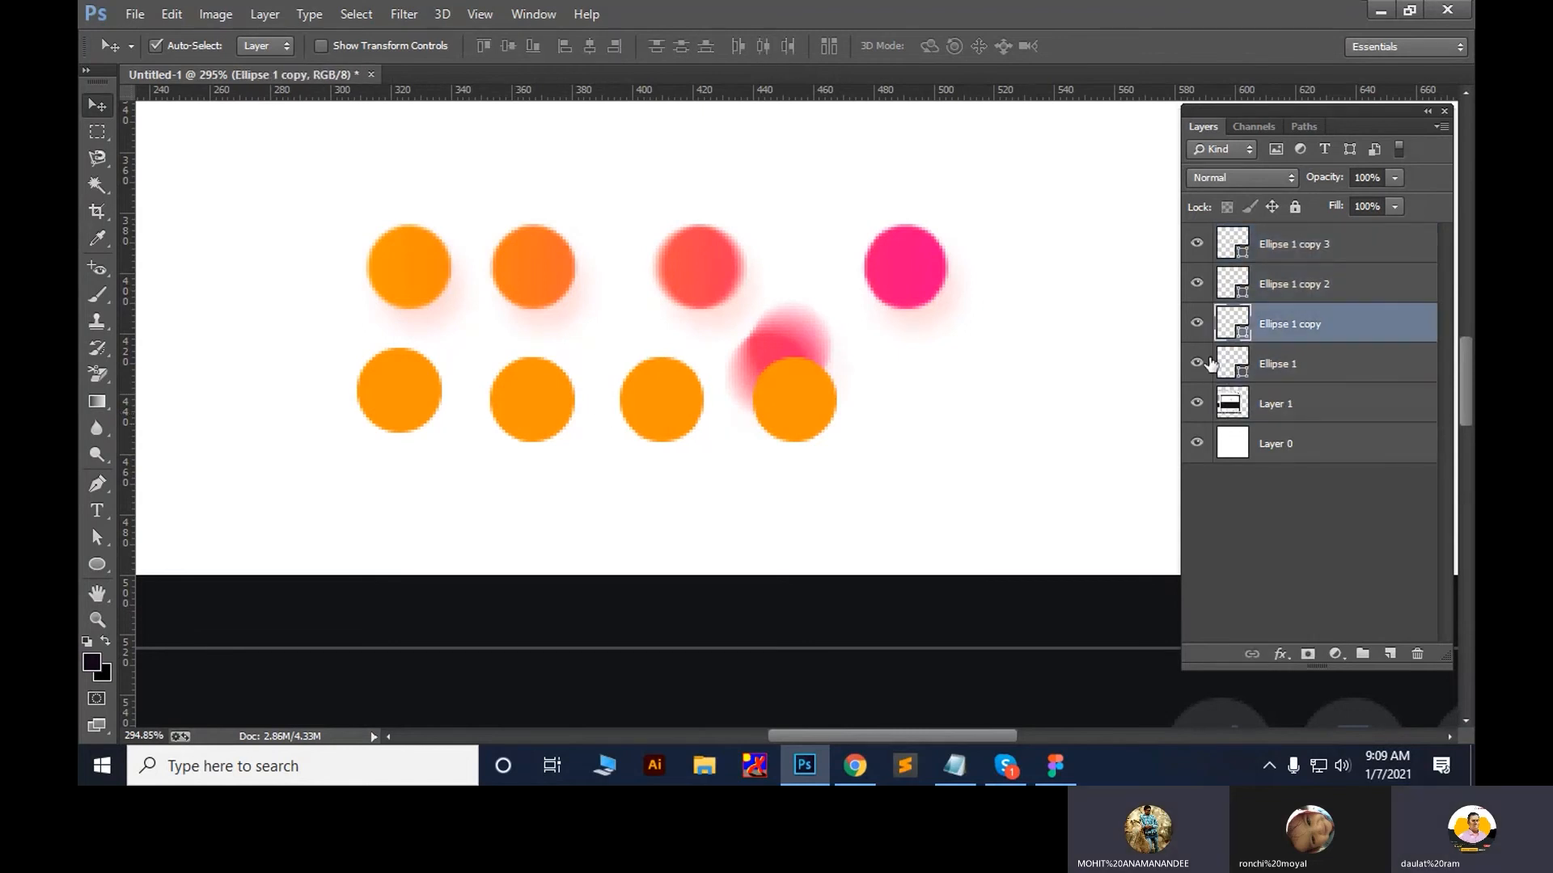
double_click(1222, 332)
click(584, 252)
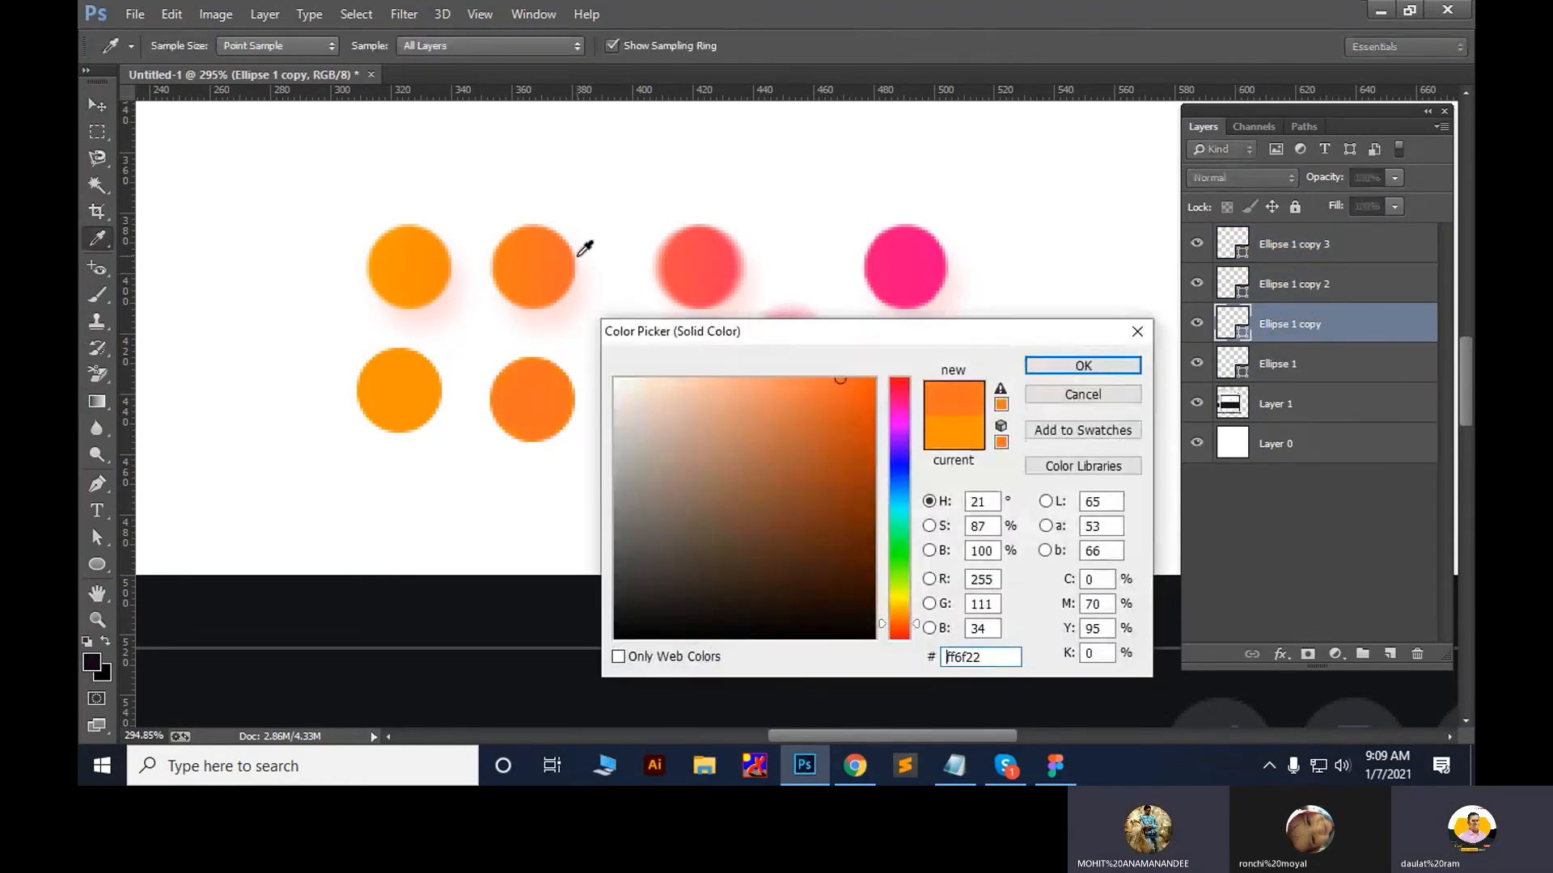
key(Return)
Recolour the third circle with the coral red sampled from the dot above it
click(1244, 295)
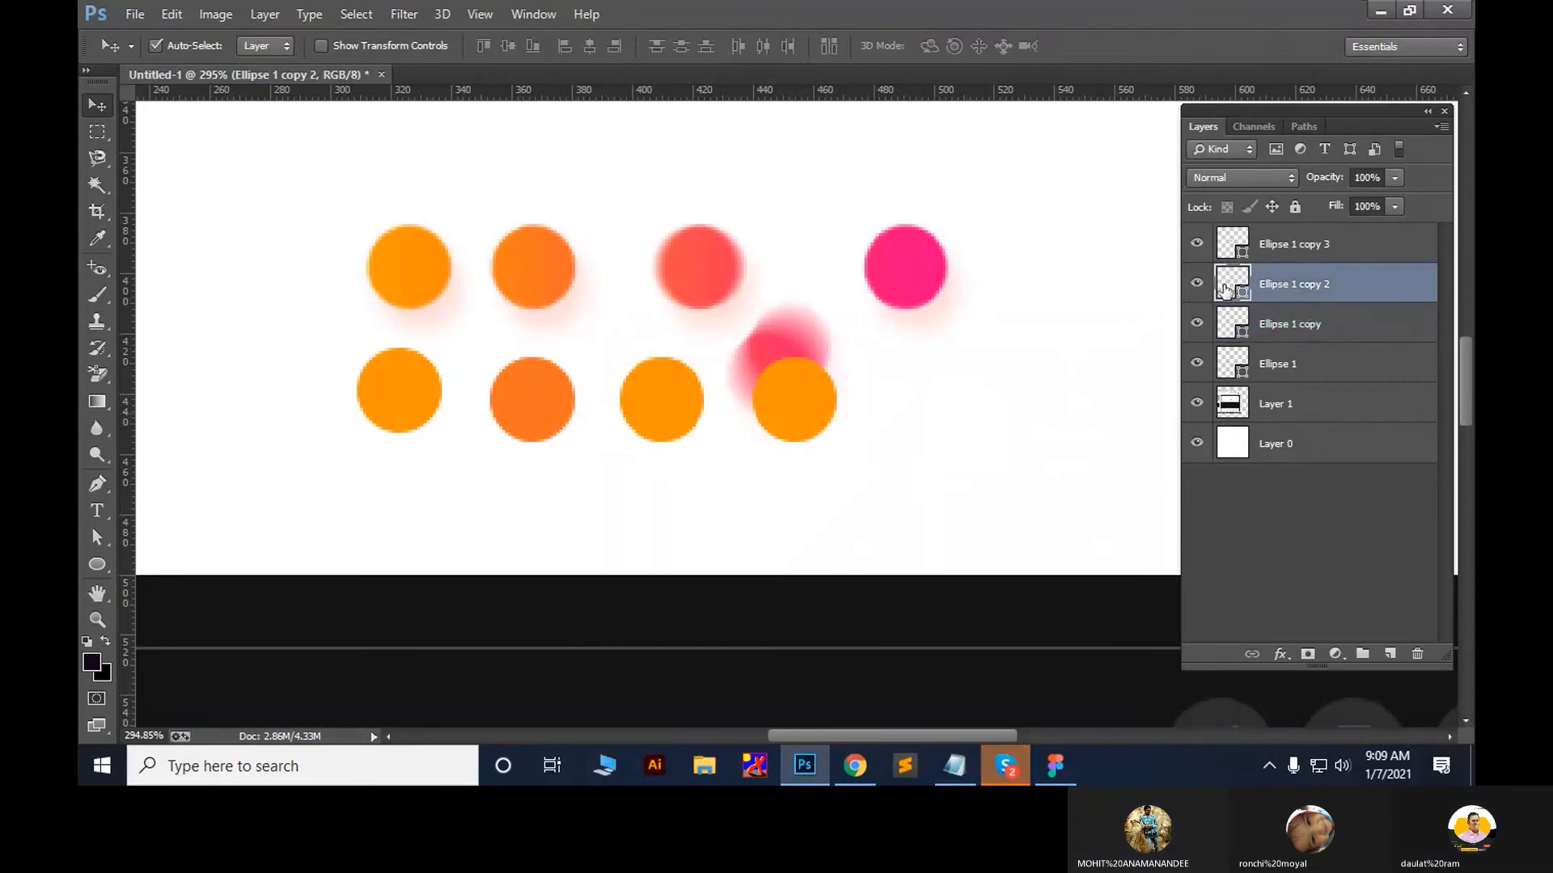
double_click(1244, 294)
click(719, 247)
key(Return)
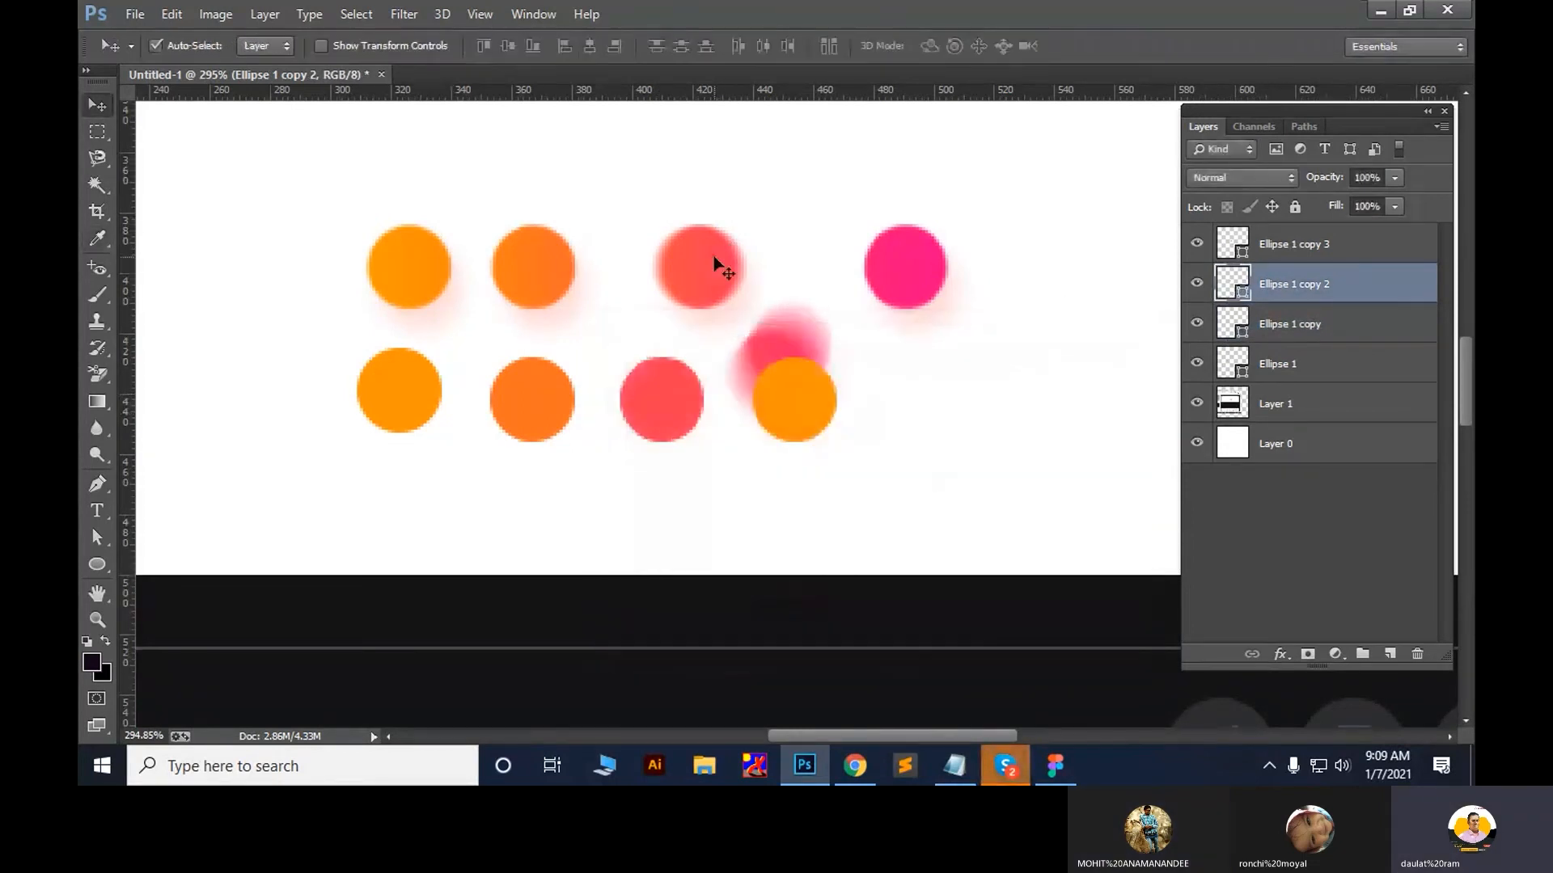
Recolour the fourth circle with the pink sampled from the last dot of the screenshot
click(797, 404)
double_click(1232, 242)
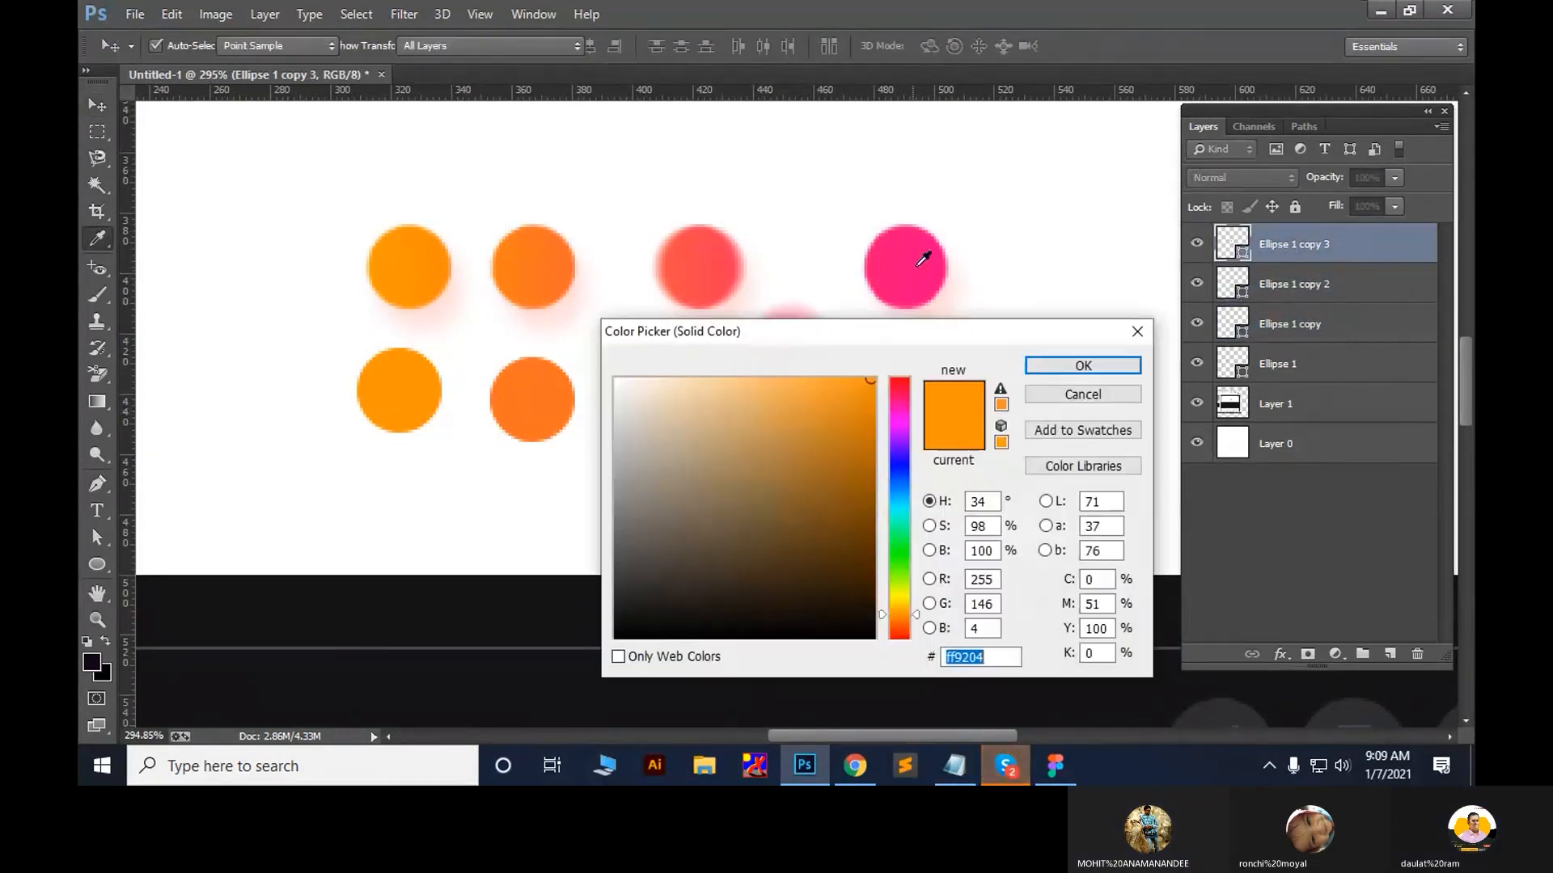
click(905, 245)
key(Return)
Delete the pasted screenshot layer, leaving the four circles on the white background
click(1274, 403)
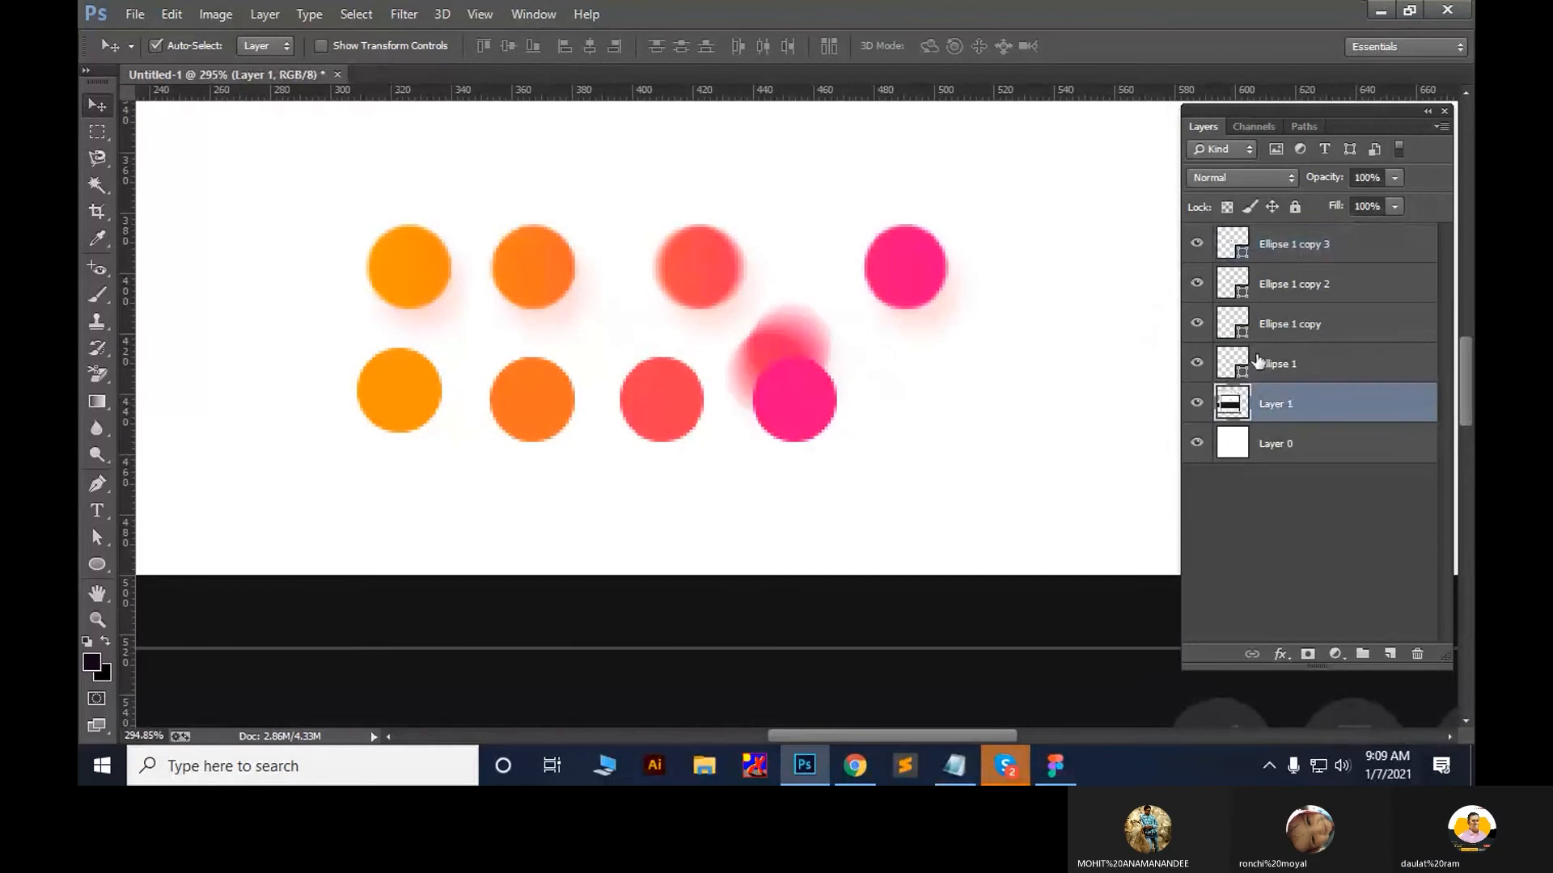
click(1197, 403)
key(Delete)
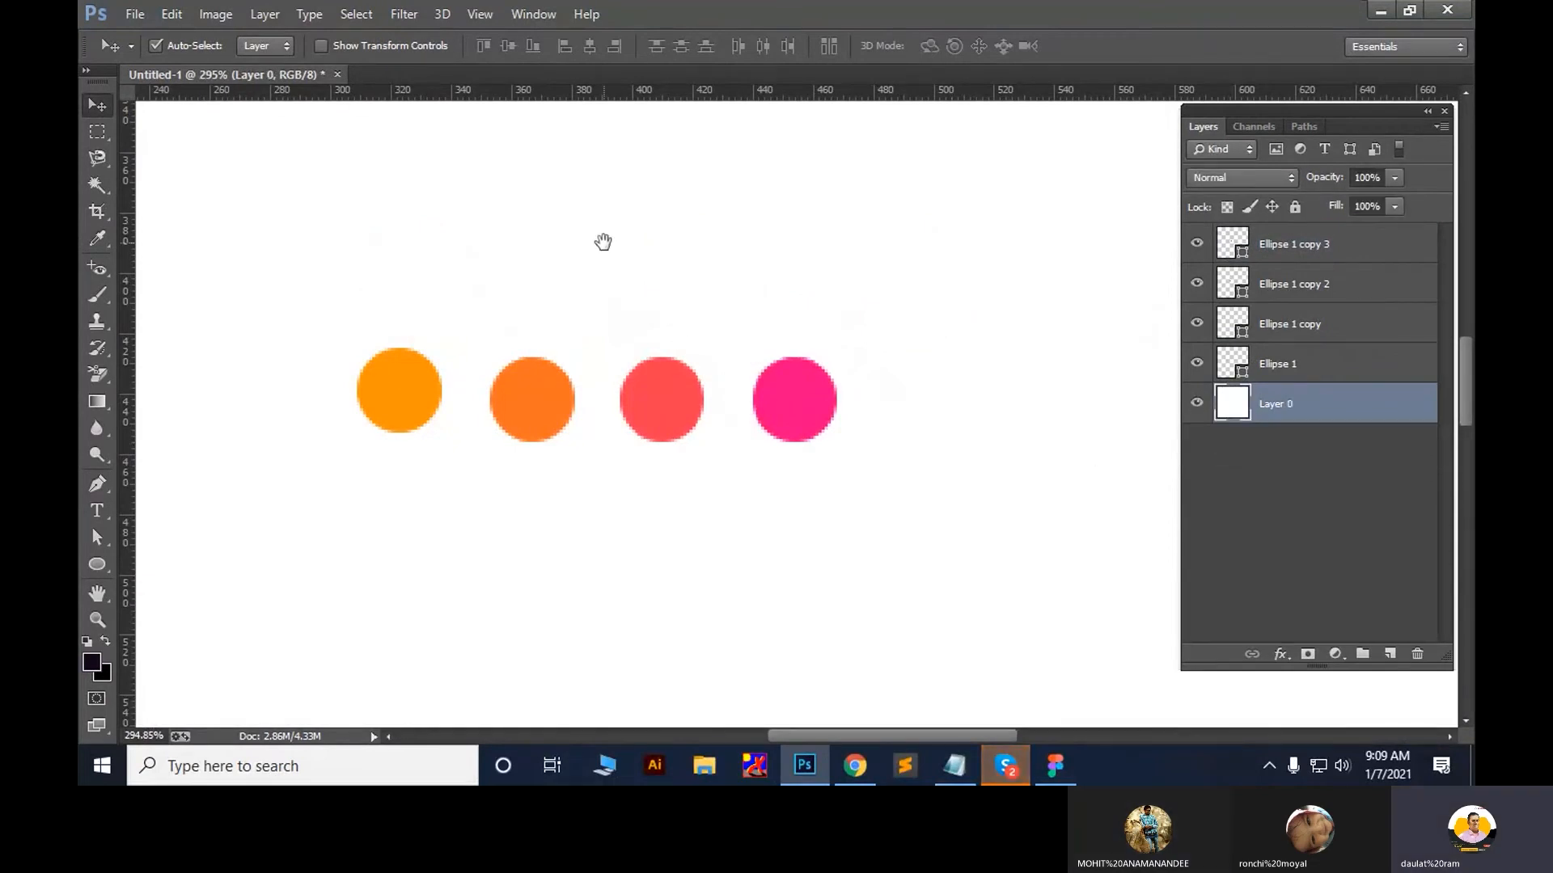
Crop the canvas to a rectangular selection of about 360 by 165 px around the four circles, and deselect
key(ctrl+0)
key(m)
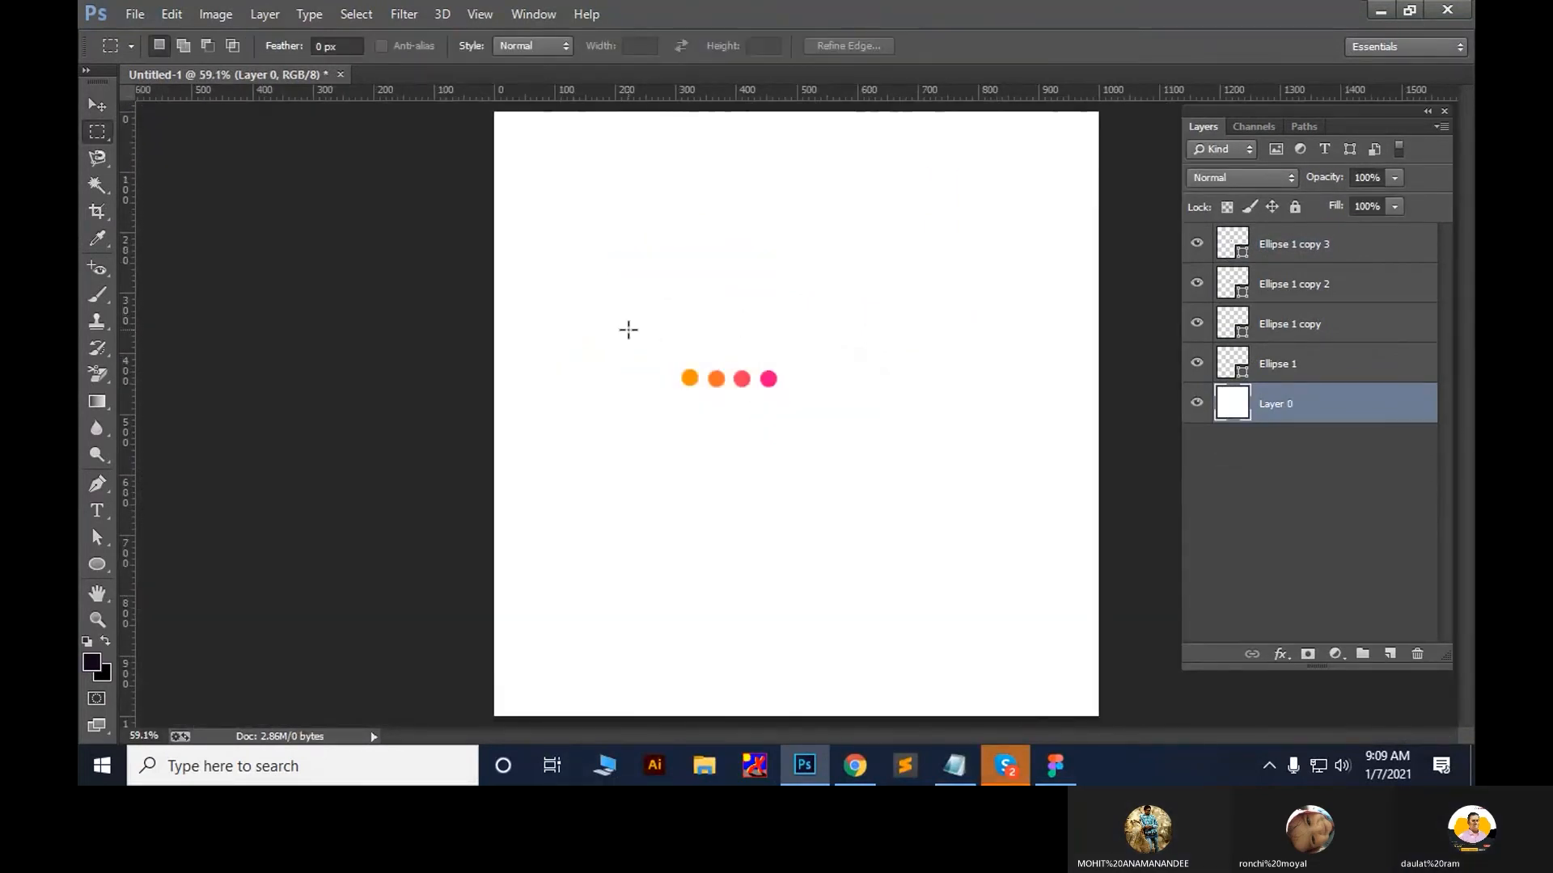
drag(627, 329, 845, 428)
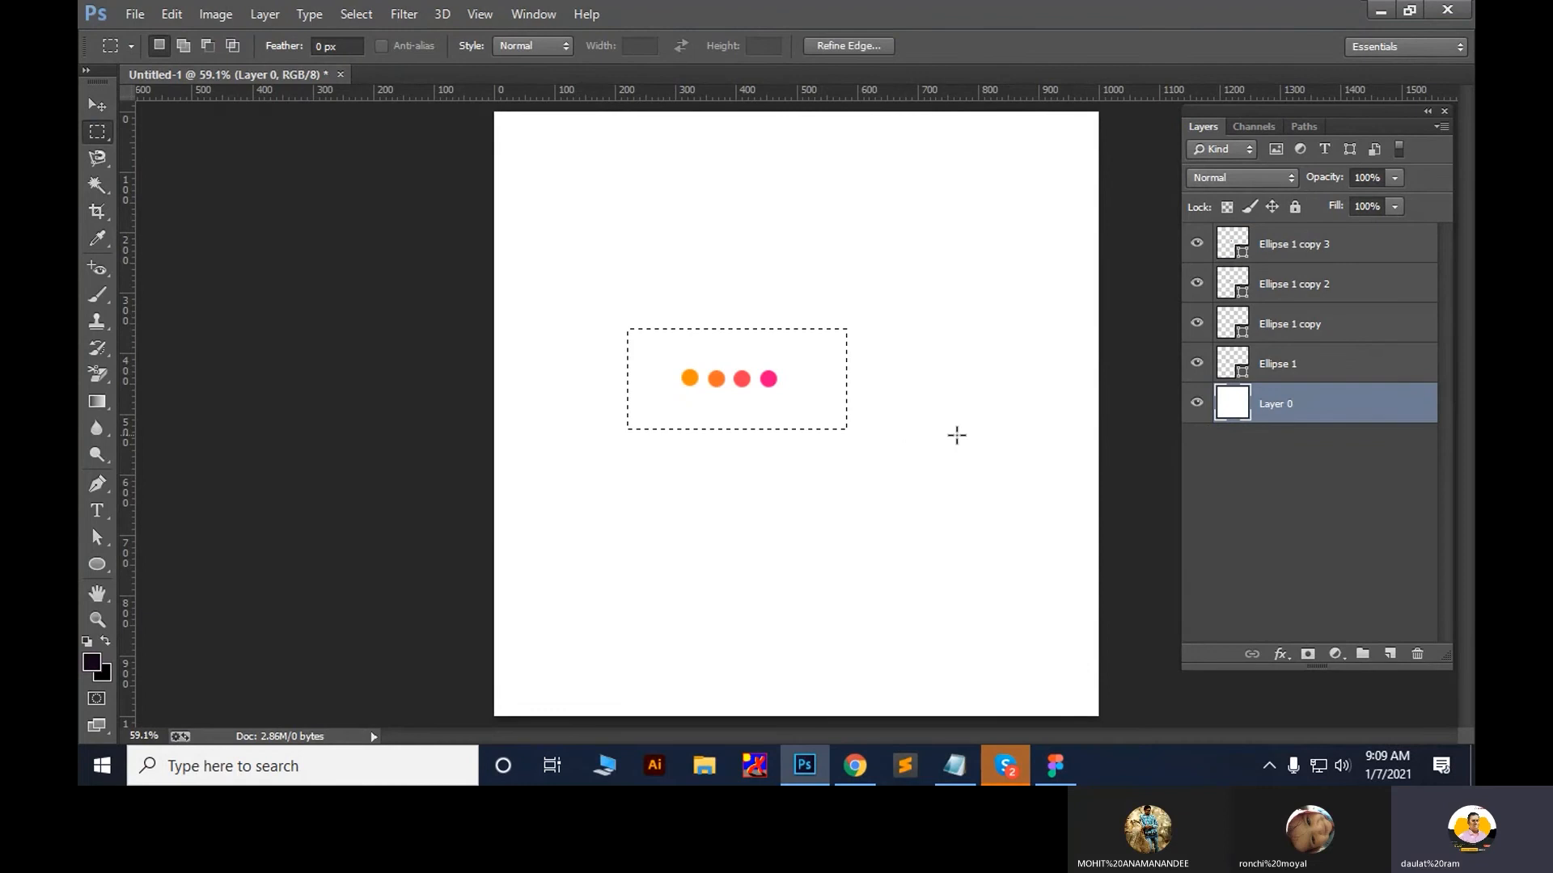
key(alt+i)
key(p)
key(ctrl+d)
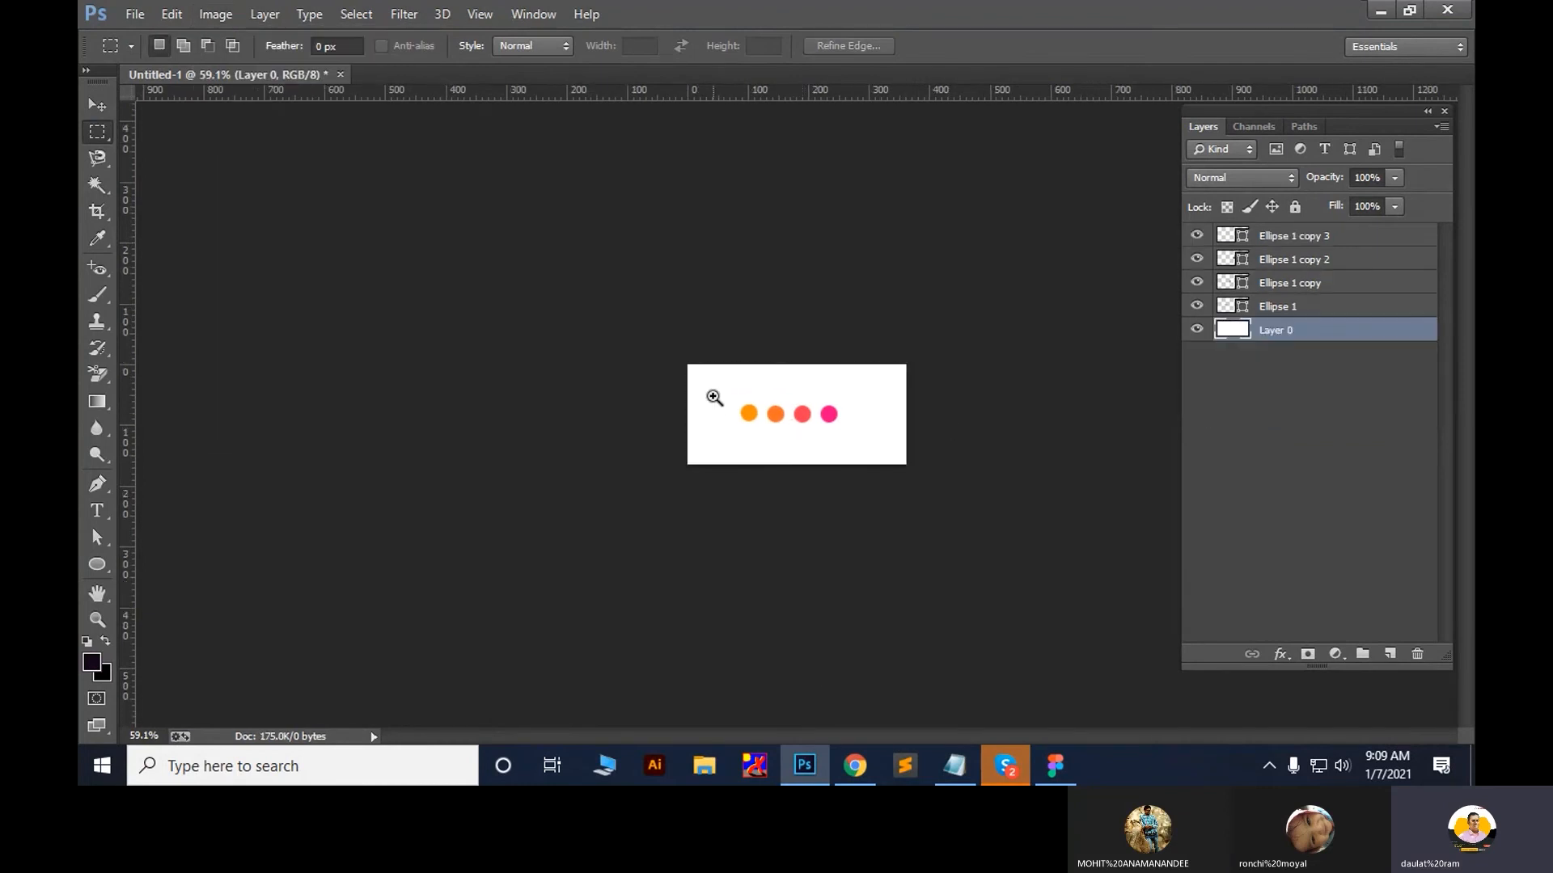
Select all four circle layers and group them
ctrl+right_click(715, 396)
click(760, 433)
scroll(859, 501, up, 5)
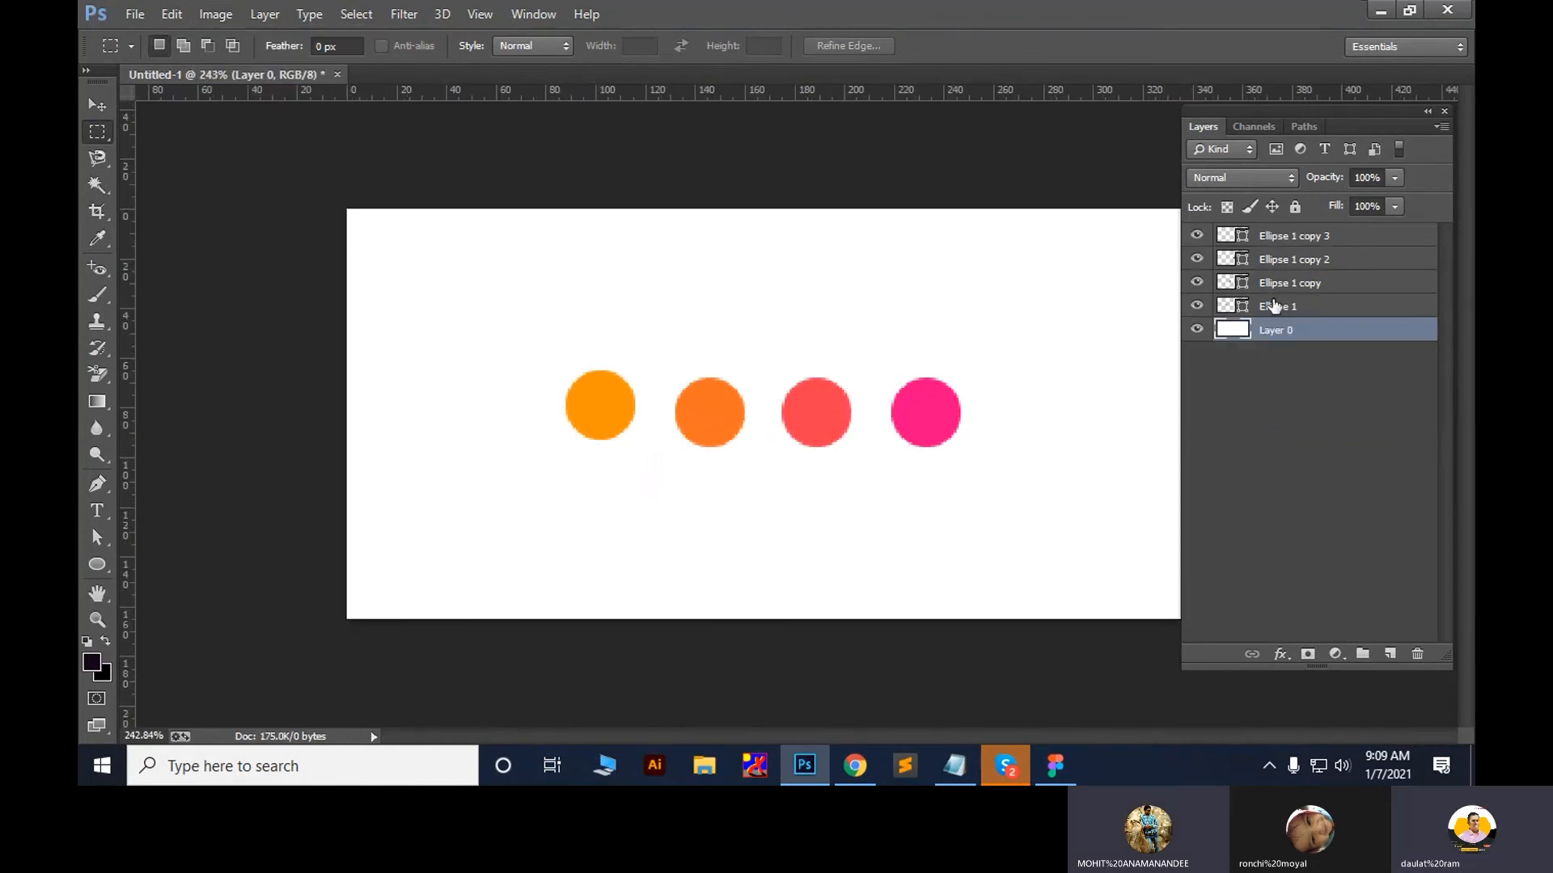
click(1304, 311)
shift+click(1318, 241)
key(ctrl+g)
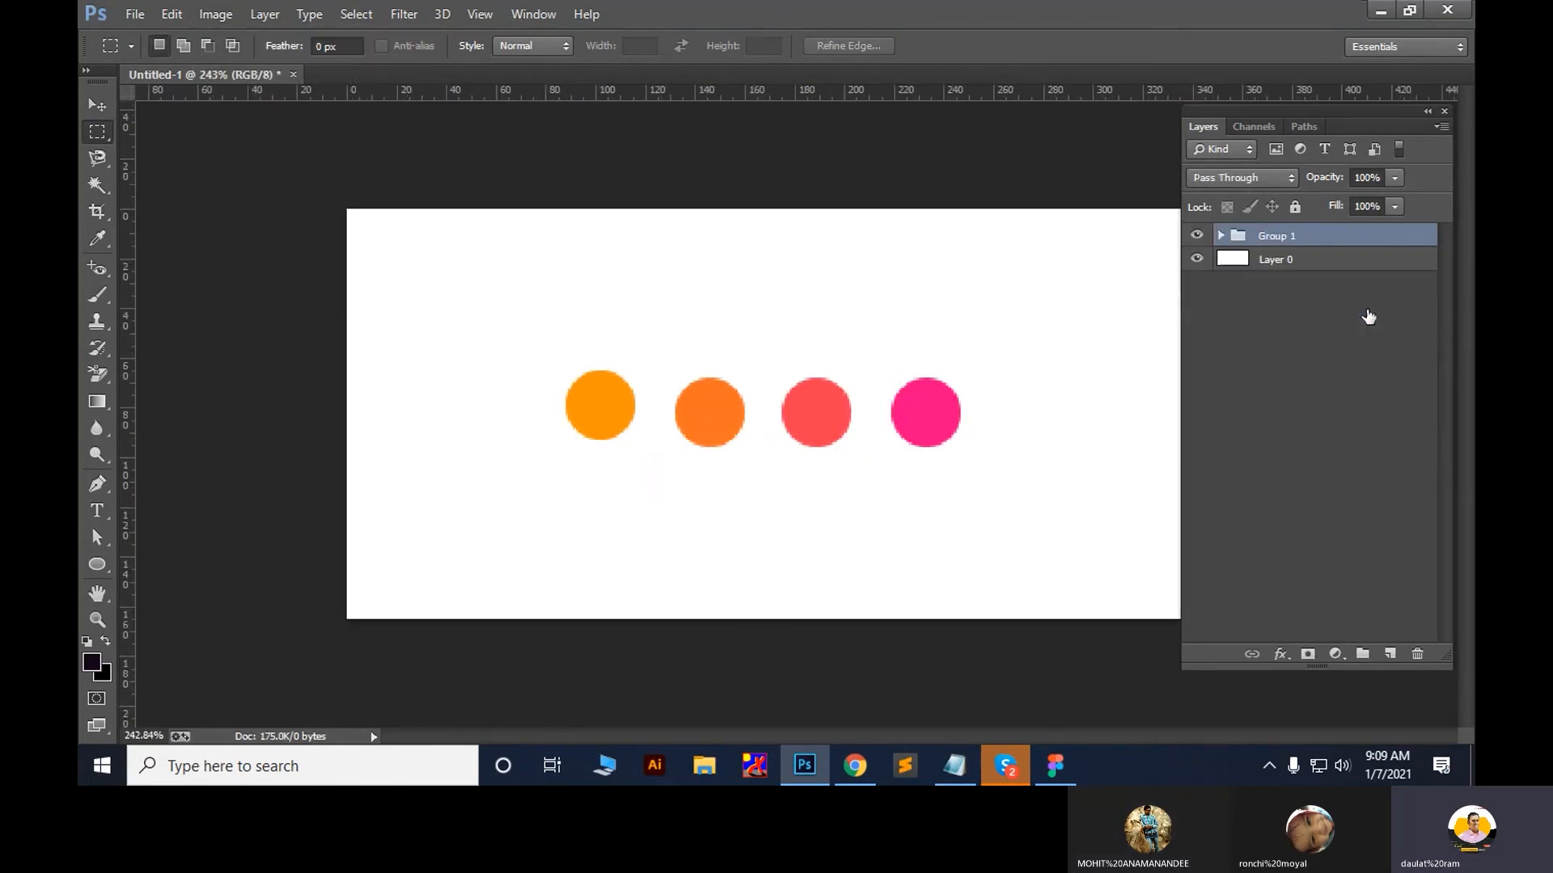
Centre the circle group horizontally and vertically on the canvas, and leave the document unsaved
key(ctrl+a)
key(v)
click(589, 47)
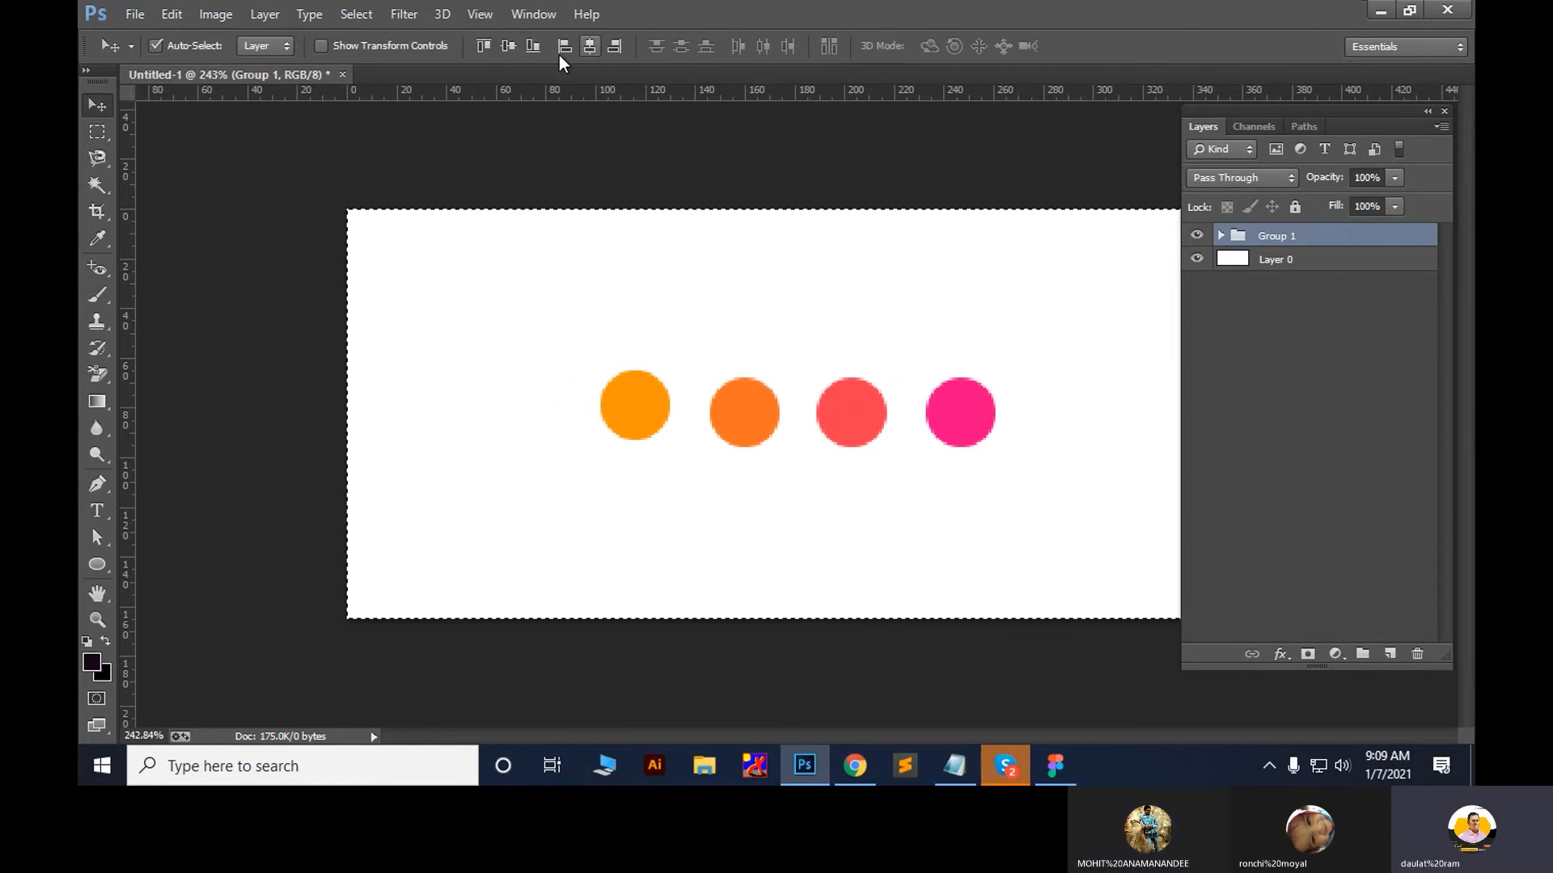
click(507, 46)
key(ctrl+d)
key(ctrl+s)
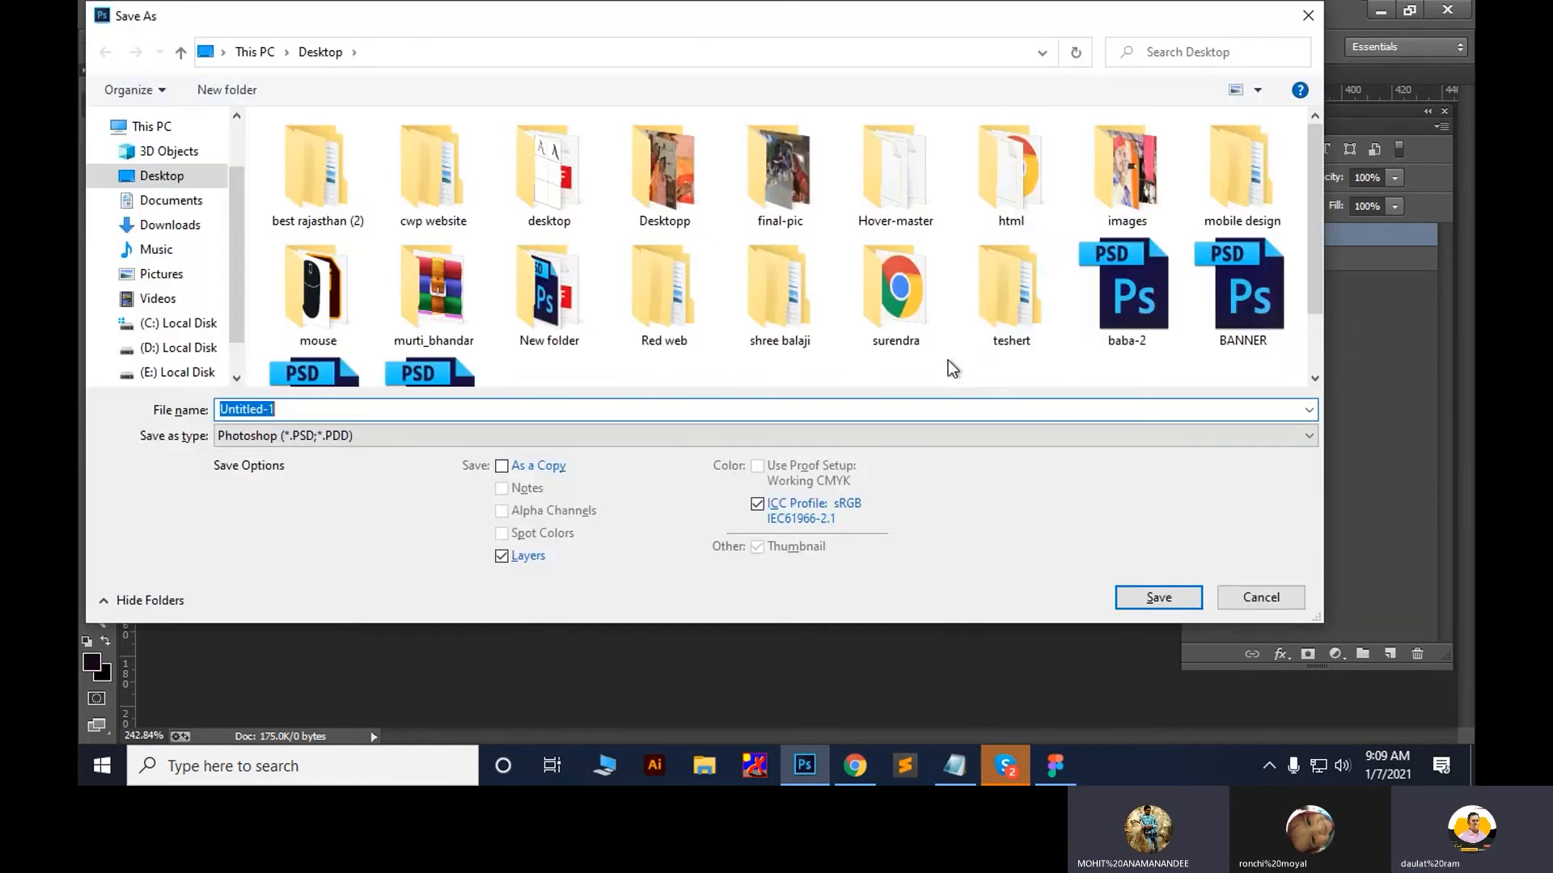
key(Escape)
key(space)
right_click(688, 350)
click(752, 380)
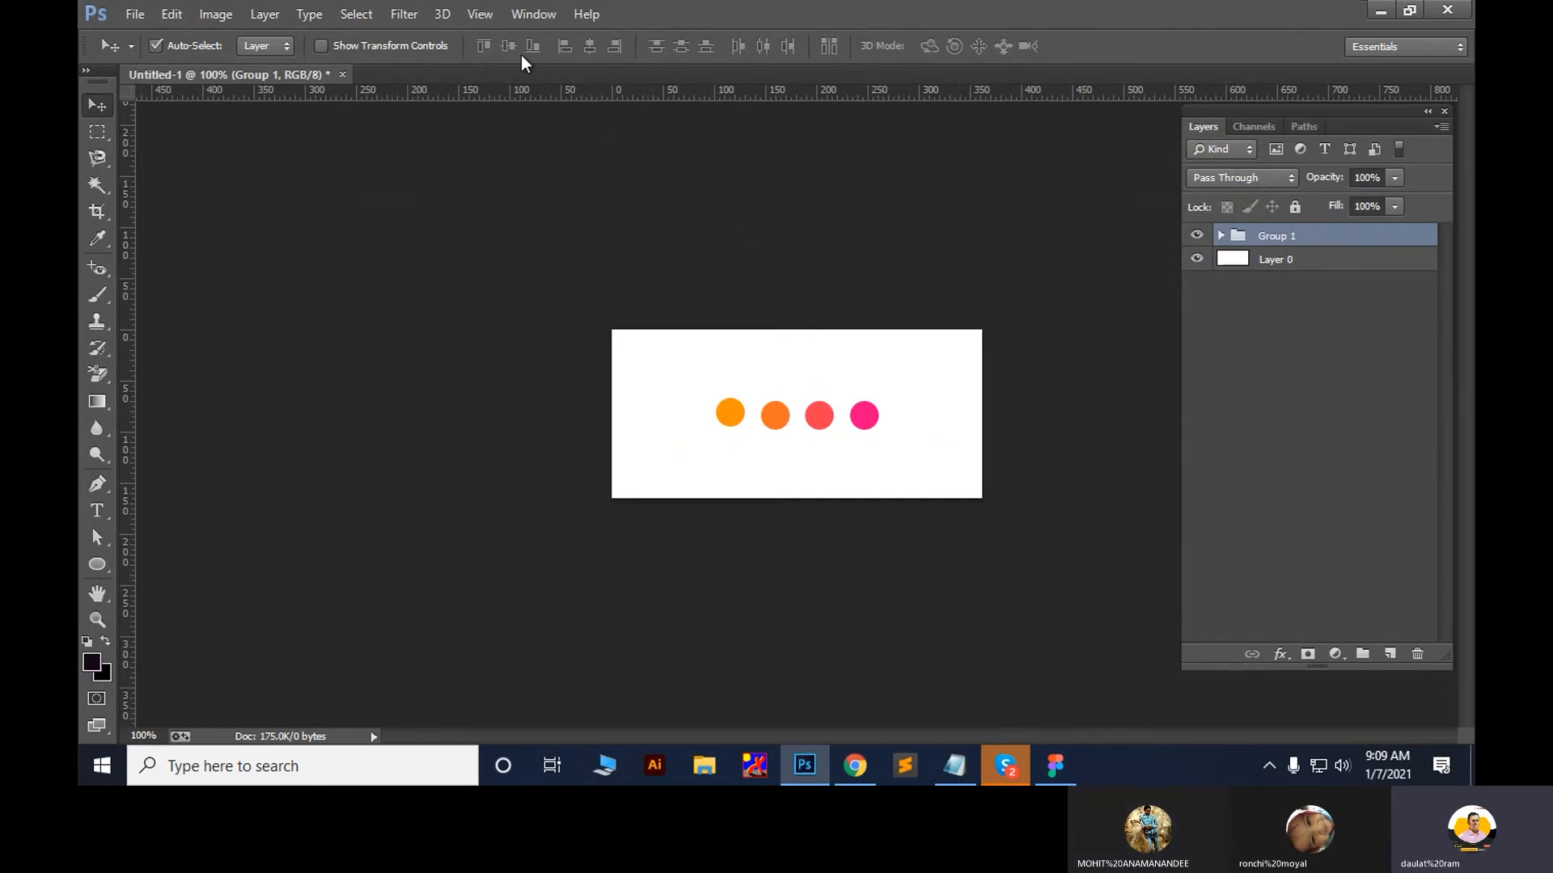
click(521, 16)
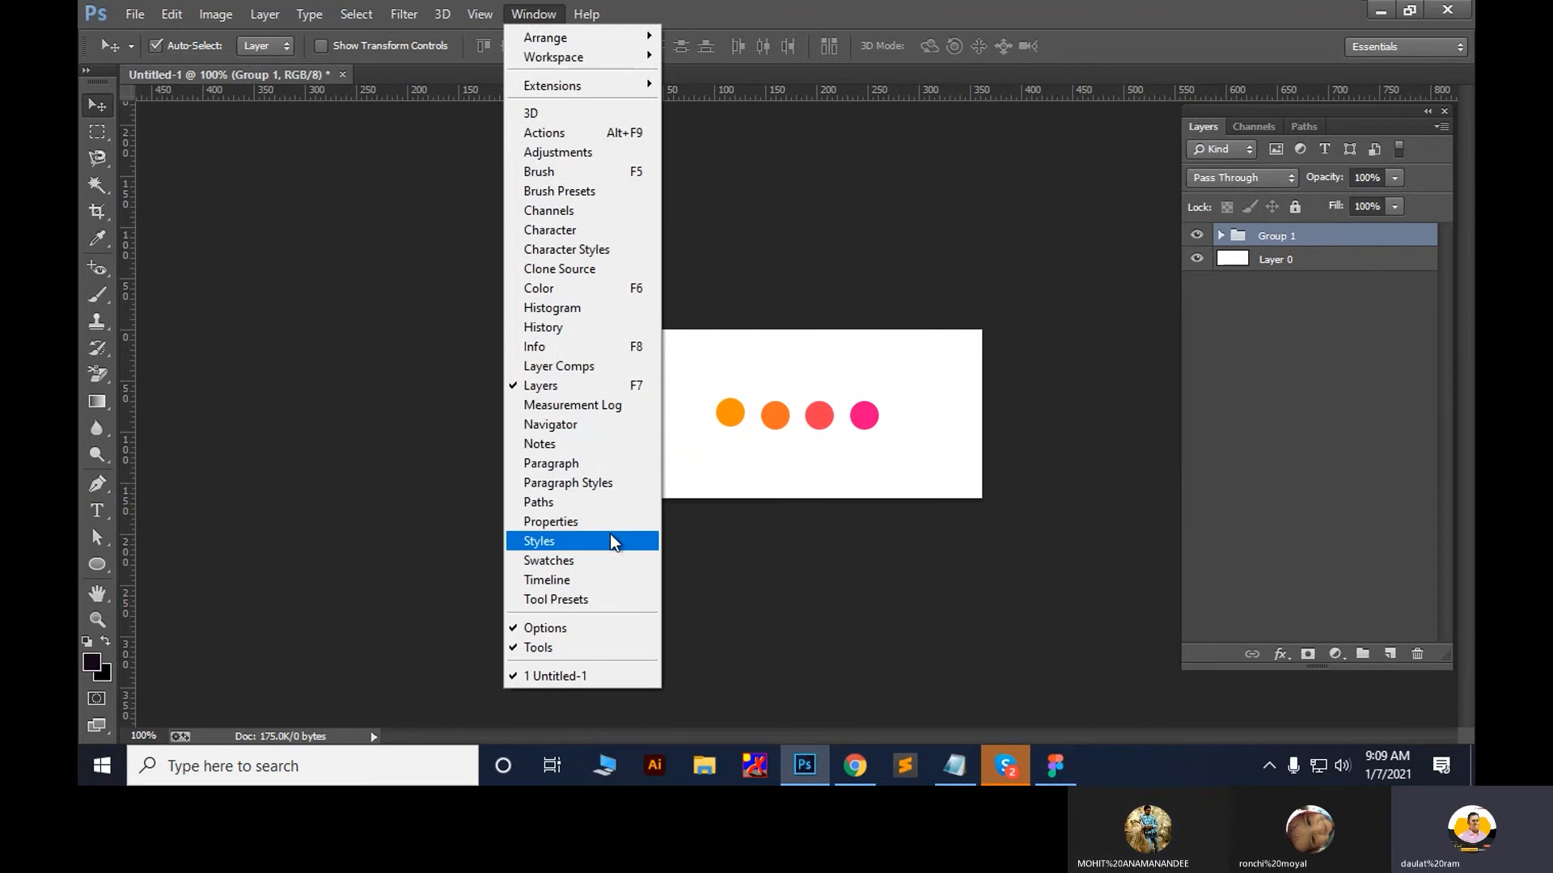
click(561, 579)
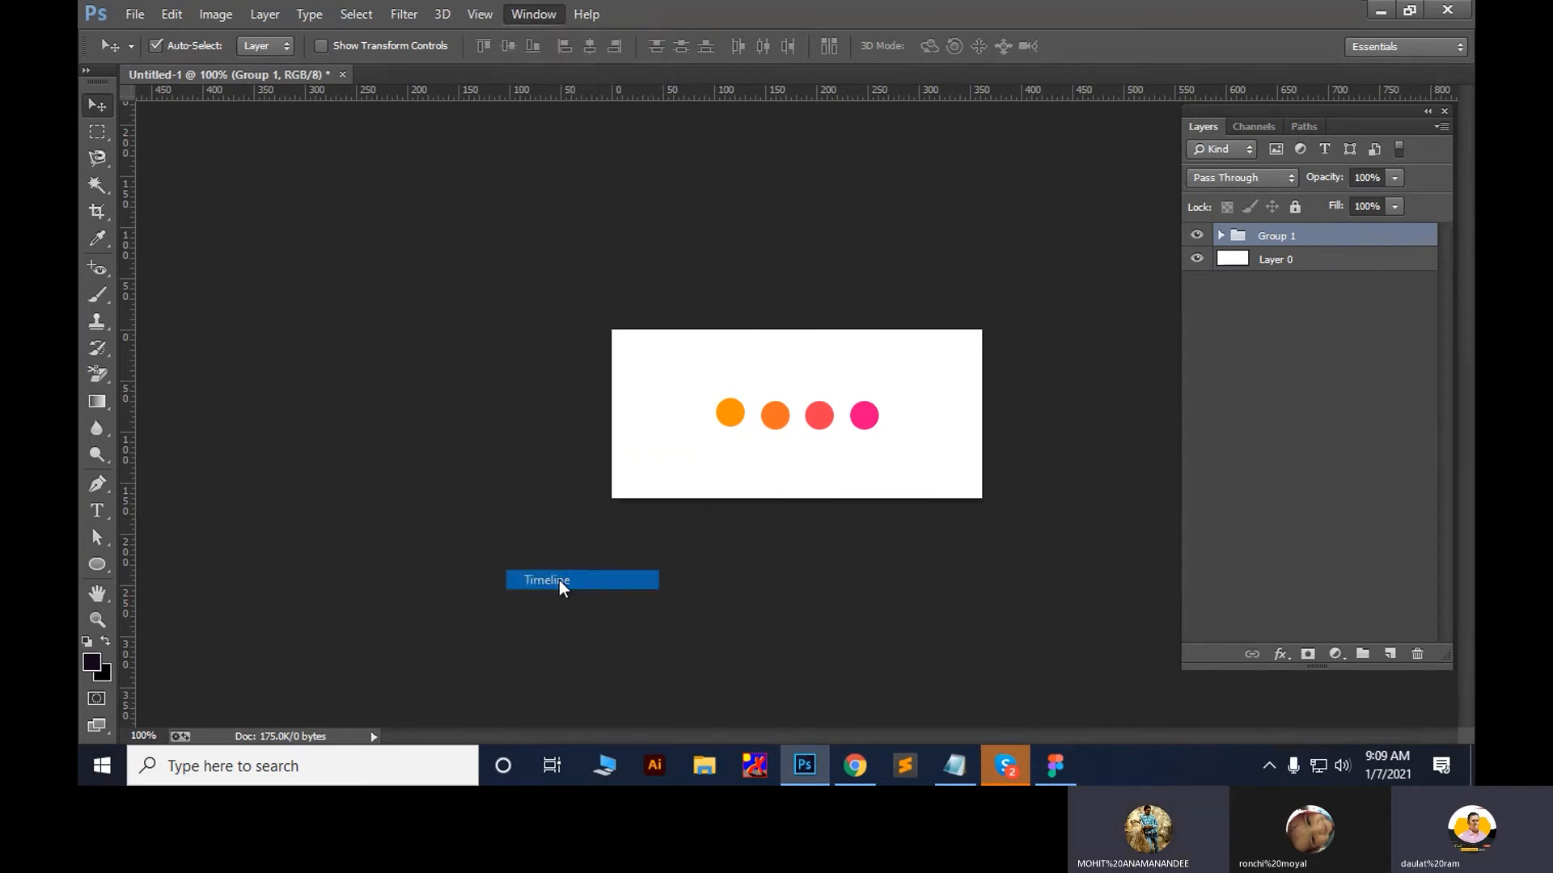
click(1024, 620)
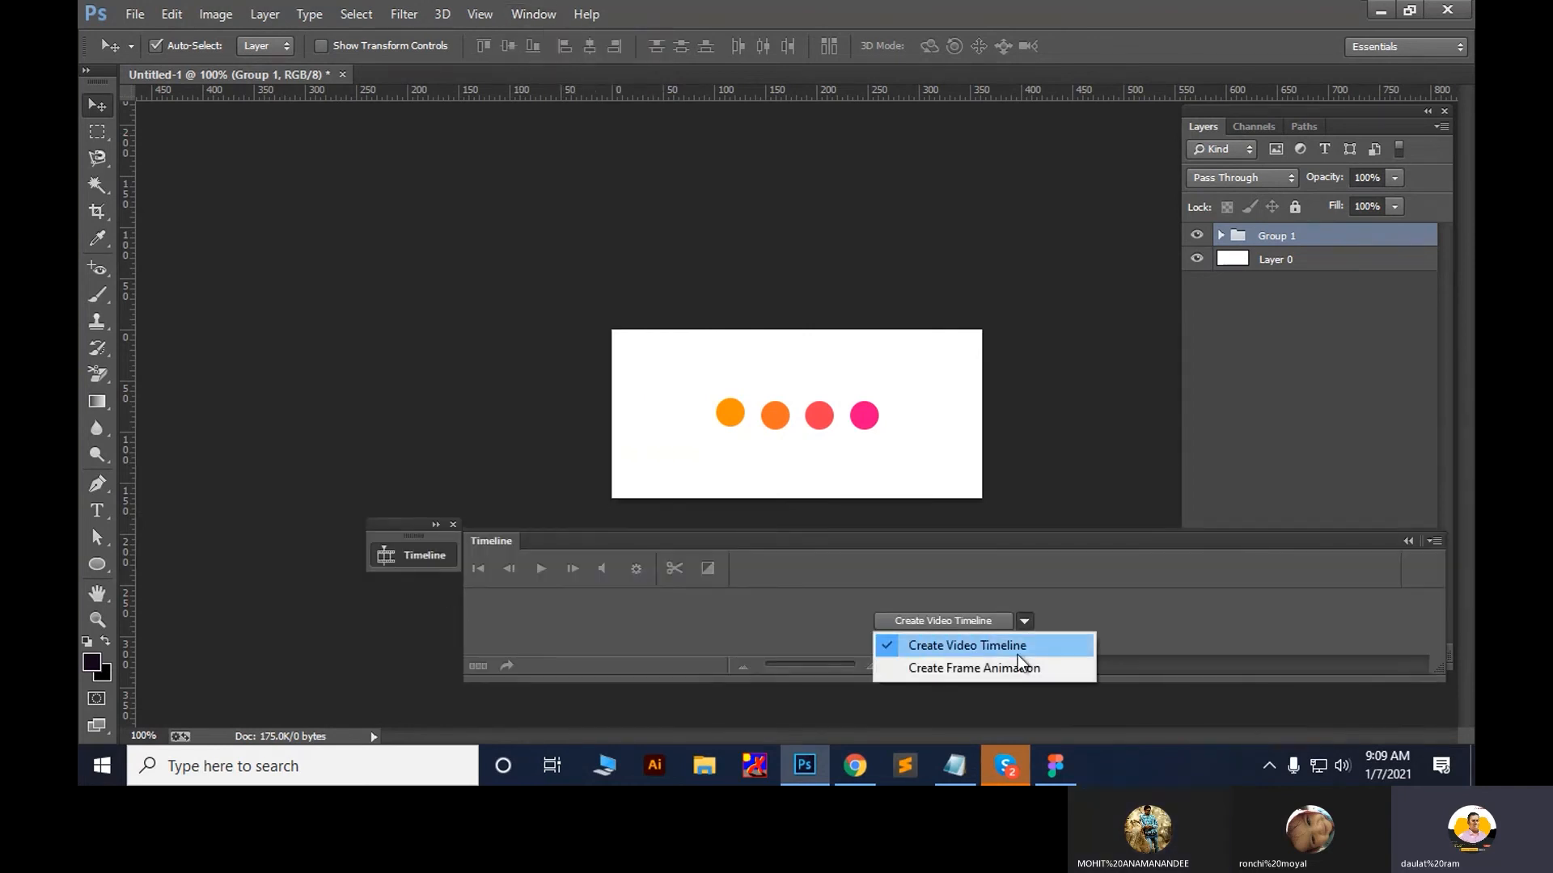
click(1019, 665)
click(968, 624)
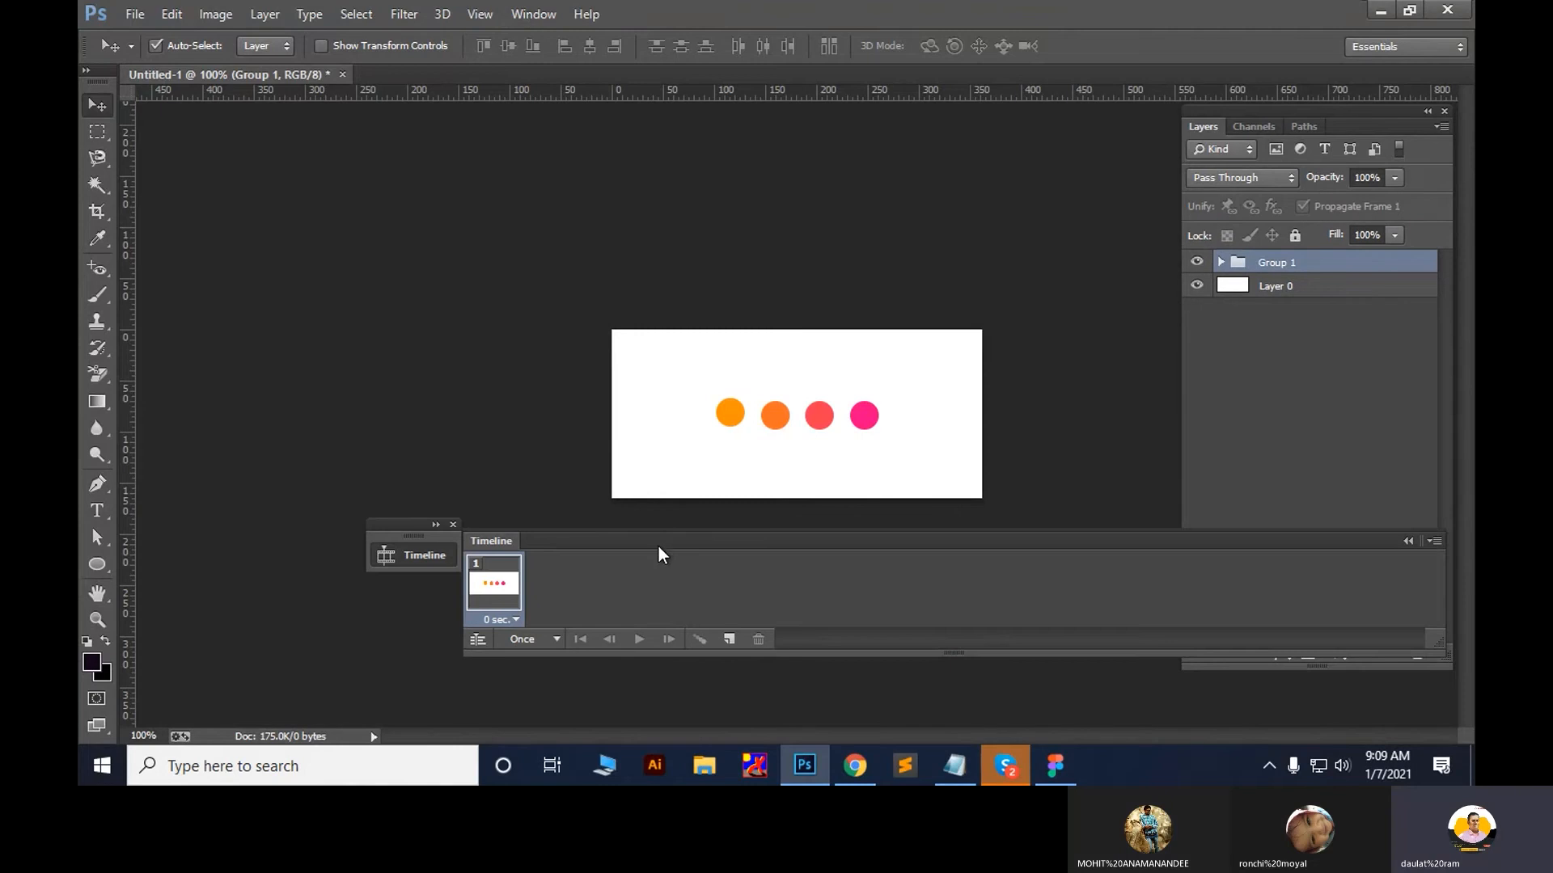
drag(659, 545, 419, 599)
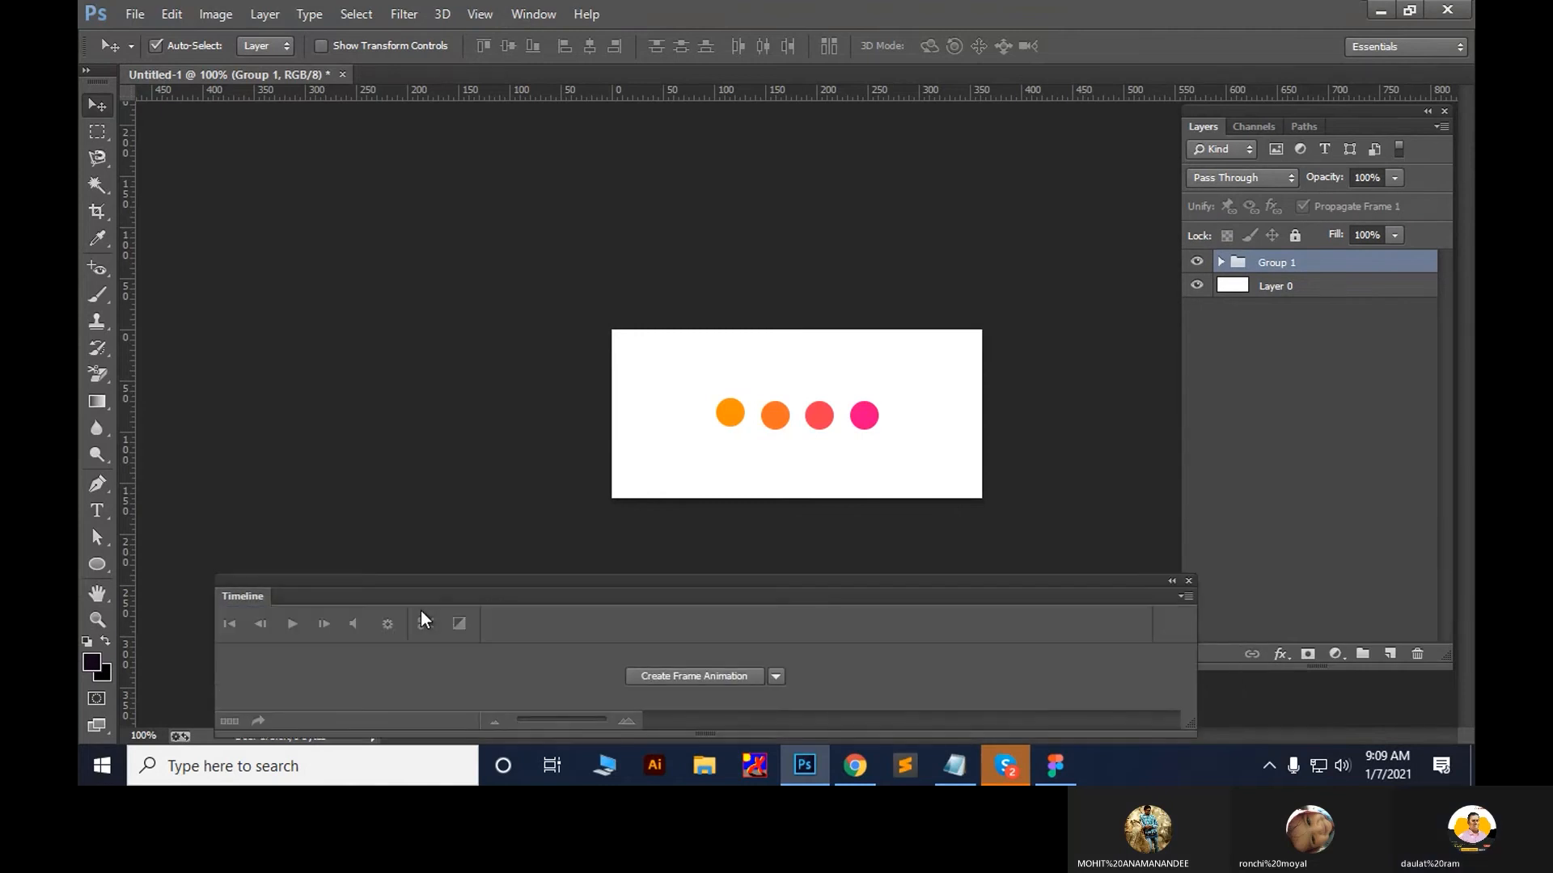
click(1188, 581)
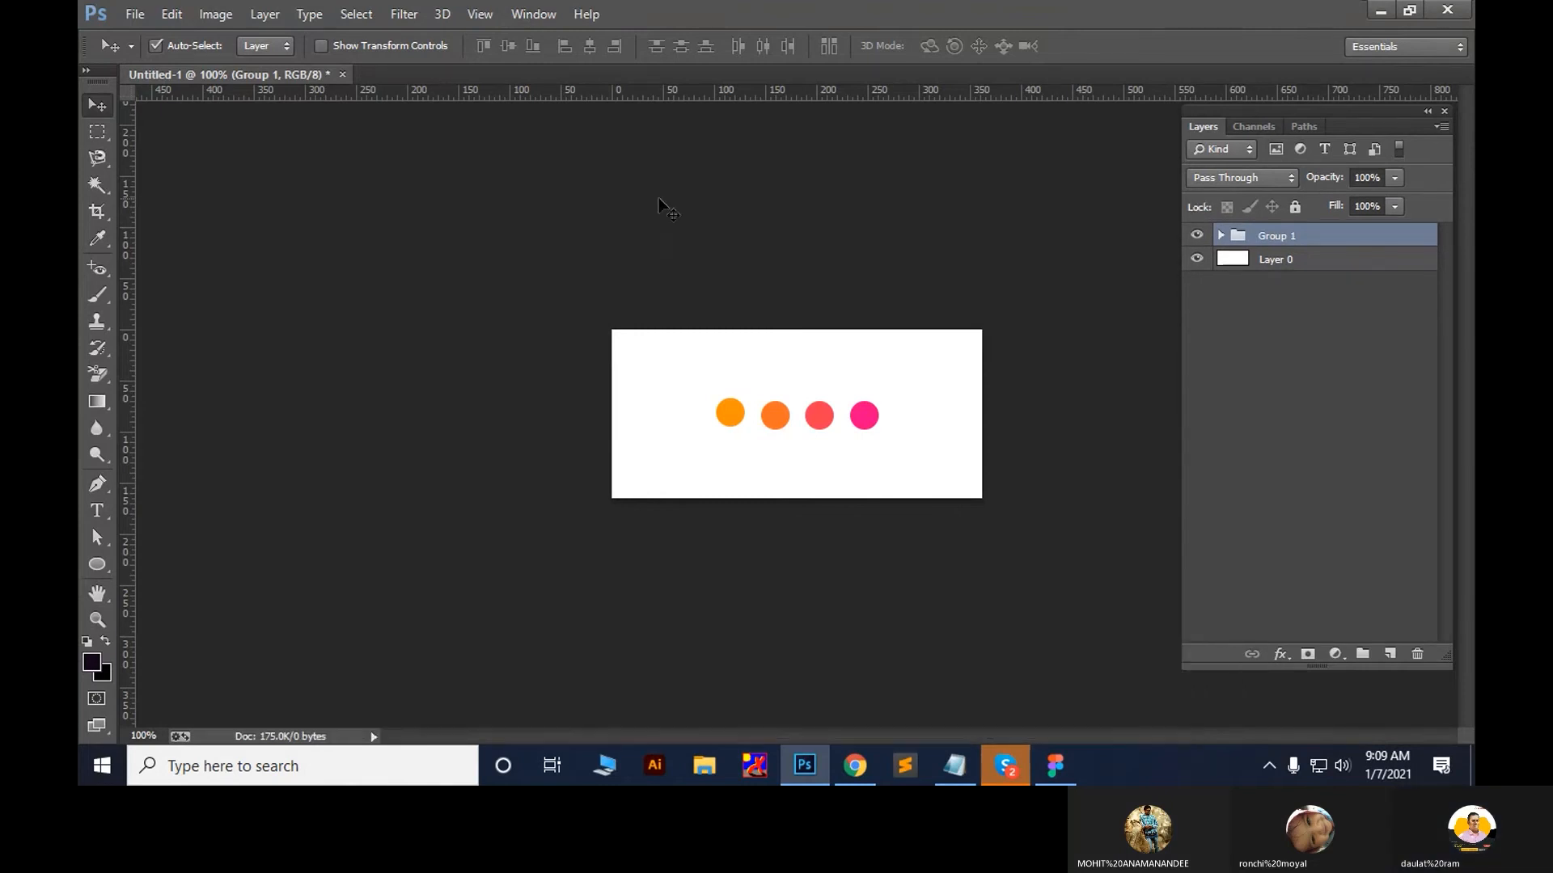
Show the Timeline again, create a frame animation in it, and place the Timeline just below the canvas
click(533, 14)
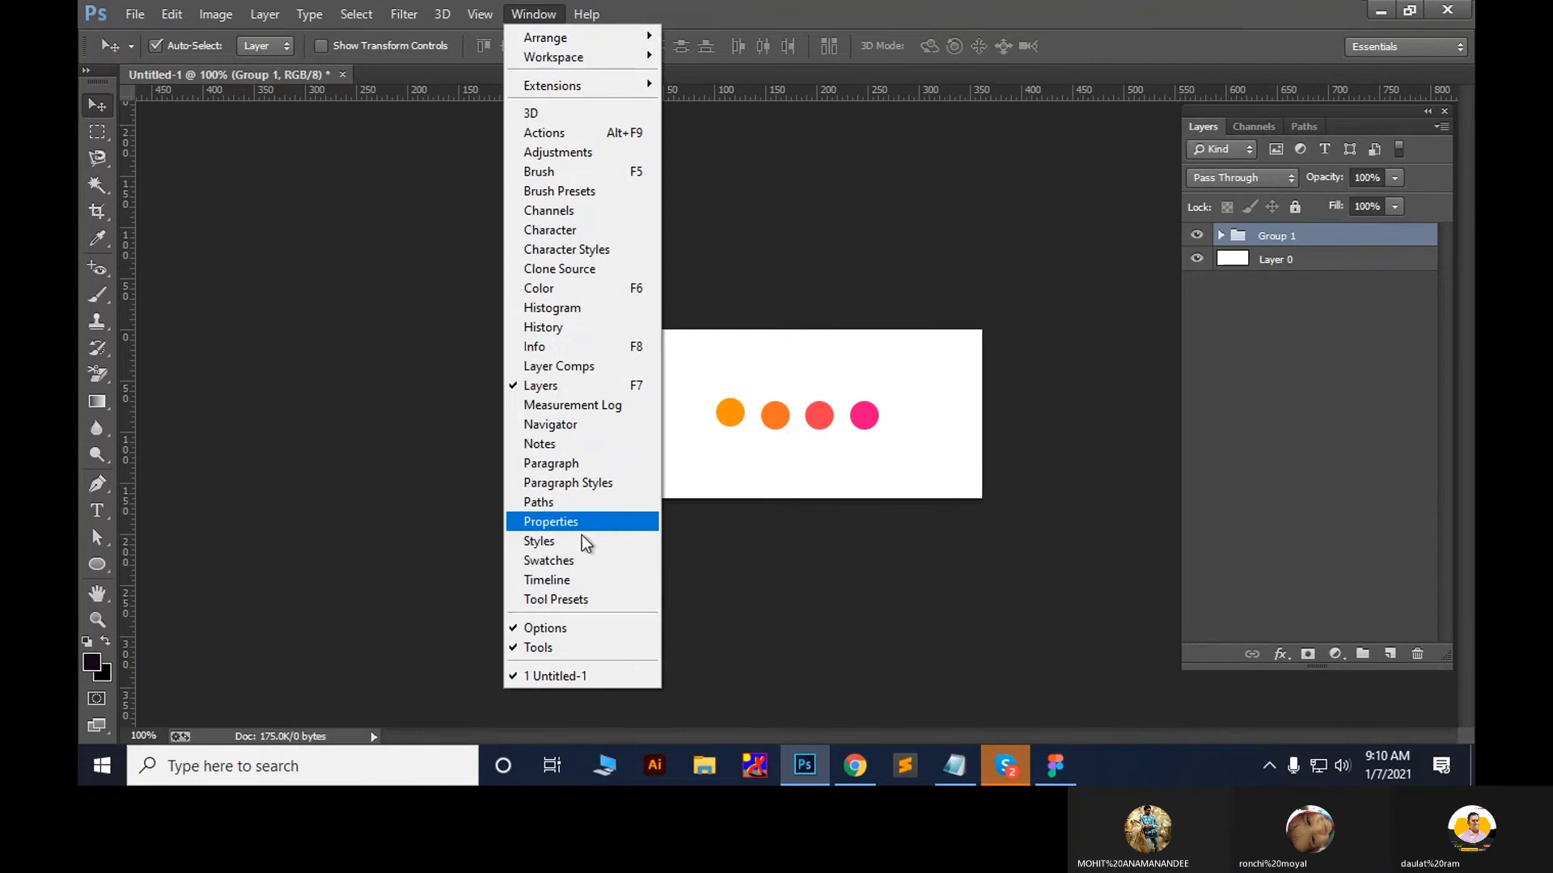
click(579, 580)
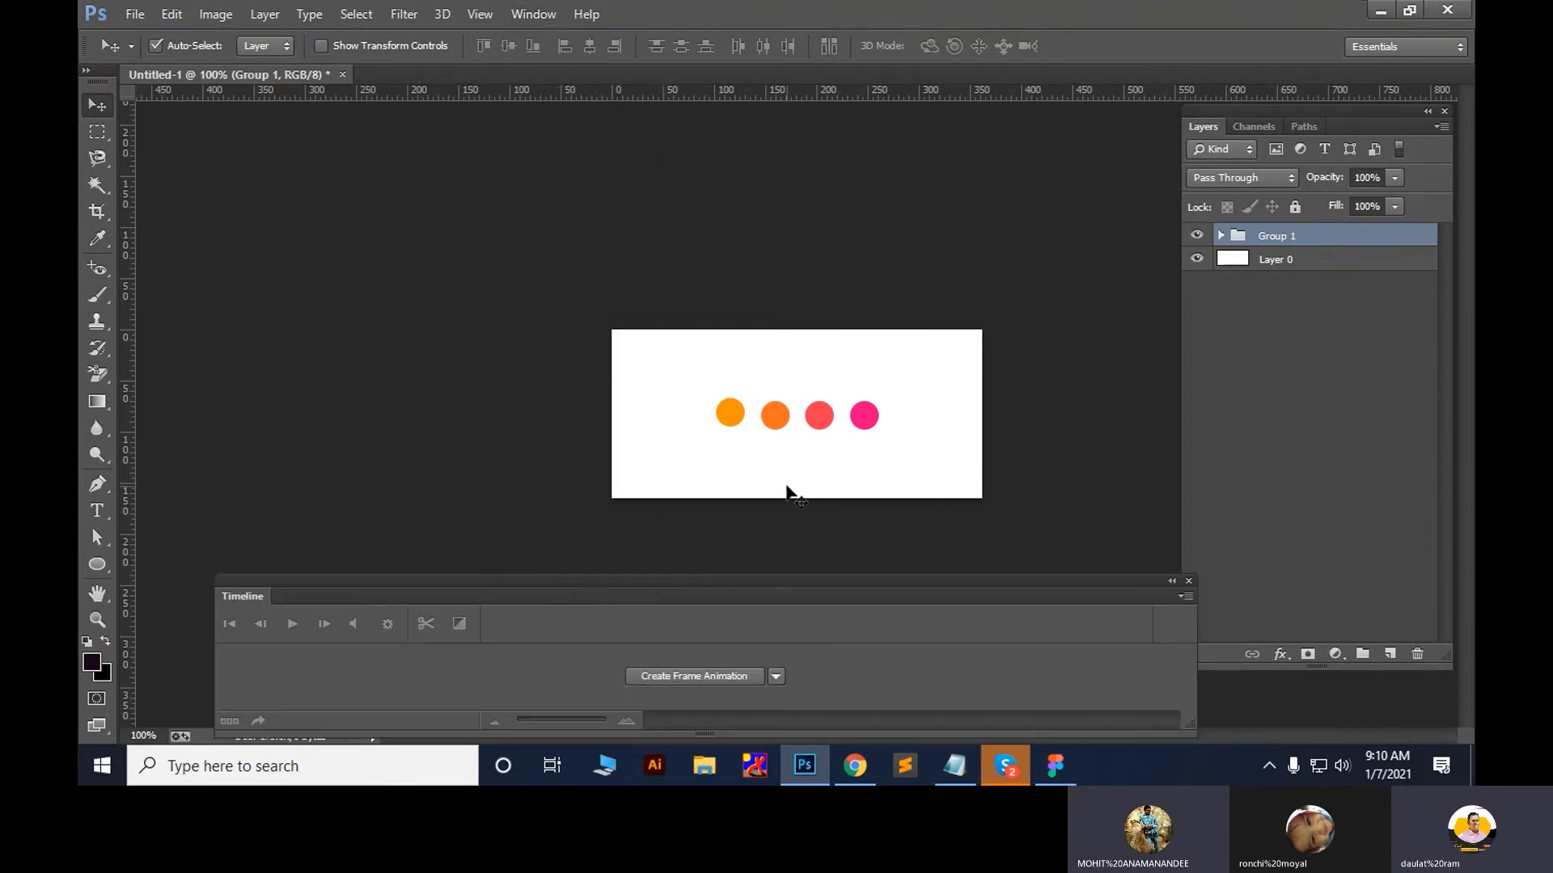
click(776, 677)
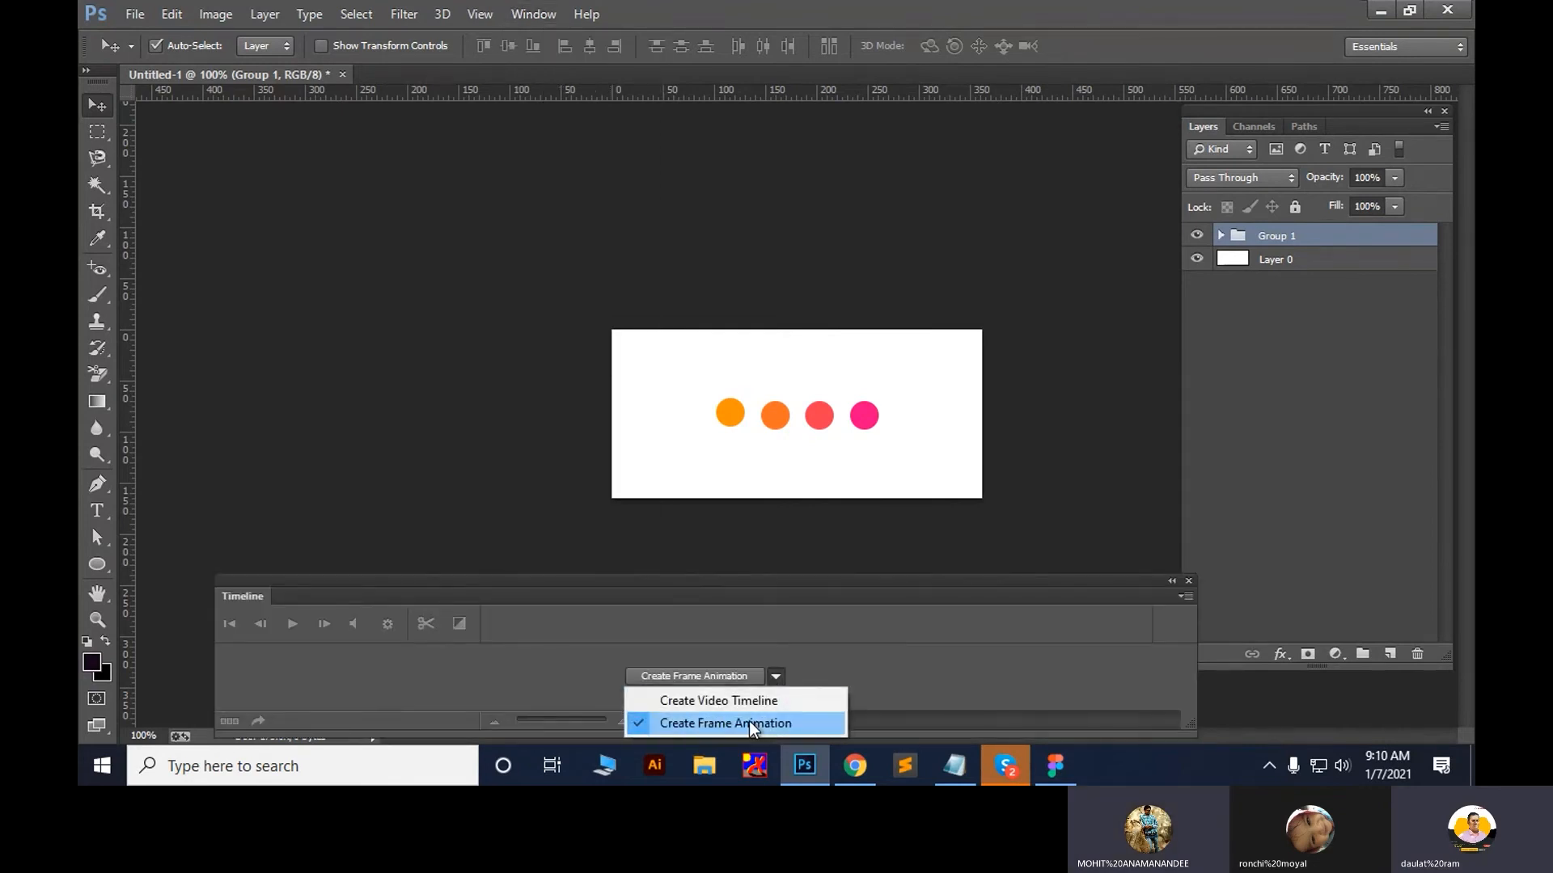
click(749, 721)
click(725, 679)
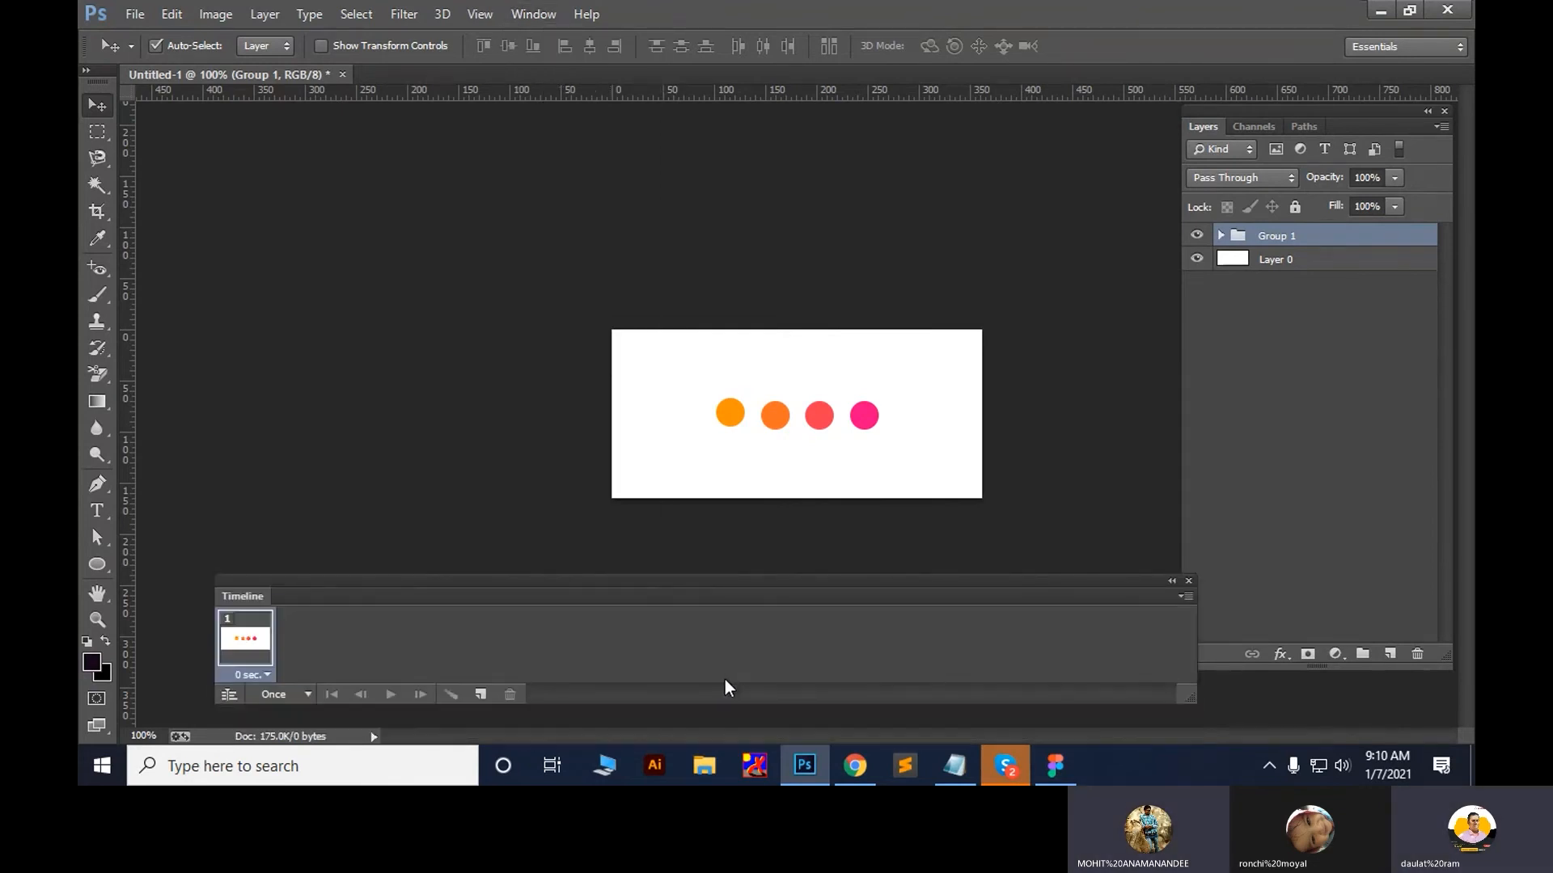
drag(519, 579, 455, 598)
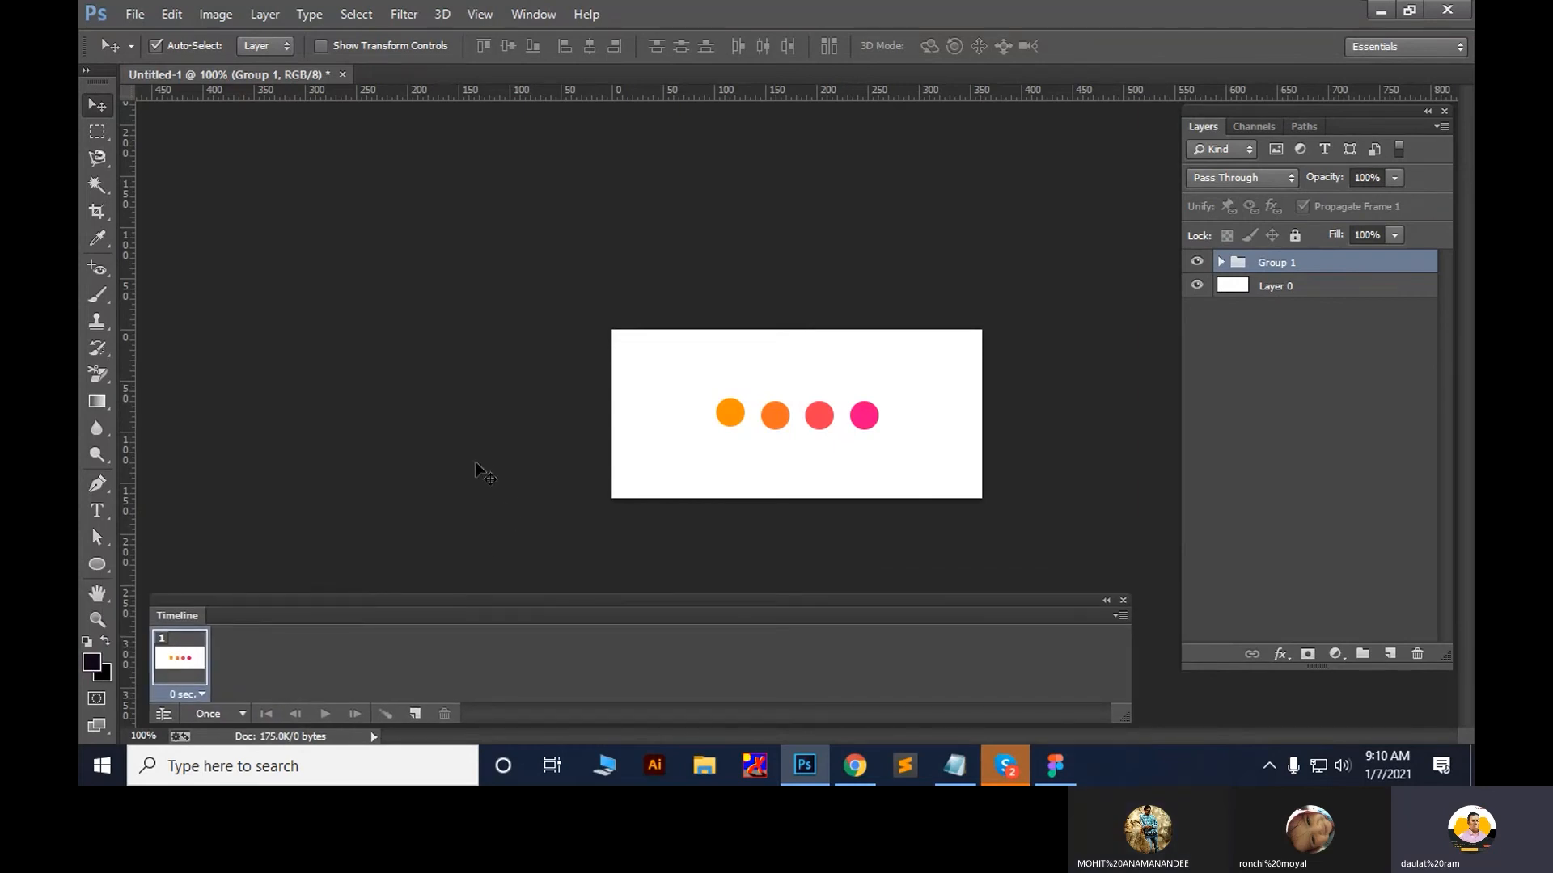
Duplicate the first animation frame three times to get four frames, one for each circle
click(731, 416)
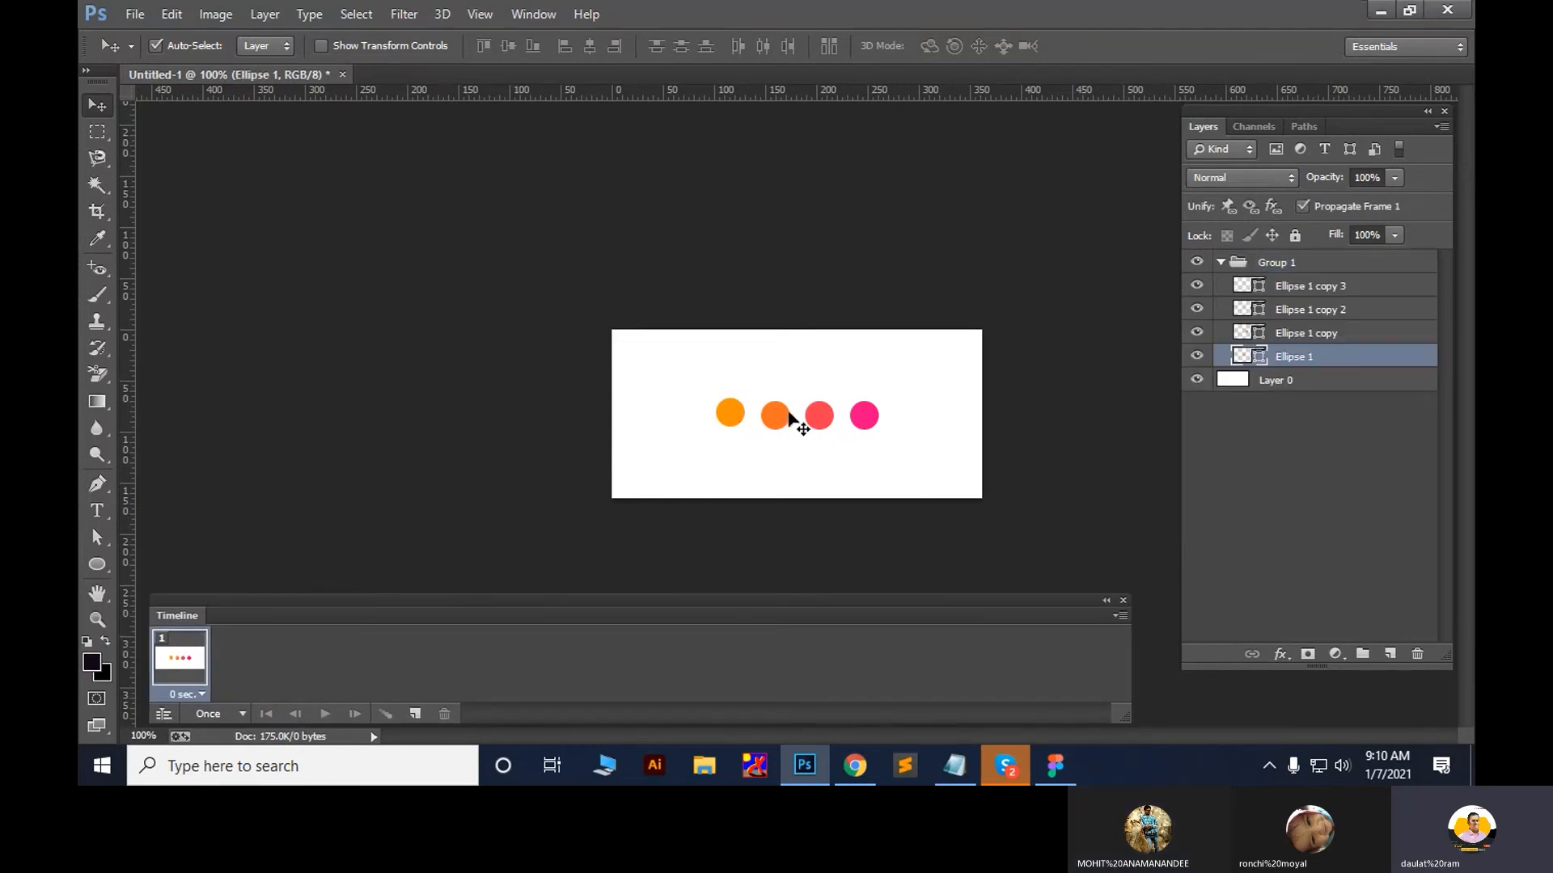
click(774, 416)
click(819, 415)
click(865, 416)
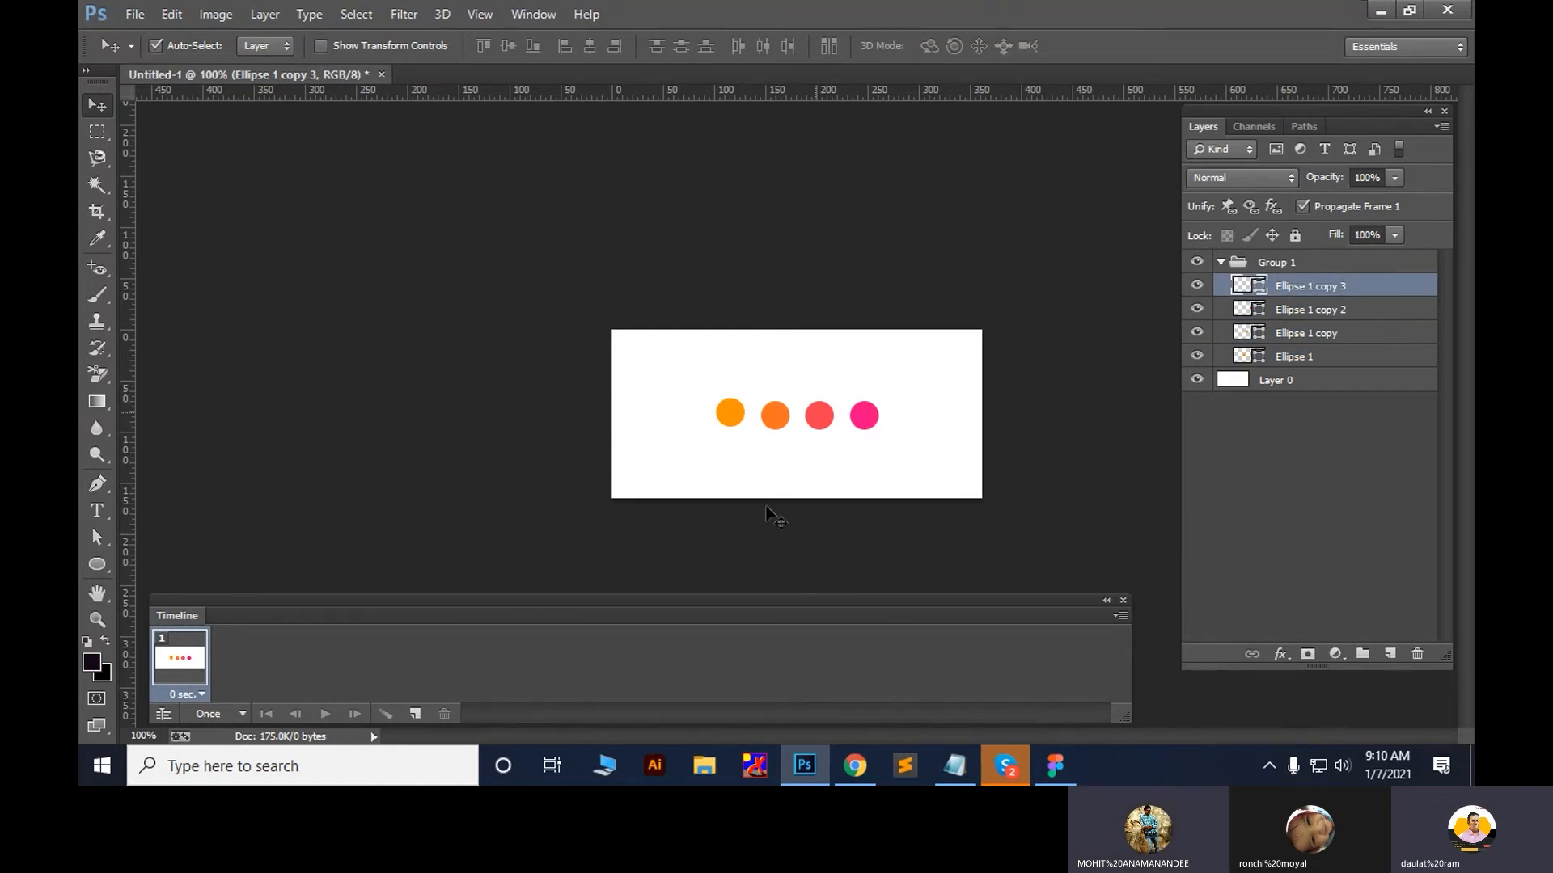
click(414, 714)
click(415, 714)
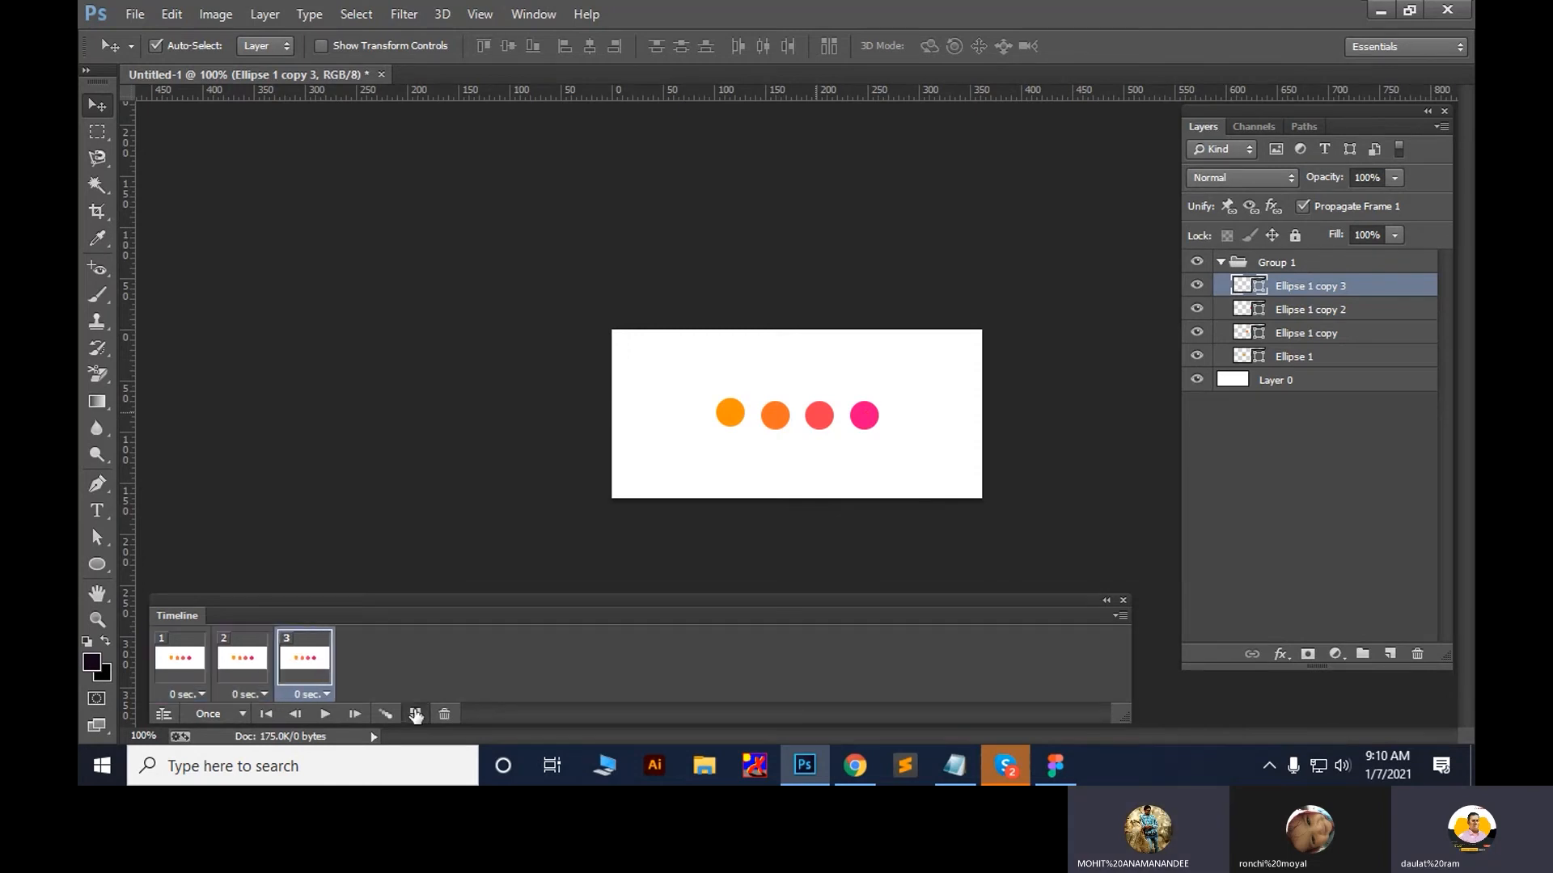
click(415, 714)
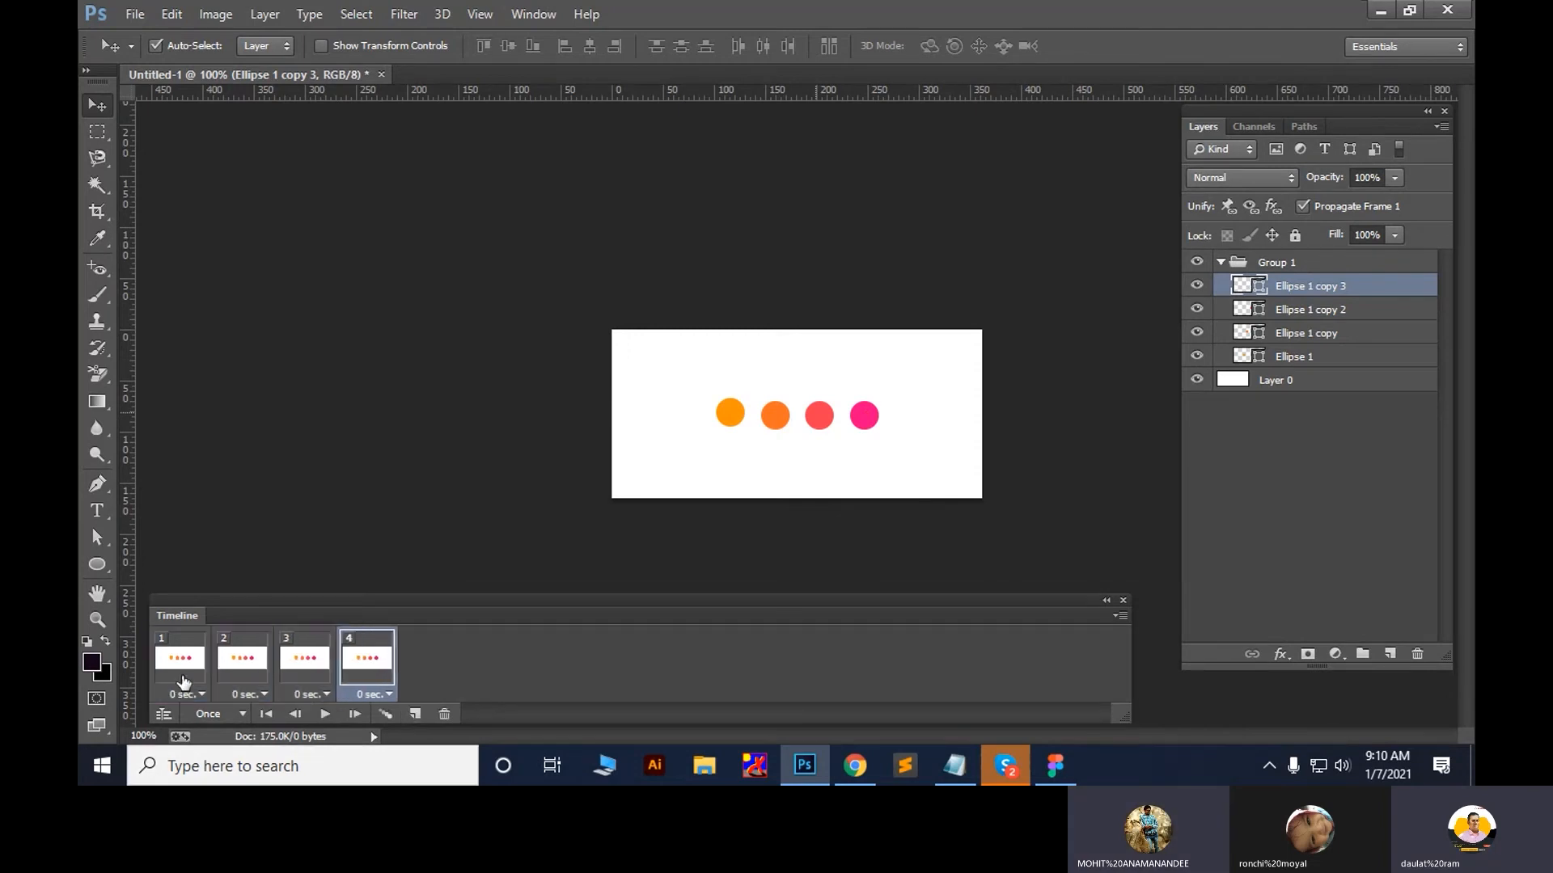
In frame 1, hide Ellipse 1 copy, copy 2 and copy 3 so only Ellipse 1 shows above the background
click(176, 681)
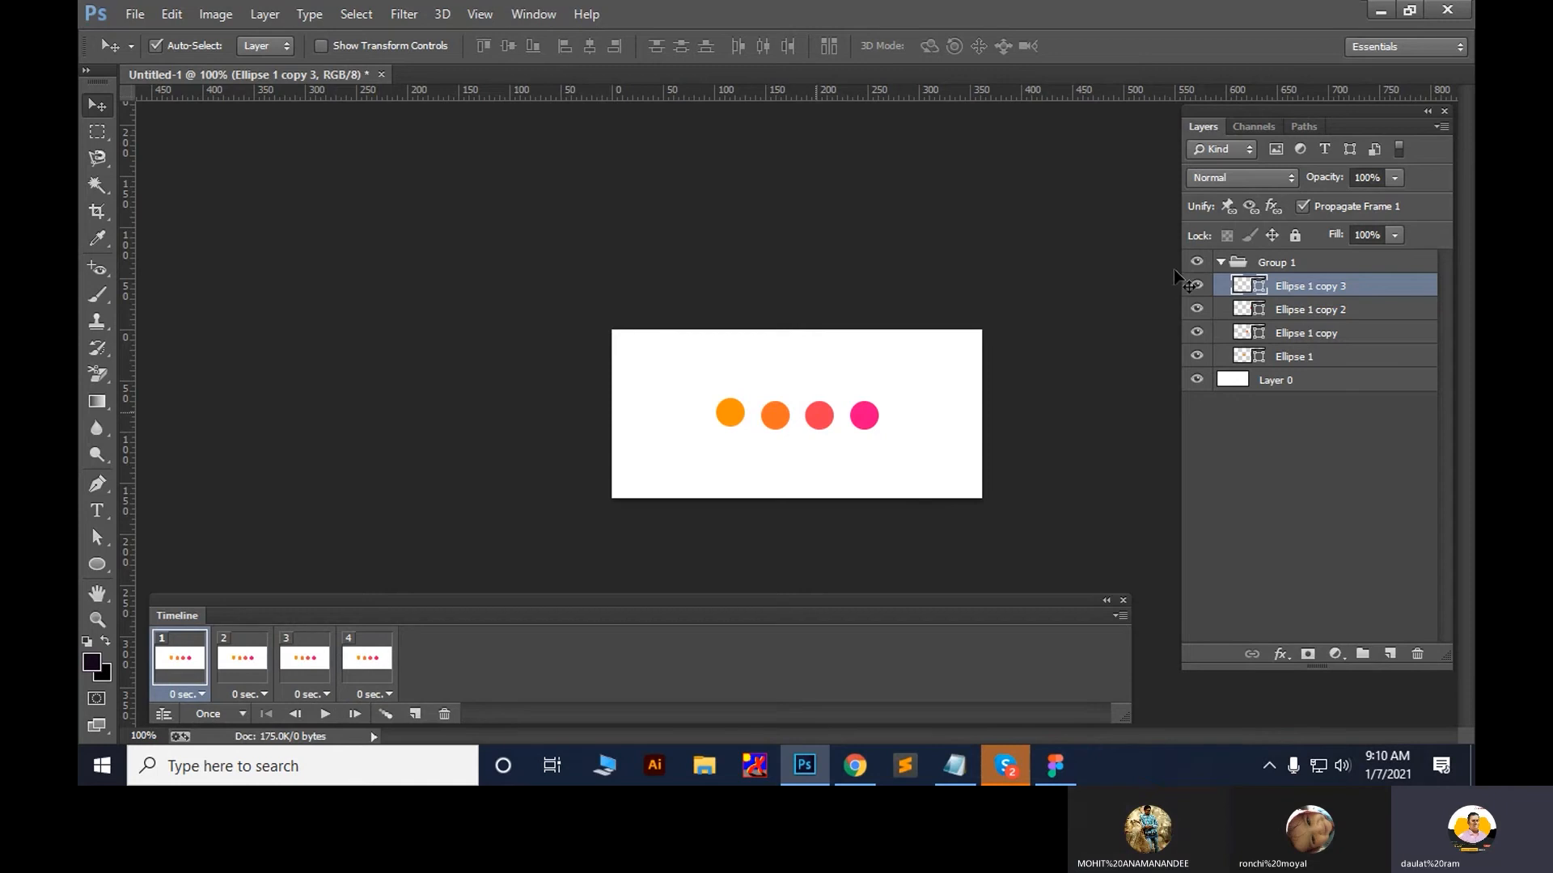
click(1198, 285)
click(1198, 286)
drag(1197, 310, 1196, 336)
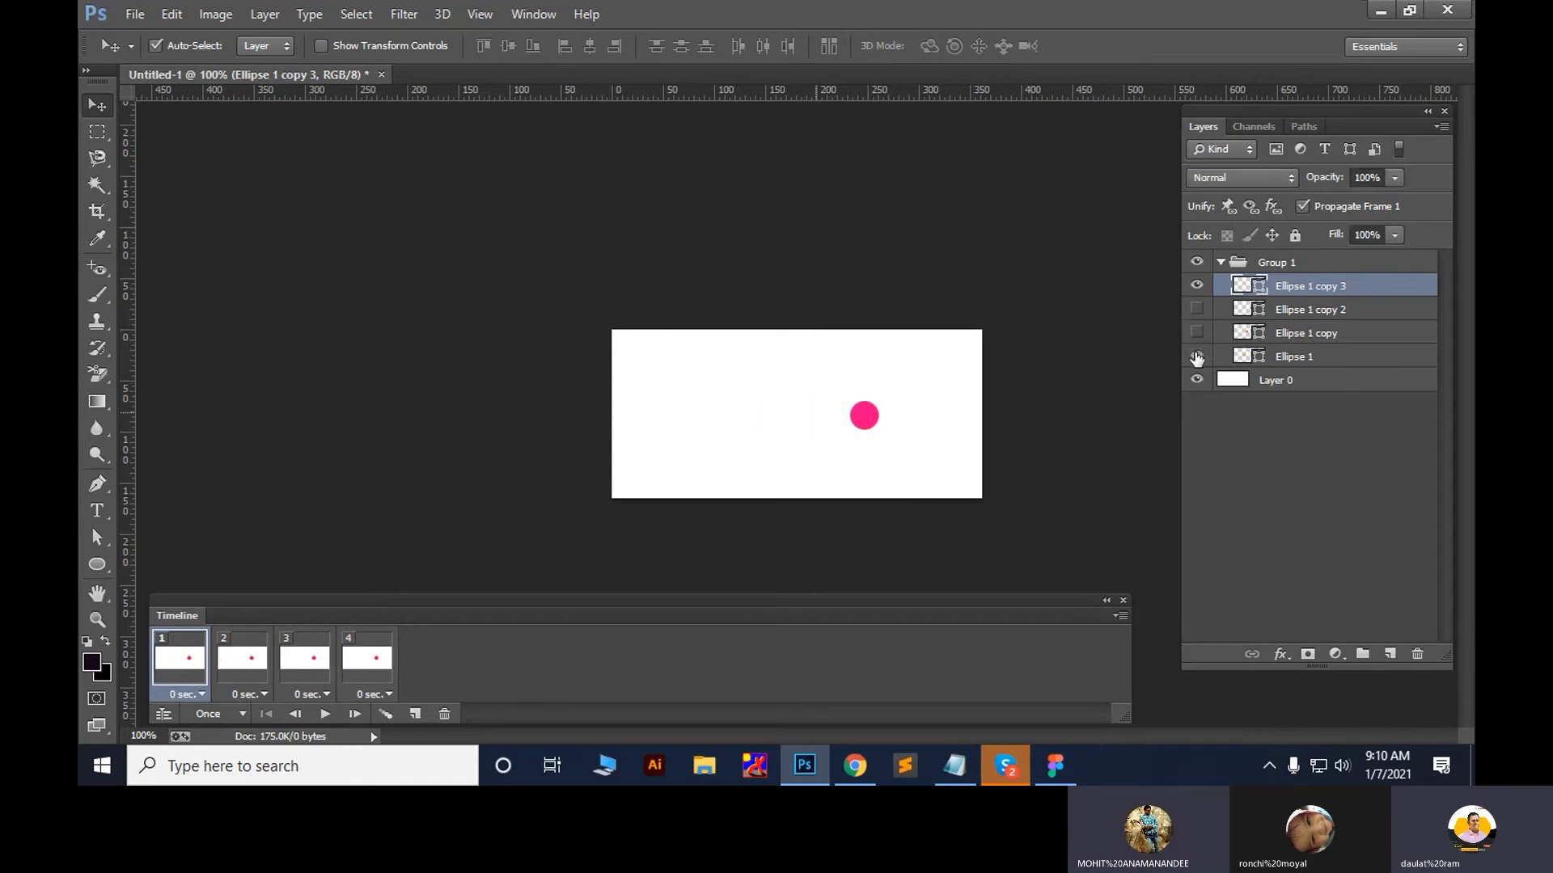
click(1196, 357)
click(1197, 333)
click(1197, 310)
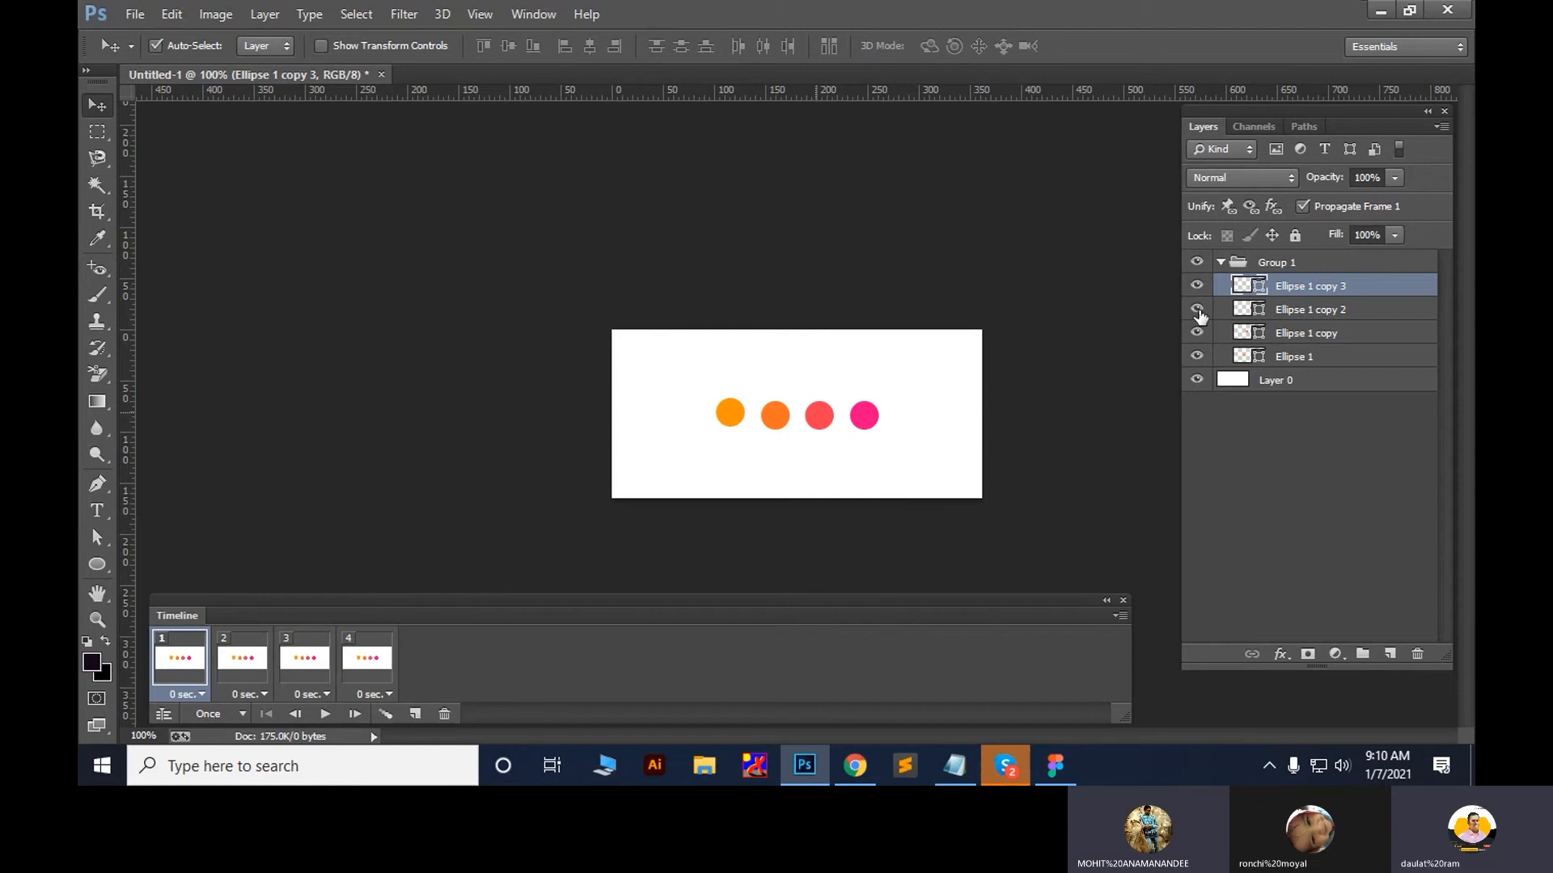
click(1197, 331)
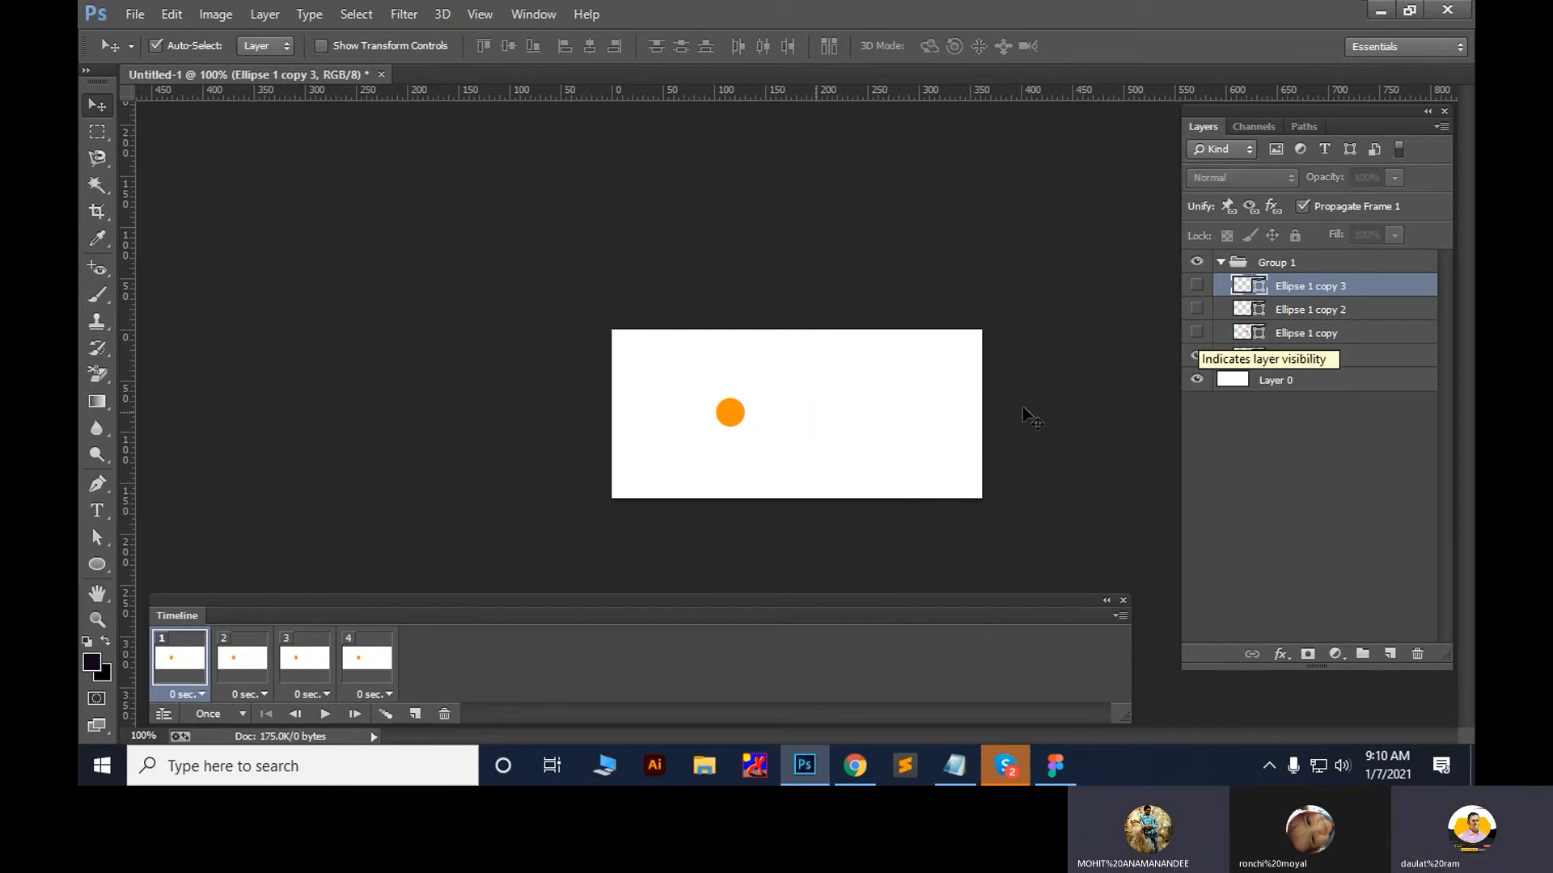
Show the first two circles in frame 2, the first three in frame 3, and all four in frame 4
click(237, 669)
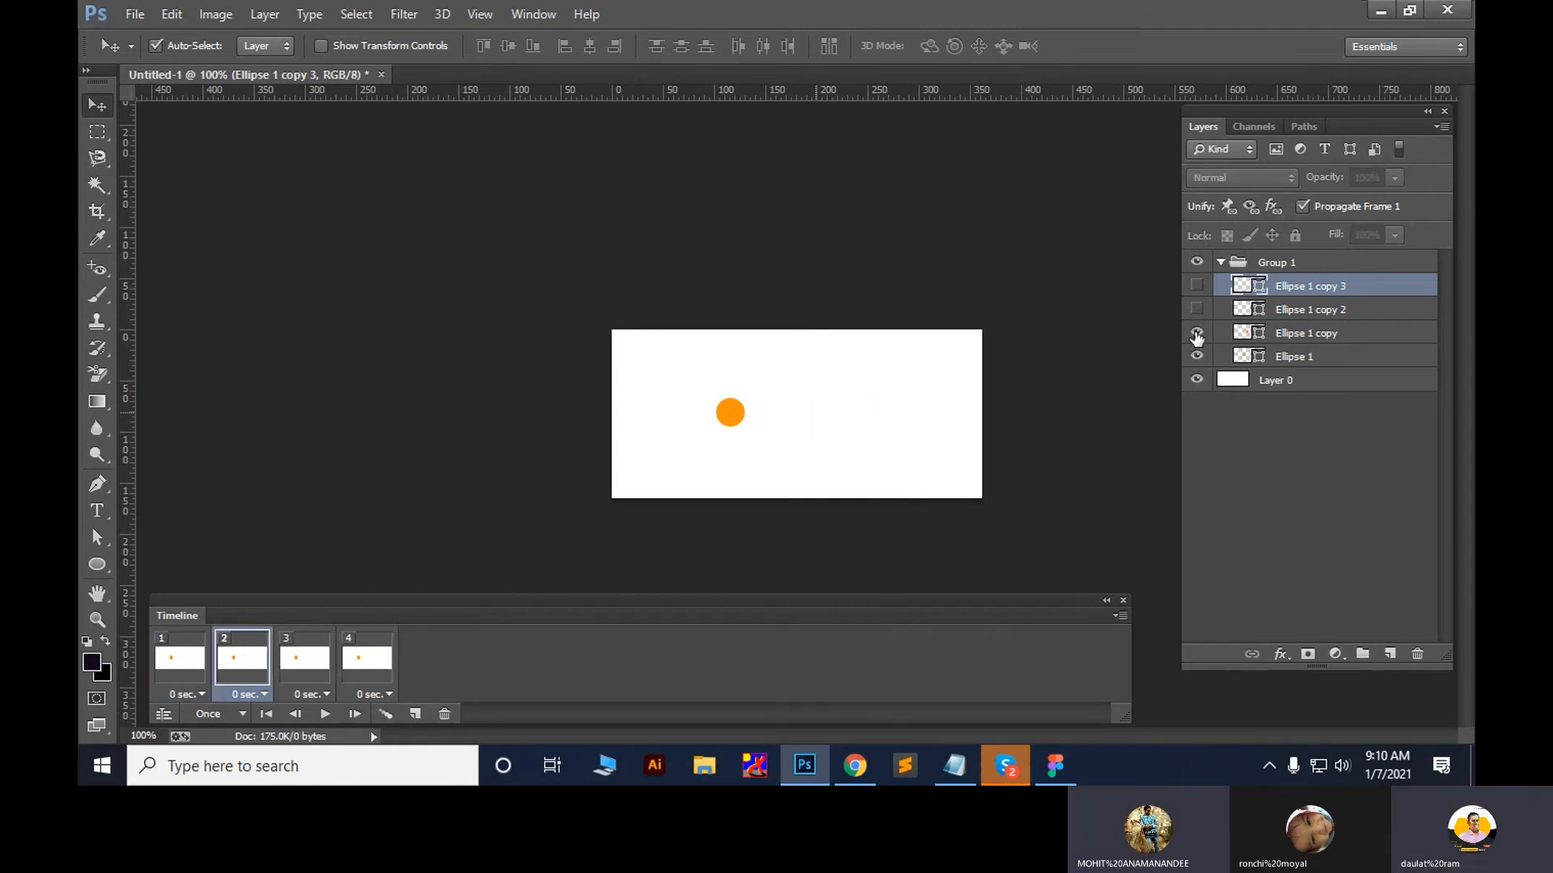
click(1196, 333)
click(305, 663)
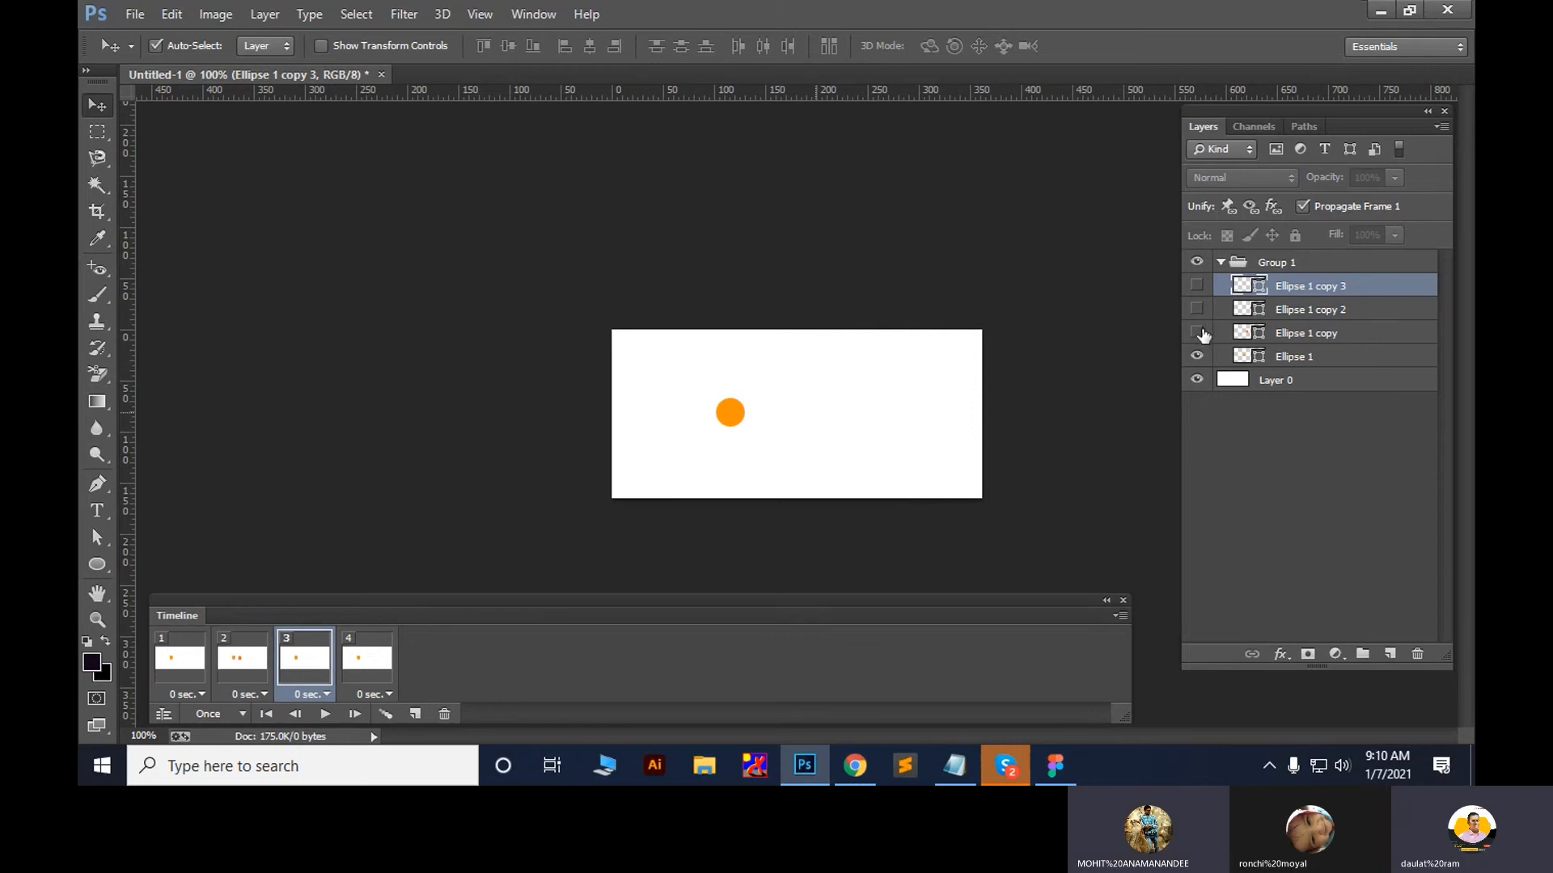
click(1197, 333)
click(1197, 309)
click(350, 661)
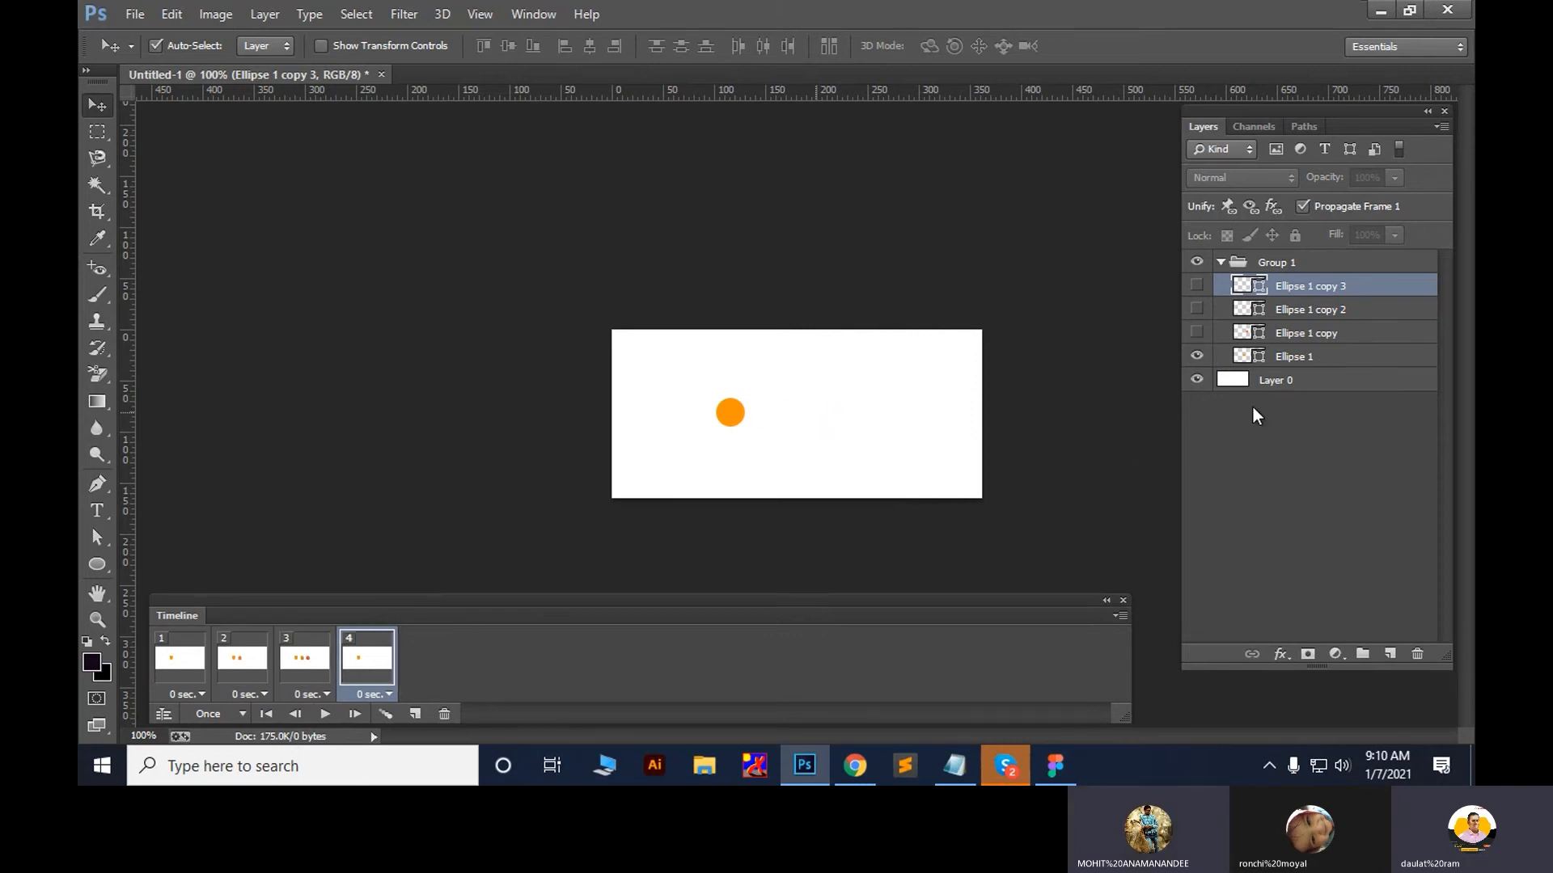
drag(1195, 293, 1195, 357)
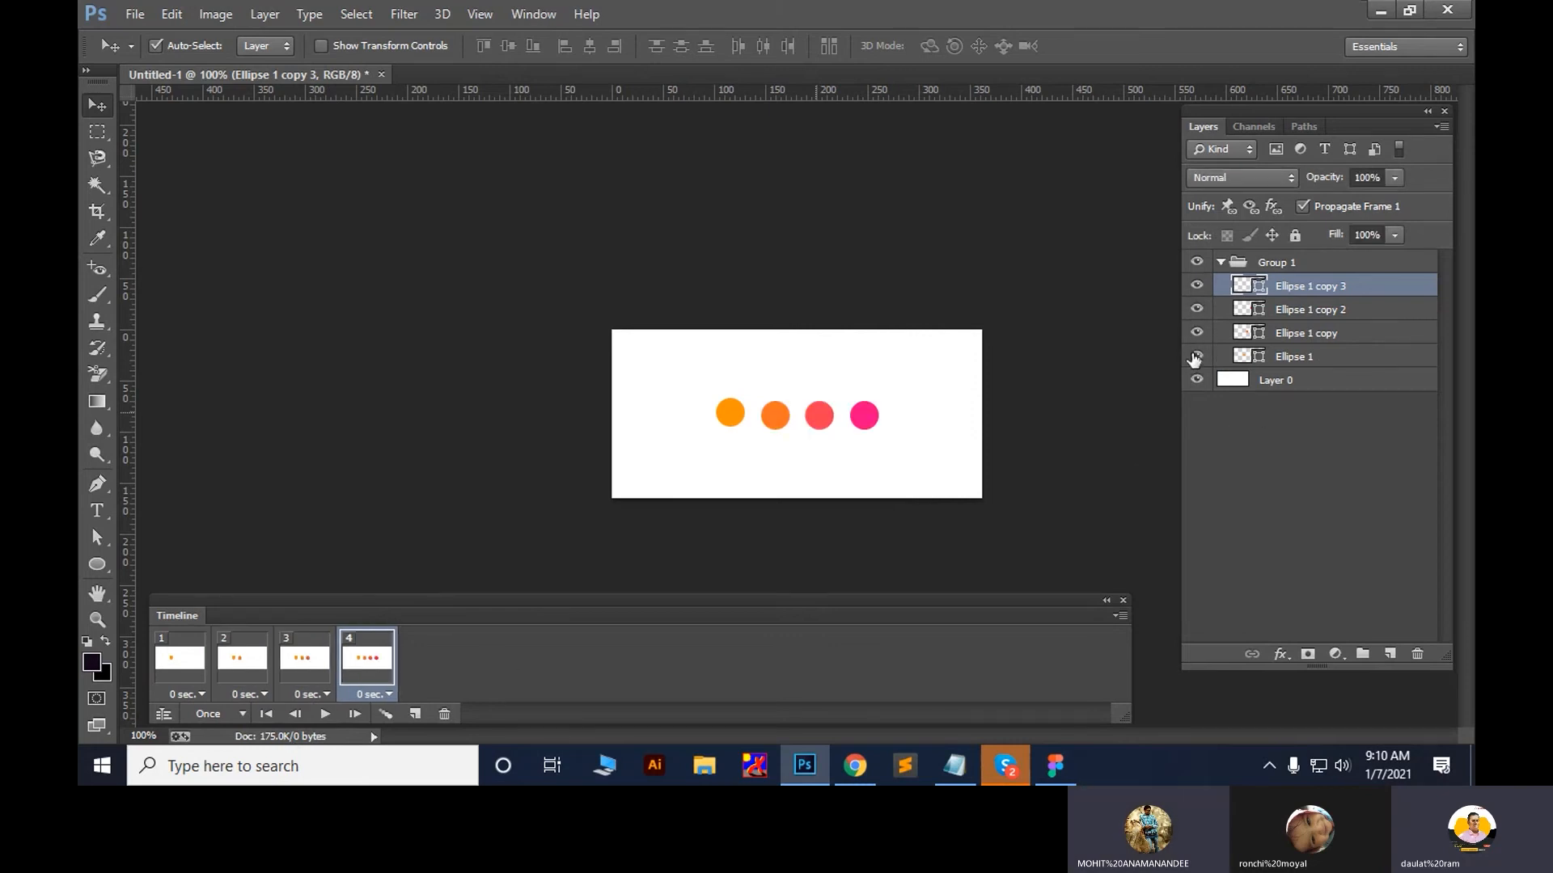
Select all four frames and set their delay to 0.5 seconds
shift+click(198, 661)
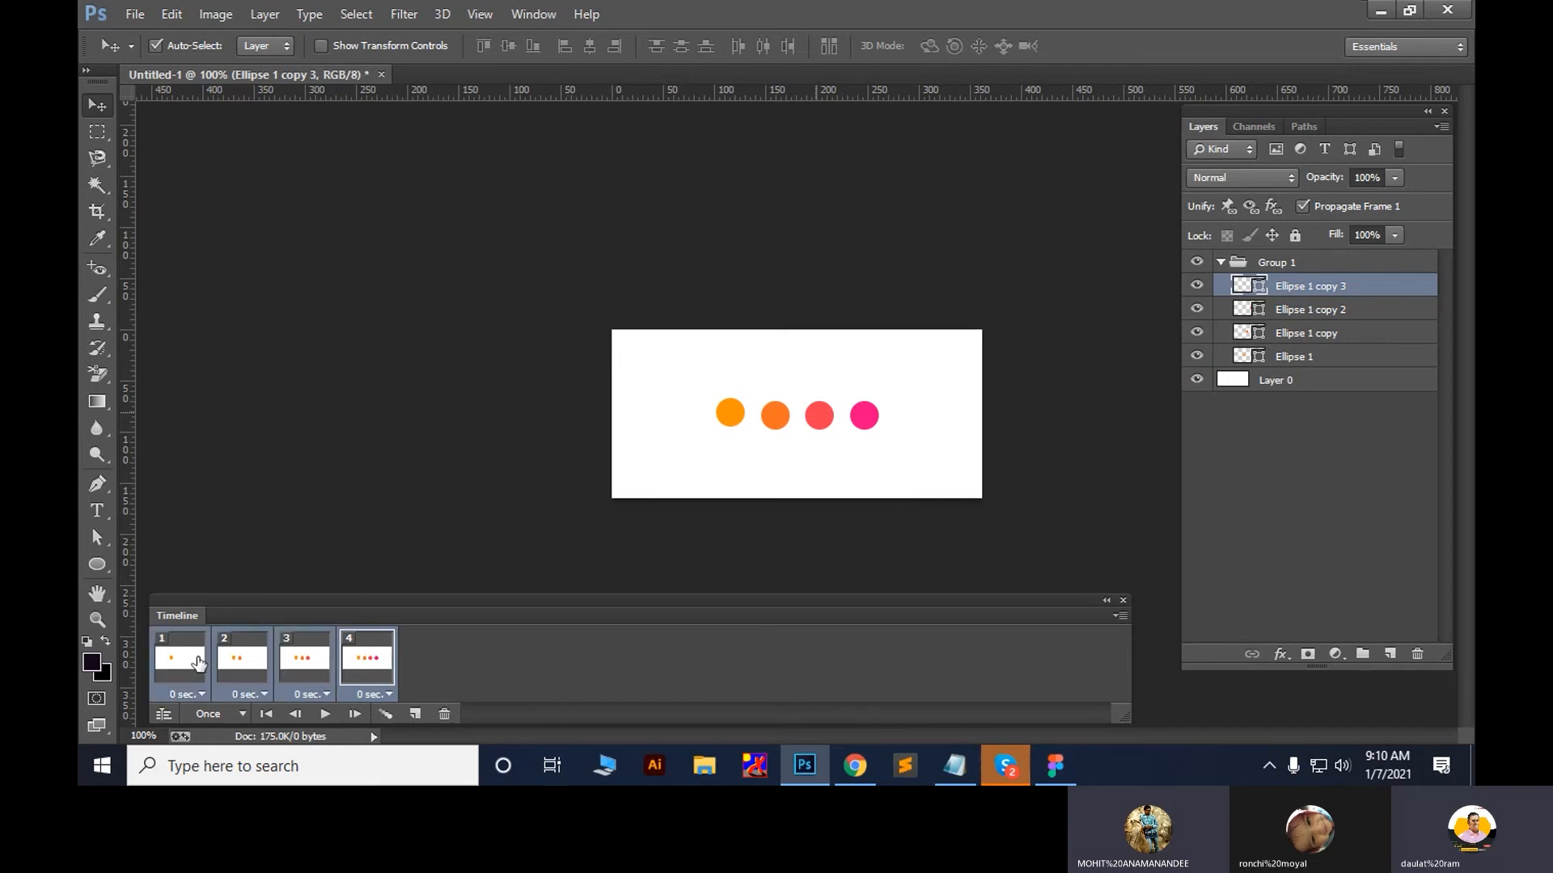
click(200, 699)
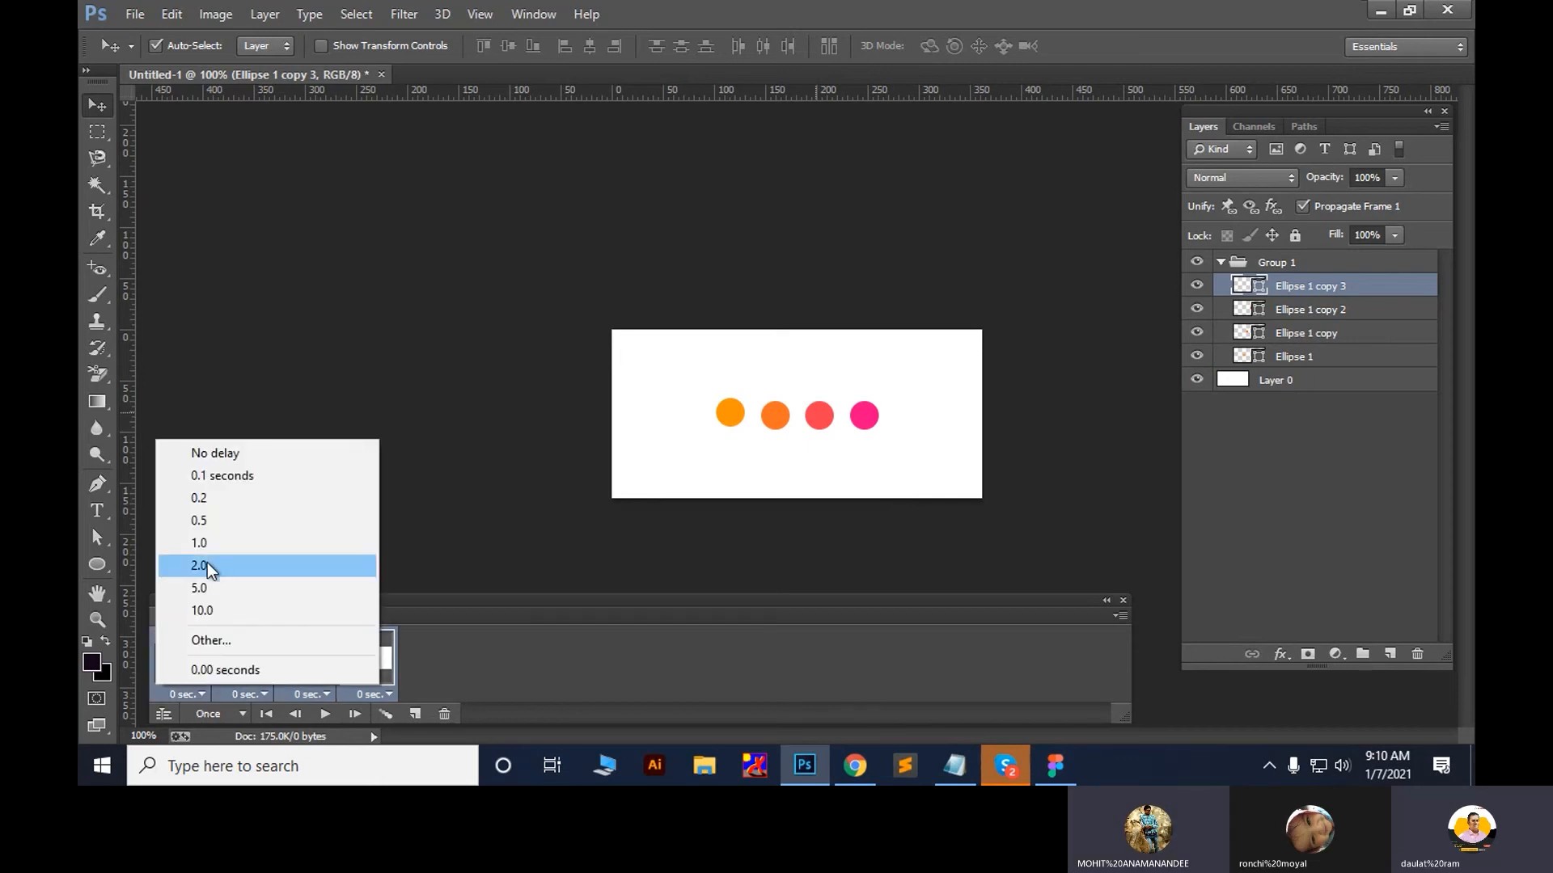
click(202, 565)
click(193, 696)
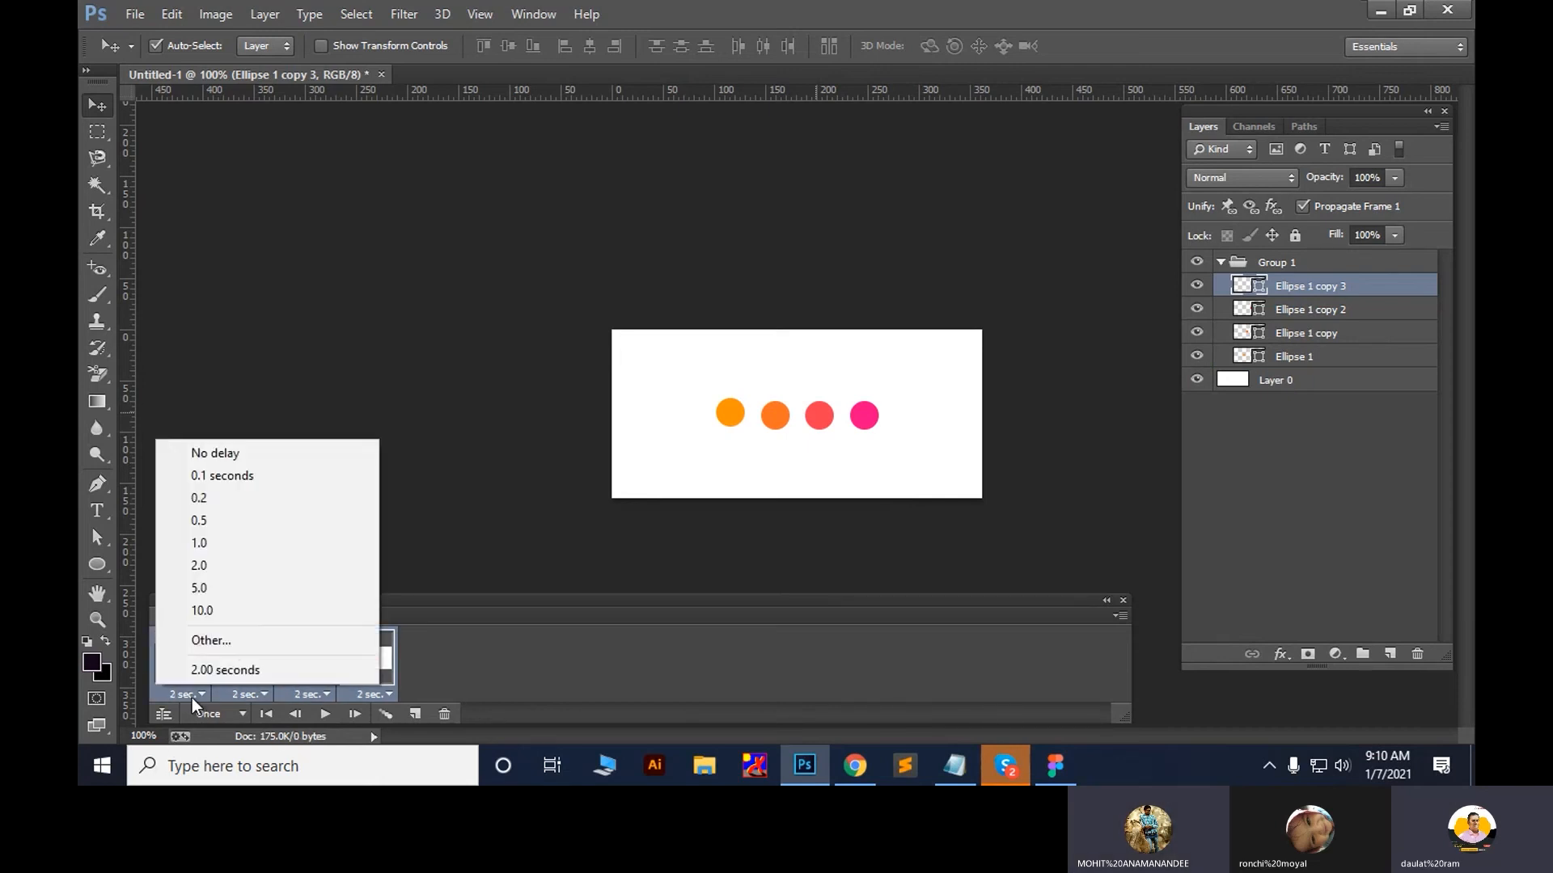
click(215, 523)
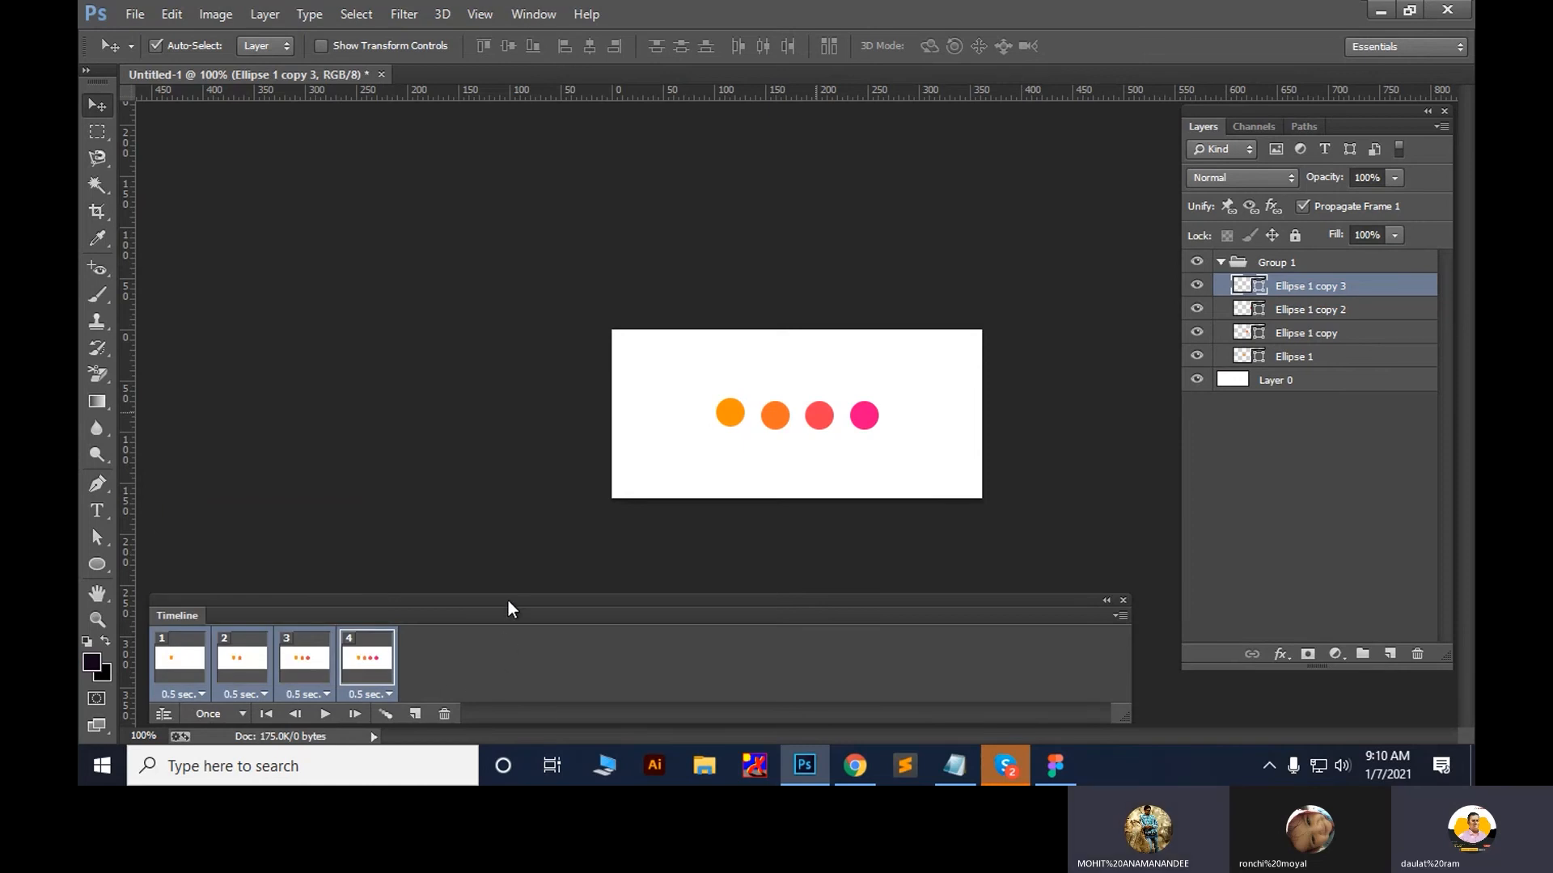
Set the animation's looping to Forever, and play it to preview the four frames before stopping it
drag(508, 602, 541, 519)
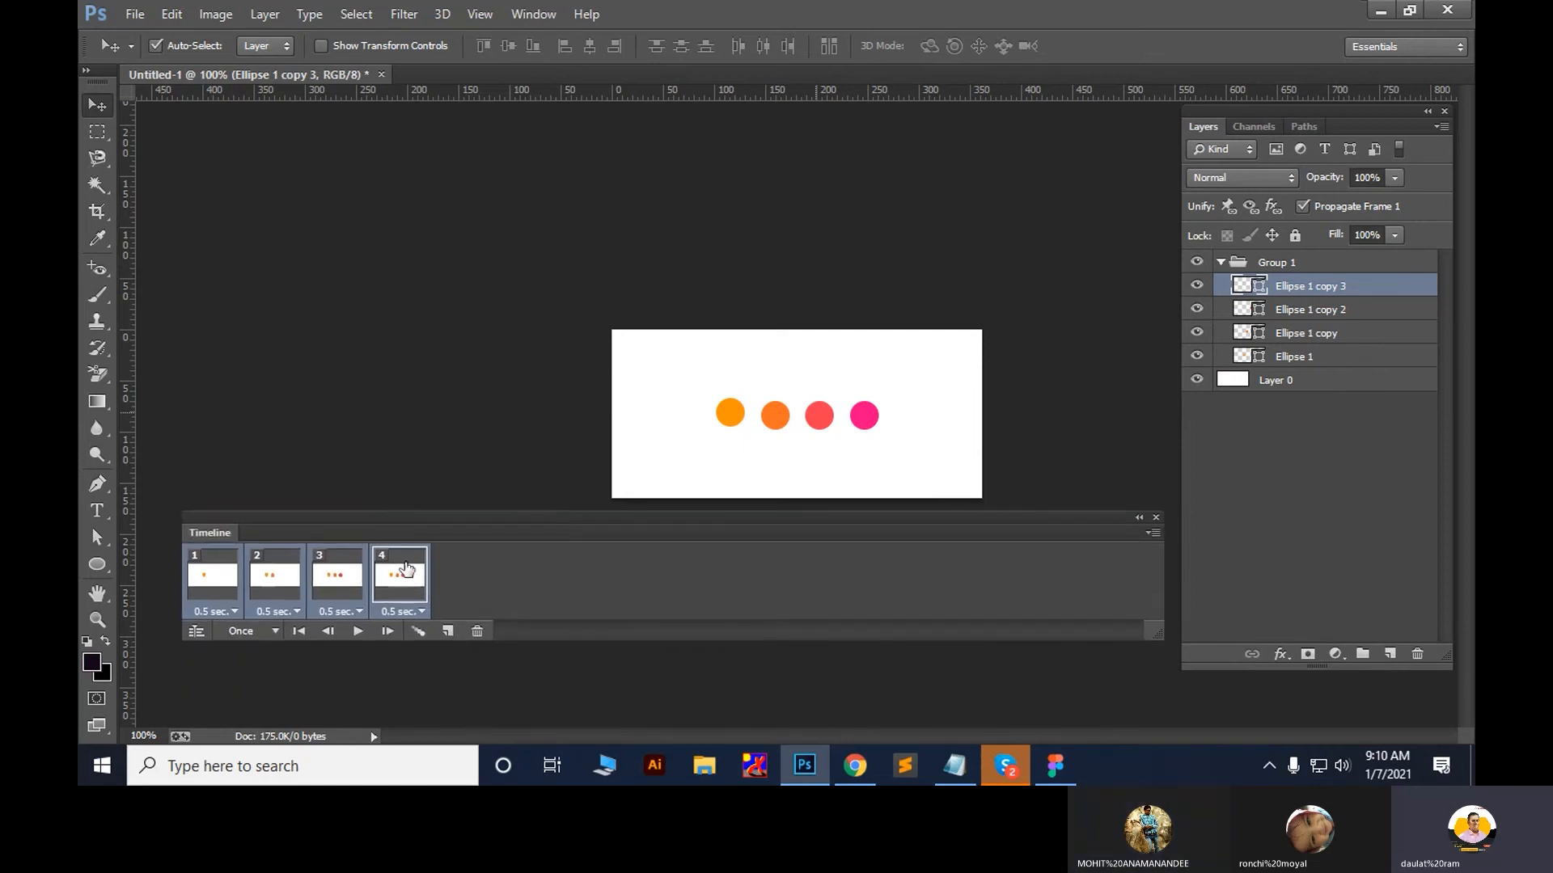
click(239, 630)
click(283, 684)
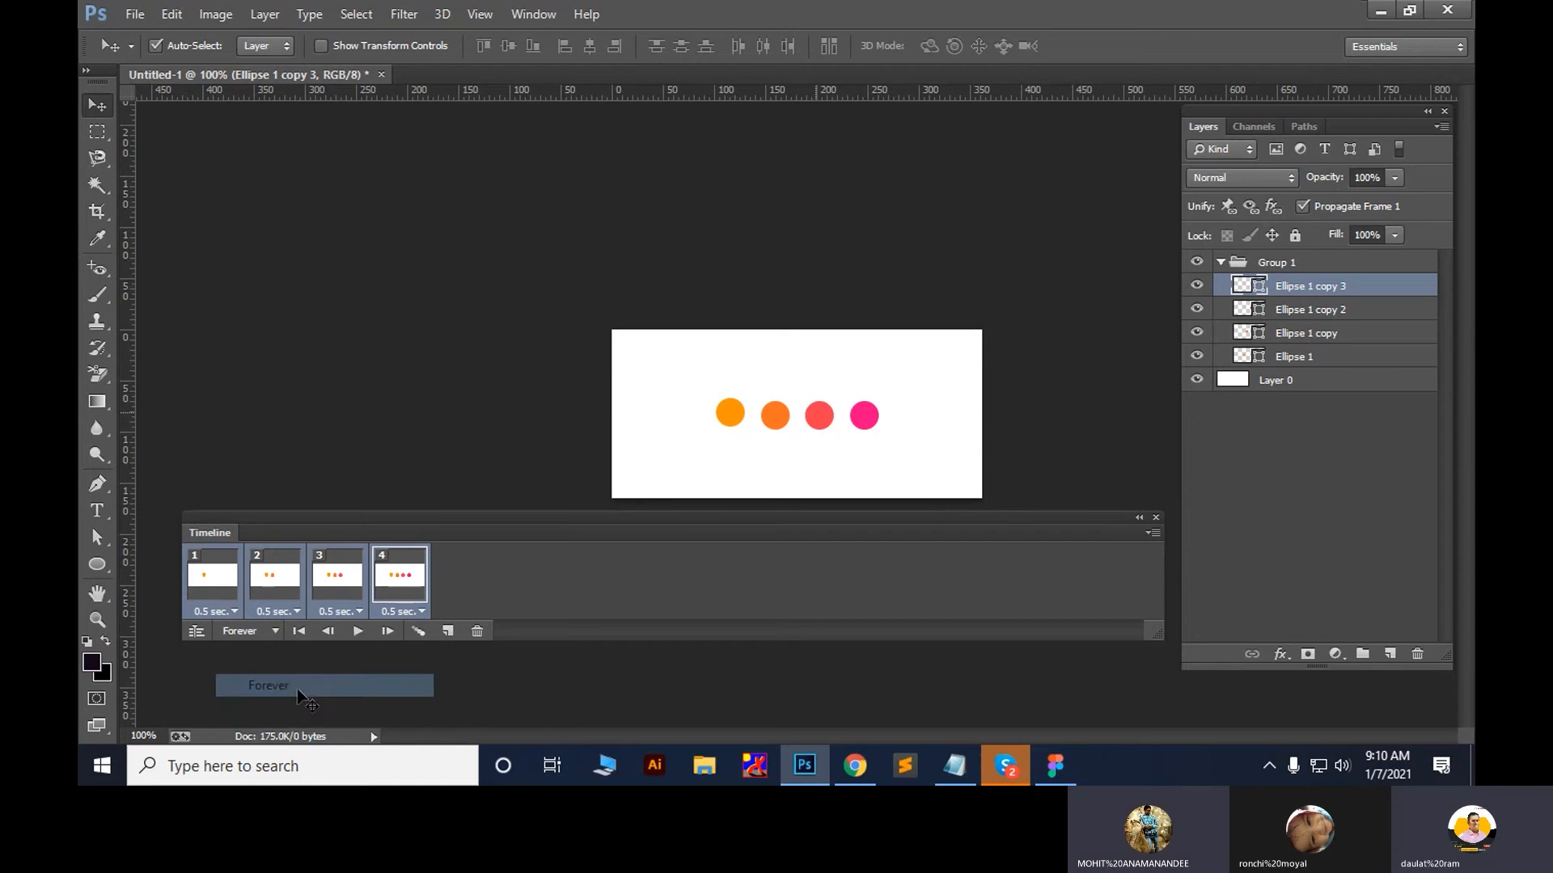
click(353, 630)
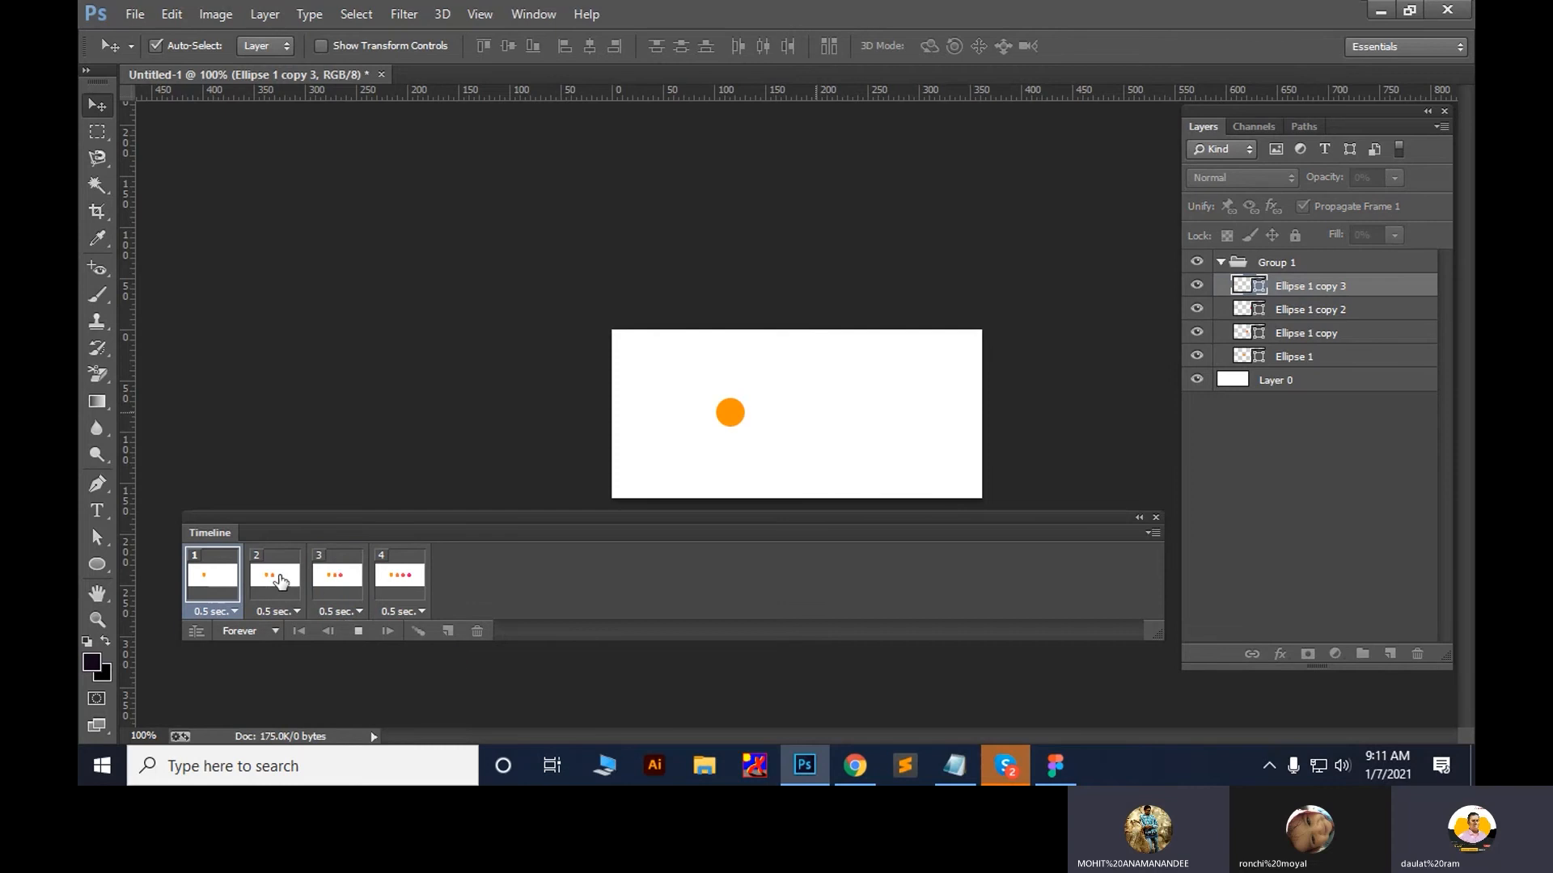
click(359, 631)
Set the delay of frame 1 to 0.2 seconds and play the animation again
click(212, 611)
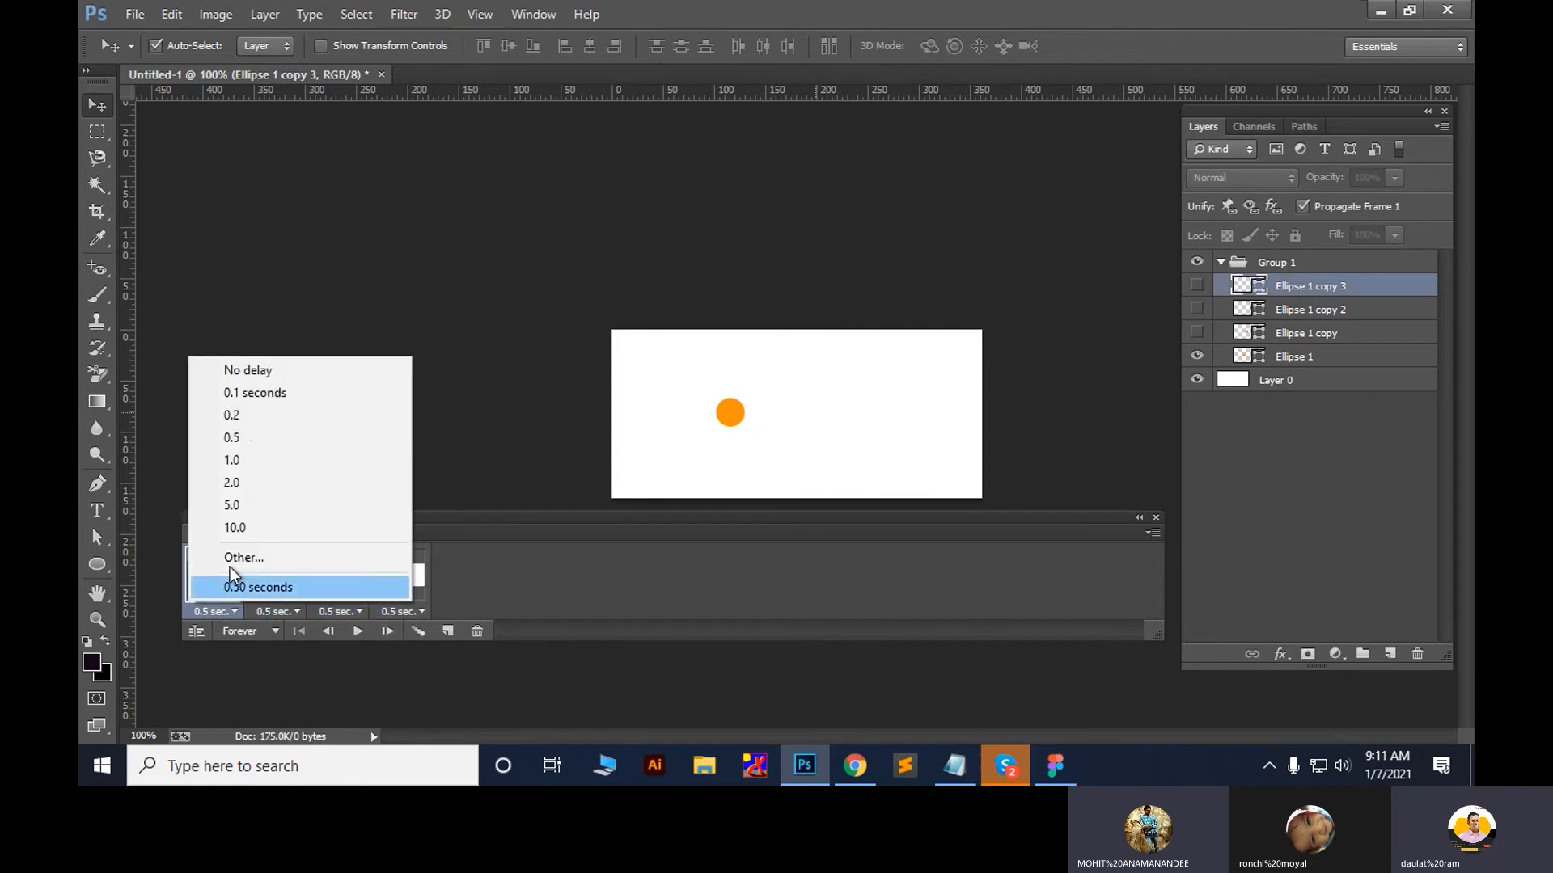
click(243, 416)
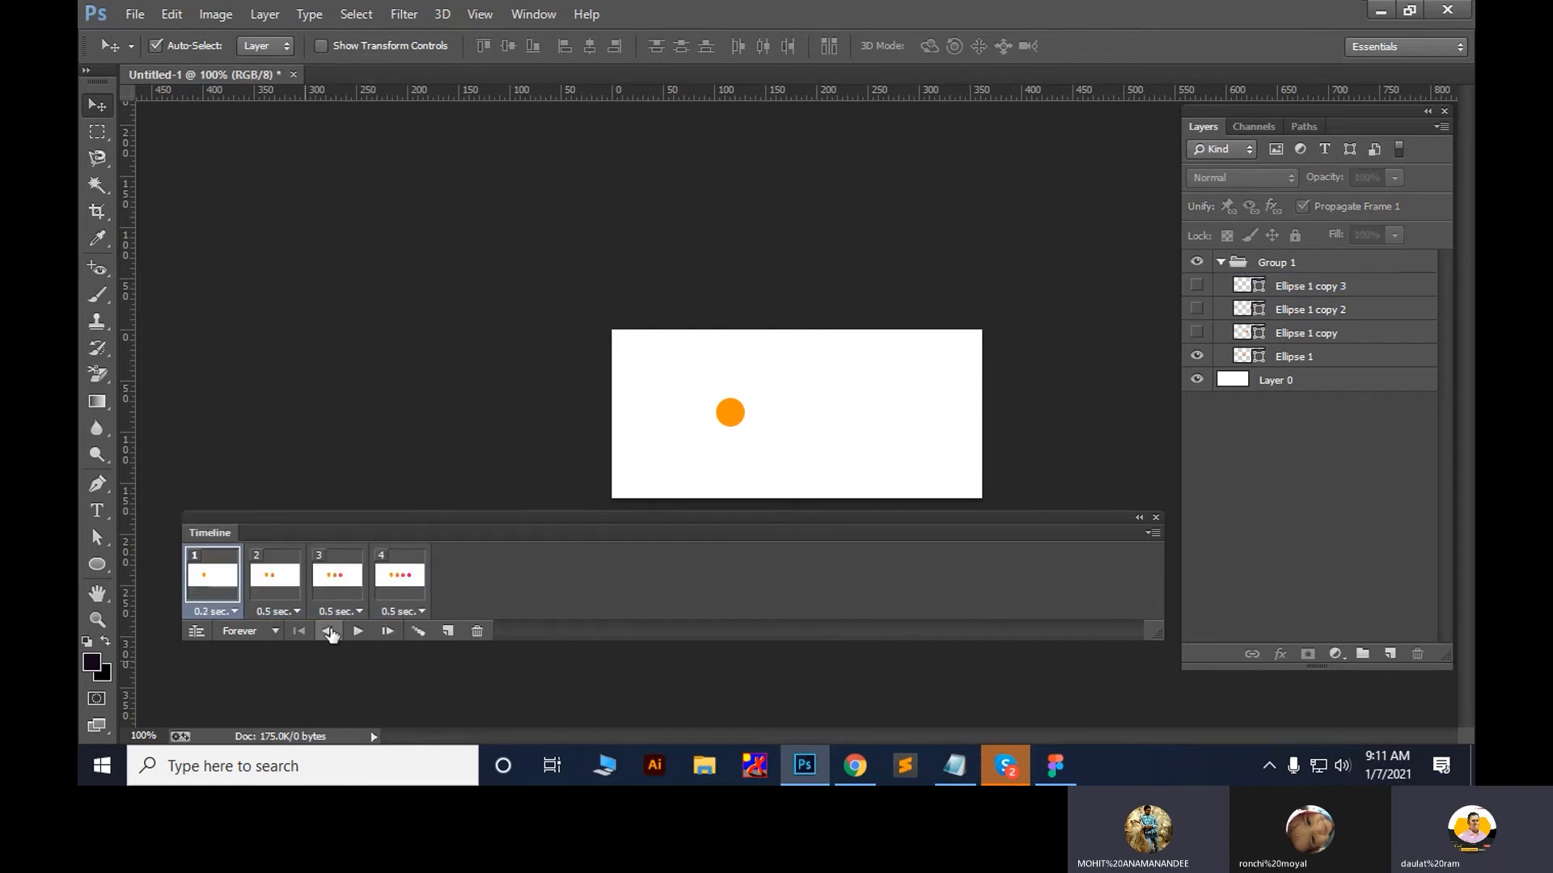
click(359, 631)
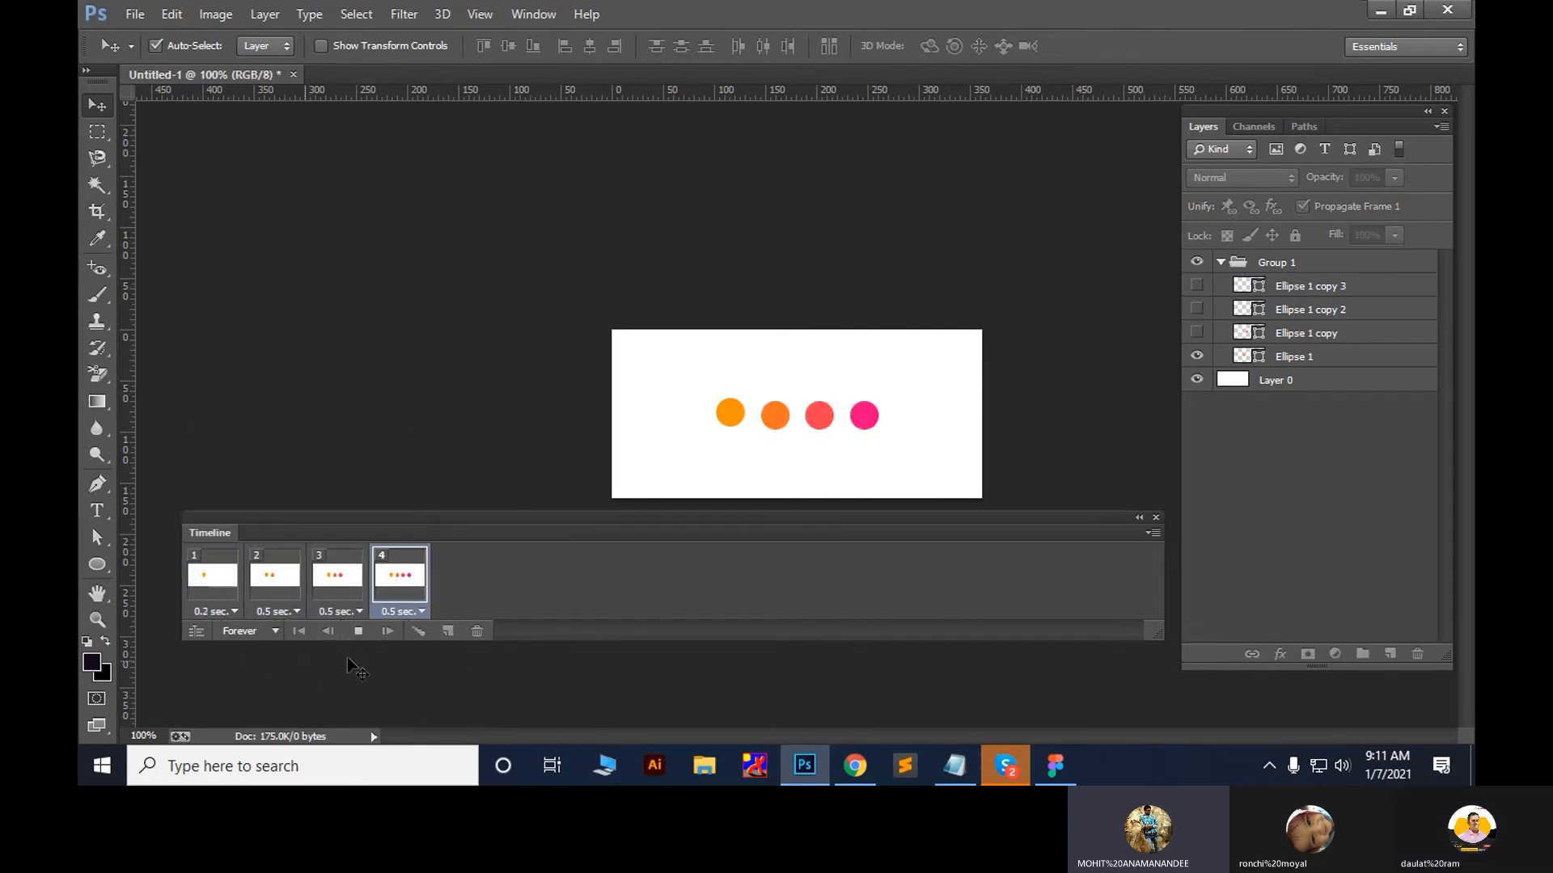
Set the delay of frames 2 and 3 to 0.2 seconds and play the animation
shift+click(374, 586)
shift+click(261, 595)
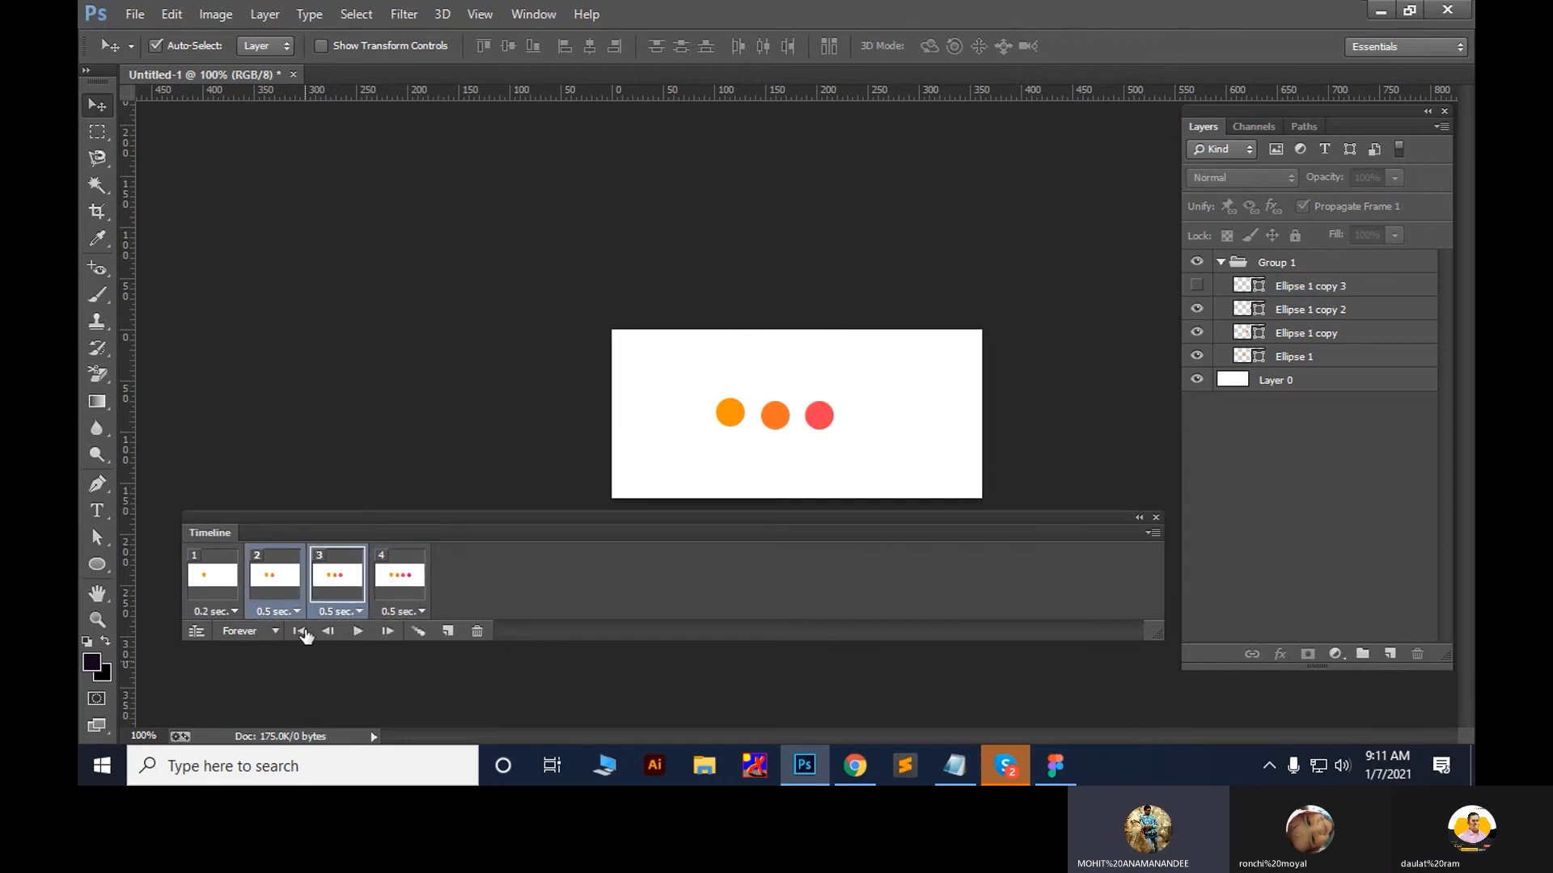
click(296, 612)
click(313, 438)
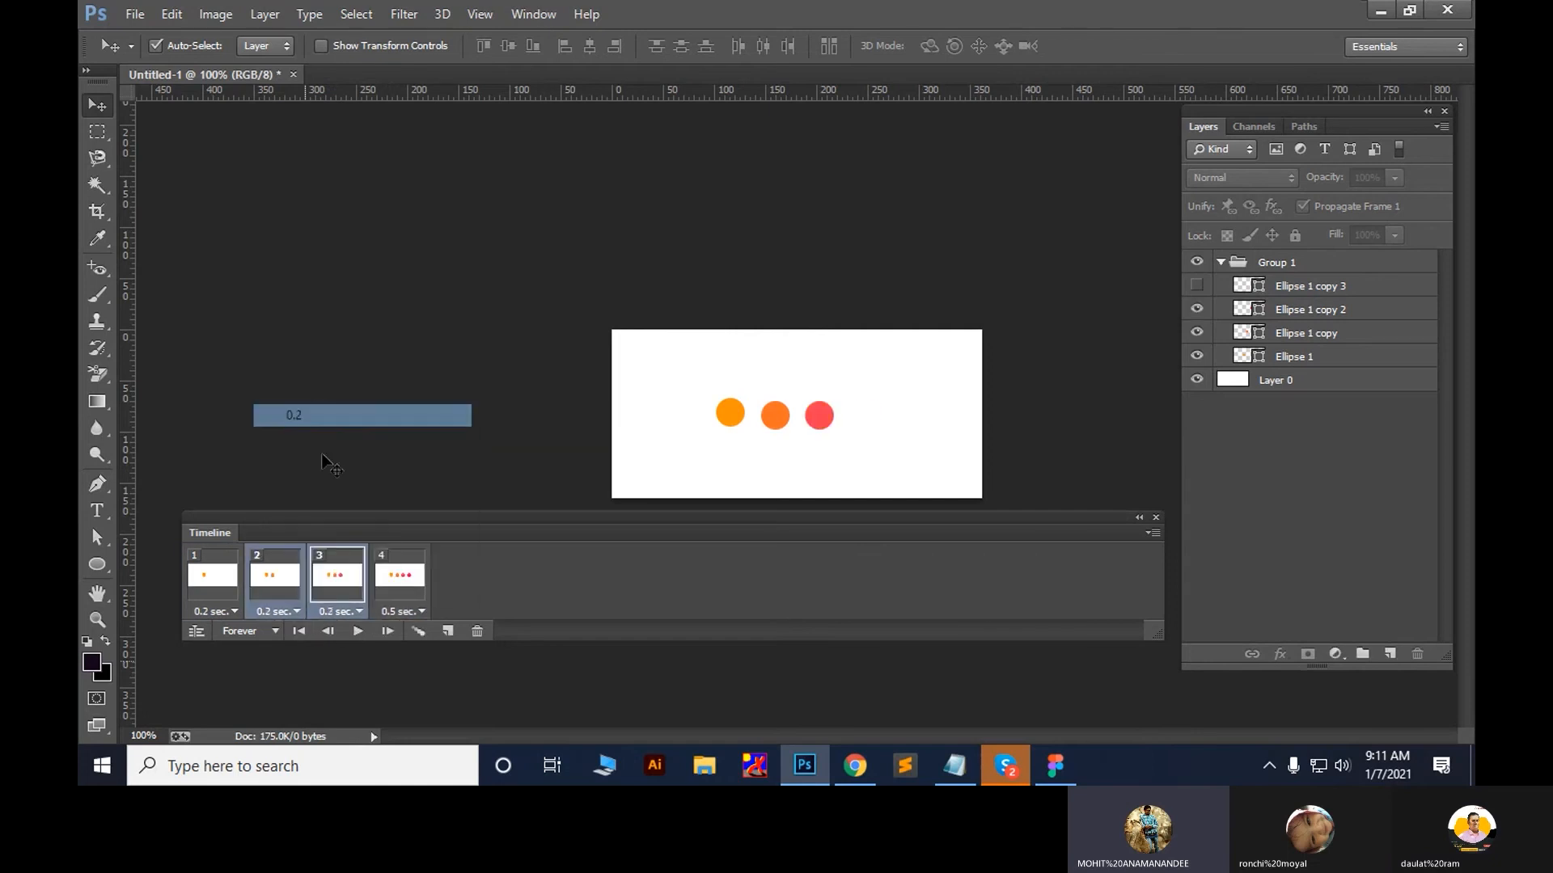
click(359, 631)
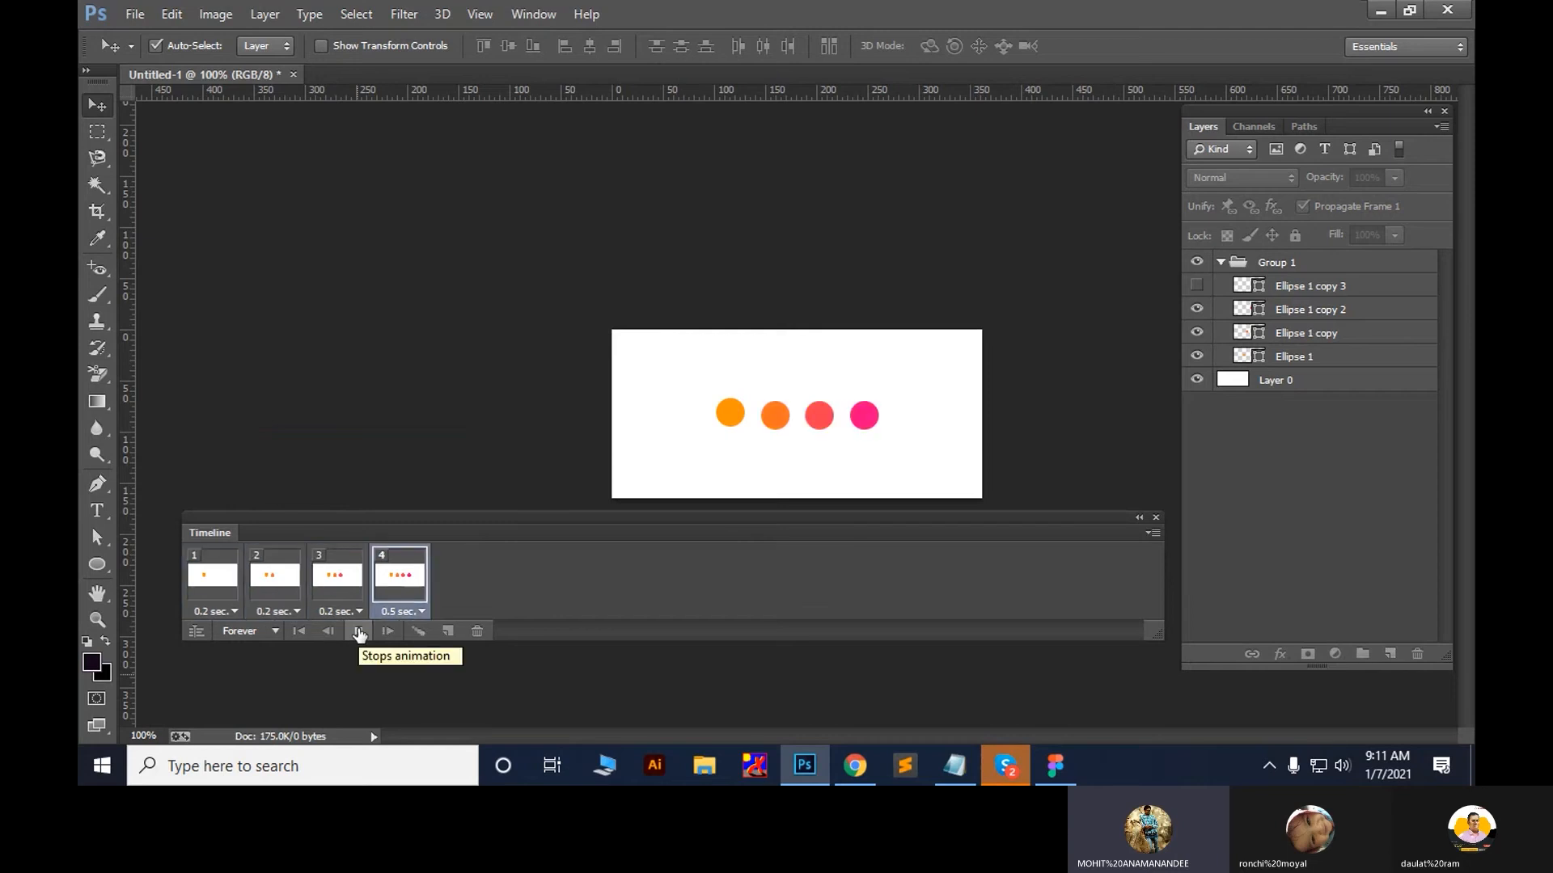
Export the animation for the web in GIF format to the Desktop with the file name gif
click(134, 14)
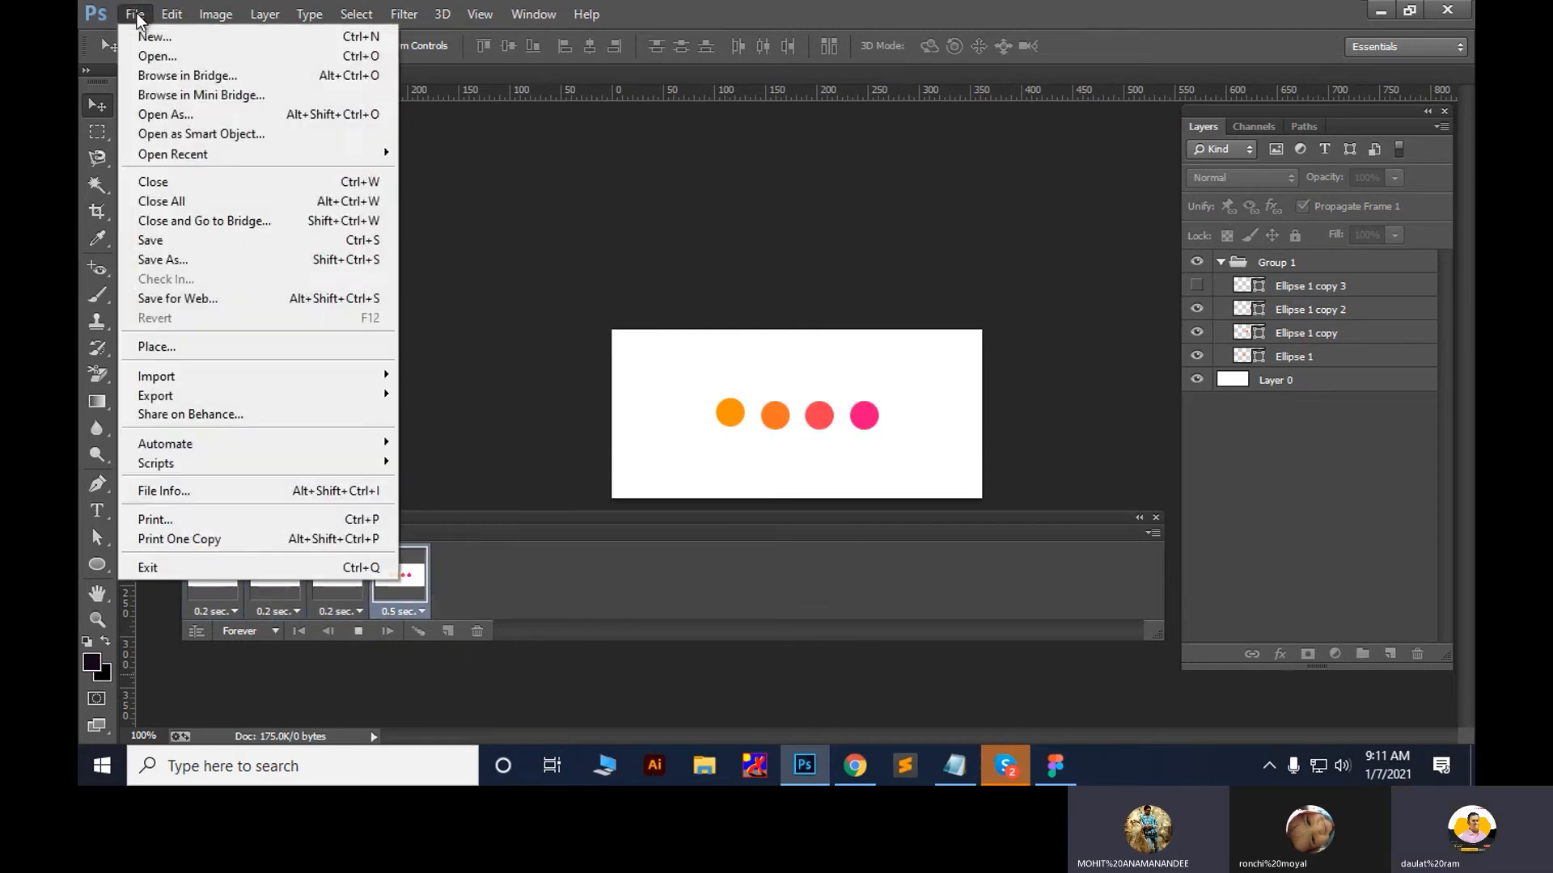
click(202, 304)
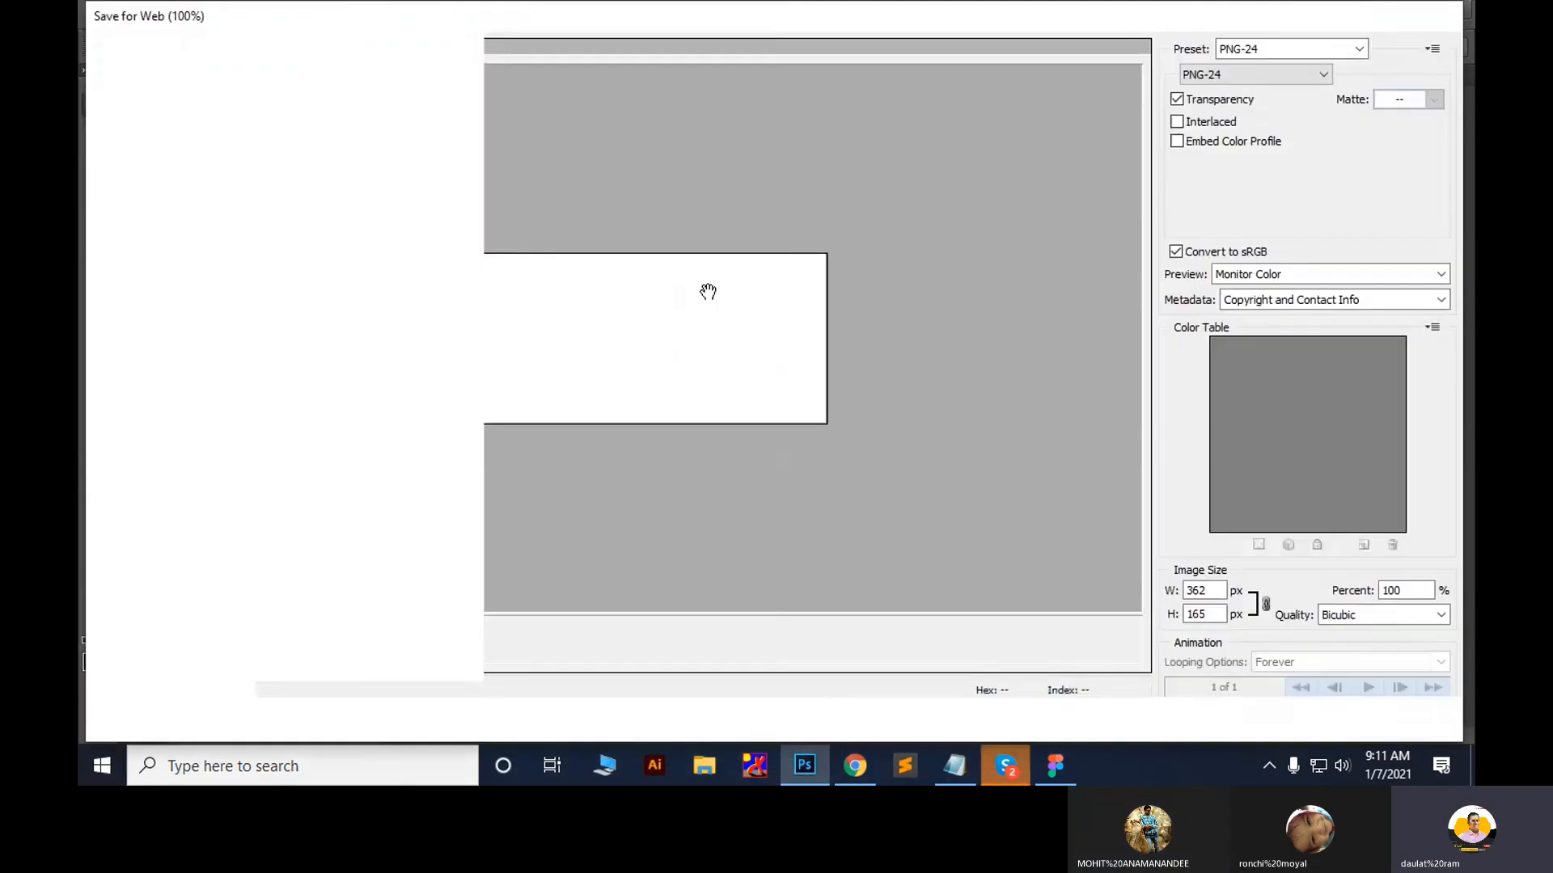
click(1293, 71)
click(1243, 100)
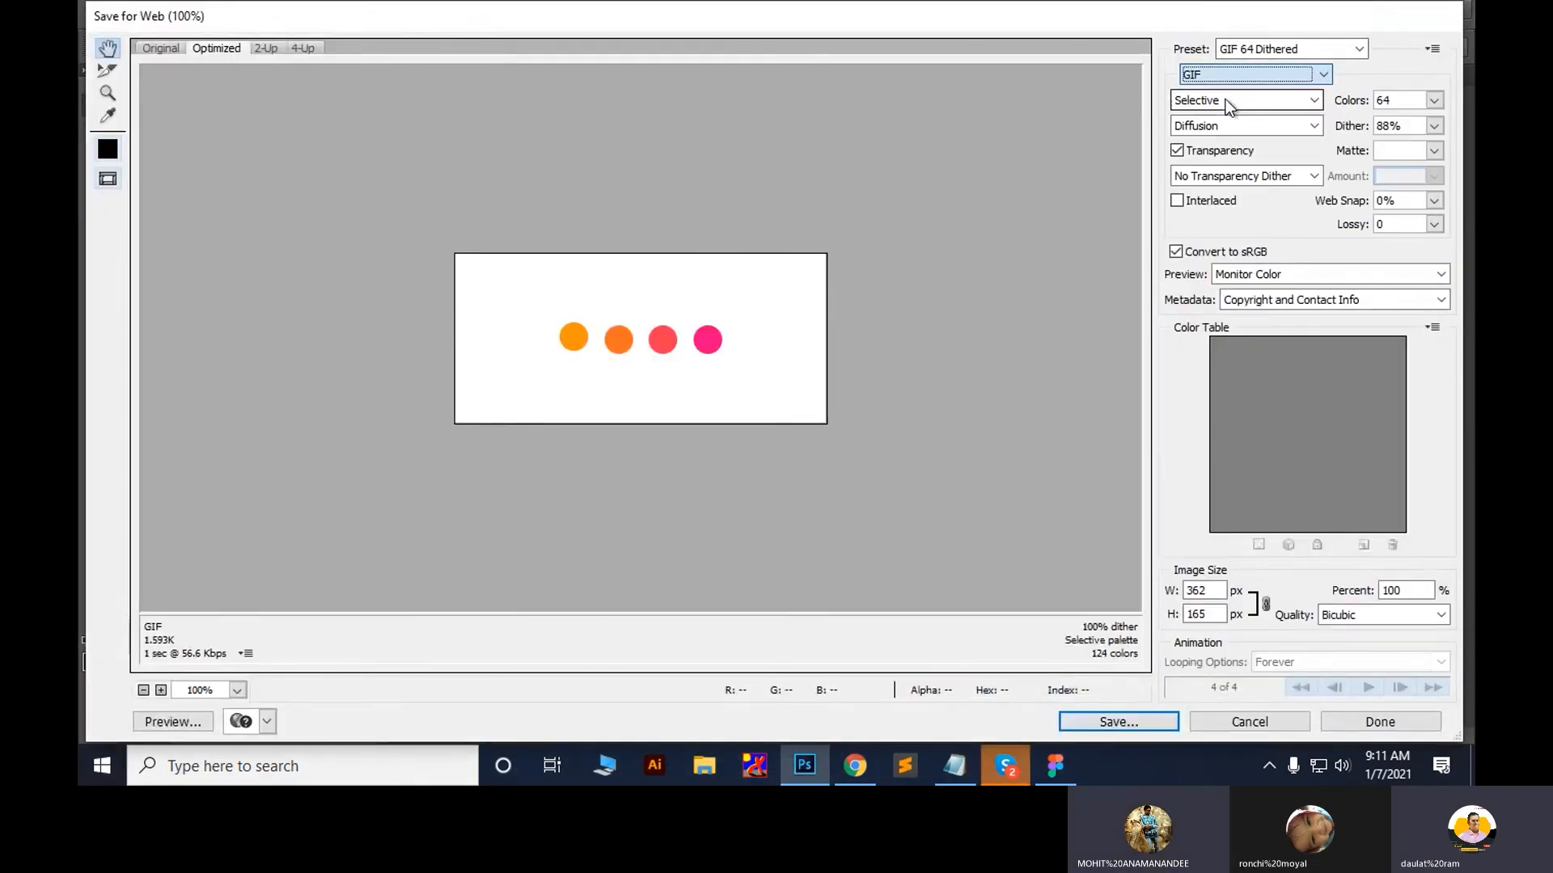
click(1110, 723)
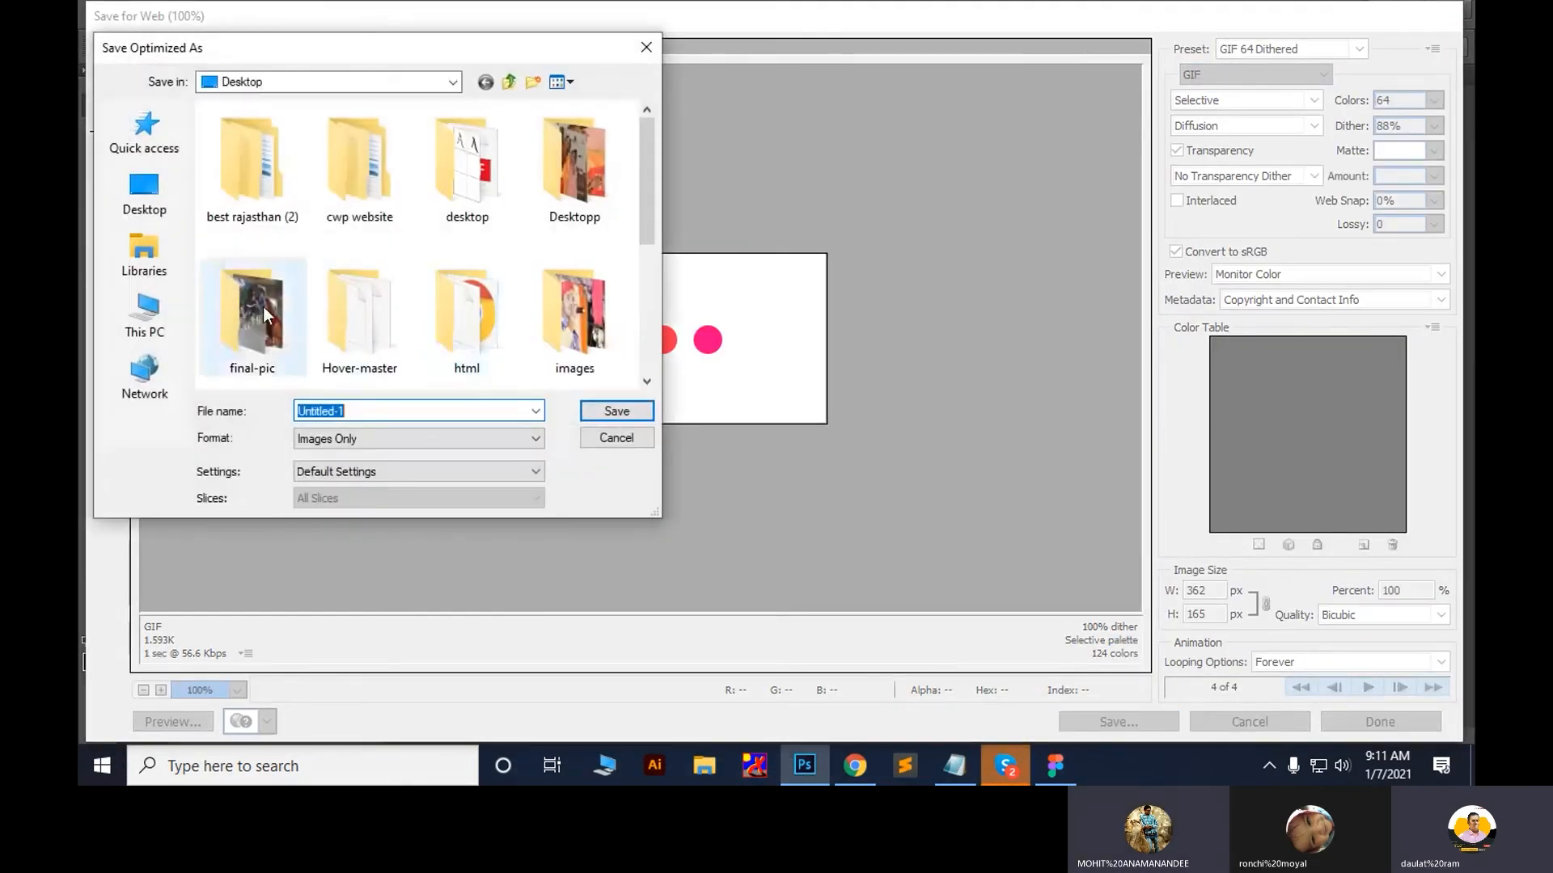
click(146, 190)
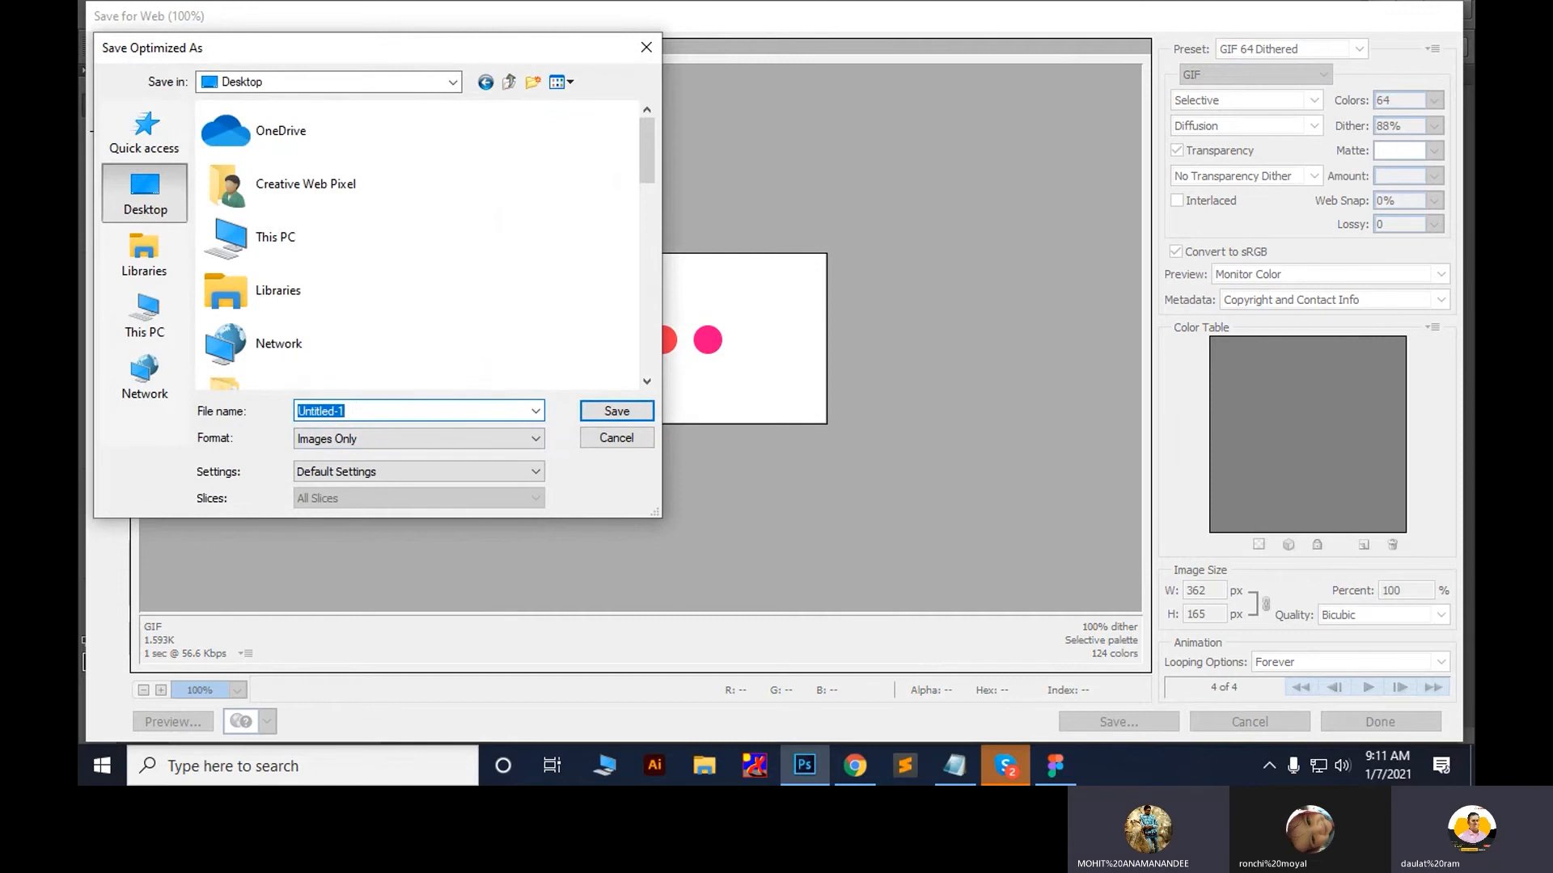
key(Return)
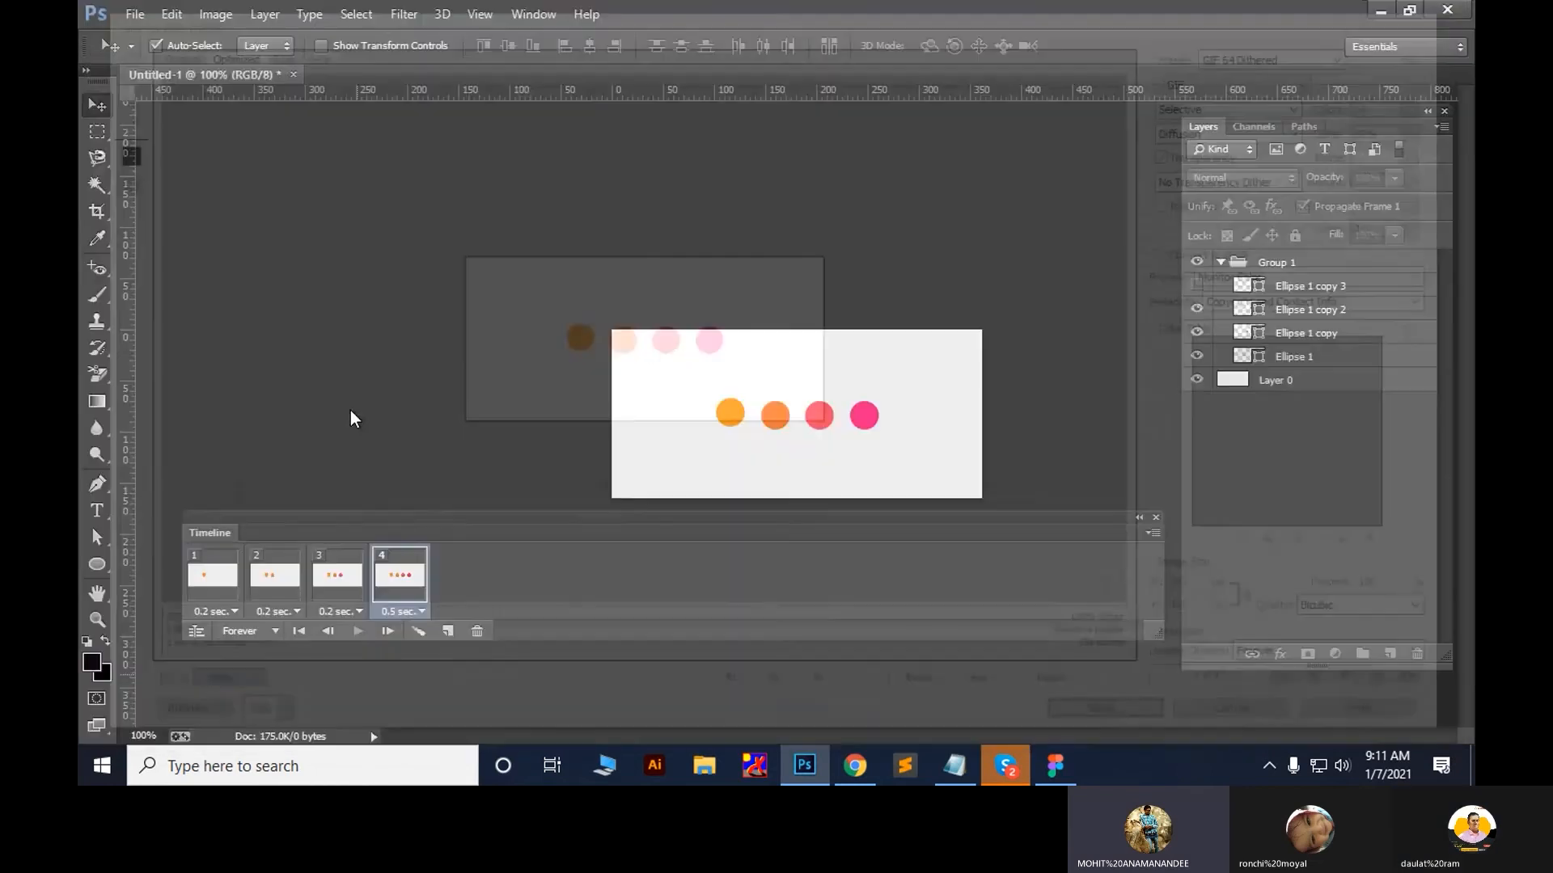
Go to the desktop, refresh it, and open the exported gif file in a Chrome tab
key(super+d)
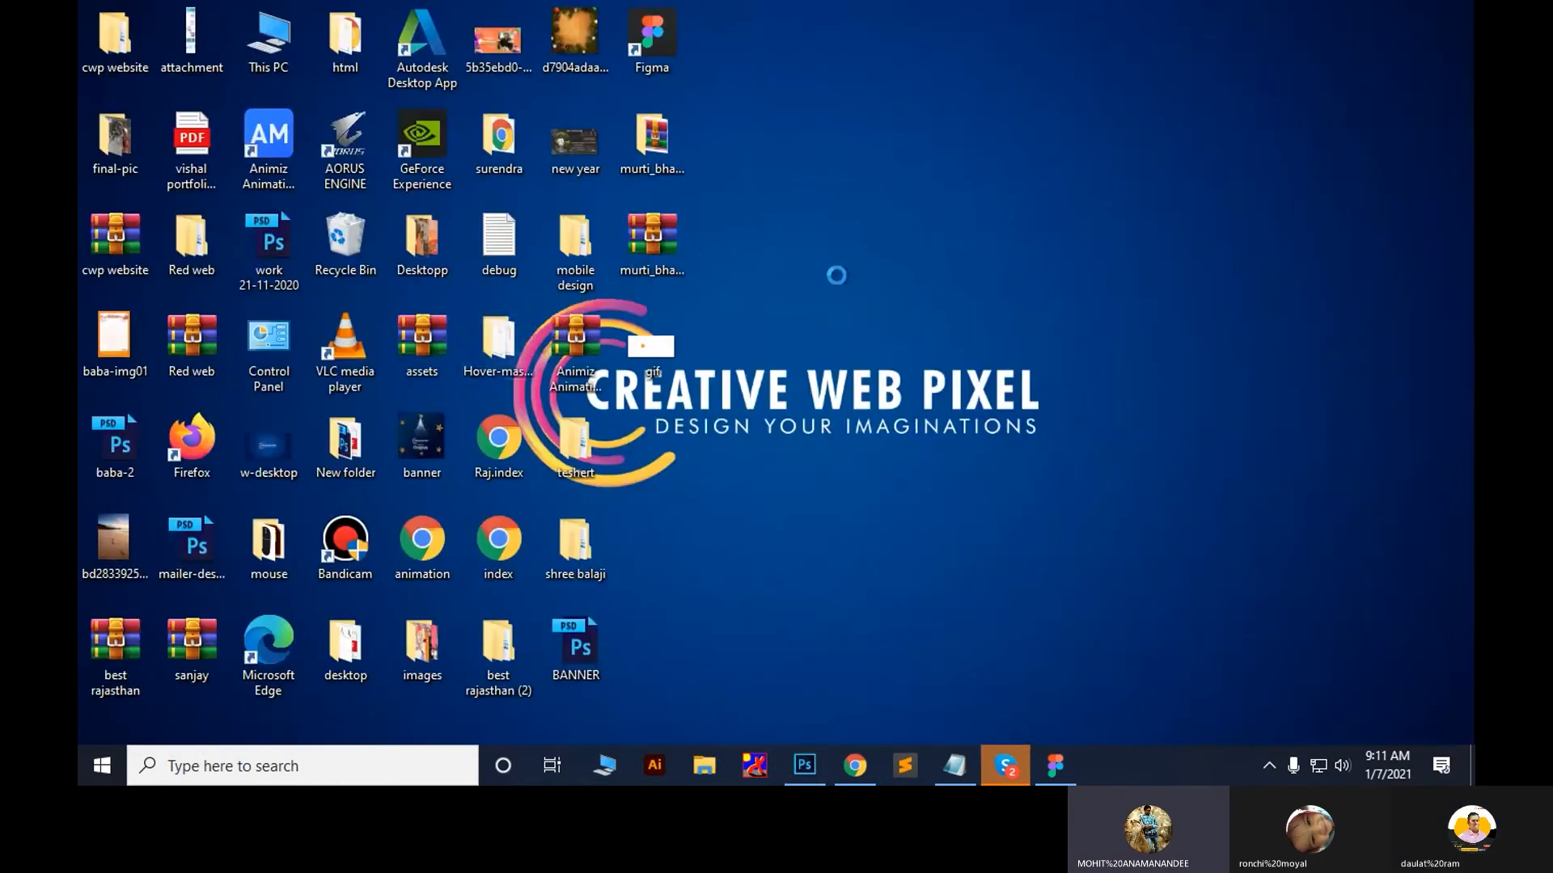
right_click(805, 192)
click(841, 251)
drag(651, 348, 1305, 10)
Check the unread WhatsApp chat and return to the gif.gif tab to watch the exported animation
click(485, 16)
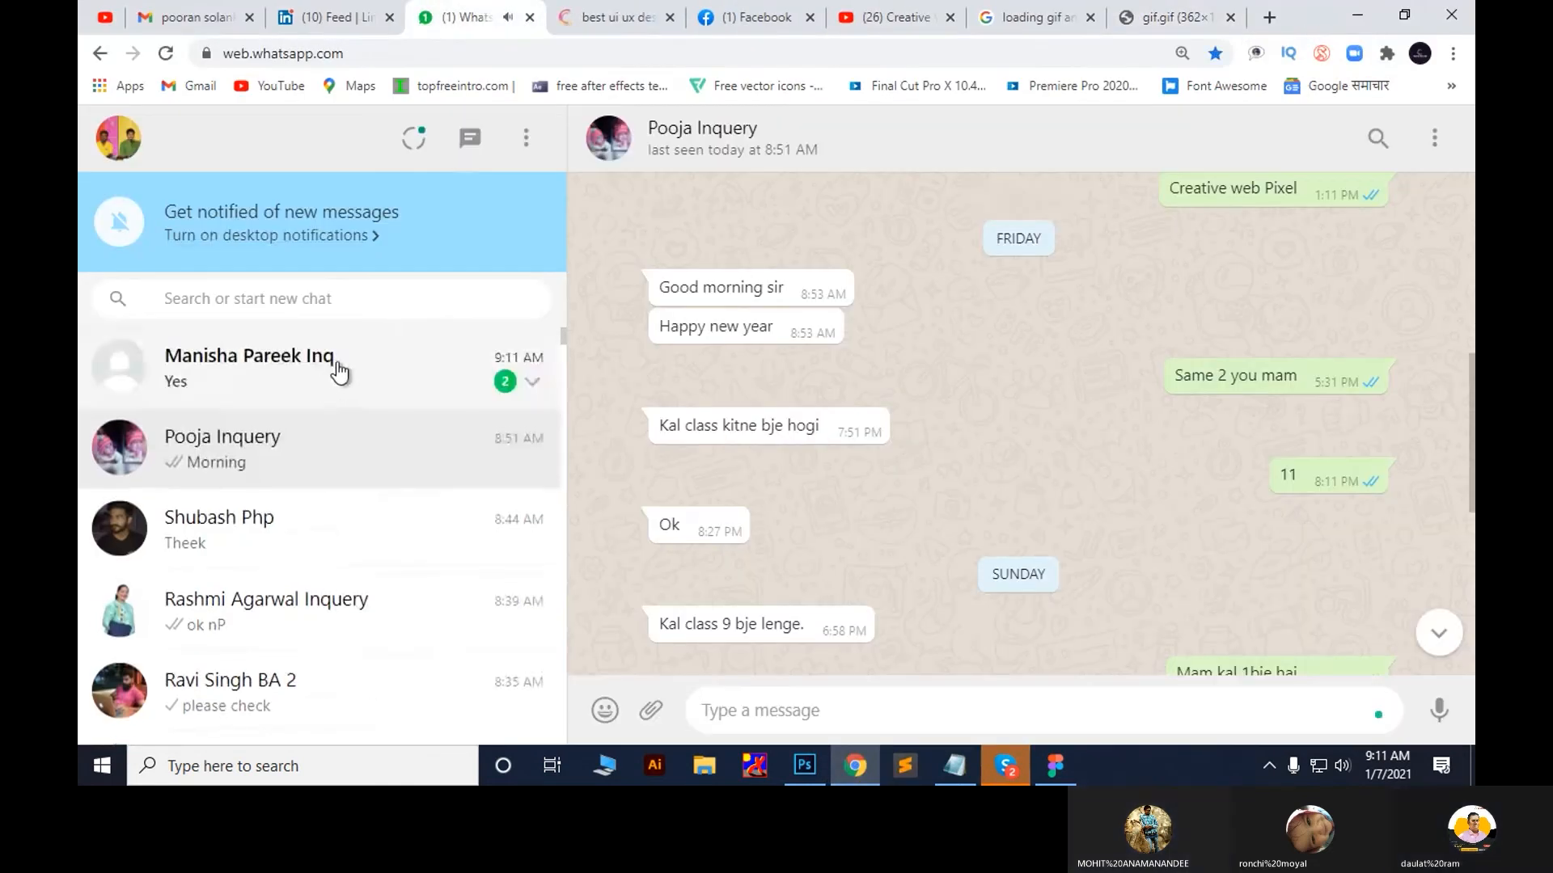
click(339, 373)
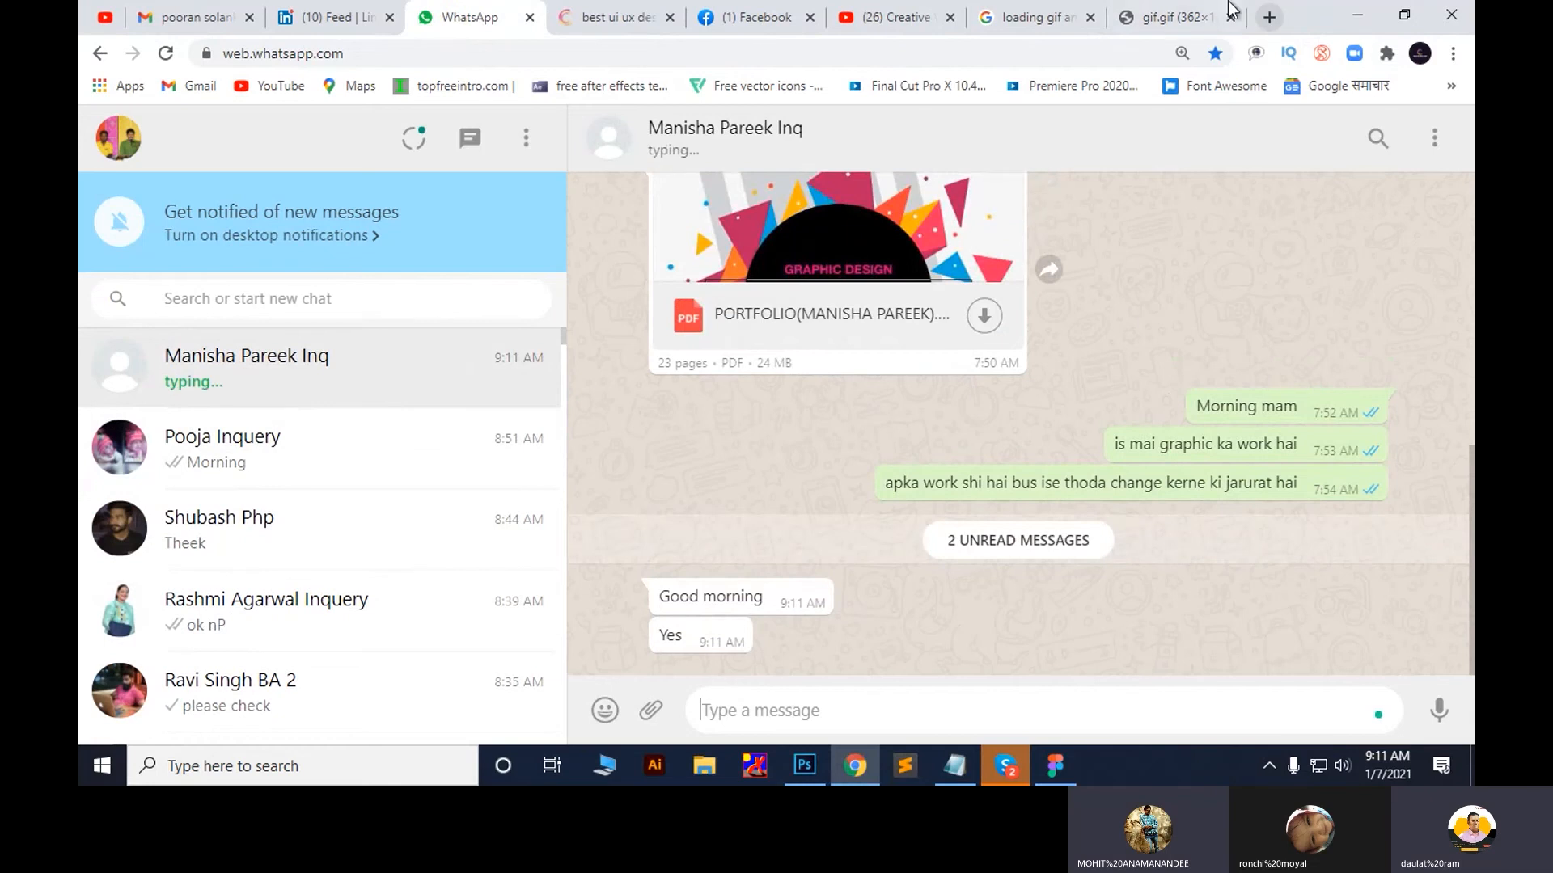
click(1174, 17)
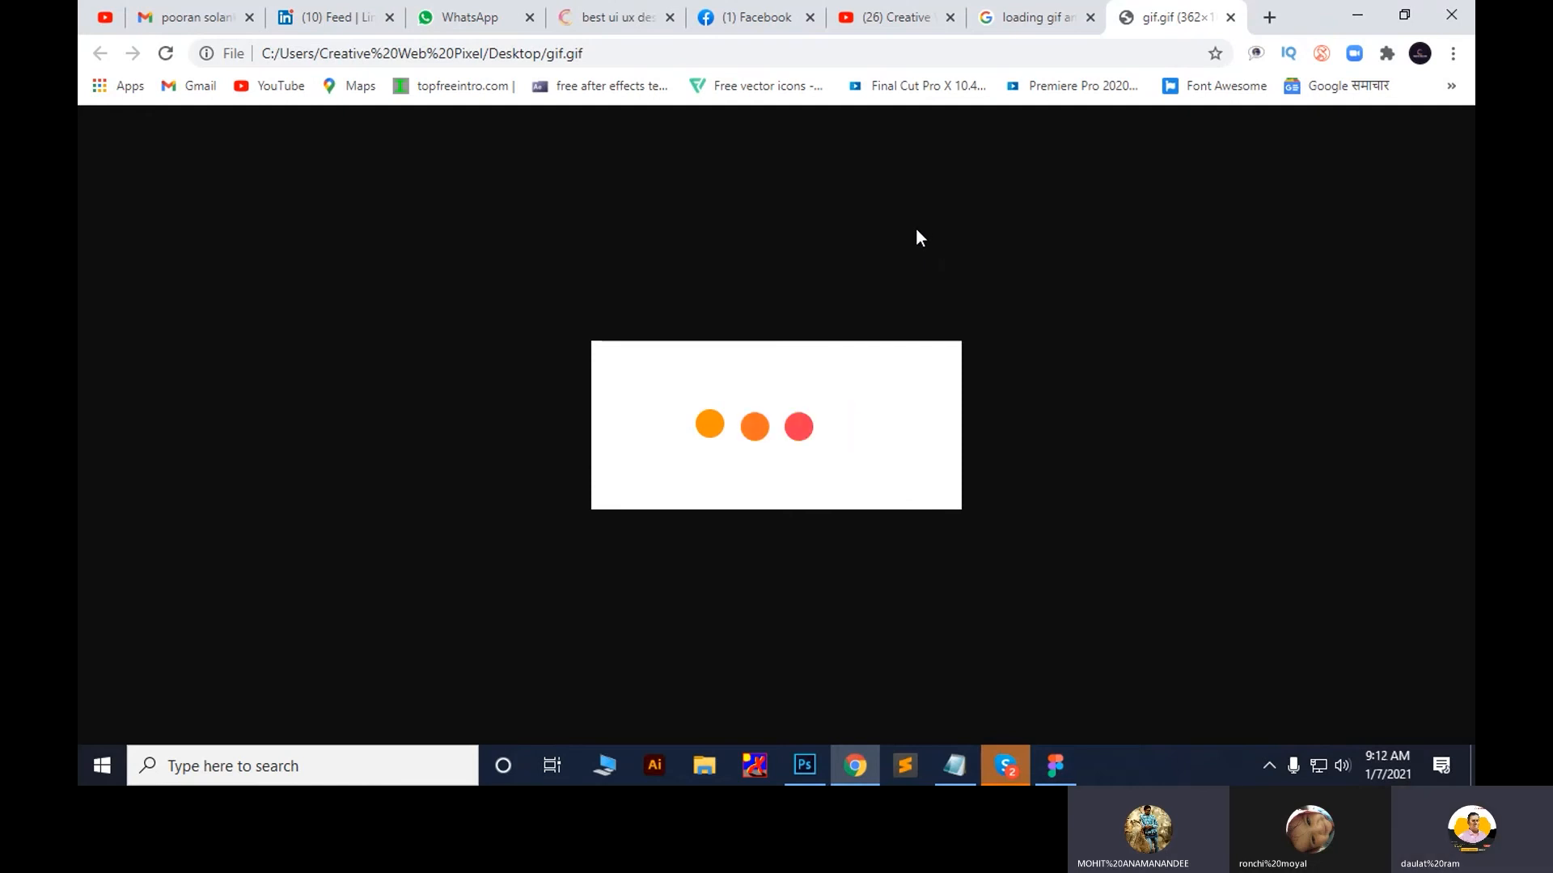
Switch to Photoshop, bring up the Save for Web dialog to demonstrate it, and close it without saving
click(800, 767)
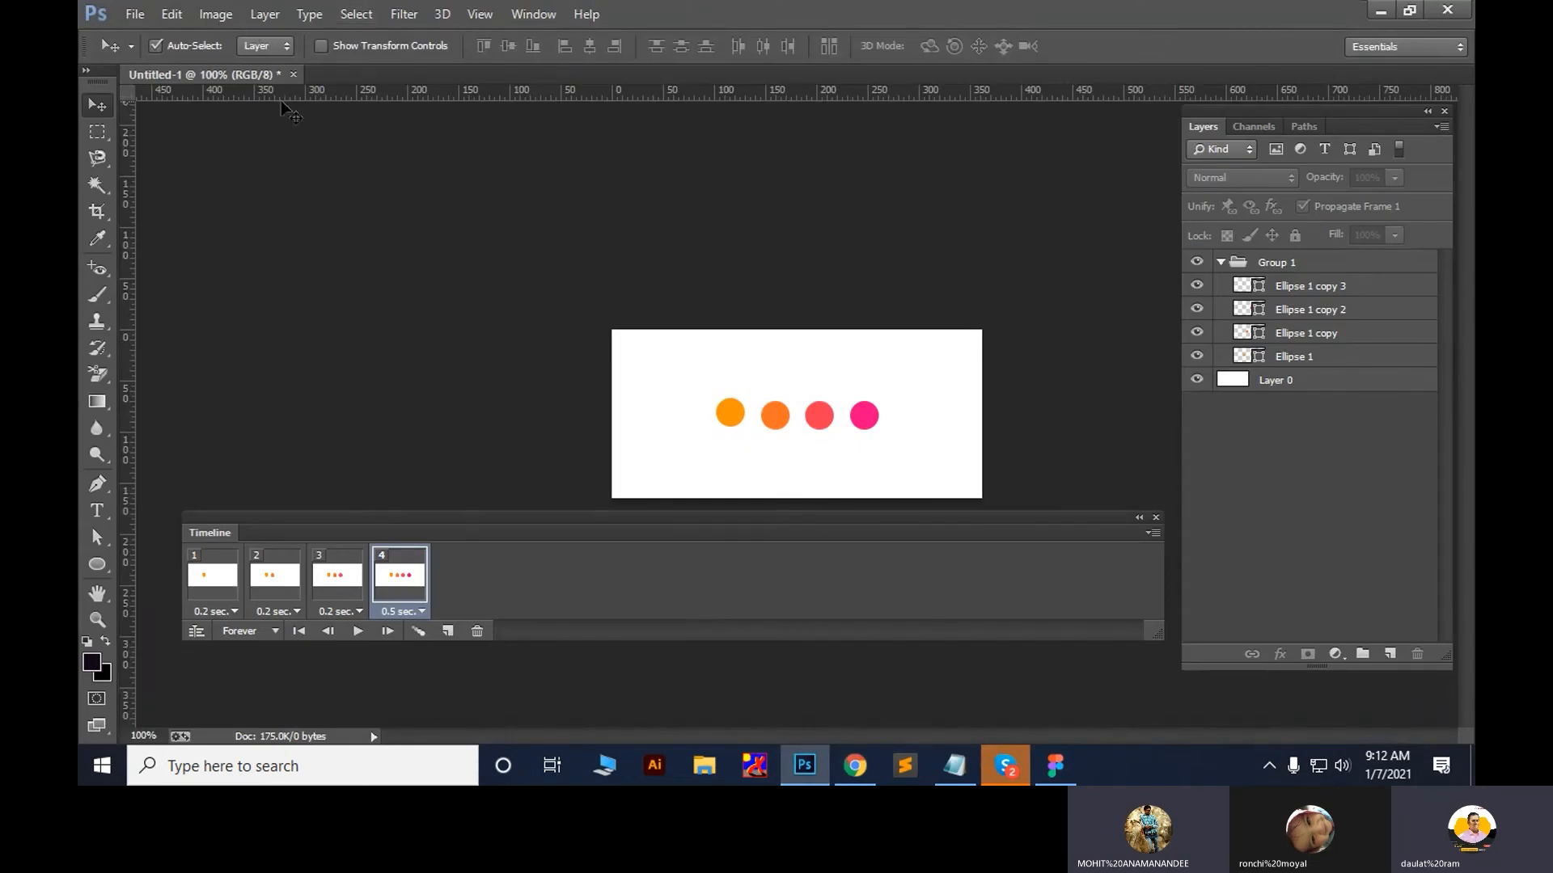
key(ctrl+alt+shift+s)
key(Escape)
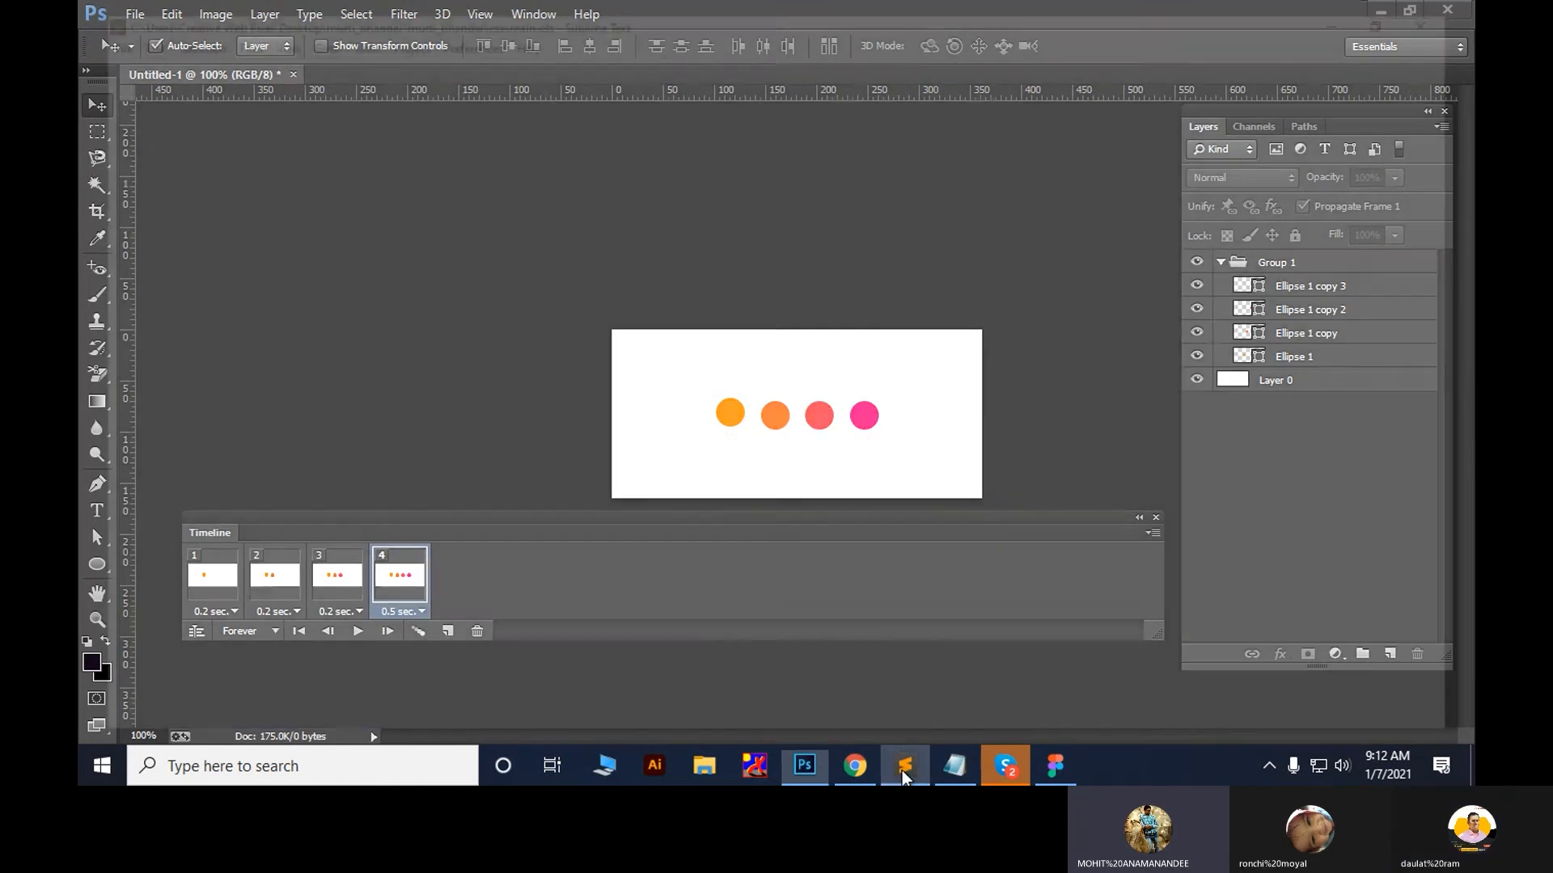
Switch to the class notes in Sublime Text and add the line "Save for web :- alt + cnt + shift + s" below the layer note
click(899, 765)
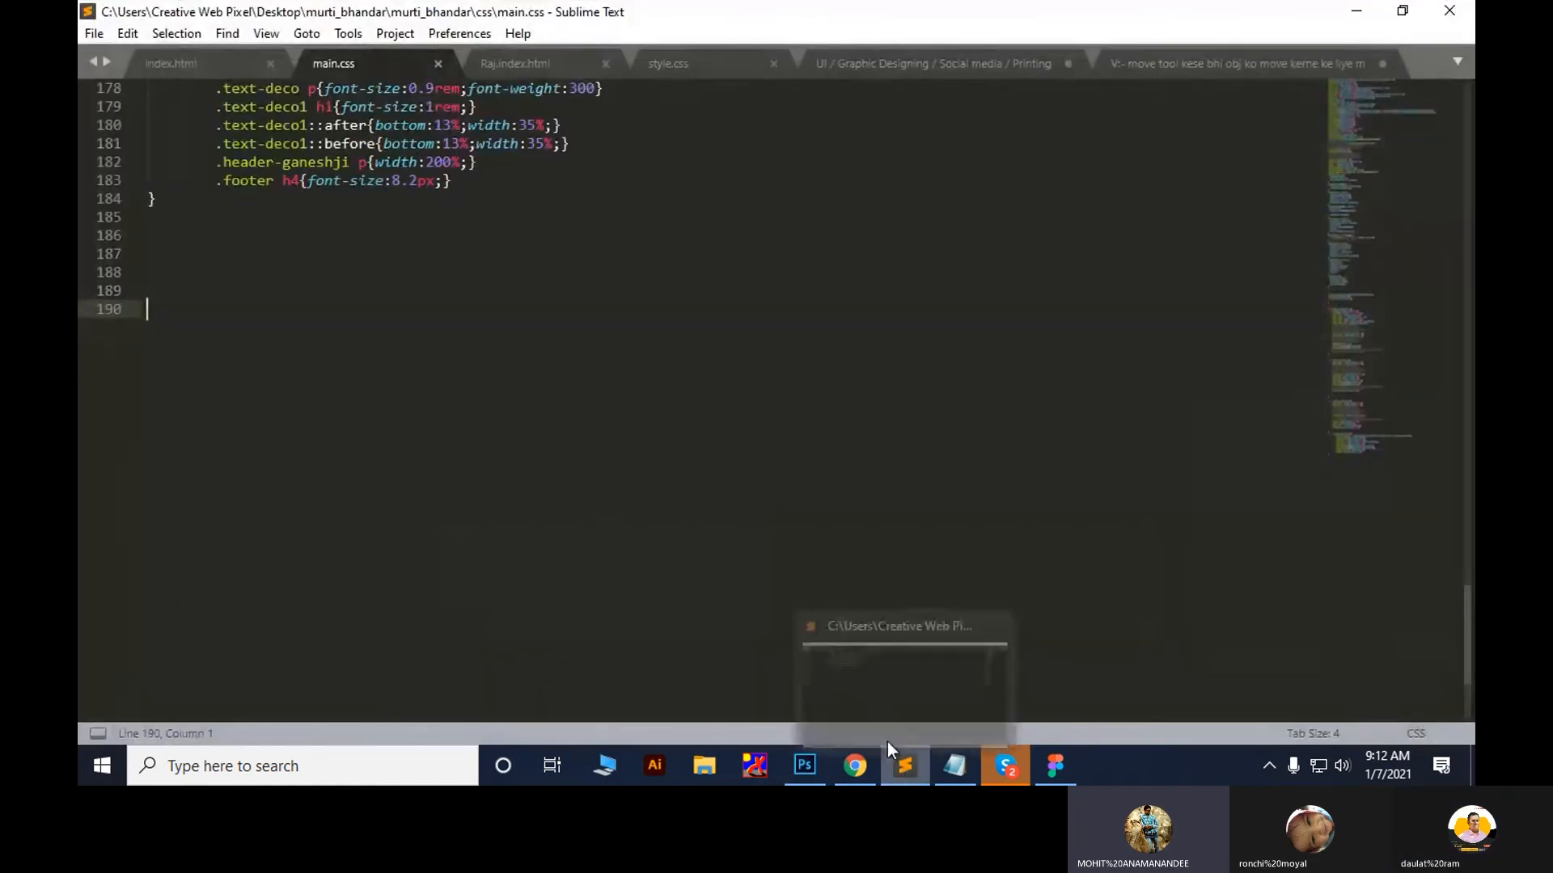
click(1192, 67)
key(Return)
key(Return)
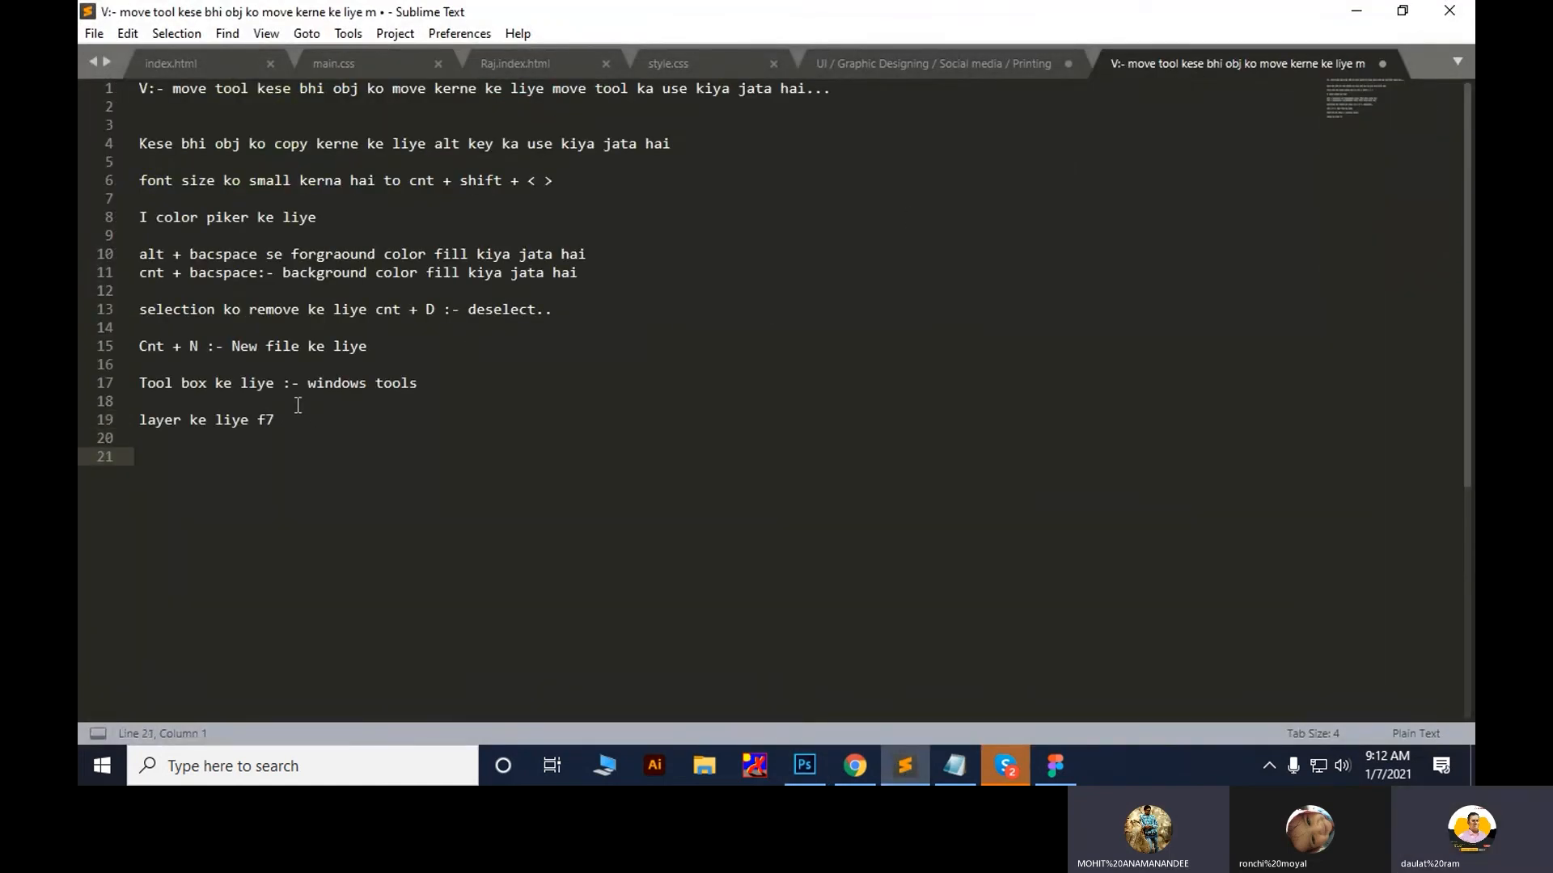
text(Save for web :- alt + cnt + shif)
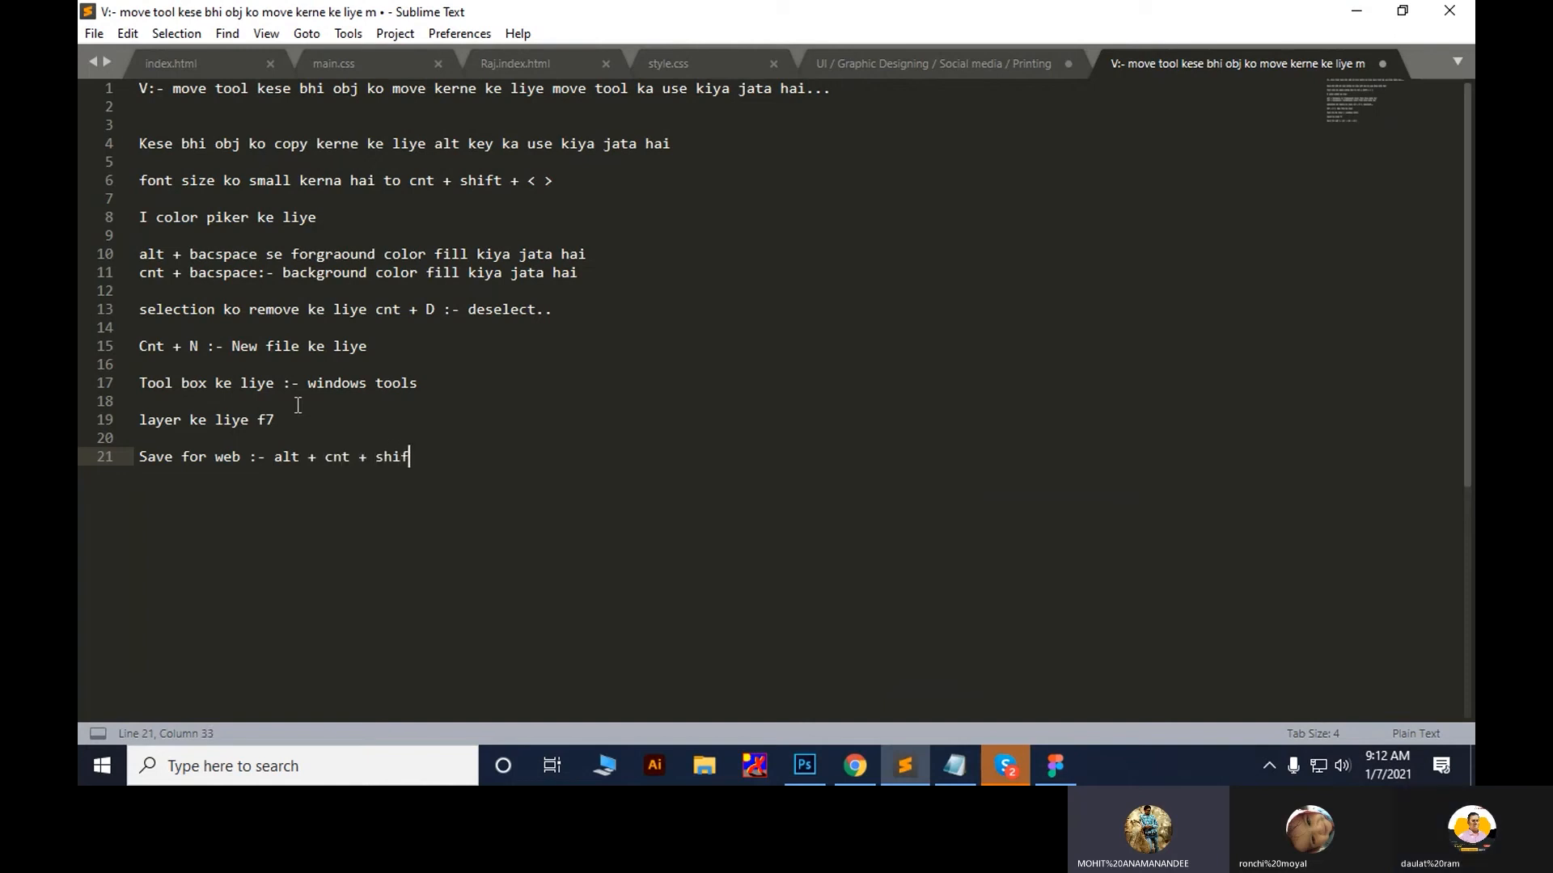
text(t _ )
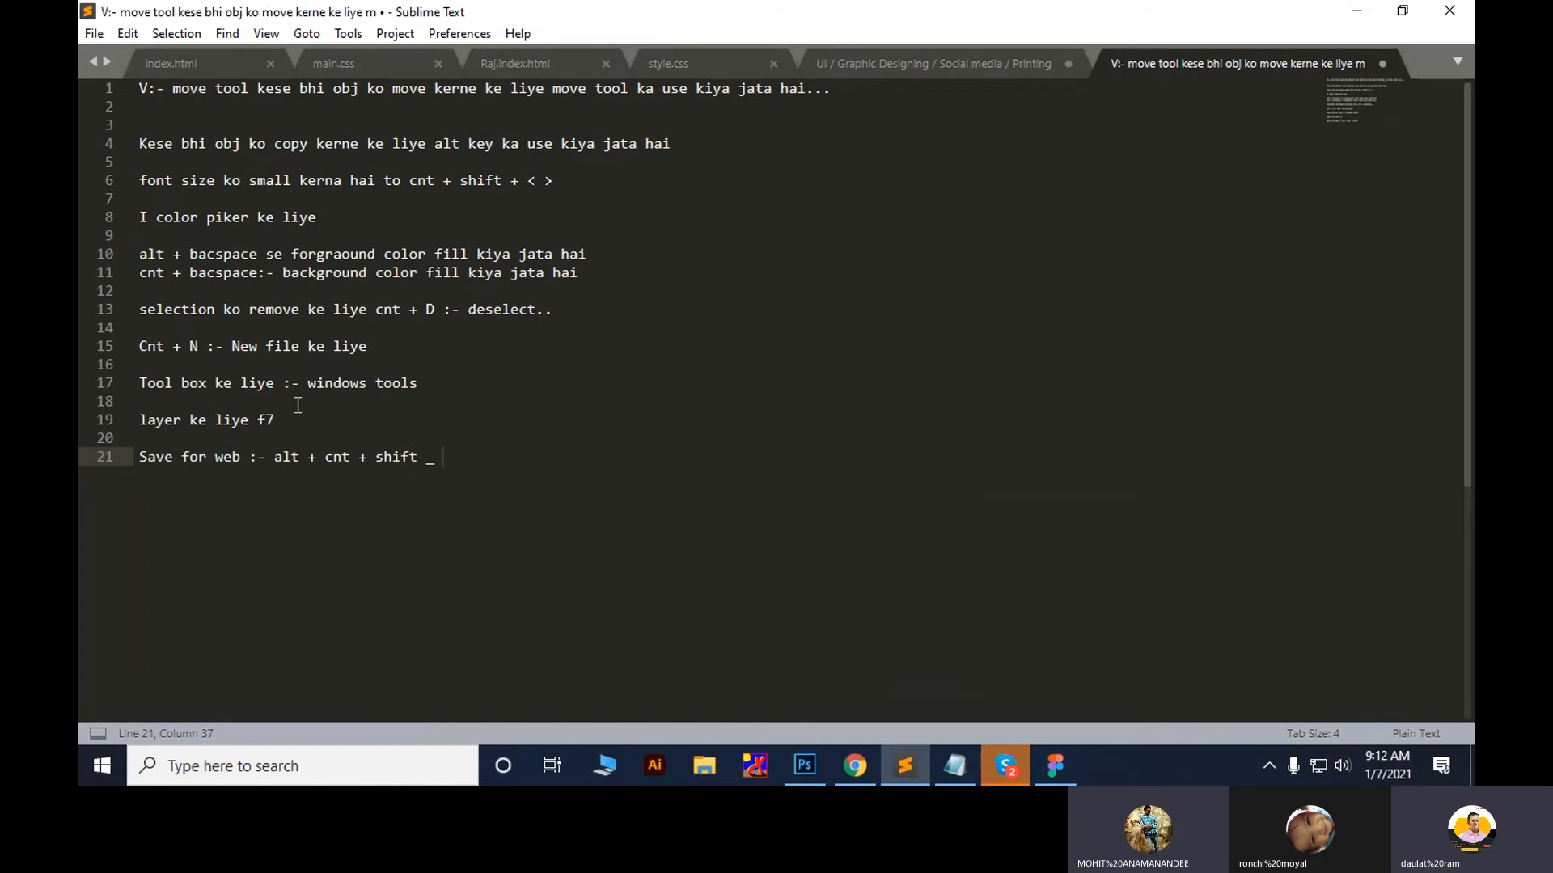
key(BackSpace)
key(BackSpace)
text(+)
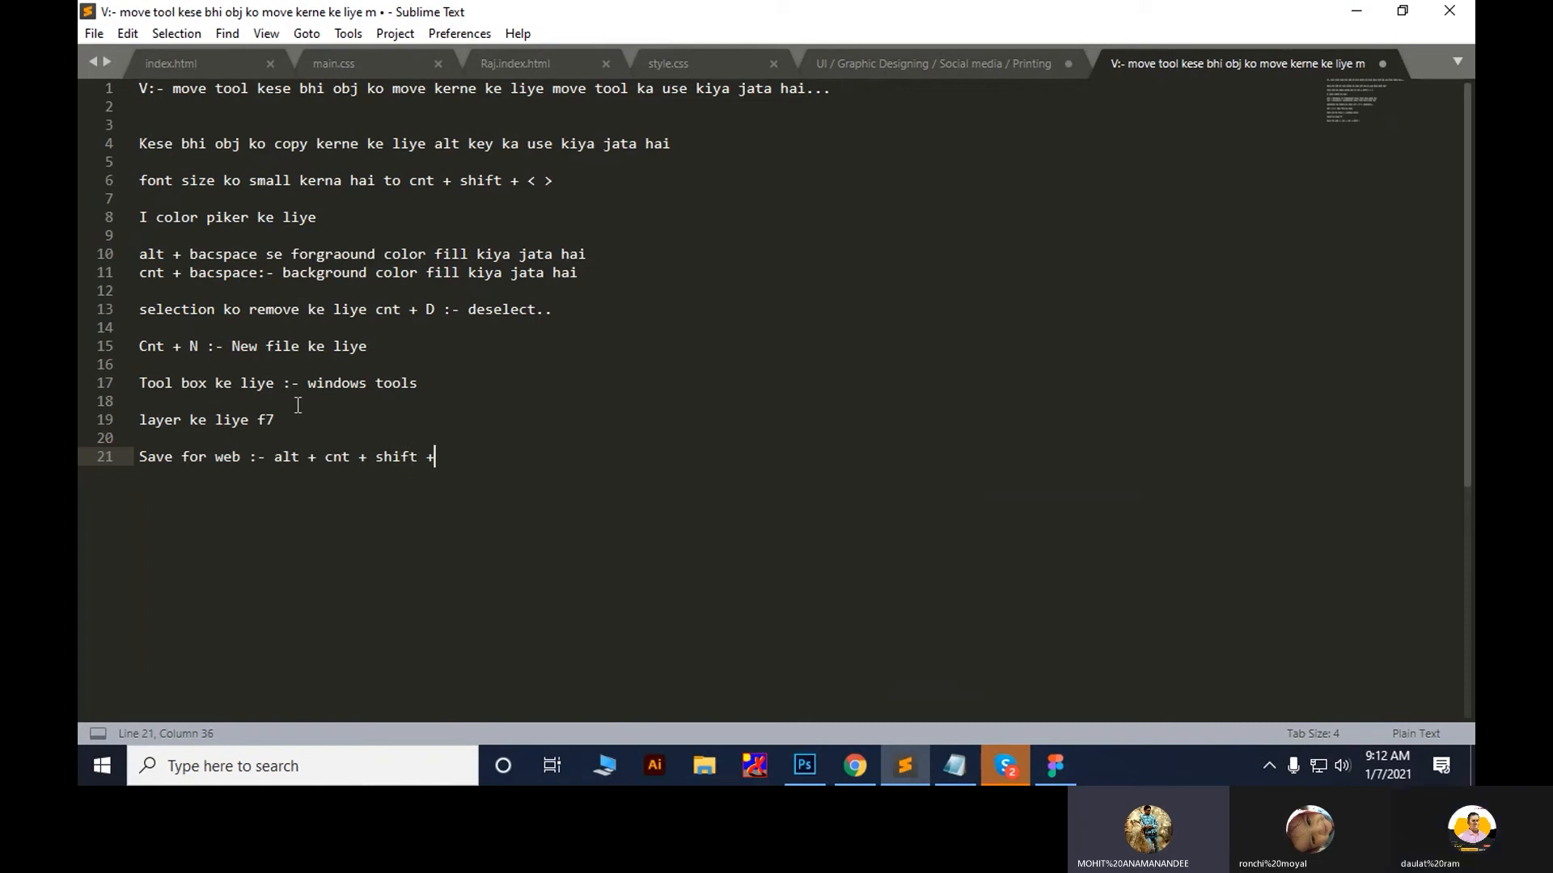
text(s)
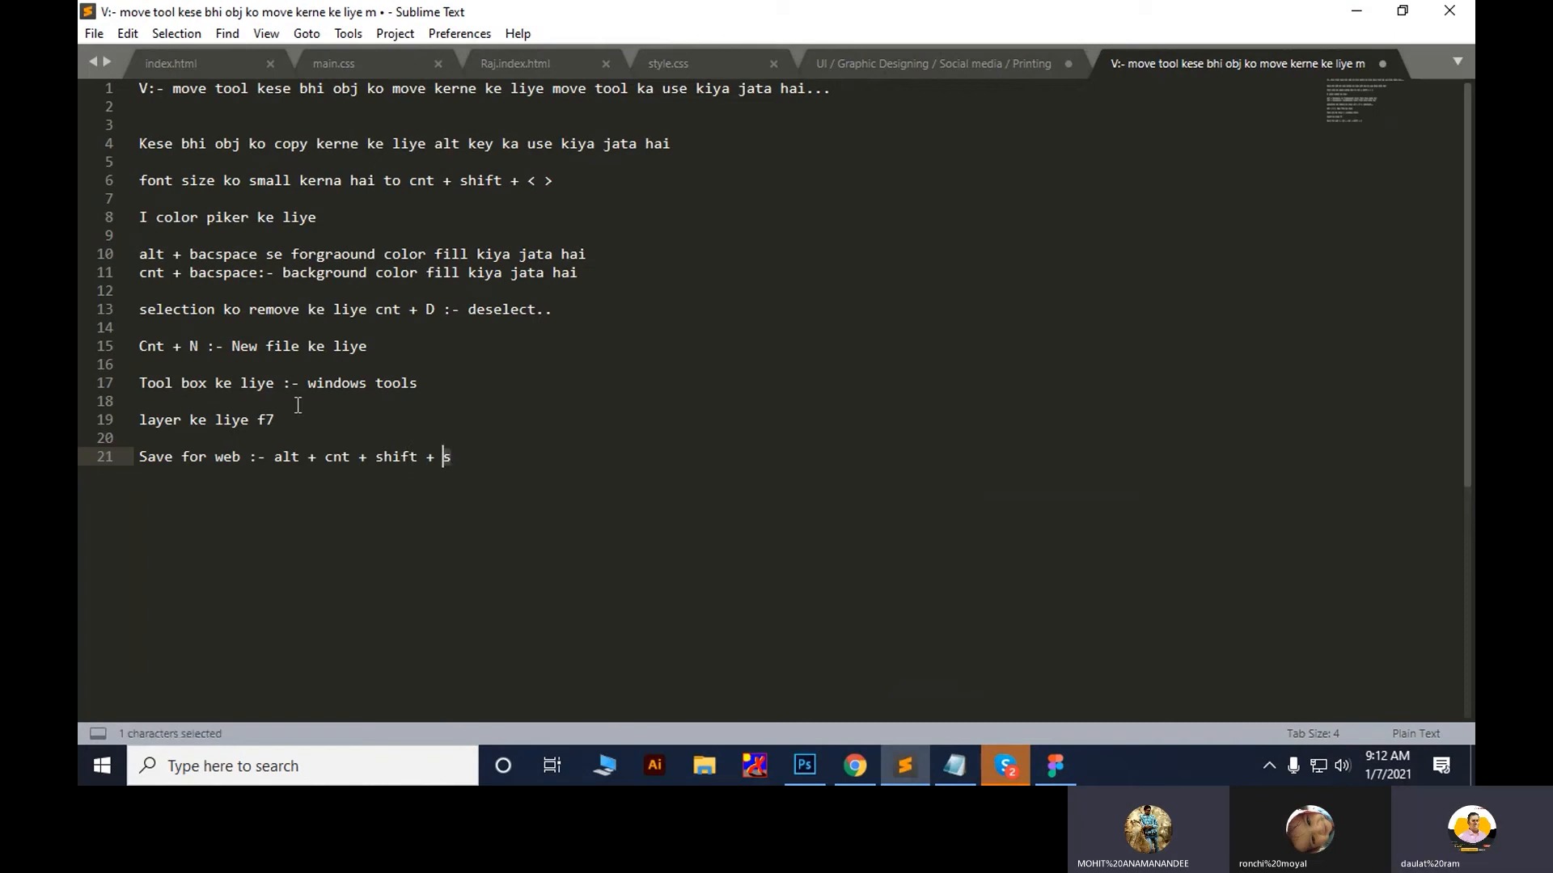
Highlight the key combination in the Save for web note to point it out, and clear the selection
key(ctrl+shift+Left)
key(ctrl+shift+Left)
key(ctrl+shift+Left)
key(ctrl+shift+Left)
key(ctrl+shift+Left)
key(ctrl+shift+Left)
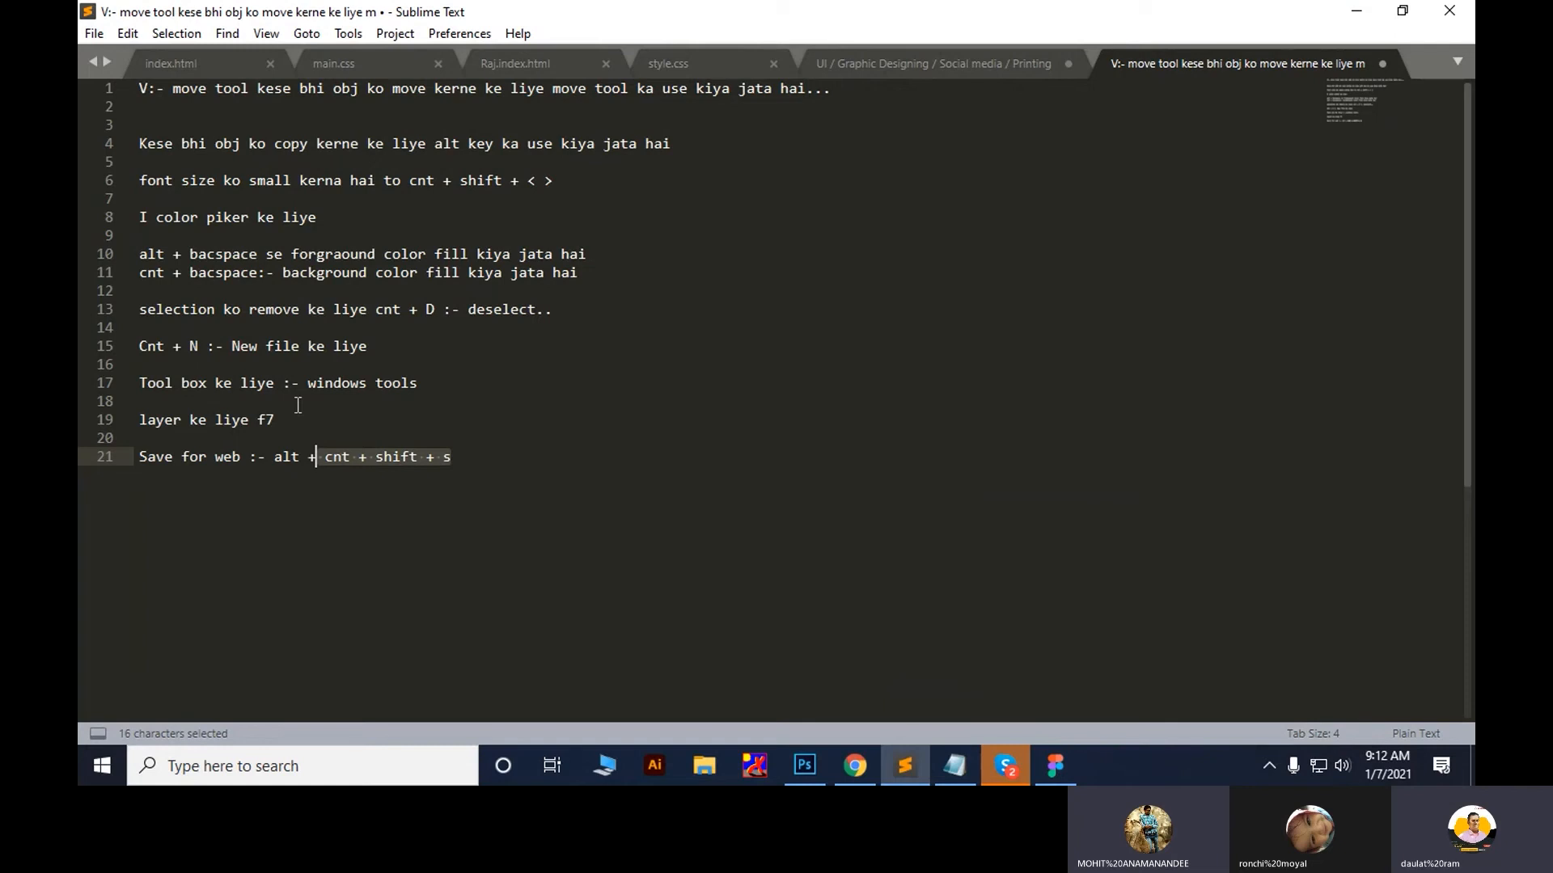
key(Right)
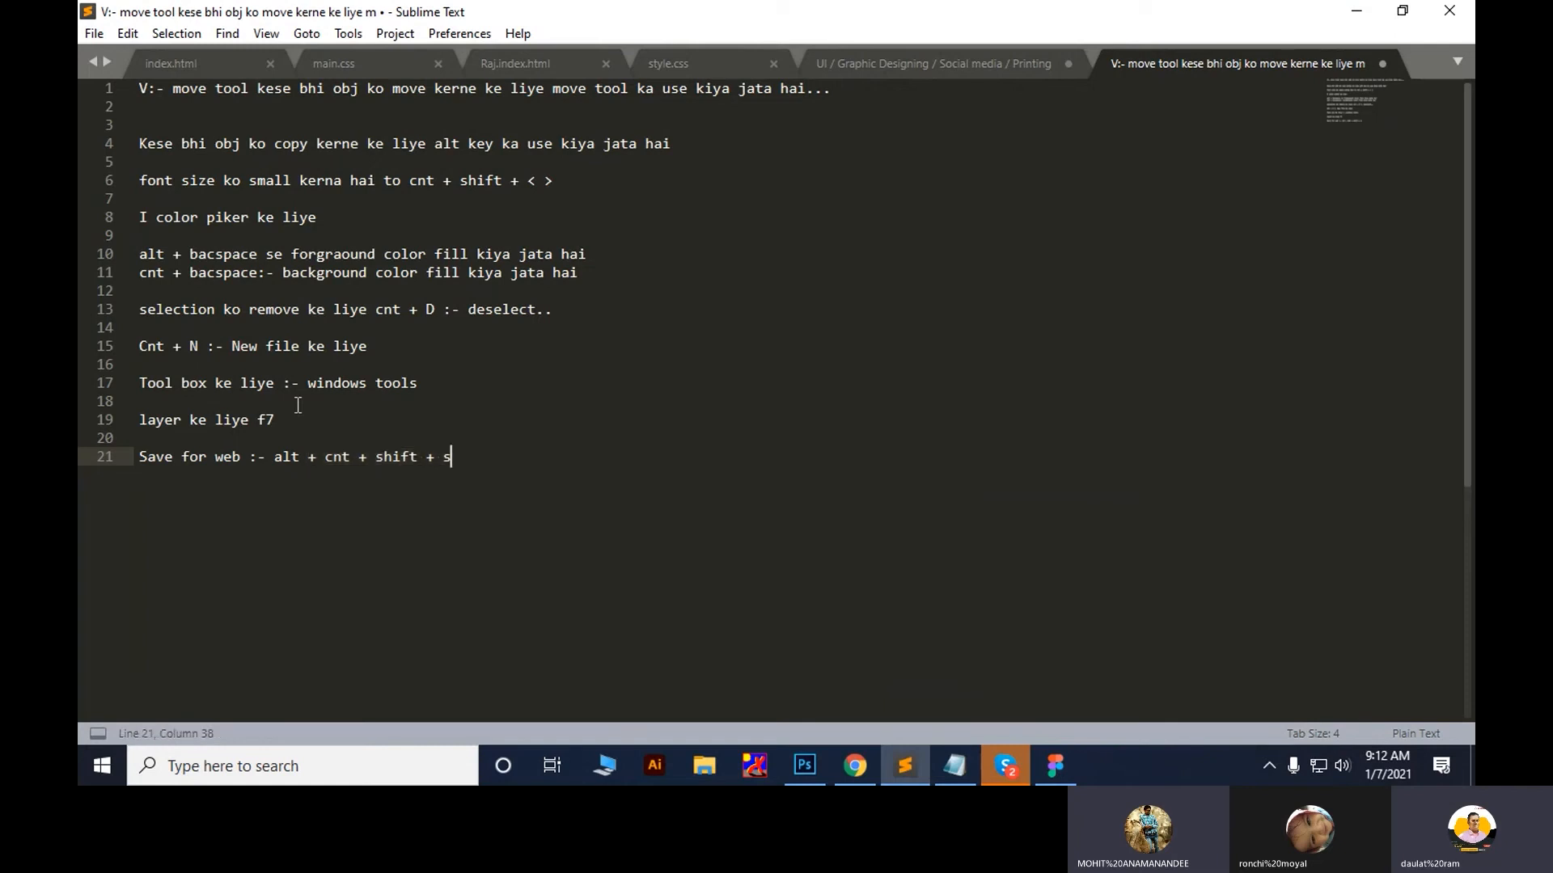
Start a new note line reading "Gif", leaving a blank line below the Save for web note
key(Return)
key(Return)
text(Gof)
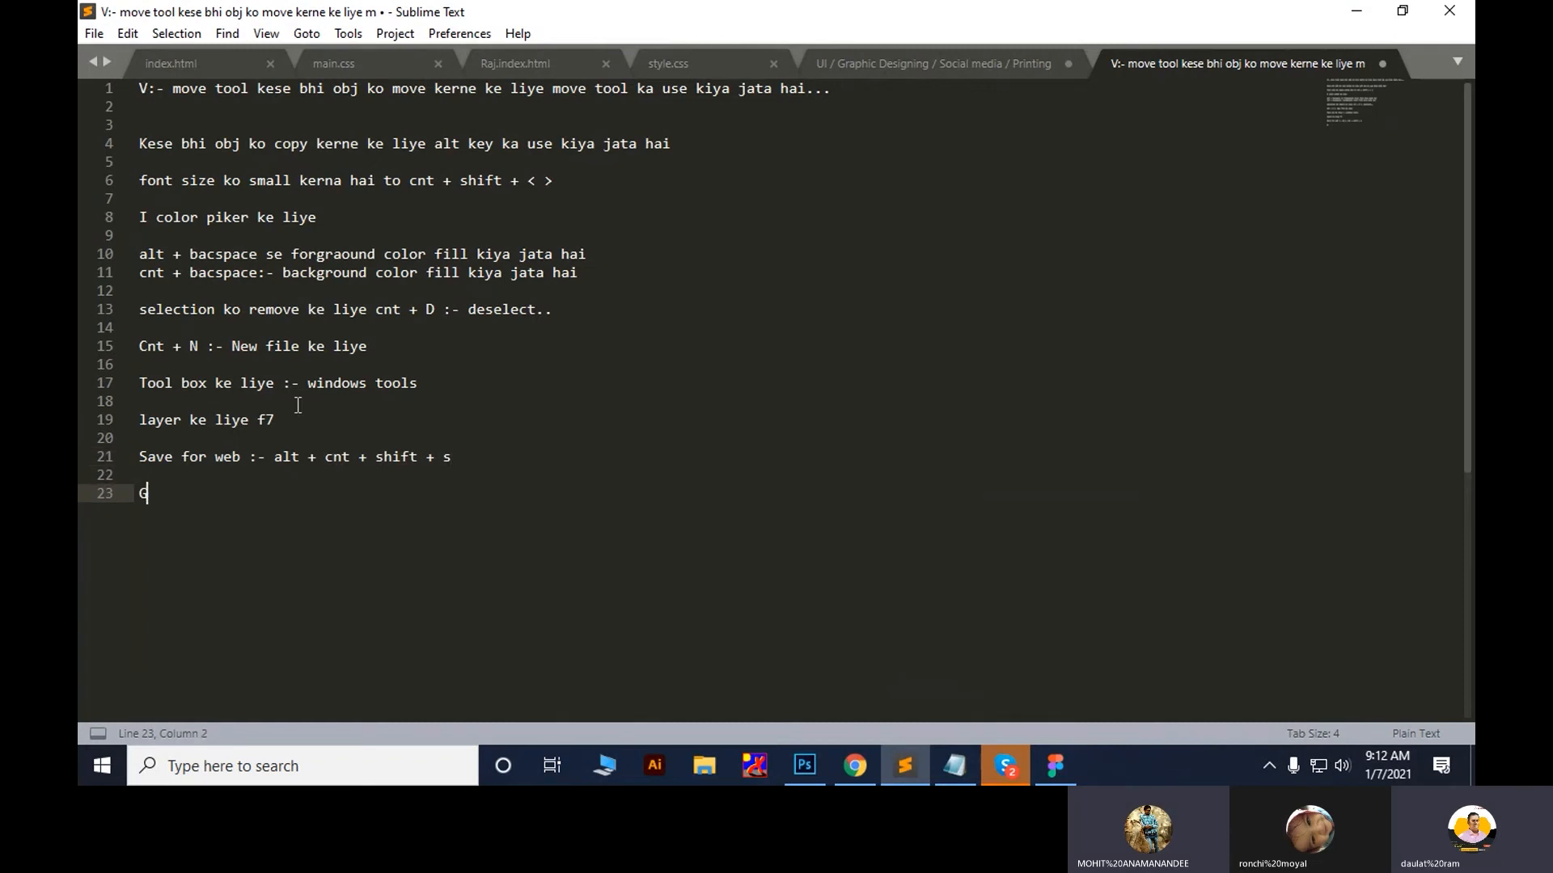
Switch to Chrome and search Google for "gif full form" in a new tab
key(alt+Tab)
key(Tab)
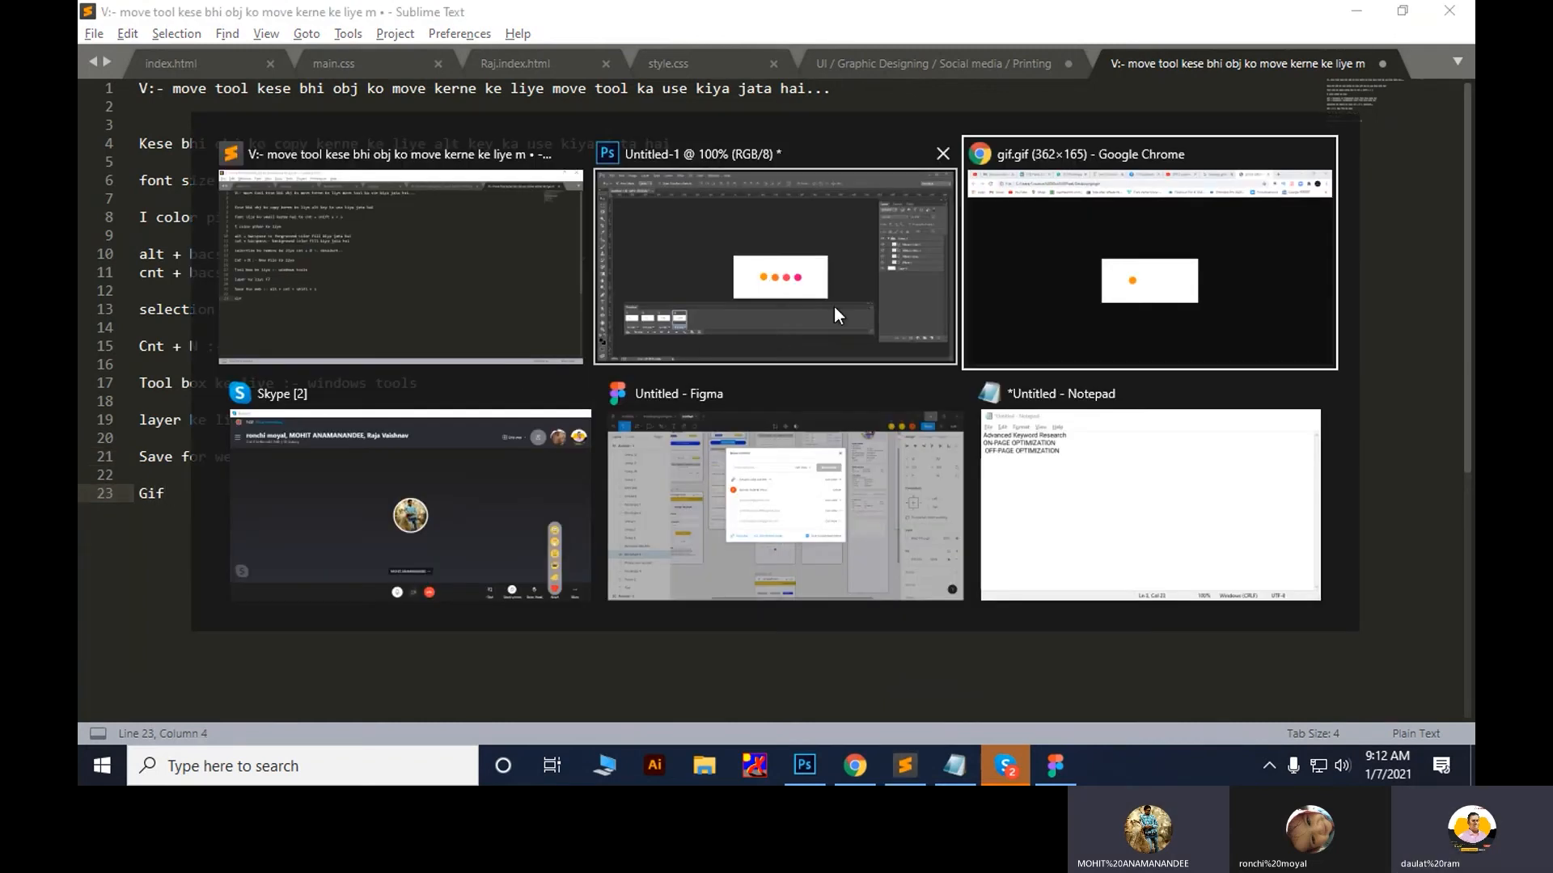
click(1283, 18)
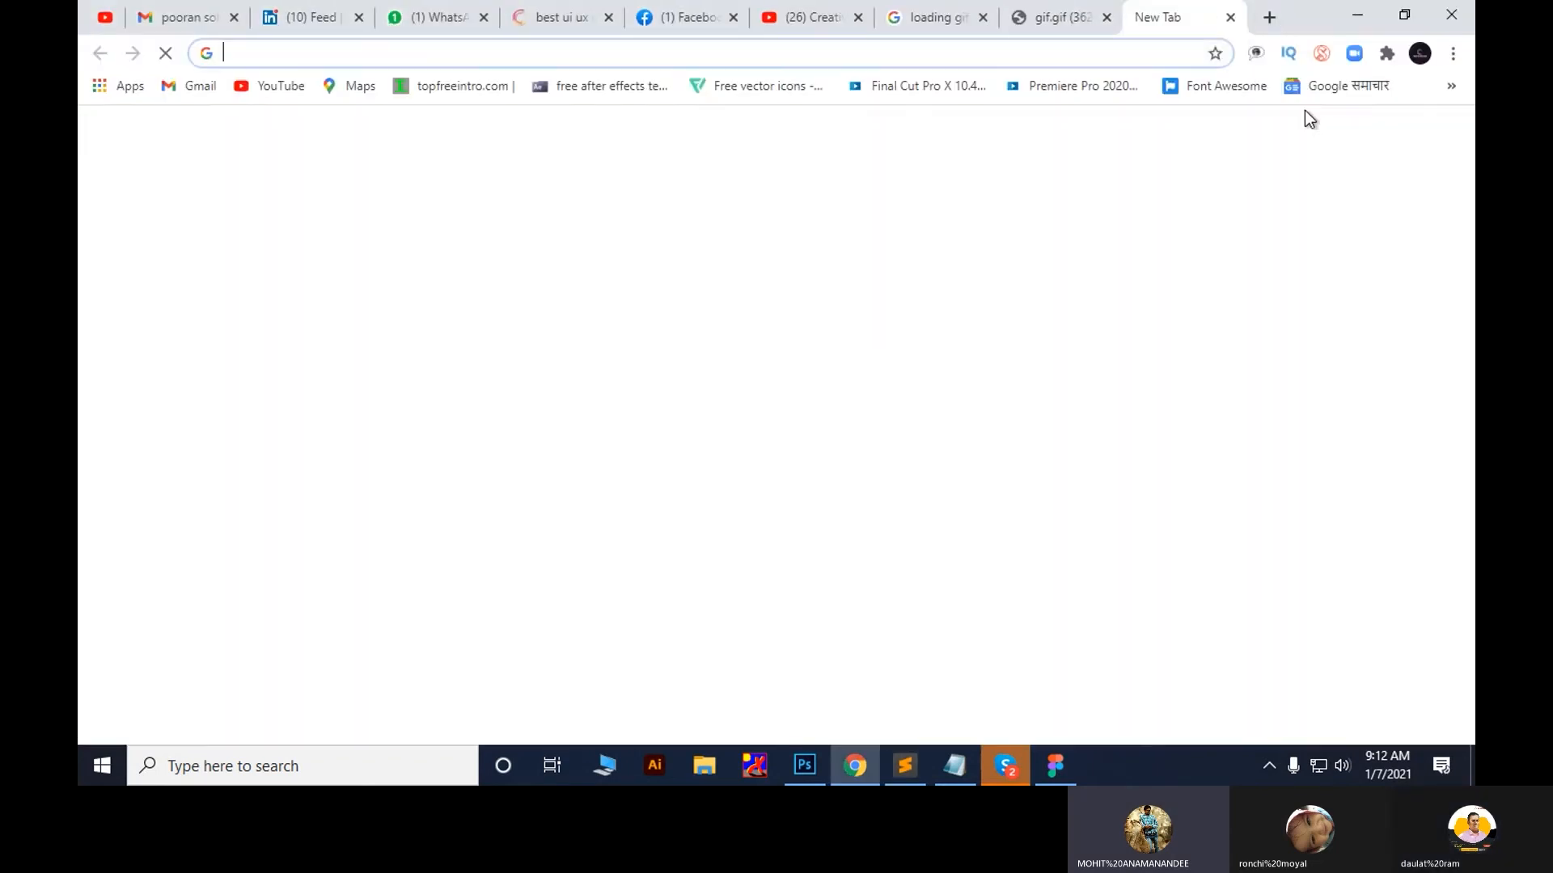
text(gif)
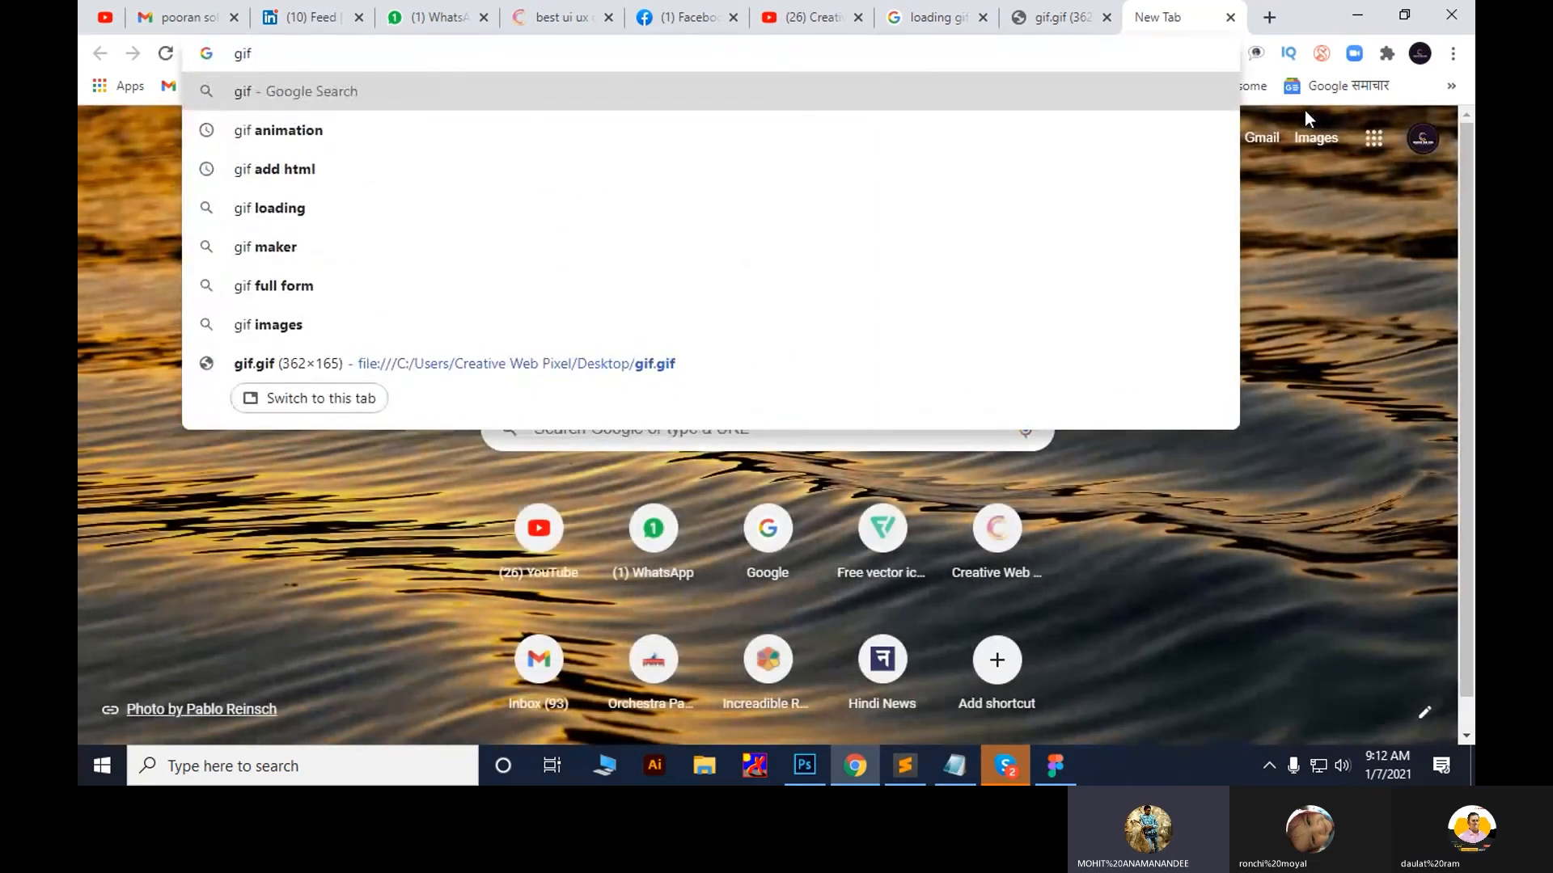
text( full form)
key(Return)
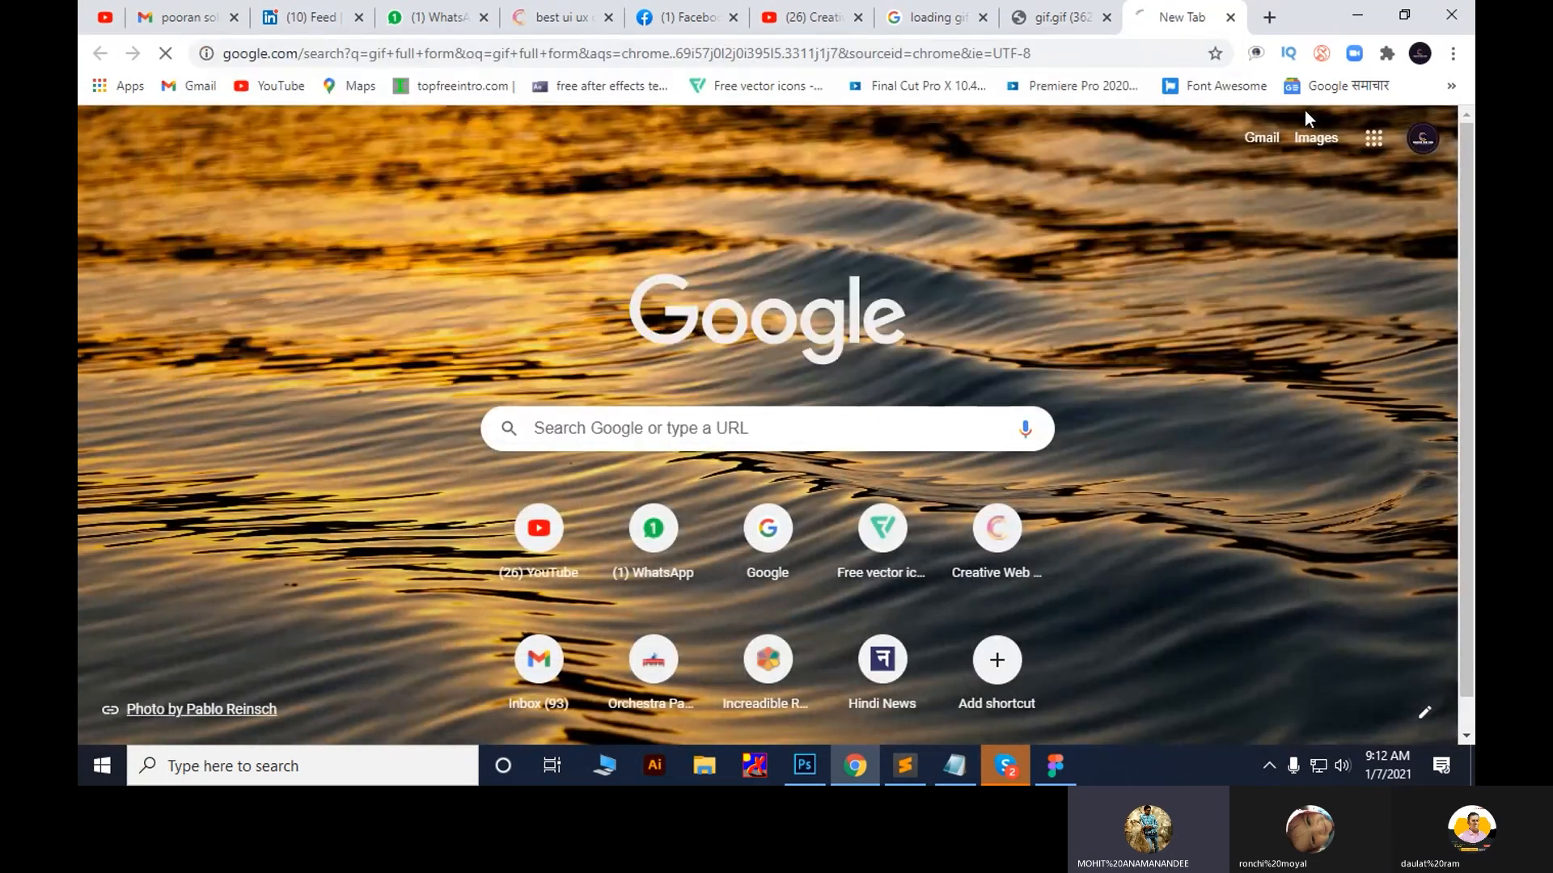
Copy "Graphics Interchange Format" from the search result and complete the note as "Gif:- Graphics Interchange Format"
drag(313, 465, 541, 469)
key(ctrl+c)
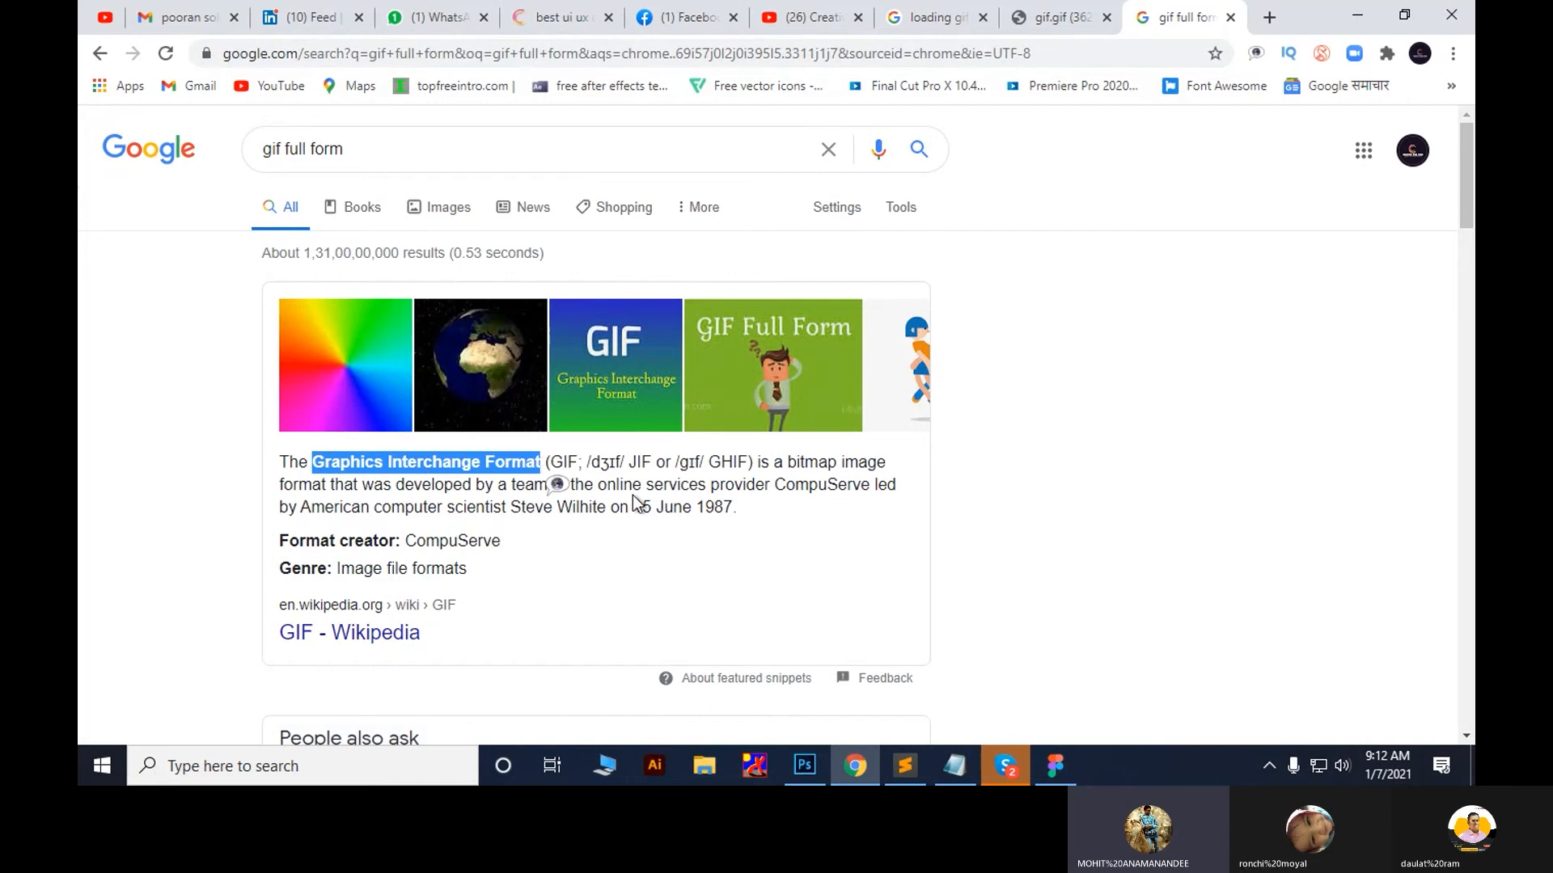
key(alt+Tab)
text(:-)
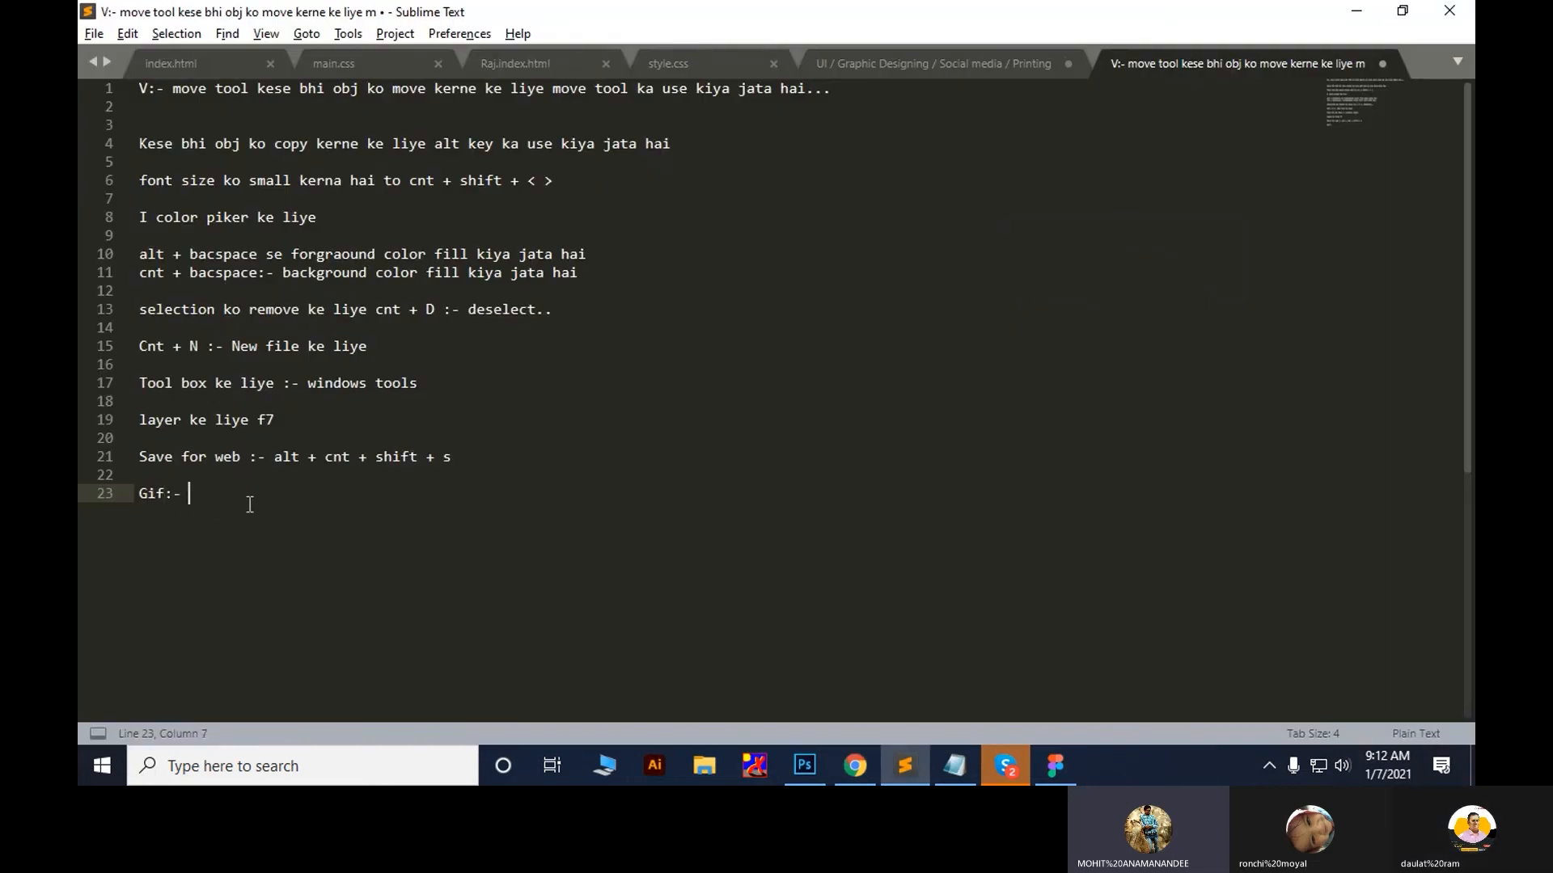
key(ctrl+v)
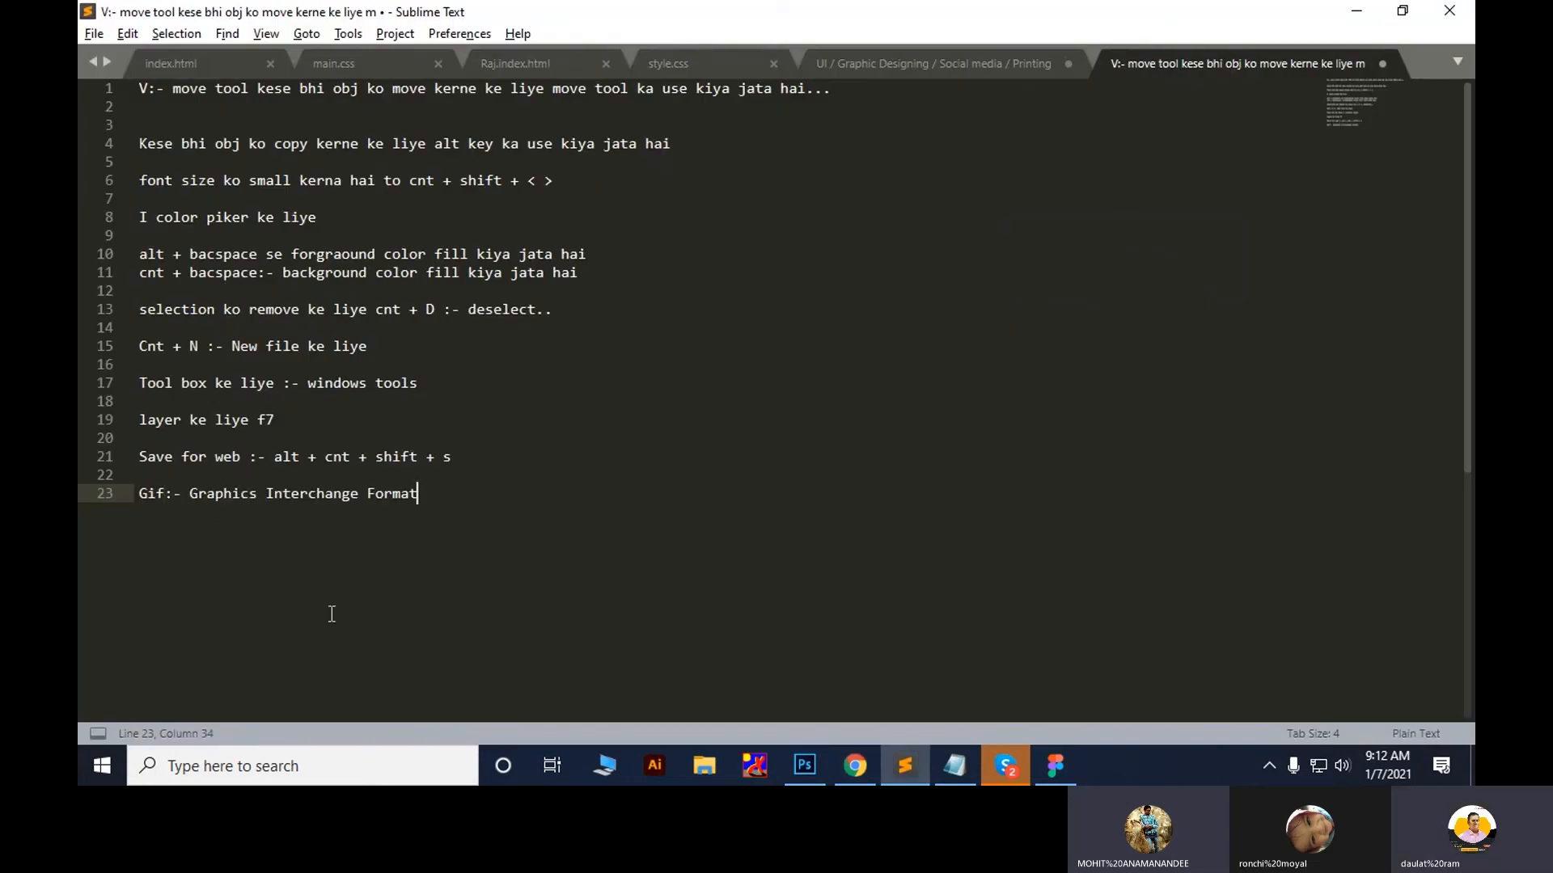
key(shift+Up)
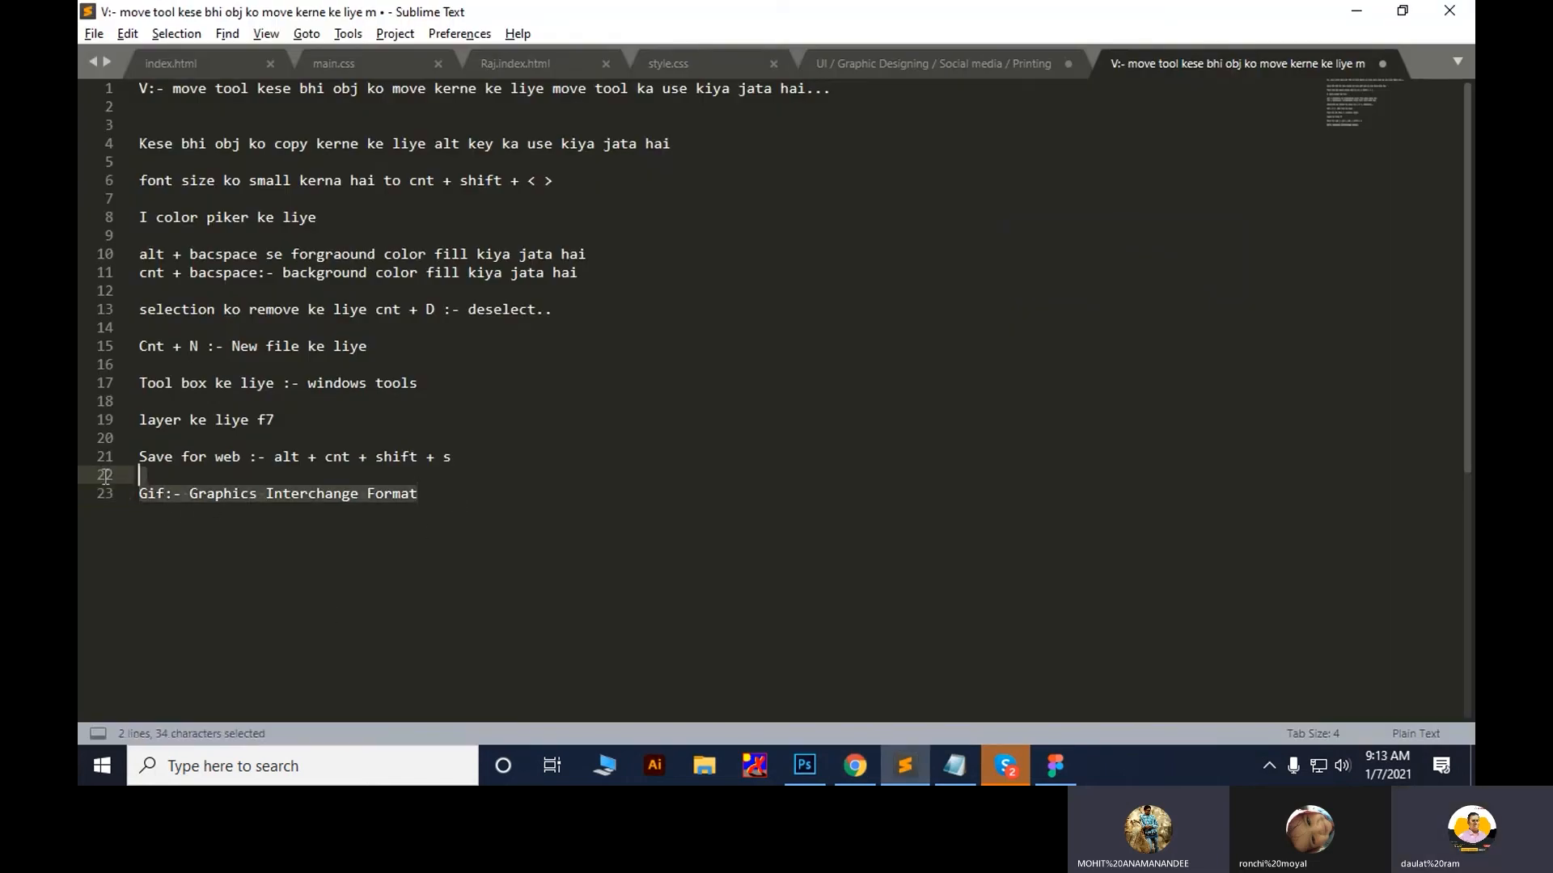
click(412, 525)
Switch to Chrome and search Google for "png full form"
key(alt+Tab)
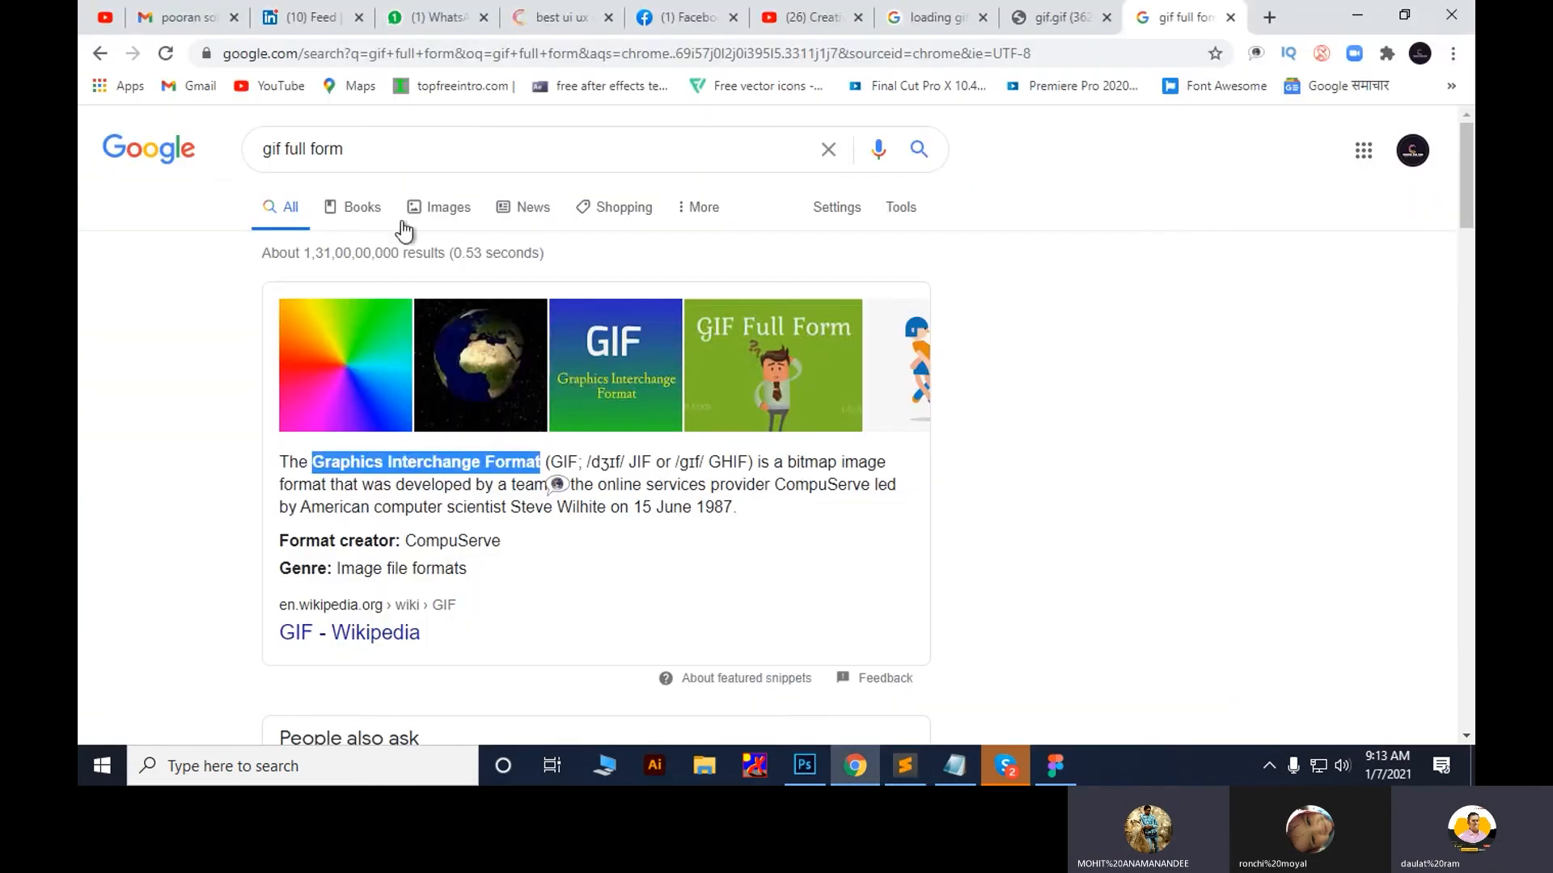
double_click(279, 145)
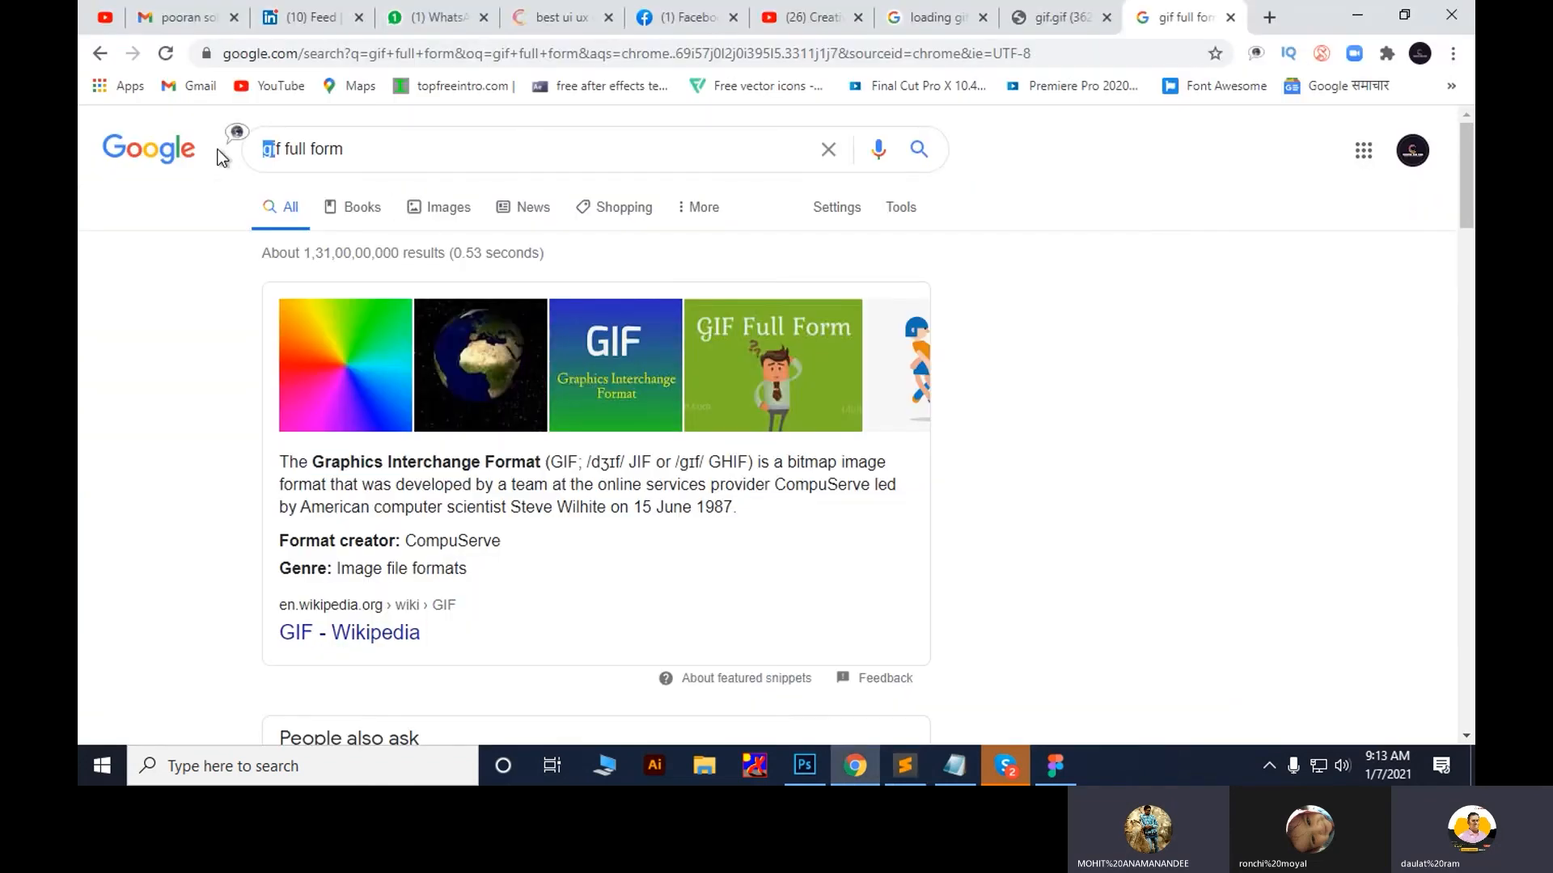
key(BackSpace)
text(png)
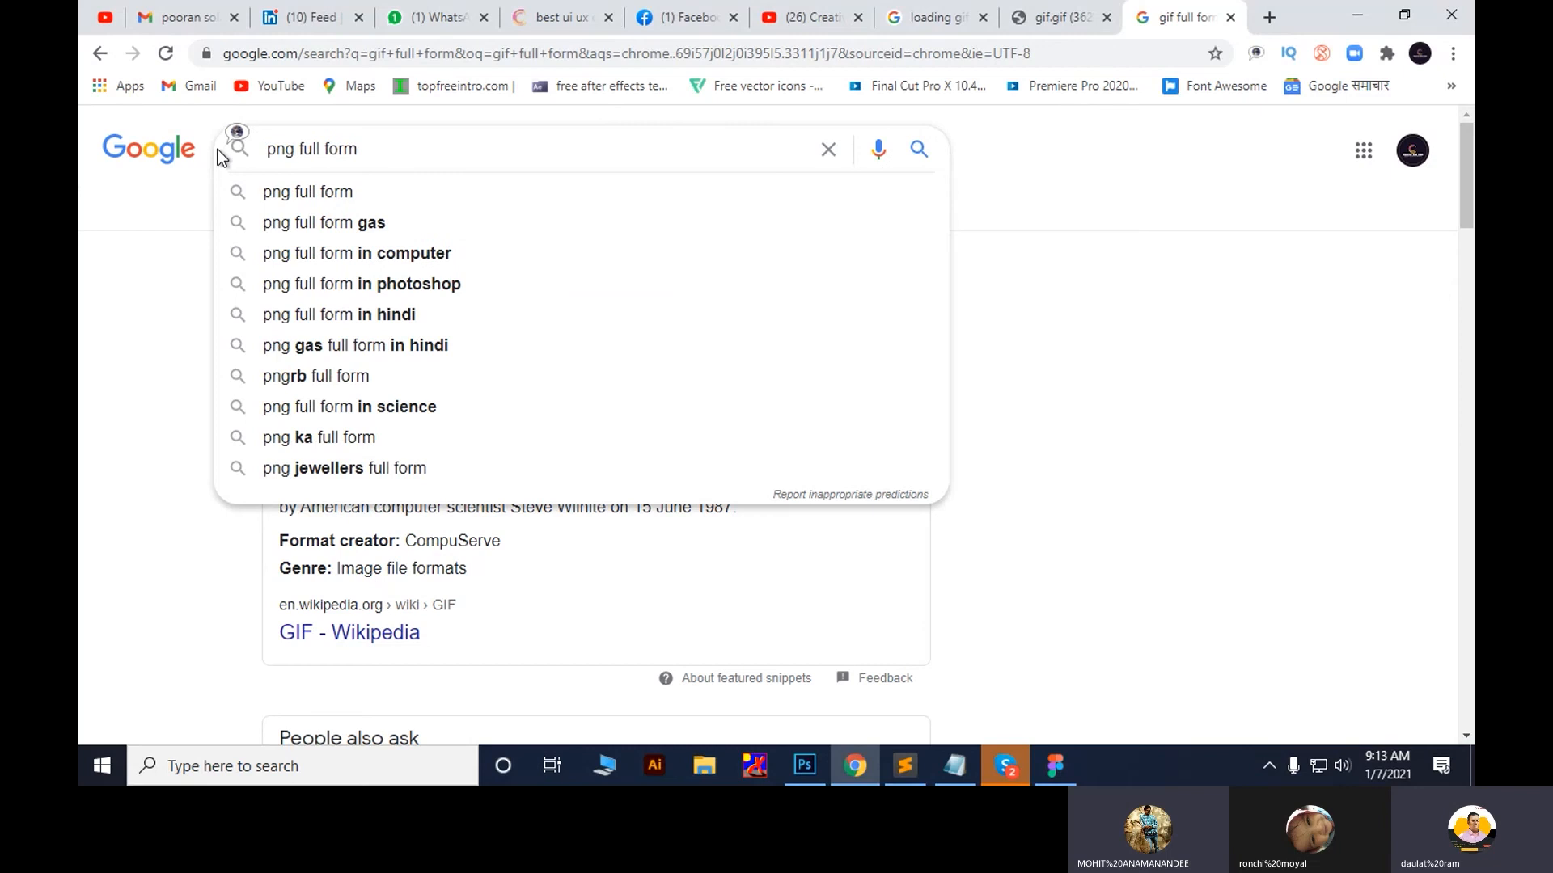
key(Return)
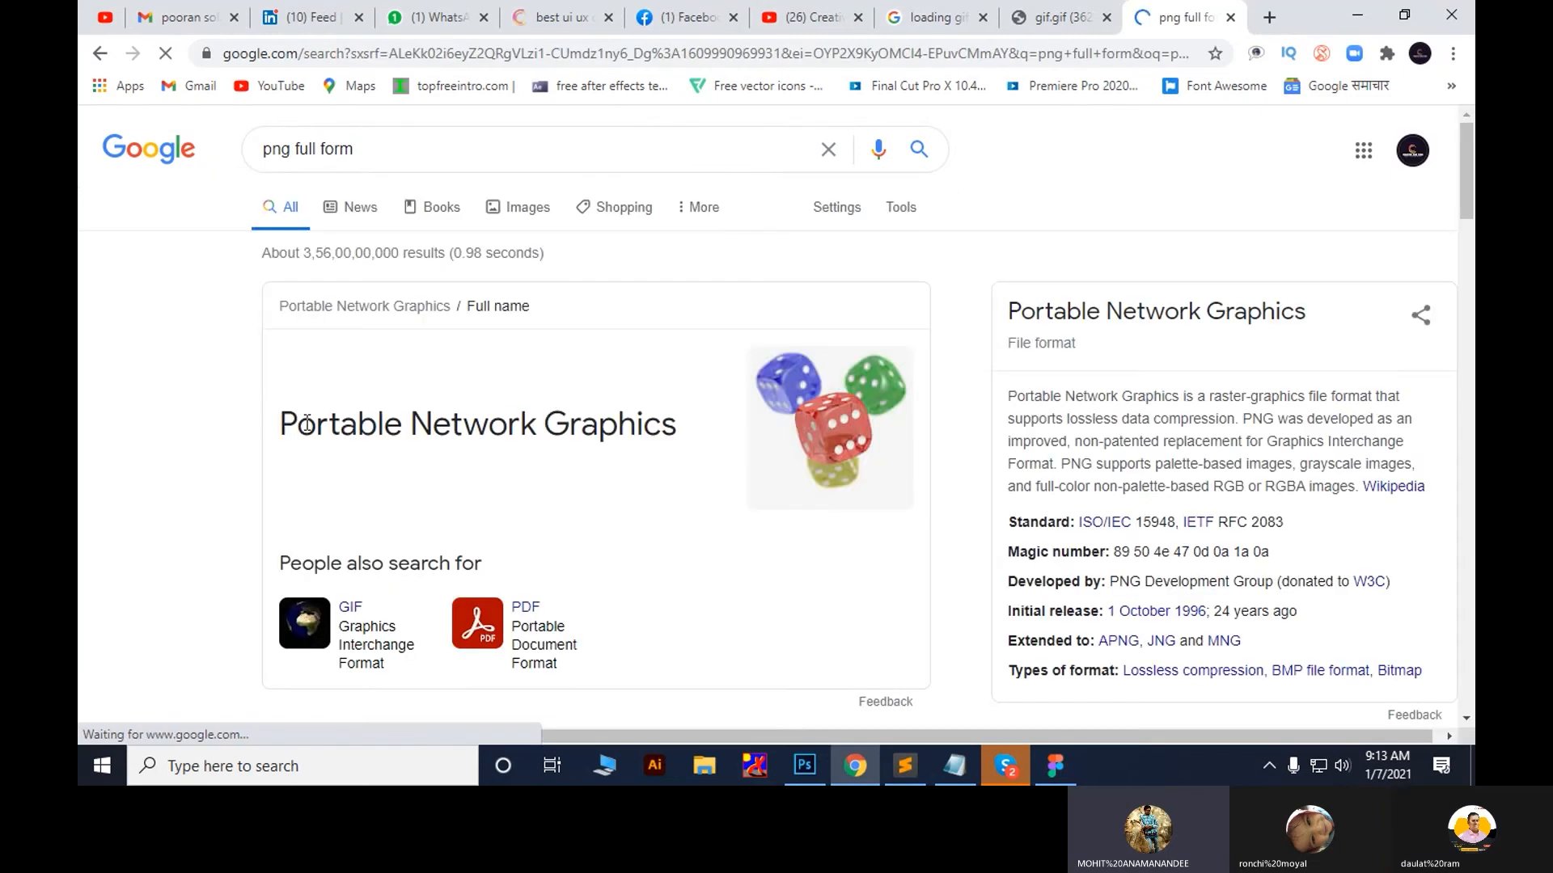
Copy "Portable Network Graphics" from the result and add the note line "Png:- Portable Network Graphics" below the Gif line in Sublime Text
drag(277, 424, 722, 432)
key(ctrl+c)
key(alt+Tab)
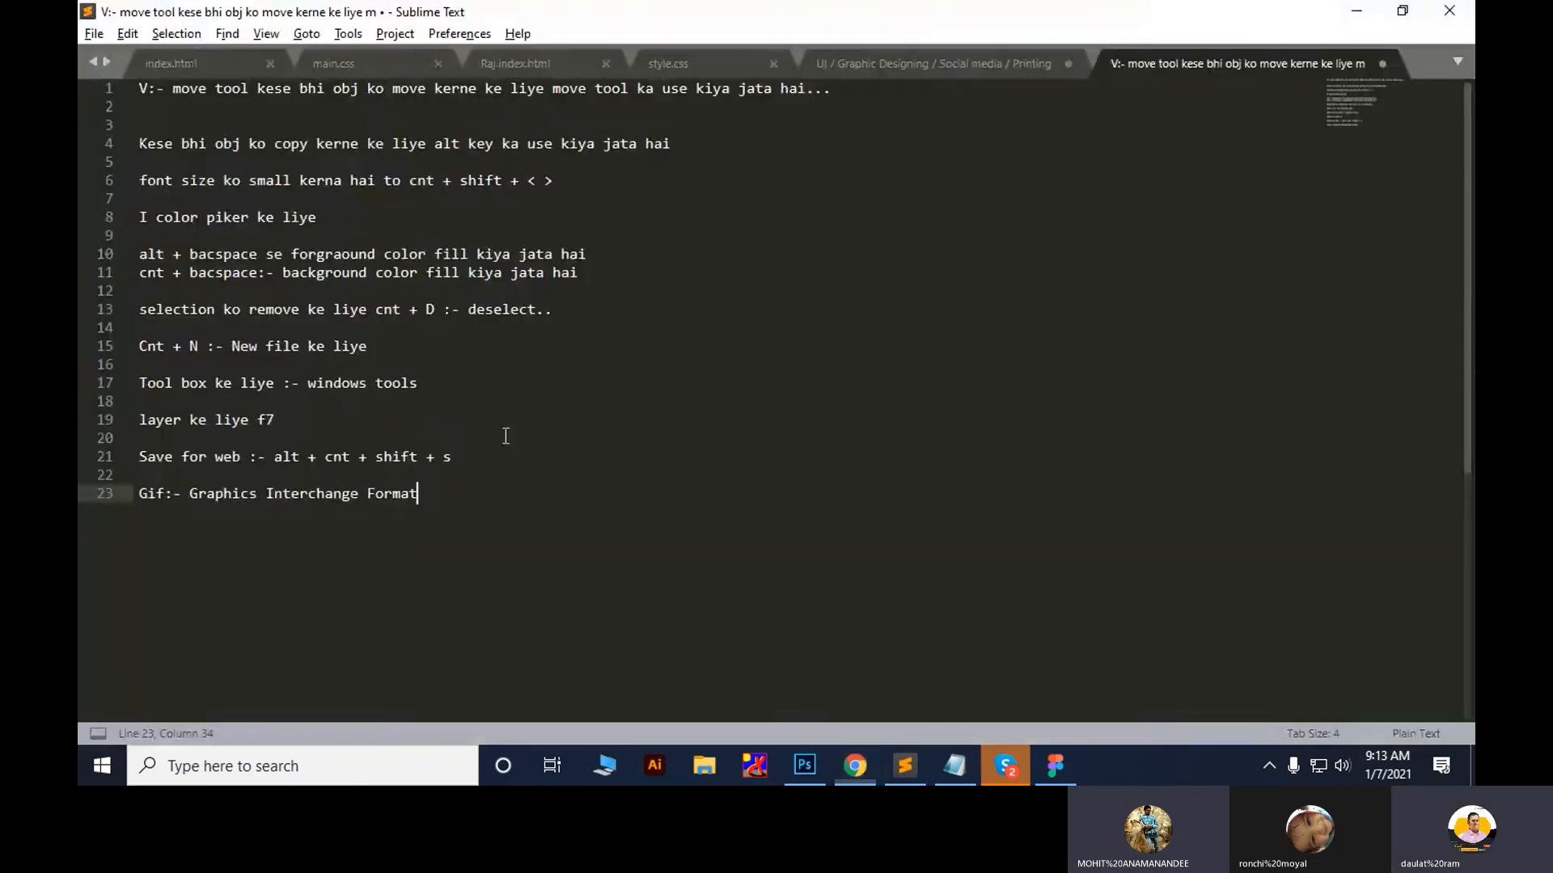
key(Return)
text(P)
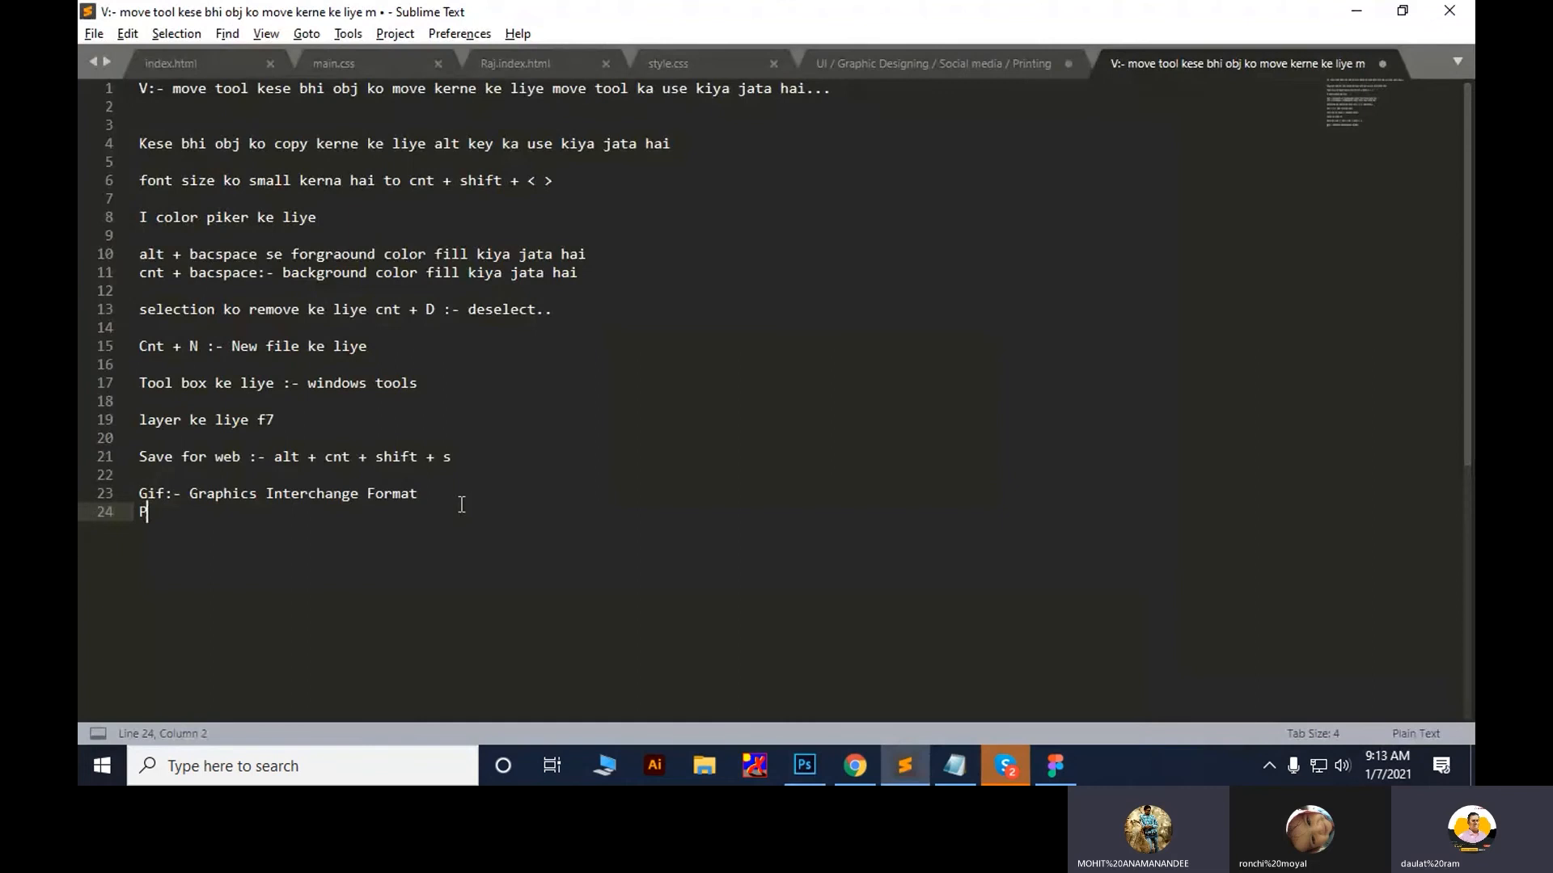
text(ng:-)
key(ctrl+v)
Add two more note lines reading "PSD" and "JPG" below the Png line
key(Return)
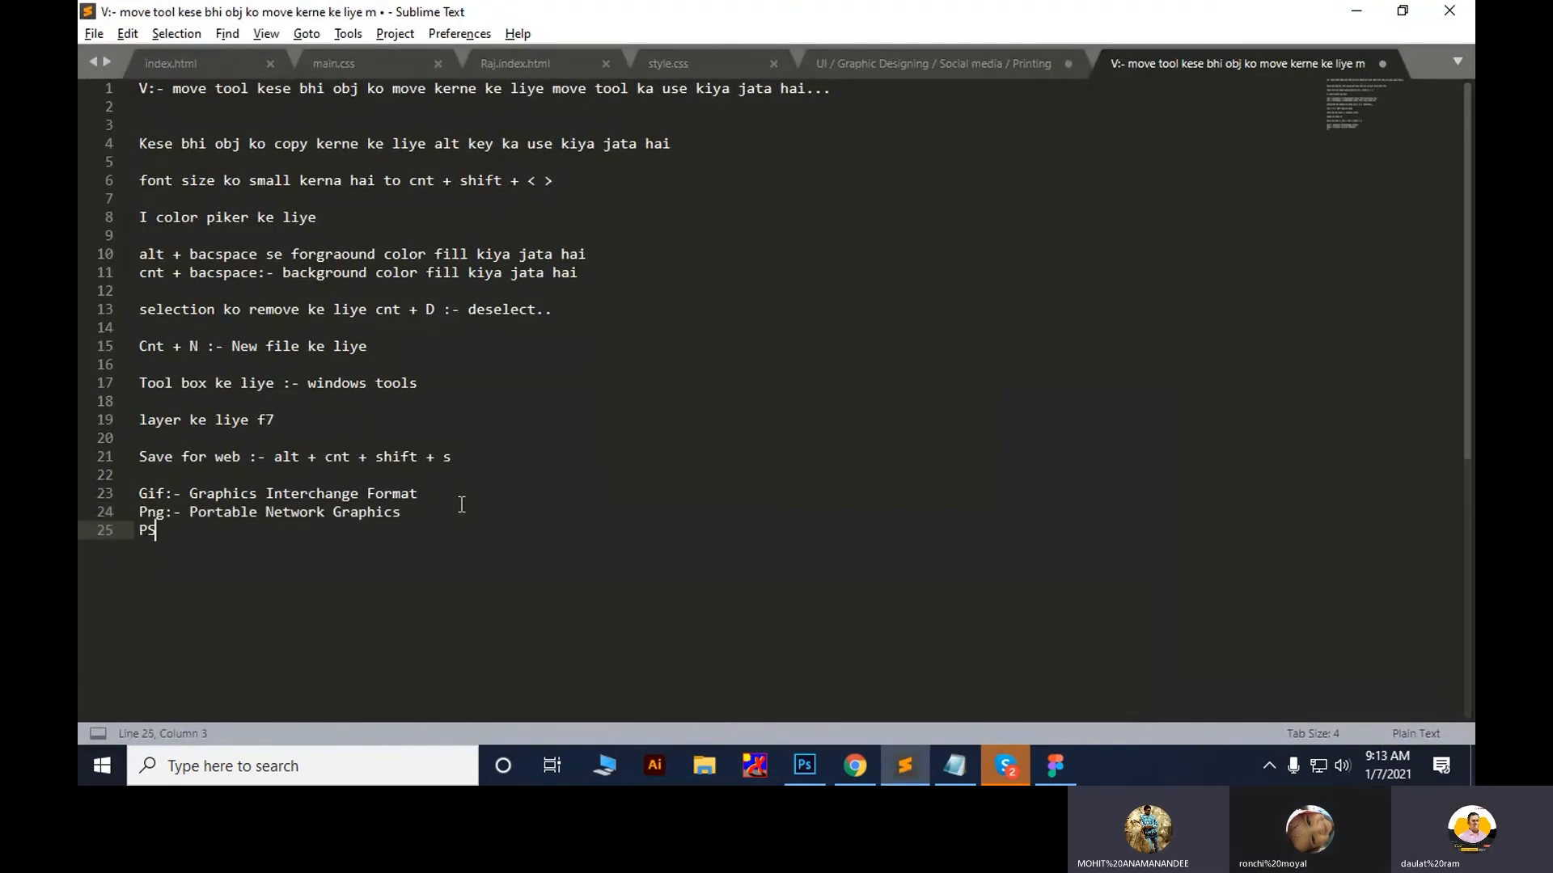
text(PSD)
key(Return)
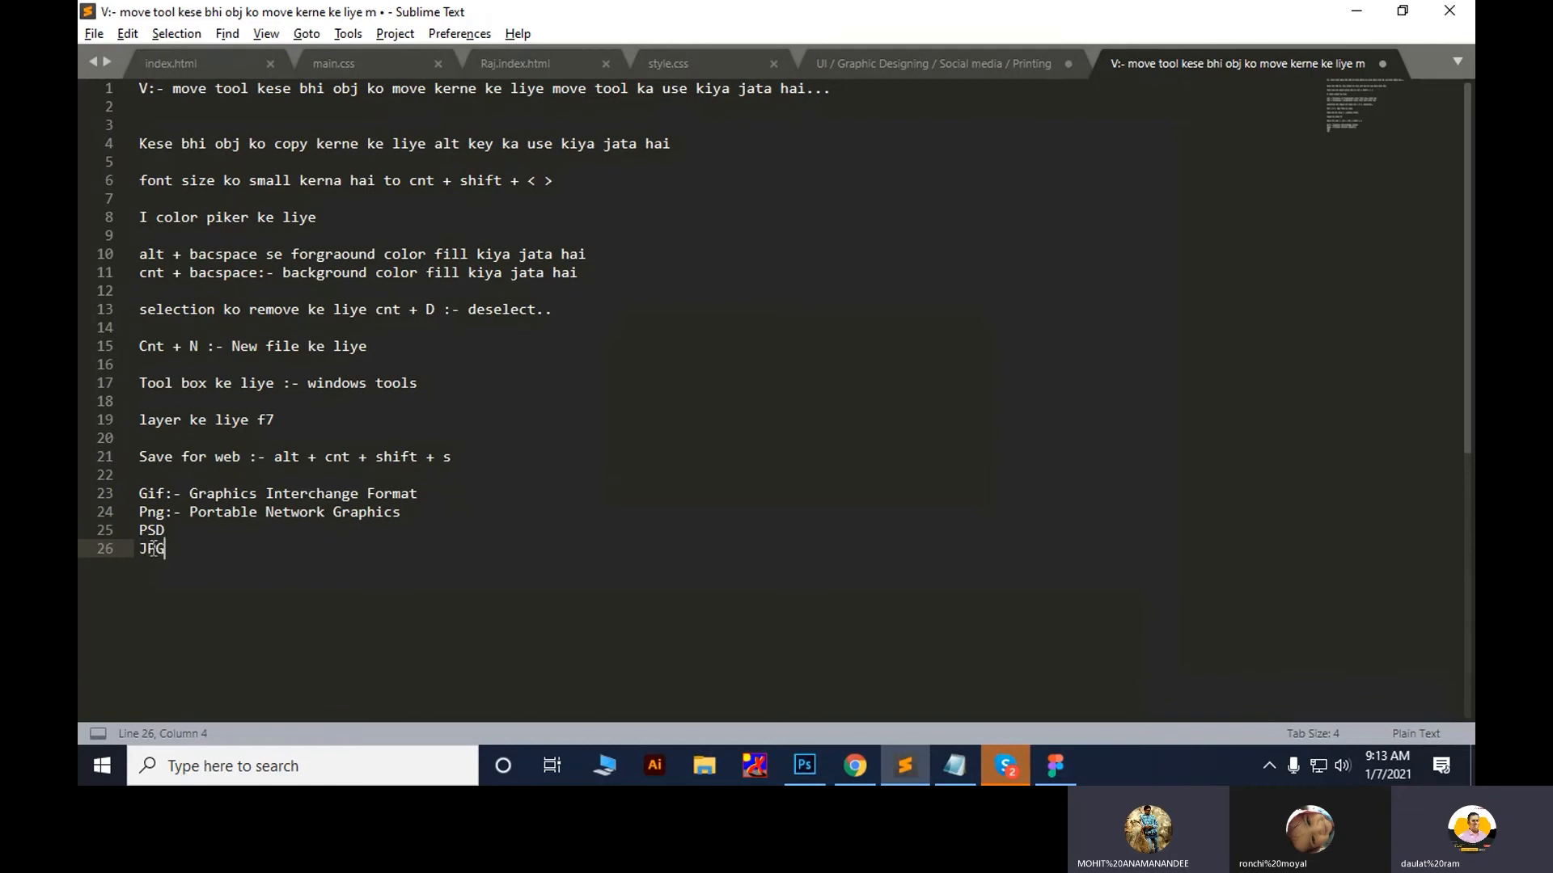
Return to Chrome and search Google for "PSD full form"
key(alt+Tab)
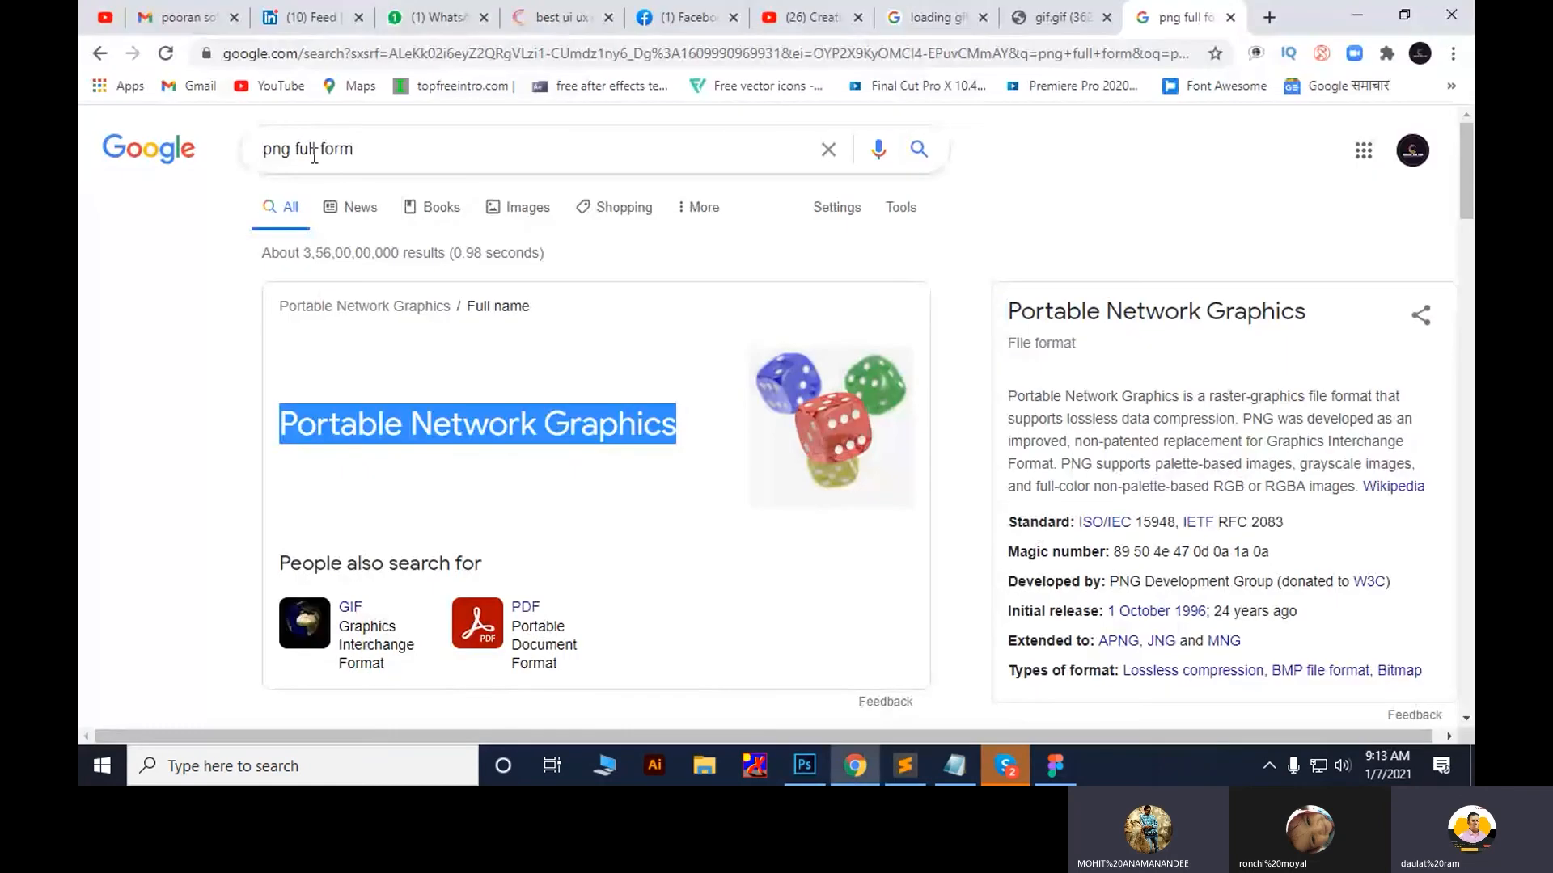
drag(291, 148, 250, 149)
text(PSD)
key(Return)
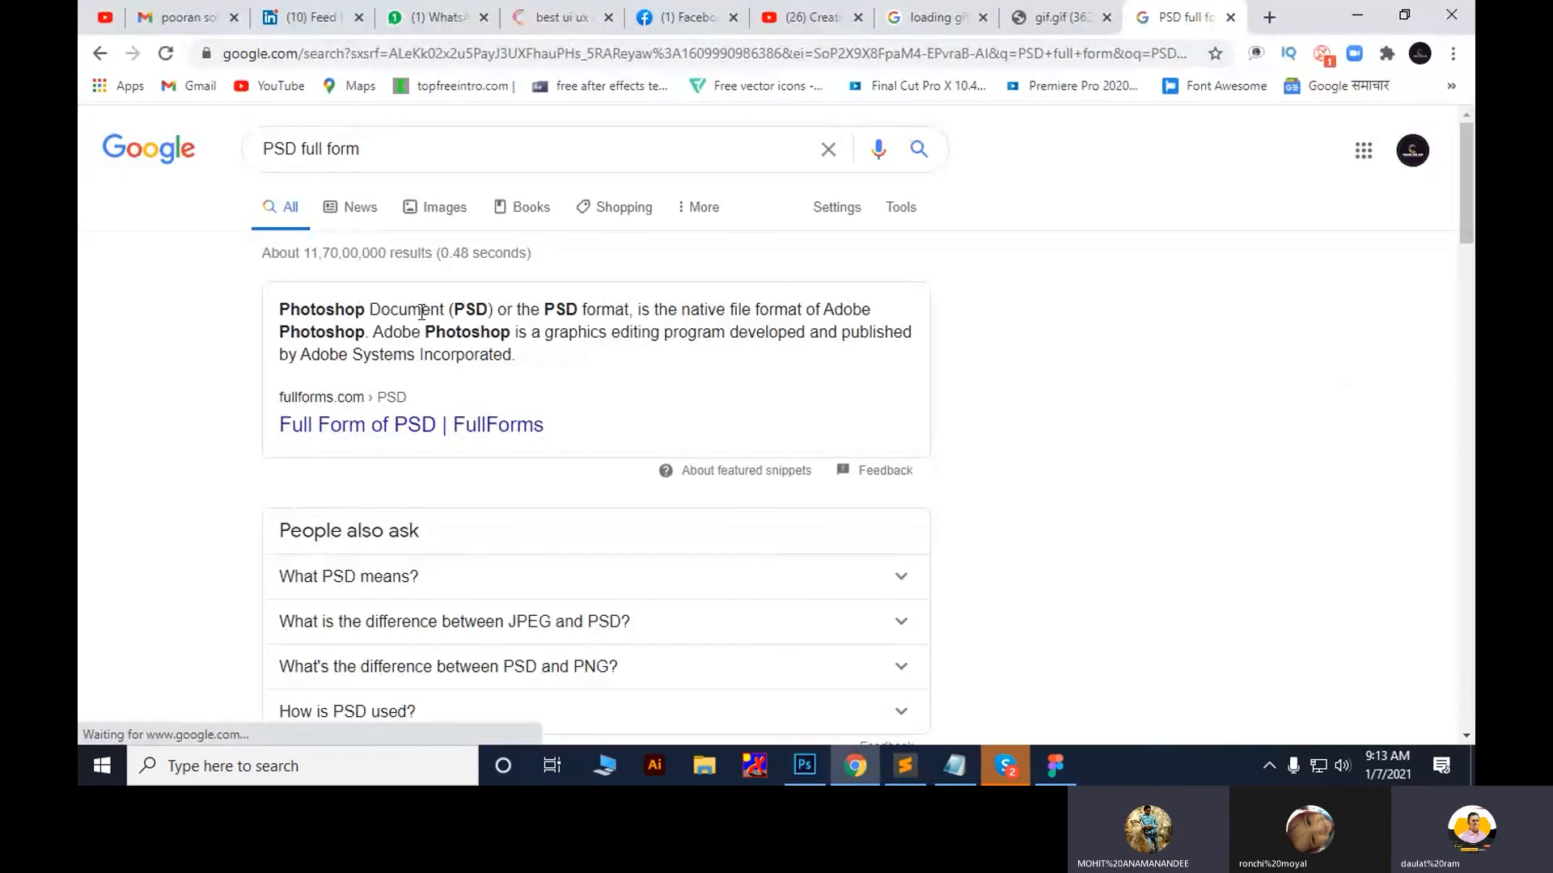
Take "Photoshop Document" from the search result and complete the note in Sublime Text as "PSD:- Photoshop Document"
drag(280, 309, 442, 308)
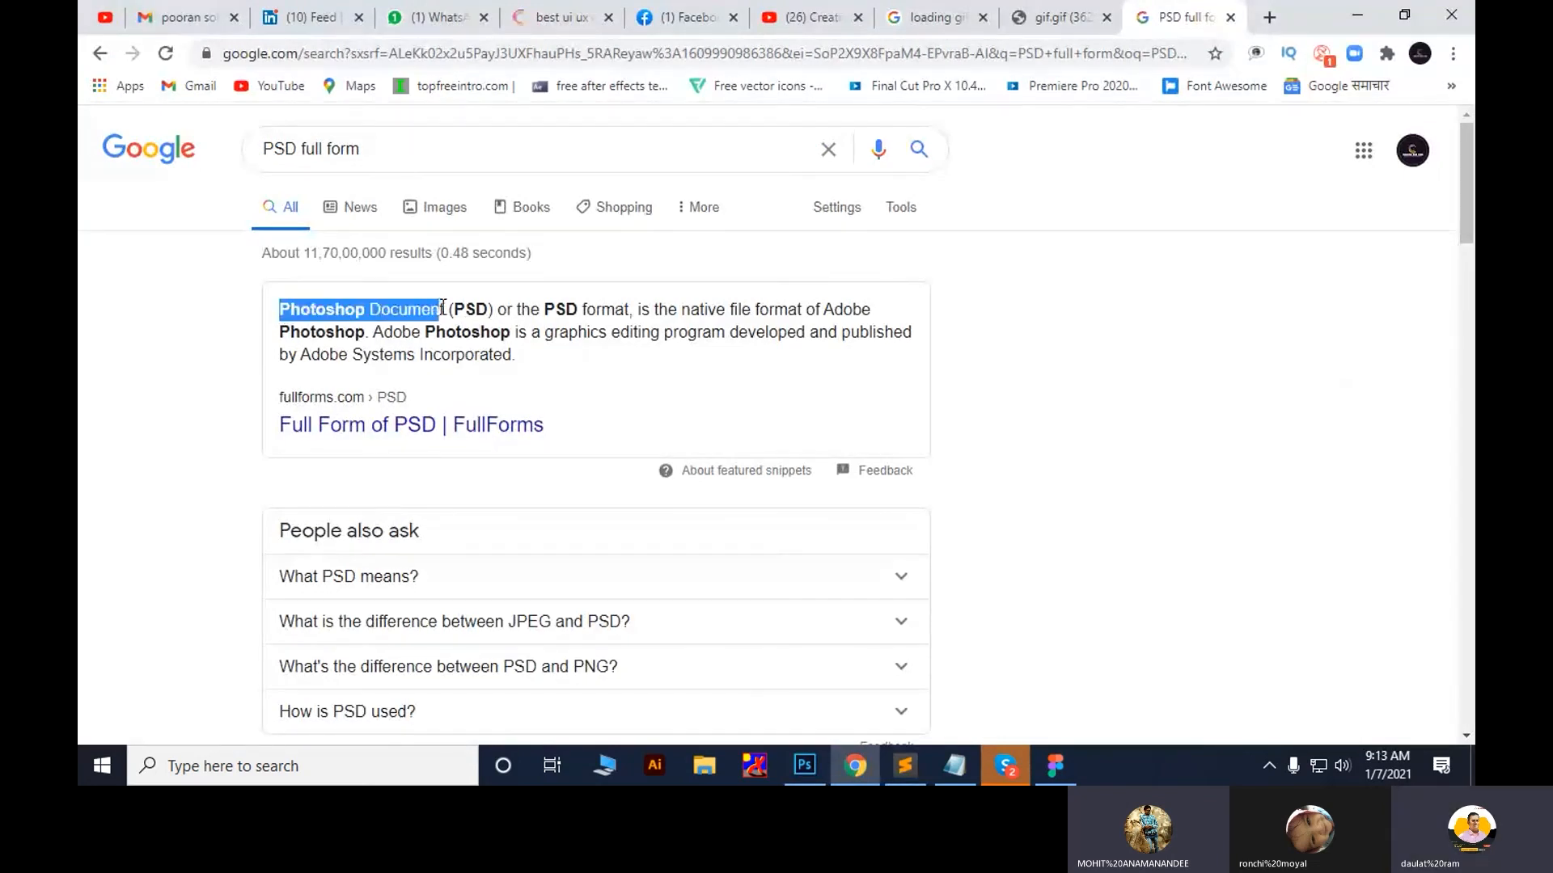
key(alt+Tab)
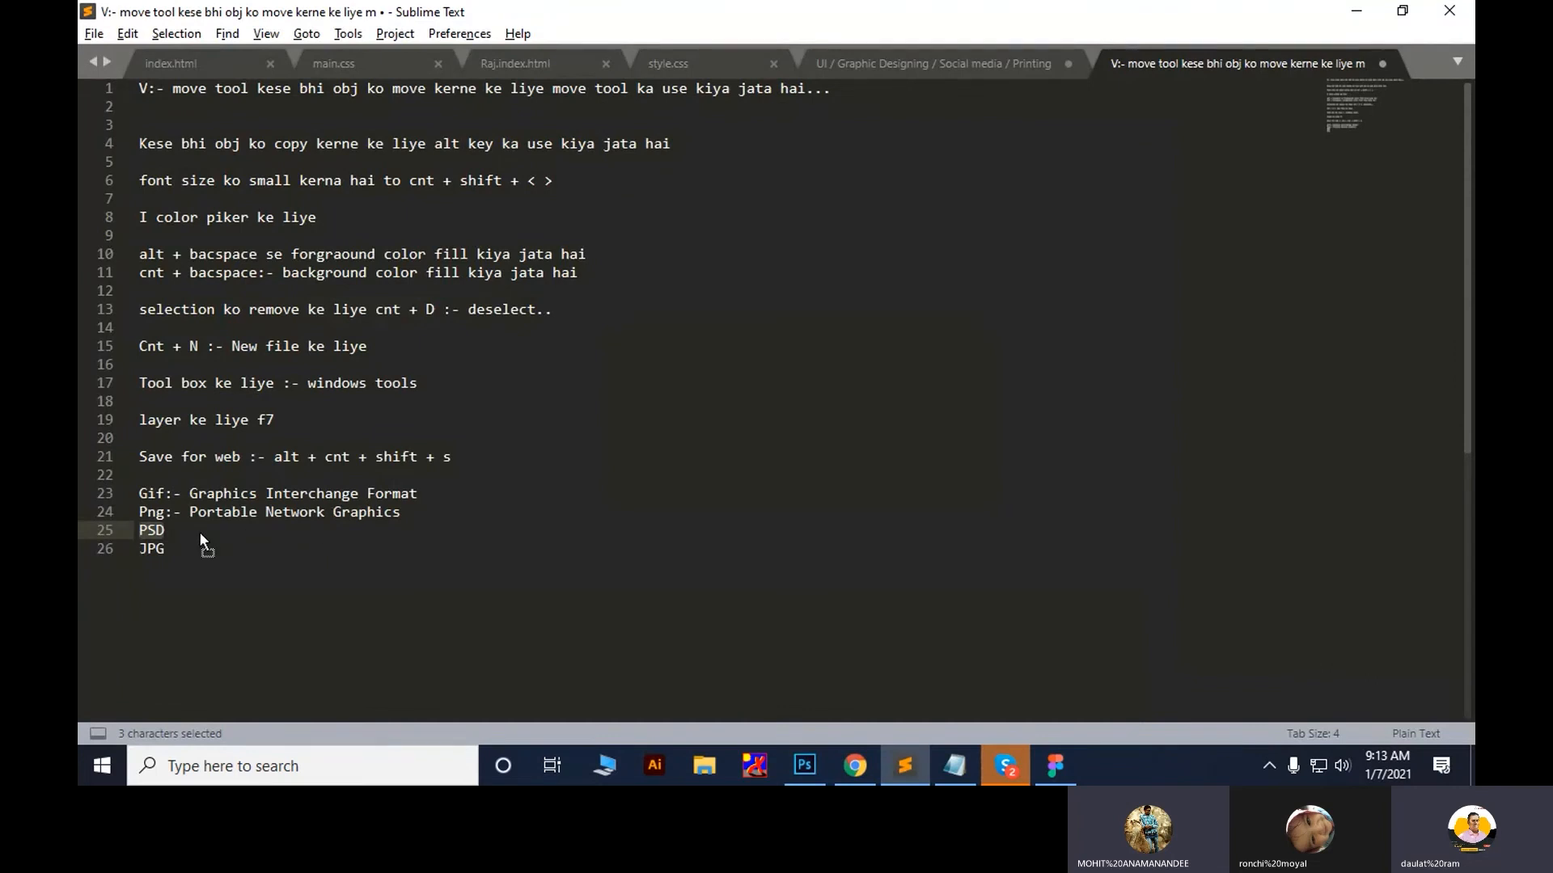
key(Right)
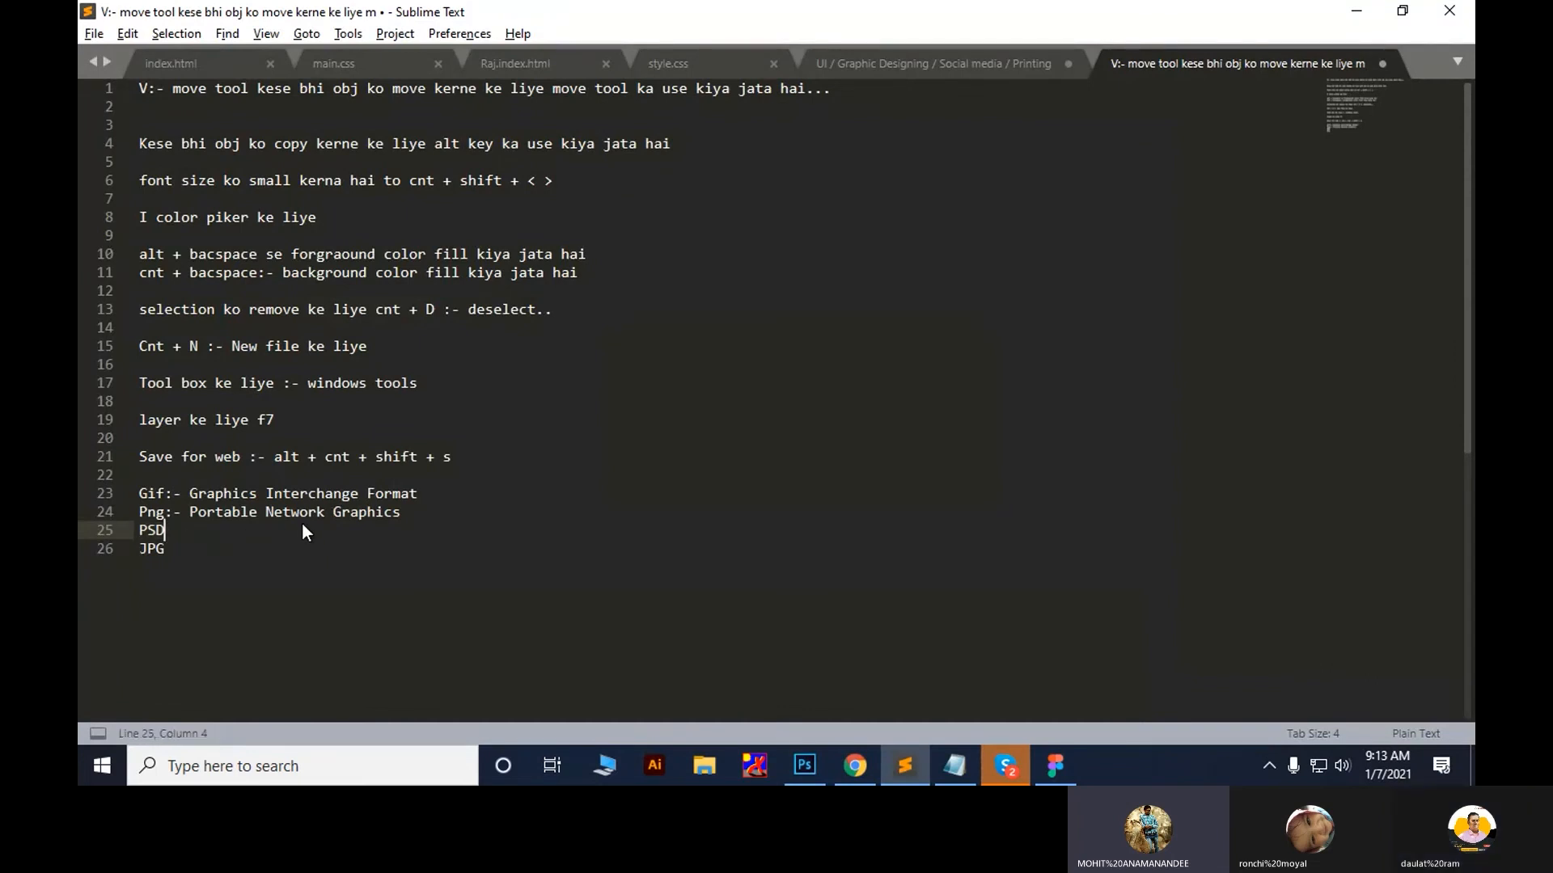
text(:-)
text(Photoshop Document)
Return to Chrome and search Google for "jpg full form"
key(alt+Tab)
double_click(285, 148)
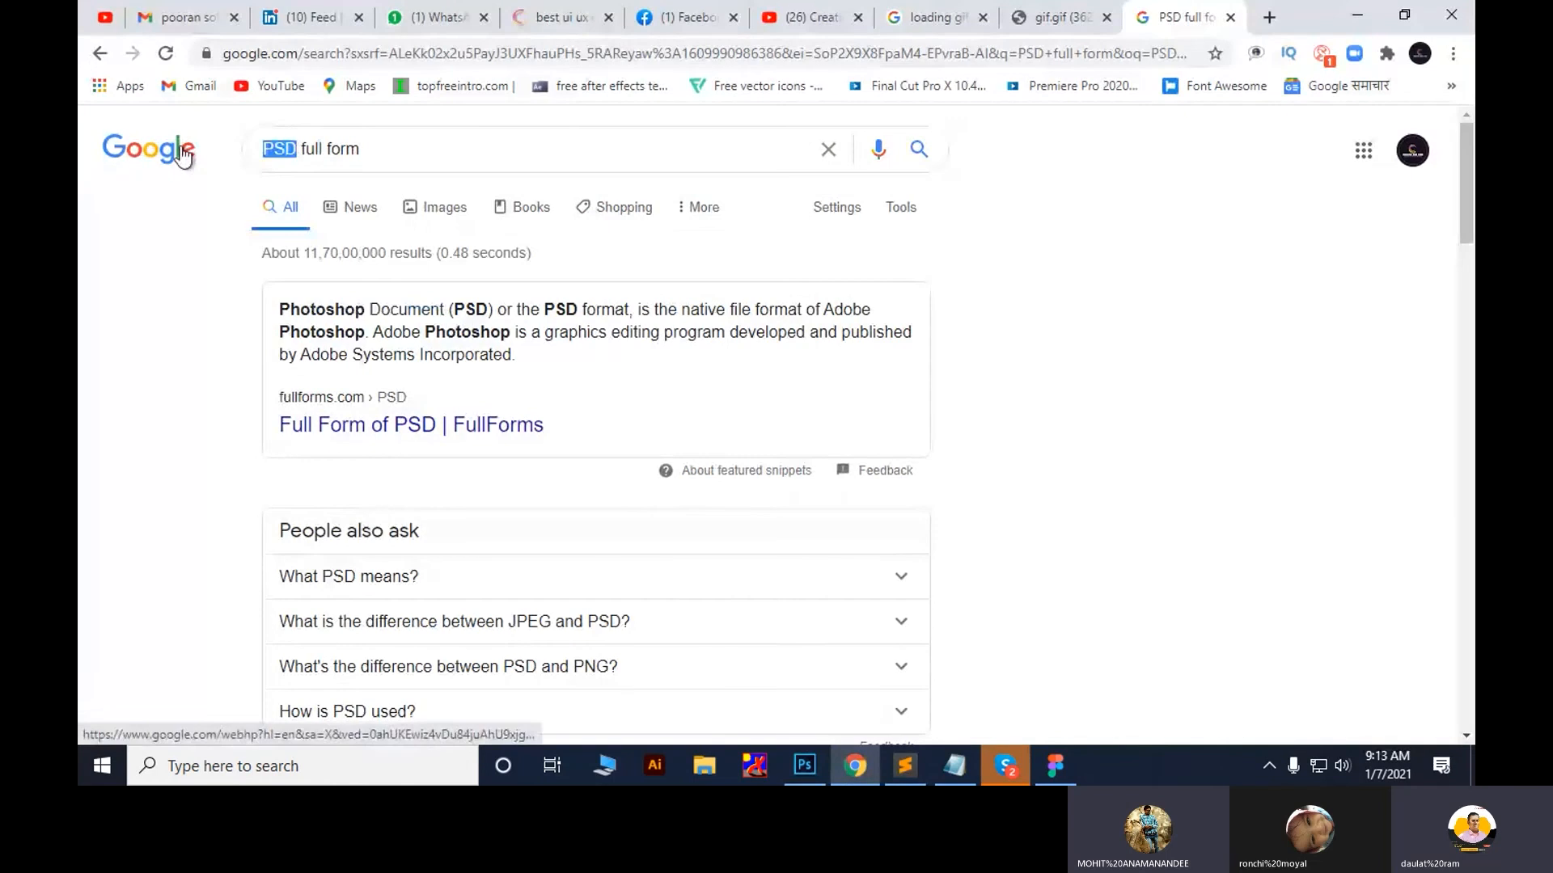
text(jpg)
key(Return)
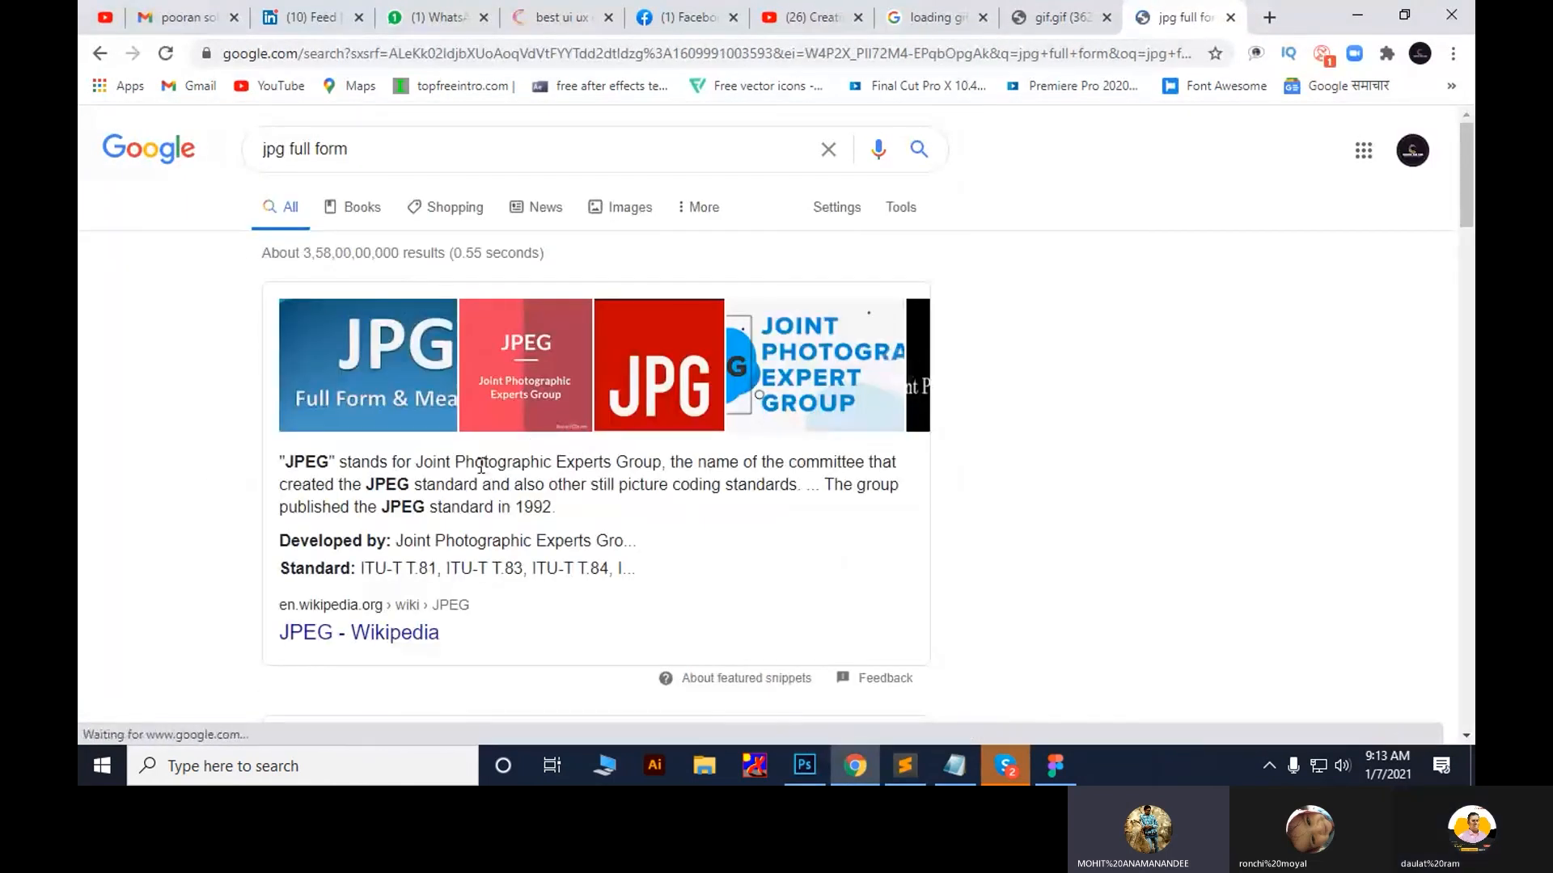
Copy "Joint Photographic Experts" from the search result and complete the note in Sublime Text as "JPG :- Joint Photographic Experts"
drag(660, 464, 475, 458)
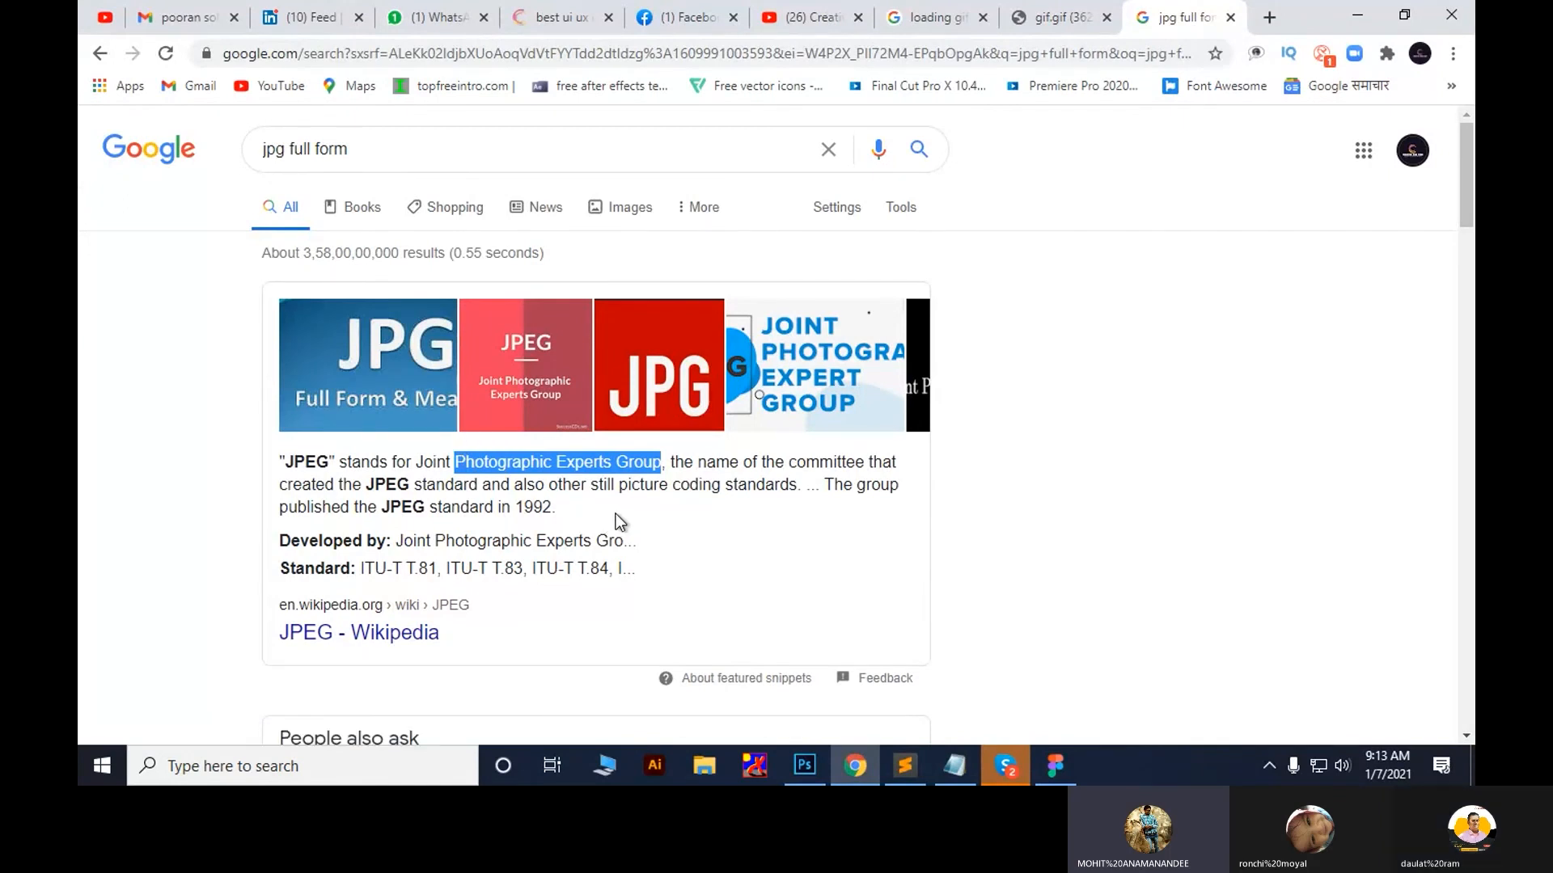
drag(402, 541, 592, 540)
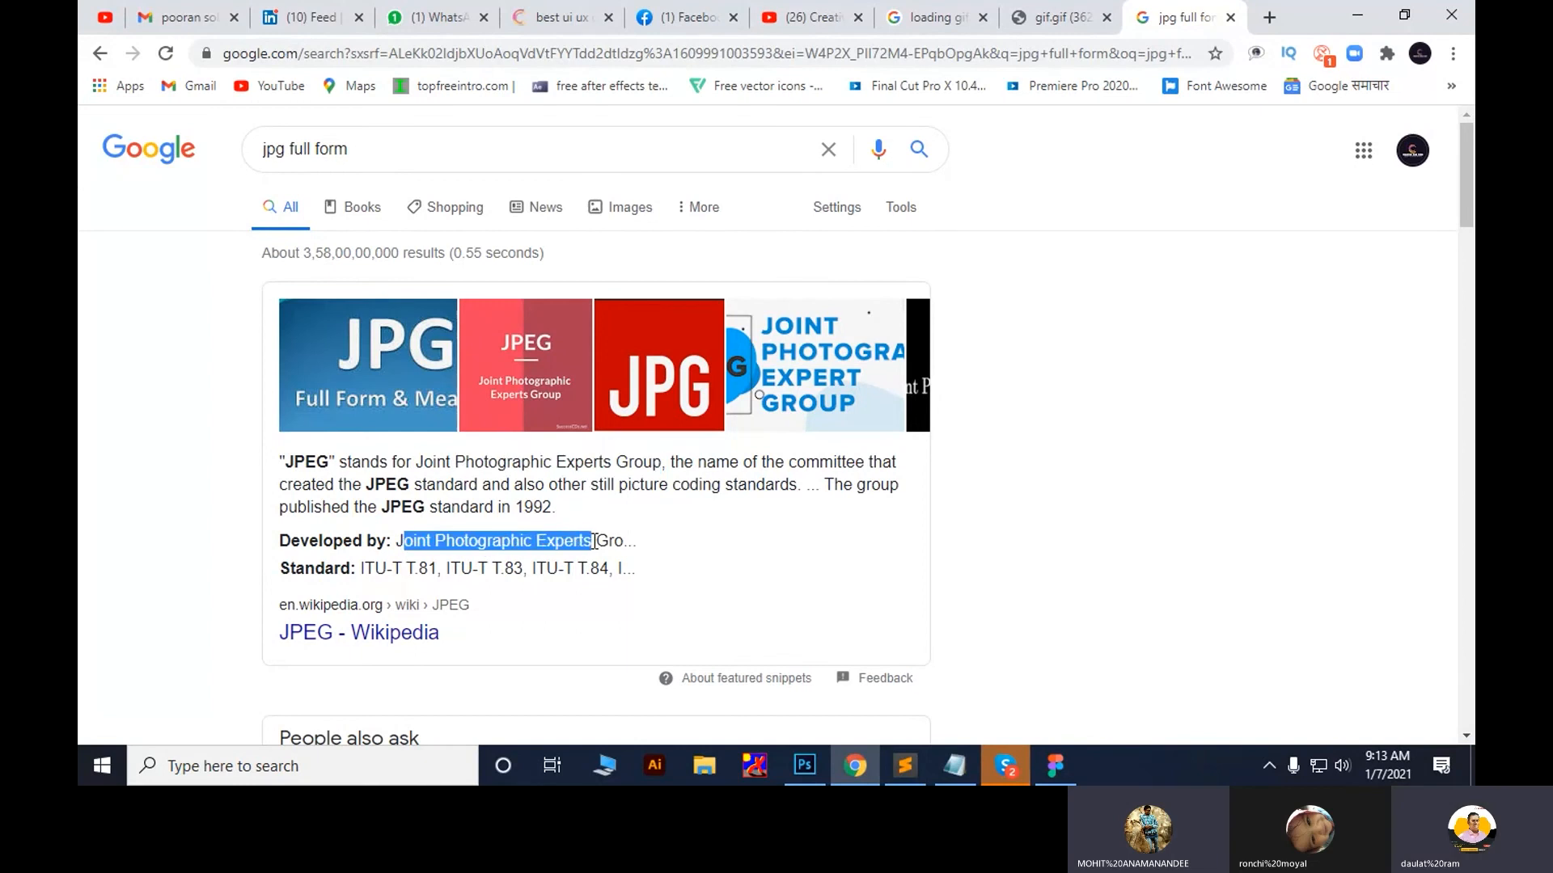
click(417, 550)
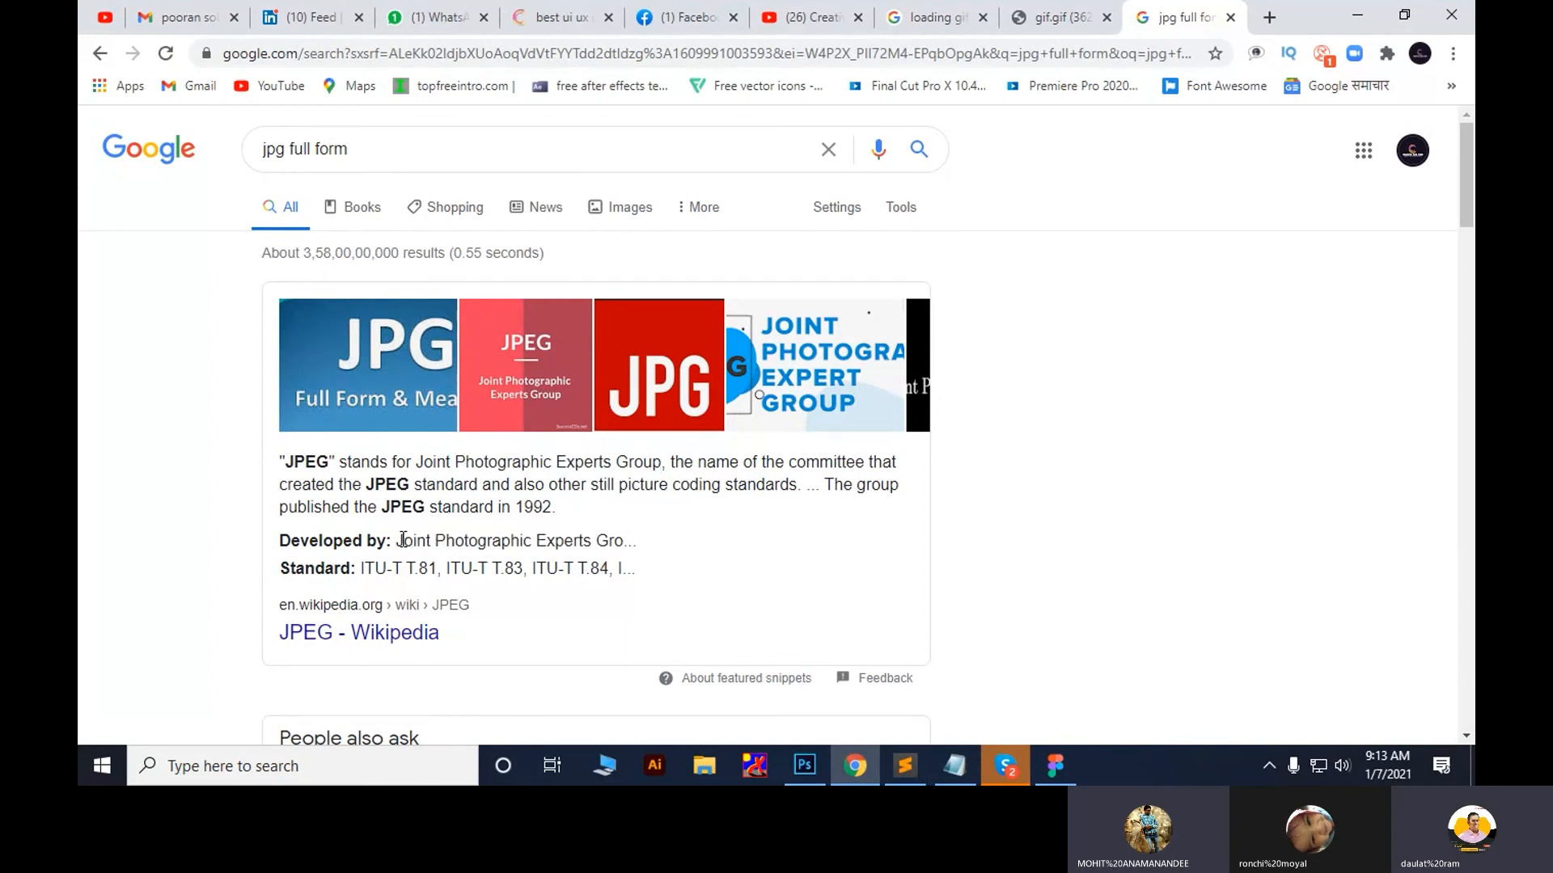
drag(402, 540, 602, 541)
key(ctrl+c)
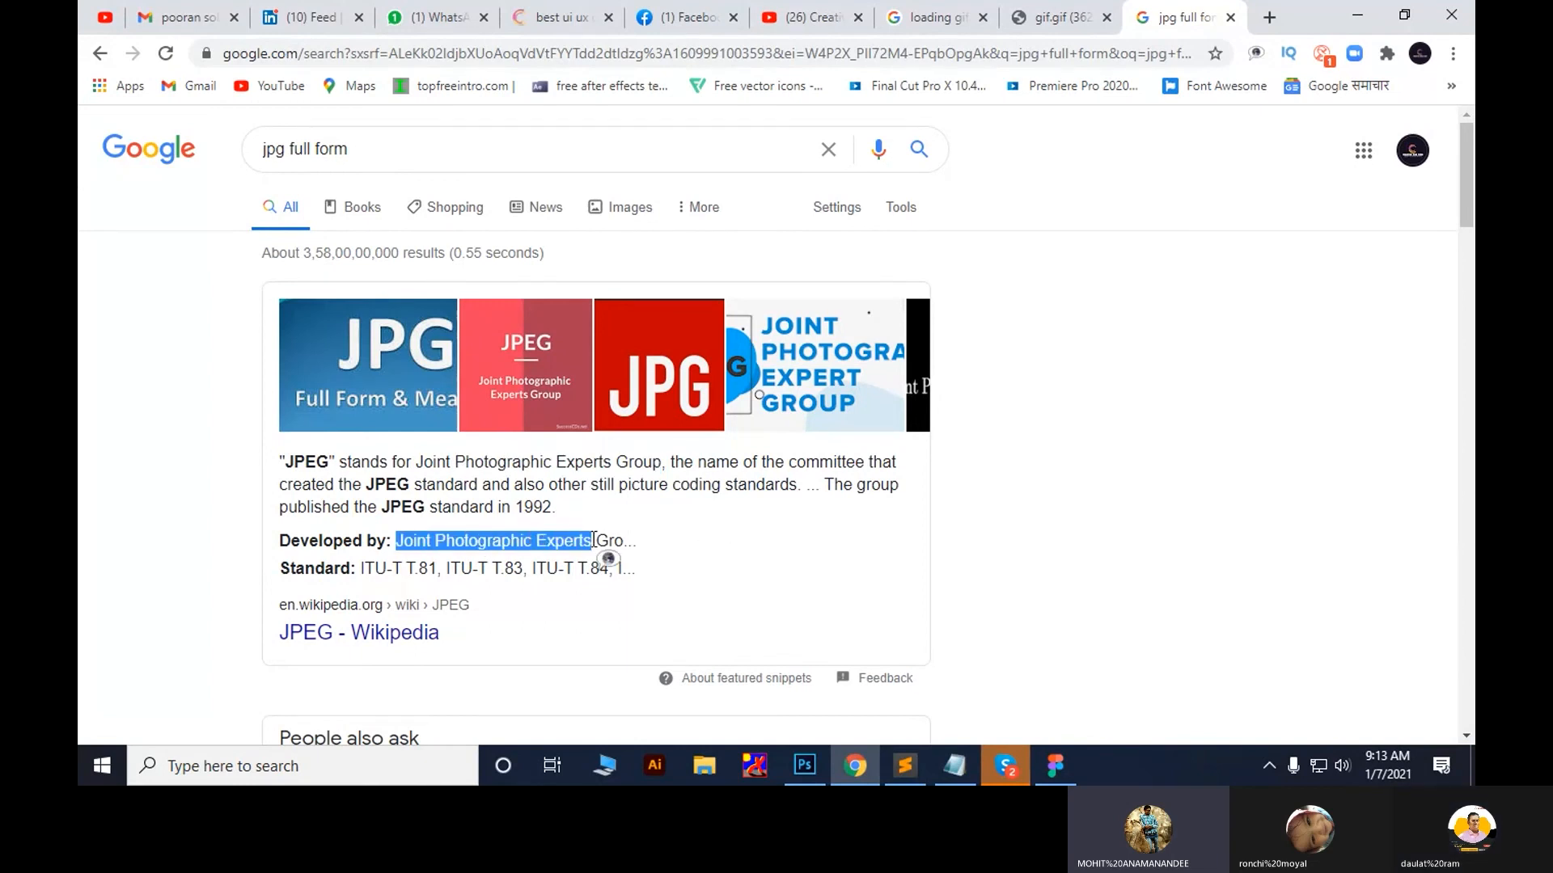
key(alt+Tab)
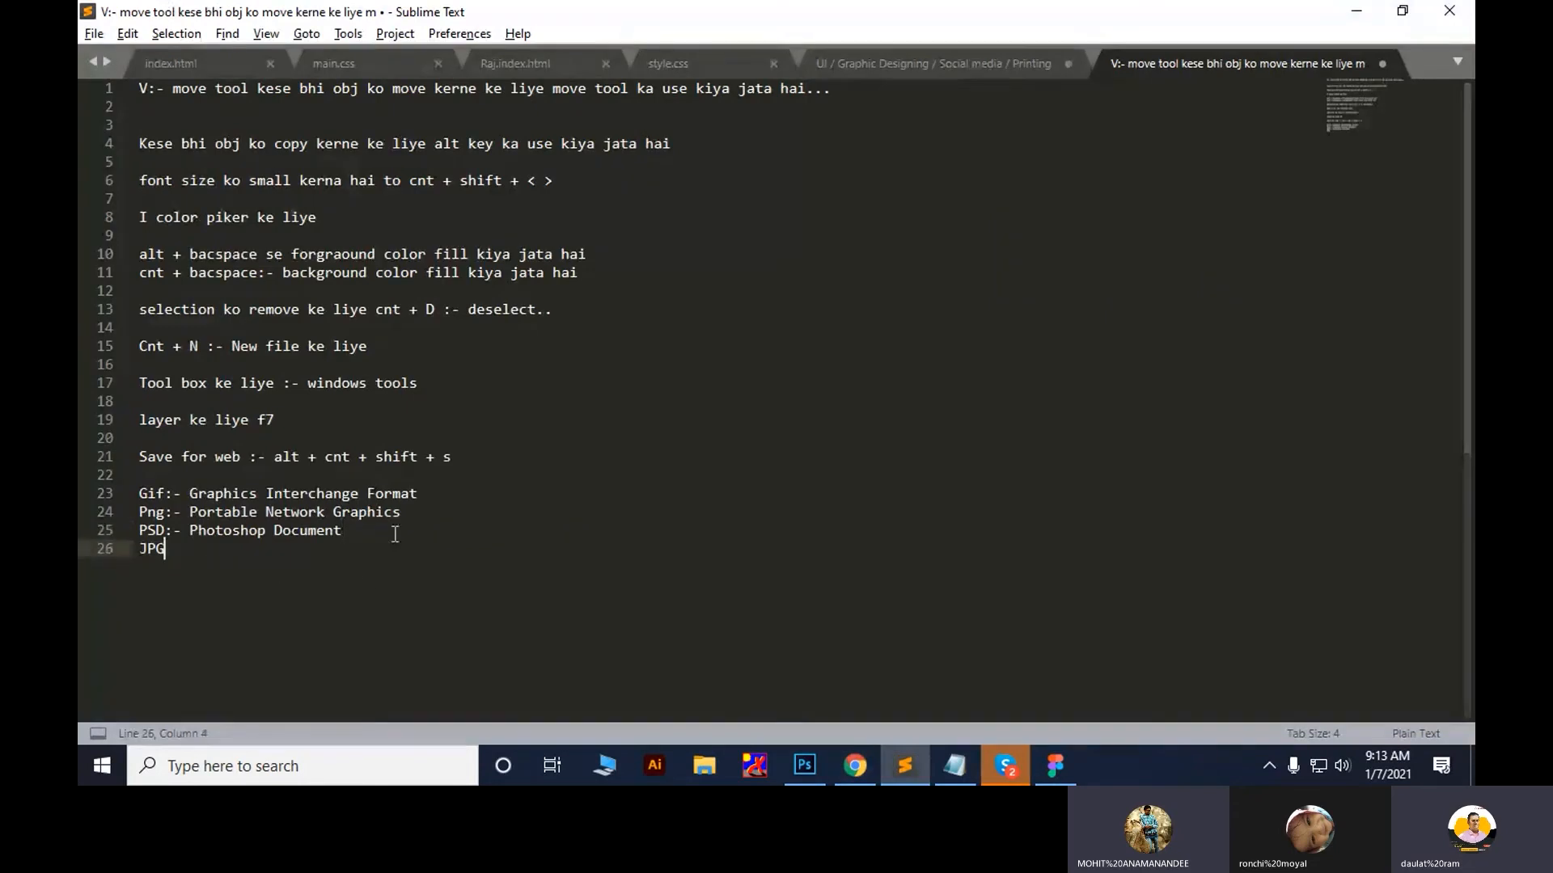
text(:-)
key(ctrl+v)
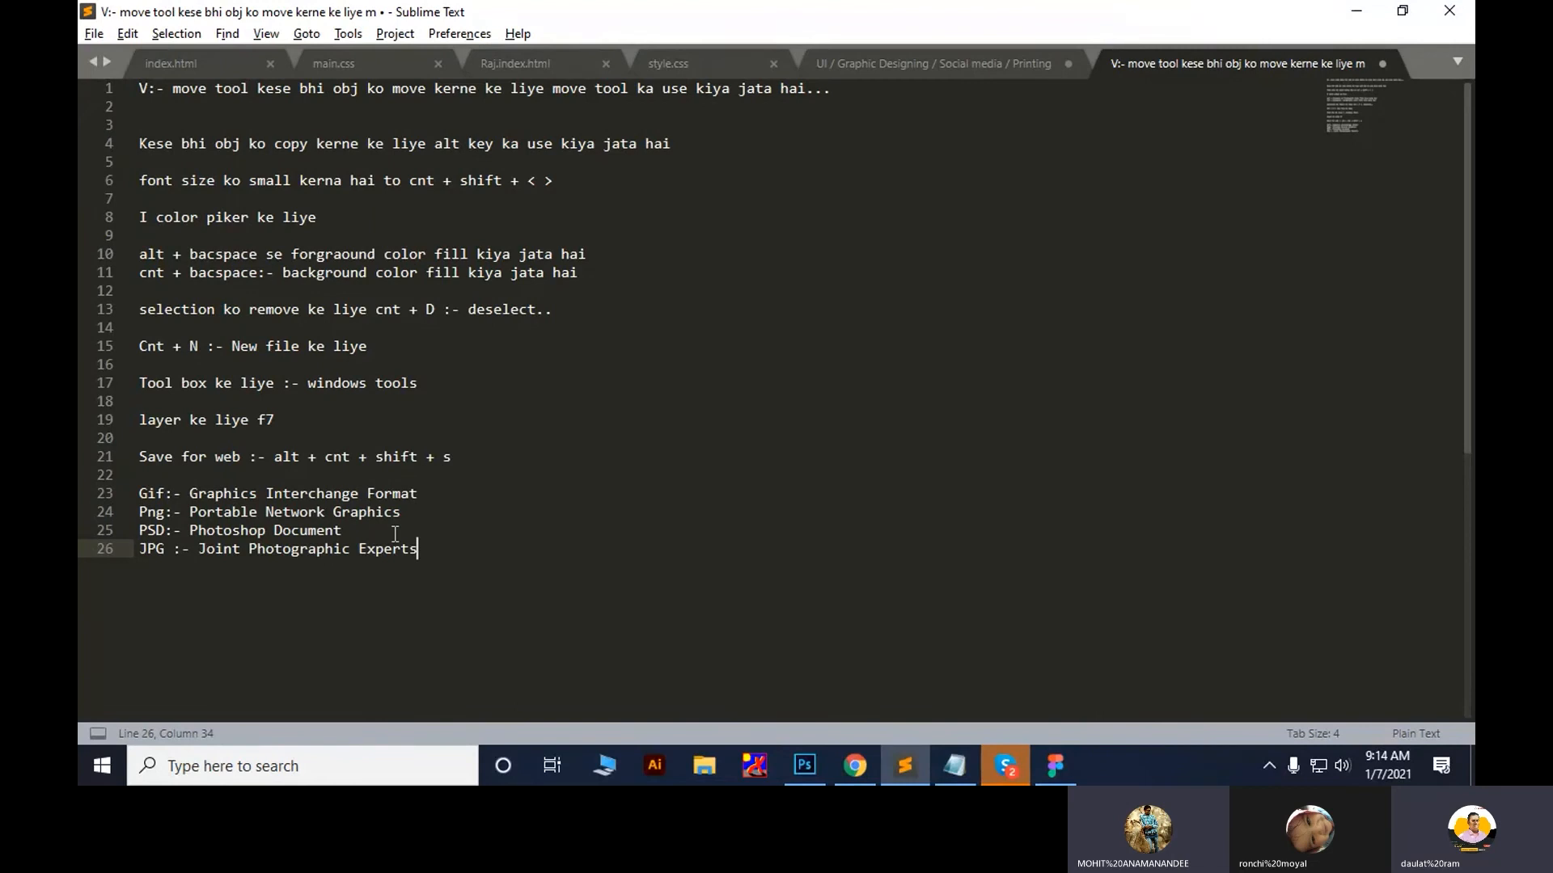
Highlight the Gif, Png, PSD and JPG note lines to point out the format full forms
key(alt+Tab)
key(alt+Tab)
drag(593, 579, 113, 482)
click(504, 515)
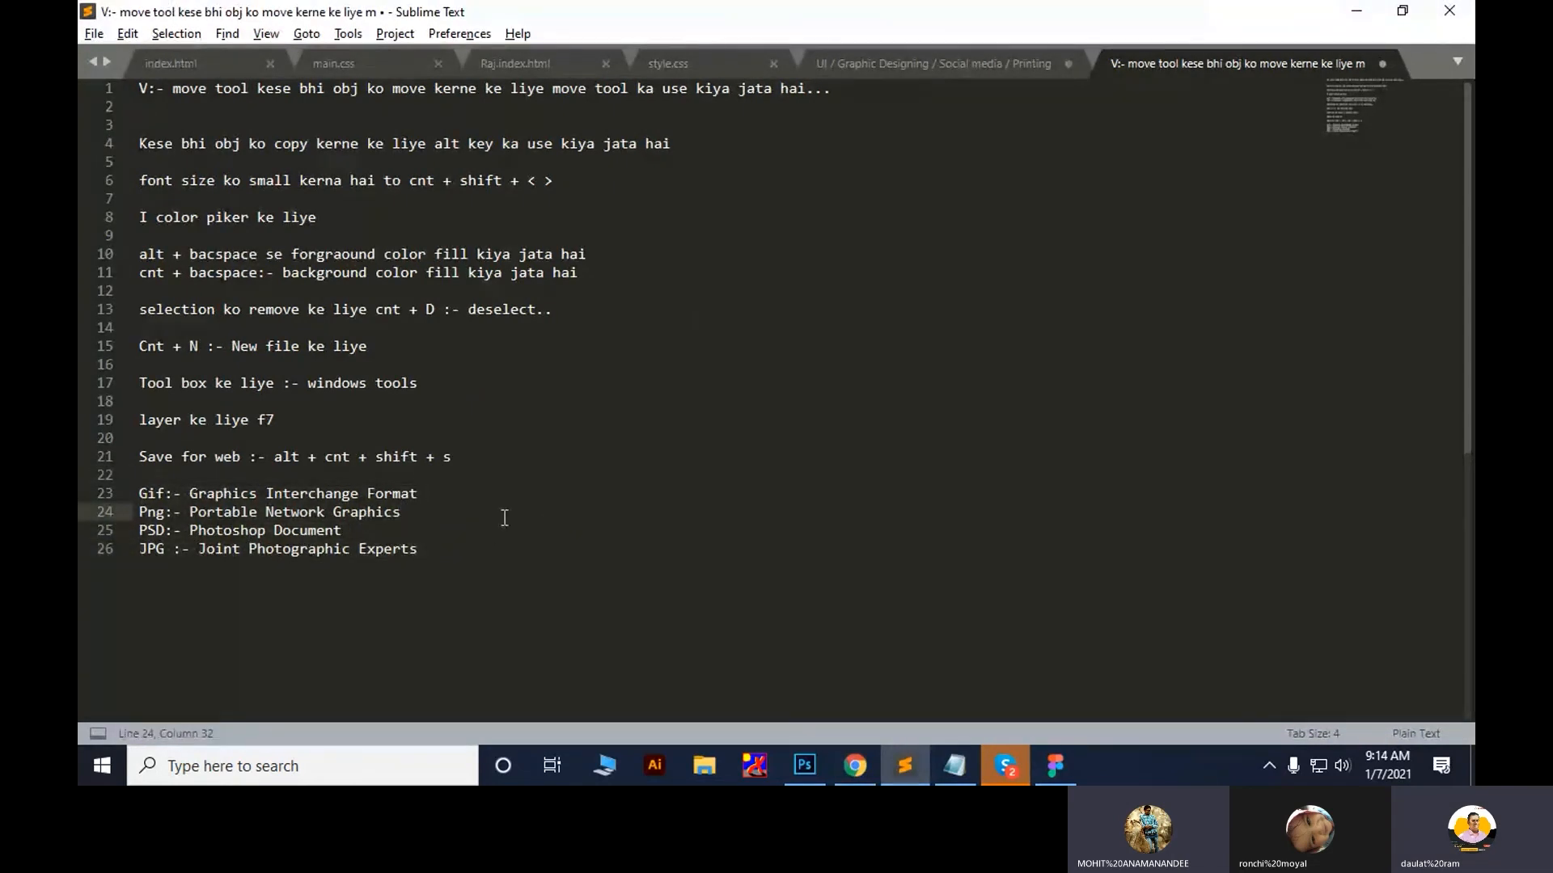
drag(419, 549, 81, 474)
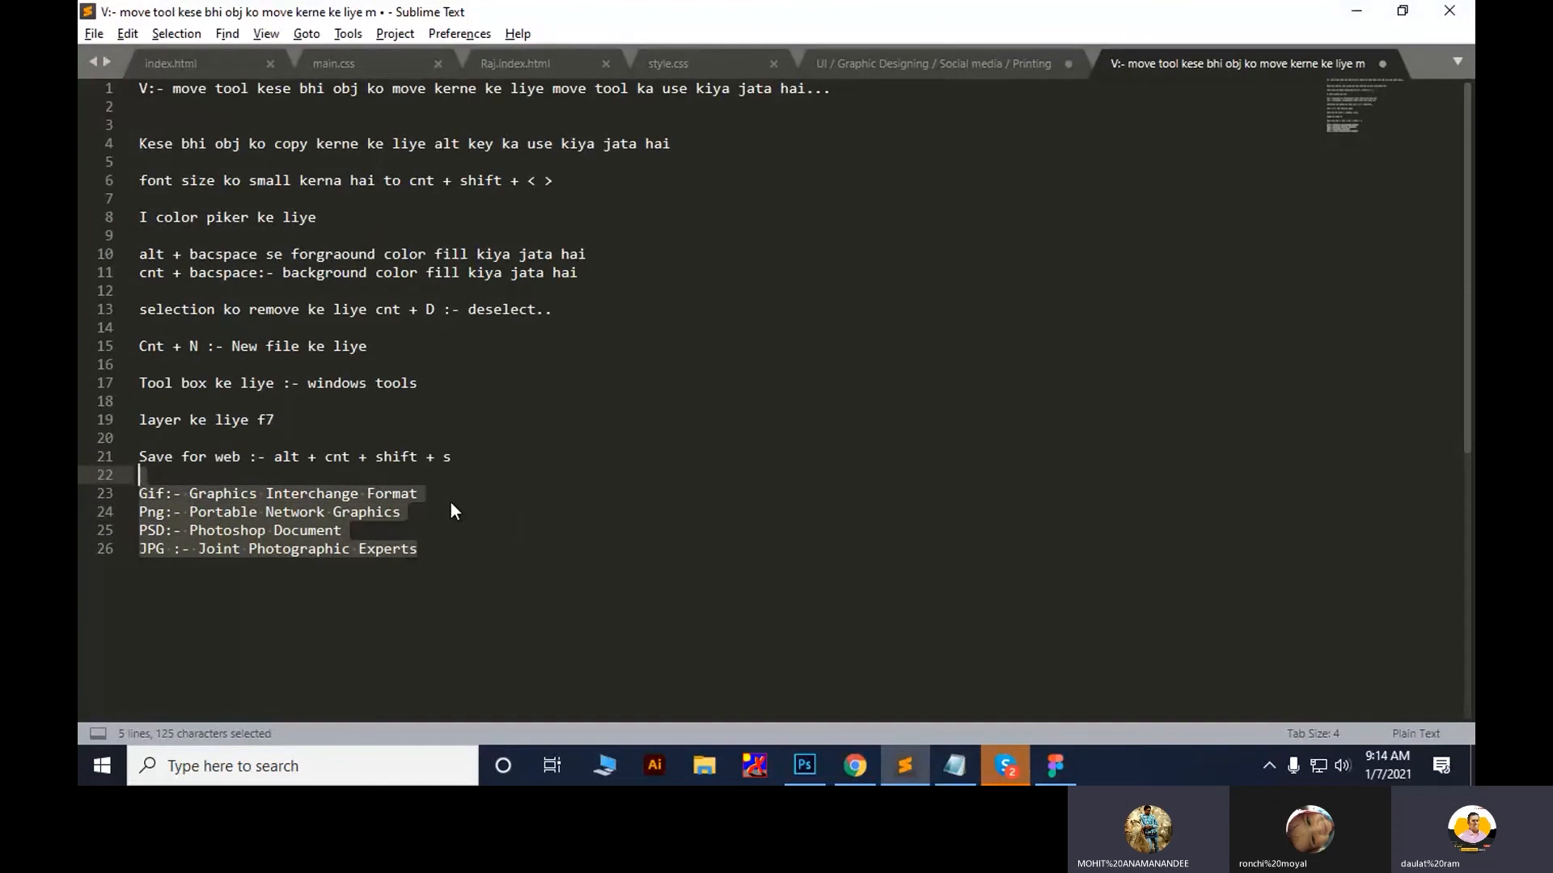
Switch to Photoshop and open the BANNER file from the desktop as a new document
key(alt+Tab)
key(alt+Tab)
key(Tab)
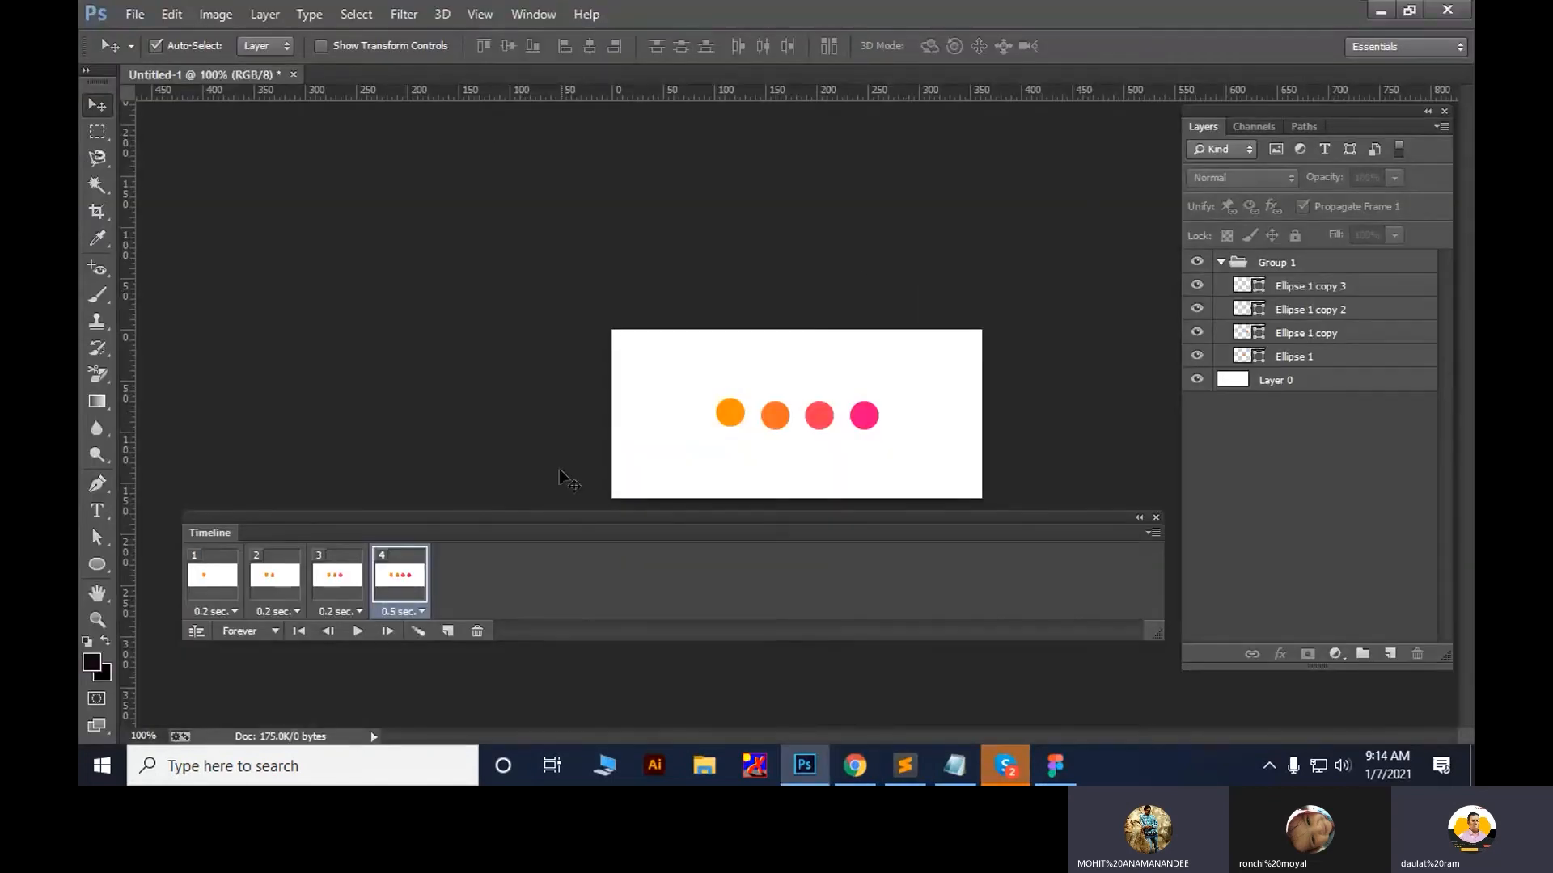
key(super+d)
drag(574, 644, 1126, 48)
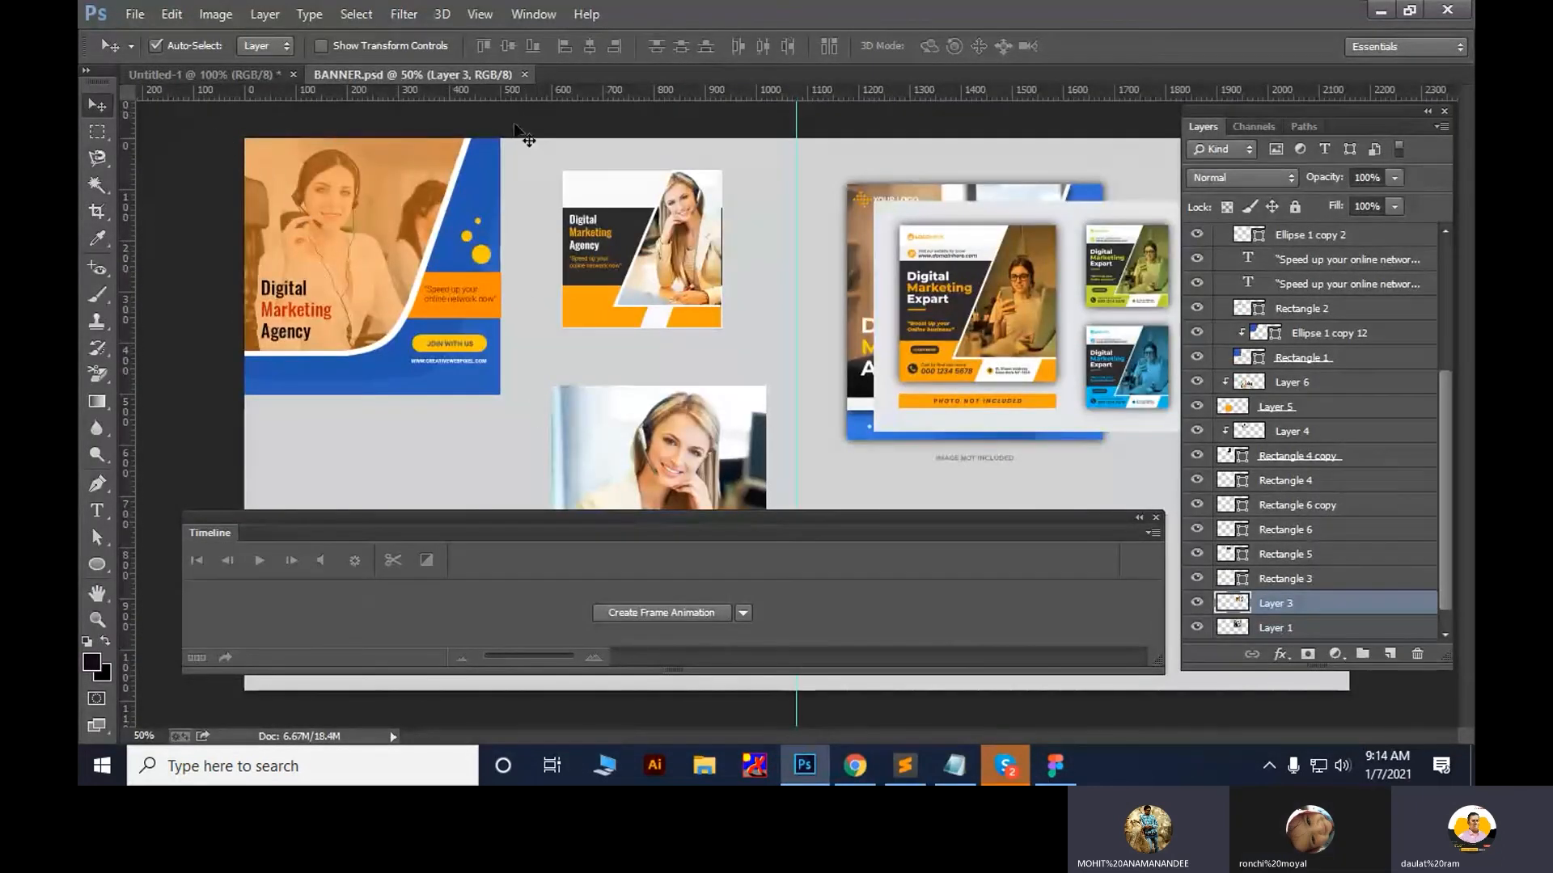
Copy a rectangular selection of the blue and orange Digital Marketing Agency banner and paste it into a new document
click(97, 131)
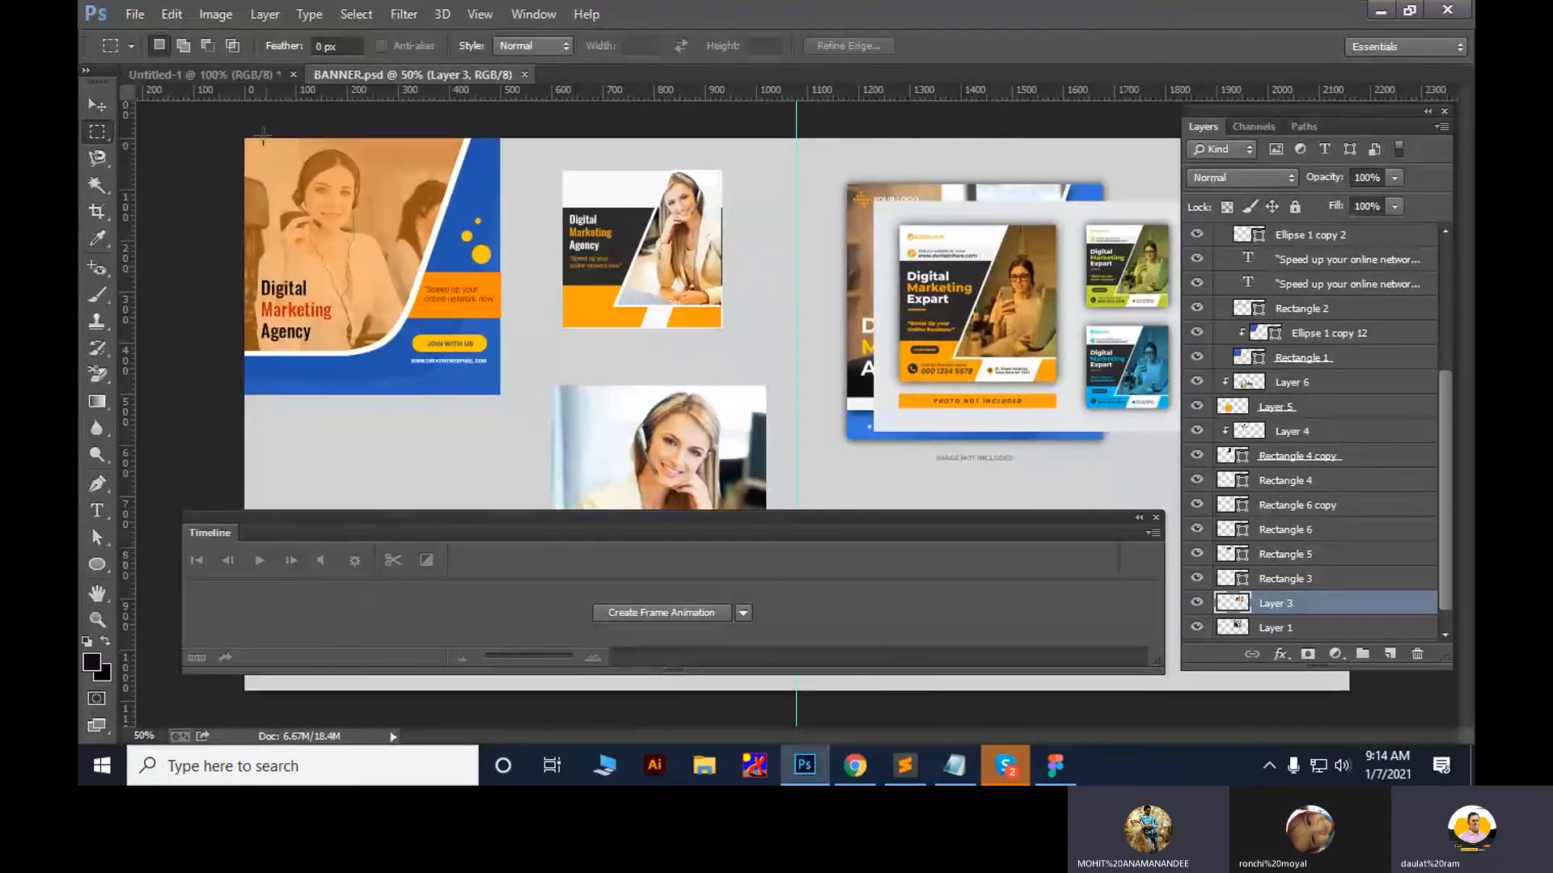
drag(244, 138, 499, 394)
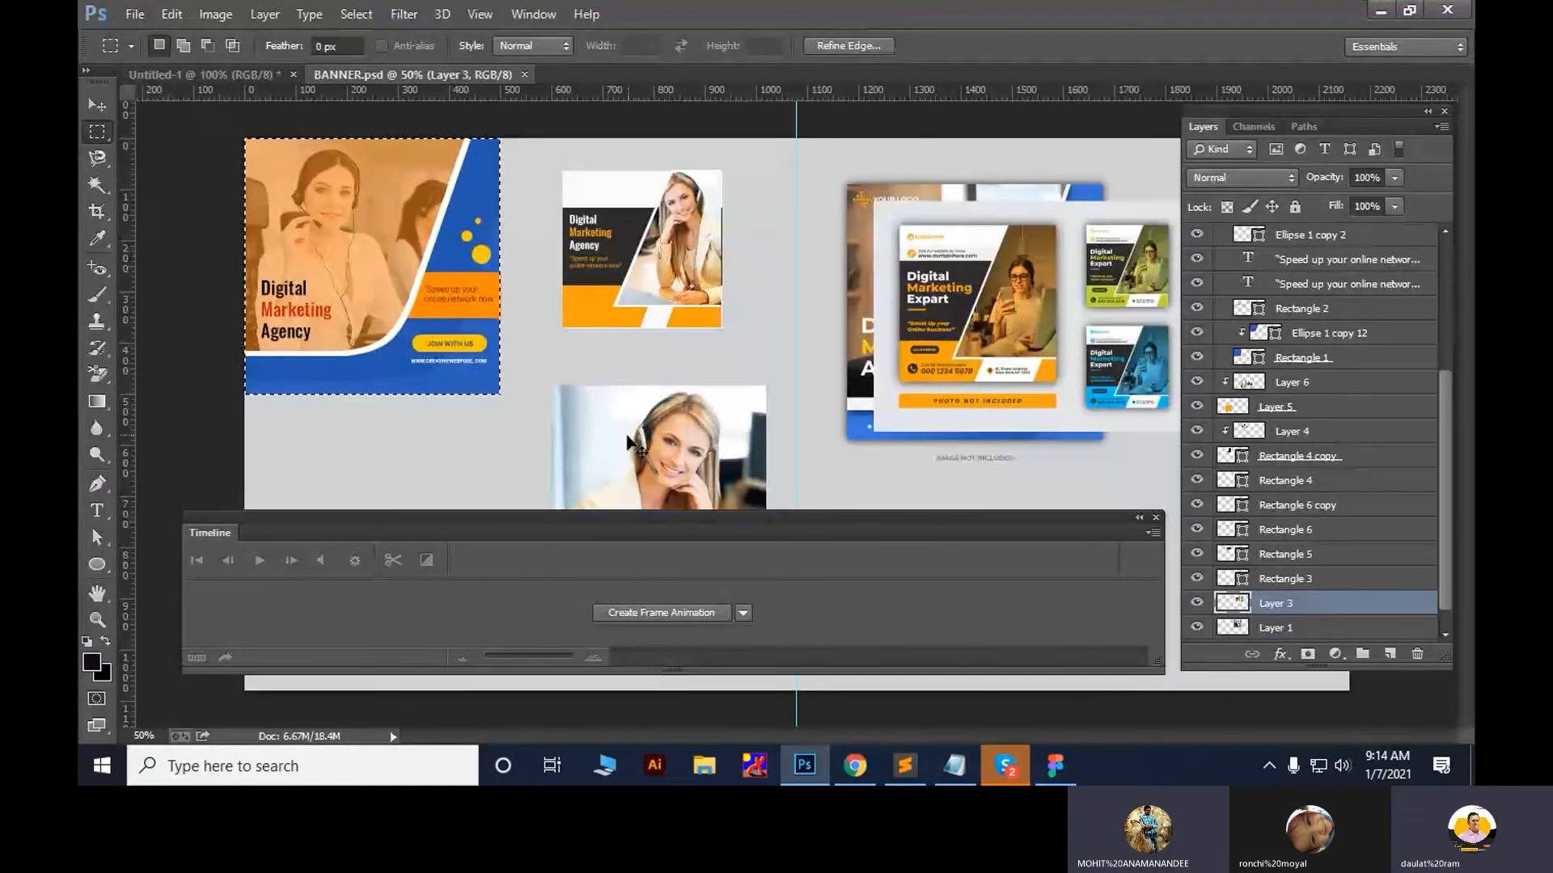
key(ctrl+c)
key(ctrl+n)
key(Return)
key(ctrl+v)
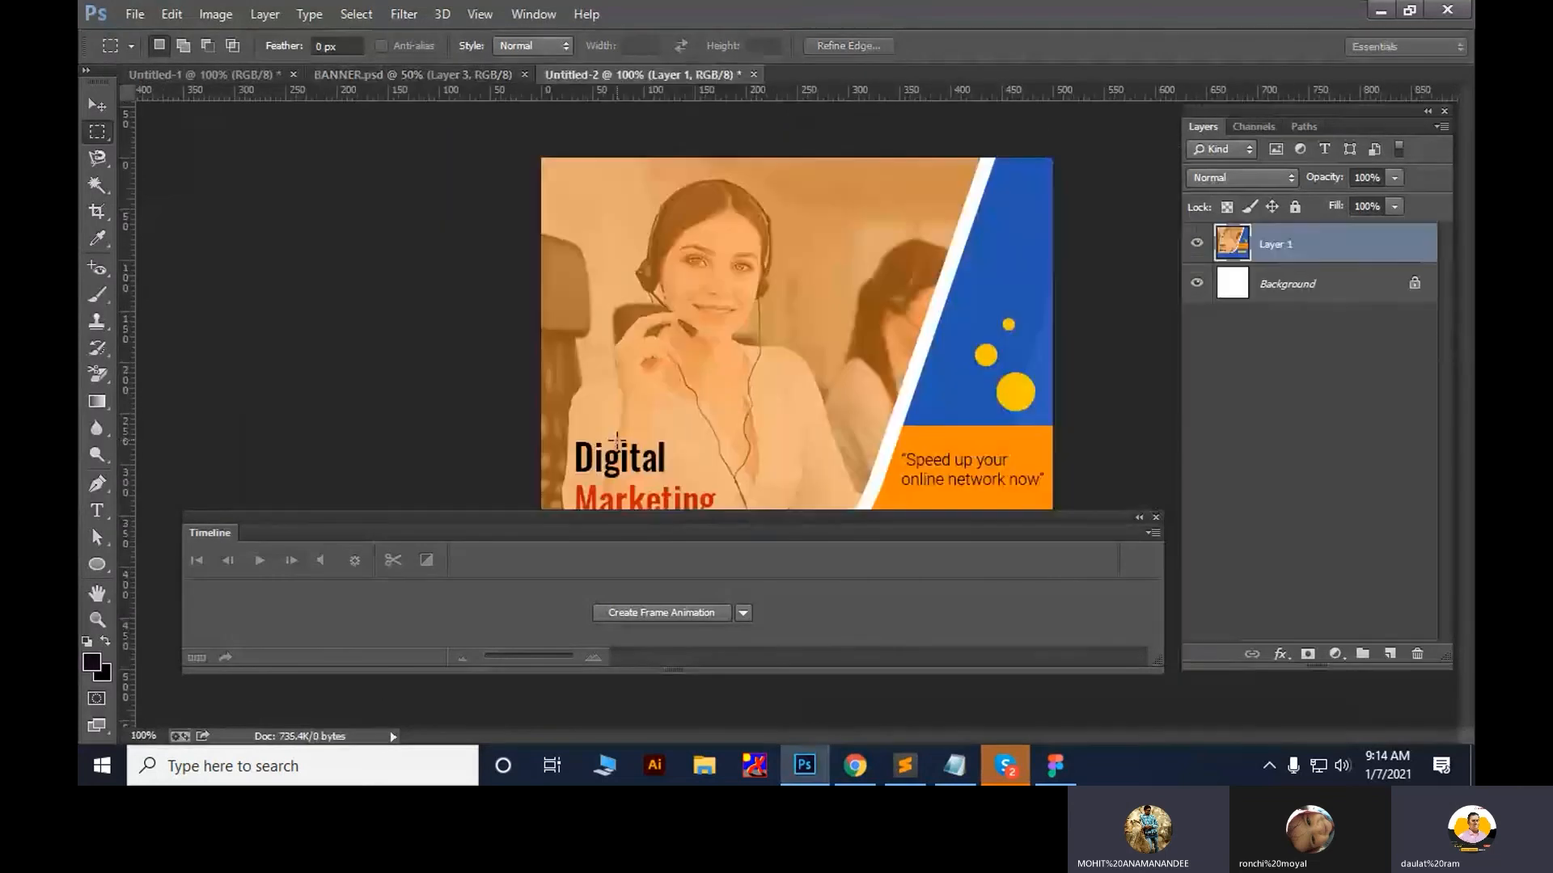
Save the pasted banner for web with the current GIF settings as "banner-01" on the Desktop, and show the desktop
key(ctrl+alt+shift+s)
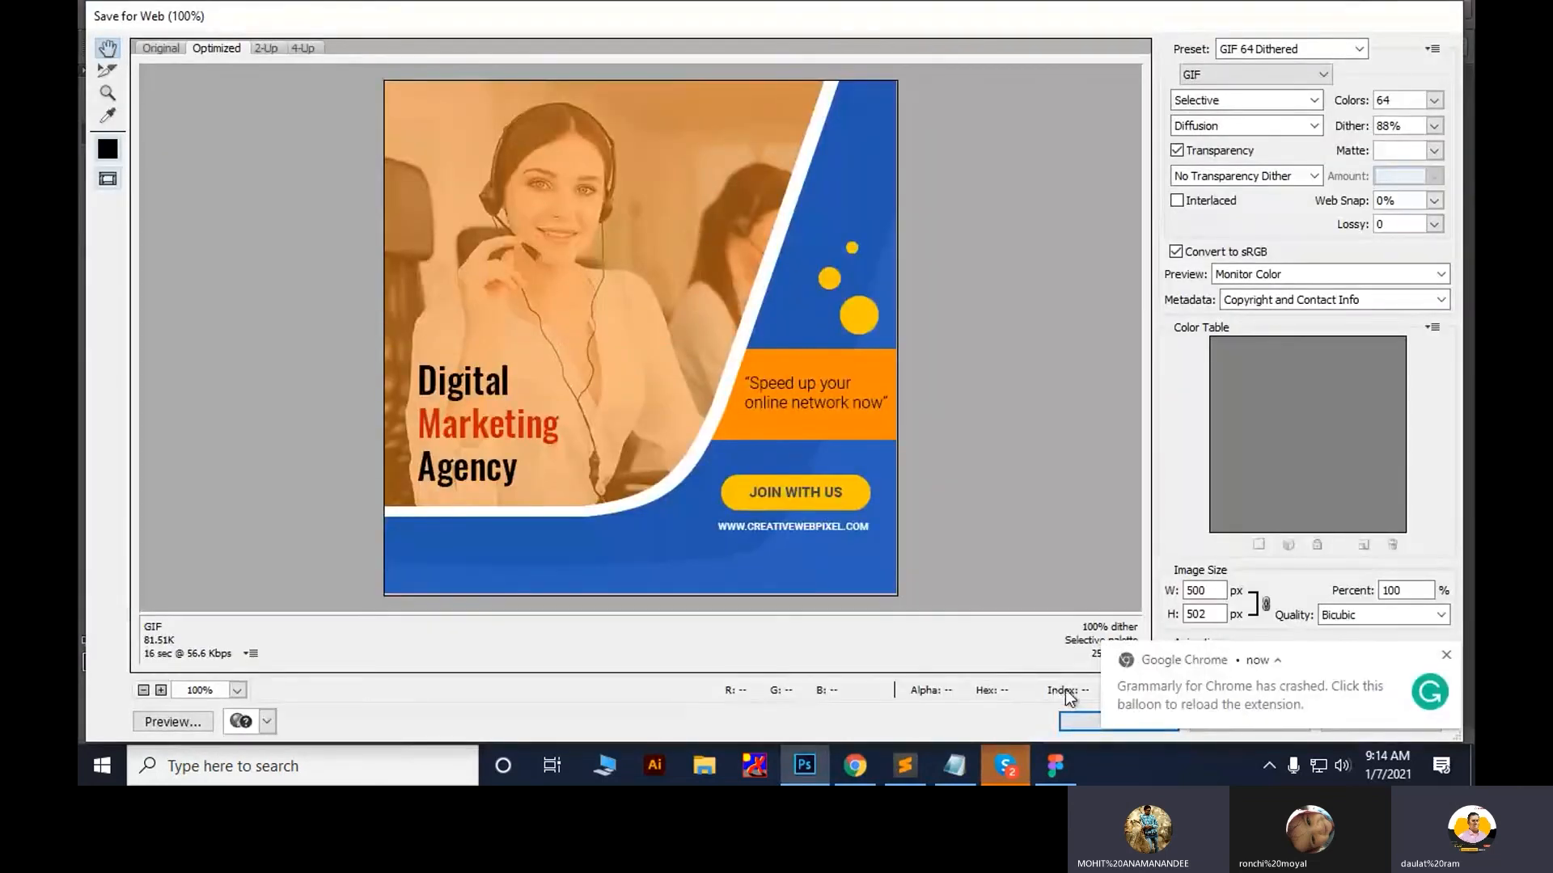
click(1446, 655)
click(1118, 721)
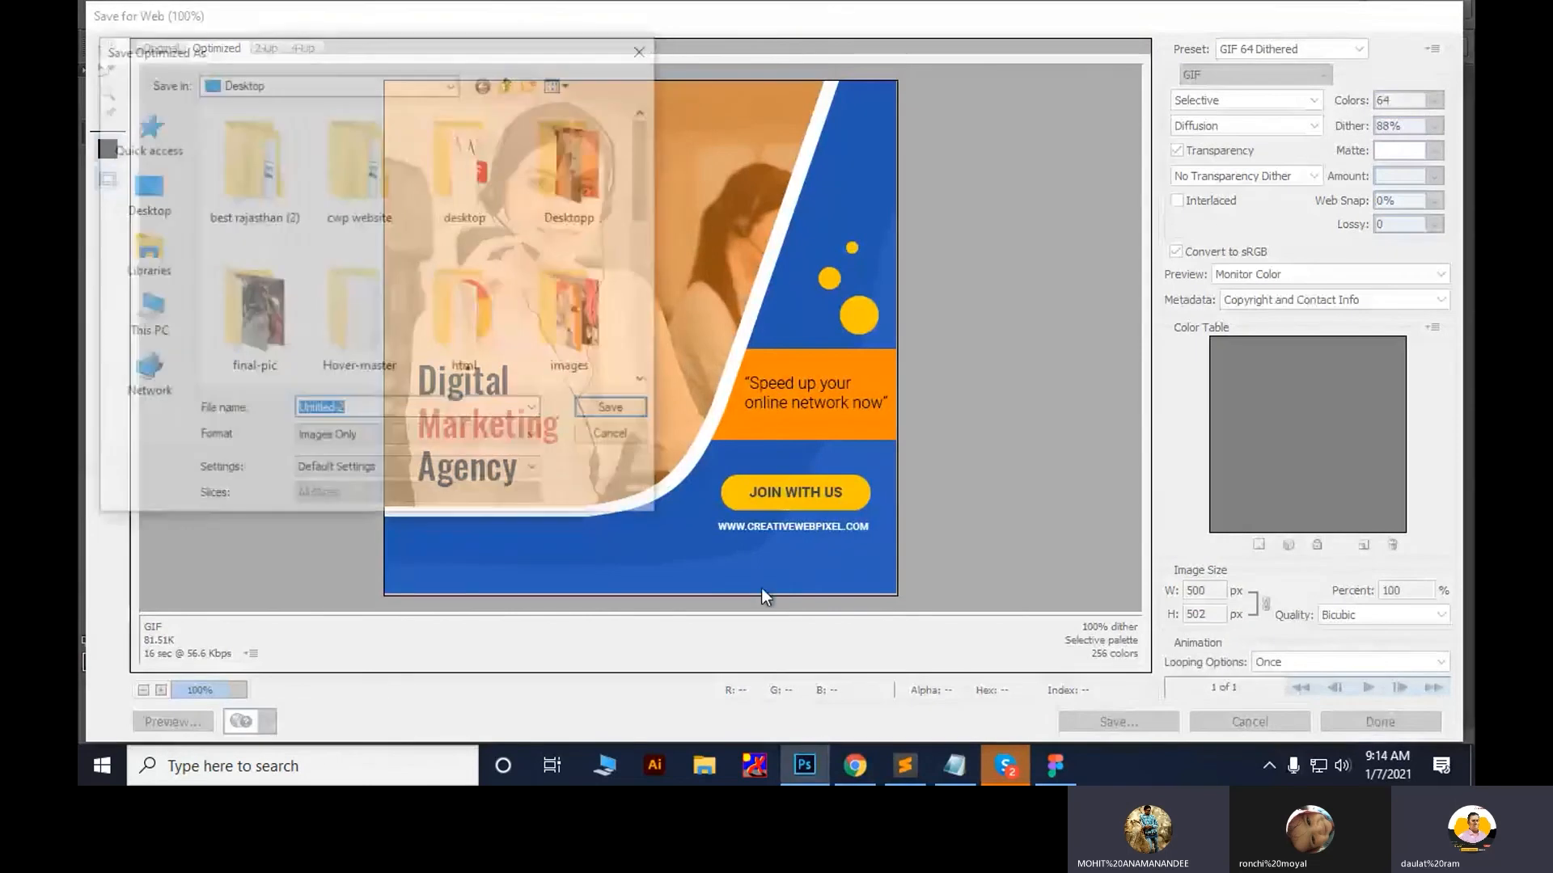
click(118, 165)
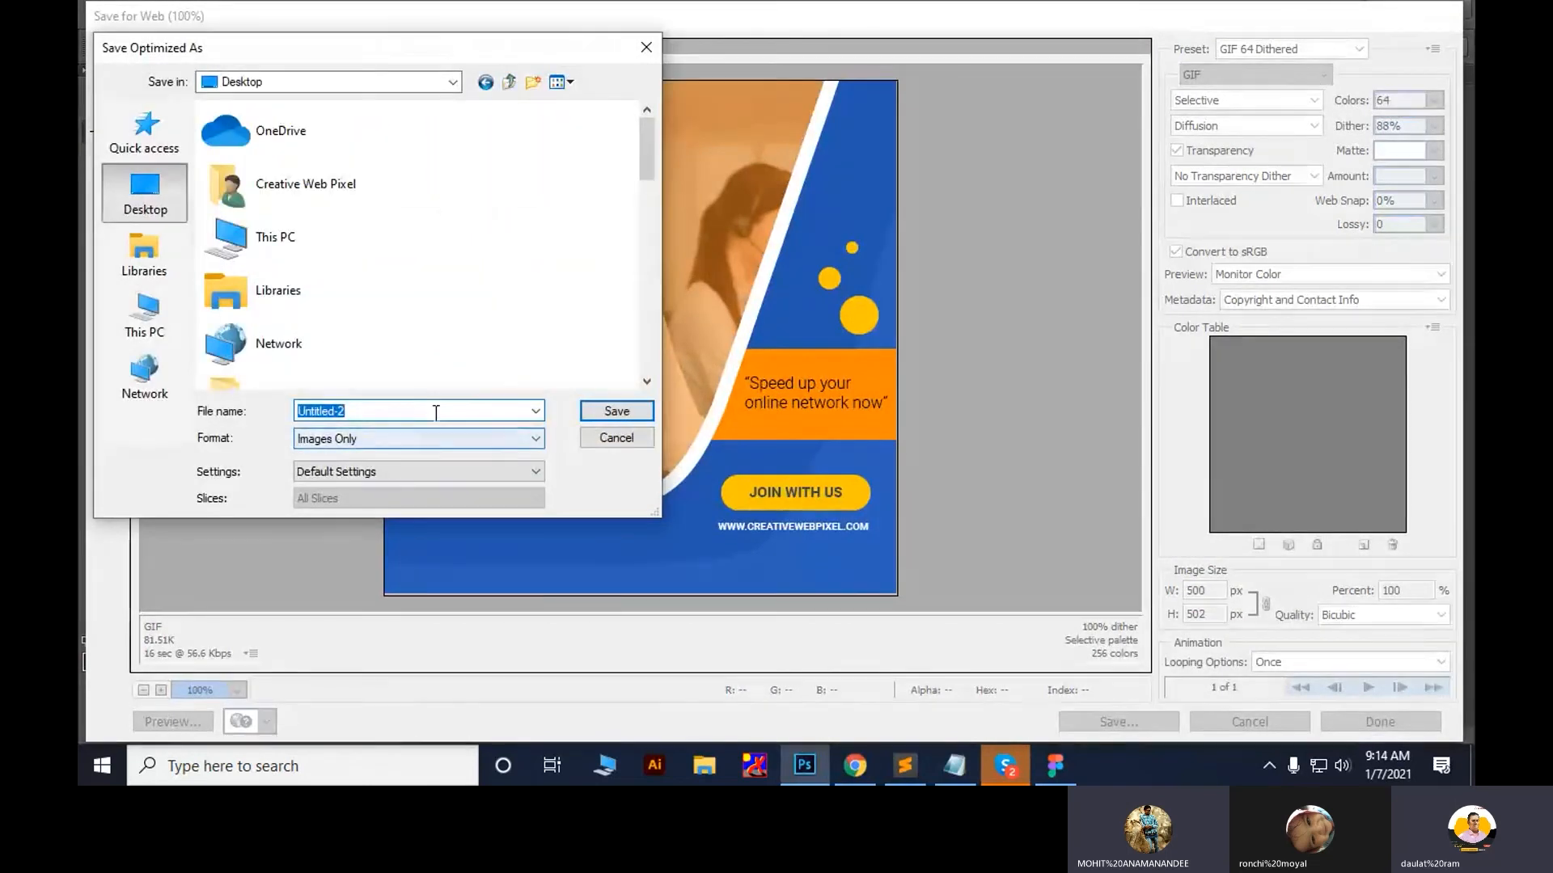
text(banner)
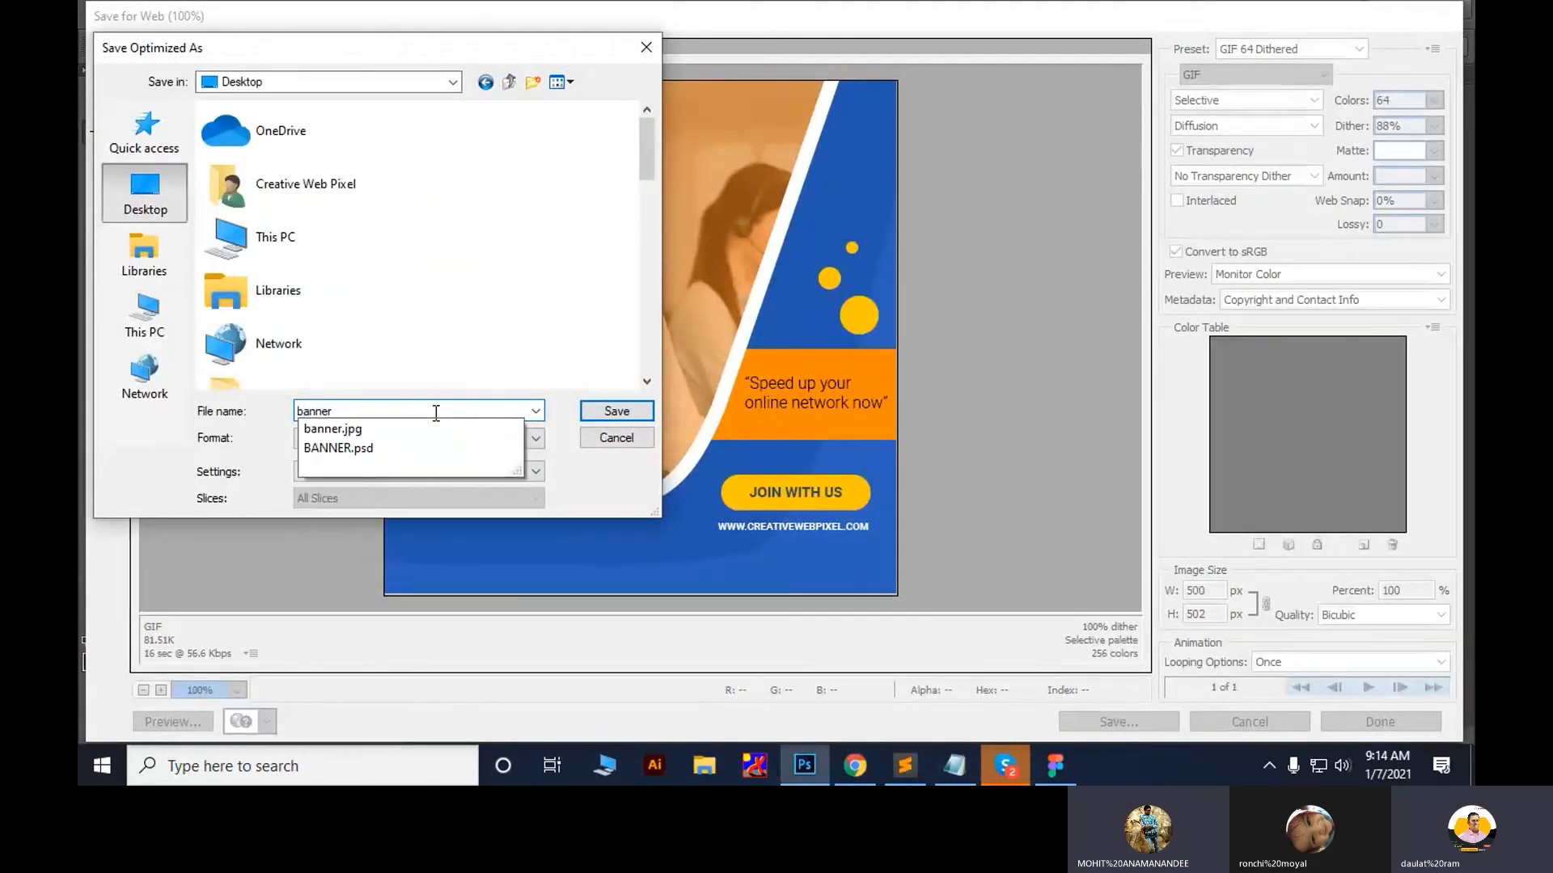
text(=-)
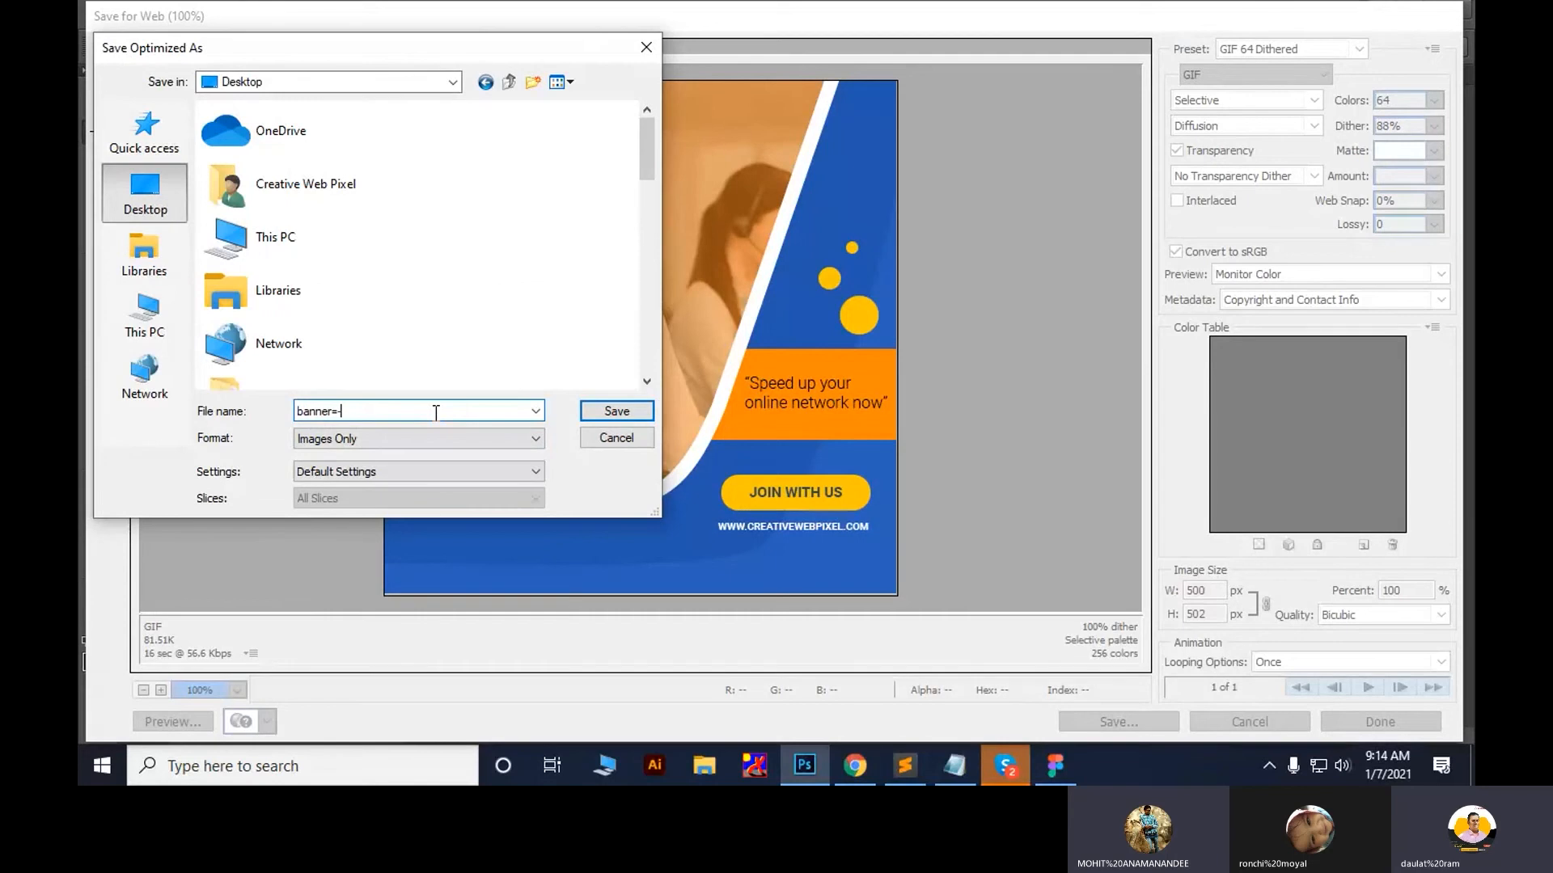
key(BackSpace)
key(BackSpace)
text(-)
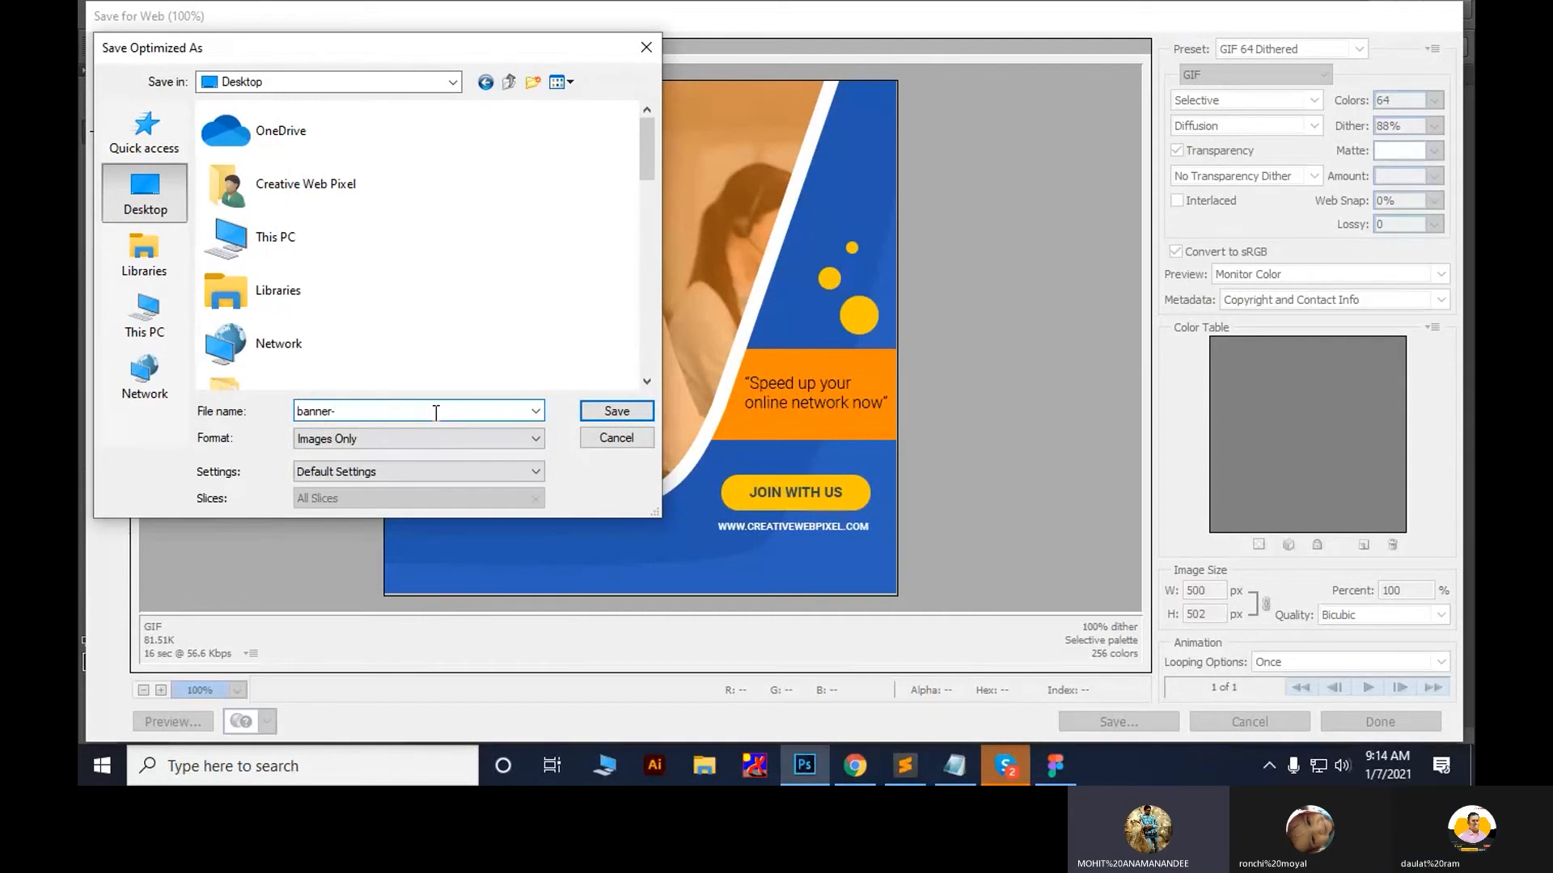
text(01)
key(Return)
key(super+d)
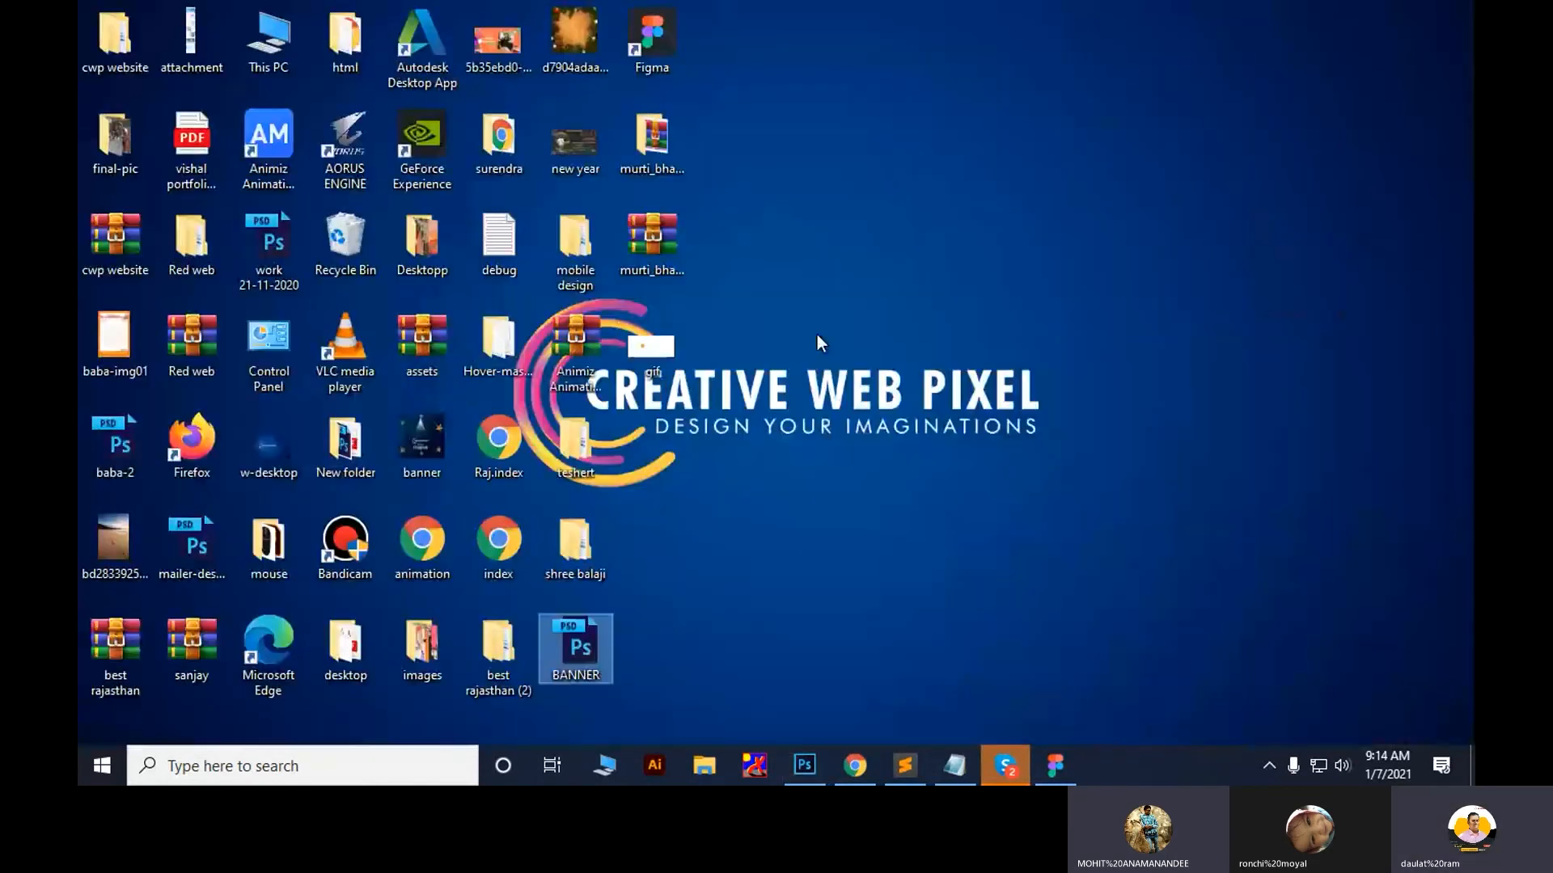
Refresh the desktop, view the exported banner-02.gif in Chrome, close its tab and return to Photoshop
click(817, 334)
right_click(744, 287)
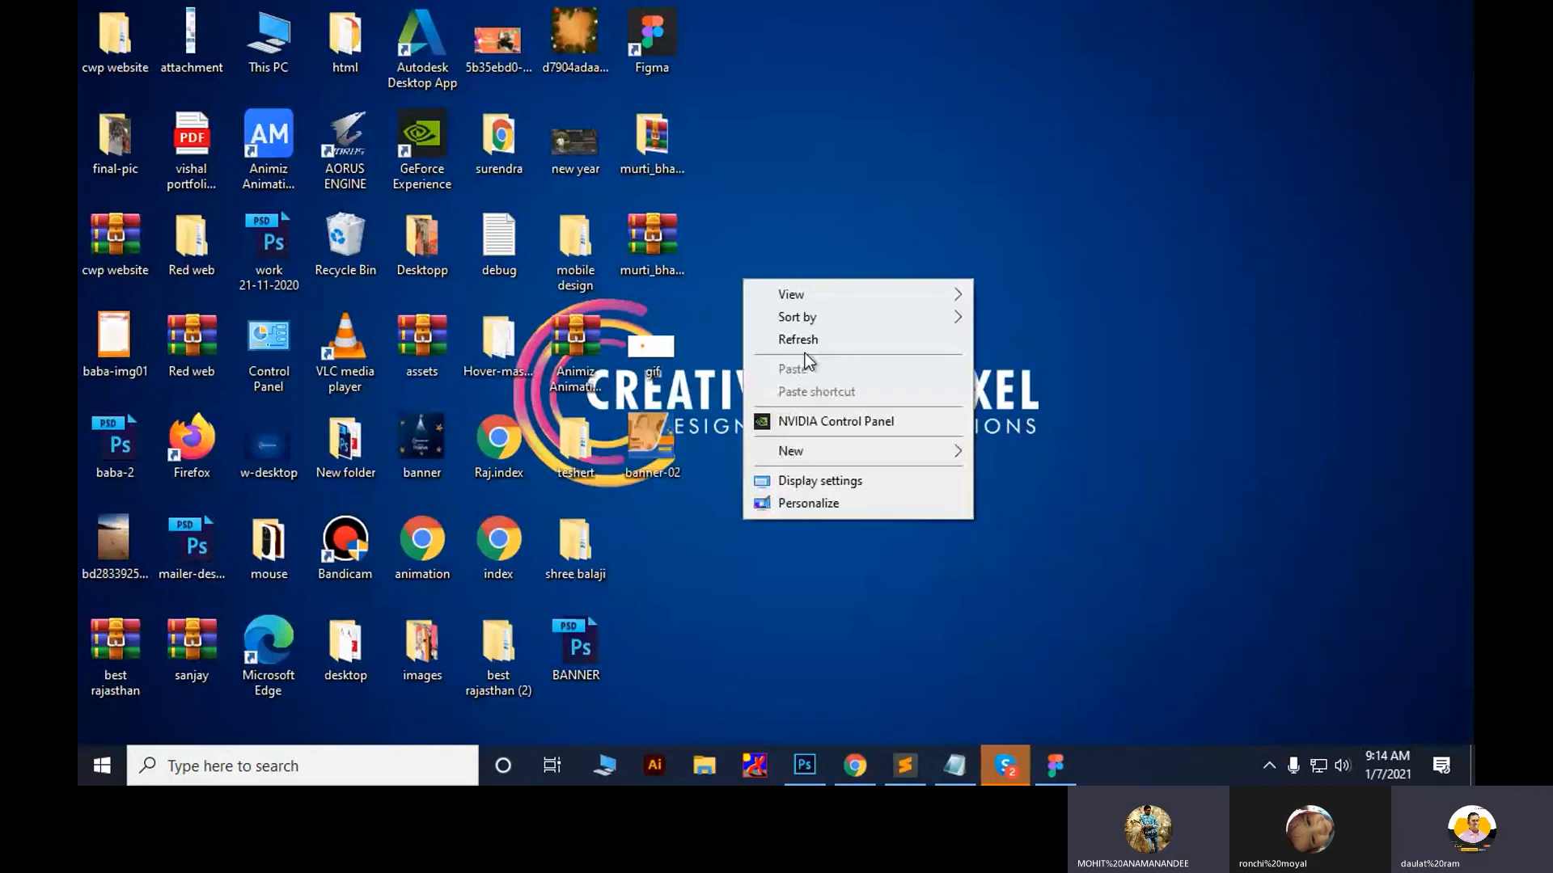
click(802, 338)
drag(652, 444, 1294, 11)
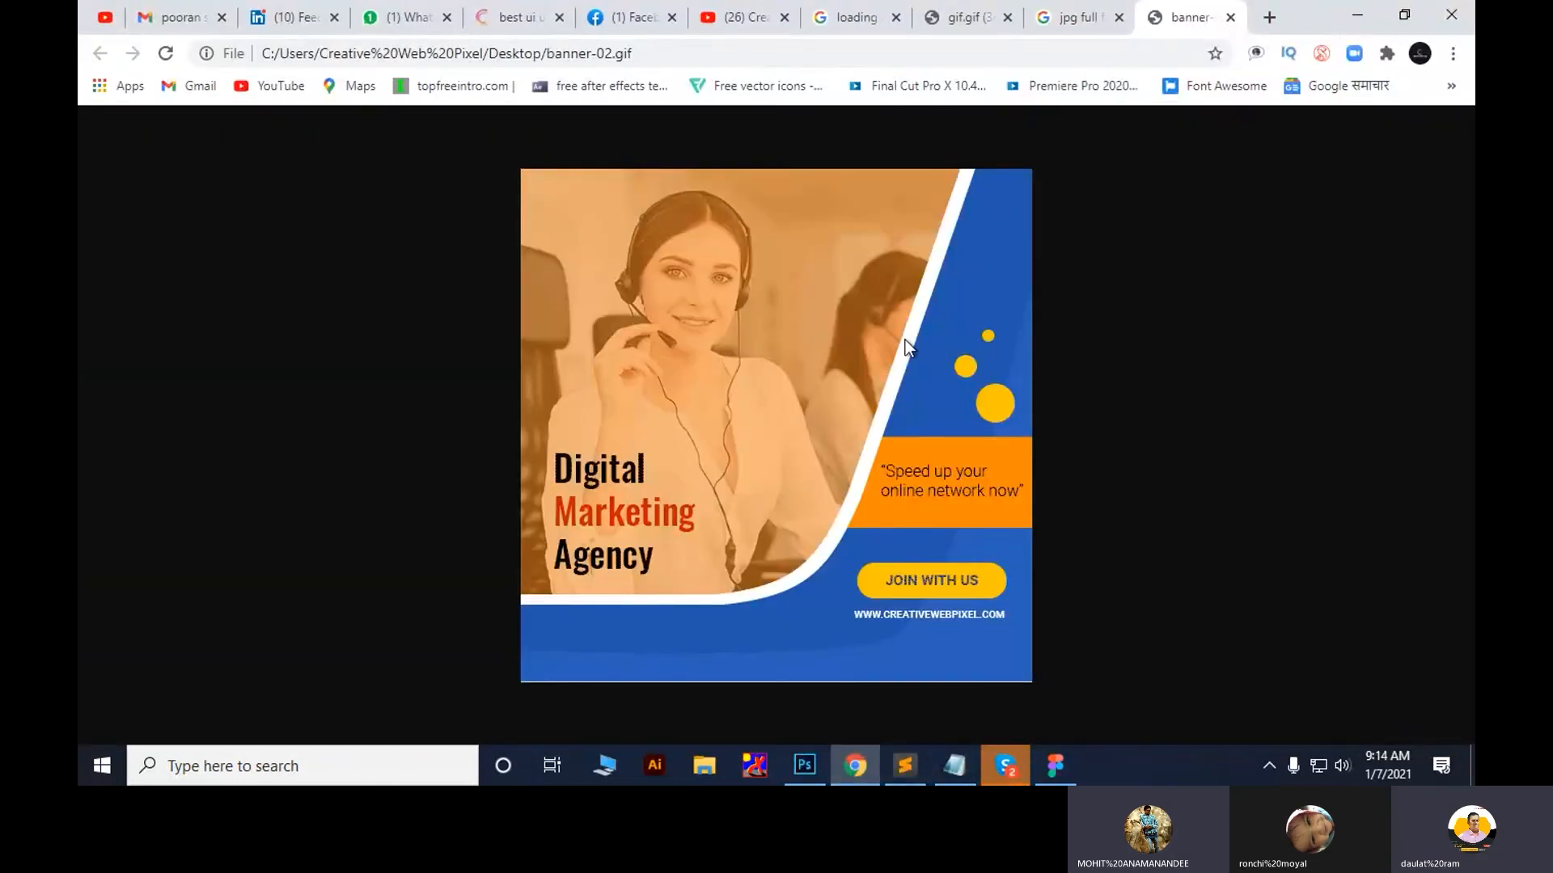
key(ctrl+w)
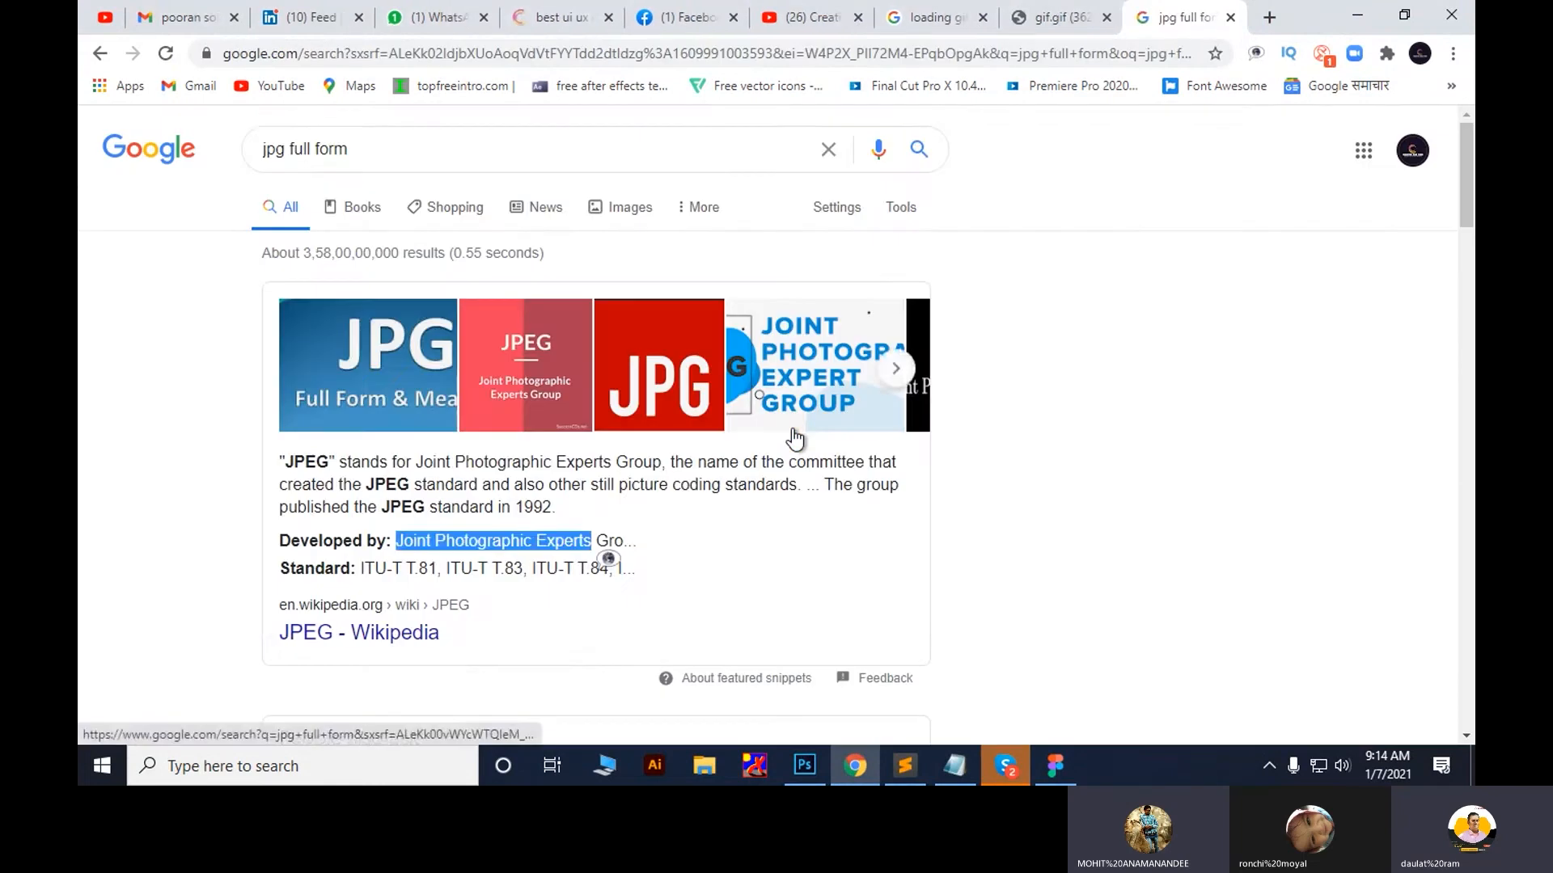
key(alt+Tab)
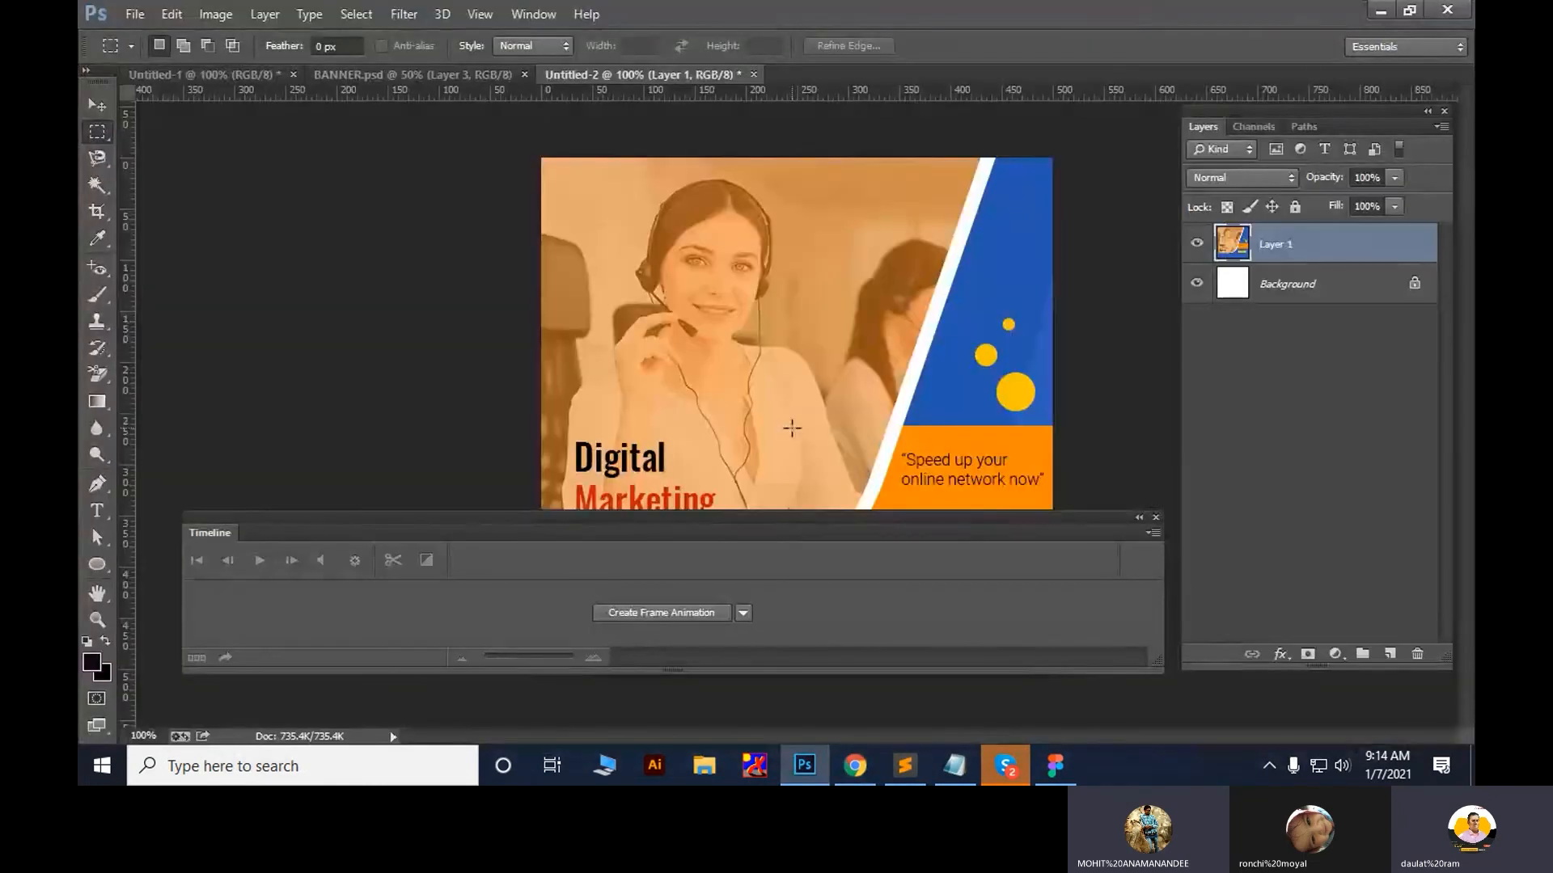
Switch to Skype and reply "ha class chal rha hai mai add ker leta hu" in the unread chat asking about the class
click(1003, 772)
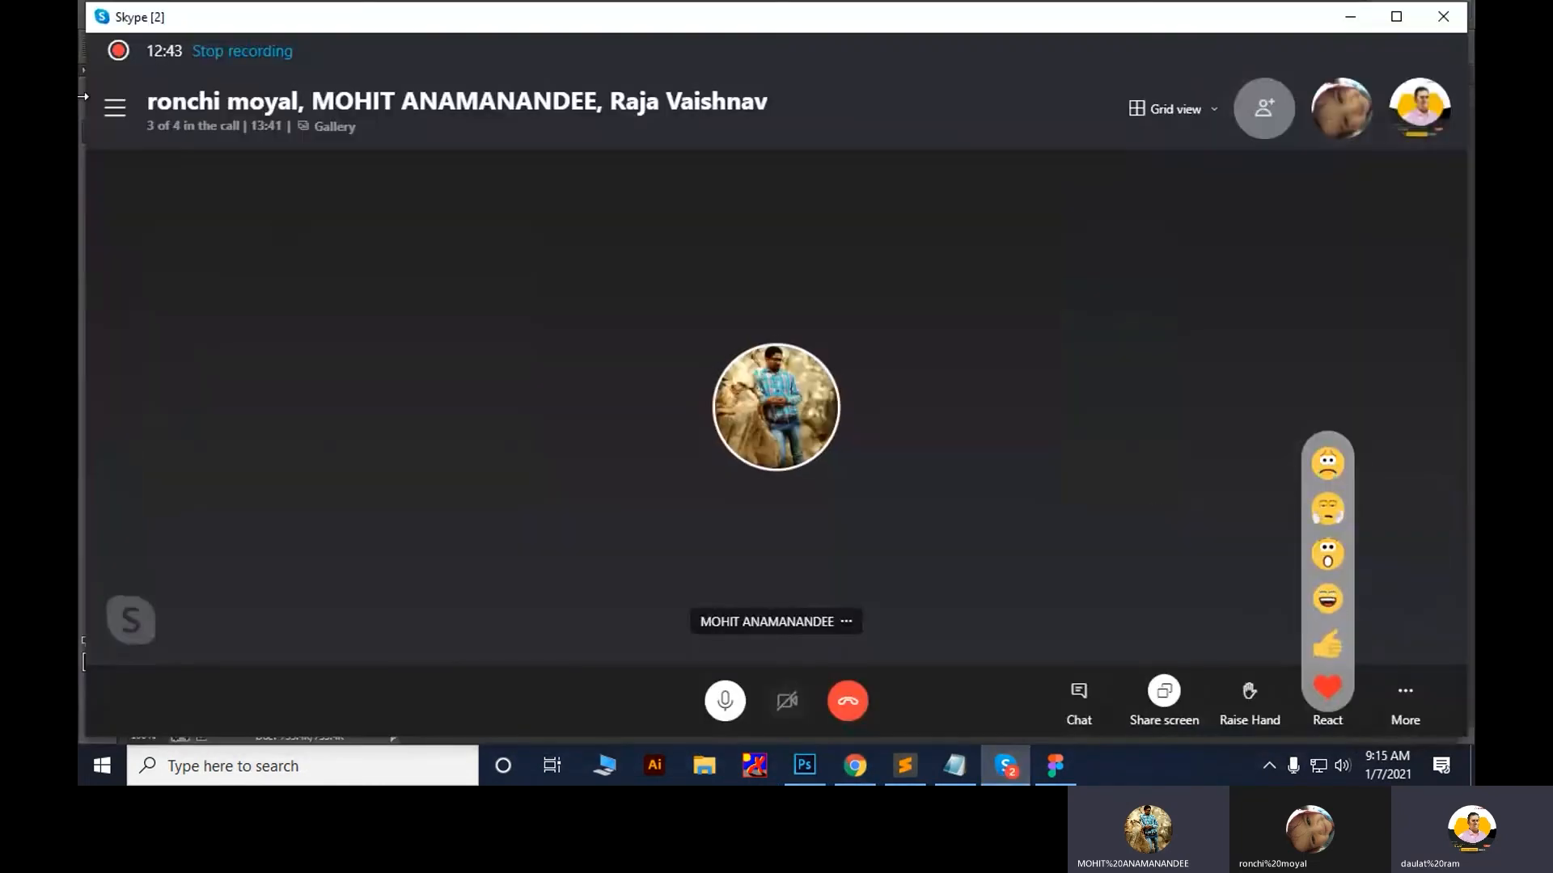
click(115, 112)
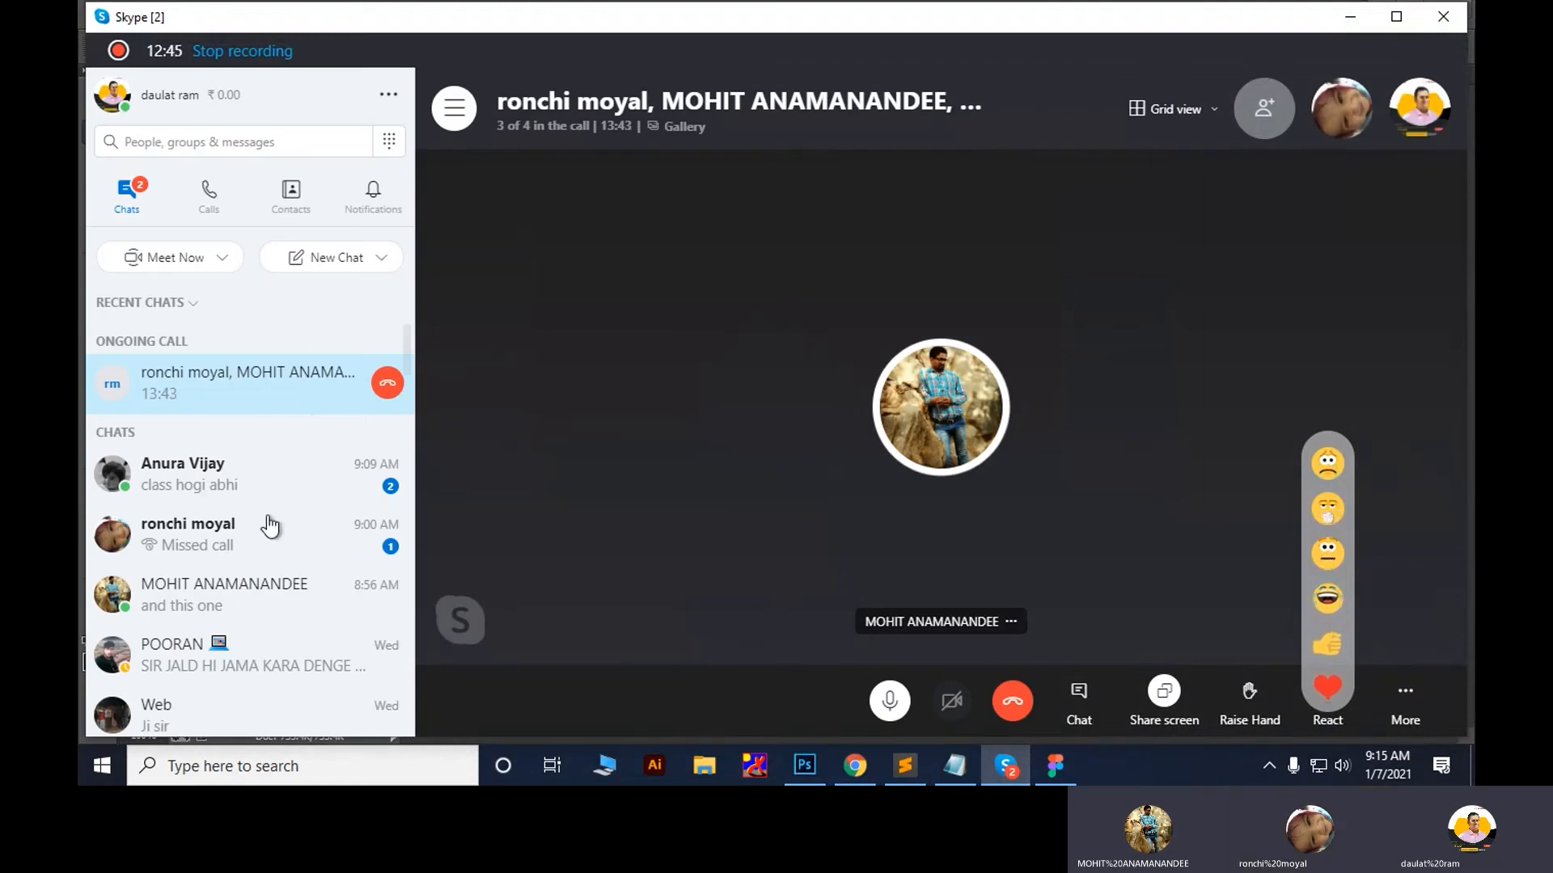
click(253, 482)
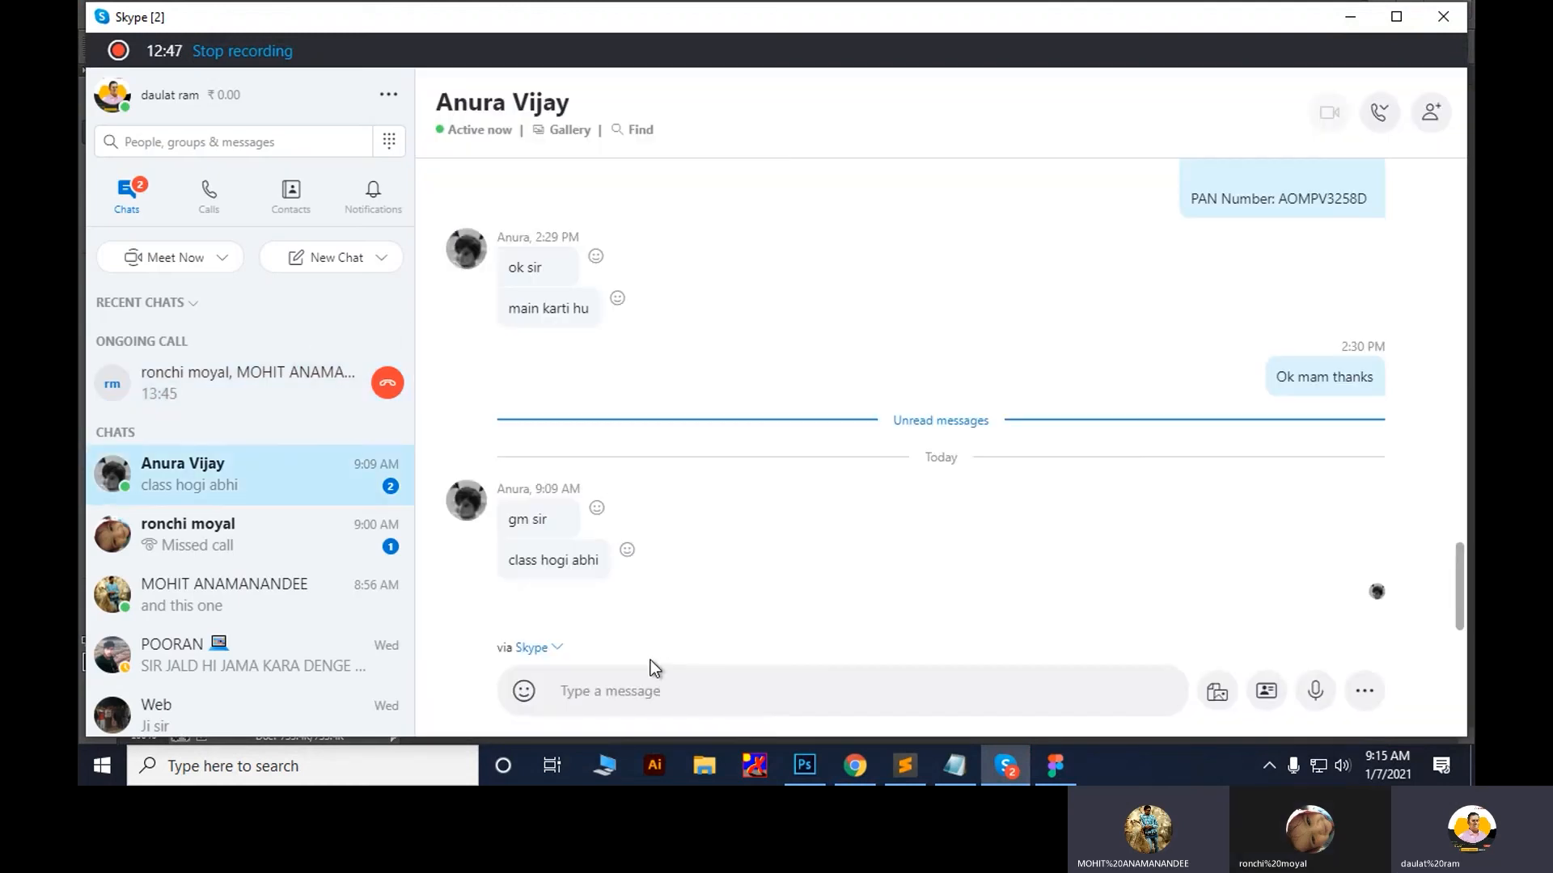
text(ha class chal rha hai mai add ker leta)
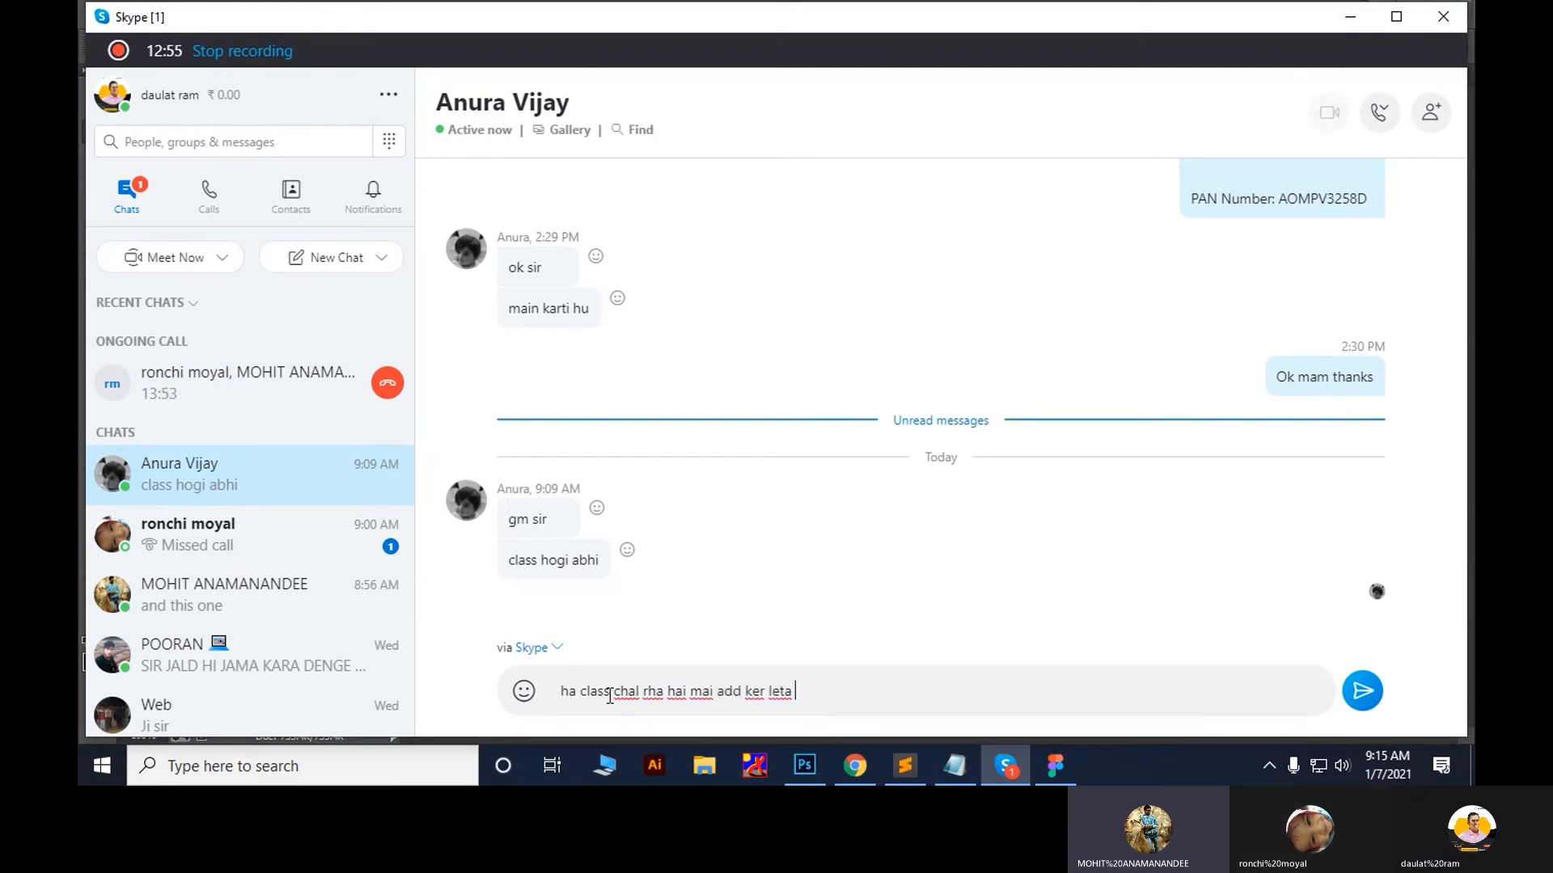
text(hu)
key(Return)
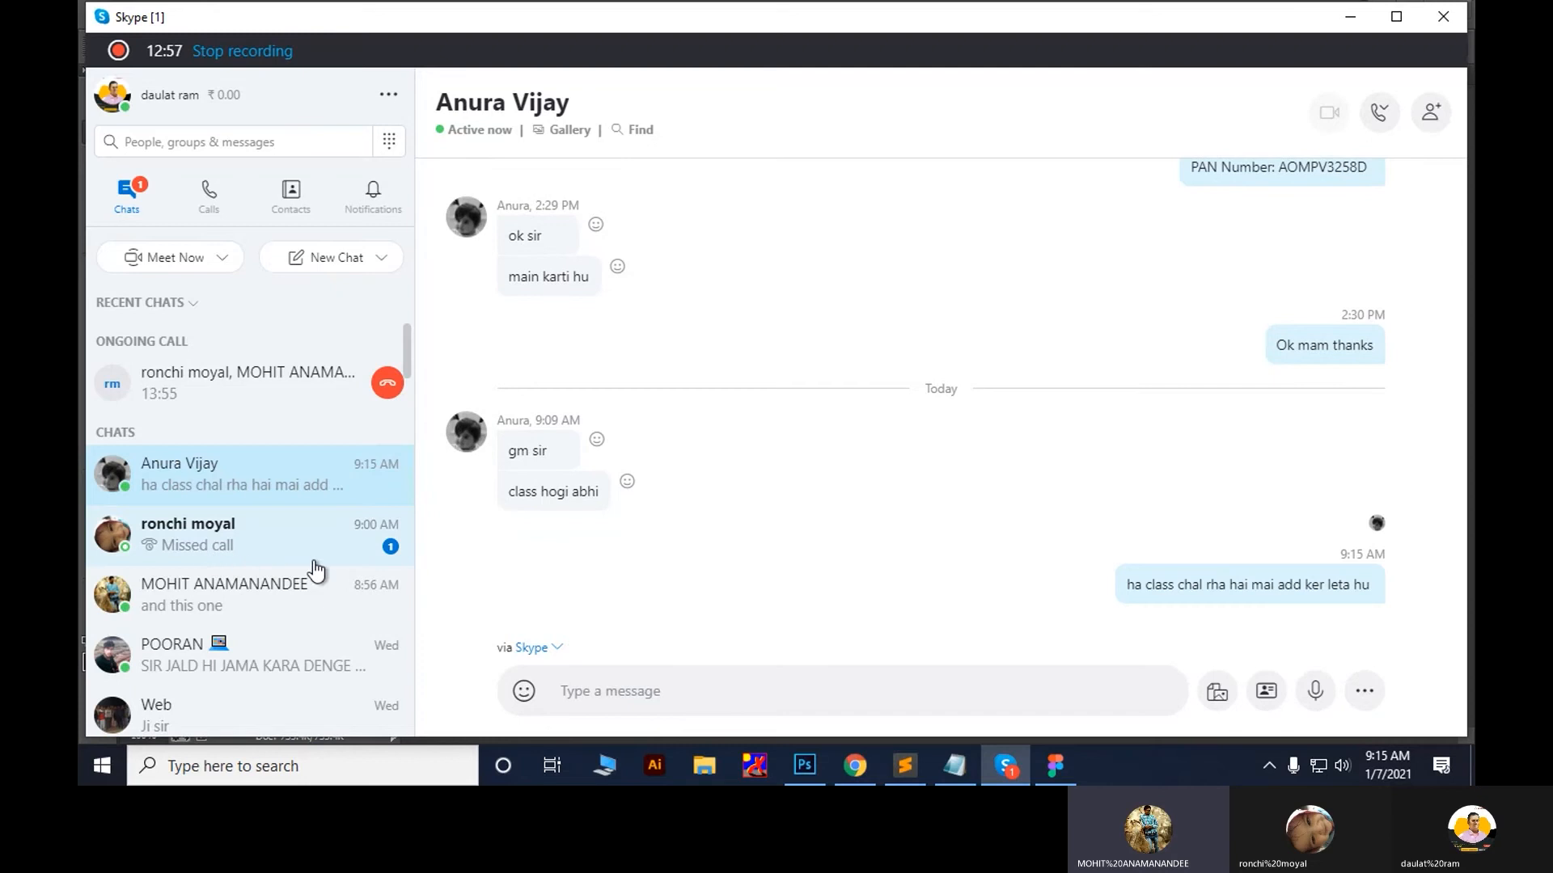
Add the student who asked about the class to the ongoing group call using the free Skype call option
click(314, 562)
click(229, 386)
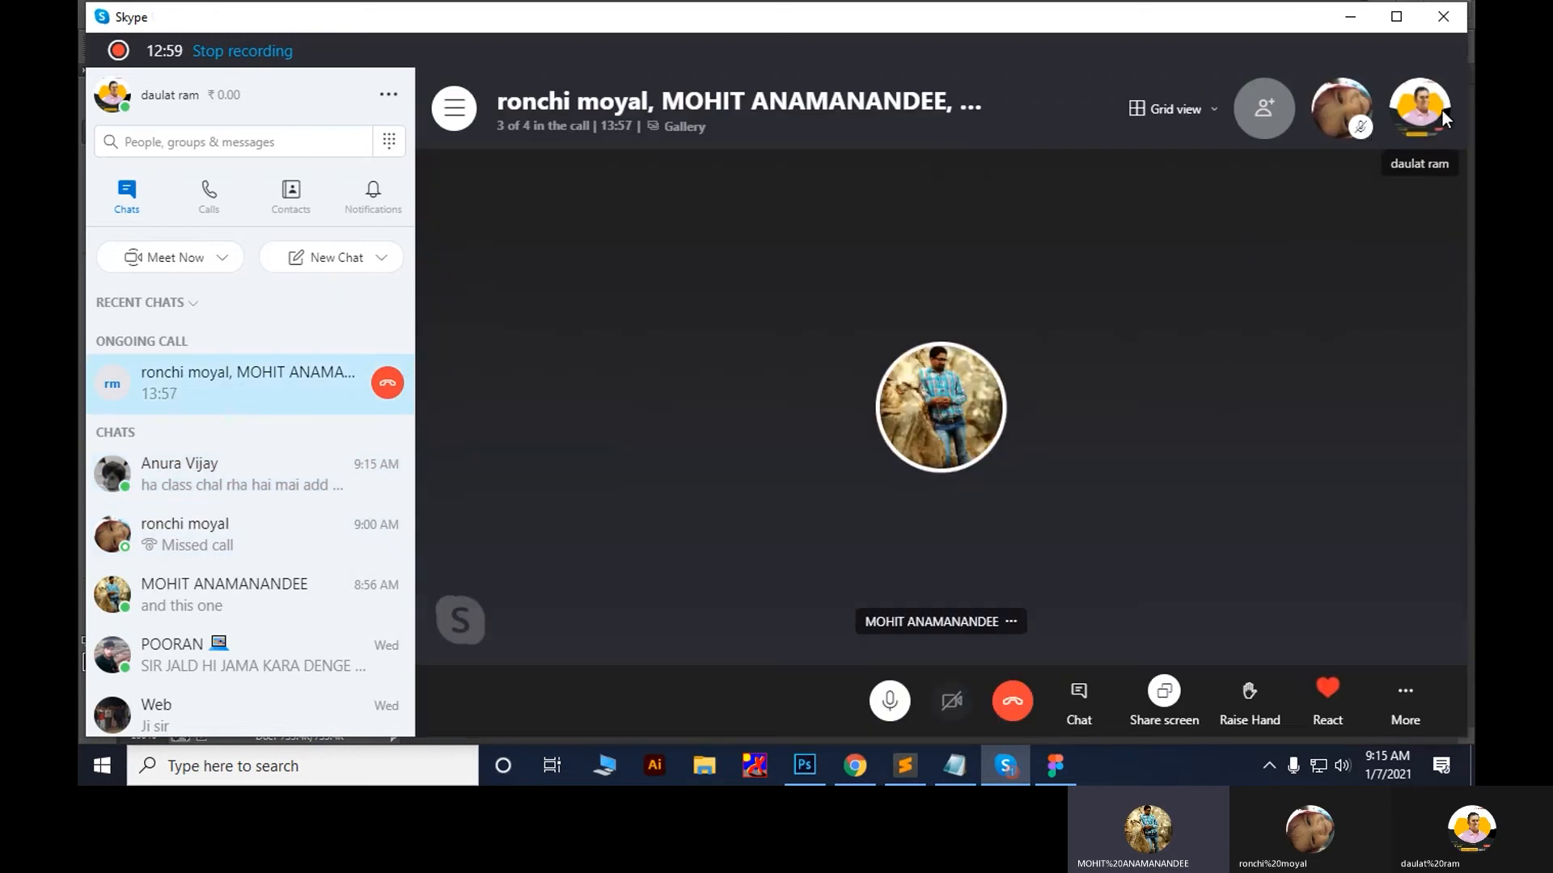
click(1266, 111)
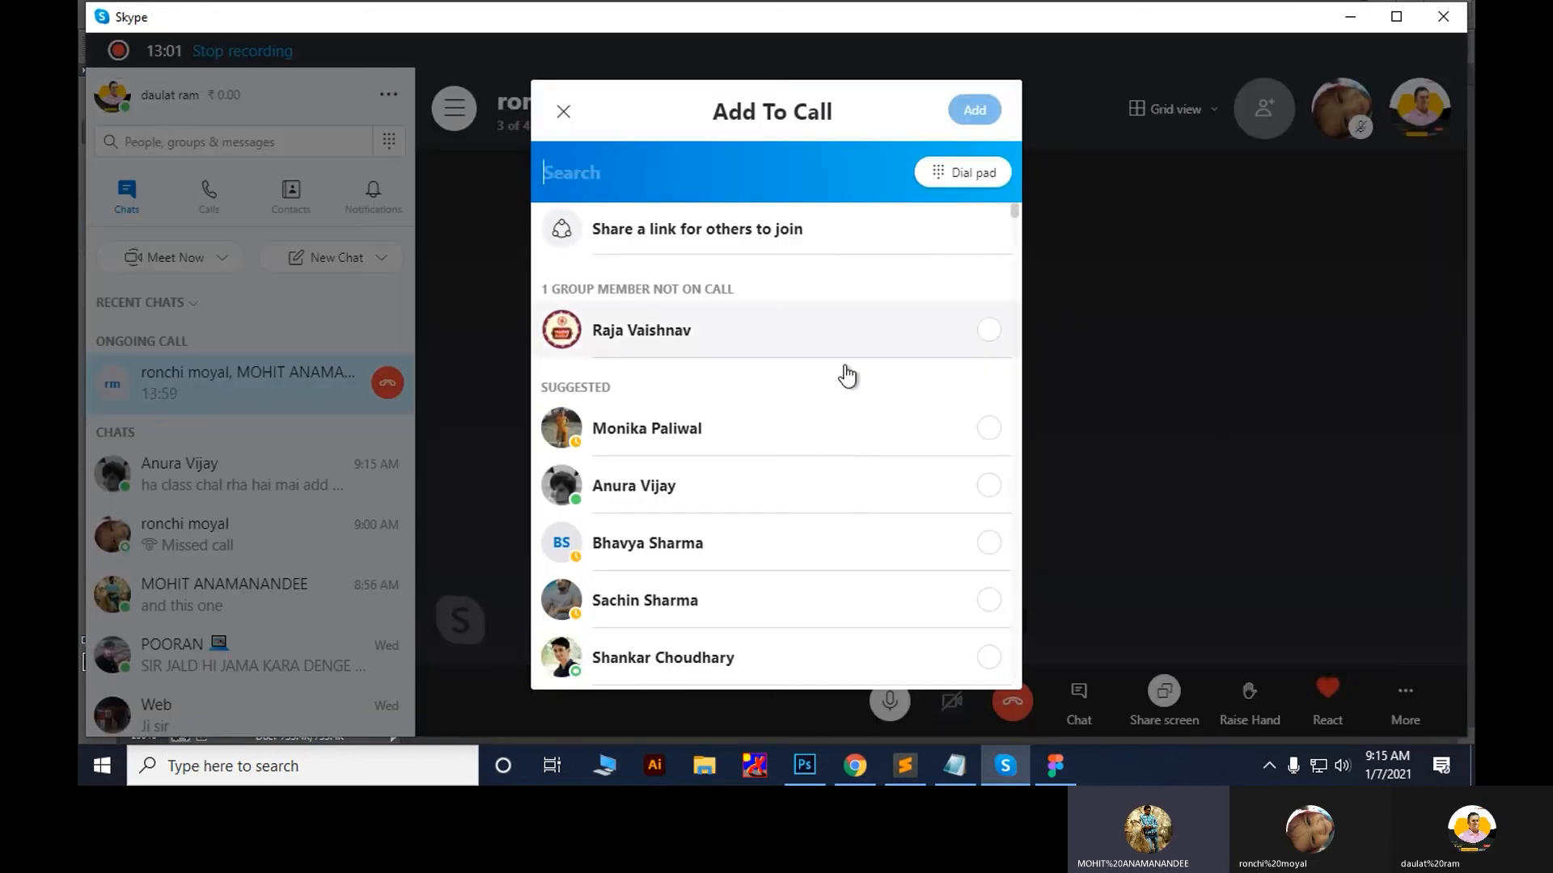
text(a)
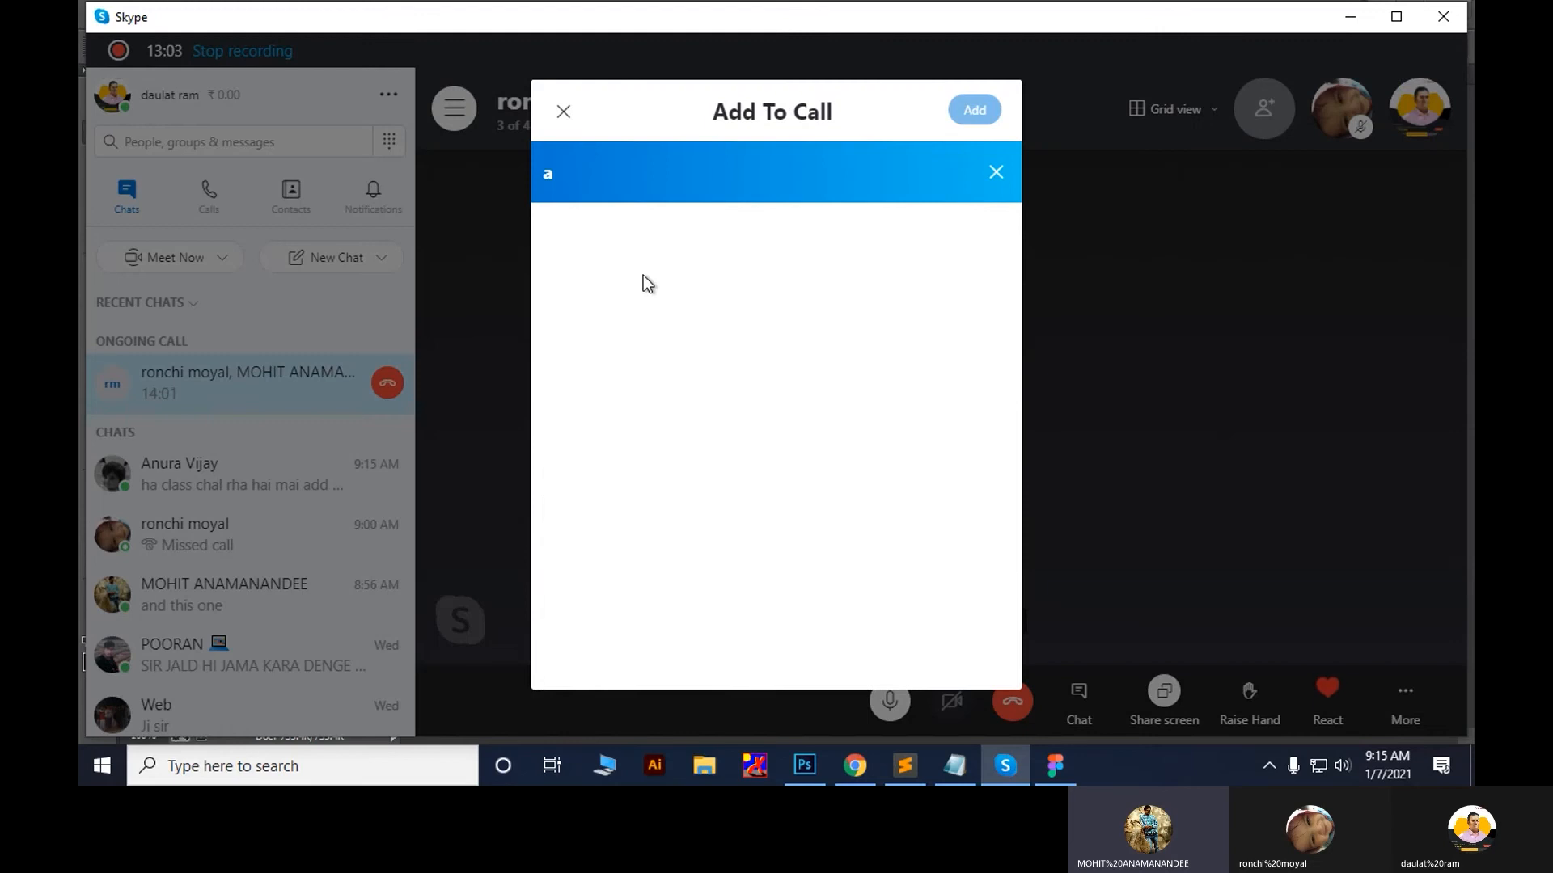
key(BackSpace)
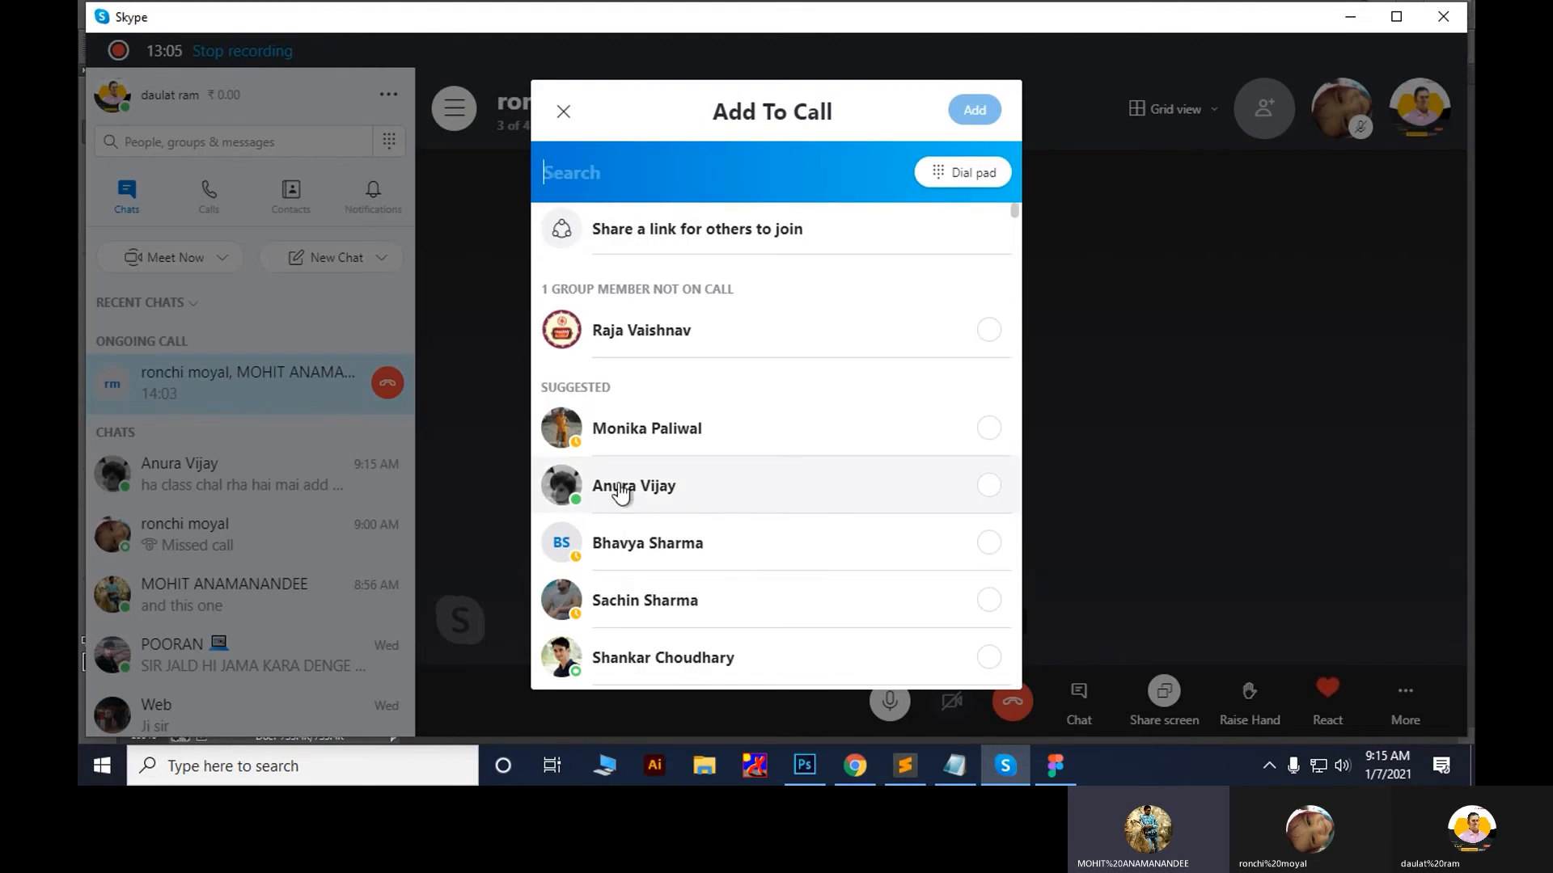
click(620, 490)
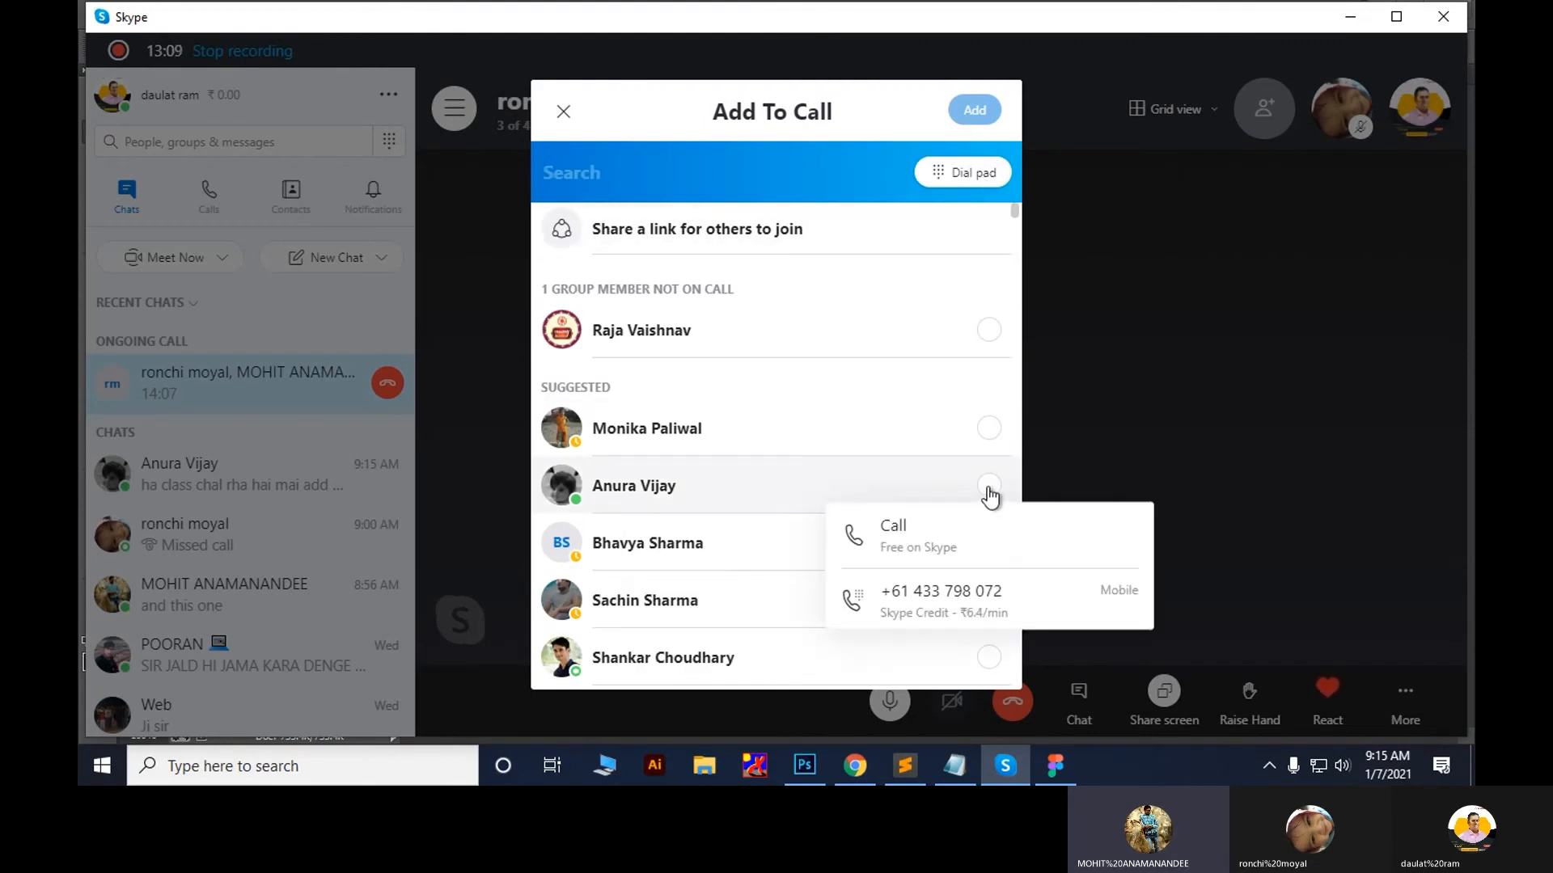
click(929, 542)
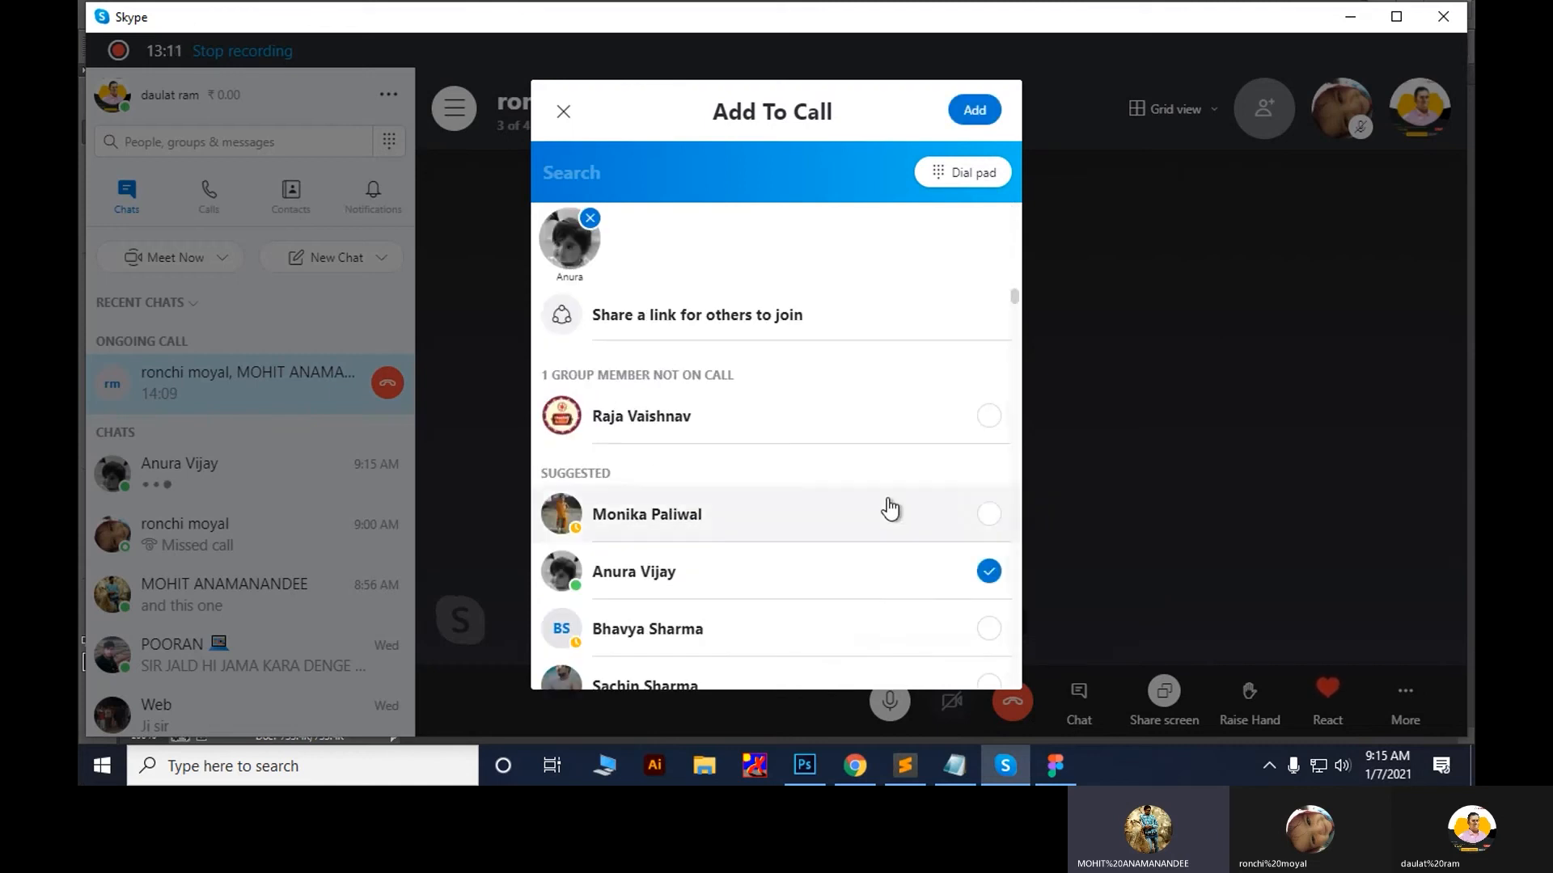
click(974, 110)
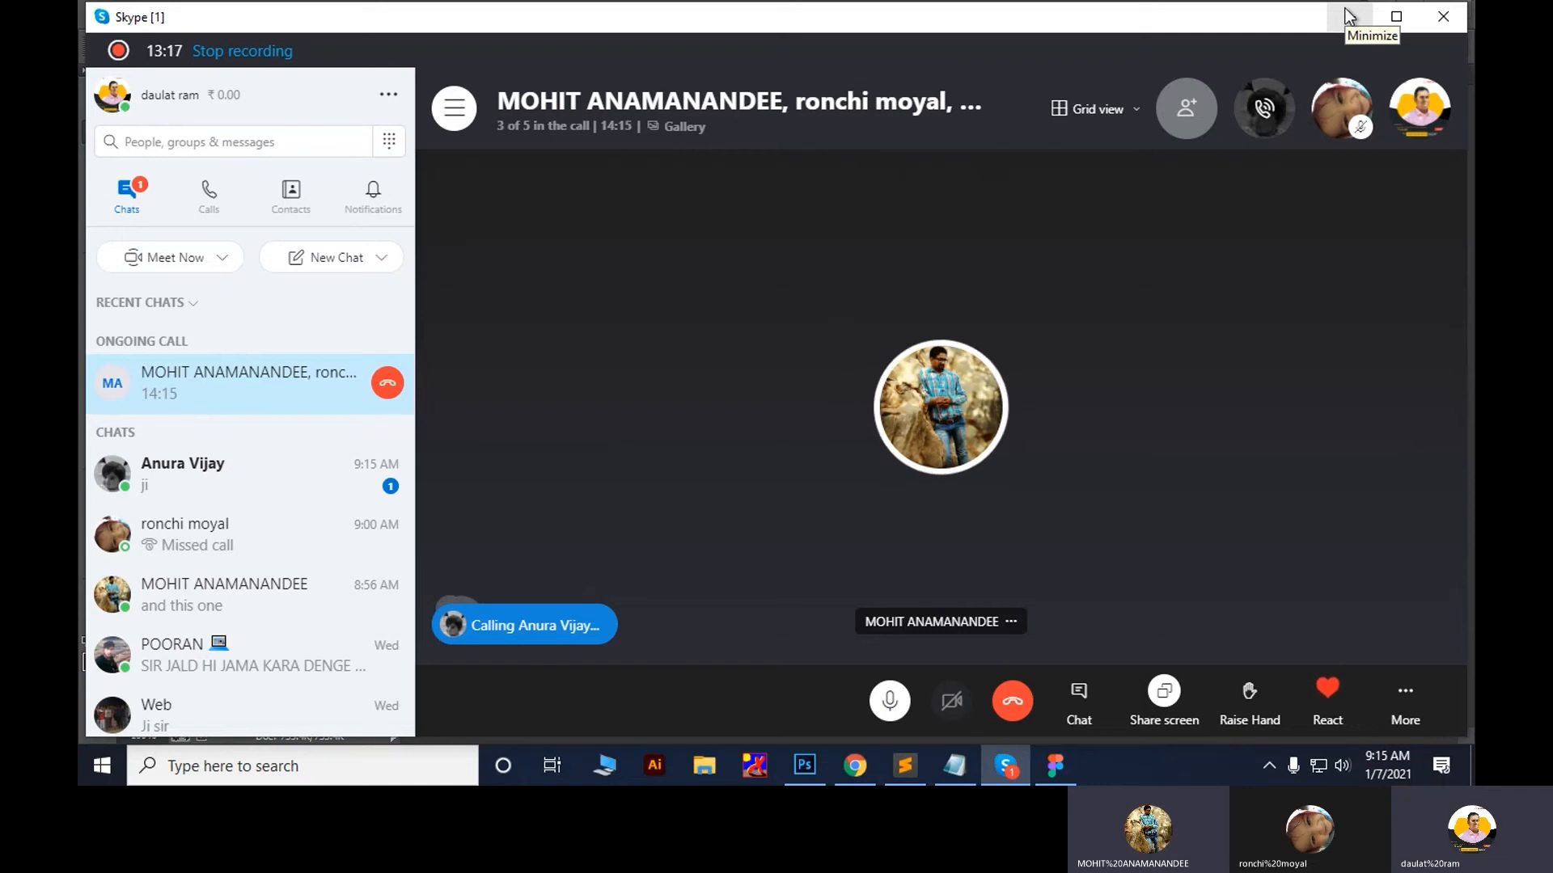
click(312, 482)
click(289, 404)
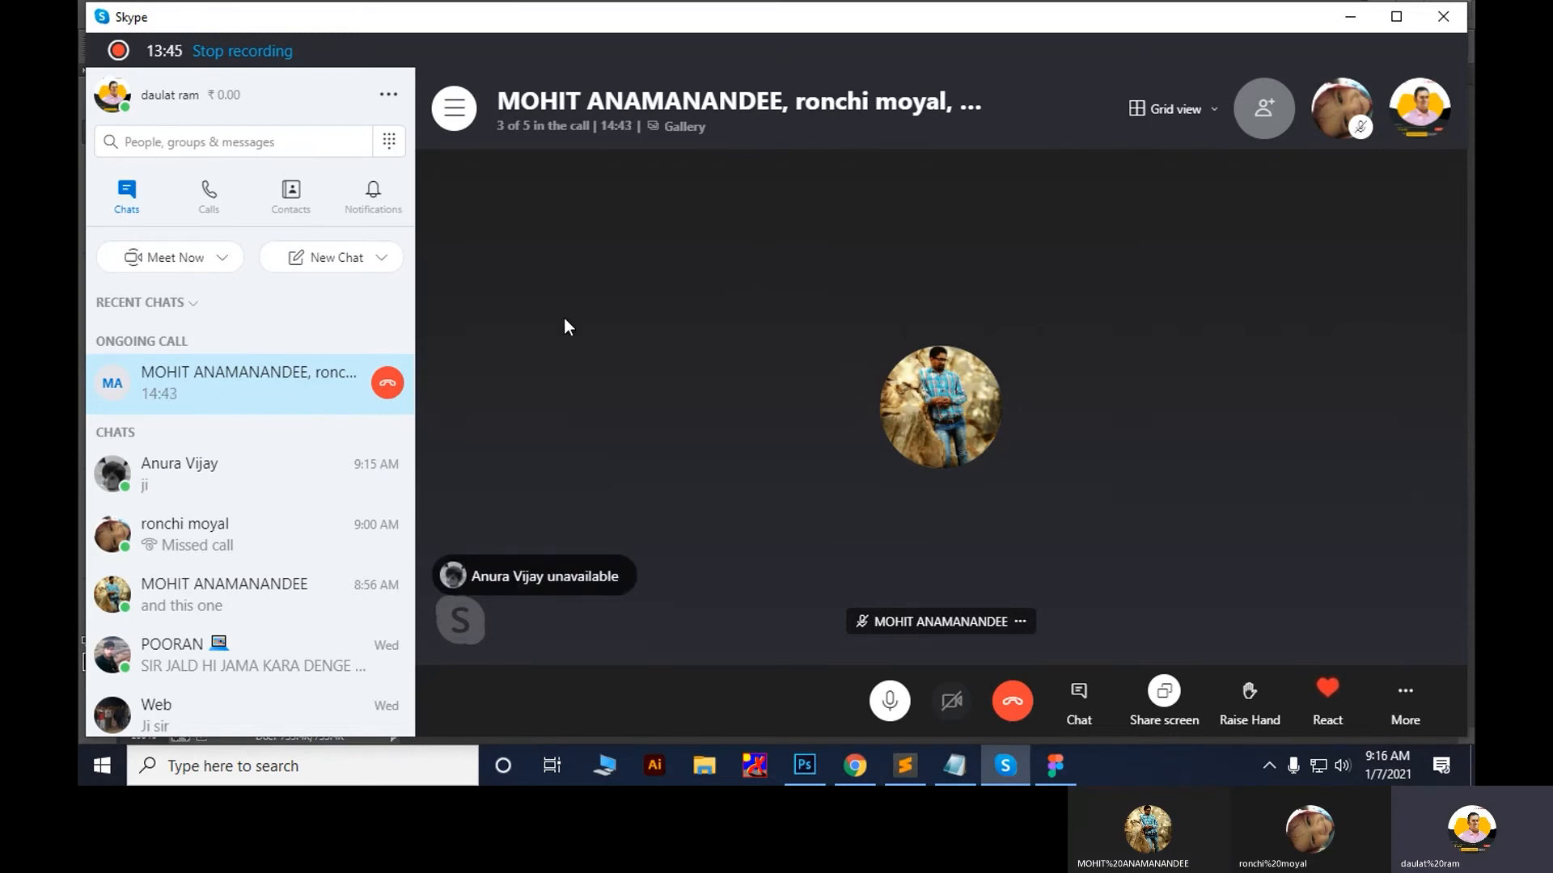
Send the student the chat messages "app join karo" and "mene call kiya hai"
click(226, 474)
text(a)
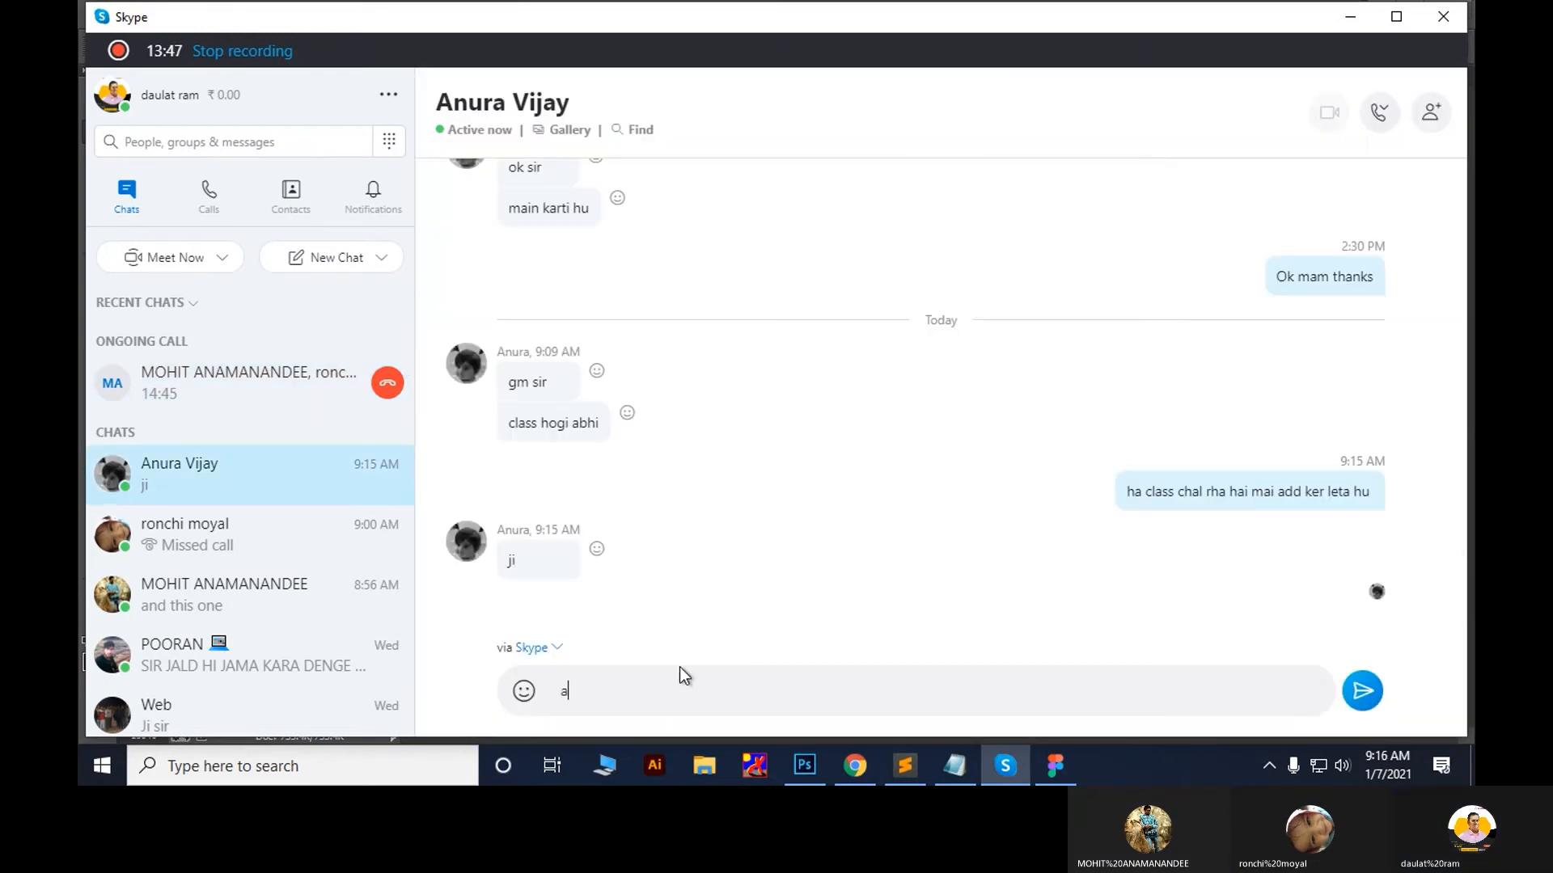
text(pp join karo)
key(Return)
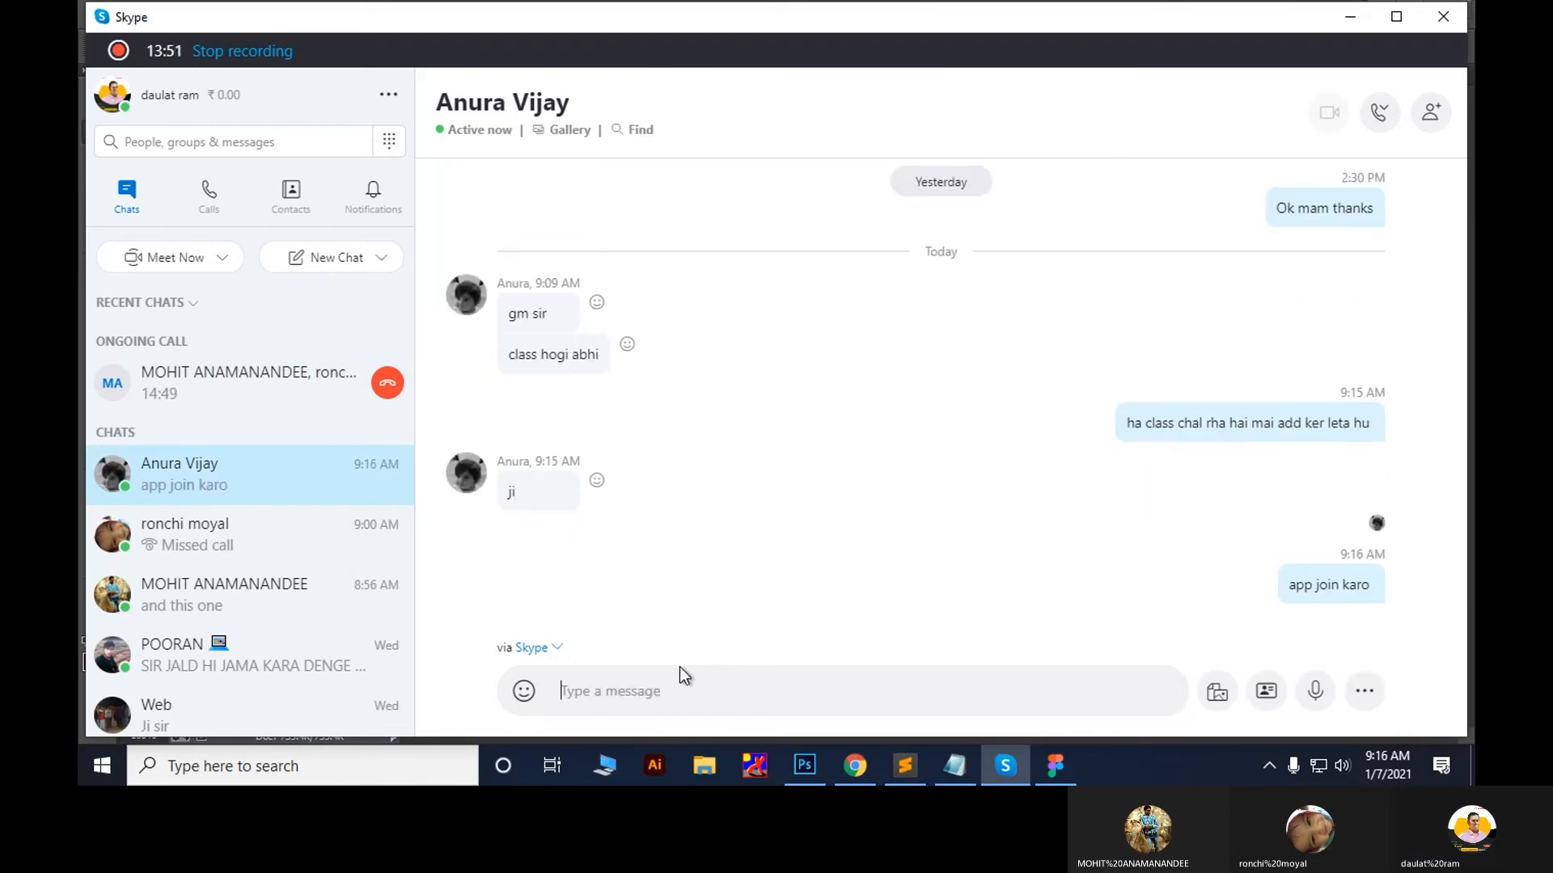
text(me)
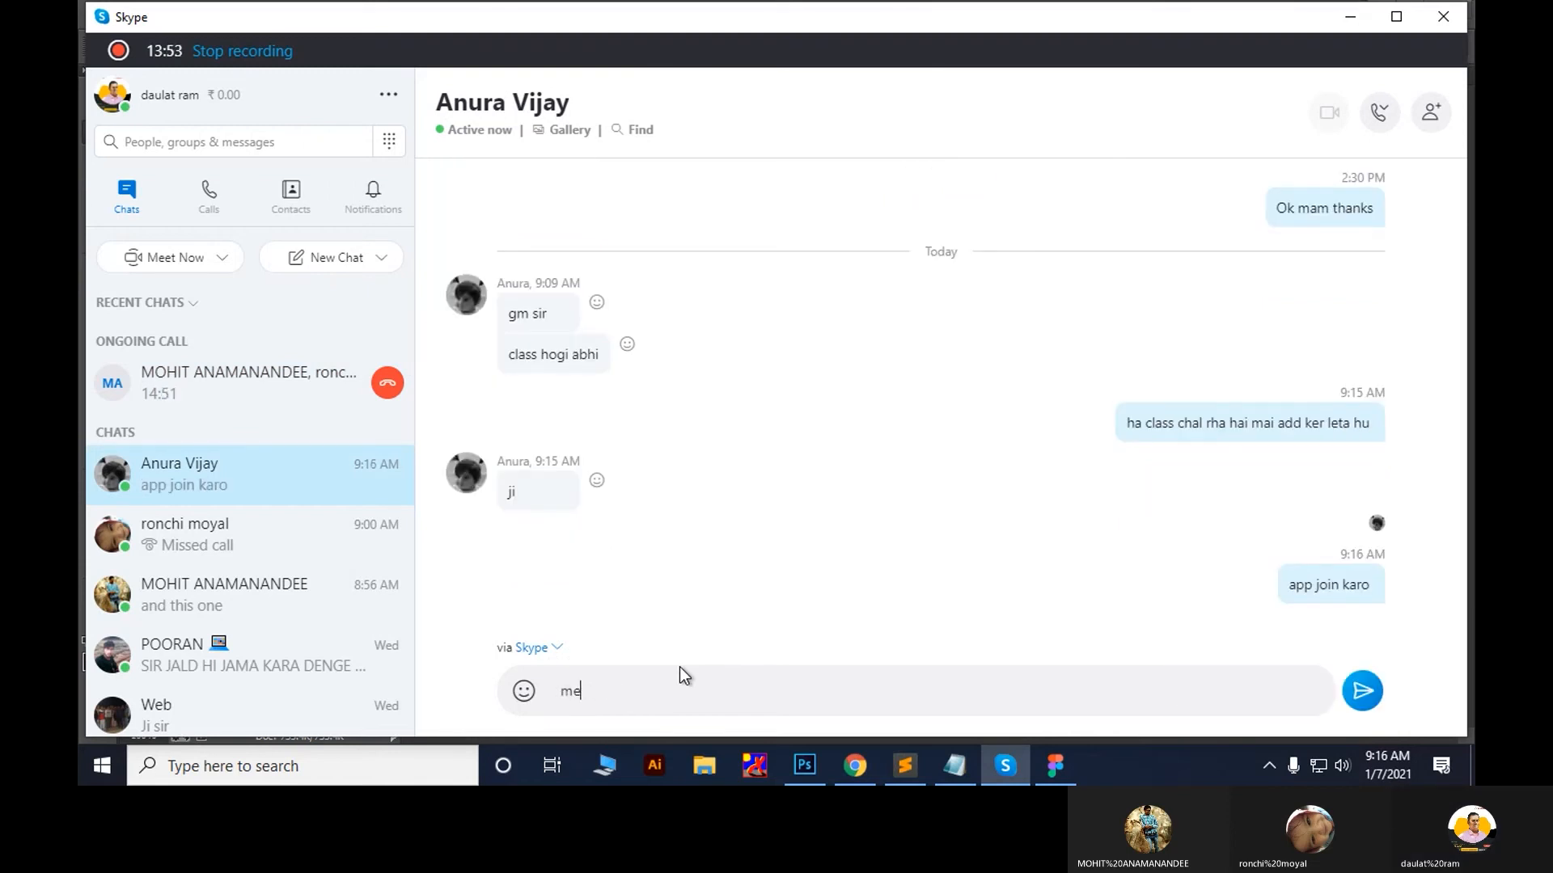
text(ne call kiya hai)
key(Return)
Call the same student into the ongoing group call again with the free Skype option
click(258, 408)
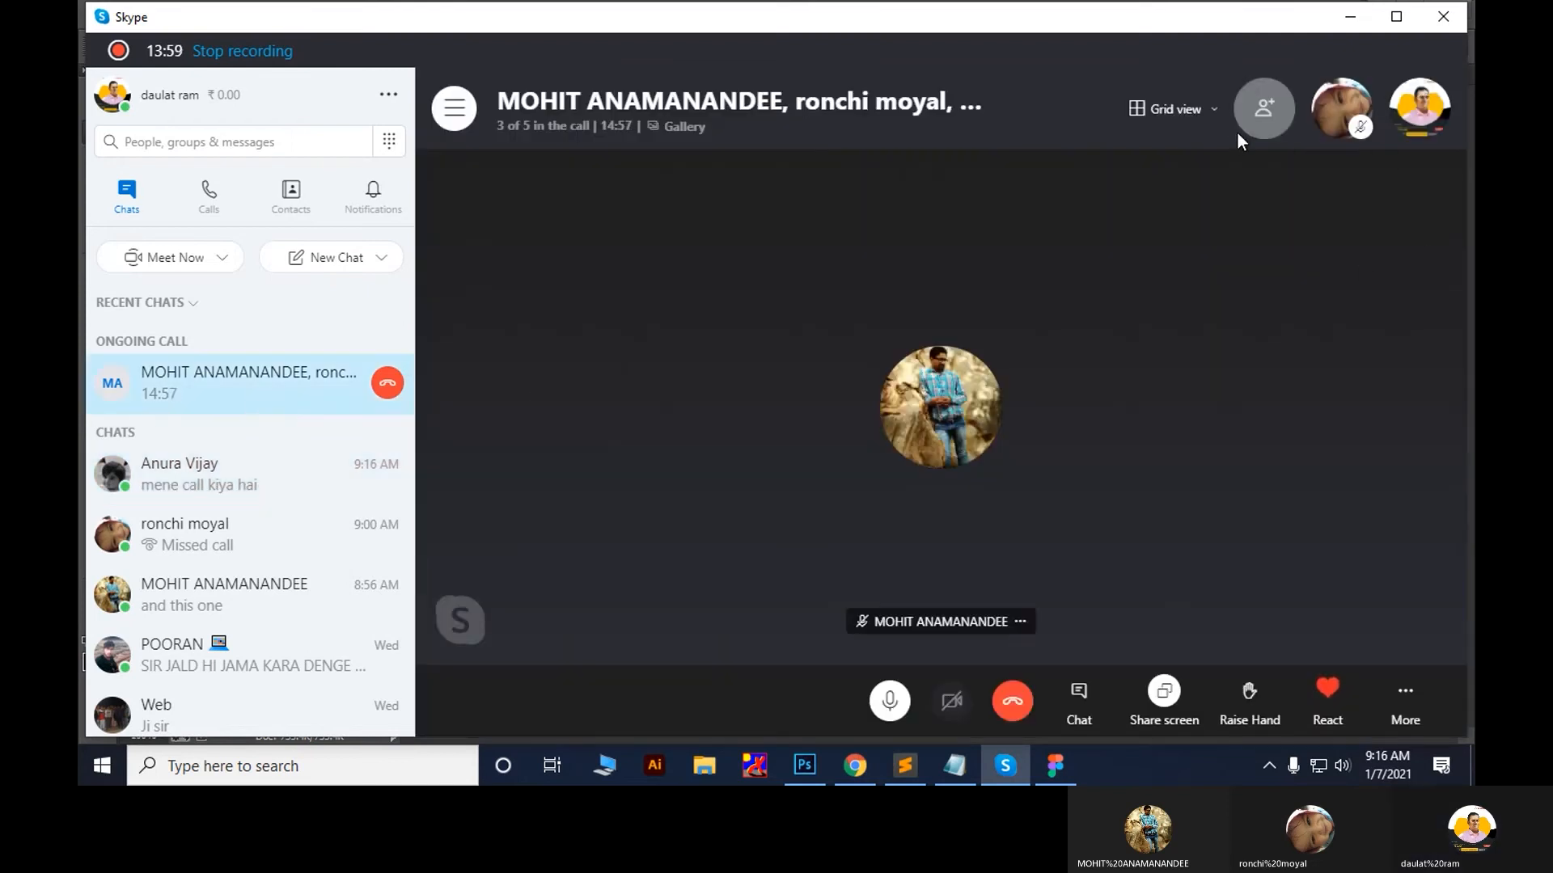
click(1278, 108)
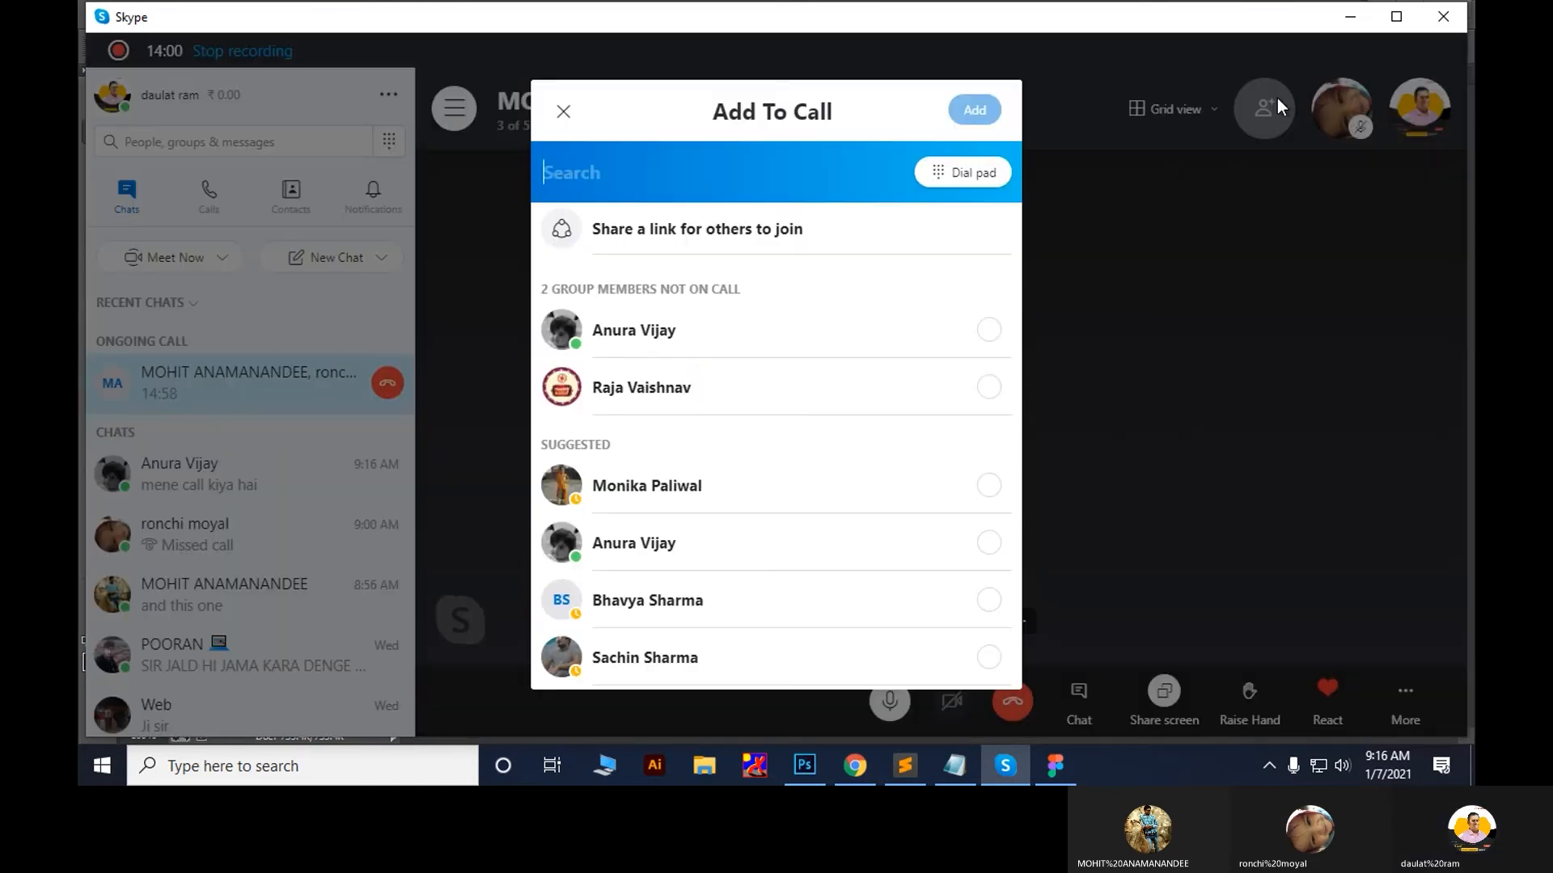
click(658, 348)
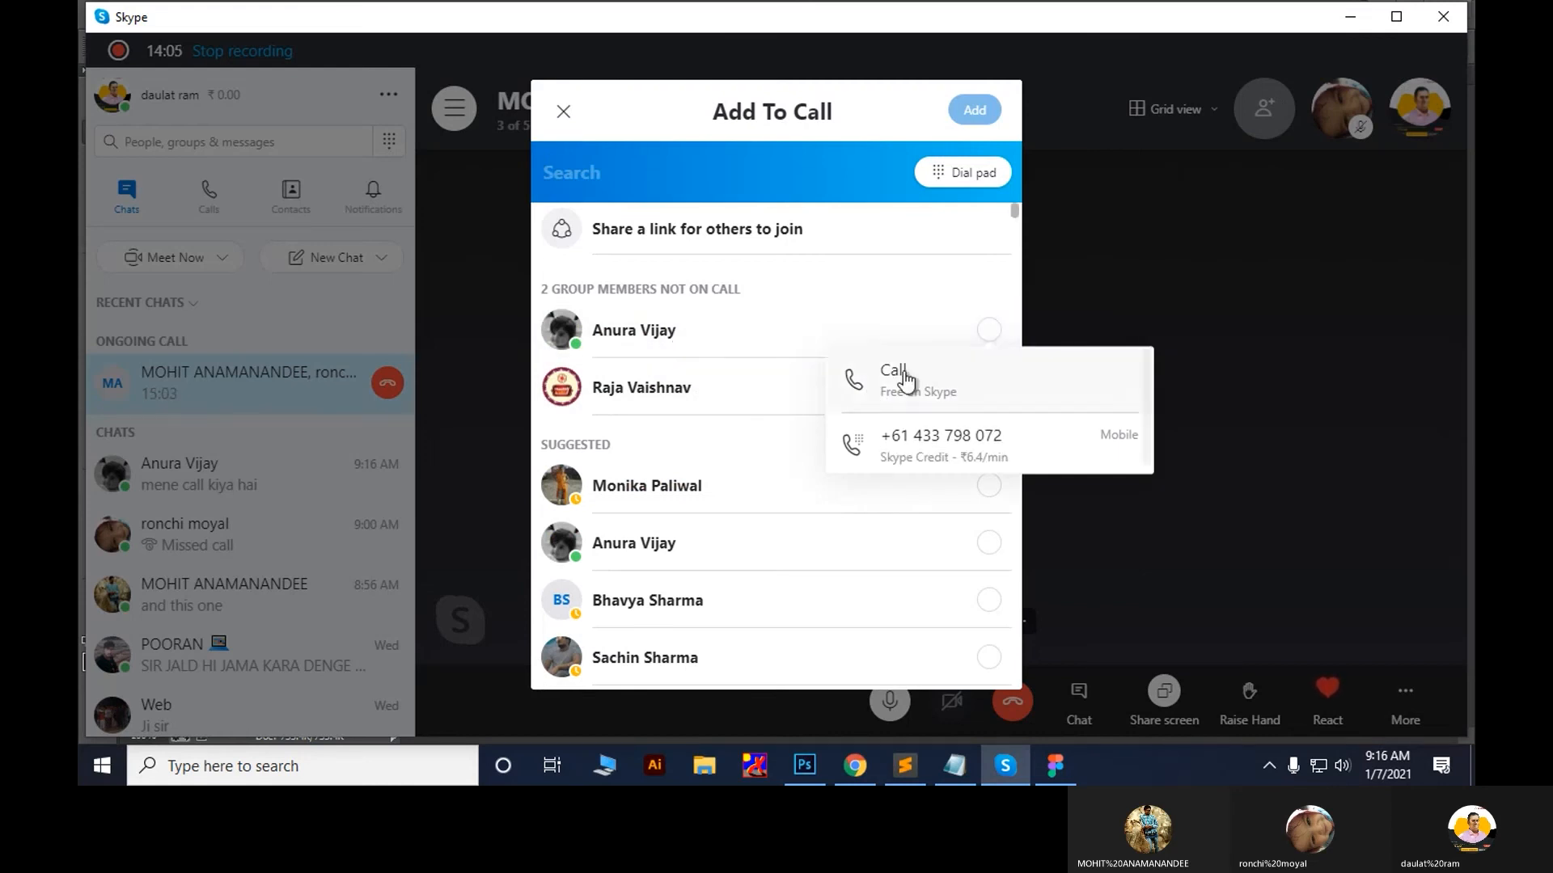
click(966, 398)
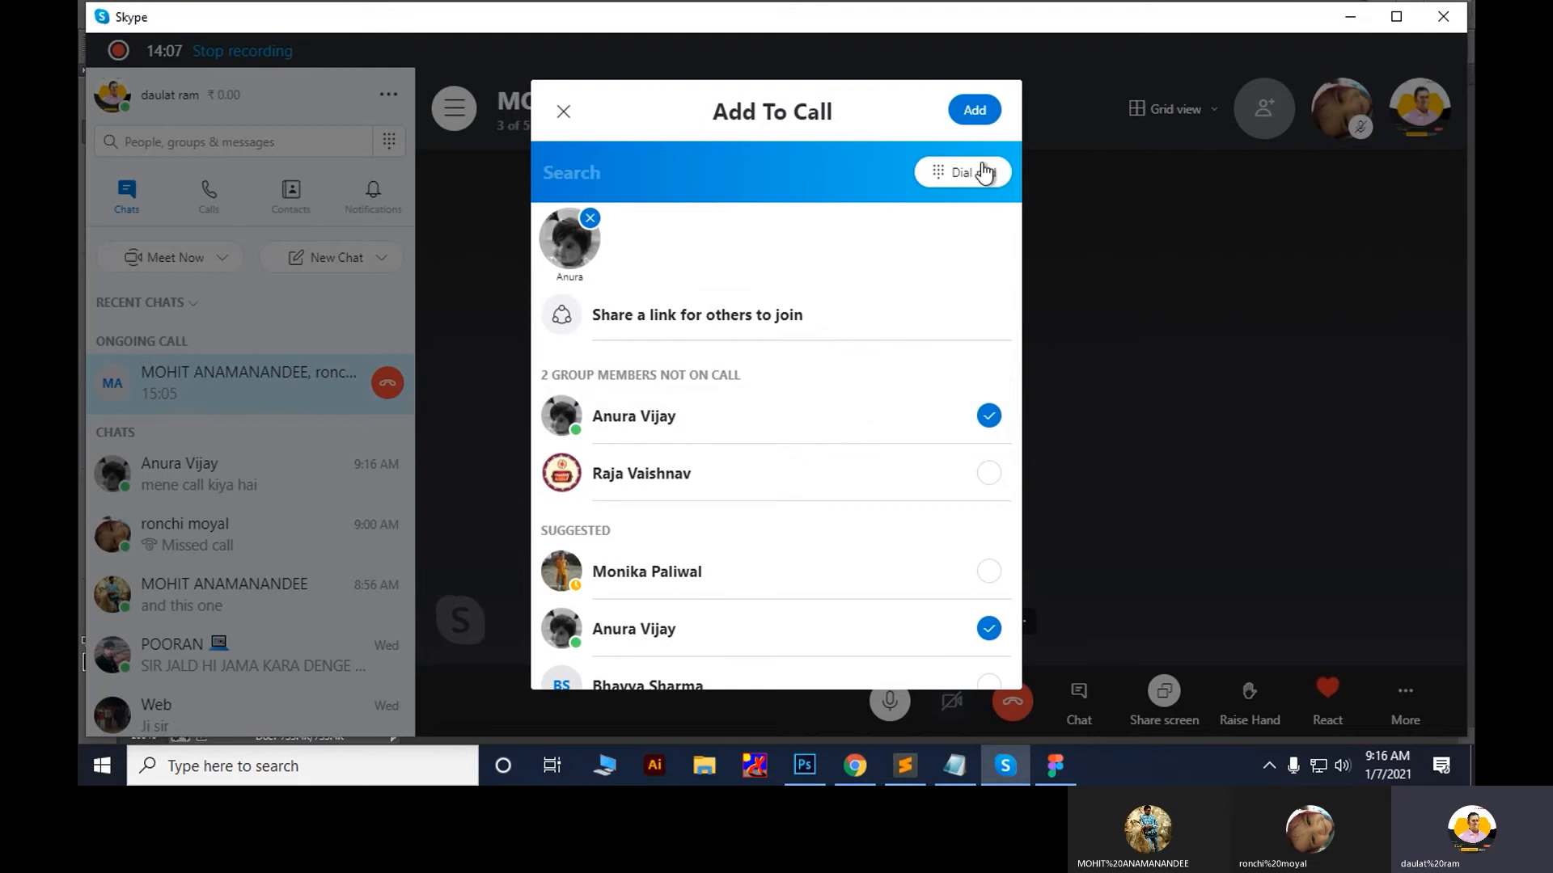
click(974, 109)
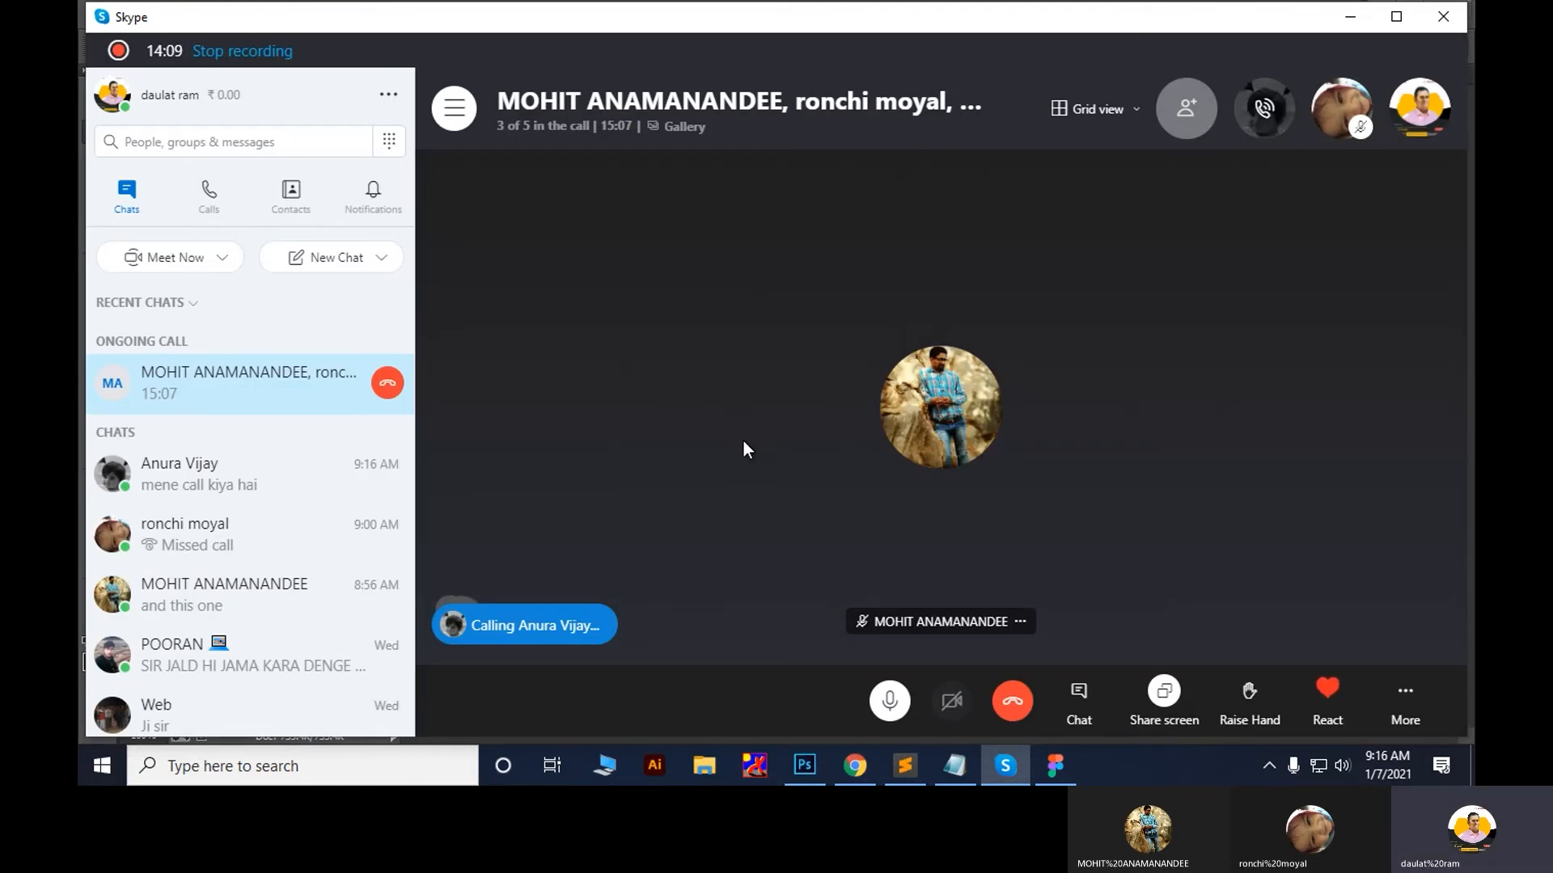
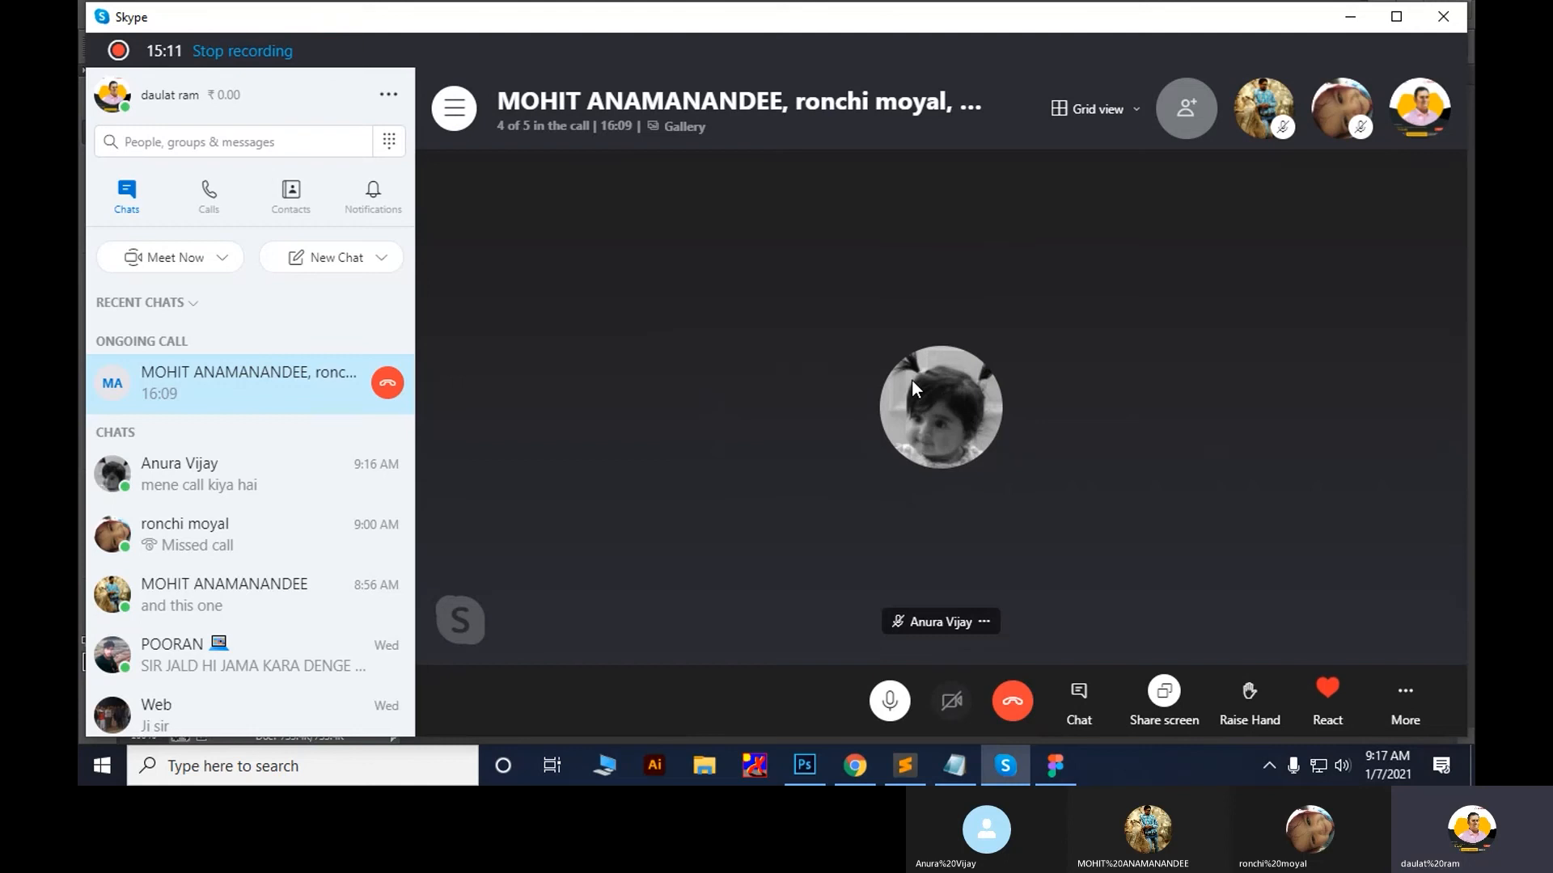
Return to Photoshop, close the Timeline, and show the file format choices in Save for Web for the banner
click(1349, 16)
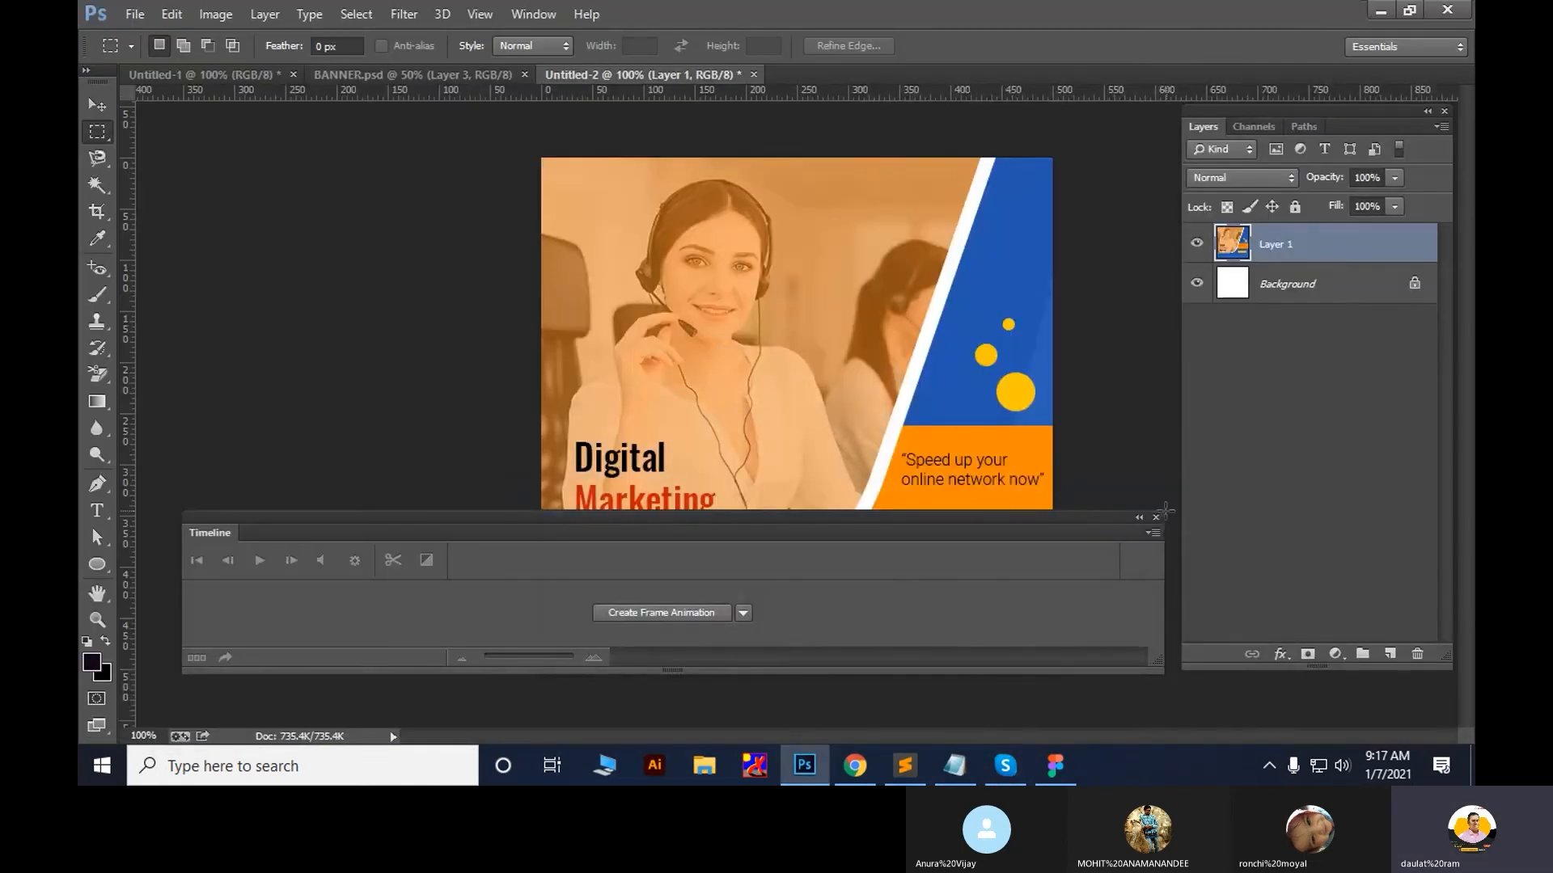
click(1155, 518)
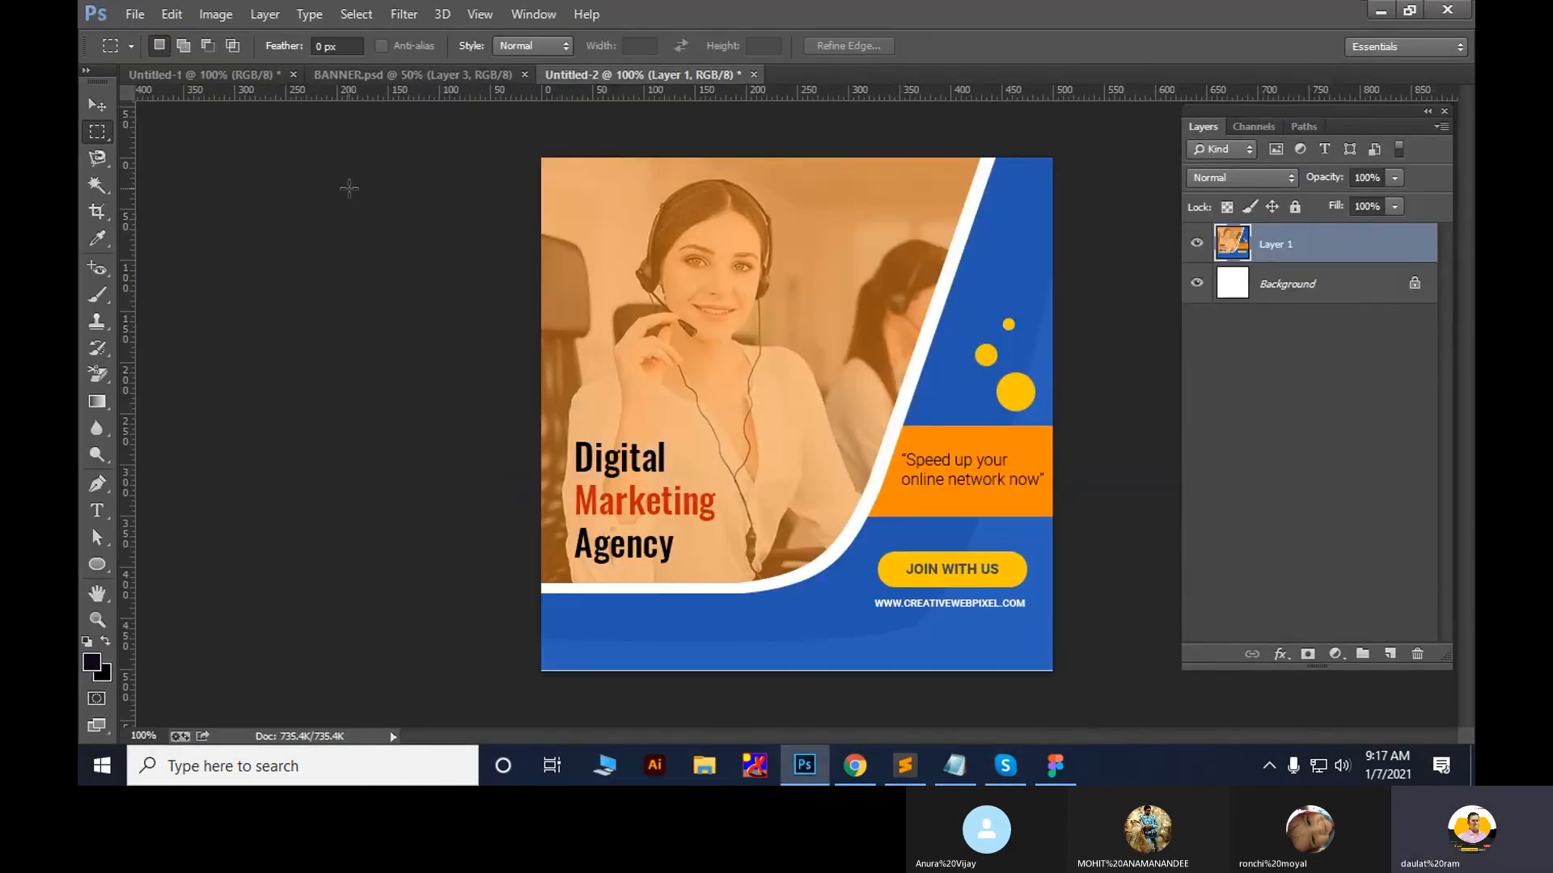
click(134, 14)
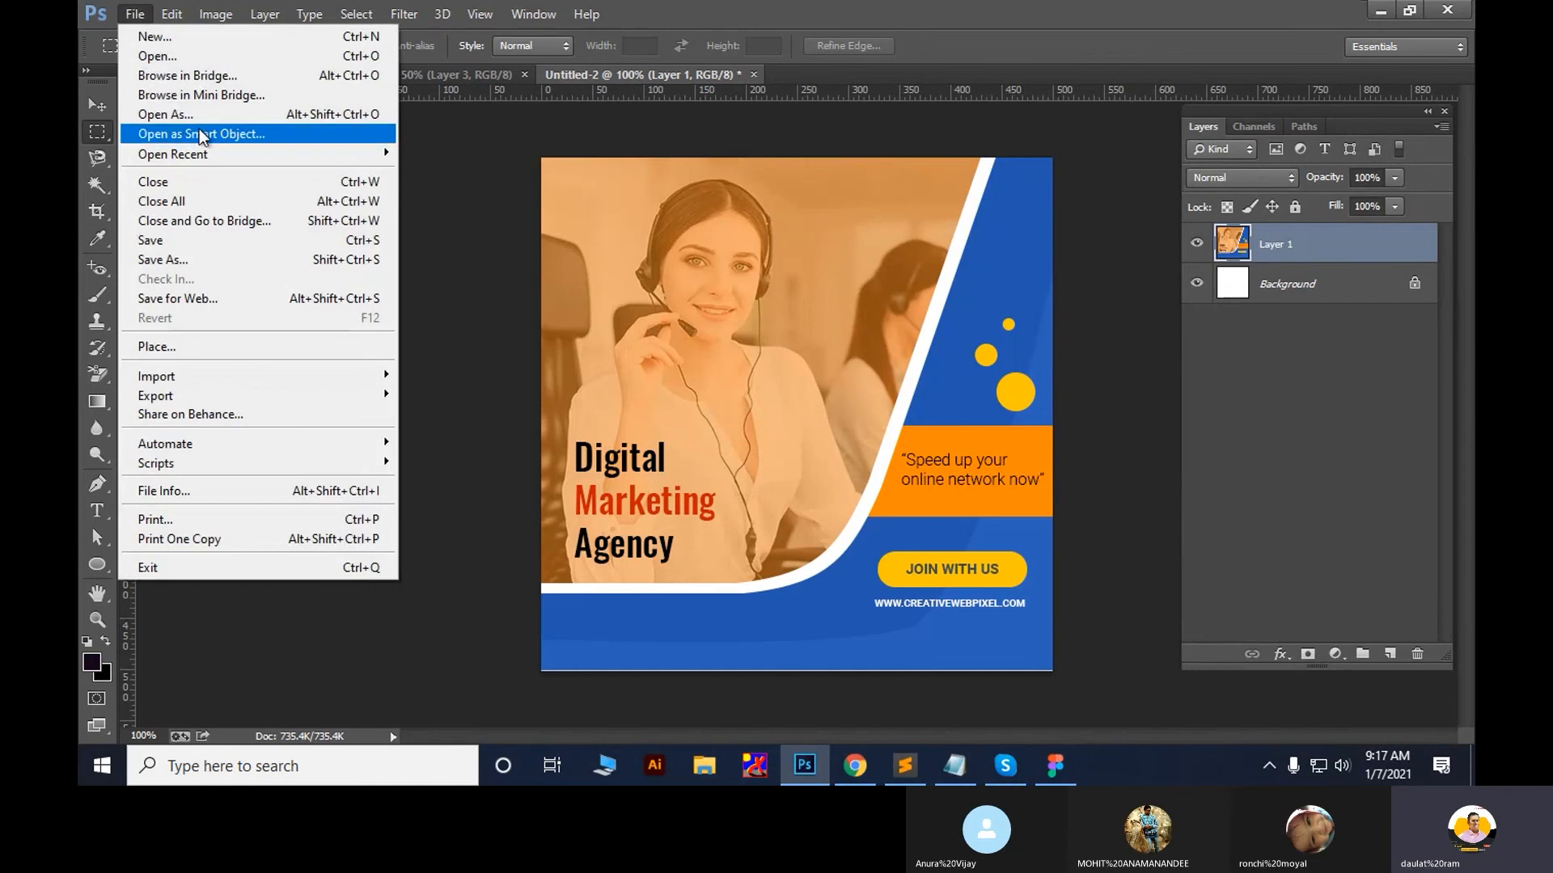
click(225, 298)
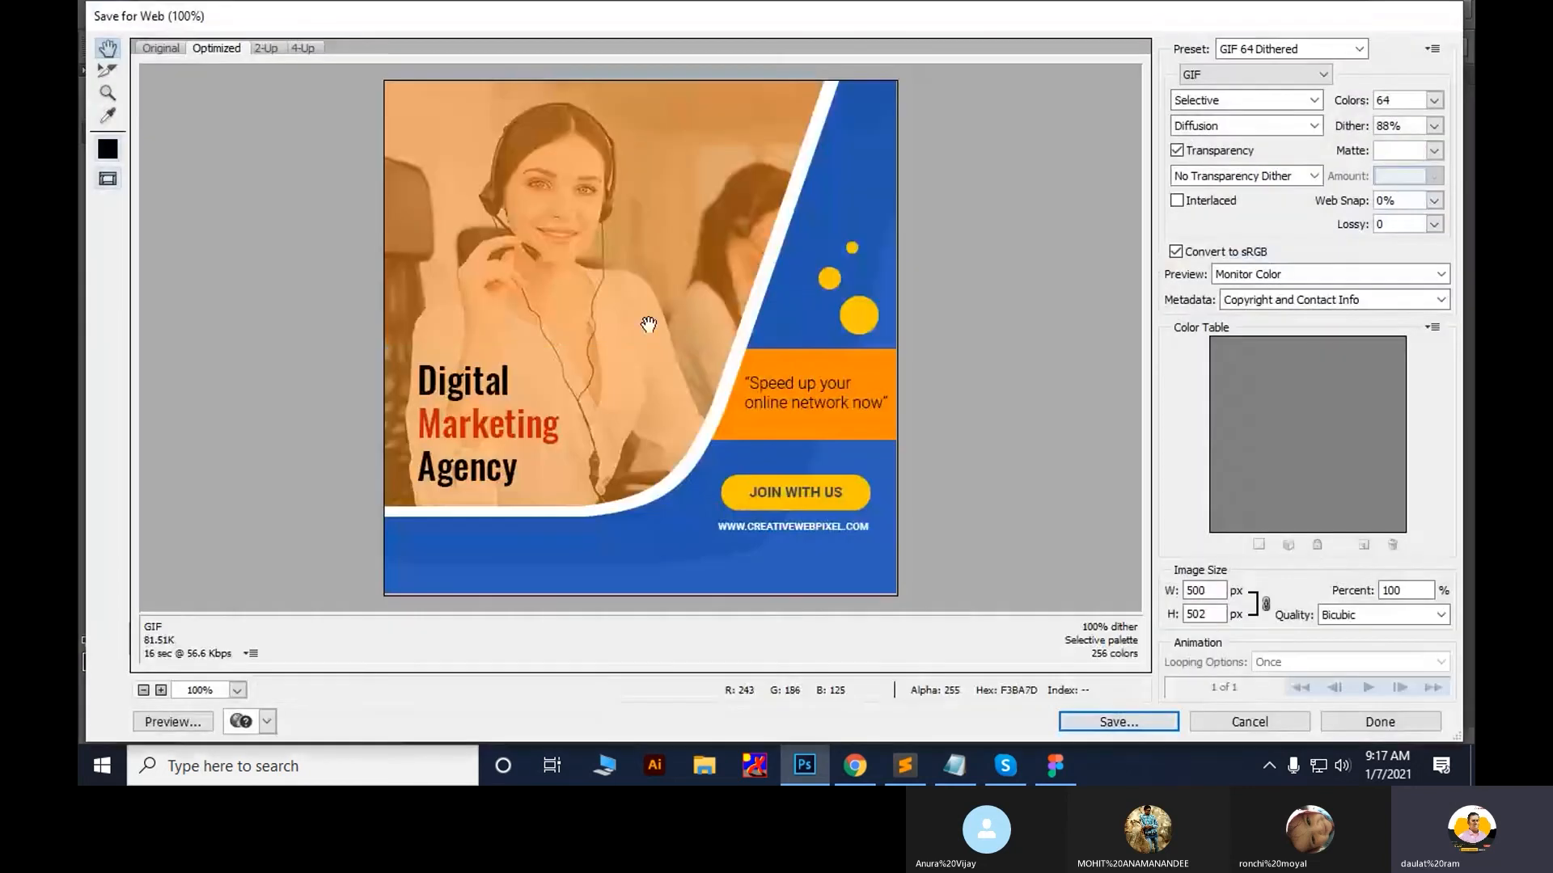
click(1221, 75)
click(1221, 76)
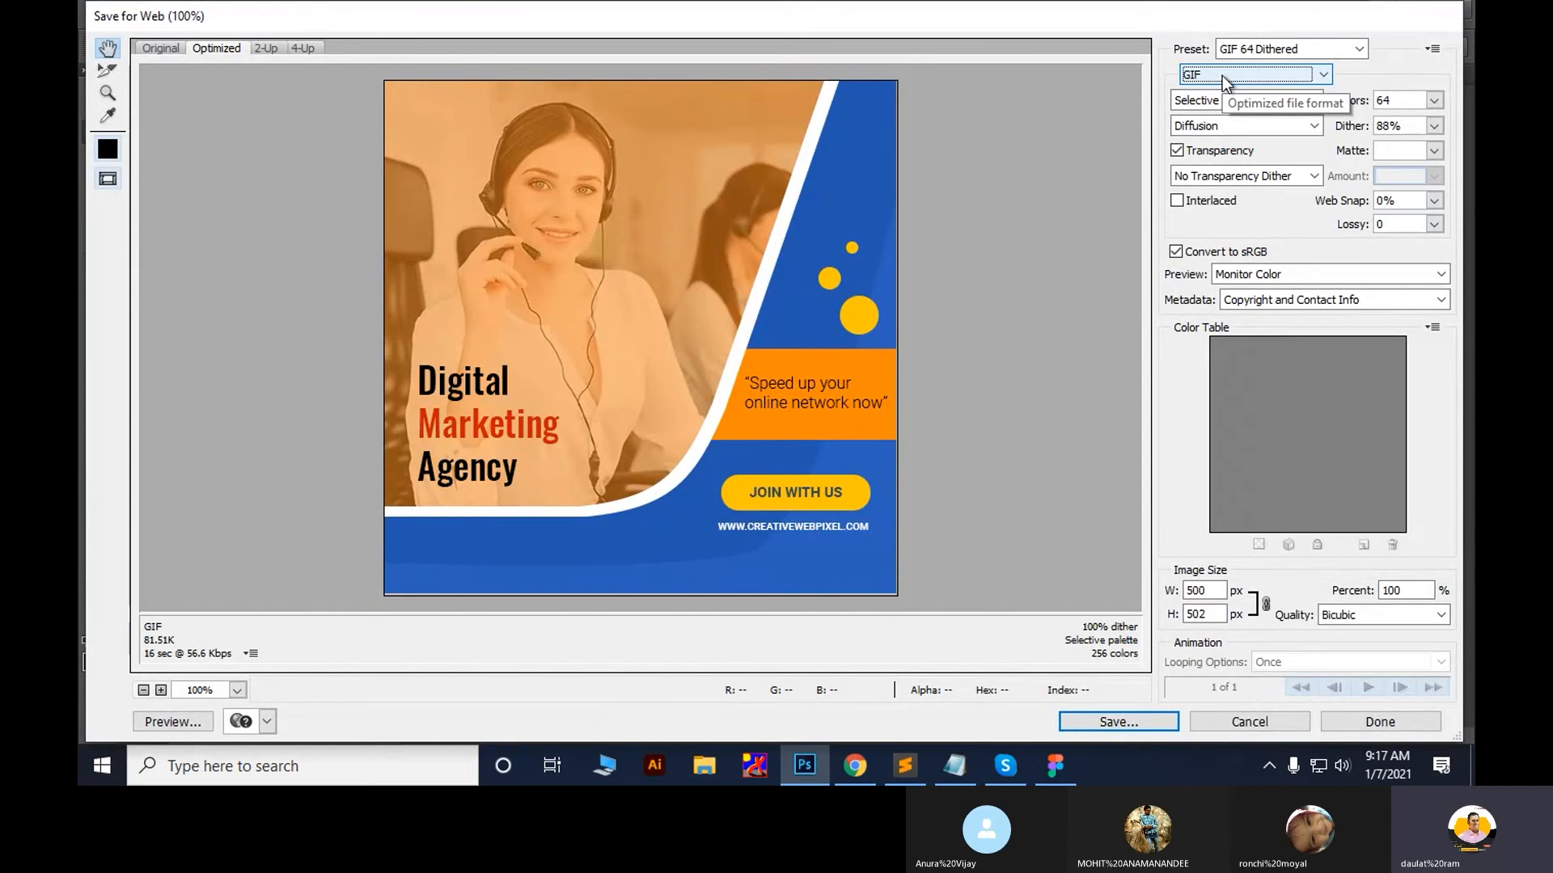
click(1225, 76)
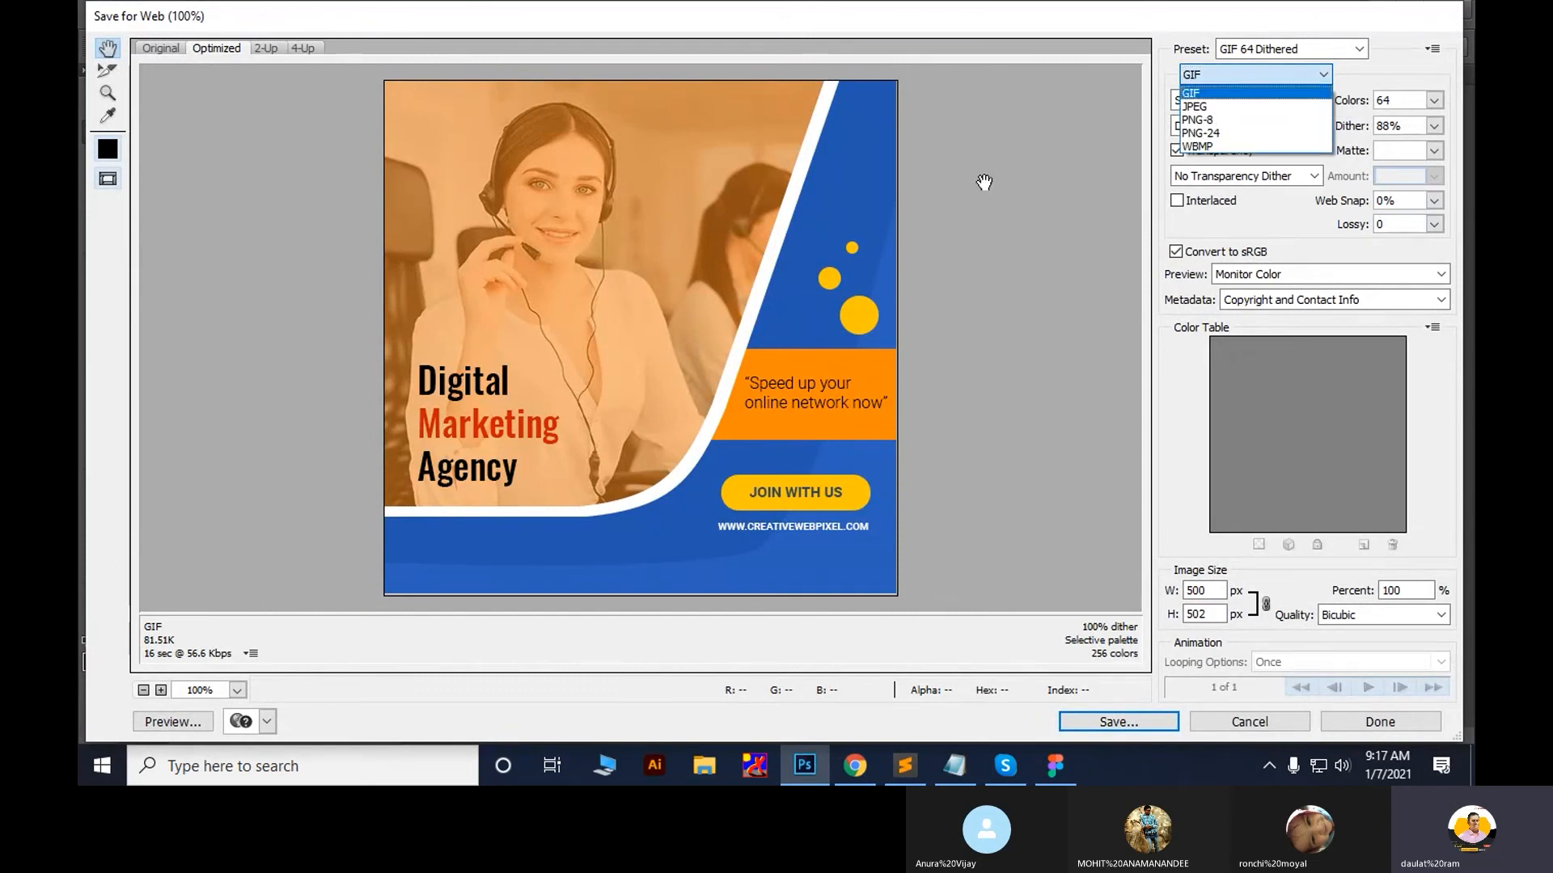
click(943, 423)
Switch to the Sublime Text notes and highlight the Gif, Png, PSD and JPG entries one after another
click(904, 765)
click(426, 475)
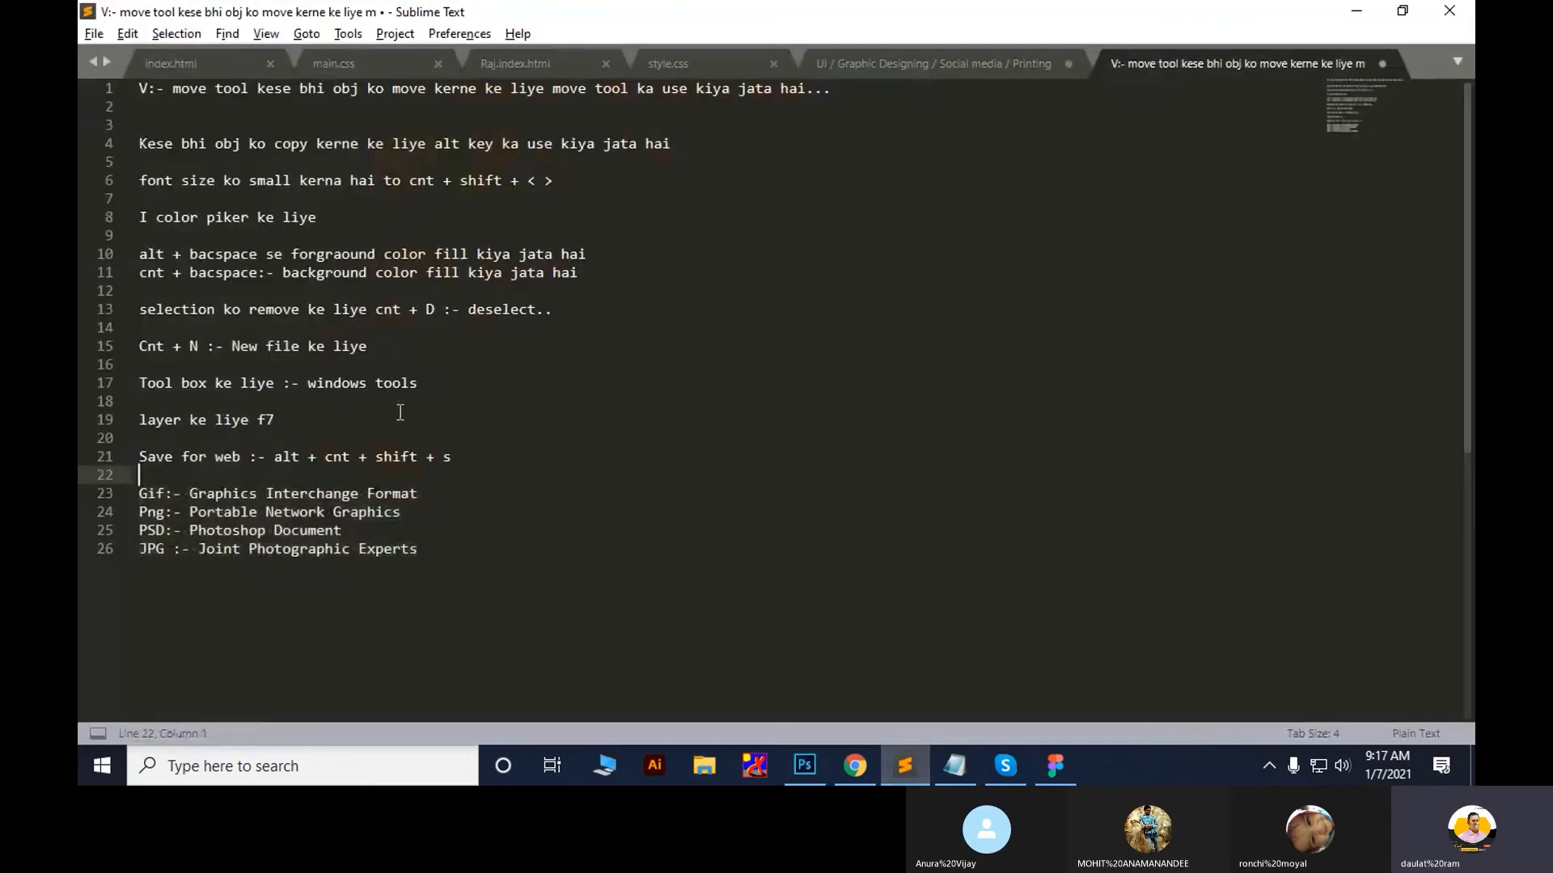
drag(141, 494, 168, 493)
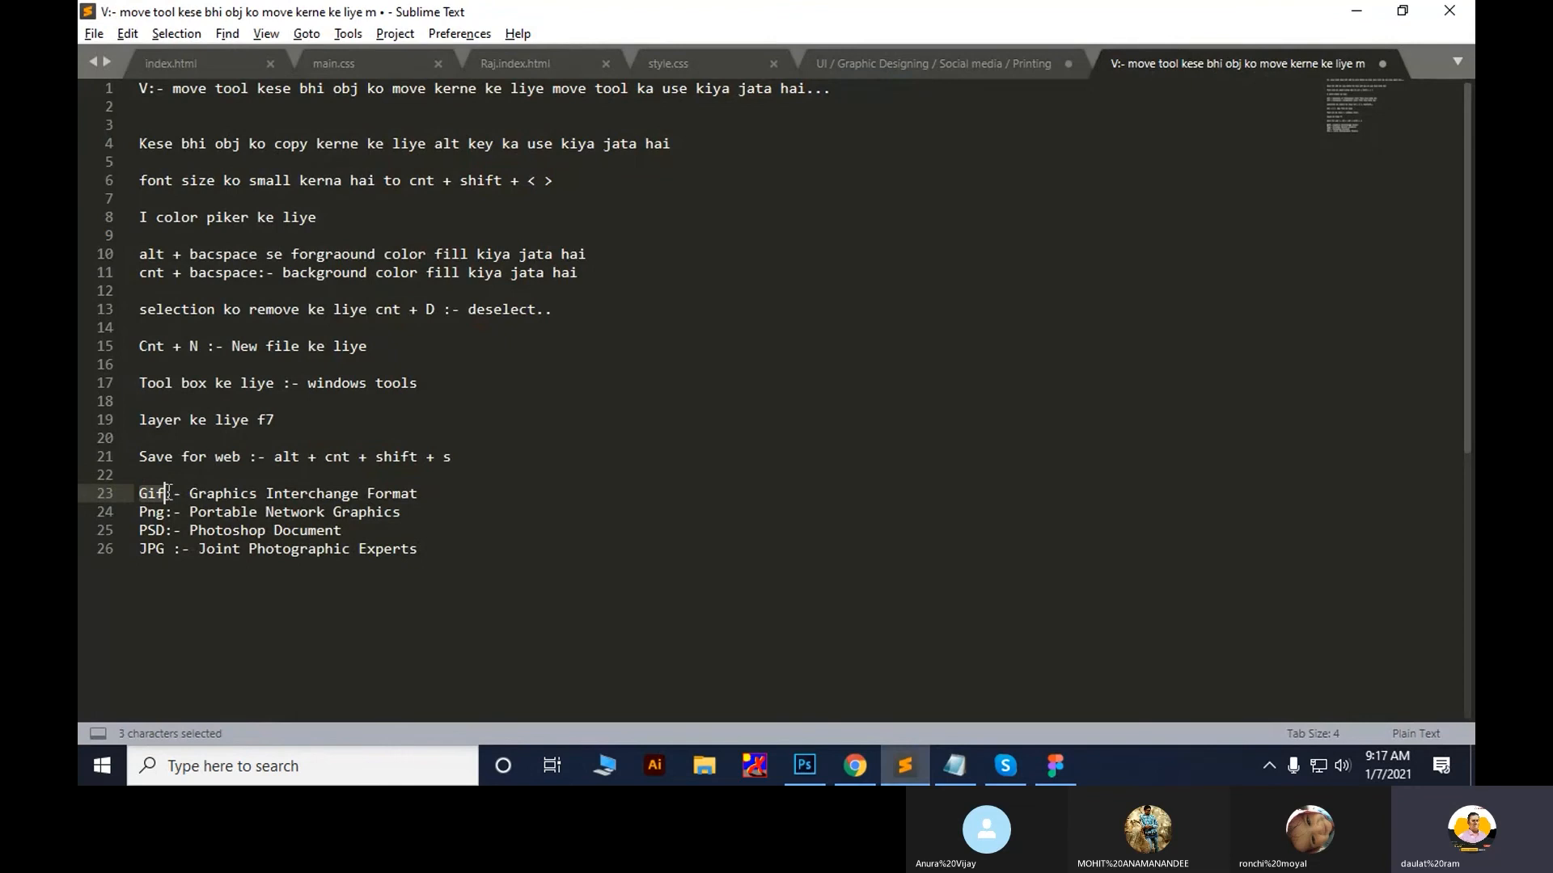
click(157, 512)
click(156, 532)
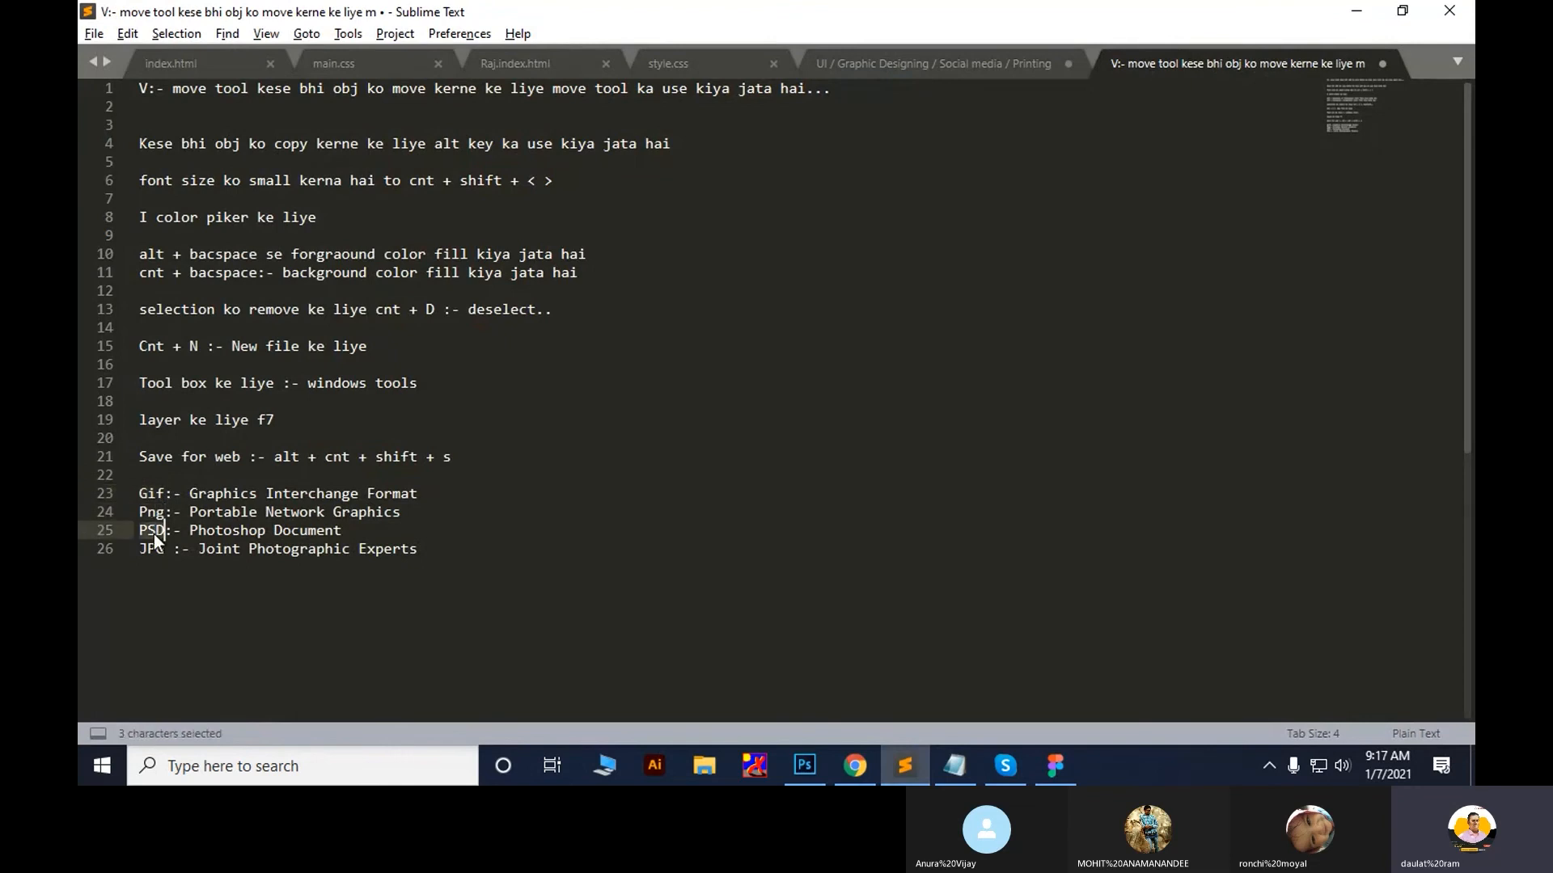
click(156, 550)
double_click(156, 550)
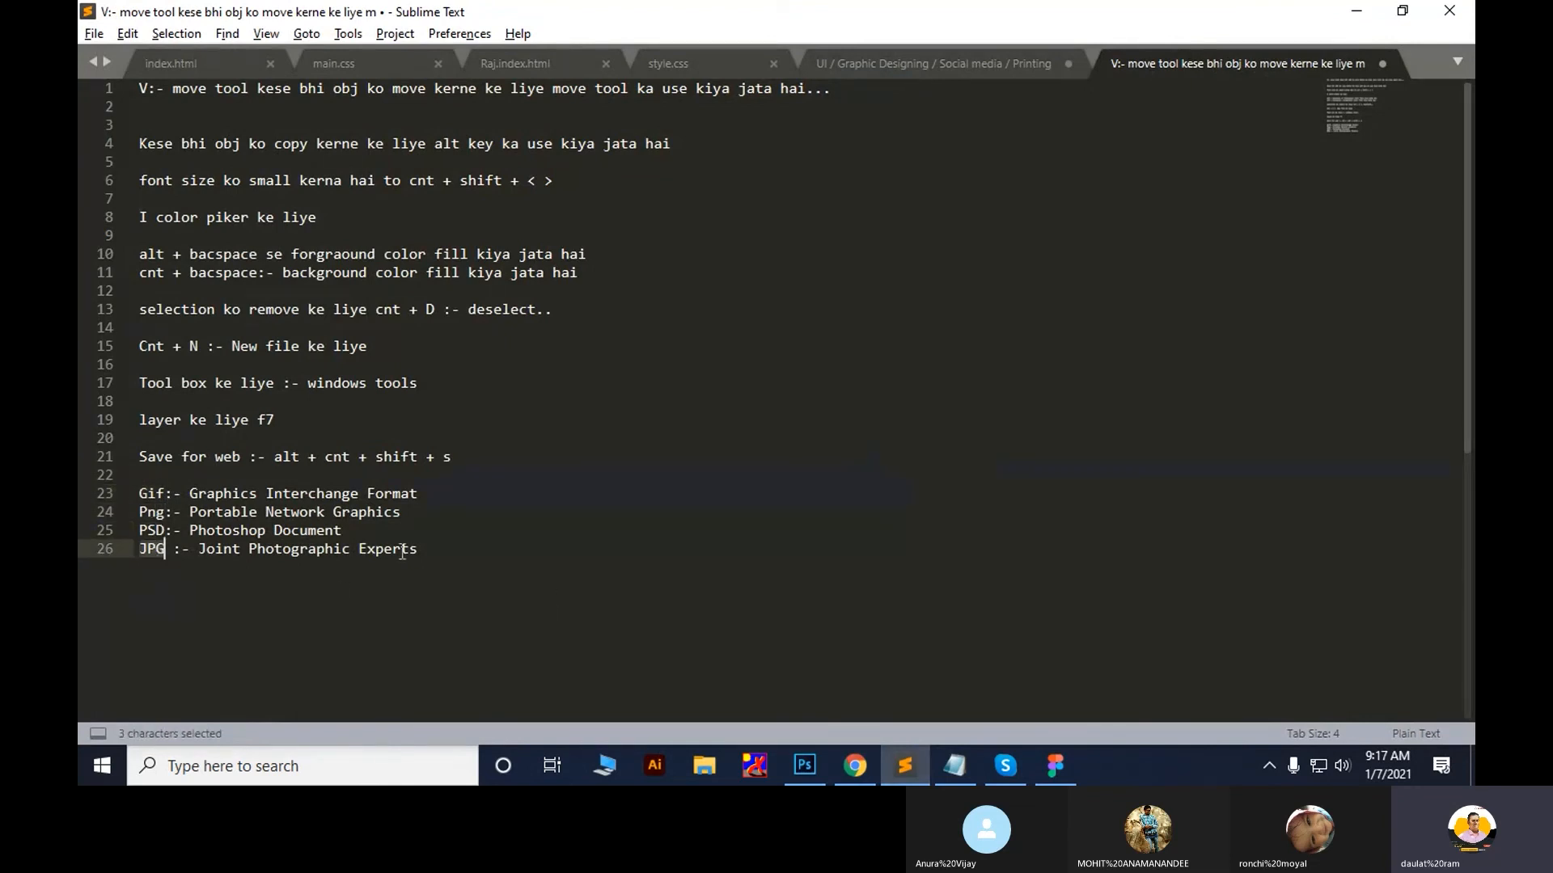
drag(449, 553, 110, 492)
click(225, 515)
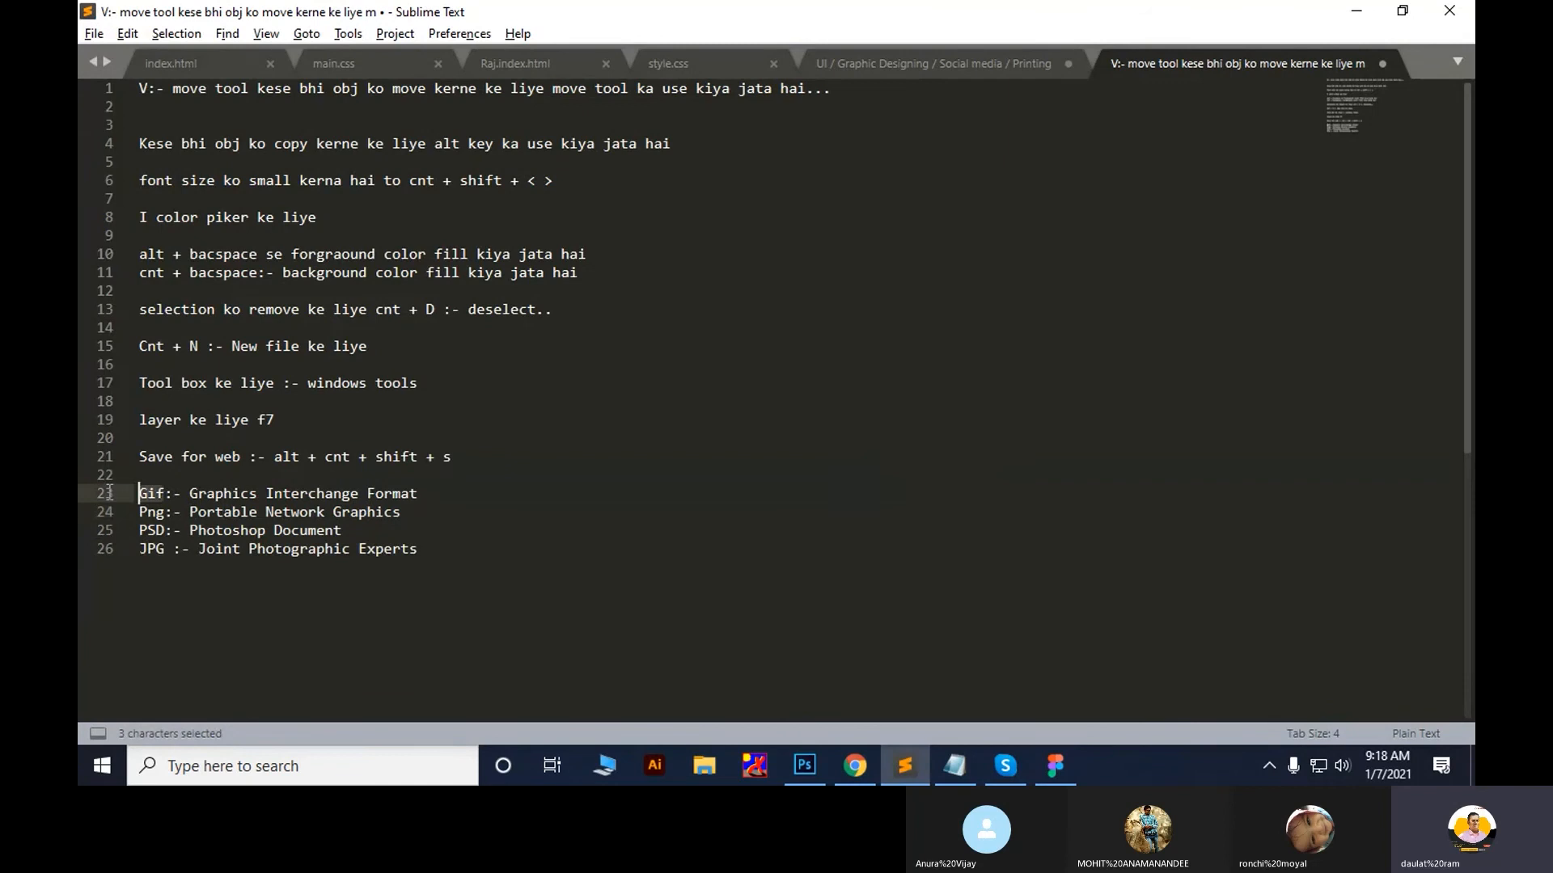
Append ": - animation" to the Gif line and ": -transparant" to the Png line of the notes
click(427, 495)
text(: -a)
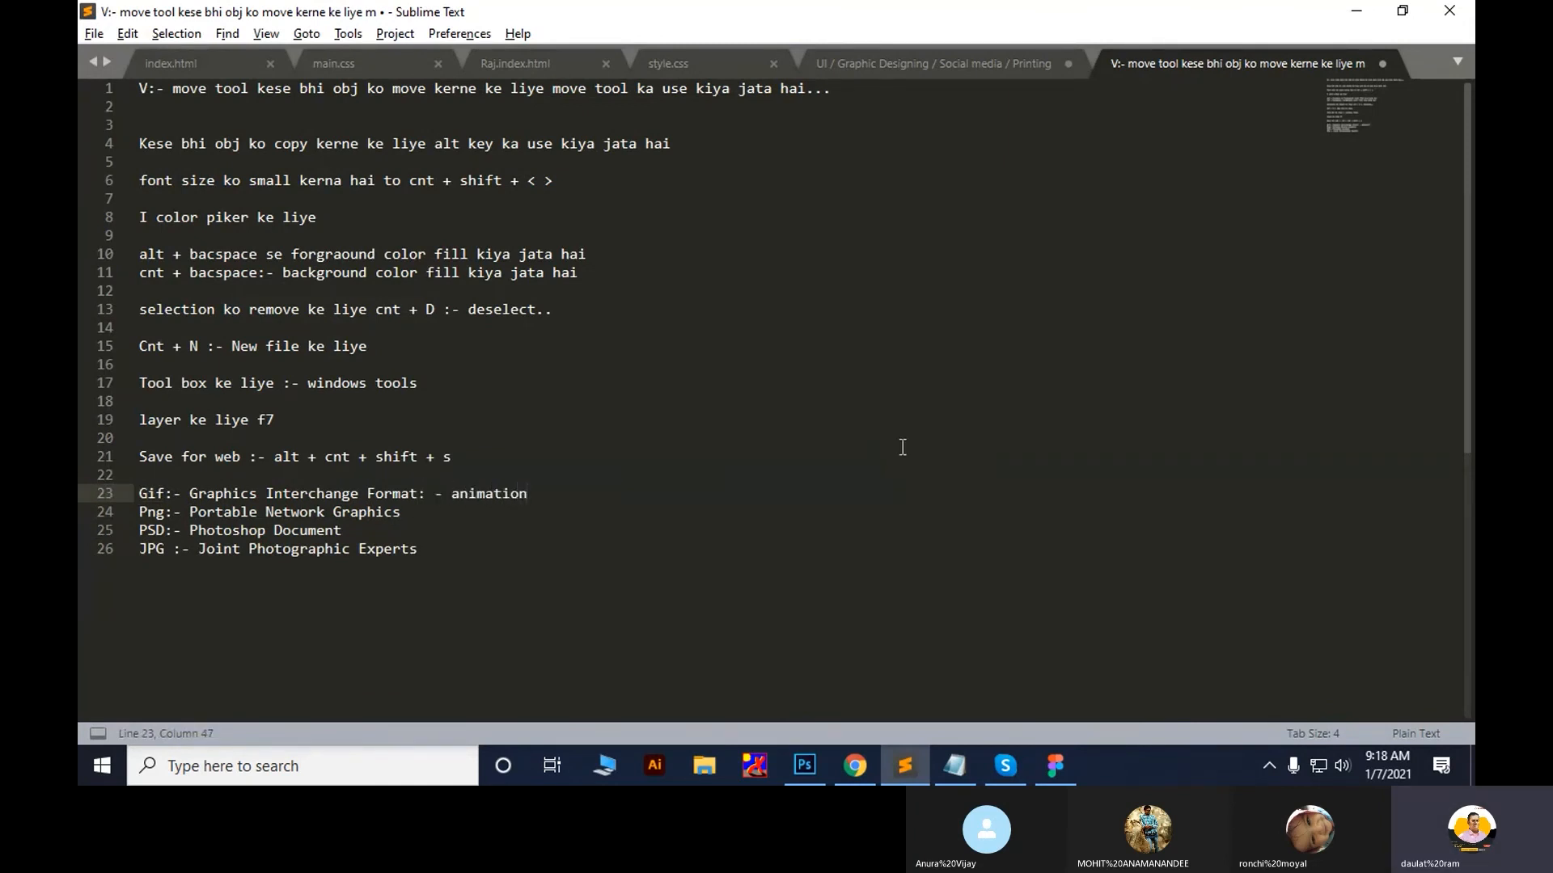
click(541, 519)
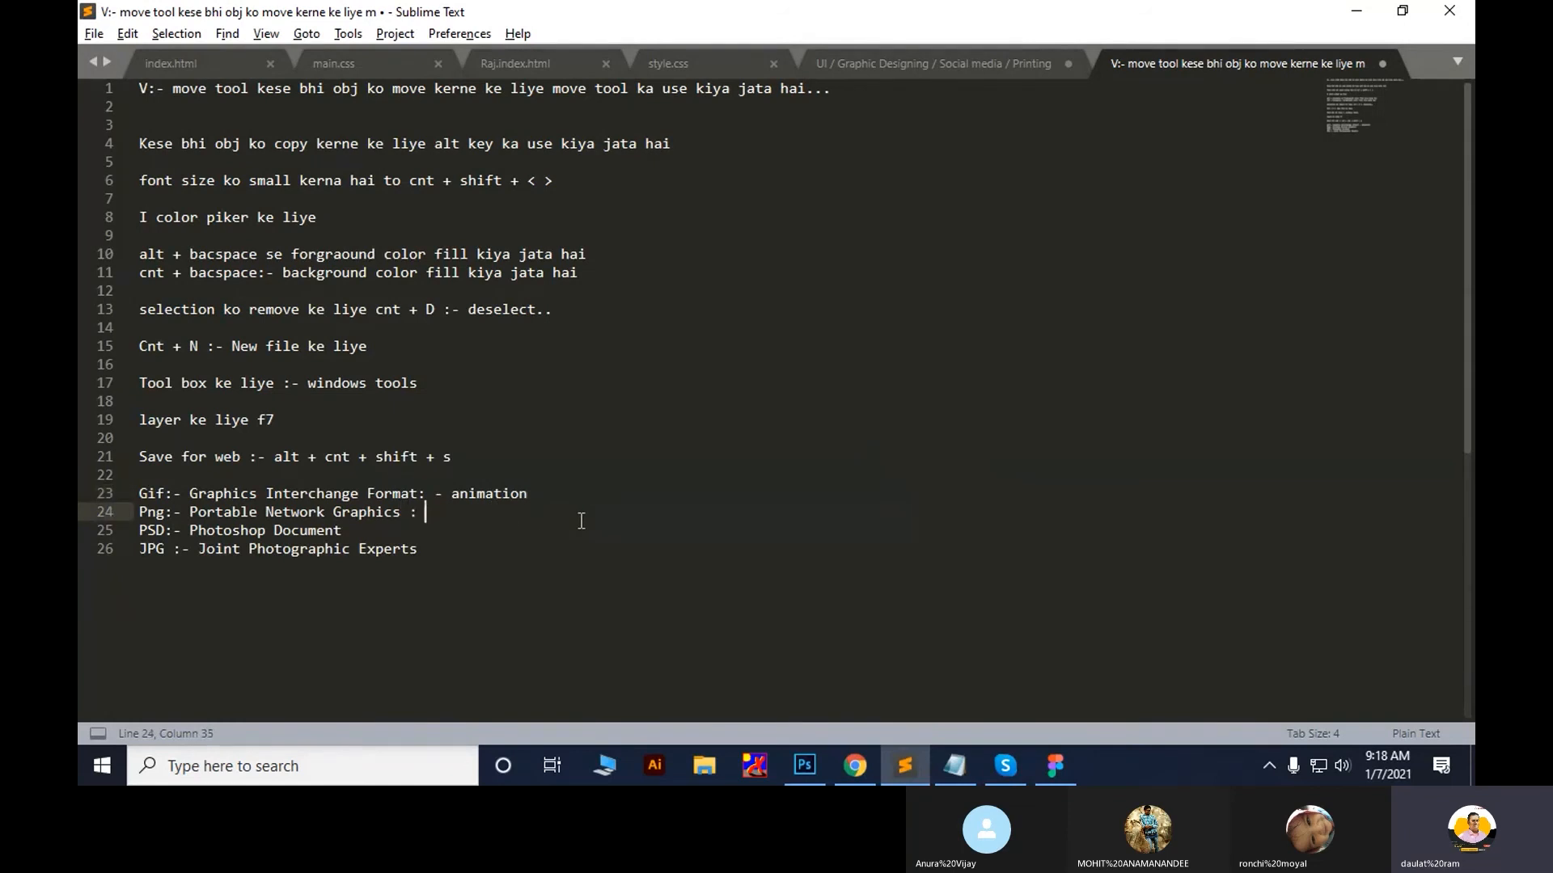
text(: -transparant)
Return to Photoshop, cancel Save for Web, and in BANNER.psd release the headset woman's photo on Layer 6 from its clipping mask
key(alt+Tab)
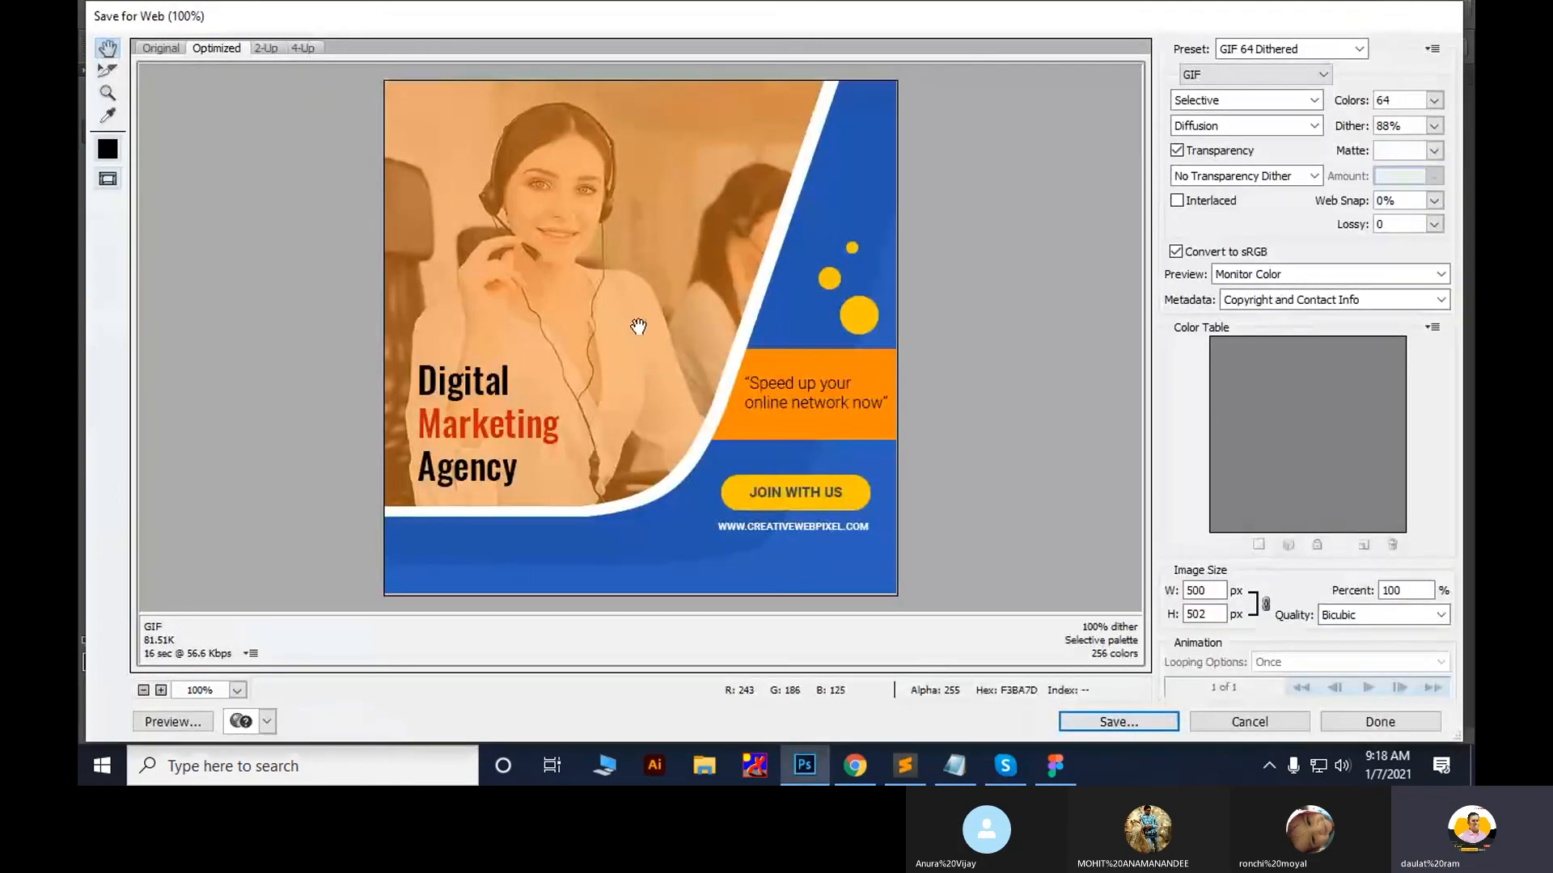
key(Escape)
key(v)
drag(701, 380, 743, 380)
key(ctrl+shift+Tab)
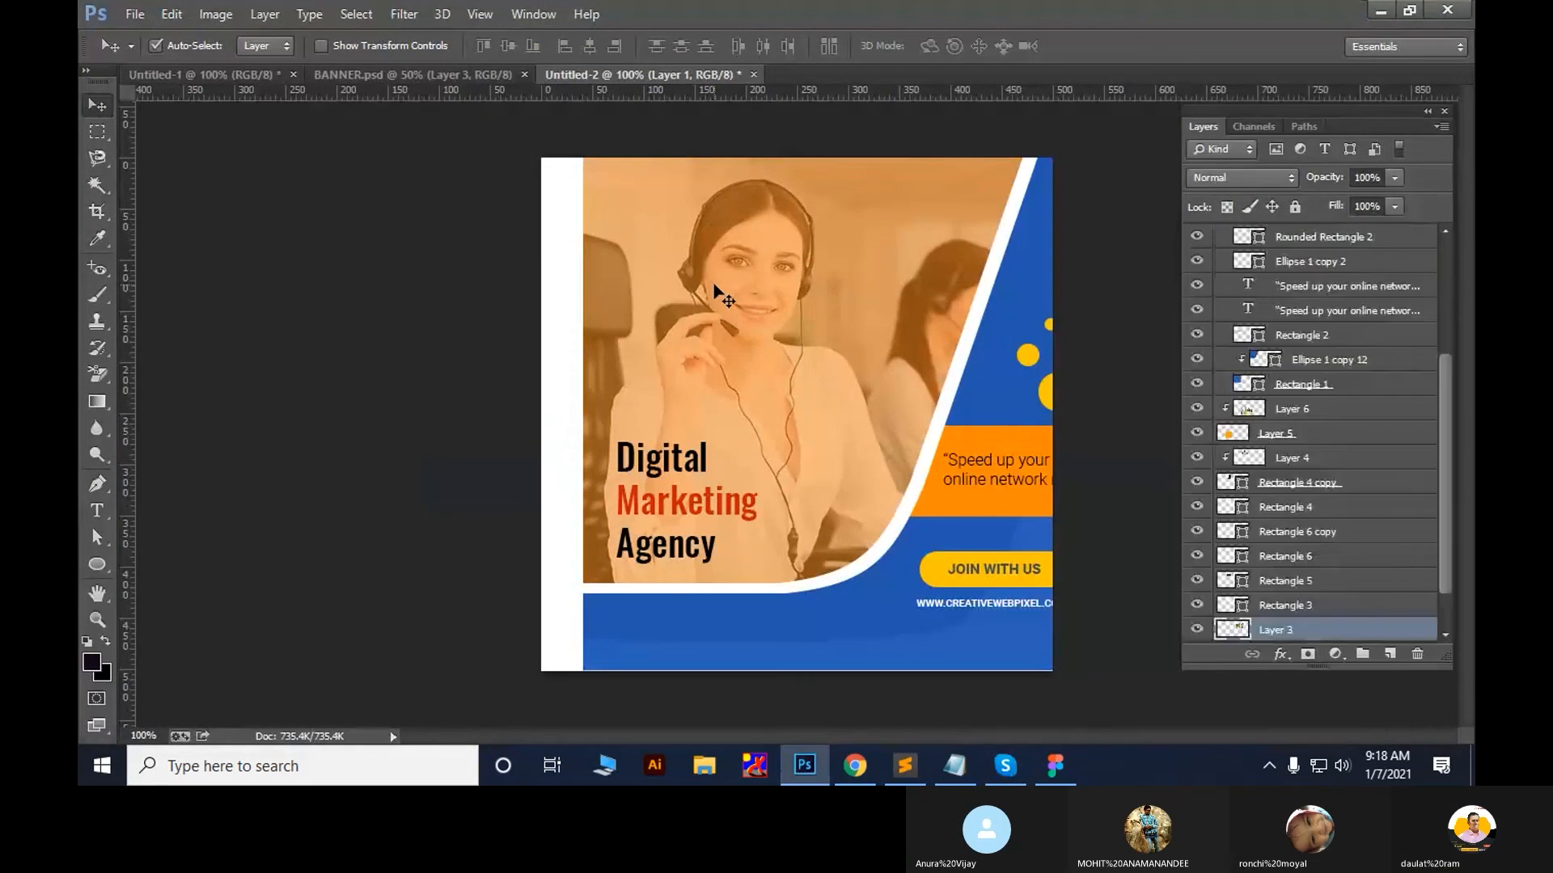
drag(616, 398, 652, 509)
key(ctrl+alt+g)
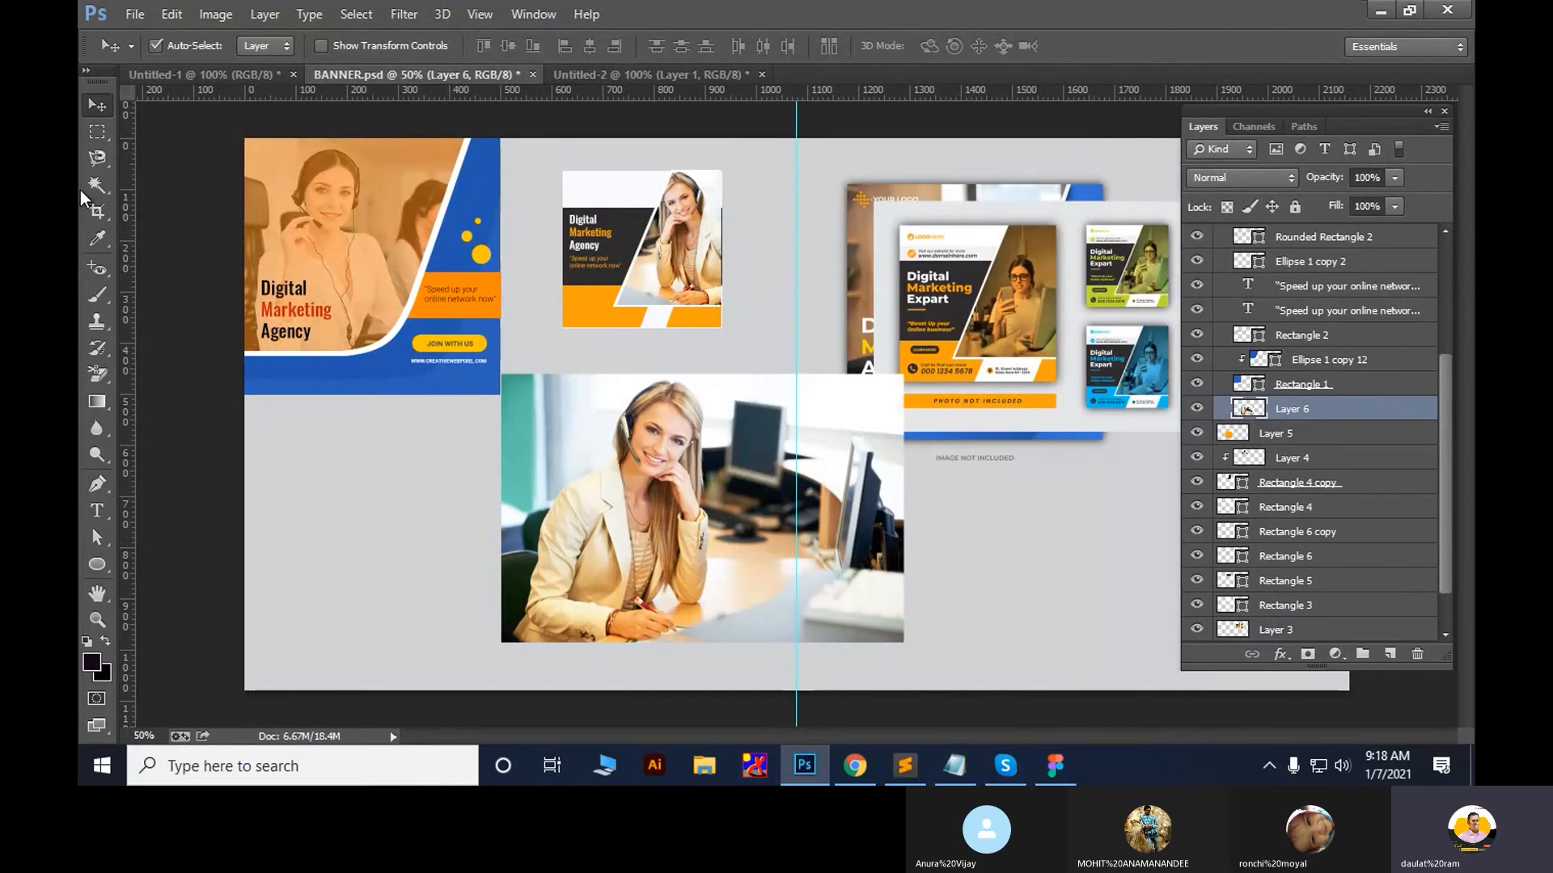
Begin a Polygonal Lasso selection of the woman at the photo's lower edge, tracing up the outer edge of her jacket sleeve
click(97, 158)
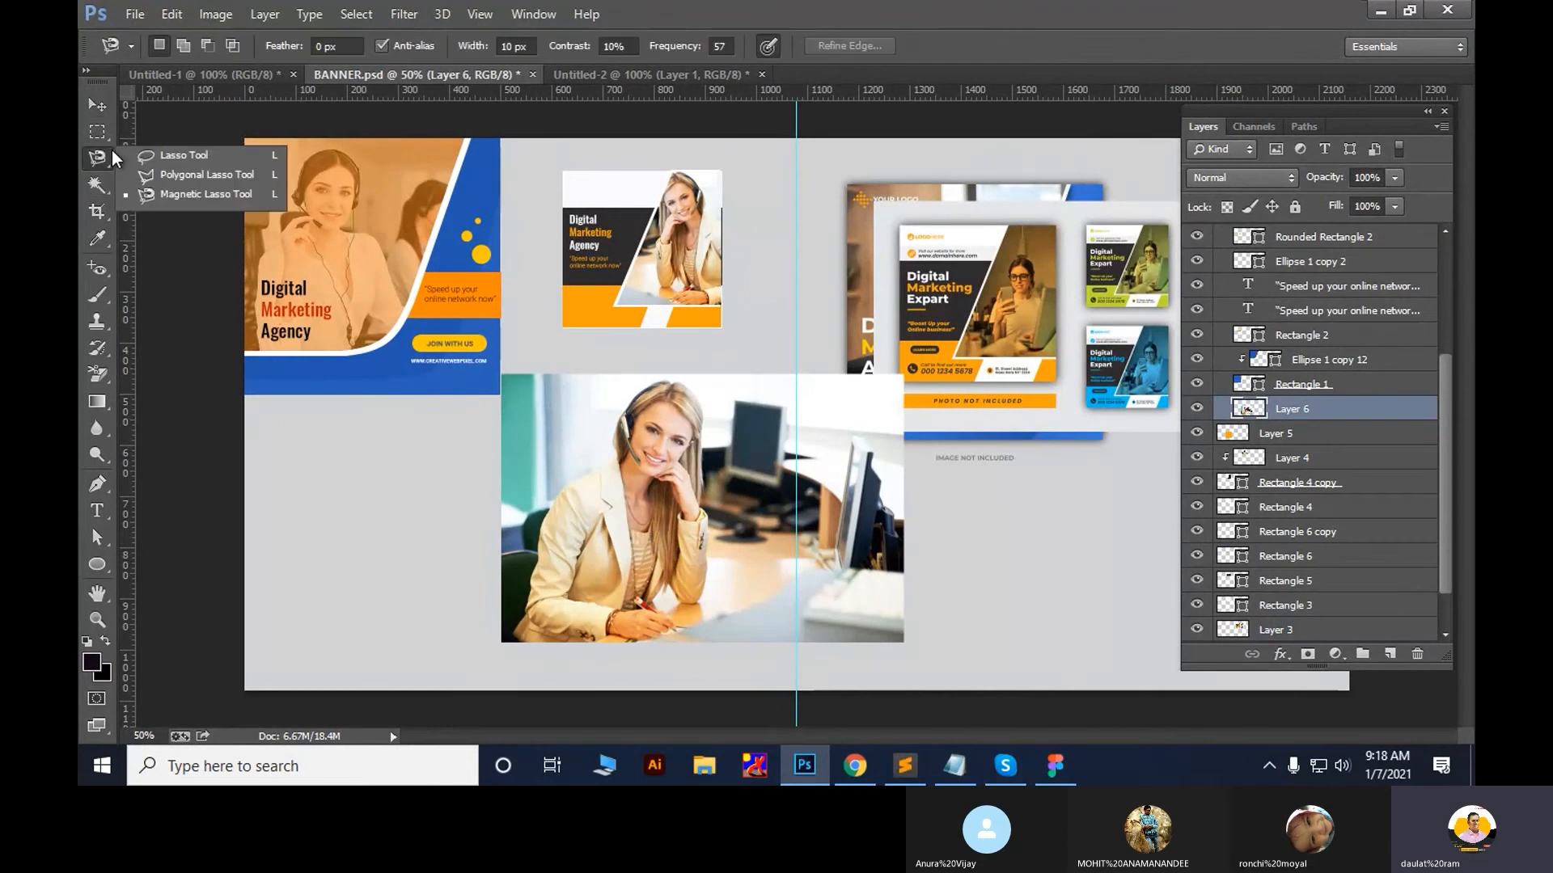
click(173, 178)
mouse_move(537, 655)
mouse_down()
mouse_move(651, 747)
mouse_move(697, 754)
mouse_up()
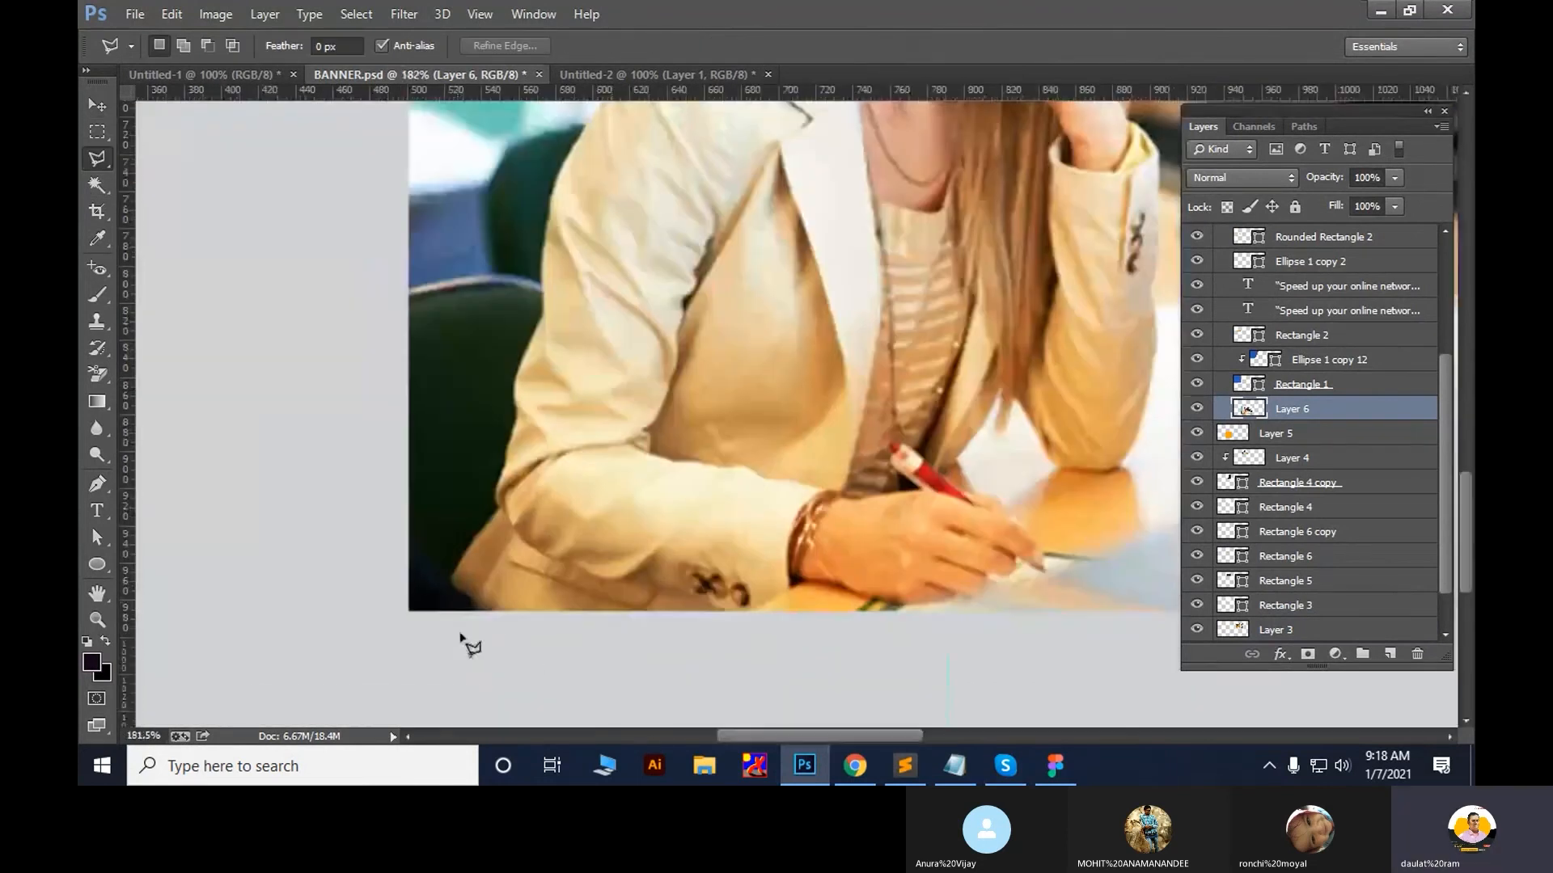
click(472, 608)
click(454, 581)
click(467, 528)
click(491, 509)
click(502, 483)
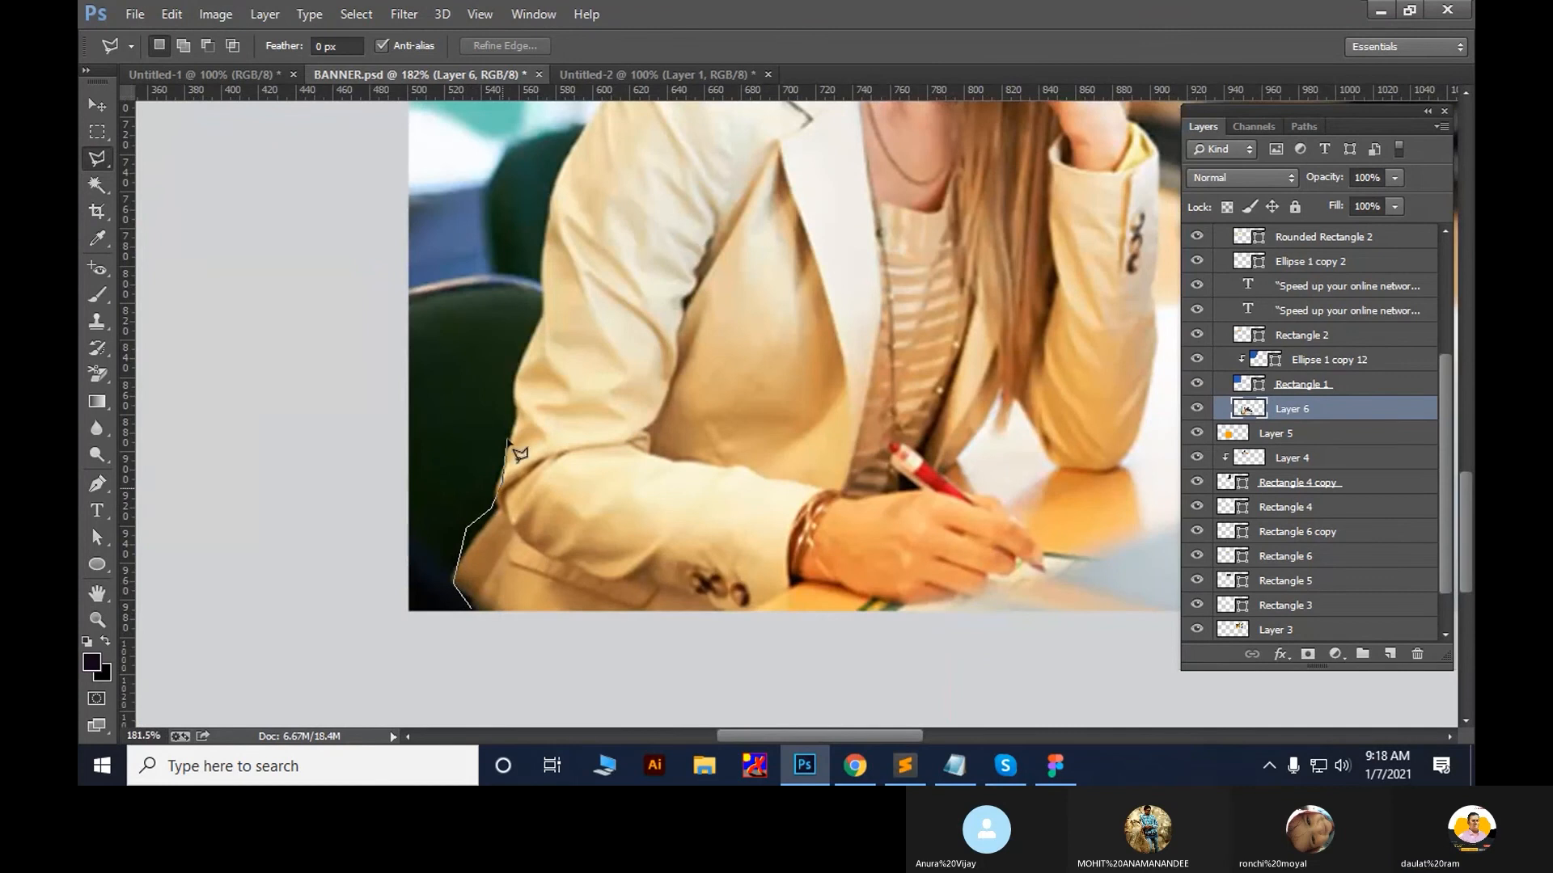
click(517, 375)
click(533, 272)
click(553, 175)
drag(584, 119, 480, 347)
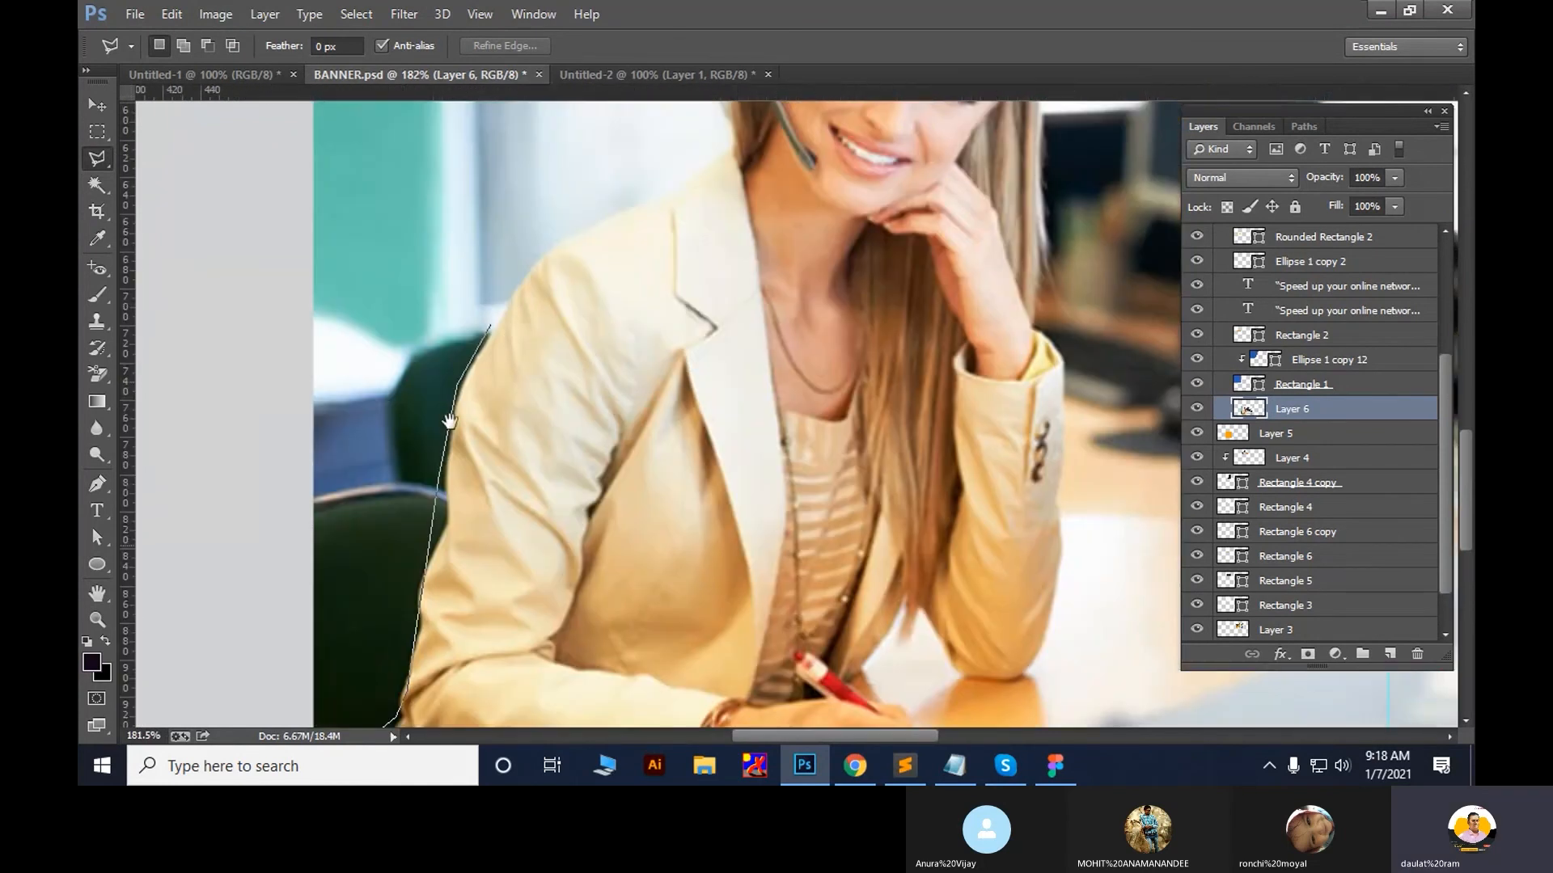
Continue the lasso outline along the woman's shoulder and collar and up around the headset
click(517, 300)
click(583, 237)
drag(732, 172, 682, 364)
click(673, 348)
click(669, 311)
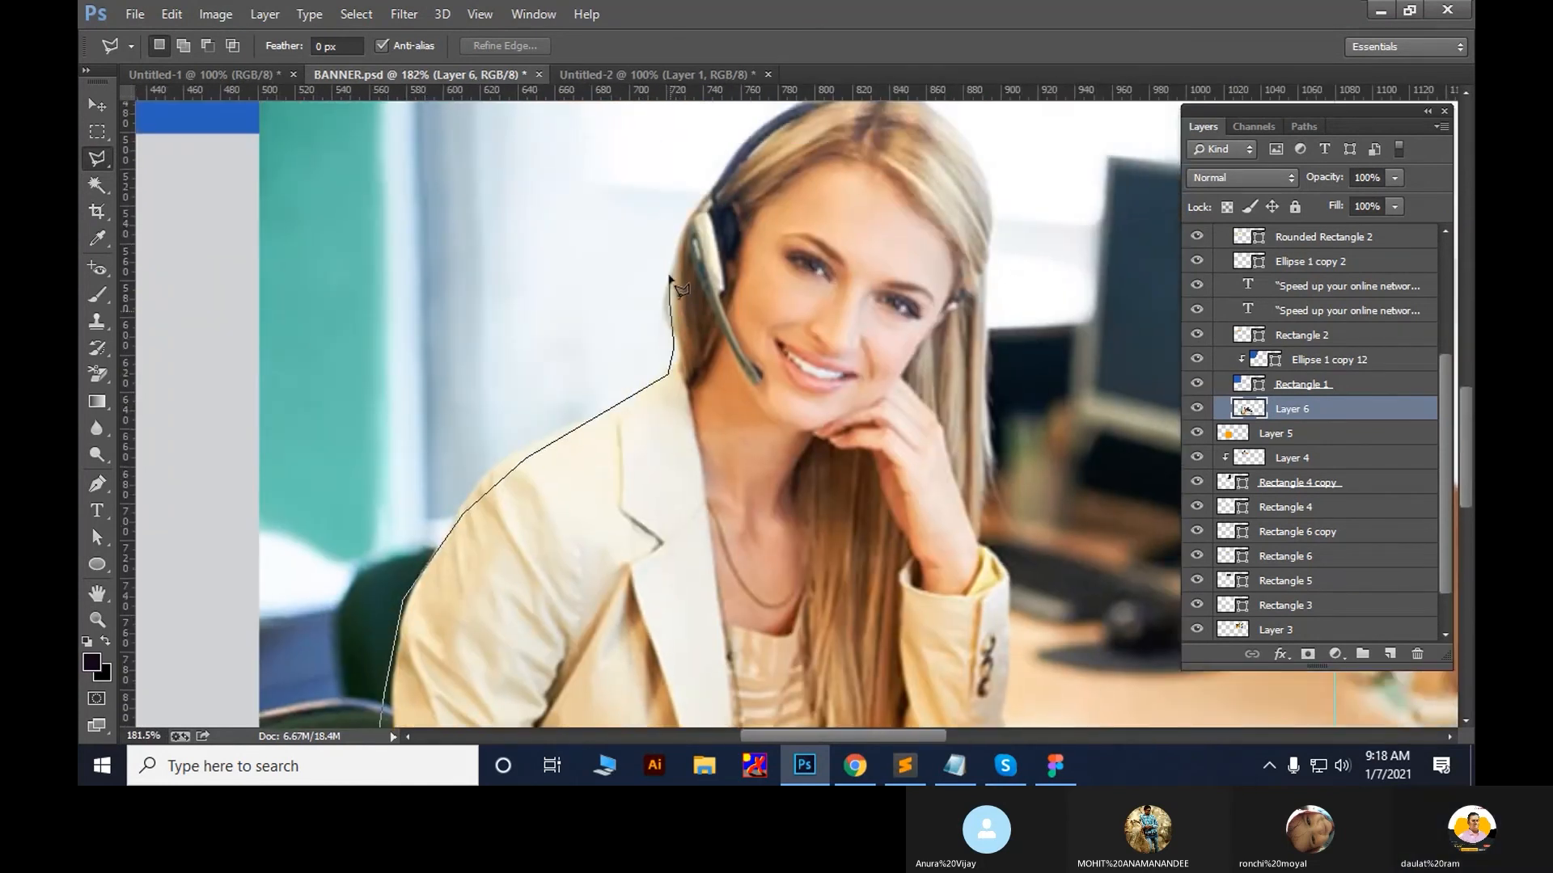
click(688, 213)
click(722, 165)
click(769, 108)
drag(721, 159, 562, 262)
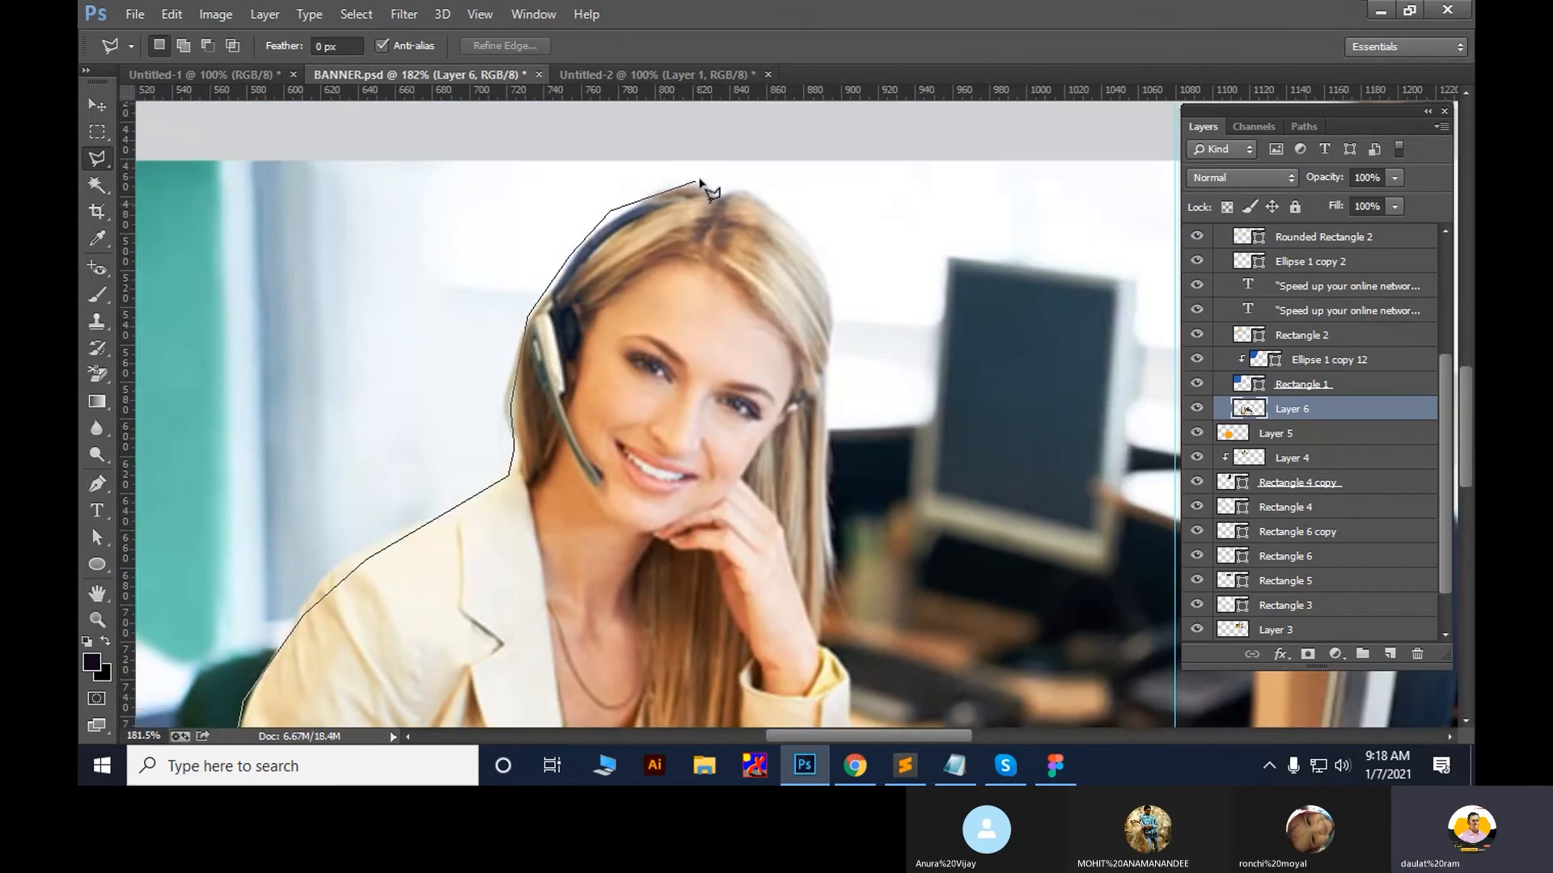
Extend the lasso outline over the top of the woman's head and down the far side of her hair
click(702, 176)
click(772, 189)
click(820, 253)
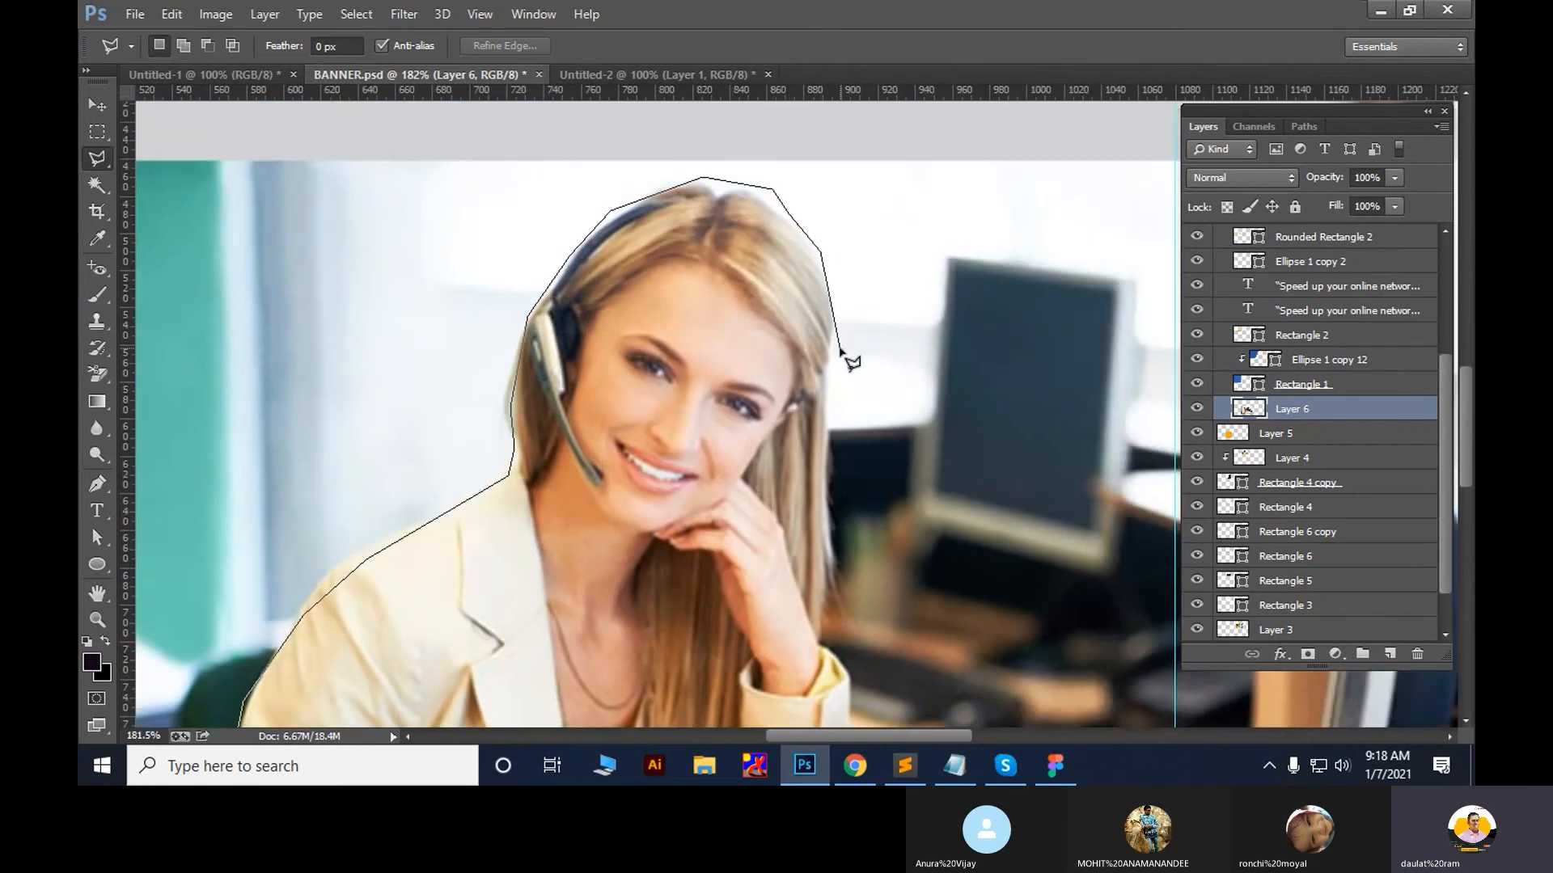
click(838, 348)
click(825, 422)
click(816, 588)
drag(820, 579, 812, 403)
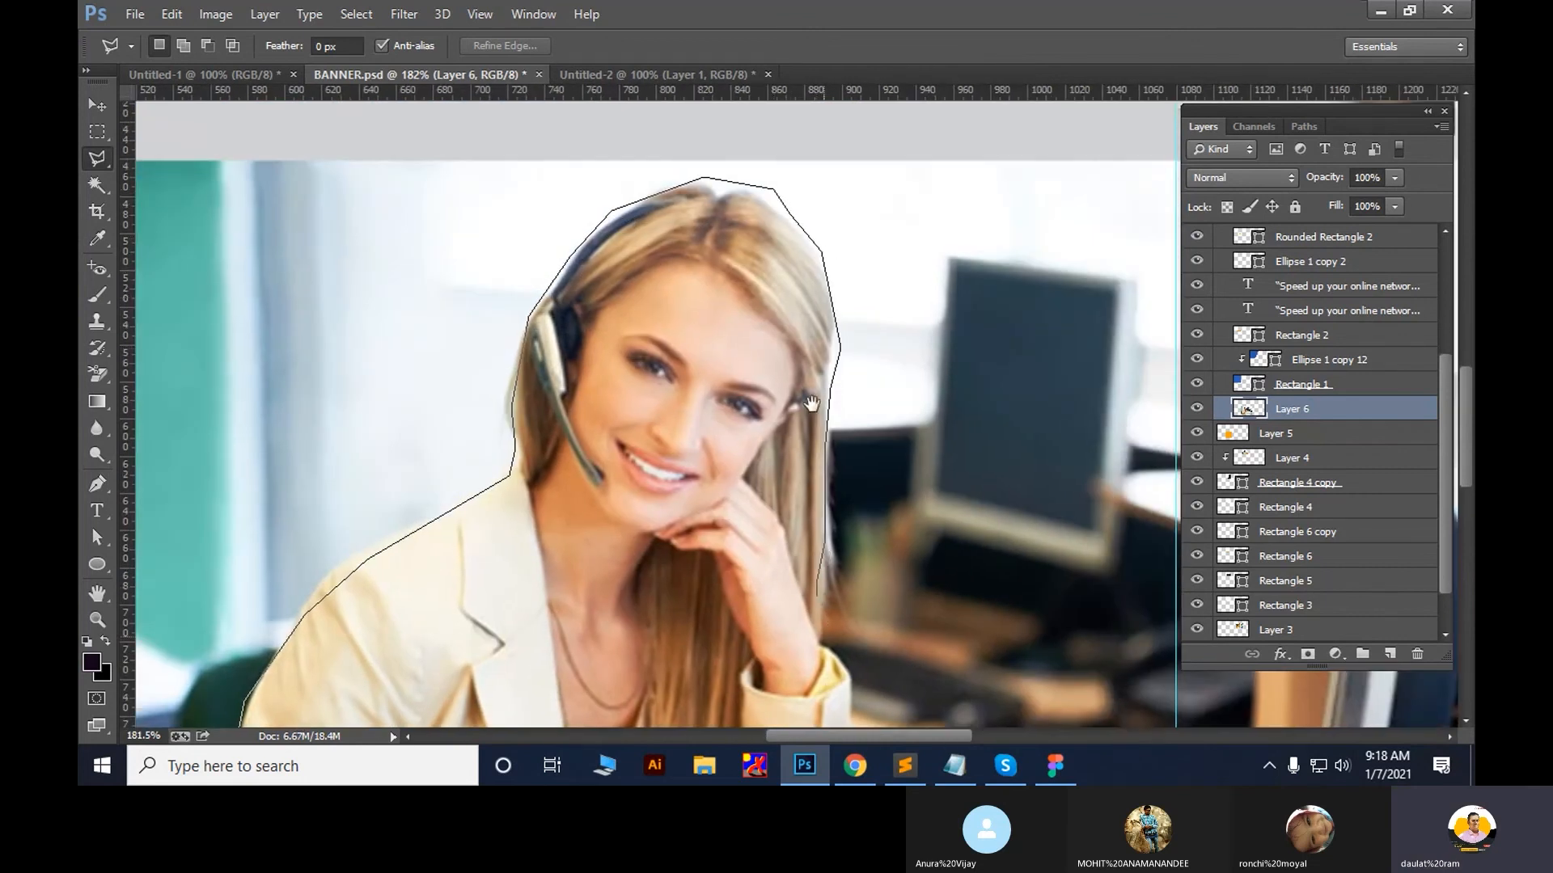
Trace the lasso outline around the cuff and down the sleeve of the raised arm to the elbow
click(814, 464)
click(842, 502)
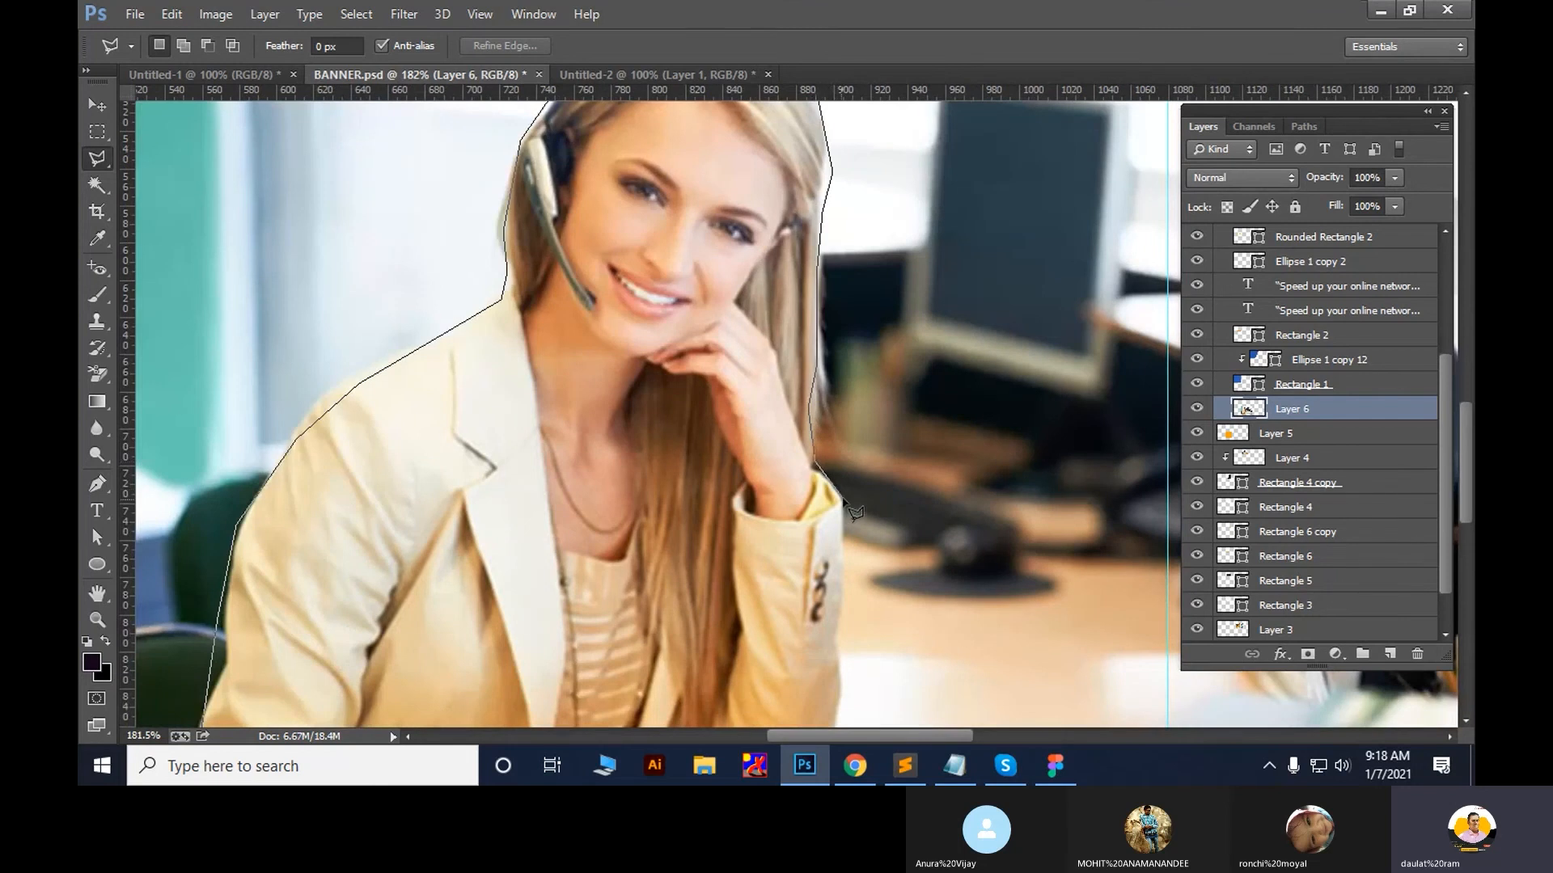
click(848, 560)
click(841, 600)
drag(838, 689, 818, 439)
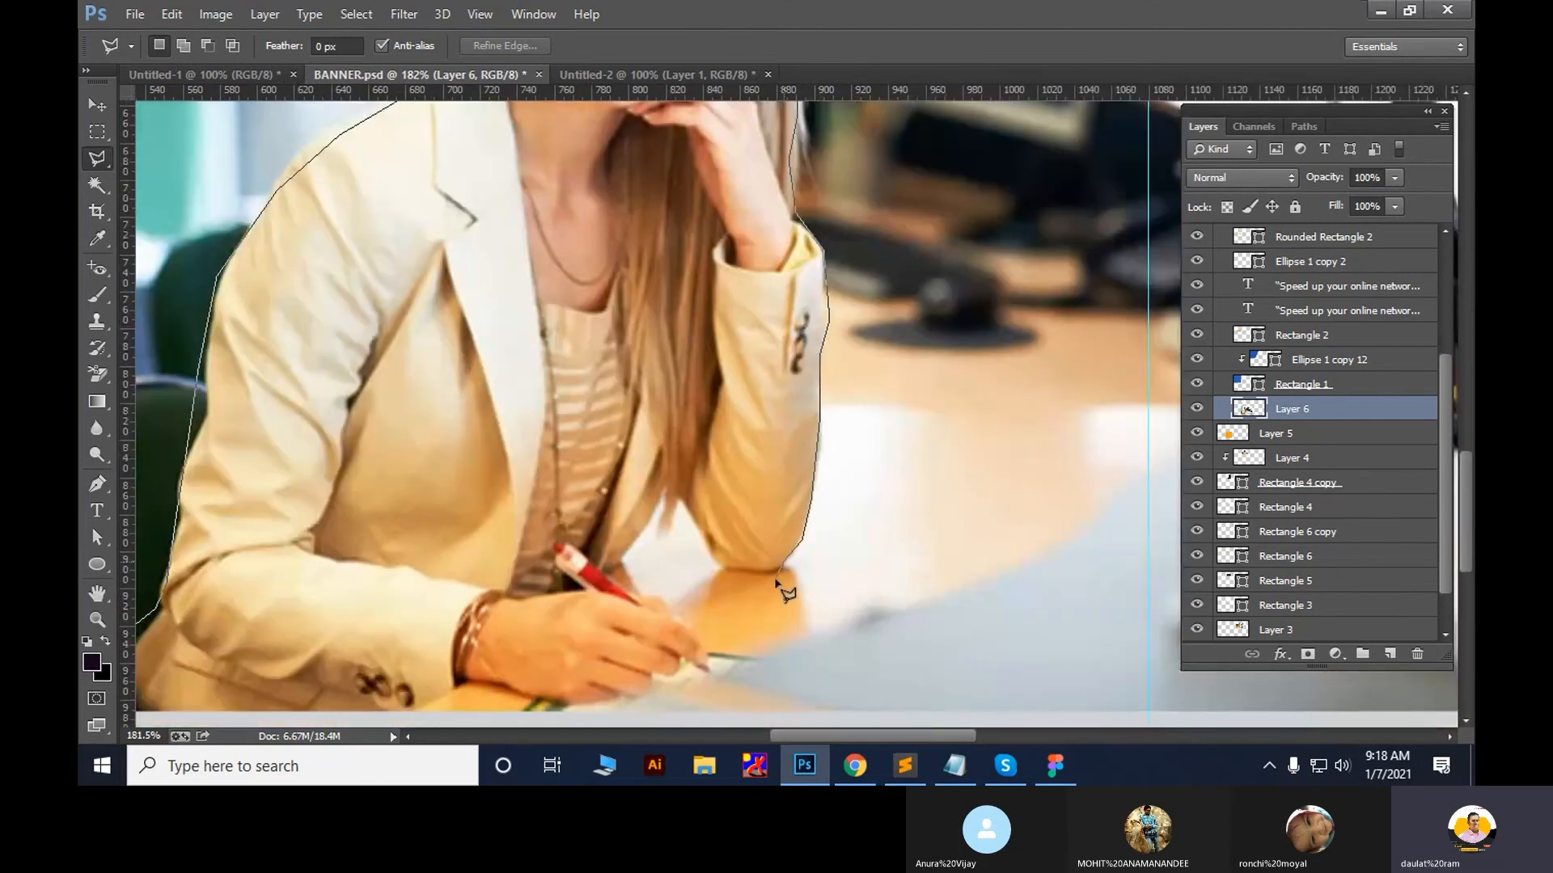
click(778, 576)
click(732, 577)
Trace the lasso outline up the inner side of the raised arm and around the hair tips
click(705, 559)
click(690, 520)
click(673, 500)
click(663, 537)
click(658, 515)
click(667, 492)
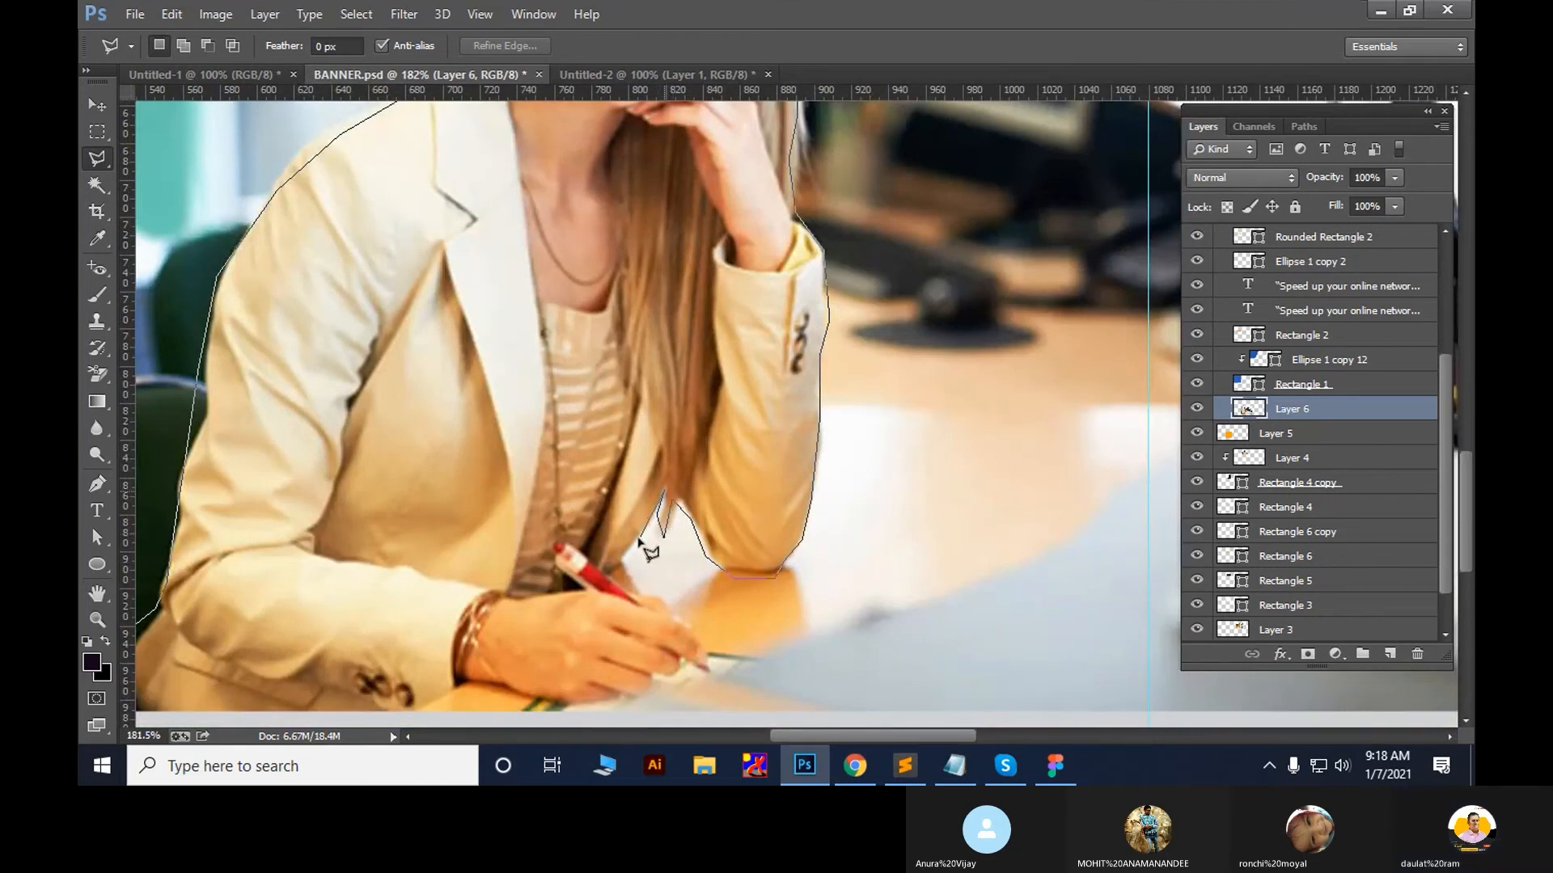
Trace around the writing hand and pen, close the selection along the photo's lower edge, and fit the document in view
click(623, 556)
click(630, 576)
click(664, 598)
click(696, 620)
click(710, 642)
click(716, 665)
drag(802, 604, 964, 493)
click(805, 584)
click(678, 598)
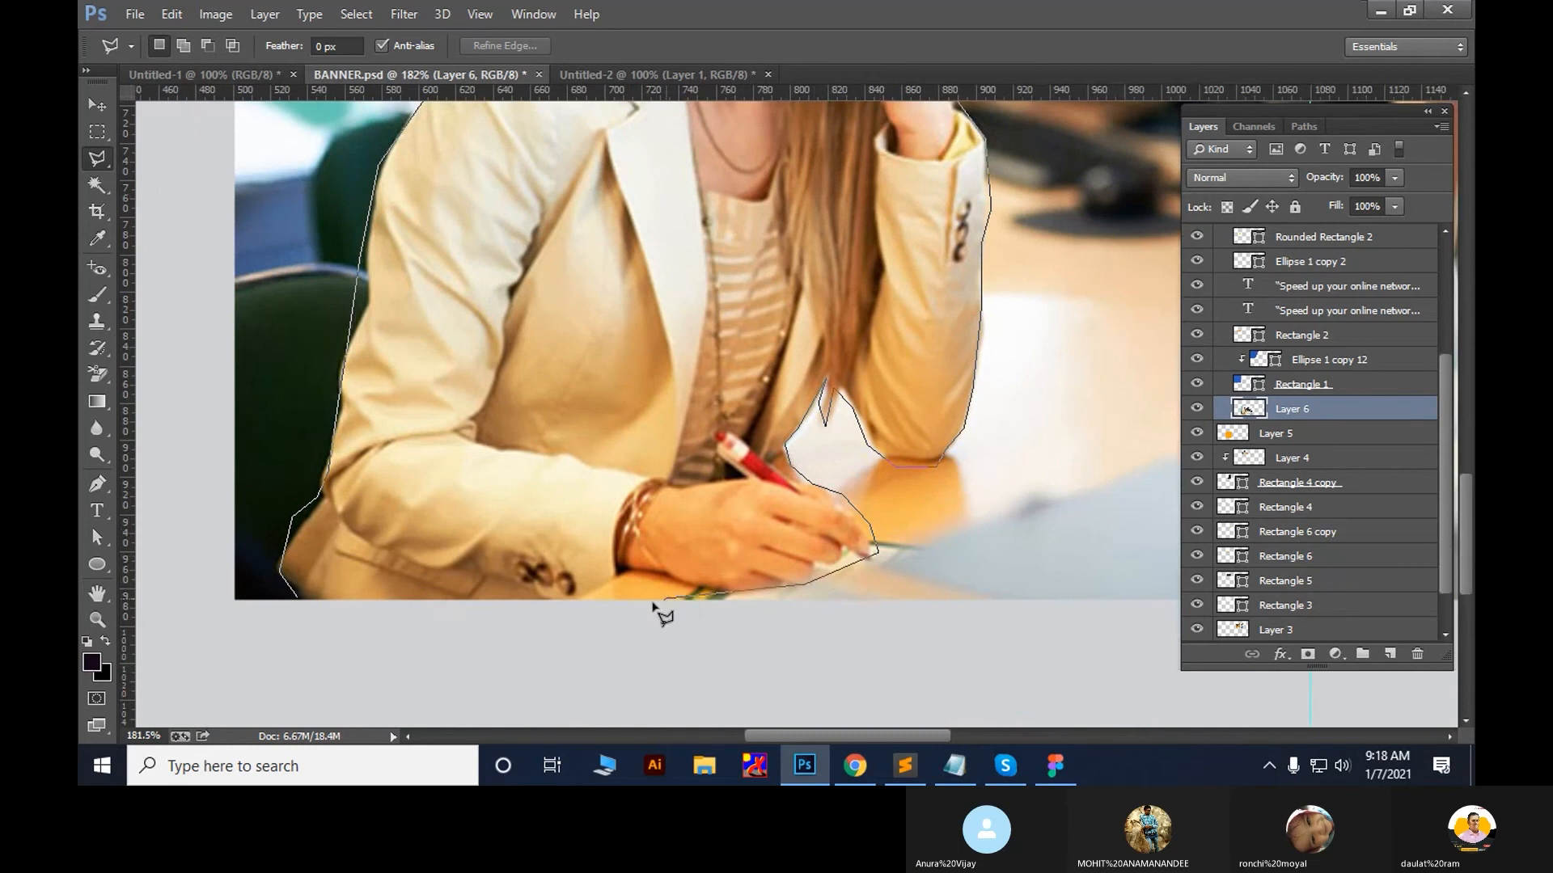
double_click(373, 600)
key(ctrl+0)
key(v)
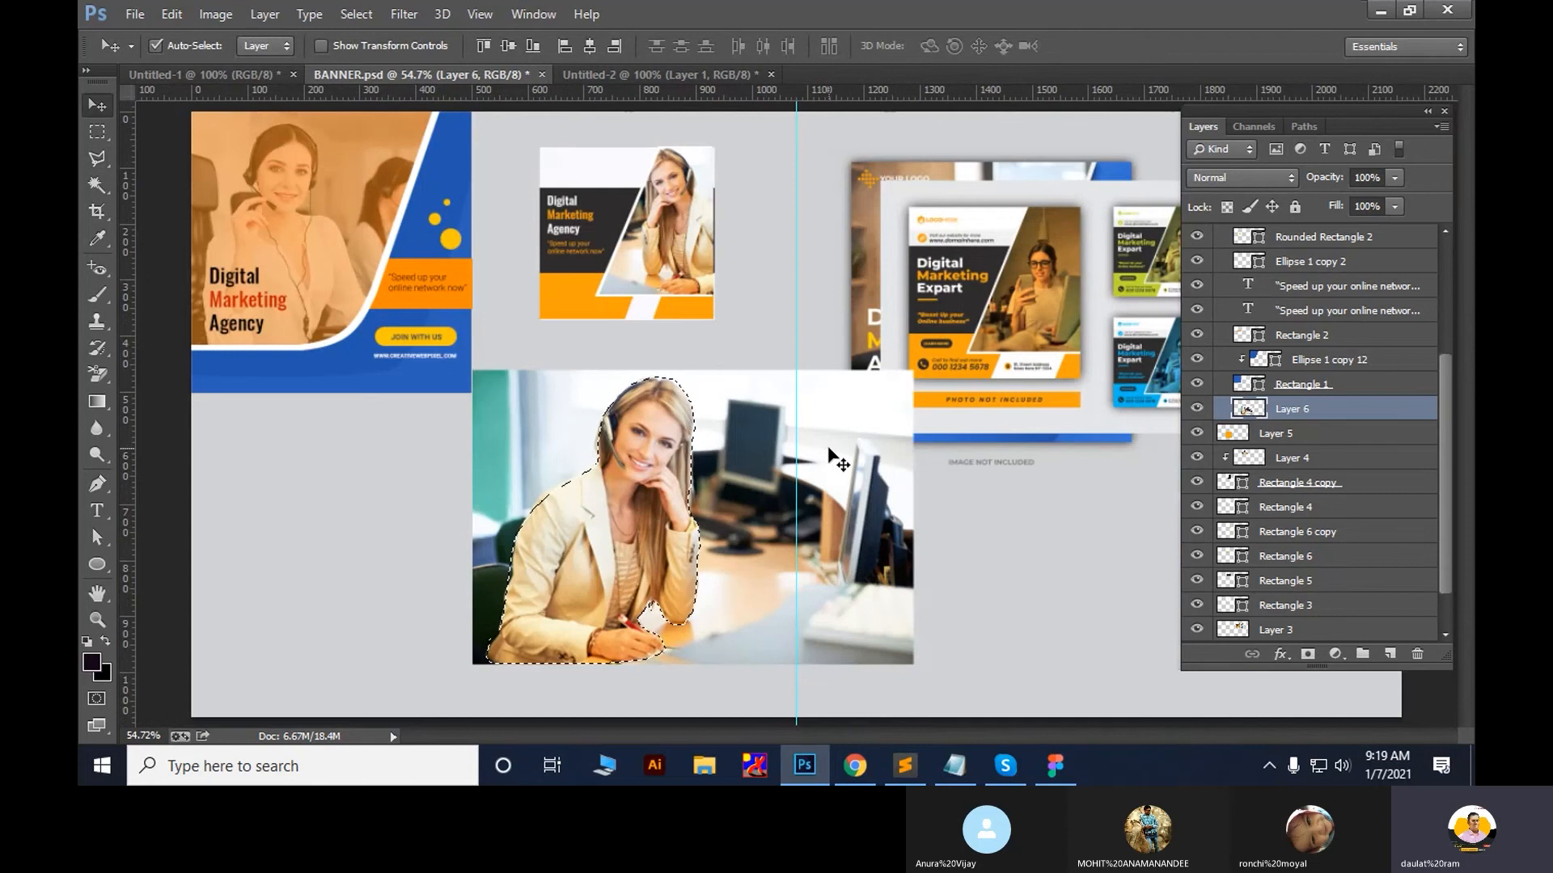
key(Delete)
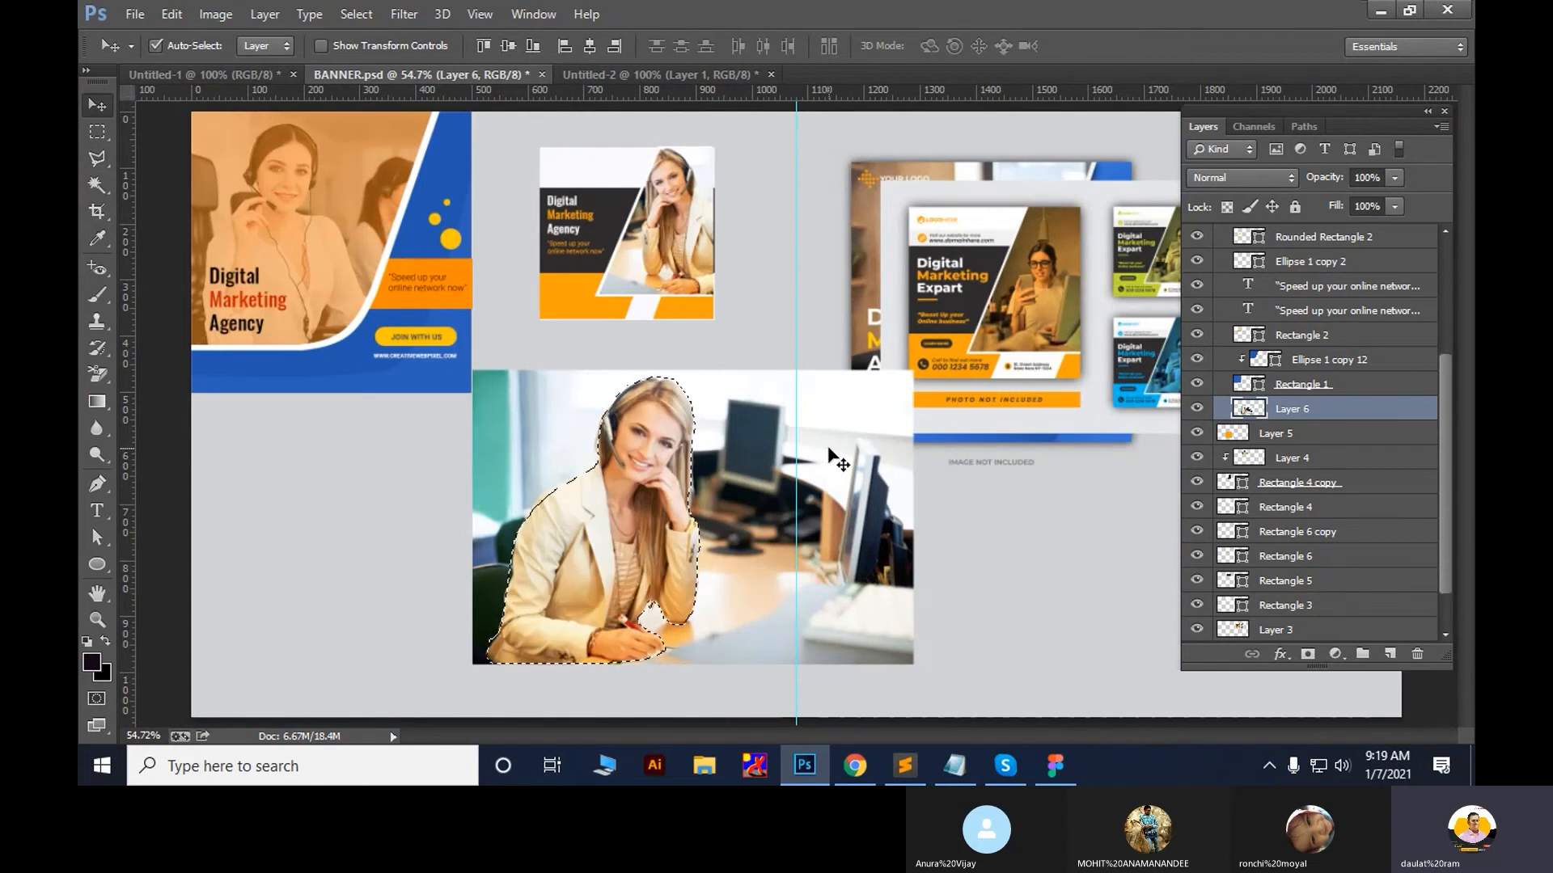
Add the line "Inverse selection :- Shif + cnt + i" at the end of the Sublime Text notes, after a blank line
click(919, 765)
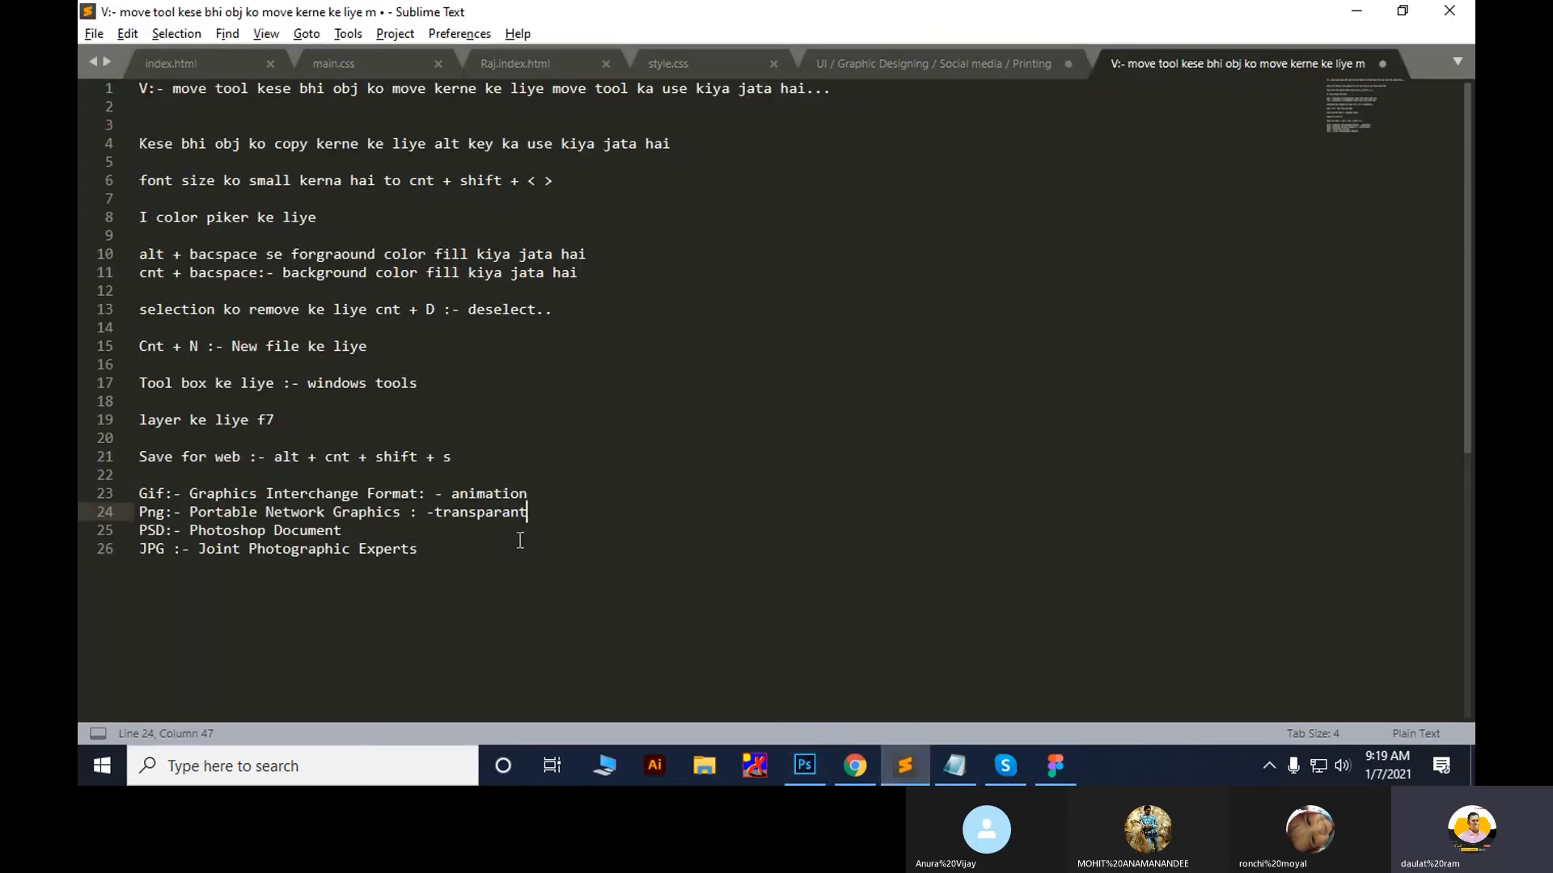
click(508, 560)
key(Return)
key(Return)
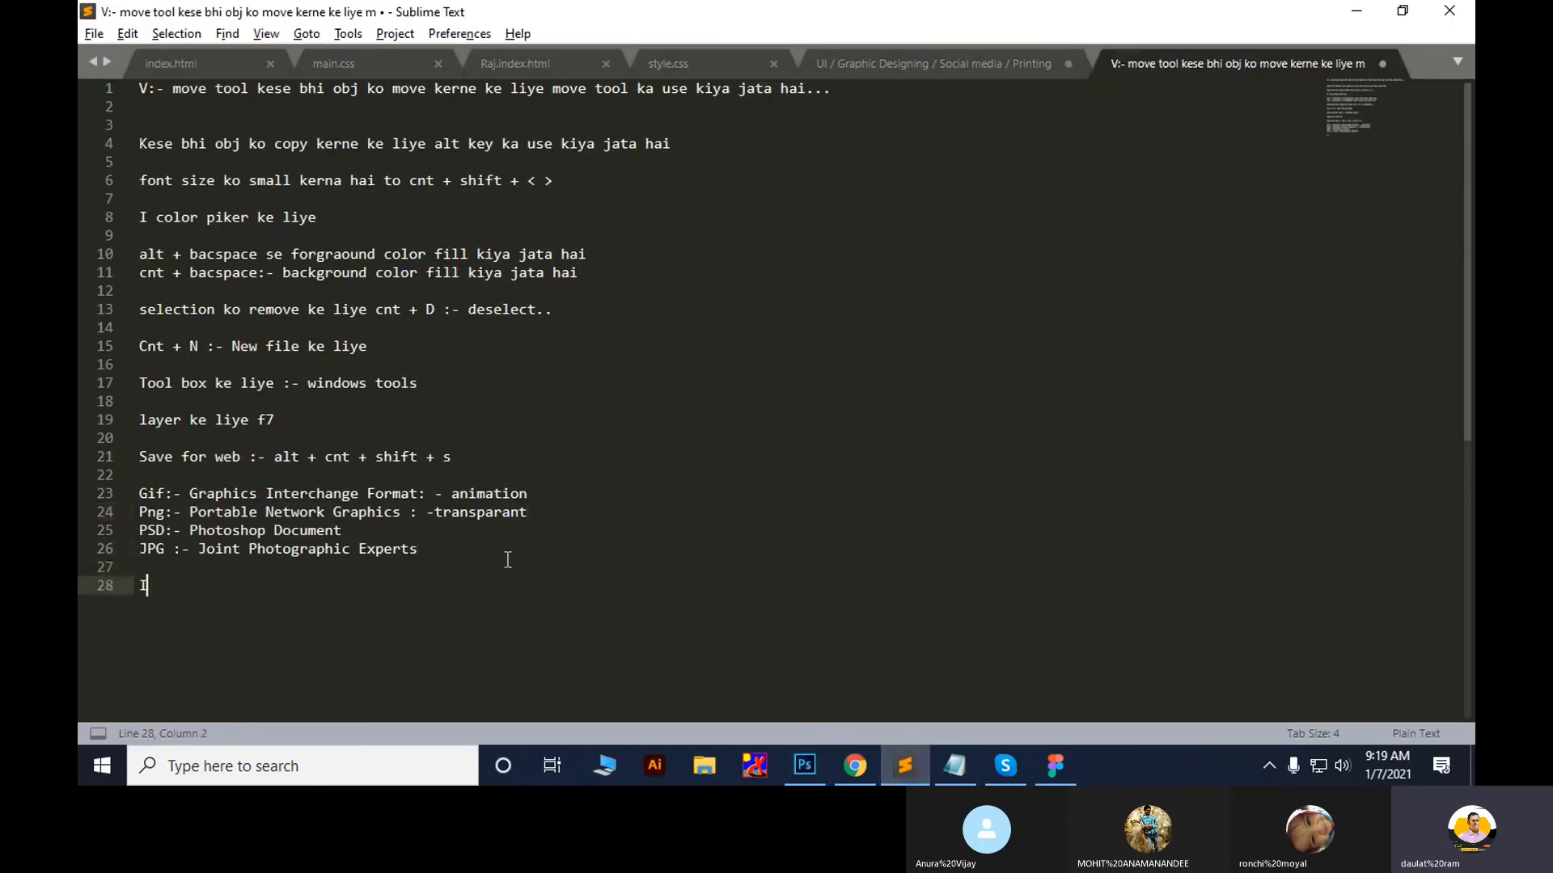
text(Inverse sele)
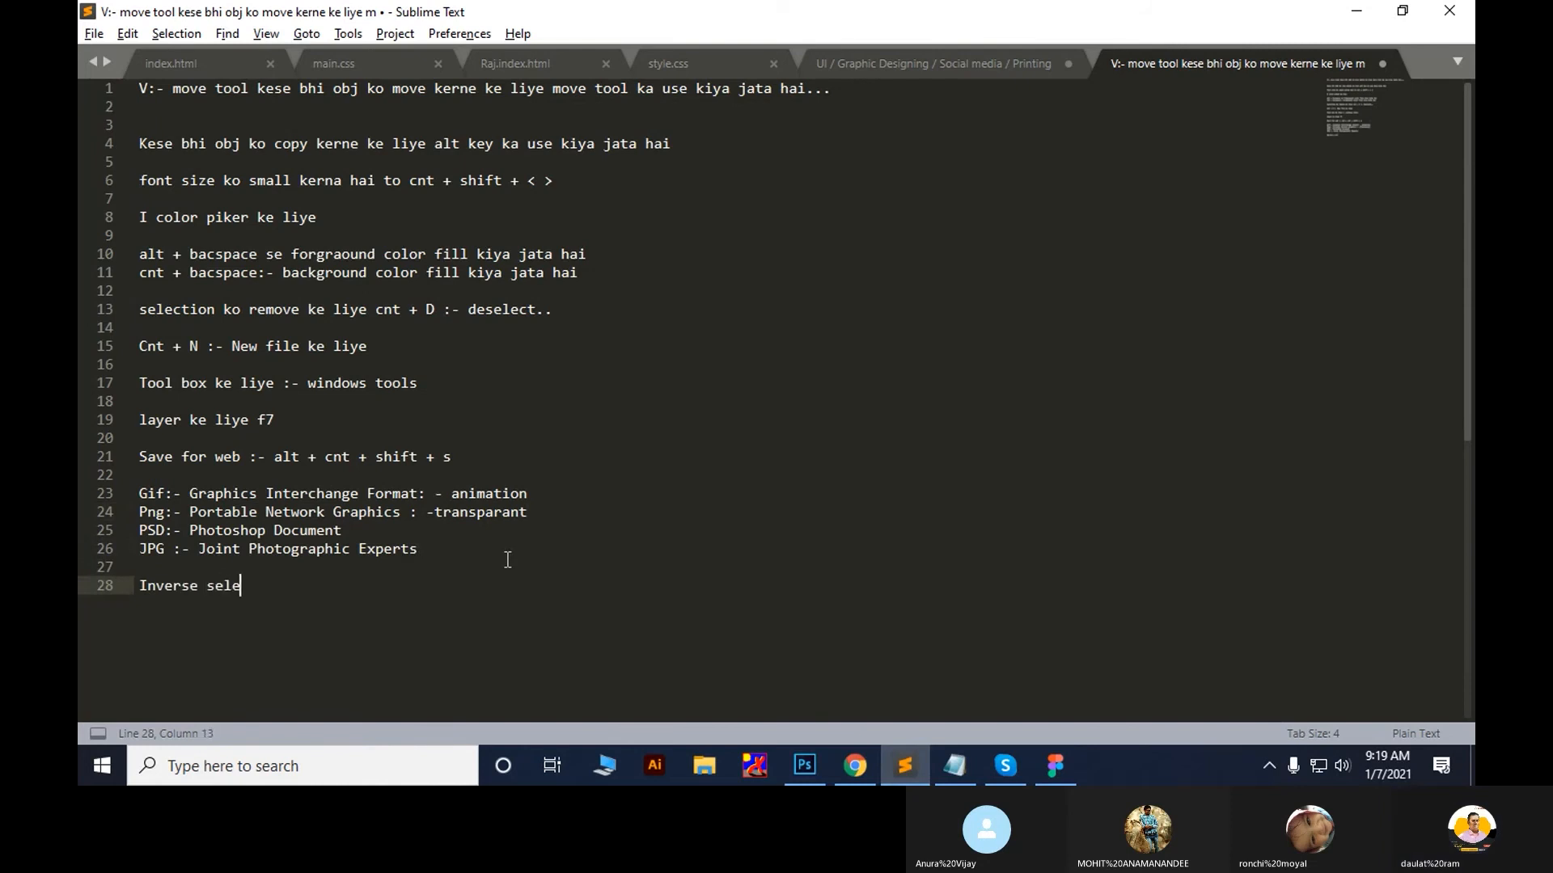
text(ction :- Shif + cnt + i)
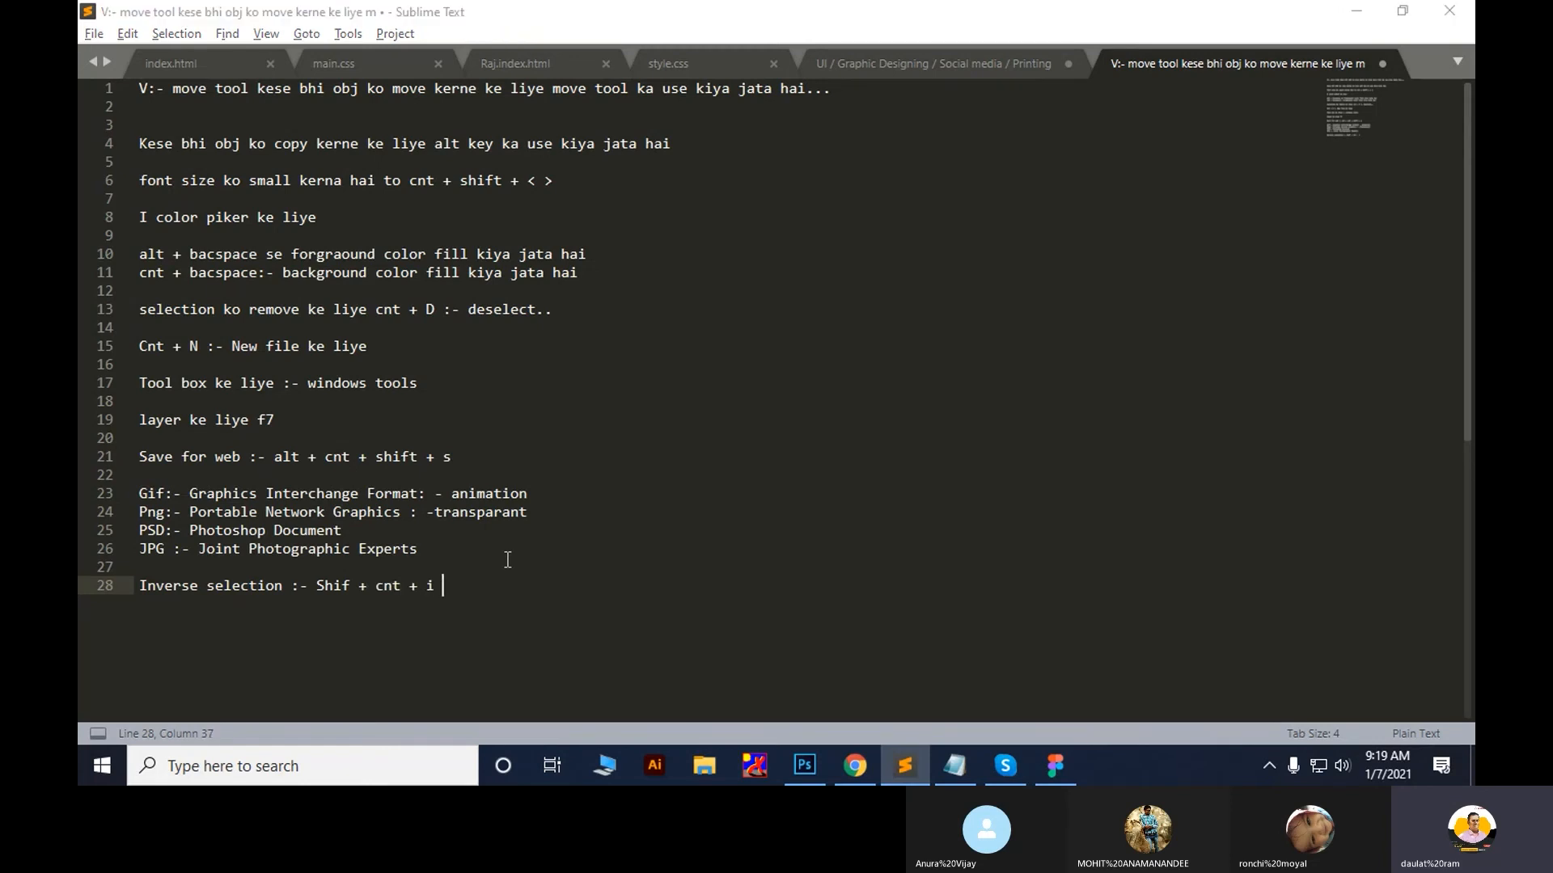
In Photoshop, invert the selection to delete the office background around the woman, and move the cutout partly off the orange square
key(alt+Tab)
key(ctrl+shift+i)
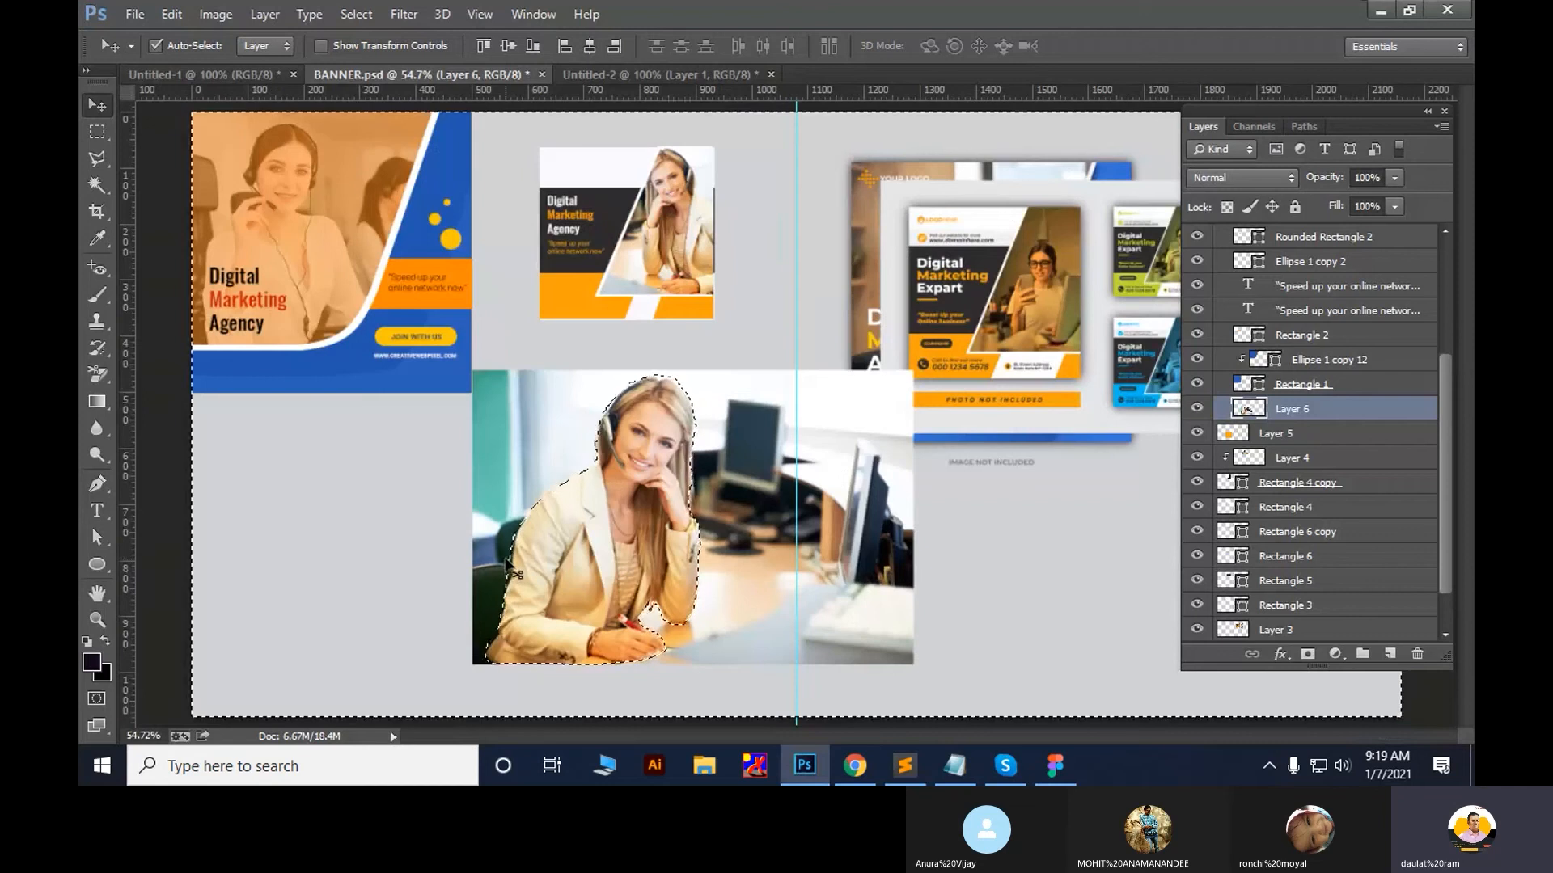
key(Delete)
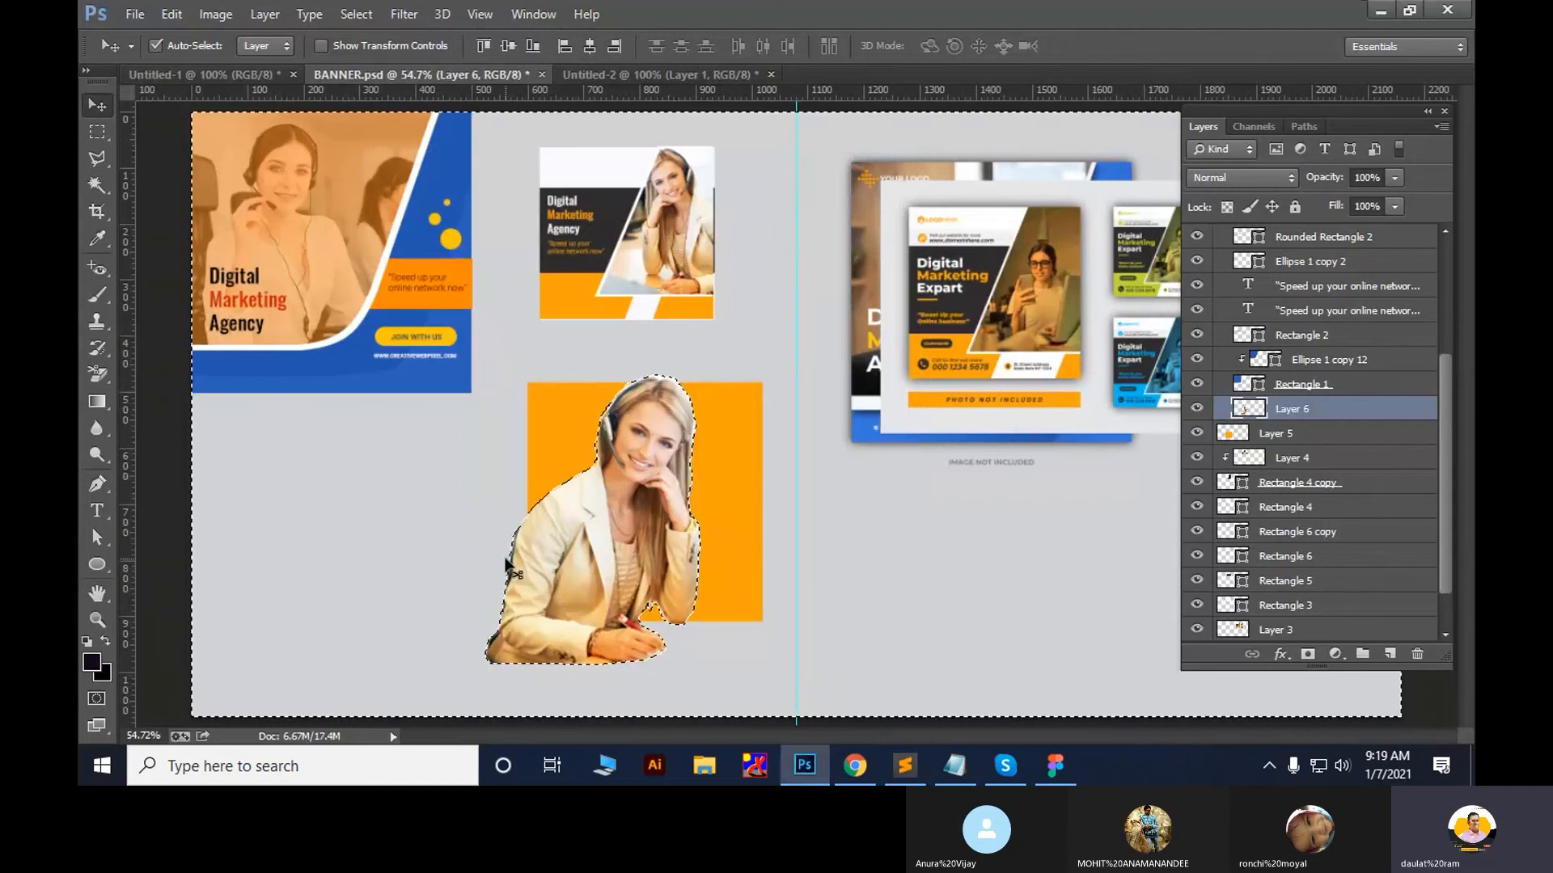
drag(591, 548, 495, 578)
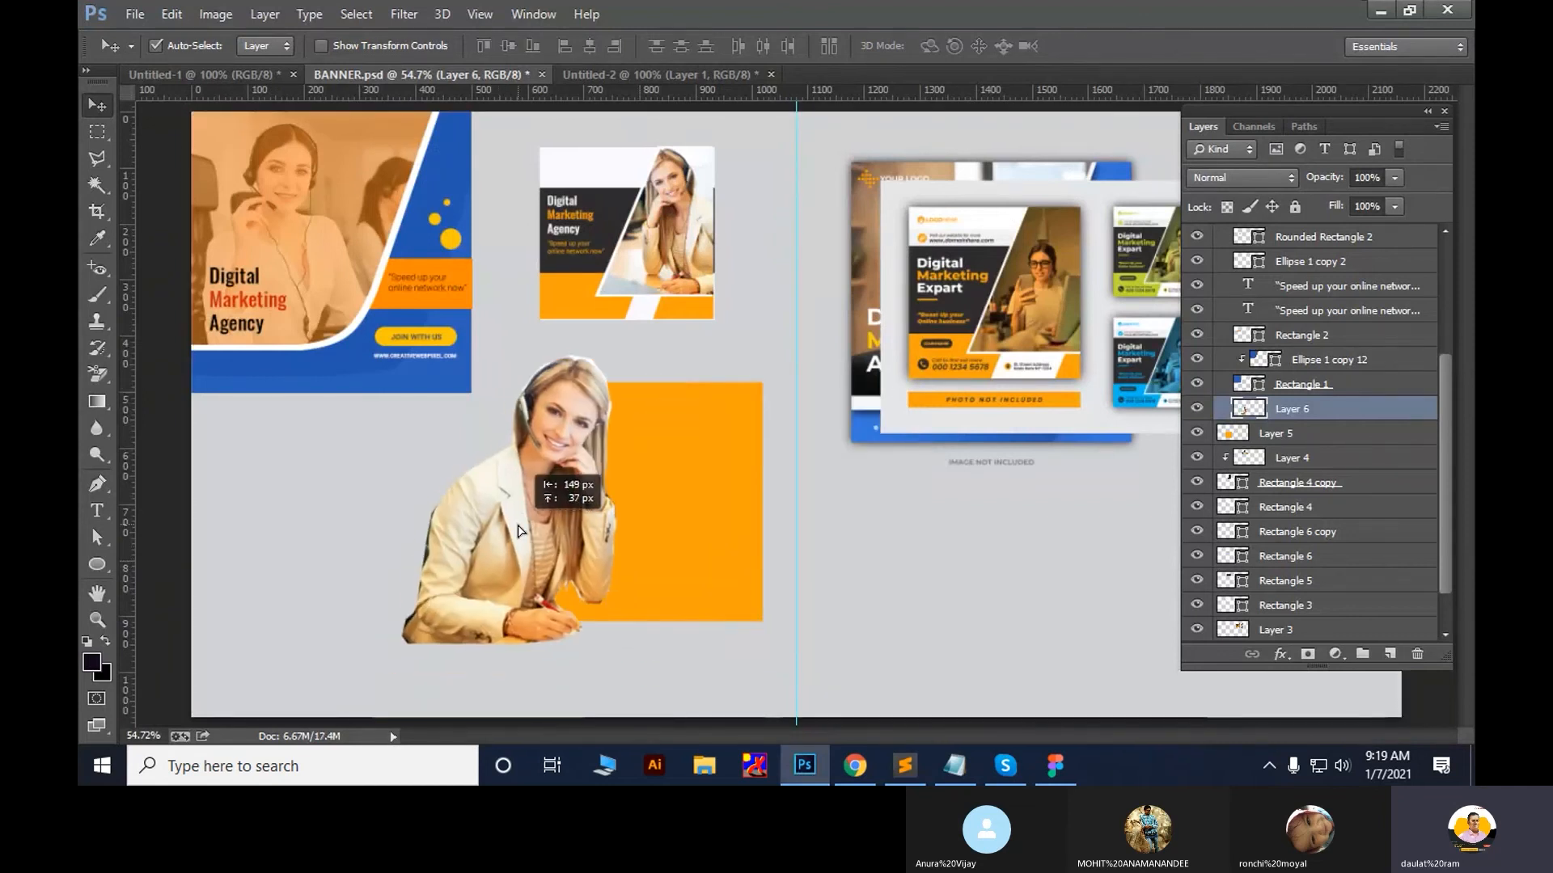
Copy the woman's cutout into a new 384 × 517 px document and preview it in Save for Web with the Background layer hidden
key(ctrl+a)
key(ctrl+c)
key(ctrl+n)
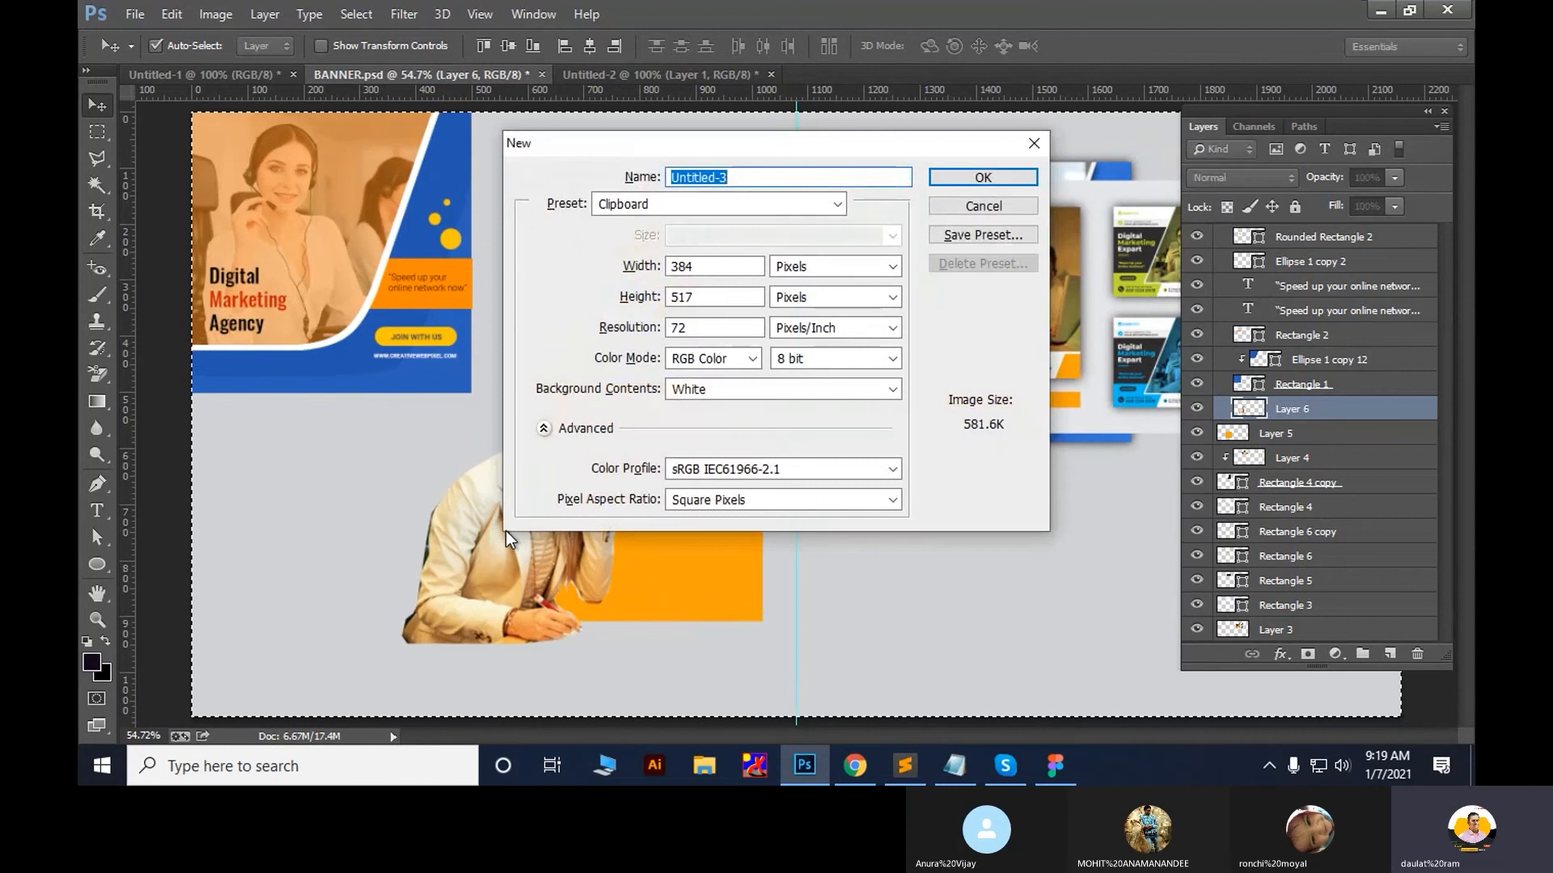
key(Return)
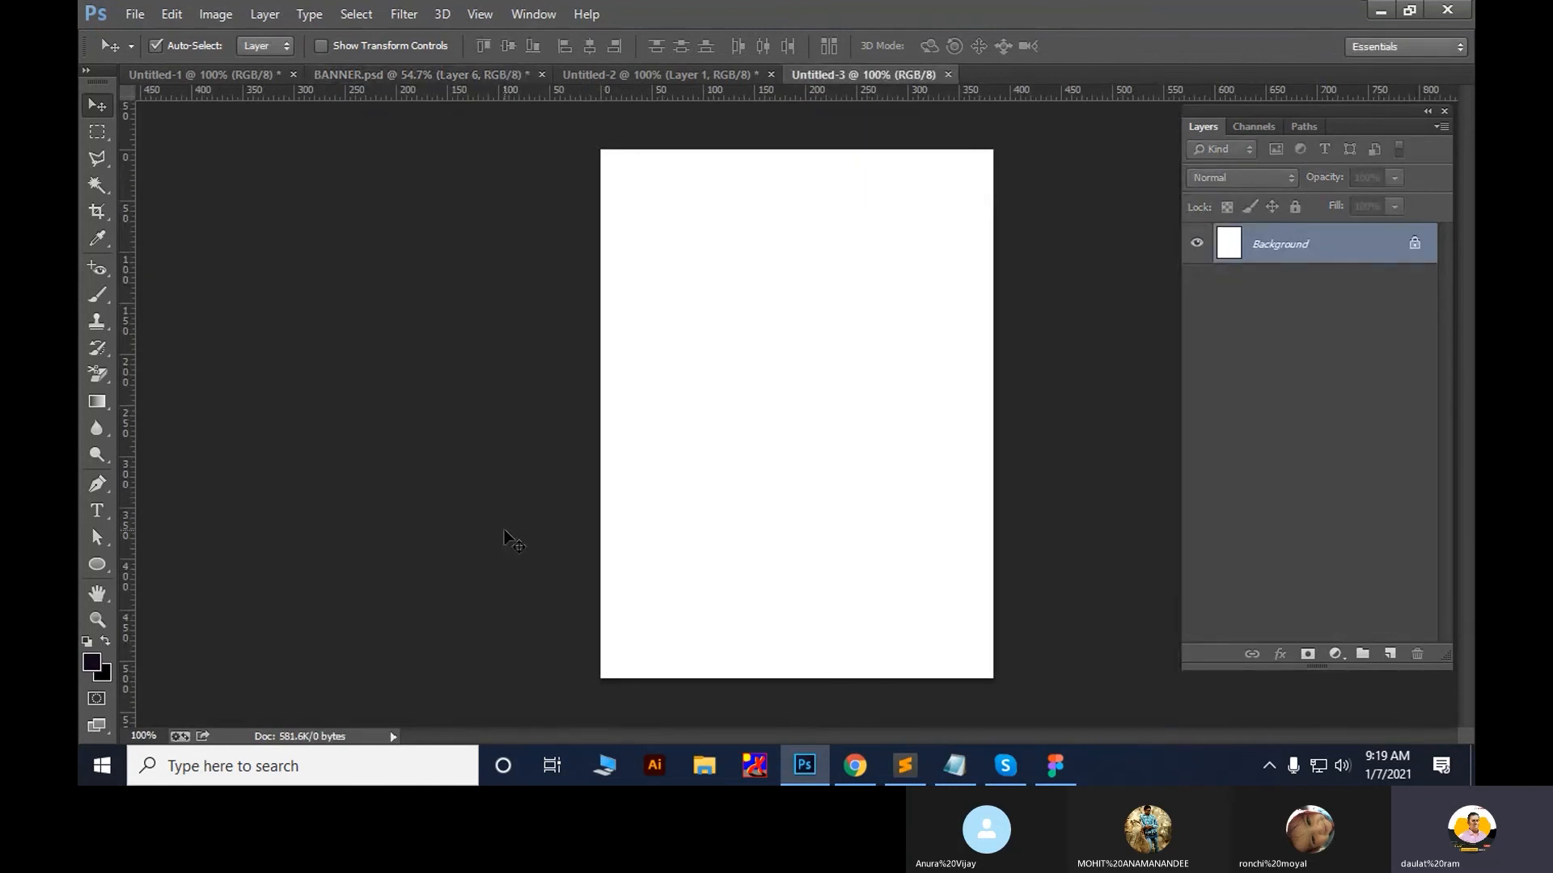
key(ctrl+v)
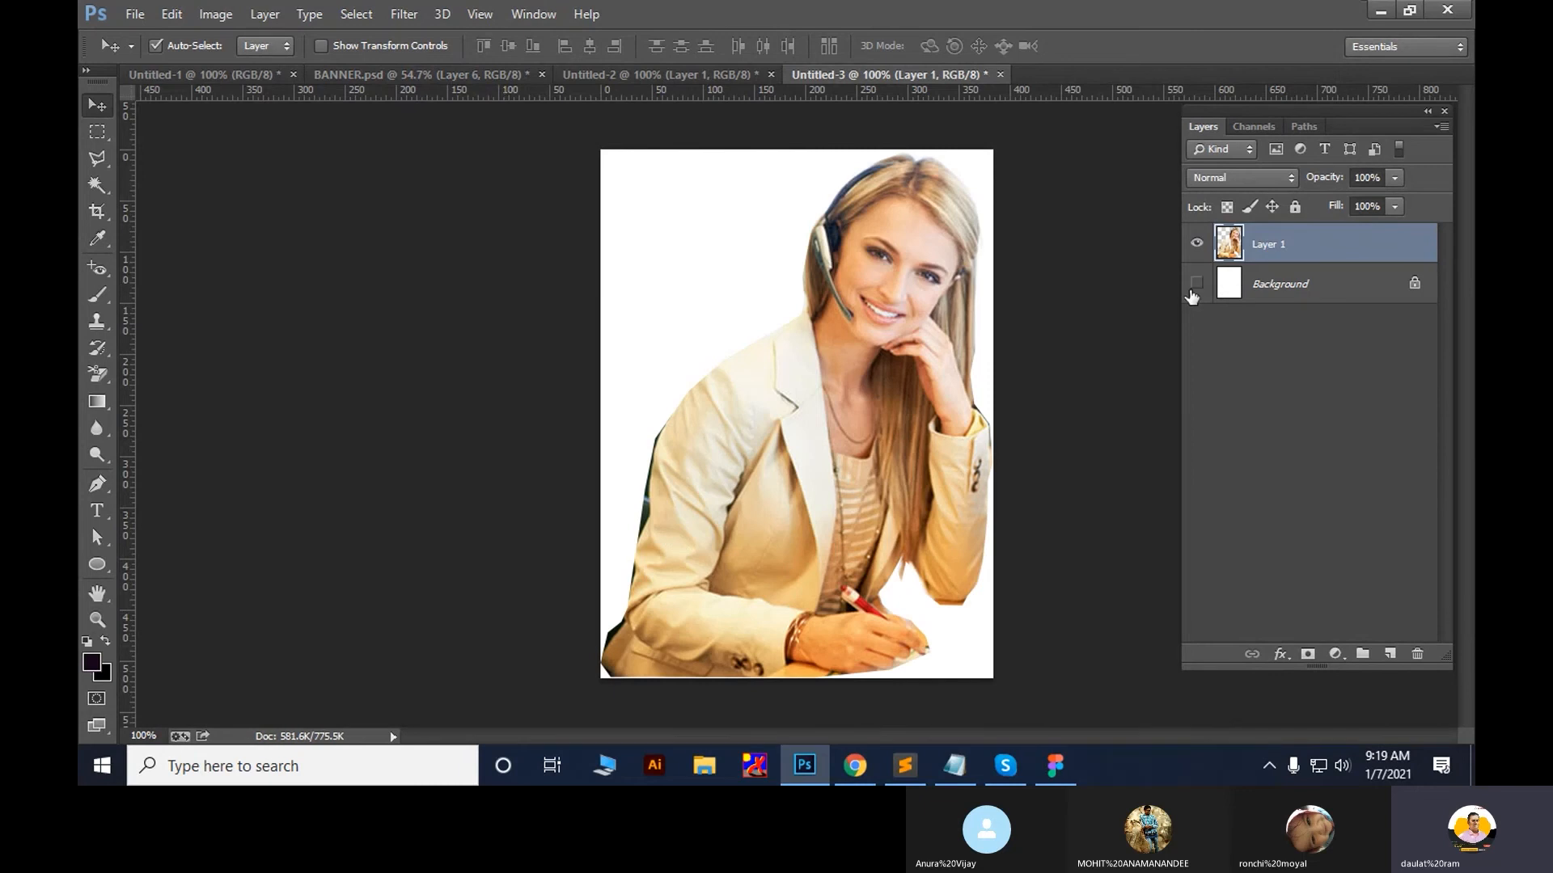
key(ctrl+alt+shift+s)
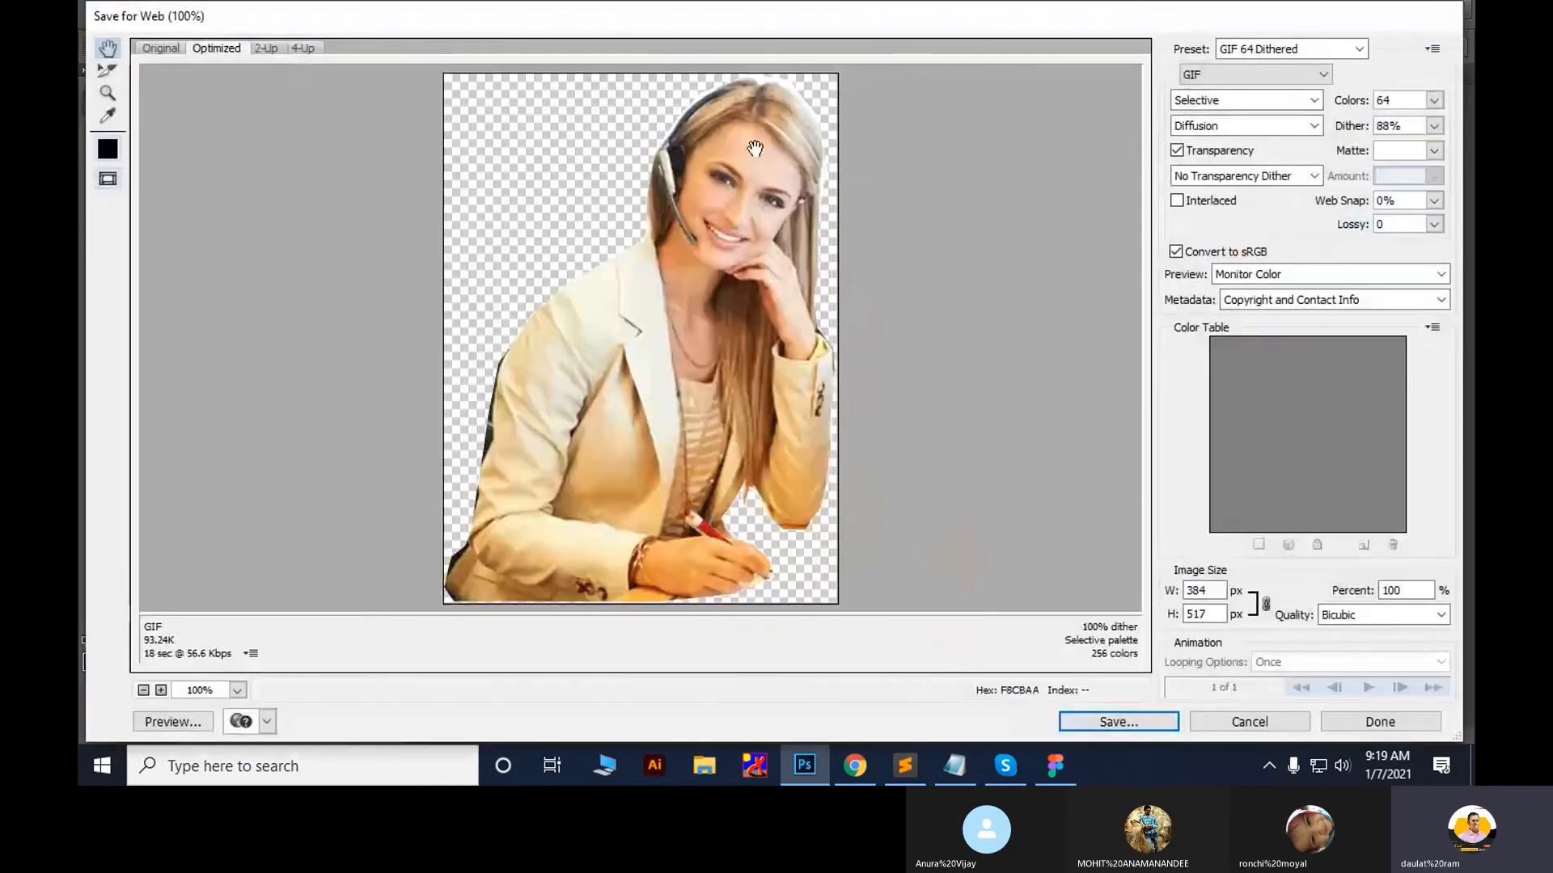
Export the woman's cutout to the Desktop as PNG-24 with transparency, named xyz, and close its document without saving changes
click(1253, 75)
click(1234, 133)
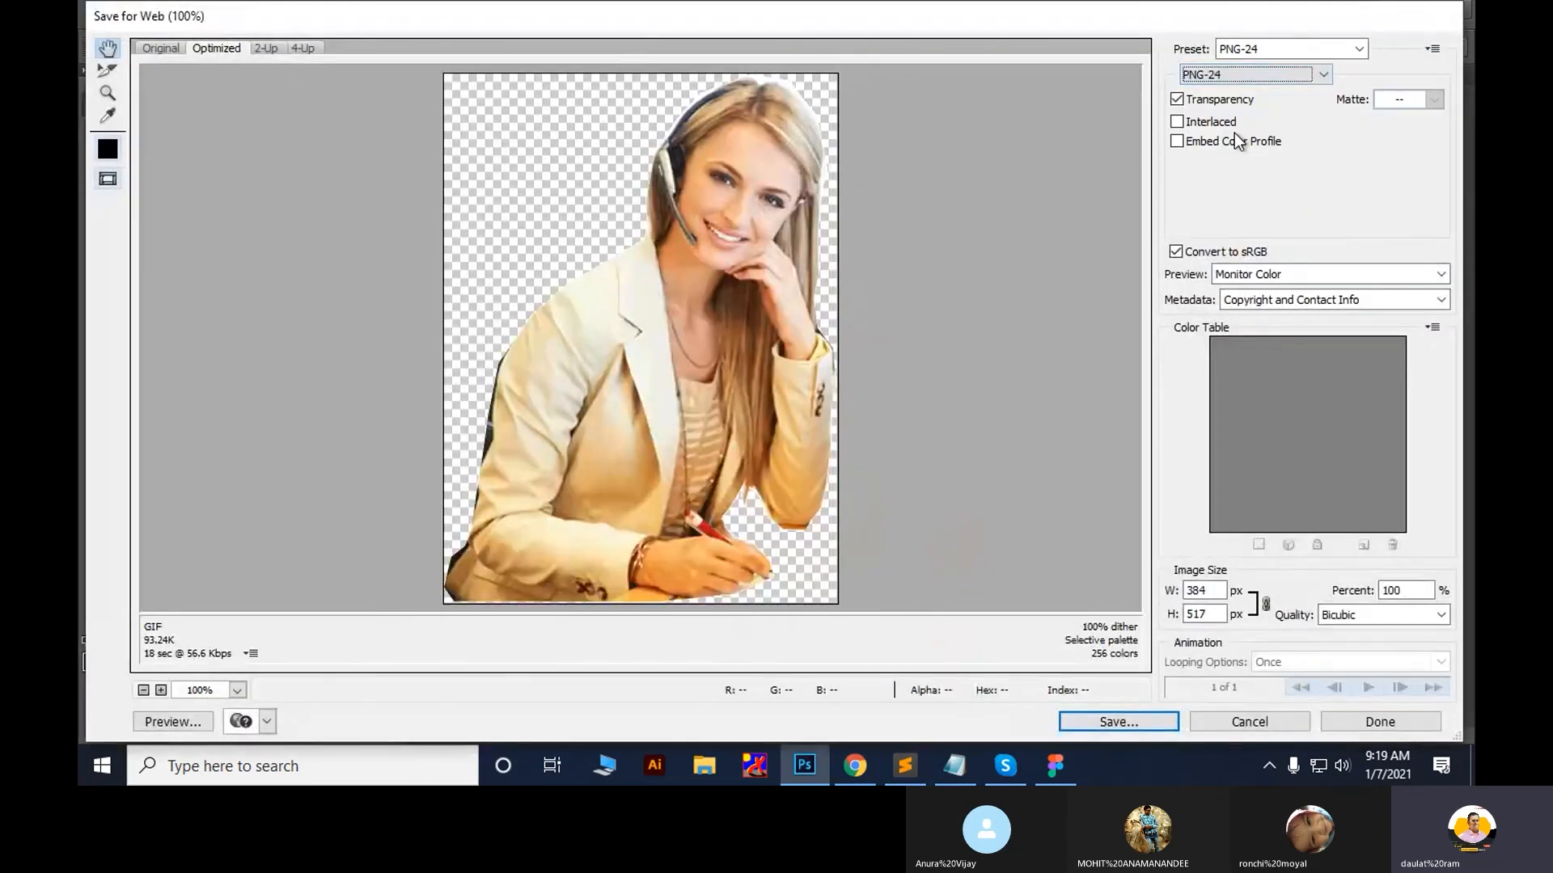
click(1118, 721)
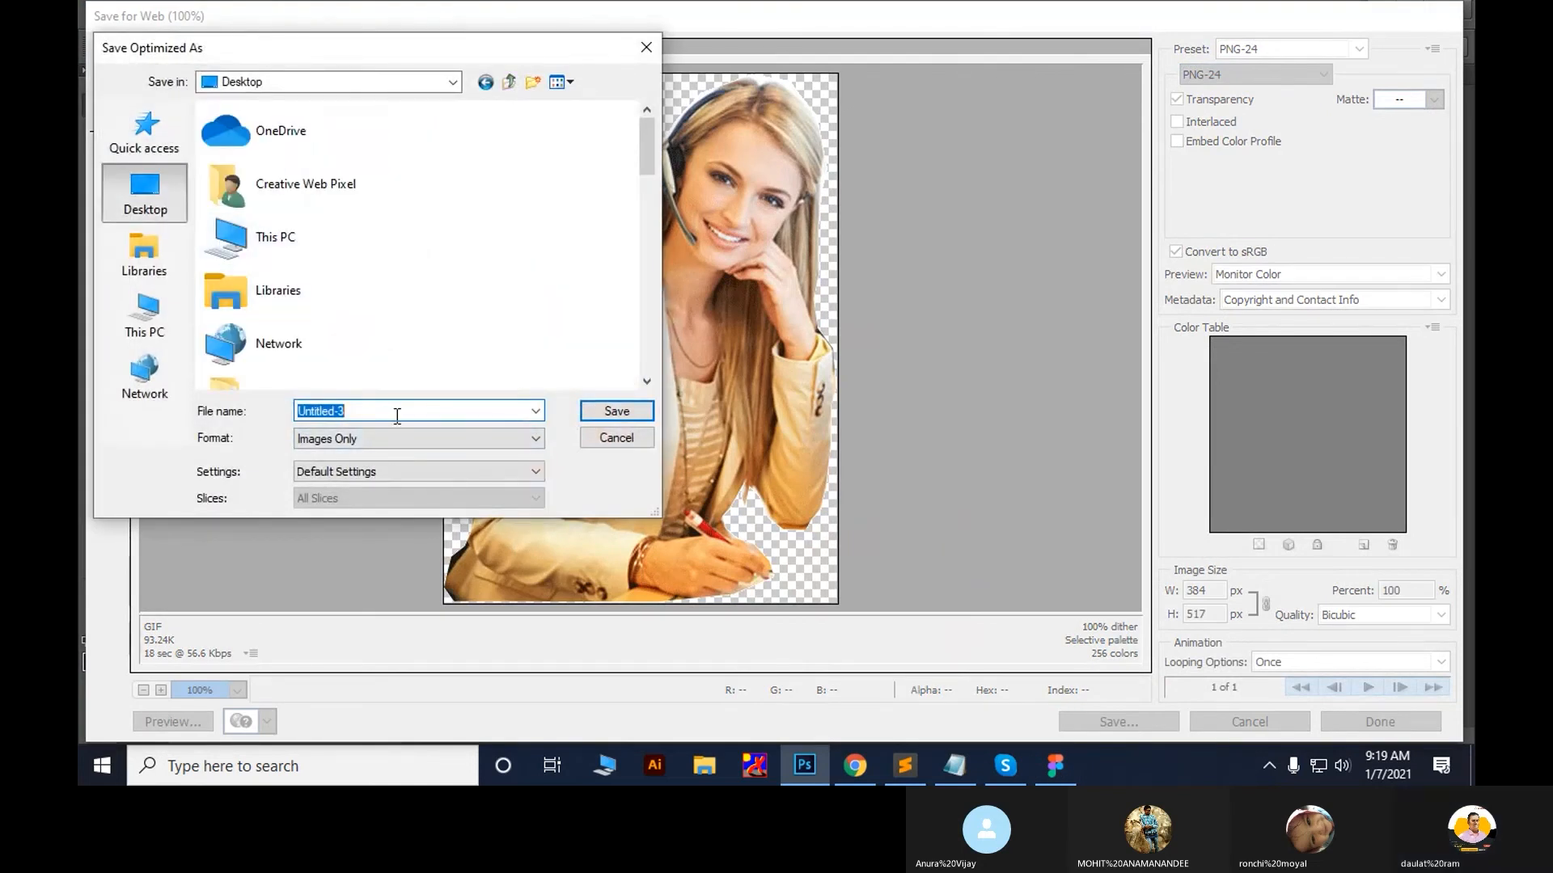
text(xz)
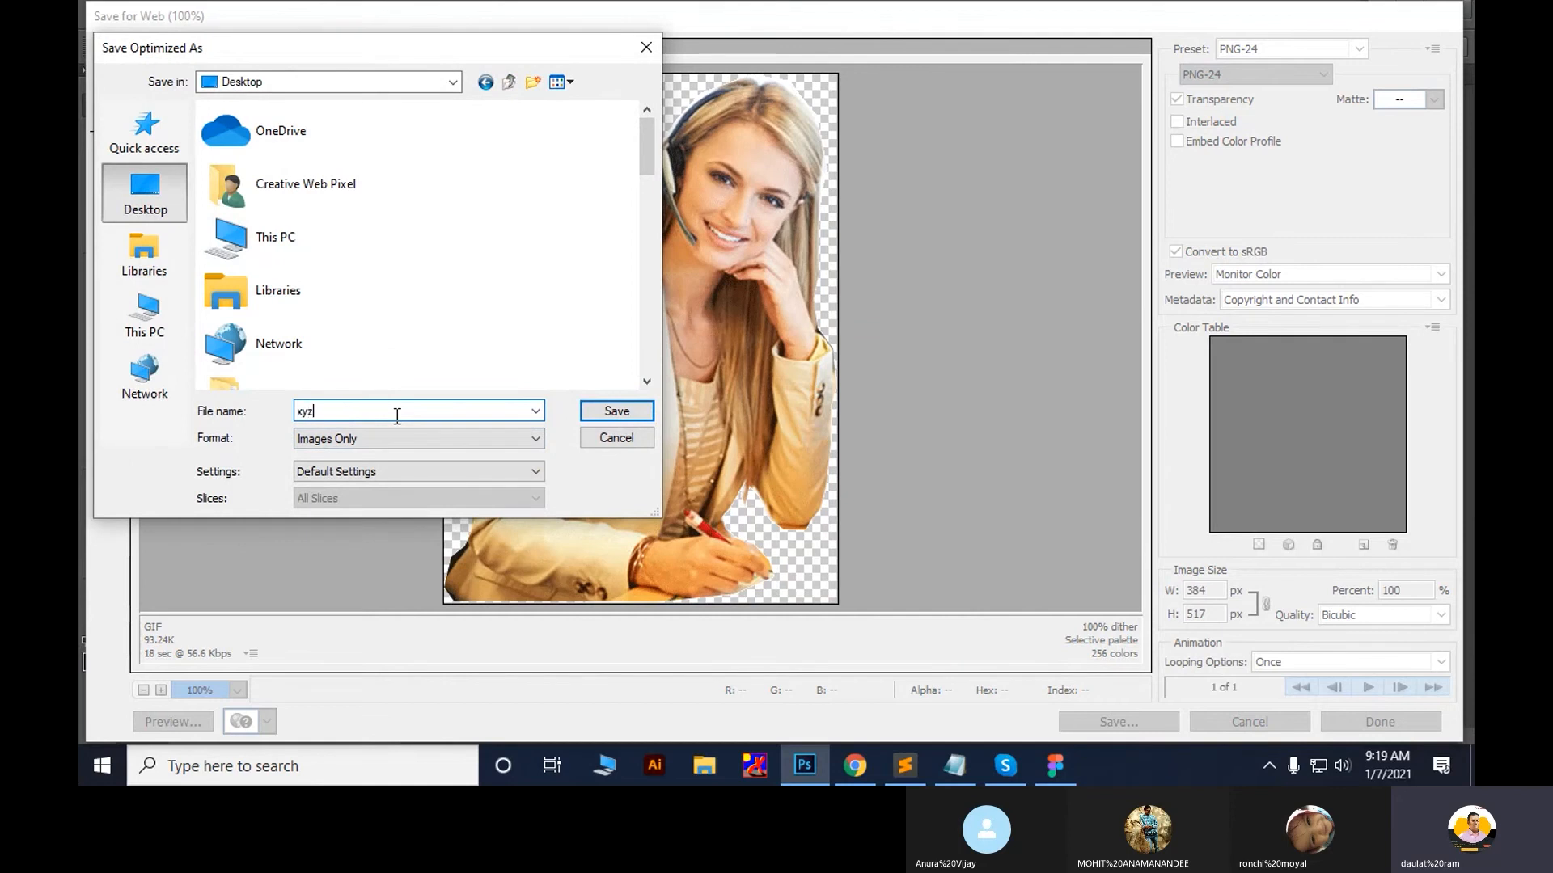
key(Return)
key(ctrl+w)
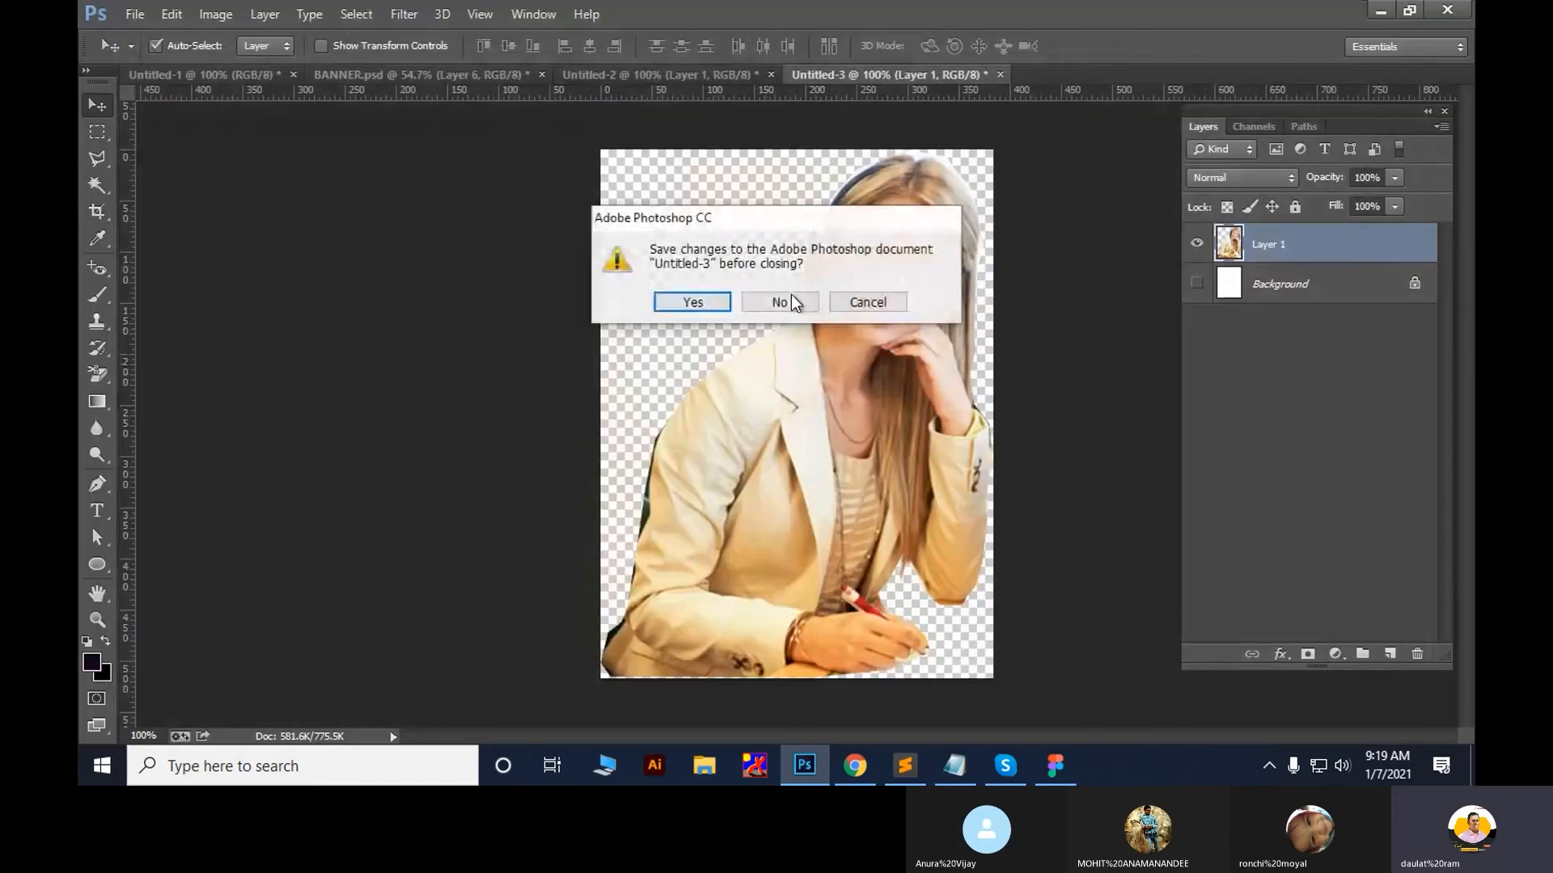
click(792, 299)
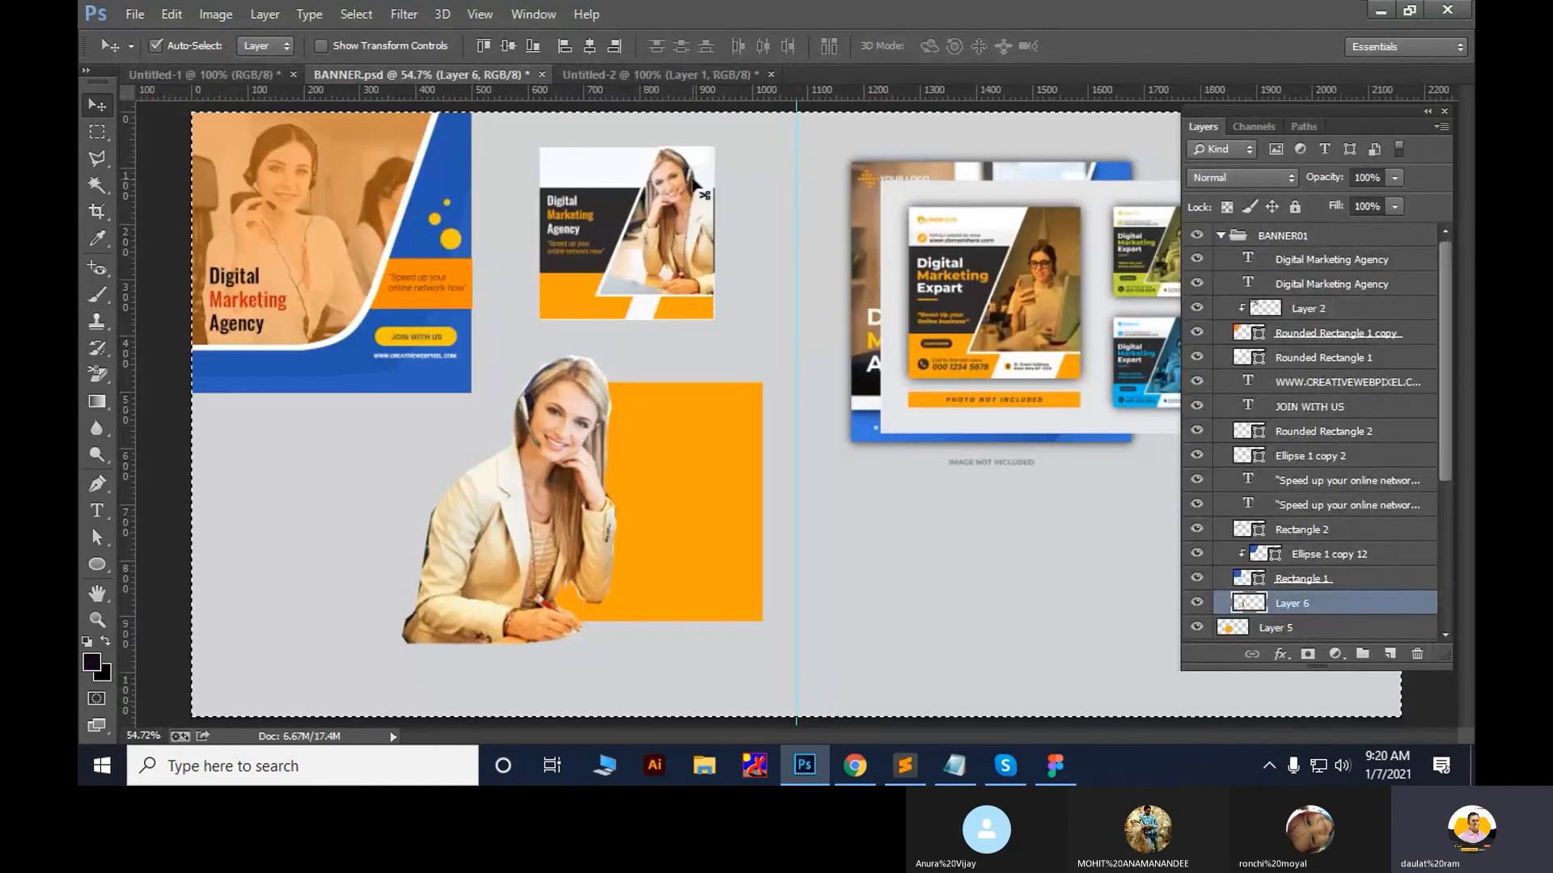
Place the xyz image from the Desktop into the Untitled-2 banner document and scale it down over the design
click(624, 75)
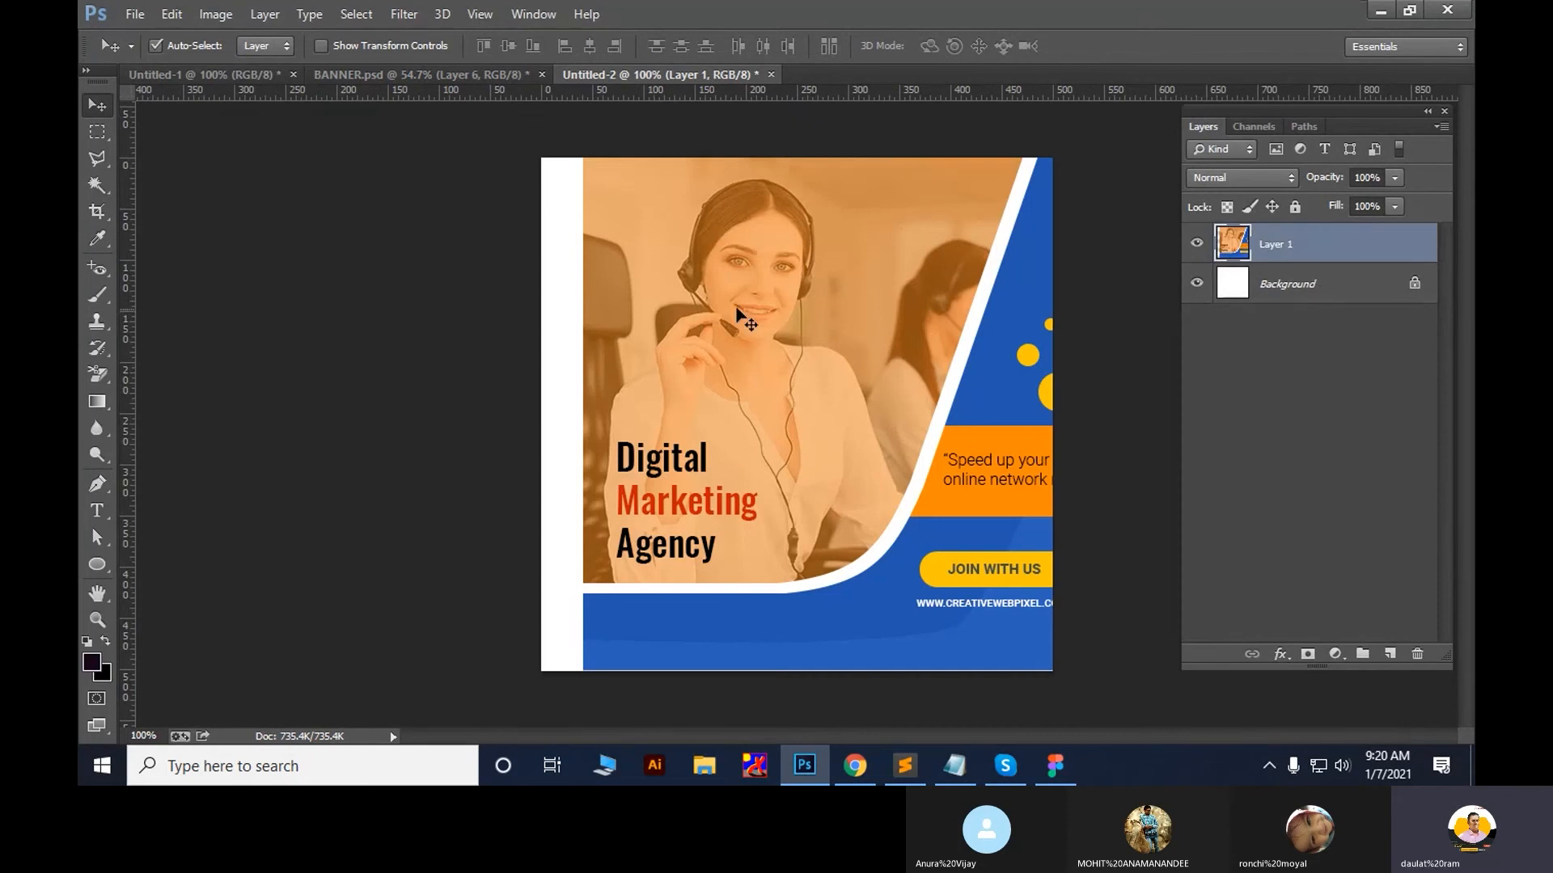
key(super+d)
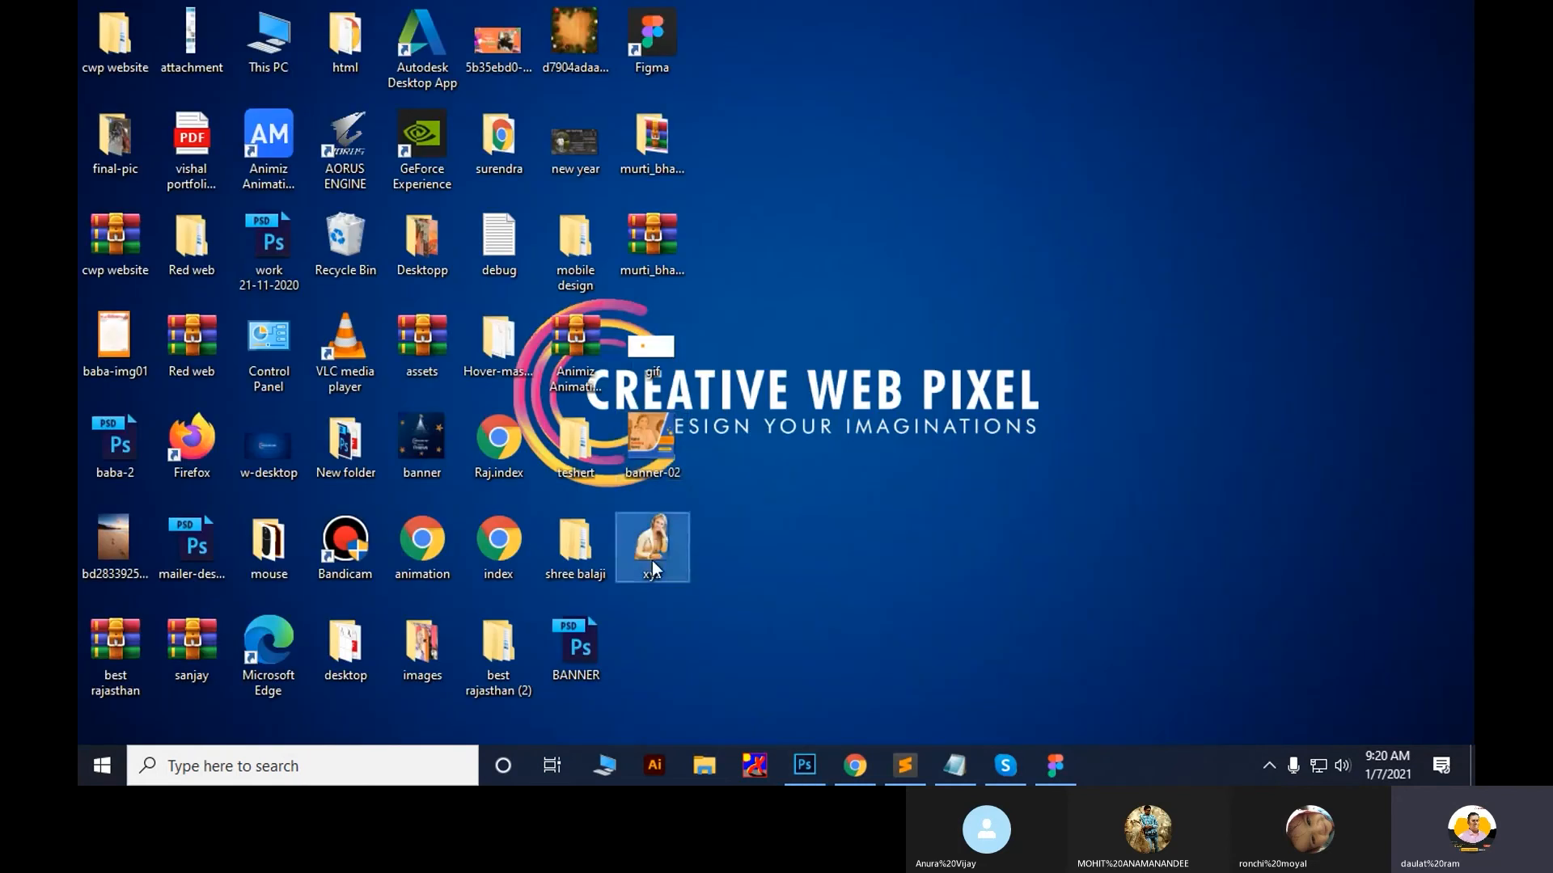
drag(652, 560, 894, 471)
key(Return)
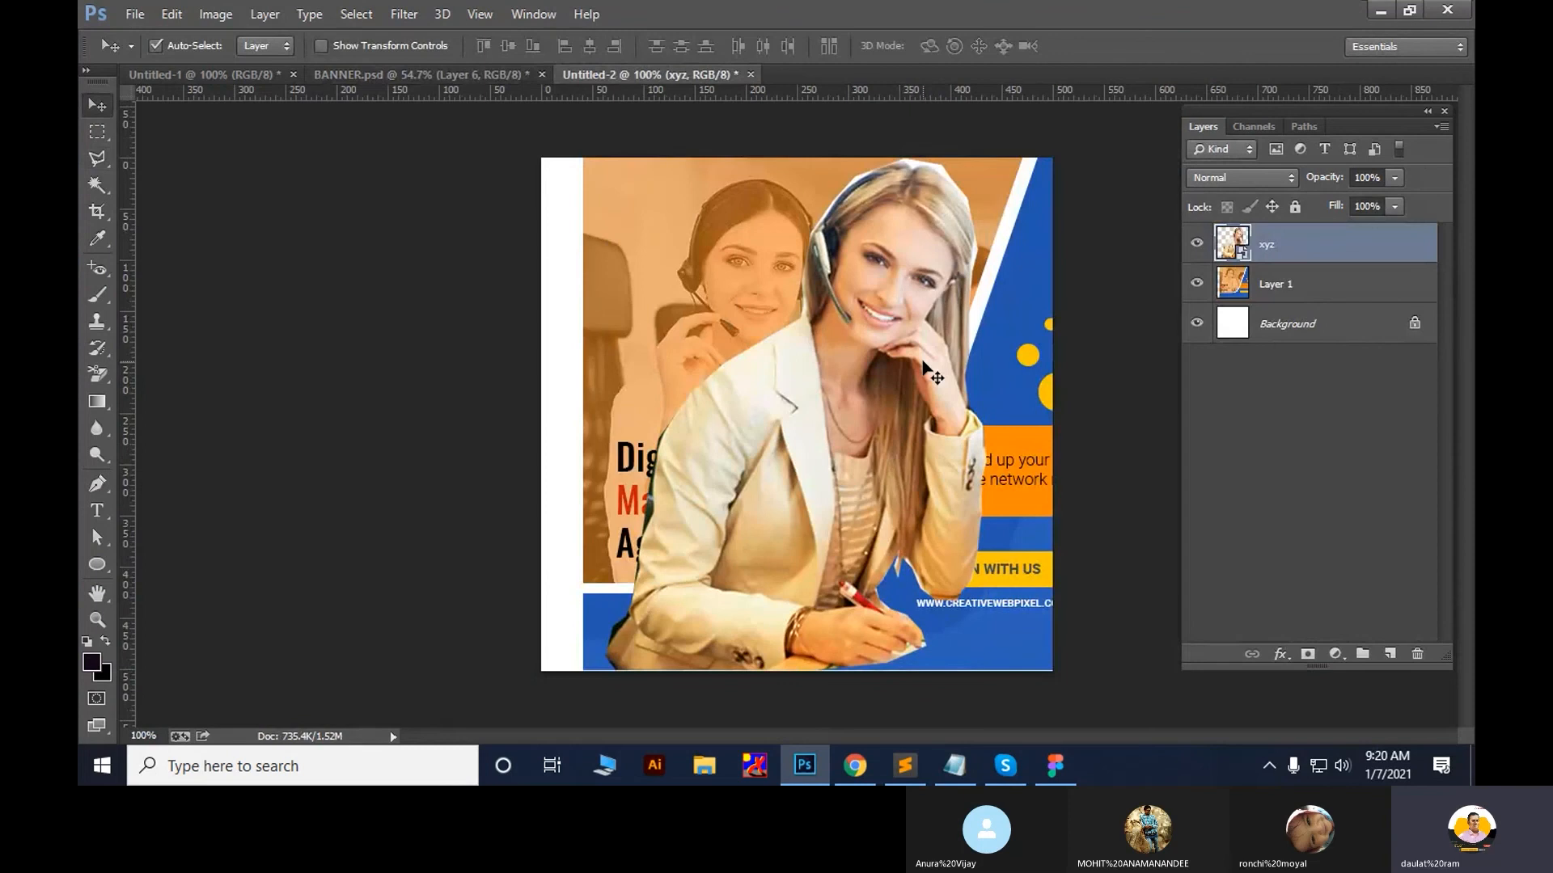
key(ctrl+t)
drag(992, 150, 940, 267)
key(Return)
Open w-desktop from the Desktop as its own document and place the xyz image in the wallpaper's lower-right area
key(super+d)
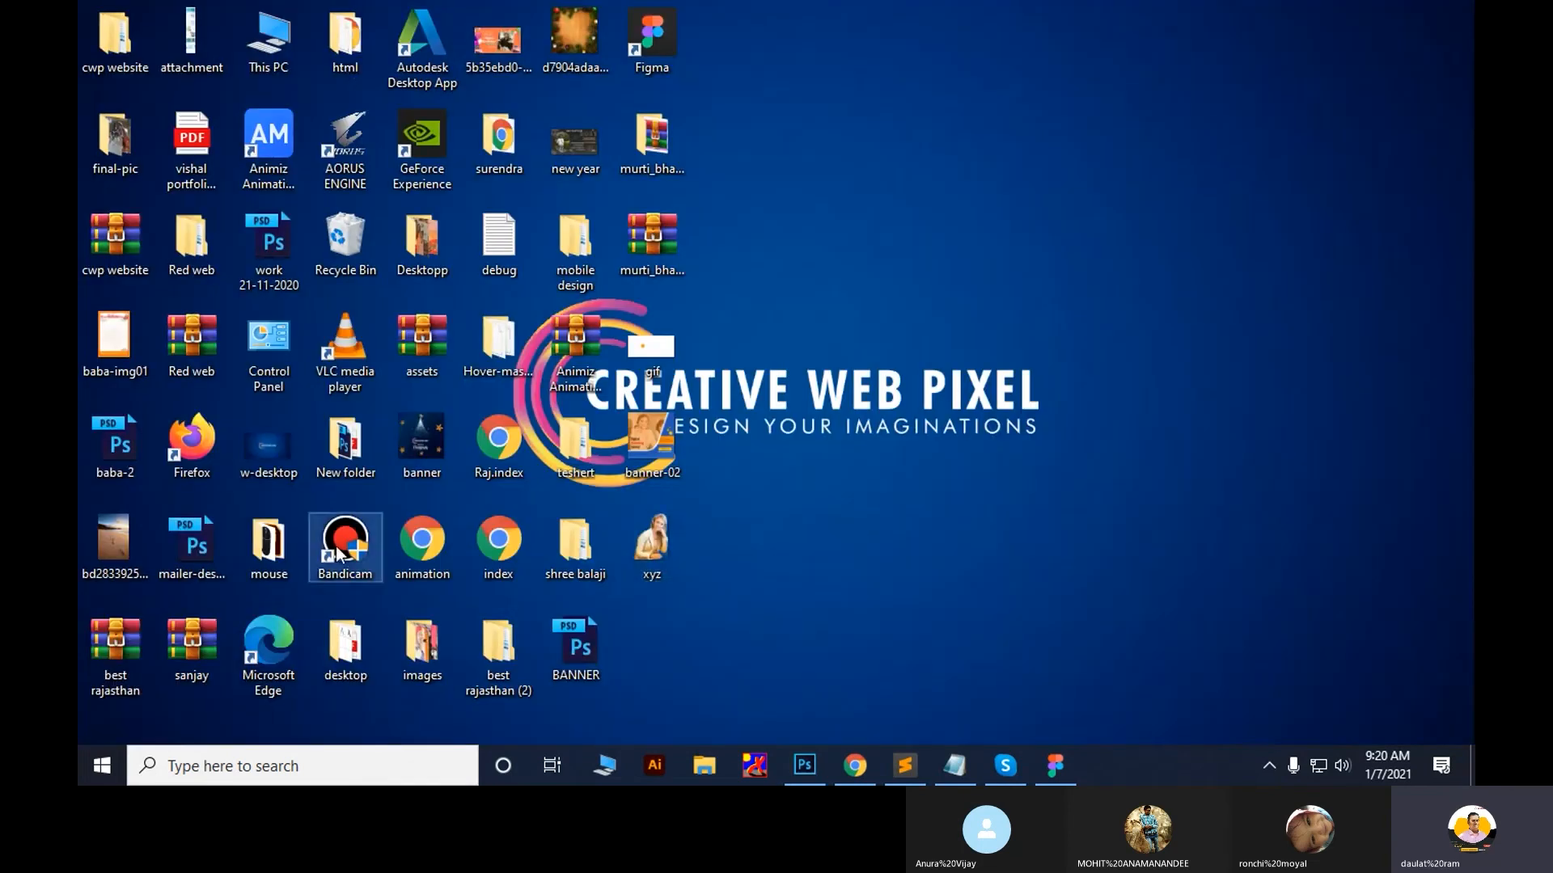
drag(277, 453, 1106, 71)
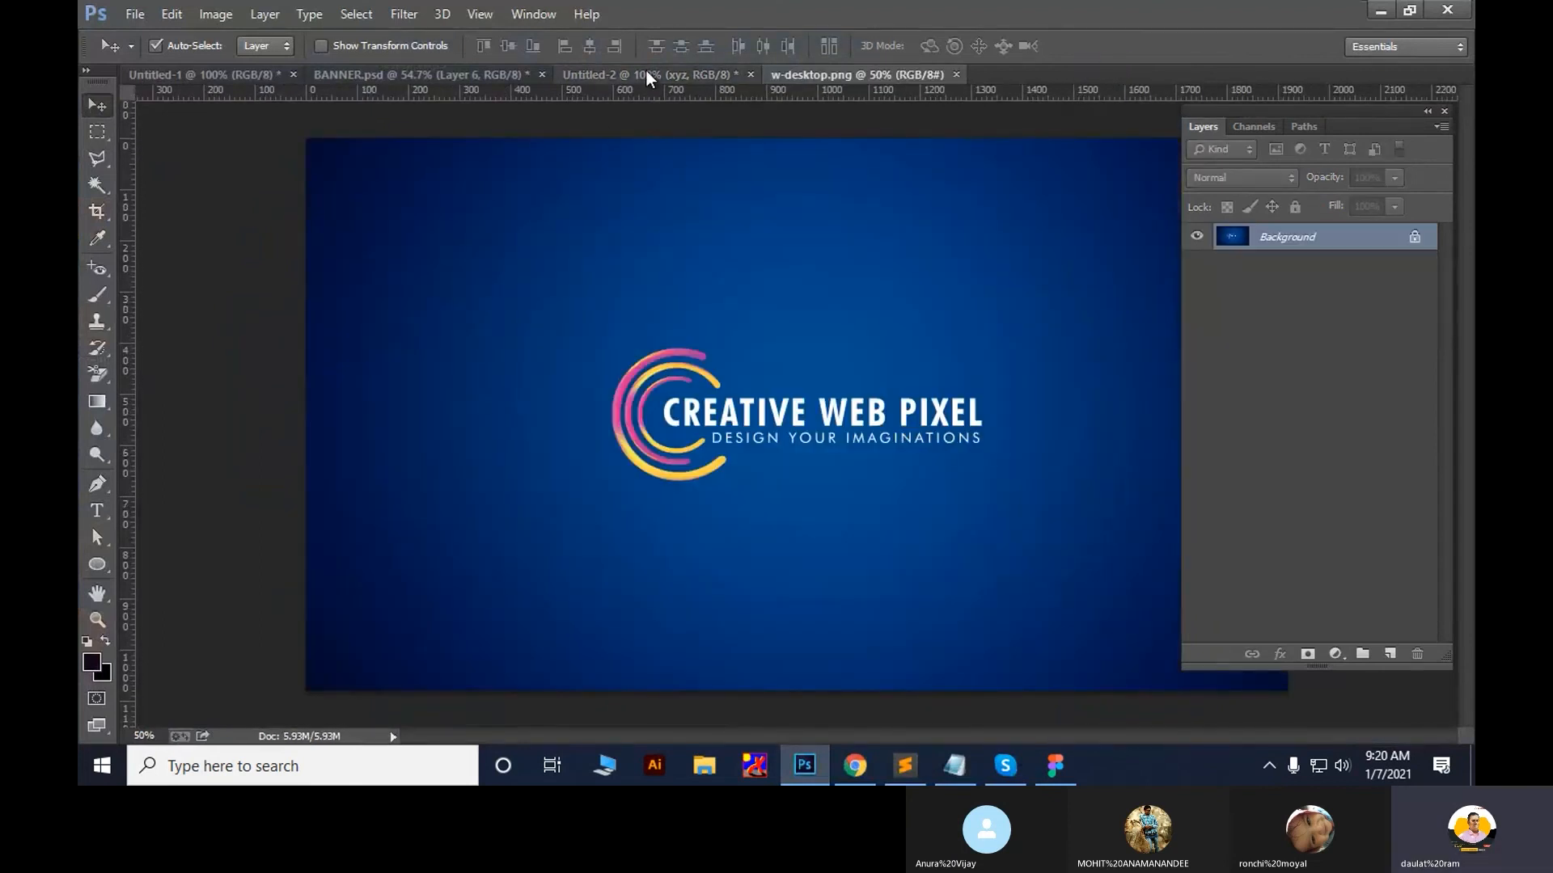
key(super+d)
drag(680, 566, 1101, 600)
key(Return)
key(Tab)
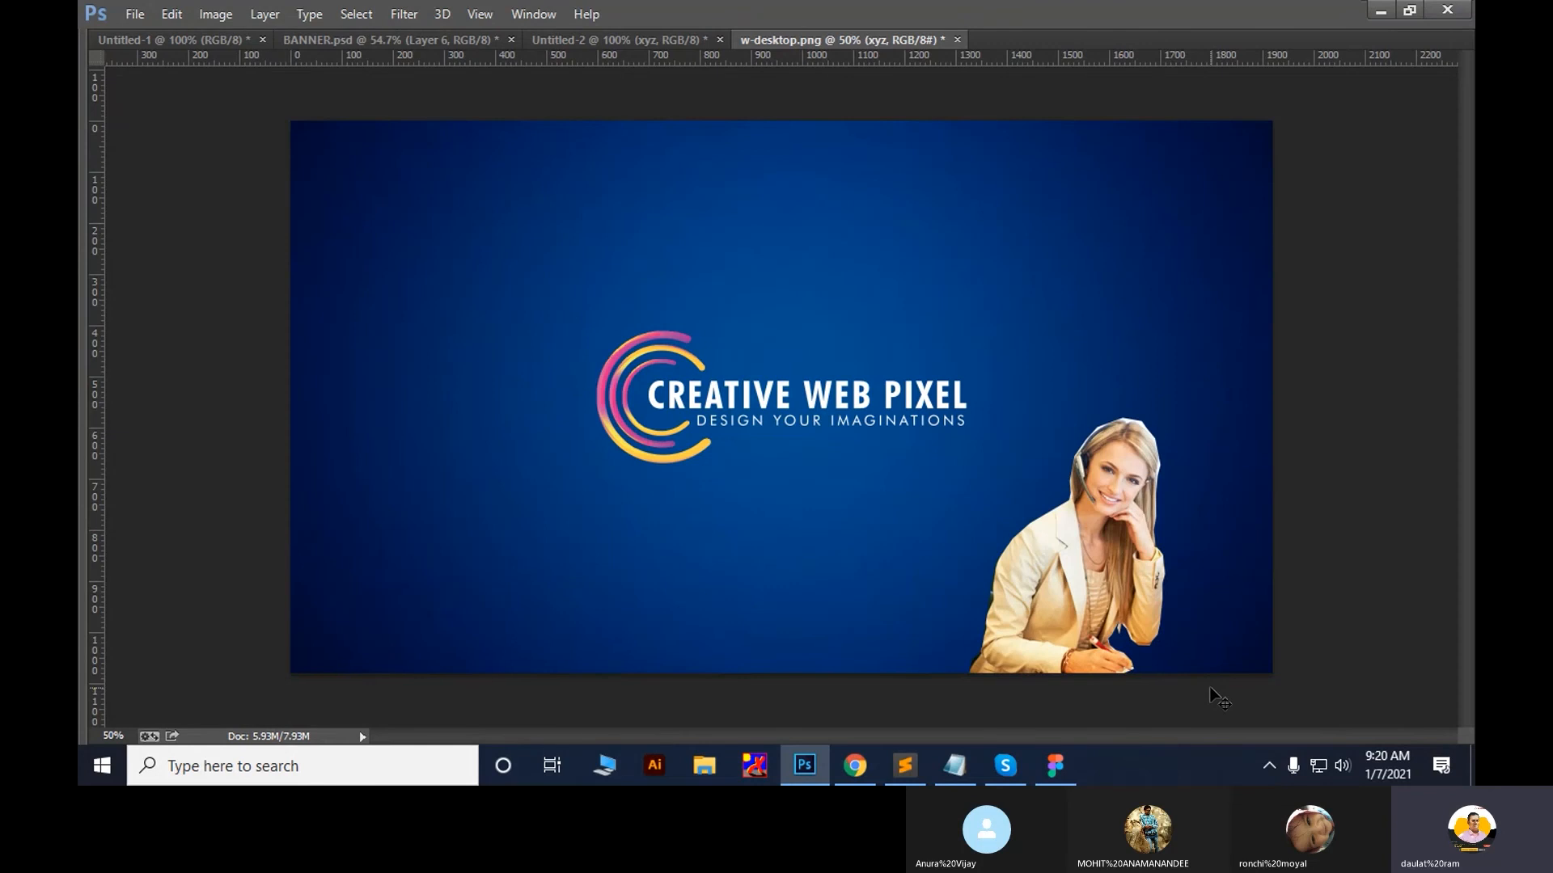
Review the Png and Gif format lines in the Sublime Text notes, highlighting their labels, and return to Photoshop
key(alt+Tab)
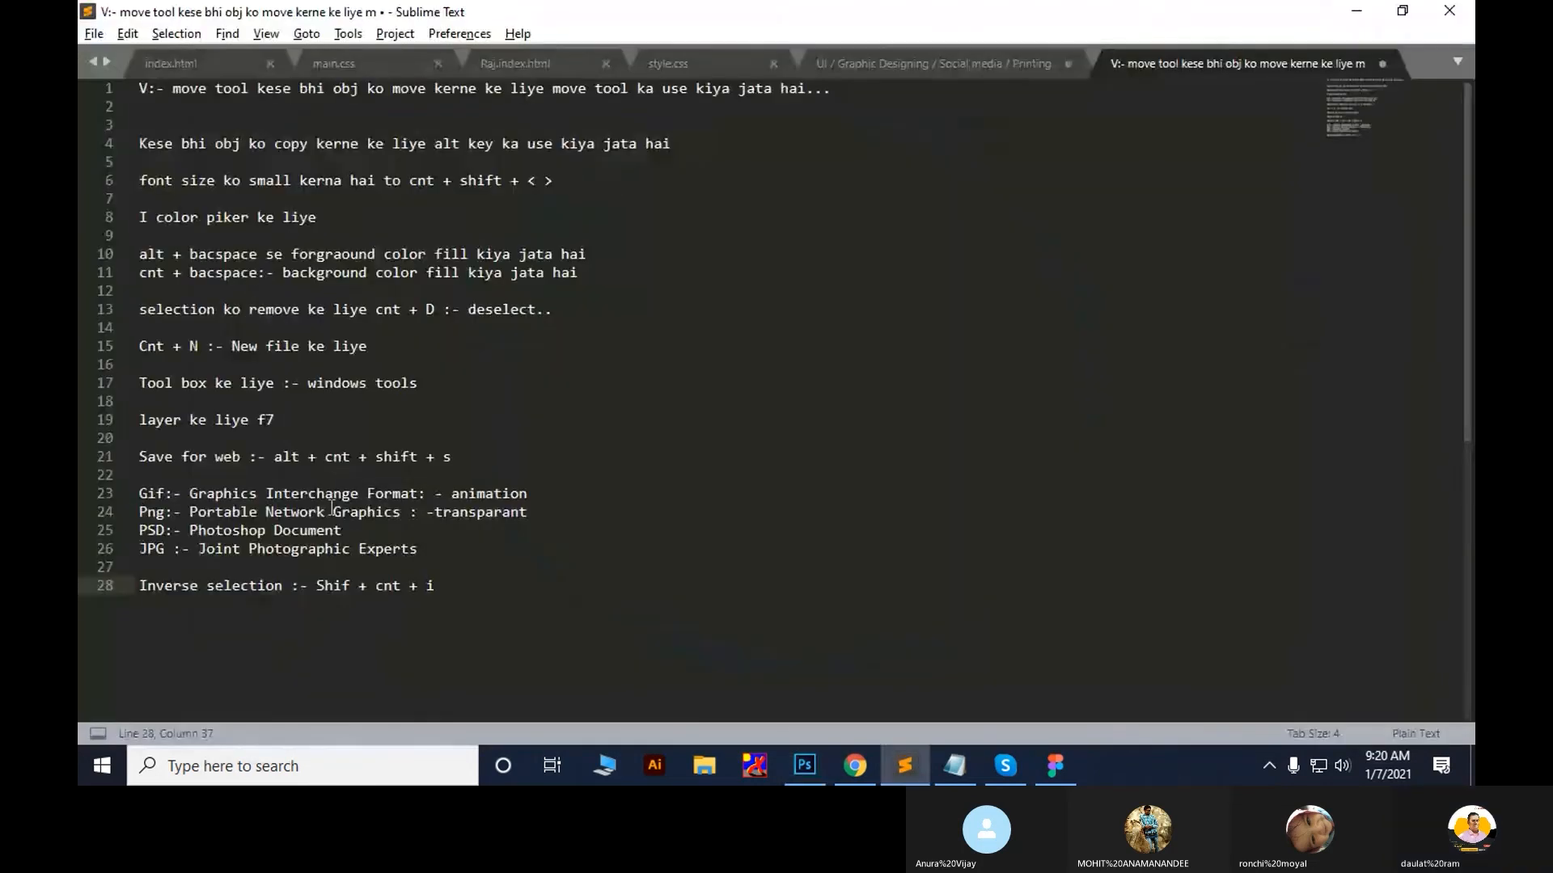
drag(177, 512, 134, 512)
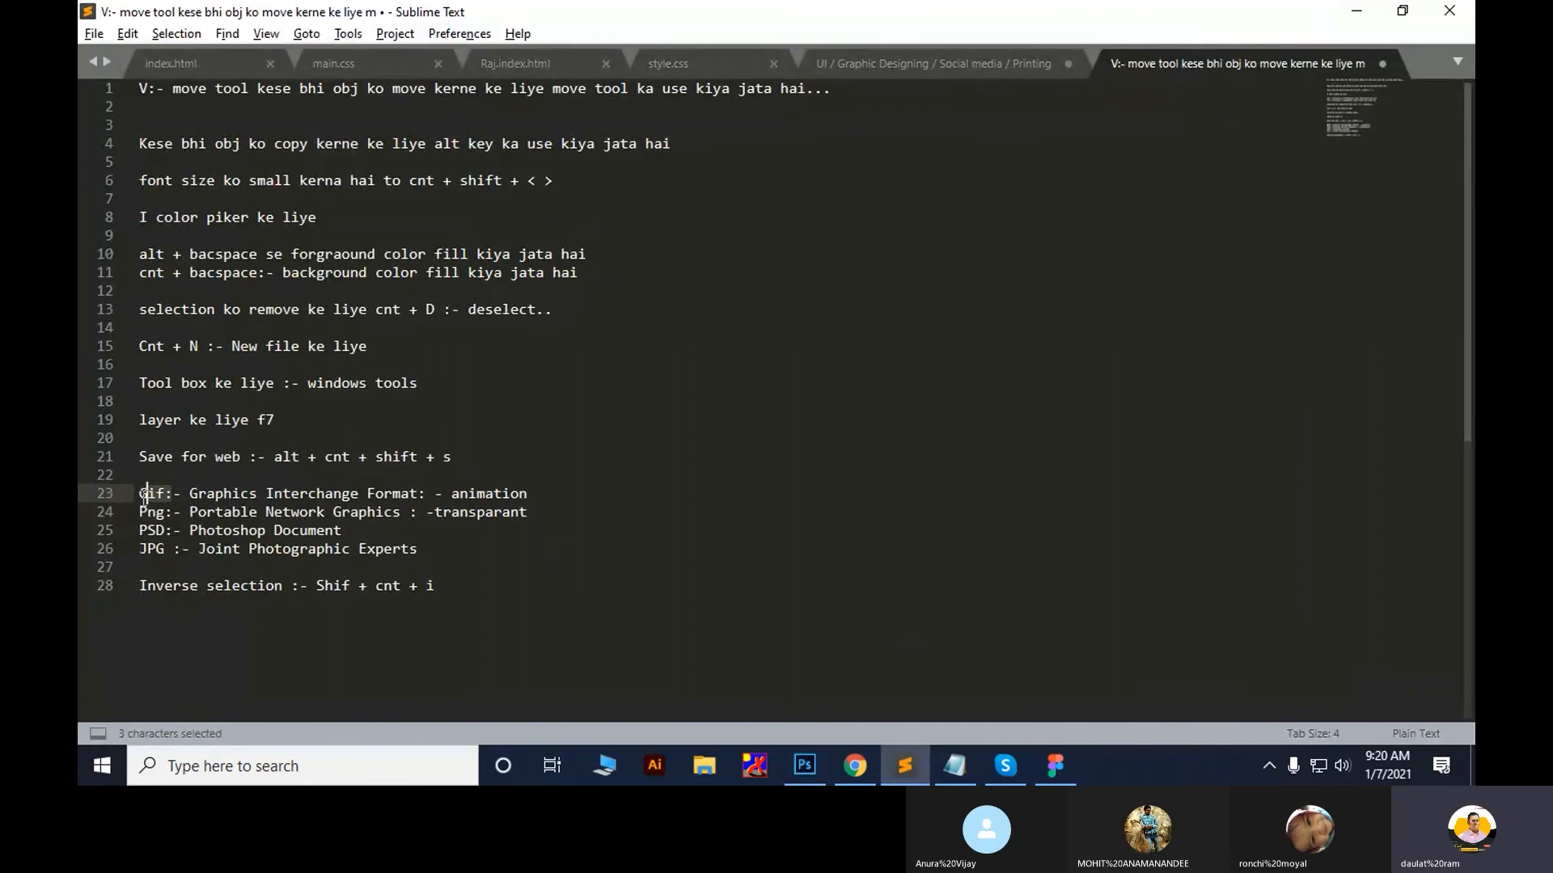
key(alt+Tab)
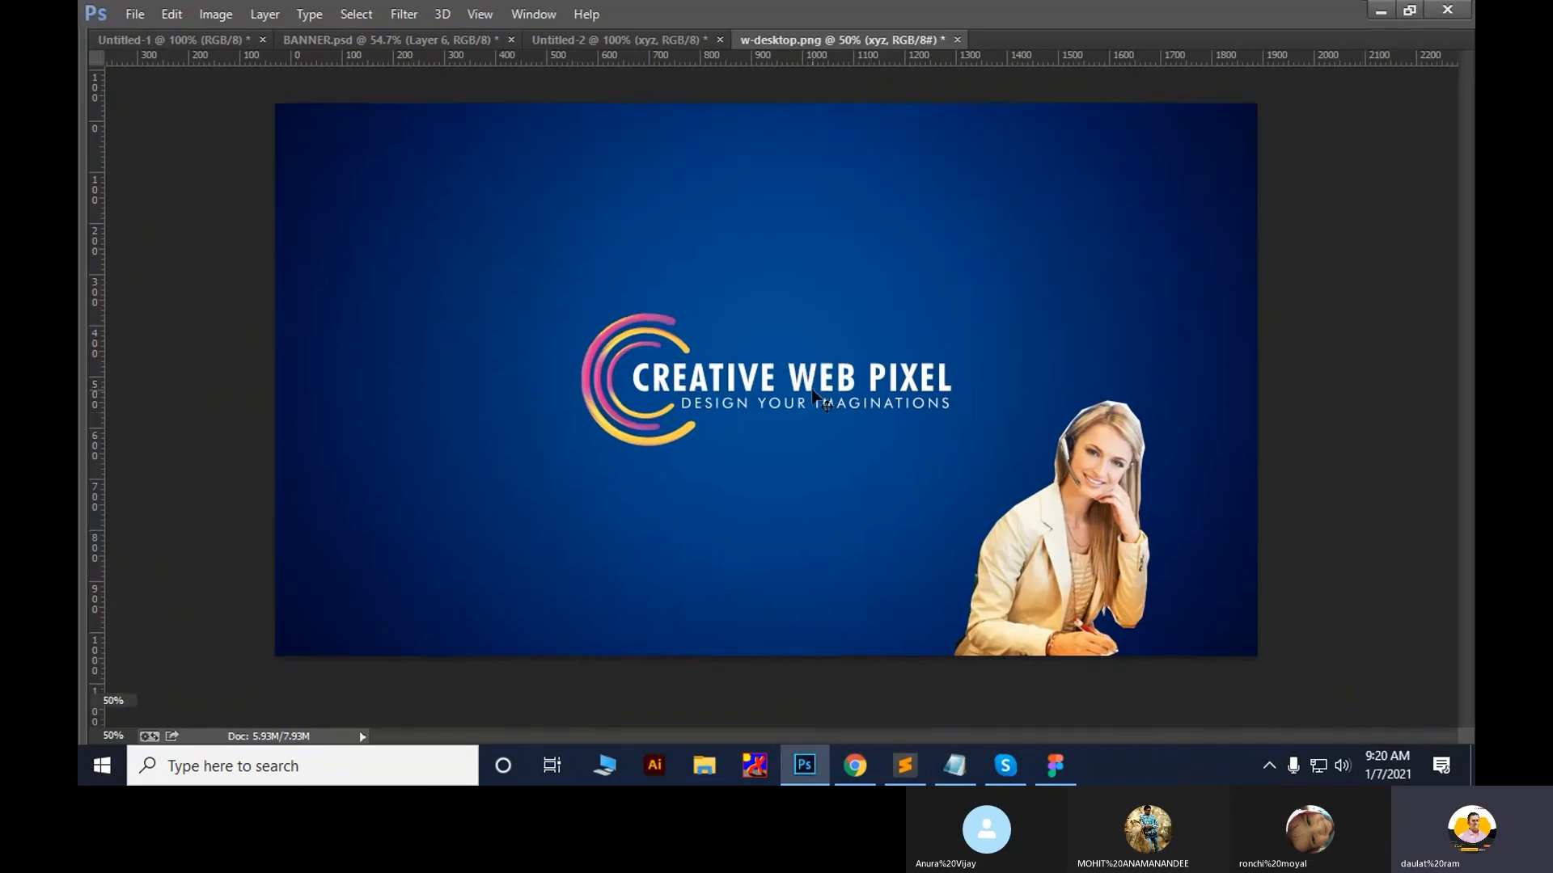
Close the w-desktop.png and Untitled-2 documents without saving, shifting the banner layer up and left in Untitled-2 before closing it
key(Tab)
key(ctrl+w)
click(778, 303)
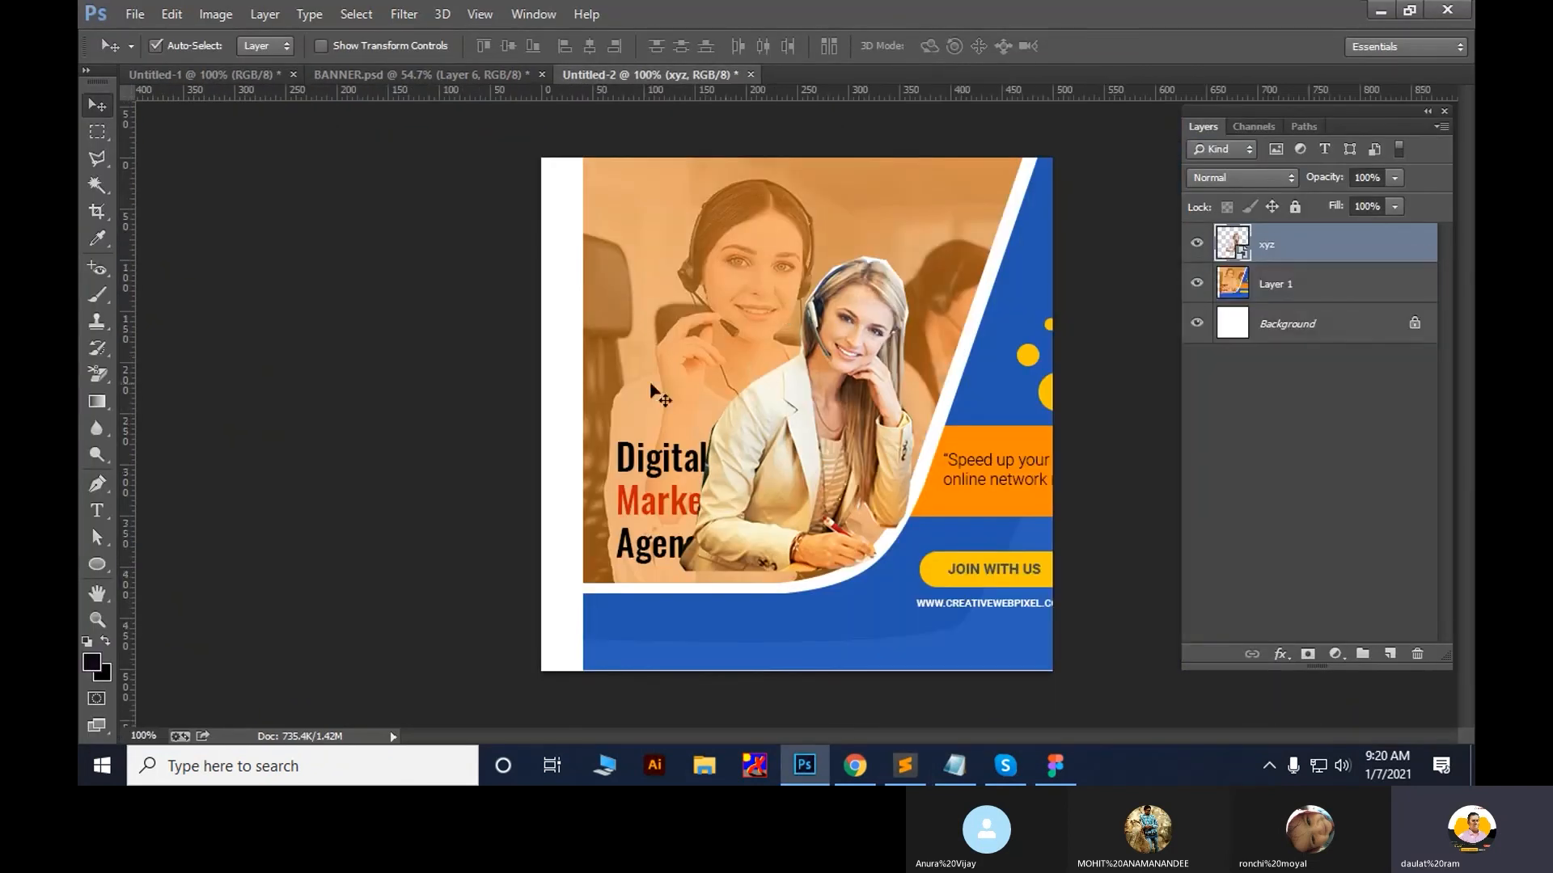
drag(932, 527, 880, 506)
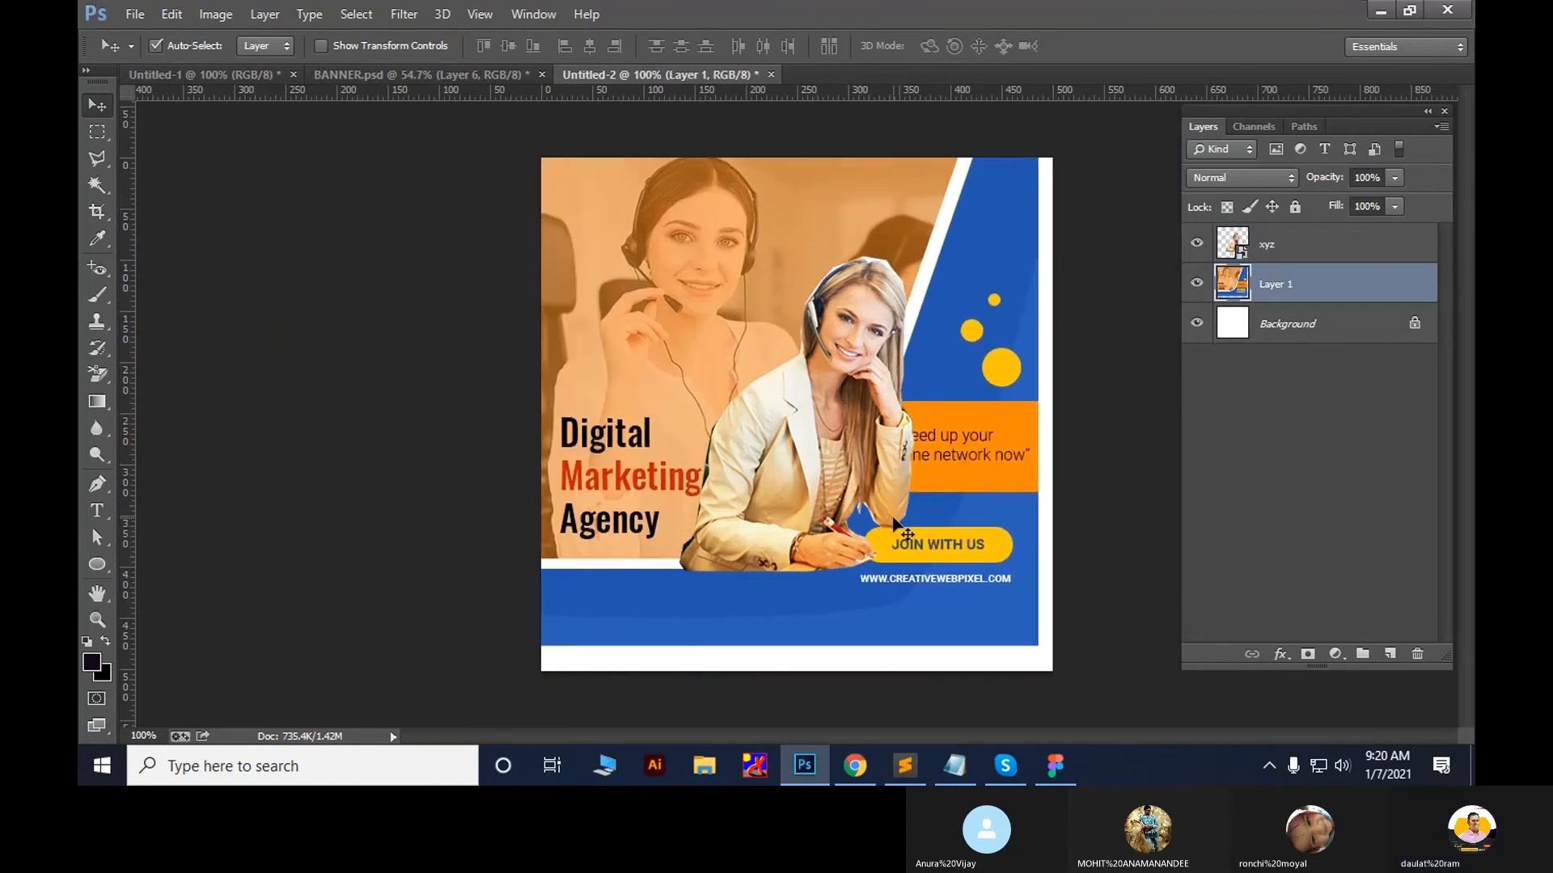
key(ctrl+w)
click(785, 303)
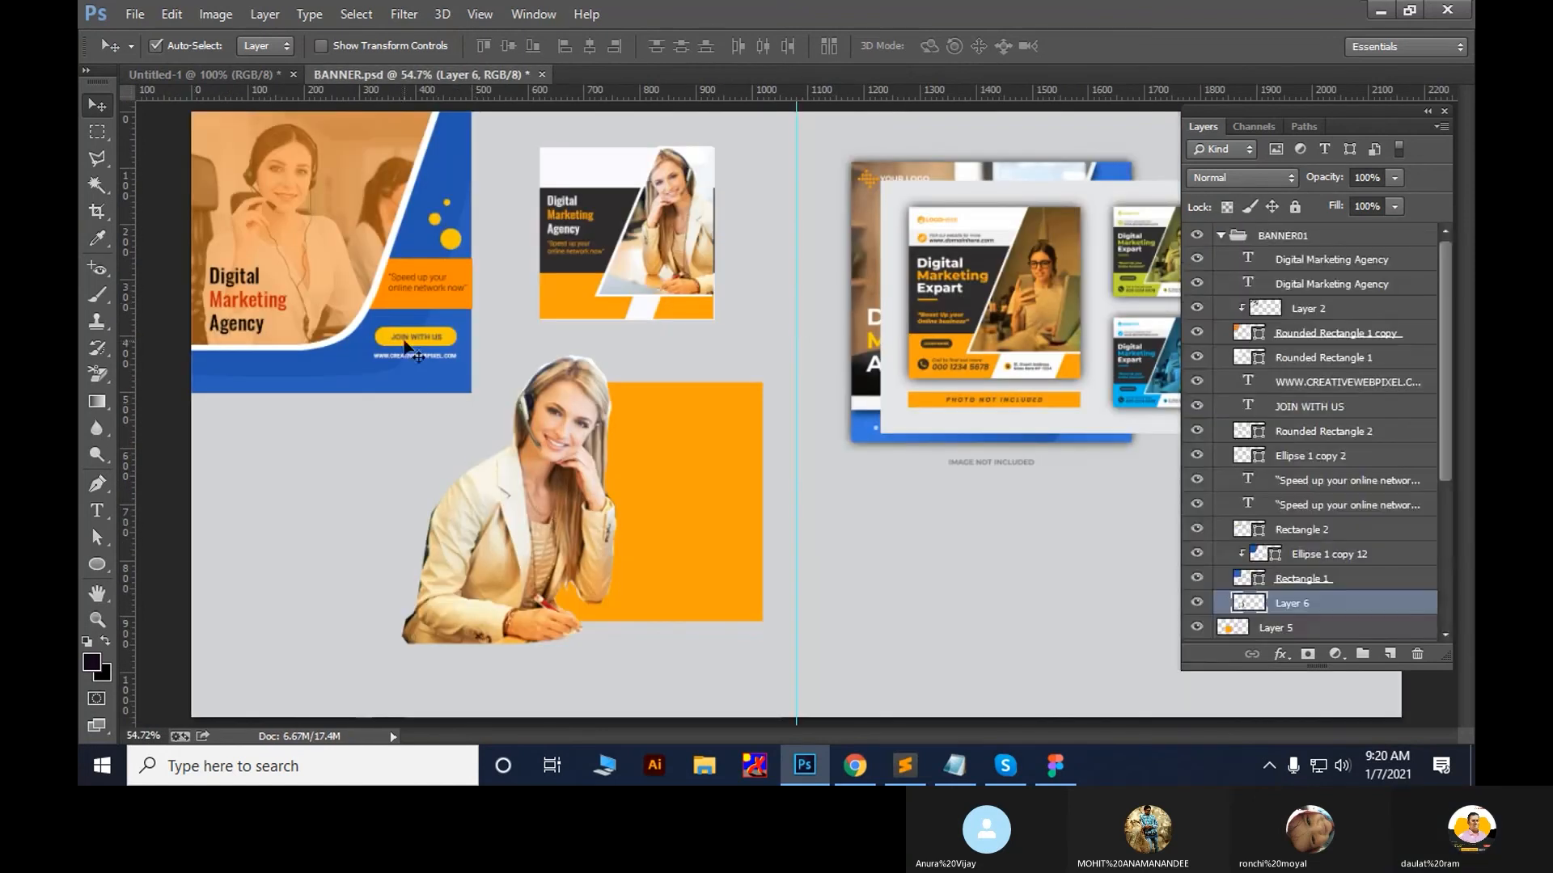
Activate the Custom Shape tool for the blue banner in BANNER.psd, enlarge the shape picker, and choose the hollow starburst ring
drag(408, 341, 506, 464)
drag(607, 378, 849, 395)
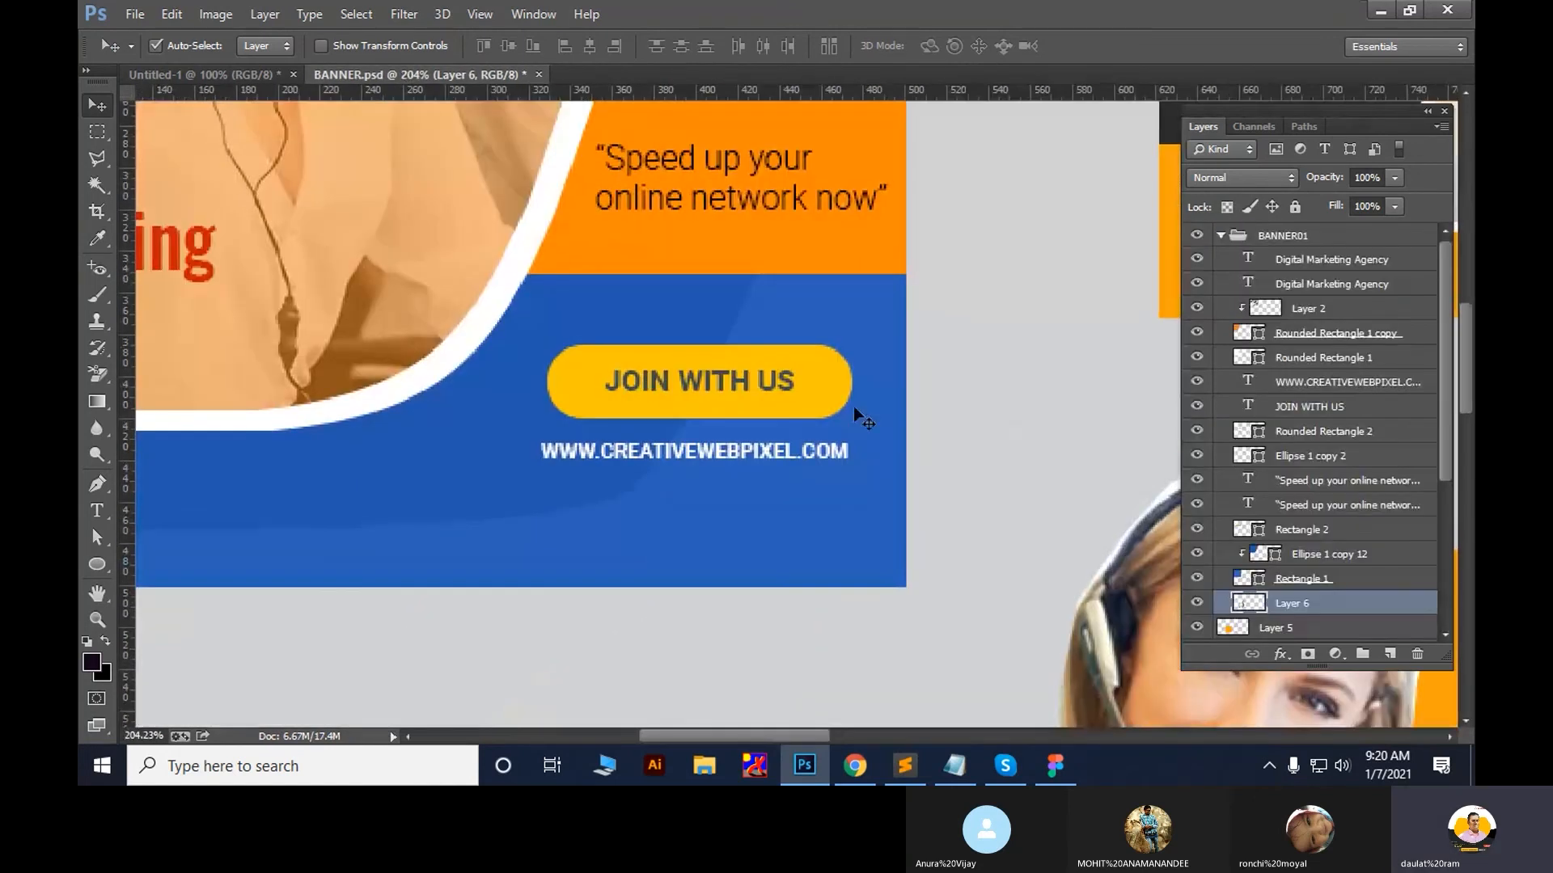
right_click(738, 360)
click(778, 352)
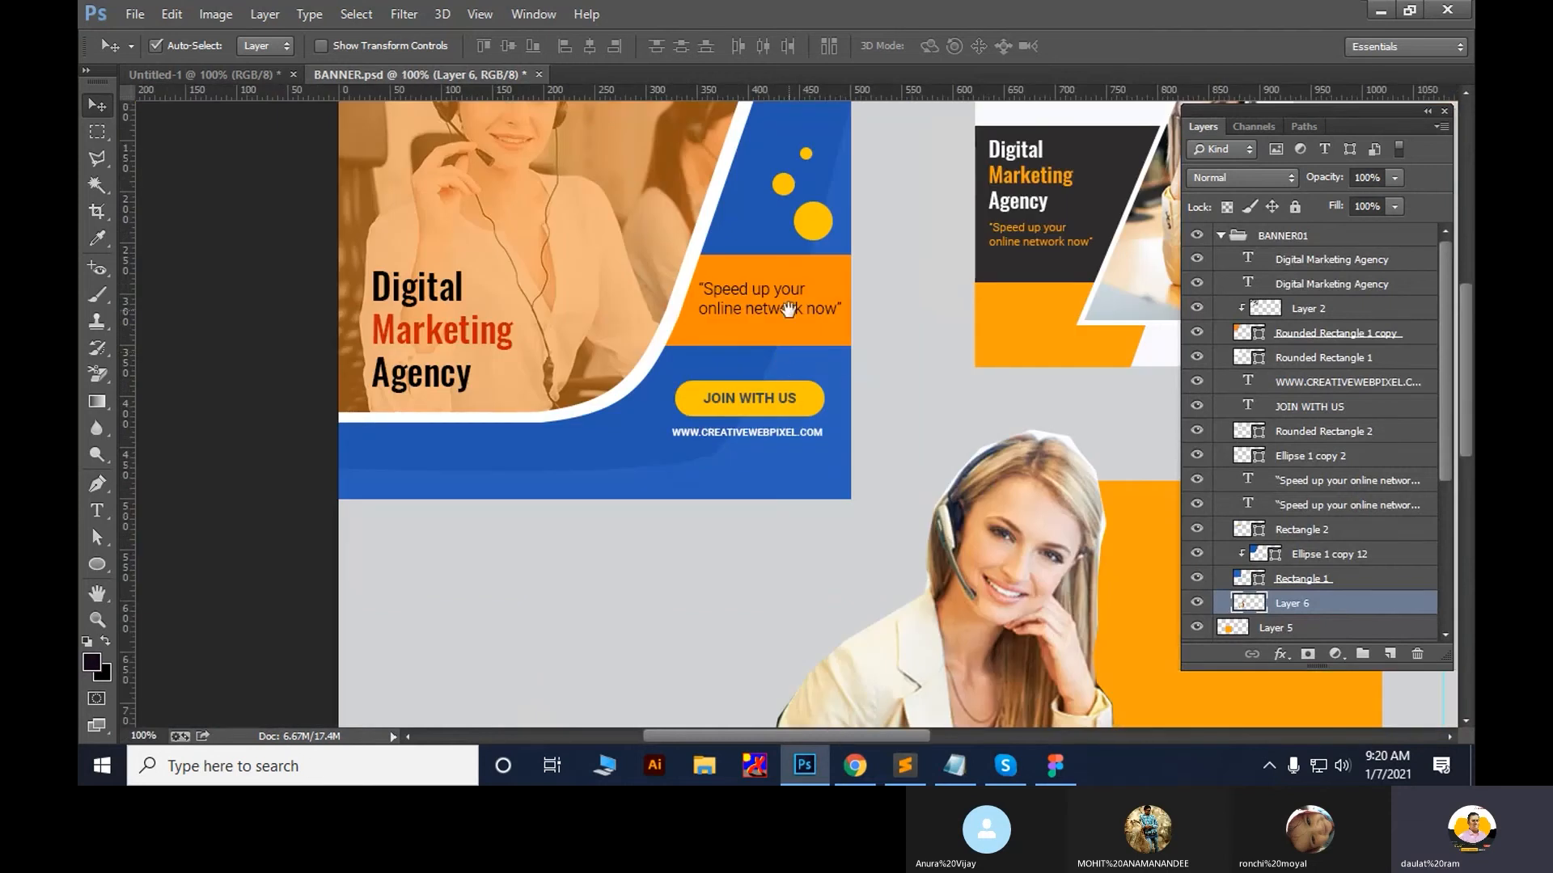
drag(788, 309, 779, 399)
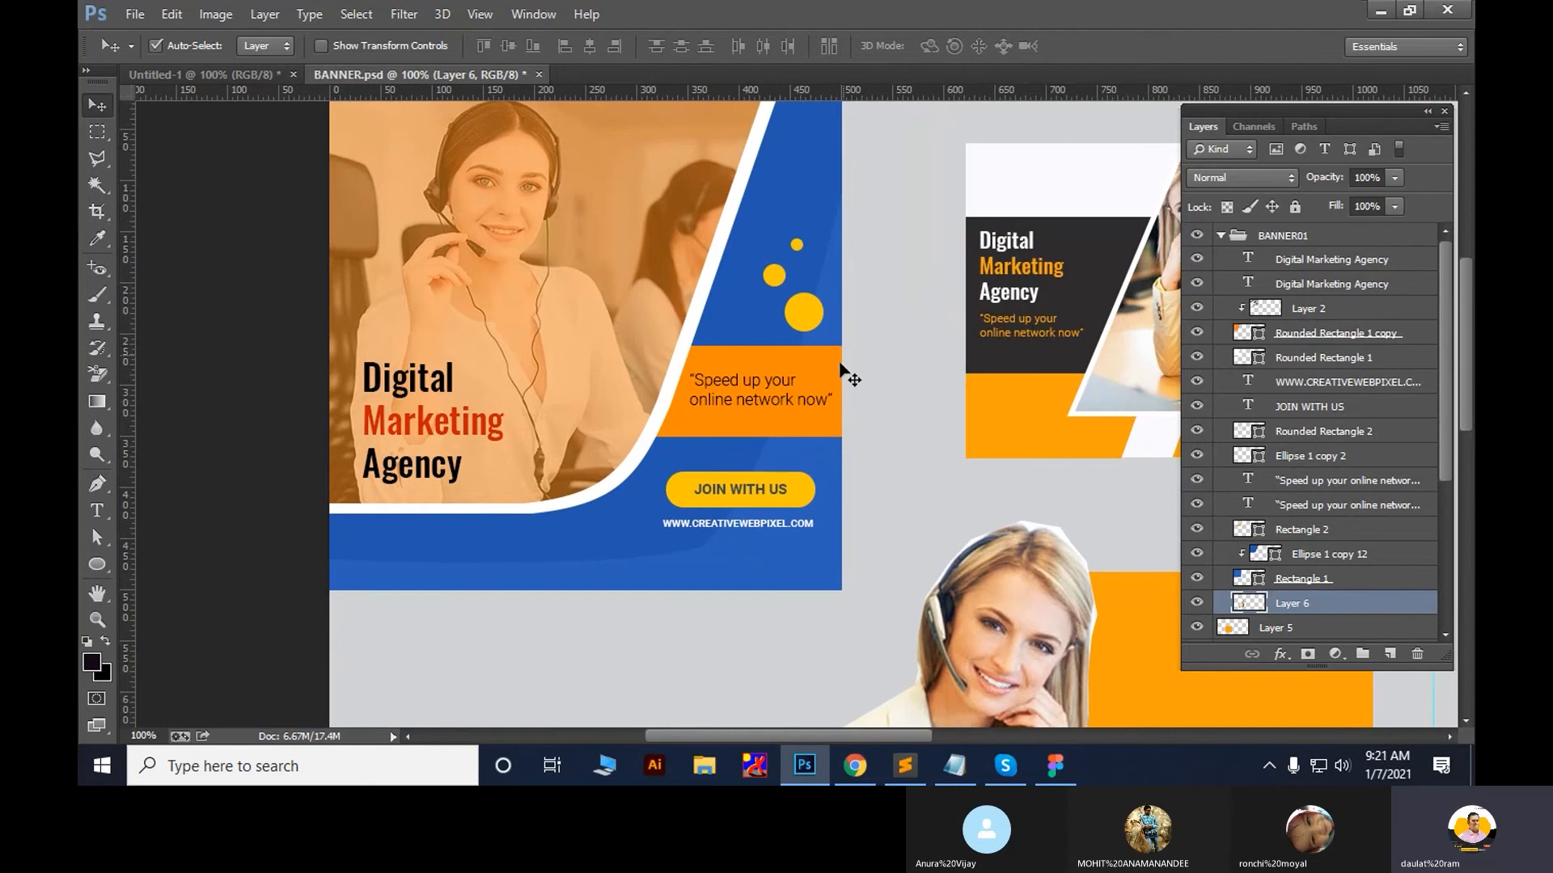
drag(711, 247, 703, 311)
click(98, 565)
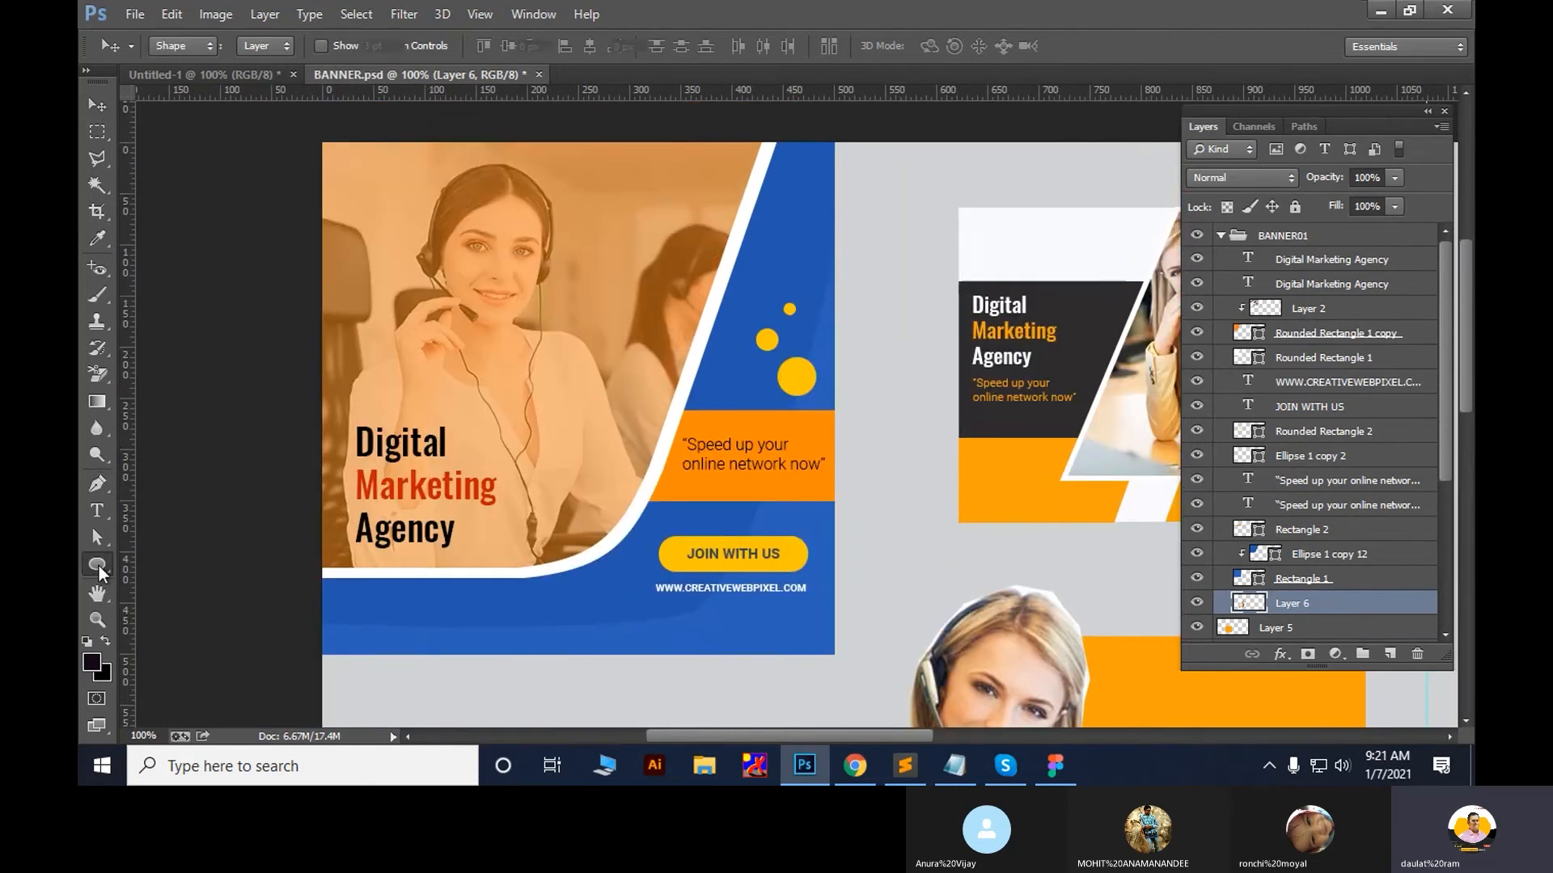
right_click(98, 566)
click(170, 660)
click(872, 46)
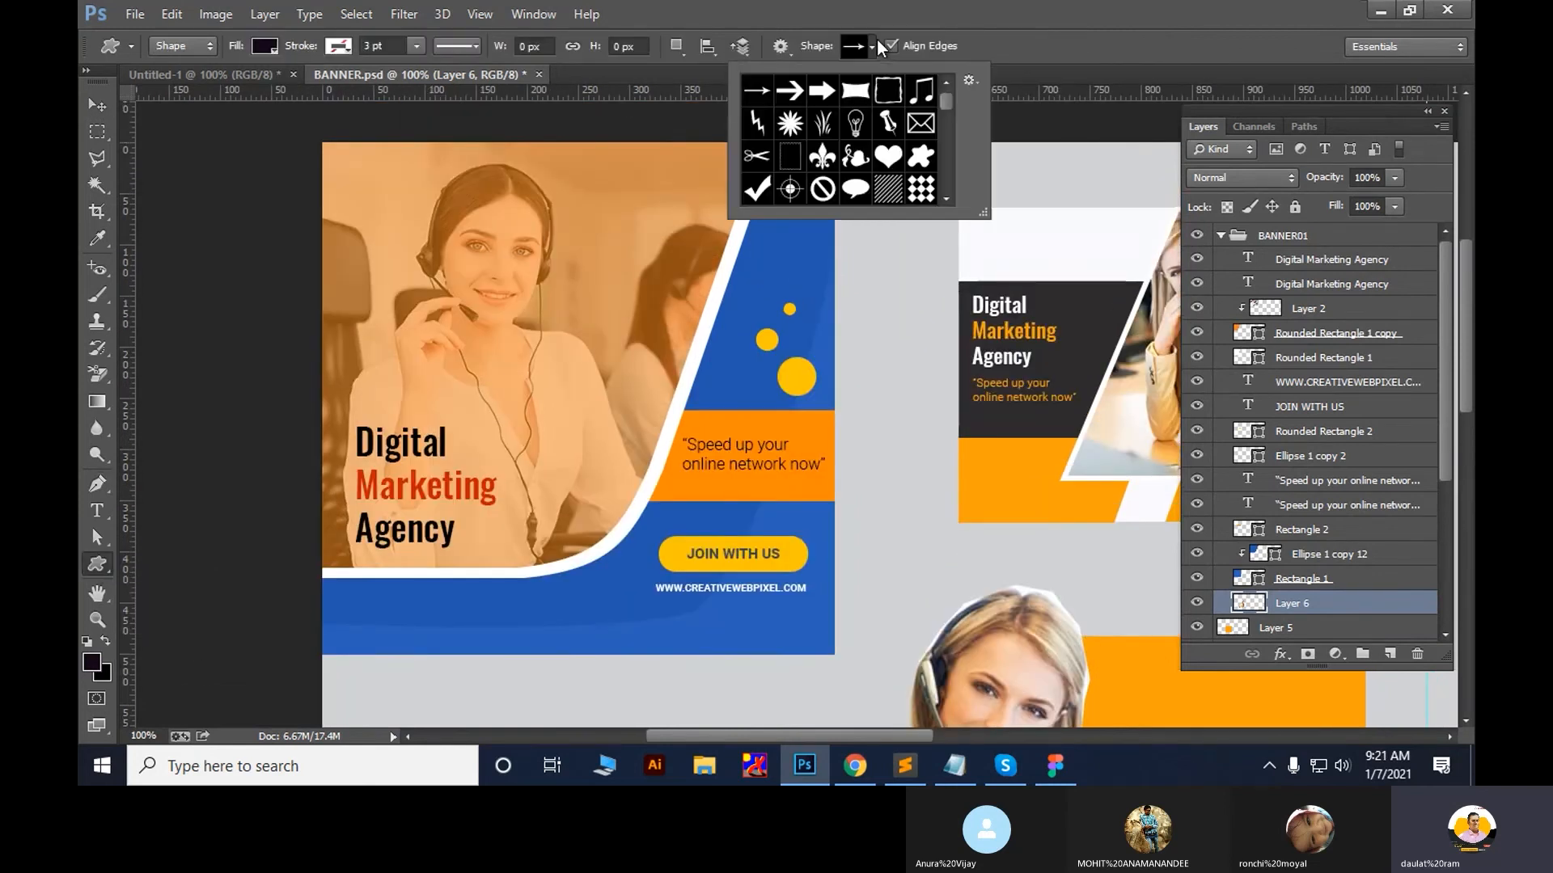
drag(983, 213, 1181, 678)
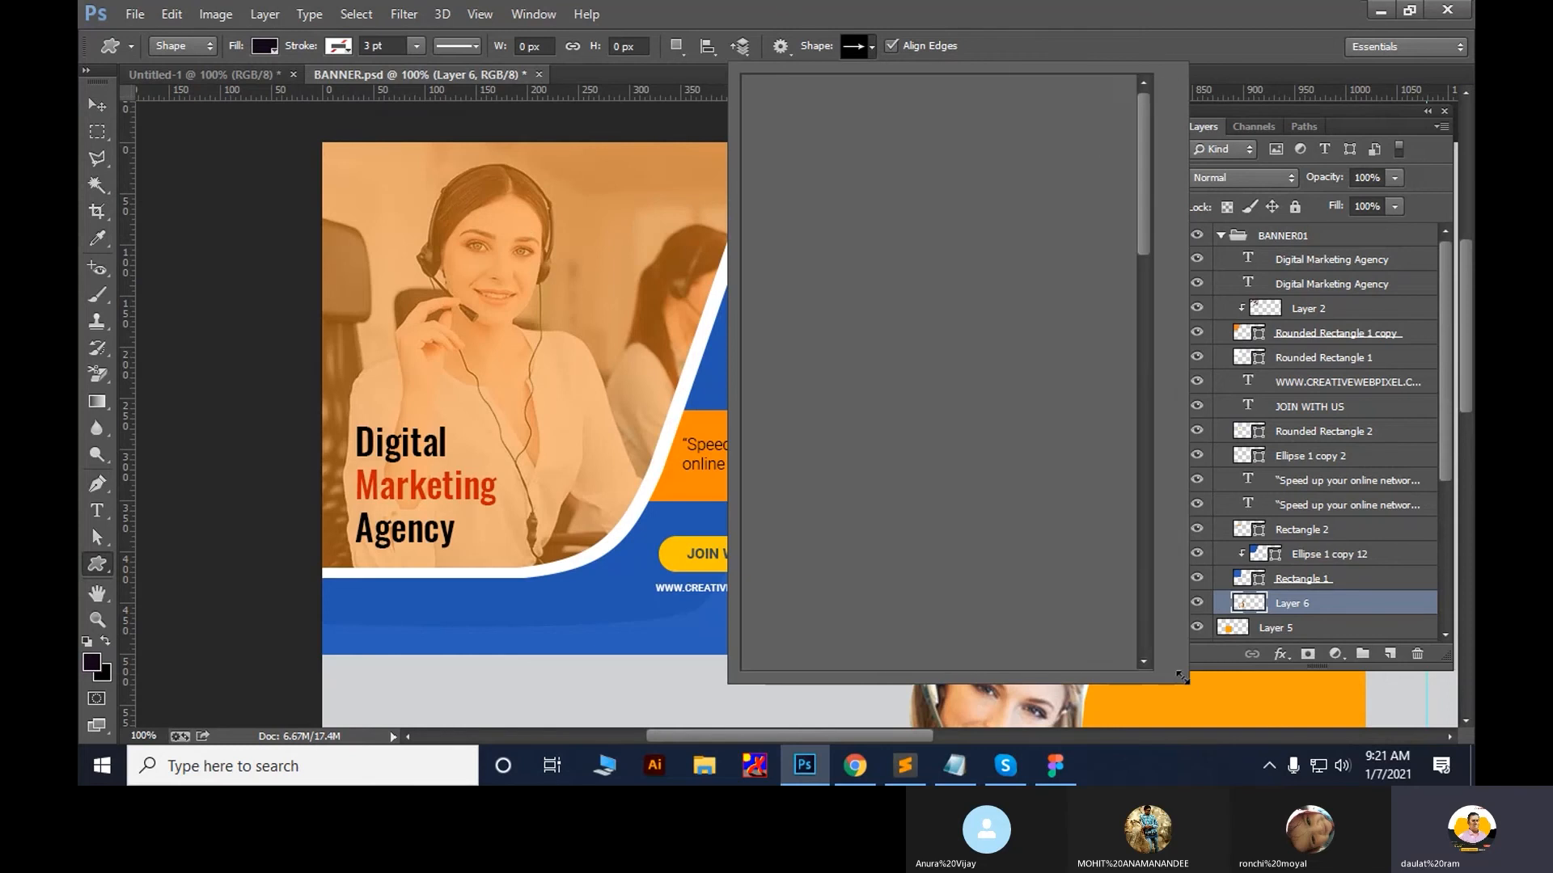
scroll(1114, 436, down, 1)
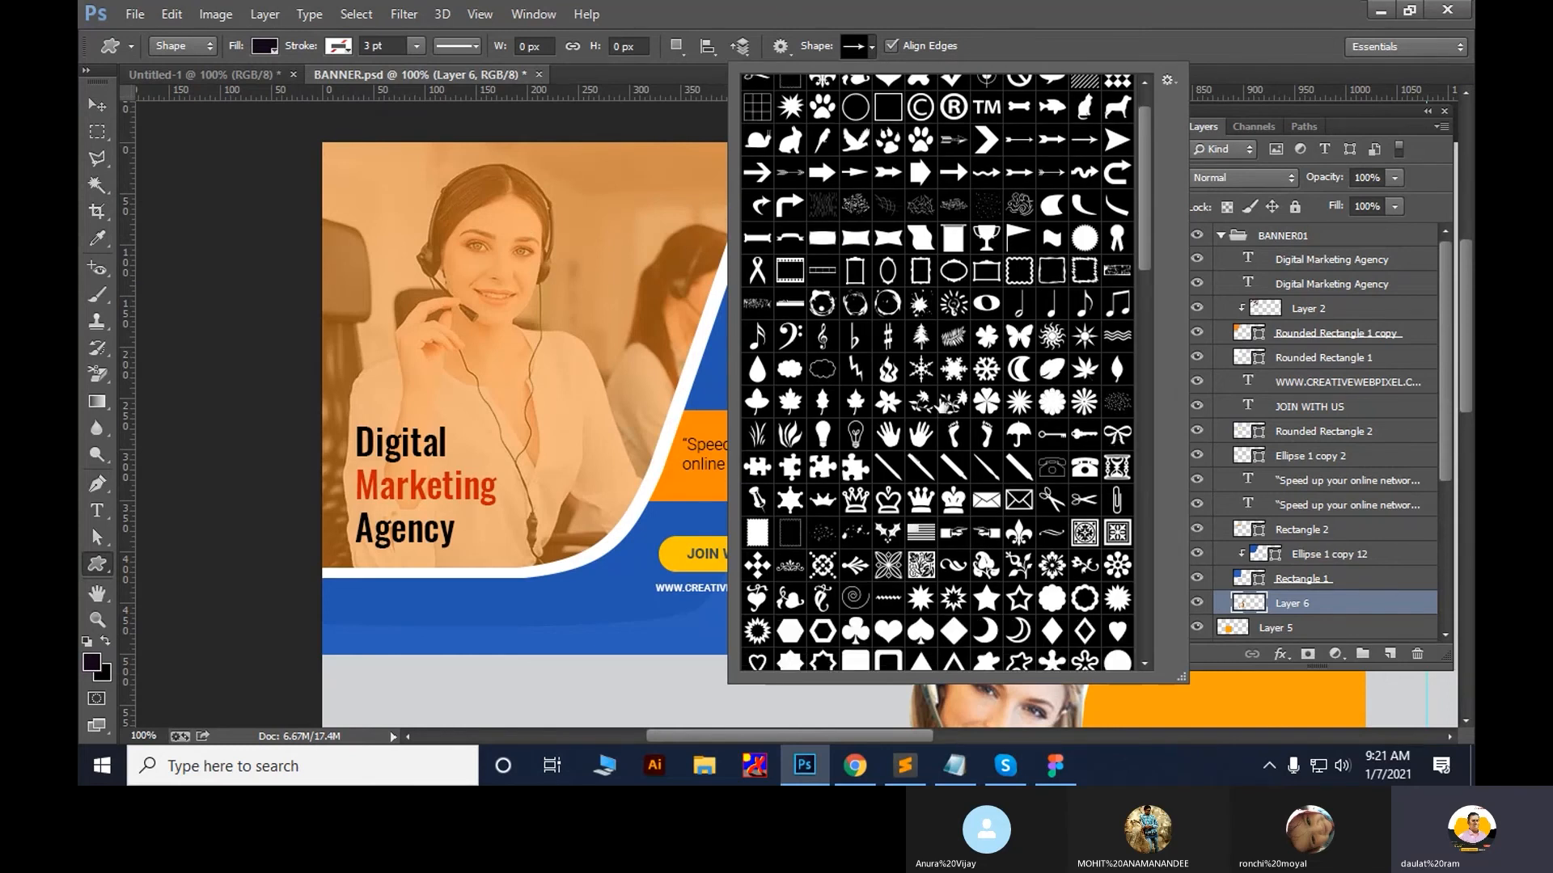
scroll(938, 372, down, 4)
click(756, 450)
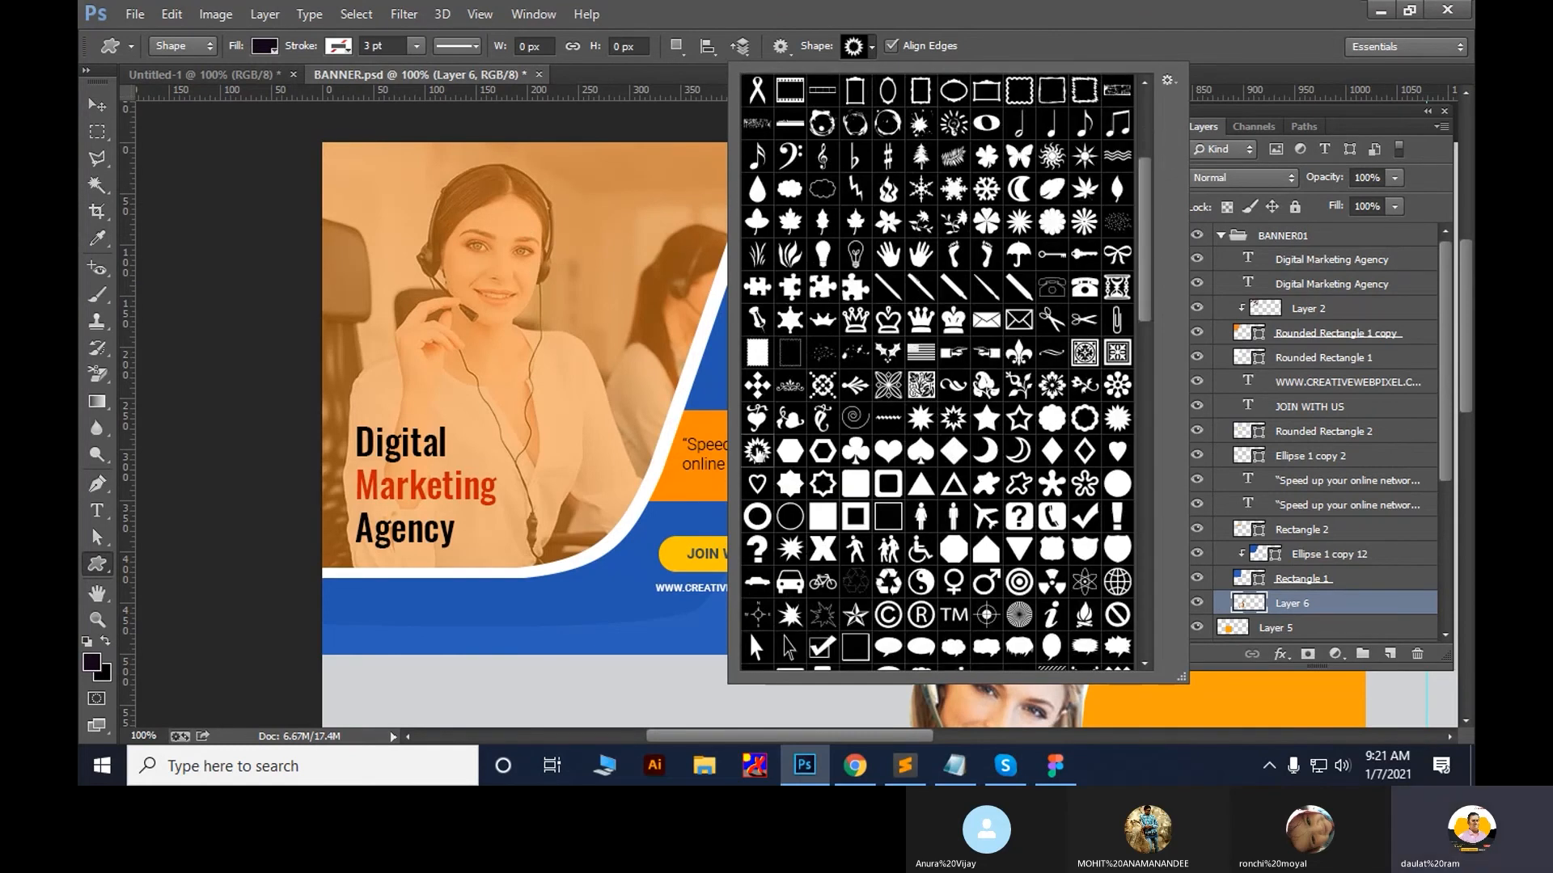
Draw a black starburst ring over the blue banner's upper-right edge, in front of all layers, and delete it
key(Tab)
drag(759, 134, 837, 230)
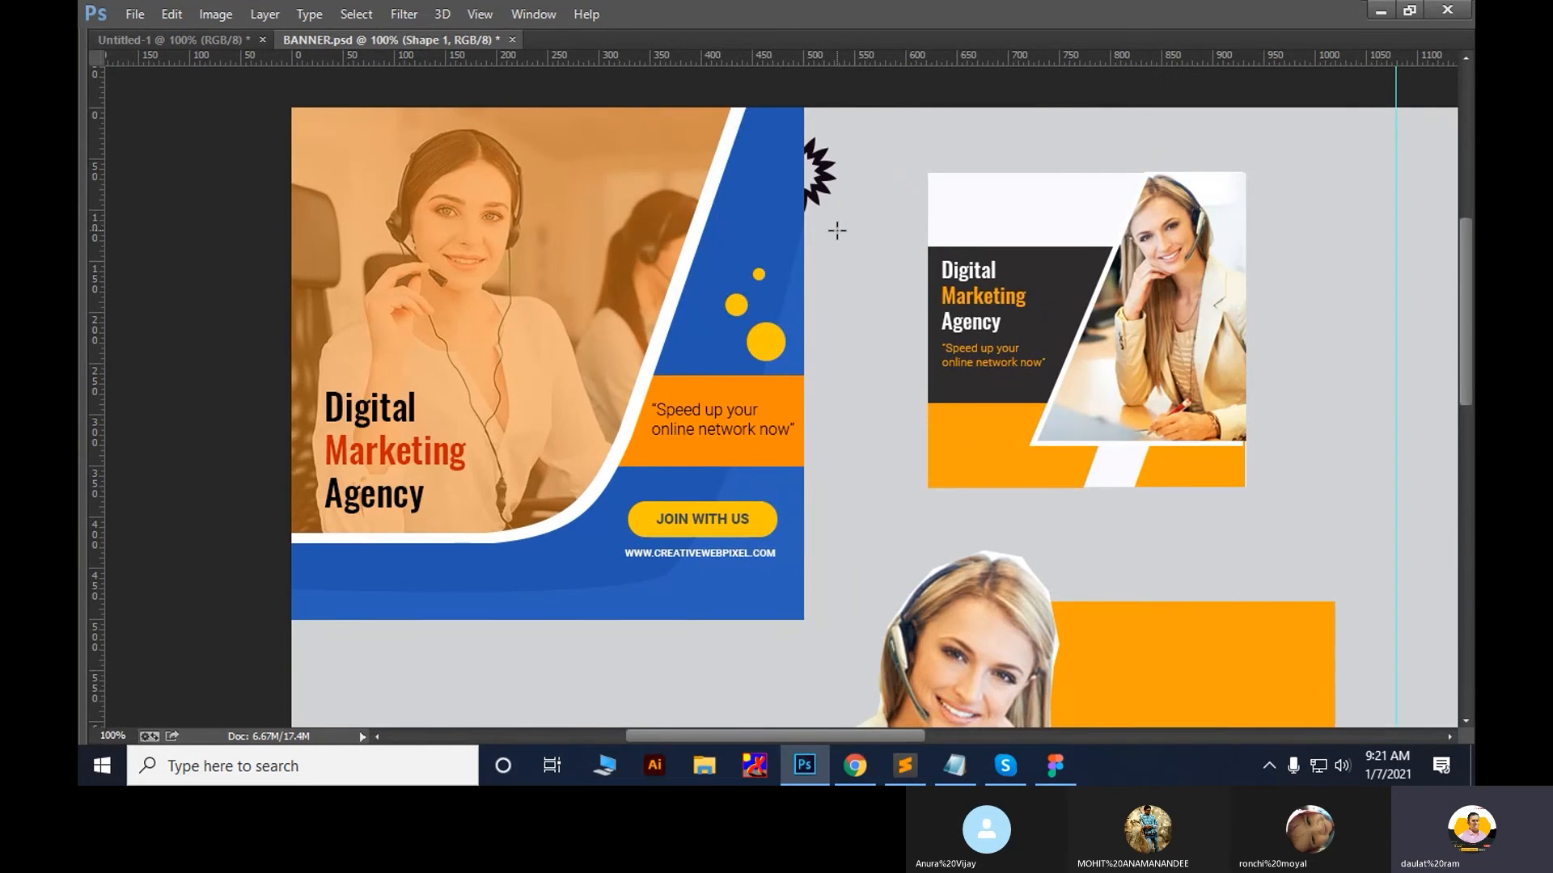
key(ctrl+shift+bracketright)
key(v)
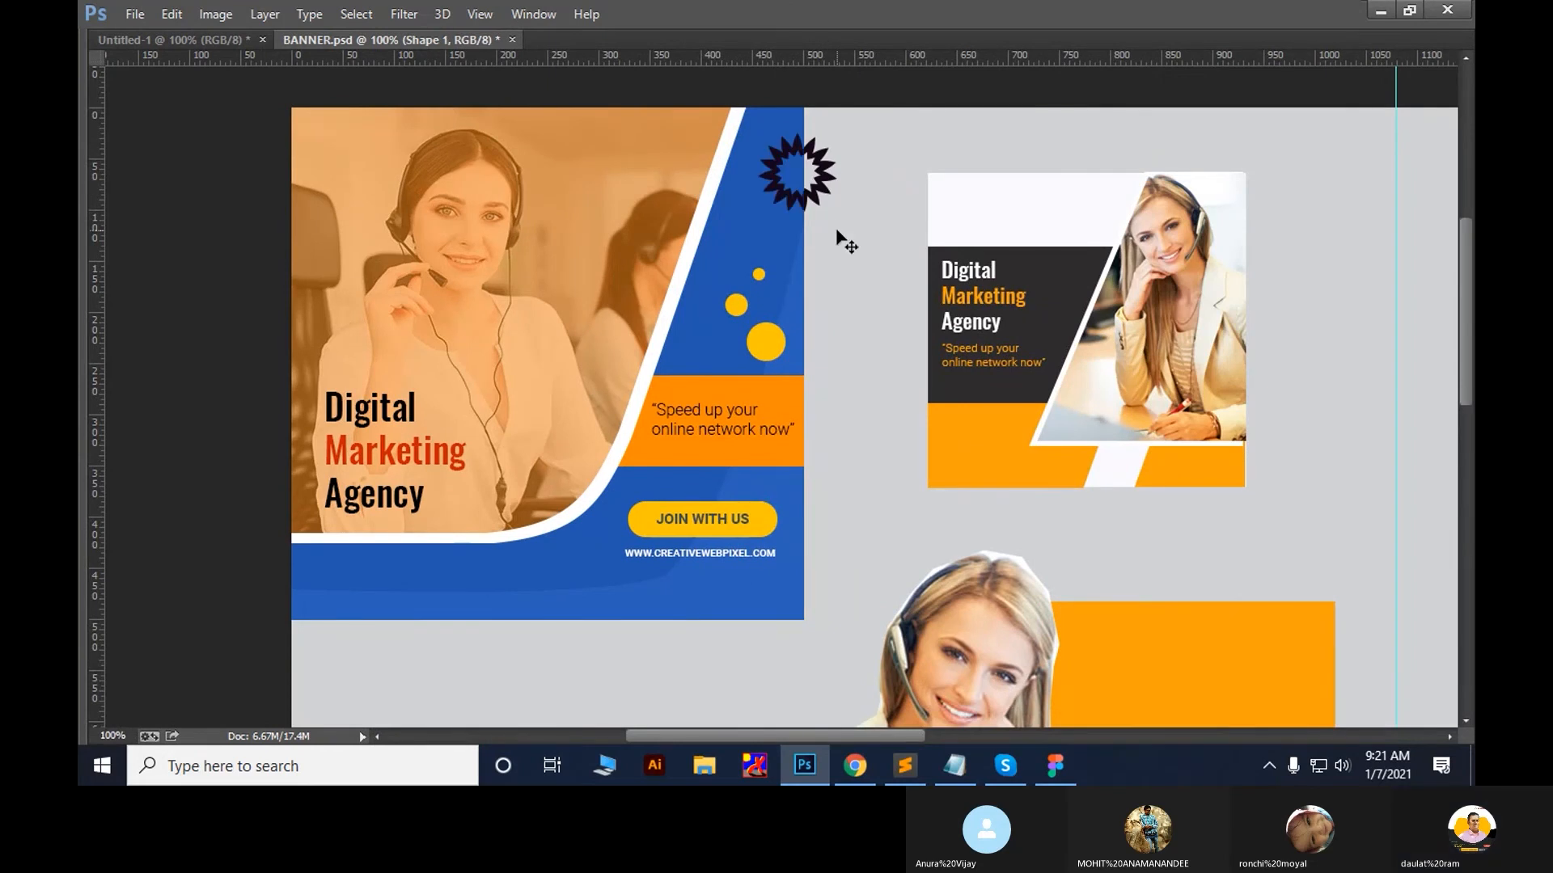
key(Delete)
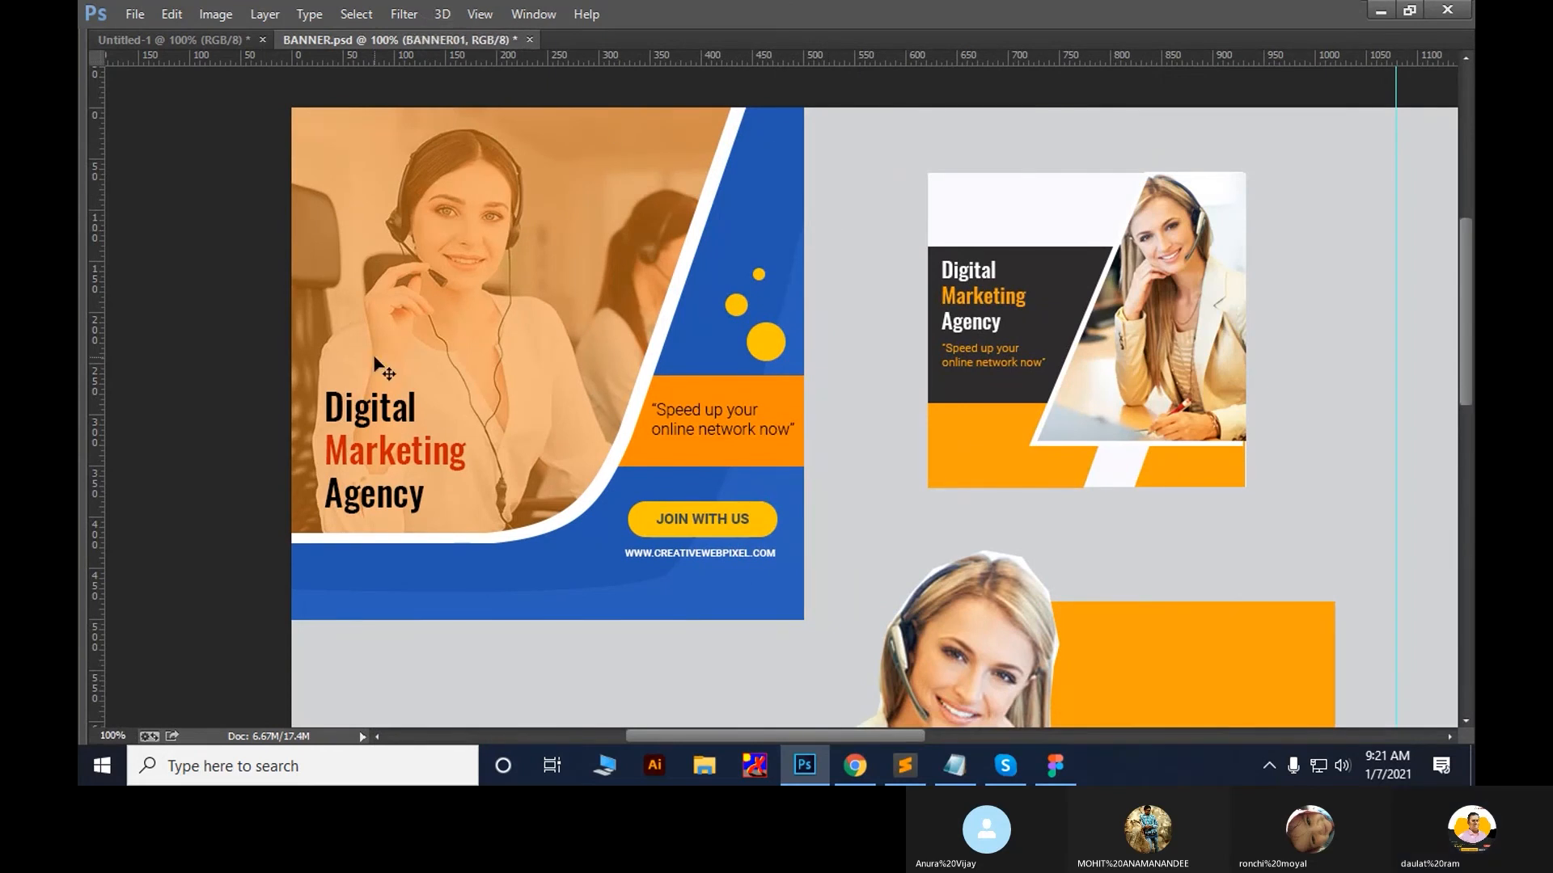
Browse the custom shape library through its symbols, web icons and arrows, and close it without picking another shape
key(Tab)
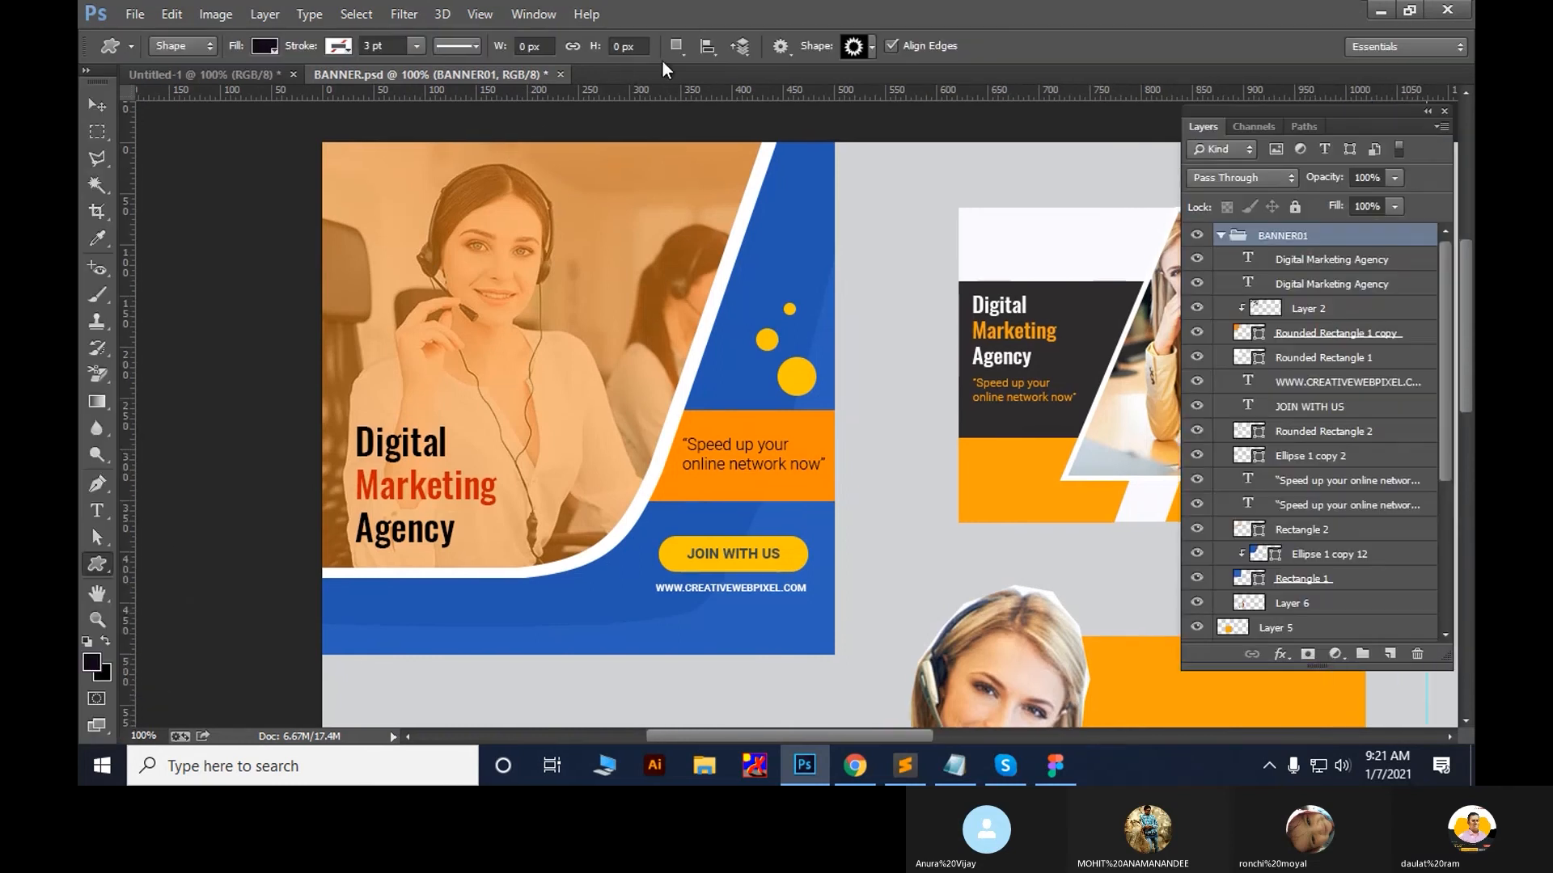
click(870, 46)
scroll(885, 445, down, 5)
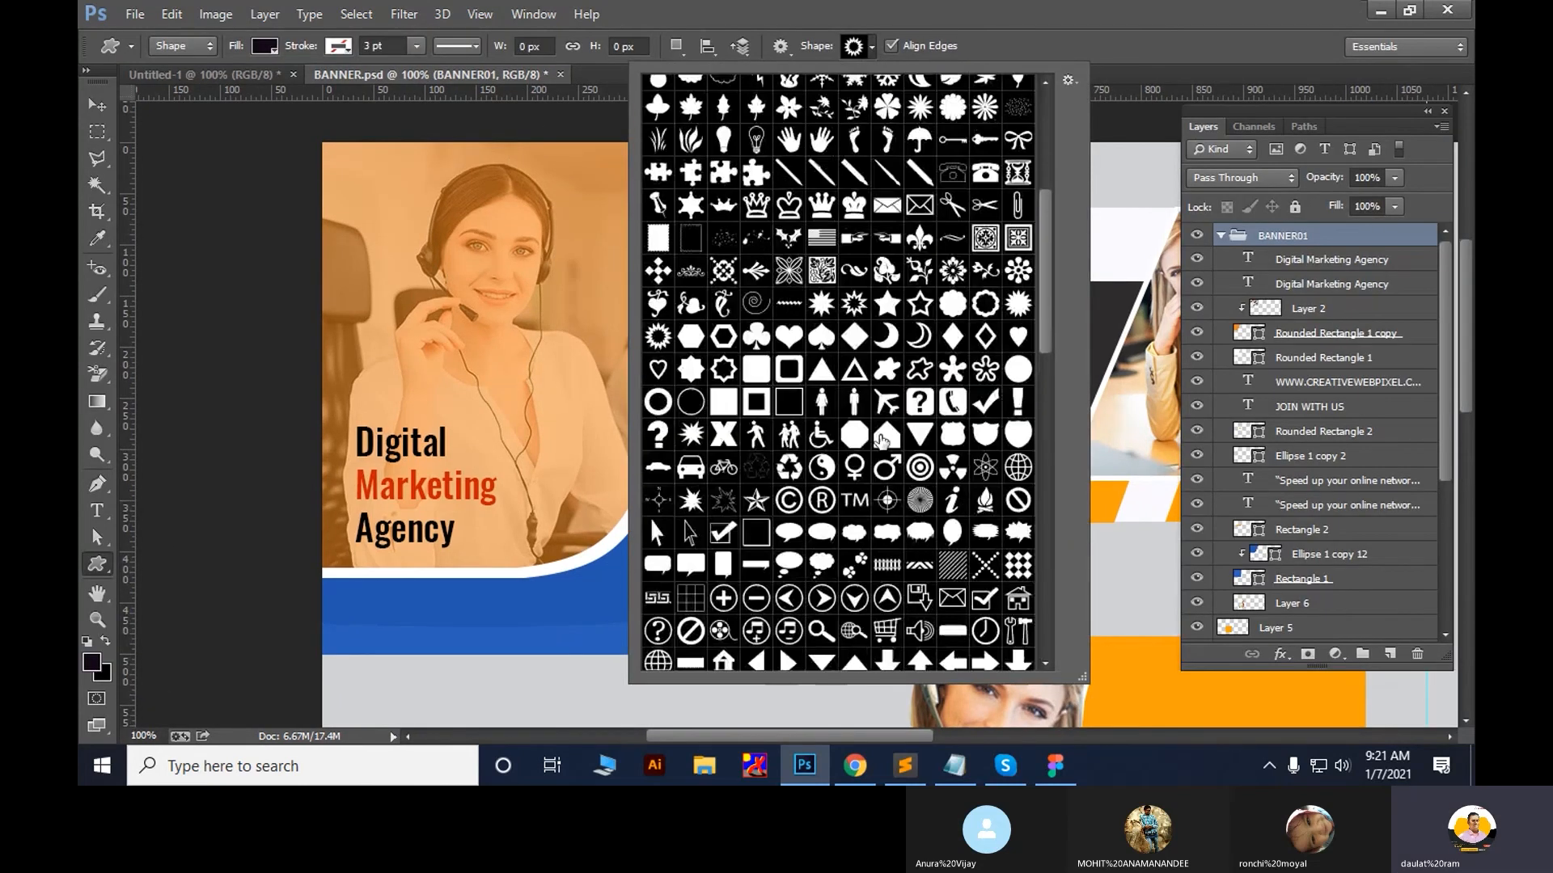
scroll(885, 445, down, 8)
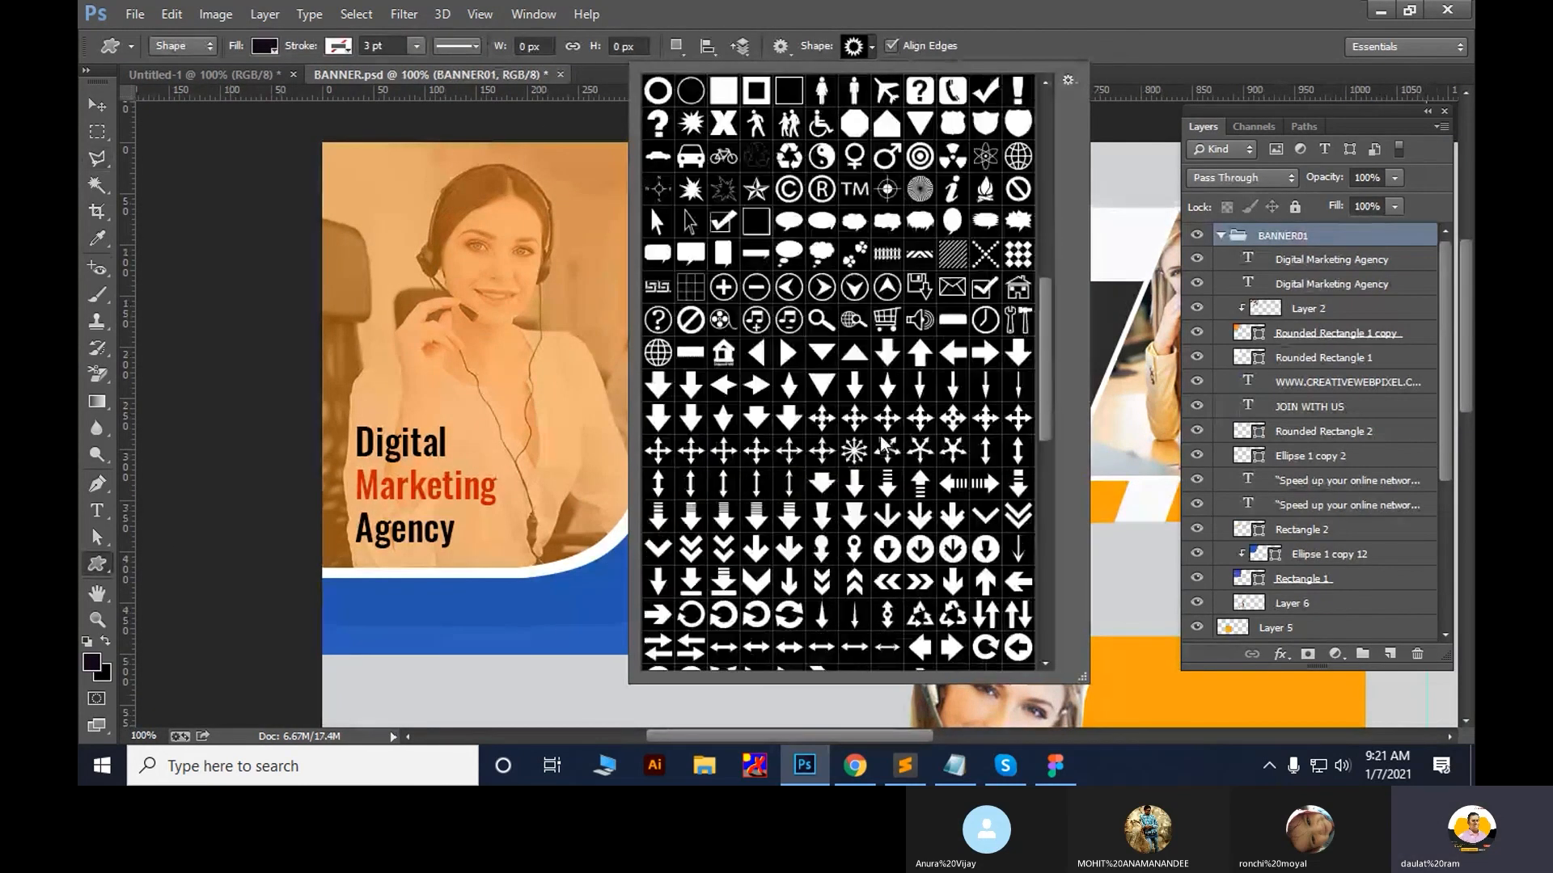
scroll(886, 444, down, 10)
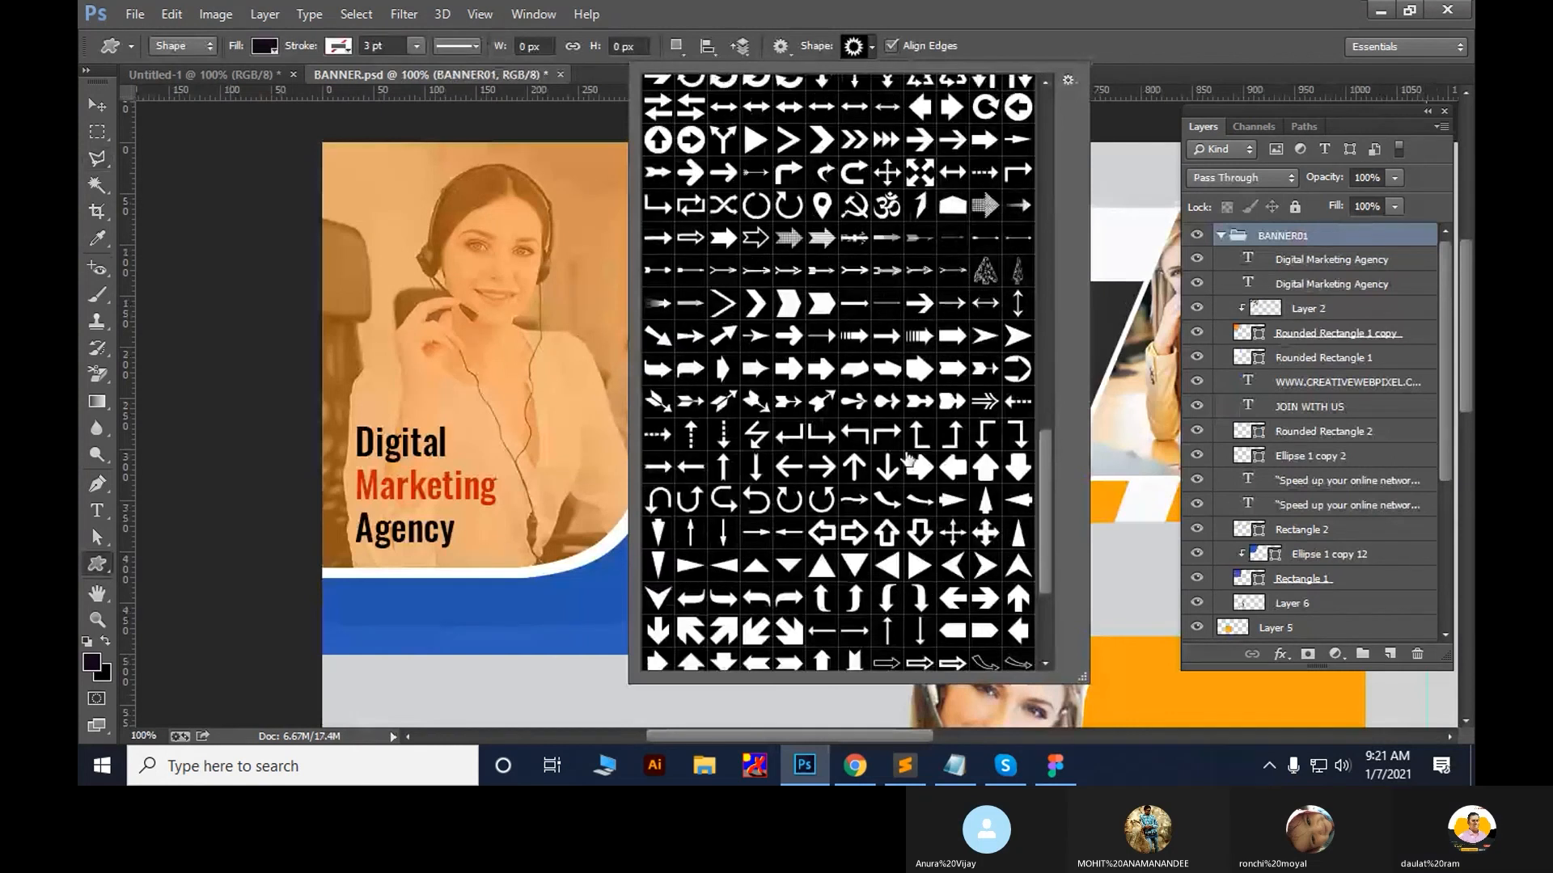
scroll(907, 459, up, 10)
scroll(908, 459, up, 15)
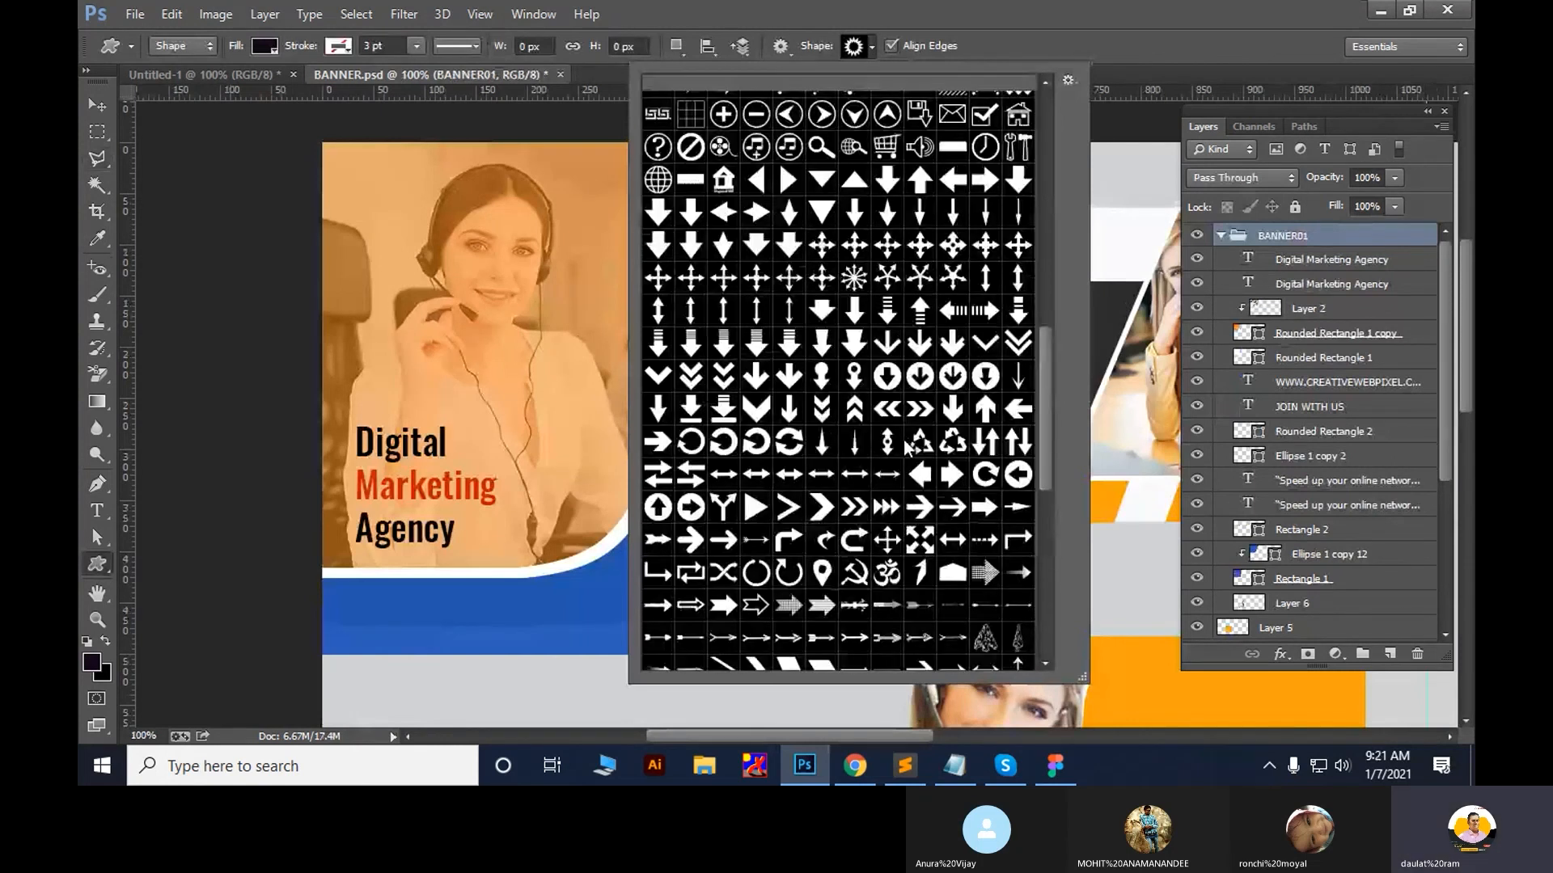
scroll(902, 434, up, 5)
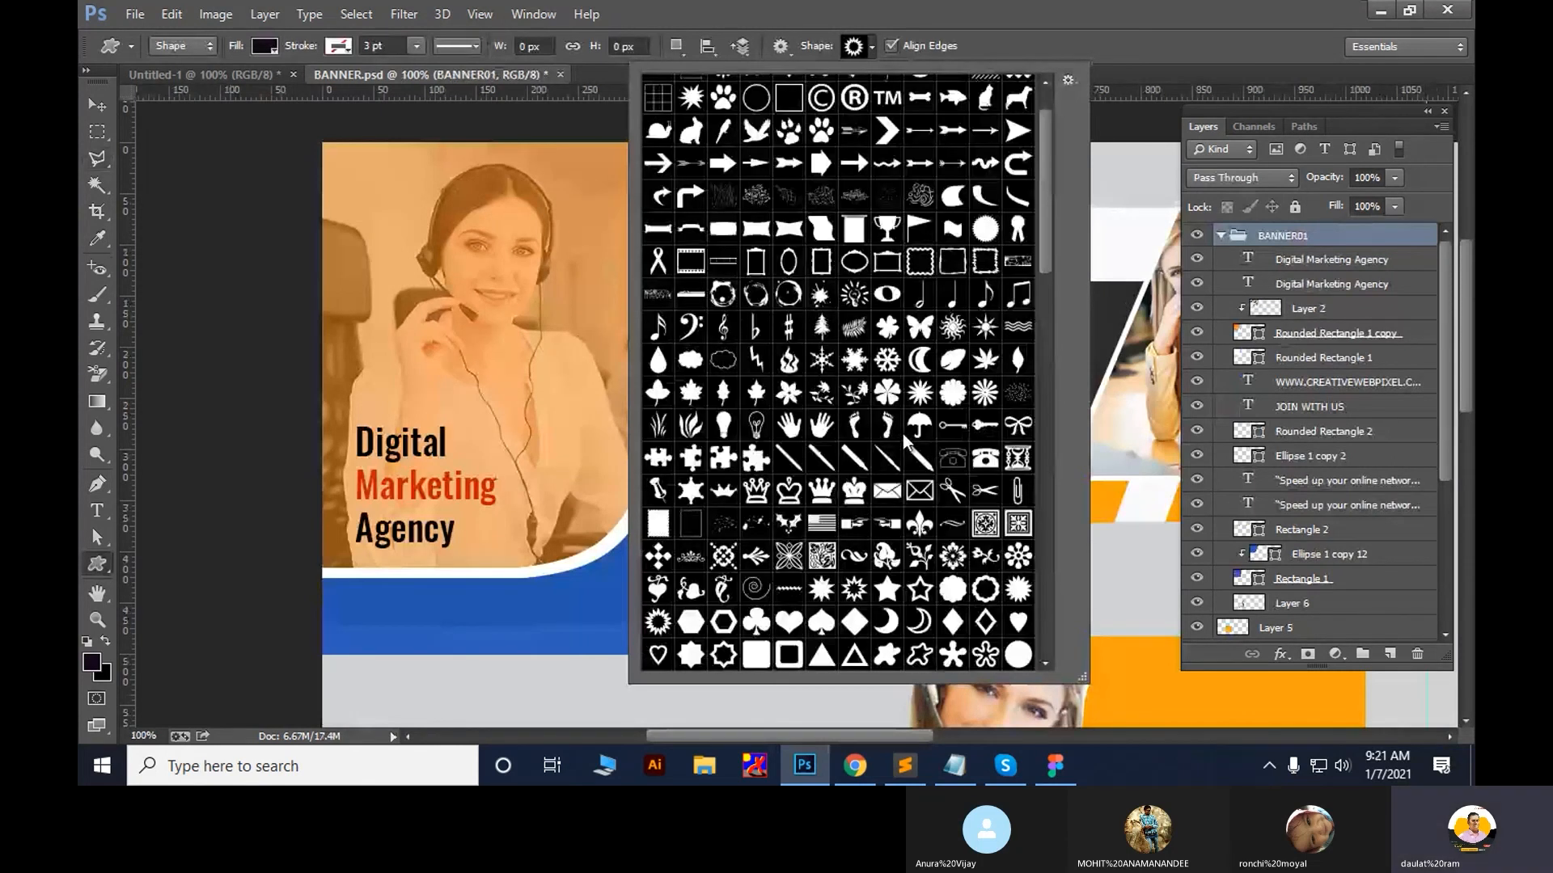
click(623, 319)
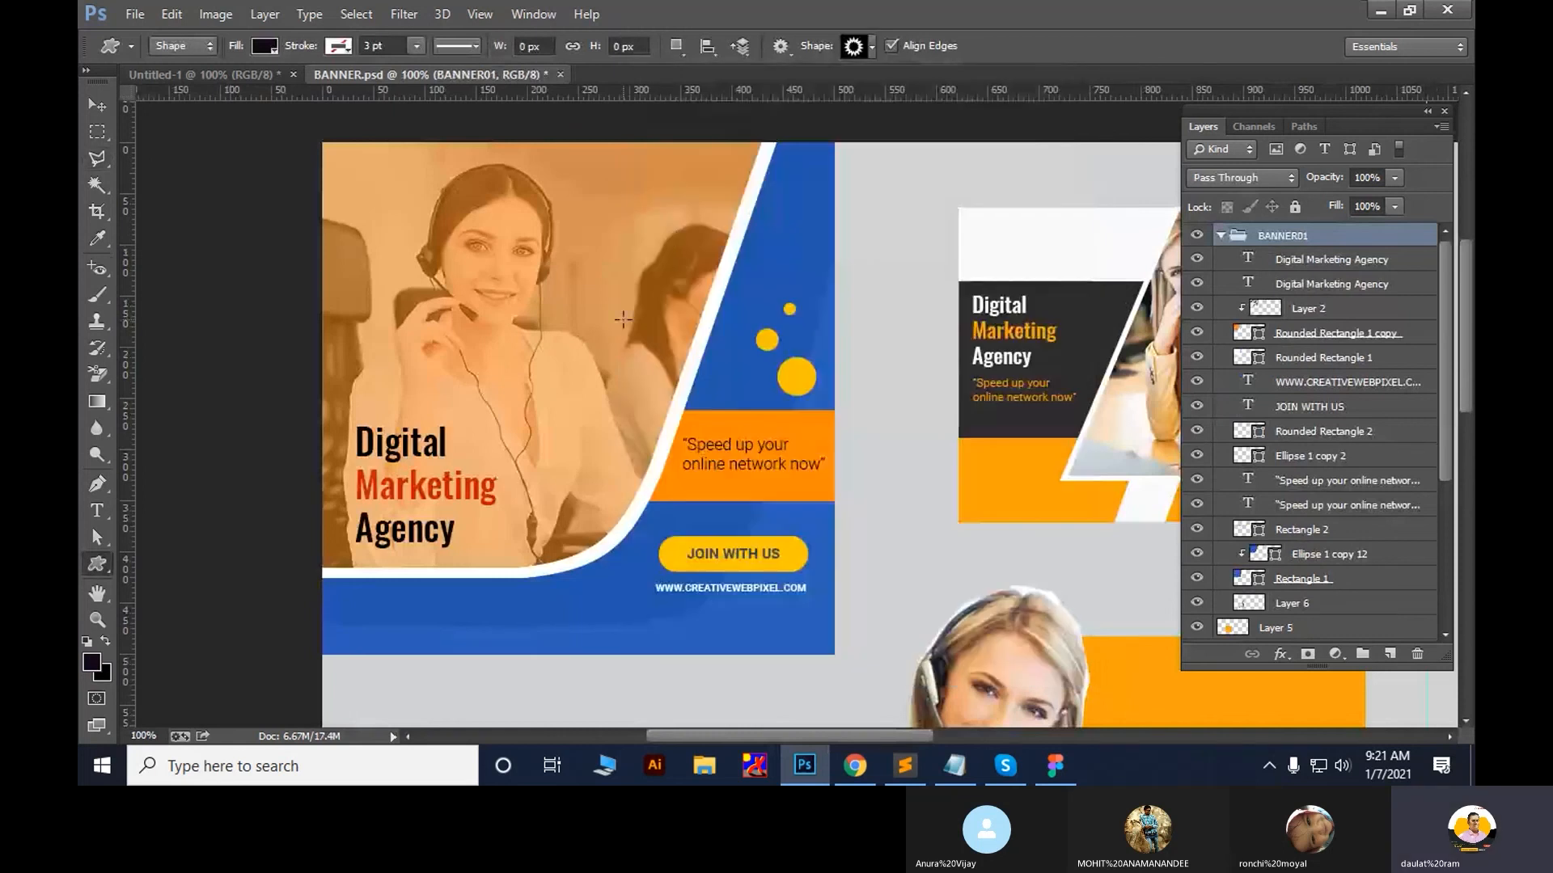
Draw a rounded rectangle about 76 × 26 px with a 10 px corner radius in the upper-left corner of the orange photo
key(Tab)
key(Tab)
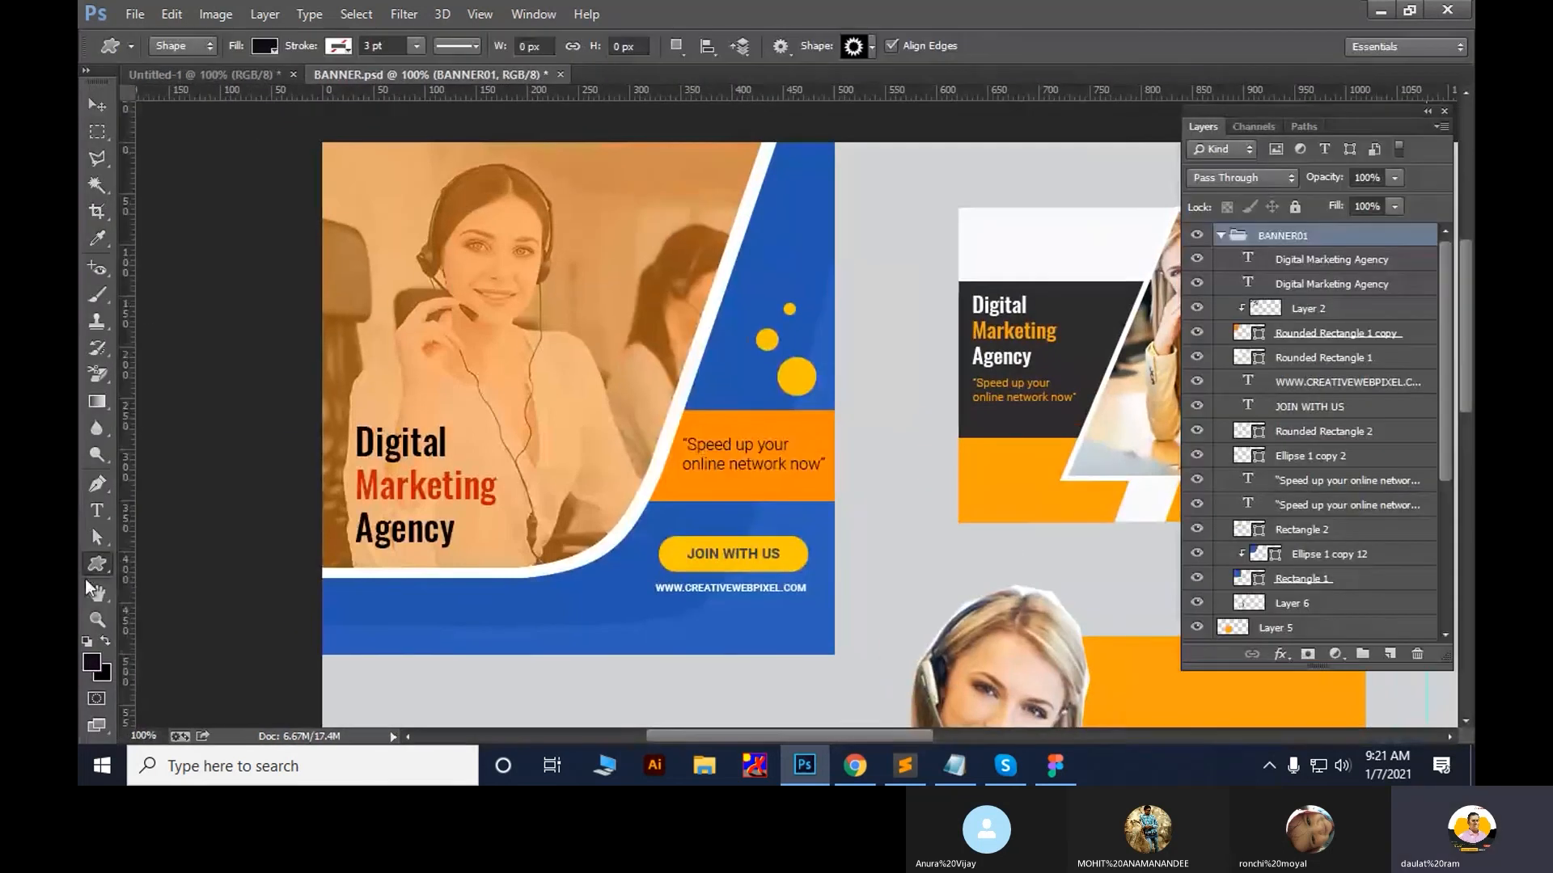
right_click(96, 566)
click(178, 579)
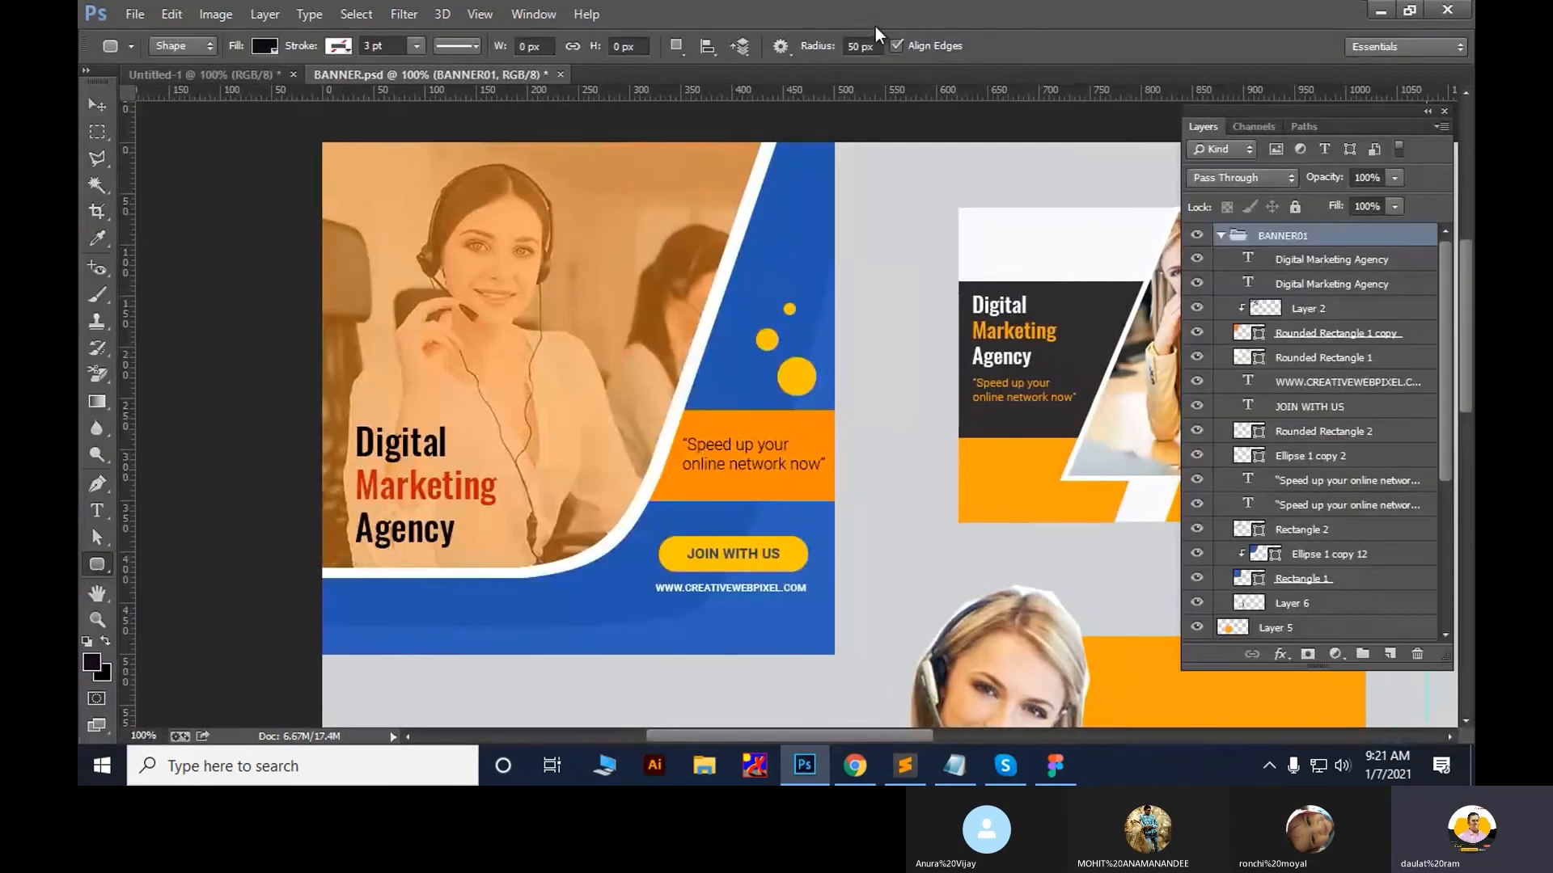
click(853, 47)
text(1)
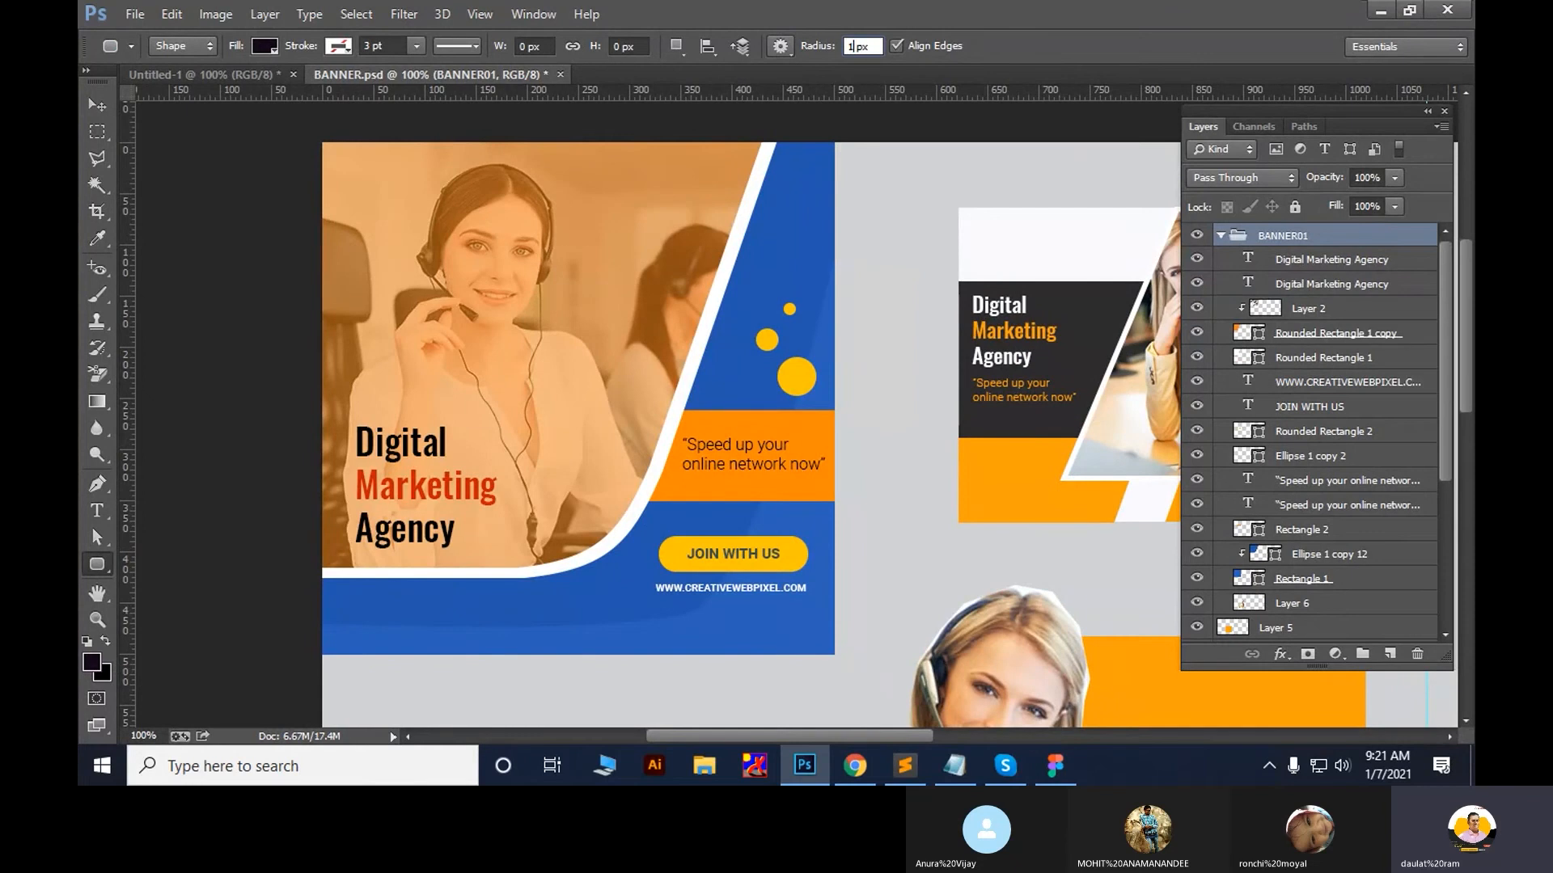
text(0)
drag(339, 159, 418, 186)
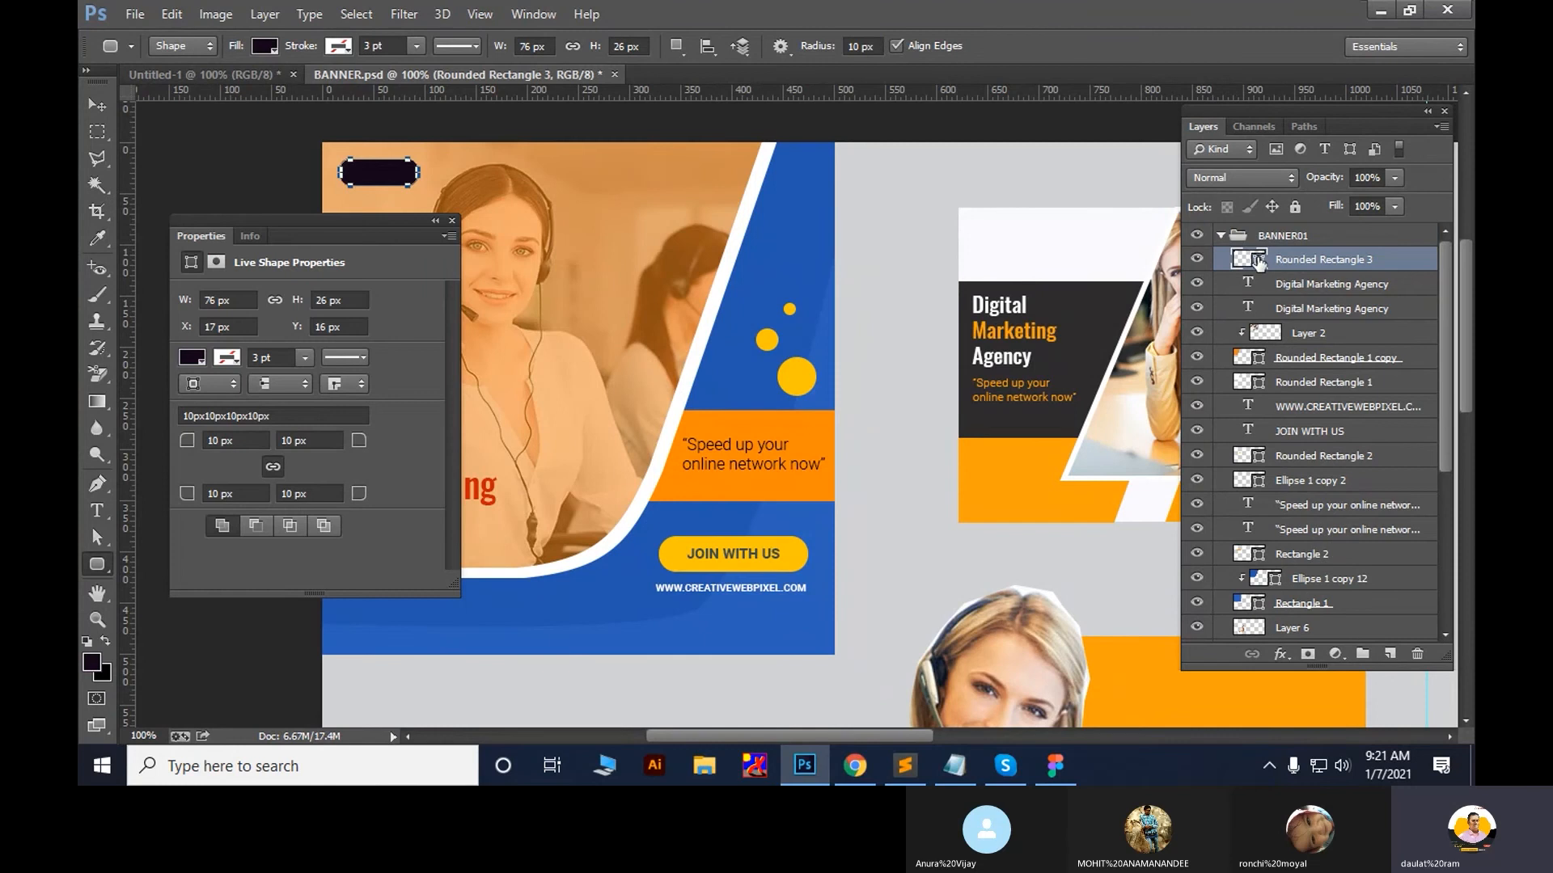
Fill the new rounded rectangle with the orange-red colour ff3000
double_click(1259, 260)
click(898, 633)
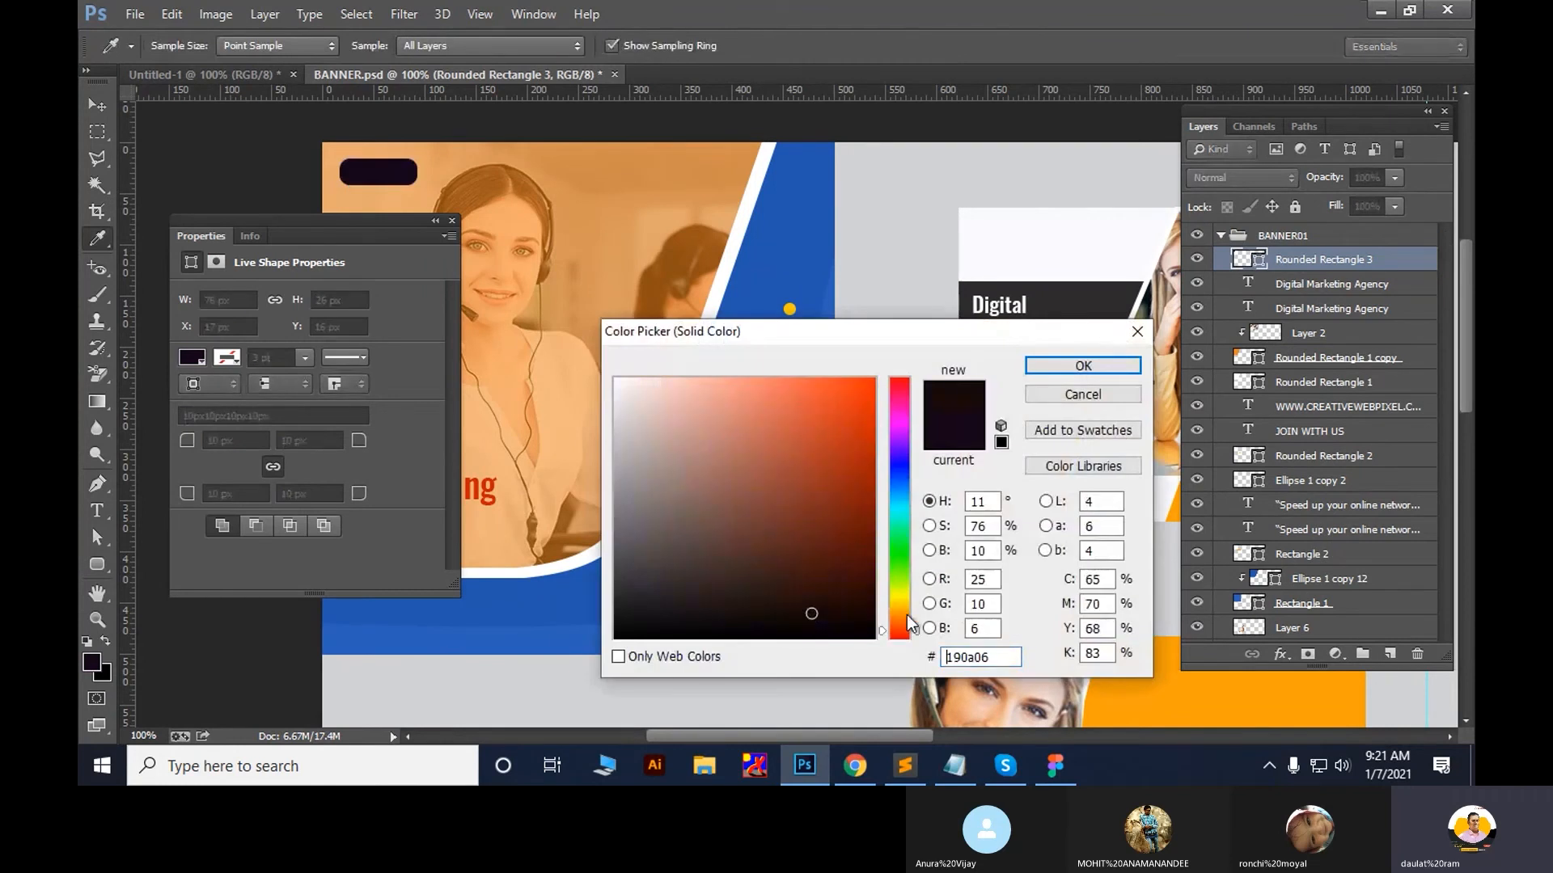
click(874, 378)
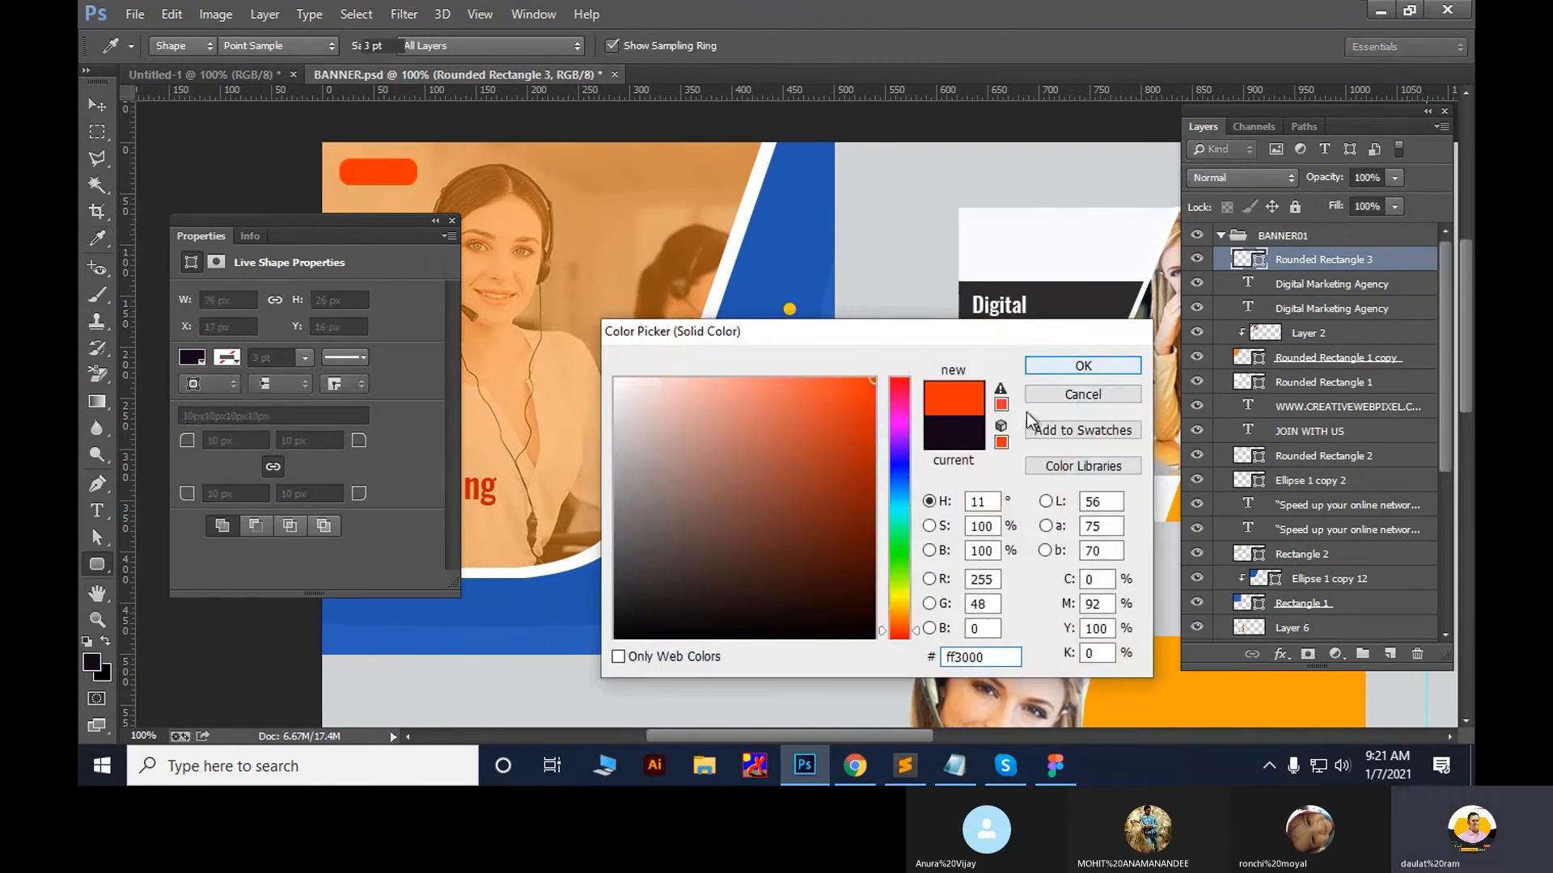
click(1083, 365)
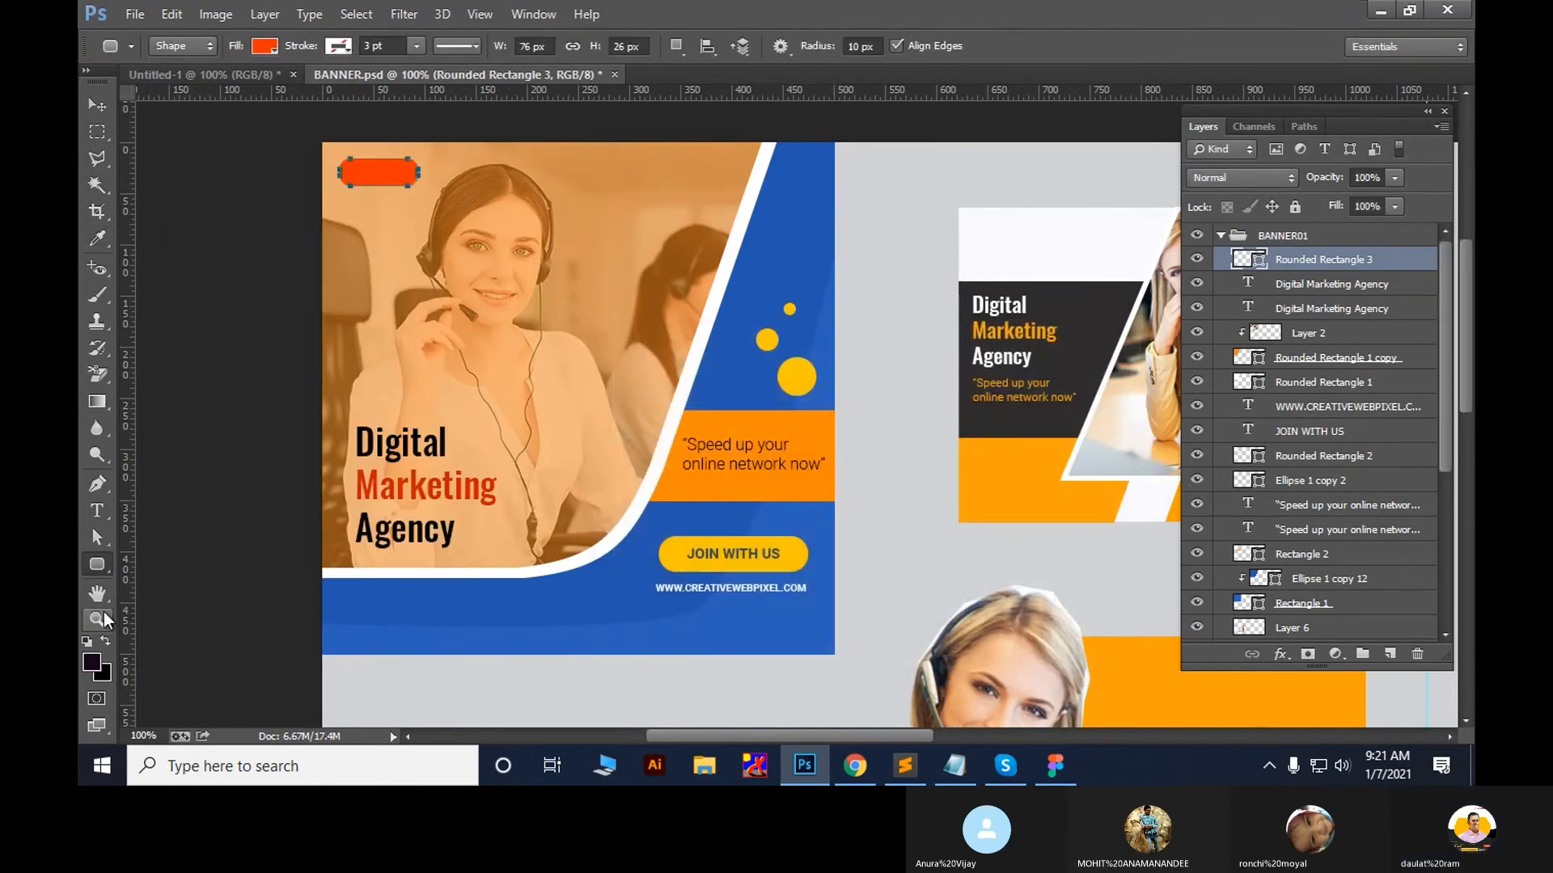
Draw a circle about 12 px across with the Ellipse tool inside the left end of the orange-red badge
right_click(97, 564)
click(162, 601)
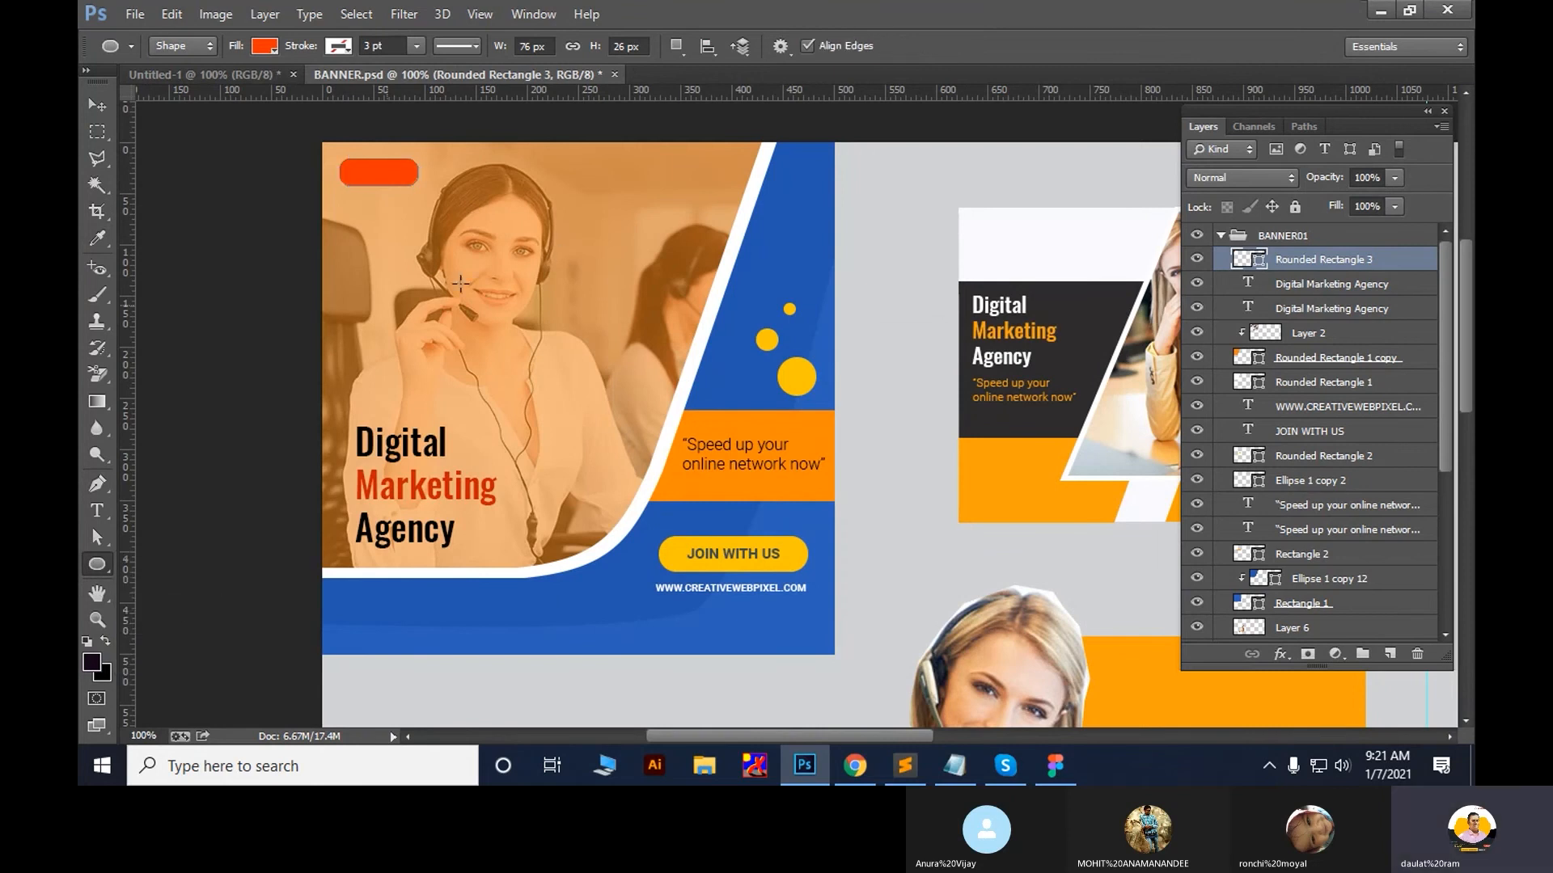
key(ctrl+d)
drag(373, 157, 534, 348)
drag(257, 217, 318, 275)
Fill the small circle with white and shift it slightly left, moving the Properties panel off the badge
click(194, 356)
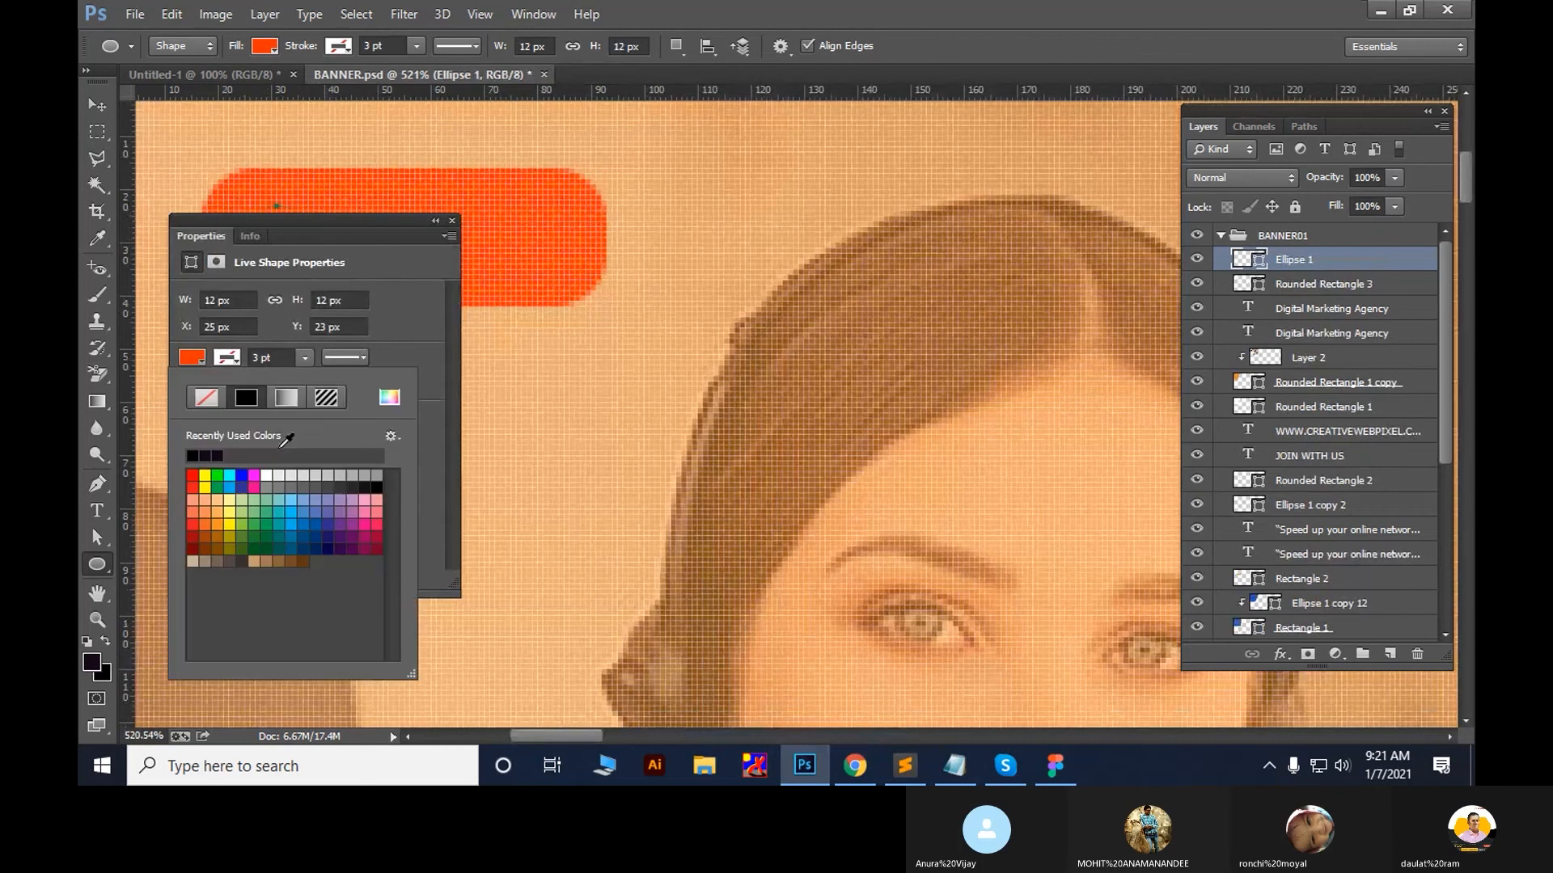
click(266, 476)
click(313, 227)
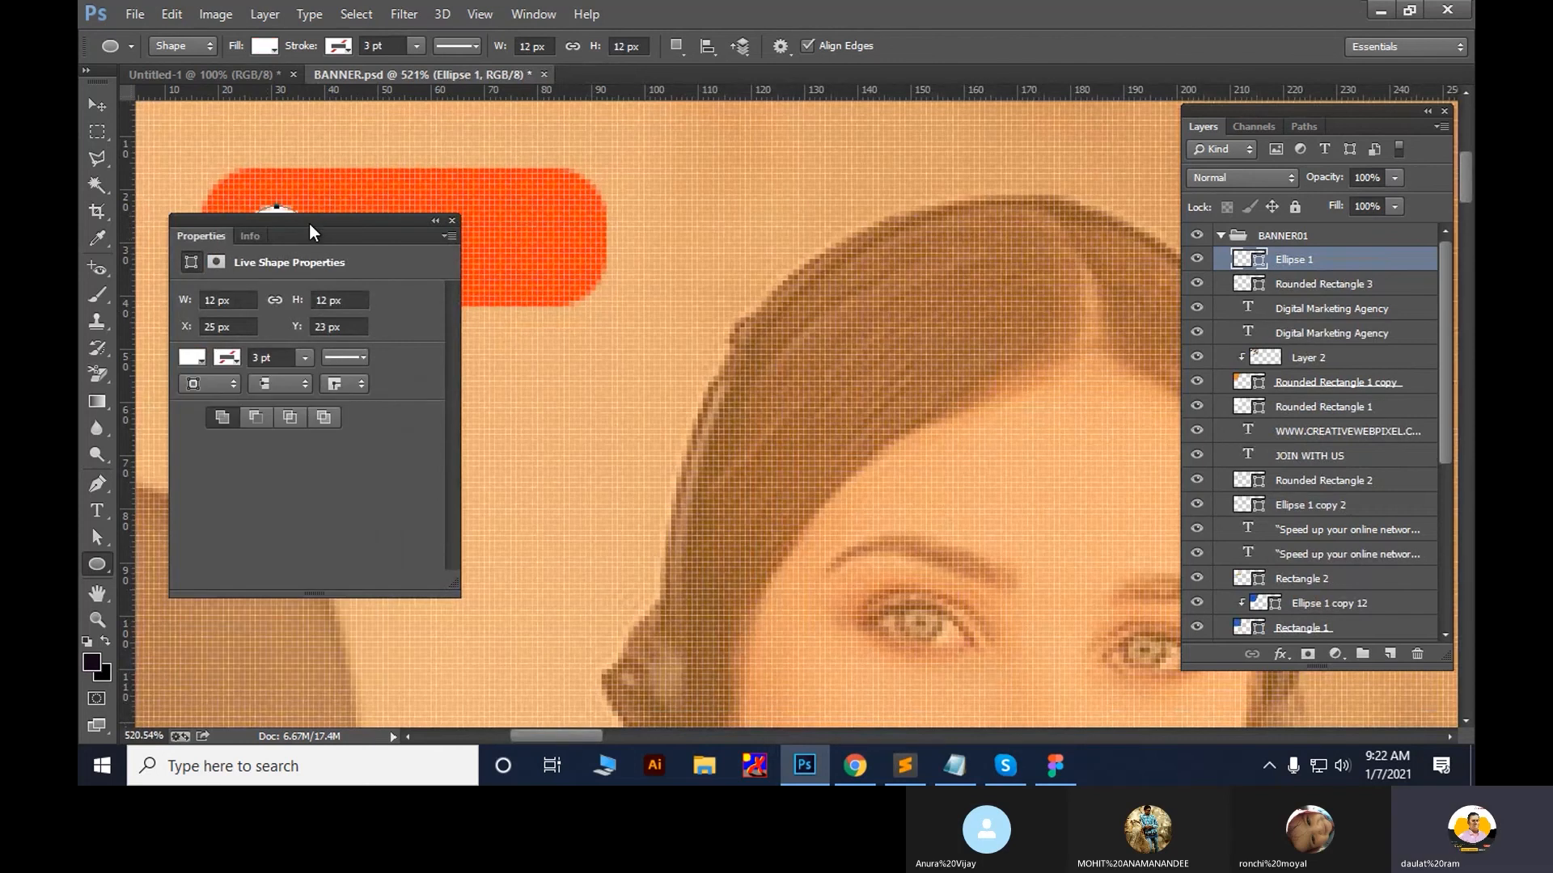
drag(313, 226, 849, 222)
key(v)
drag(278, 242, 269, 243)
Add the text "Online" to the right of the white circle and set its size to 17 pt
key(t)
click(315, 230)
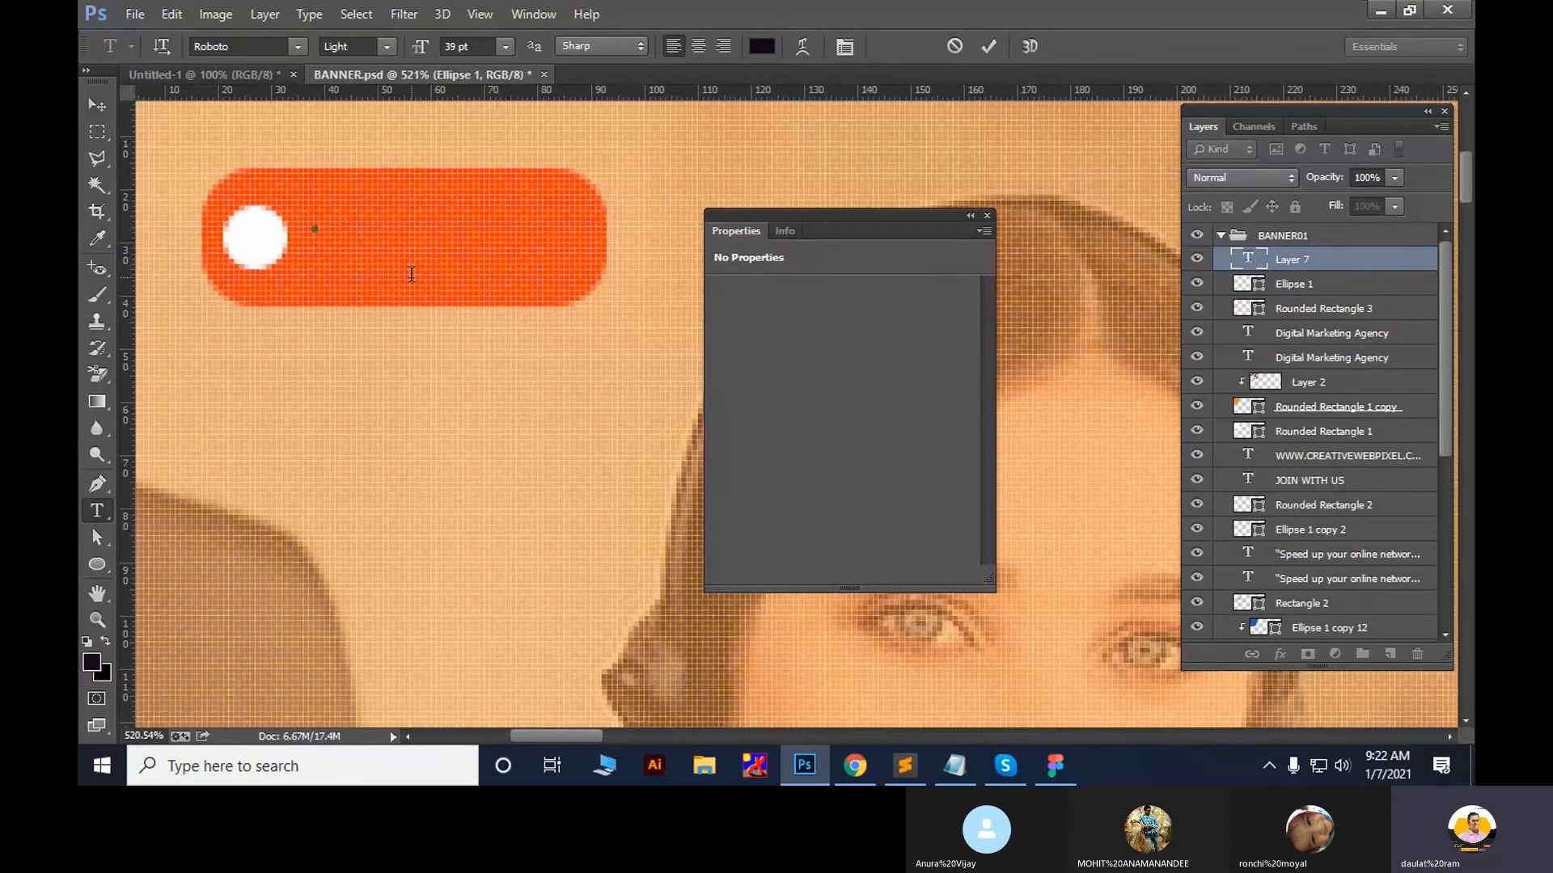
text(Online)
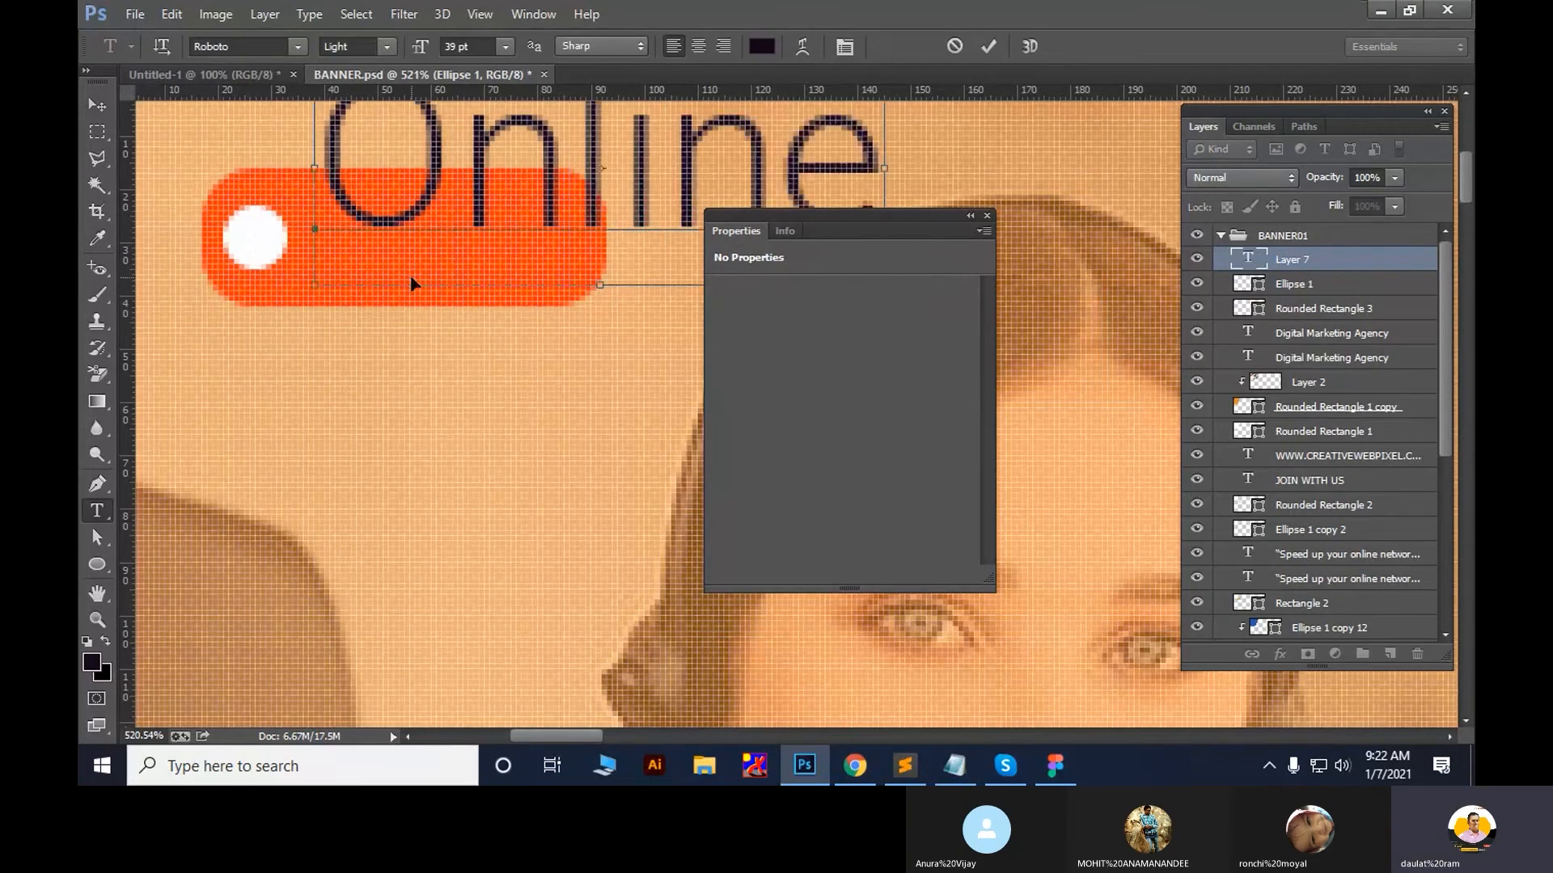
key(ctrl+a)
key(ctrl+shift+comma)
key(ctrl+shift+comma)
key(ctrl+shift+comma)
key(ctrl+shift+comma)
key(ctrl+shift+comma)
key(ctrl+shift+comma)
key(ctrl+shift+comma)
key(ctrl+shift+comma)
key(ctrl+shift+comma)
key(ctrl+shift+comma)
key(ctrl+shift+comma)
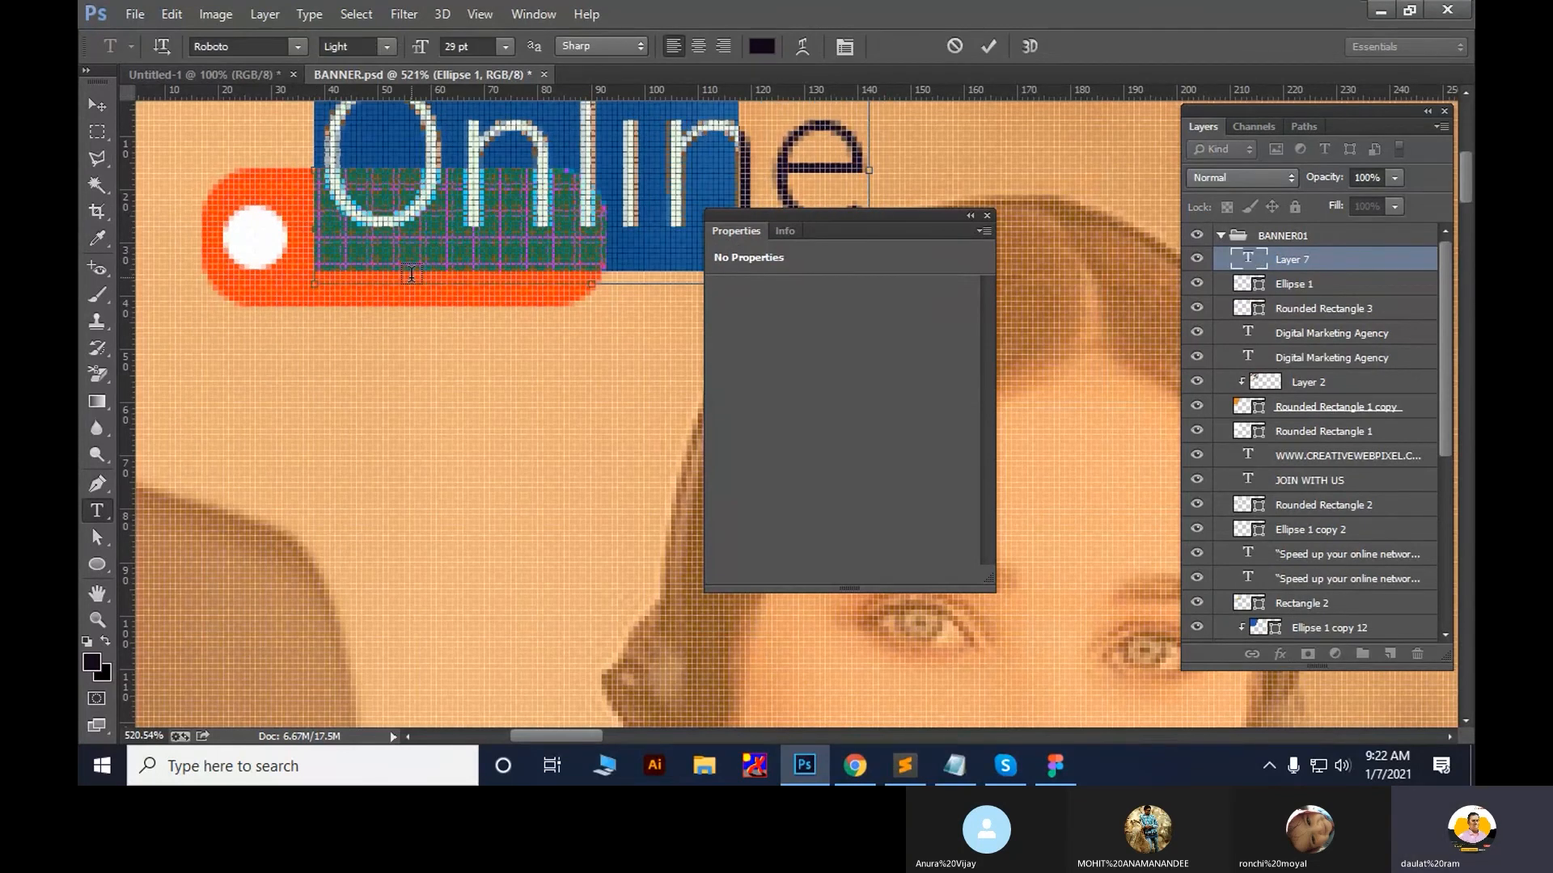
key(ctrl+shift+comma)
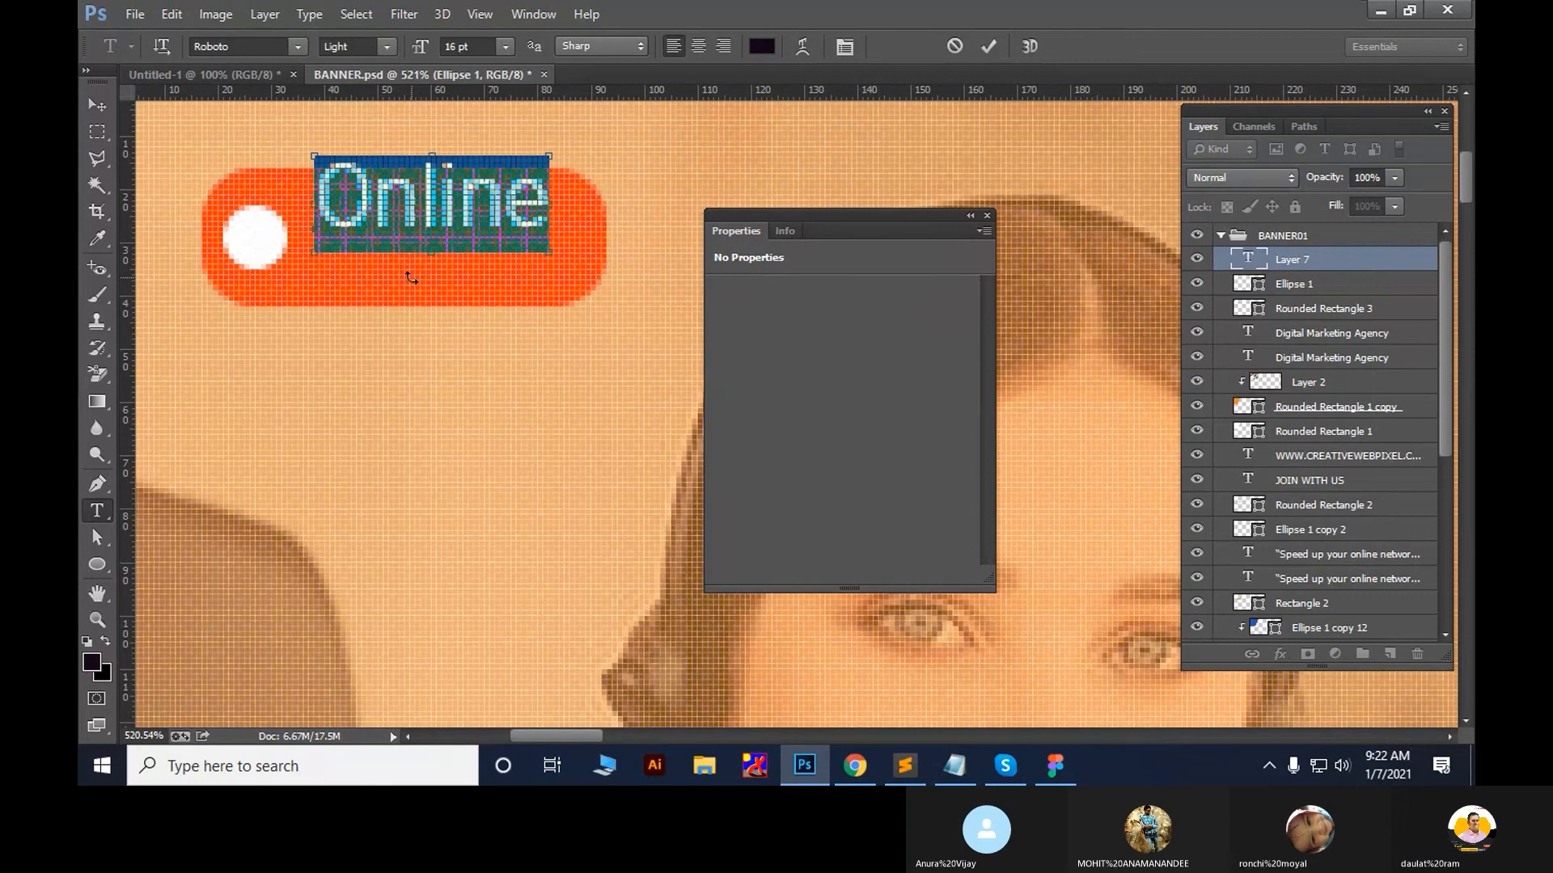
key(ctrl+shift+period)
key(ctrl+Return)
Move the Online text down 7 px to centre it vertically in the badge
key(v)
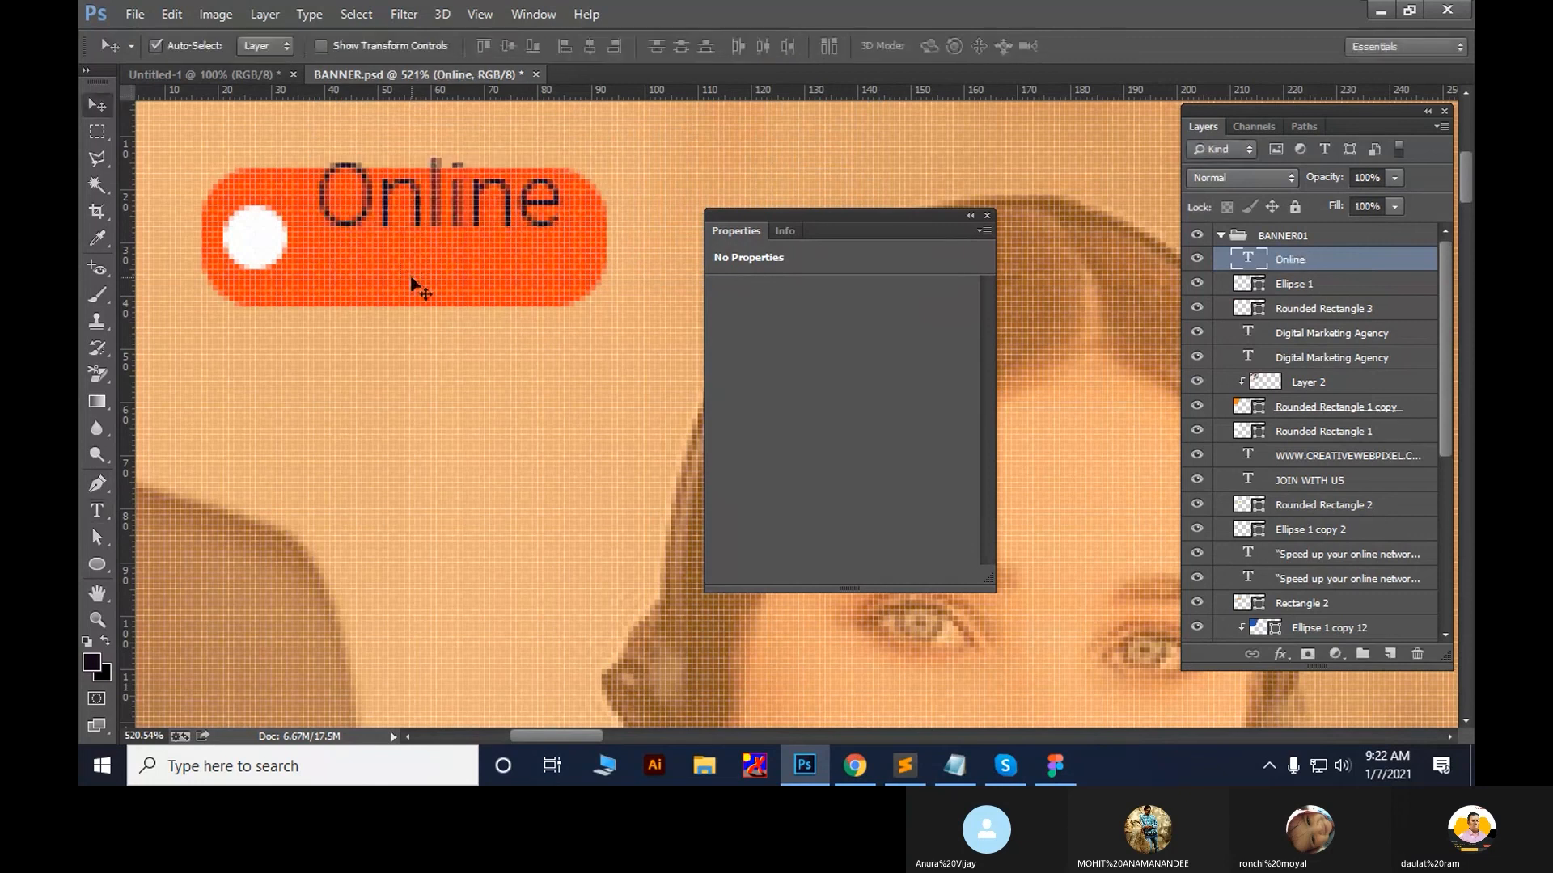
key(shift+Down)
key(Up)
key(Up)
key(Up)
Change the colour of the whole Online text to white
key(t)
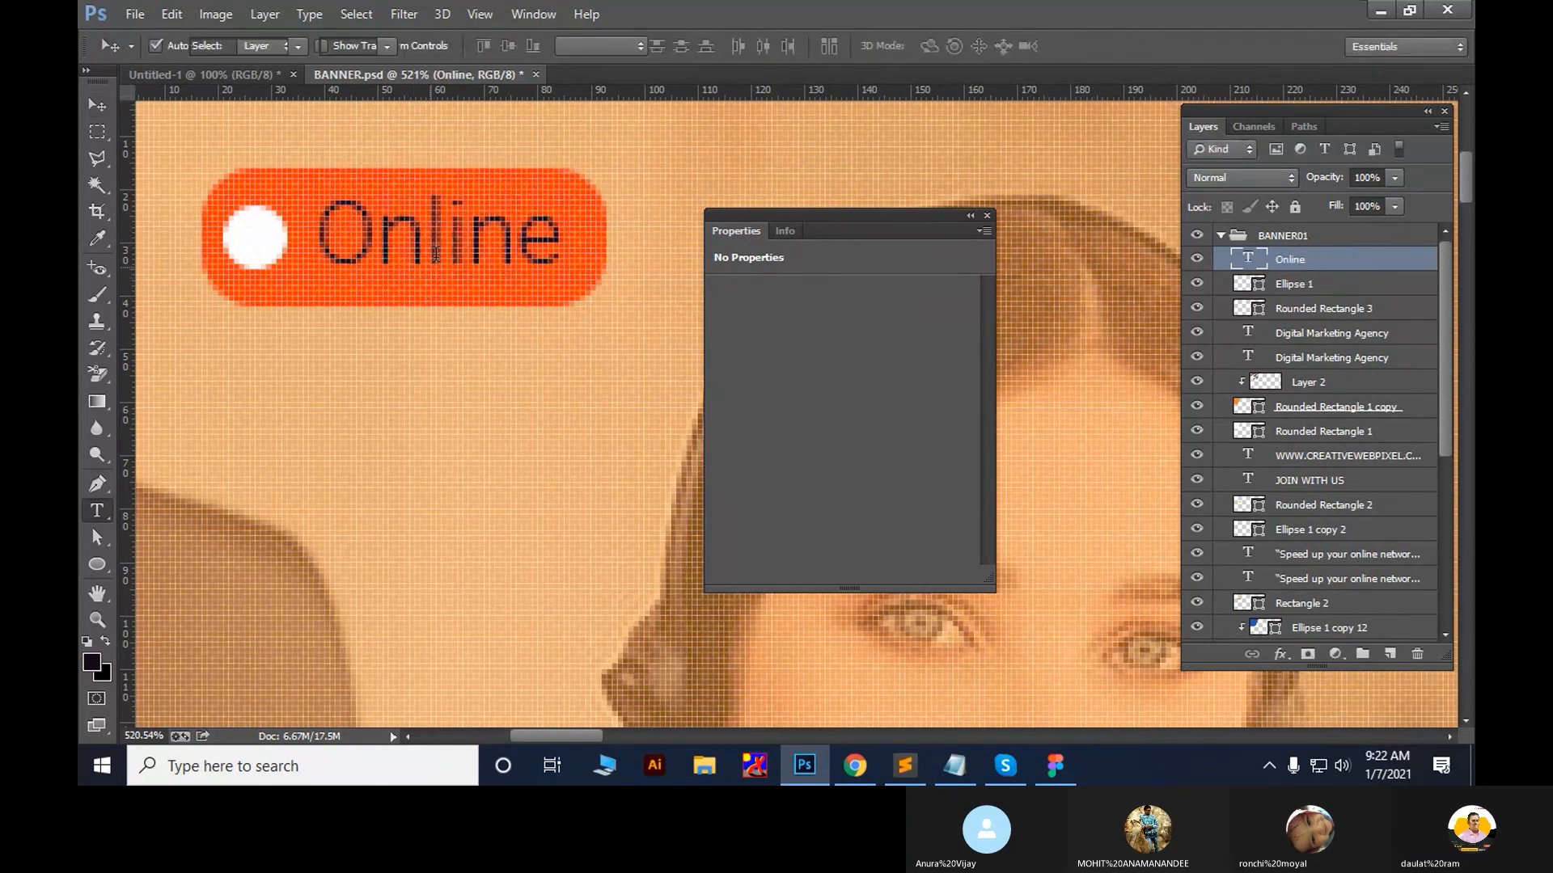
click(442, 251)
key(ctrl+a)
key(ctrl+t)
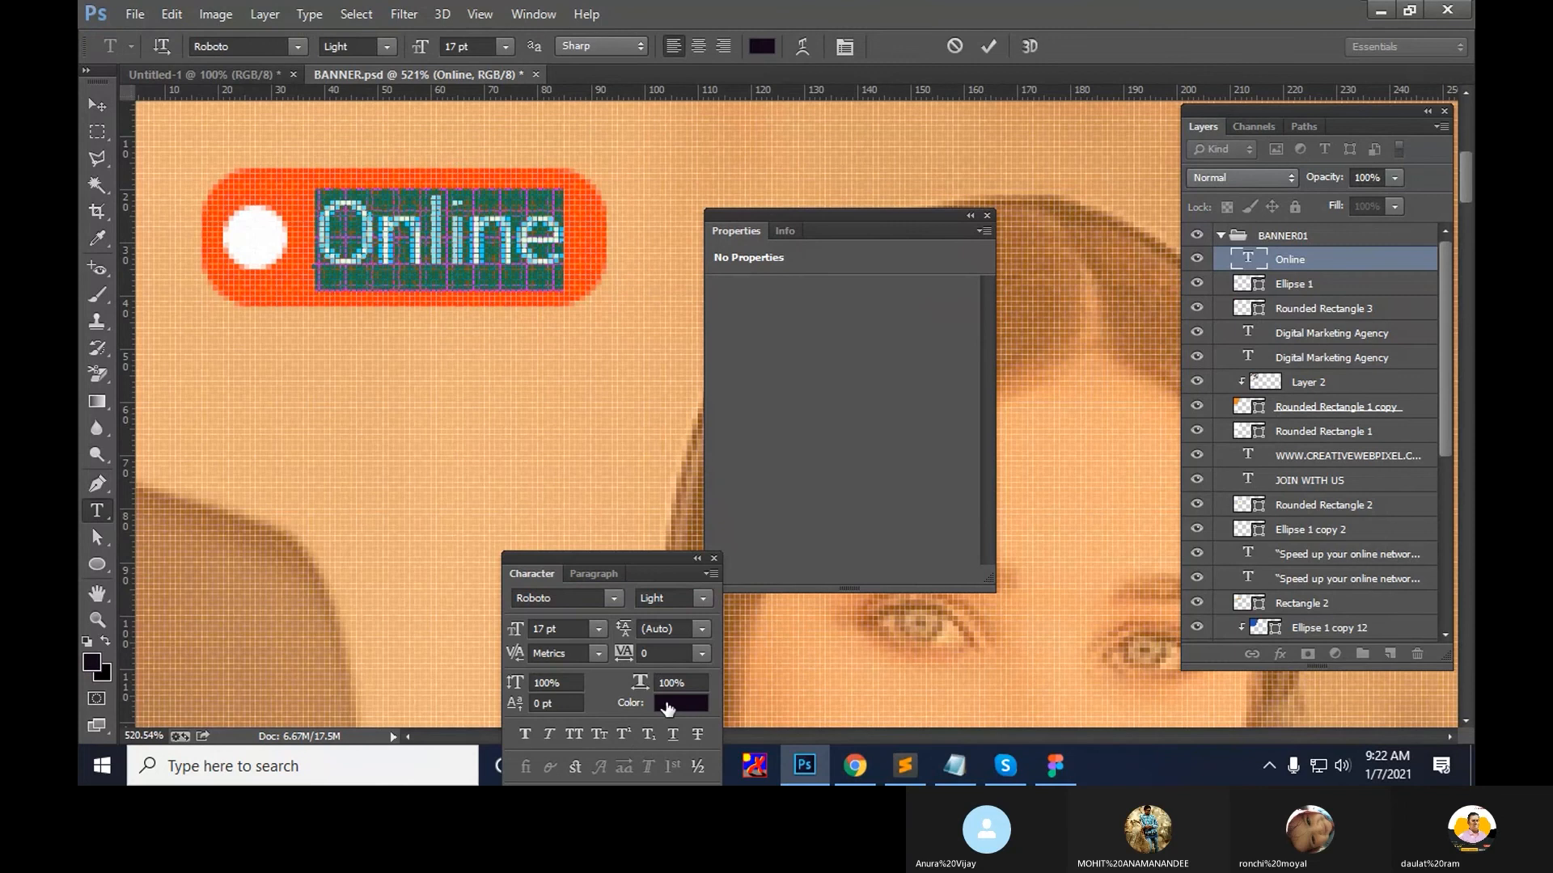
click(668, 703)
drag(790, 575, 617, 391)
click(1075, 369)
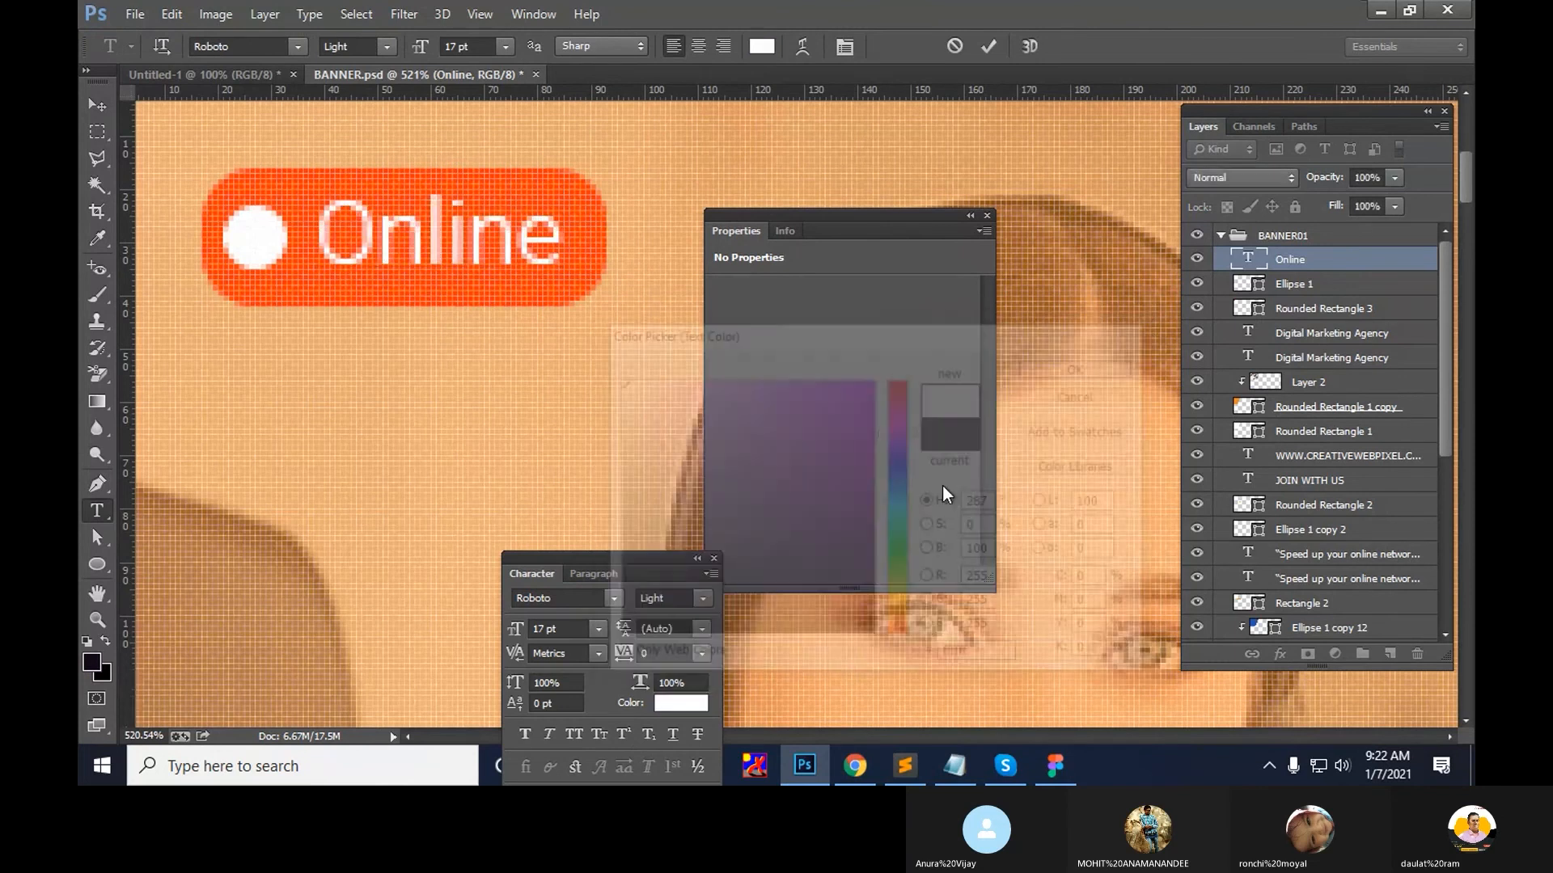
Try the Regular weight for the Online text, and settle on Roboto Bold
click(703, 600)
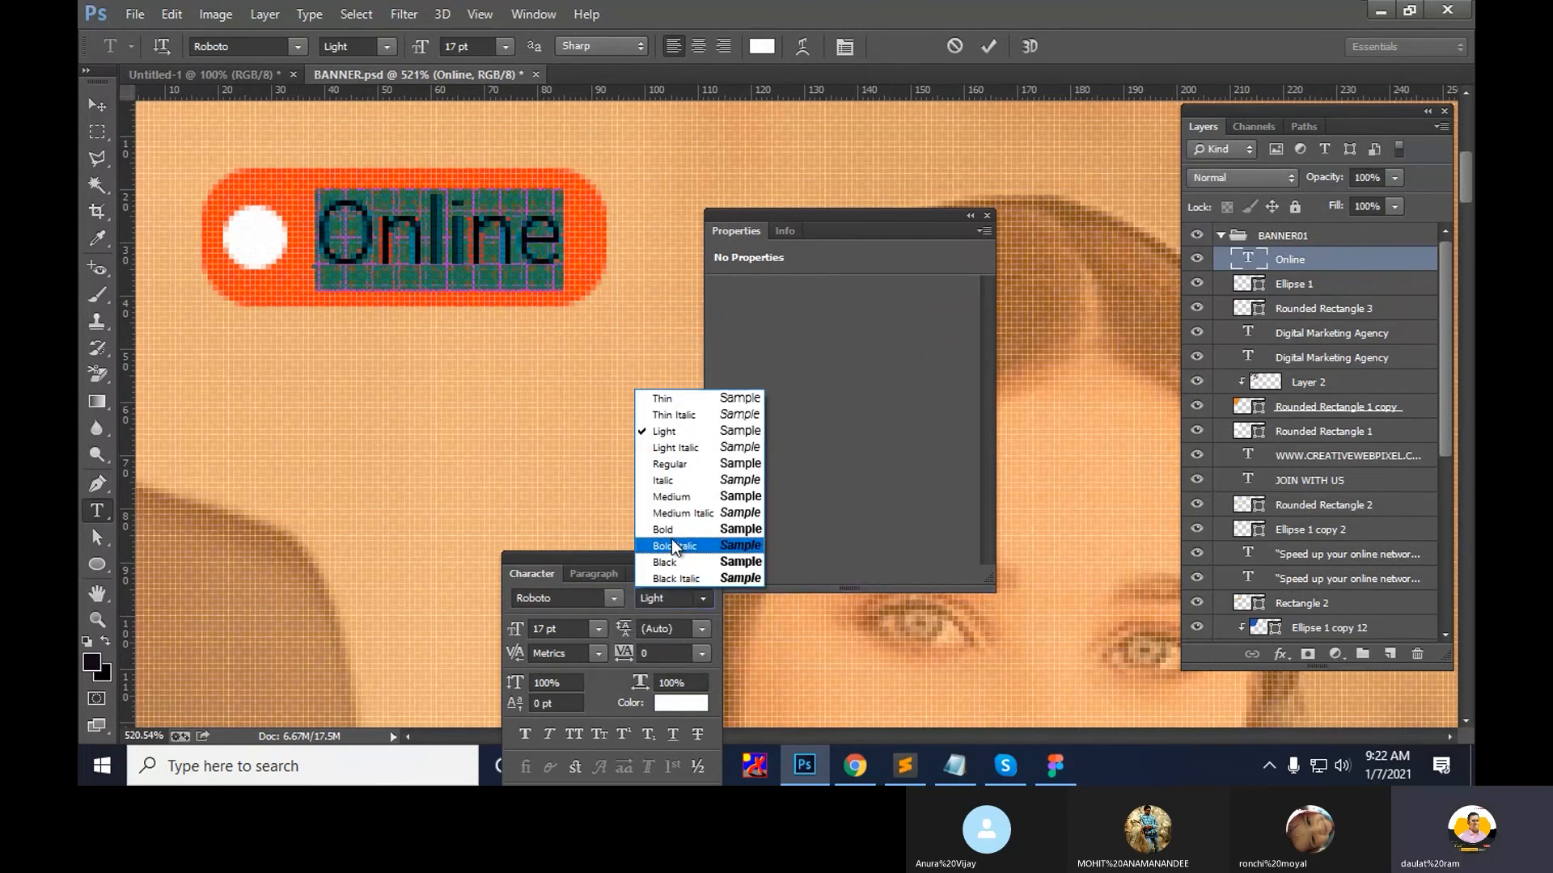
click(676, 469)
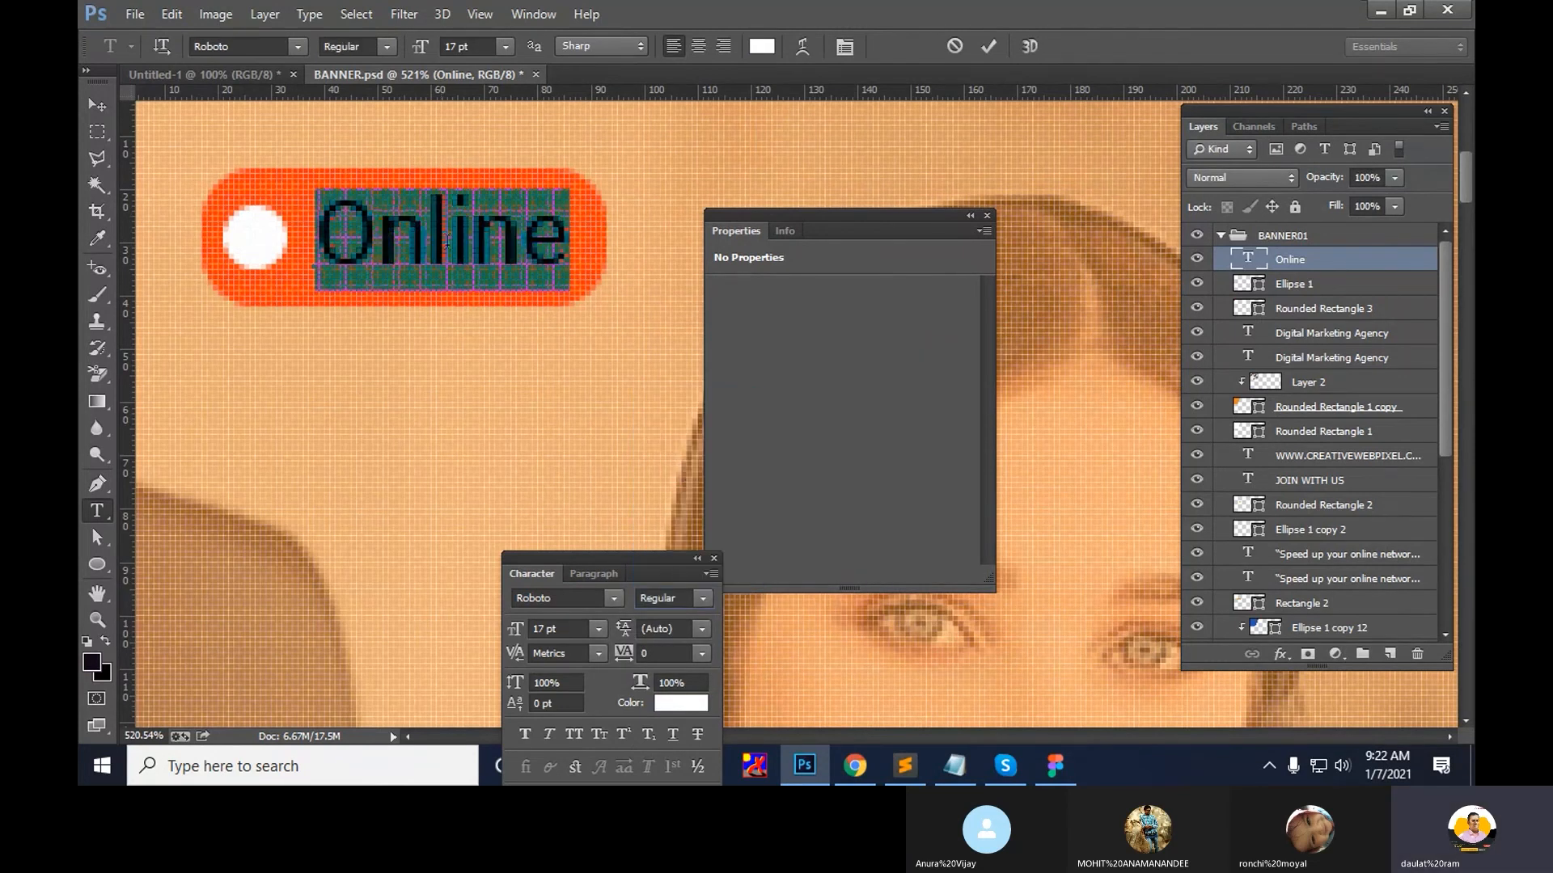
click(702, 599)
click(676, 537)
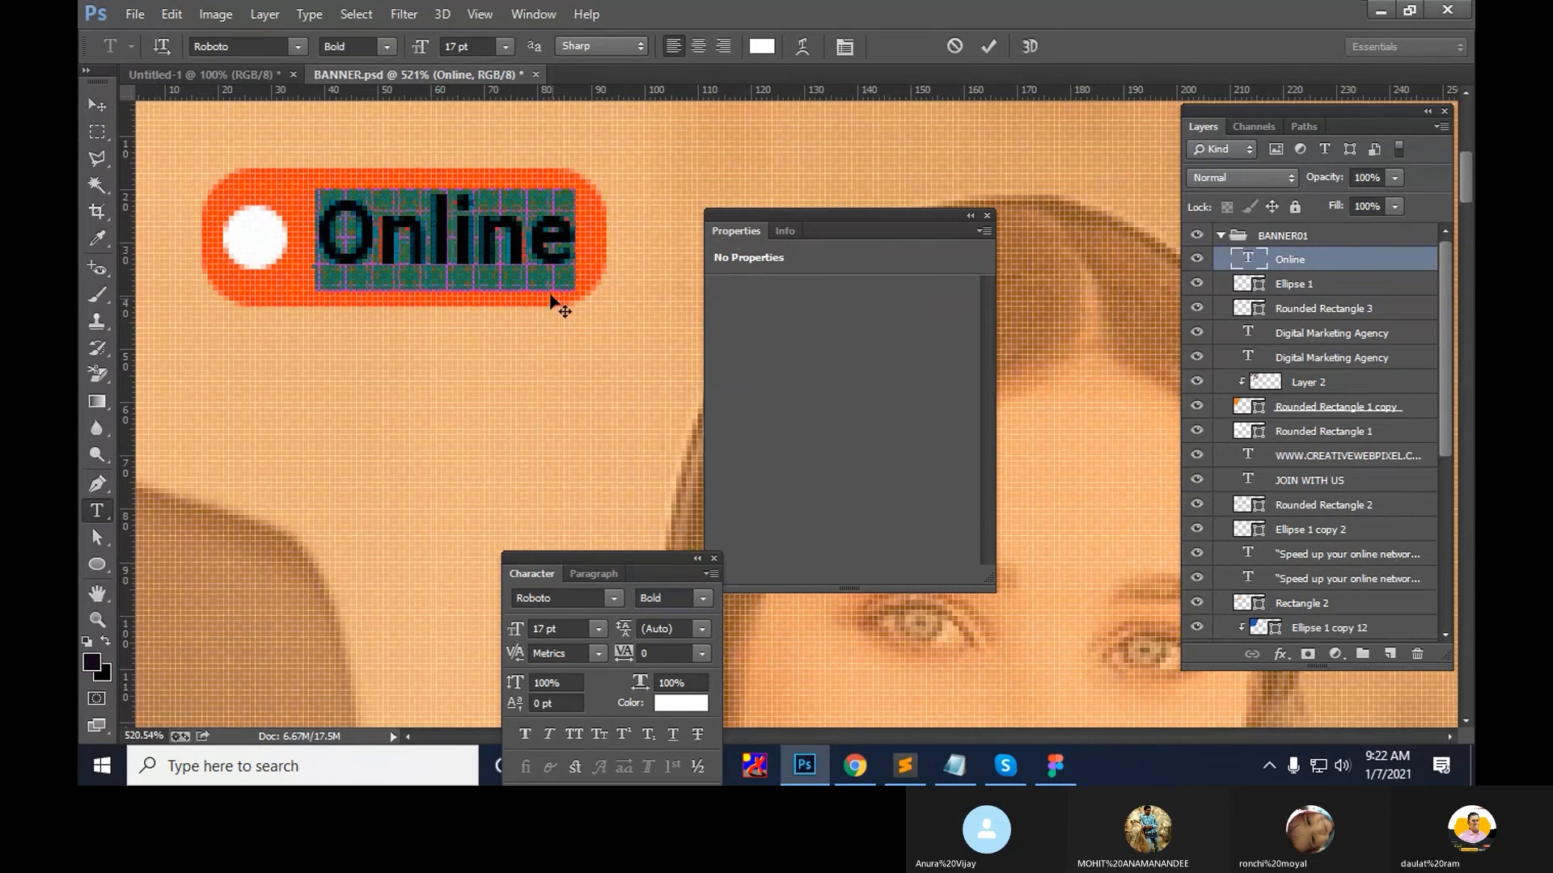
click(504, 252)
Nudge the Online text 1 px down and 1 px left, and the white circle 1 px right
key(Down)
key(Down)
key(Left)
key(Left)
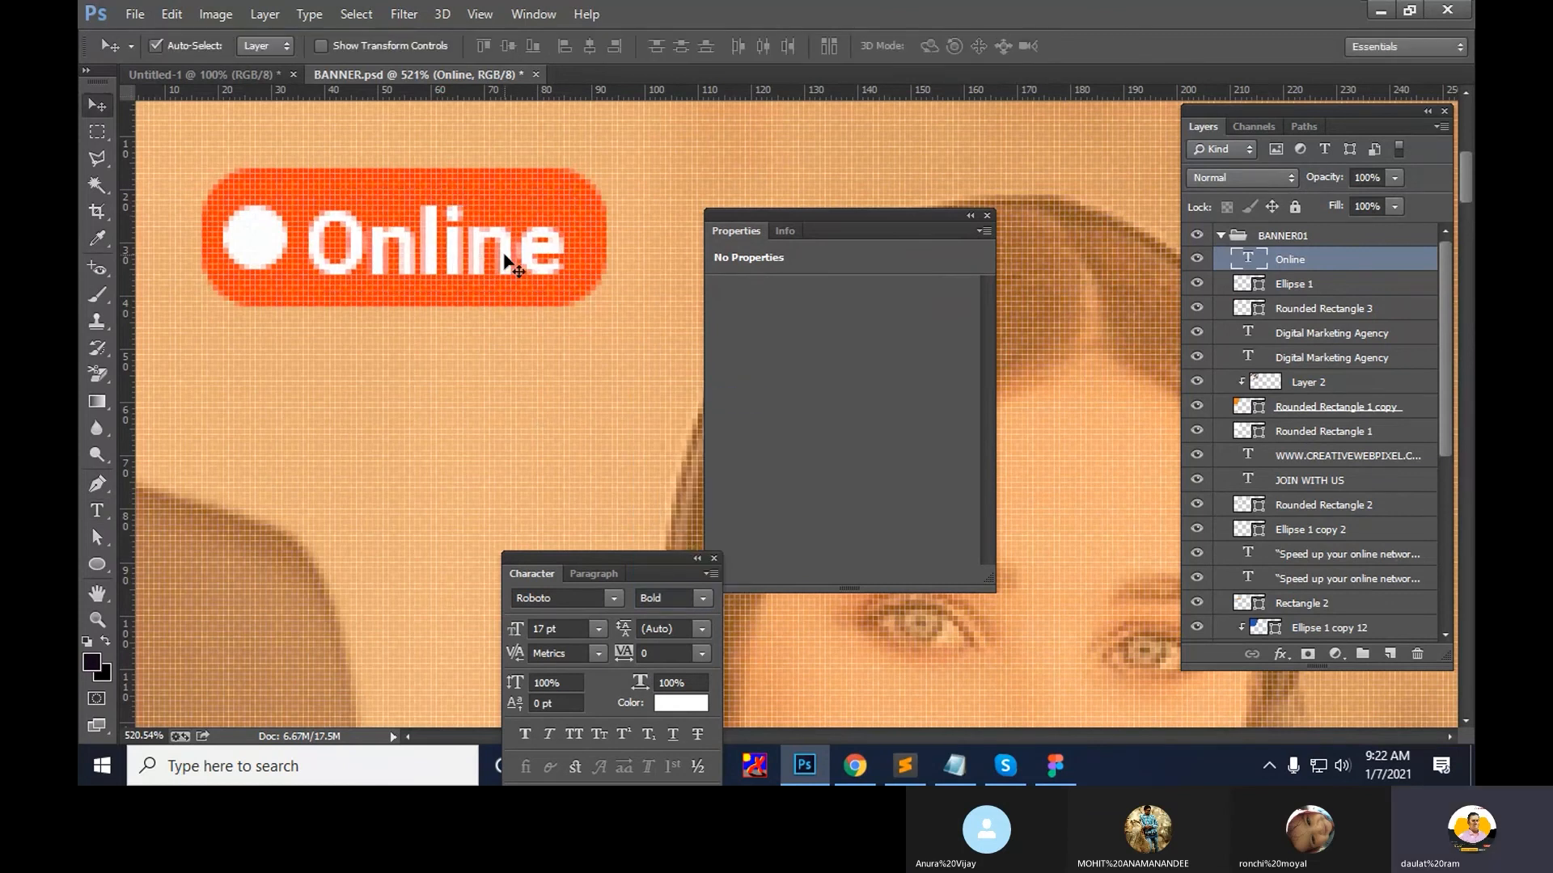
key(Up)
key(Right)
click(257, 235)
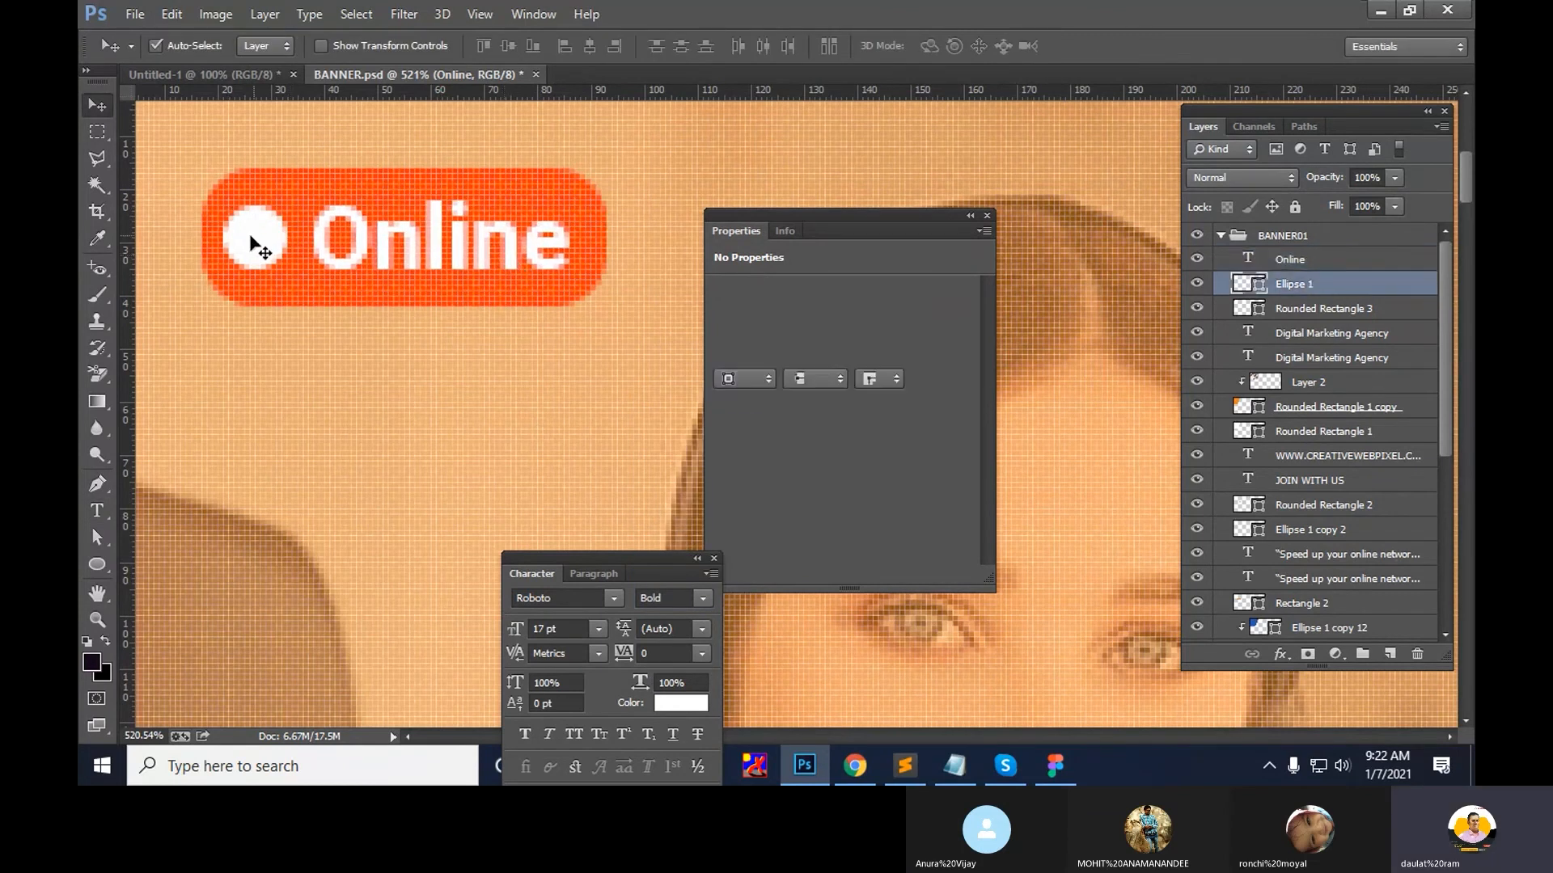
key(Right)
Check the finished badge at 100% with all panels hidden, and close the Properties panel after restoring them
right_click(517, 213)
click(566, 247)
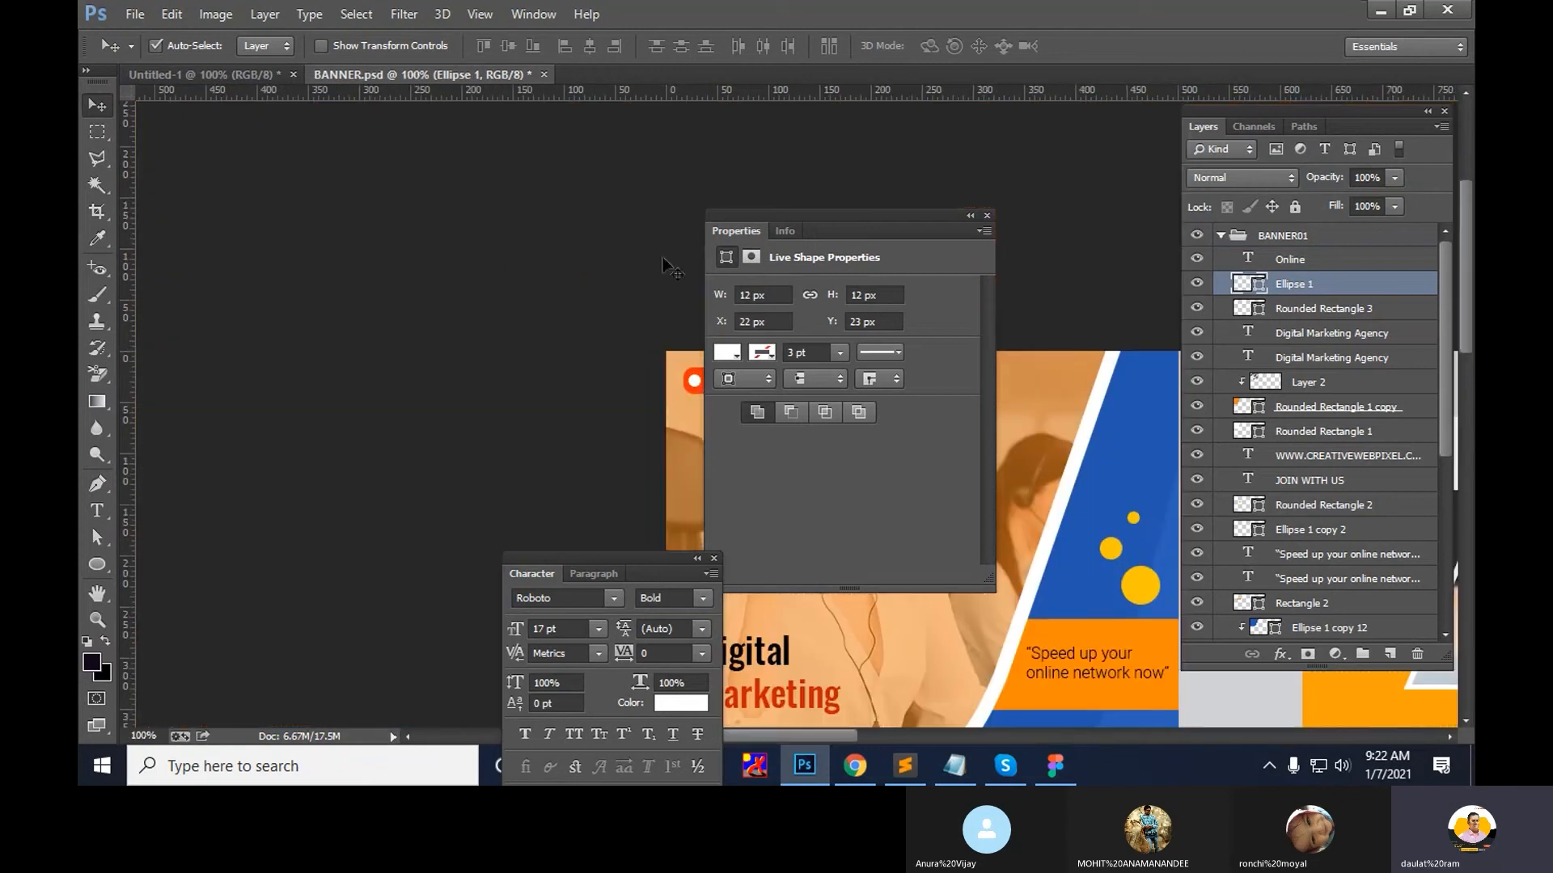
key(Tab)
drag(807, 443, 638, 428)
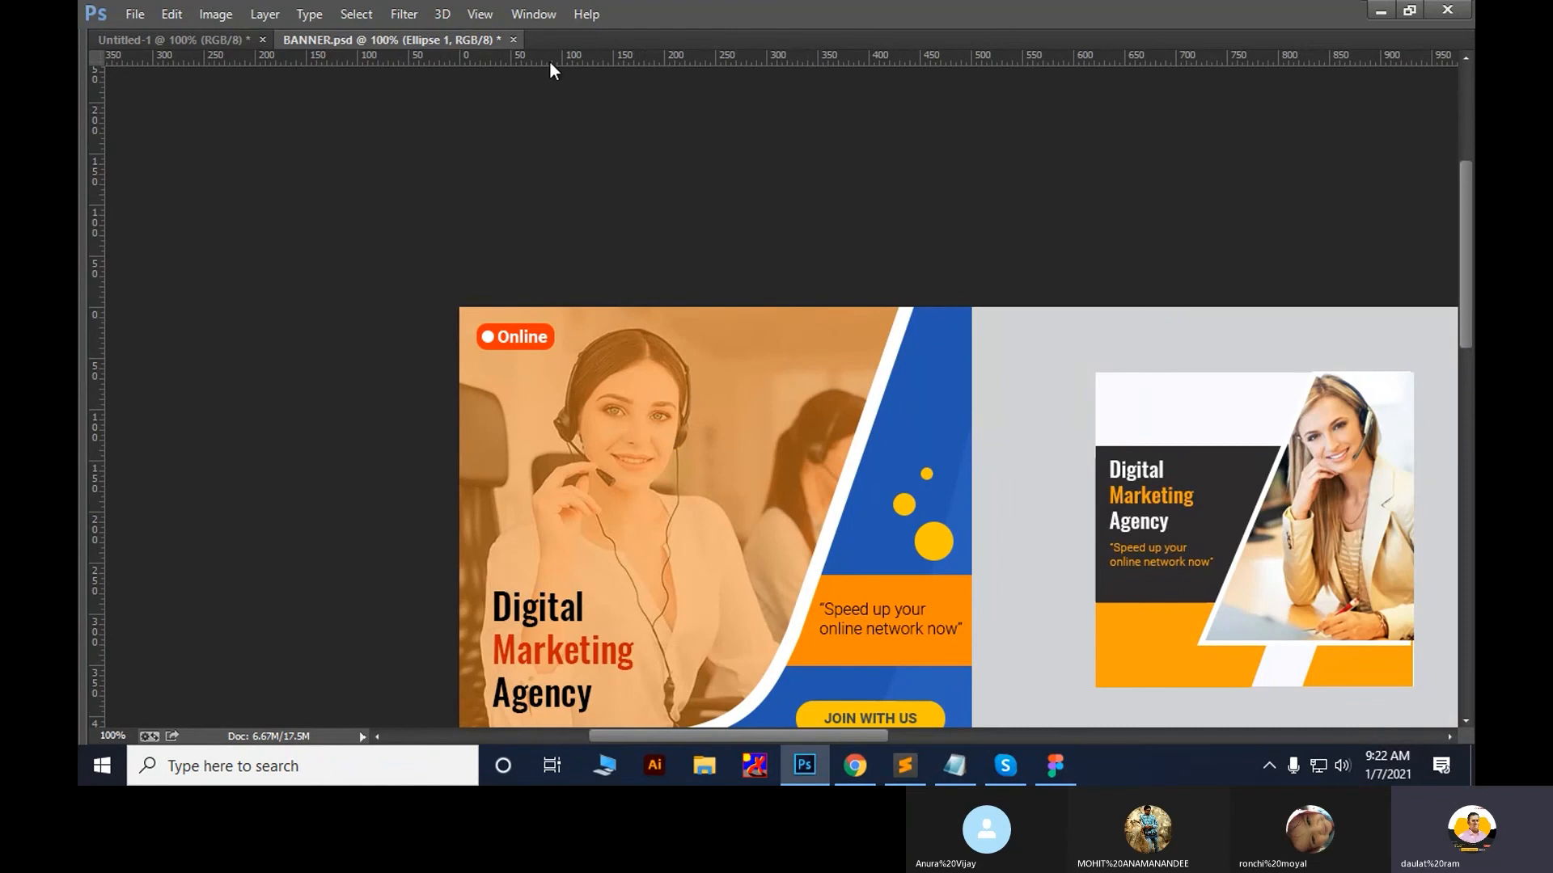
key(Tab)
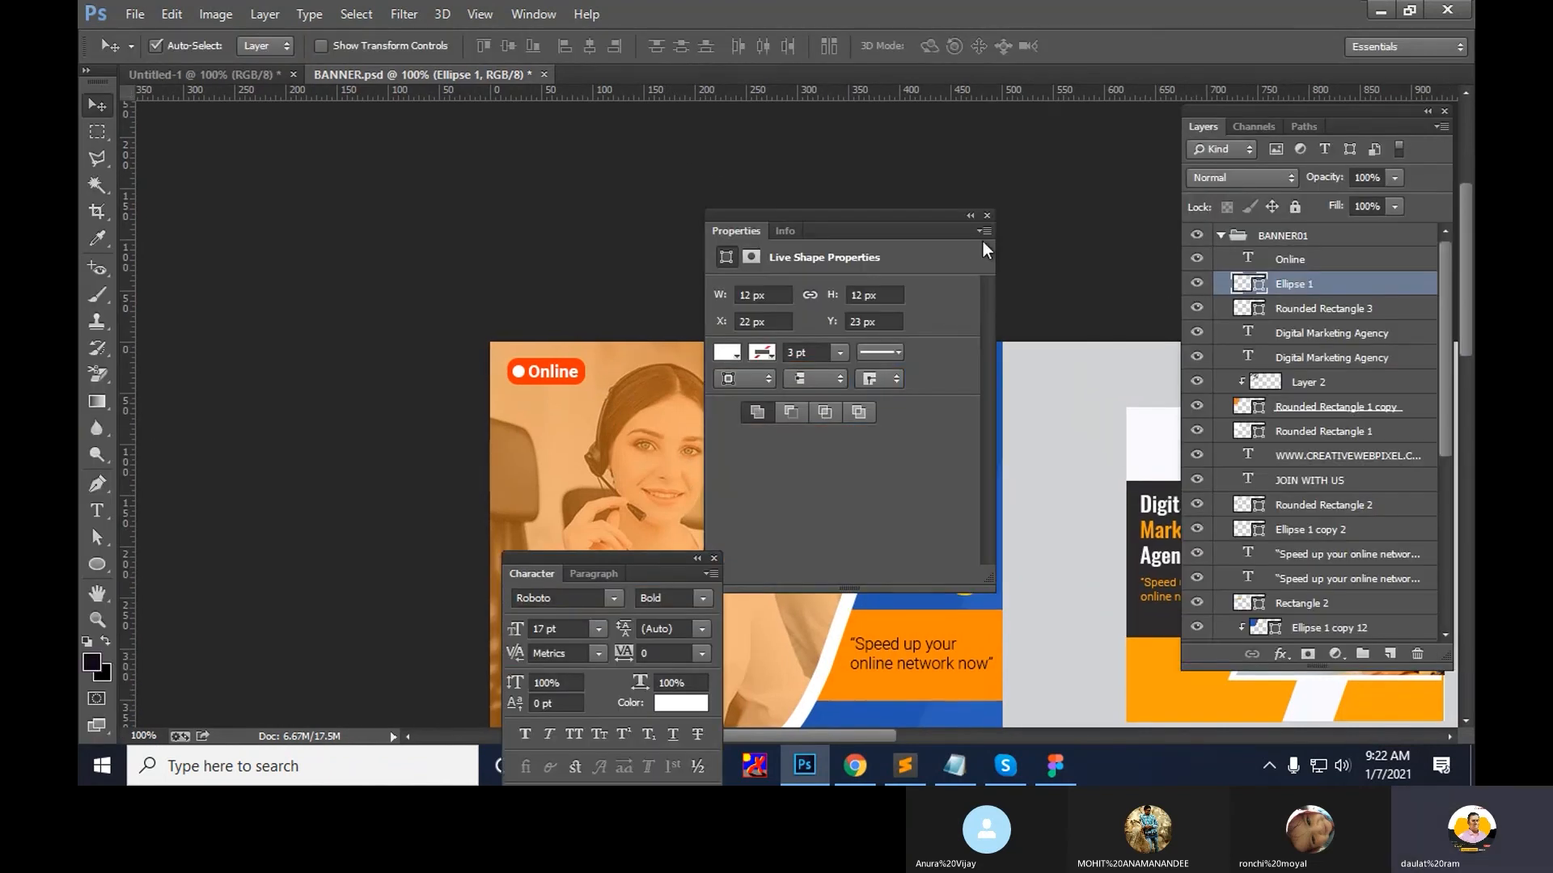
click(985, 215)
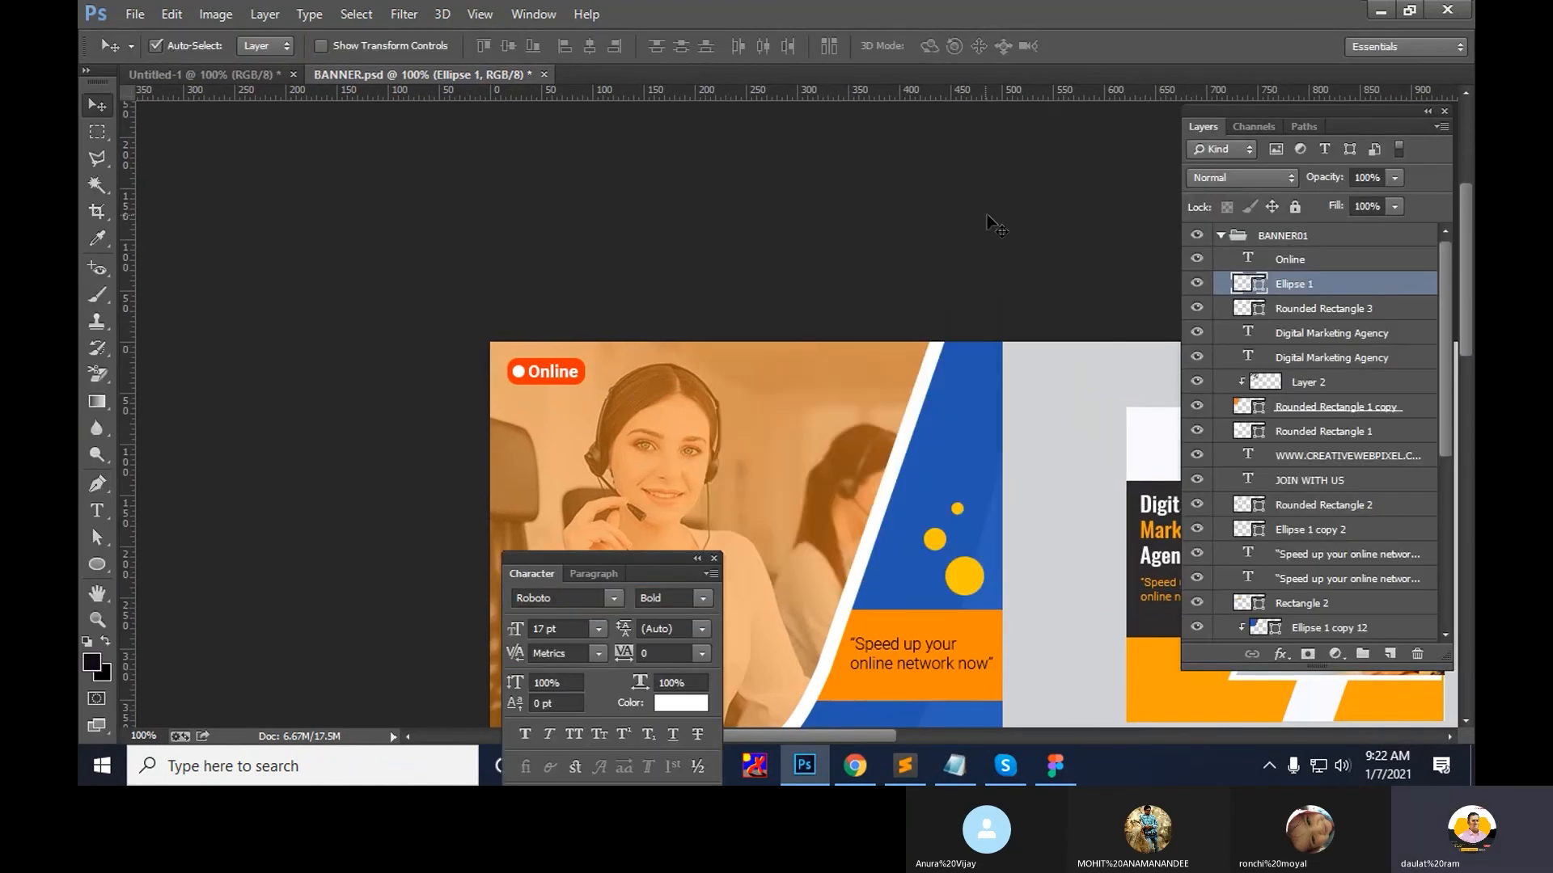
Move the Online, Ellipse 1 and Rounded Rectangle 3 layers together above the BANNER01 group, and close the Character panel
ctrl+click(1302, 308)
ctrl+click(1302, 259)
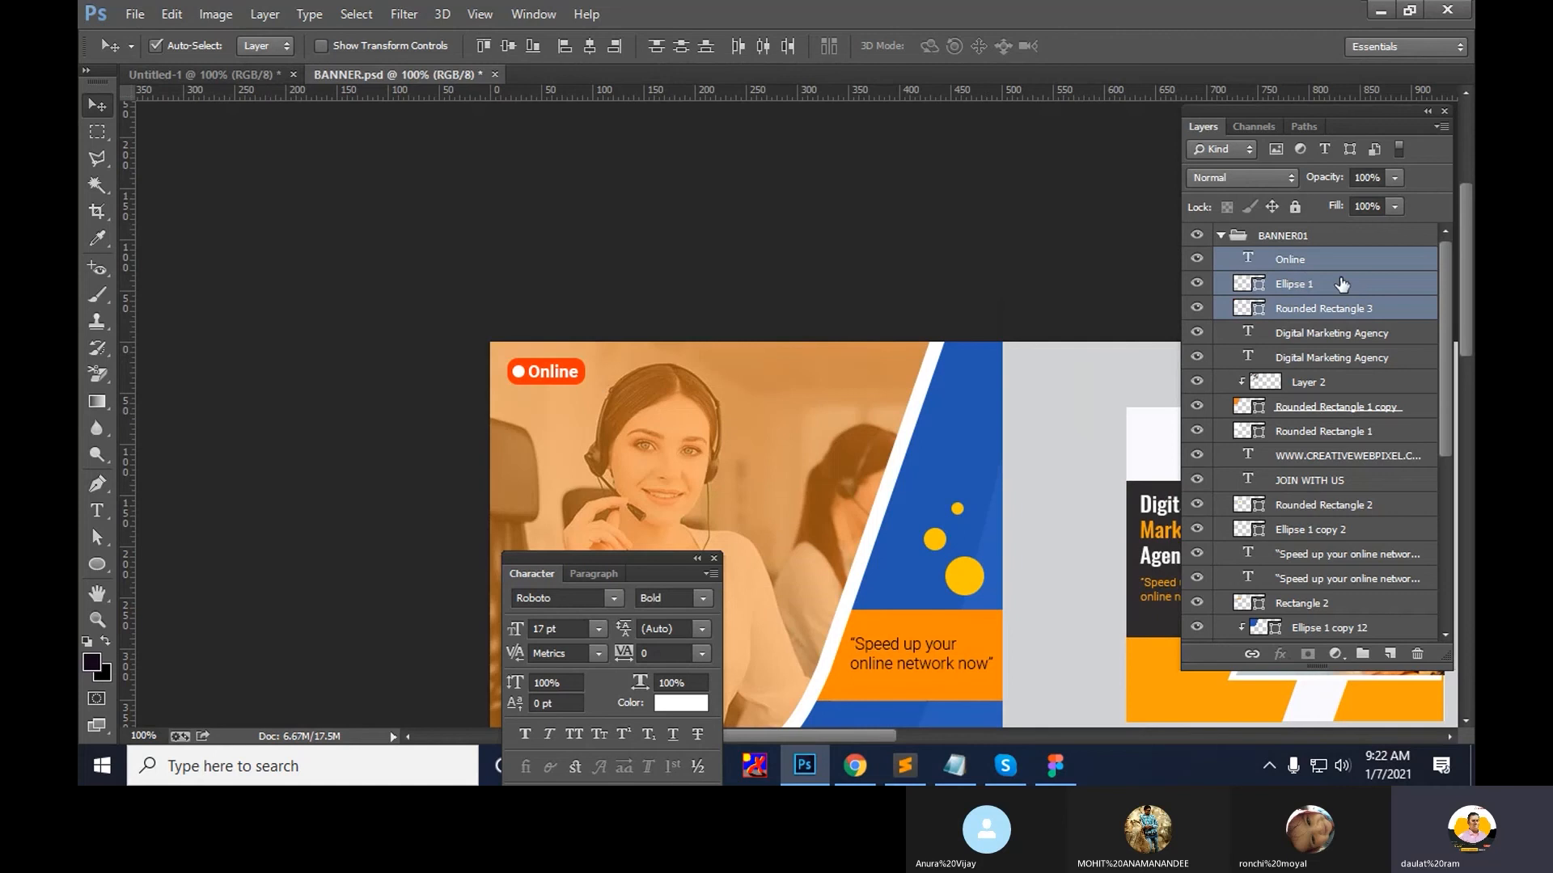
key(ctrl+bracketright)
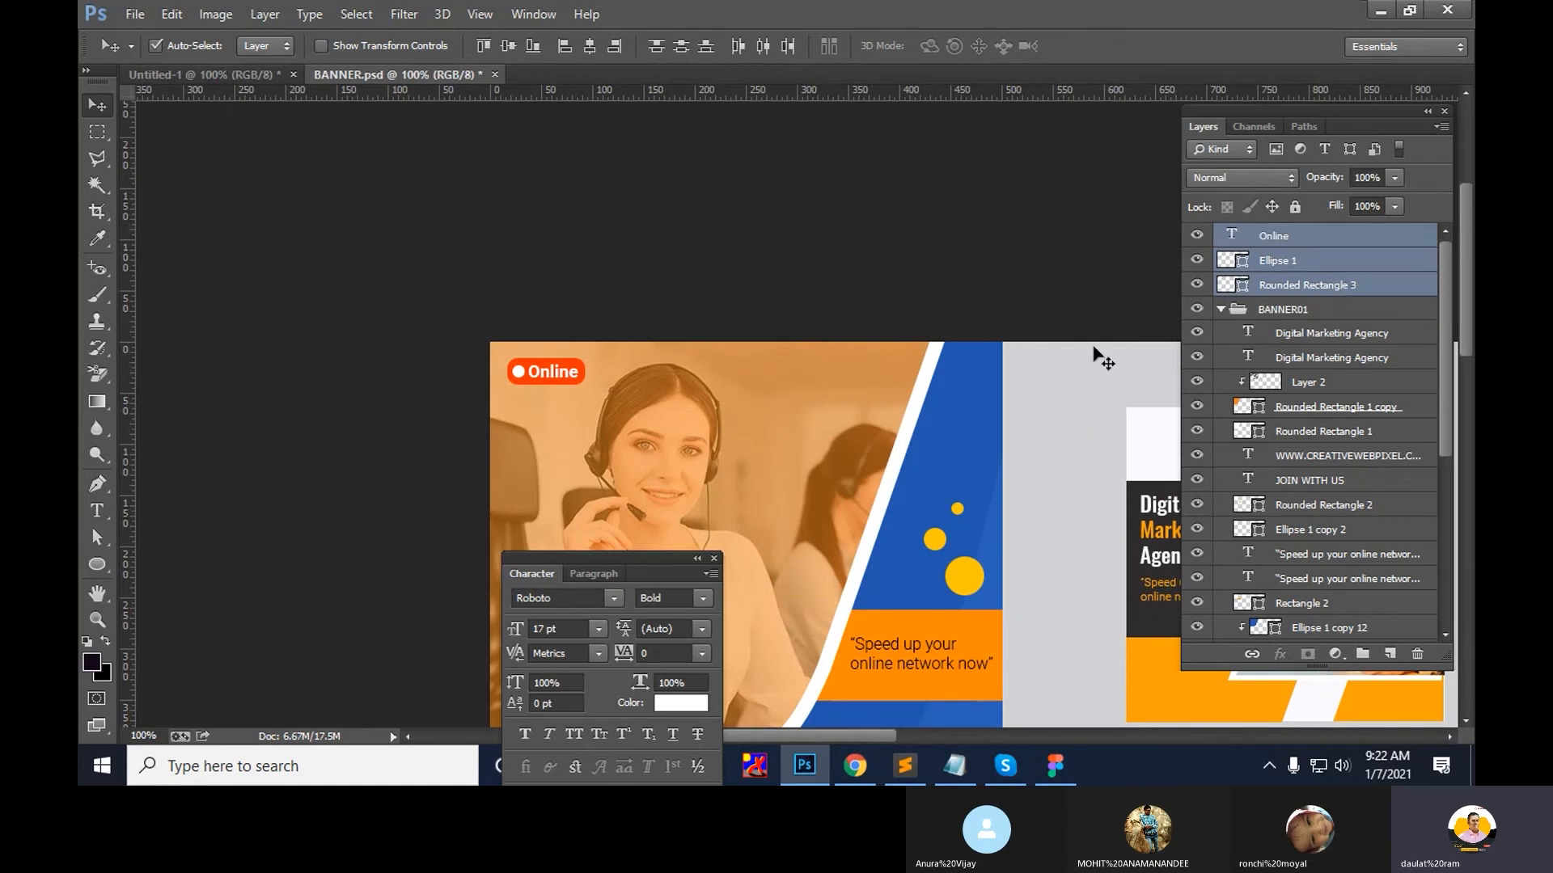
drag(655, 453, 495, 356)
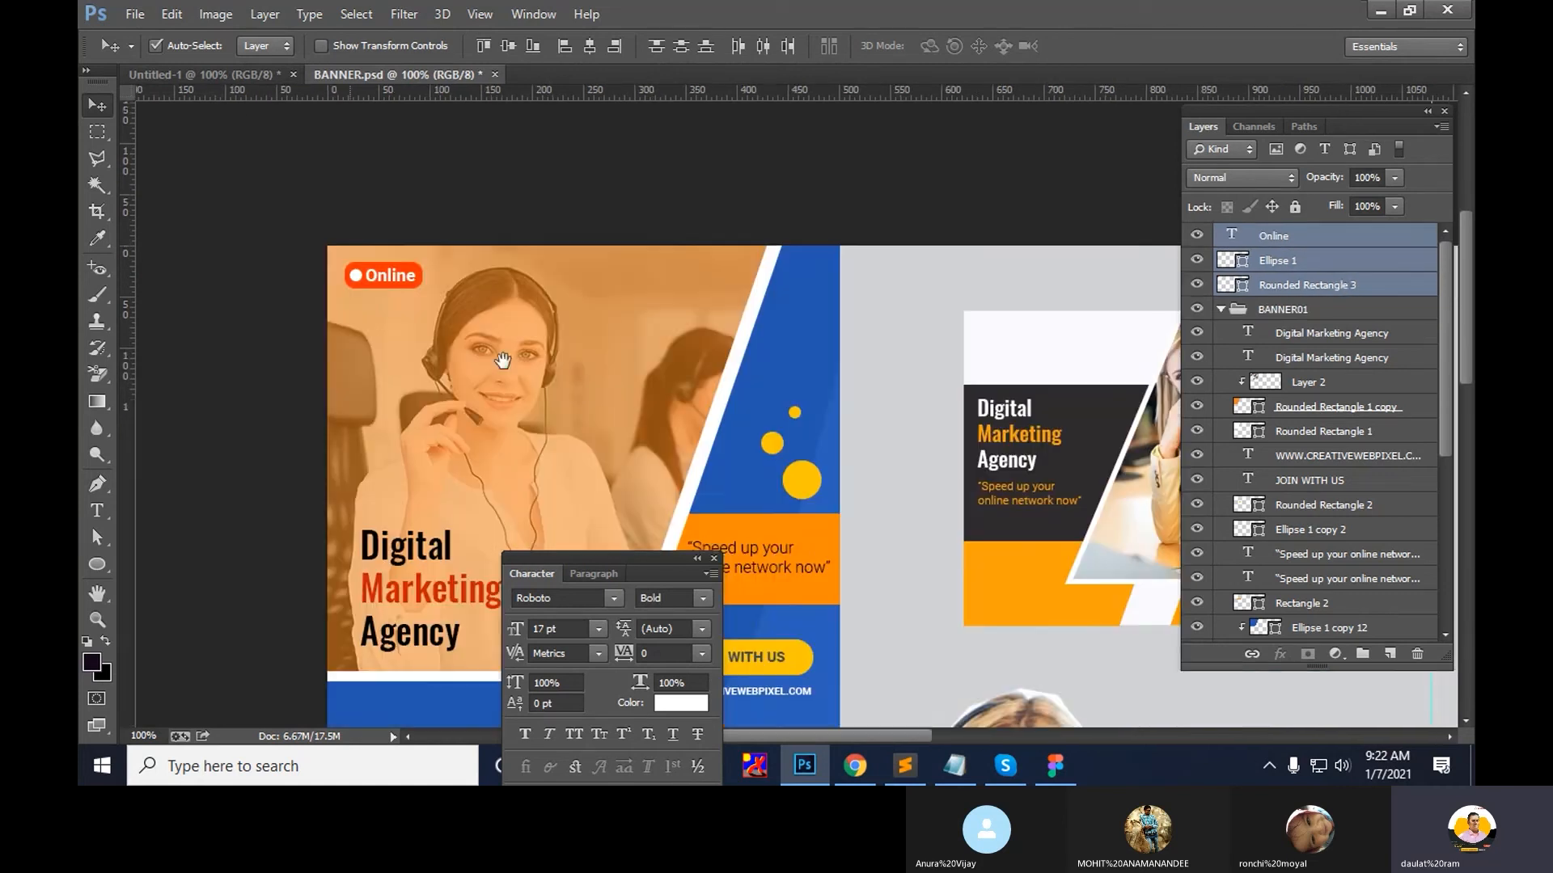
click(715, 559)
Open the Timeline, create a frame animation for the banner, and move the Timeline clear of the badge
click(525, 14)
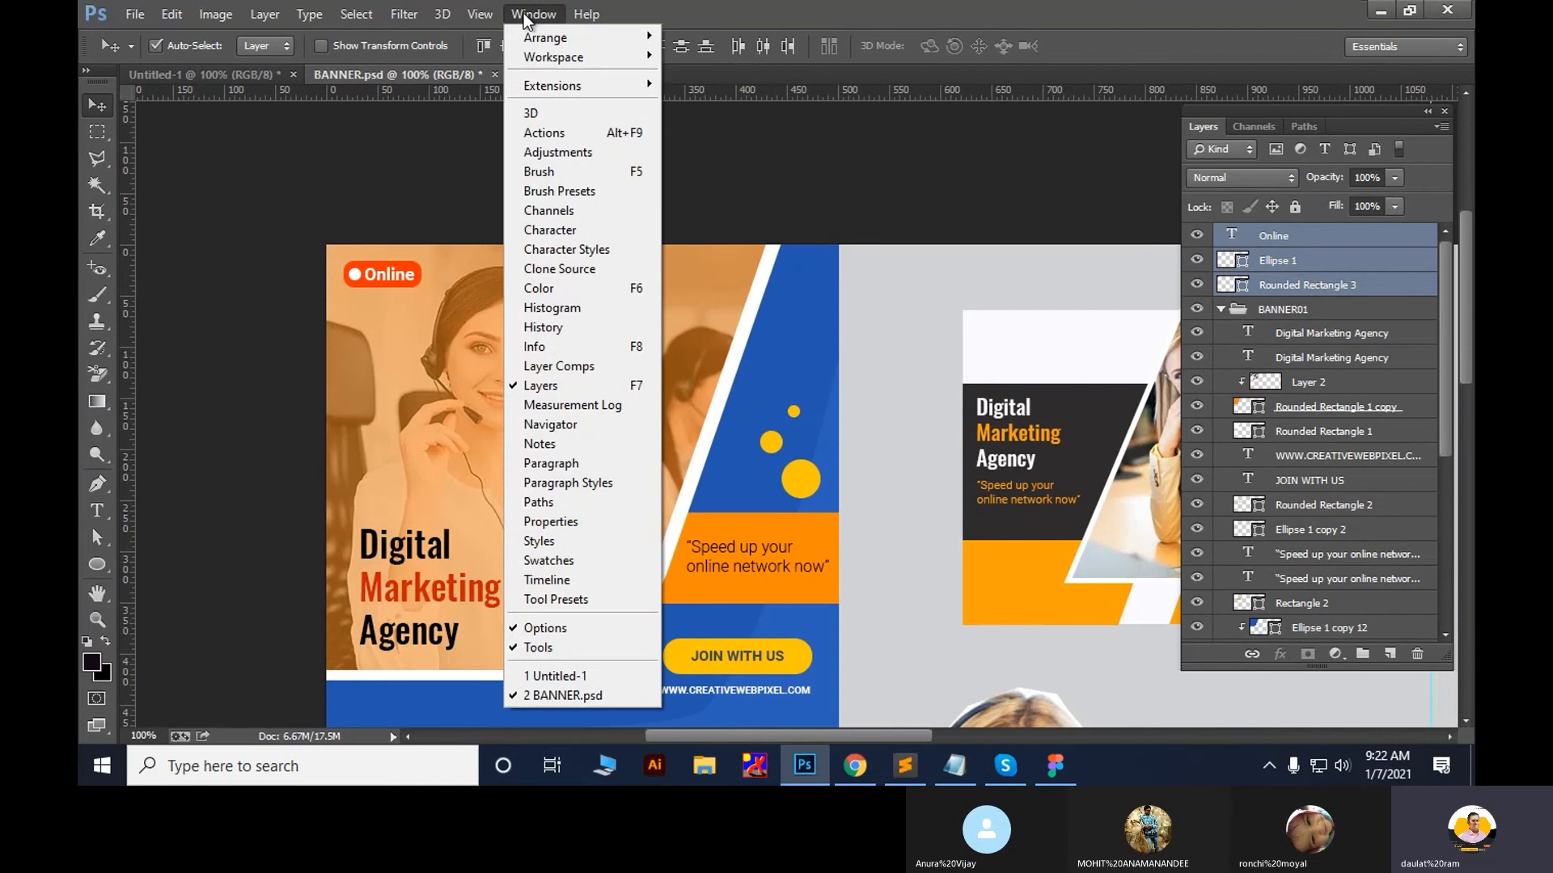
click(579, 581)
click(743, 613)
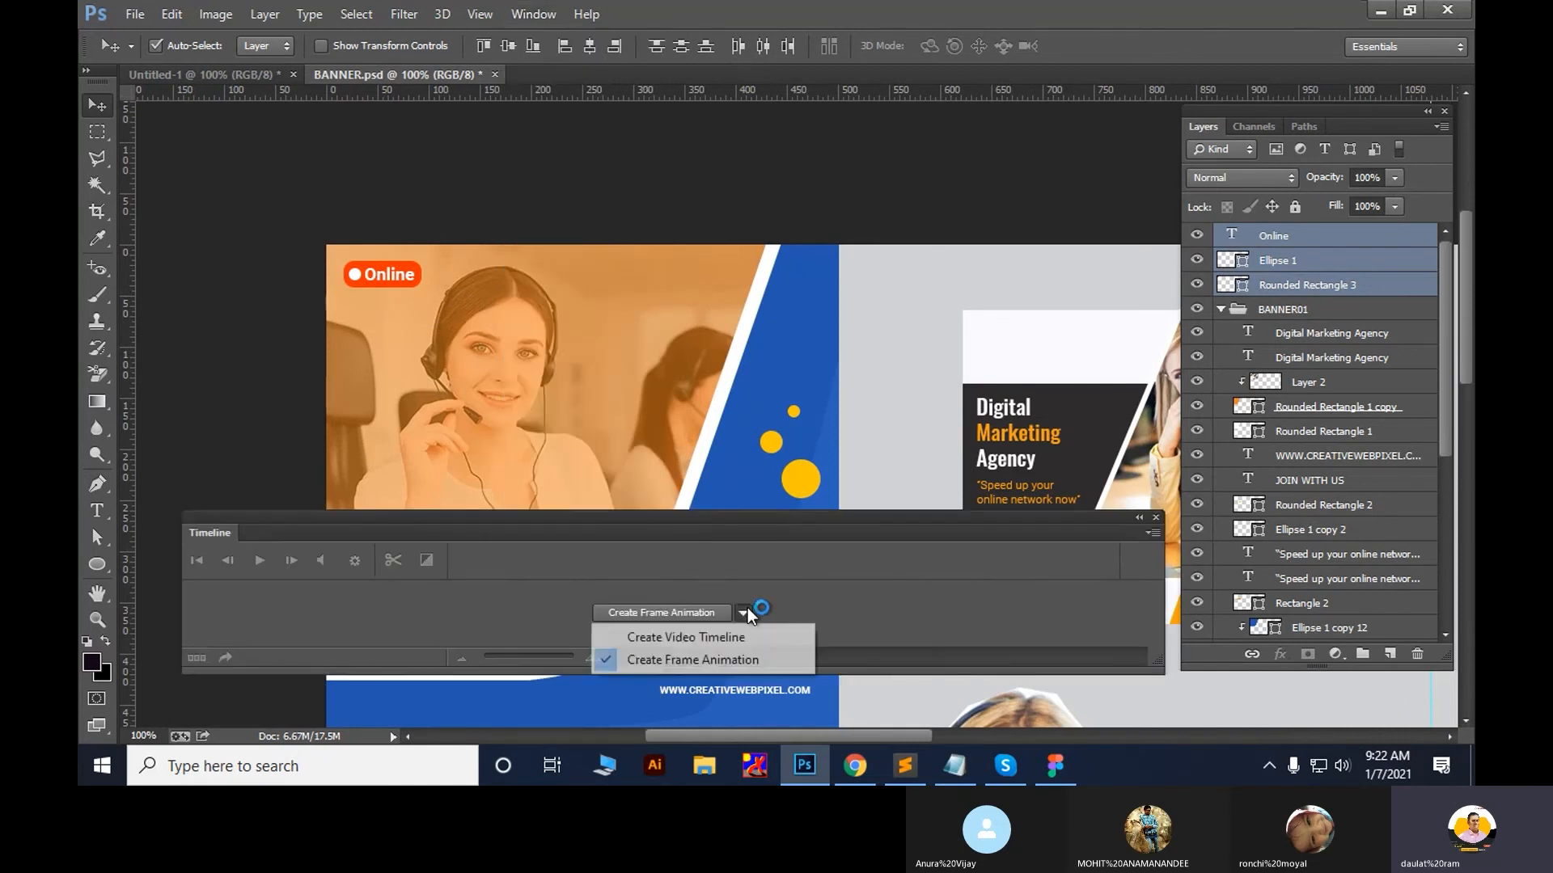
click(716, 662)
click(668, 613)
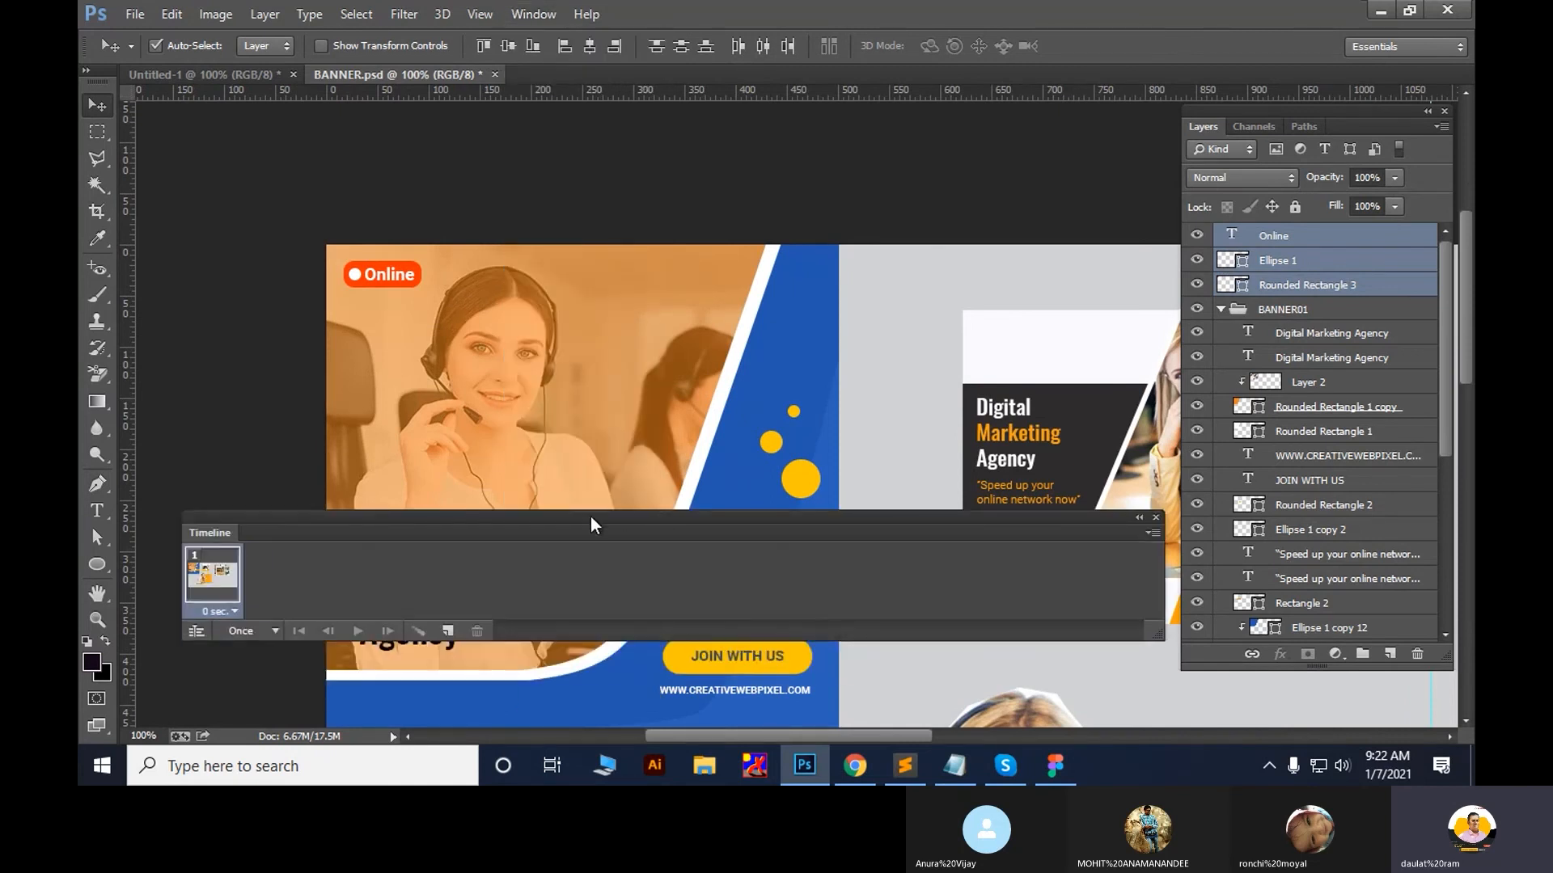
drag(589, 526, 887, 614)
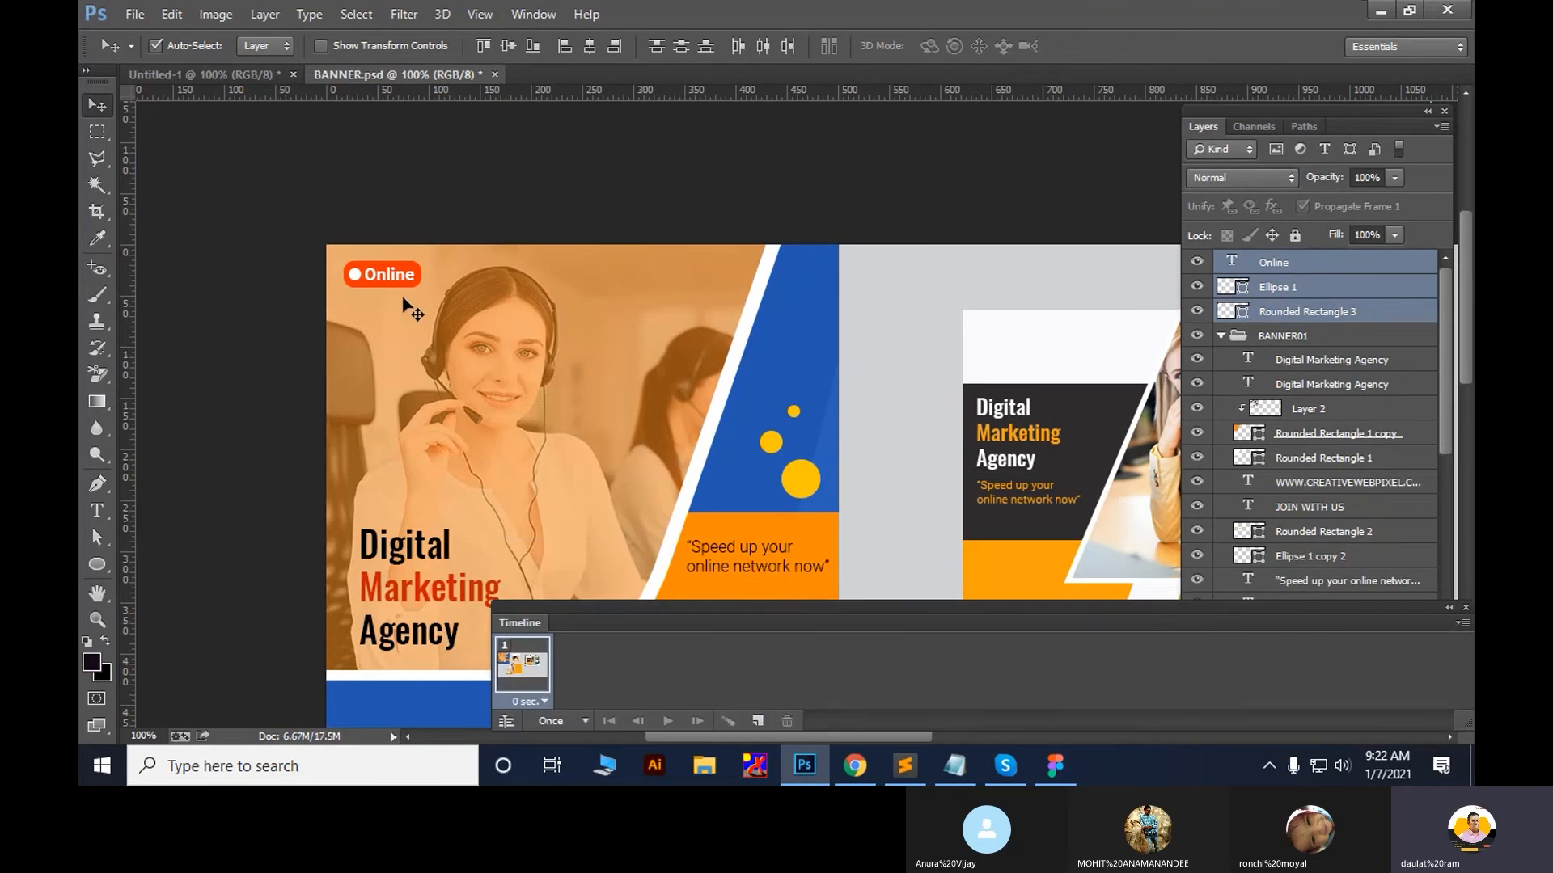
Reposition the Timeline within view of the enlarged badge and add two duplicates of the first animation frame
drag(736, 491, 748, 442)
scroll(397, 248, up, 3)
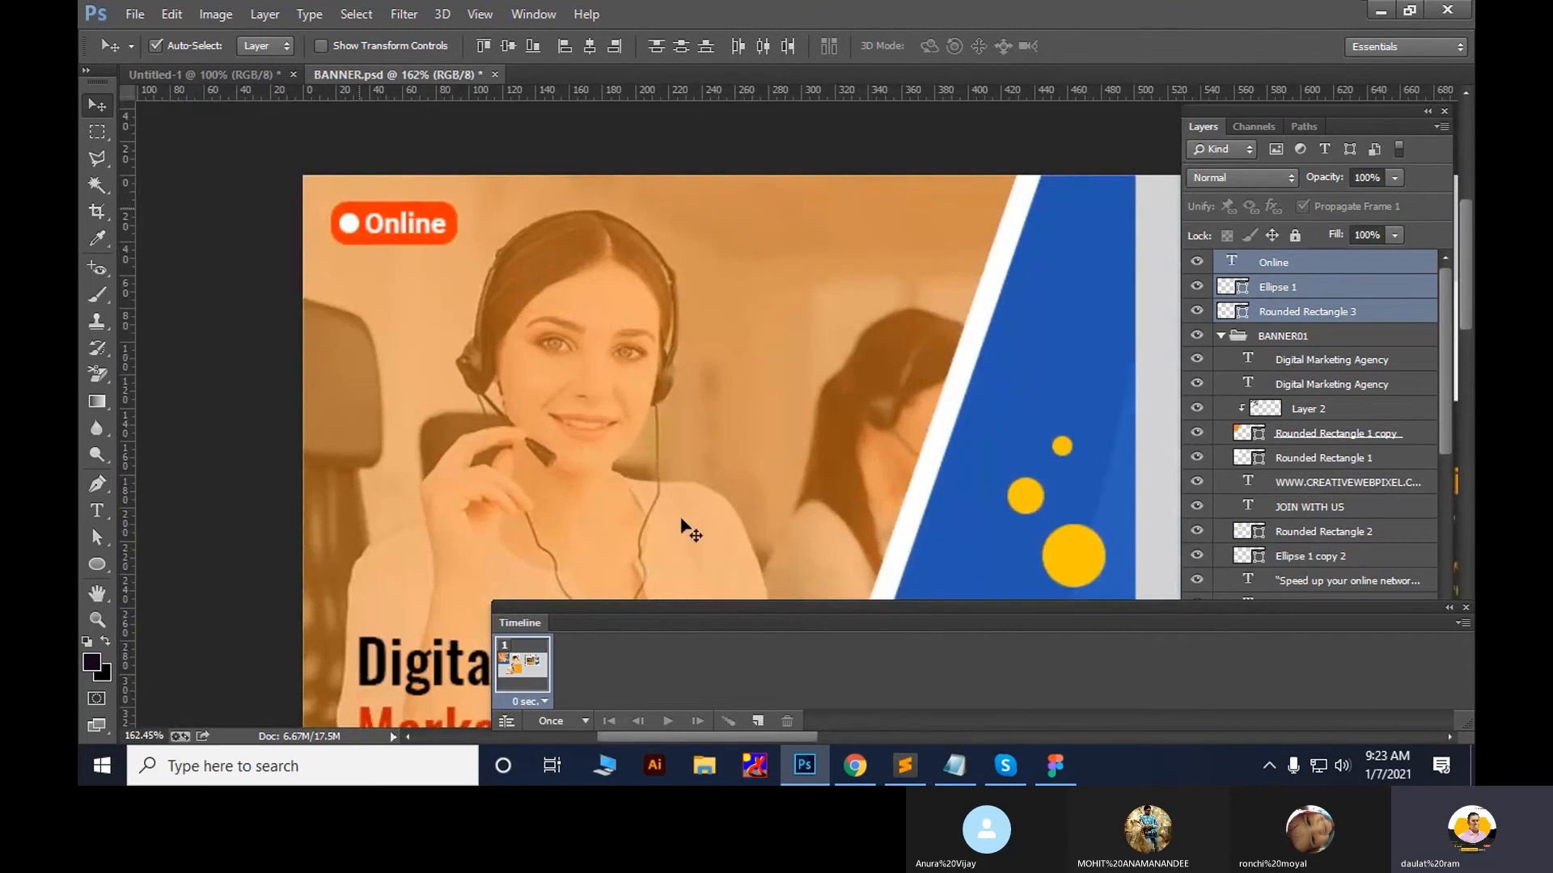
drag(647, 613, 692, 440)
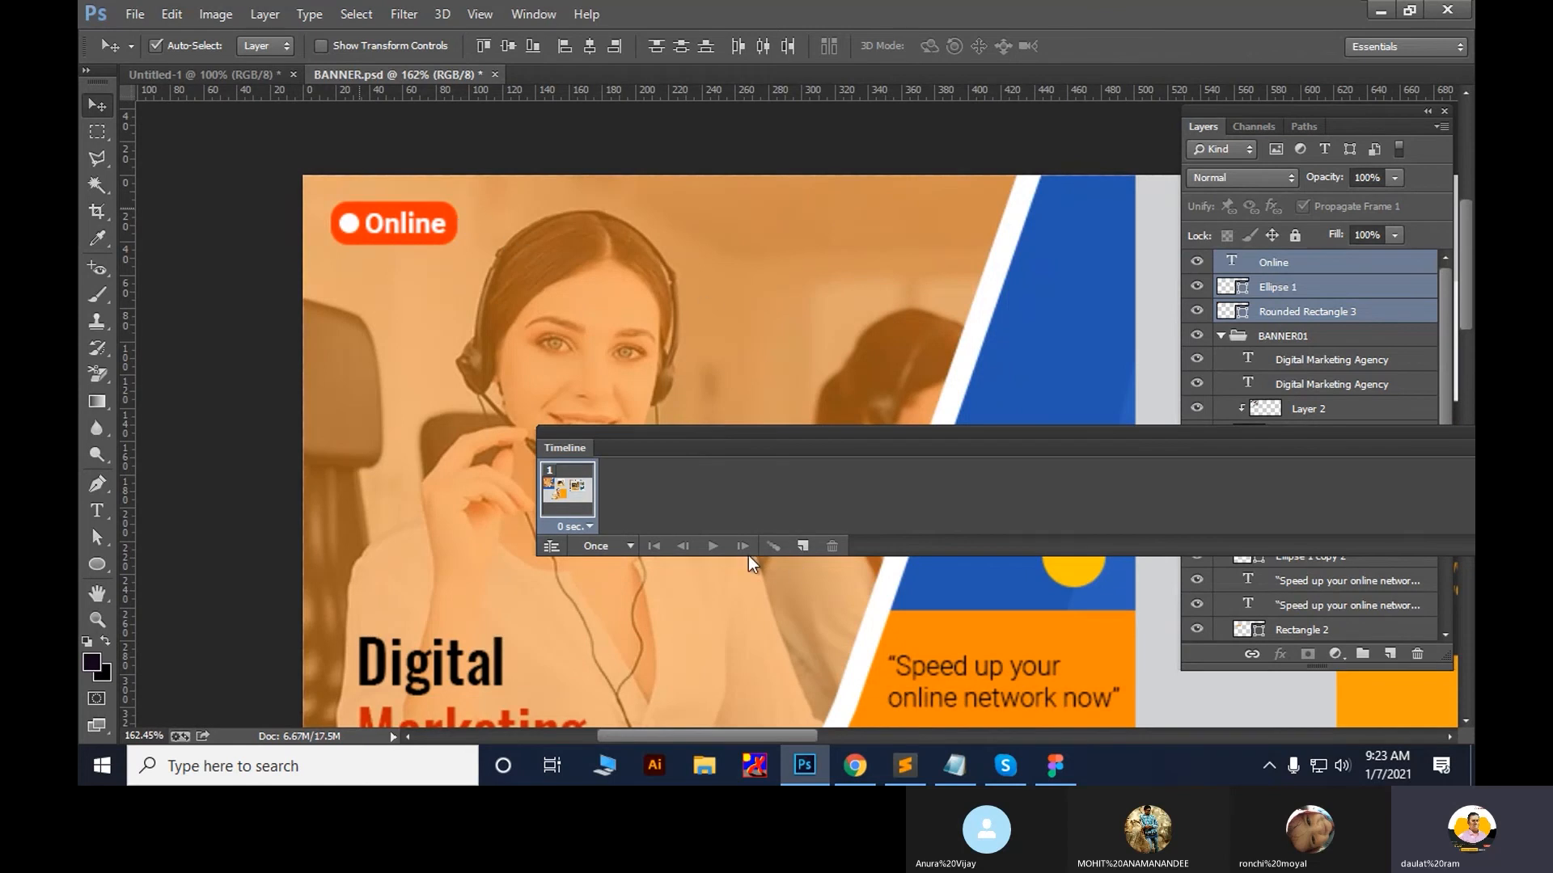
click(802, 548)
click(802, 547)
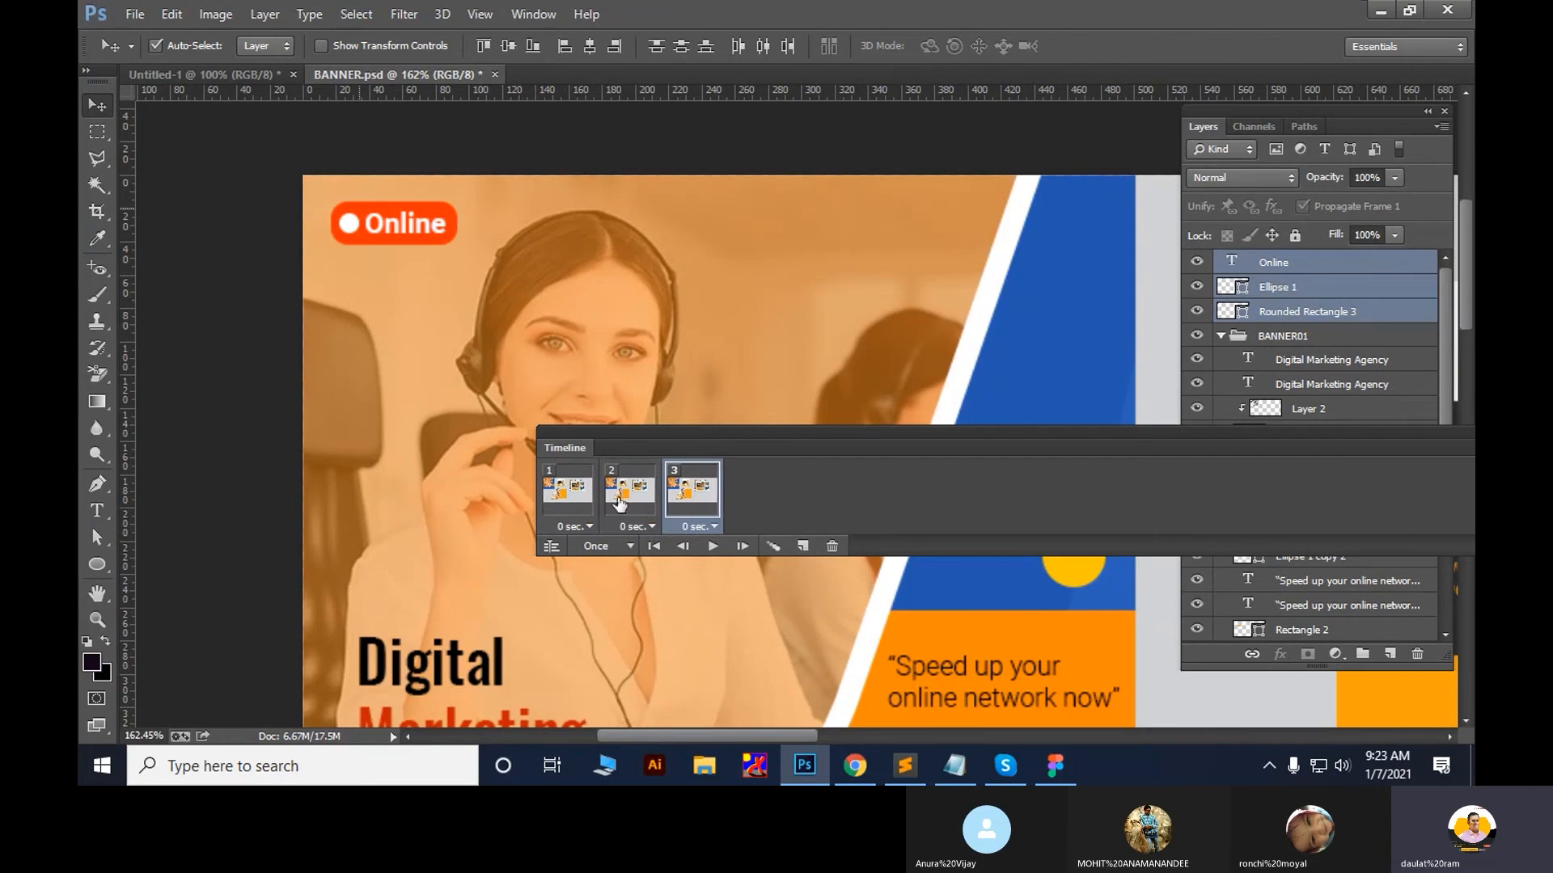
In animation frame 2, change the fill of the rounded rectangle behind the Online label to white (ffffff)
click(677, 547)
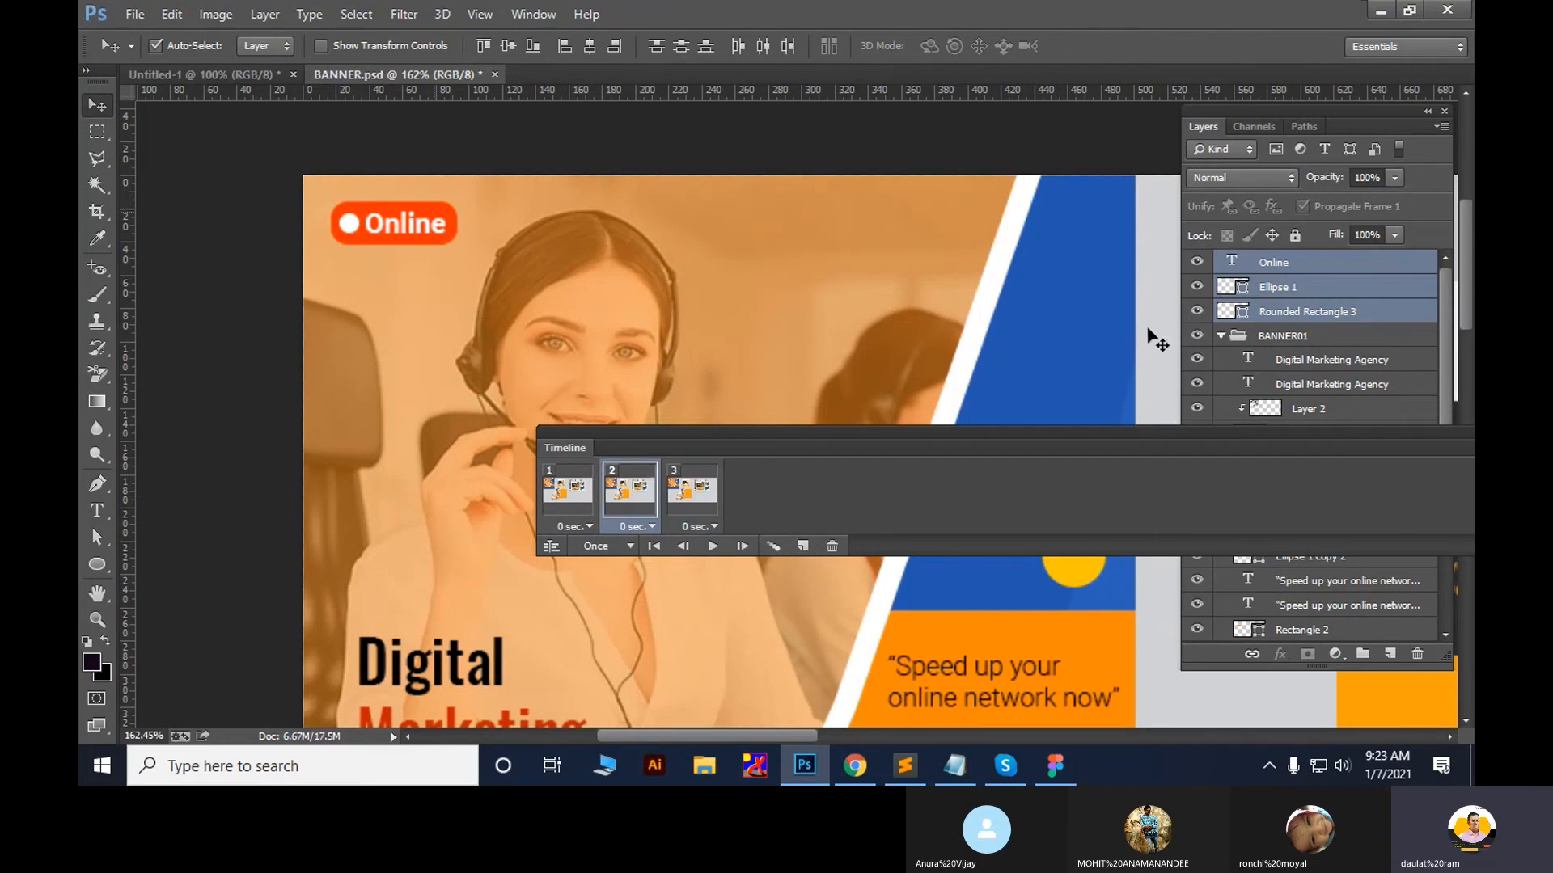
click(1265, 315)
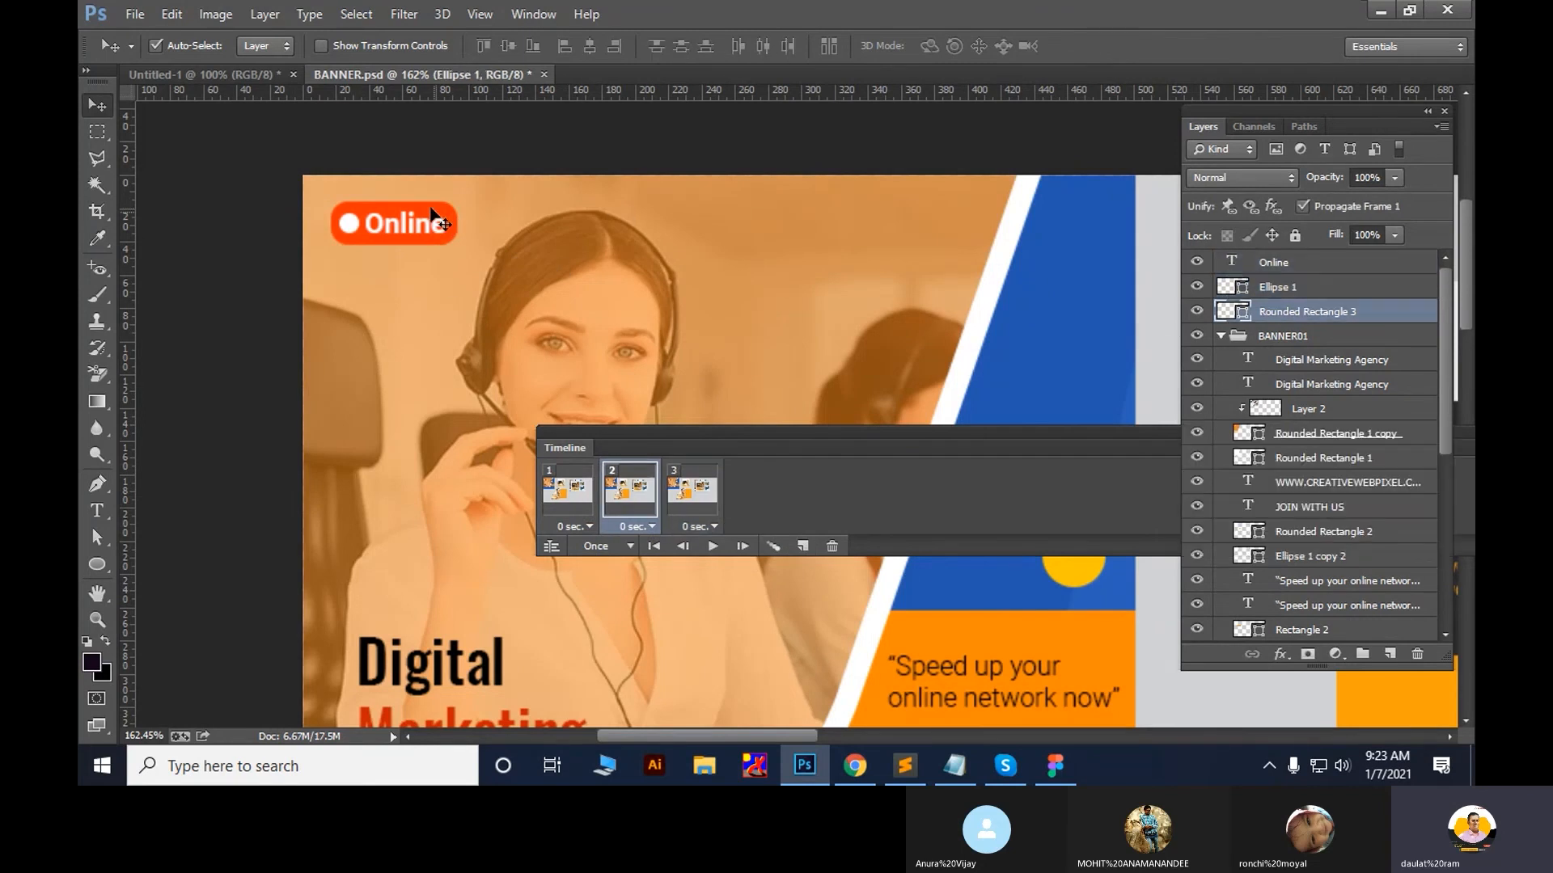
double_click(1243, 313)
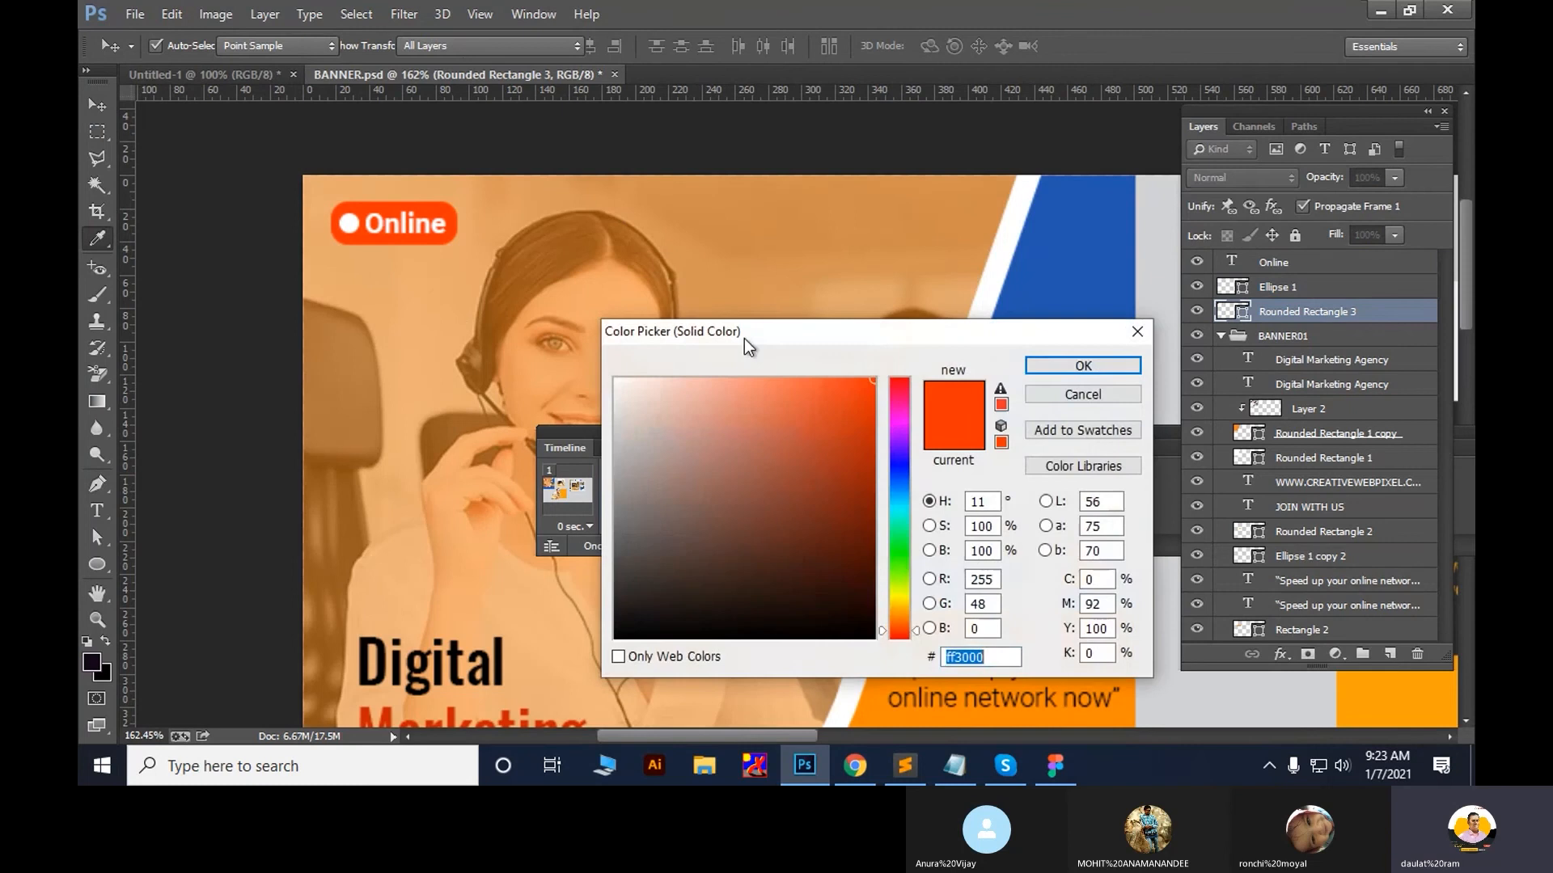
drag(739, 430, 564, 335)
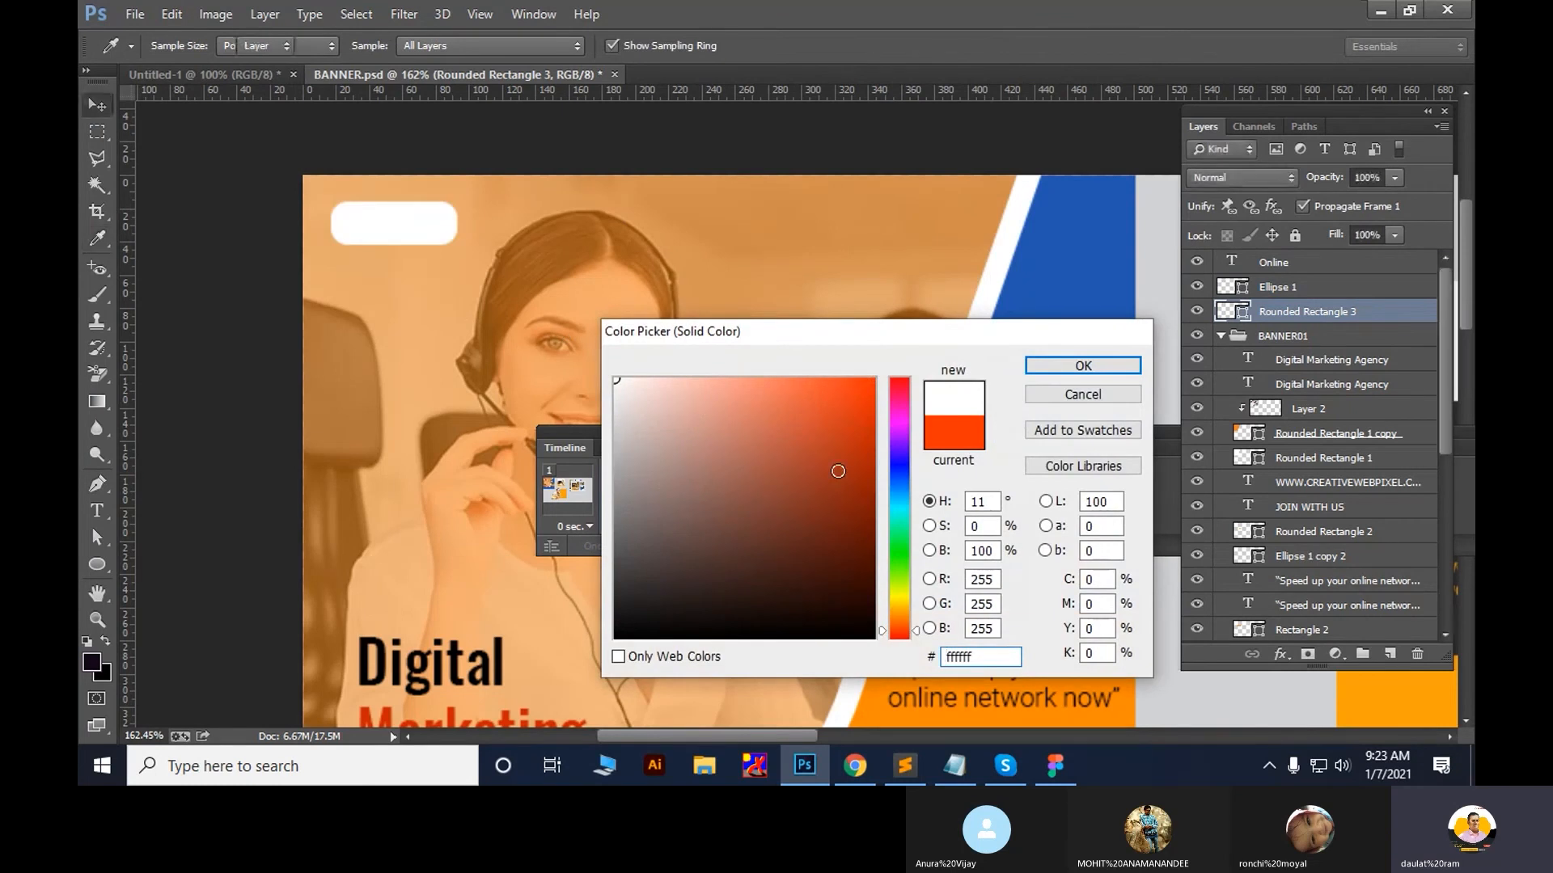
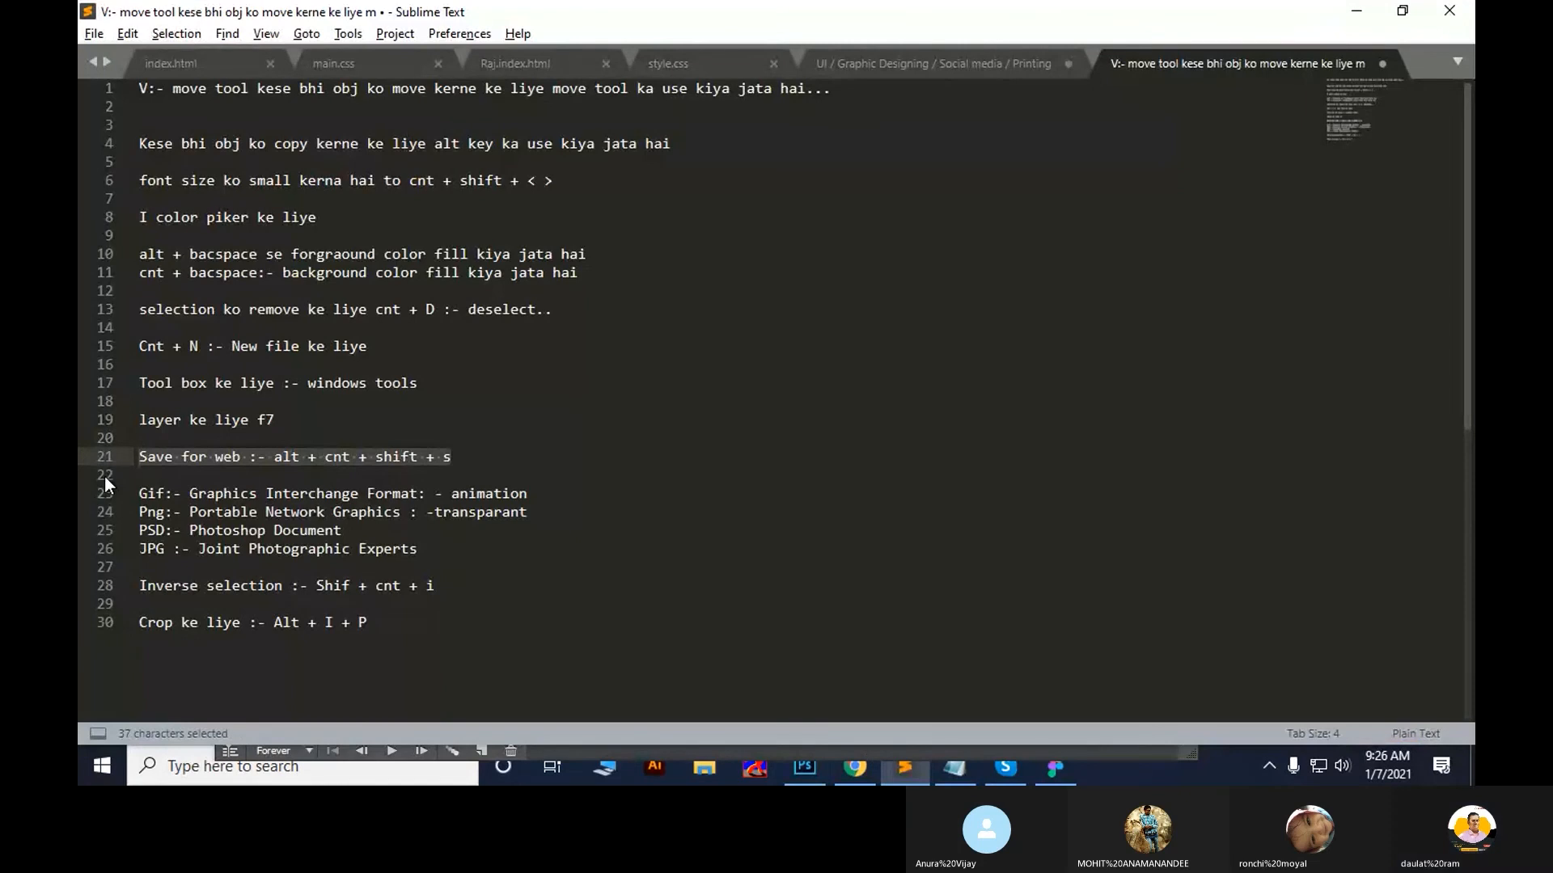
Switch to Photoshop's Save for Web window and export the animated banner to the desktop as a GIF named BANNER-gif
key(alt+Tab)
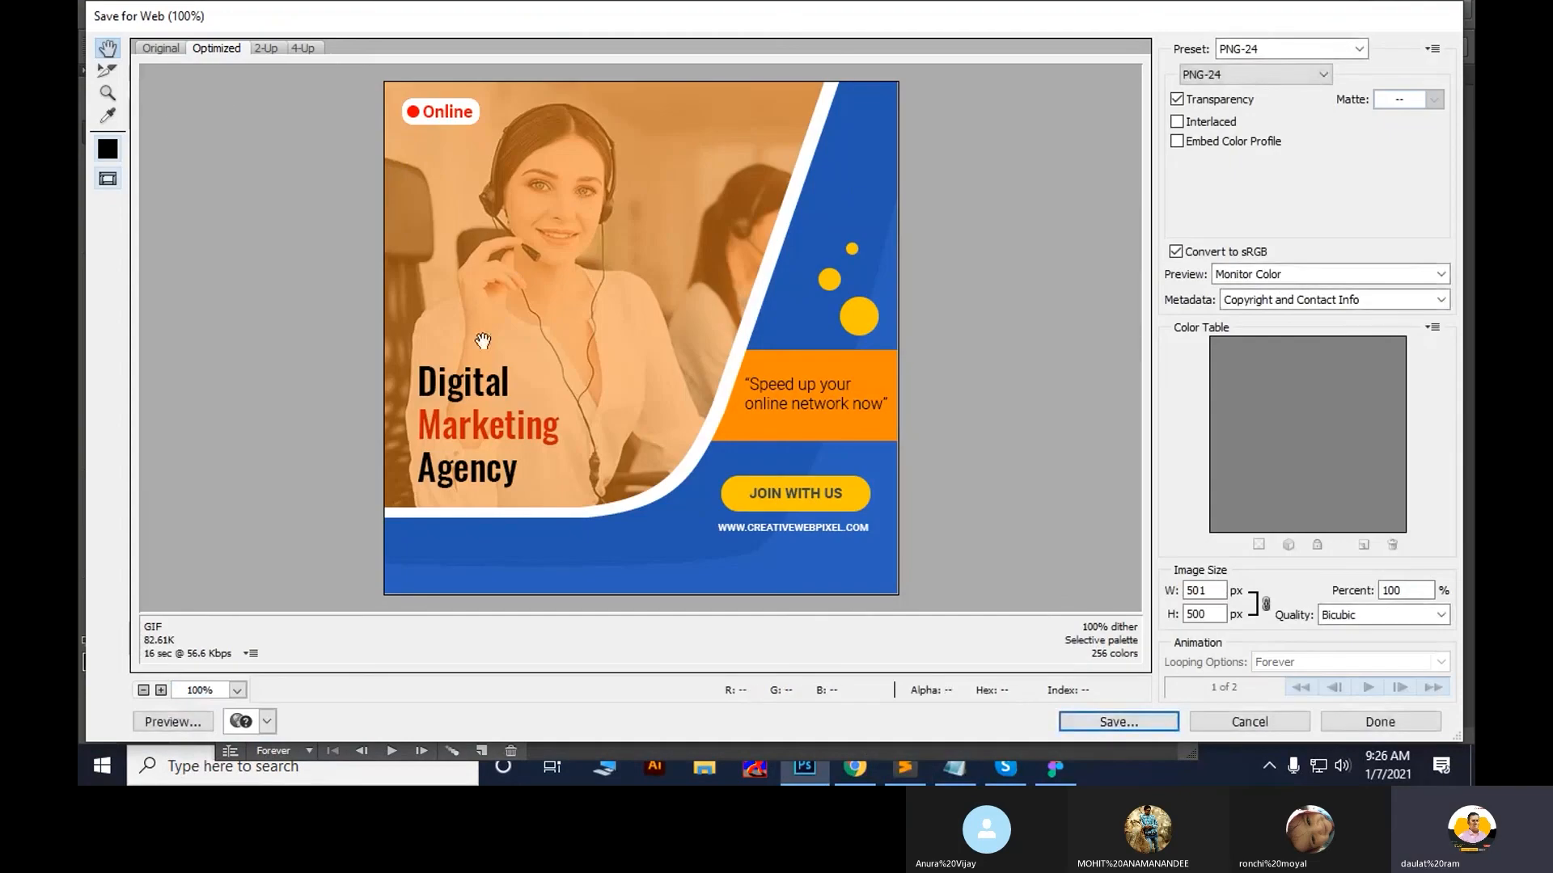
click(1215, 73)
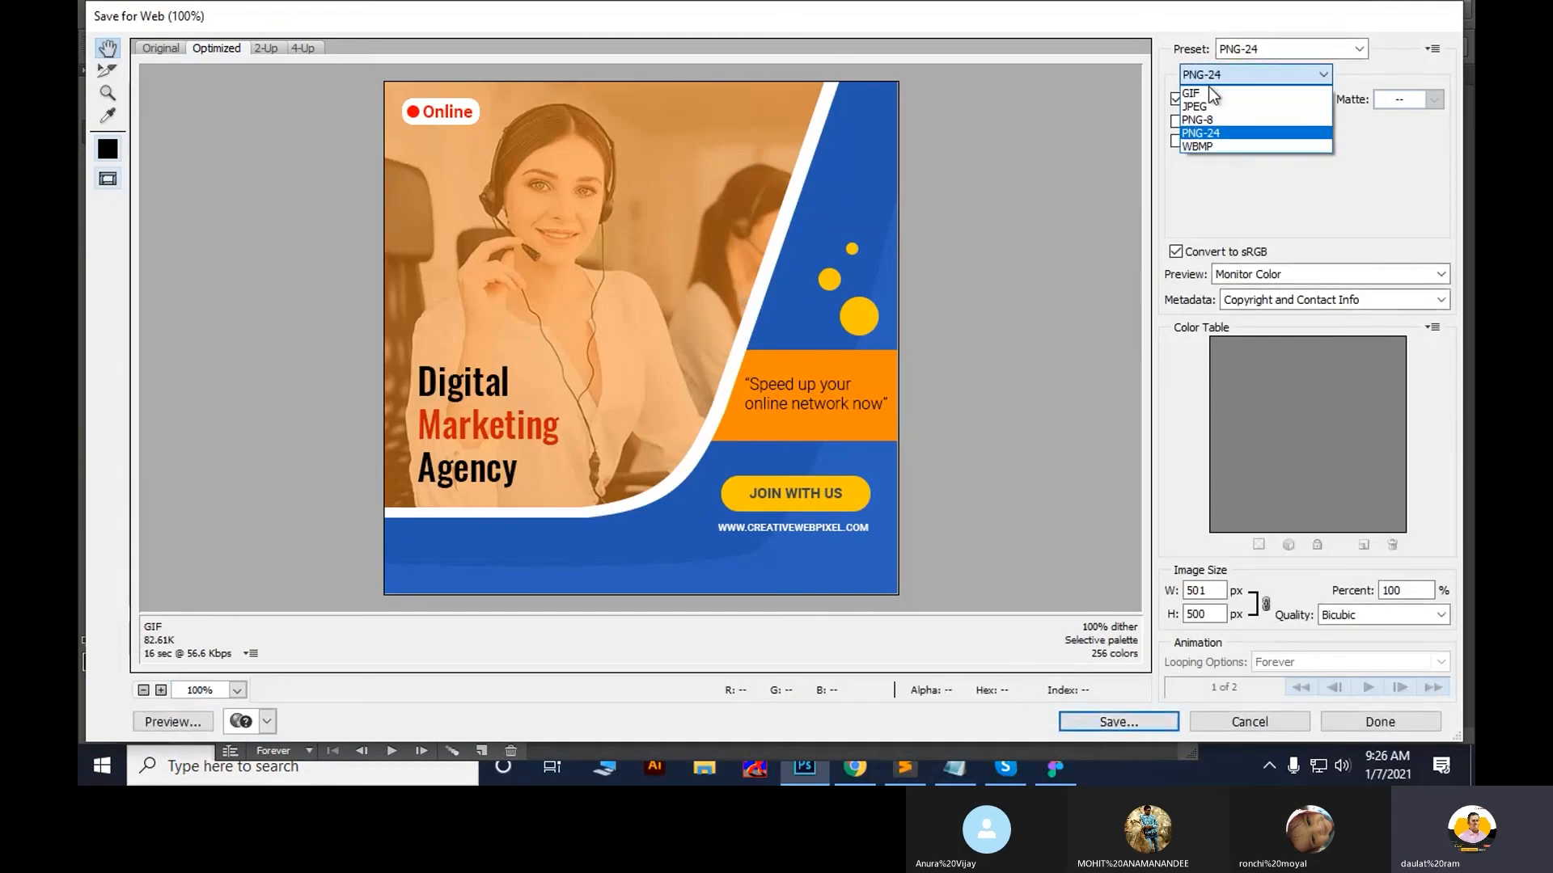
click(1191, 93)
click(1121, 723)
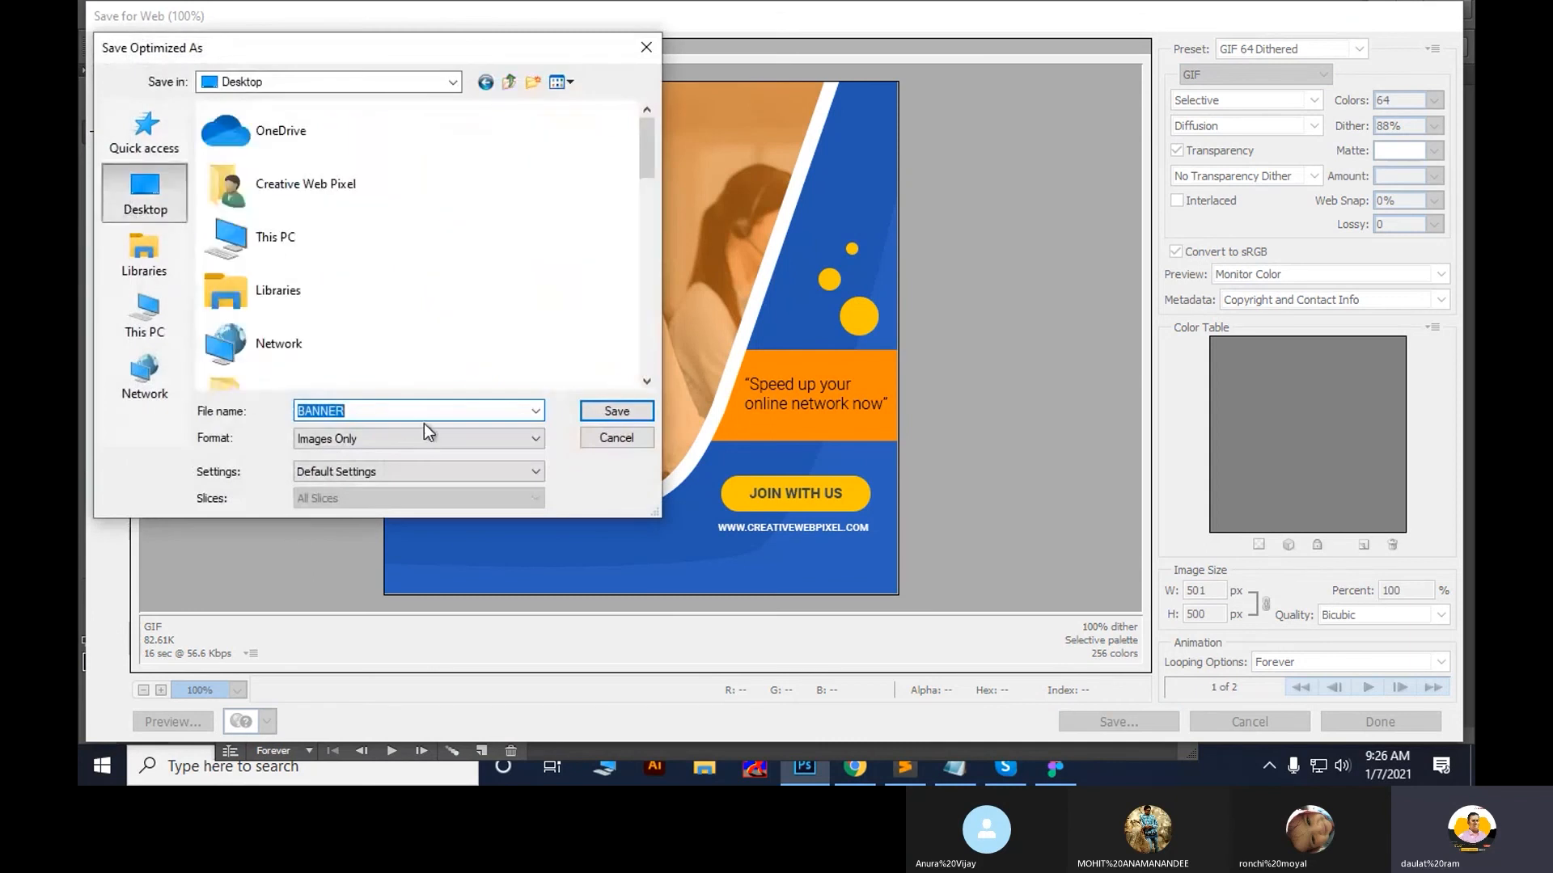
key(End)
text(-g)
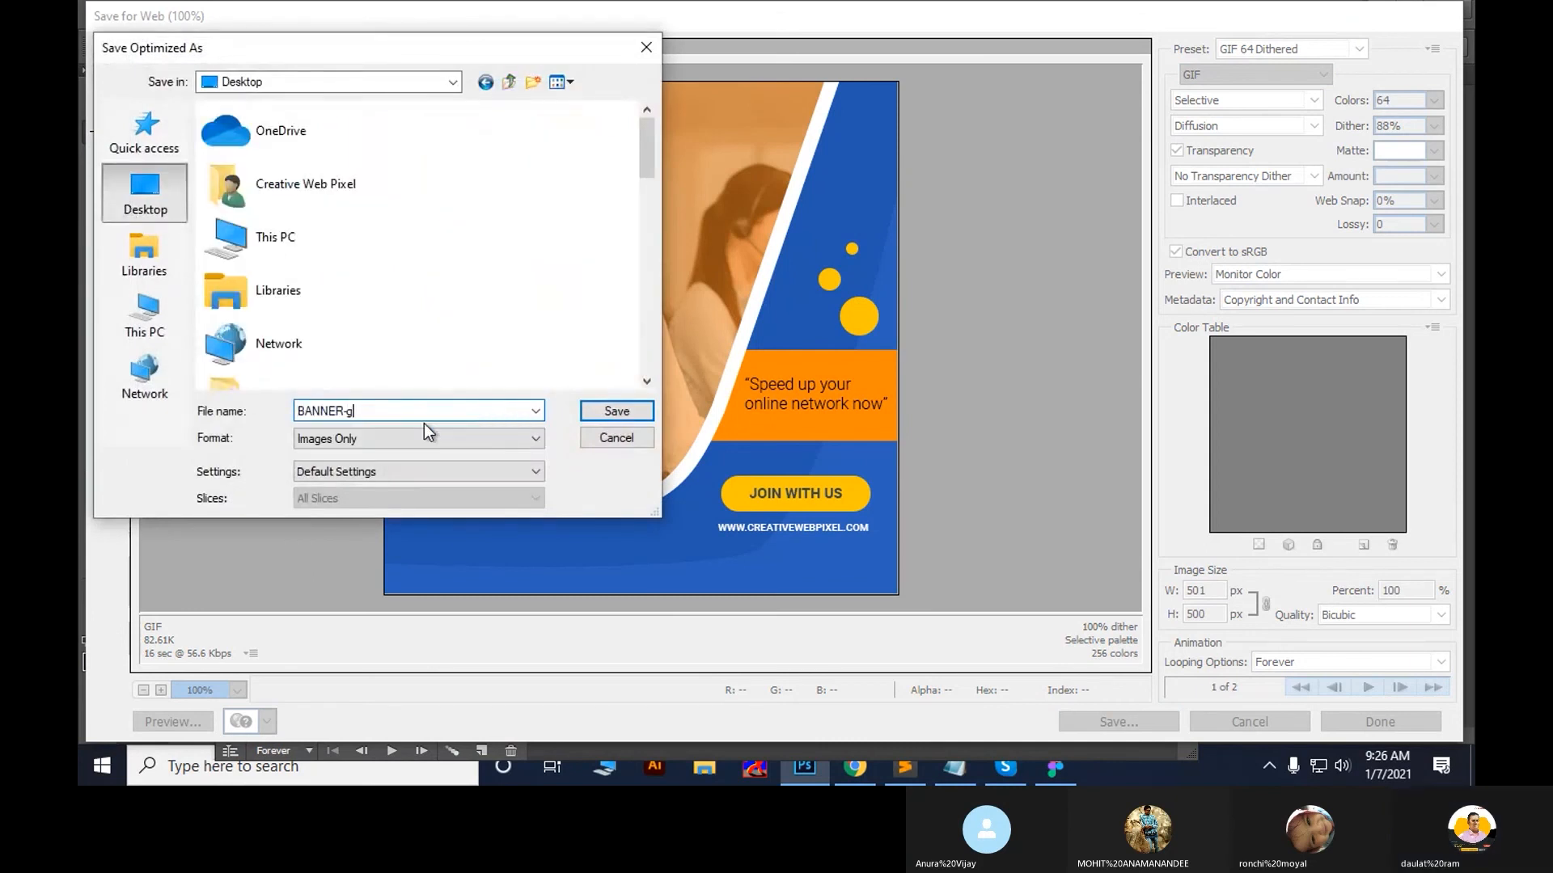
text(if)
key(Return)
Show the desktop, refresh it, and preview the BANNER-gif animation in Chrome before closing it
key(super+d)
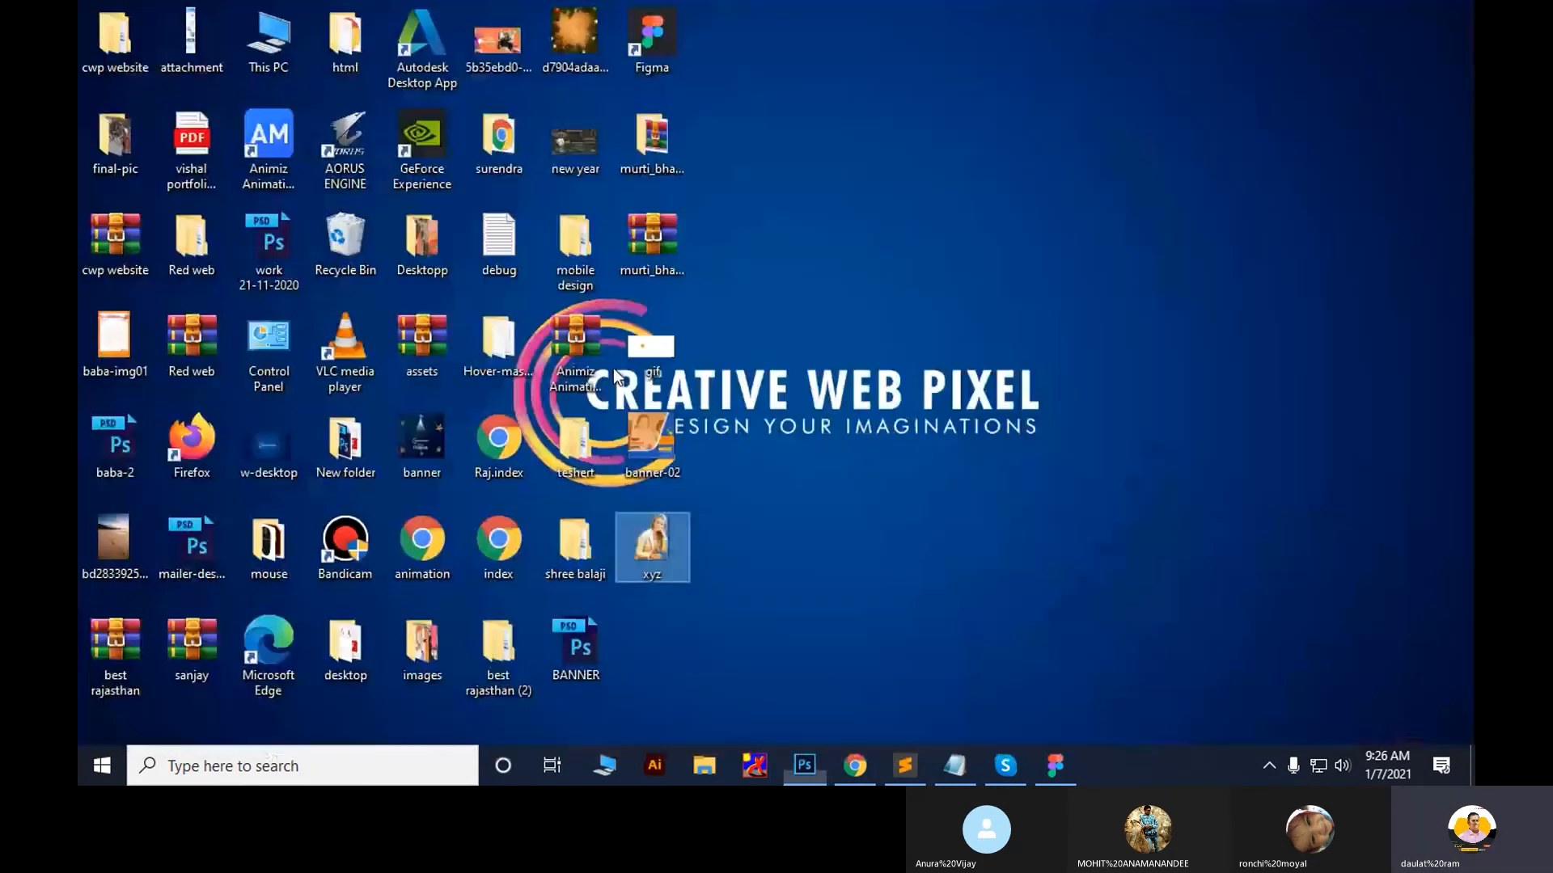
click(731, 577)
right_click(803, 296)
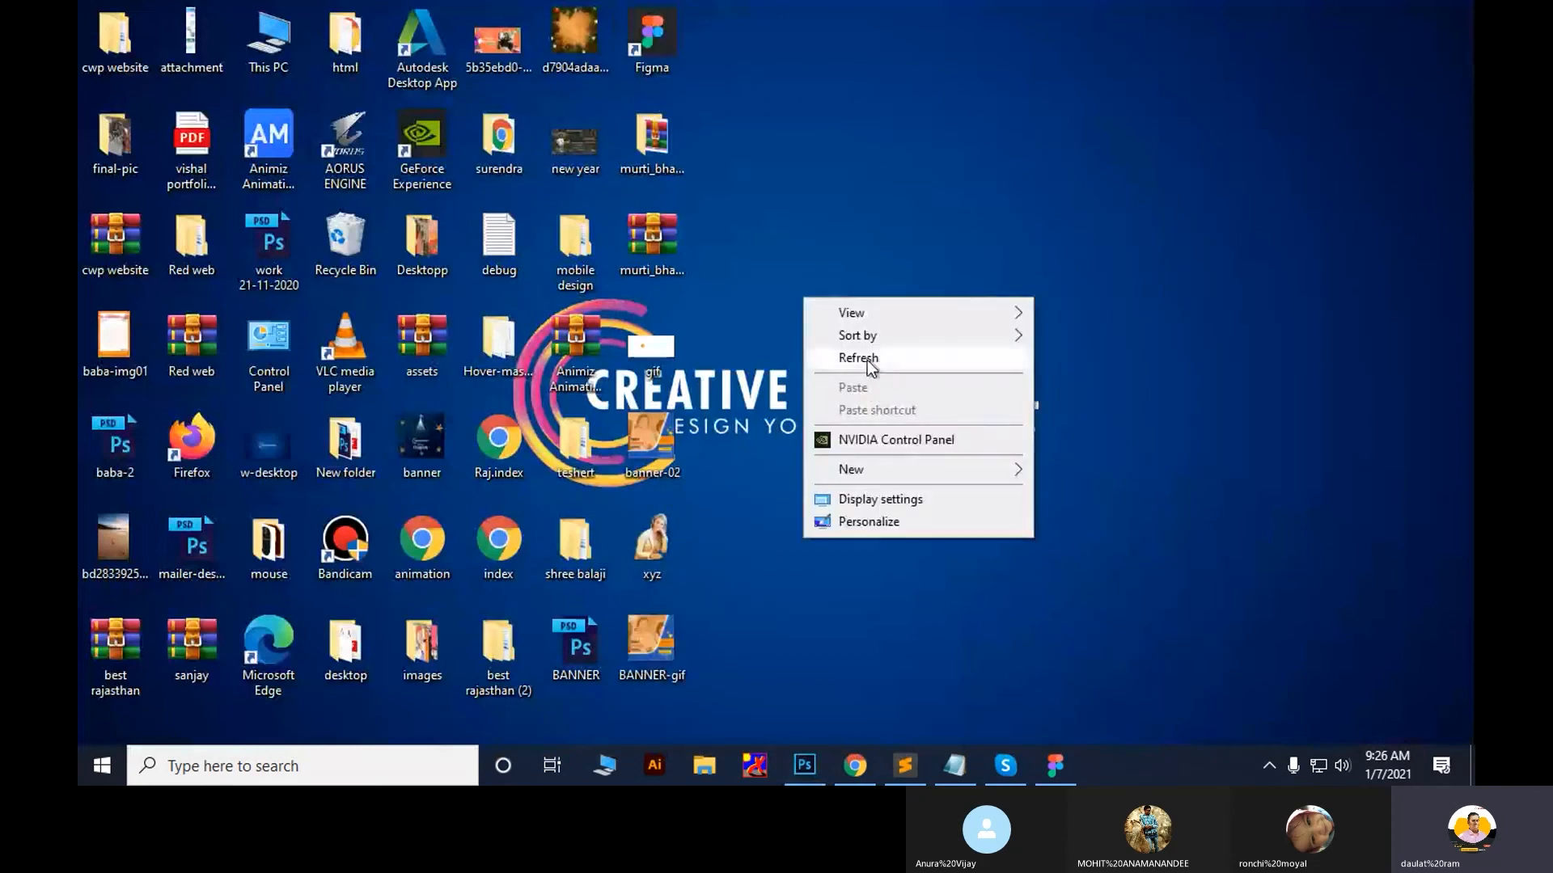
click(867, 354)
drag(648, 682, 1314, 11)
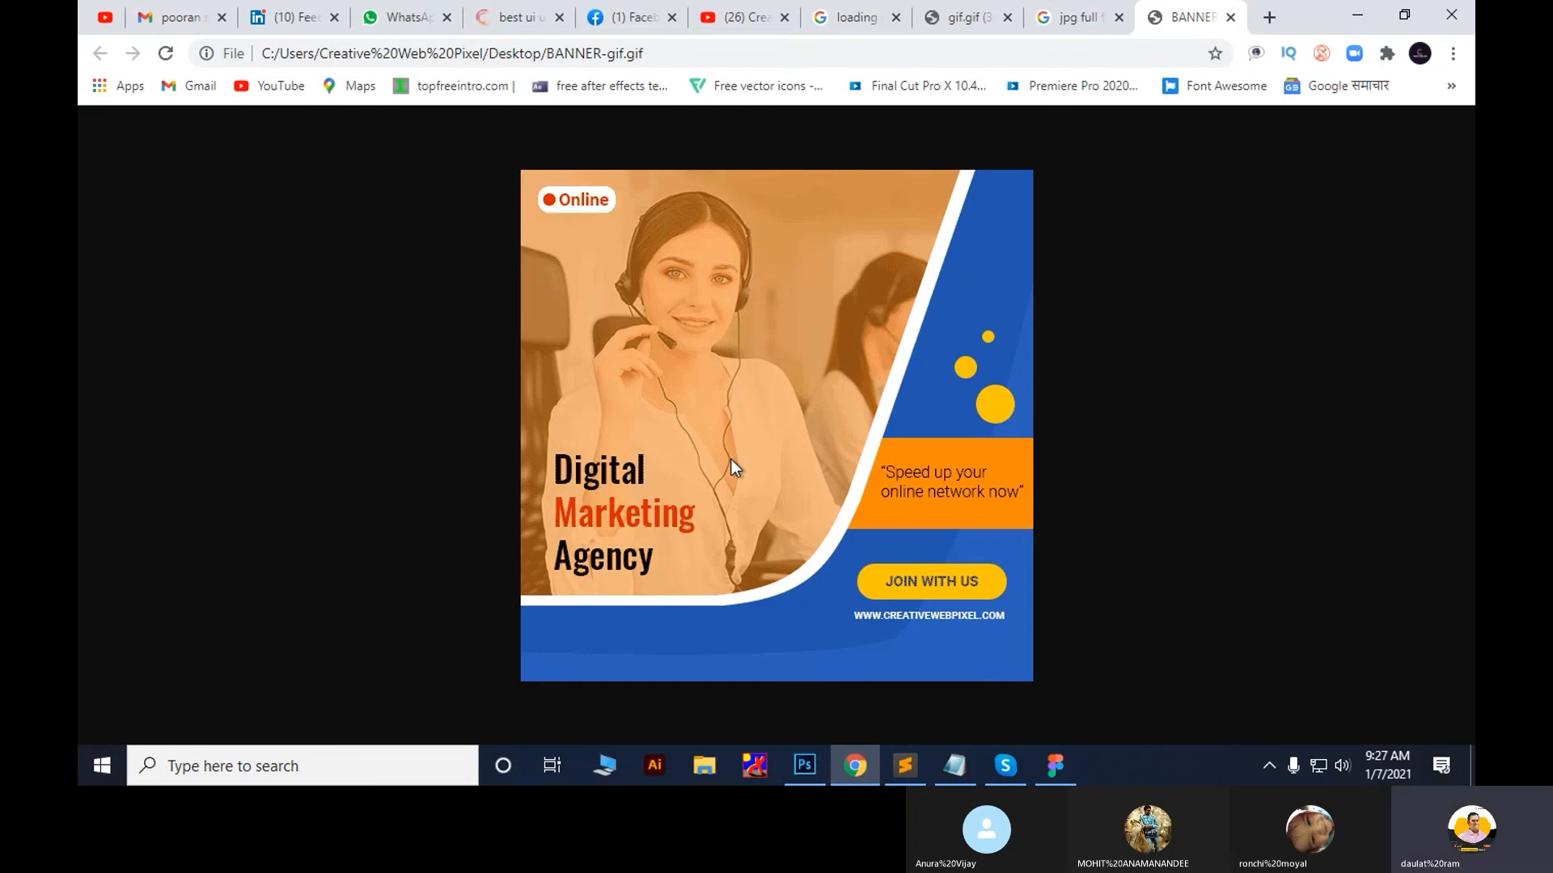
click(1230, 17)
Return to Photoshop, close the Timeline, and revert BANNER.psd to its last saved version
key(alt+Tab)
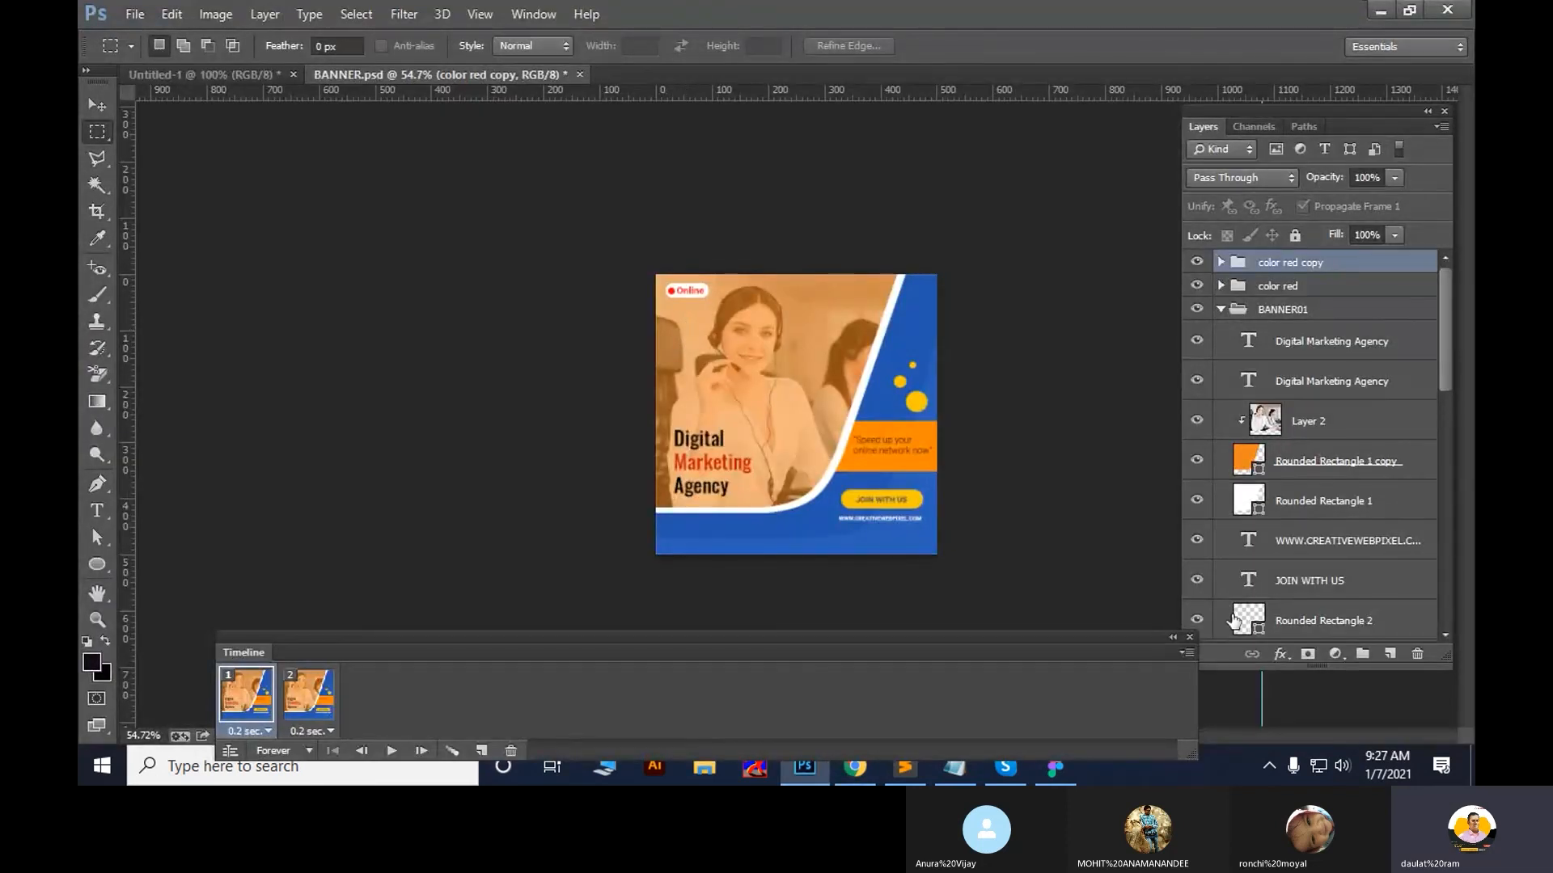
click(1192, 635)
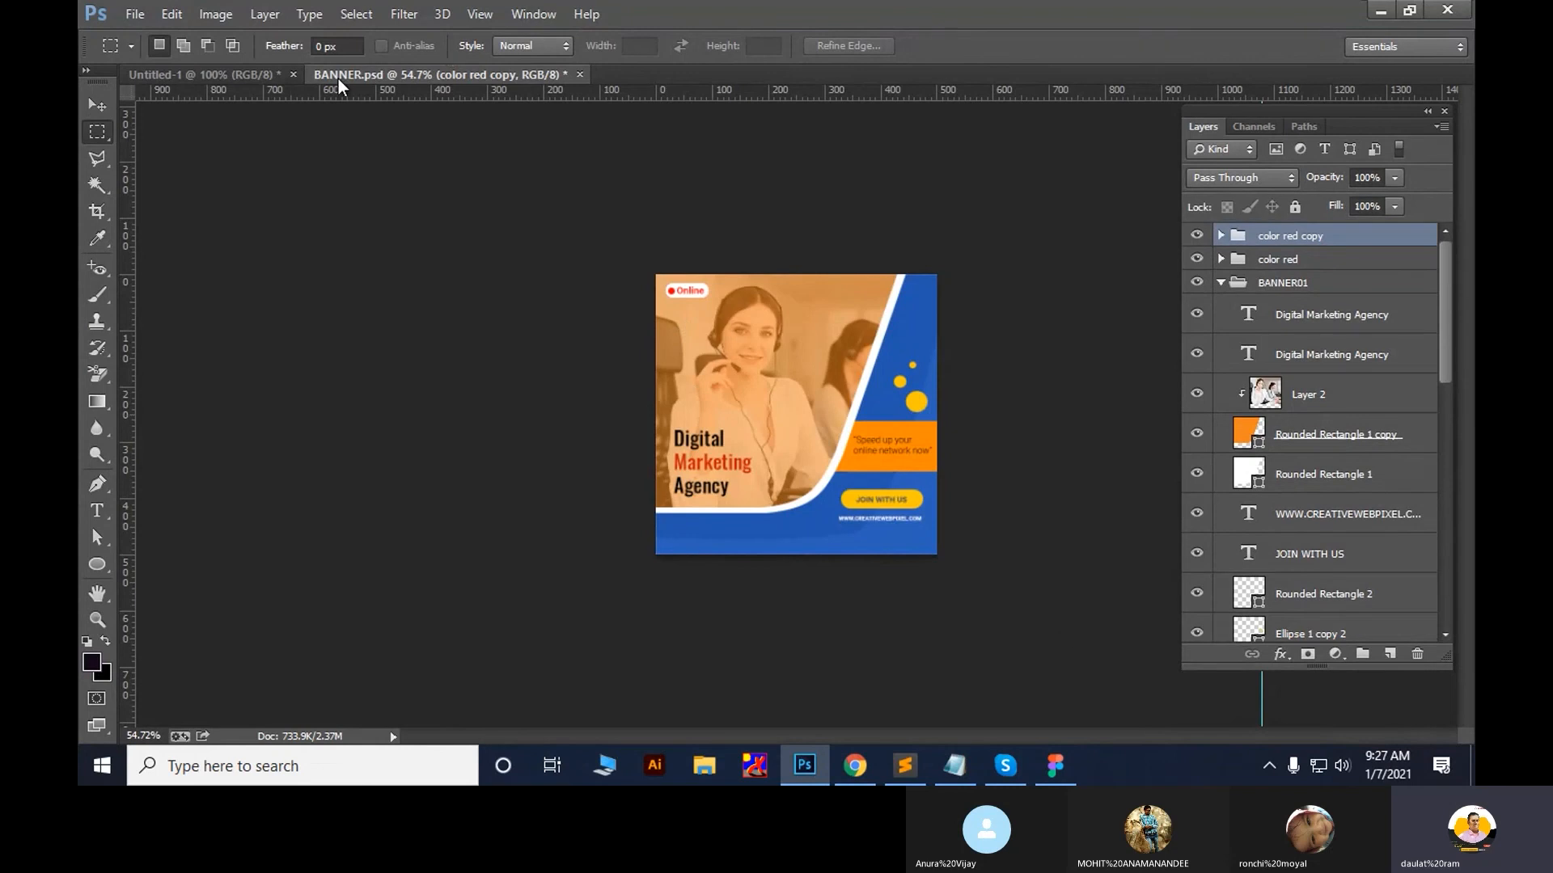
click(149, 12)
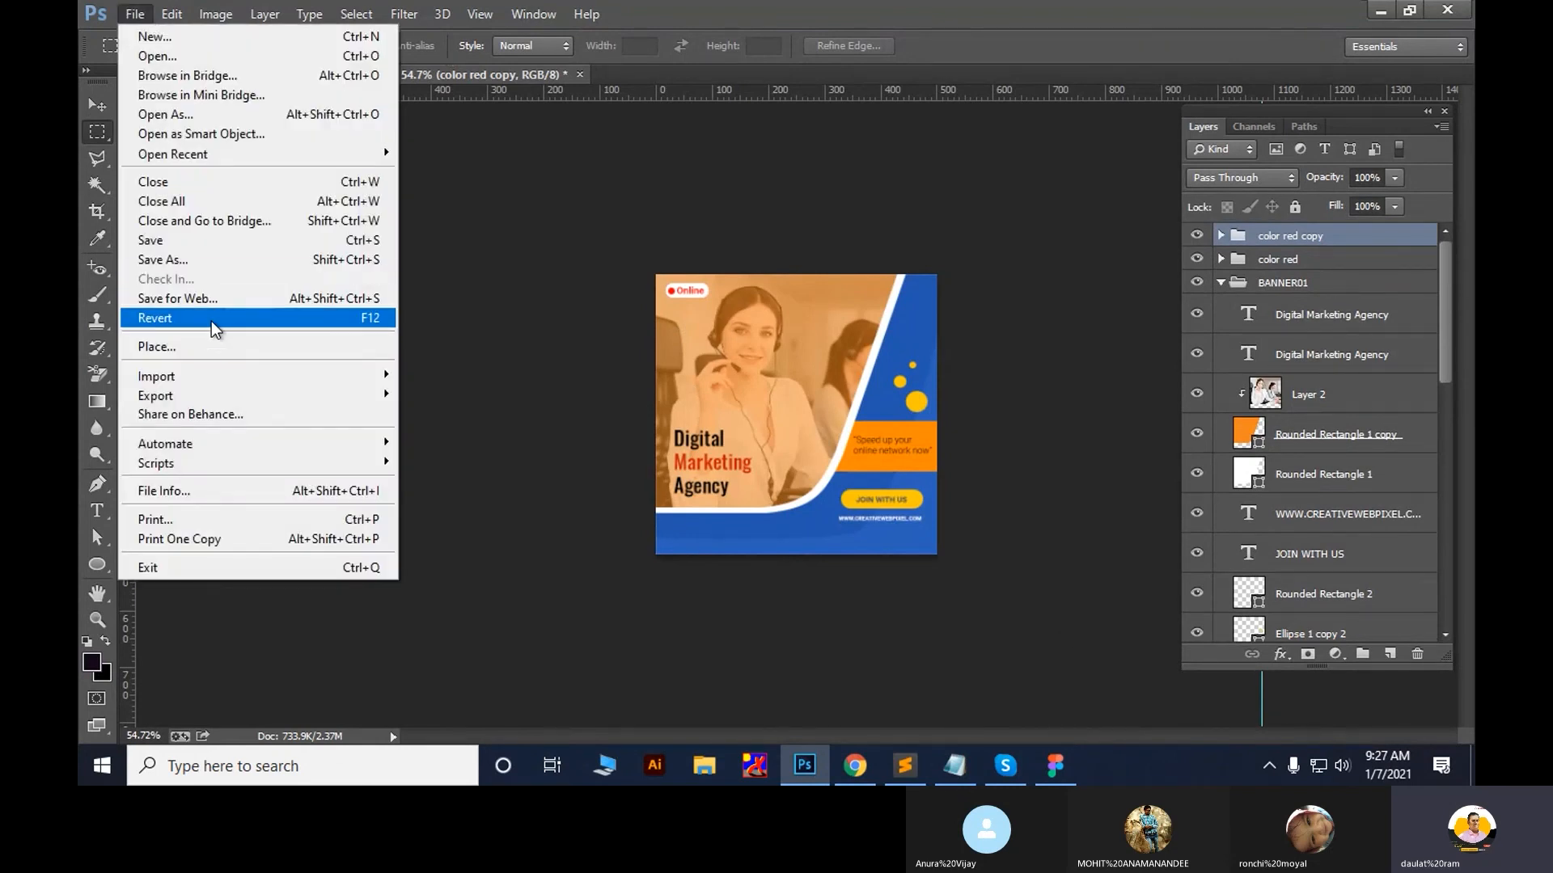
click(1006, 481)
key(v)
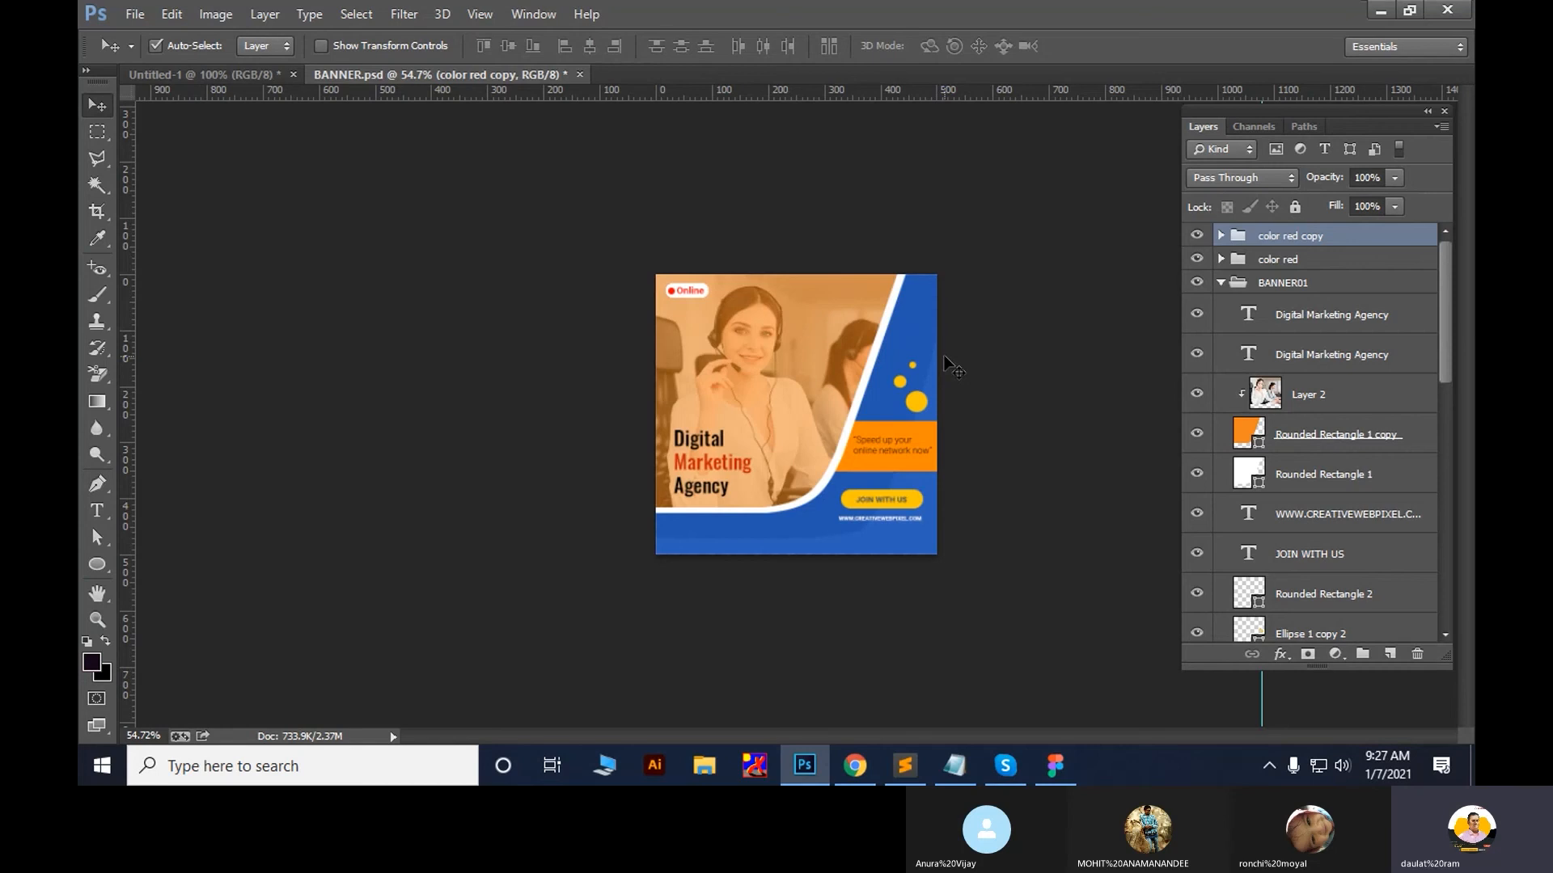
click(135, 14)
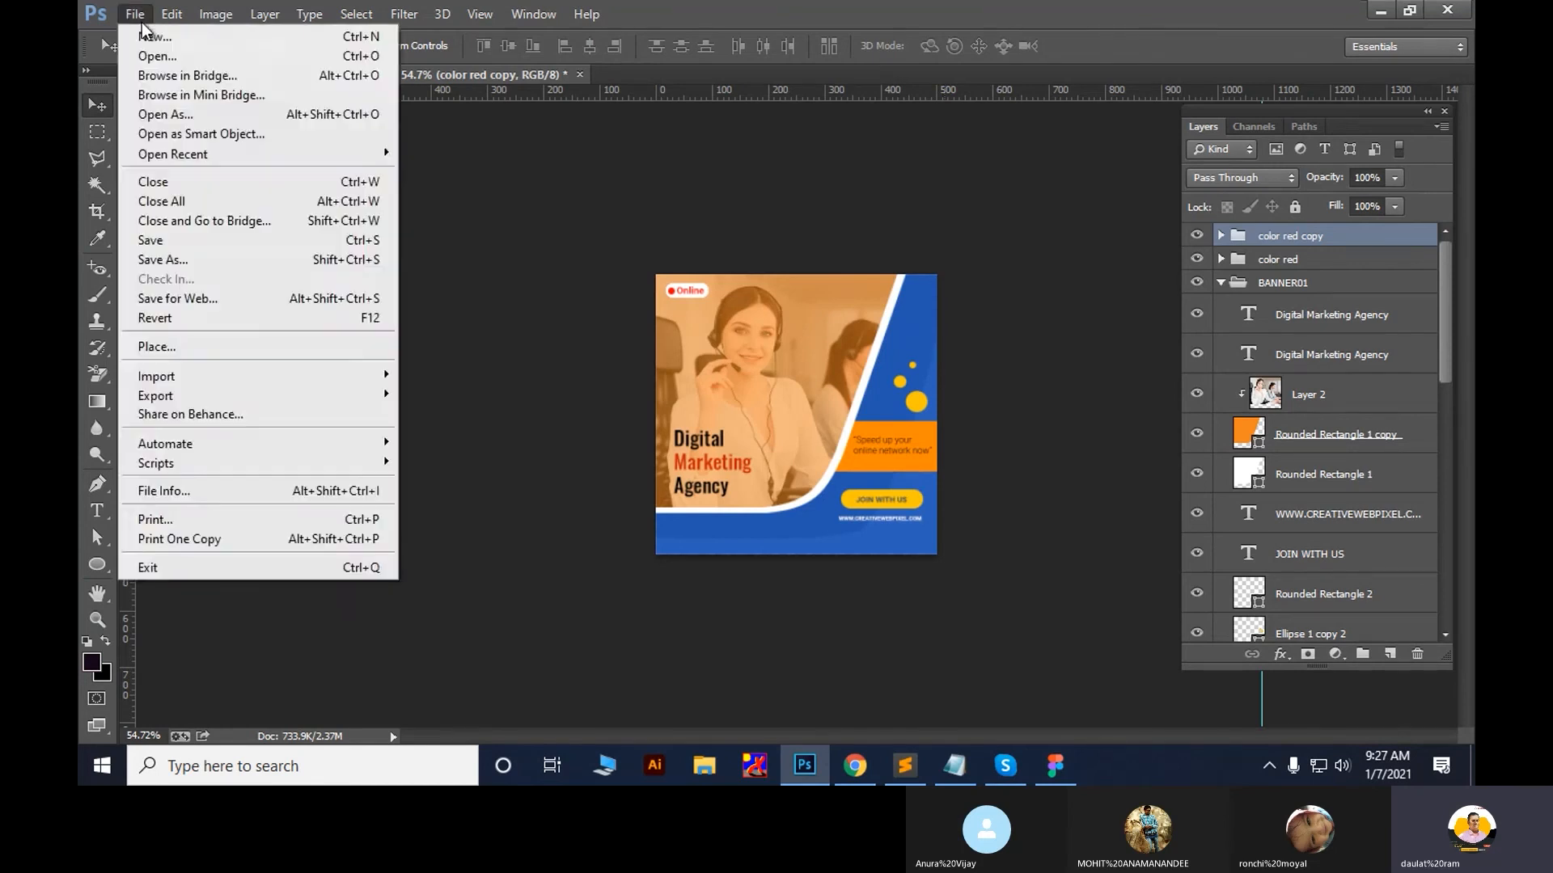
click(212, 348)
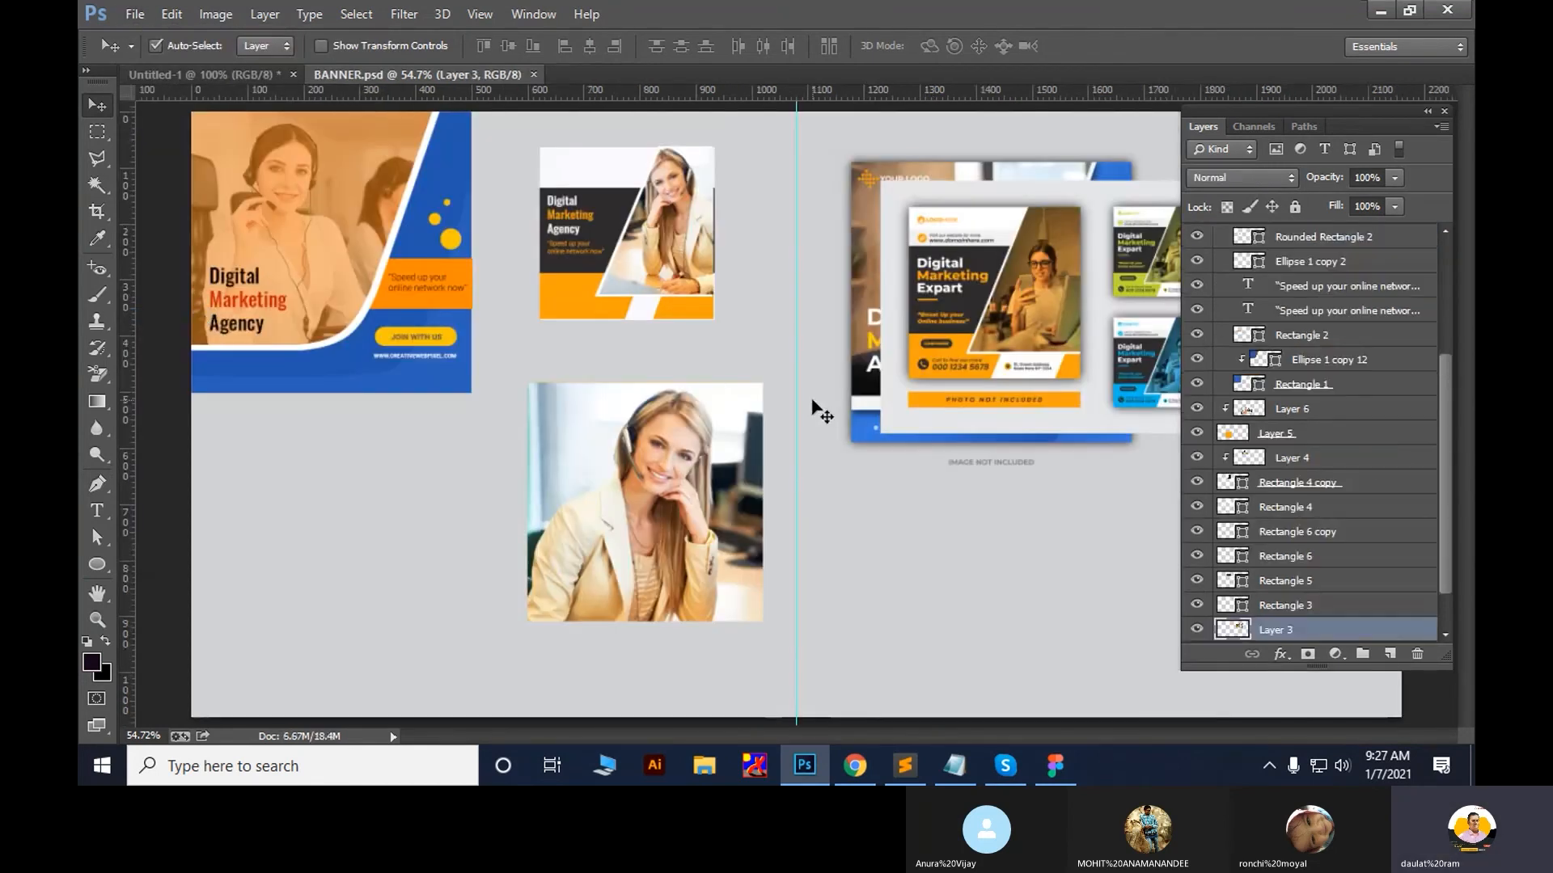
Open the mailer-design file from the desktop in Photoshop
right_click(677, 294)
click(731, 314)
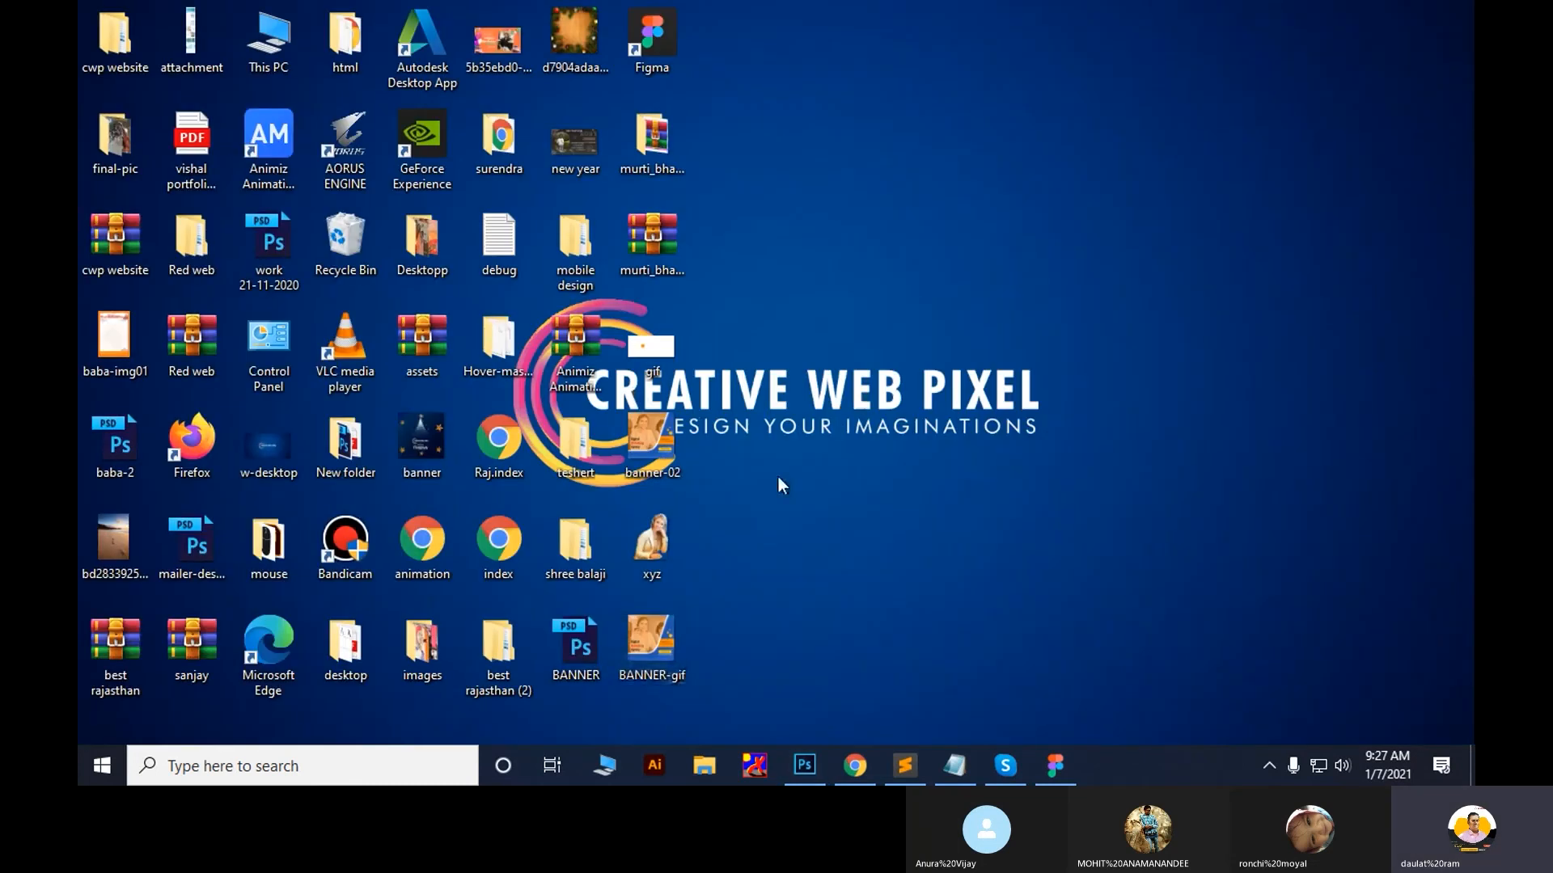
drag(171, 552, 1075, 46)
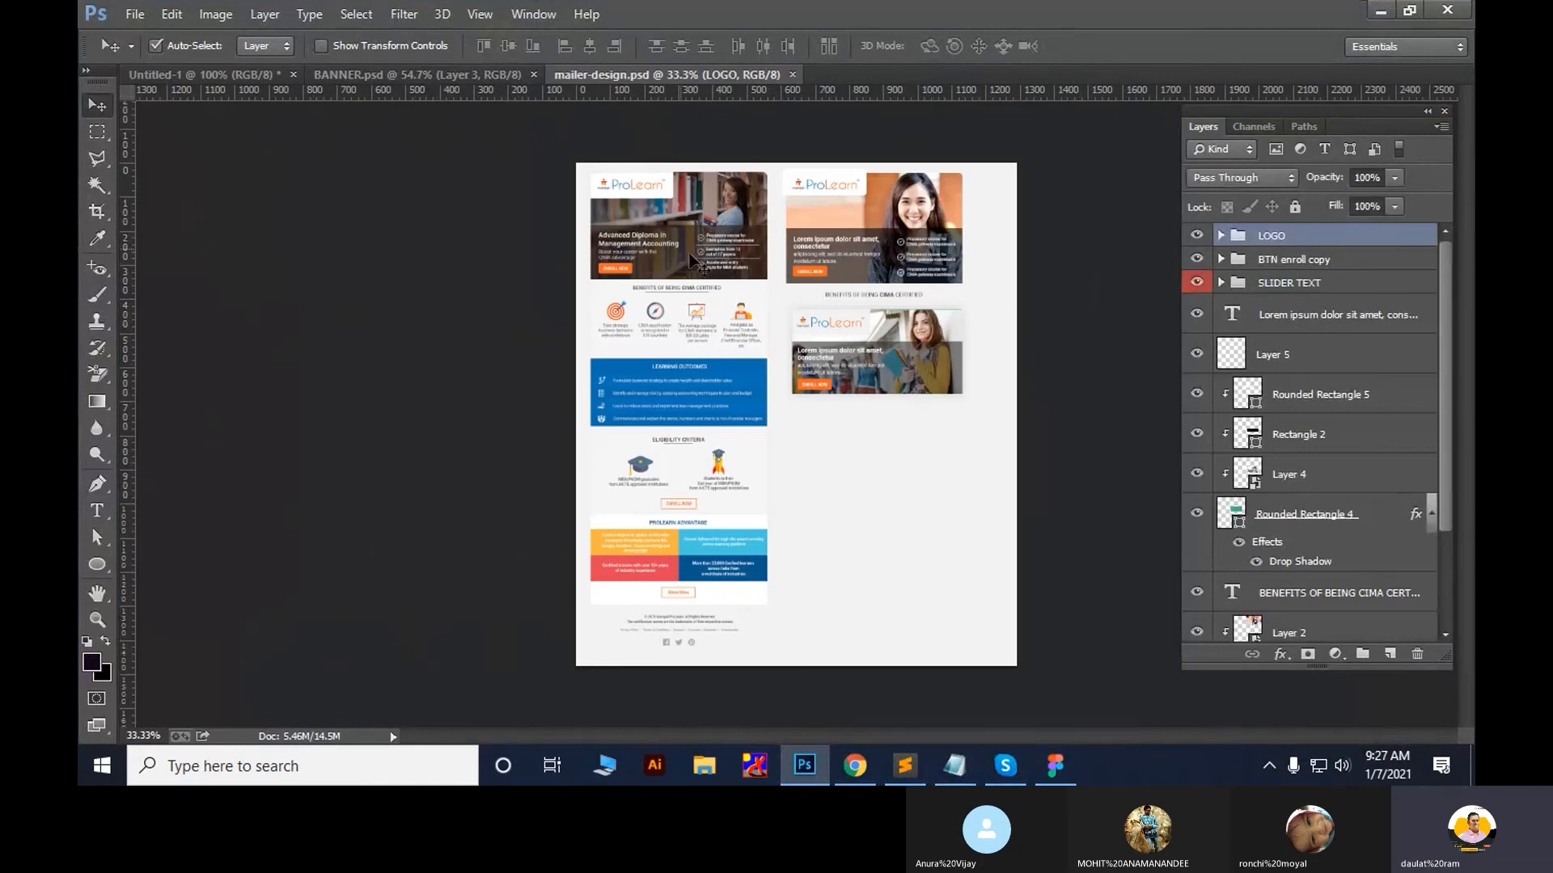
Move several images, shapes and the logo background around the mailer design, and revert the document to its saved version
drag(690, 258, 842, 438)
drag(900, 217, 994, 98)
drag(889, 379, 726, 485)
drag(858, 330, 752, 296)
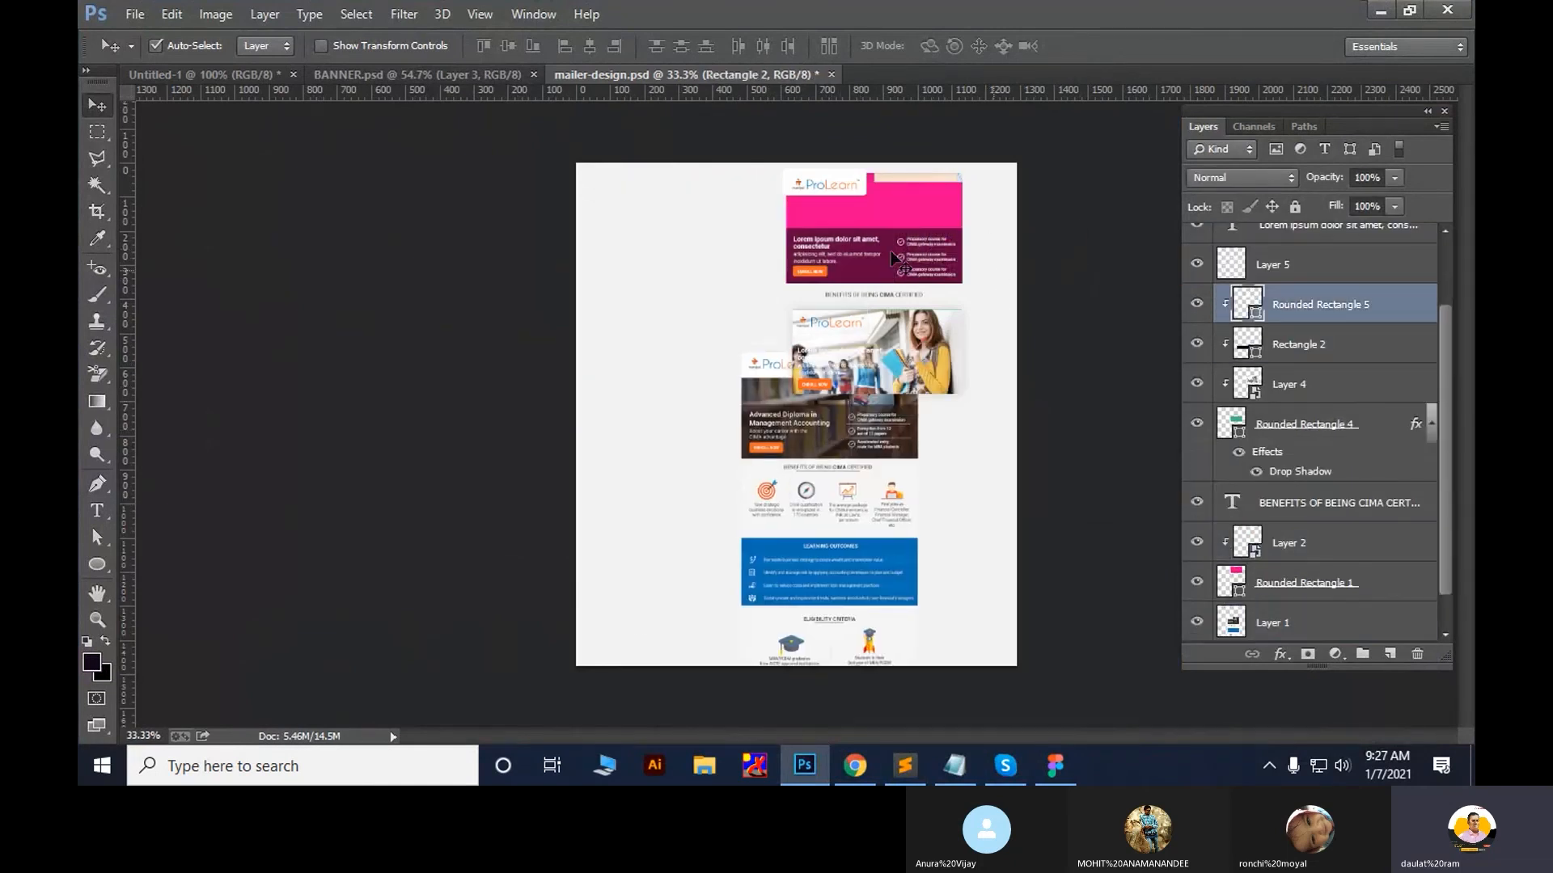
drag(884, 257, 1019, 200)
drag(915, 211, 928, 176)
drag(800, 176, 925, 174)
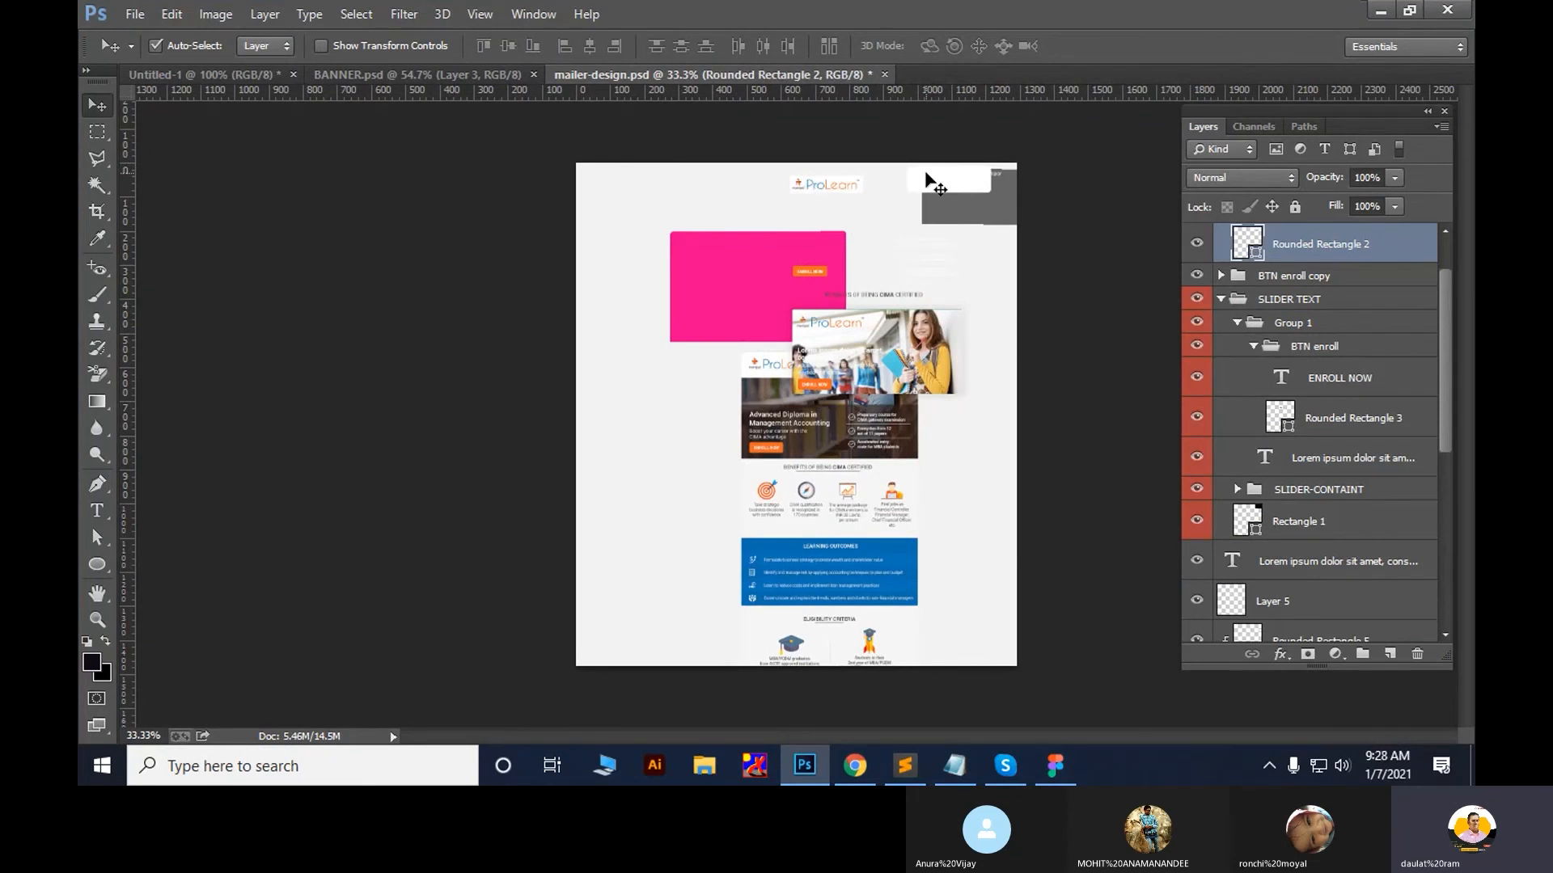
key(F12)
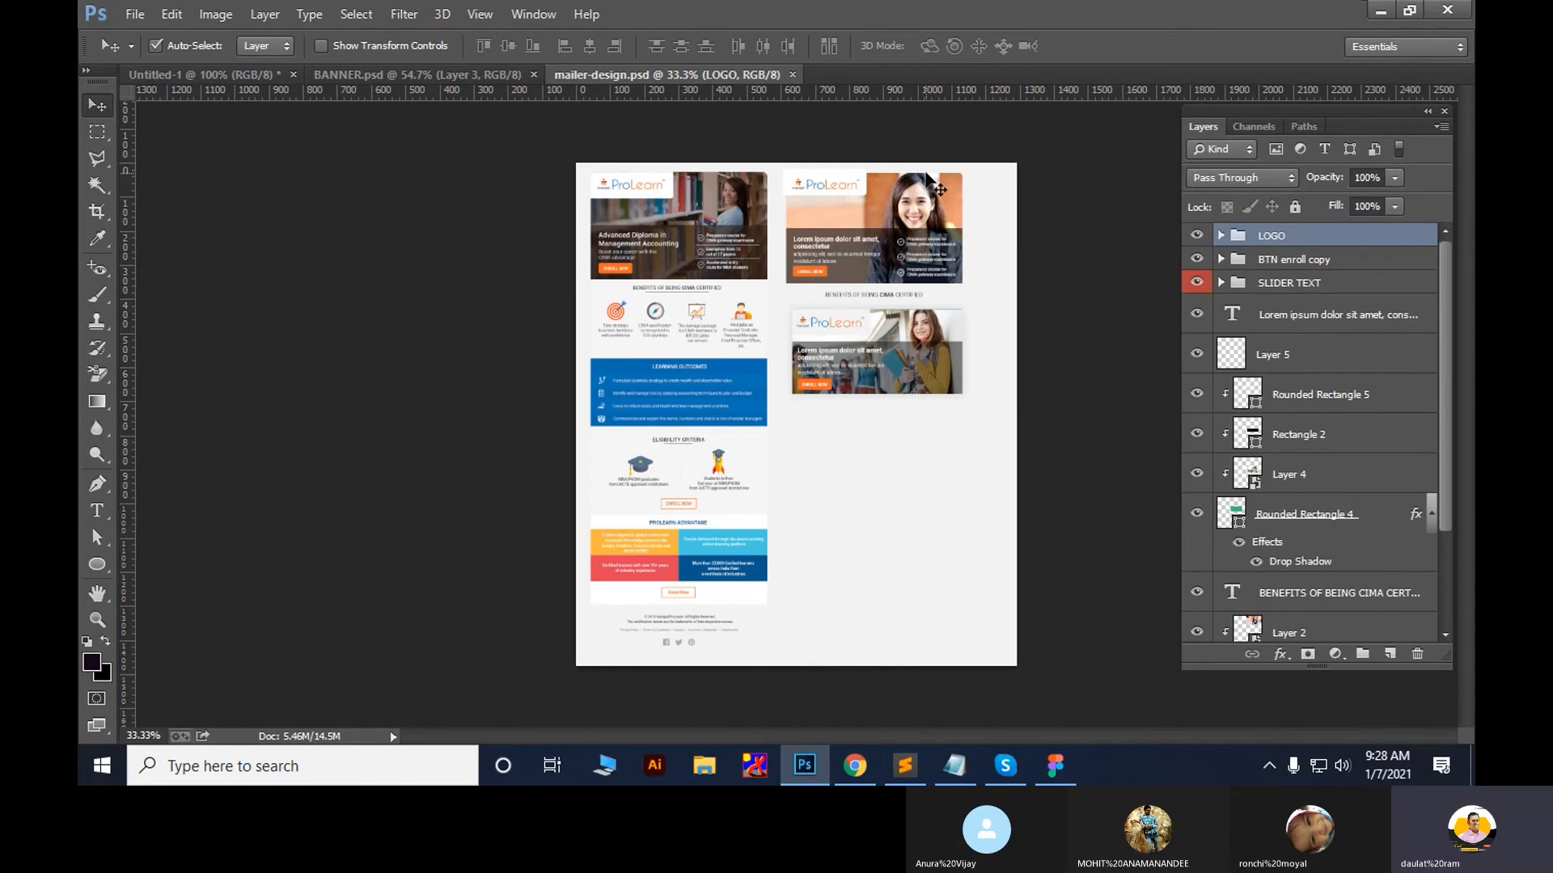
Switch to Sublime Text and add the line "F12 revert ke liye" at the end of the shortcut notes
click(905, 766)
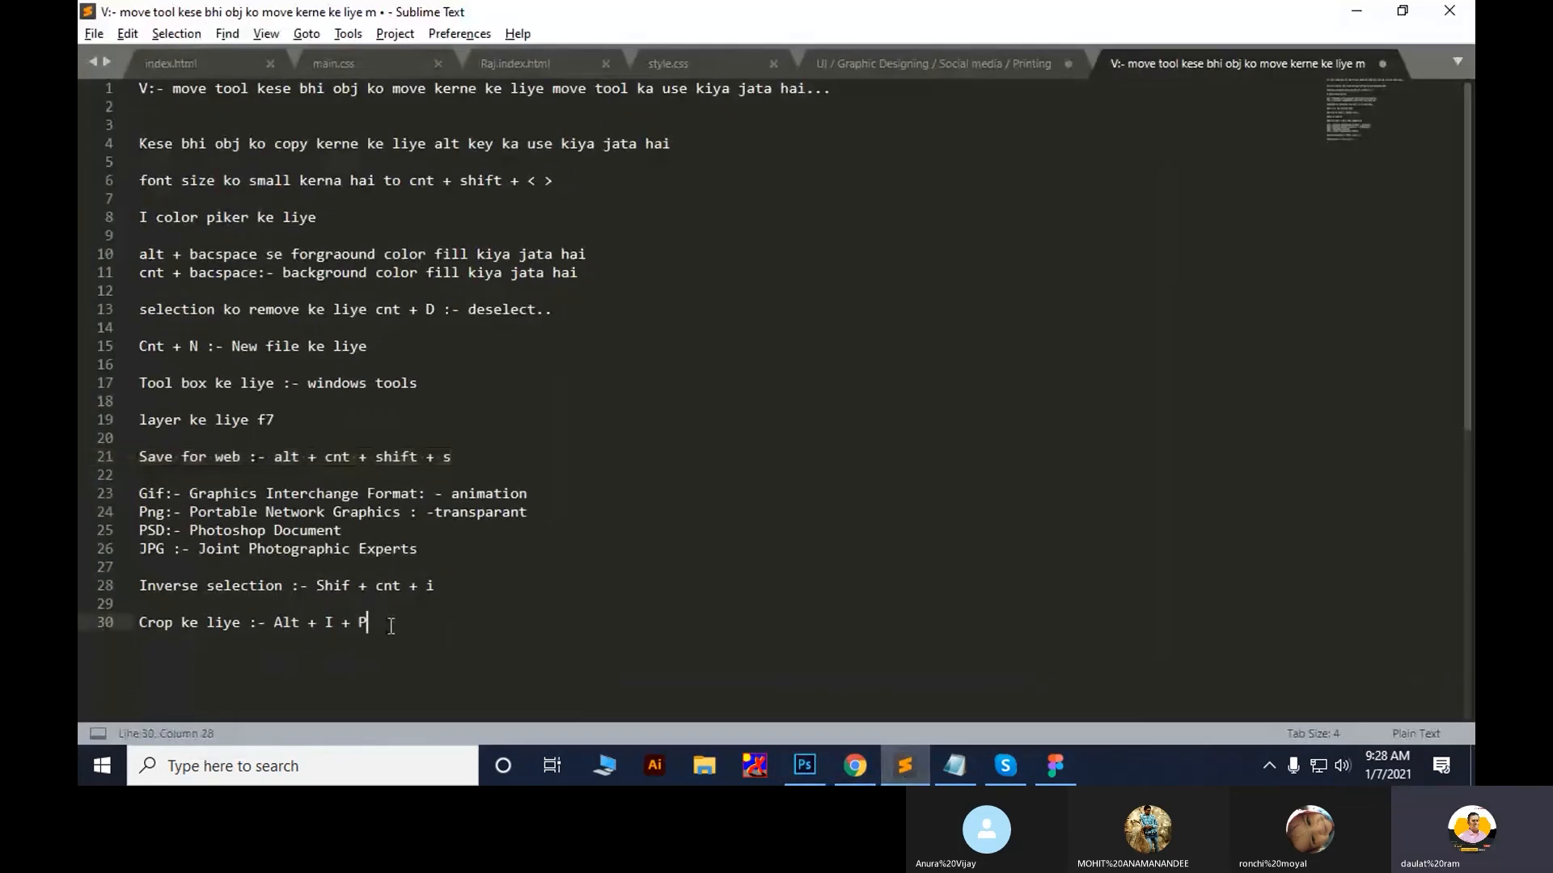
key(Return)
key(Return)
text(F12 re)
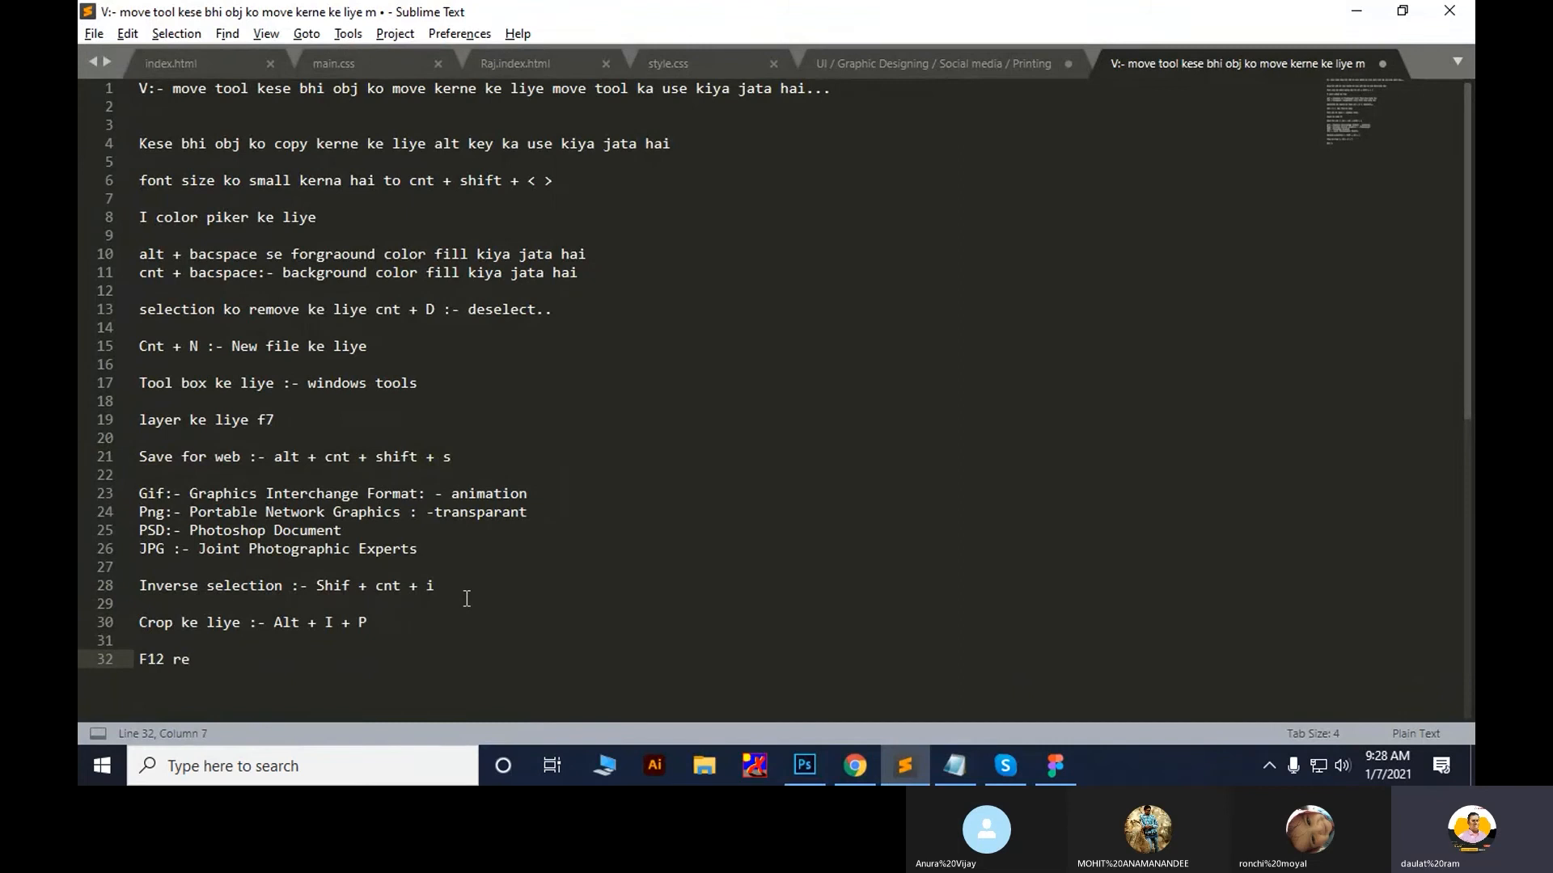
text(vert ke li)
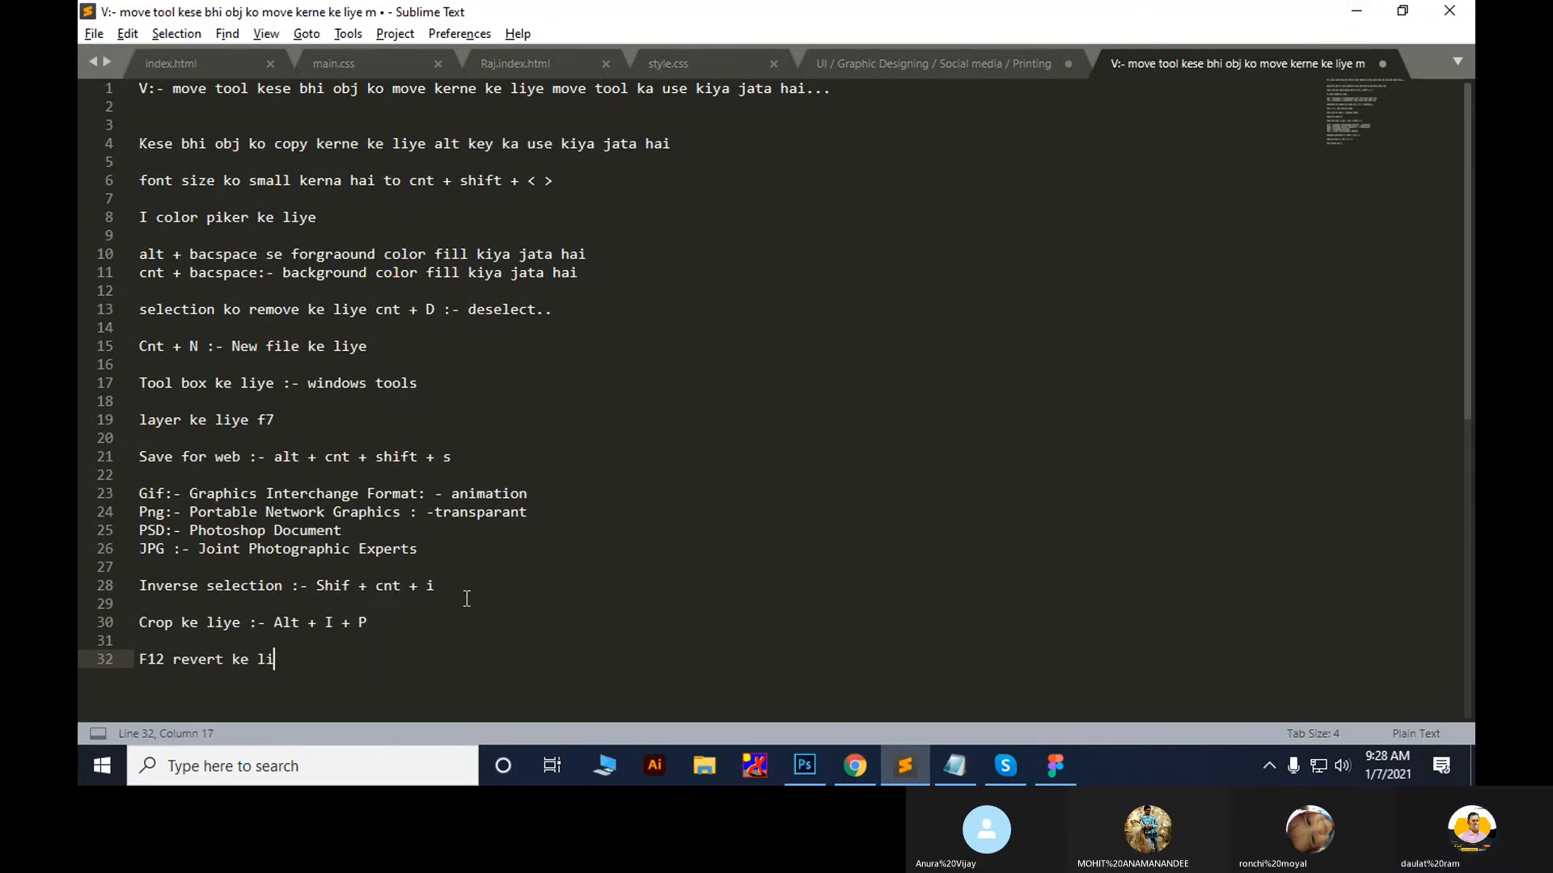
text(ye)
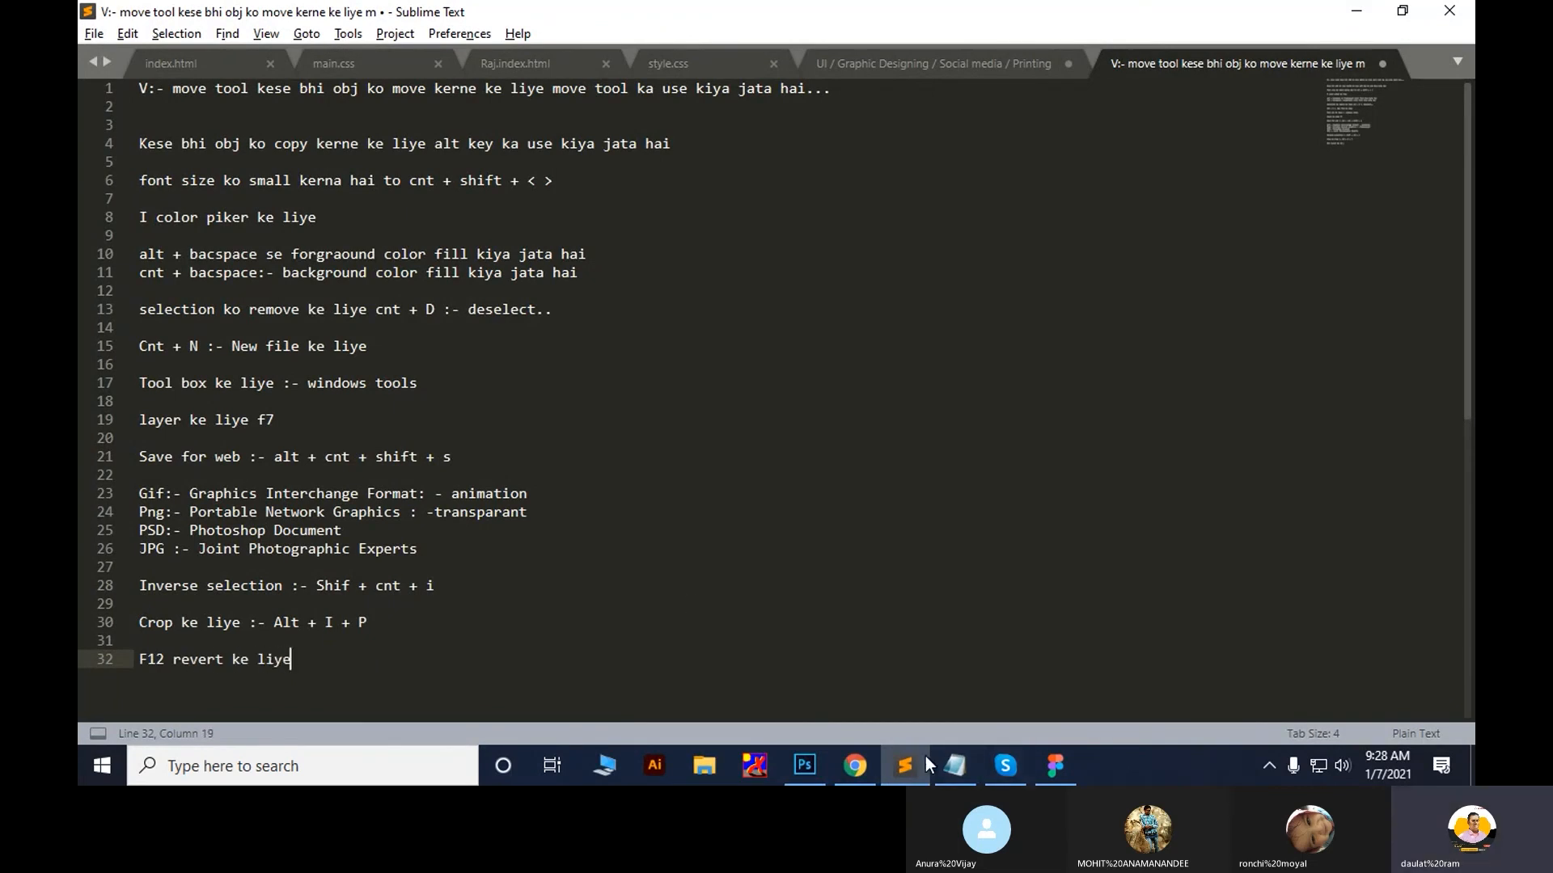
Check the ongoing call and a contact's chat in Skype, and highlight the F12 revert line in the Sublime Text notes
click(1005, 766)
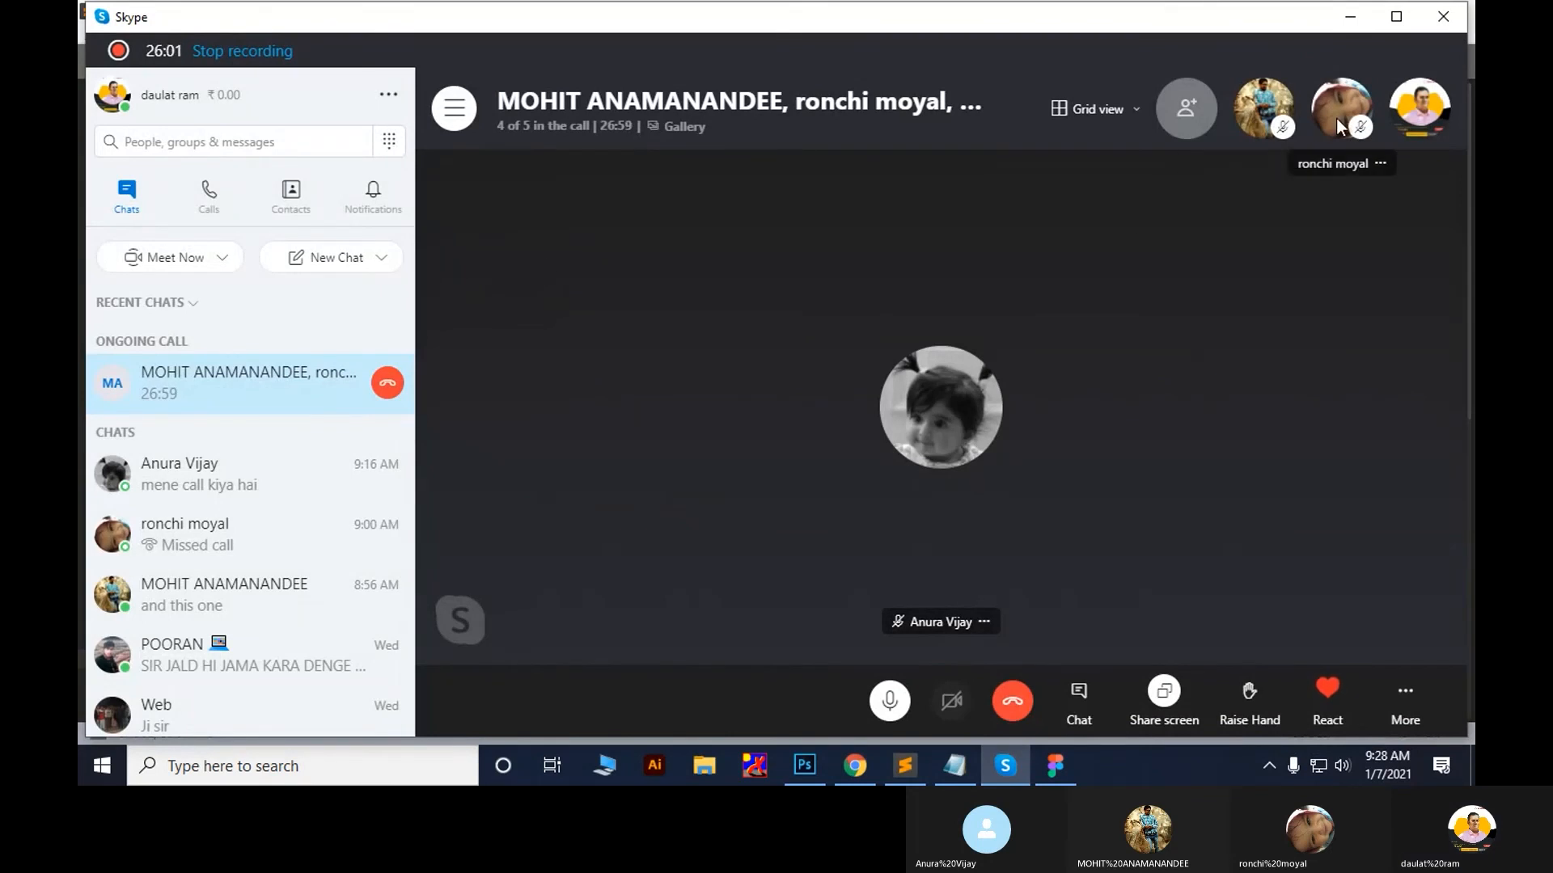
click(403, 501)
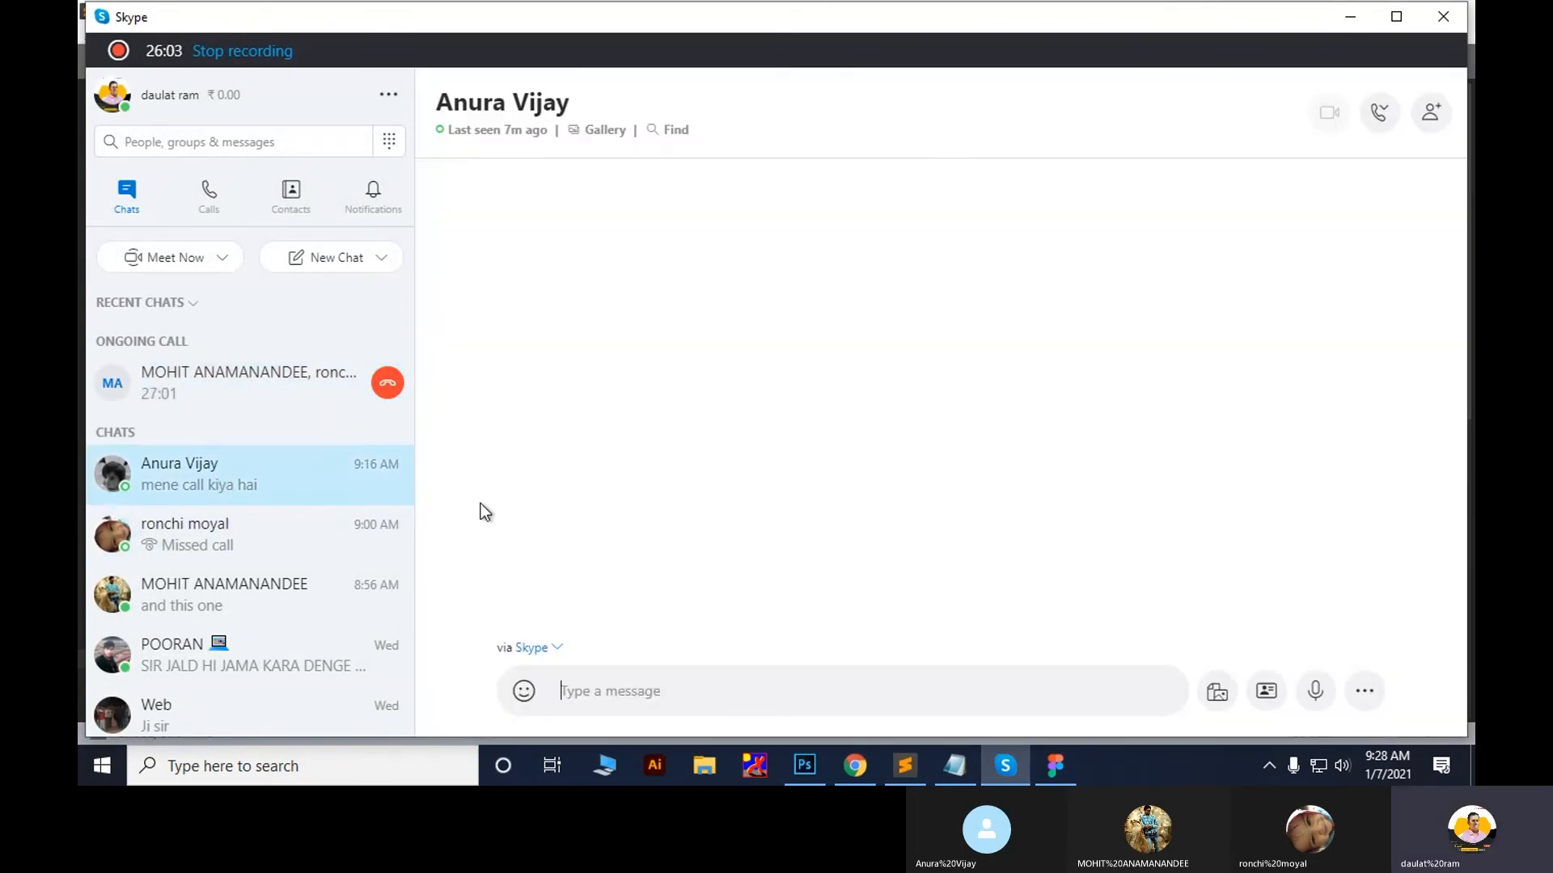
key(alt+Tab)
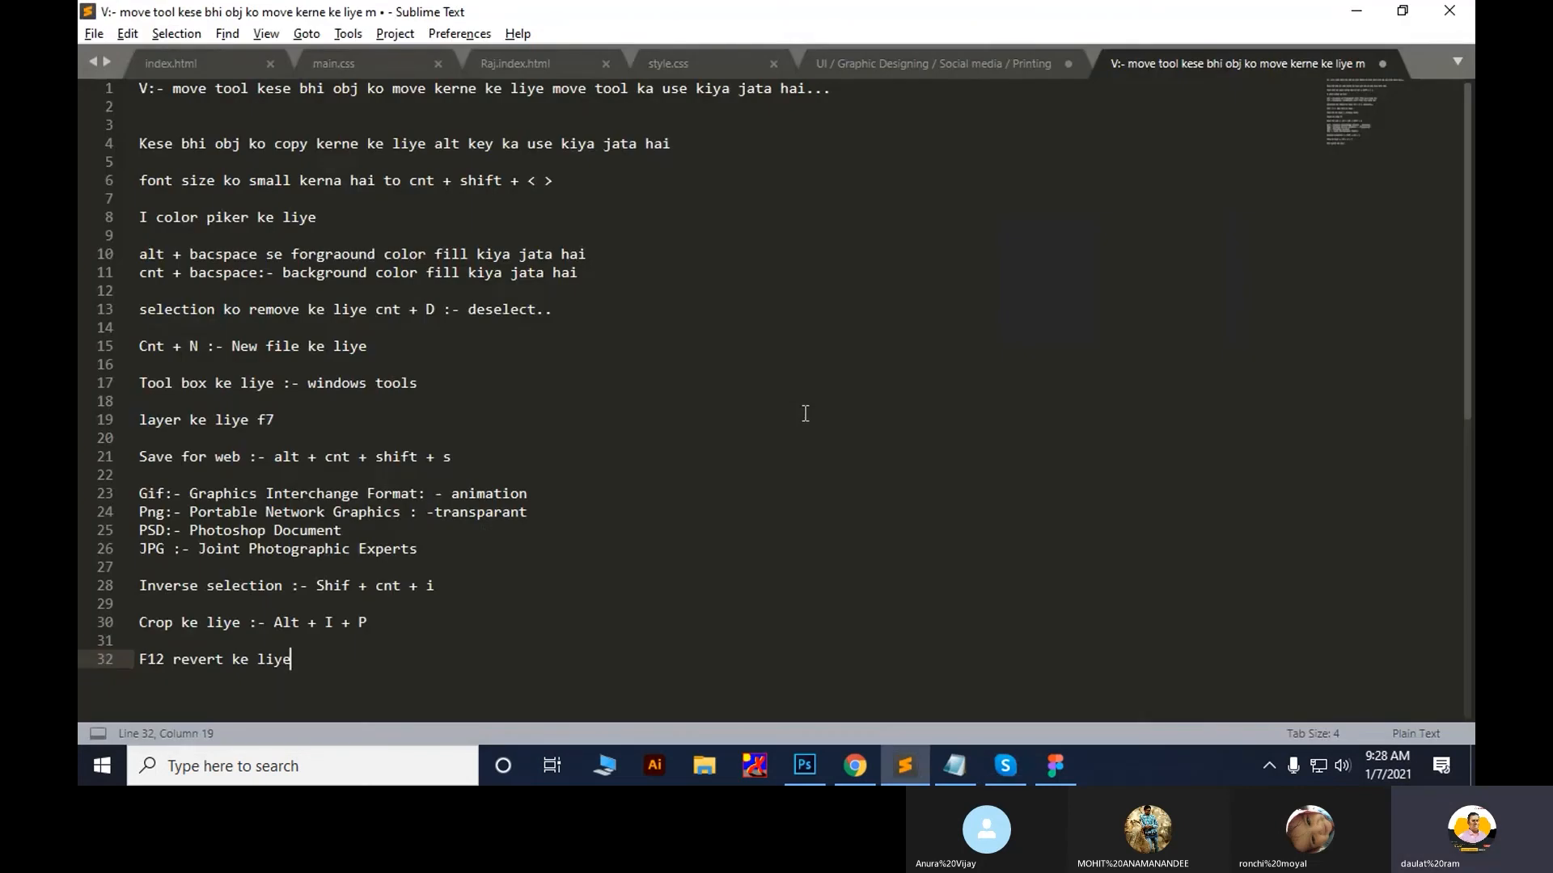
scroll(804, 413, down, 4)
drag(293, 437, 138, 438)
Switch to Photoshop and close mailer-design.psd and the Untitled-1 document, discarding the unsaved changes
key(alt+Tab)
key(alt+Tab)
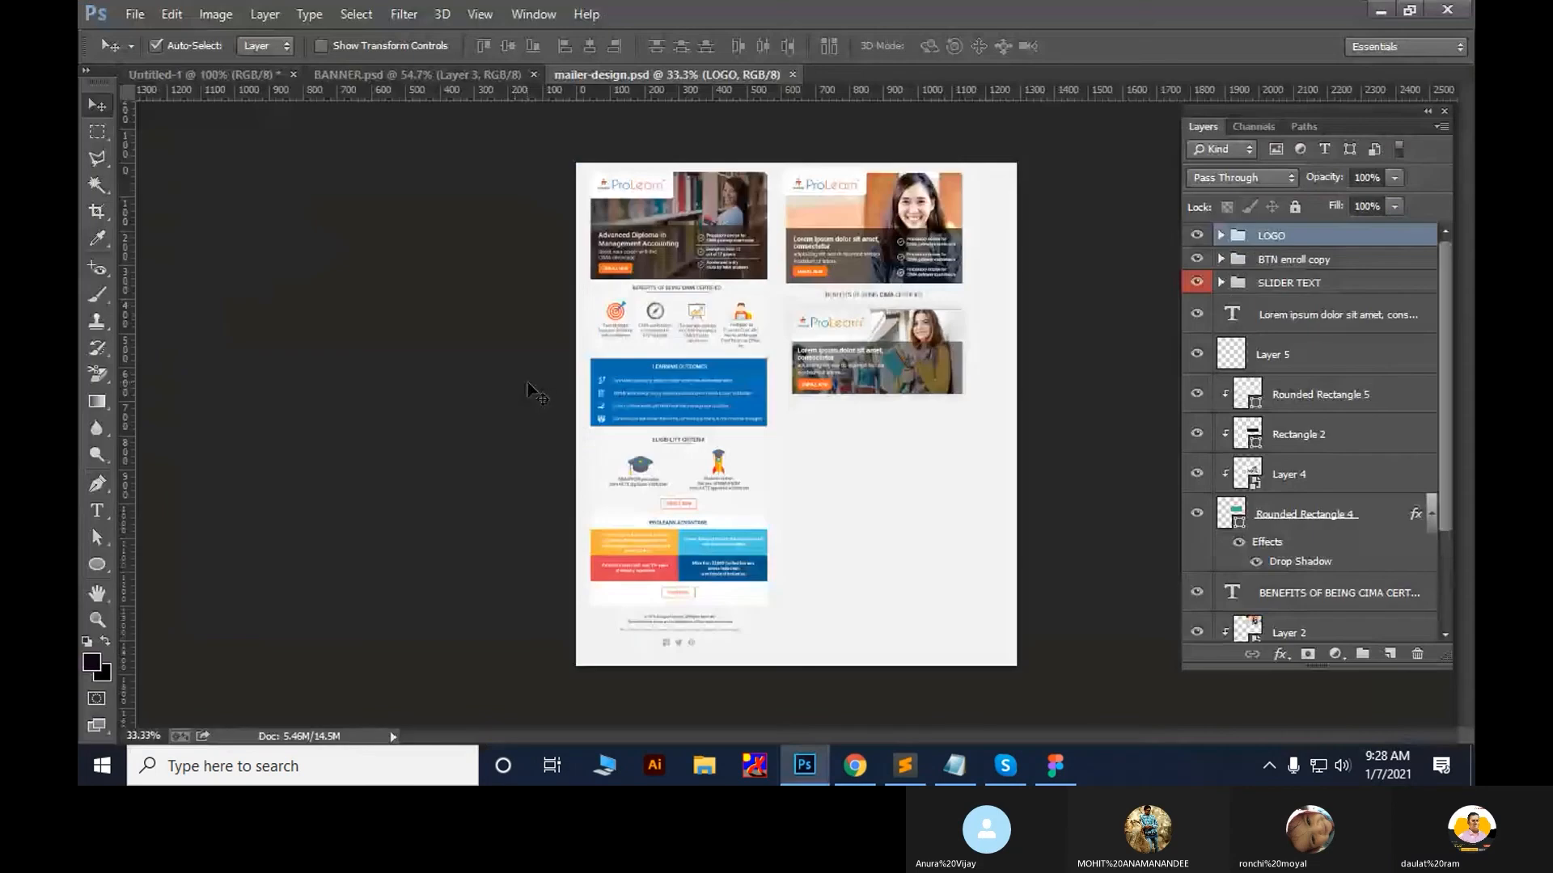
key(ctrl+w)
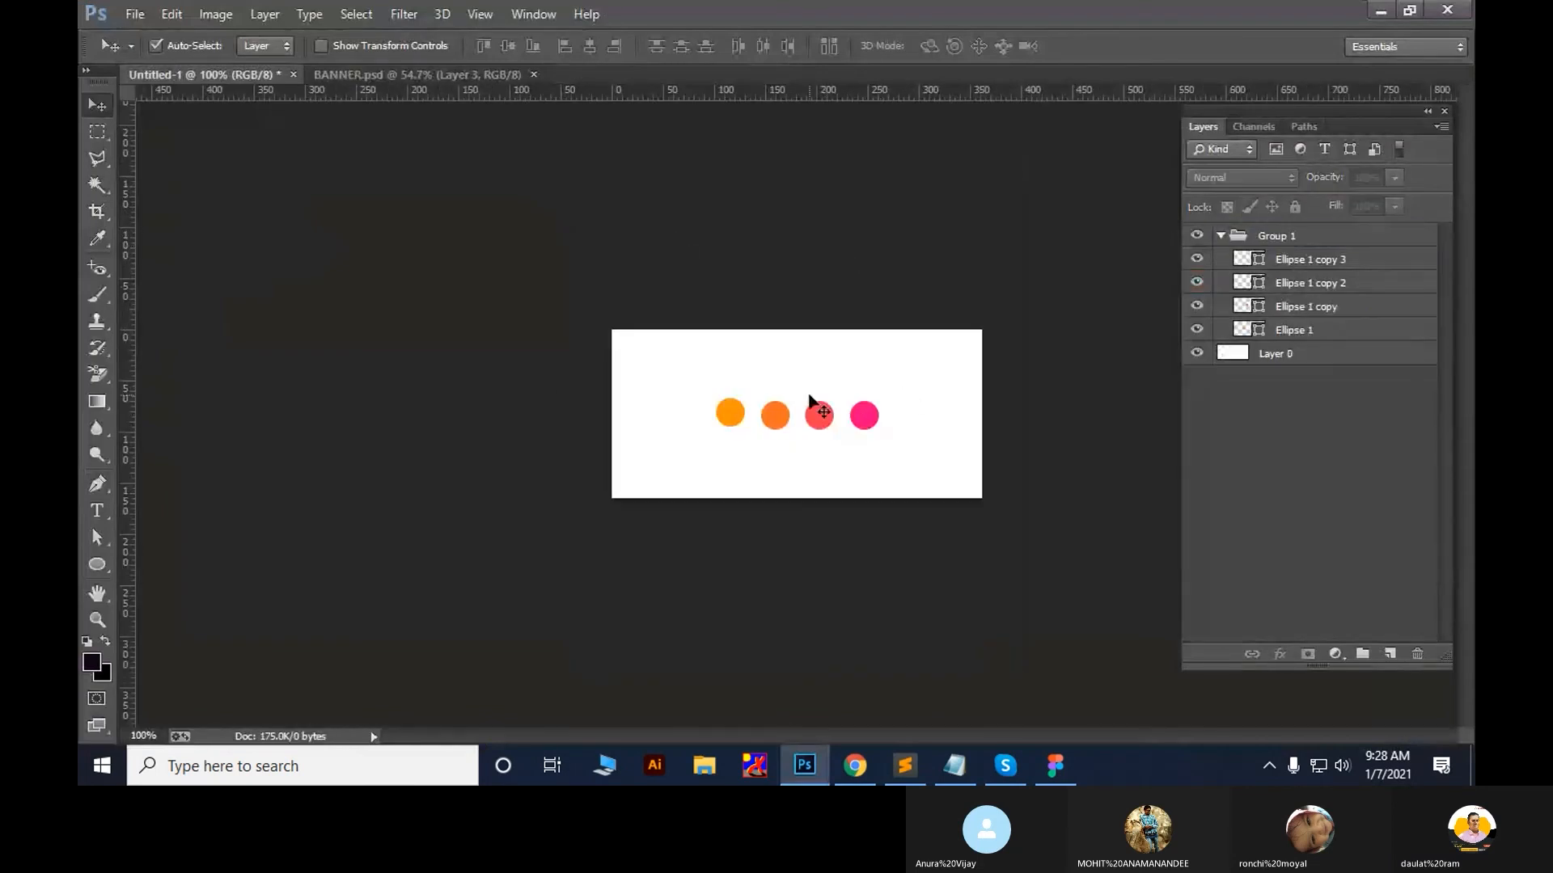
key(ctrl+w)
click(778, 297)
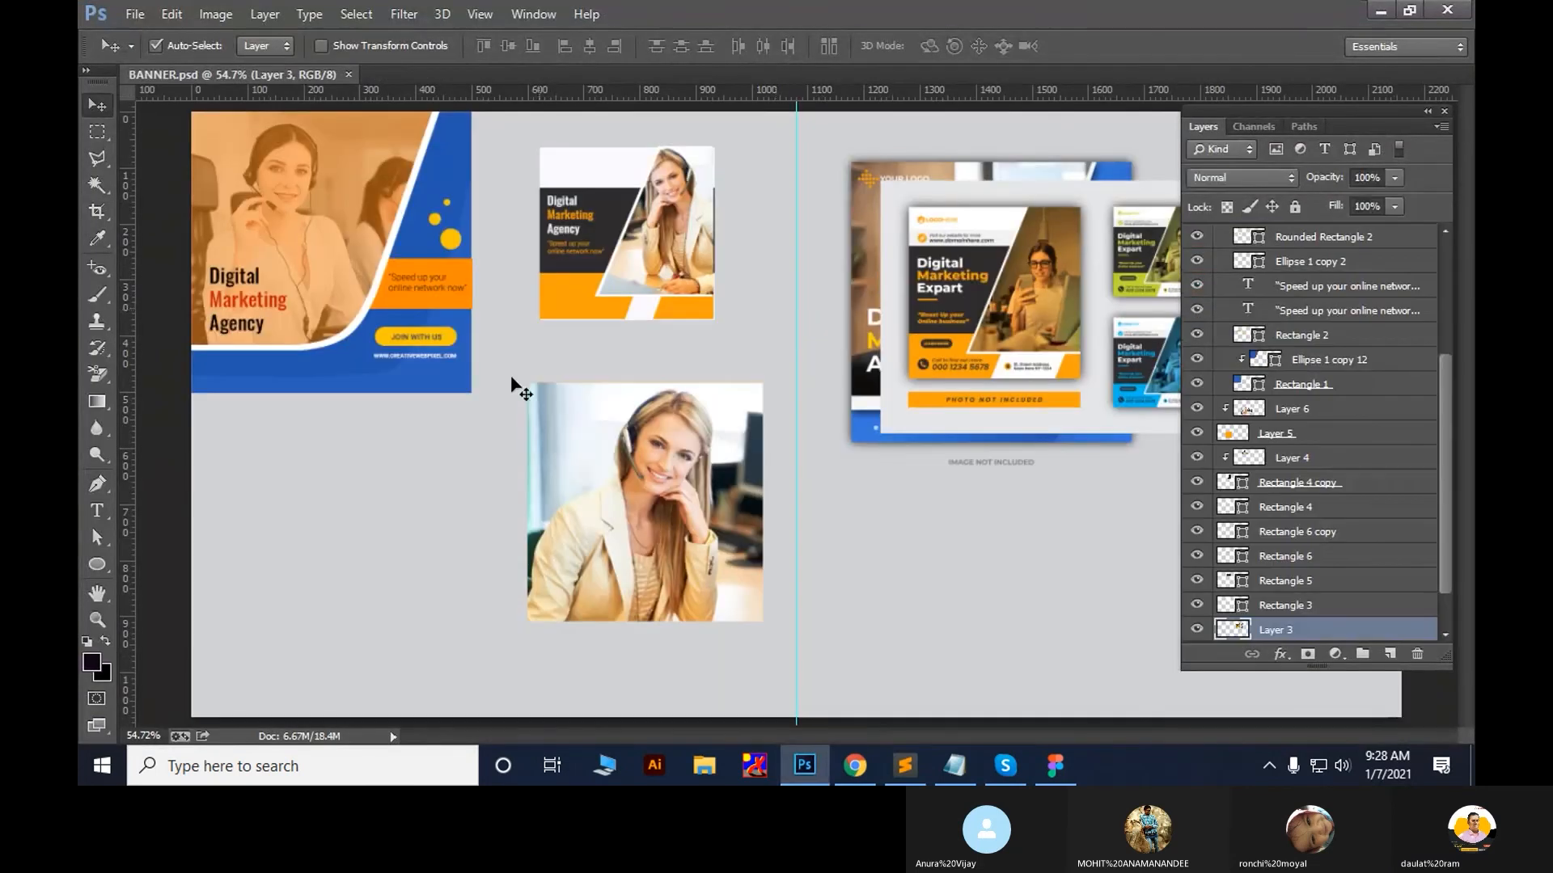
Try to place the wooden Christmas decoration image from the Desktop folder into BANNER.psd
click(134, 14)
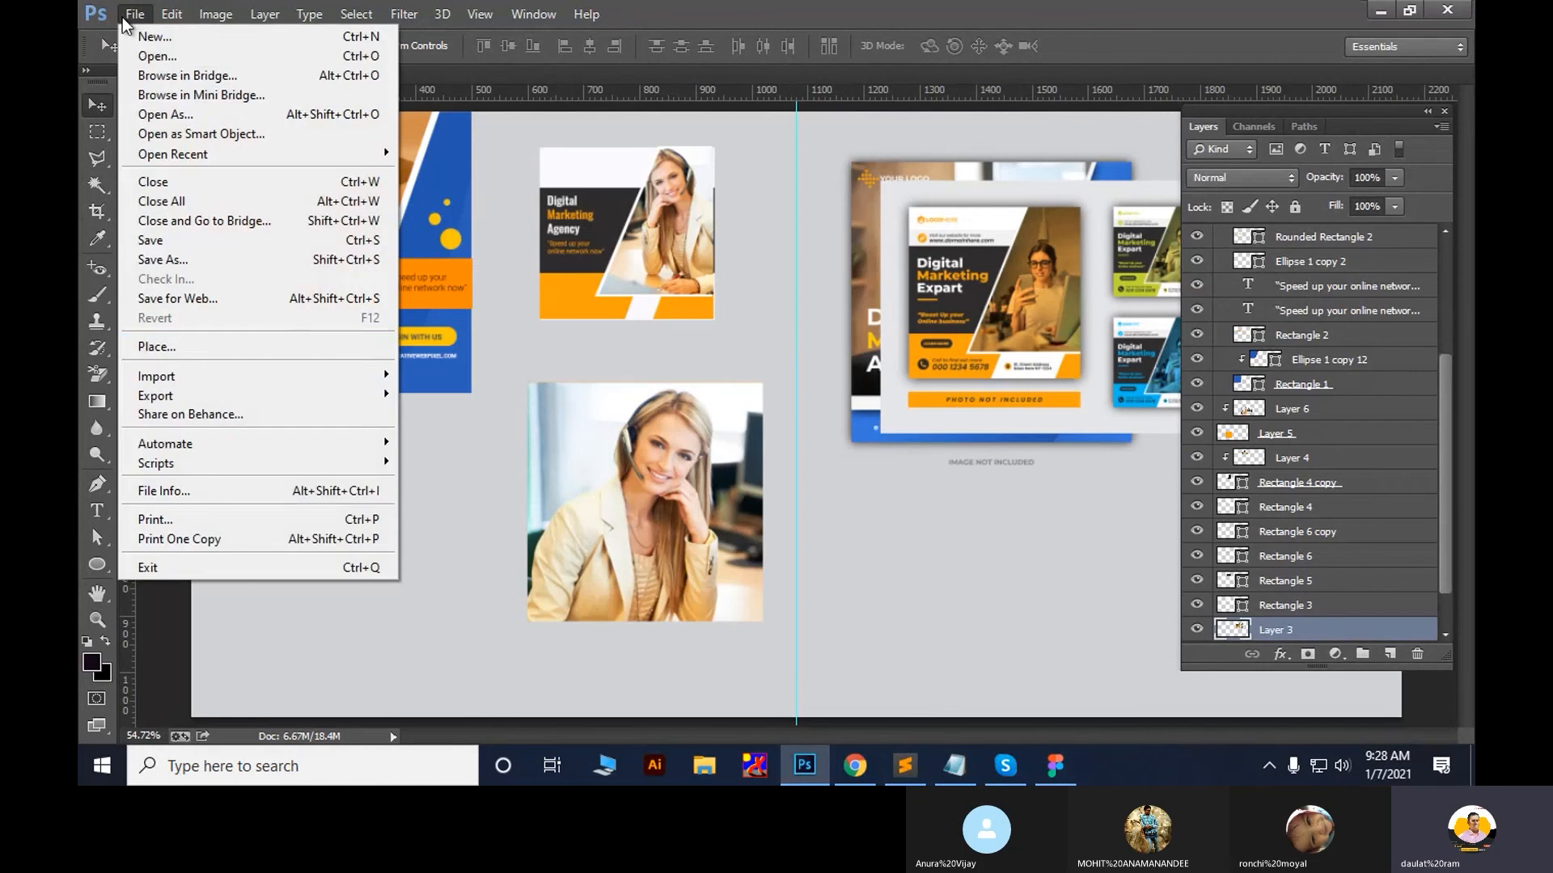
click(194, 347)
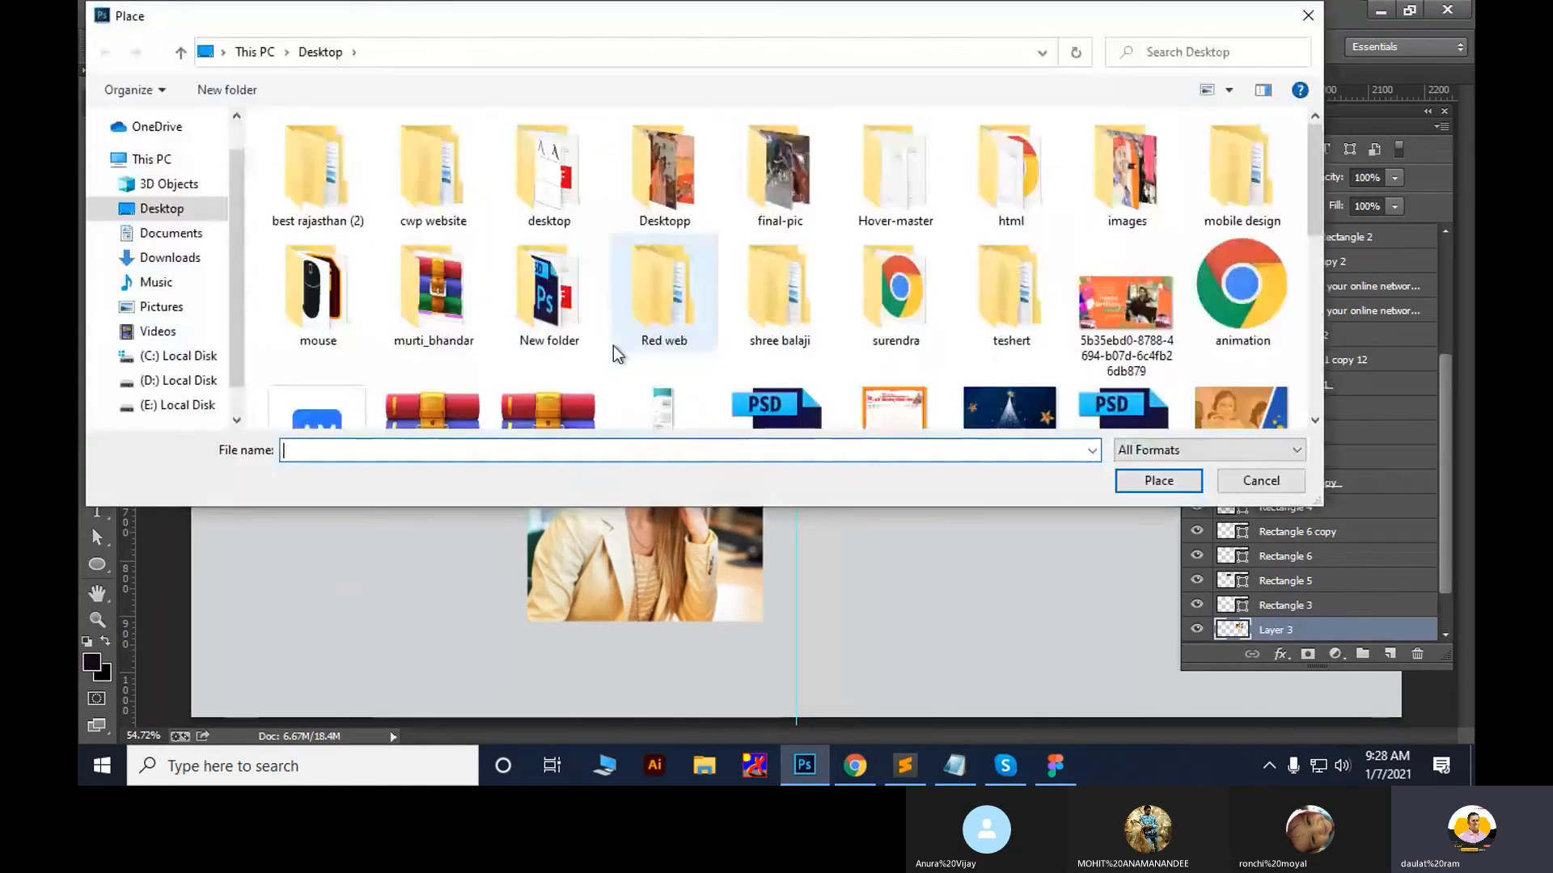
scroll(699, 280, down, 2)
scroll(671, 209, up, 2)
scroll(682, 270, down, 4)
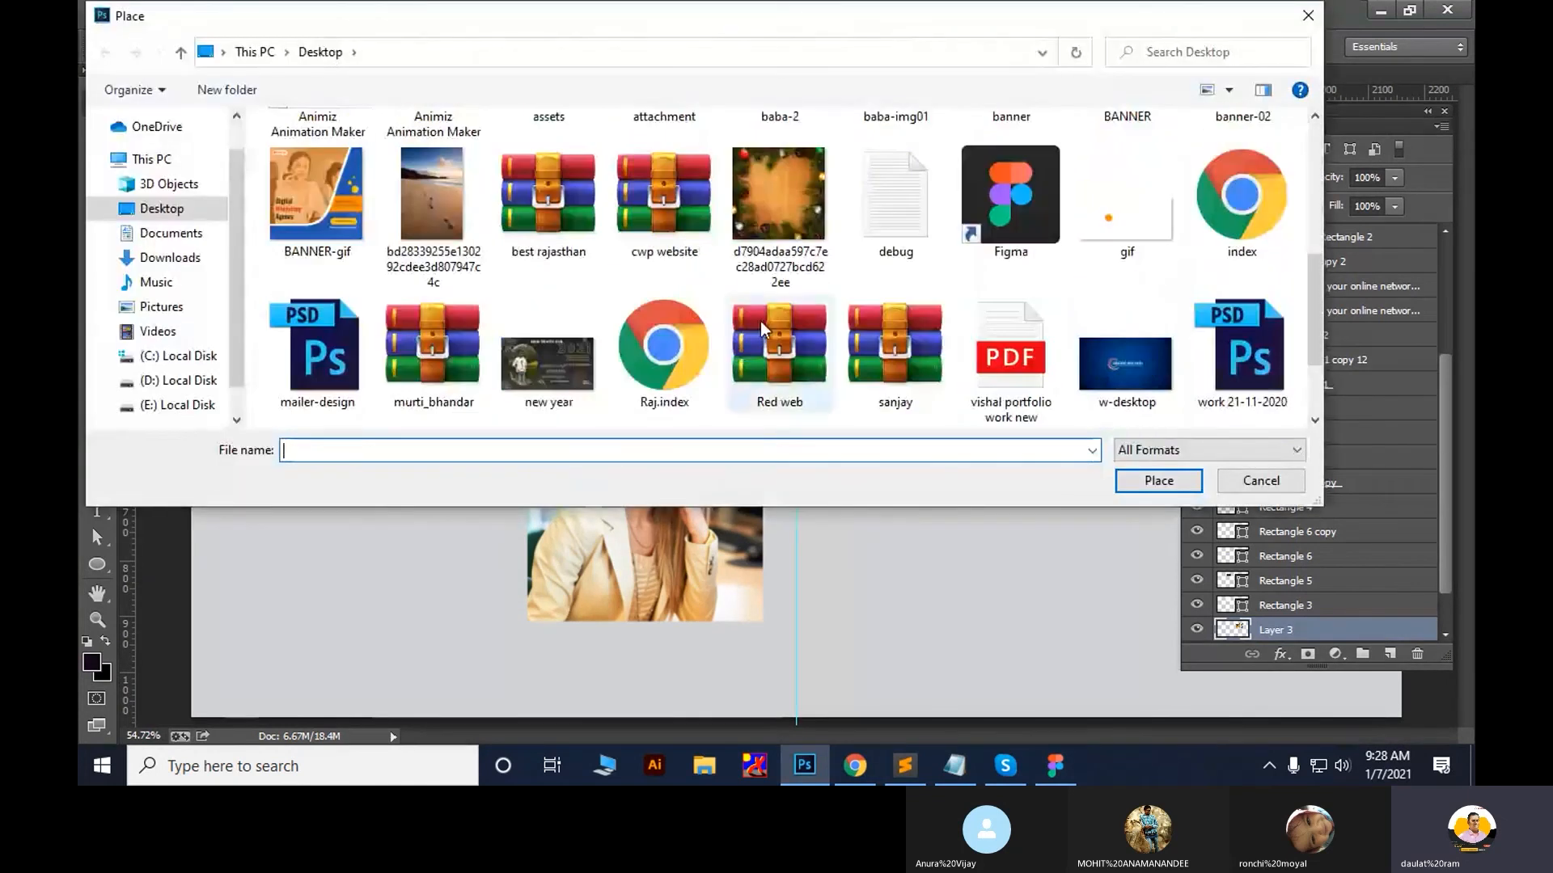
double_click(783, 216)
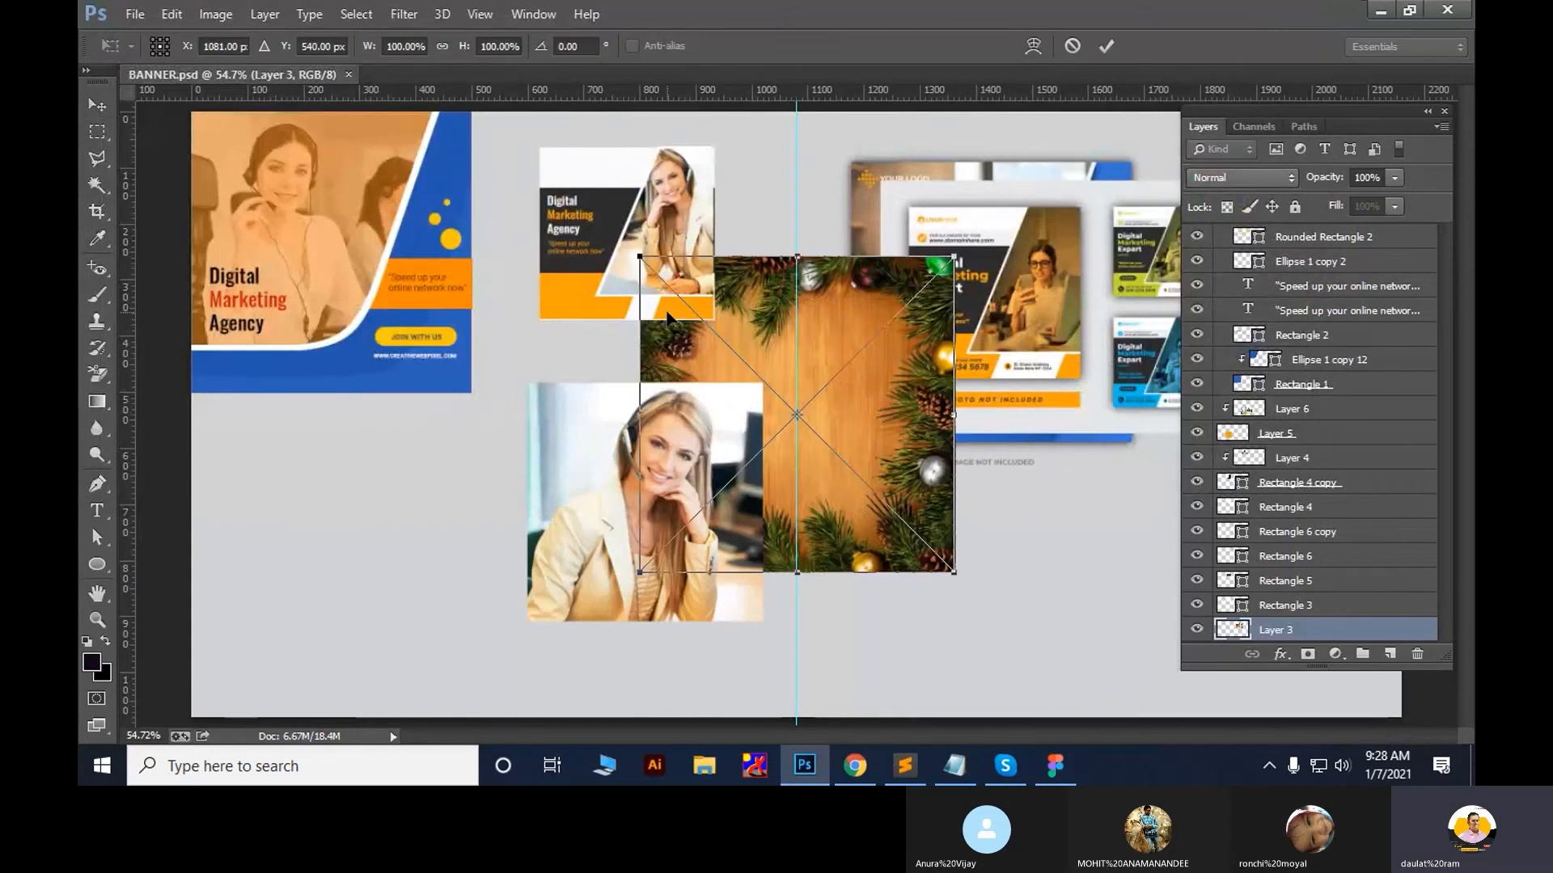
drag(857, 409, 938, 535)
key(Escape)
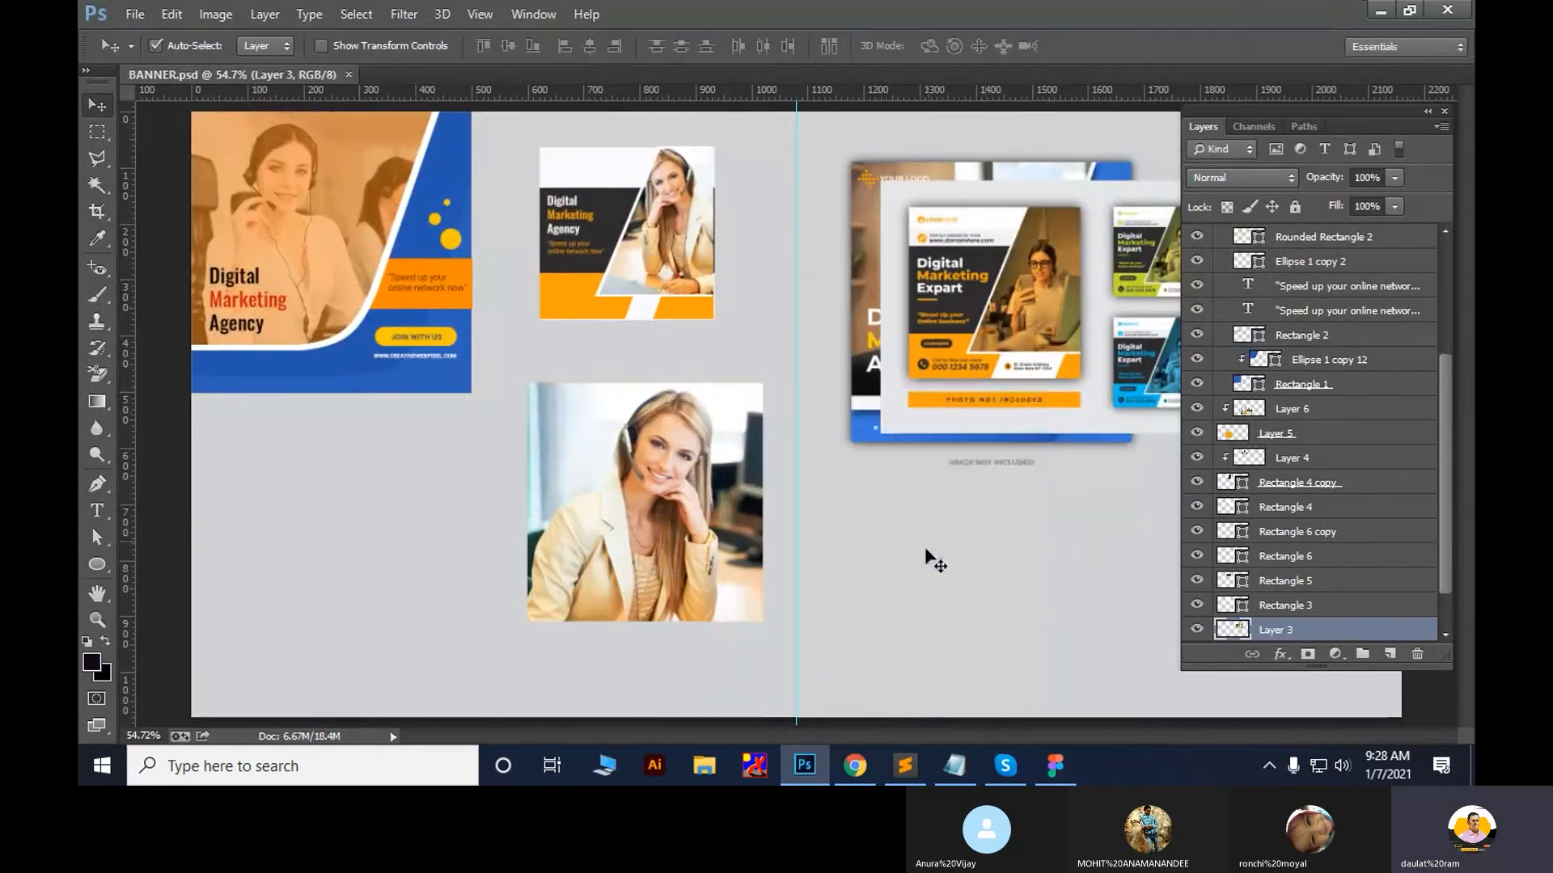
Place the banner-02 image from the desktop into BANNER.psd and move it beneath the original orange and blue banner
key(super+d)
key(alt+Tab)
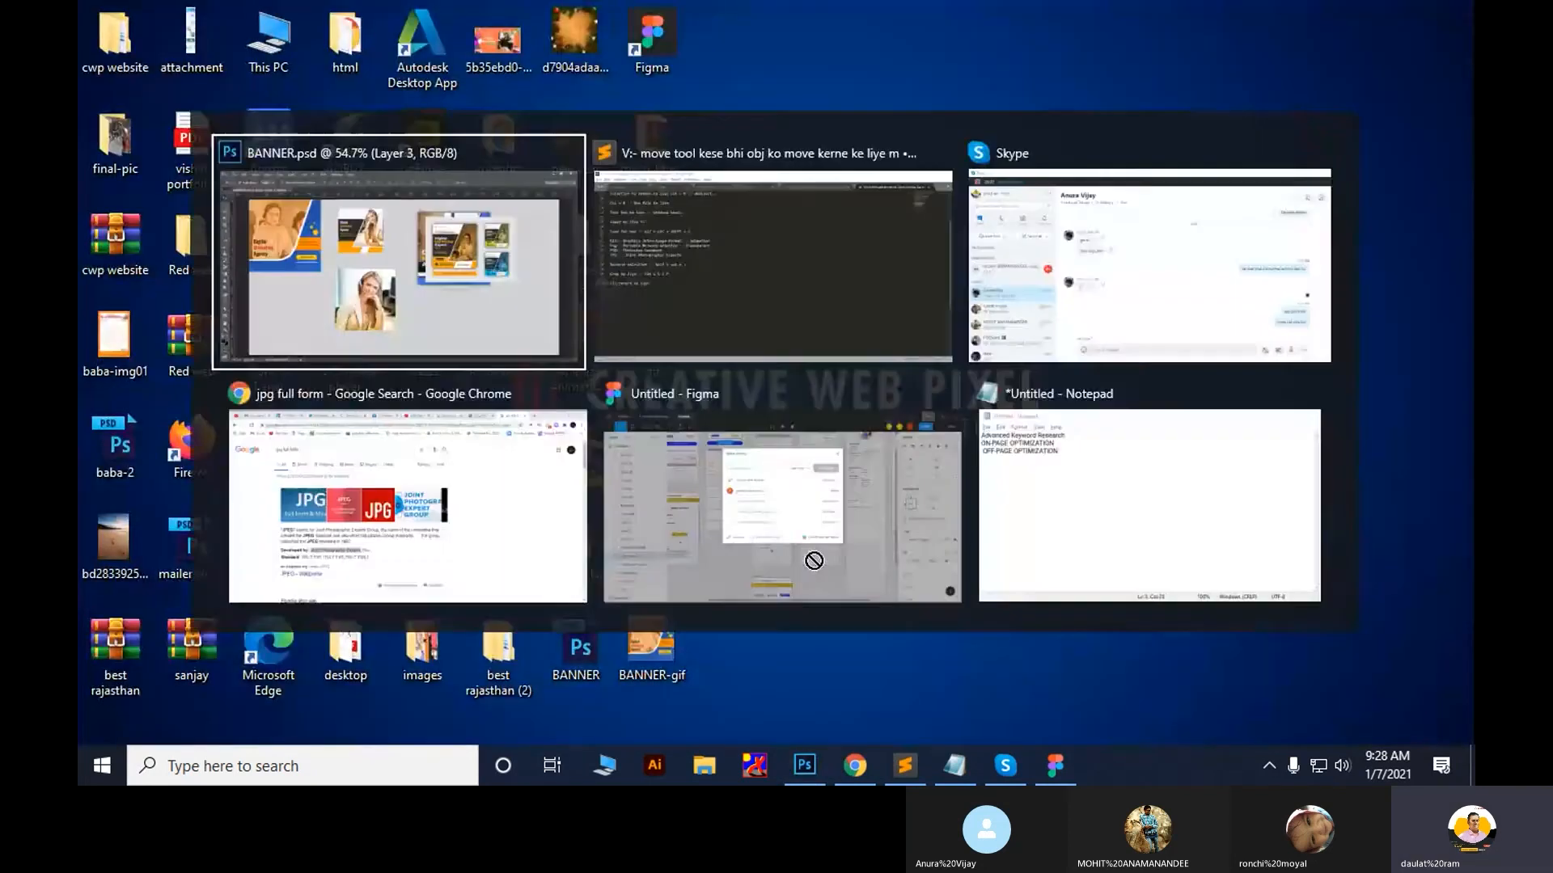
drag(814, 561, 999, 396)
drag(926, 469, 1108, 639)
key(Return)
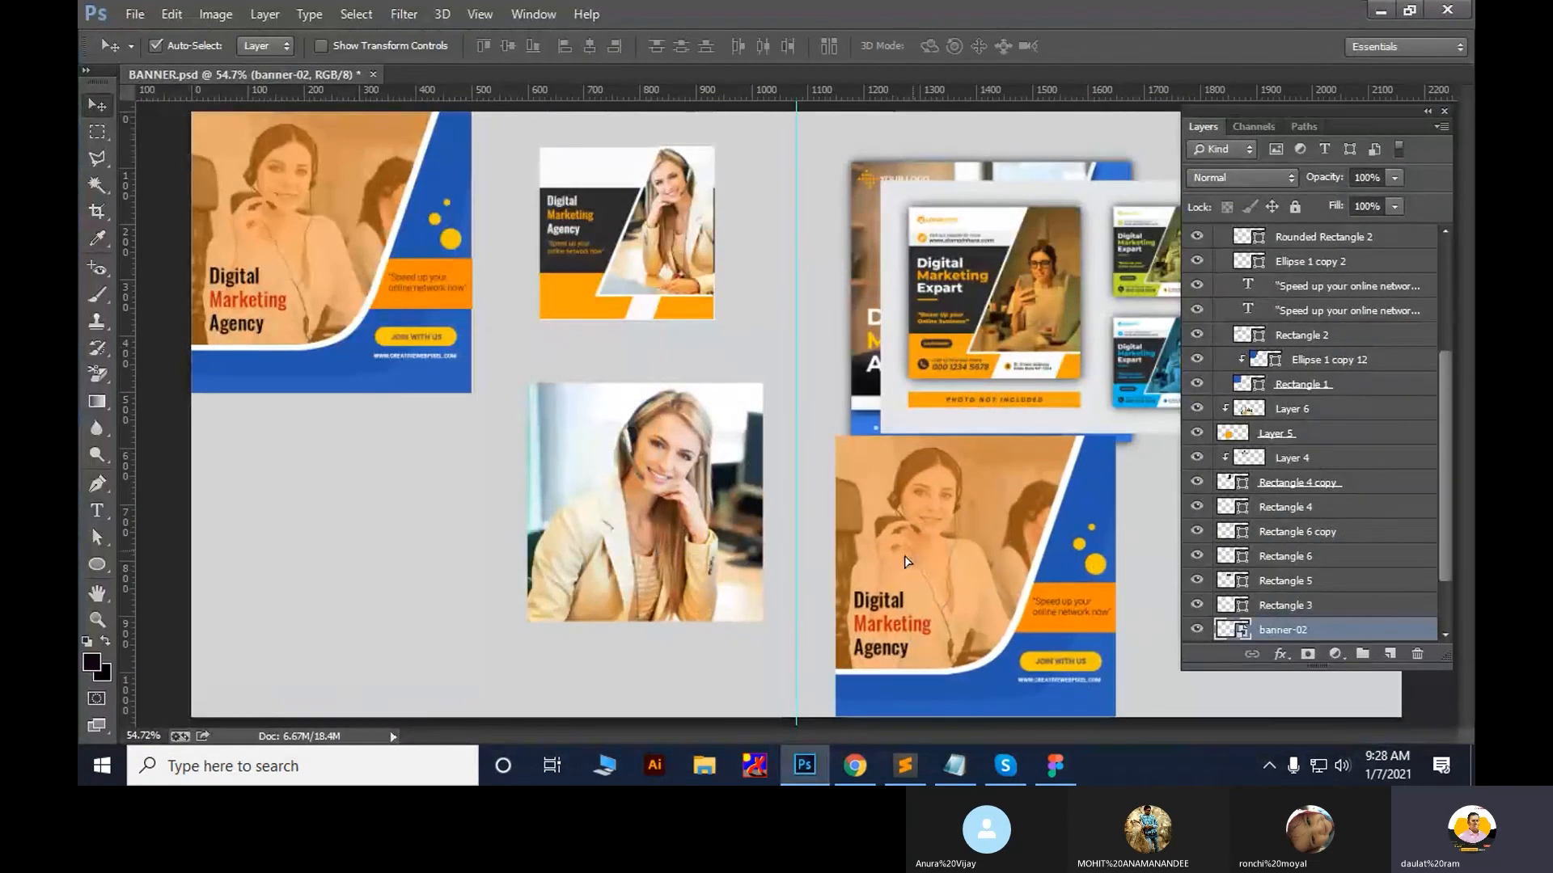
drag(905, 560, 291, 514)
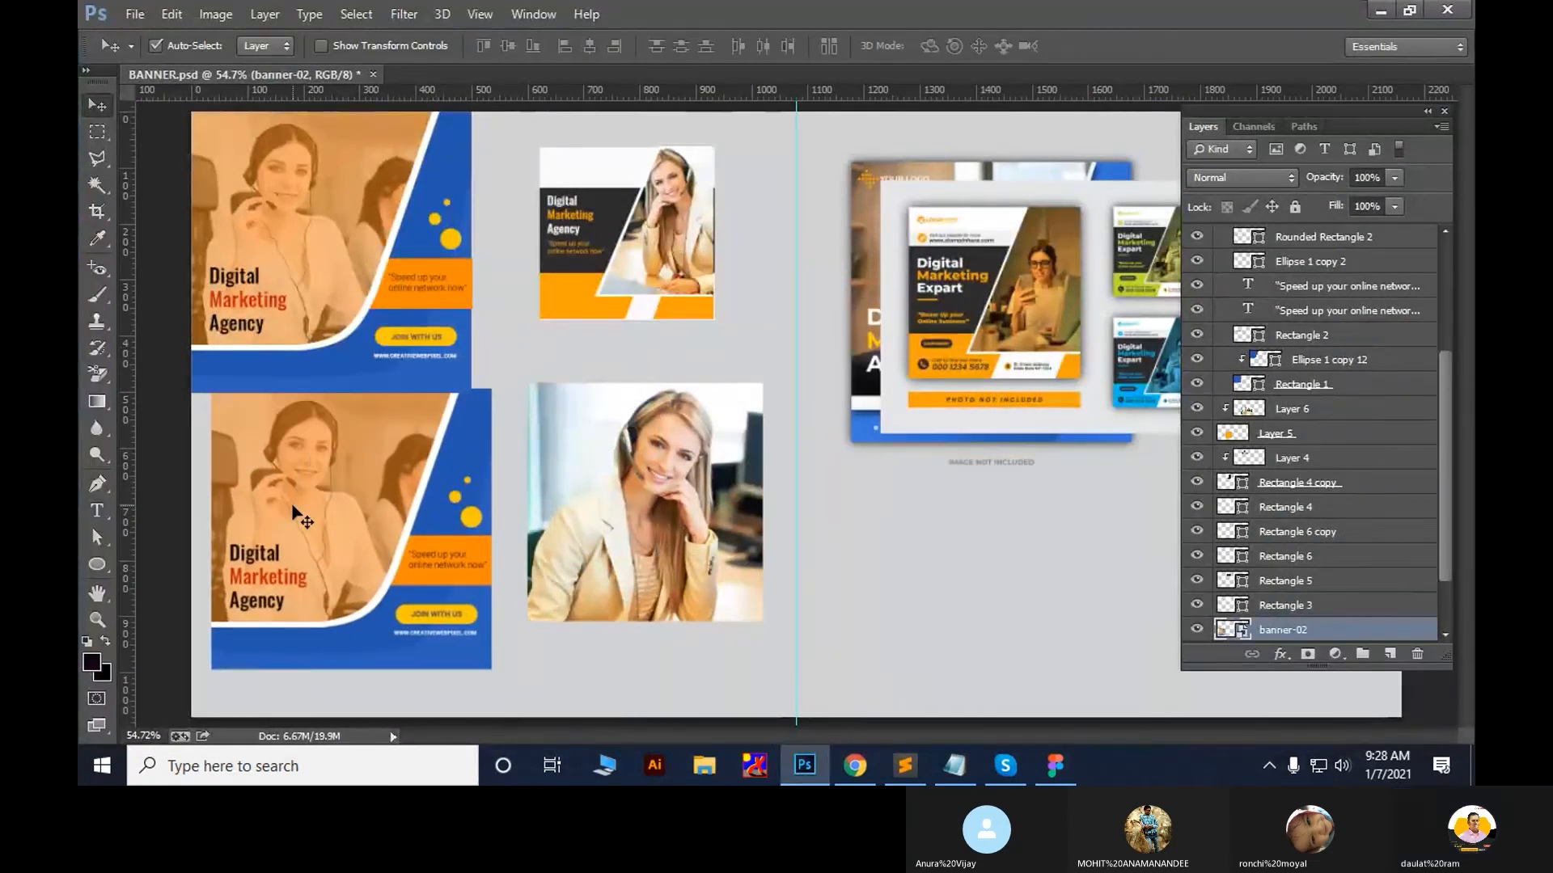
Delete the placed banner-02 image from the canvas
key(ctrl+minus)
key(ctrl+minus)
drag(509, 485, 872, 428)
key(Delete)
Delete the flyer collage on Layer 3 and move the Digital Marketing Agency post with the businessman to the canvas's right edge
drag(942, 372, 1081, 417)
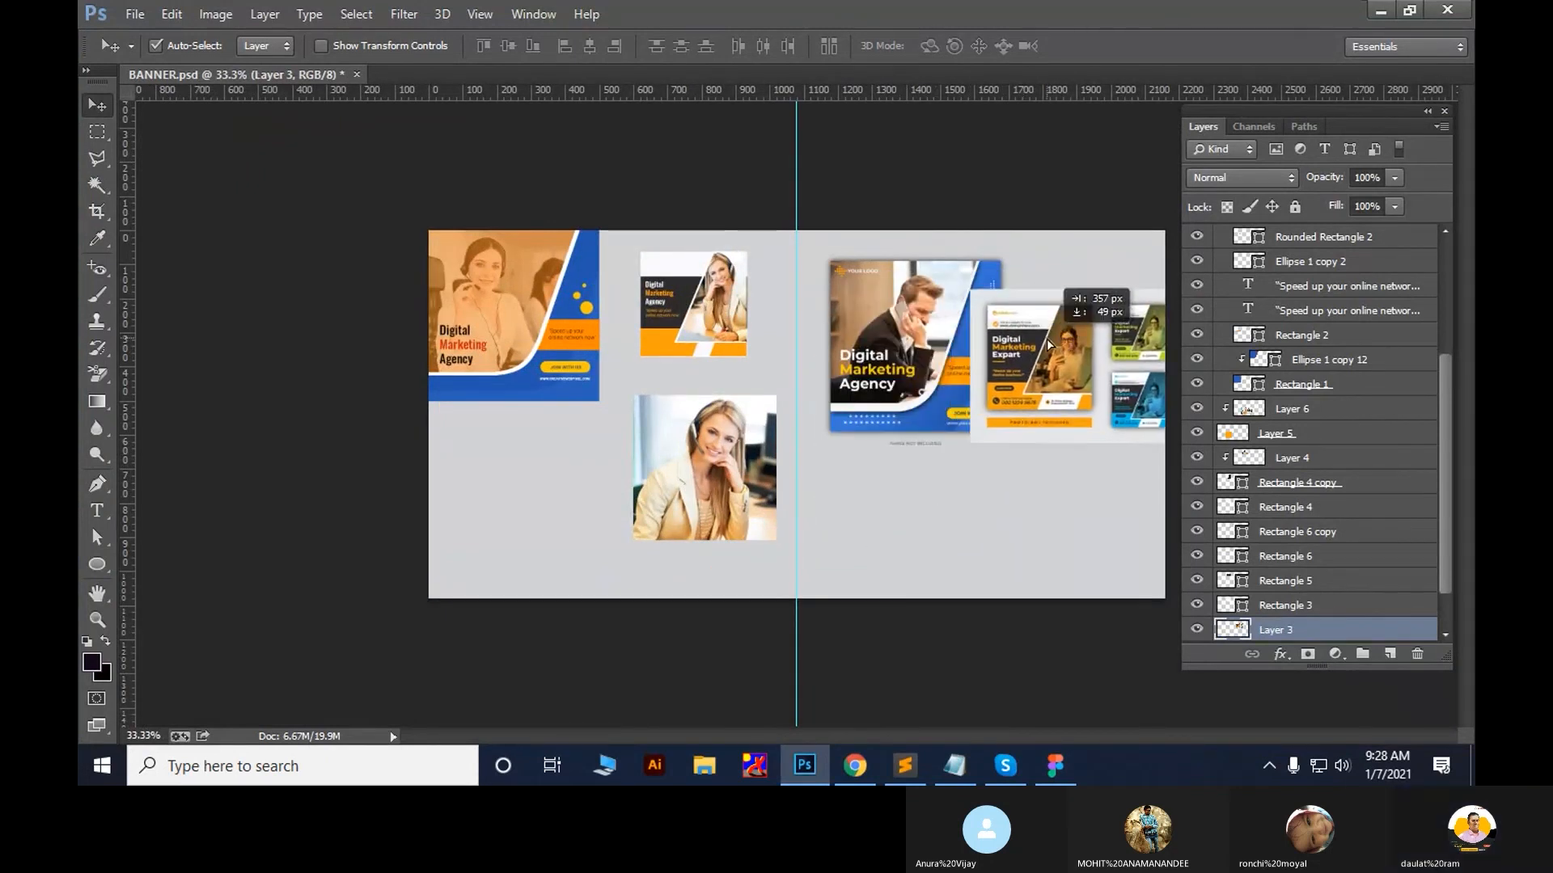
key(Delete)
drag(866, 353, 1055, 340)
Place the Christmas banner image from the desktop at a reduced size, just beside the businessman post
key(super+d)
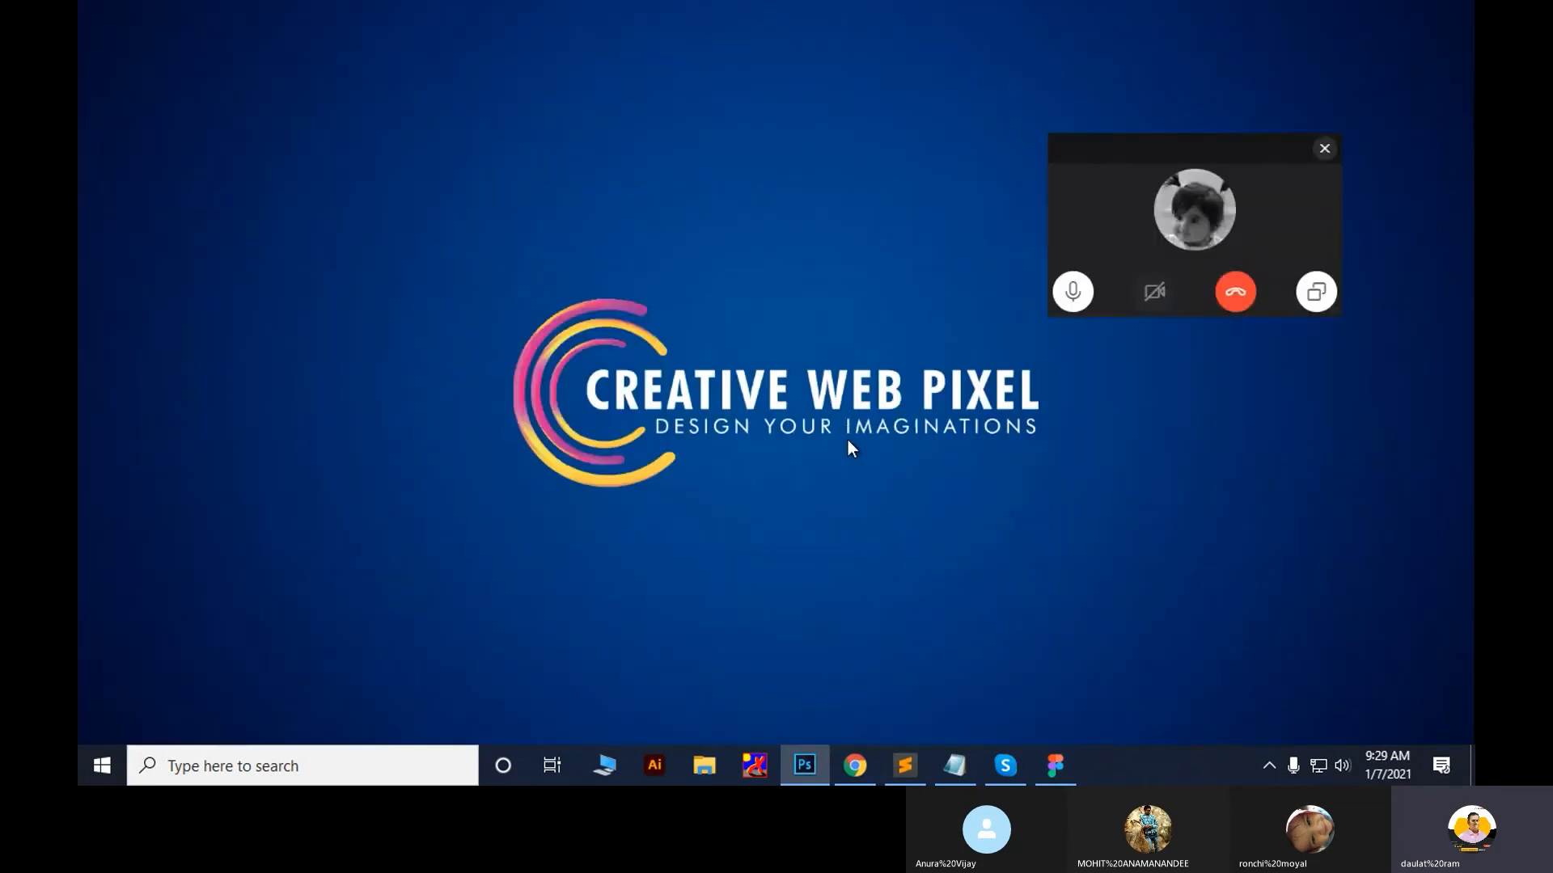
key(alt+Tab)
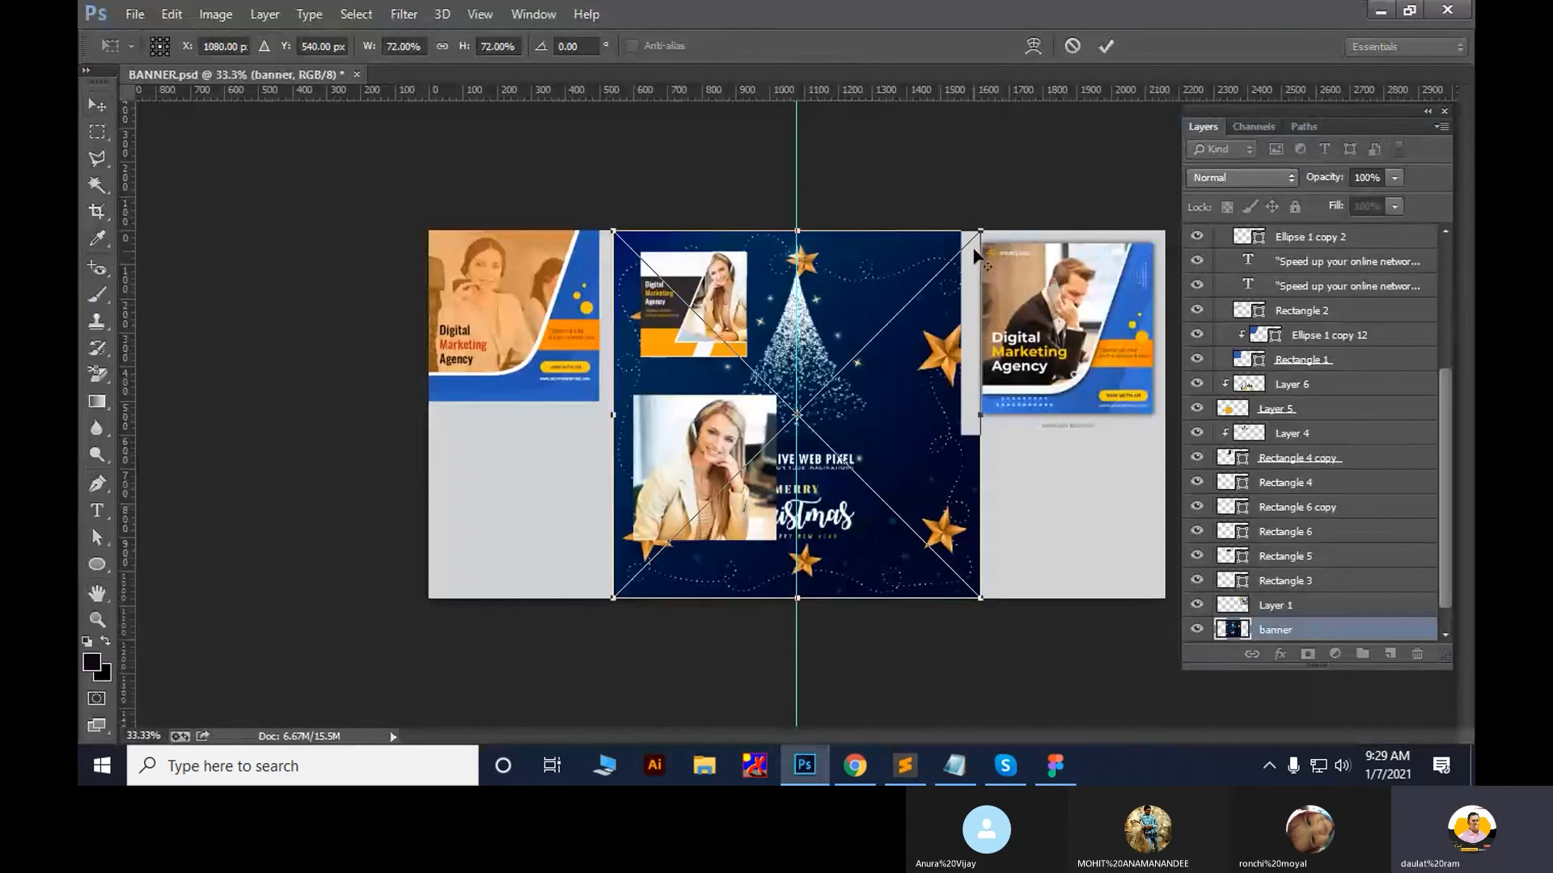
drag(982, 232, 908, 358)
key(Return)
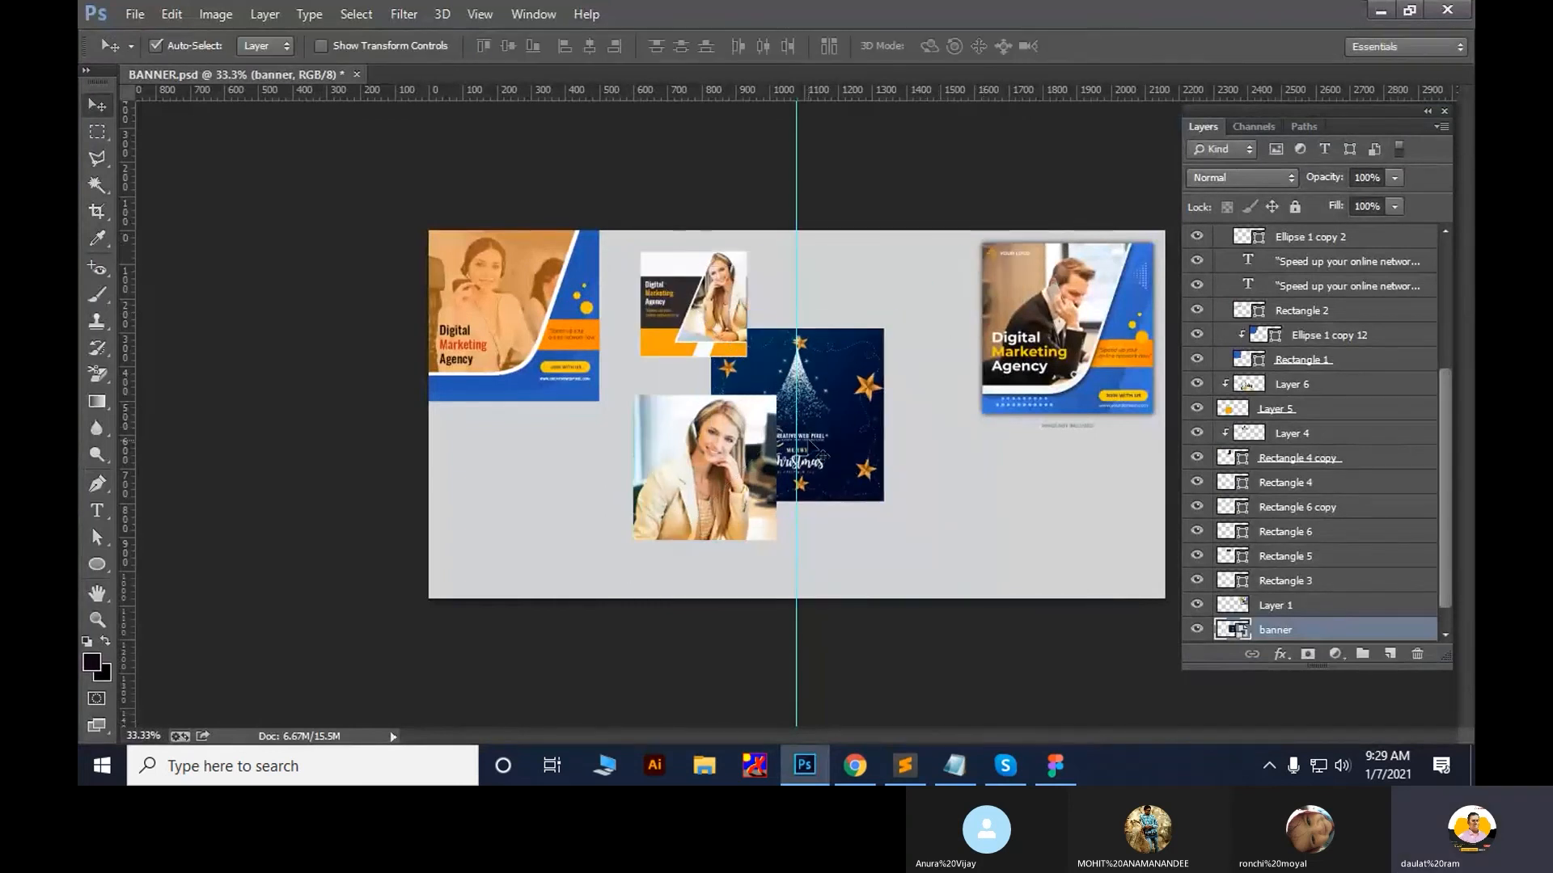
drag(804, 478, 882, 404)
Open the Christmas banner image from the desktop as a separate document and close it again
key(super+d)
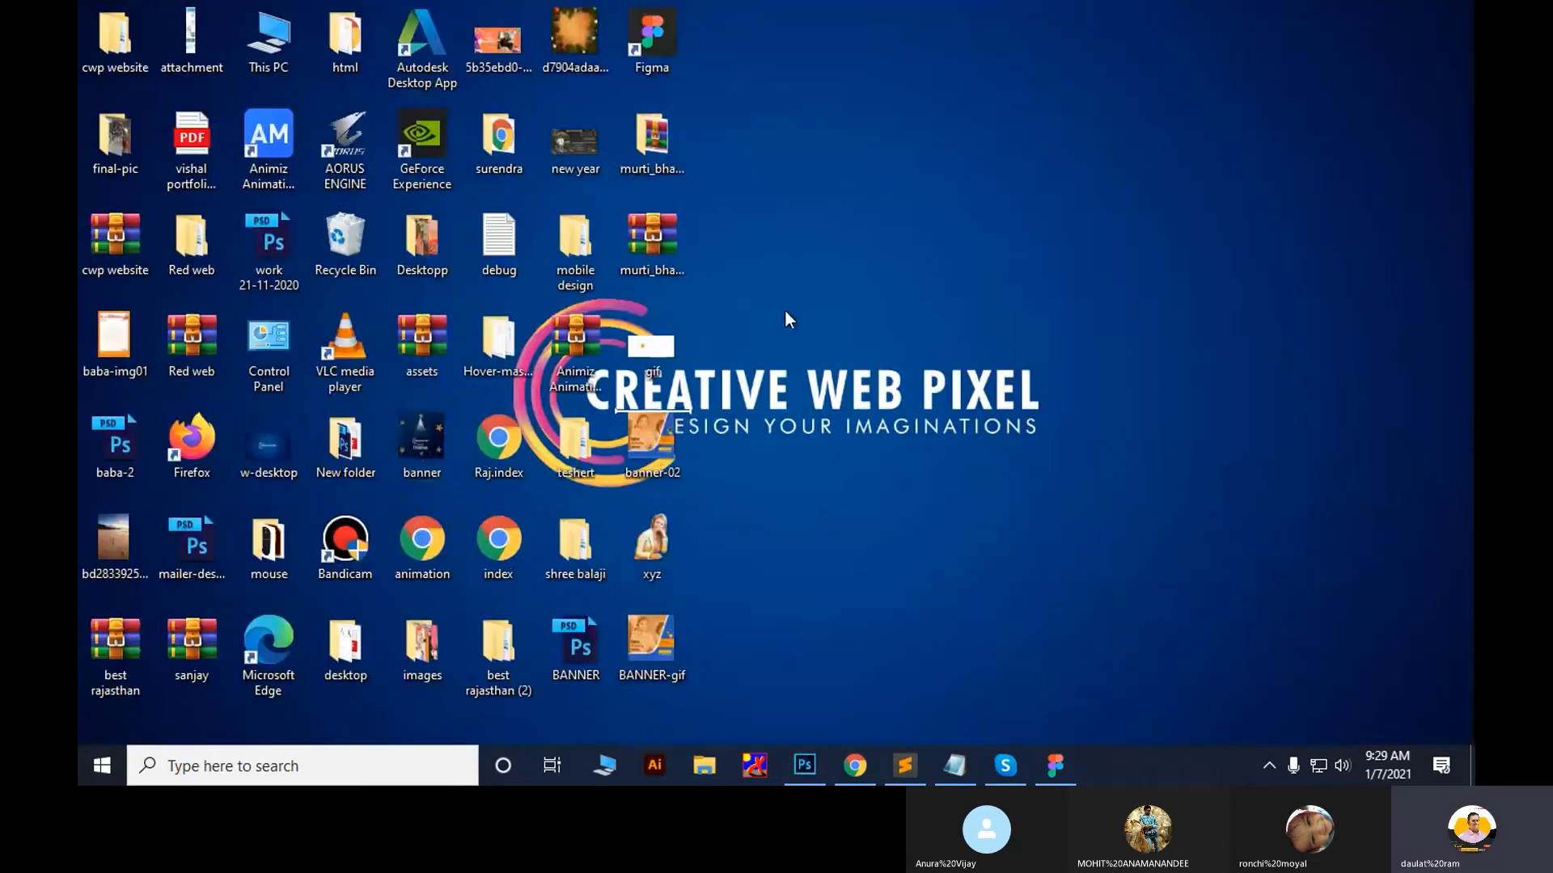
key(super+d)
drag(1119, 46, 1121, 63)
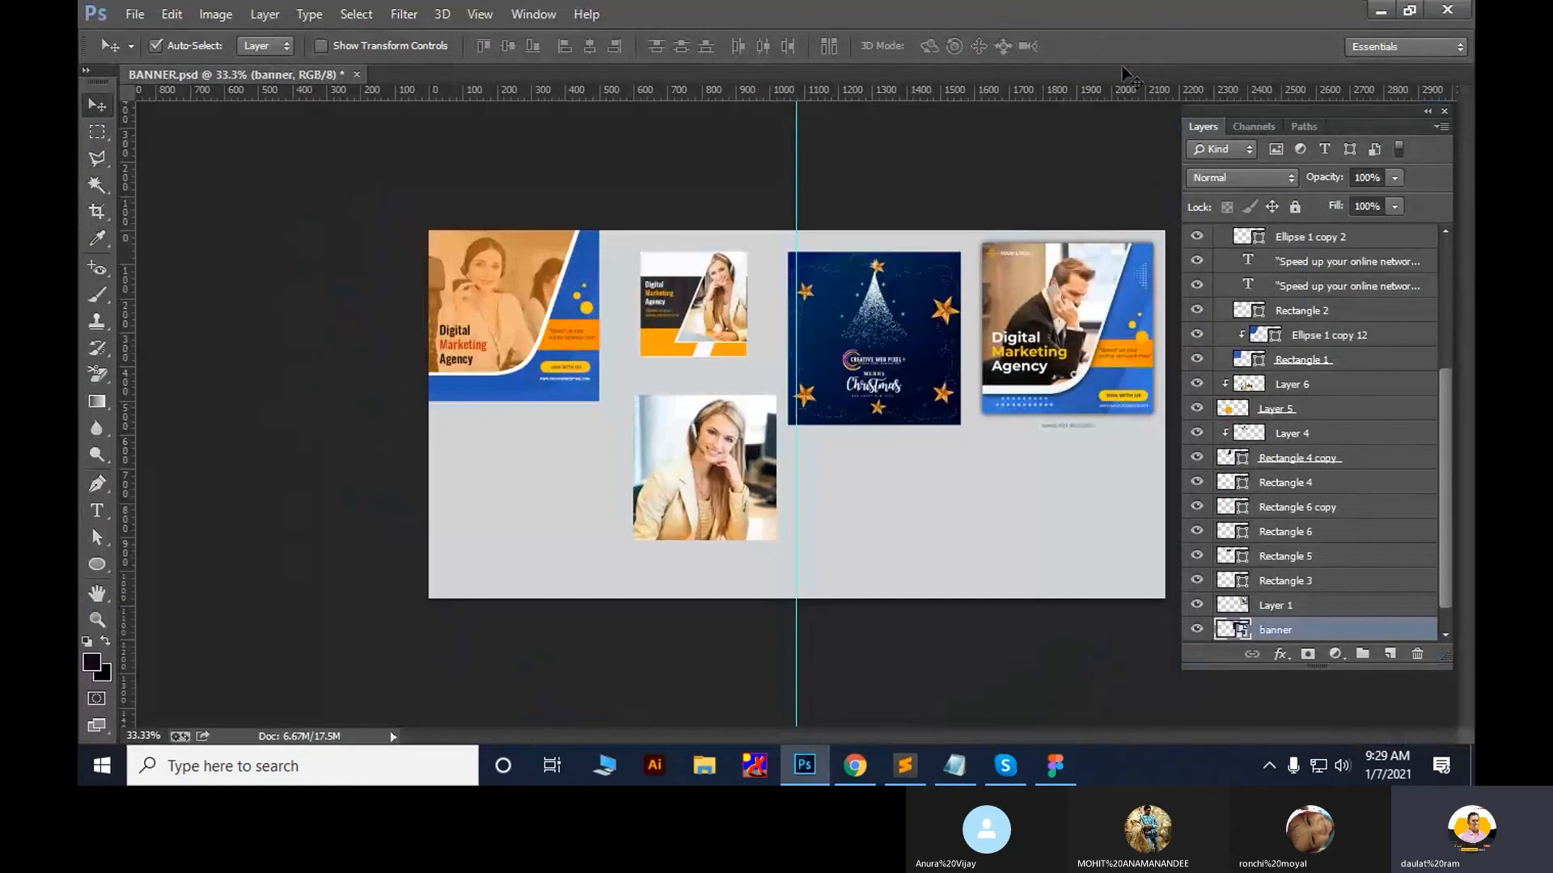
key(ctrl+w)
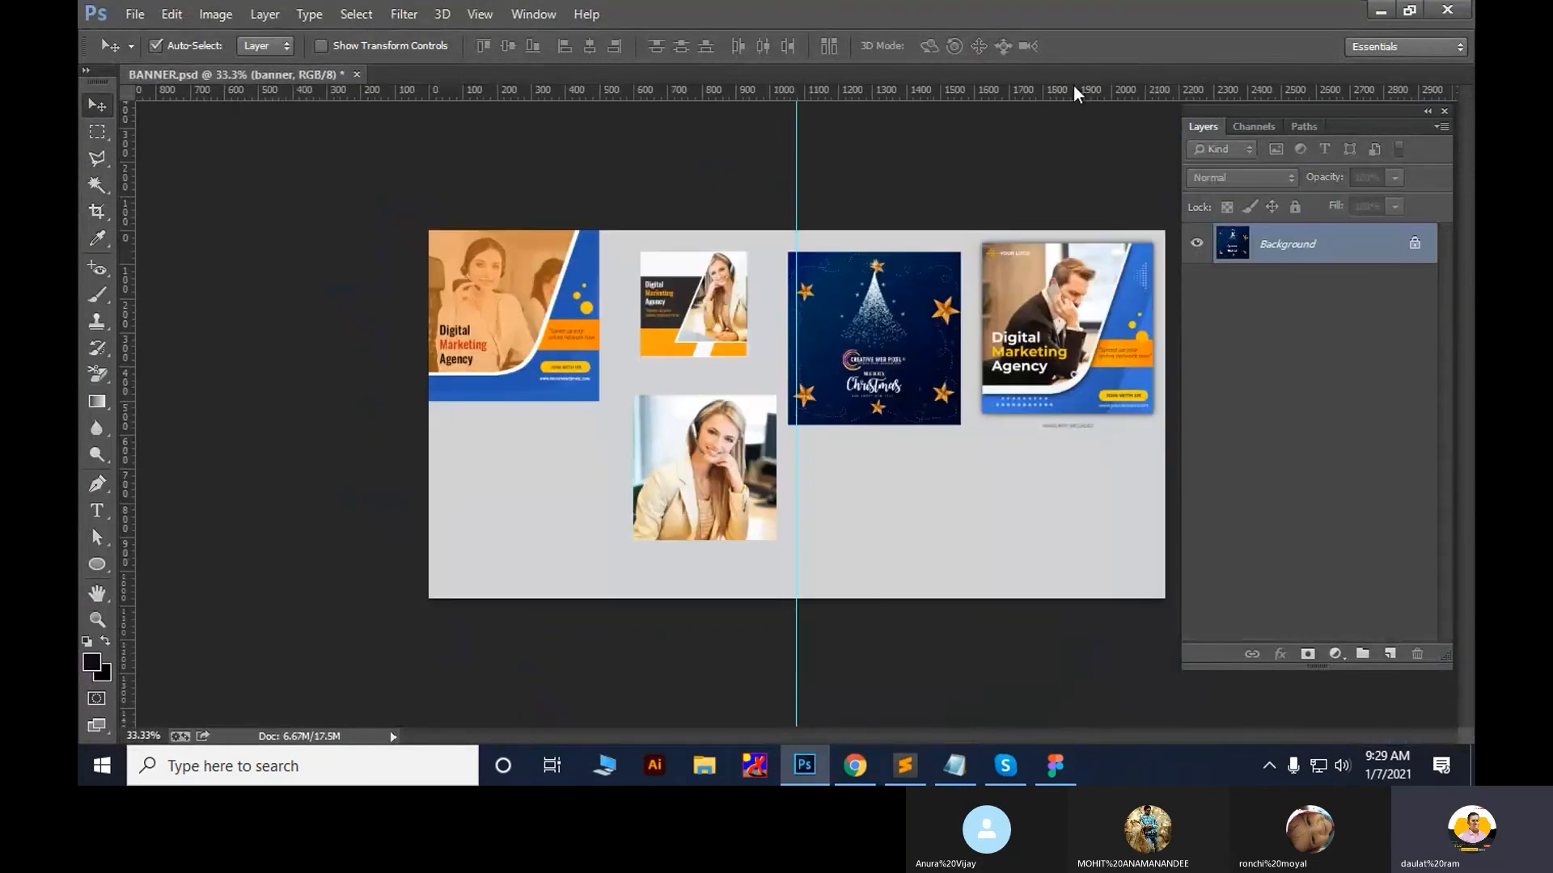
Review the file information of BANNER.psd, including its camera data, and close it without changes
click(135, 16)
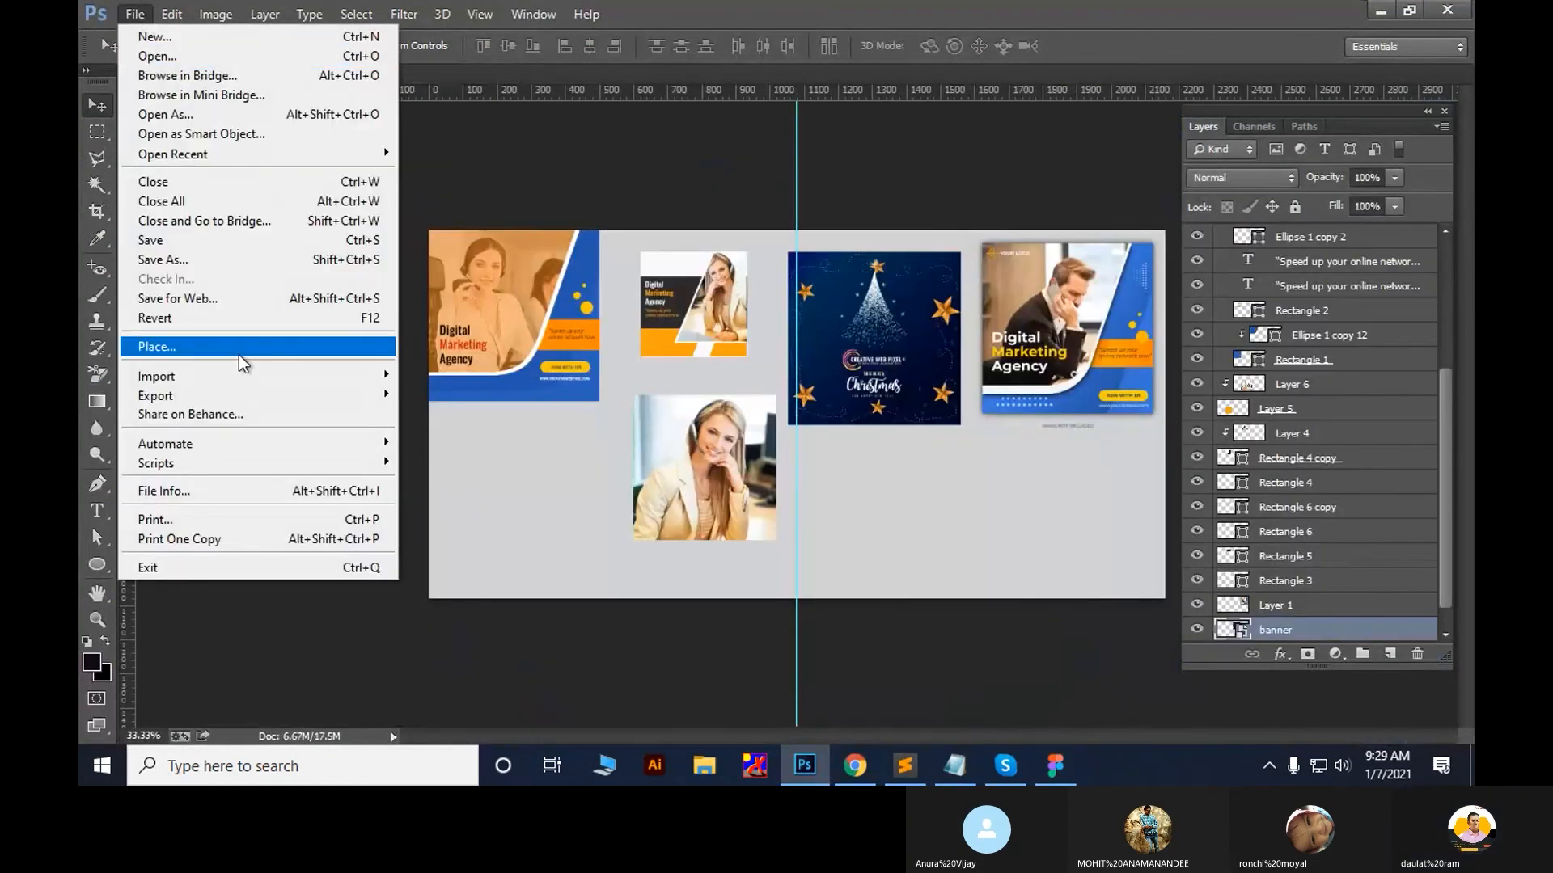
mouse_move(232, 379)
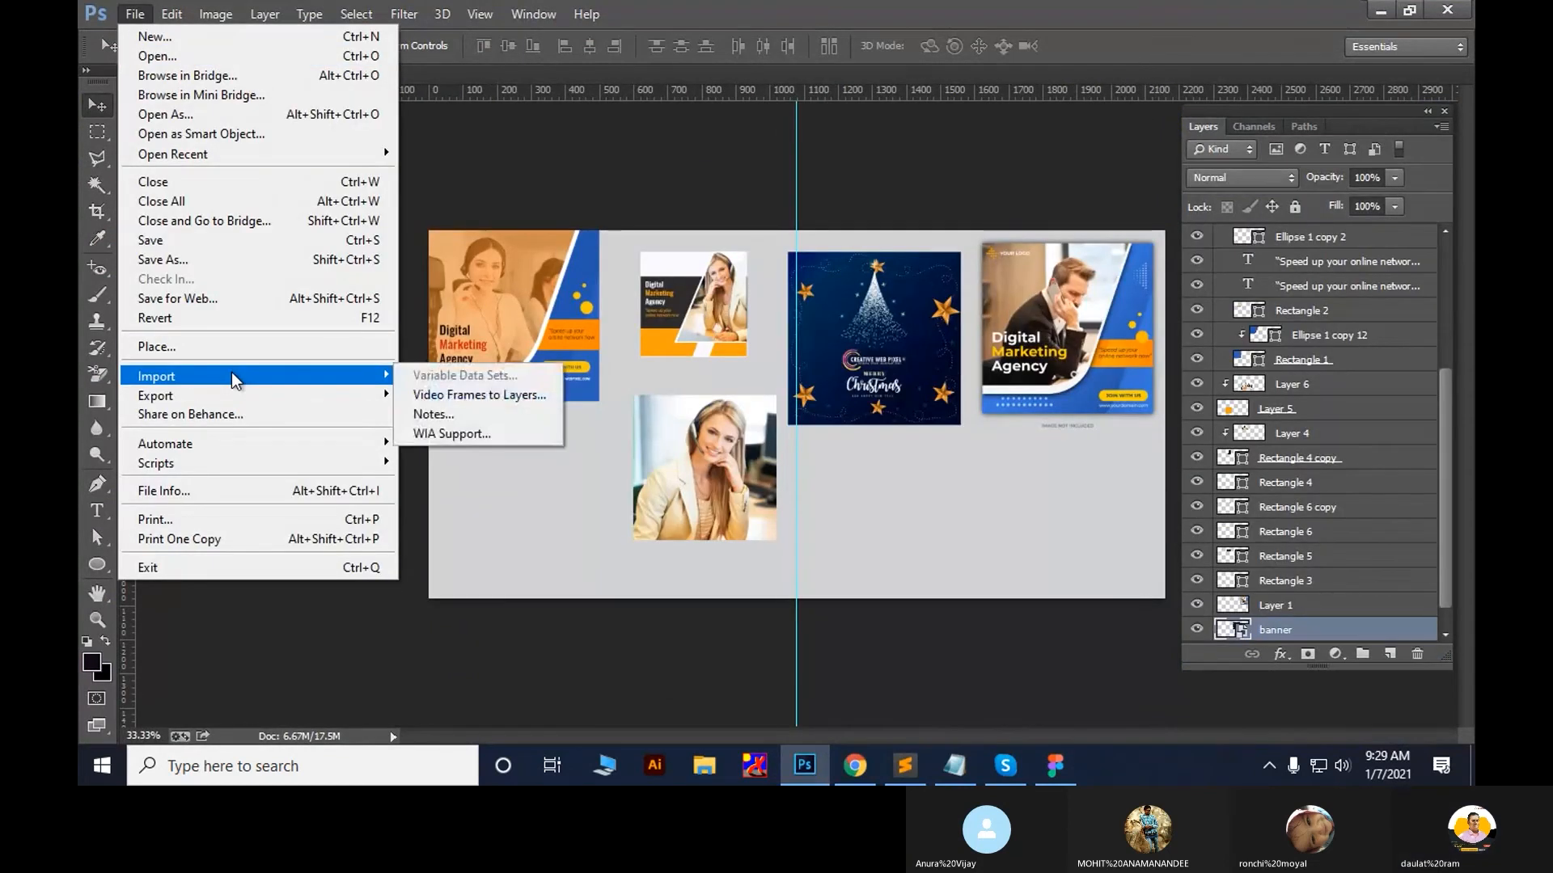
click(221, 487)
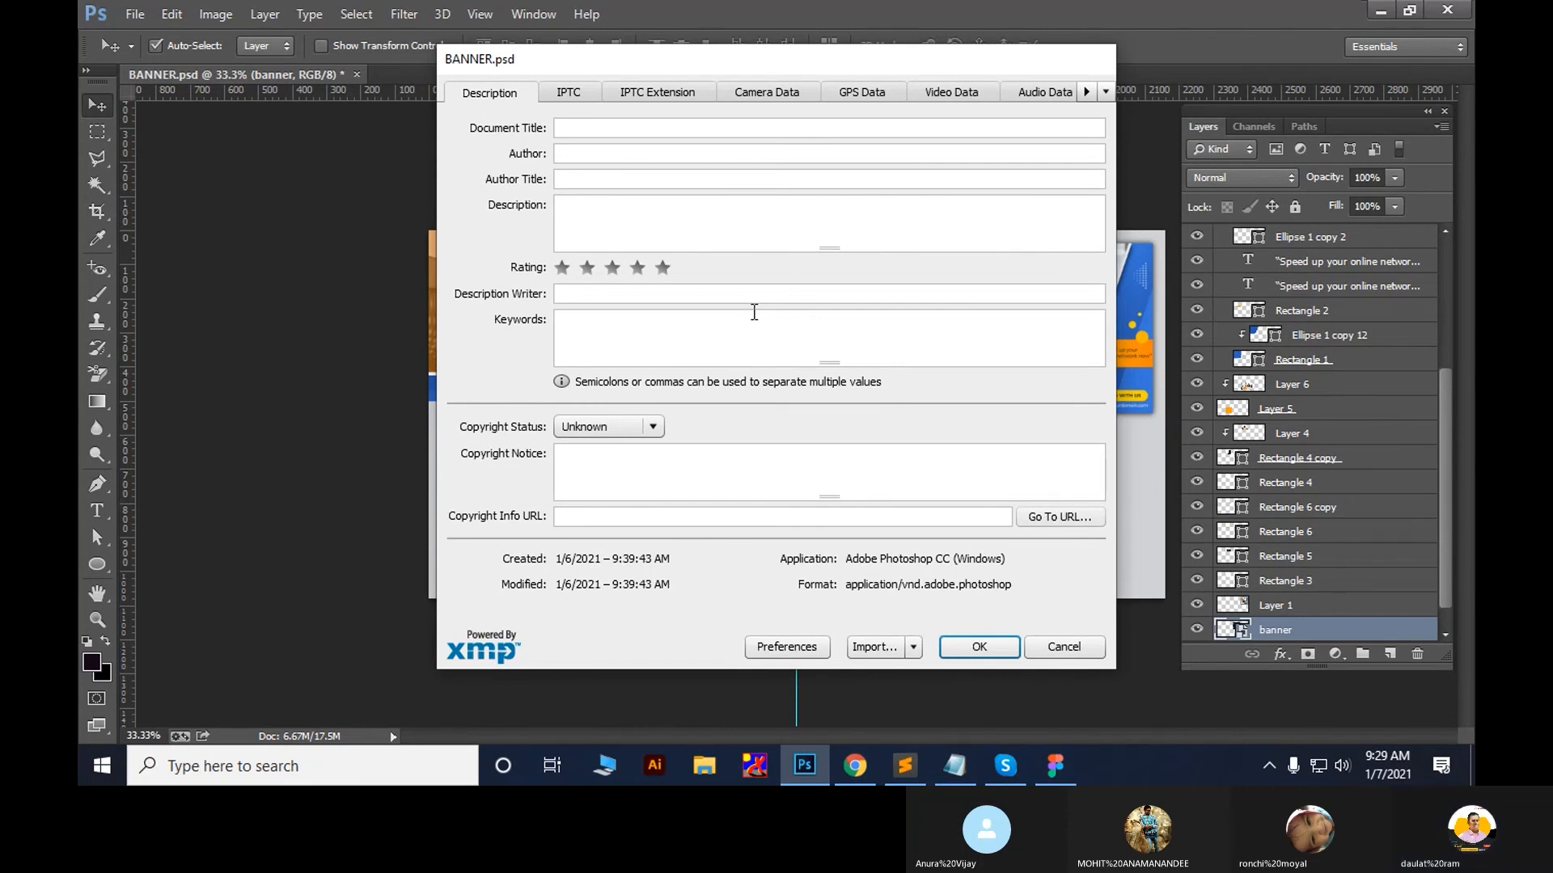
click(769, 95)
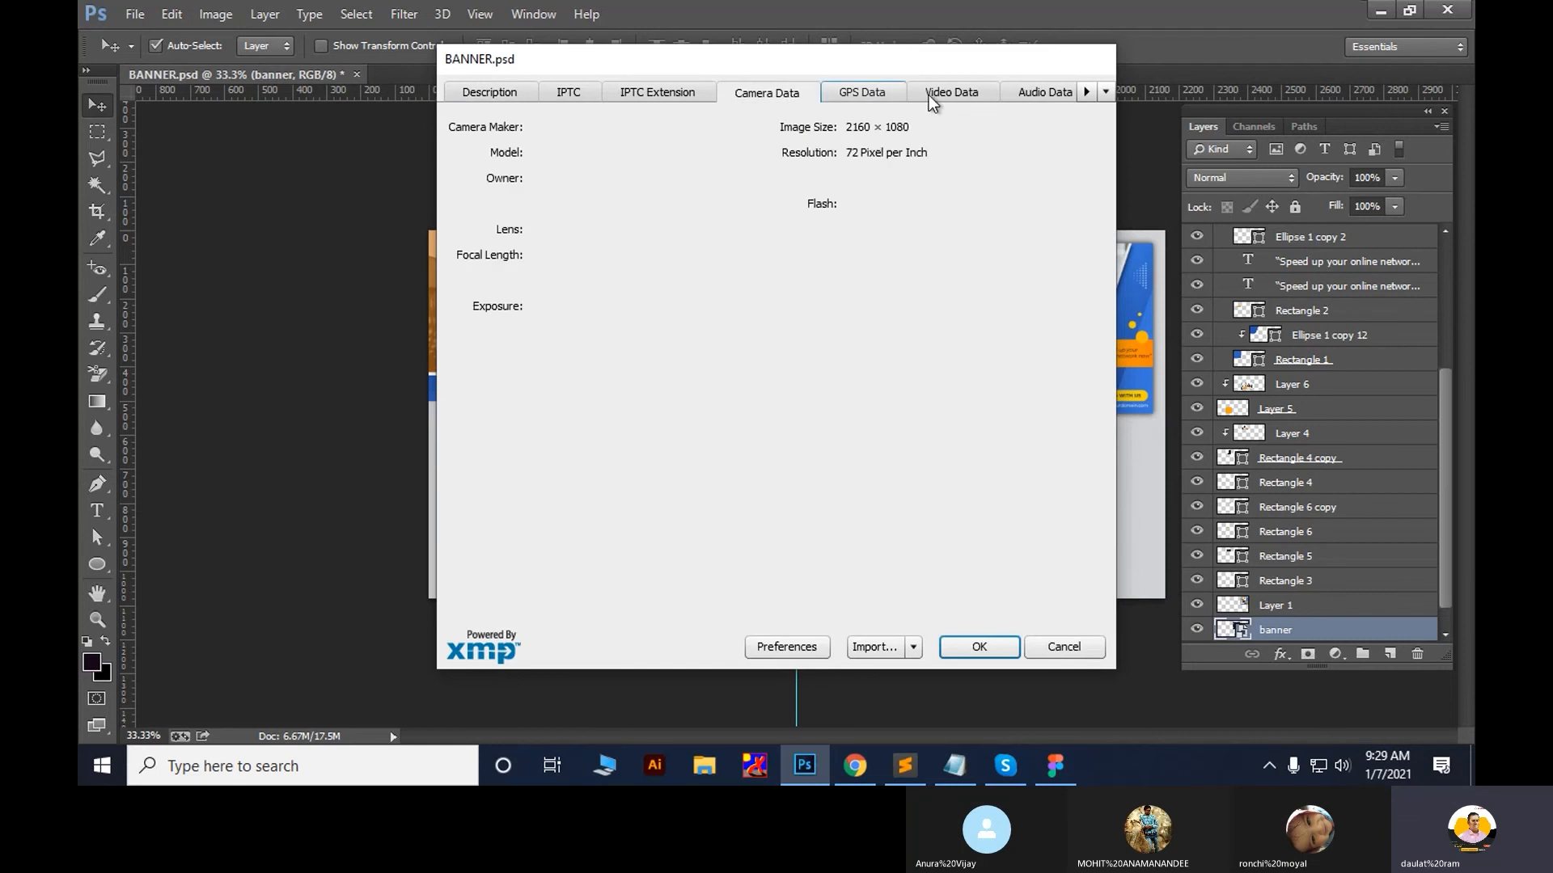
click(1084, 646)
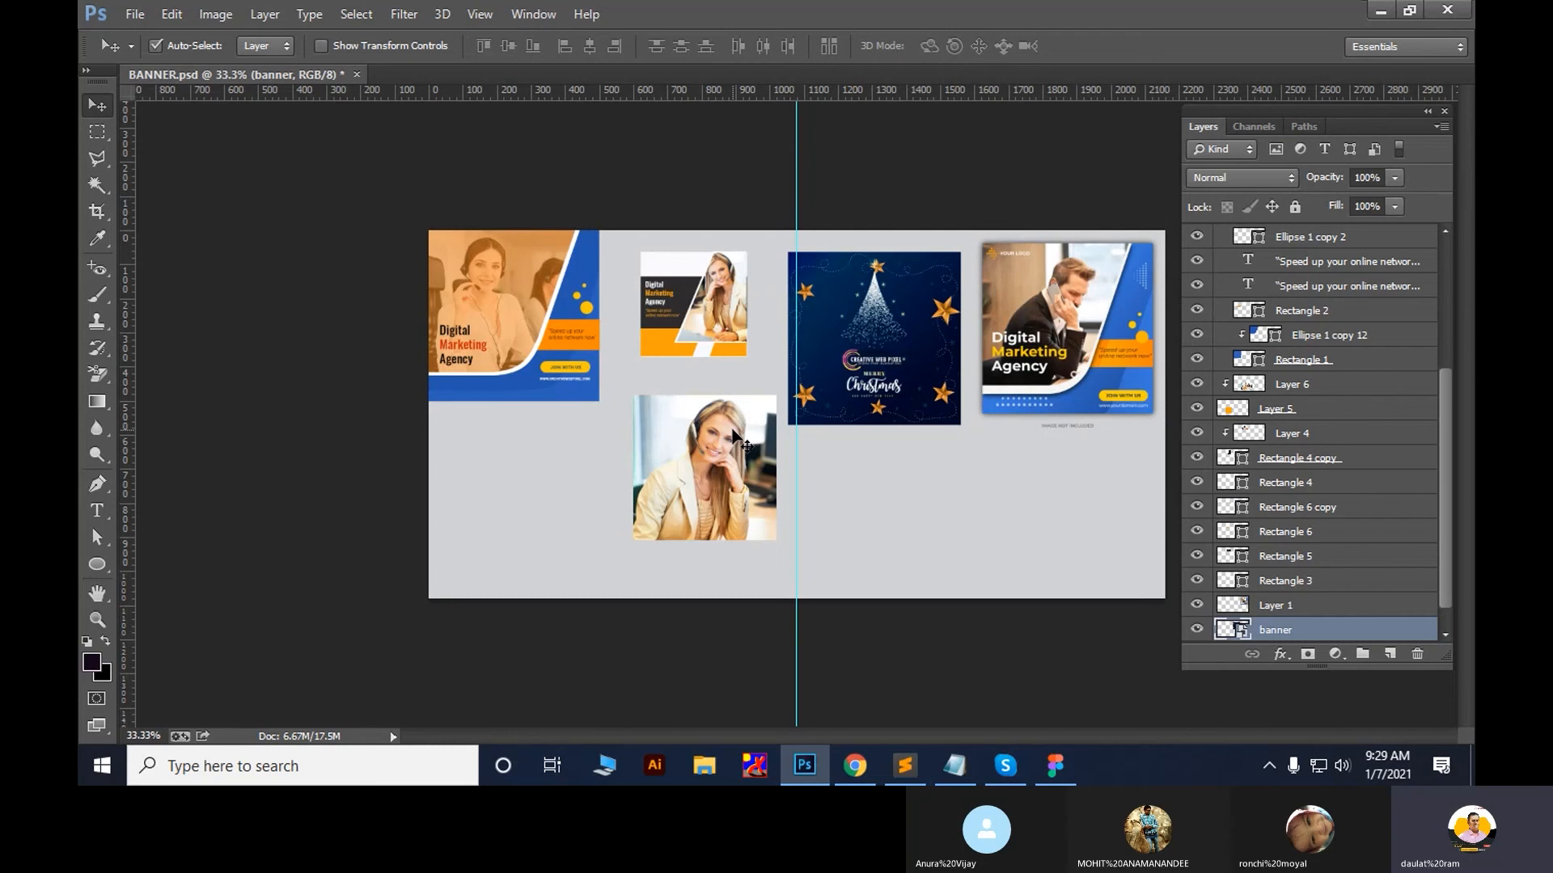
click(144, 16)
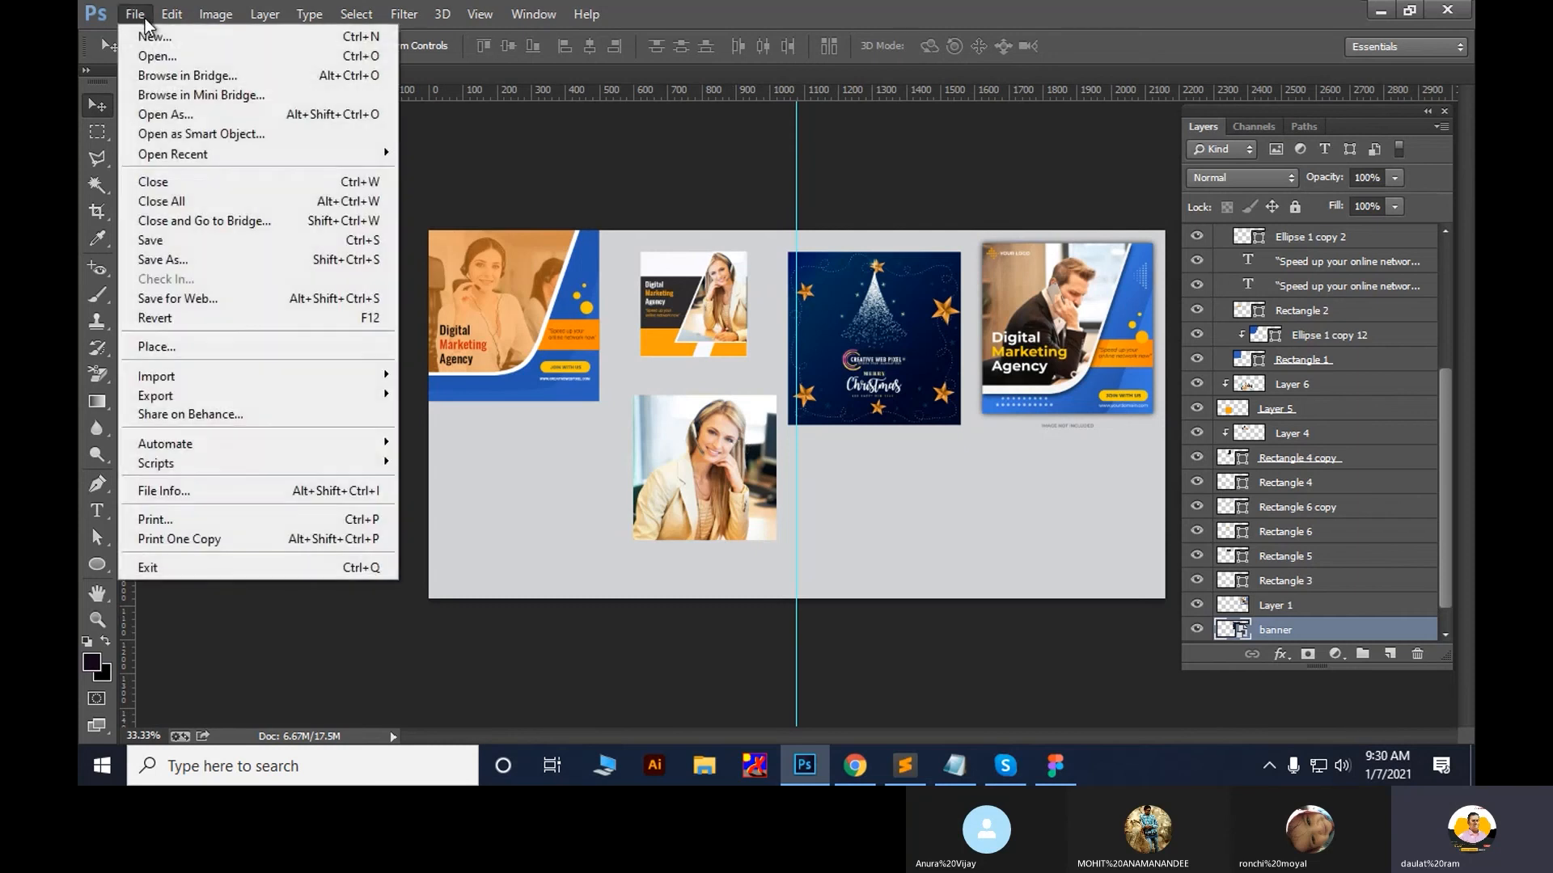
click(207, 519)
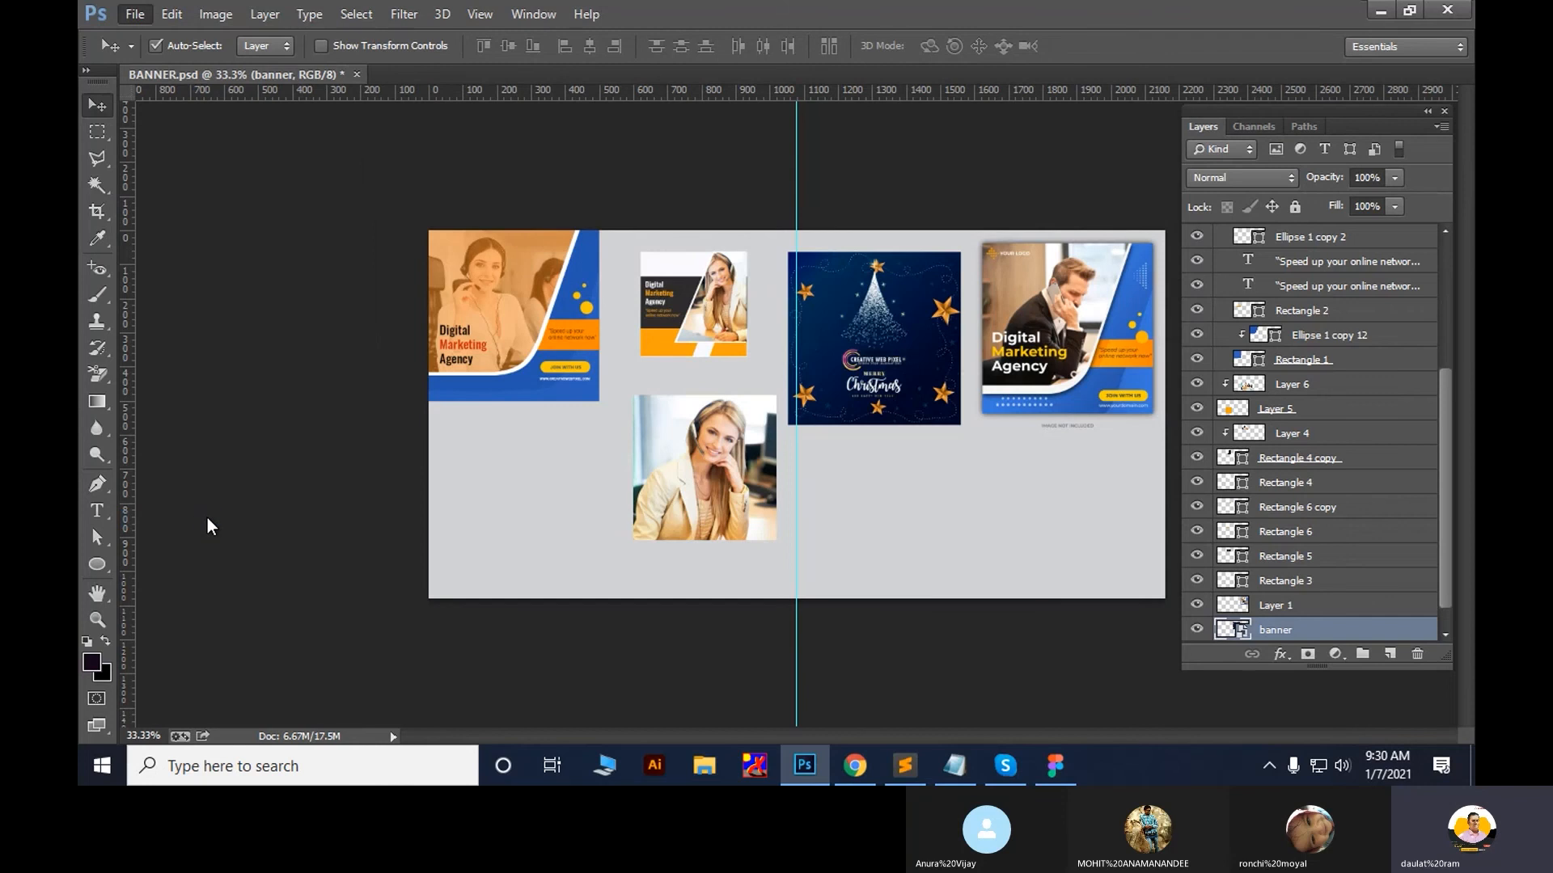
key(Escape)
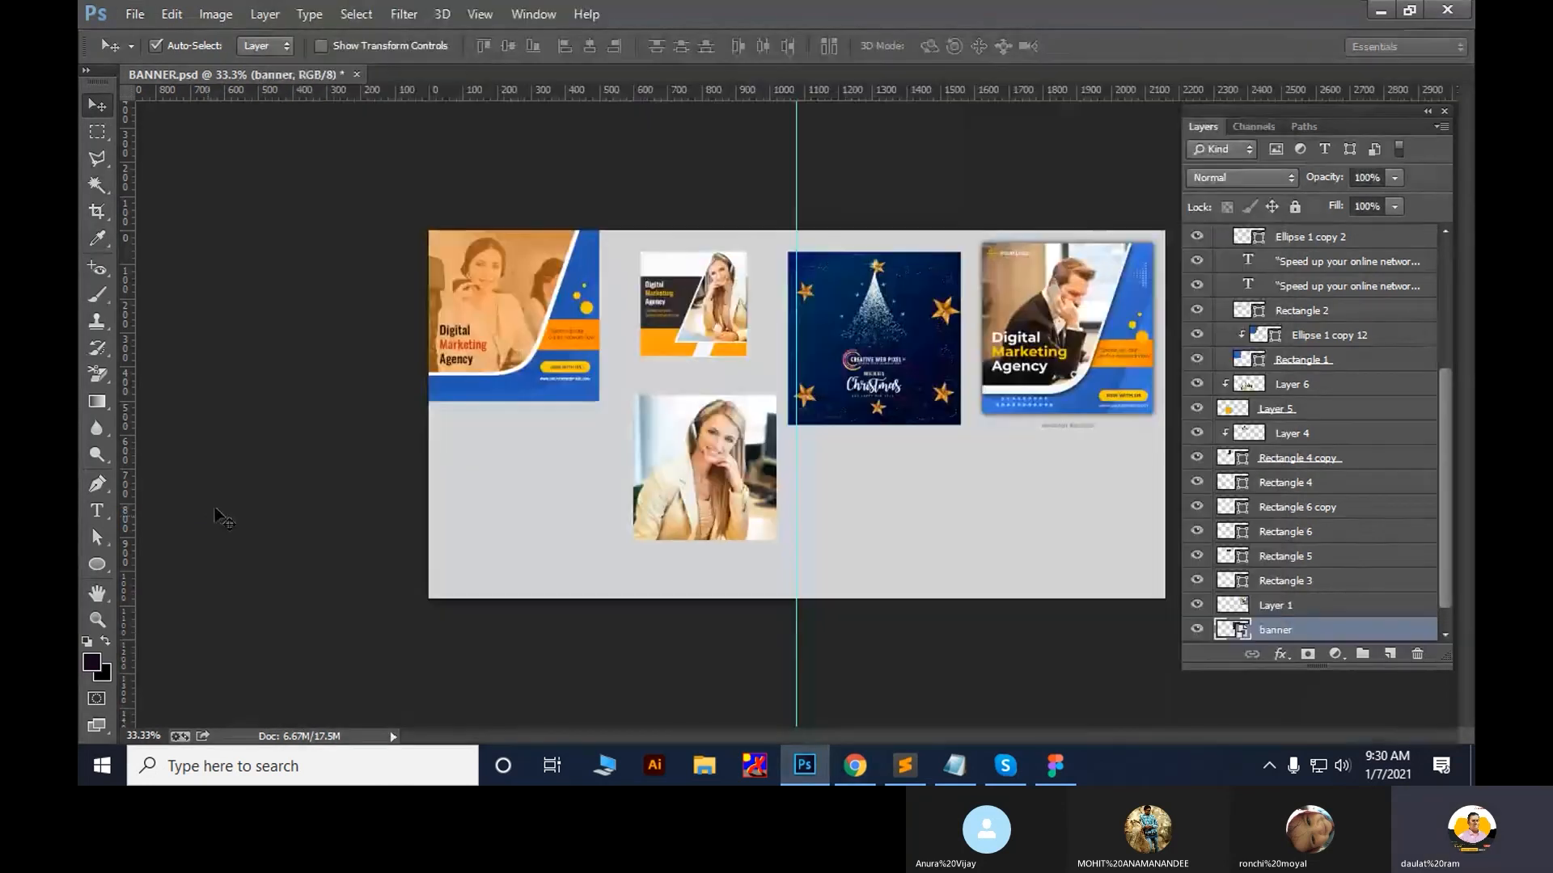
click(131, 12)
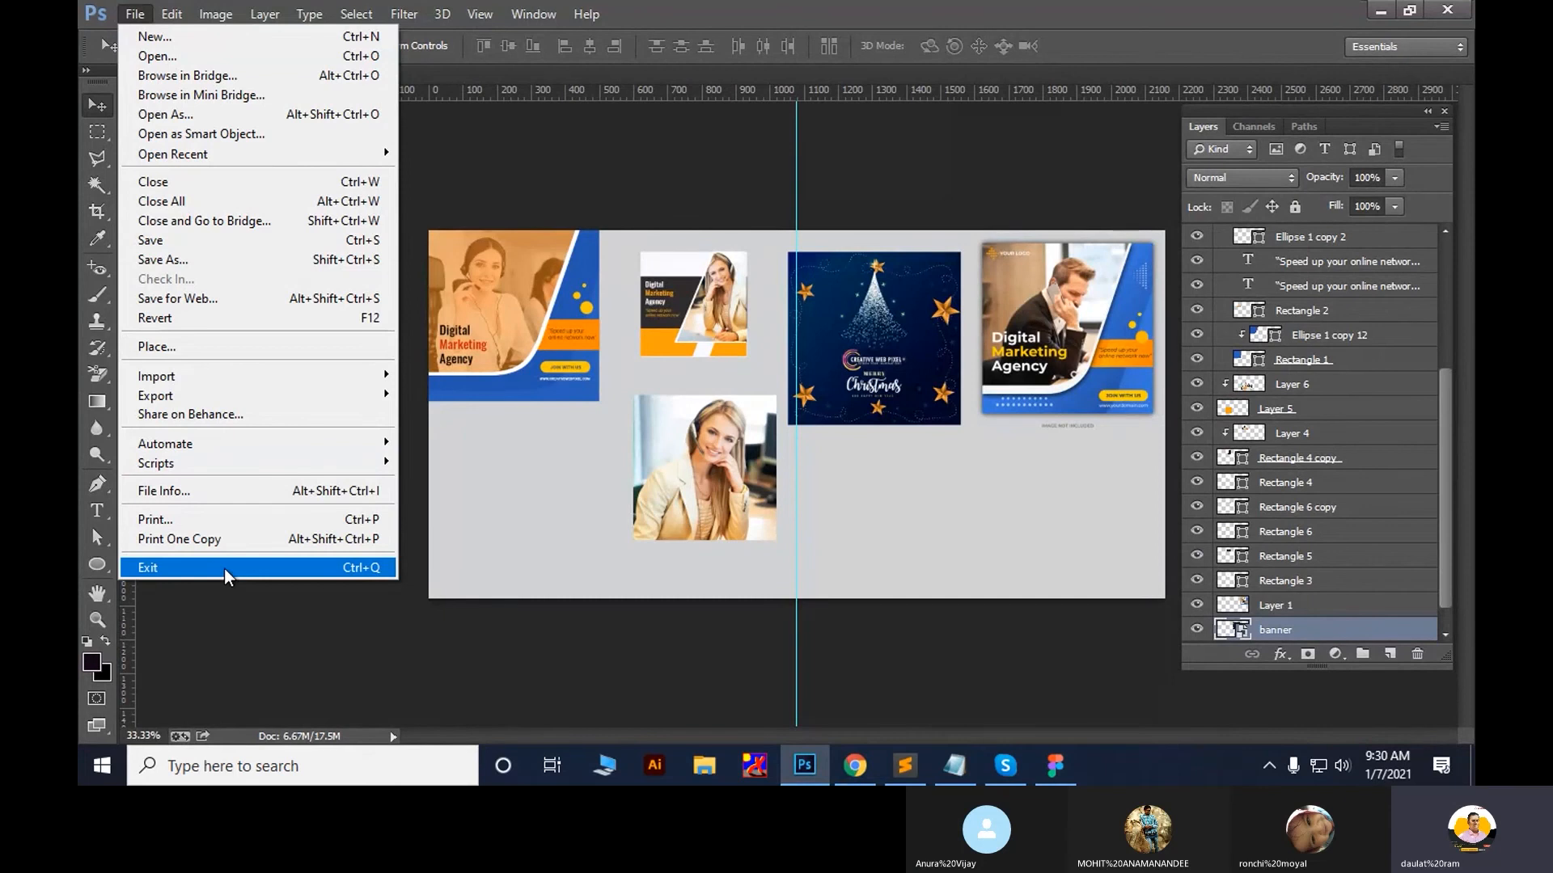
click(691, 558)
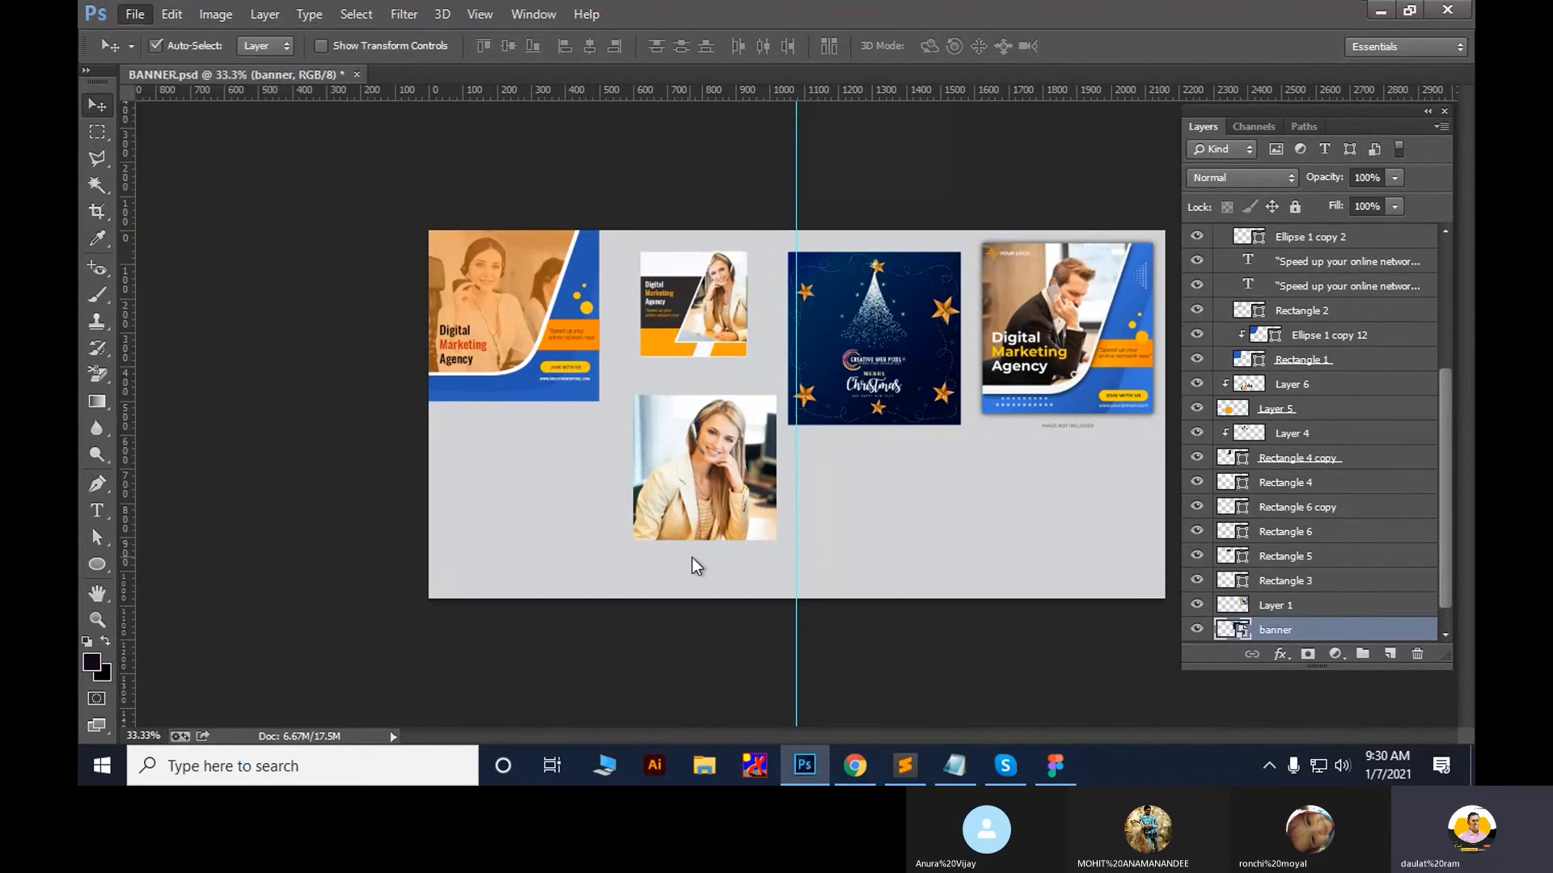
Move the headset woman's photo on Layer 6 within its frame and repeatedly undo and redo the move
click(173, 14)
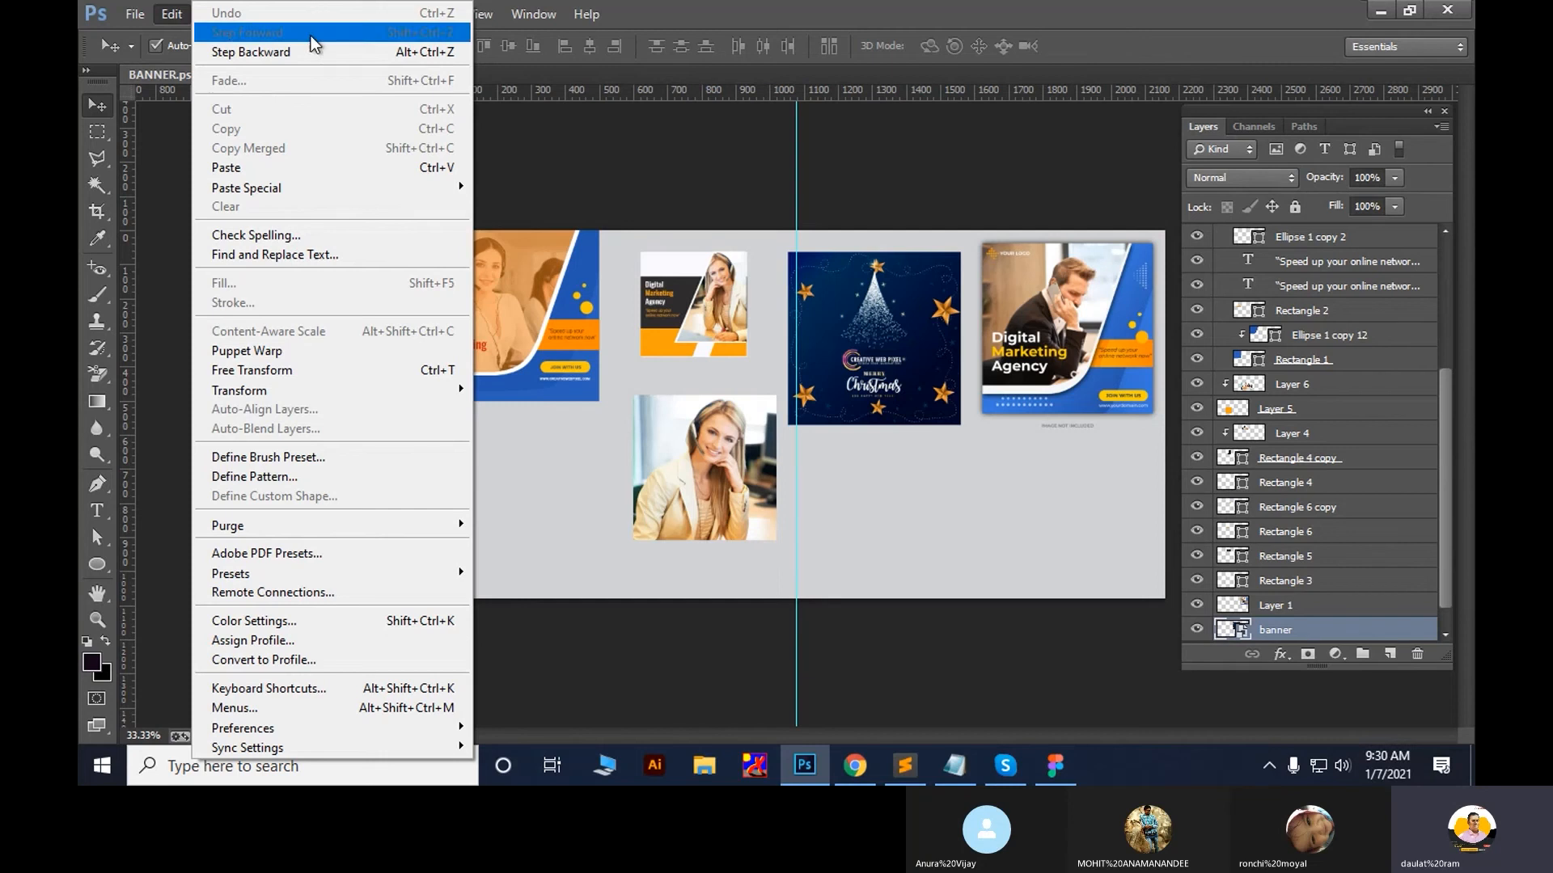
click(768, 502)
drag(740, 475, 646, 569)
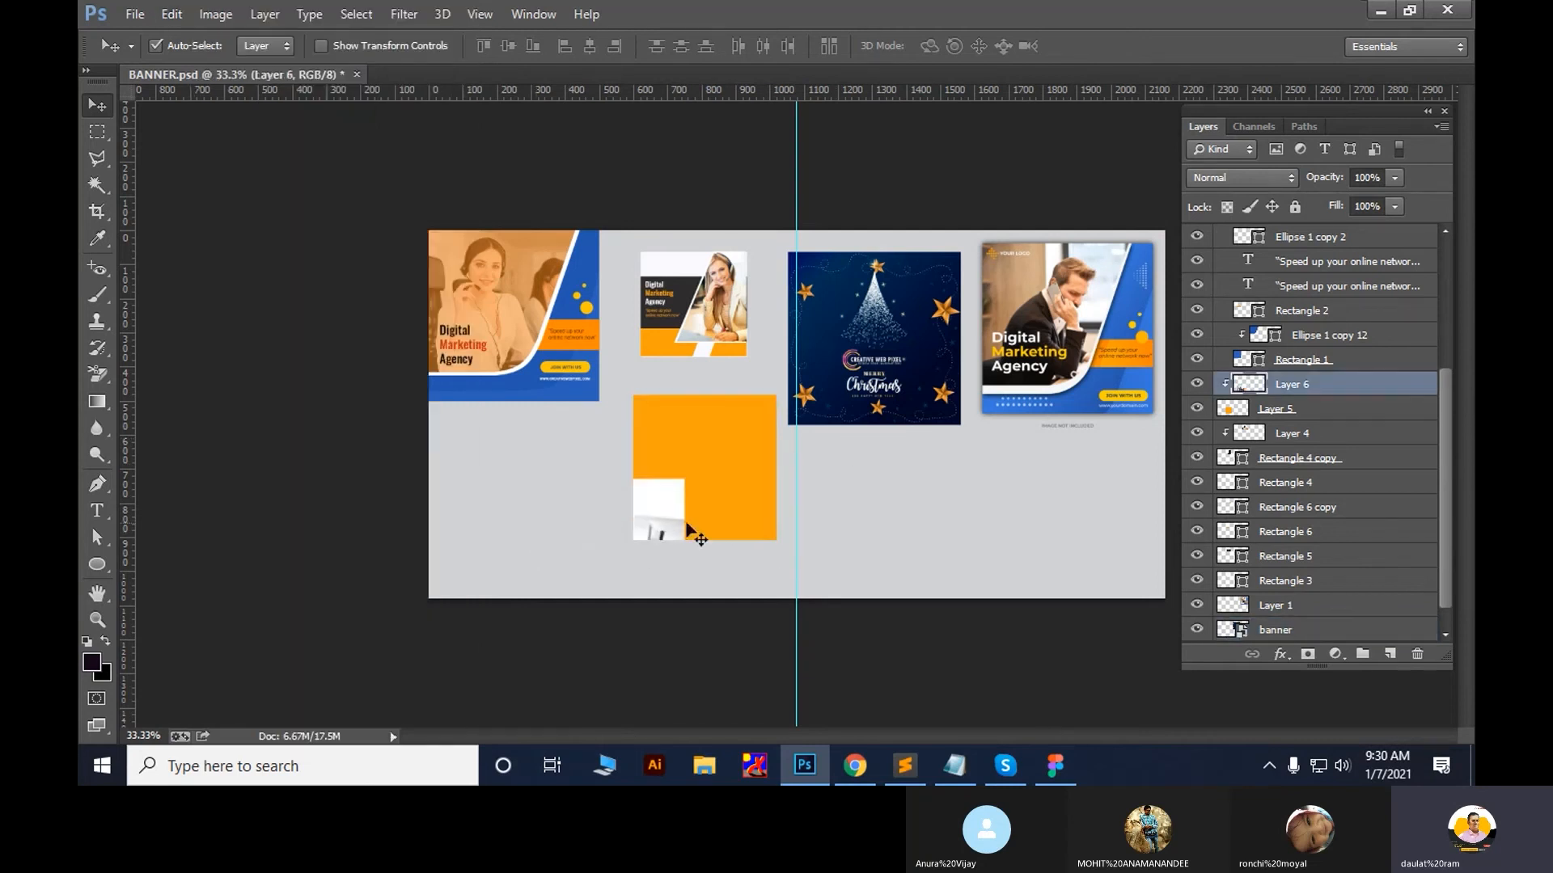
key(ctrl+z)
key(ctrl+z)
key(ctrl+z)
key(ctrl+z)
key(ctrl+z)
key(ctrl+z)
key(ctrl+z)
key(ctrl+z)
key(ctrl+z)
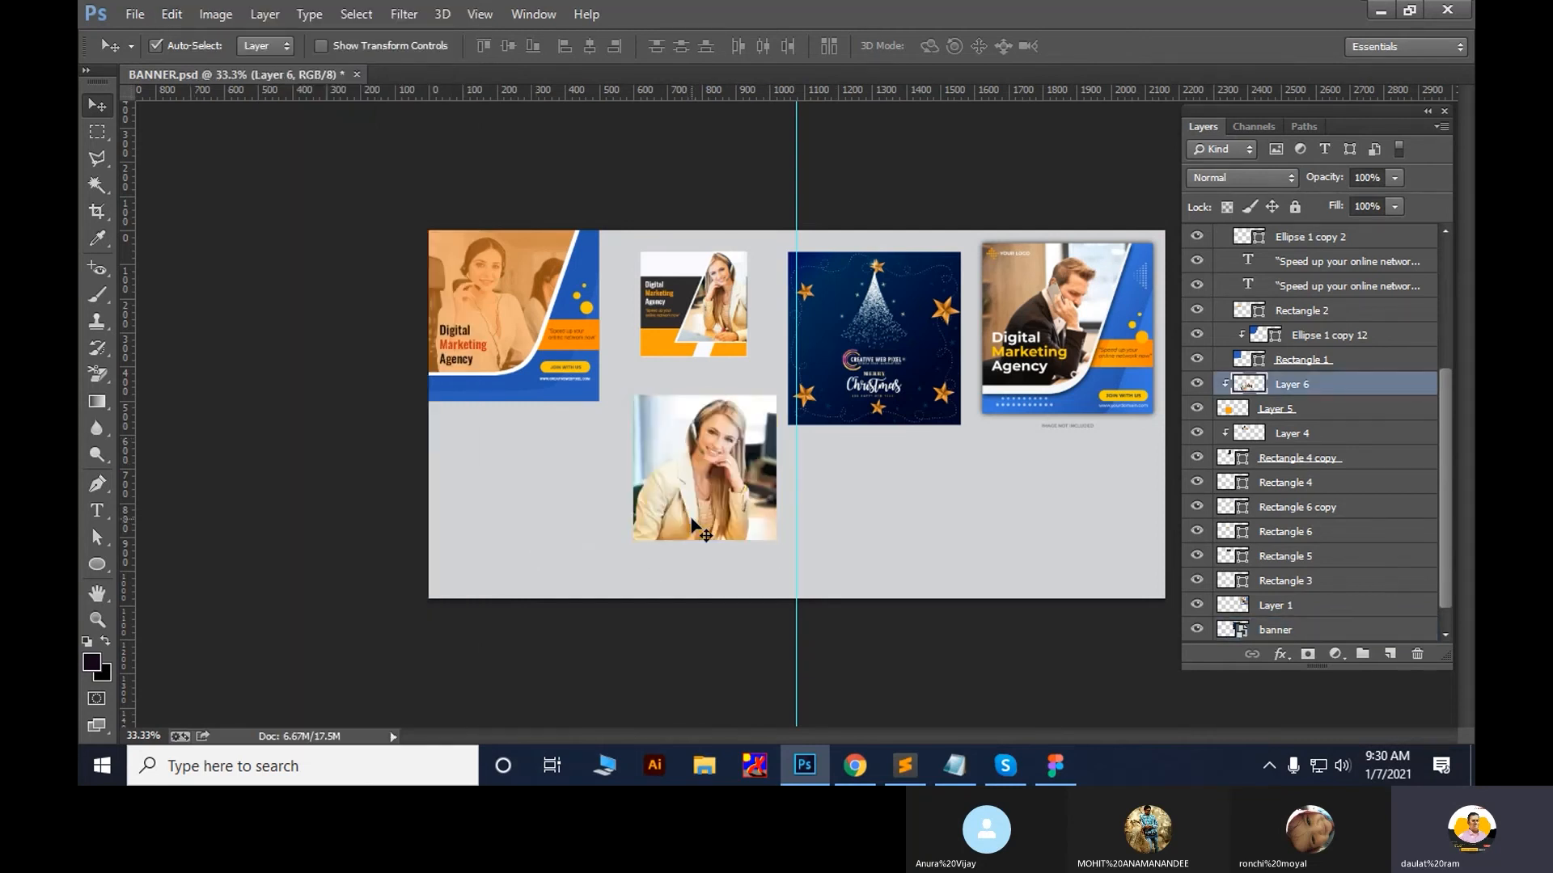
key(ctrl+z)
key(ctrl+z)
key(ctrl+z)
key(ctrl+z)
Step back through the history to before the Christmas banner was placed and the businessman post was moved
key(ctrl+alt+z)
key(ctrl+alt+z)
key(ctrl+alt+z)
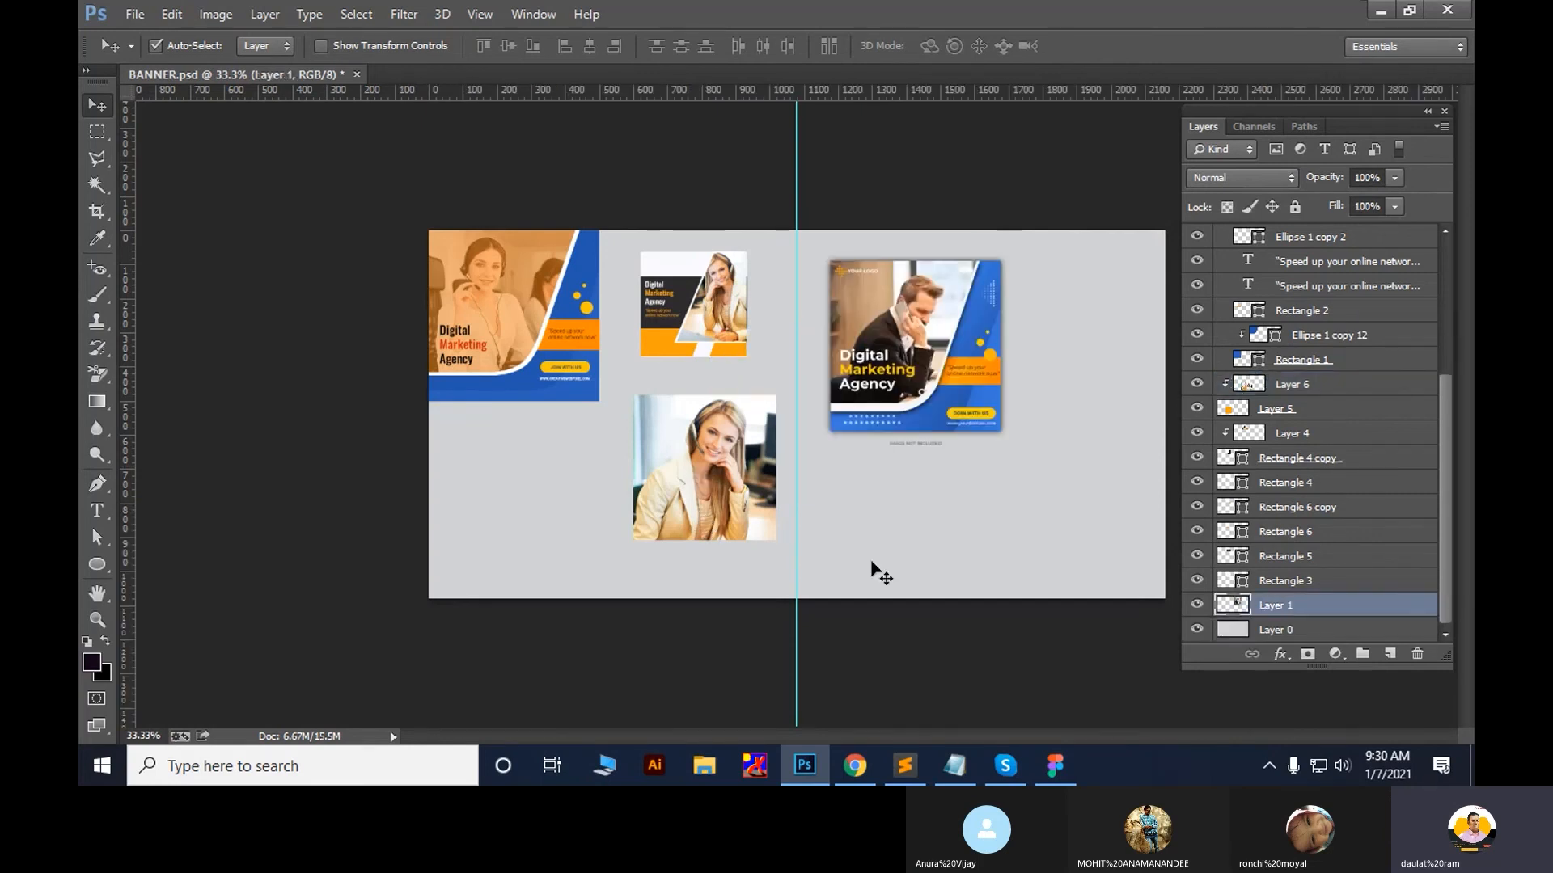
Switch to Sublime Text and add the line "cnt + Z :- undoo" at the end of the shortcut notes
click(904, 766)
key(Return)
key(Return)
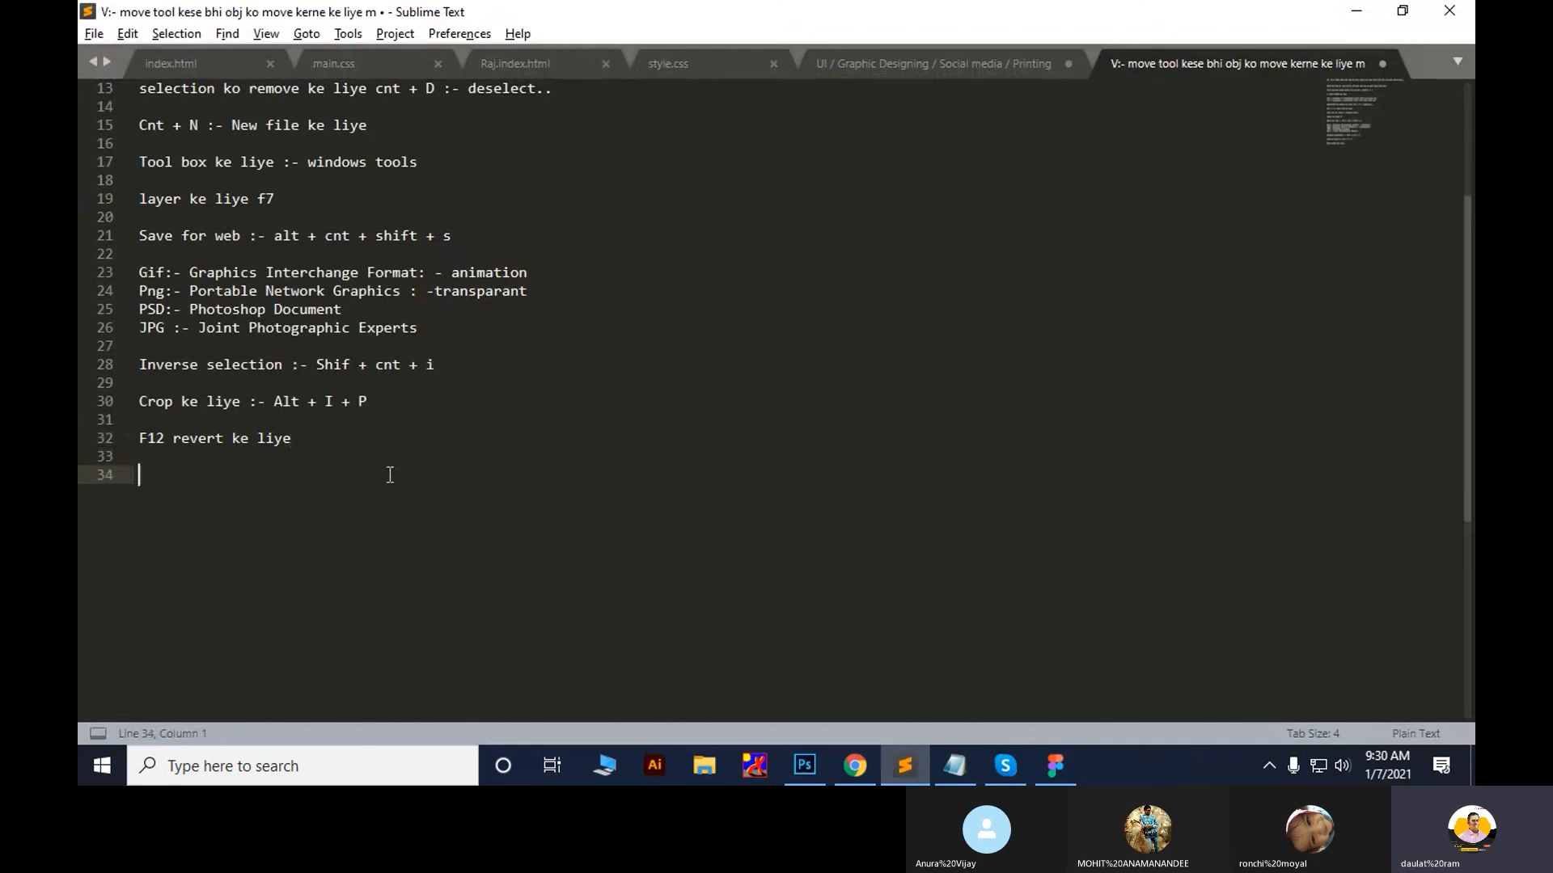
text(cnt )
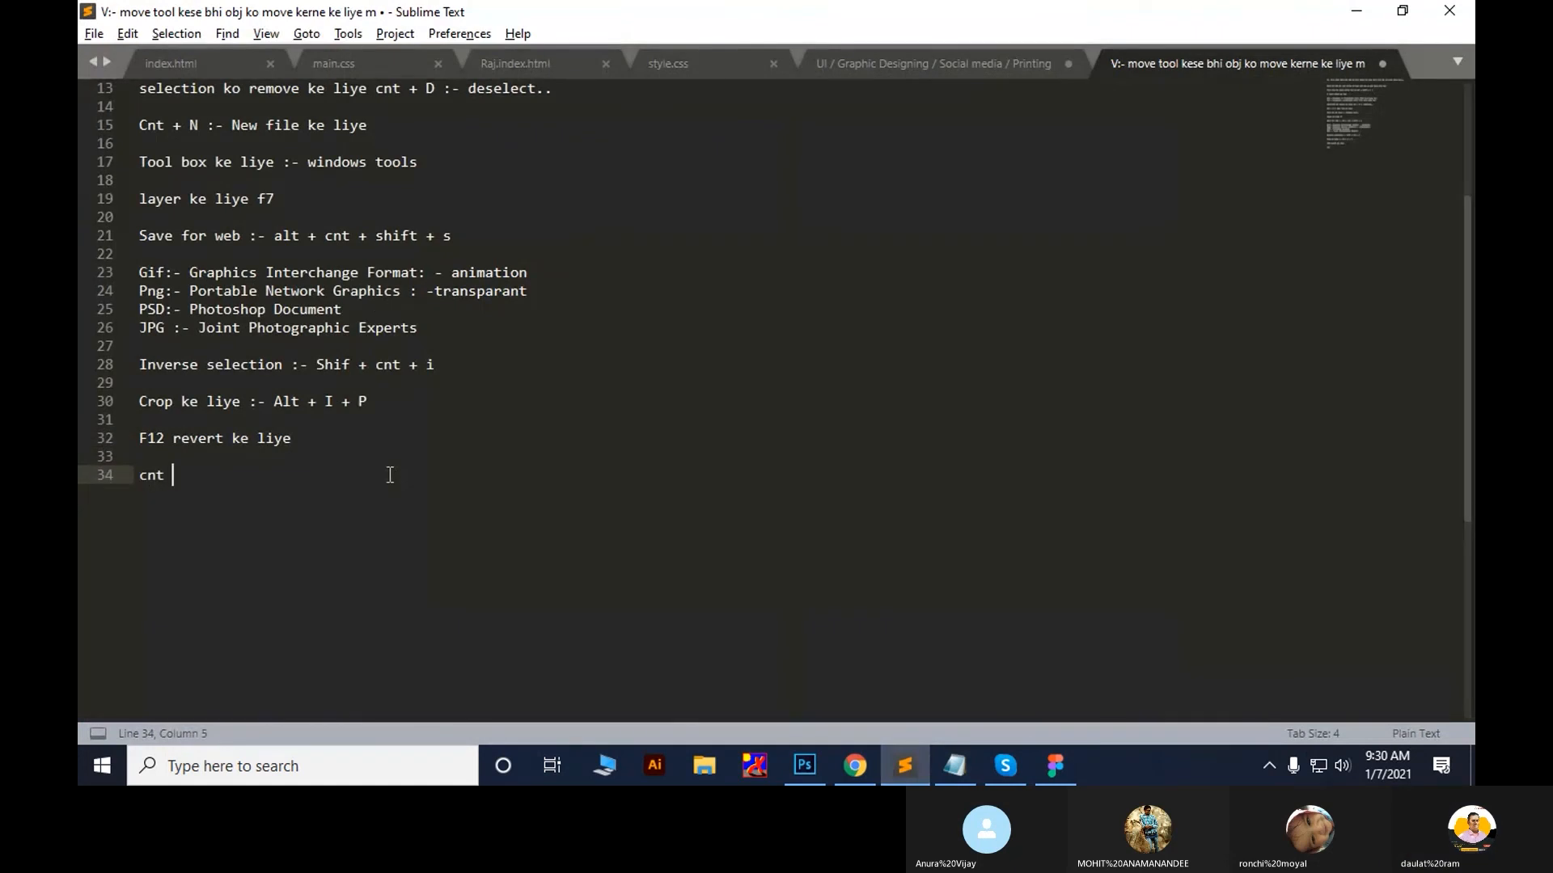
text(+ Z )
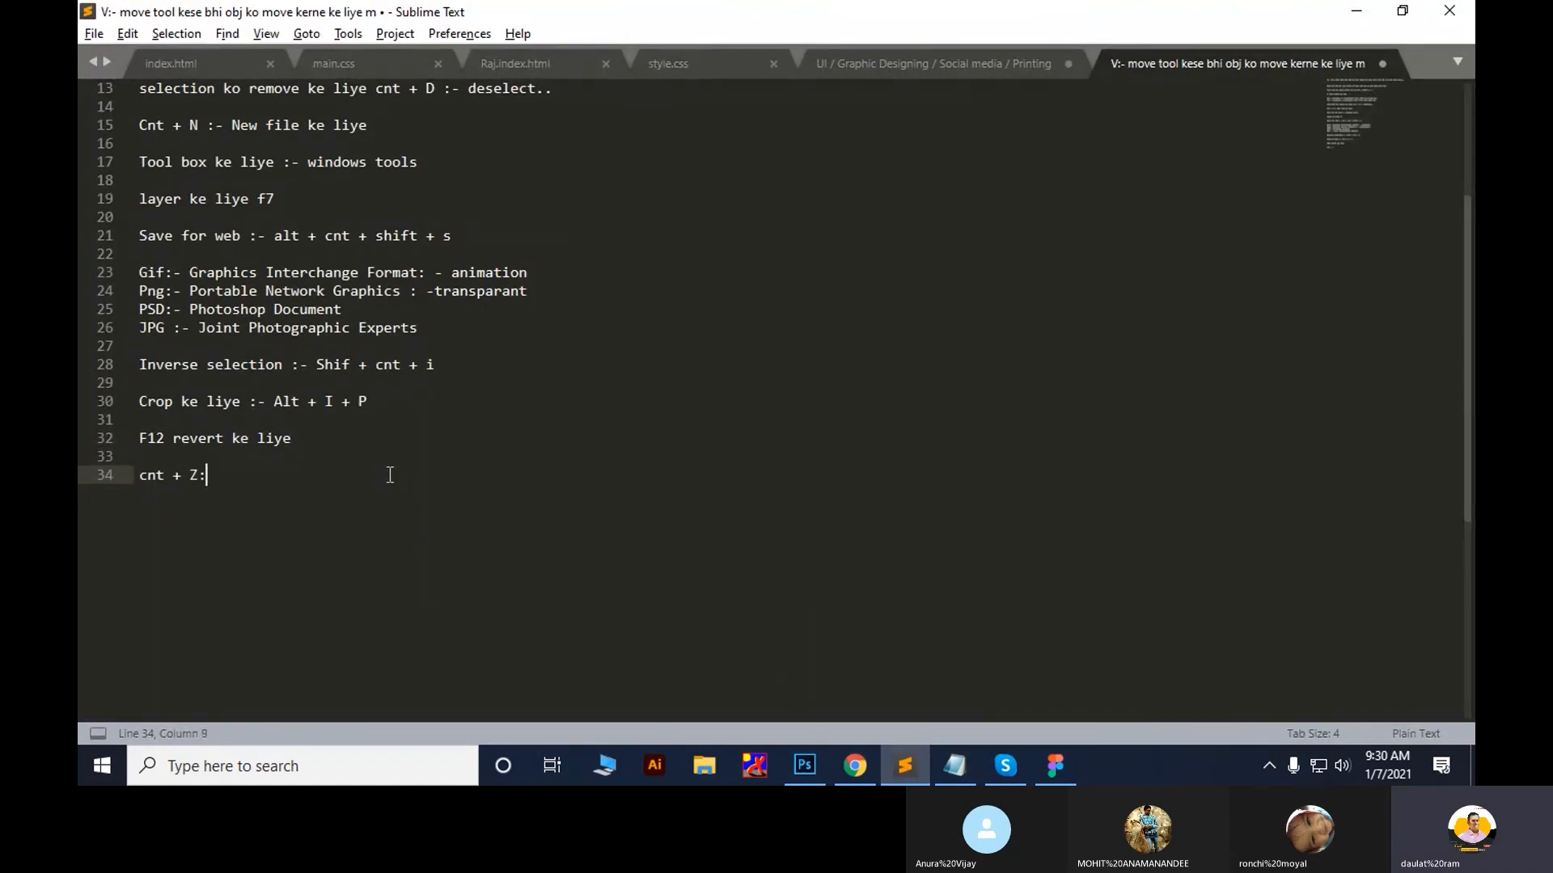
text(:-)
key(BackSpace)
key(BackSpace)
text(:- undoo)
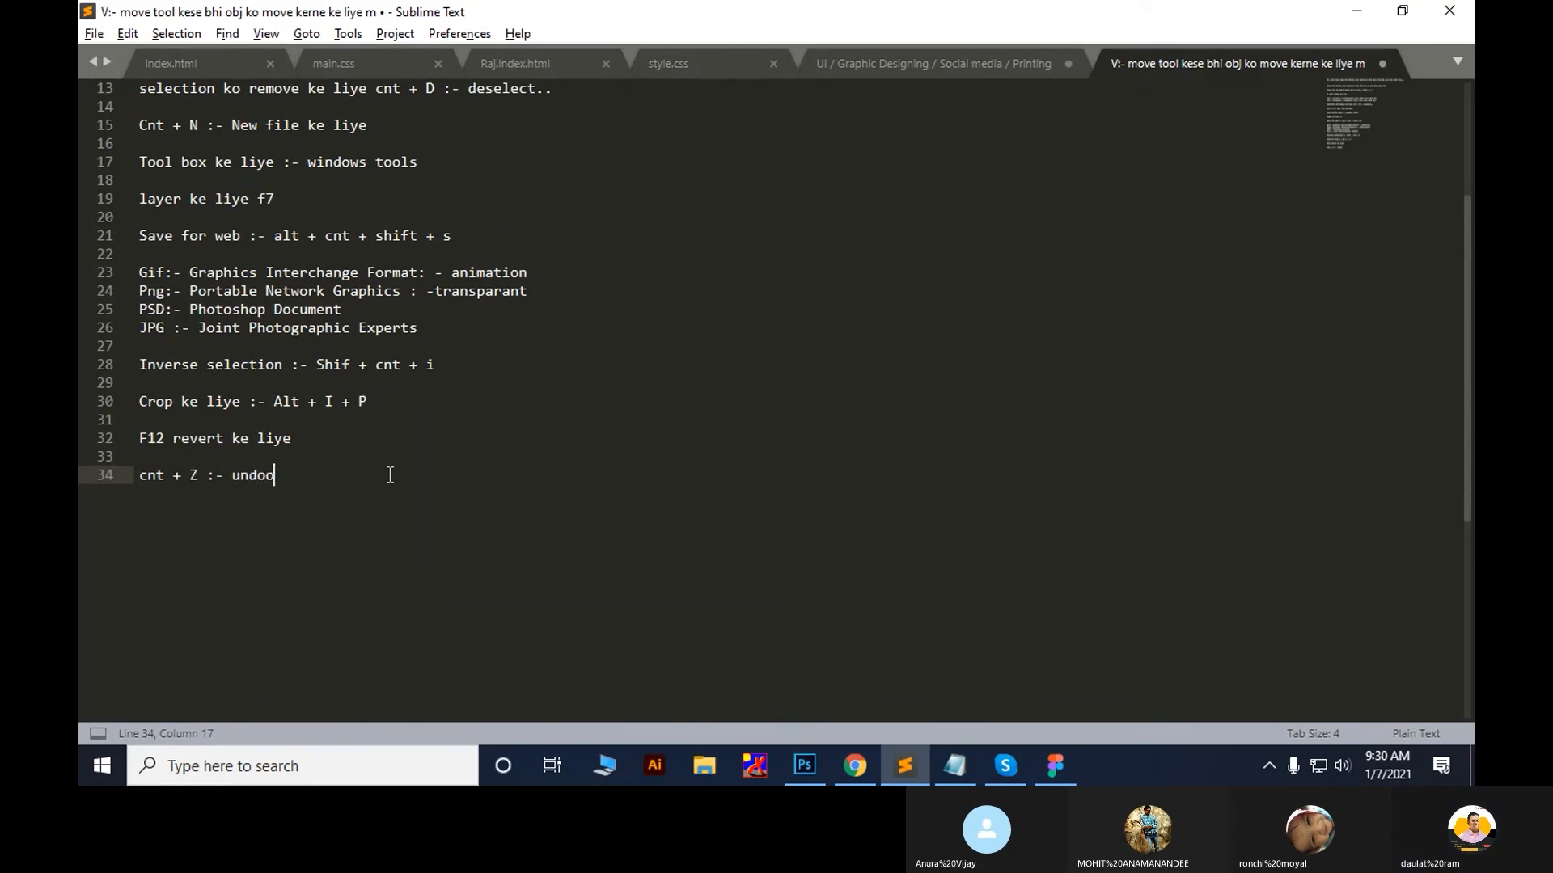
Add the line "Alt + cnt + z: forword step by step piche jane ke liye" below the undo shortcut note
key(Return)
key(Return)
text(Alt)
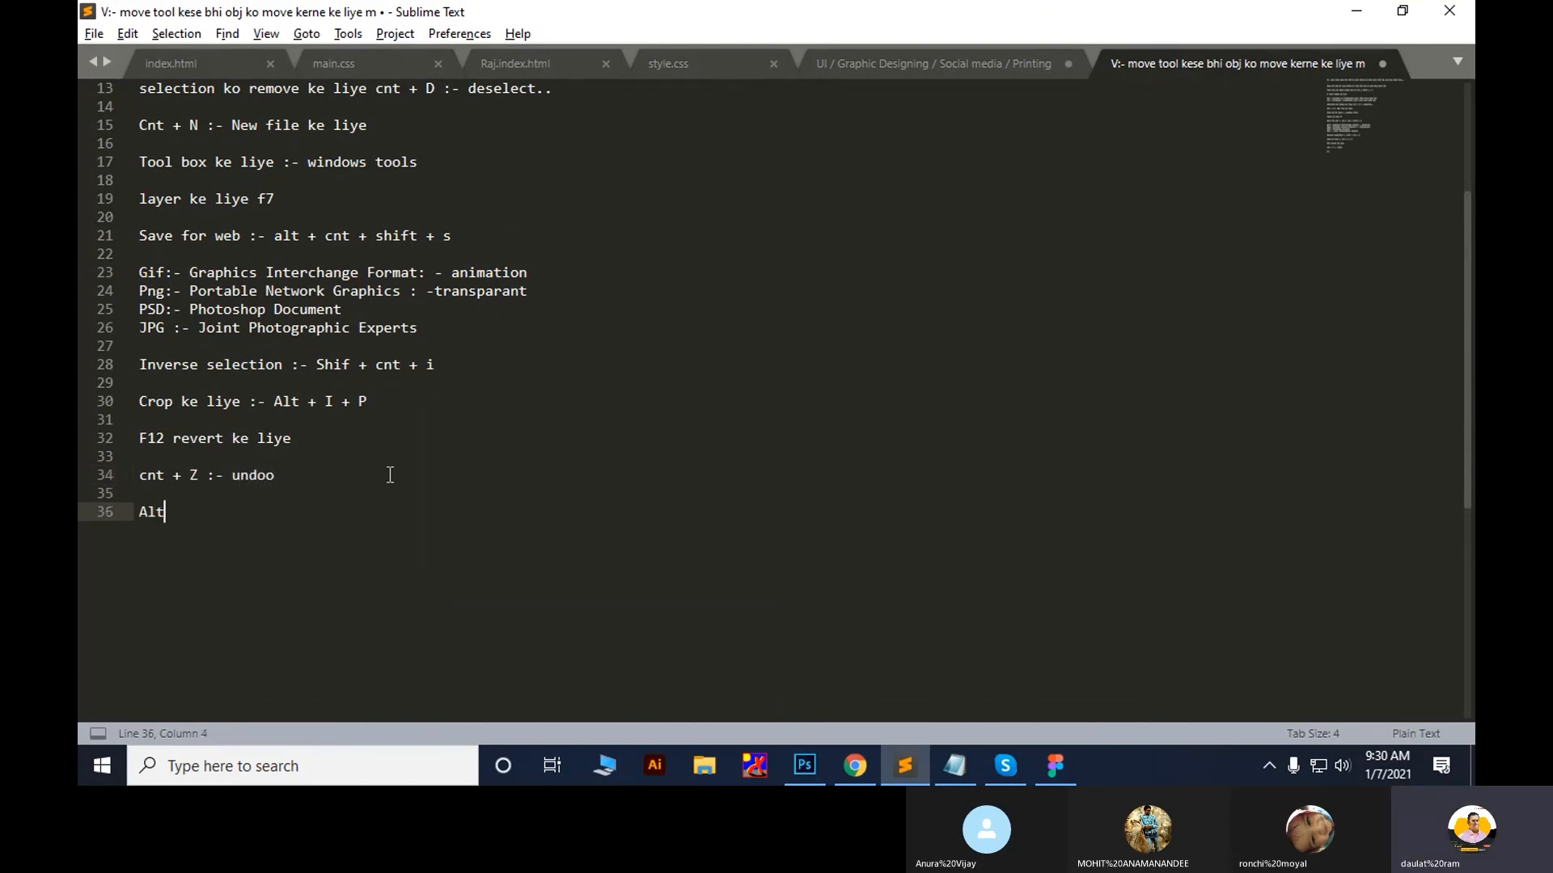
text(  + cnt + z: forword)
key(BackSpace)
text(d step by ste)
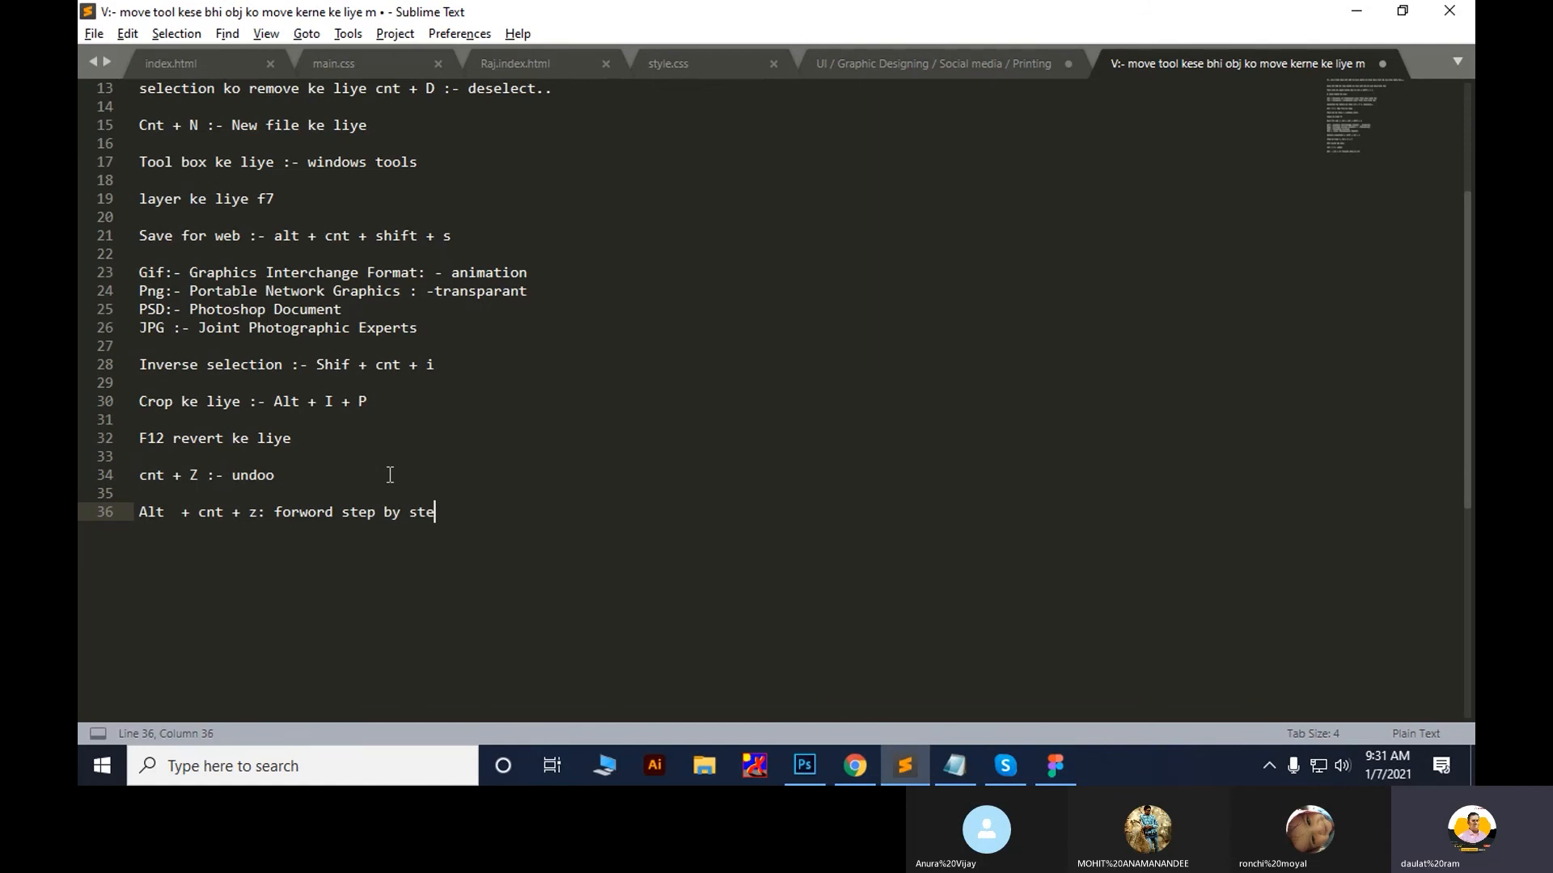
text(p piche jane ke liuye)
Add the line "Shift + cnt + z: backword jane ke liye" below it and leave an empty line for another note
key(Return)
key(Return)
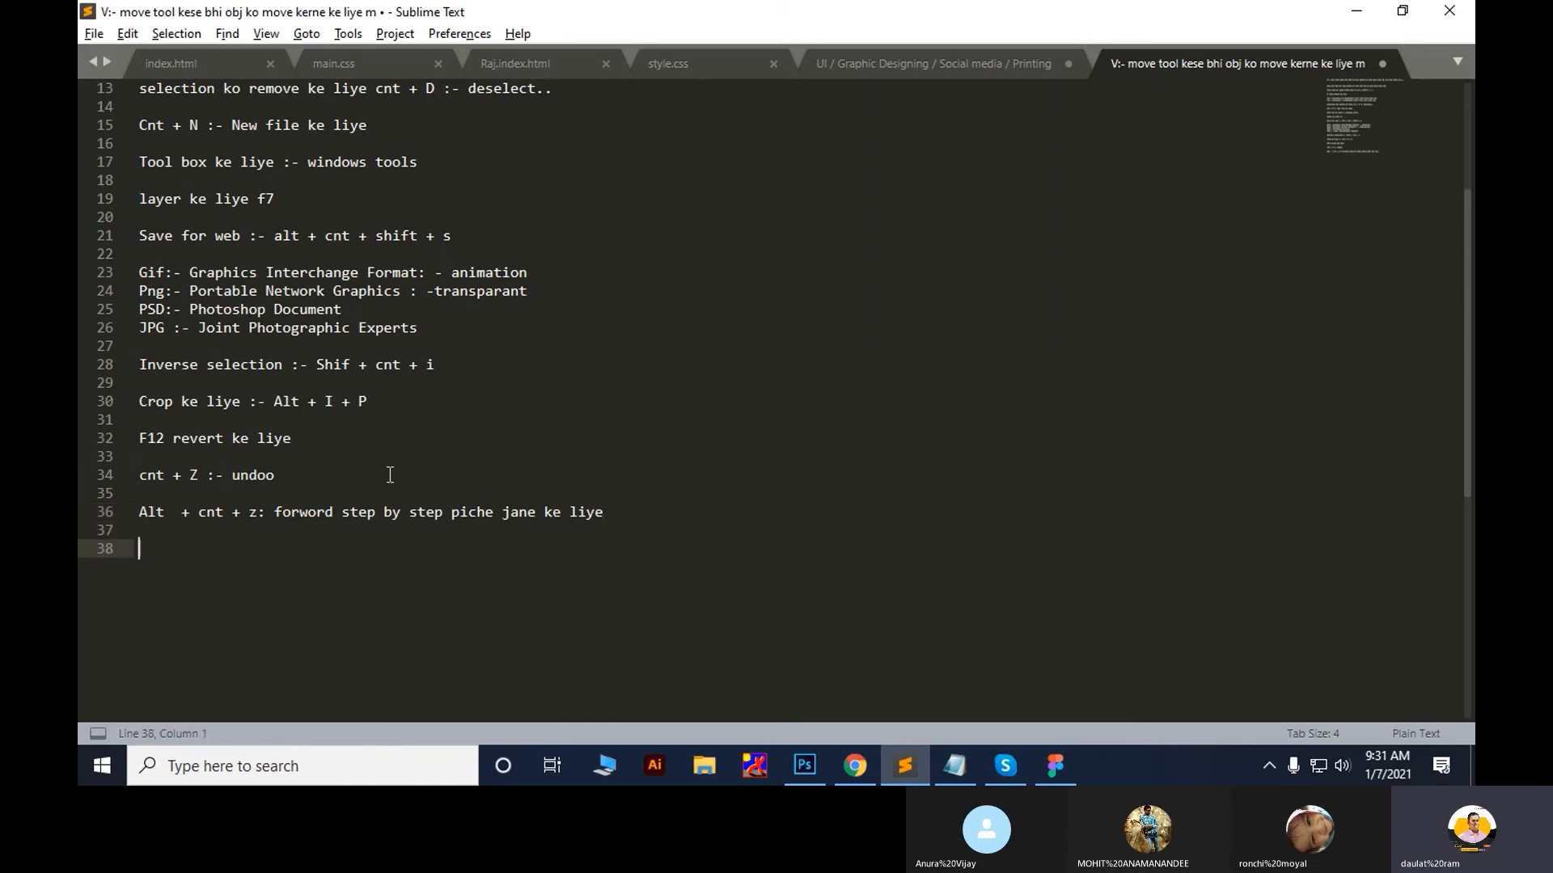
text(Shift + cnt + z: backword jane ke lute)
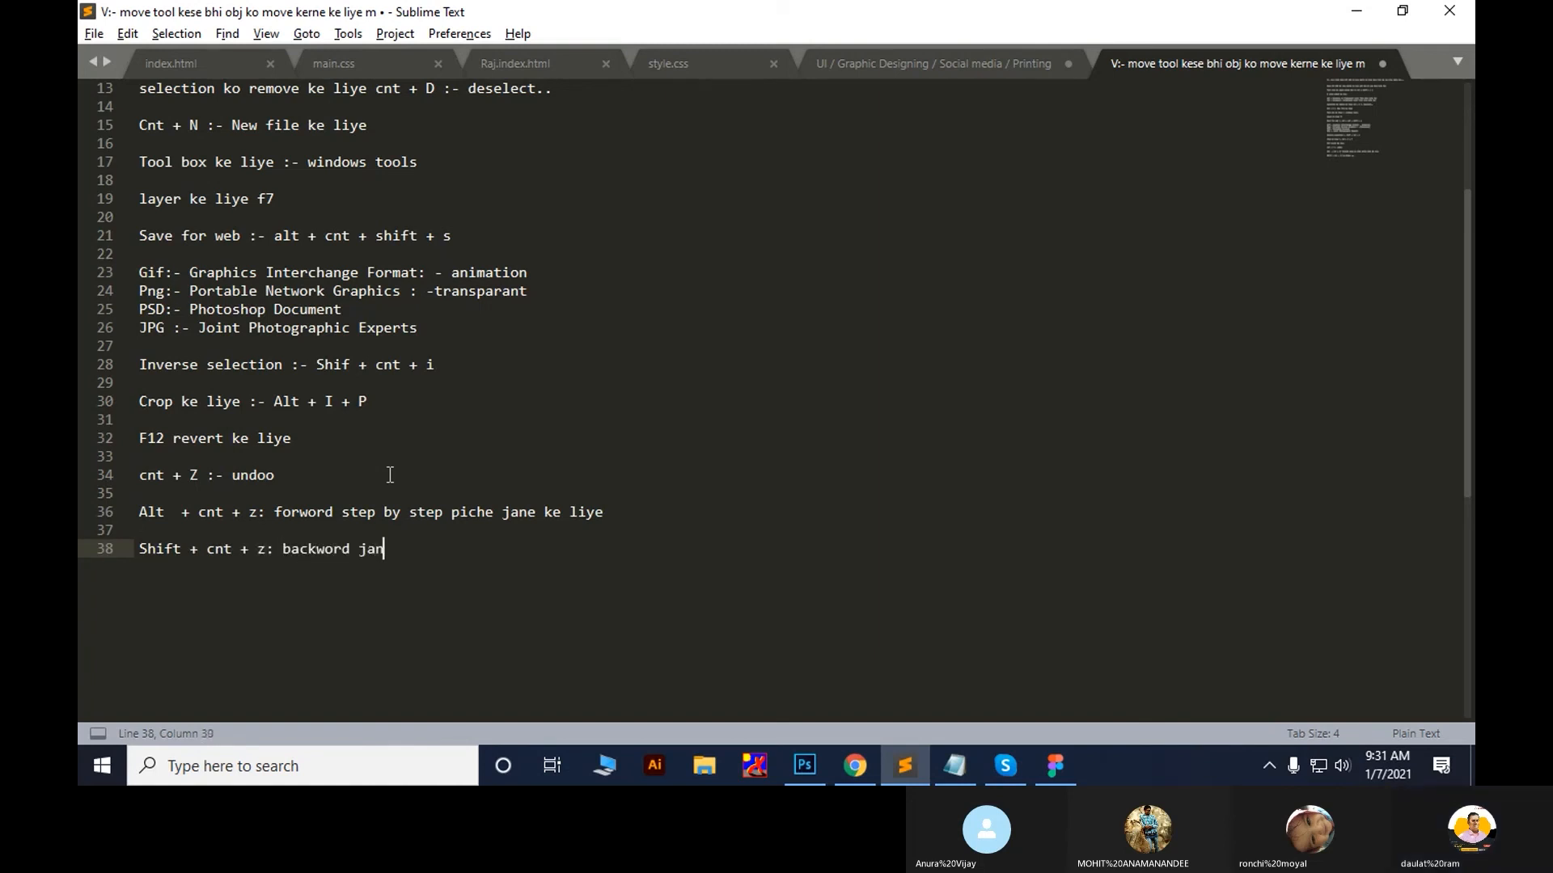
key(BackSpace)
key(BackSpace)
key(BackSpace)
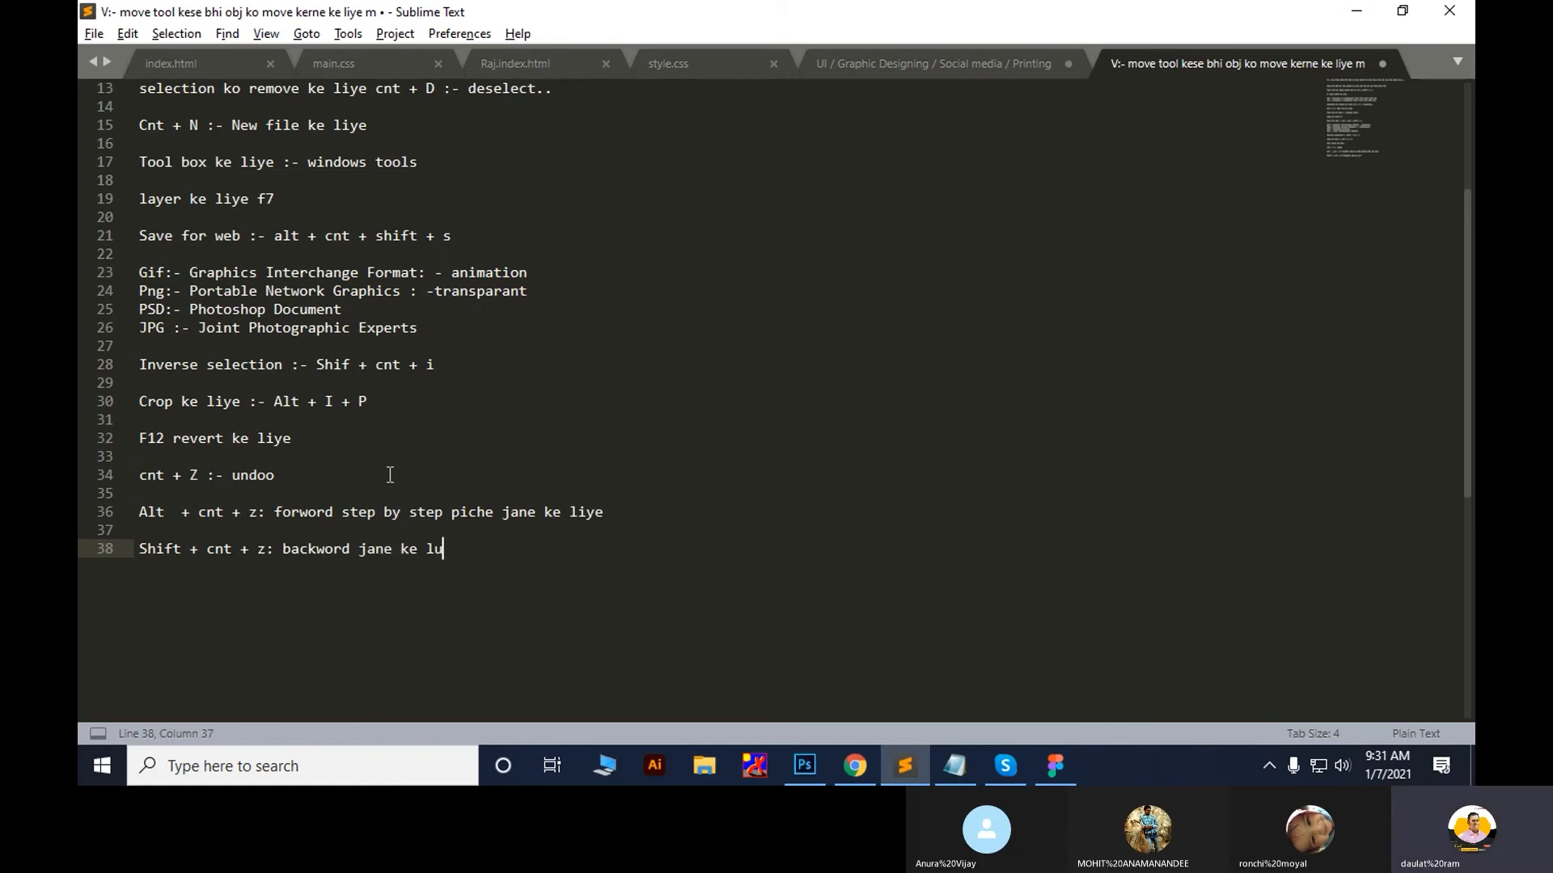
text(iye)
key(Return)
key(Return)
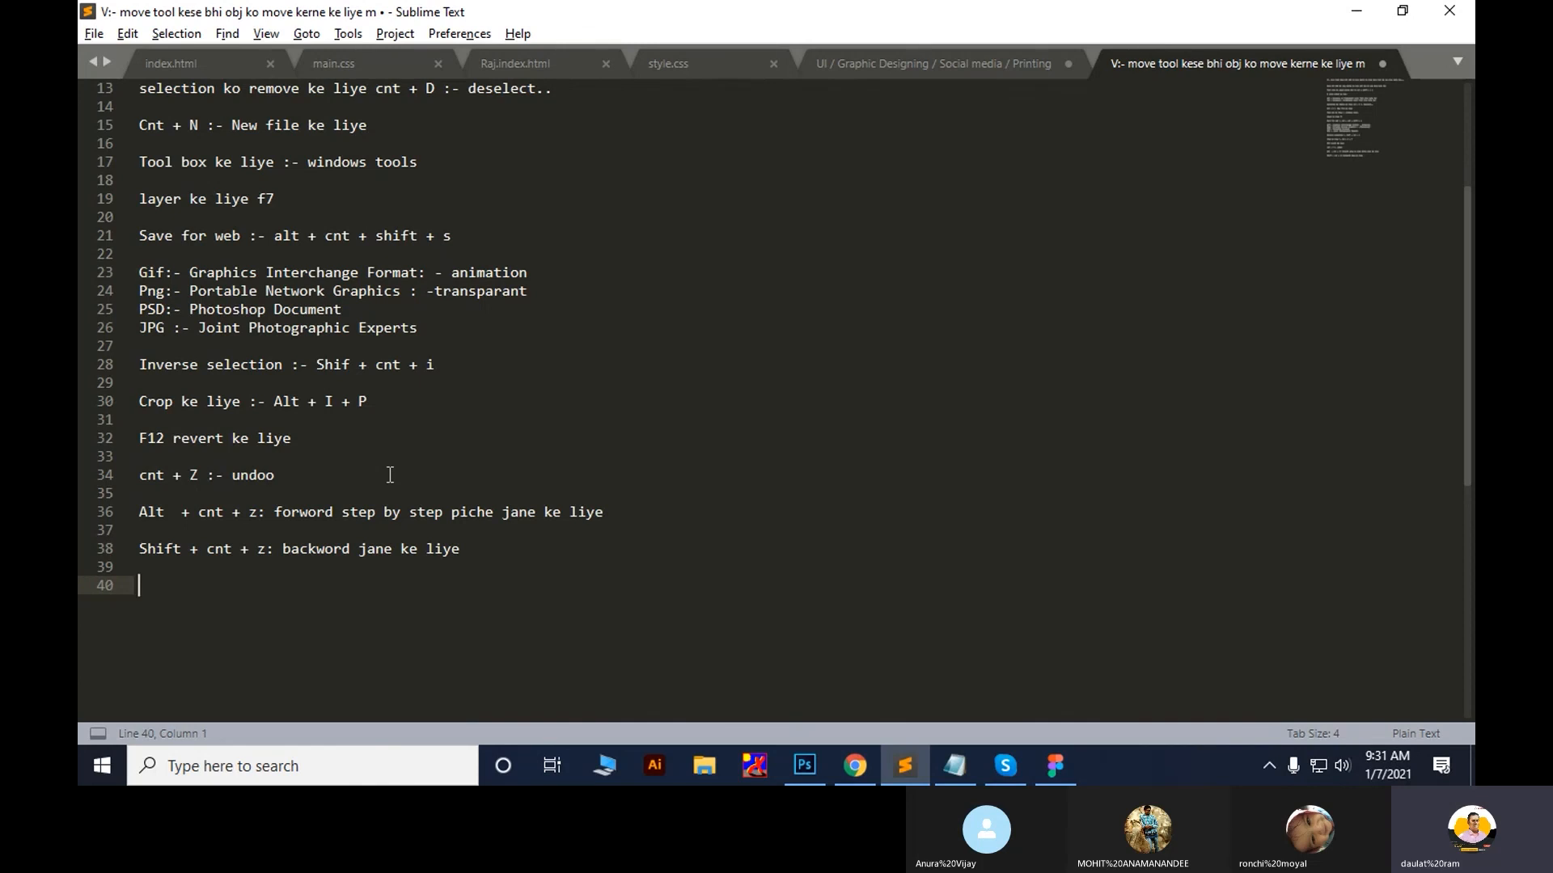
key(alt+Tab)
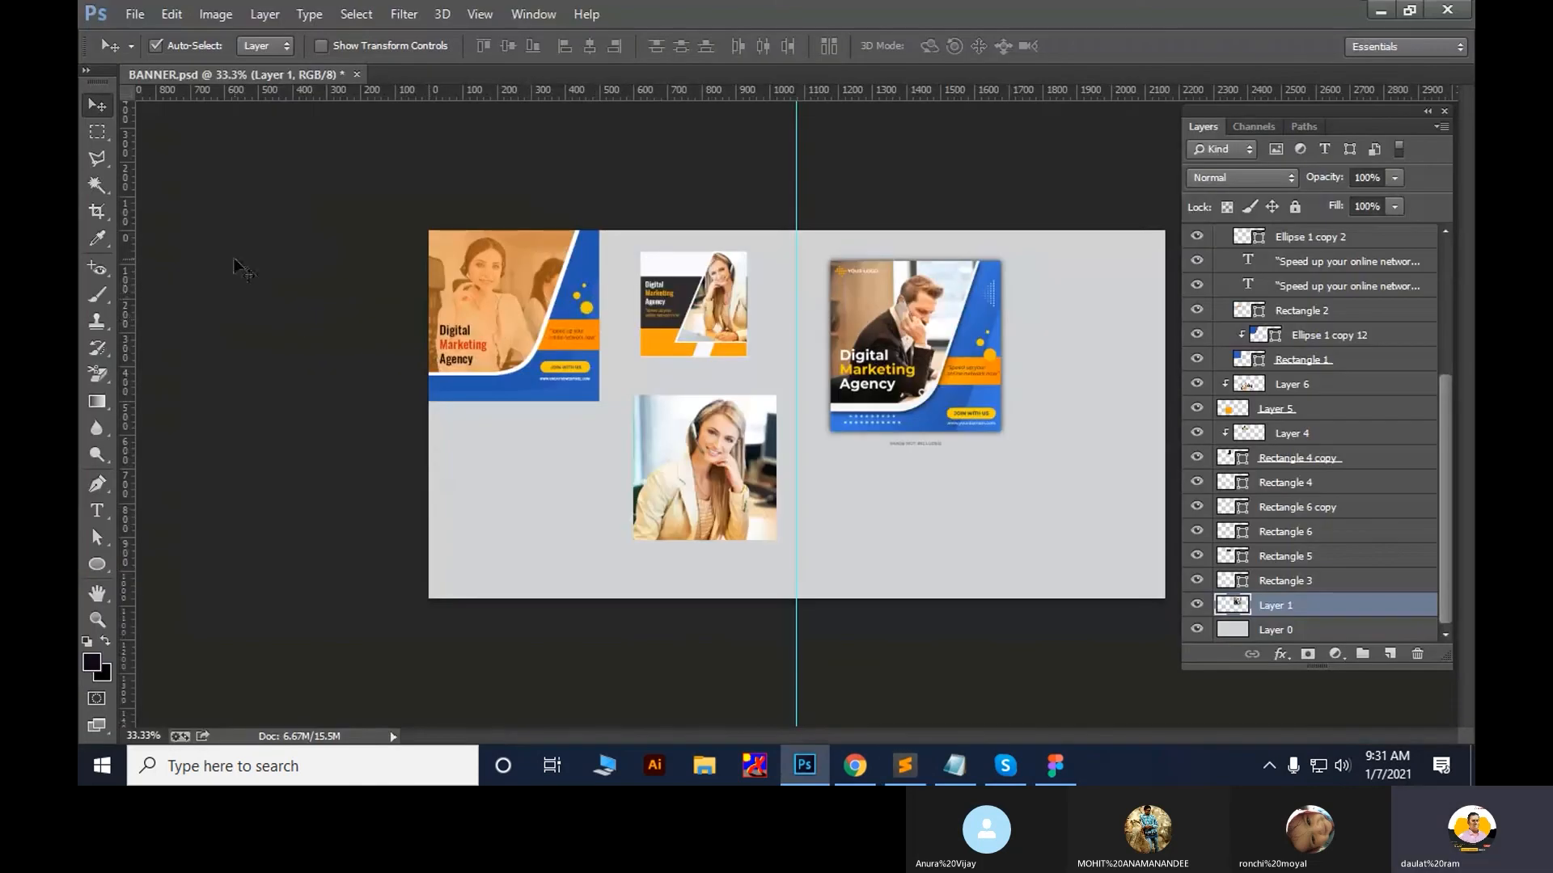
click(171, 14)
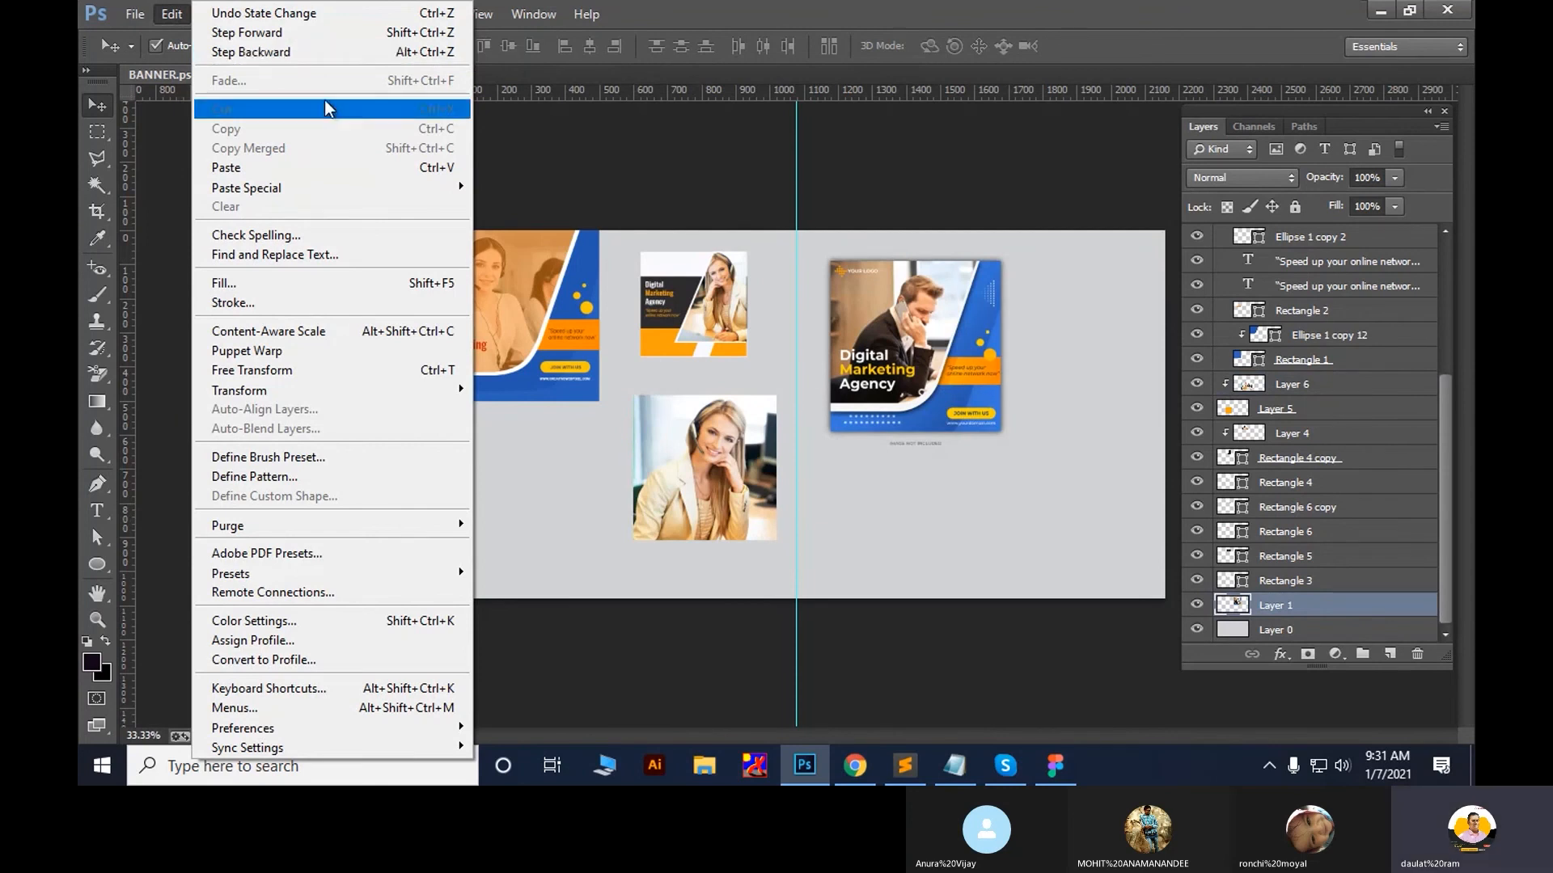
click(775, 359)
Switch to Chrome and search Google for images of "birds"
click(854, 765)
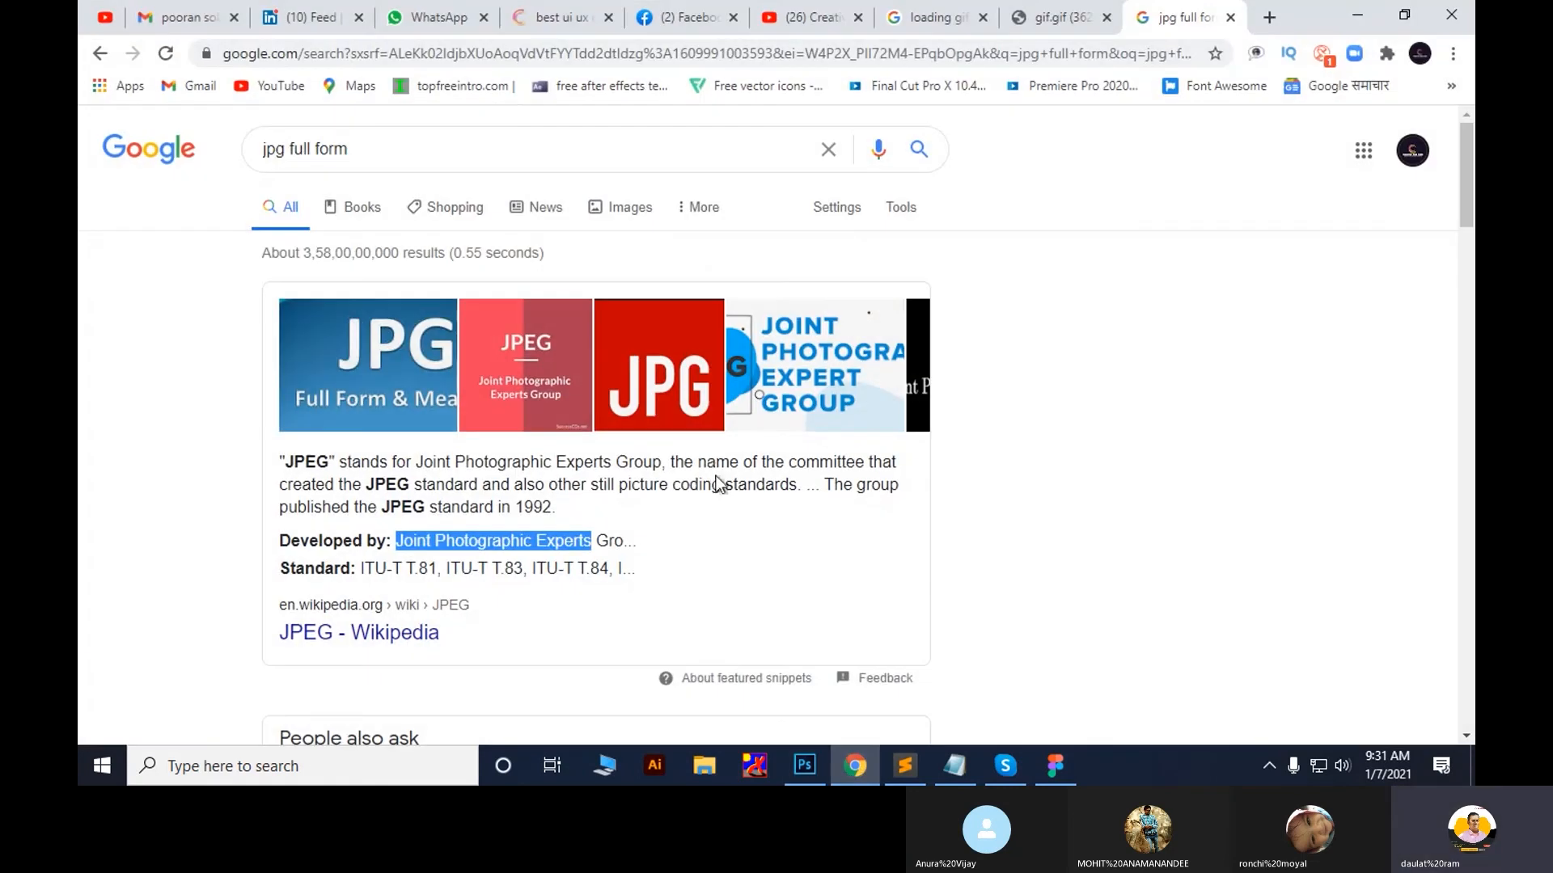
click(750, 153)
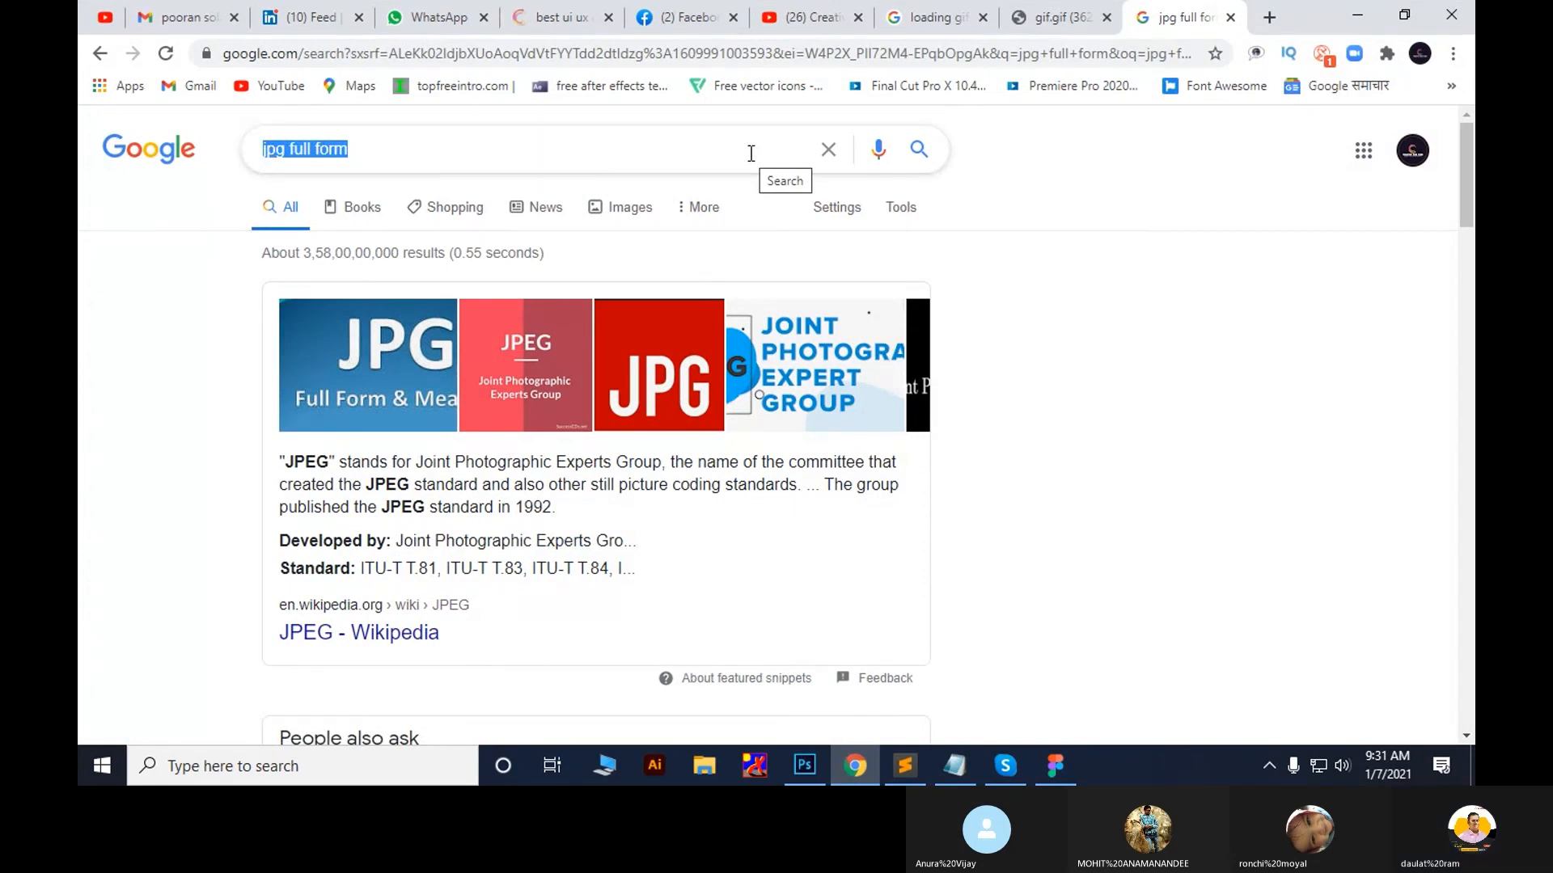
text(birds)
key(Return)
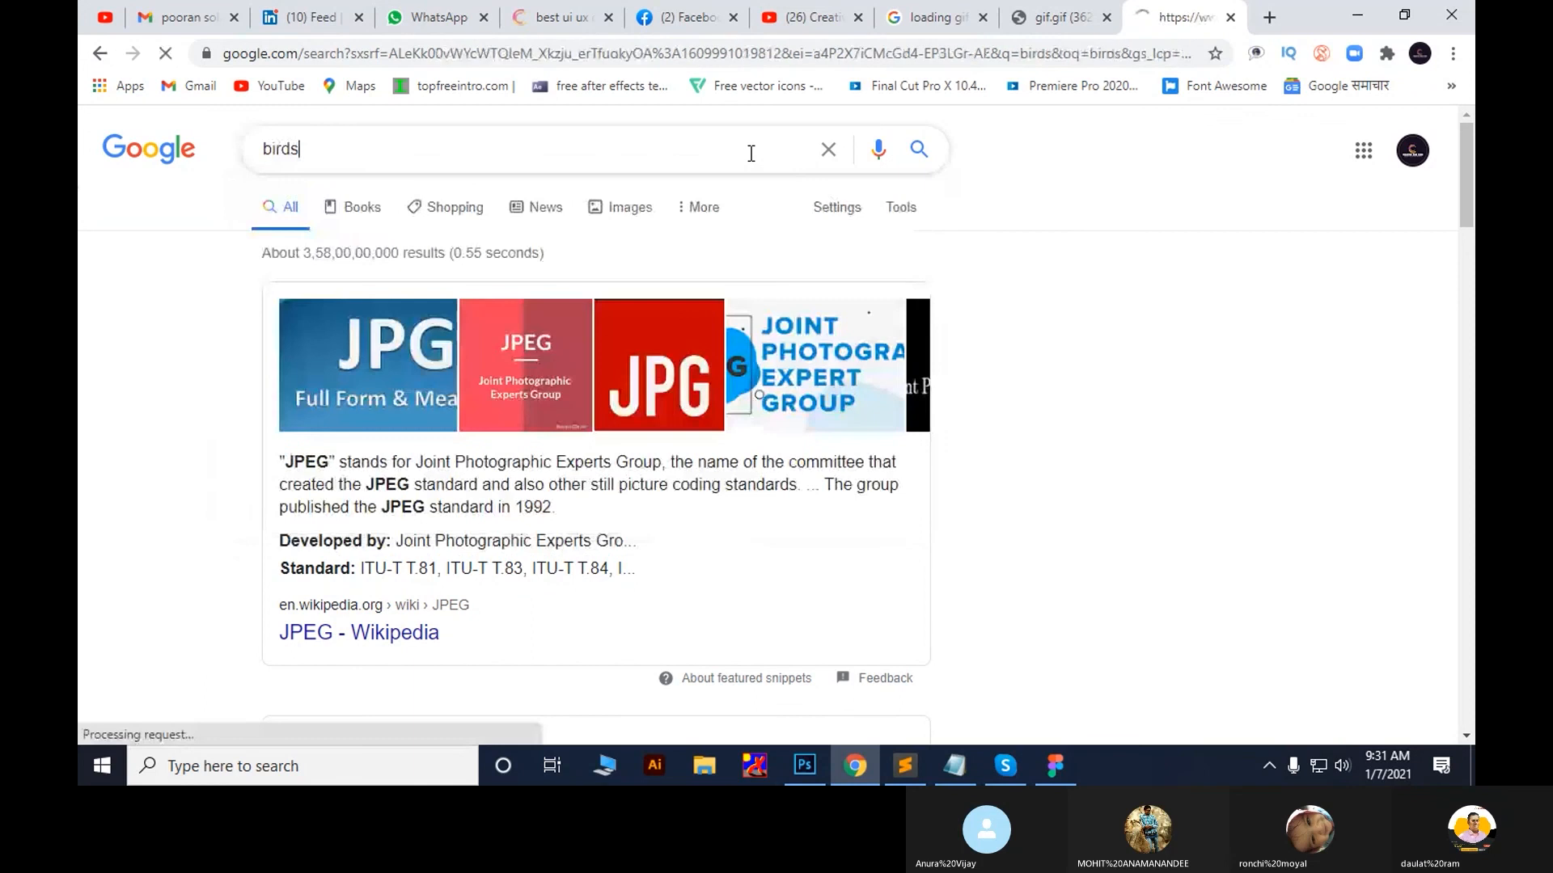
click(366, 212)
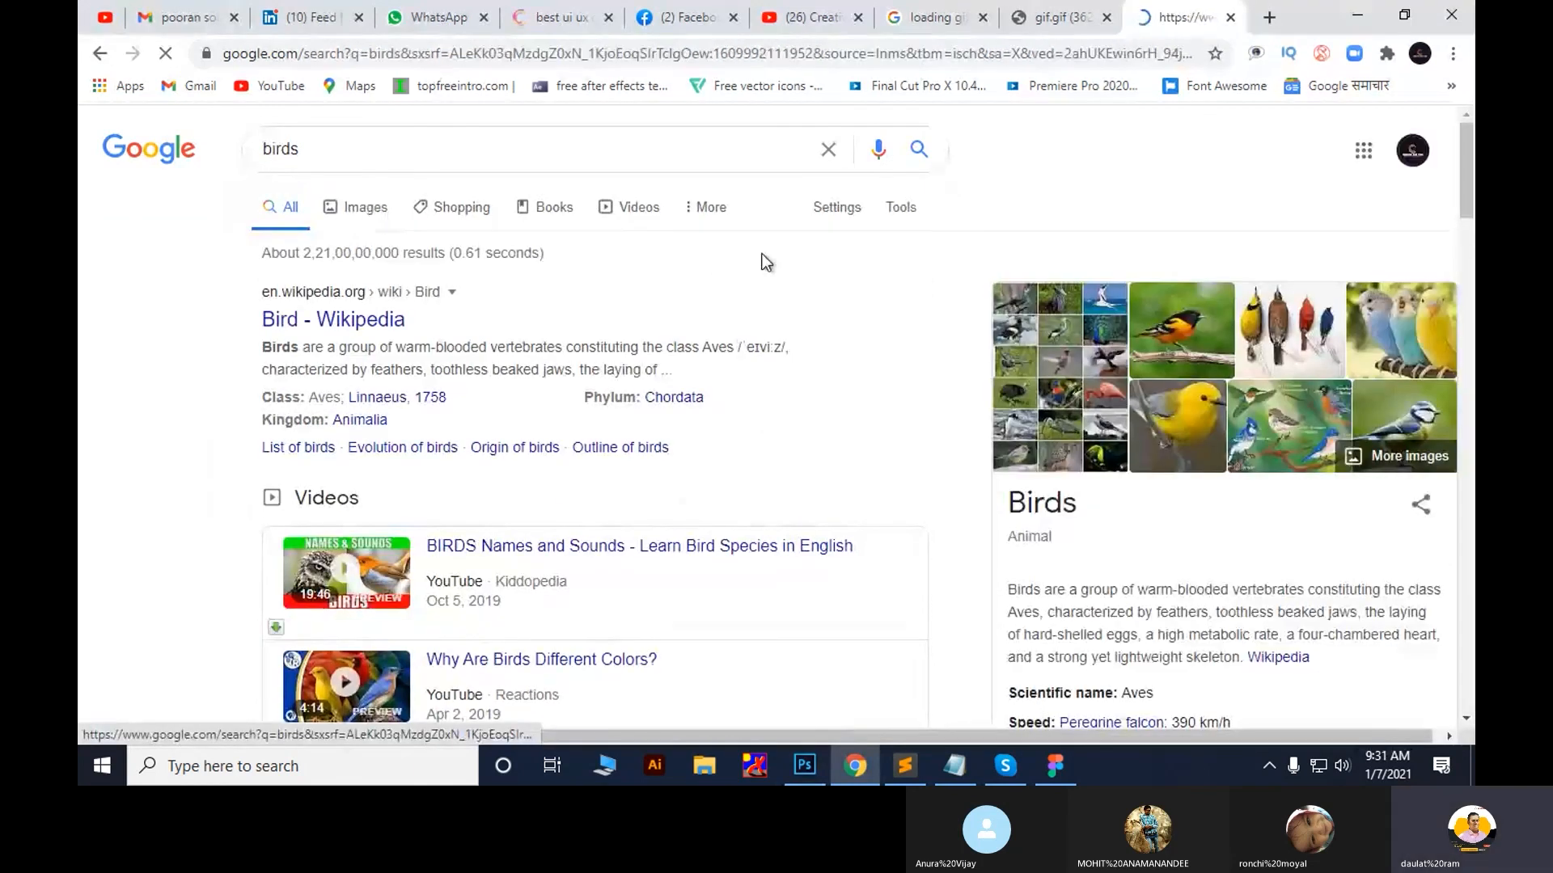
Copy the image of the heron silhouette on orange and paste it into a new document in Photoshop
scroll(677, 351, down, 3)
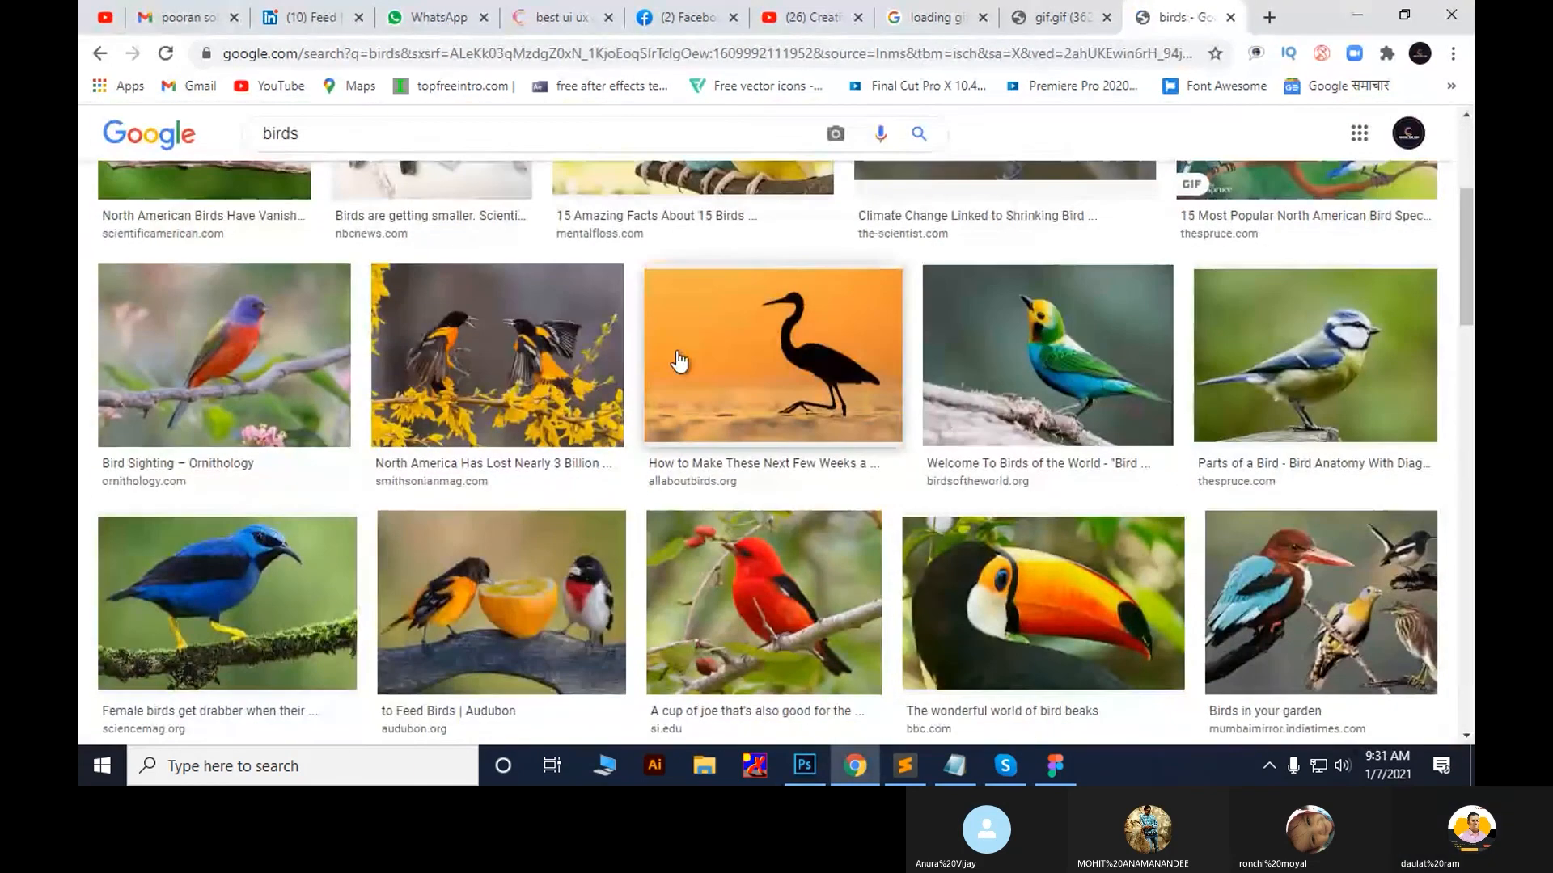
click(735, 371)
right_click(1005, 338)
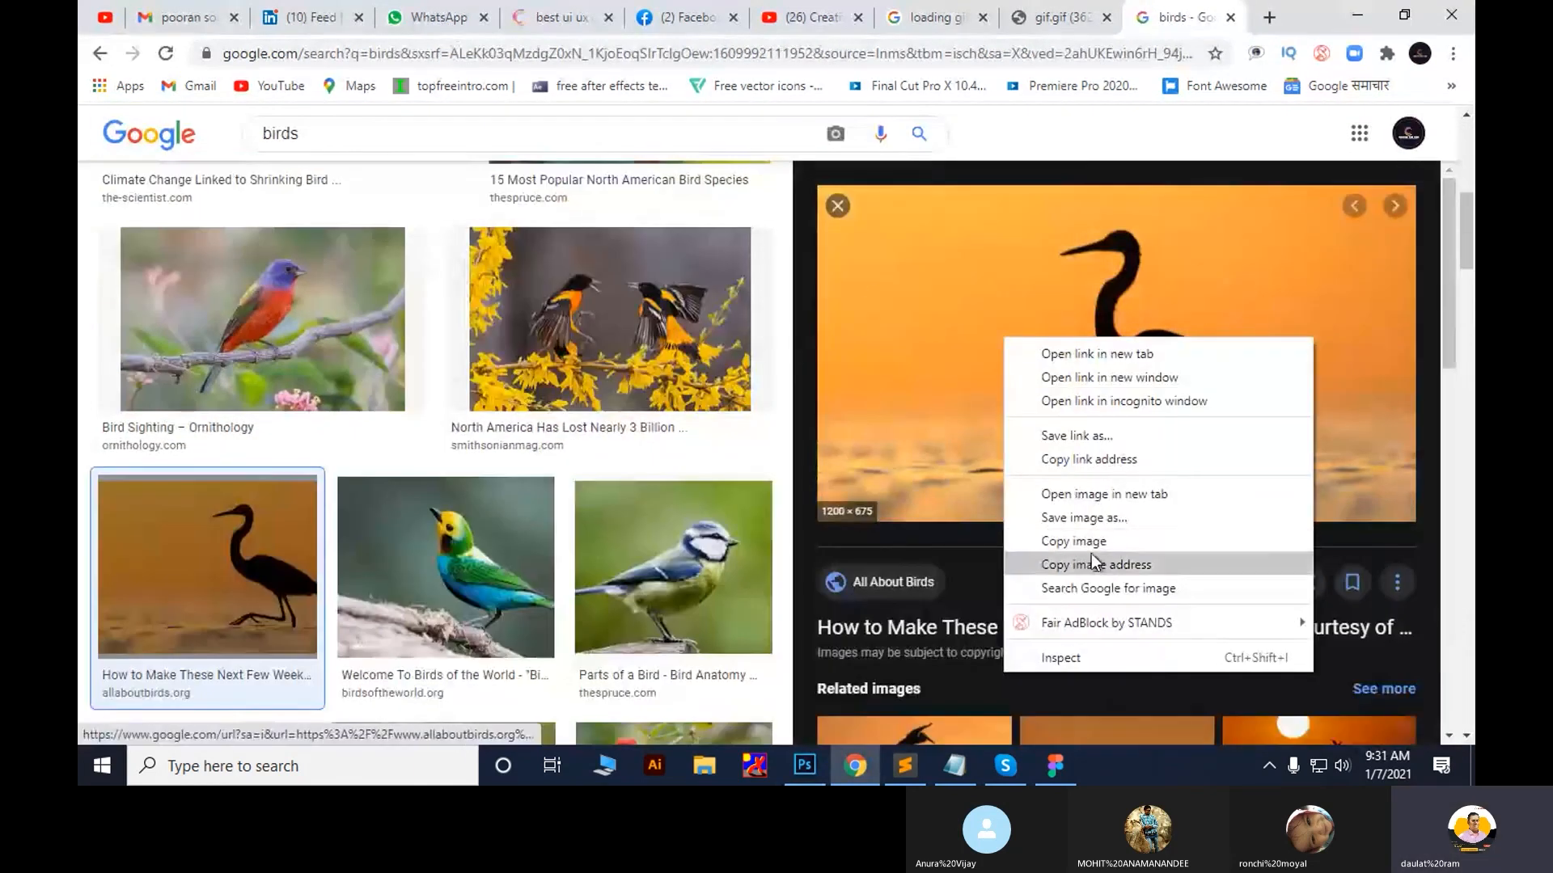
click(1092, 559)
click(805, 767)
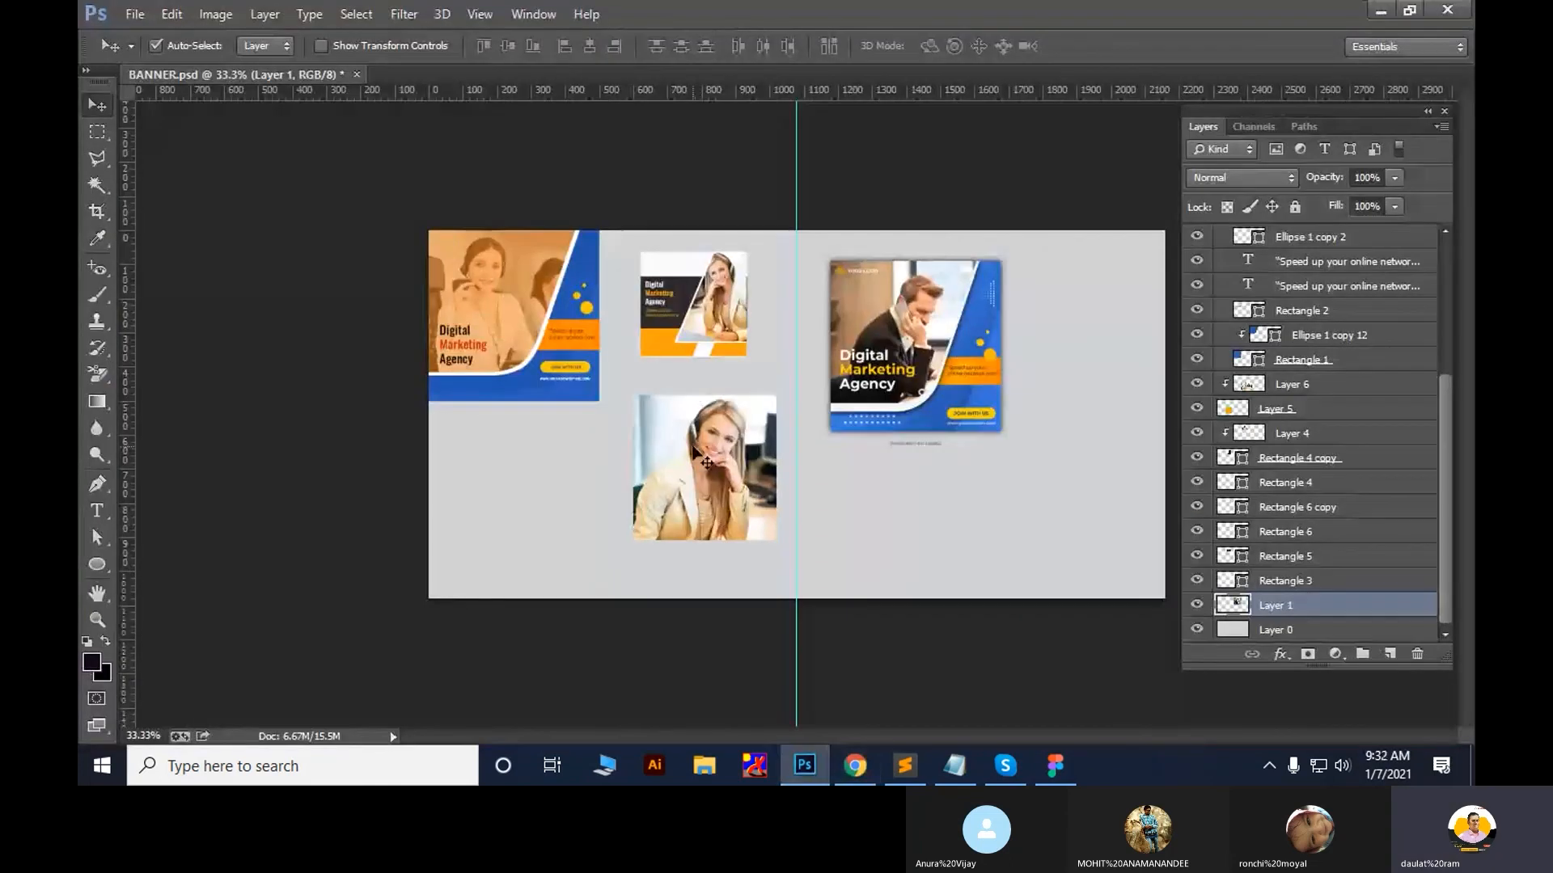
key(ctrl+n)
key(Return)
key(ctrl+v)
key(ctrl+b)
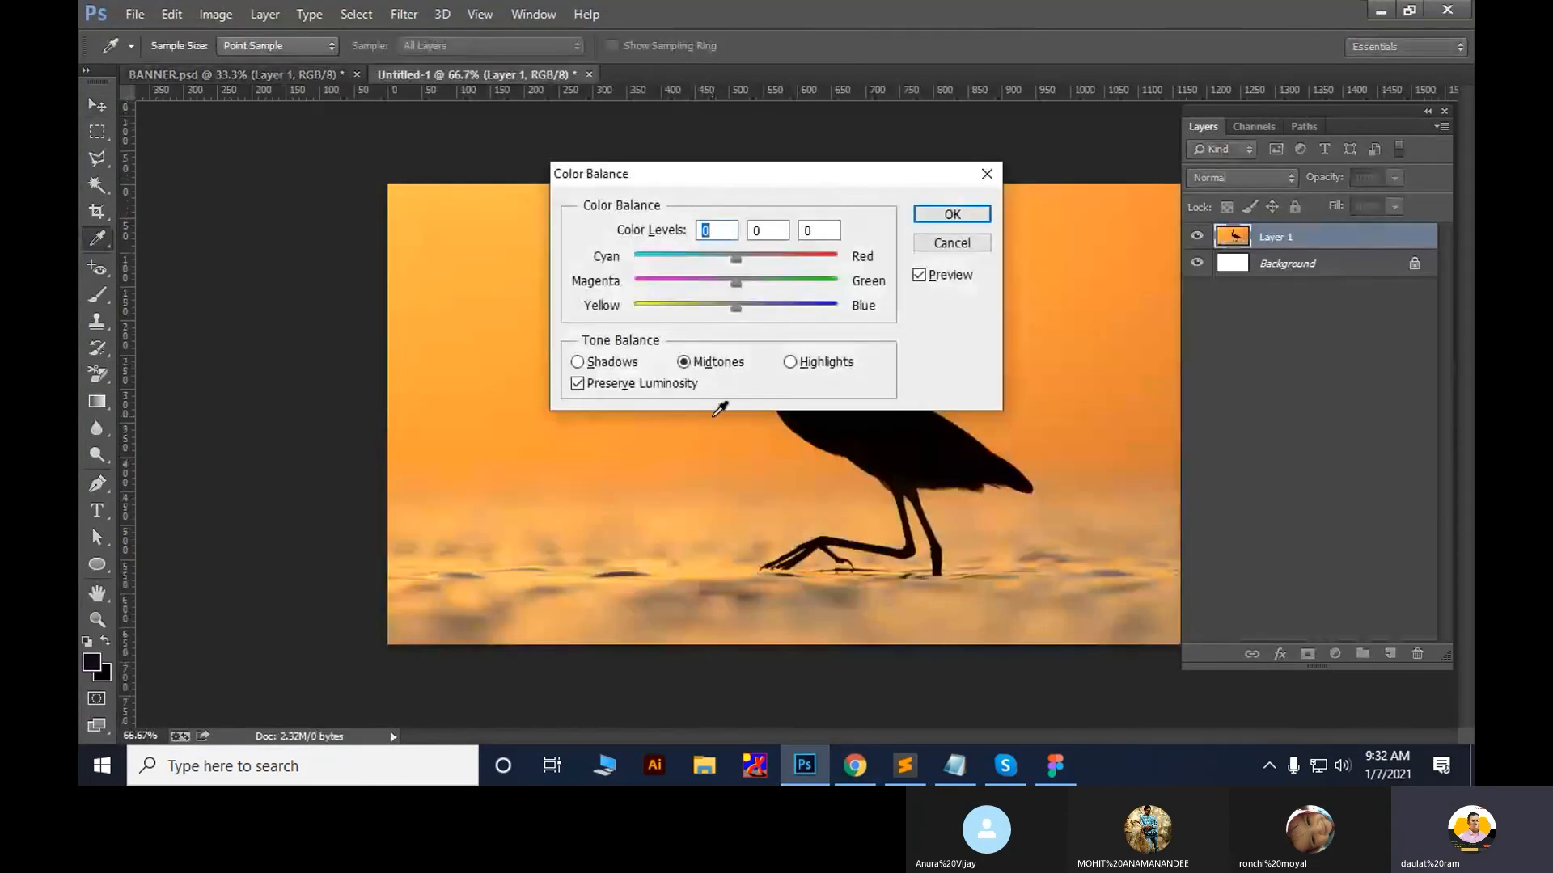
key(Escape)
Copy the related sunset image of storks at a nest from Chrome and paste it above the heron in Photoshop
key(alt+Tab)
scroll(968, 542, down, 2)
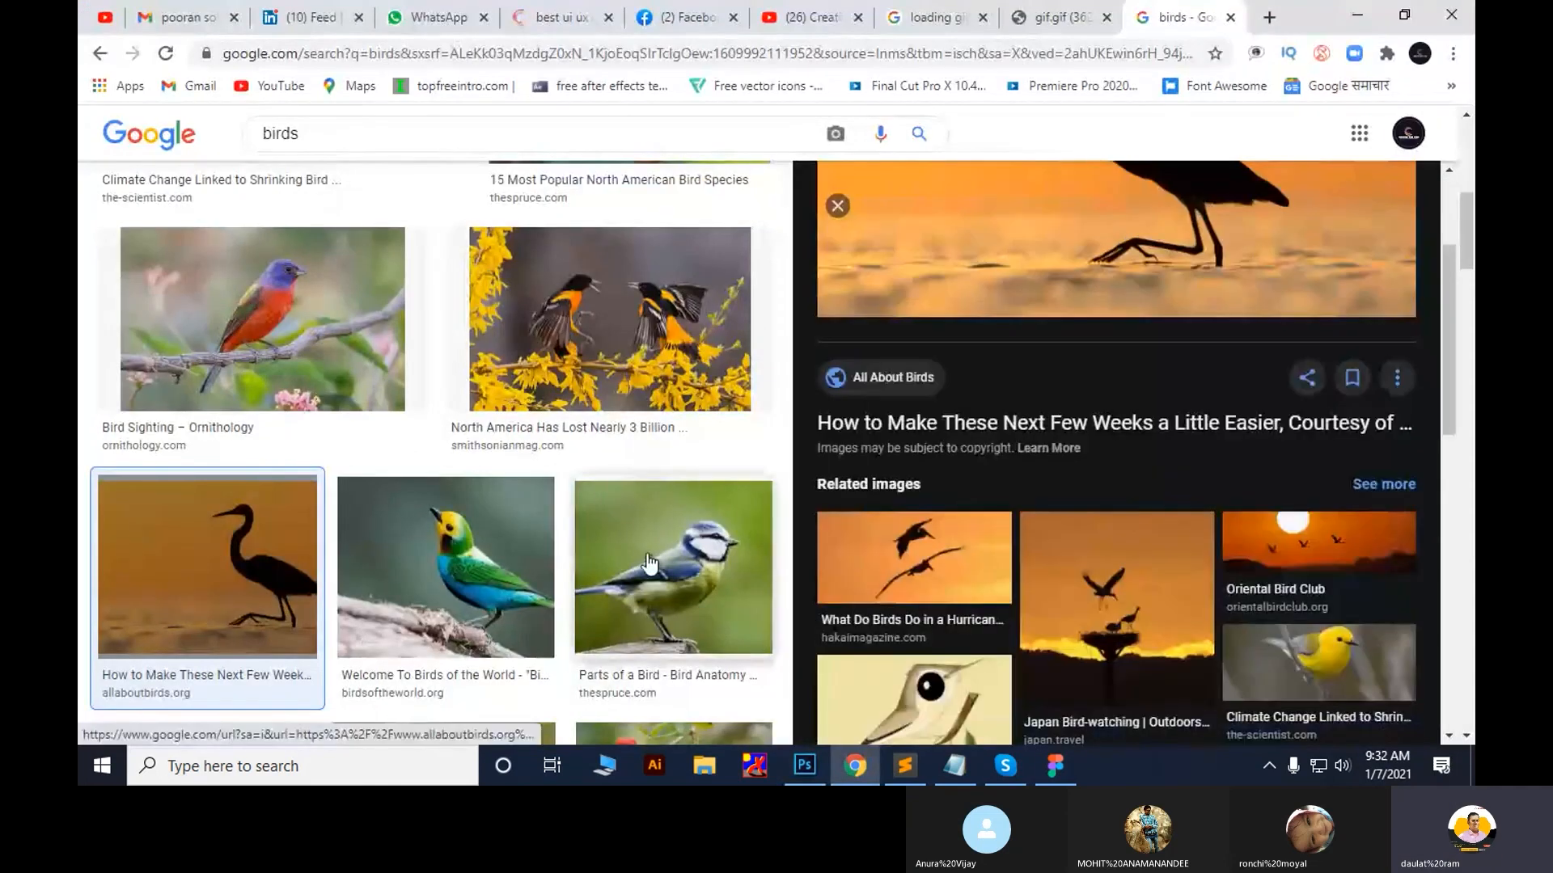
scroll(490, 467, up, 1)
scroll(490, 467, down, 5)
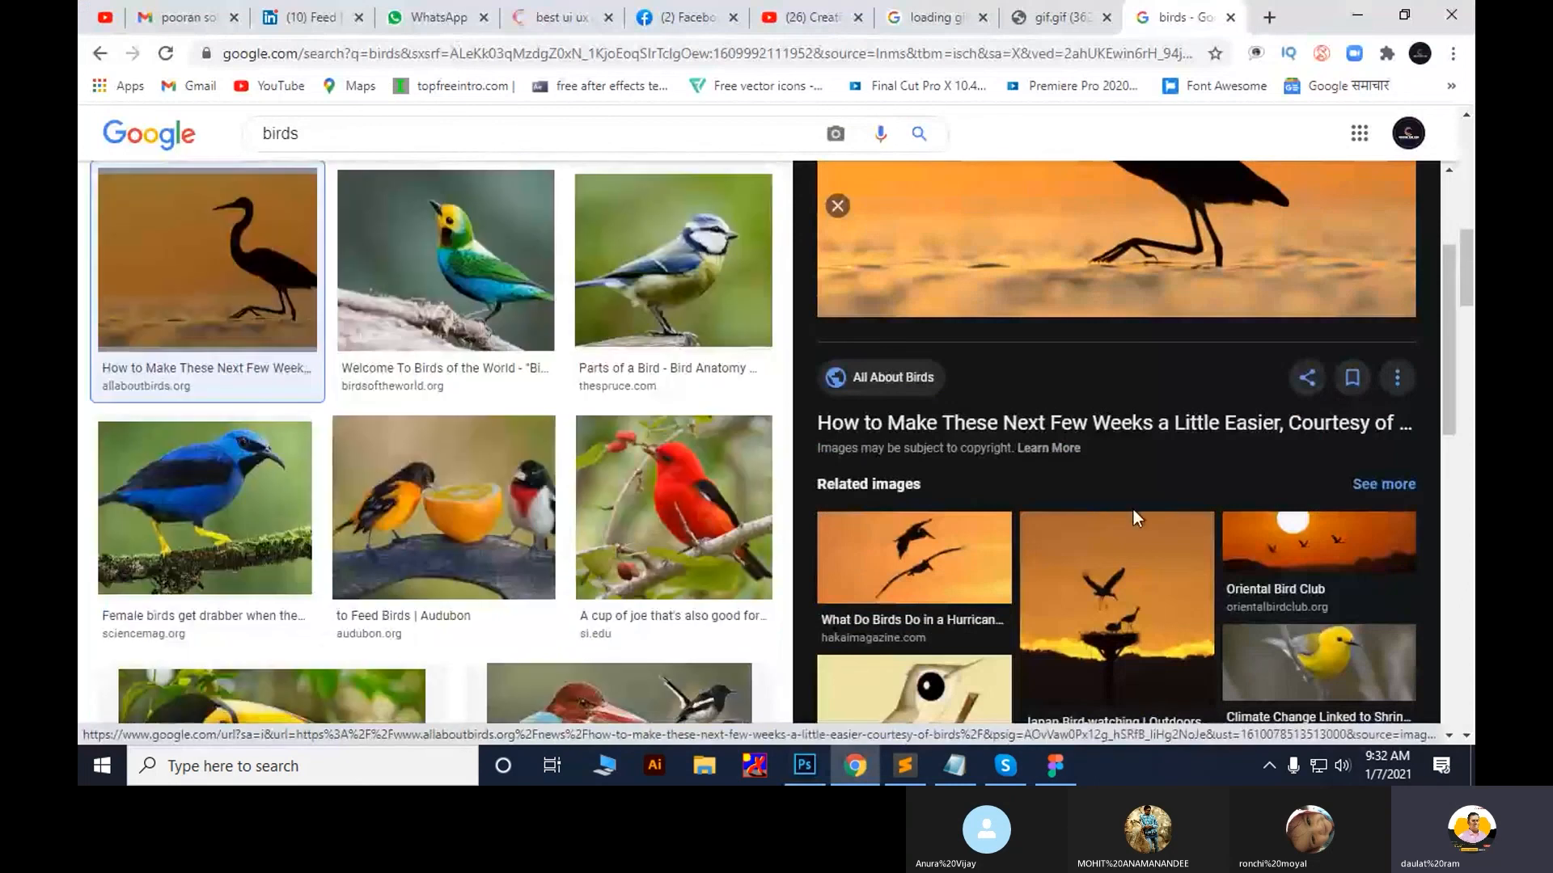
click(1133, 512)
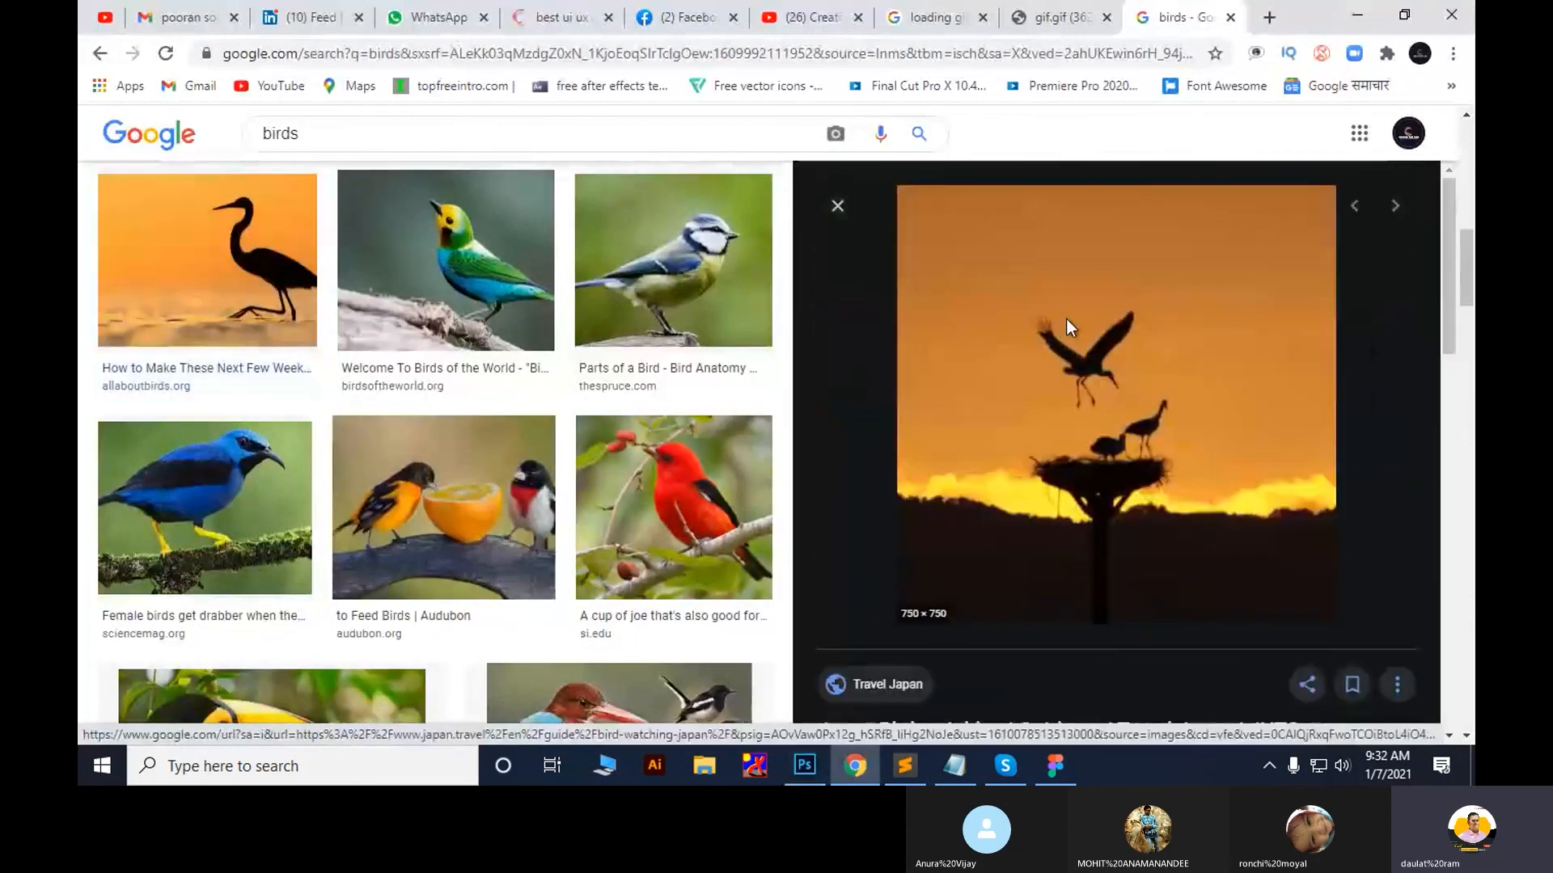
right_click(1060, 316)
click(1132, 508)
key(alt+Tab)
key(ctrl+v)
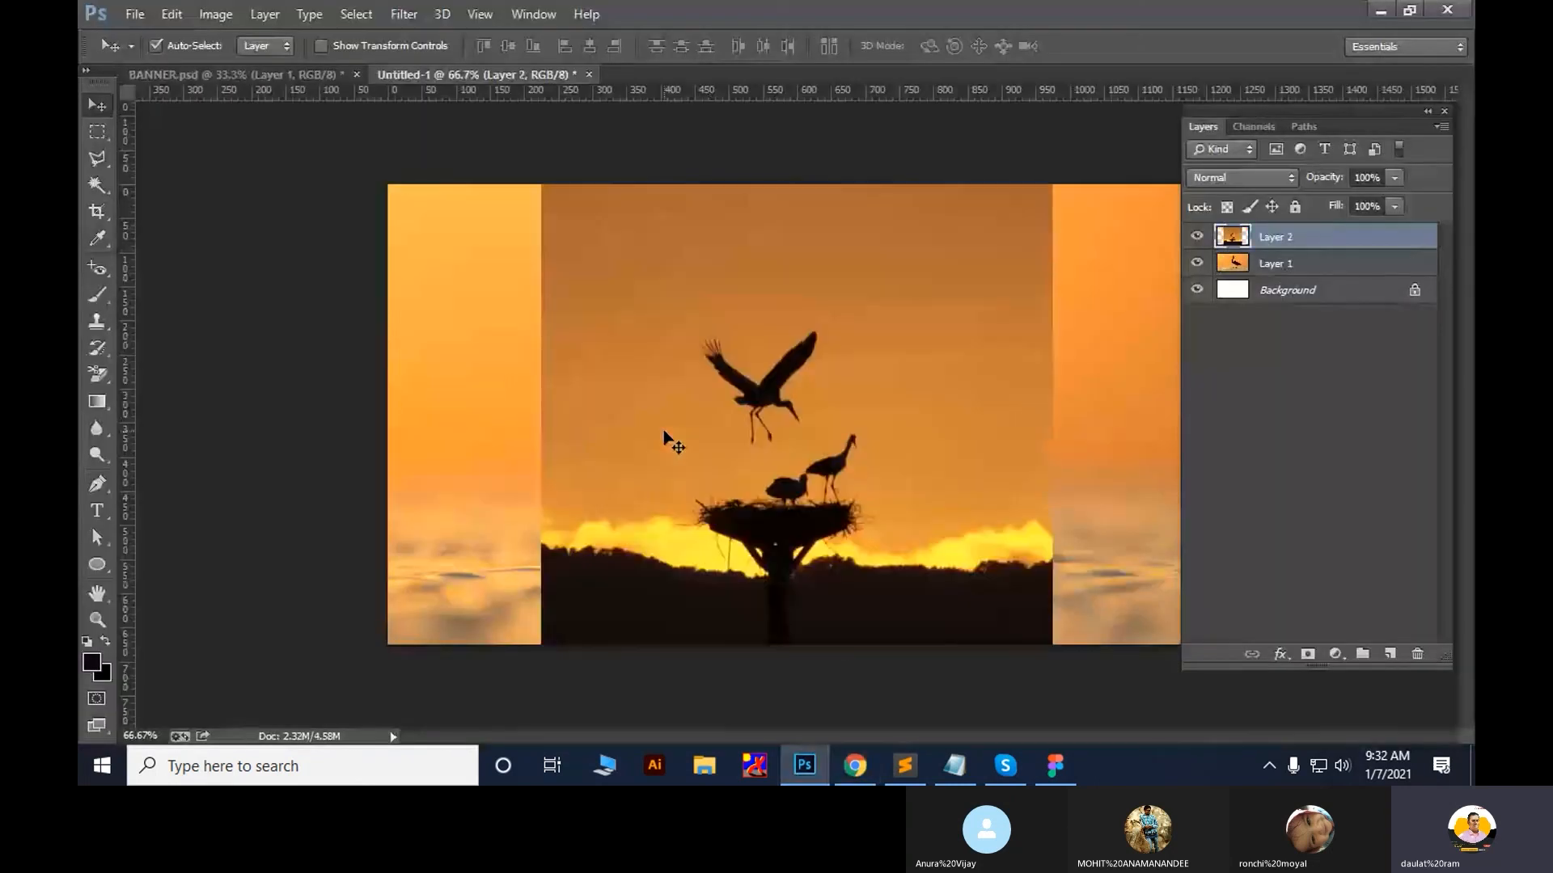
Move the stork photo 225 px left to the canvas's left edge and shift the heron photo right beside it
key(Tab)
drag(800, 418, 670, 418)
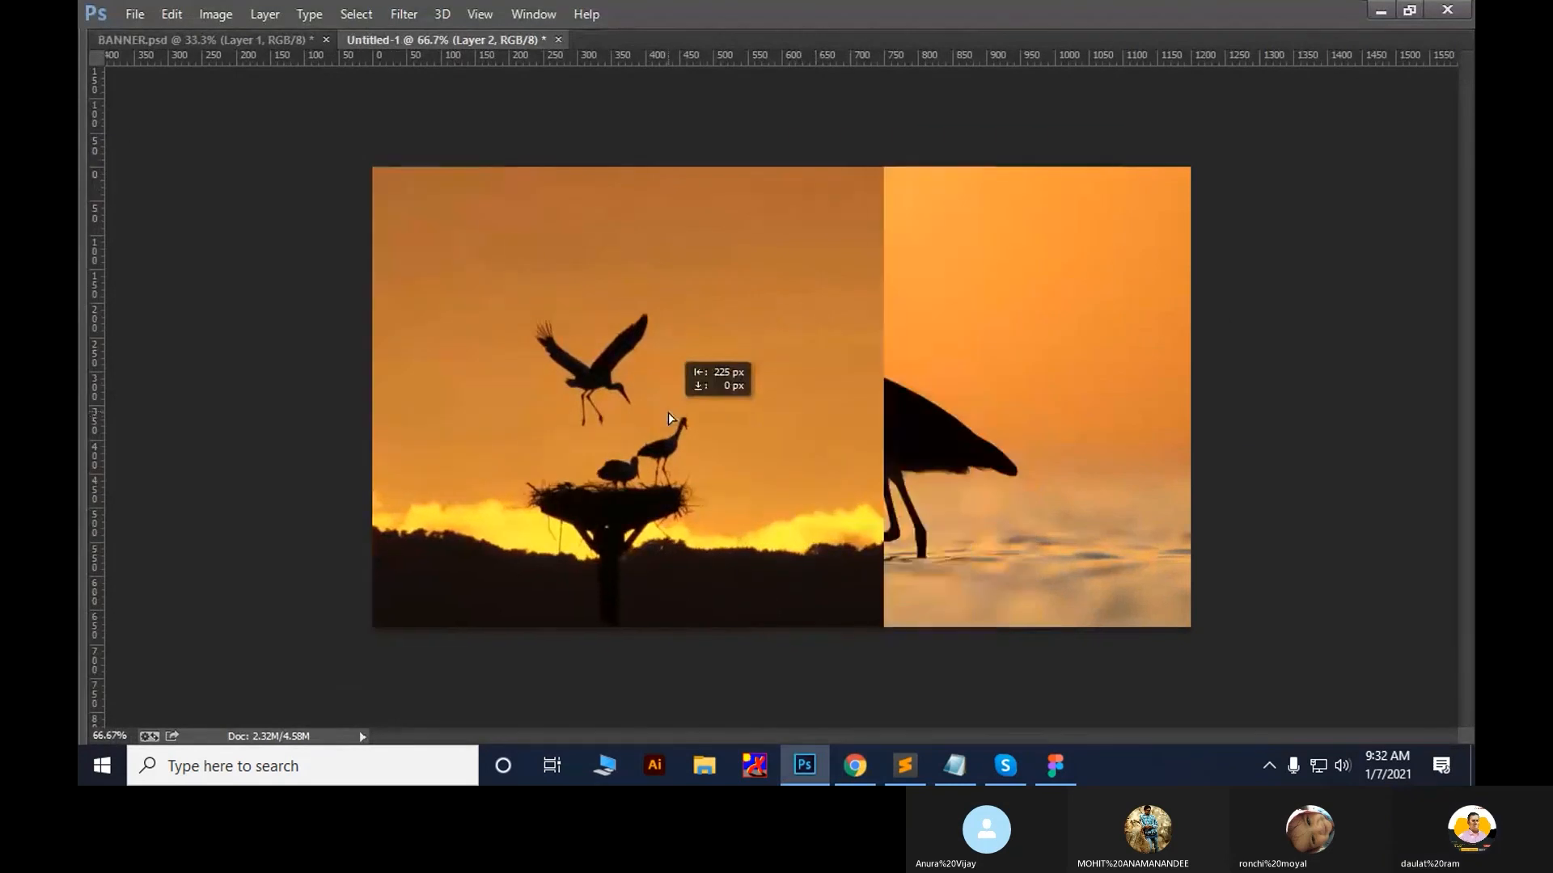
drag(927, 414, 1095, 415)
mouse_move(992, 422)
mouse_down()
mouse_move(1038, 422)
mouse_move(988, 422)
mouse_up()
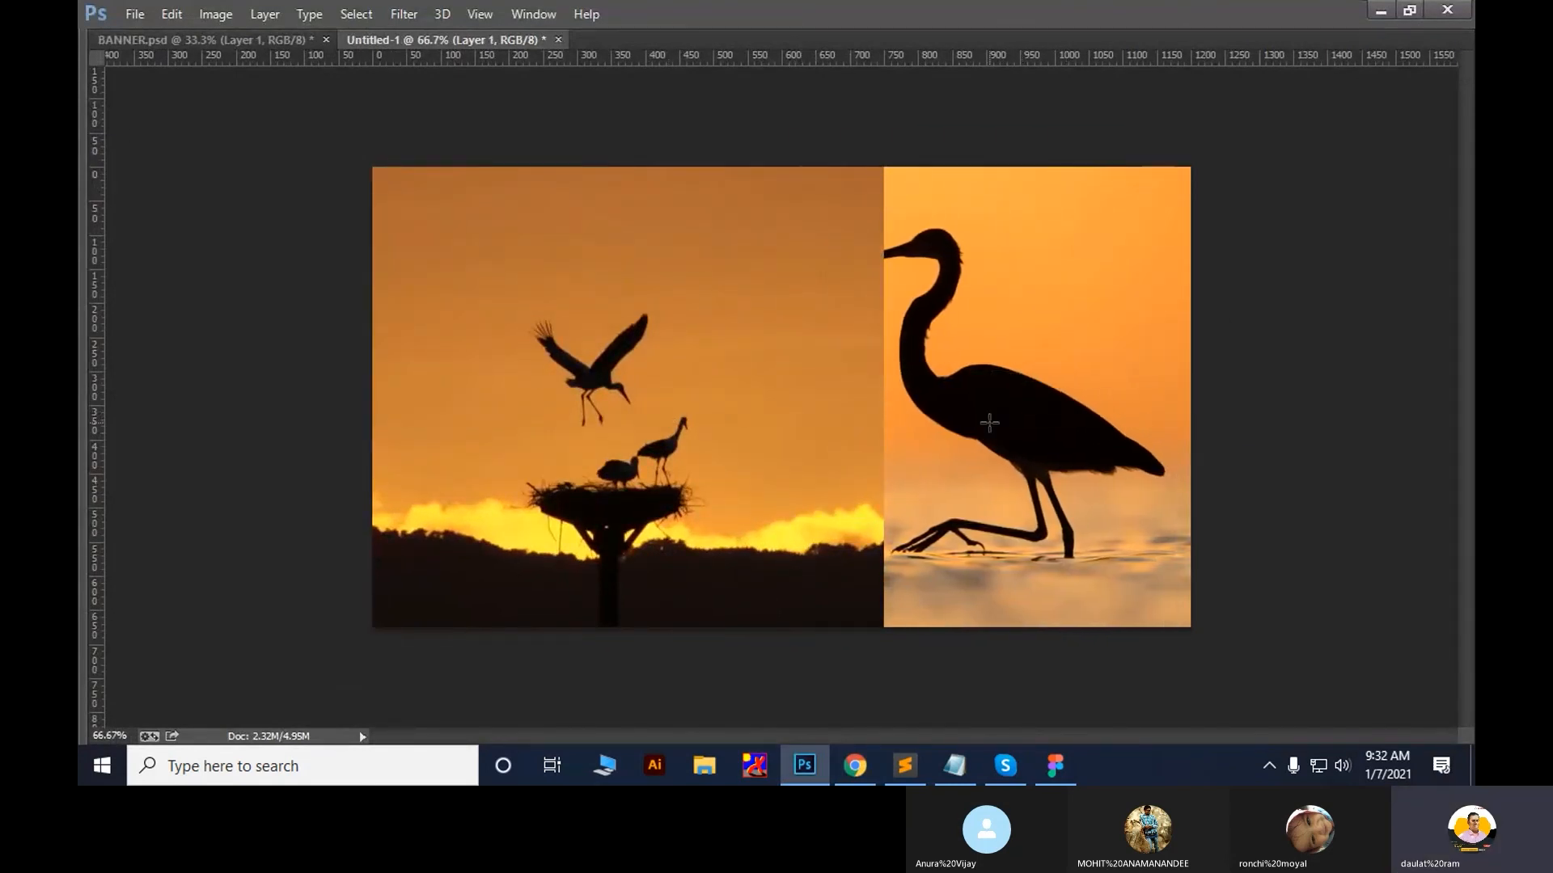
key(Tab)
key(Tab)
Select a full-height rectangle covering the heron and the stork photo's right side, and feather the selection by 50 pixels
drag(762, 141, 1213, 712)
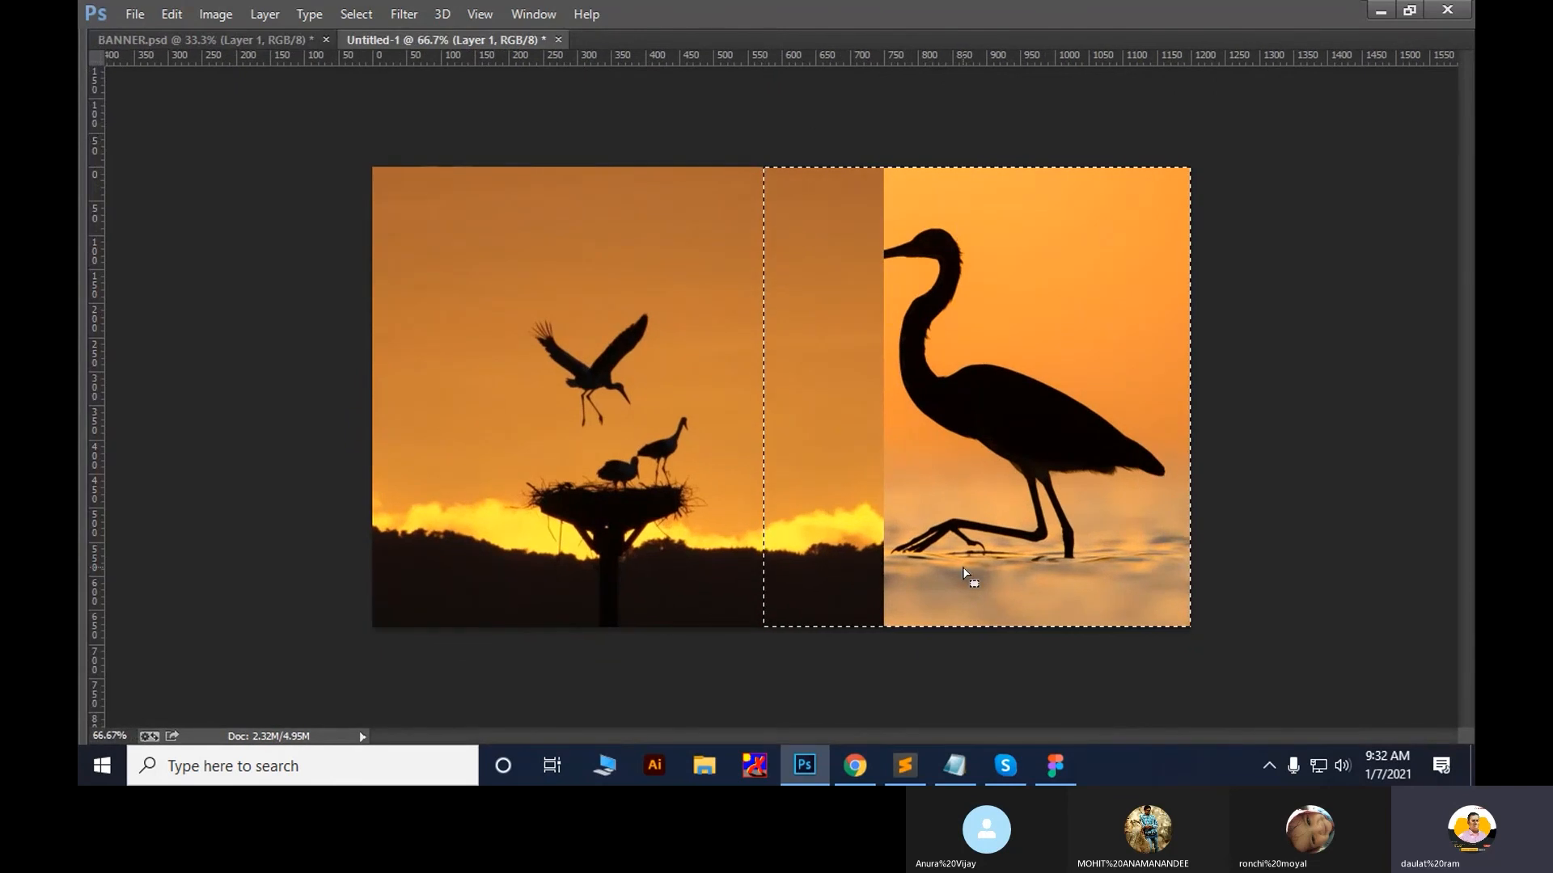
key(shift+F6)
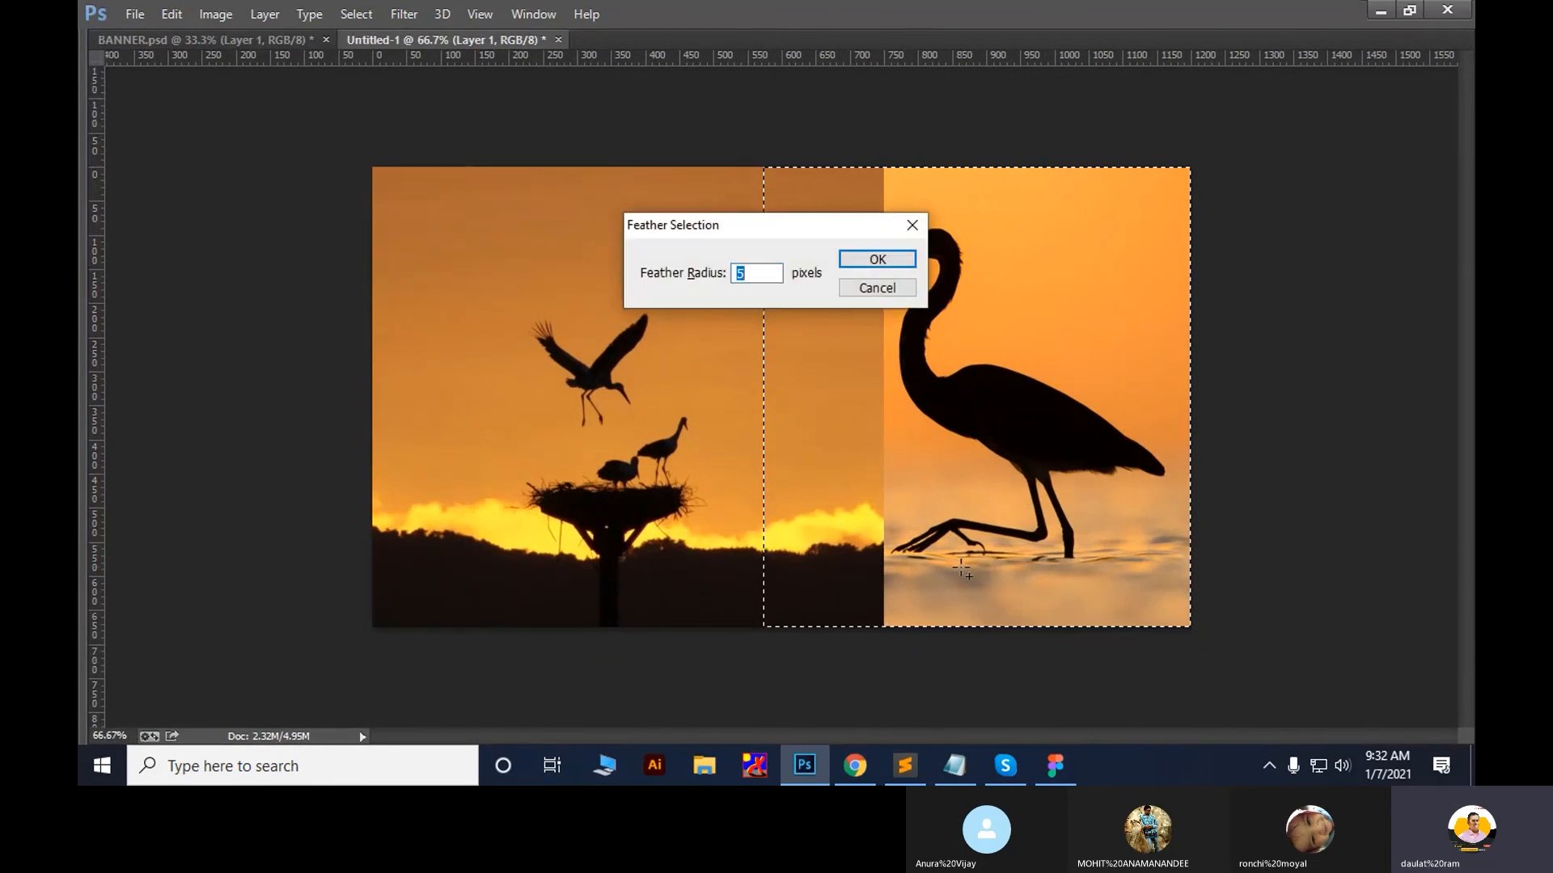
text(50)
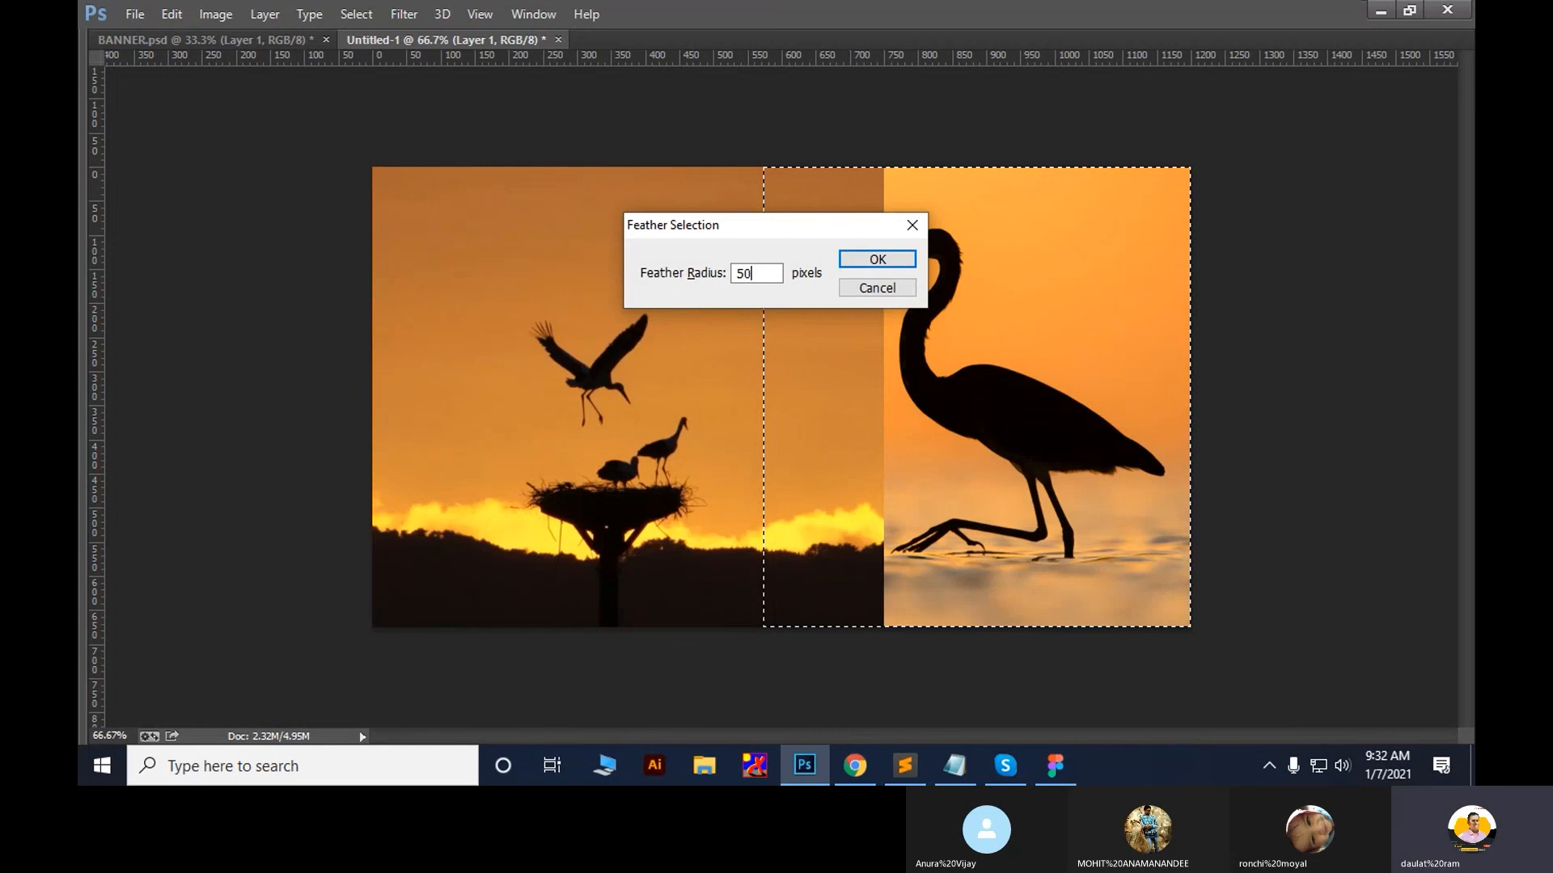
key(Return)
Undo the deletion made on Layer 1, delete the feathered area from the stork photo on Layer 2, and deselect
key(Delete)
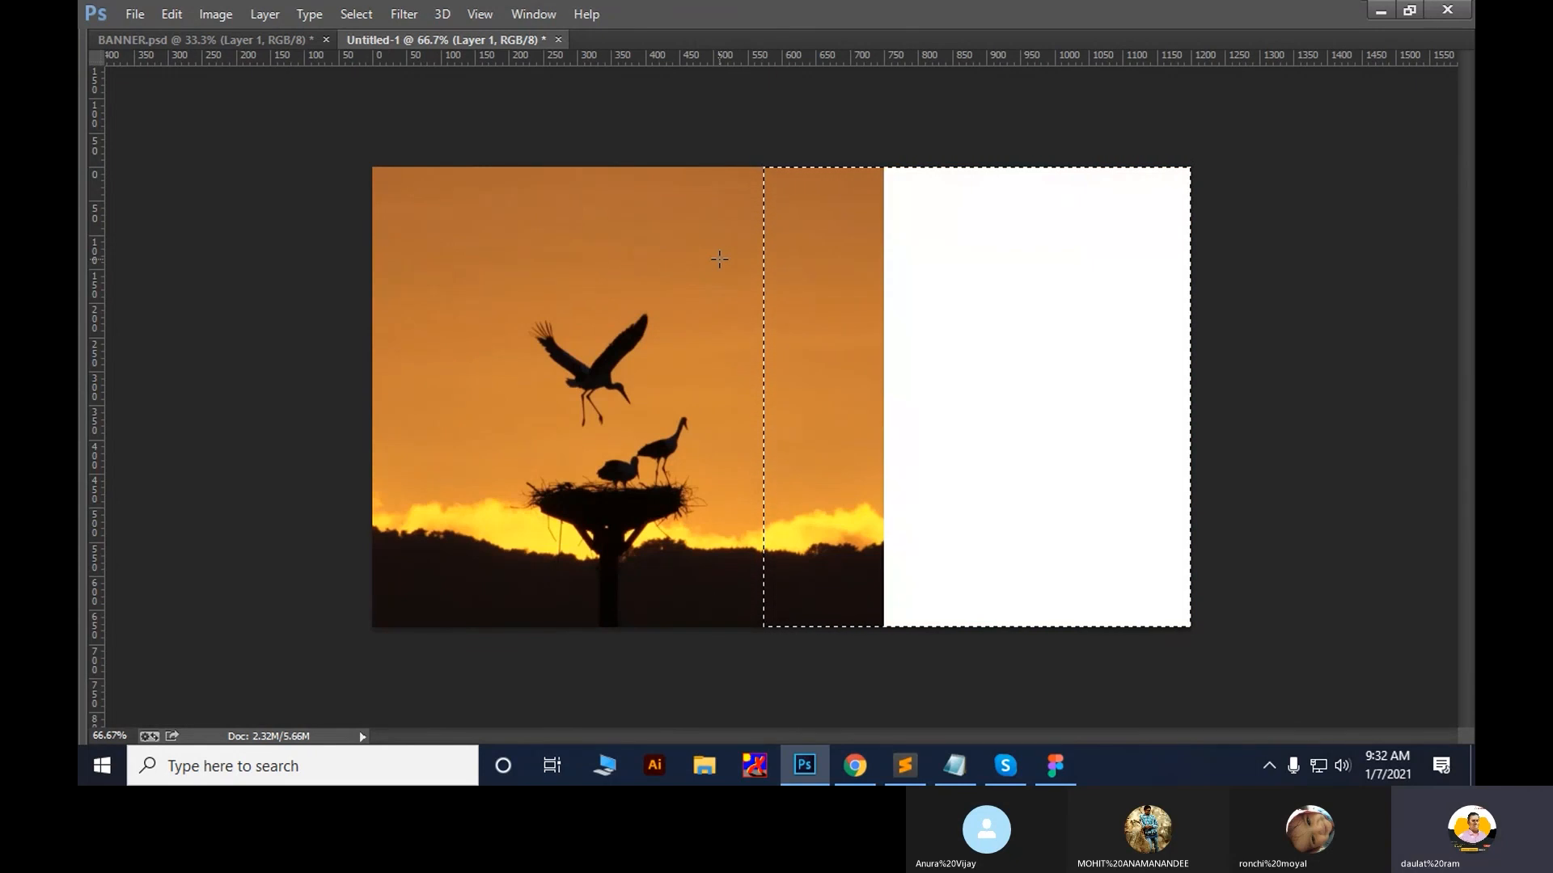
key(ctrl+alt+z)
key(ctrl+alt+z)
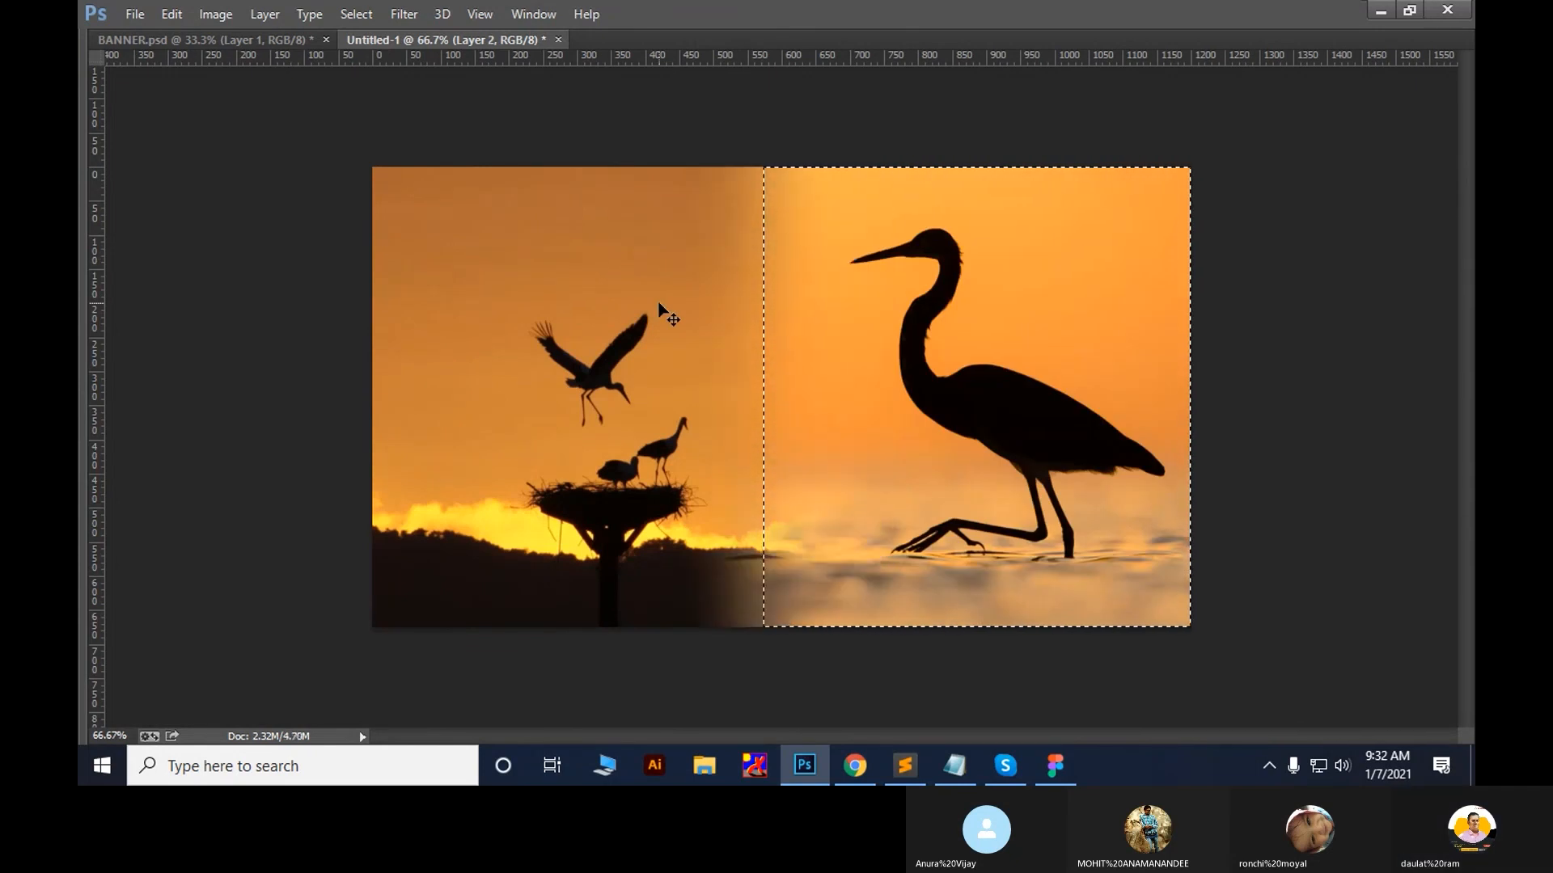
key(ctrl+d)
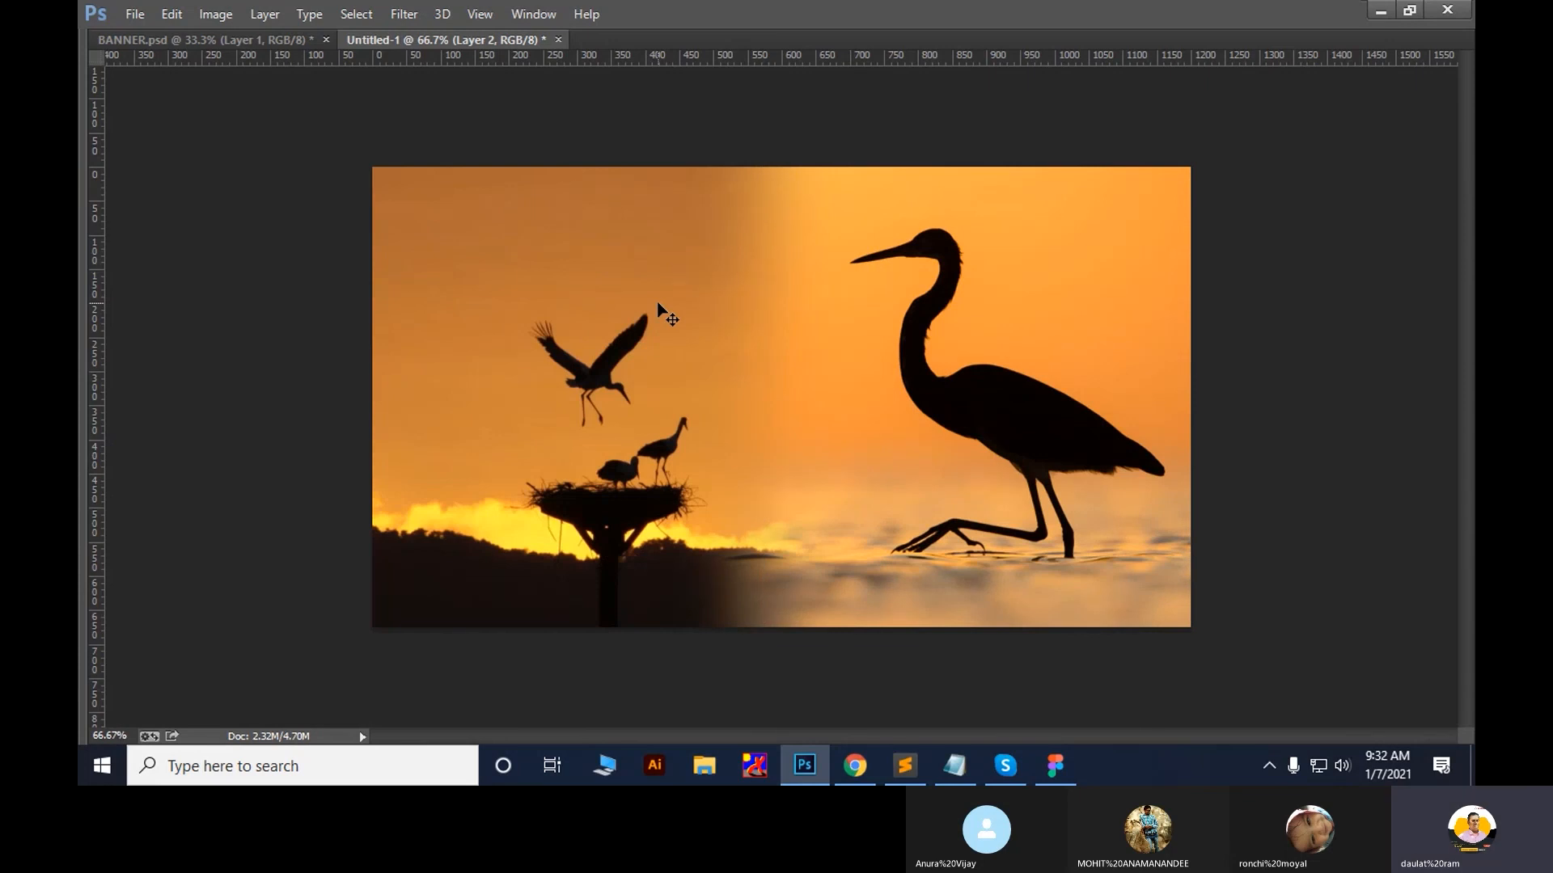
In Sublime Text, add the note "Fad/ father:- shift f6 : kese bhi images ko mix kerne ke liye use kiya jata hai"
click(901, 766)
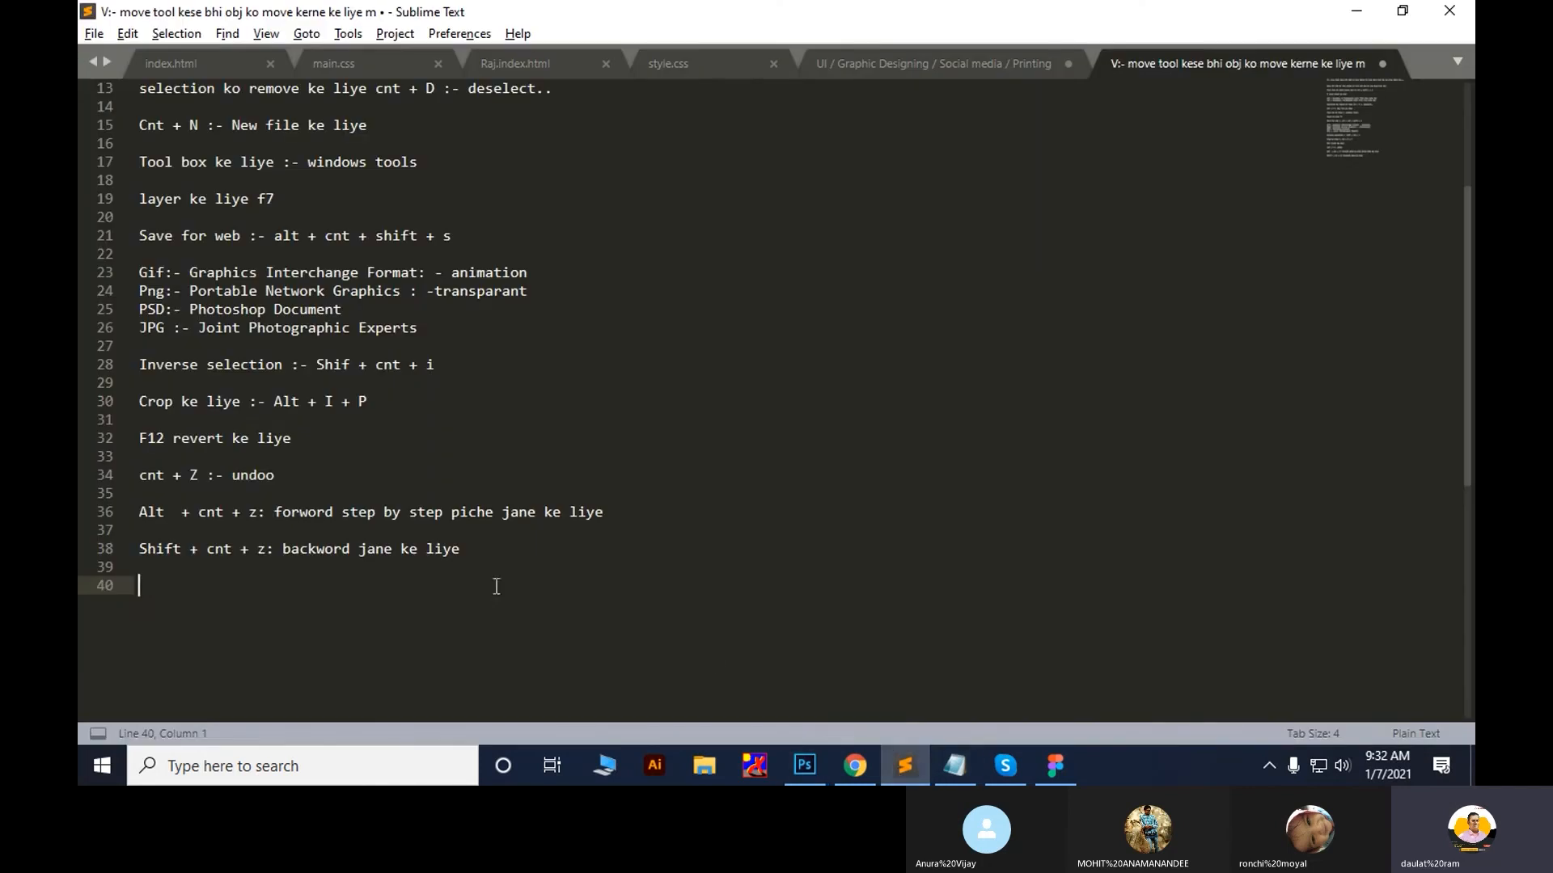
text(Fad/ father:- shift 6)
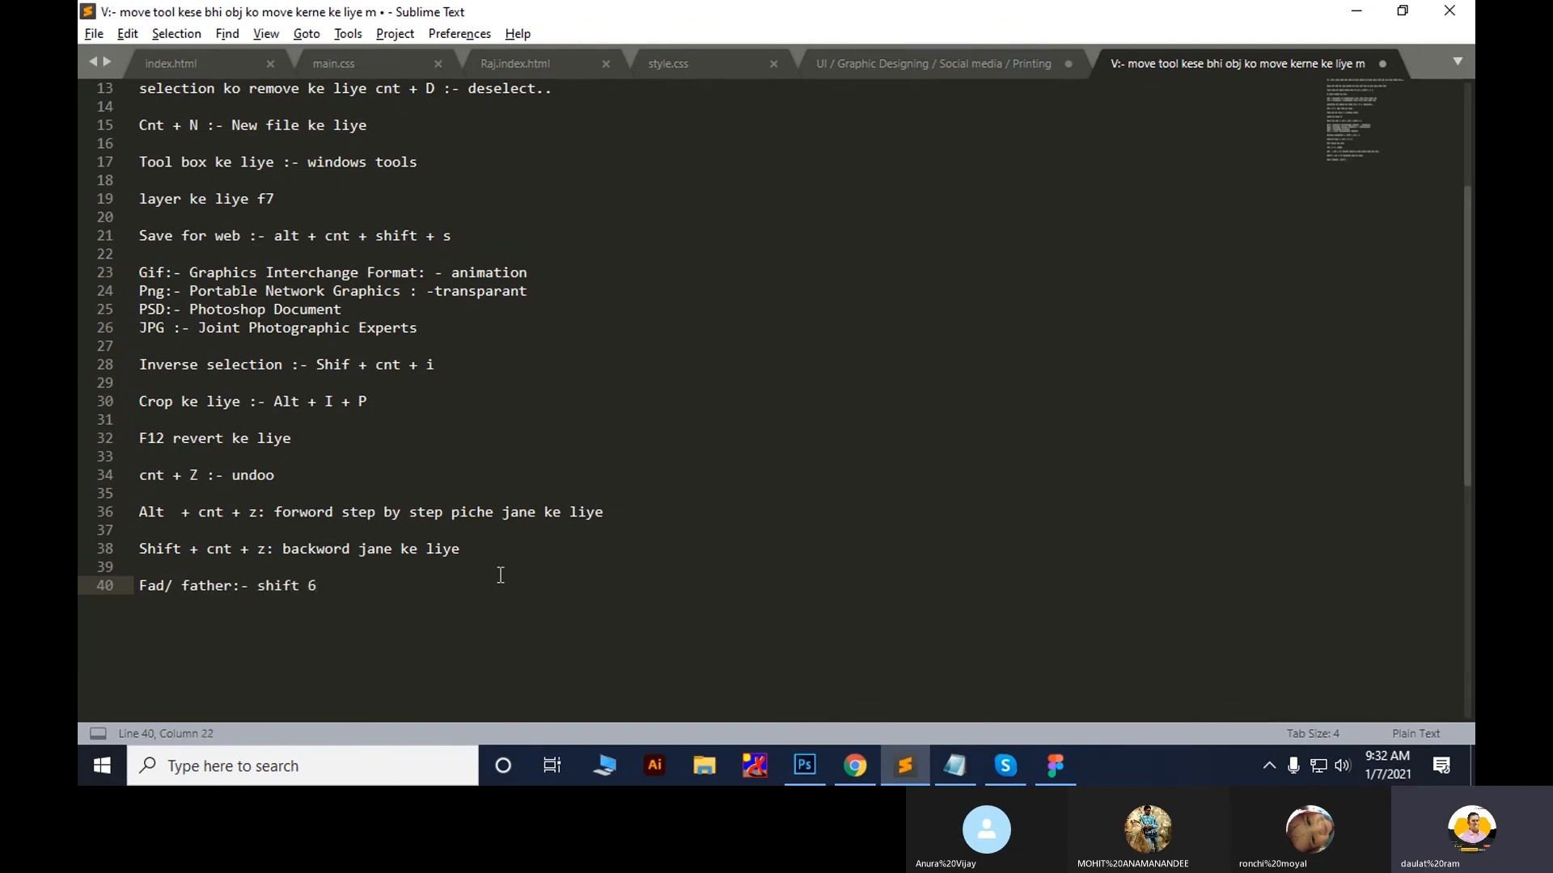
key(BackSpace)
text(f6 : kese bhi images ko )
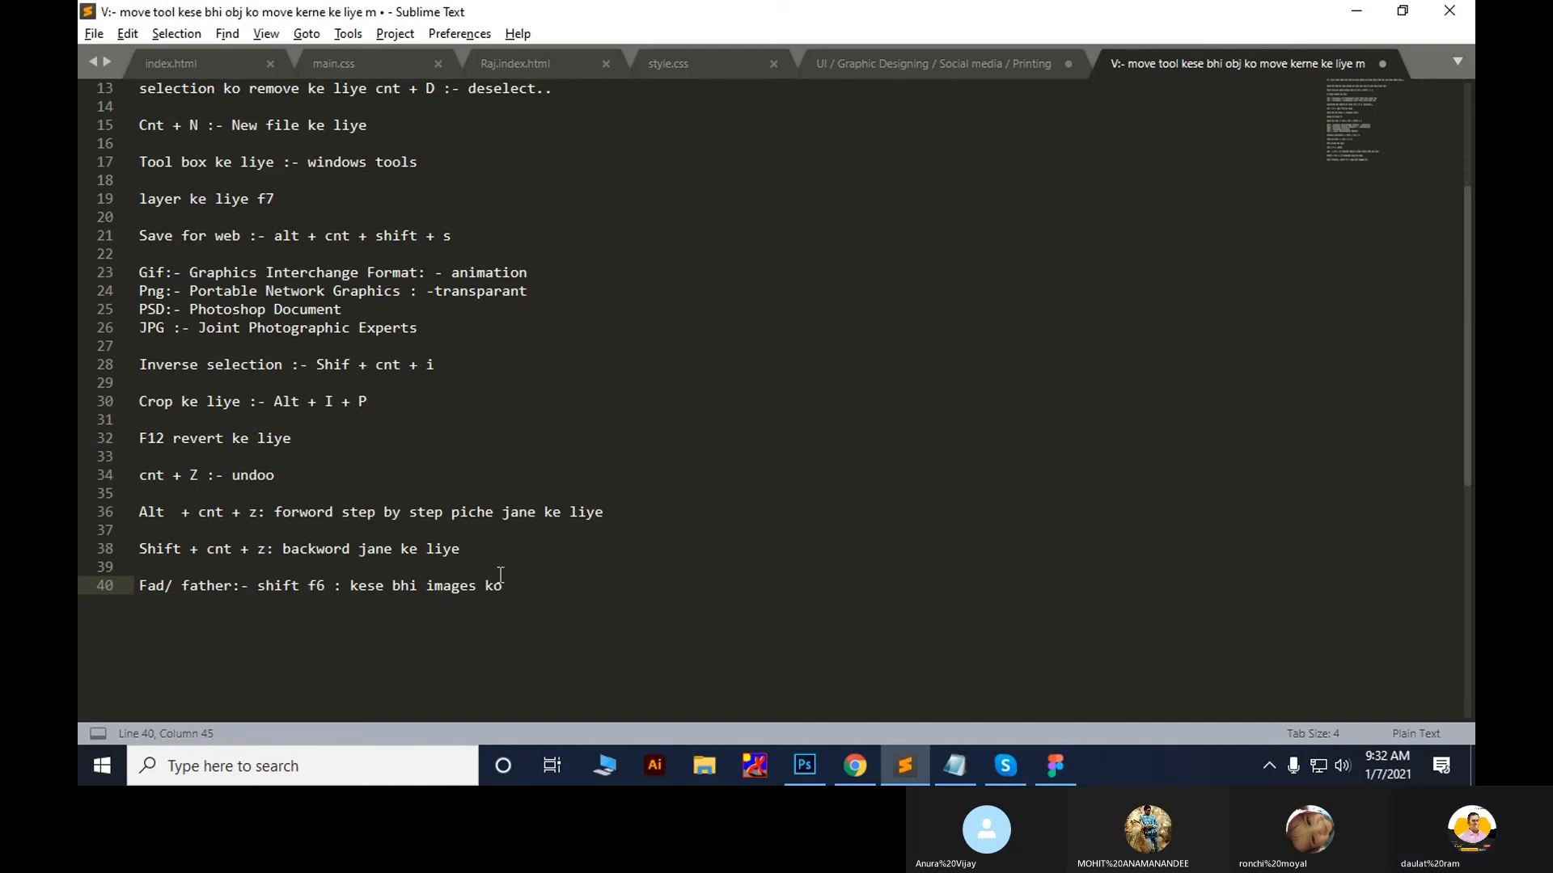
text(mix kerne k)
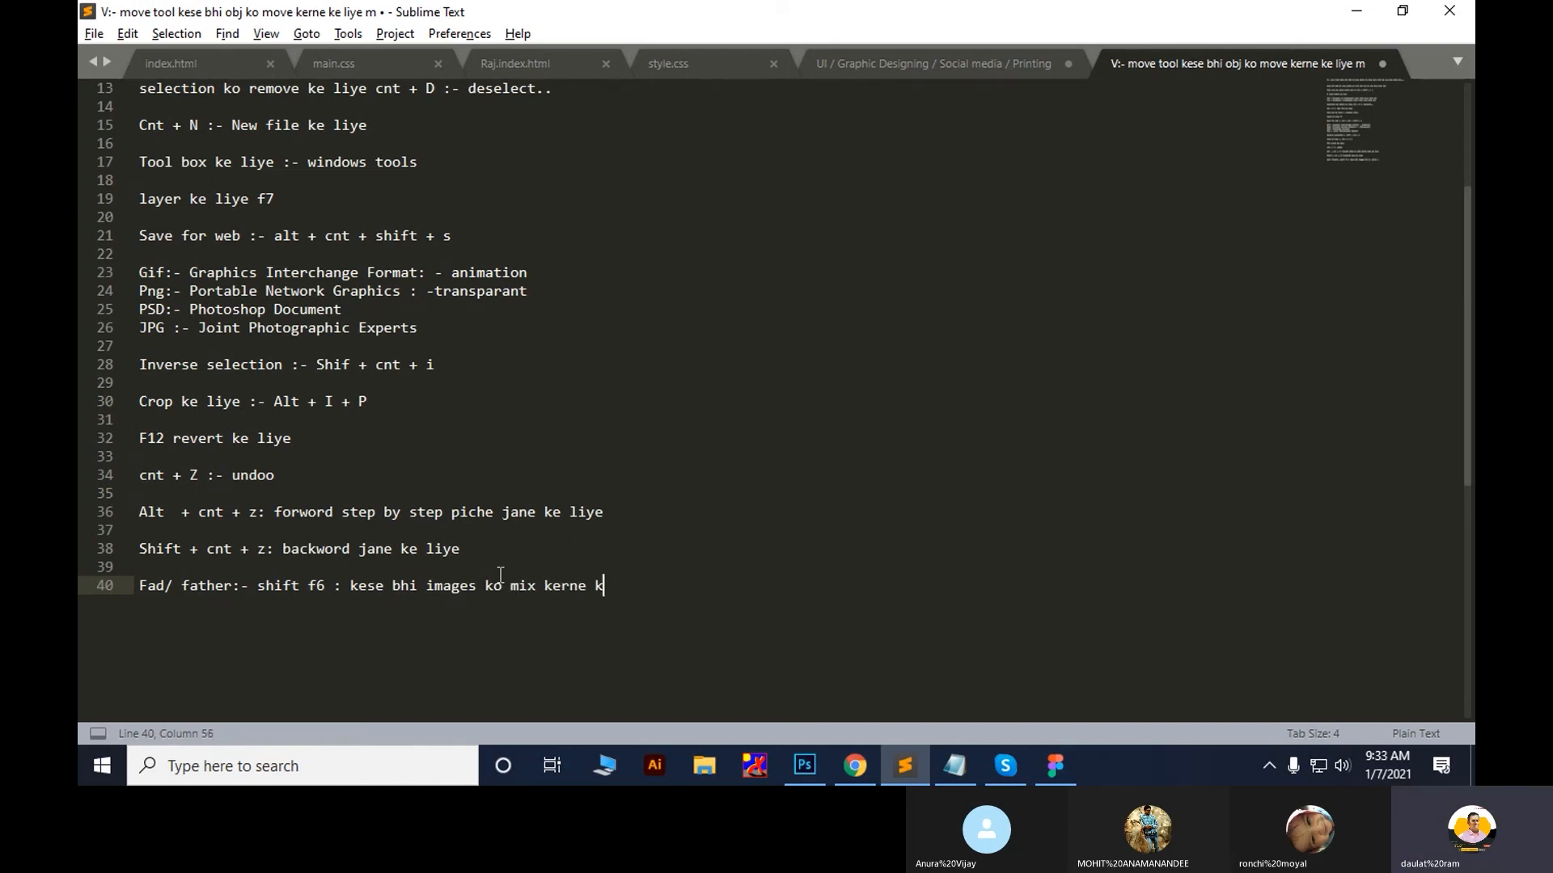
text(e liye)
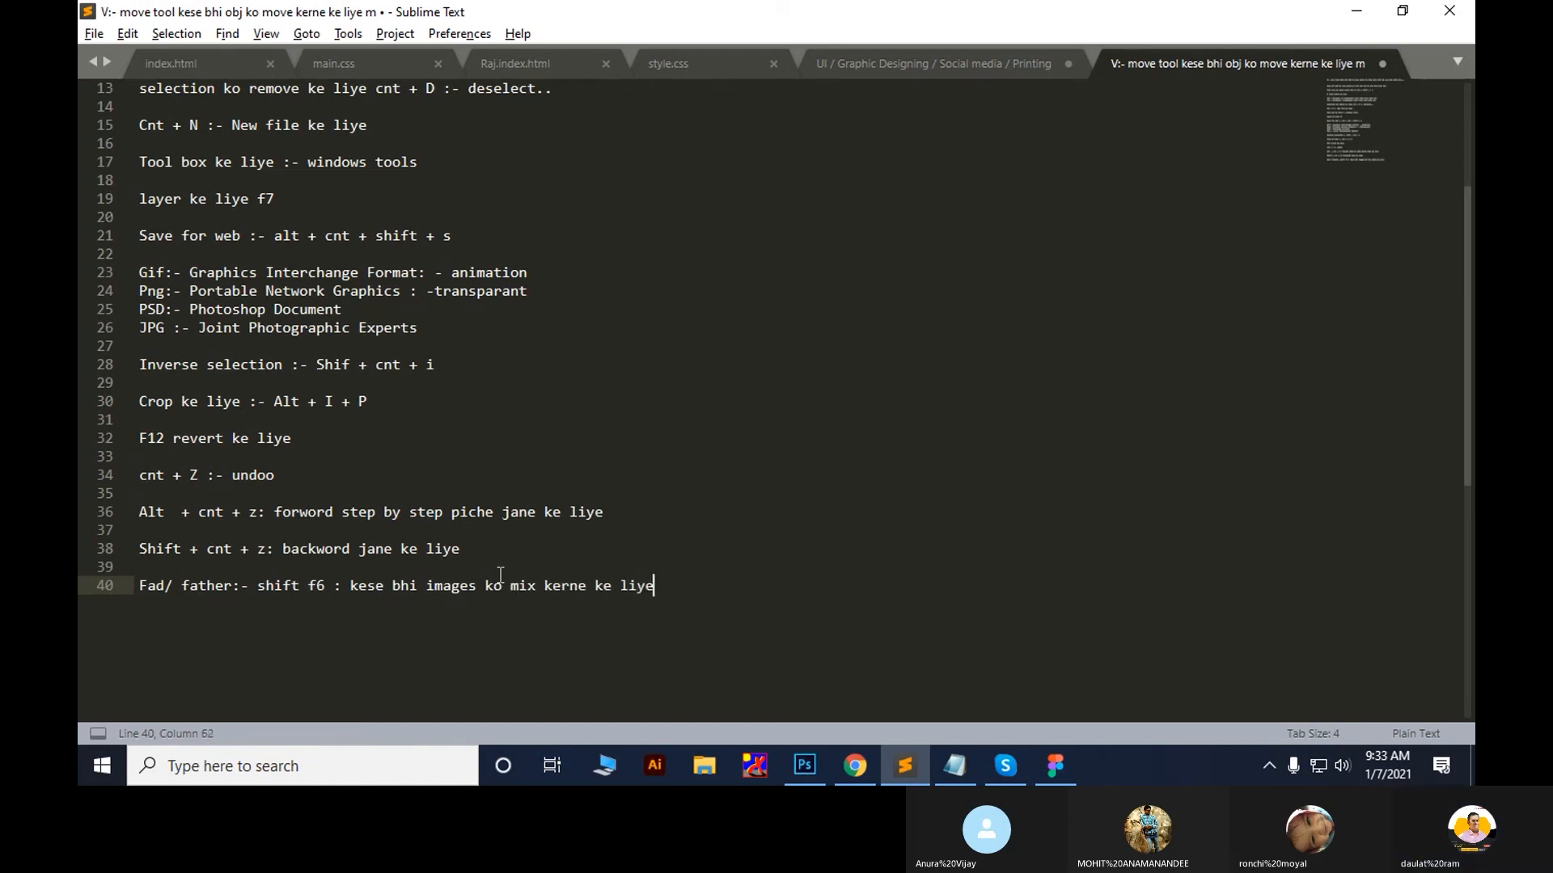
text( use kiya jata hai)
Return to Photoshop, move the blended stork photo, and step back through the history to before the feathered selection
key(alt+Tab)
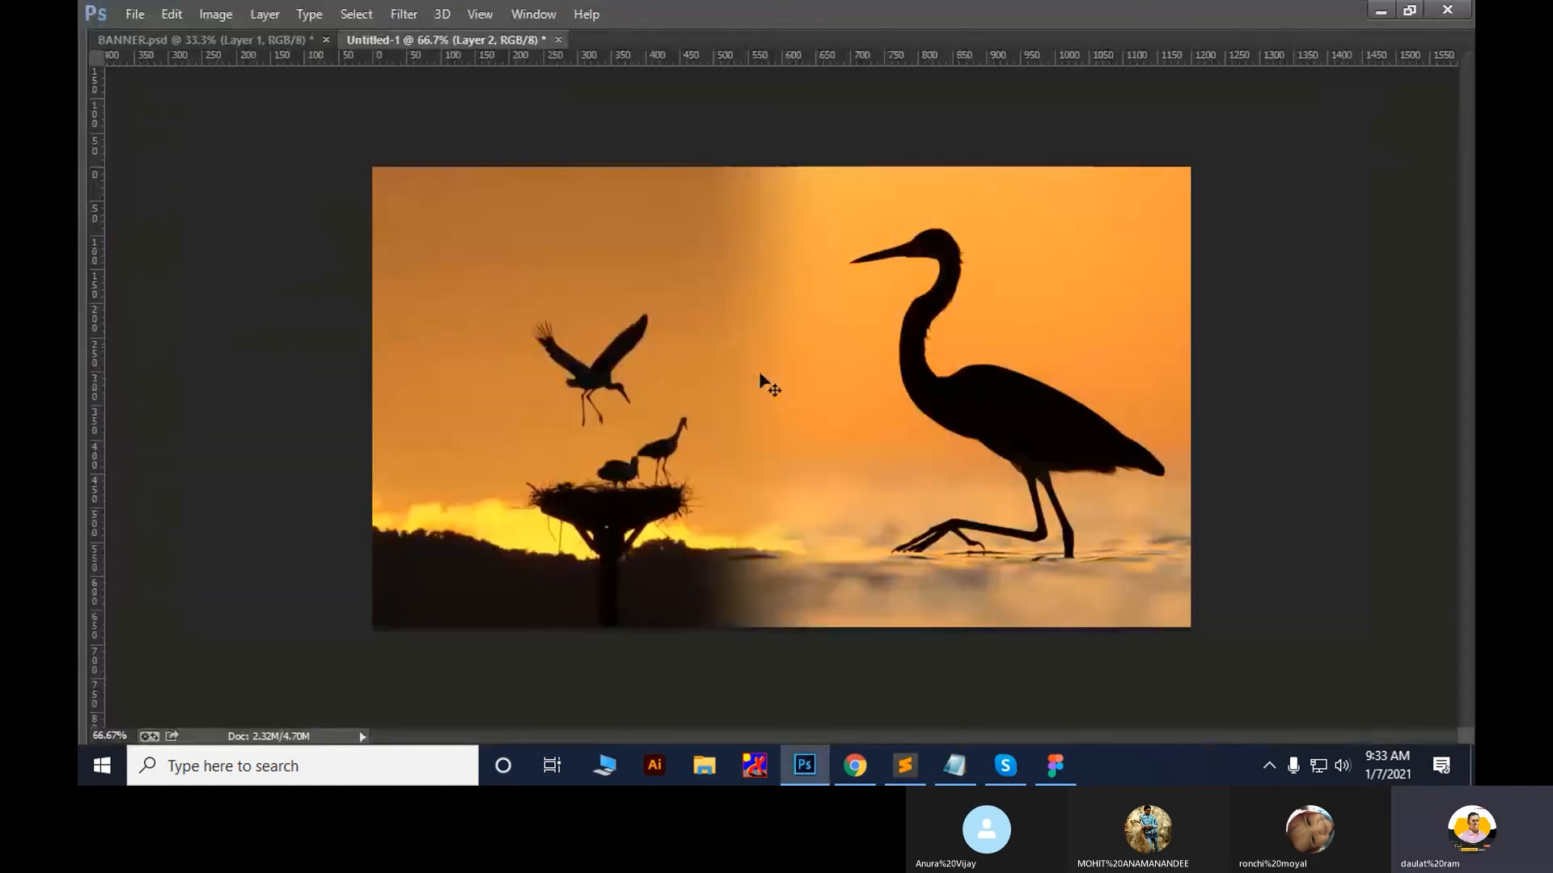
drag(760, 375, 632, 444)
key(ctrl+alt+z)
key(ctrl+alt+z)
key(ctrl+alt+z)
key(ctrl+alt+z)
key(ctrl+alt+z)
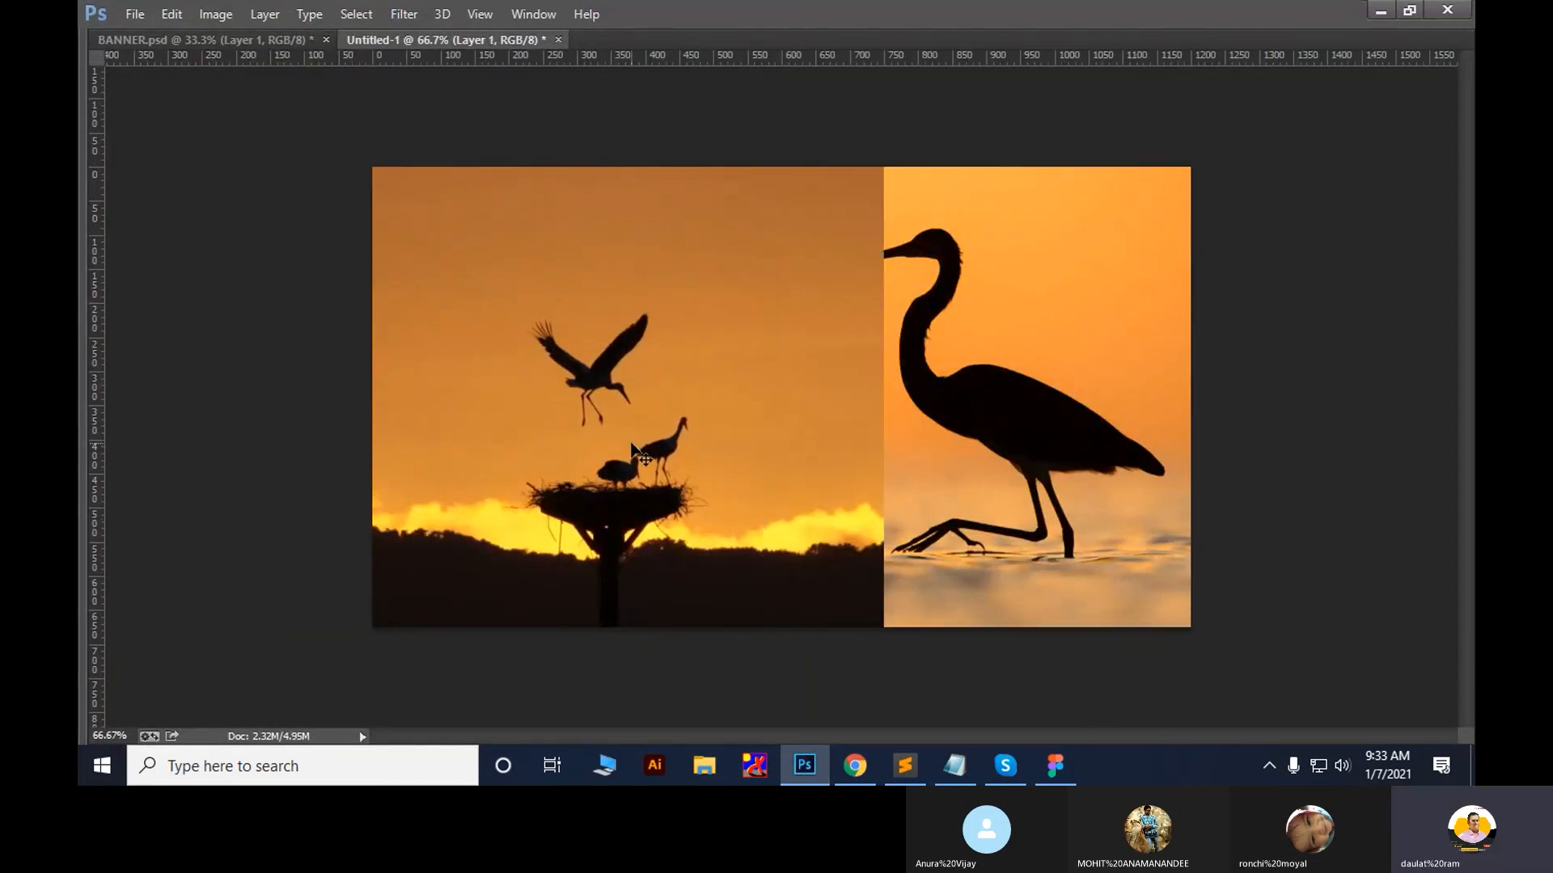
Select a full-height rectangle covering the heron and the stork photo's right edge, and feather the selection by 100 pixels
drag(797, 168, 1205, 700)
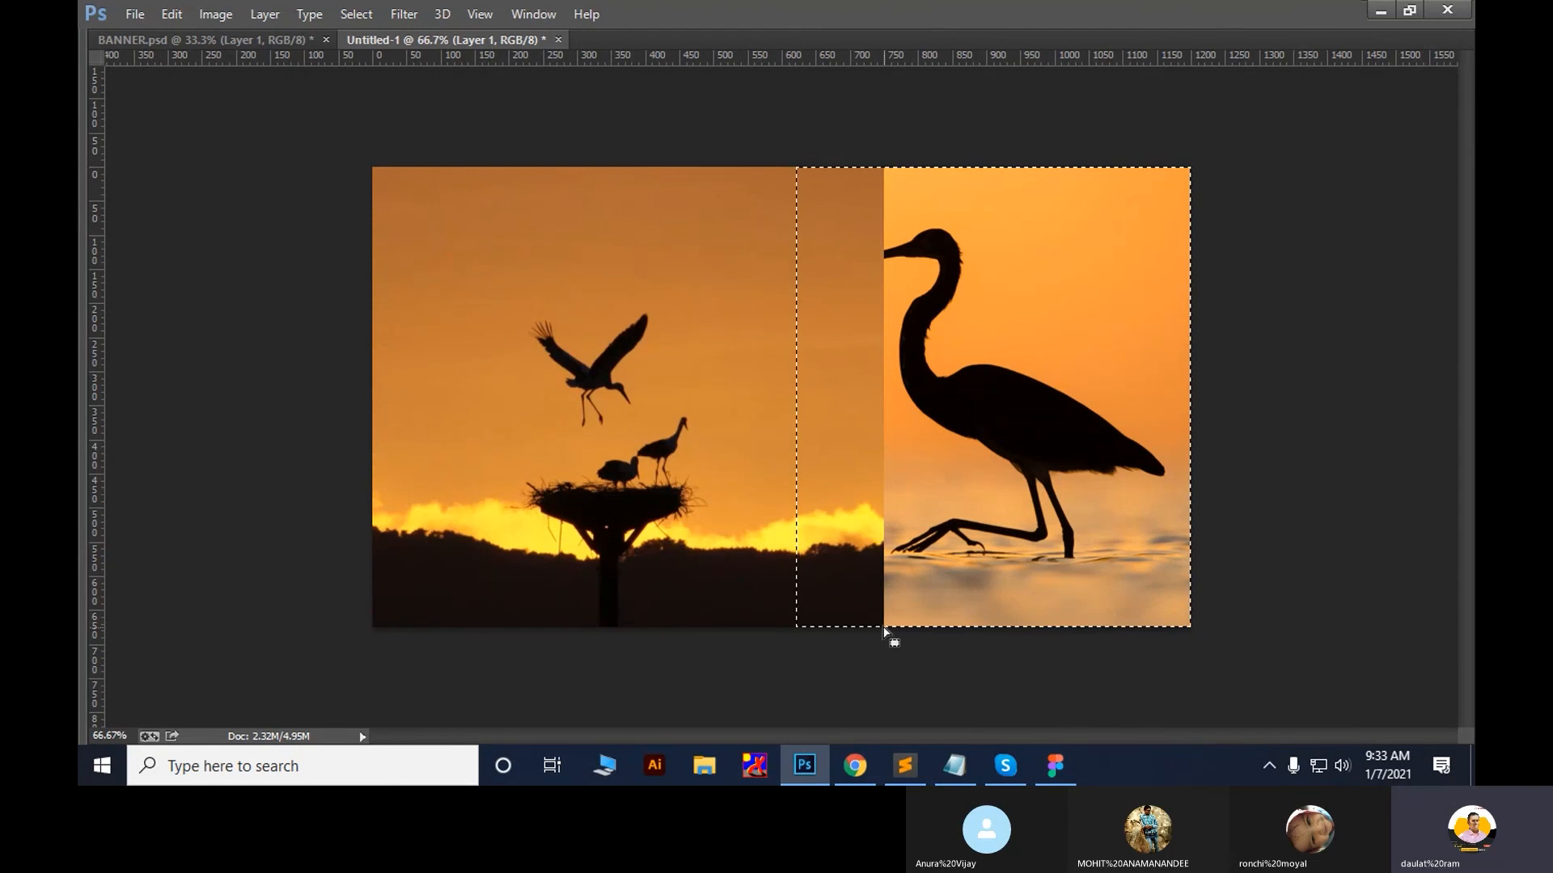
key(shift+F6)
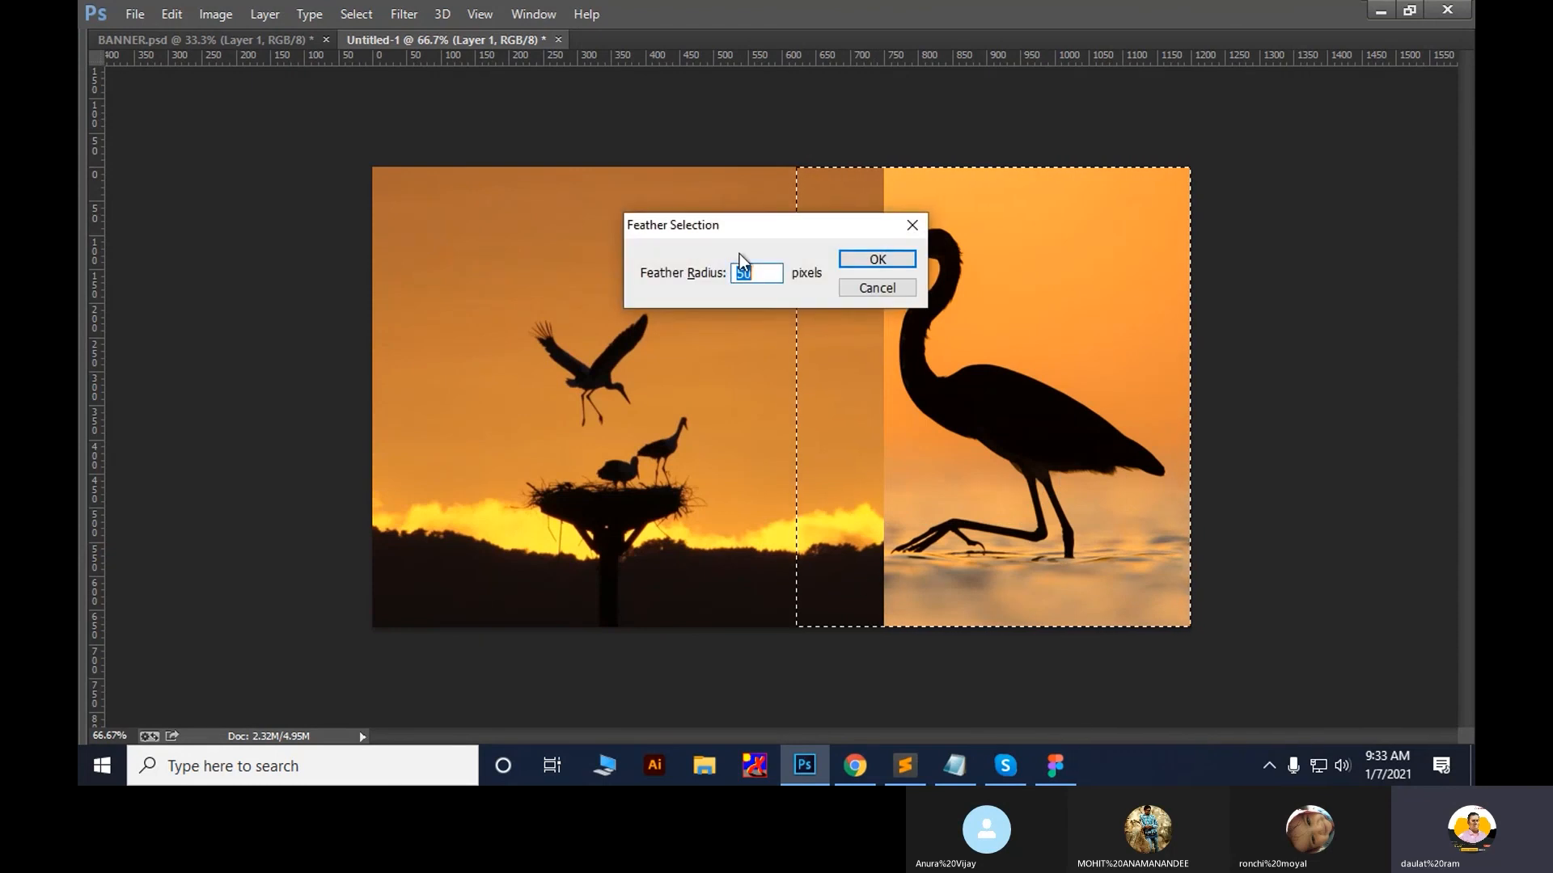
click(757, 276)
drag(761, 273, 659, 273)
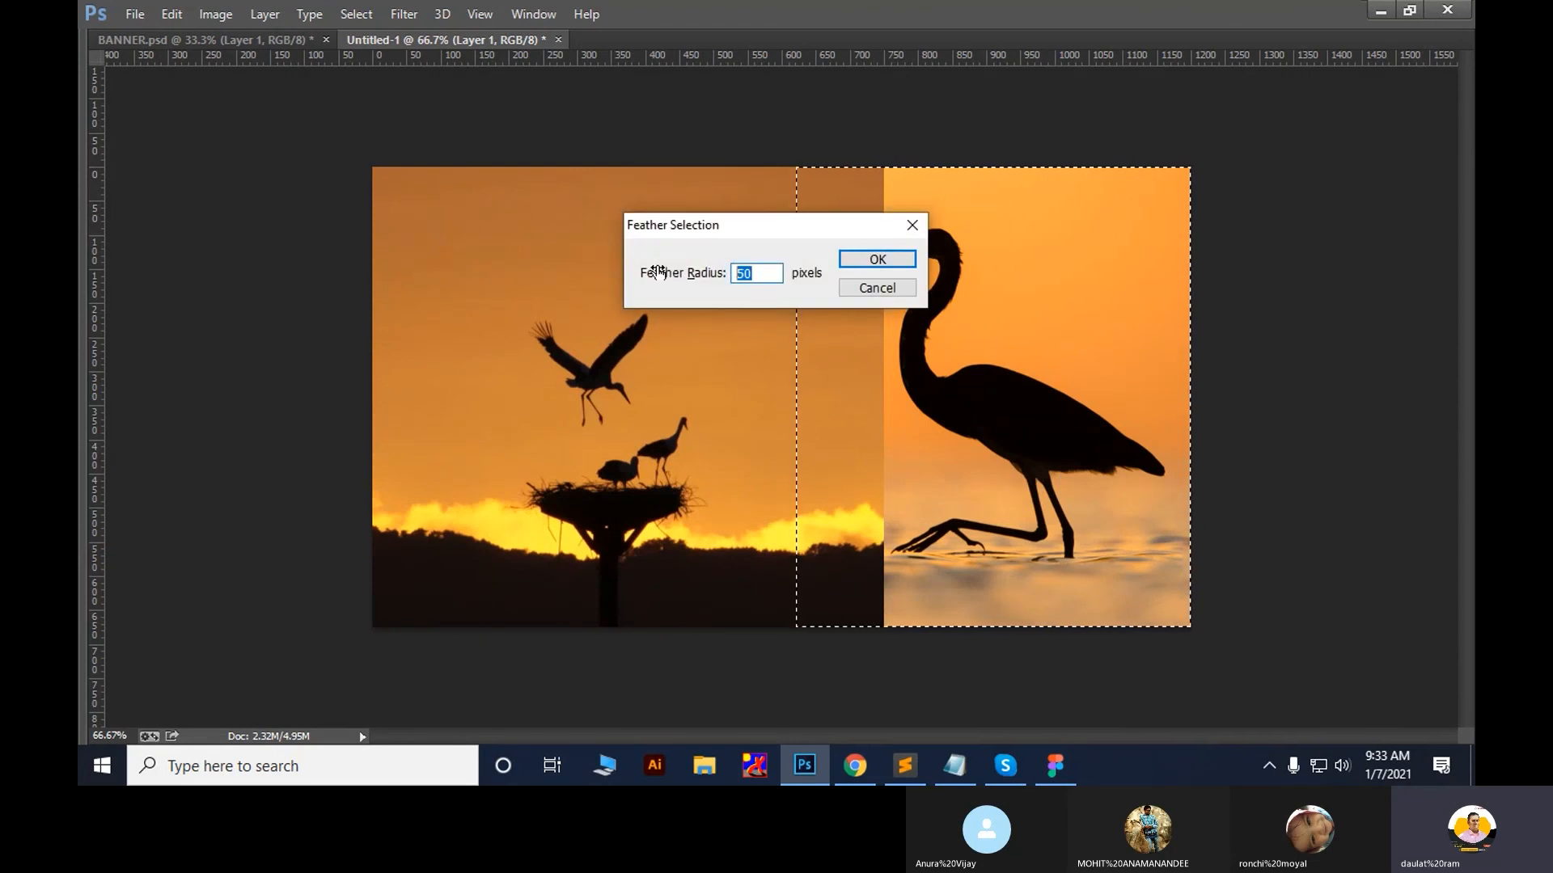
text(100)
key(Return)
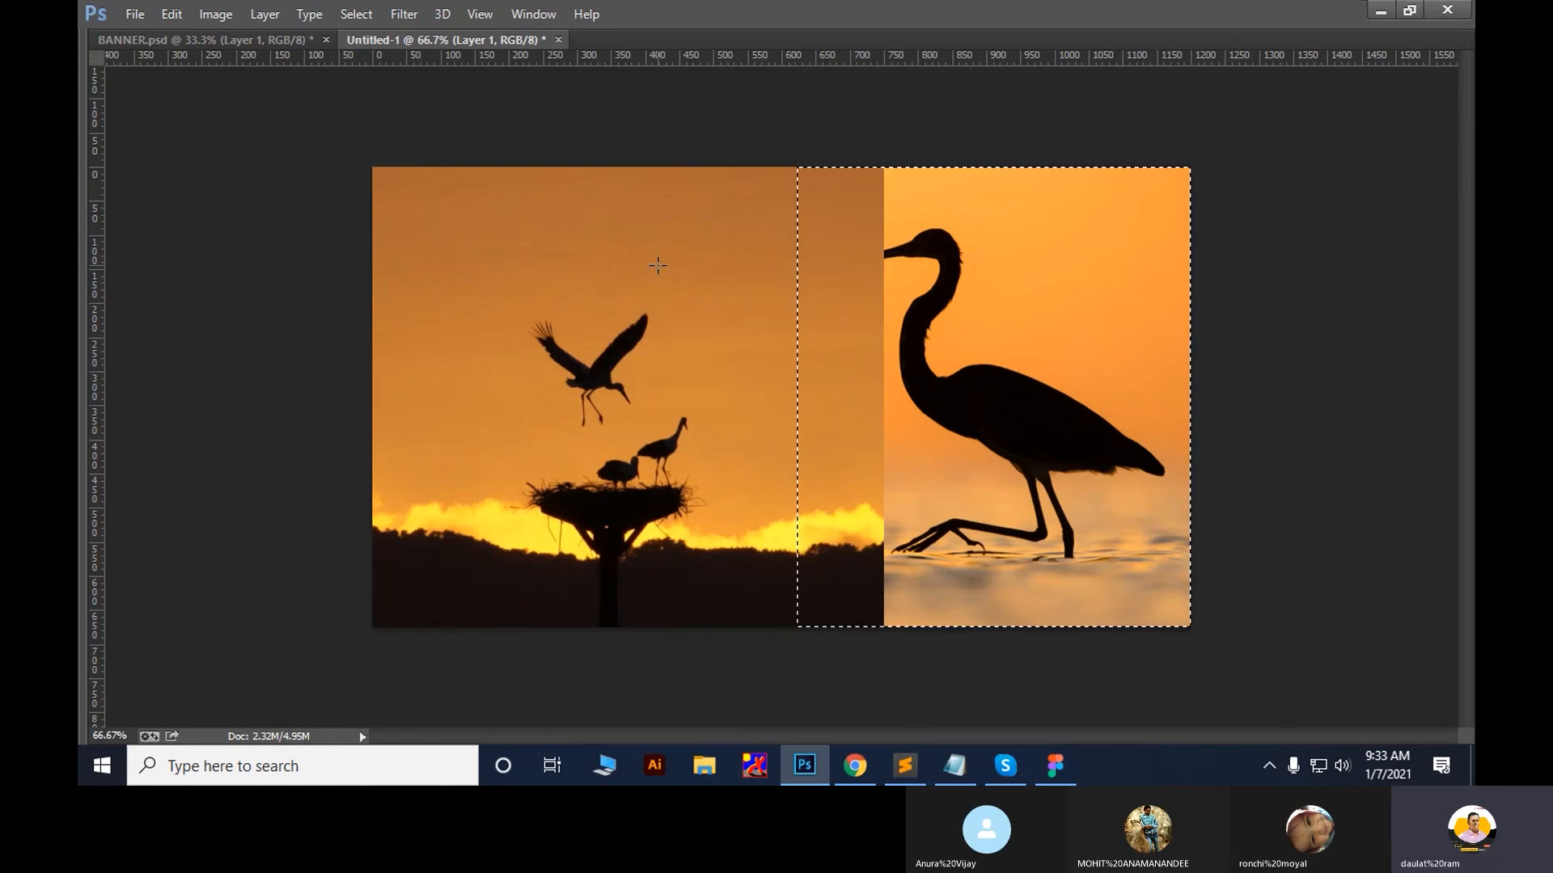
Undo the deletion made on Layer 1, clear the feathered area from Layer 2's stork photo three times, and deselect
key(Delete)
key(ctrl+z)
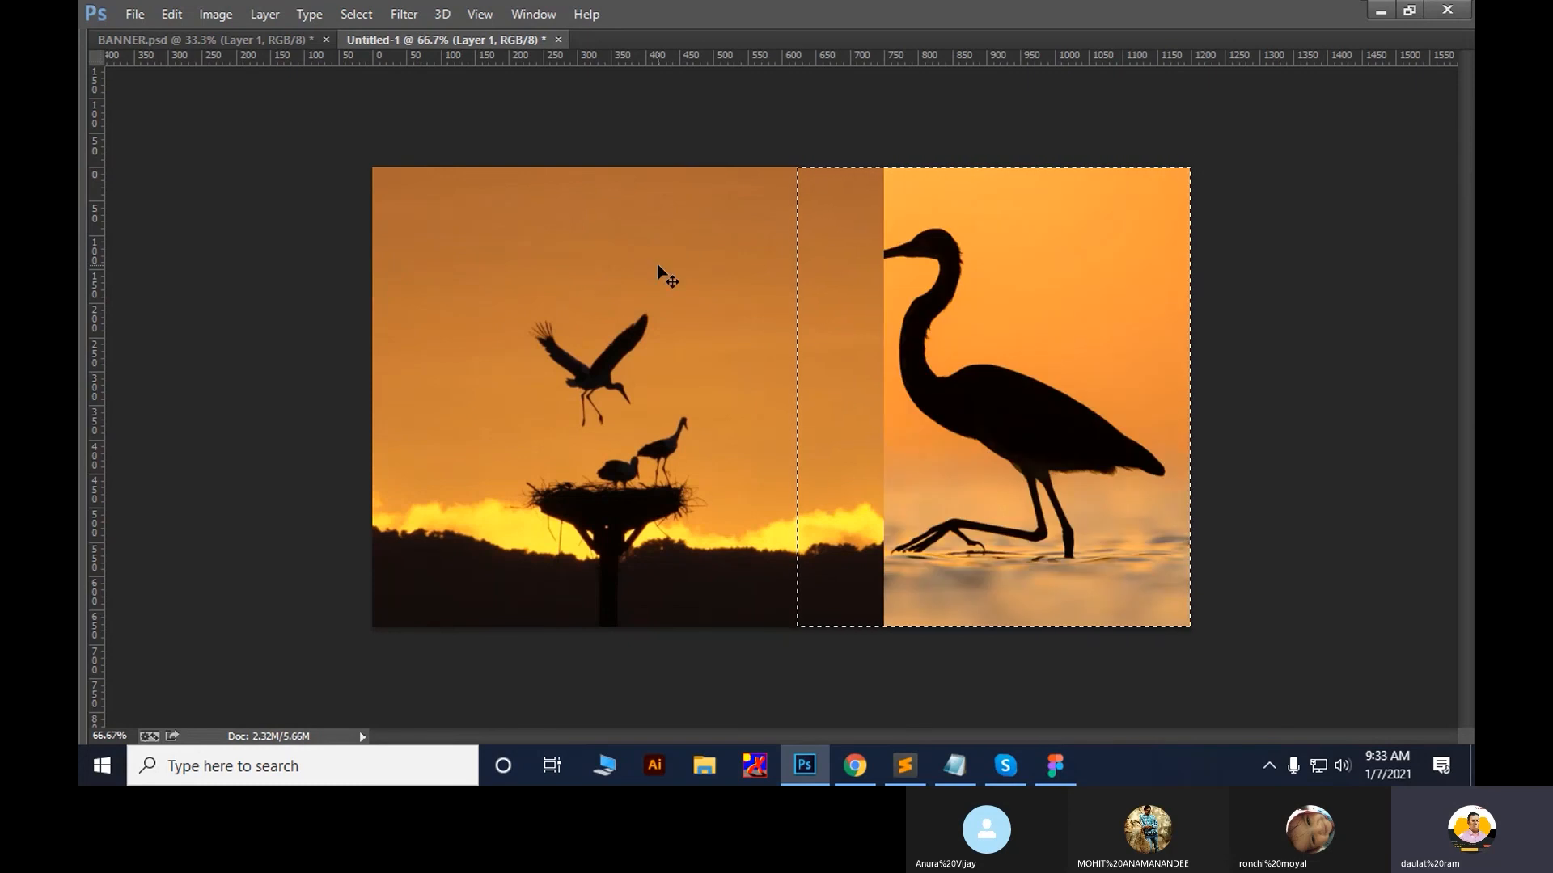
key(Tab)
click(621, 346)
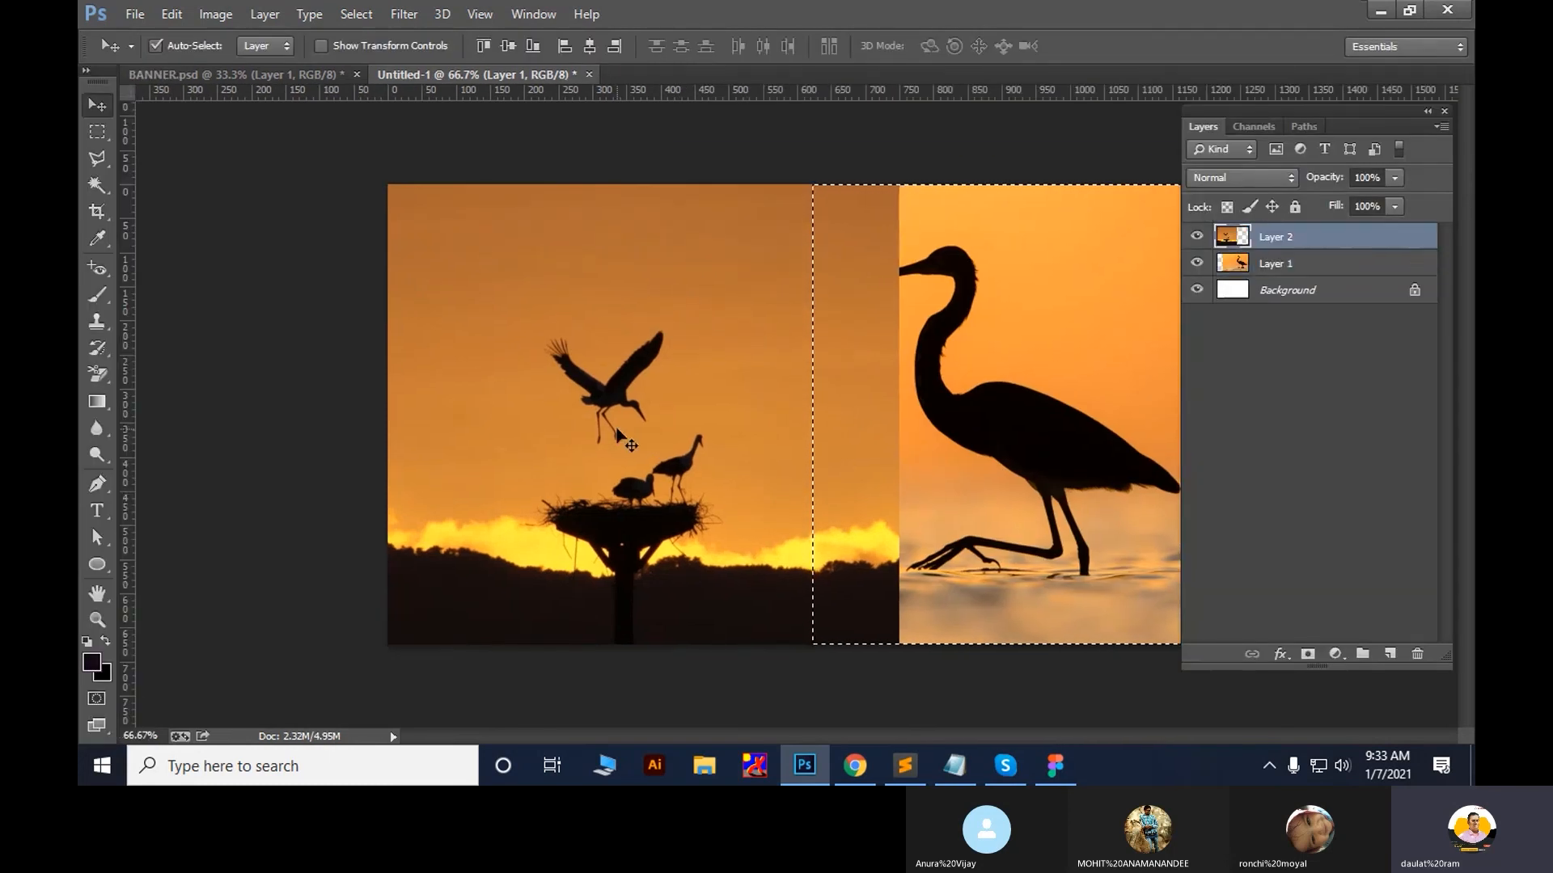
key(Tab)
key(Delete)
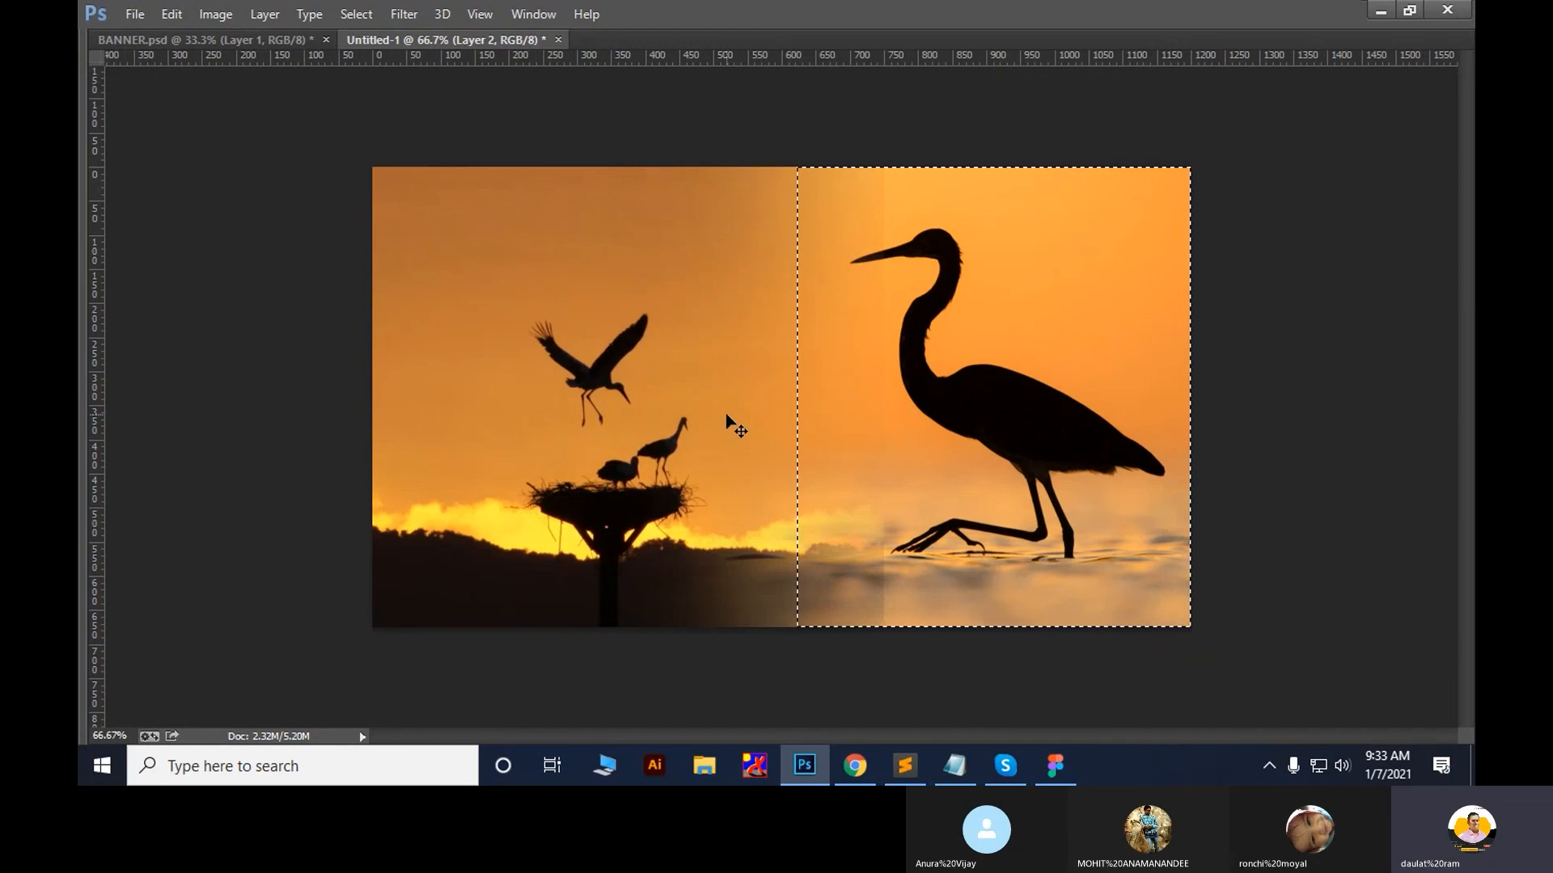
key(Delete)
key(Delete)
key(ctrl+d)
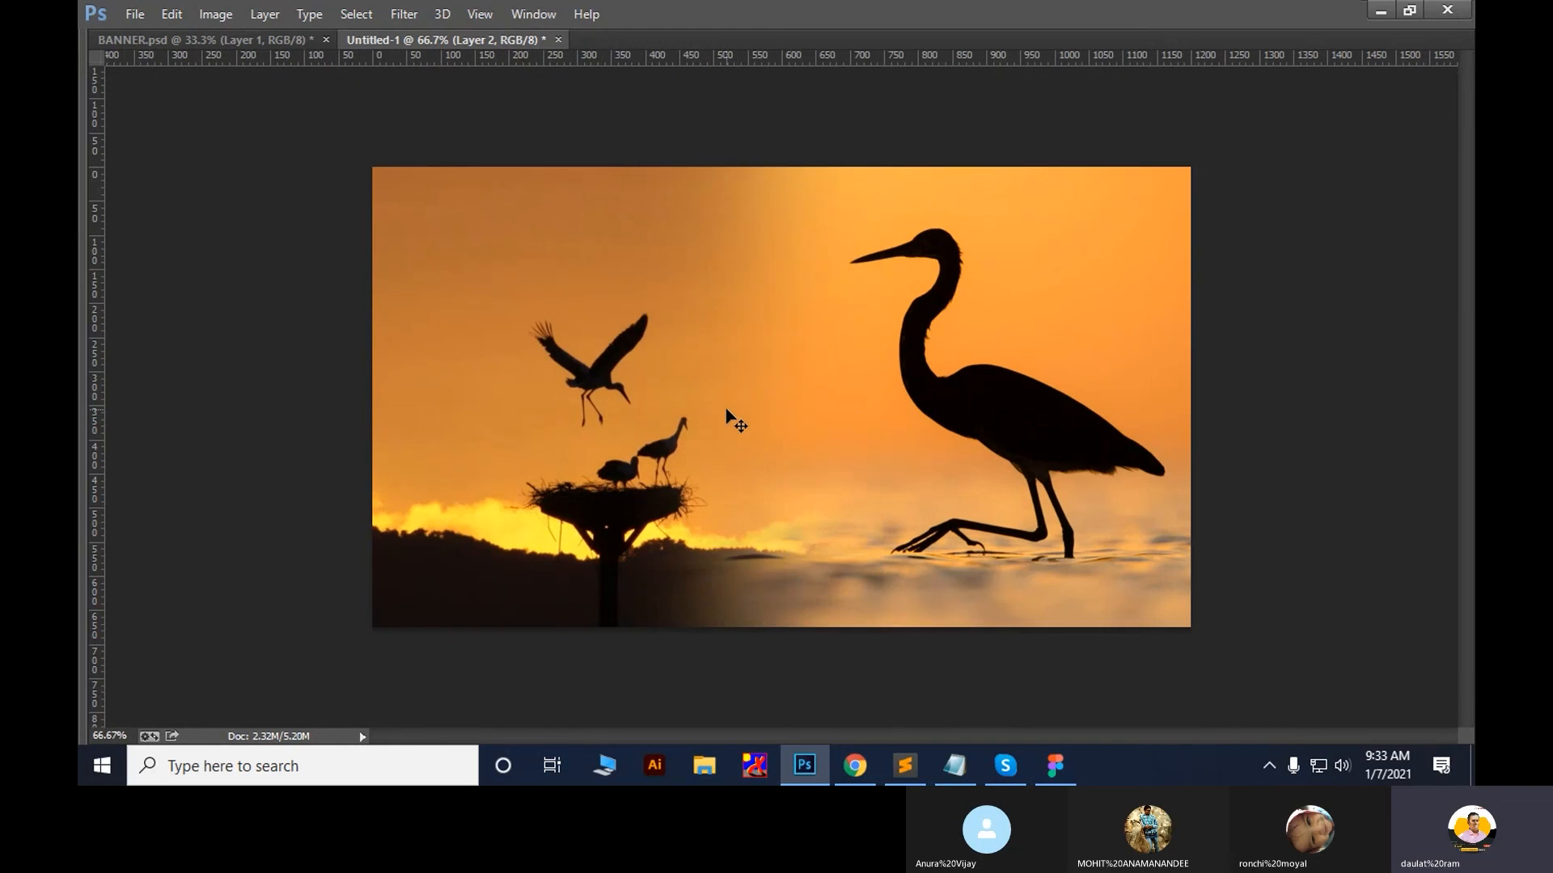
Try cutting a rectangular area around the heron on Layer 1, undo the cut, and deselect
click(178, 15)
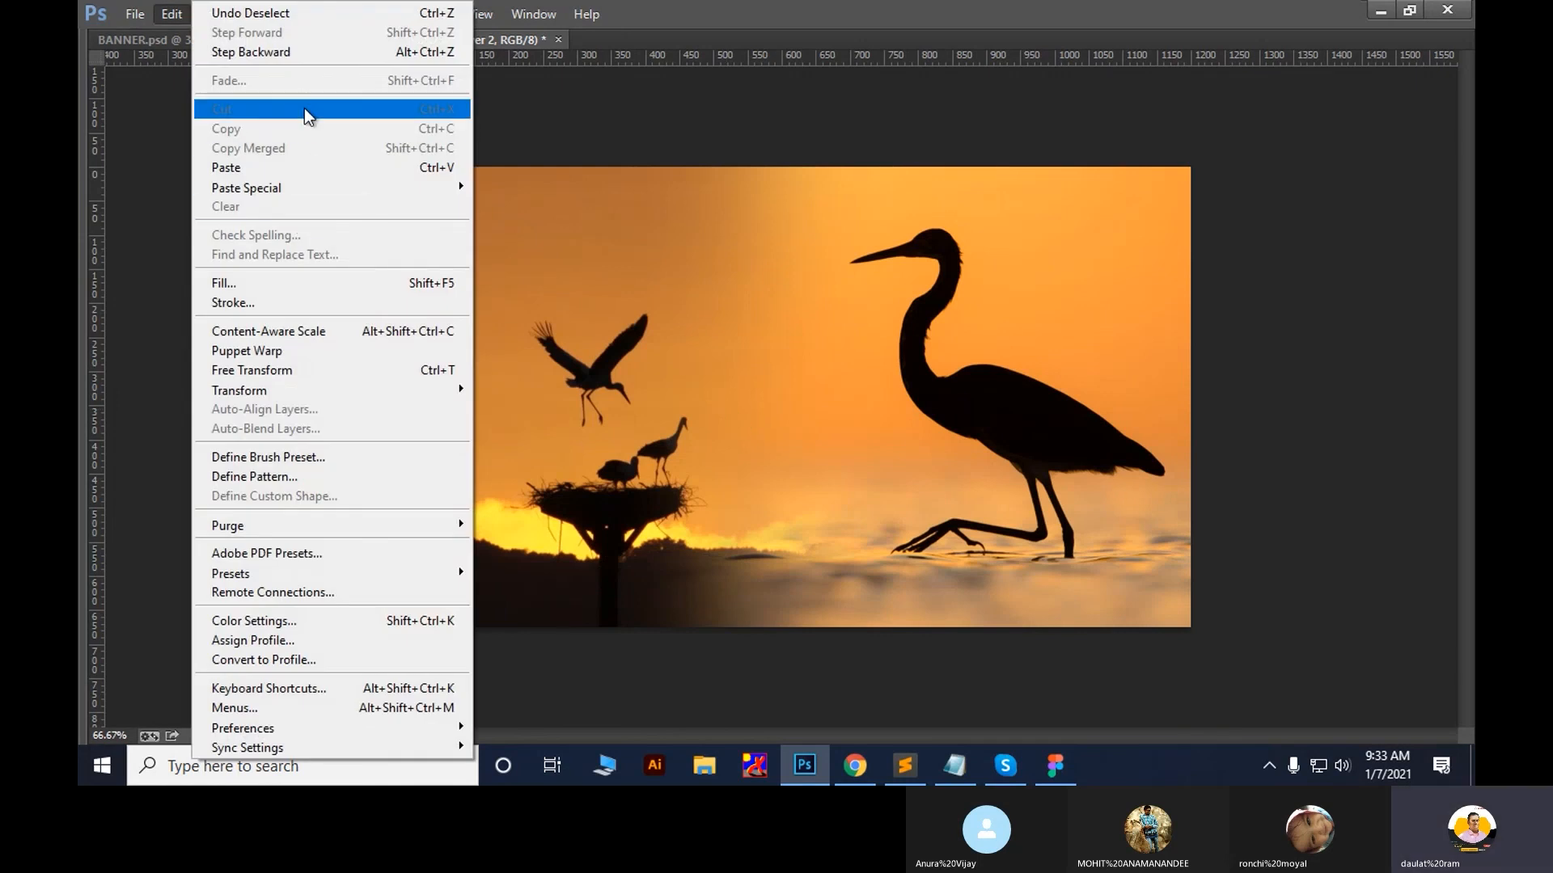
click(883, 230)
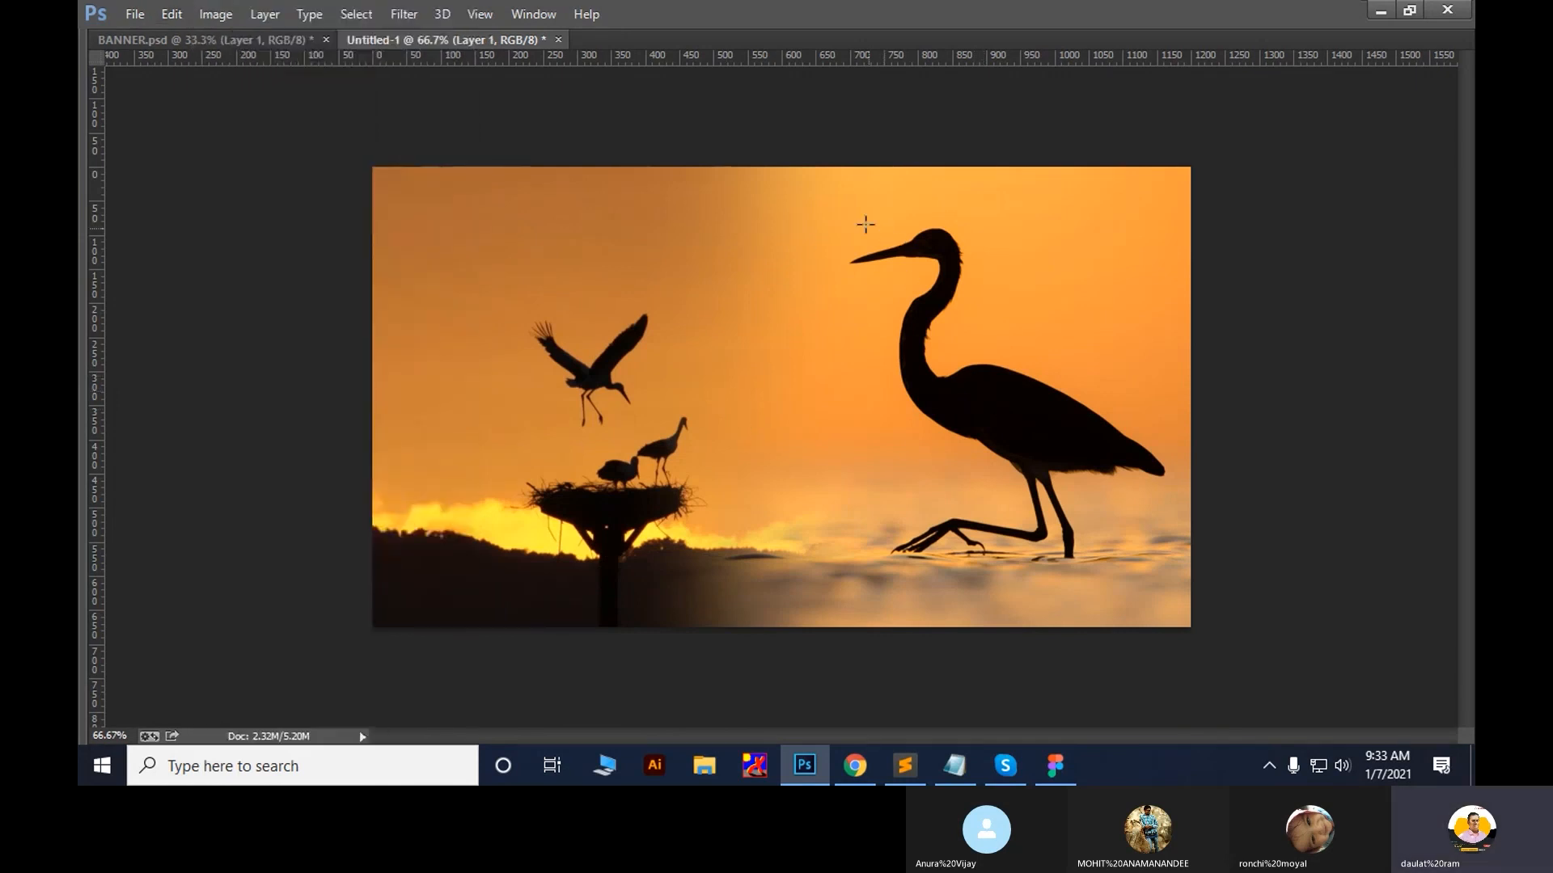
drag(815, 181, 1137, 576)
key(ctrl+BackSpace)
key(ctrl+z)
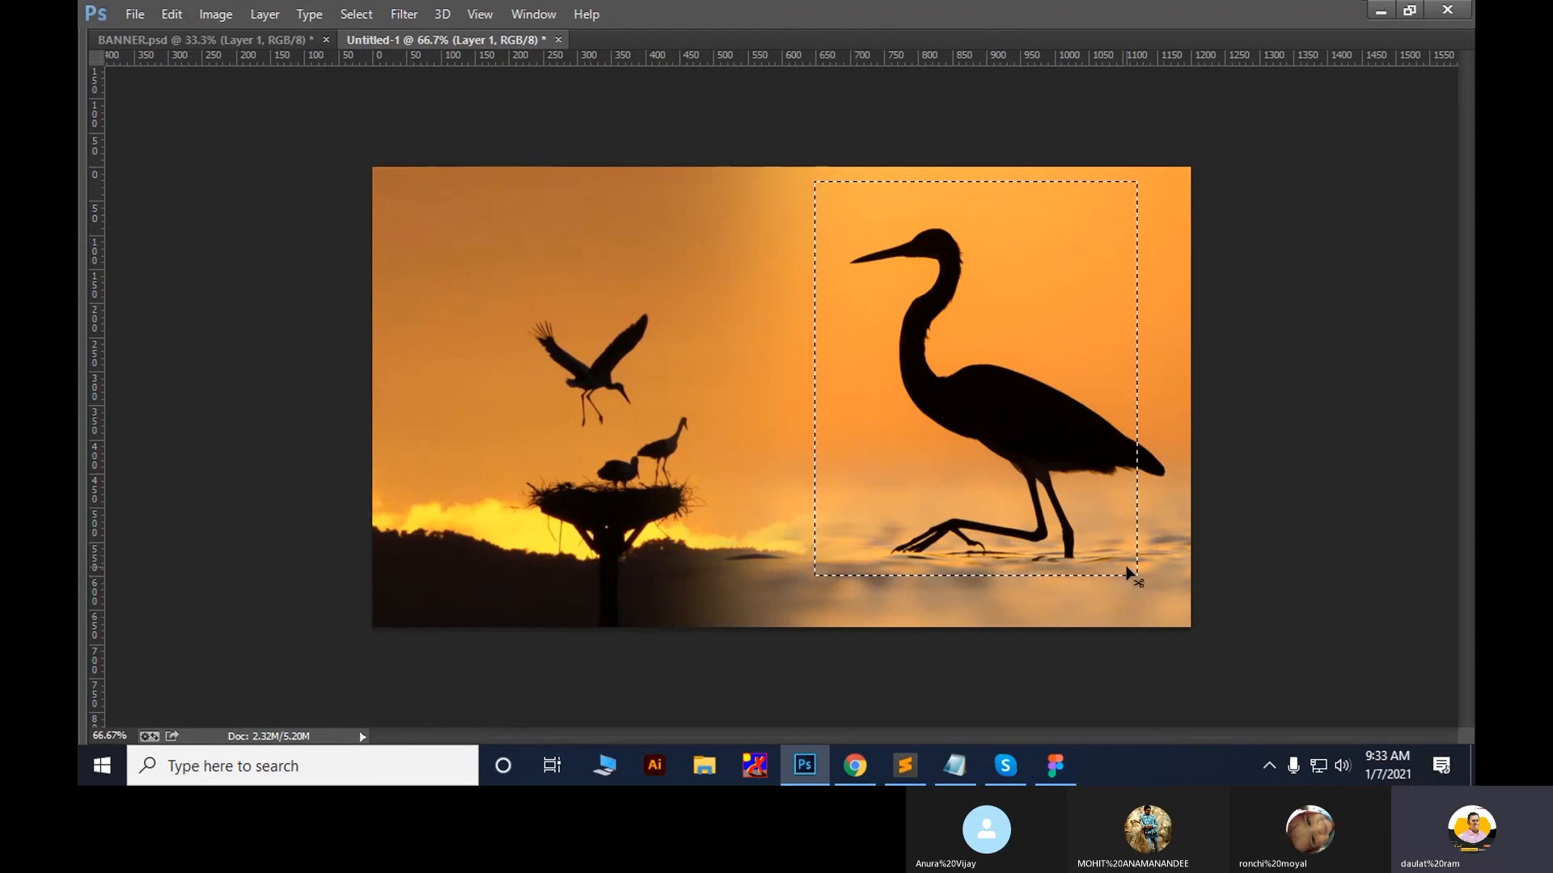
click(170, 14)
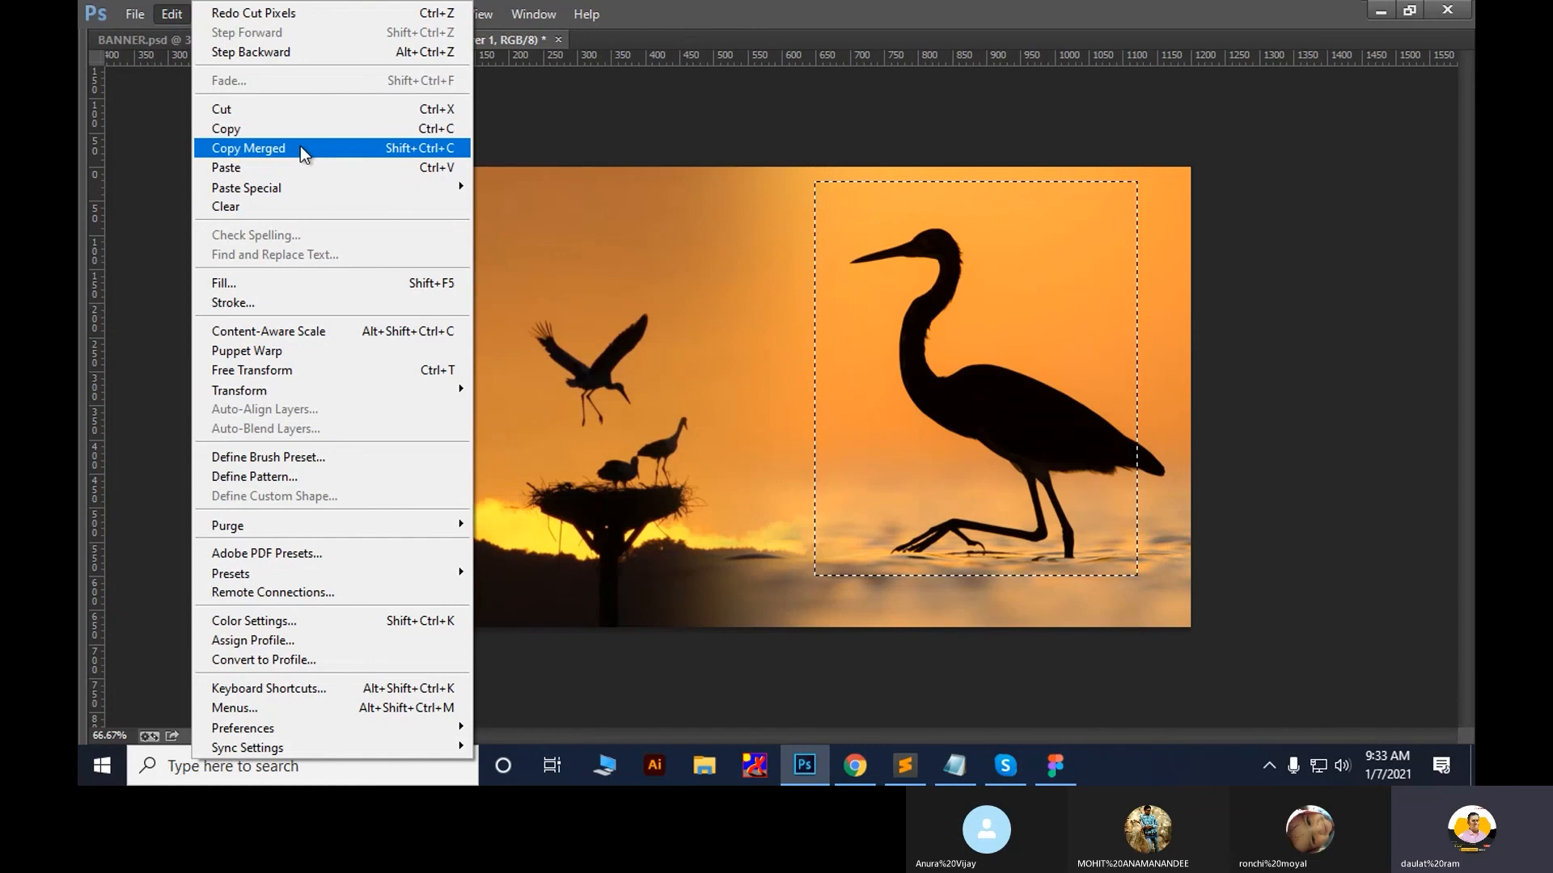
key(v)
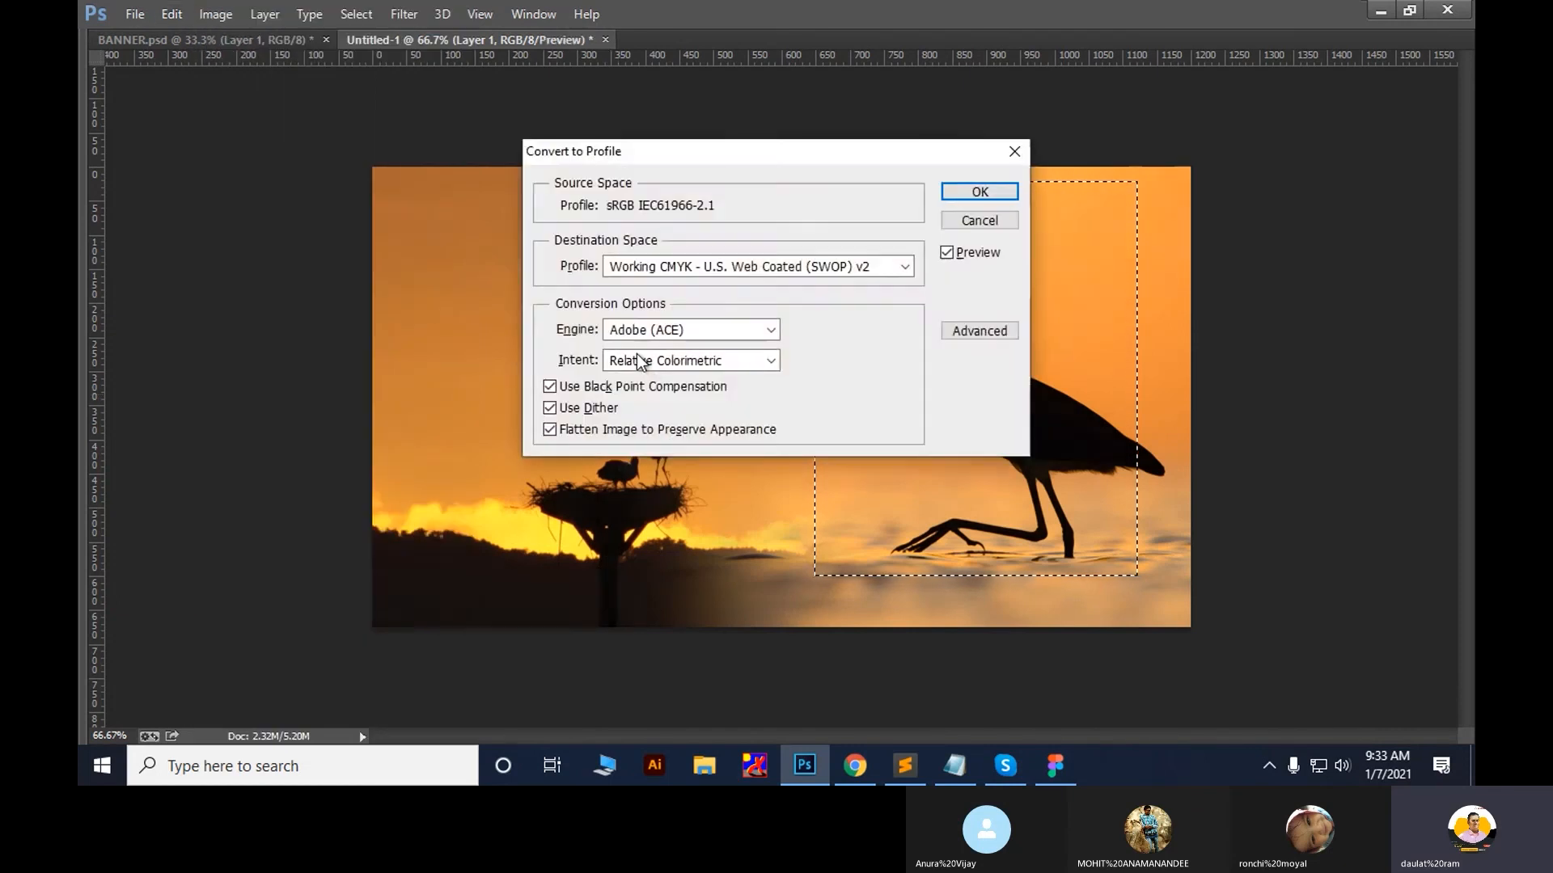
key(Escape)
key(ctrl+d)
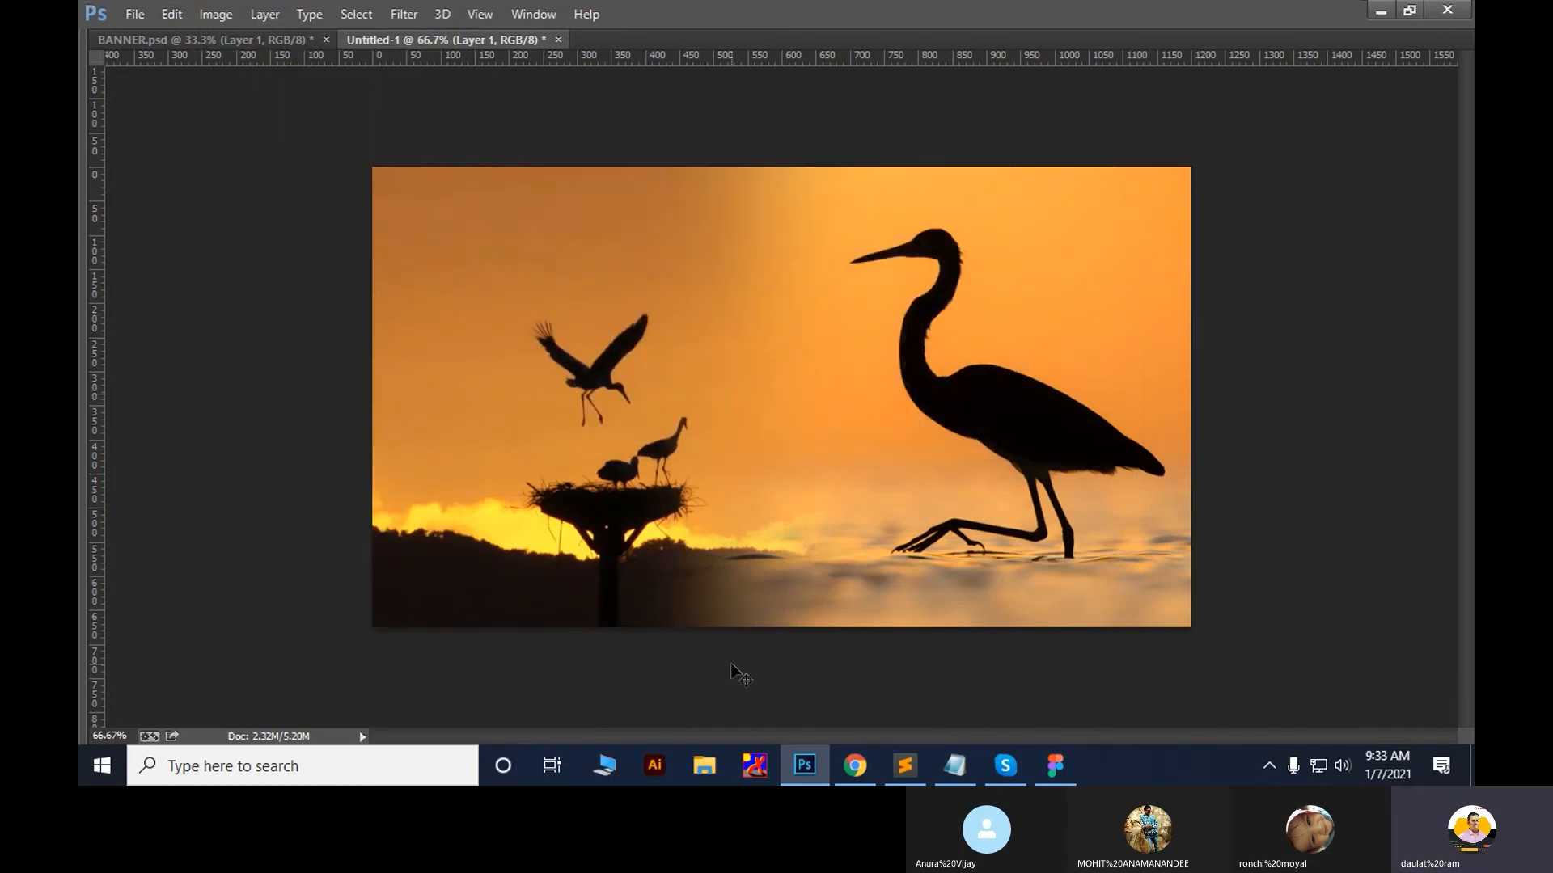
Switch to Skype, check the participants in the ongoing group call, and minimize the window
click(1001, 768)
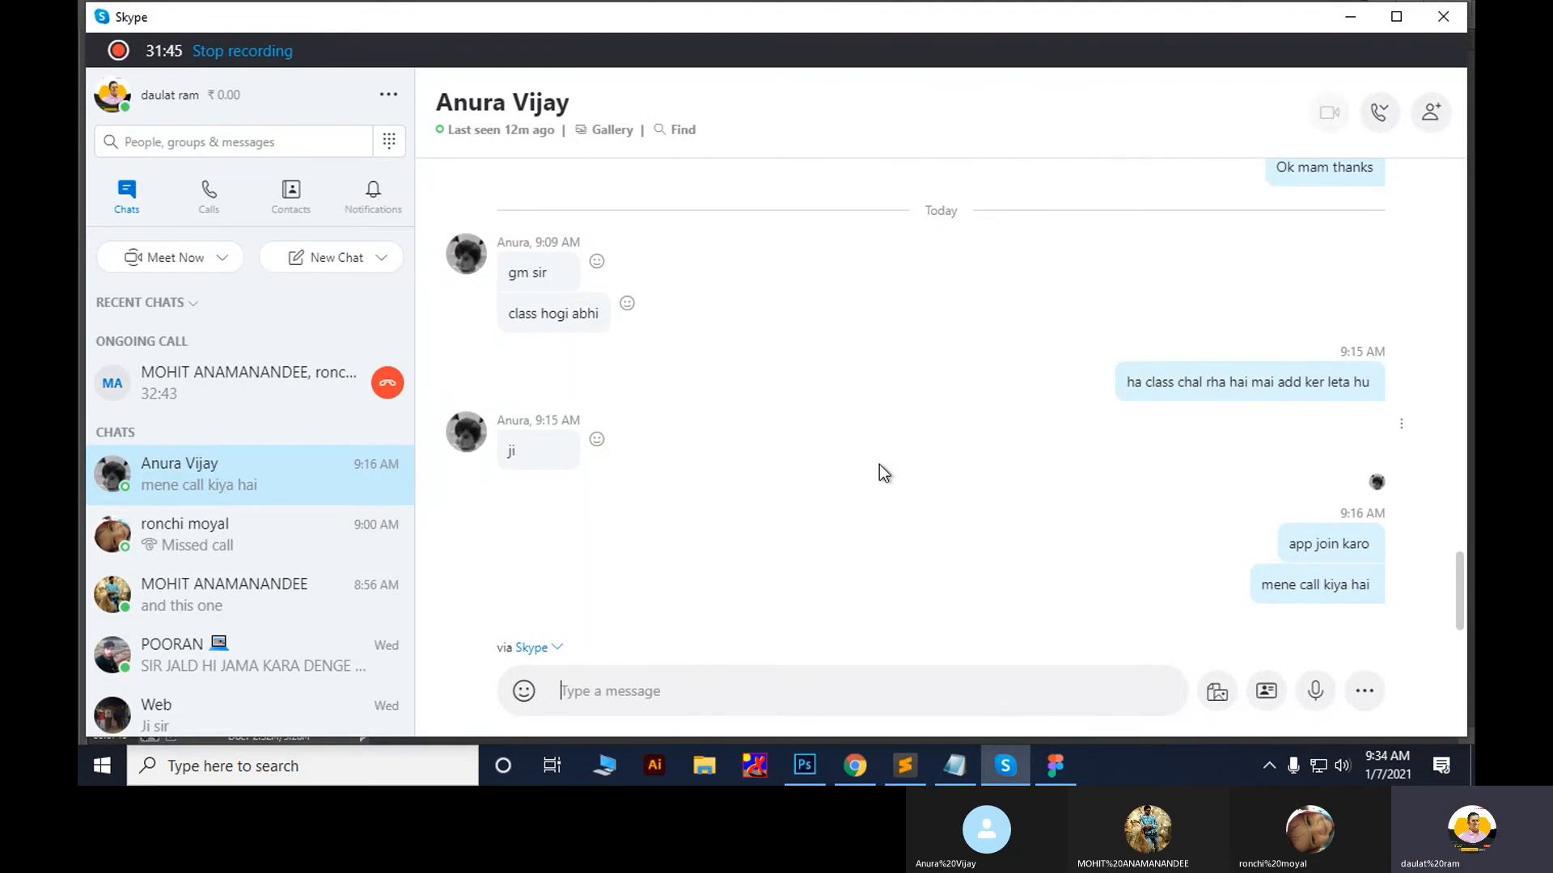
click(346, 397)
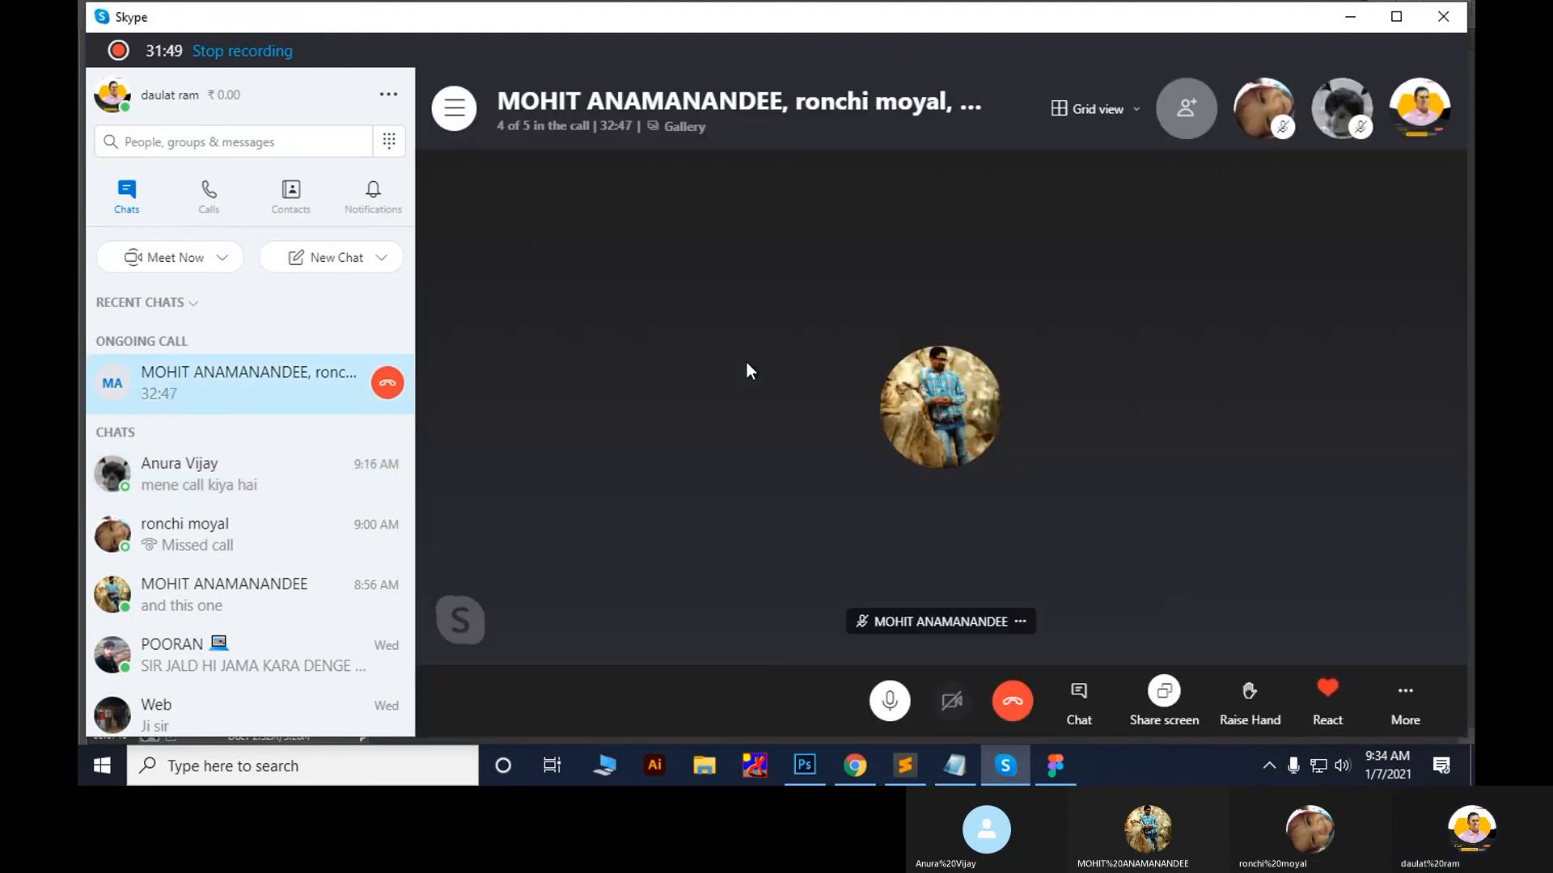
click(1350, 17)
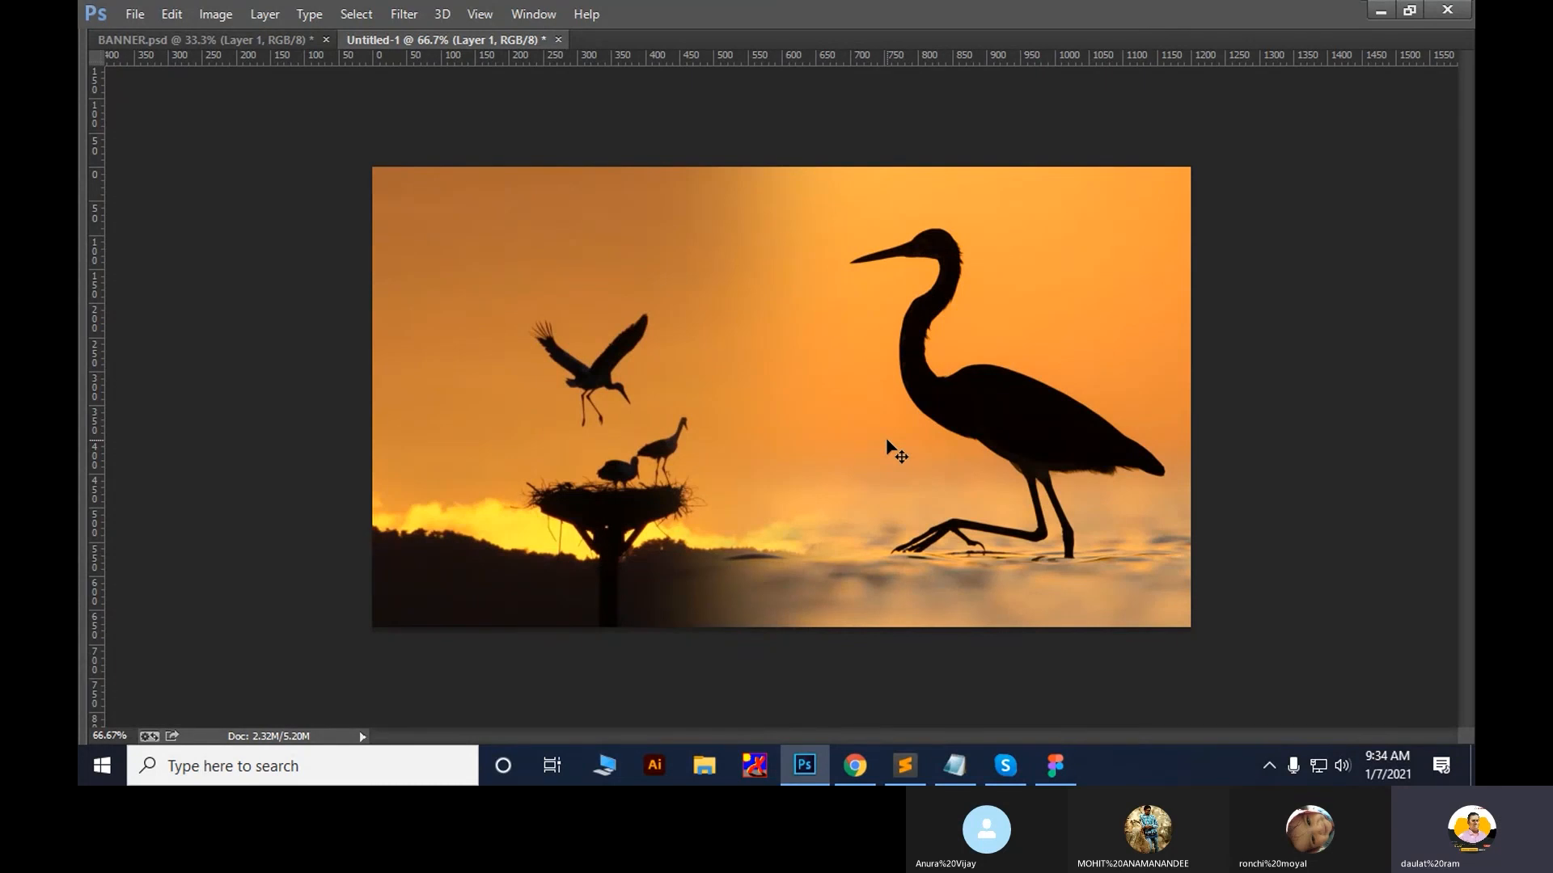
Switch to Chrome, copy the "Parts of a Bird" blue tit photo from the birds image results, and paste it into the Photoshop document
click(839, 772)
click(673, 267)
right_click(1070, 275)
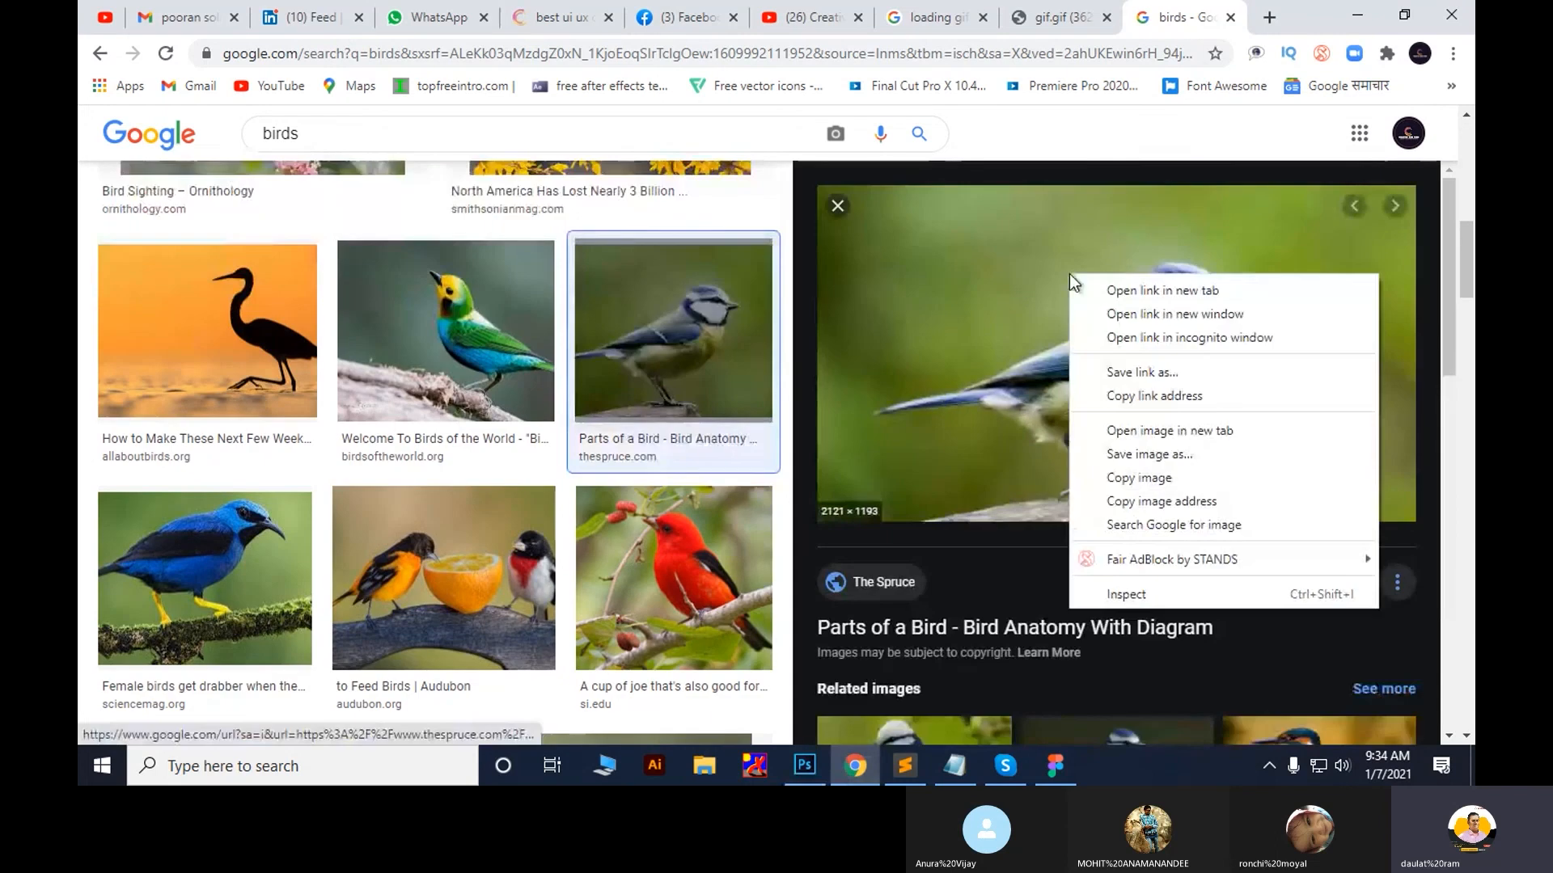
click(1126, 501)
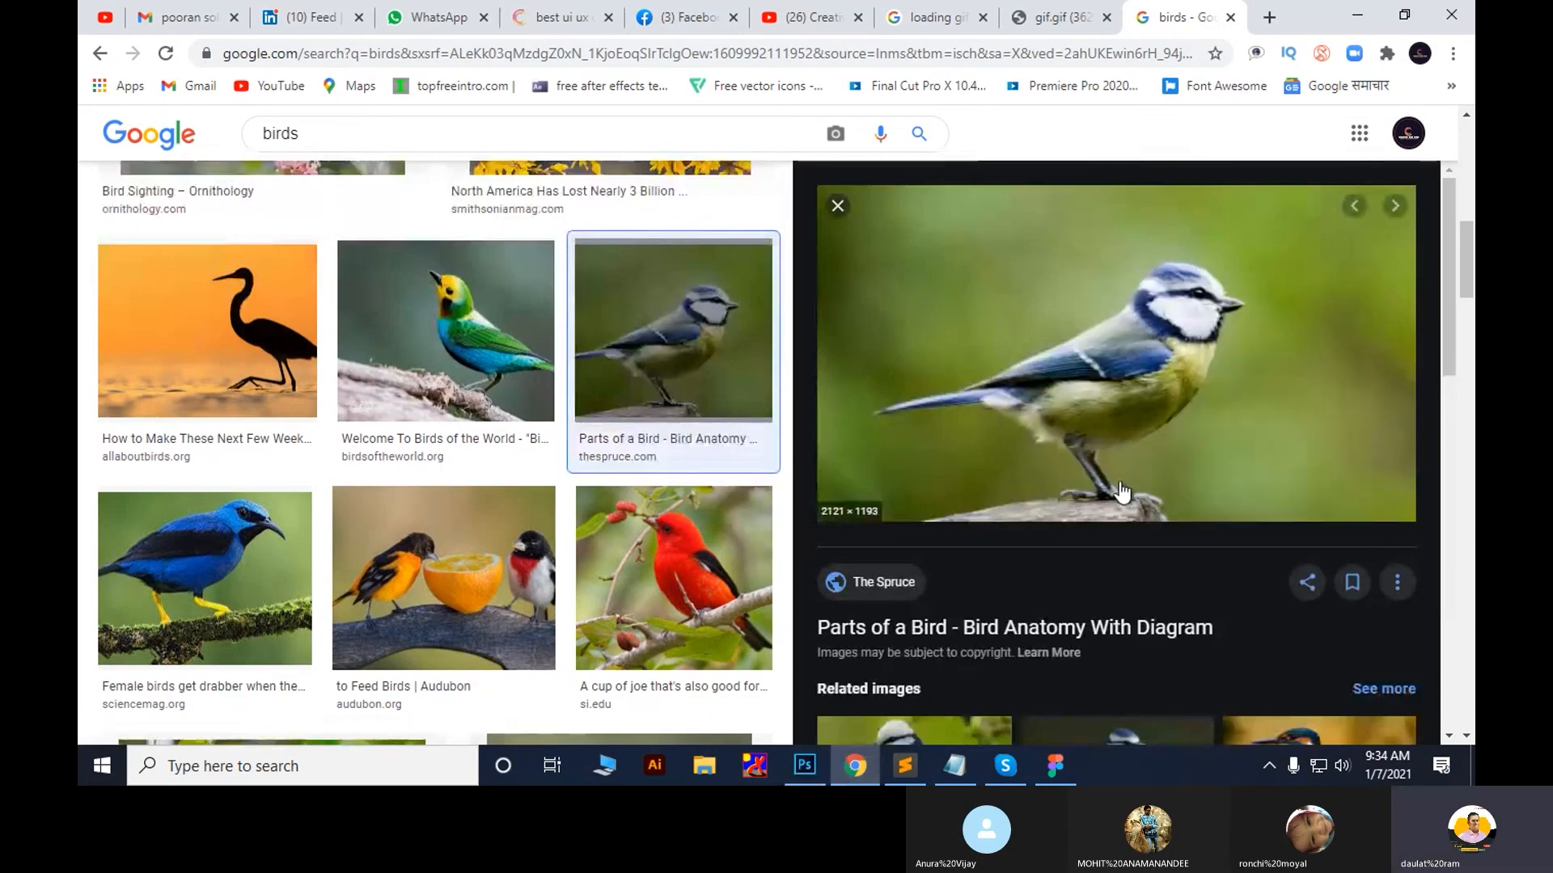
click(804, 766)
key(ctrl+v)
Bring the pasted blue tit photo in front of the stork layer and shrink it to about half the canvas width over the nest
drag(905, 484, 566, 348)
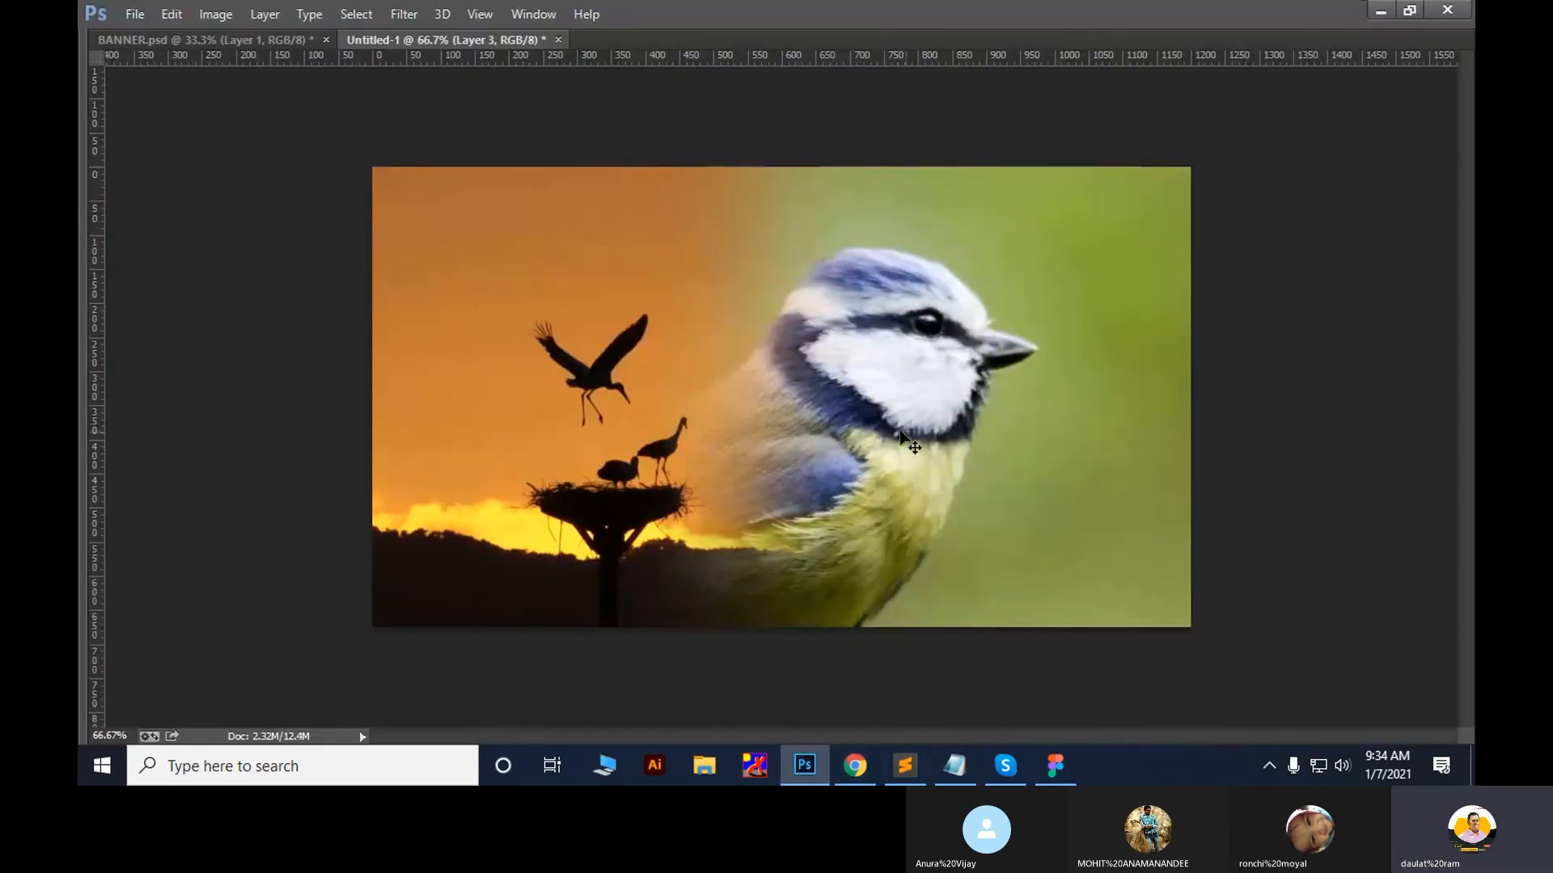
key(ctrl+])
key(ctrl+t)
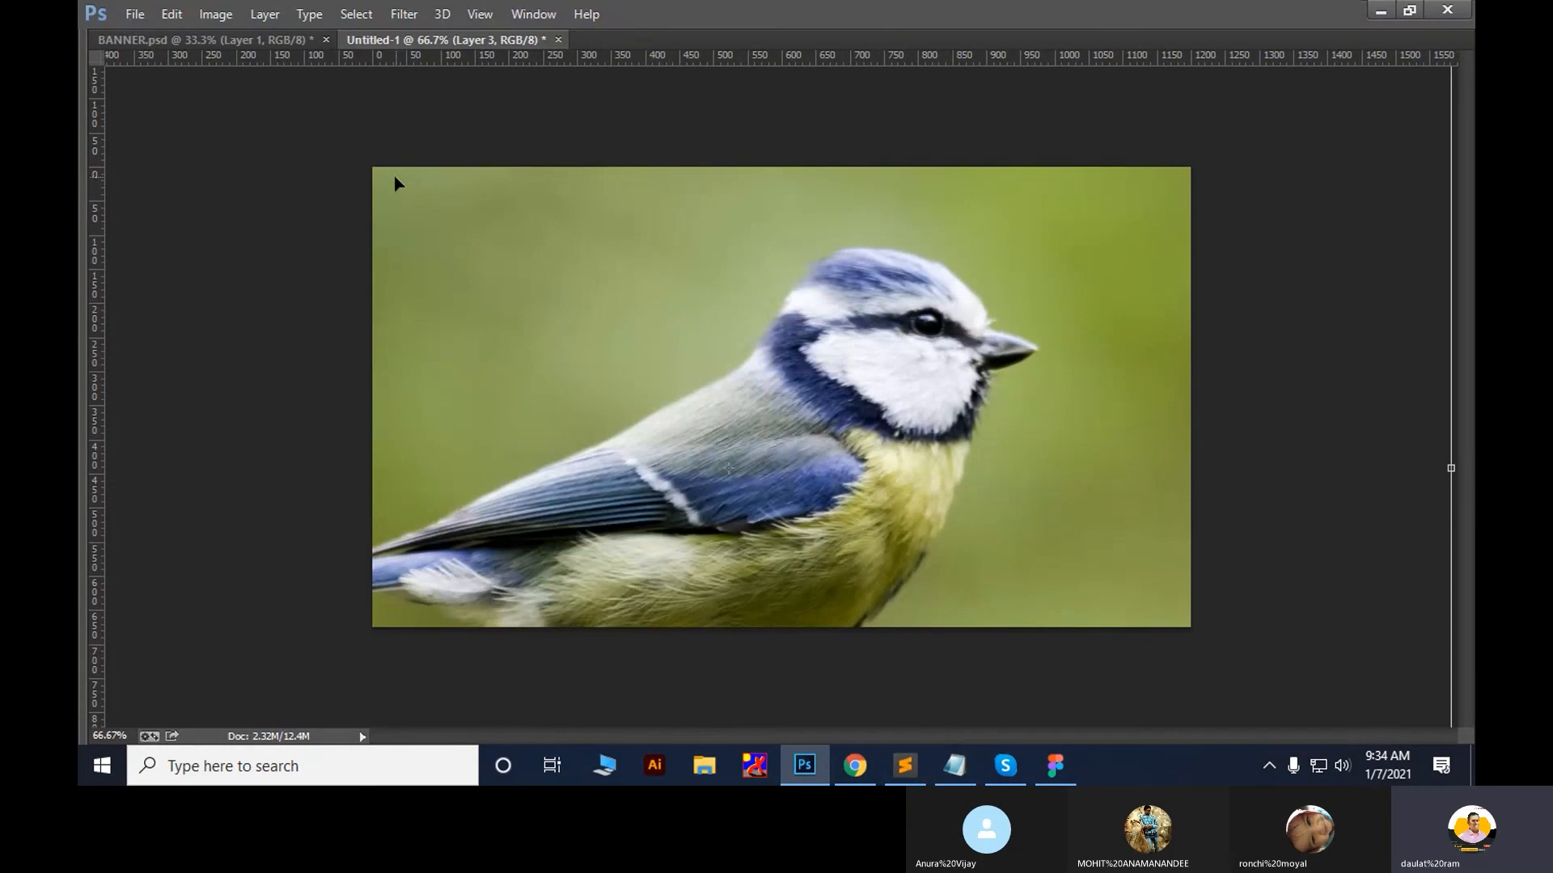
right_click(622, 277)
click(645, 285)
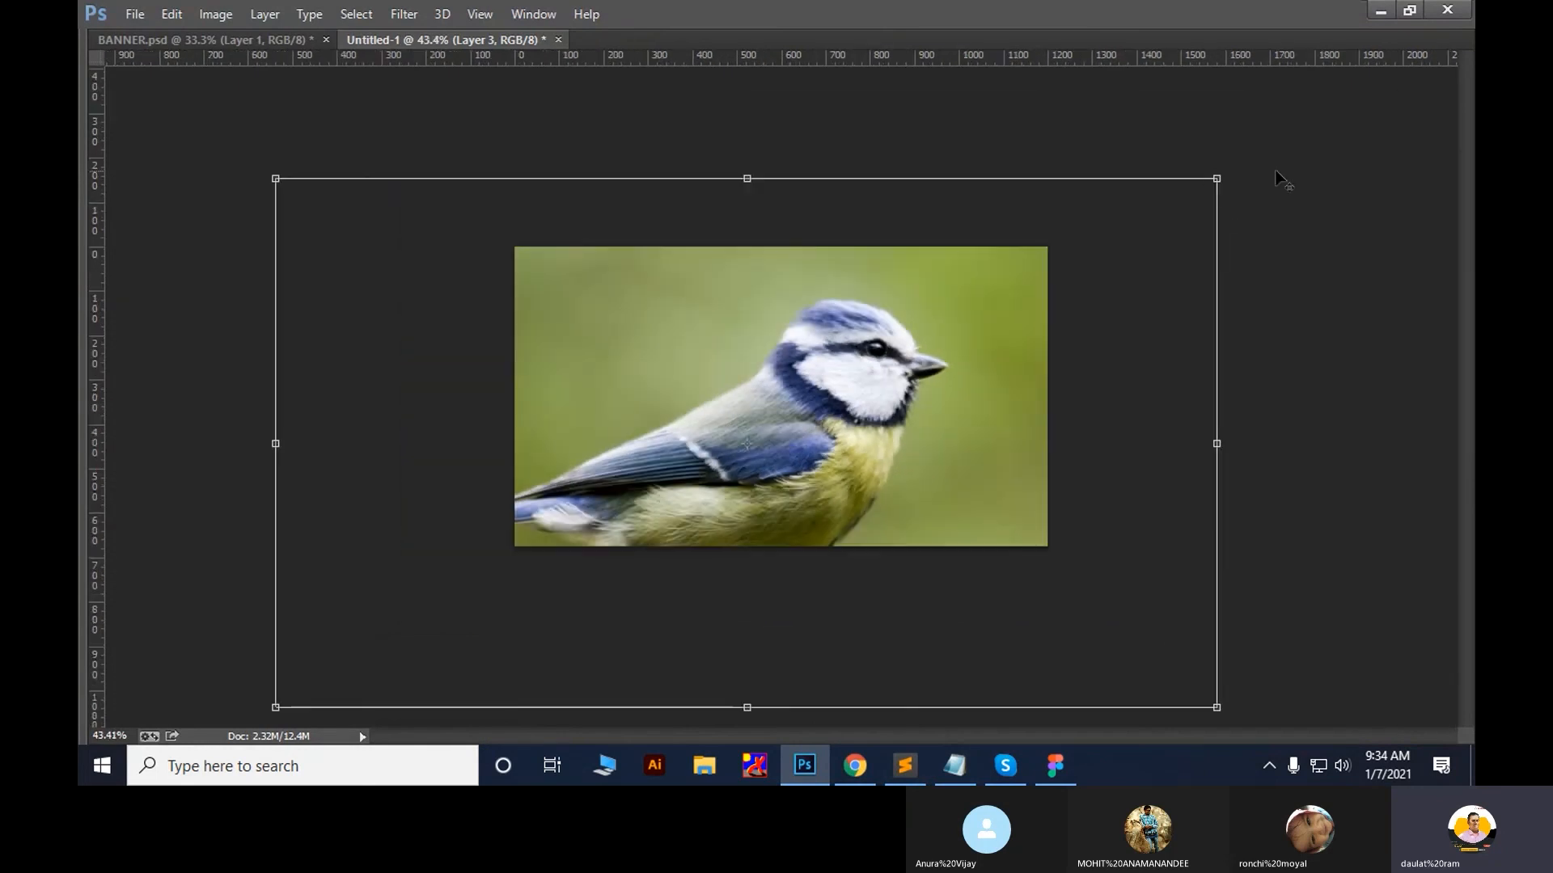
drag(1210, 178, 941, 469)
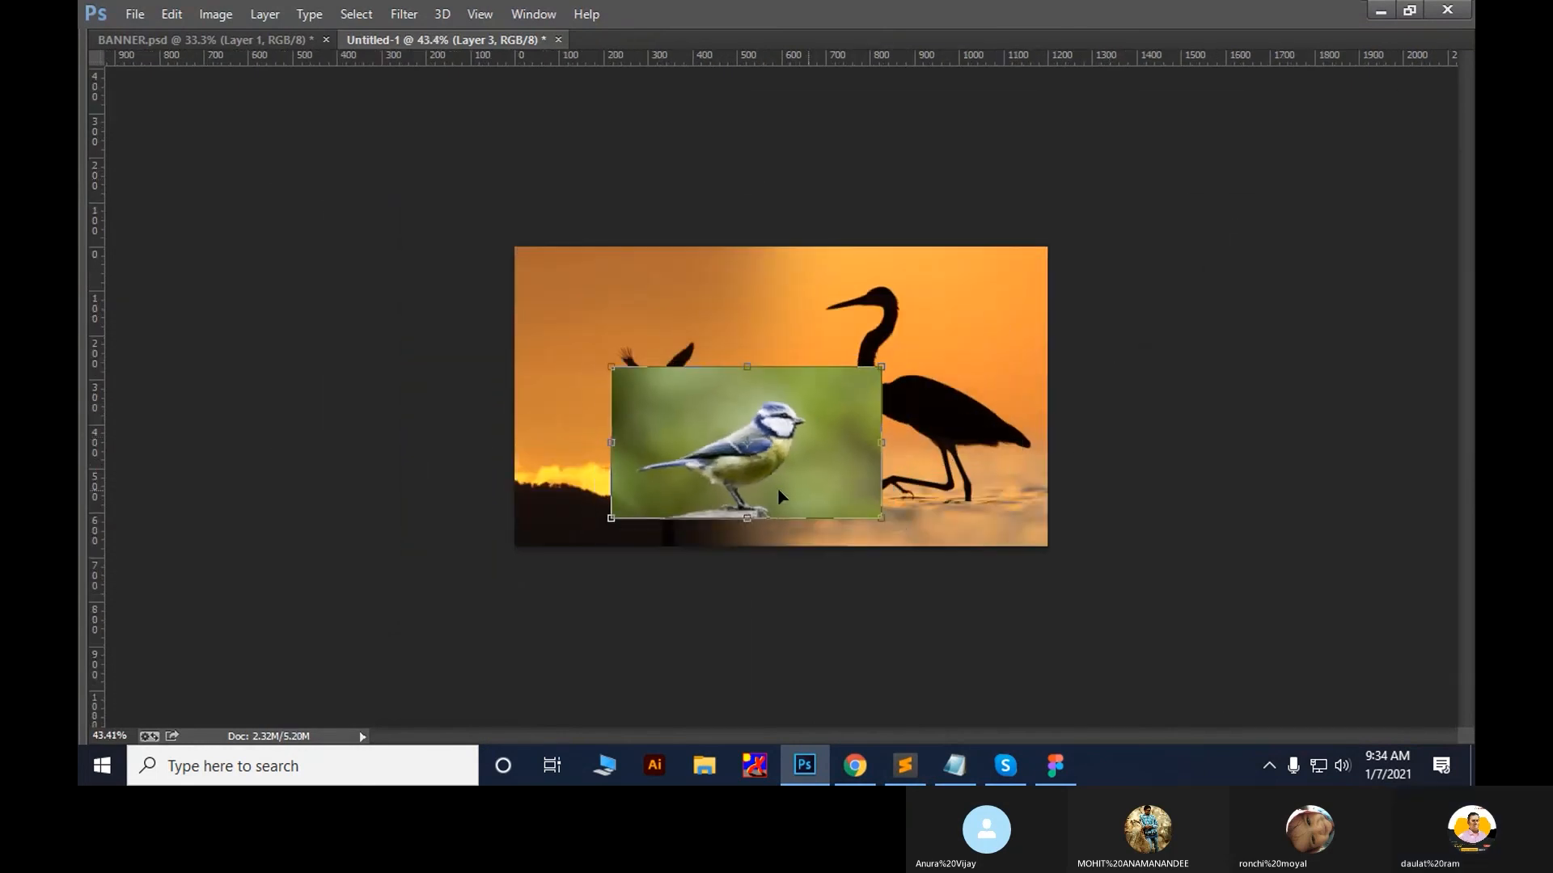
key(Return)
drag(775, 486, 709, 385)
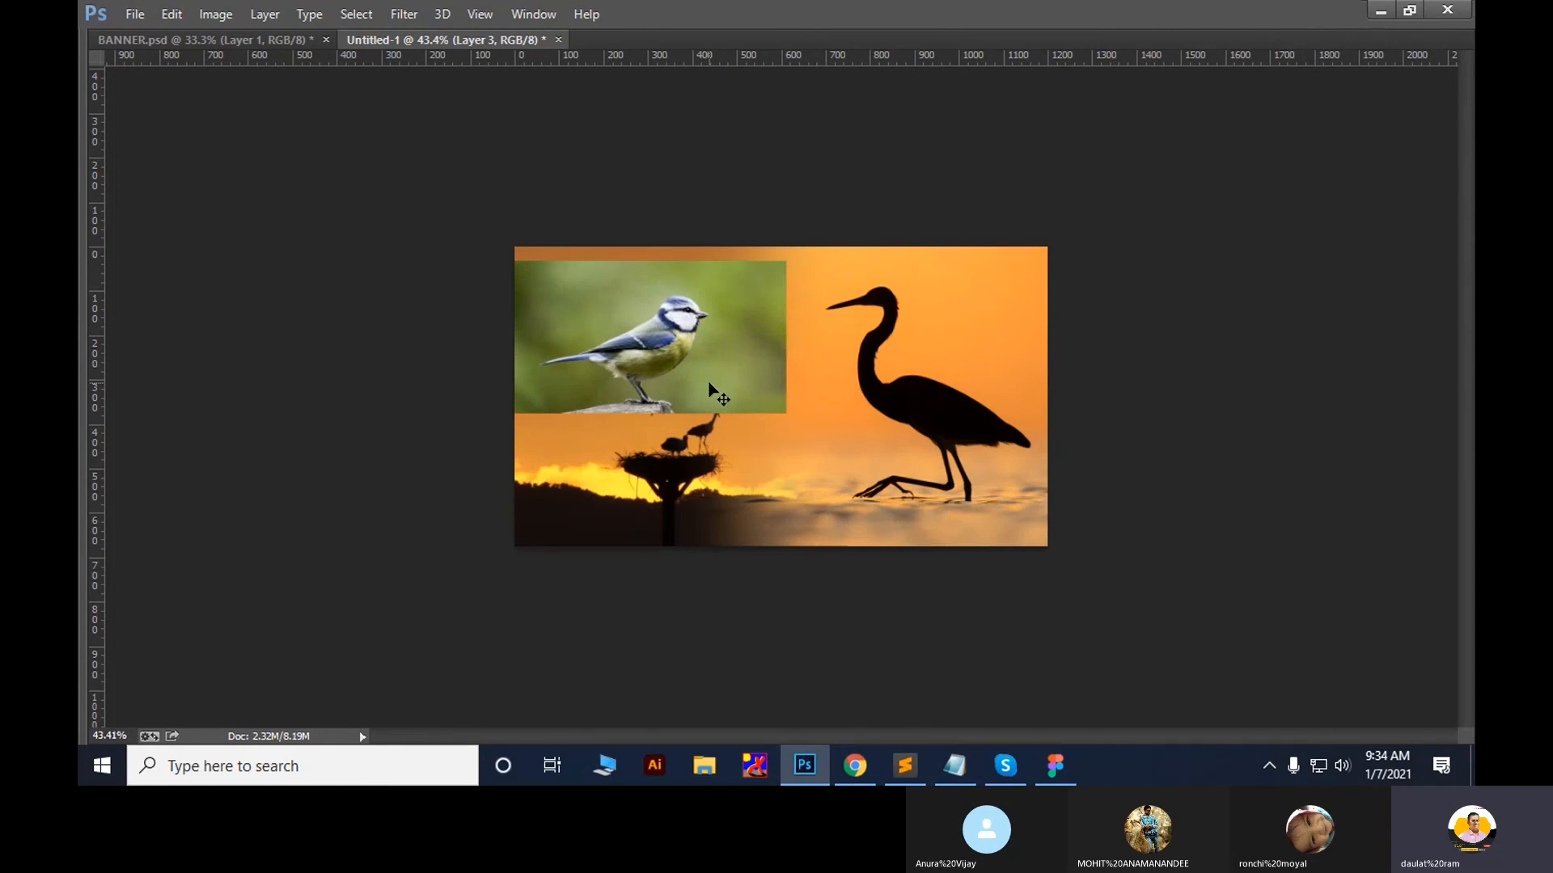
drag(726, 357, 757, 440)
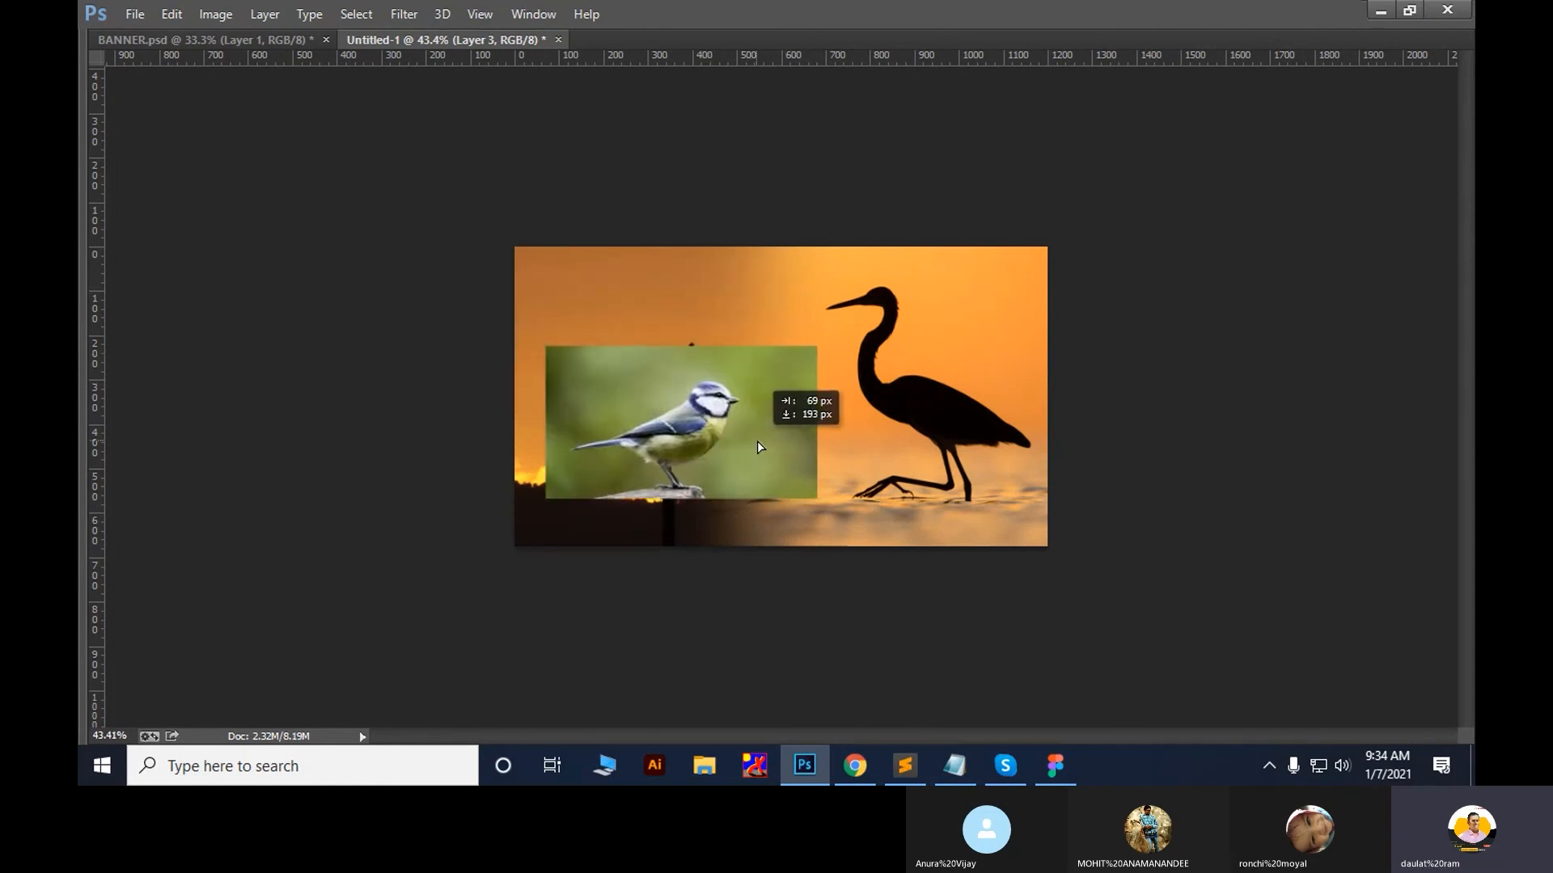
Copy Layer 3's part within a full-height selection across the blue tit and heron into BANNER.psd, below the blue businessman design
drag(718, 235, 960, 548)
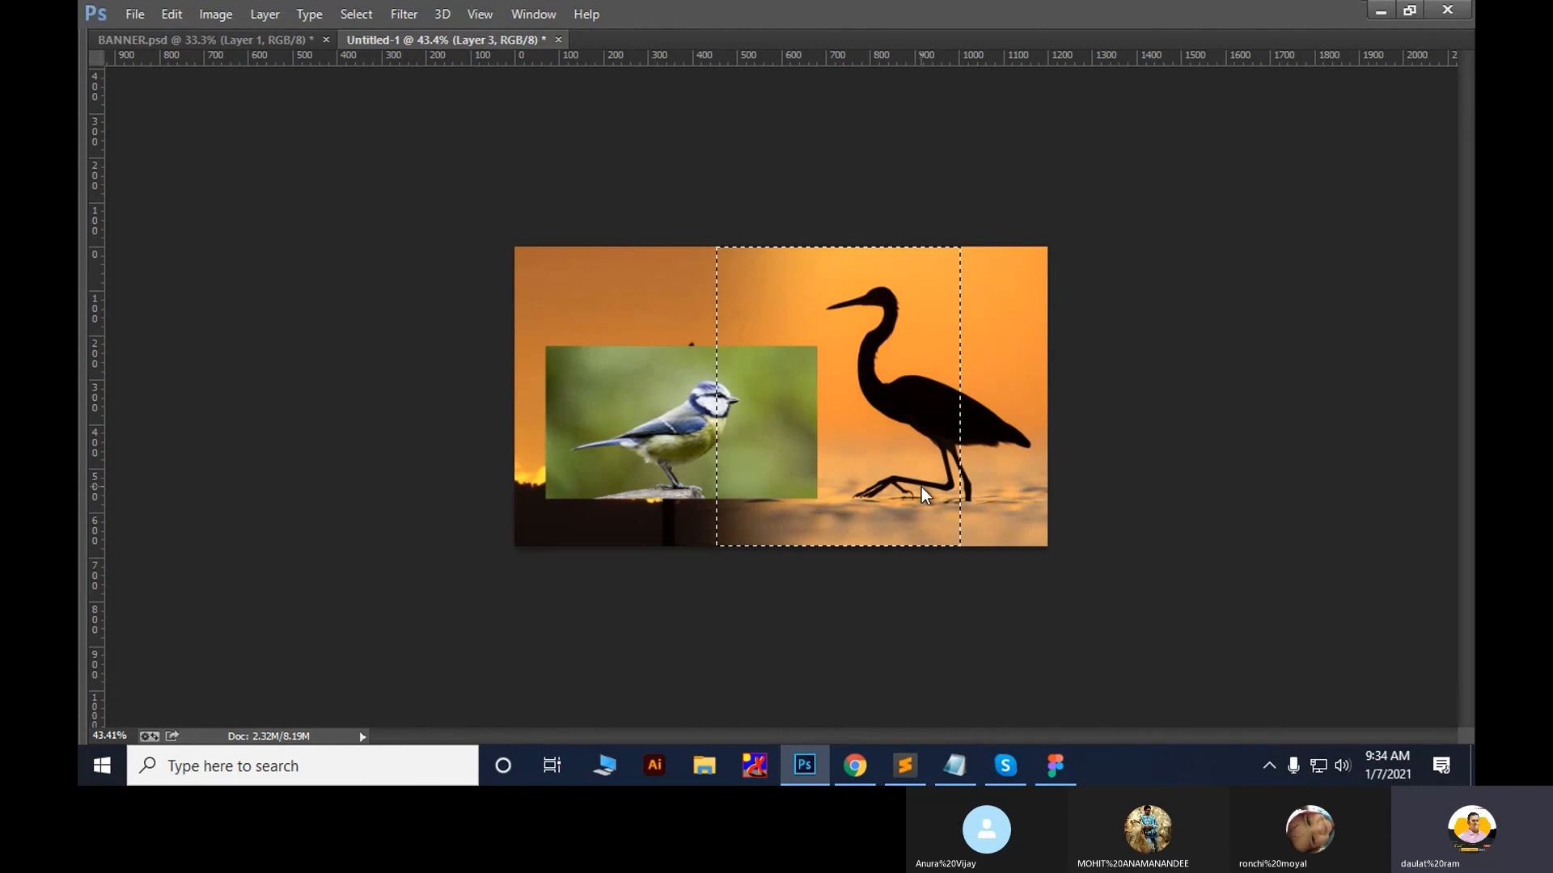
drag(917, 497, 797, 342)
drag(797, 422, 955, 504)
click(430, 41)
Display the layers of Untitled-1, toggle Layer 3's visibility off and on, and check the pasted piece in BANNER.psd
key(F7)
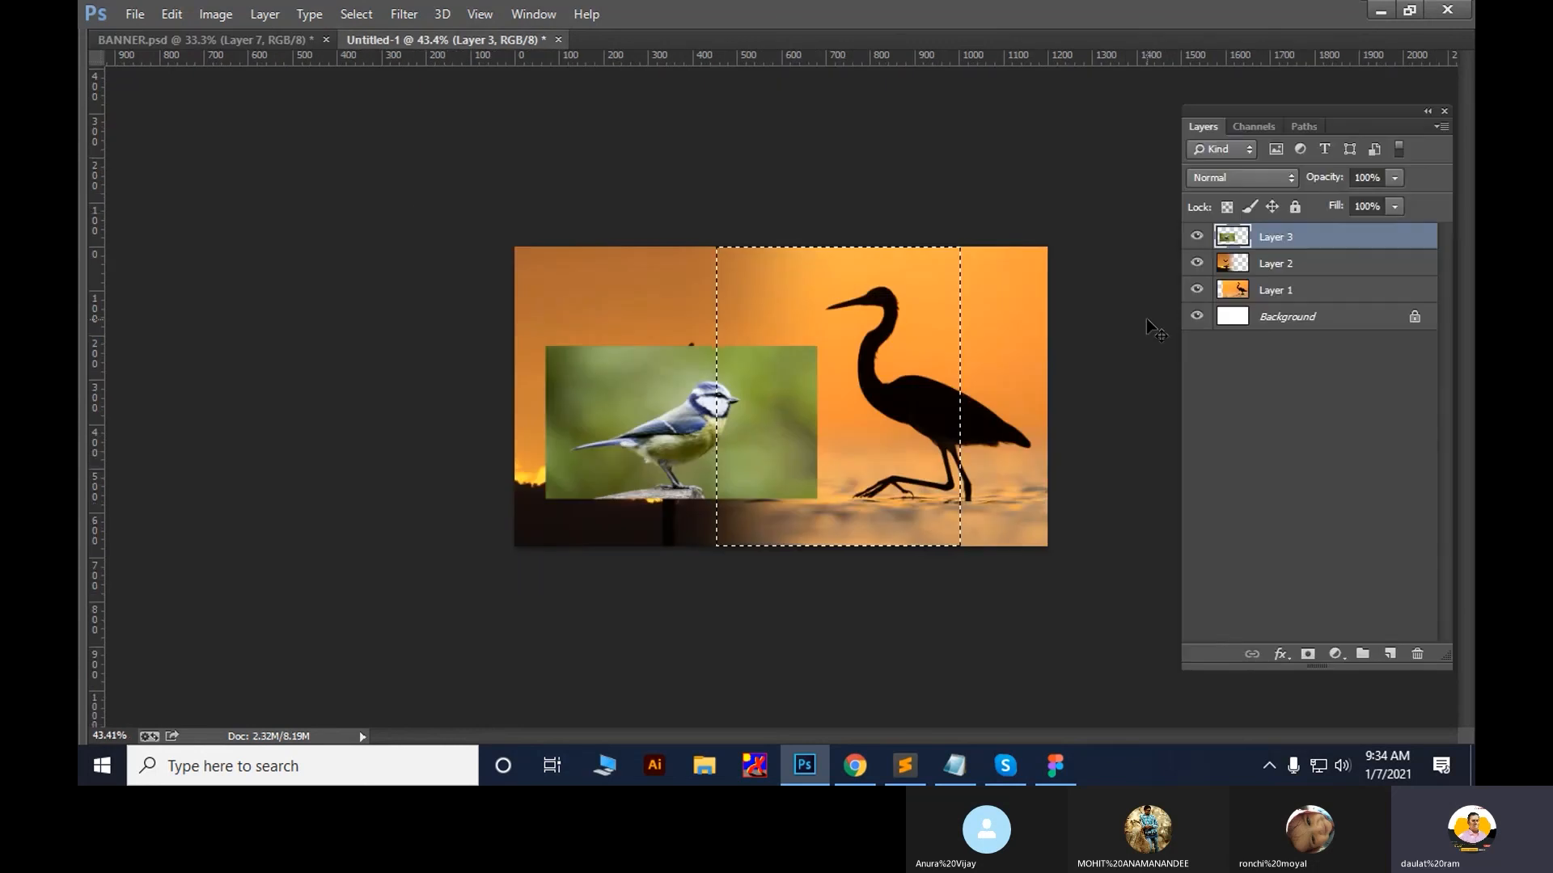
click(1197, 236)
click(1197, 236)
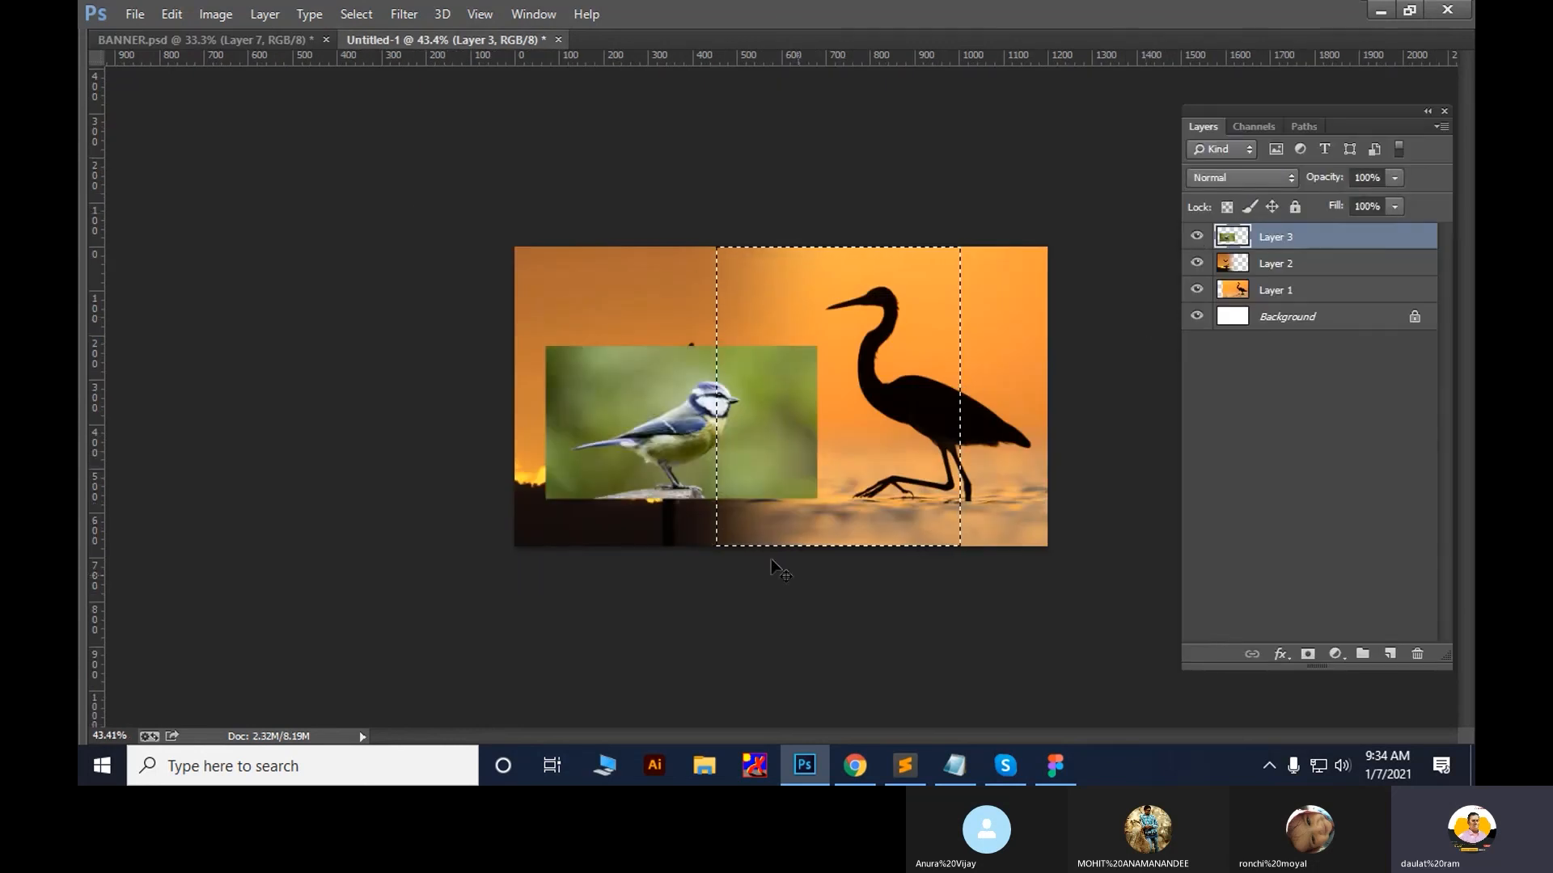
click(209, 38)
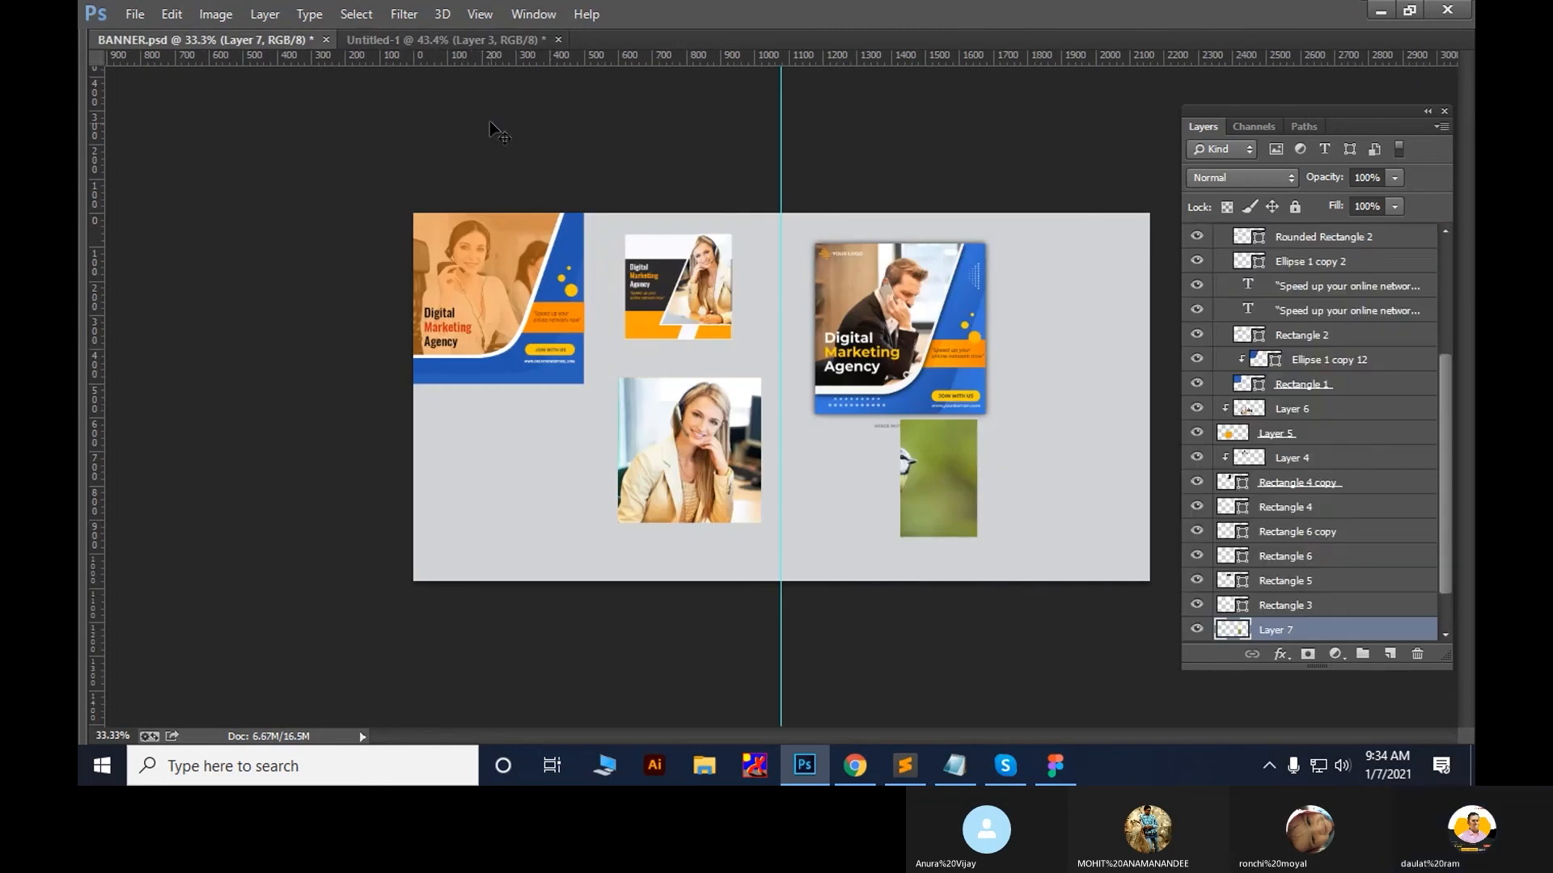
click(451, 40)
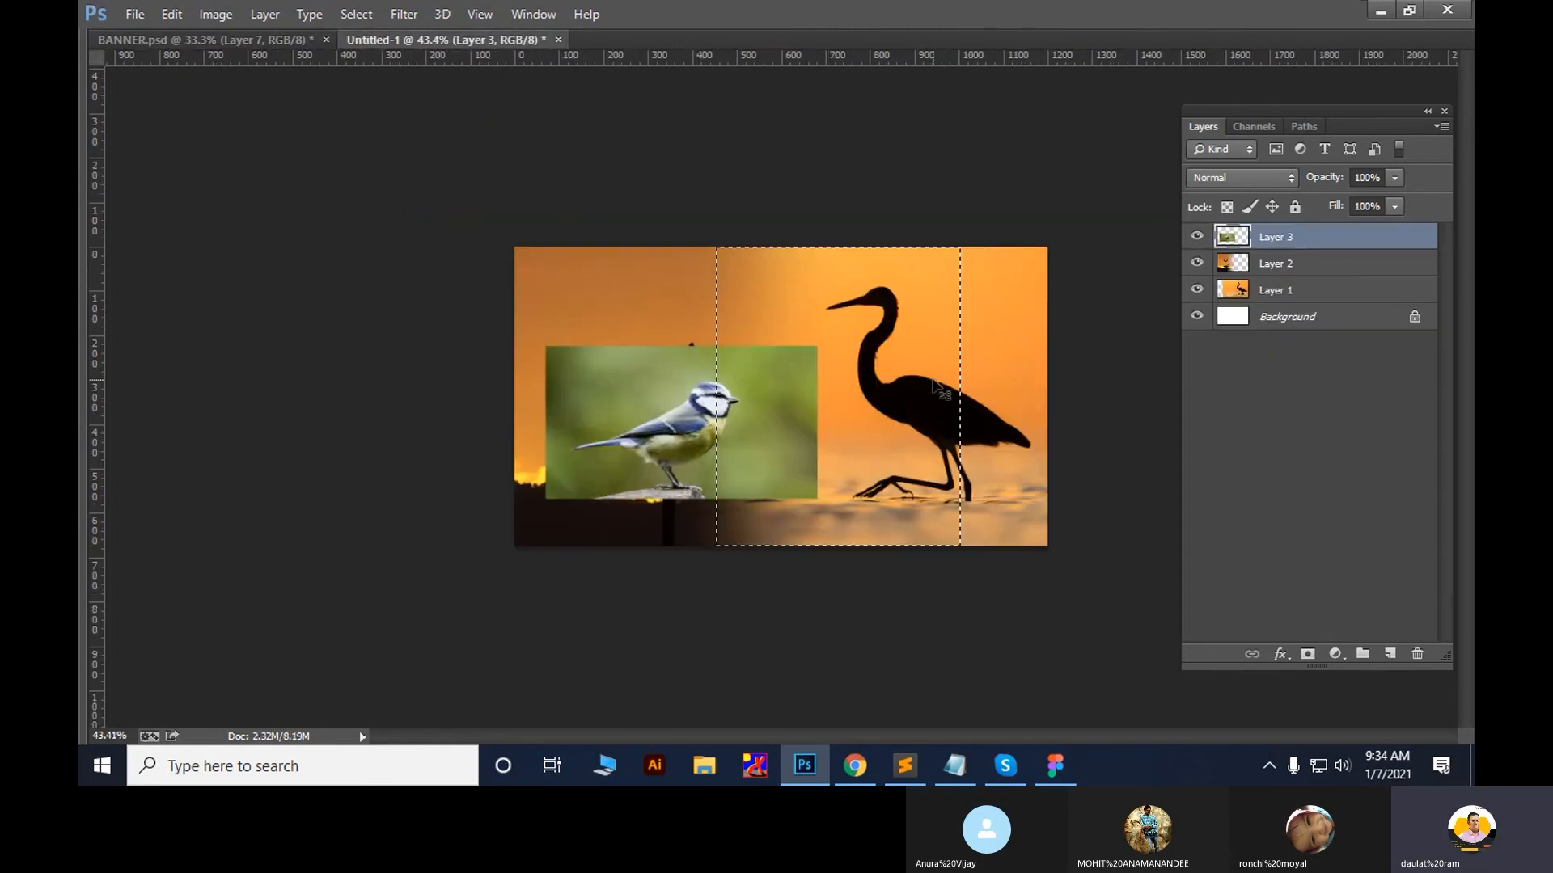
Copy the selected area of Untitled-1 with Copy Merged, paste it into BANNER.psd, and move it over the businessman design
click(171, 14)
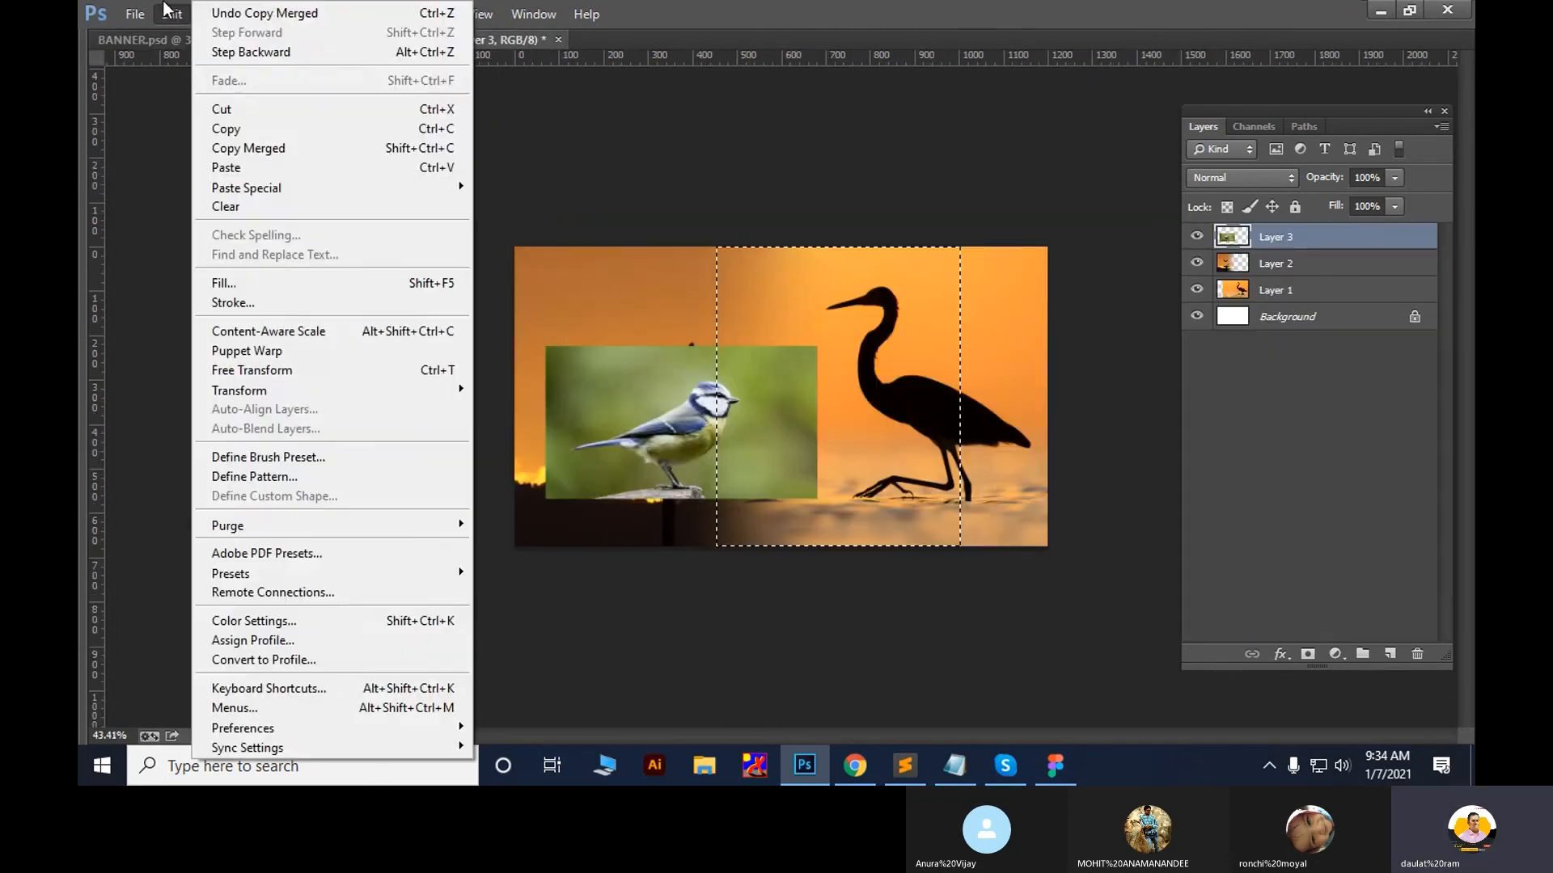
click(267, 148)
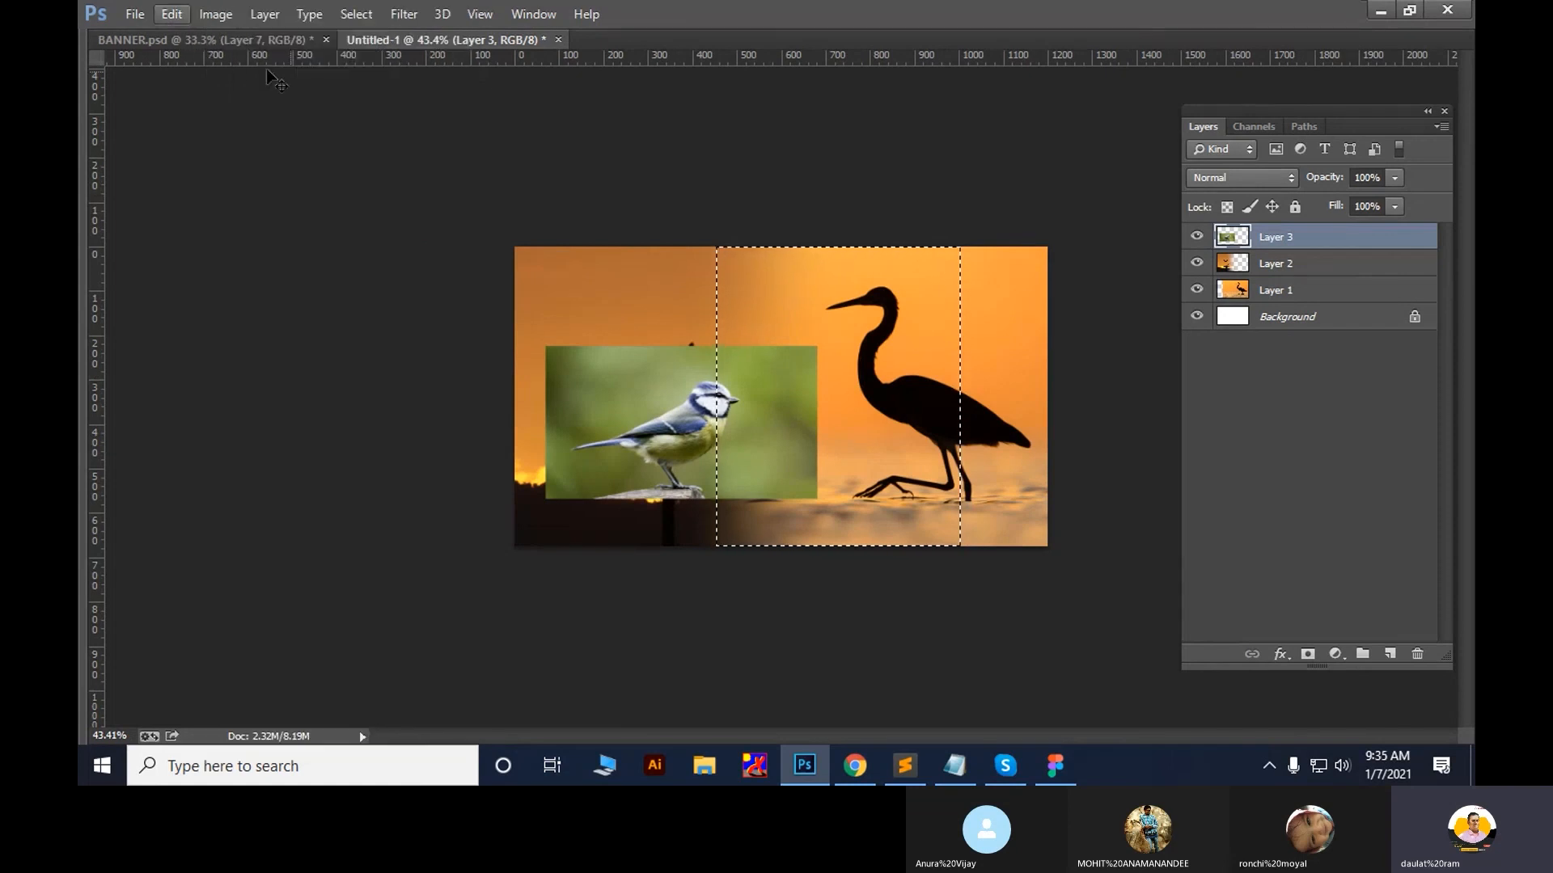
click(227, 40)
key(ctrl+v)
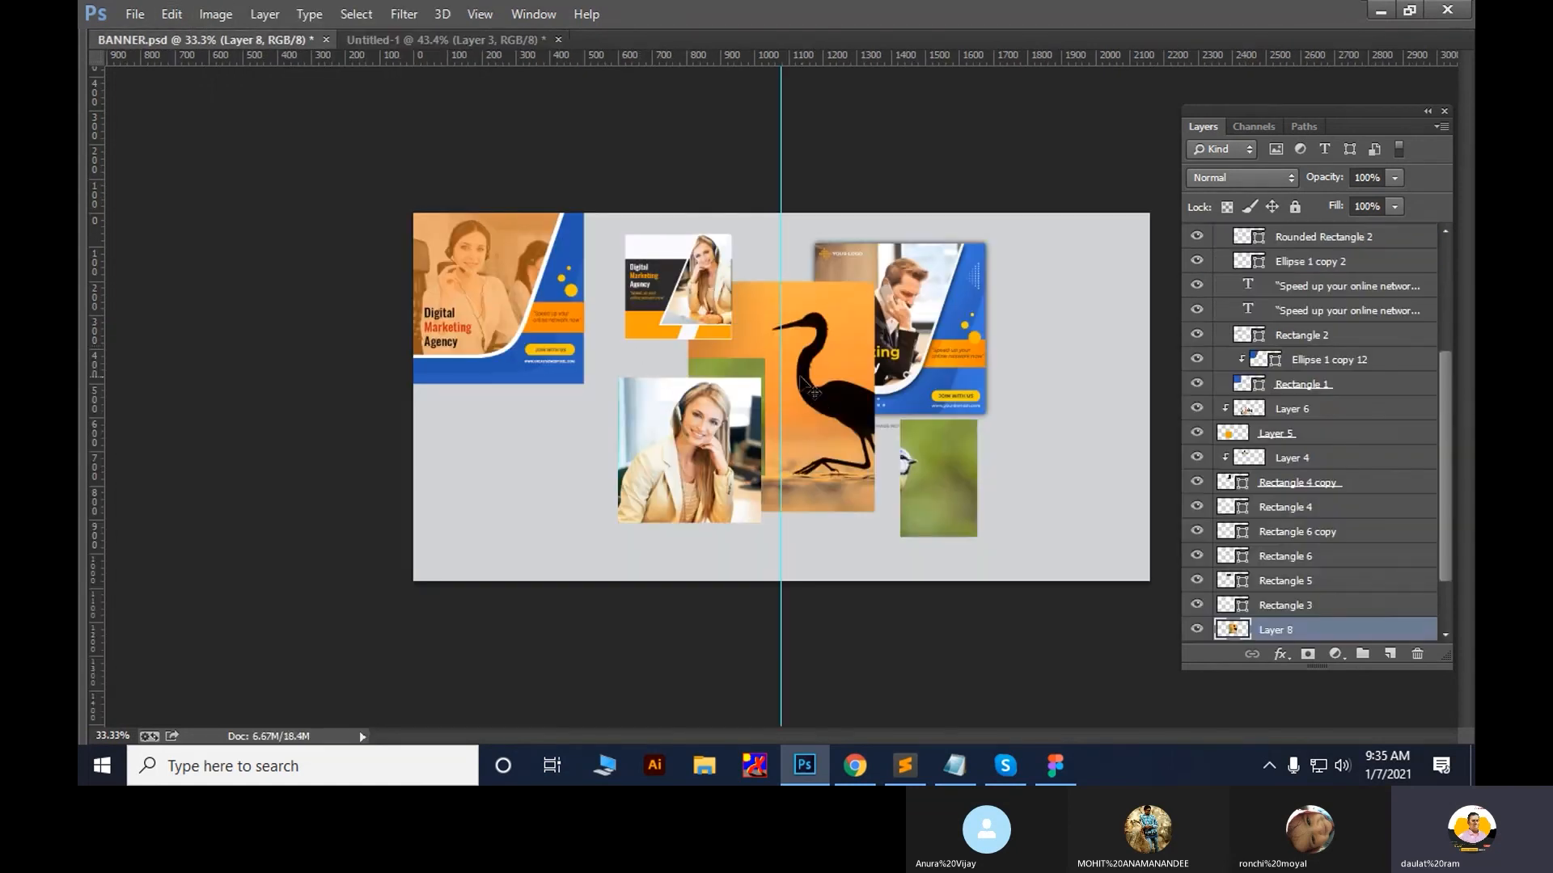
drag(811, 393, 1036, 358)
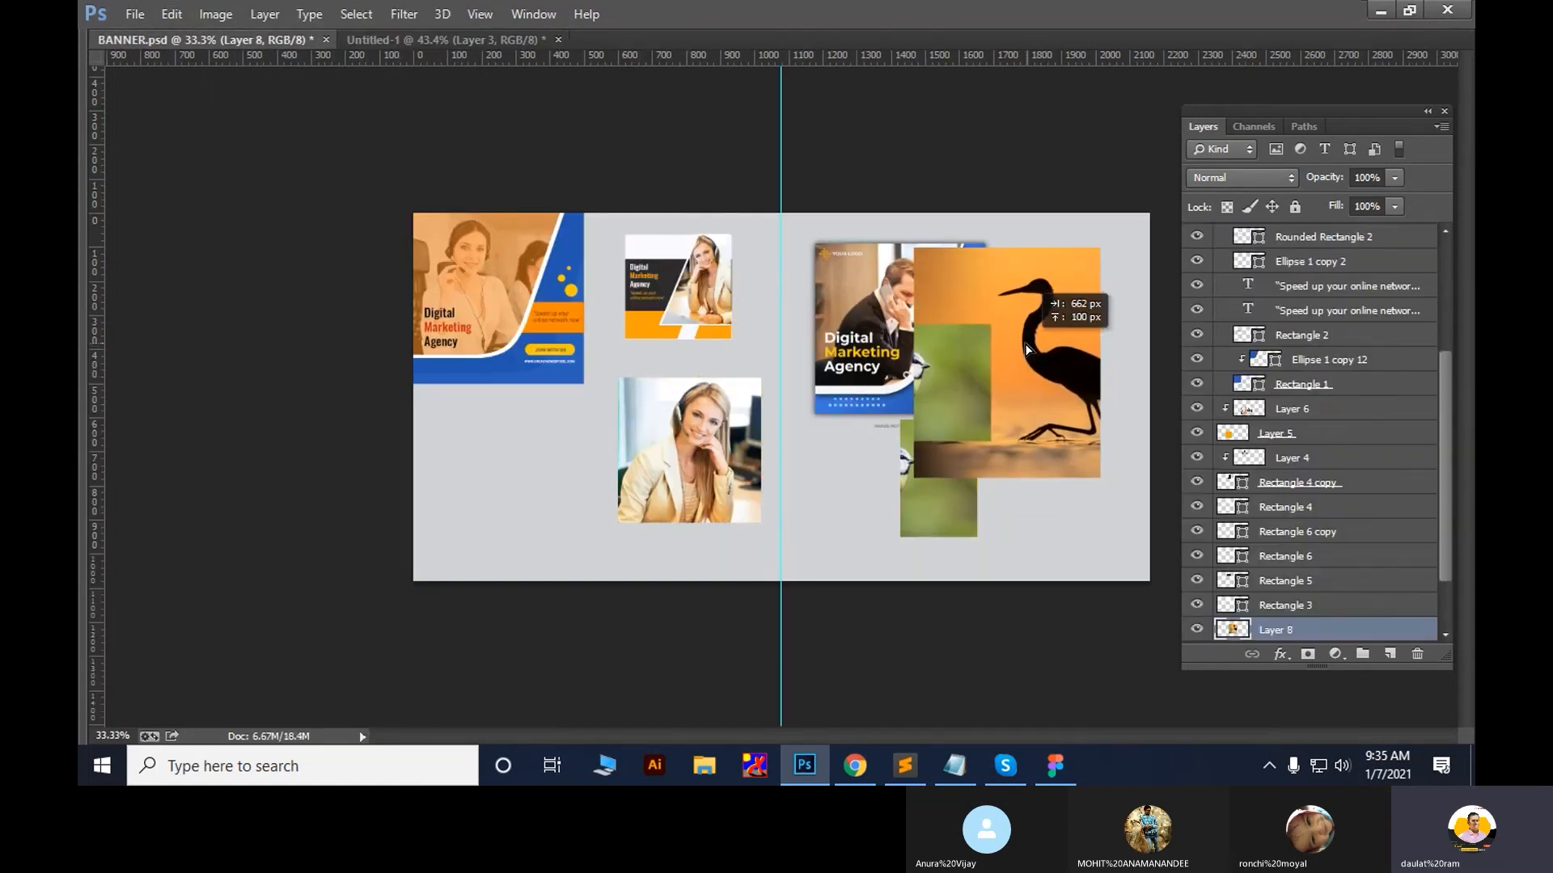
Return to Untitled-1 and select Layer 1, Layer 2 and Layer 3 together
click(444, 43)
drag(814, 564, 684, 394)
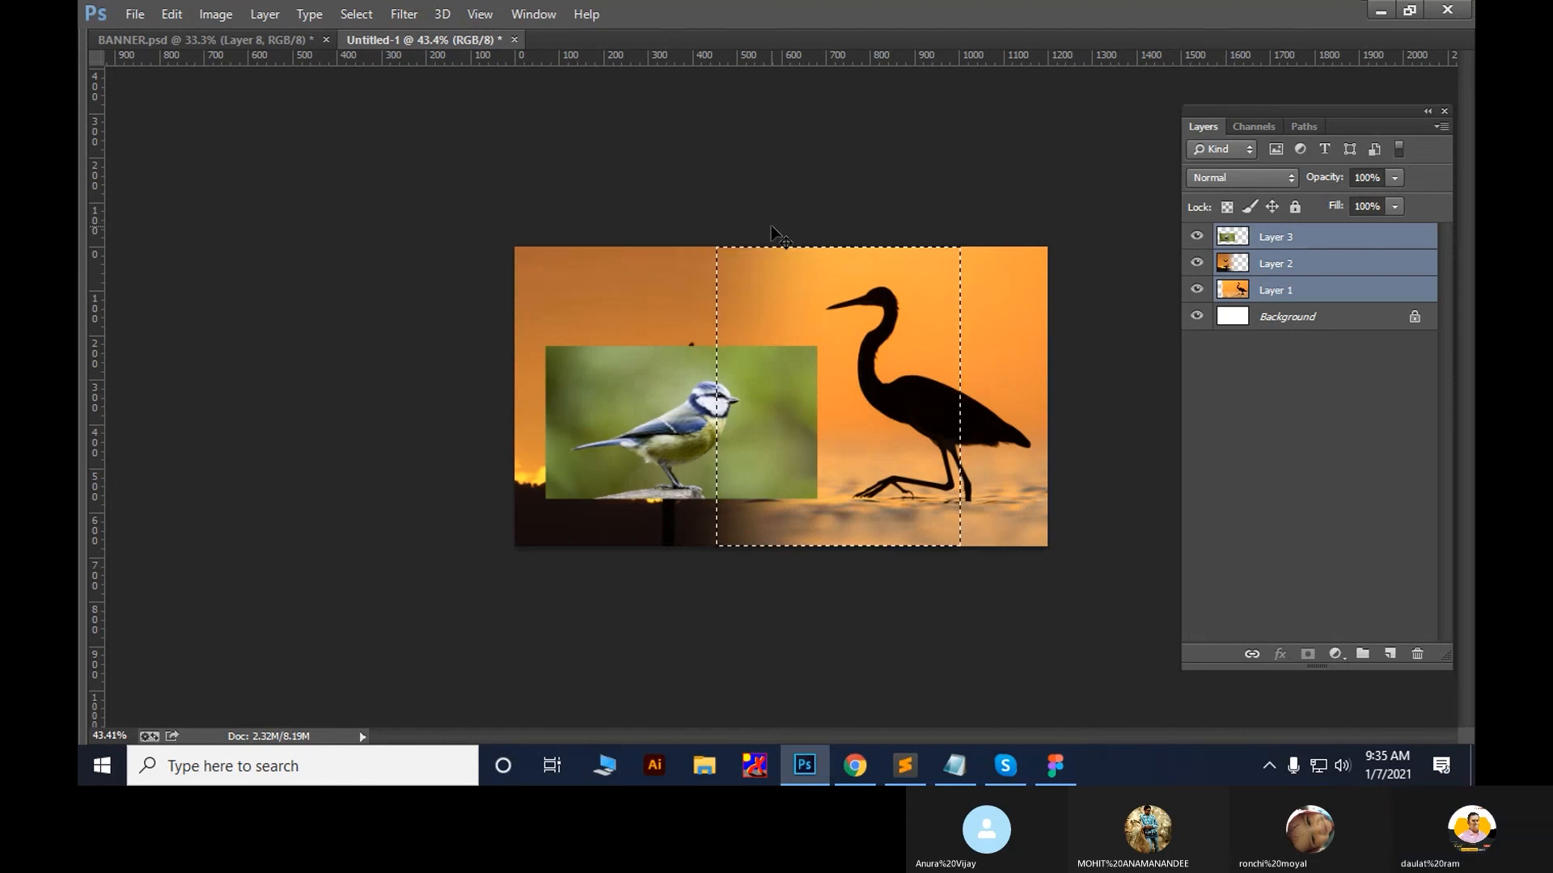
Clear the selection, paste the merged copy into Untitled-1 with plain Paste, and delete the pasted layer
key(ctrl+d)
click(178, 14)
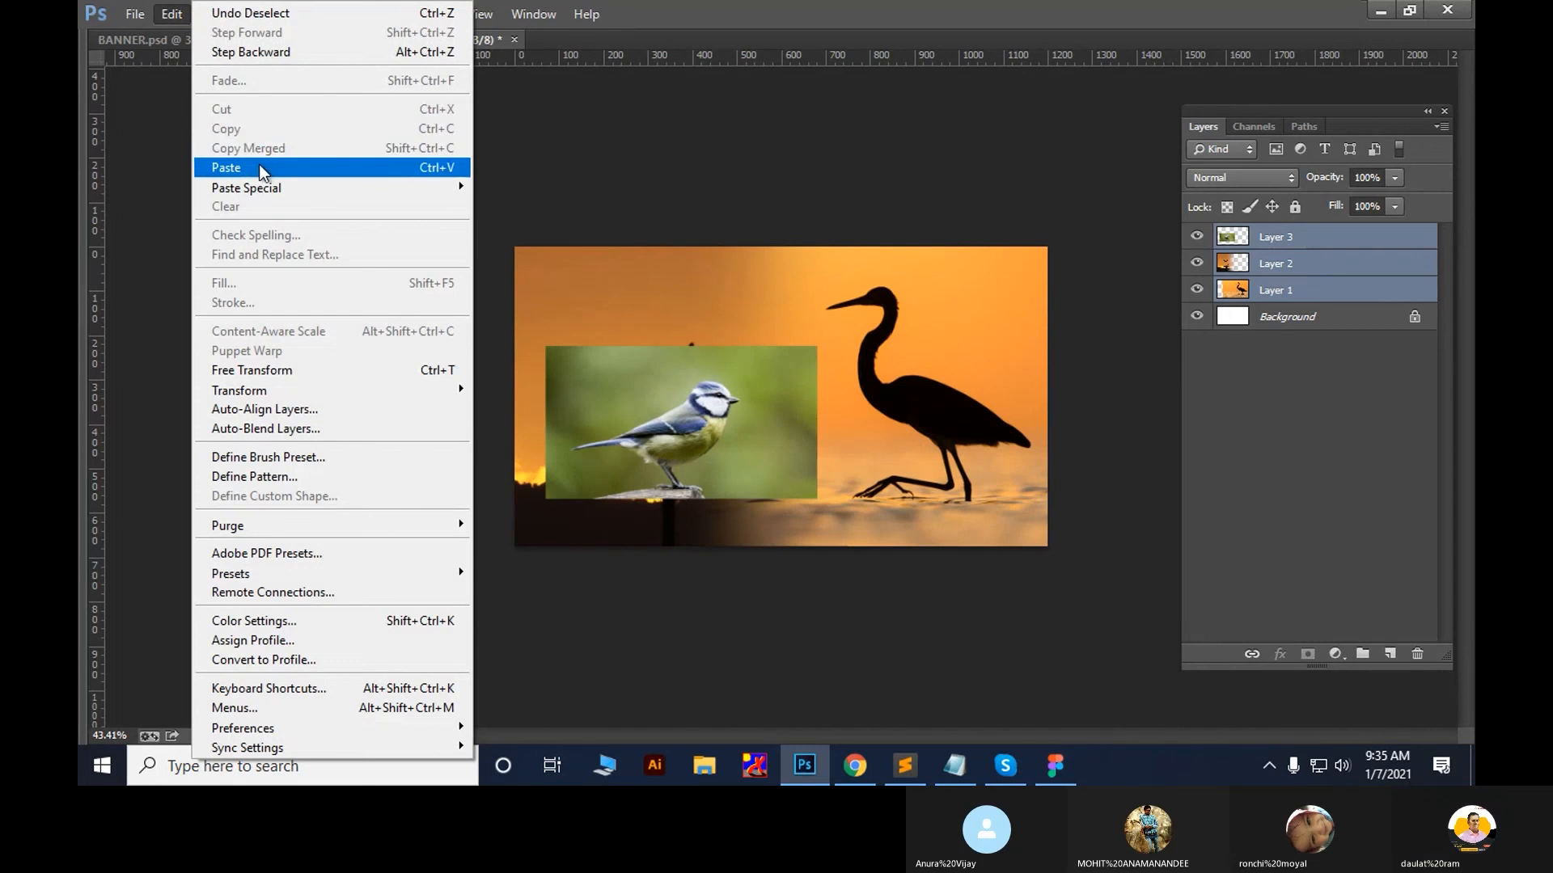
click(259, 167)
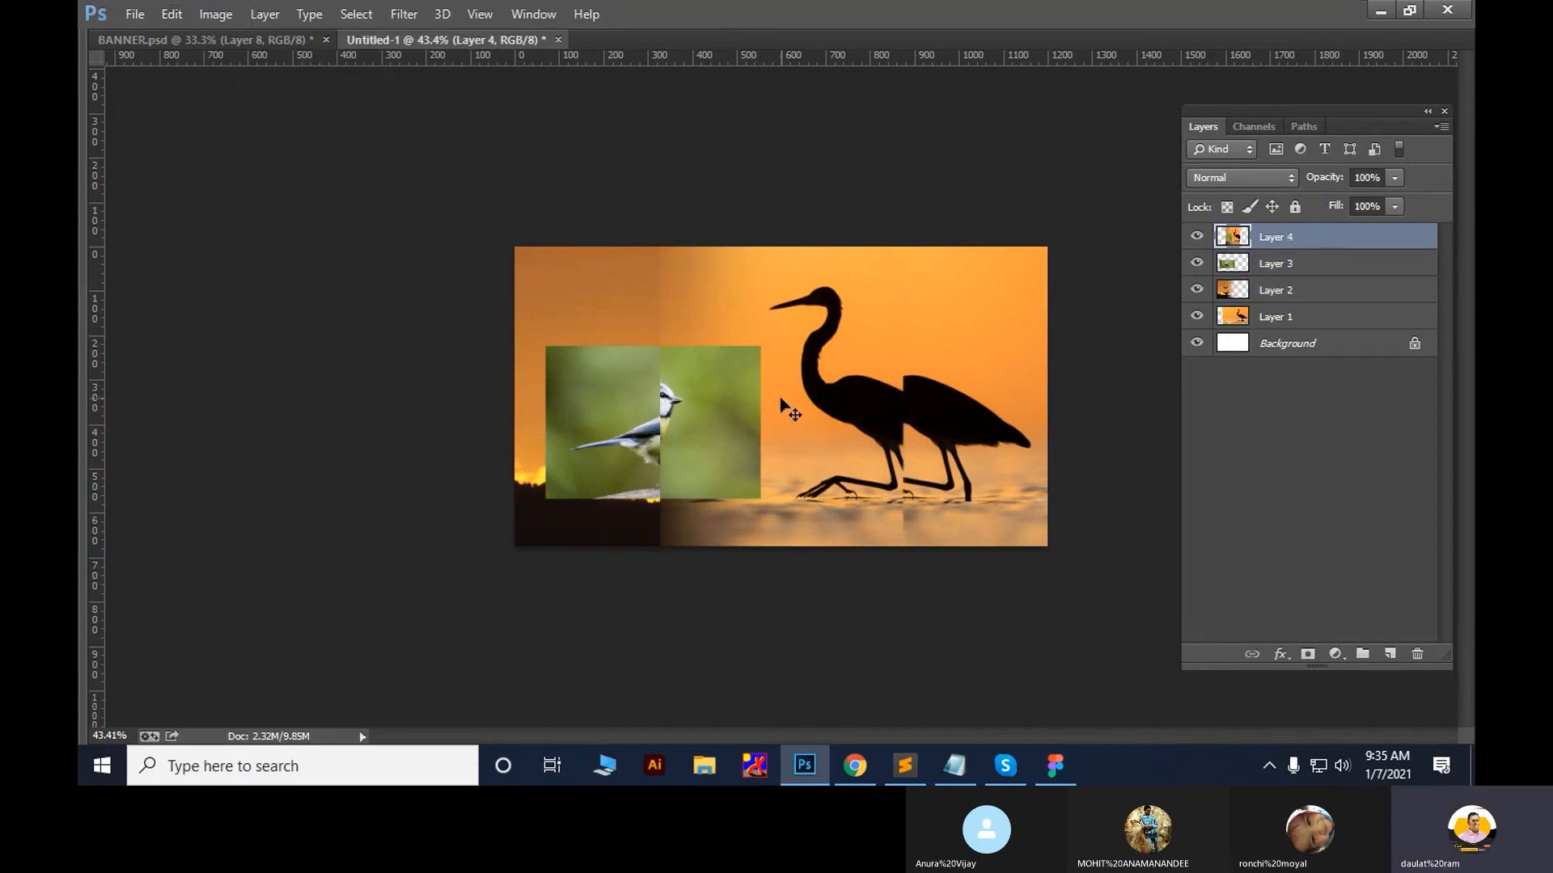
drag(781, 402, 705, 396)
key(Delete)
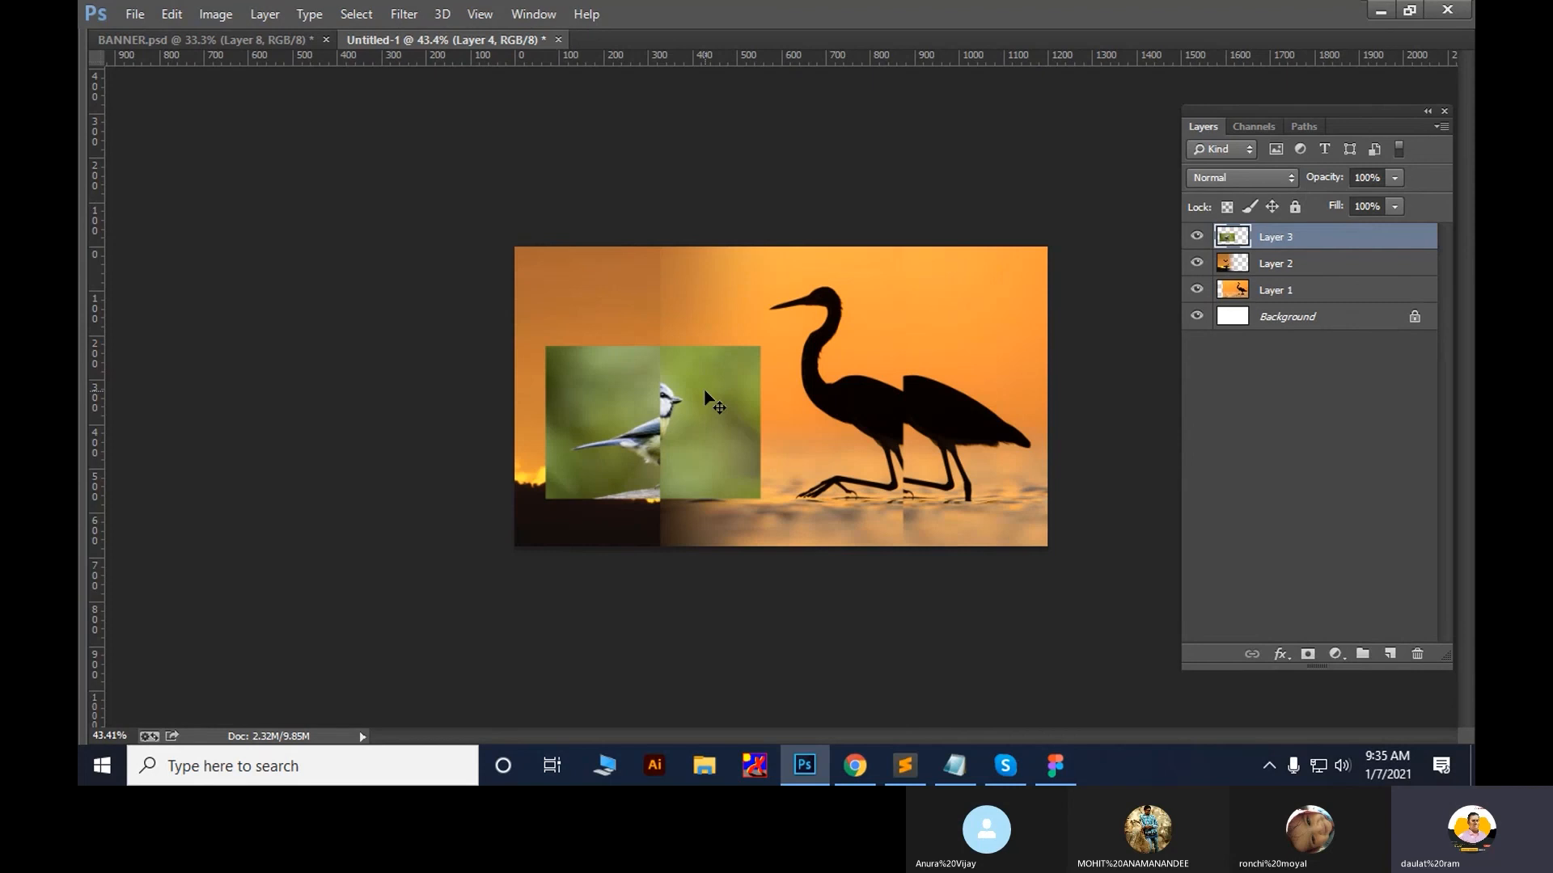
Paste the copied piece at its original position with Paste in Place, and delete the pasted layer
click(178, 17)
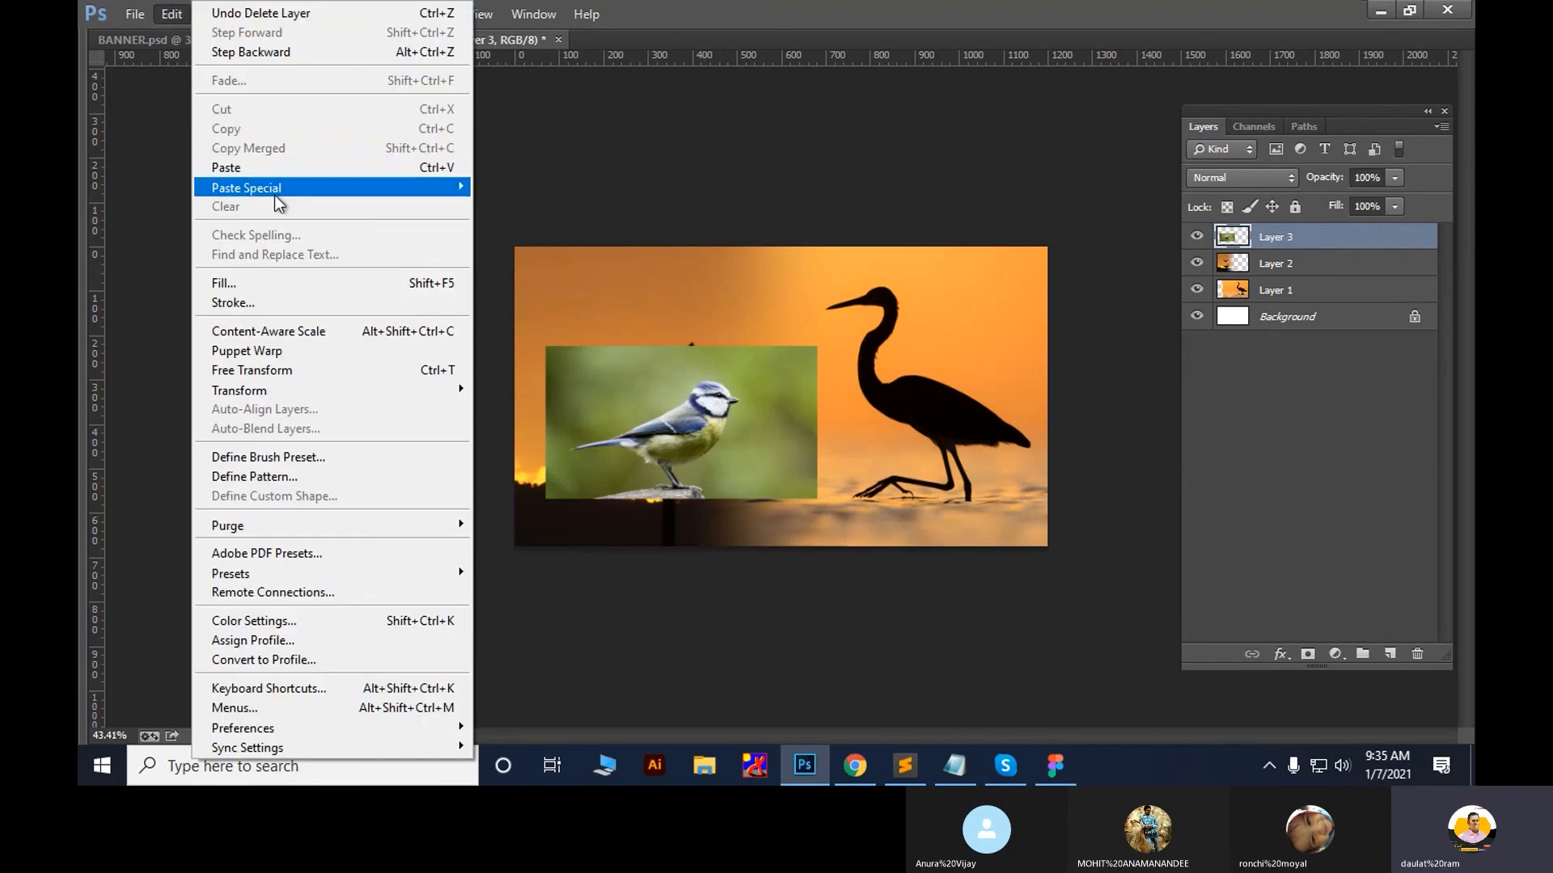
mouse_move(274, 194)
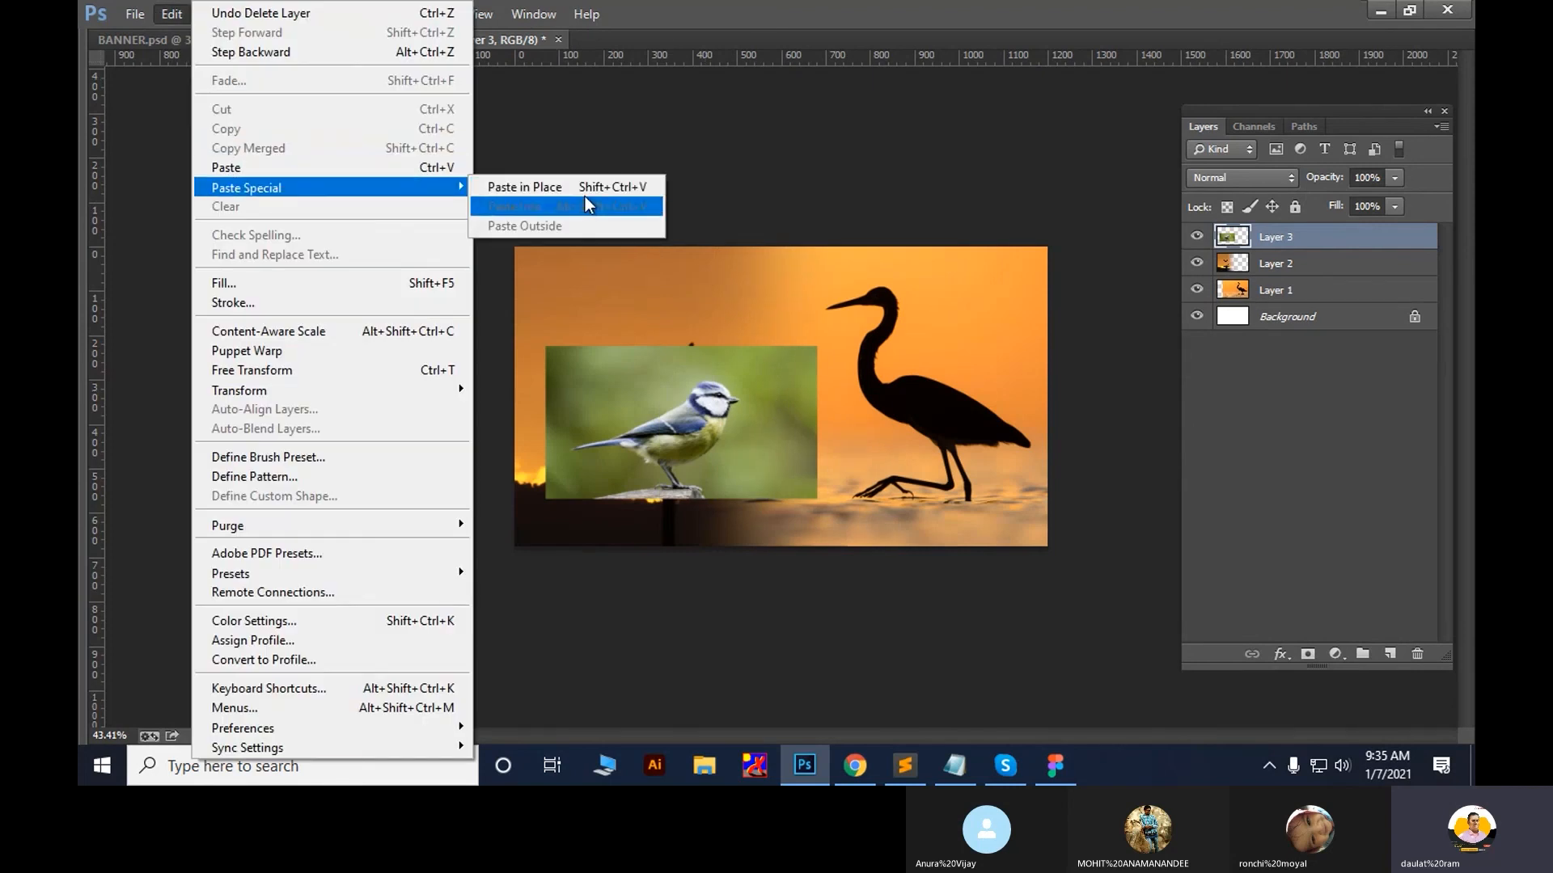
click(579, 187)
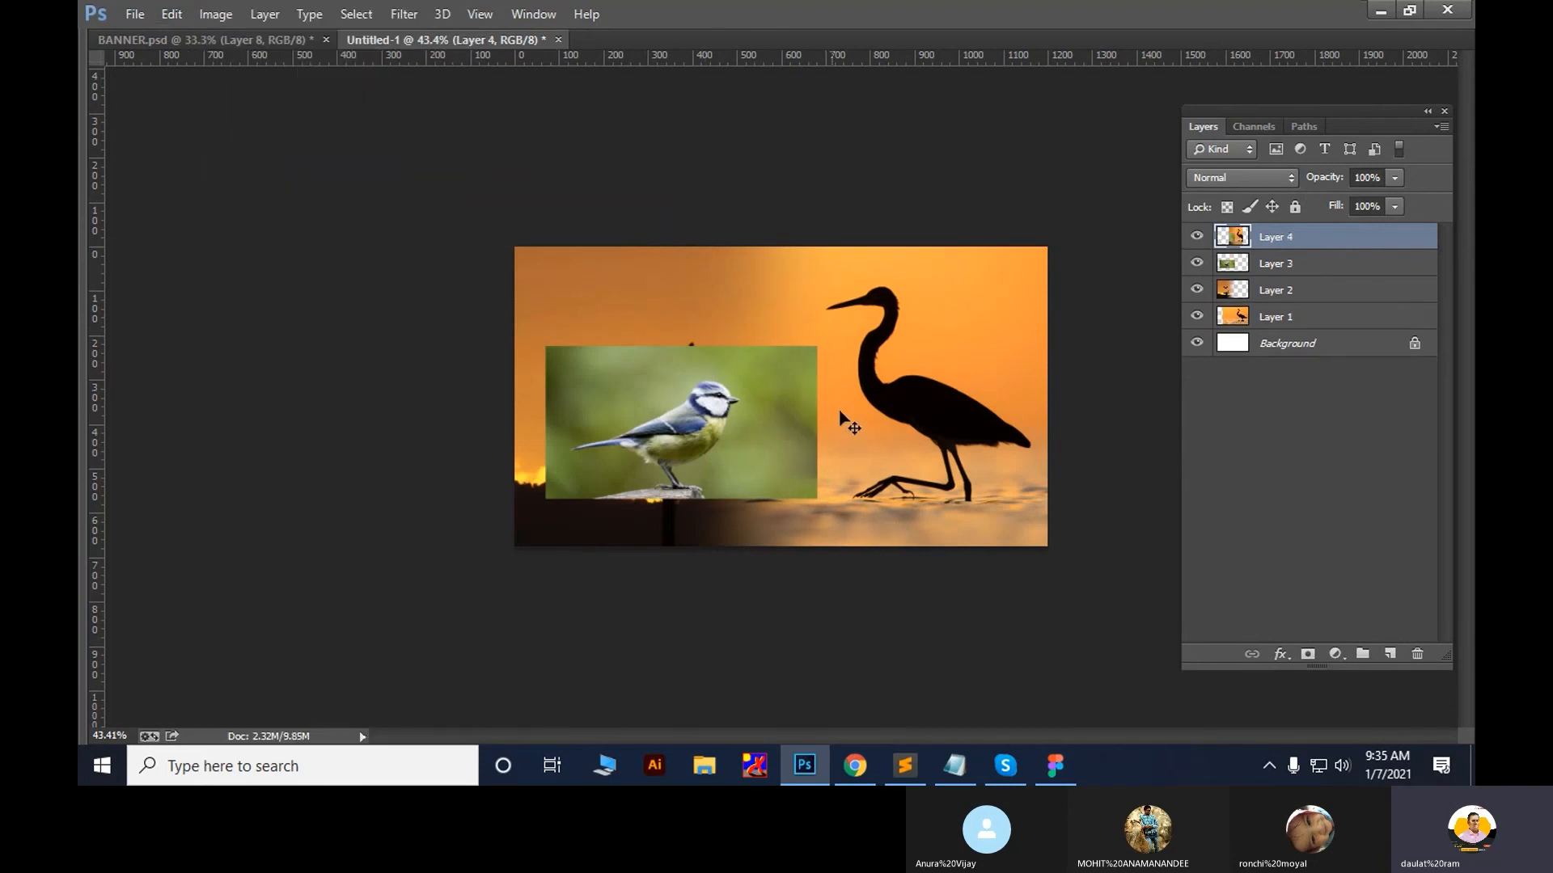
key(Delete)
Paste the copied piece once more for comparison, and delete that layer as well
key(ctrl+shift+v)
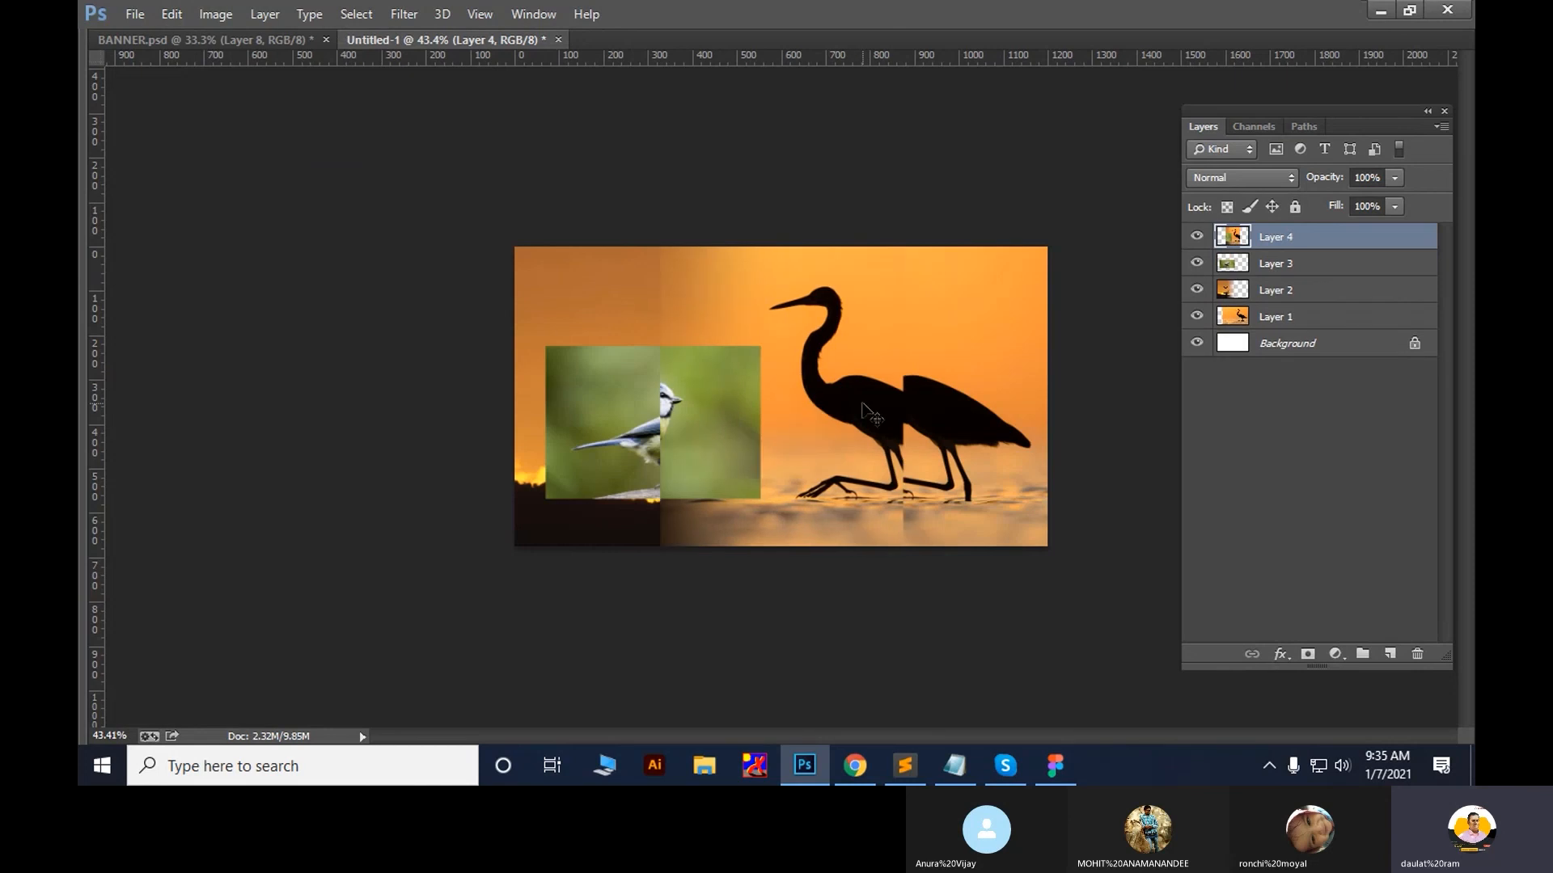
drag(863, 409, 726, 369)
key(Delete)
Paste the piece in place over the birds image, and delete both the blue tit's Layer 3 and the pasted layer
key(ctrl+shift+v)
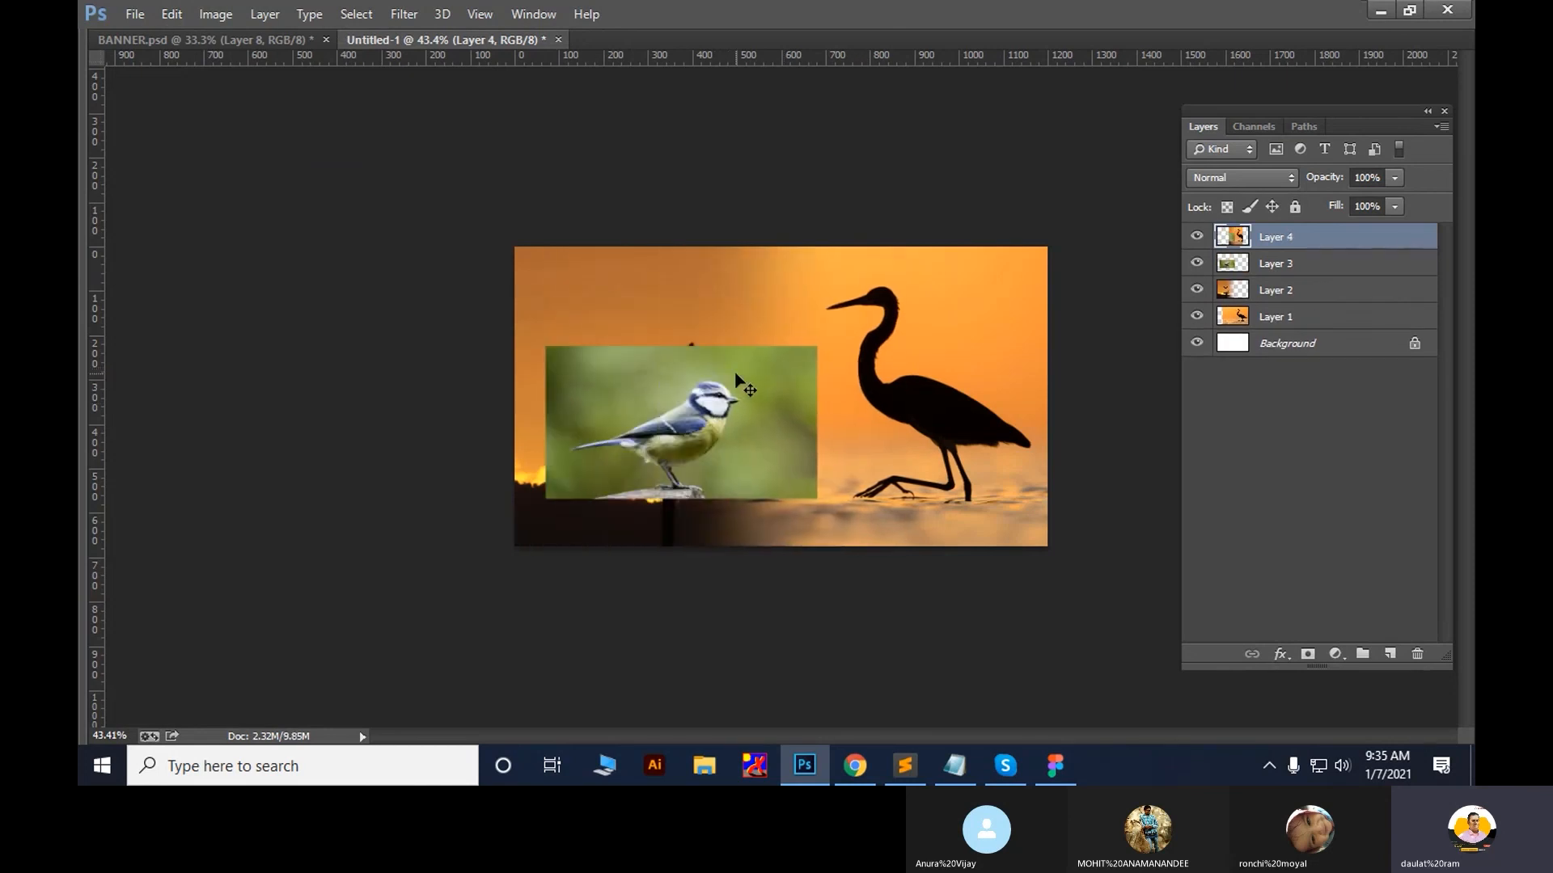
drag(963, 361, 931, 344)
drag(687, 433, 695, 475)
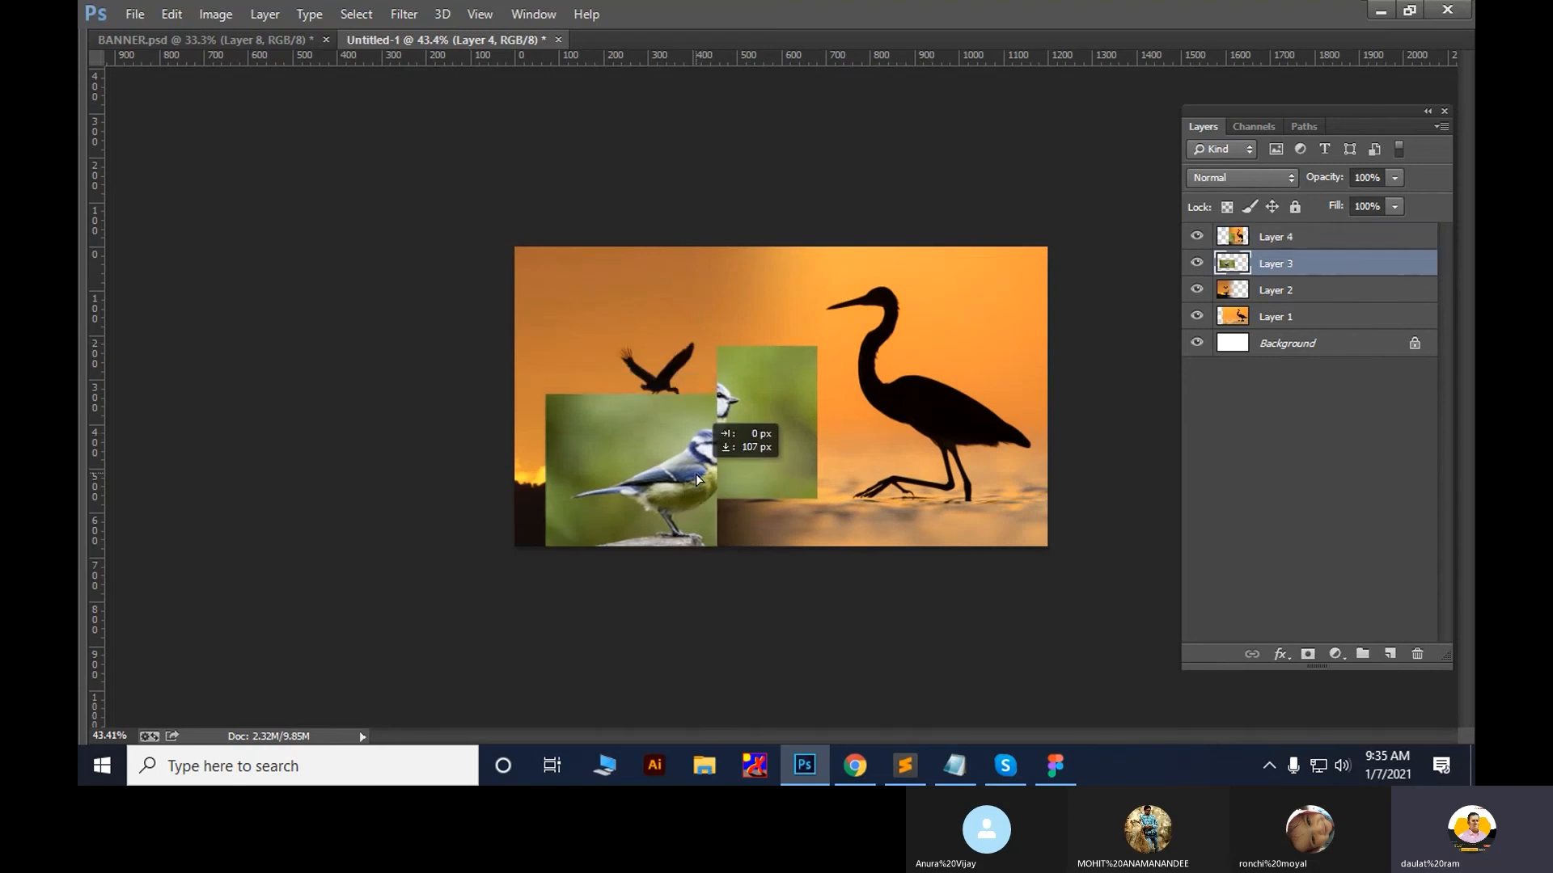
key(Delete)
drag(758, 421, 657, 440)
key(Delete)
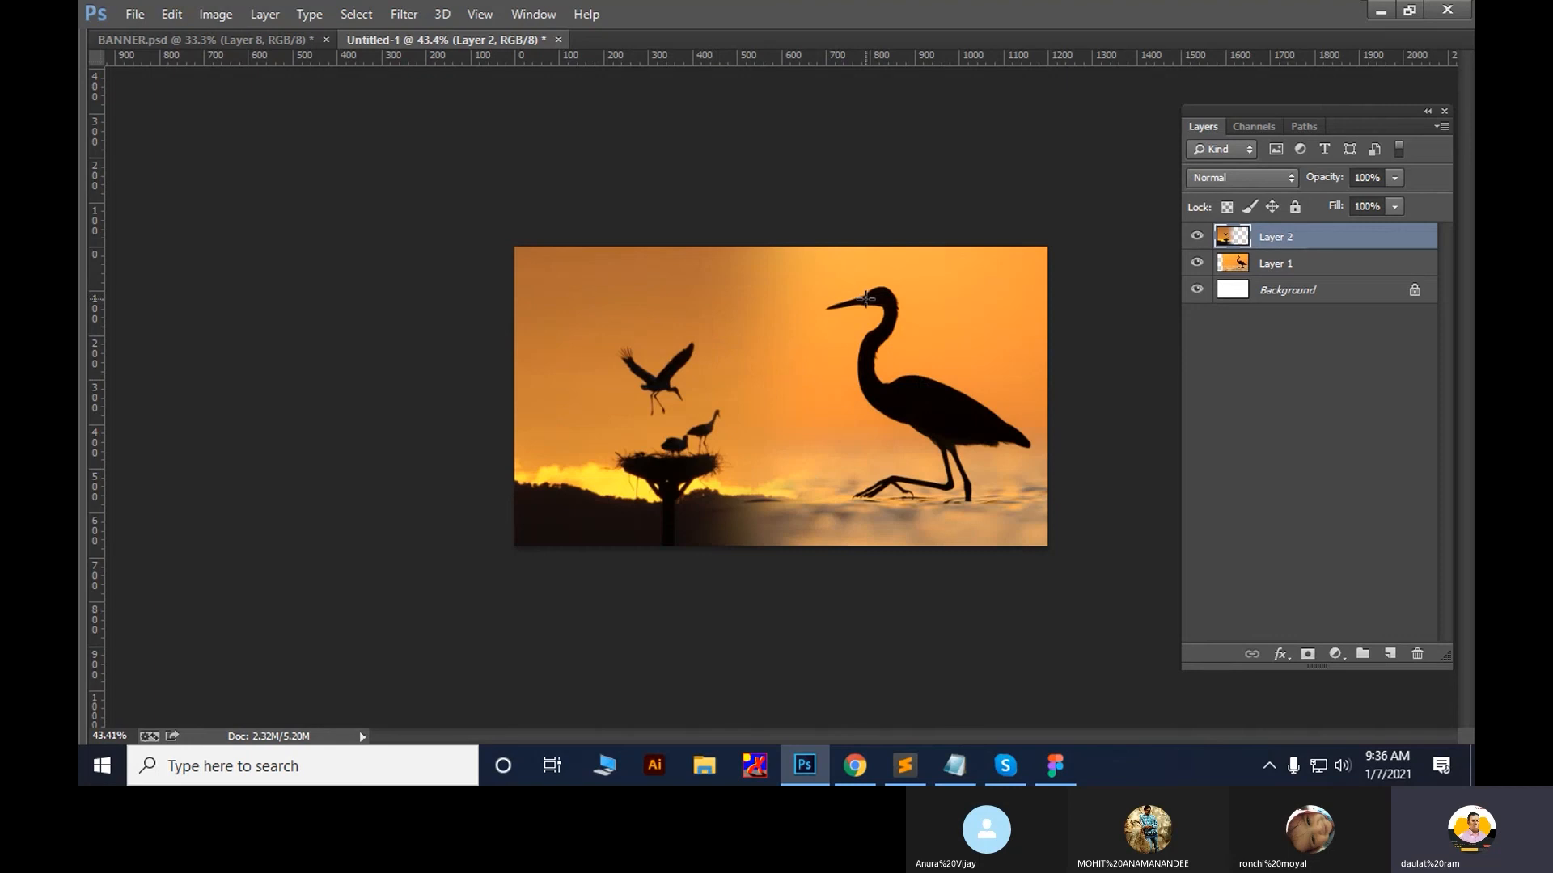
Copy the merged image within a full-height selection across the nest and heron, paste it without a selection, and undo that paste
drag(688, 234, 971, 620)
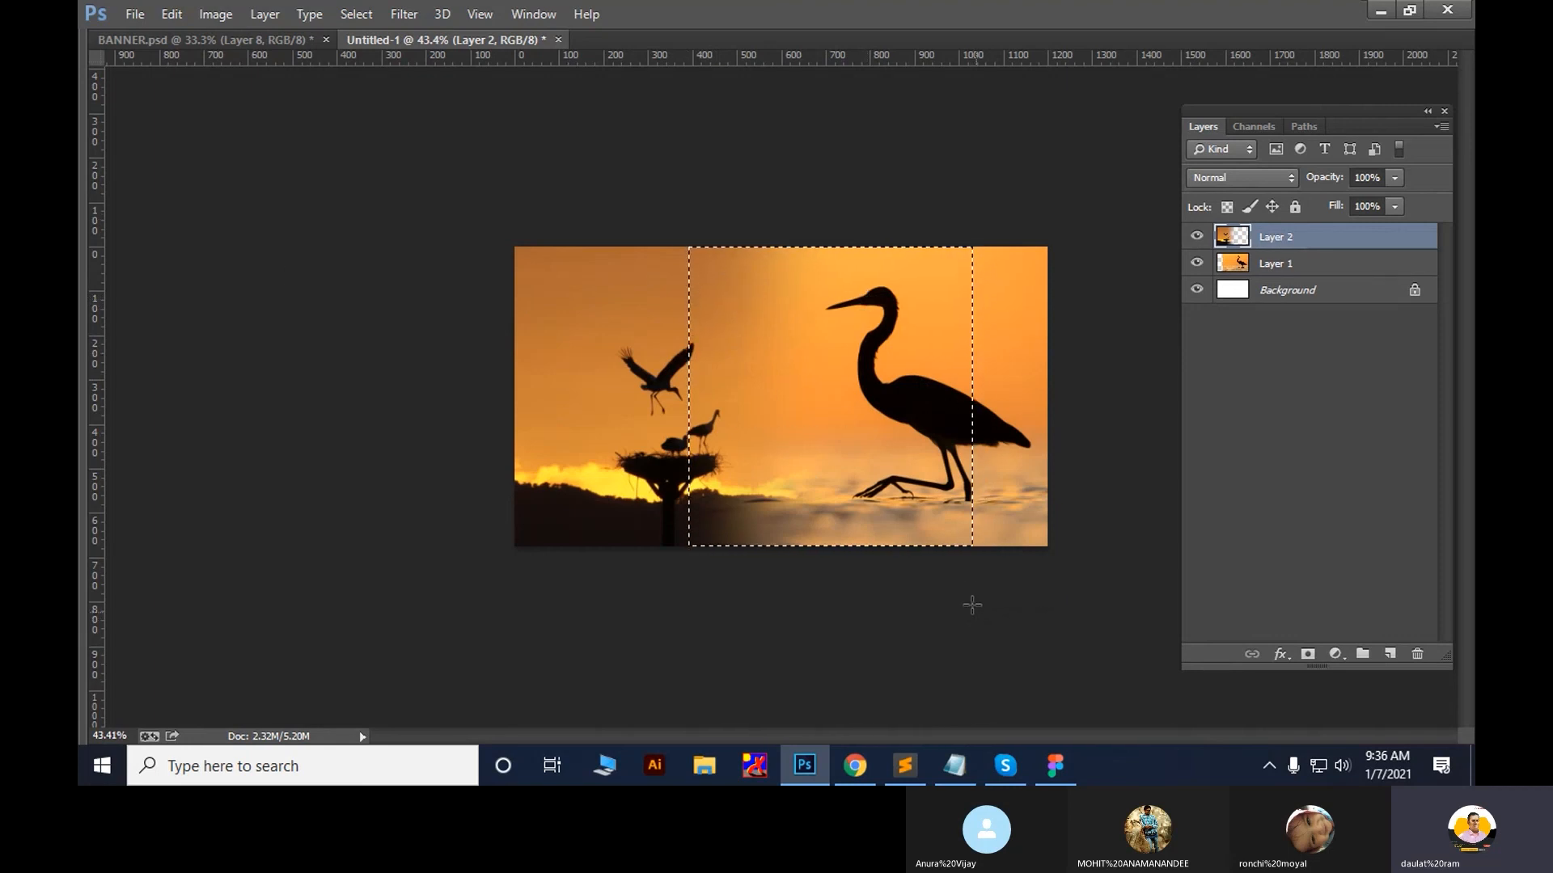
drag(898, 524, 883, 524)
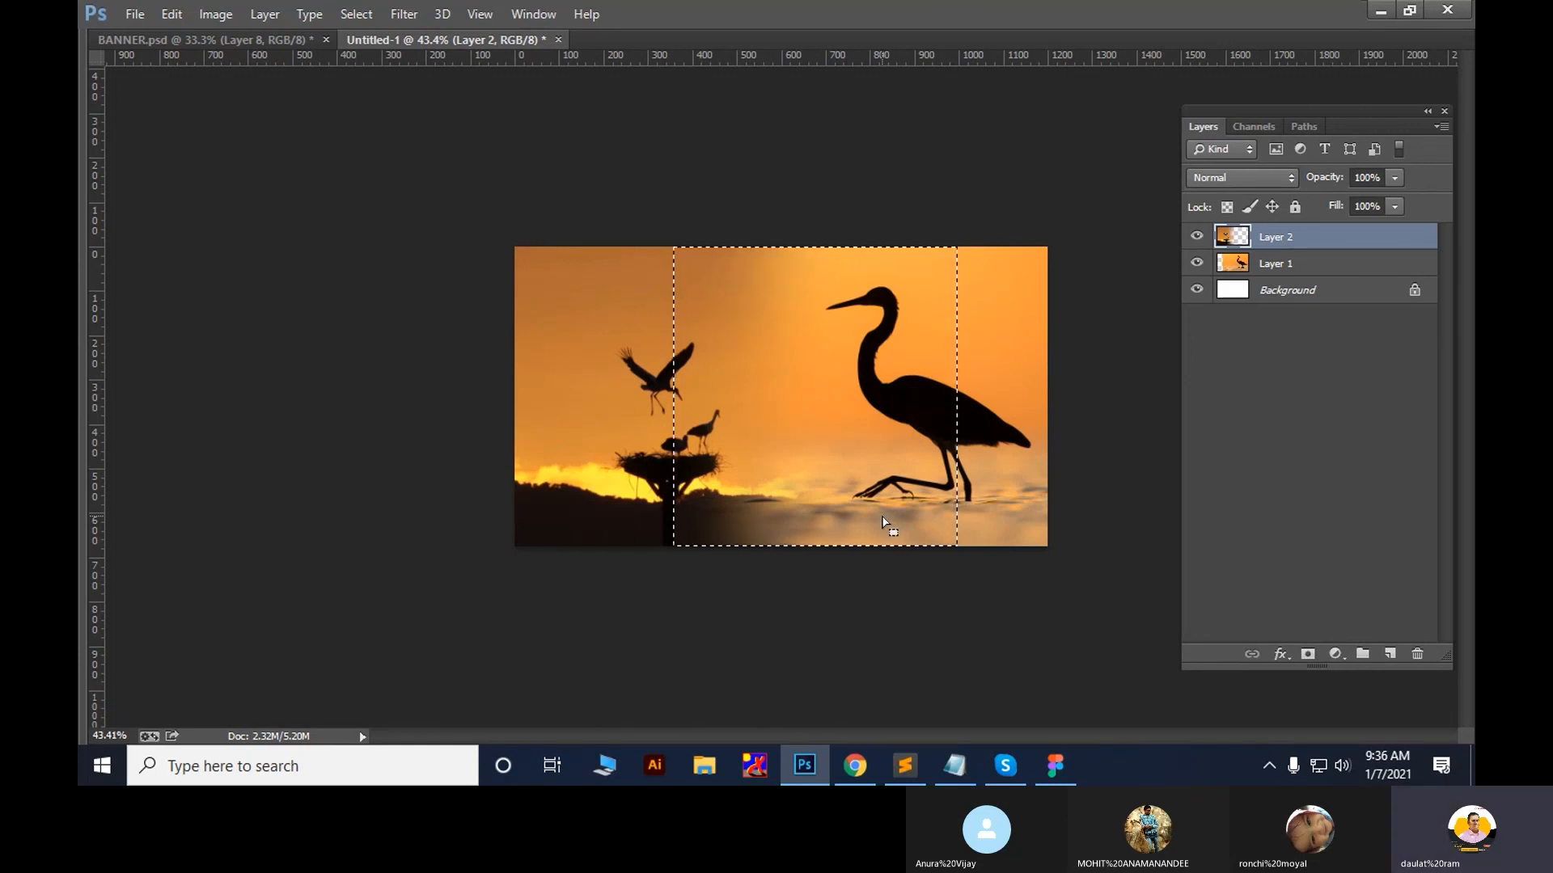
key(ctrl+d)
key(ctrl+v)
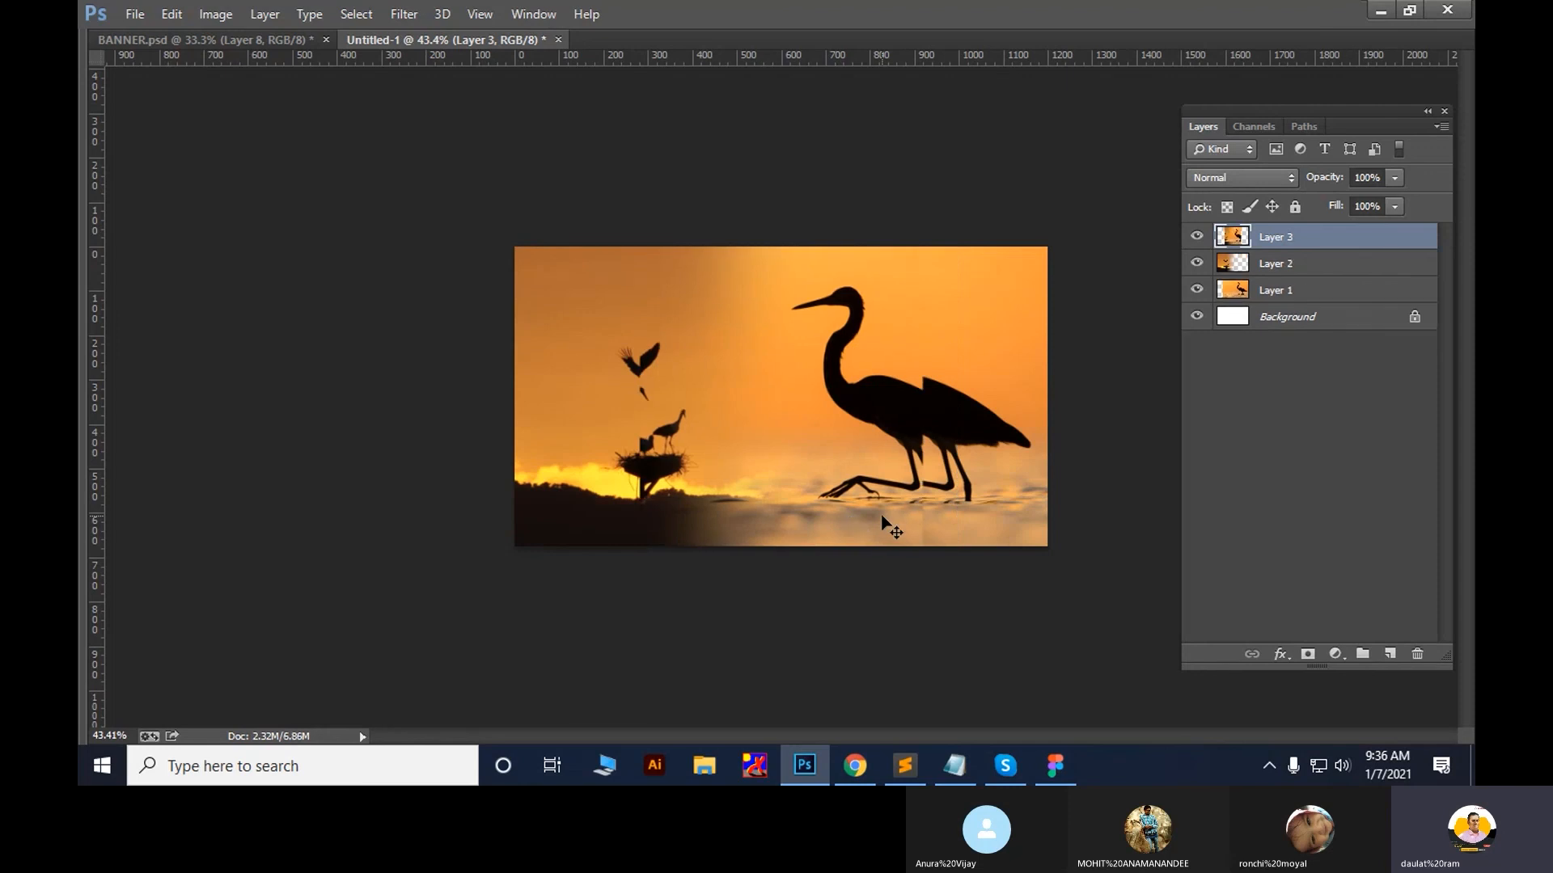
key(ctrl+z)
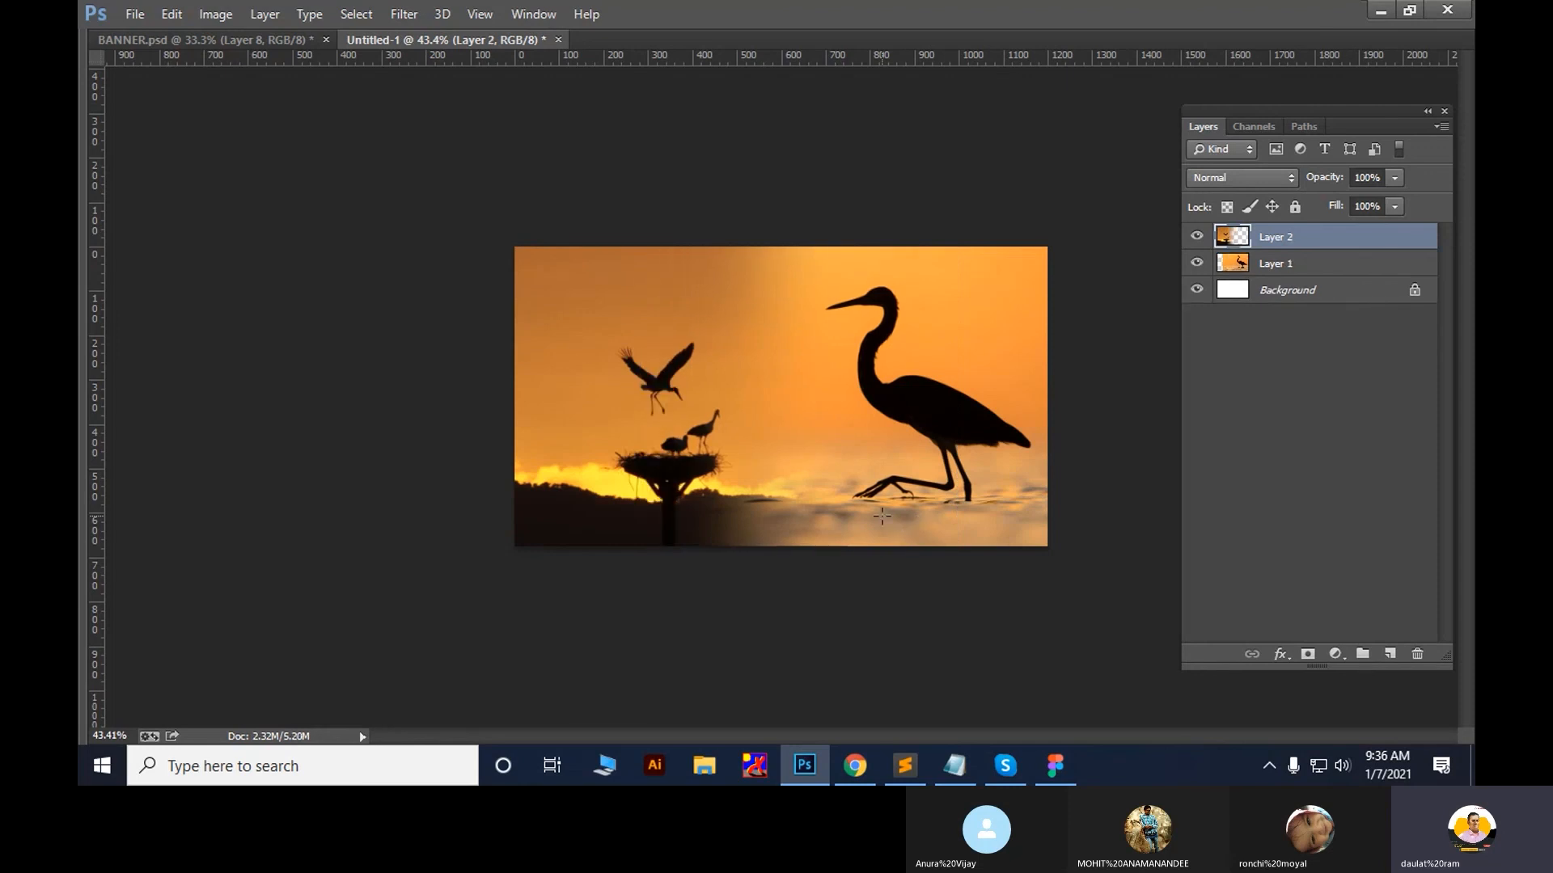
Paste the copied nest and heron area in its original place above Layer 2, and undo a repeated Paste in Place
key(ctrl+shift+v)
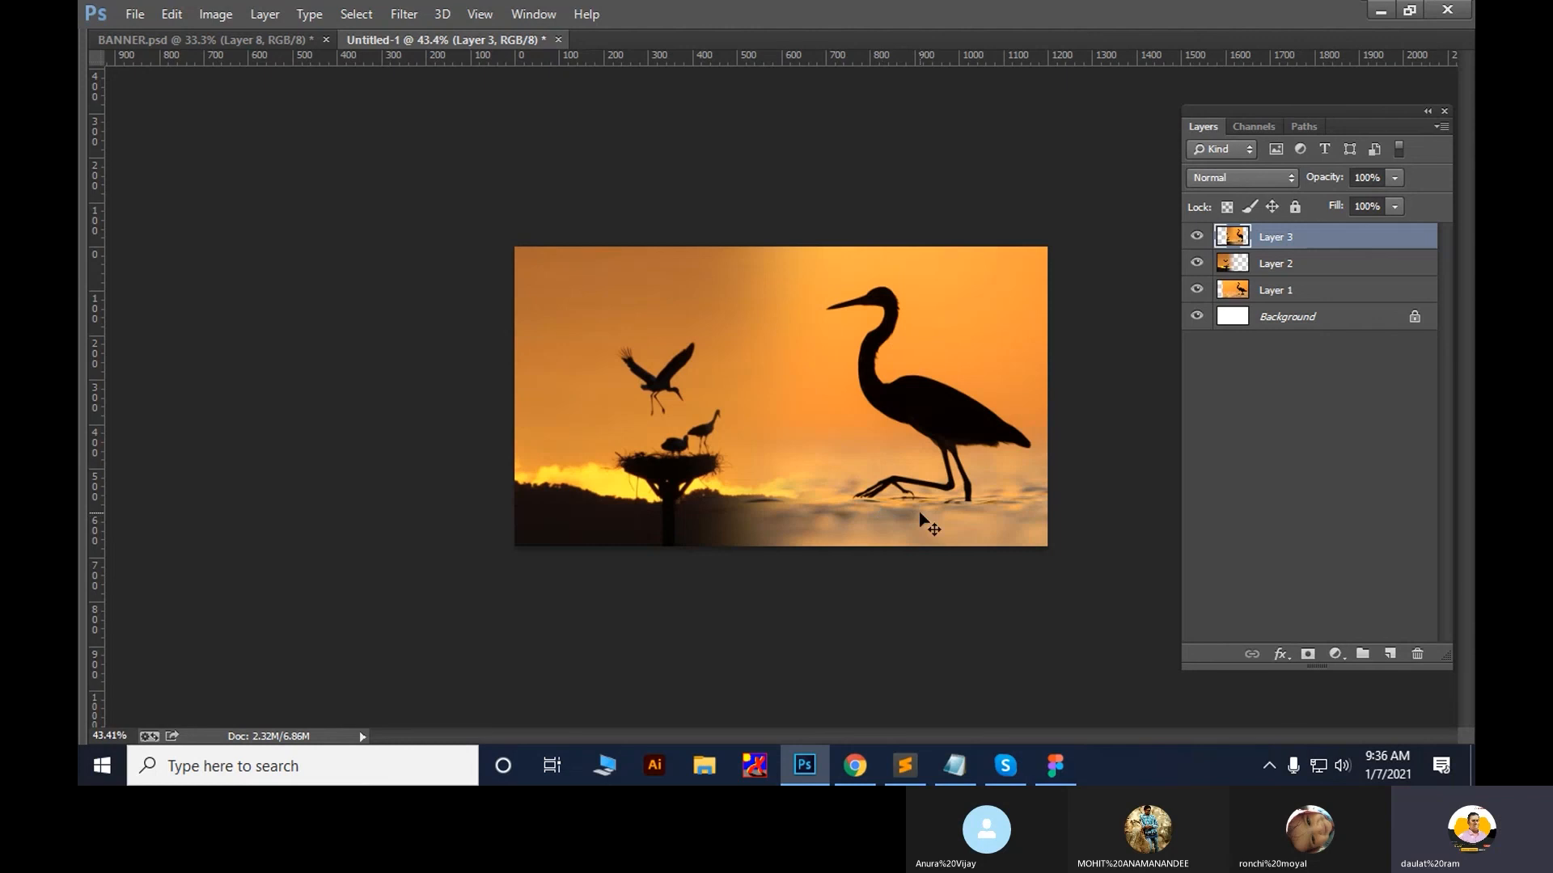
key(ctrl+j)
key(ctrl+z)
Try Paste Into with a rectangular selection around the flying bird, reposition the heron inside it, and delete the masked layer
click(171, 16)
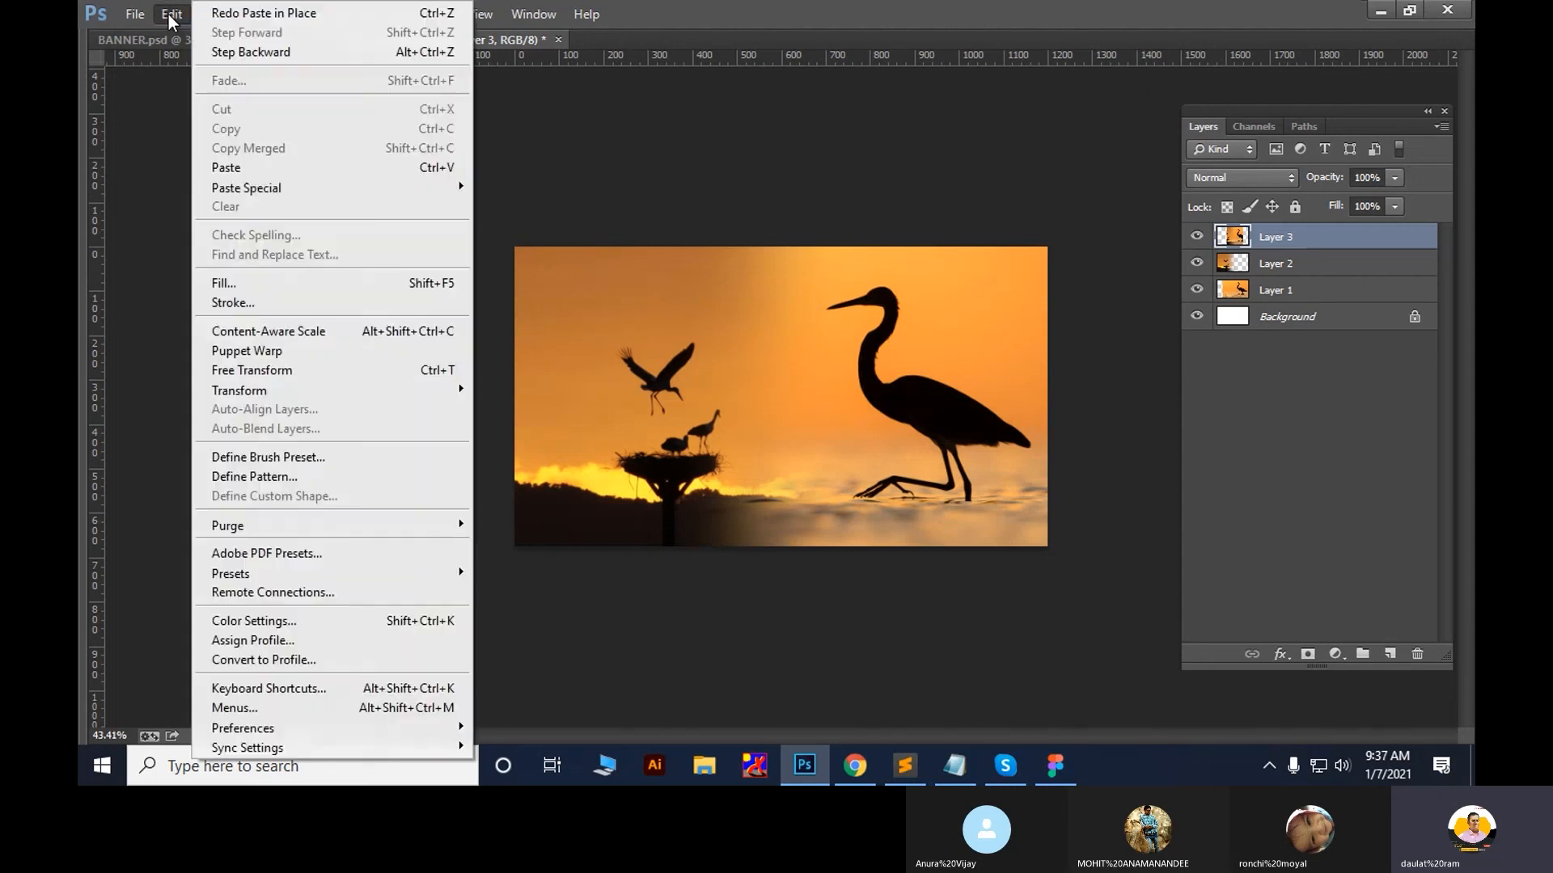
mouse_move(294, 189)
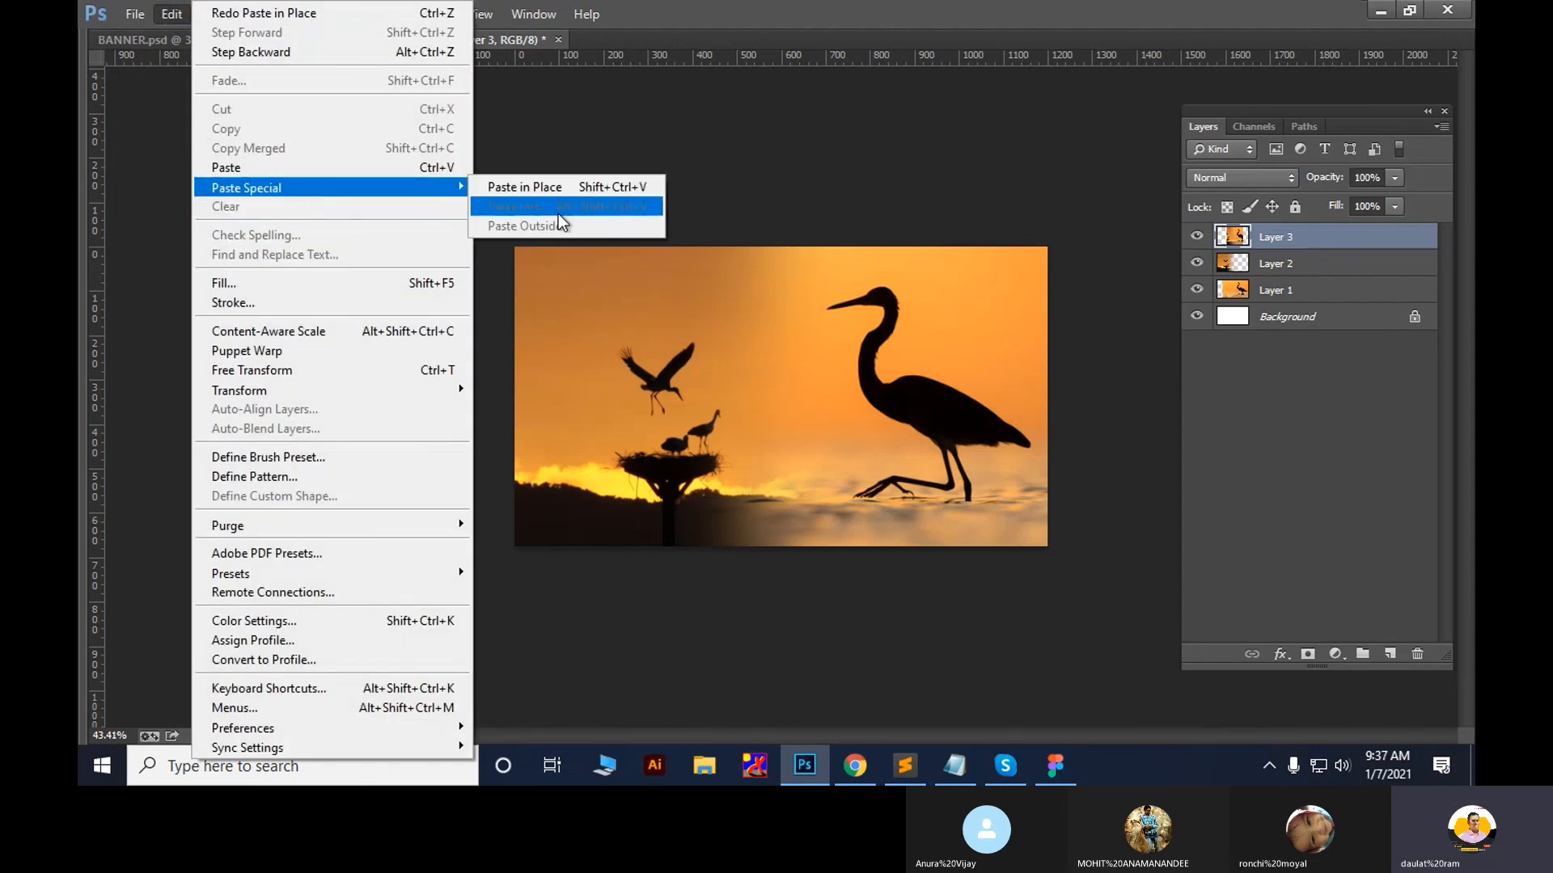
click(769, 406)
drag(545, 265, 700, 427)
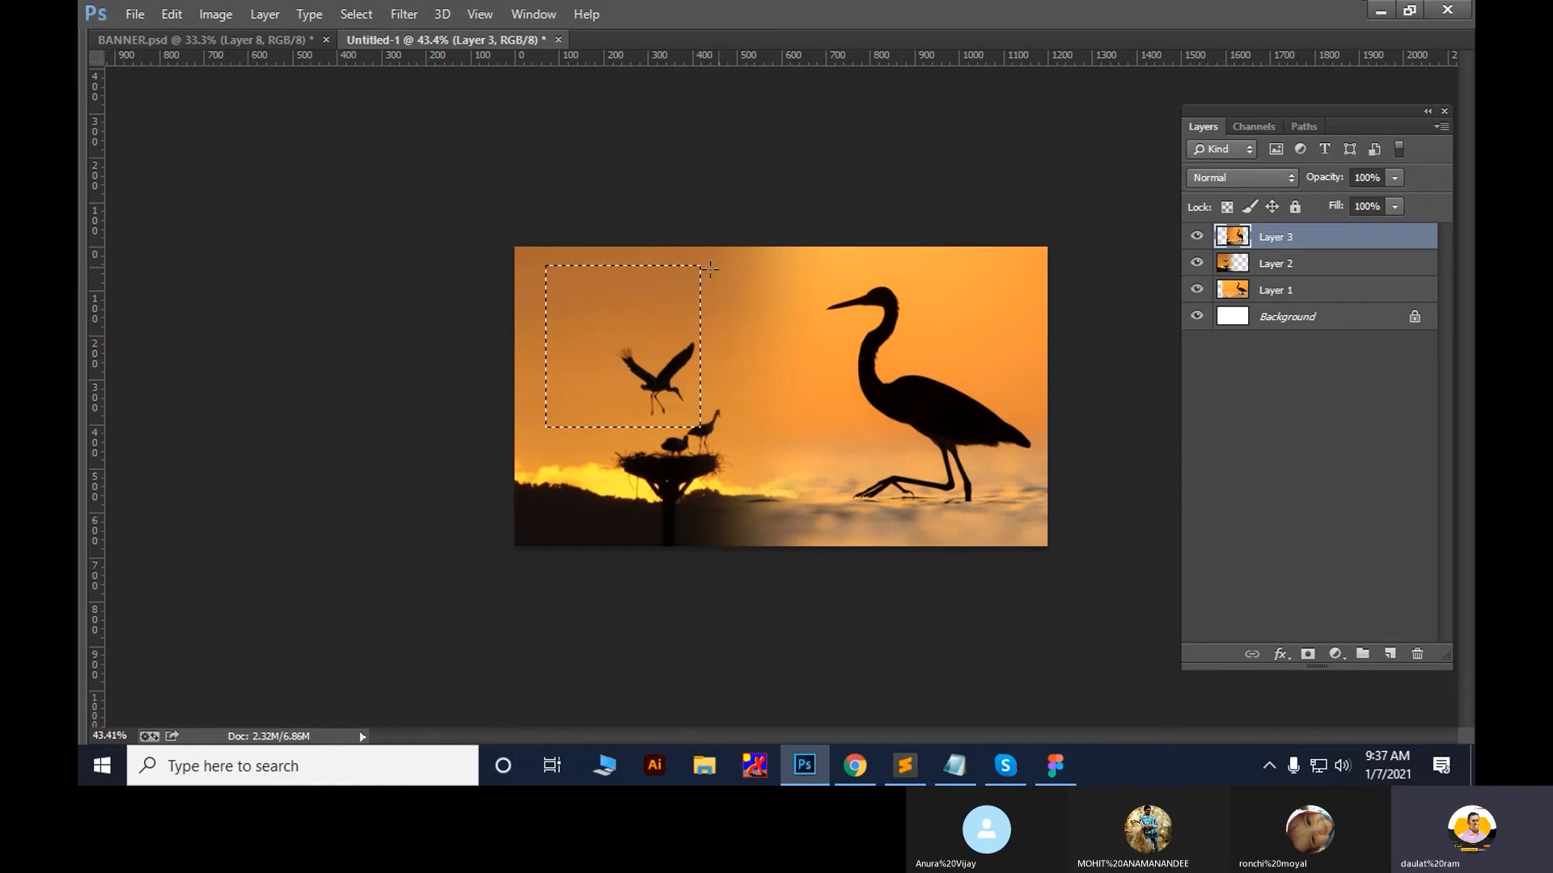
click(173, 15)
mouse_move(285, 196)
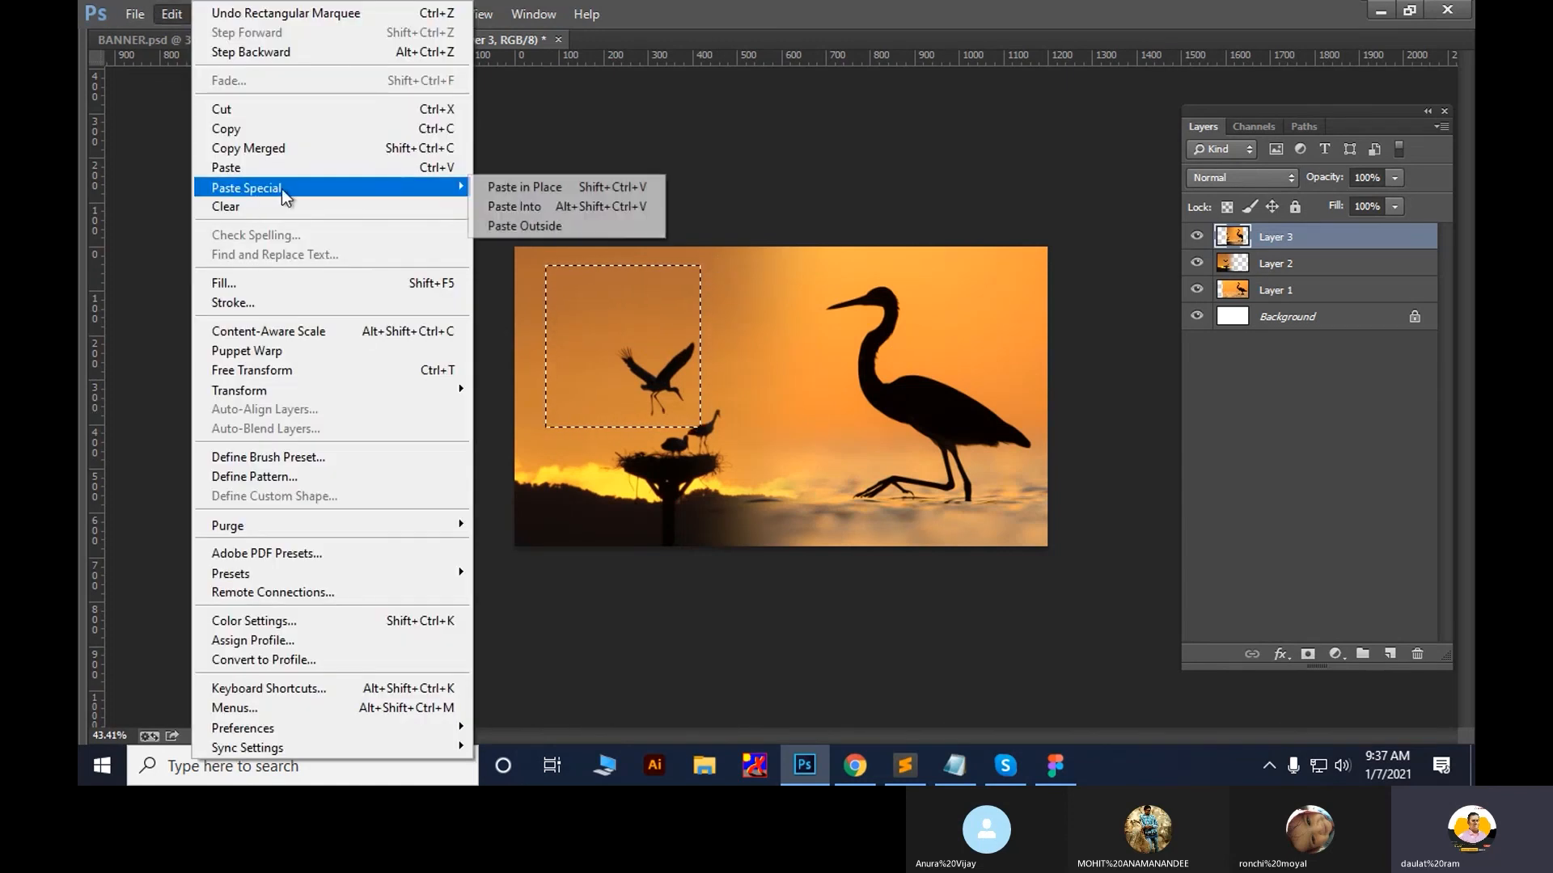
click(551, 209)
mouse_move(643, 339)
mouse_down()
mouse_move(548, 394)
mouse_move(627, 288)
mouse_move(610, 329)
mouse_move(645, 328)
mouse_move(599, 327)
mouse_move(662, 340)
mouse_move(576, 309)
mouse_move(633, 304)
mouse_move(635, 331)
mouse_up()
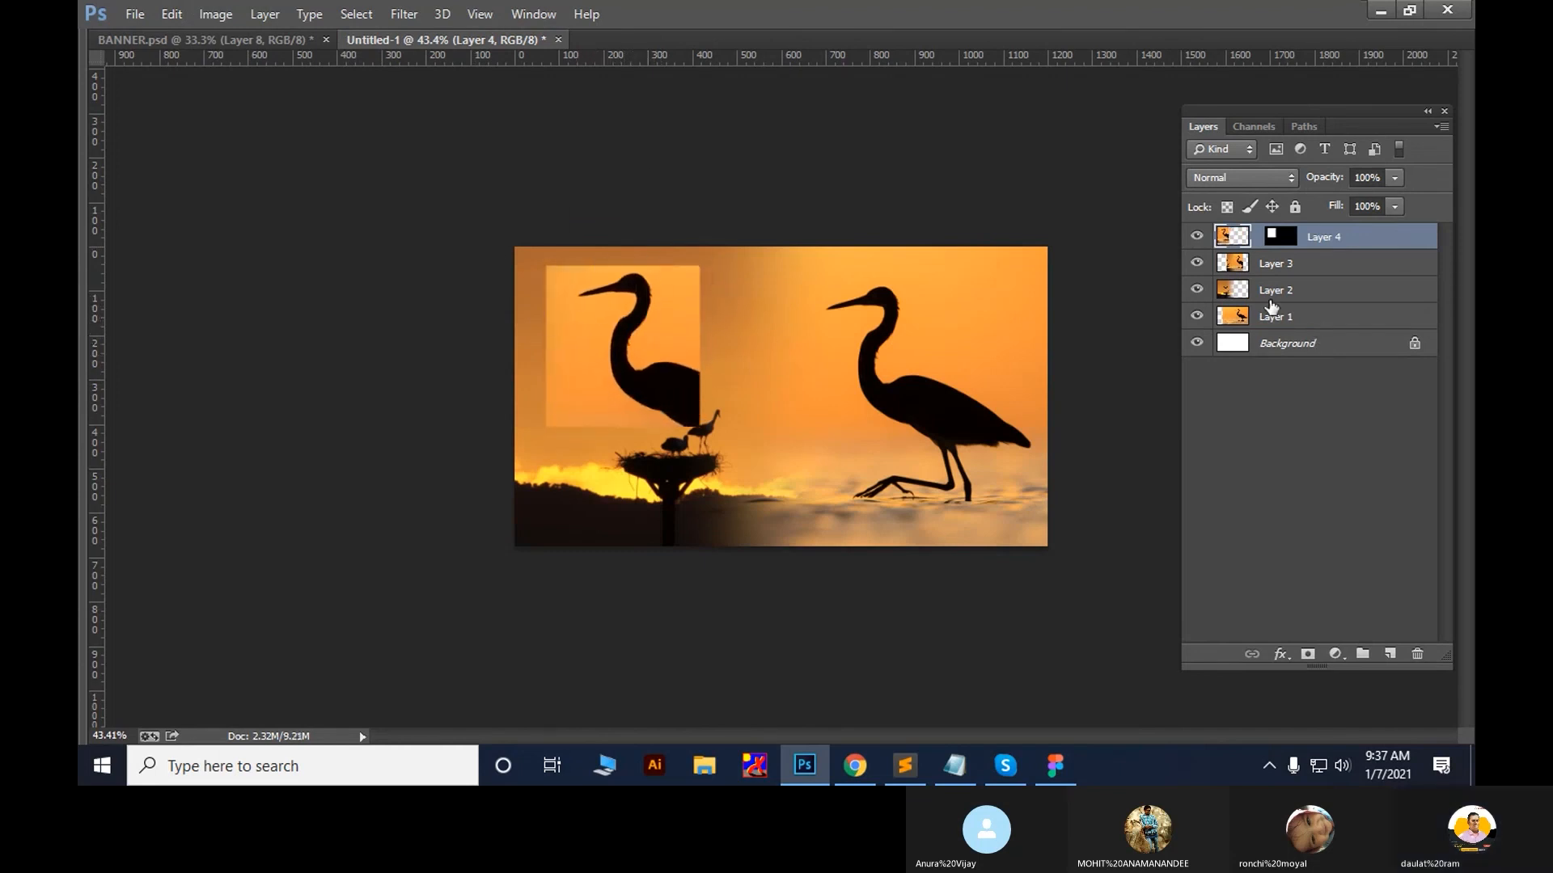
key(Delete)
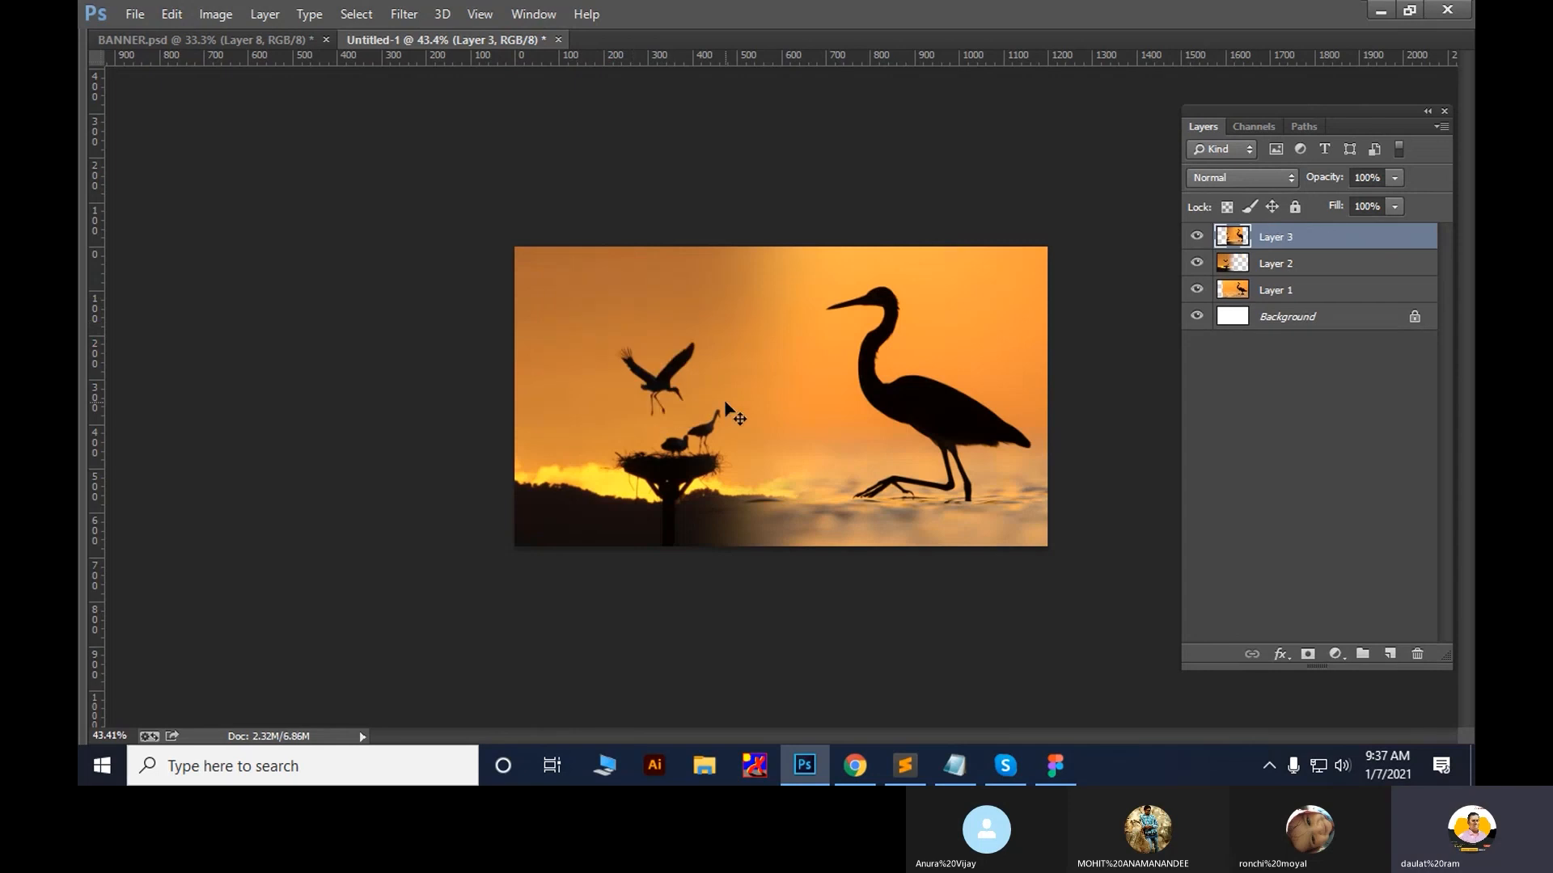
Switch to BANNER.psd and try moving the large photo of the seated woman on Layer 6
key(ctrl+Tab)
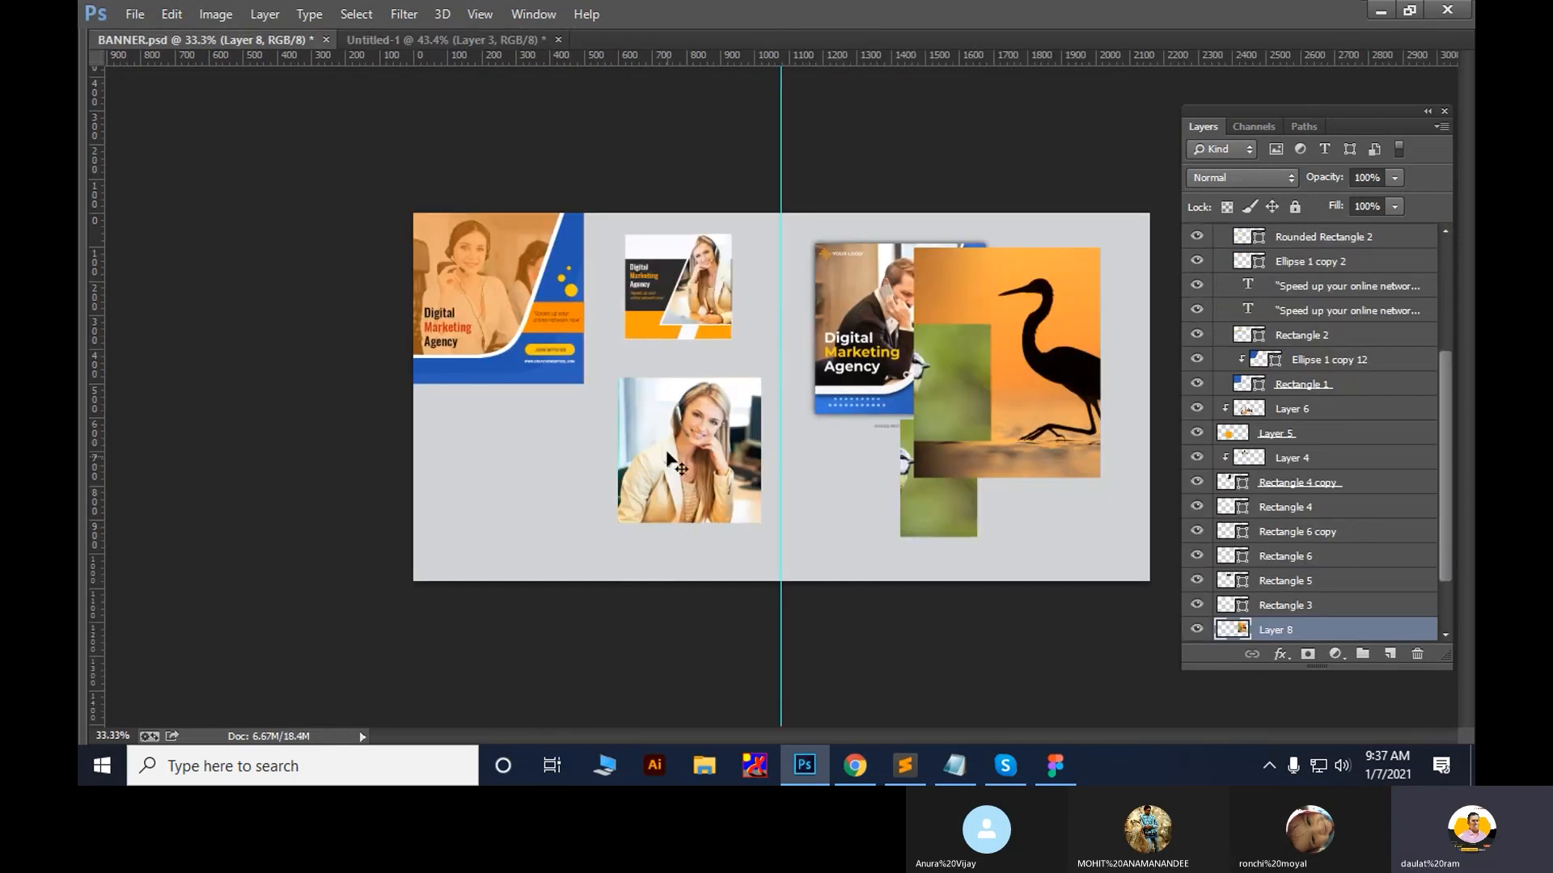
drag(681, 467, 726, 495)
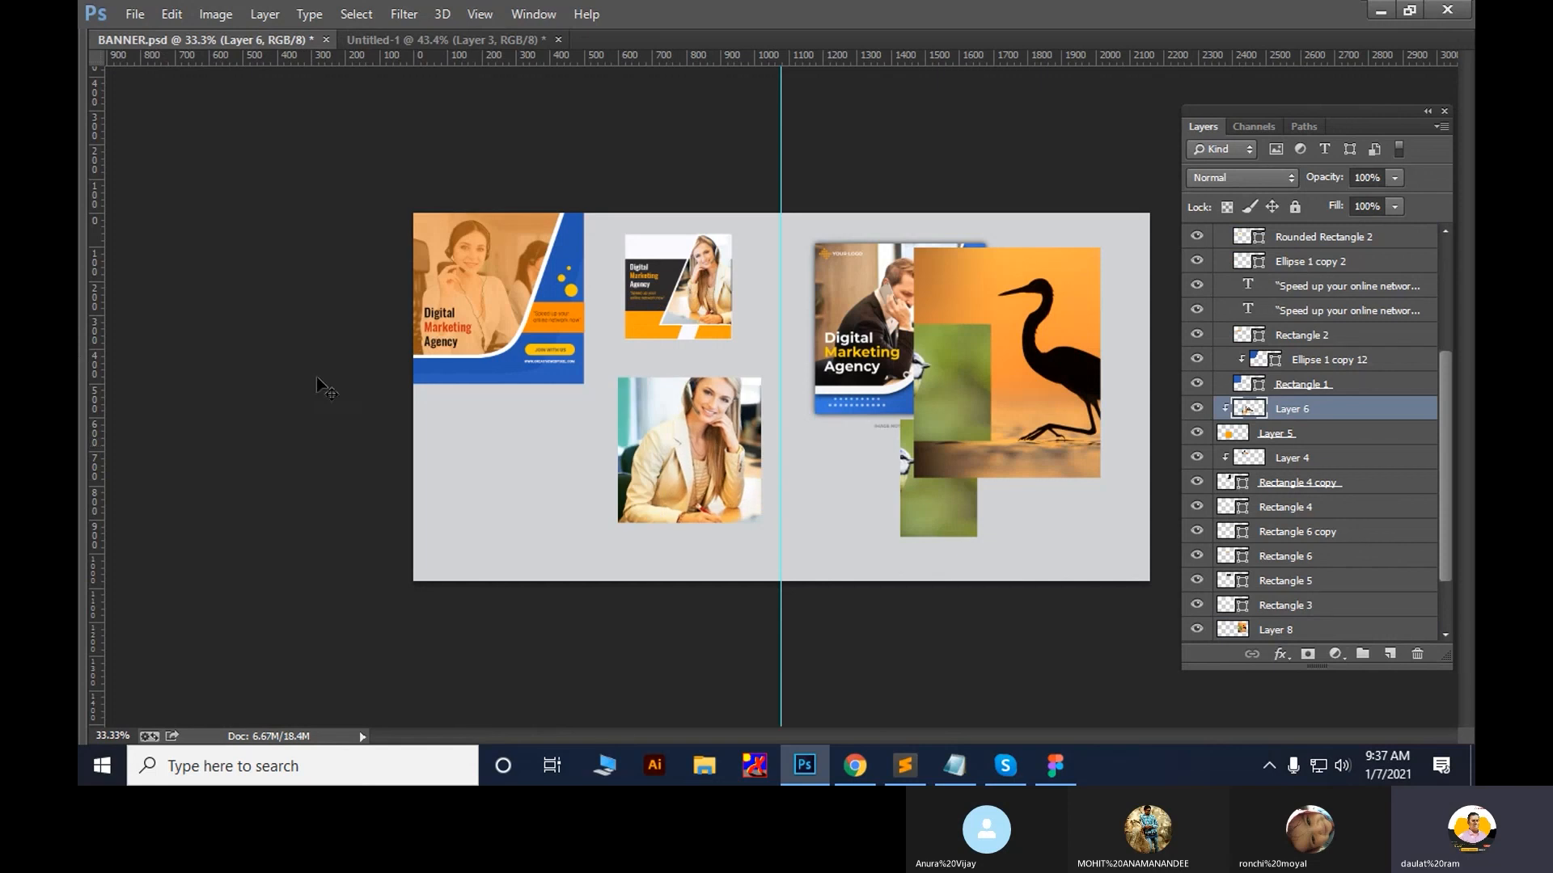
key(Tab)
key(Tab)
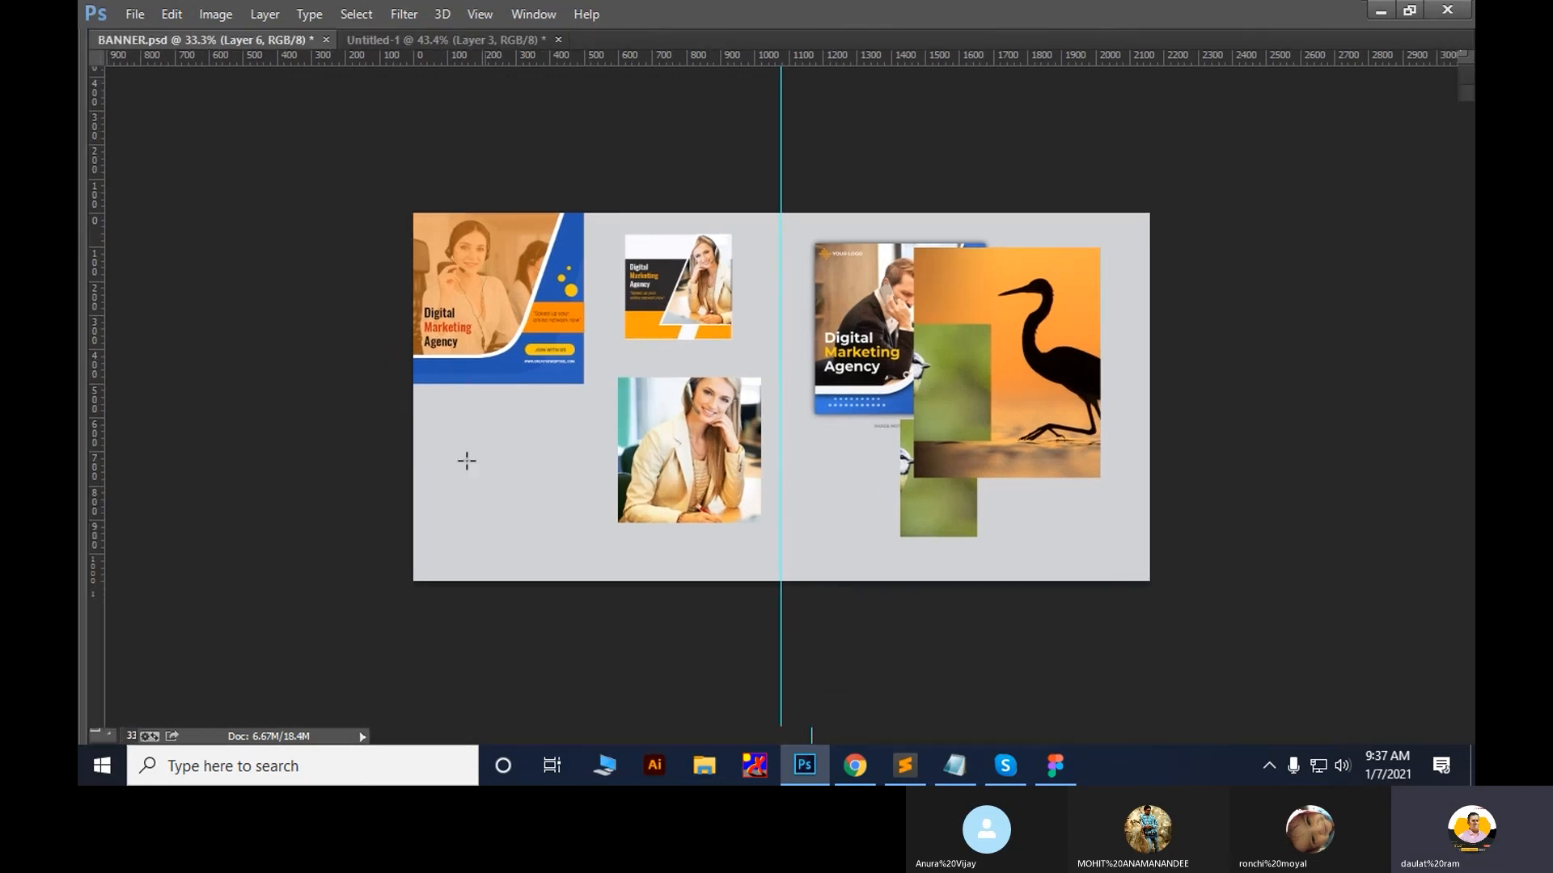
Fill a near-square selection below the orange and blue design with the dark foreground colour on a new layer, and toggle its visibility
drag(438, 416, 550, 519)
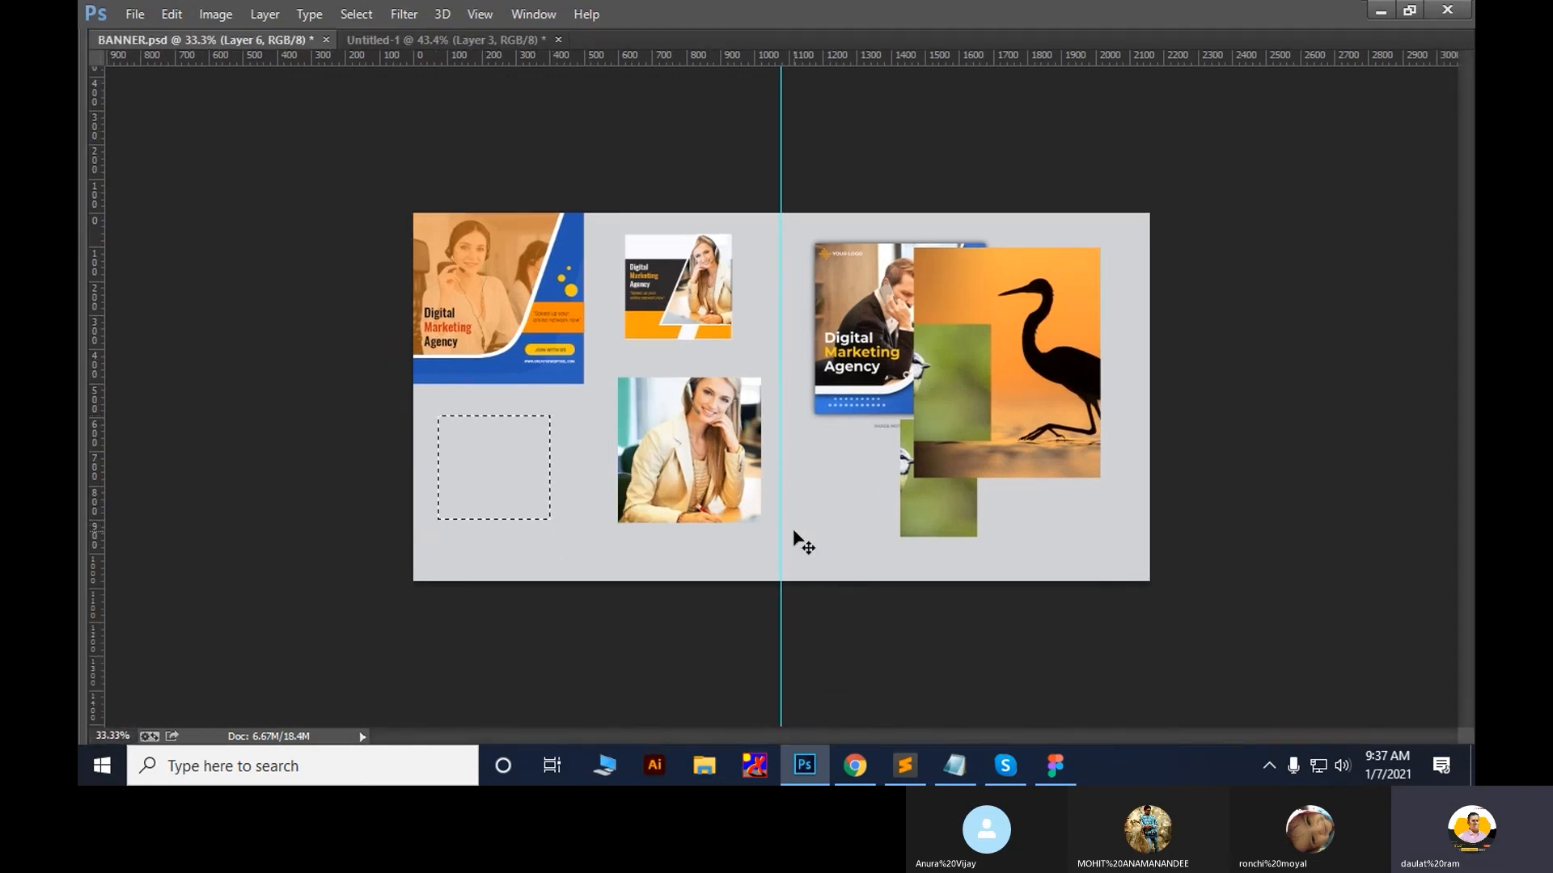
key(ctrl+shift+n)
key(Return)
key(alt+BackSpace)
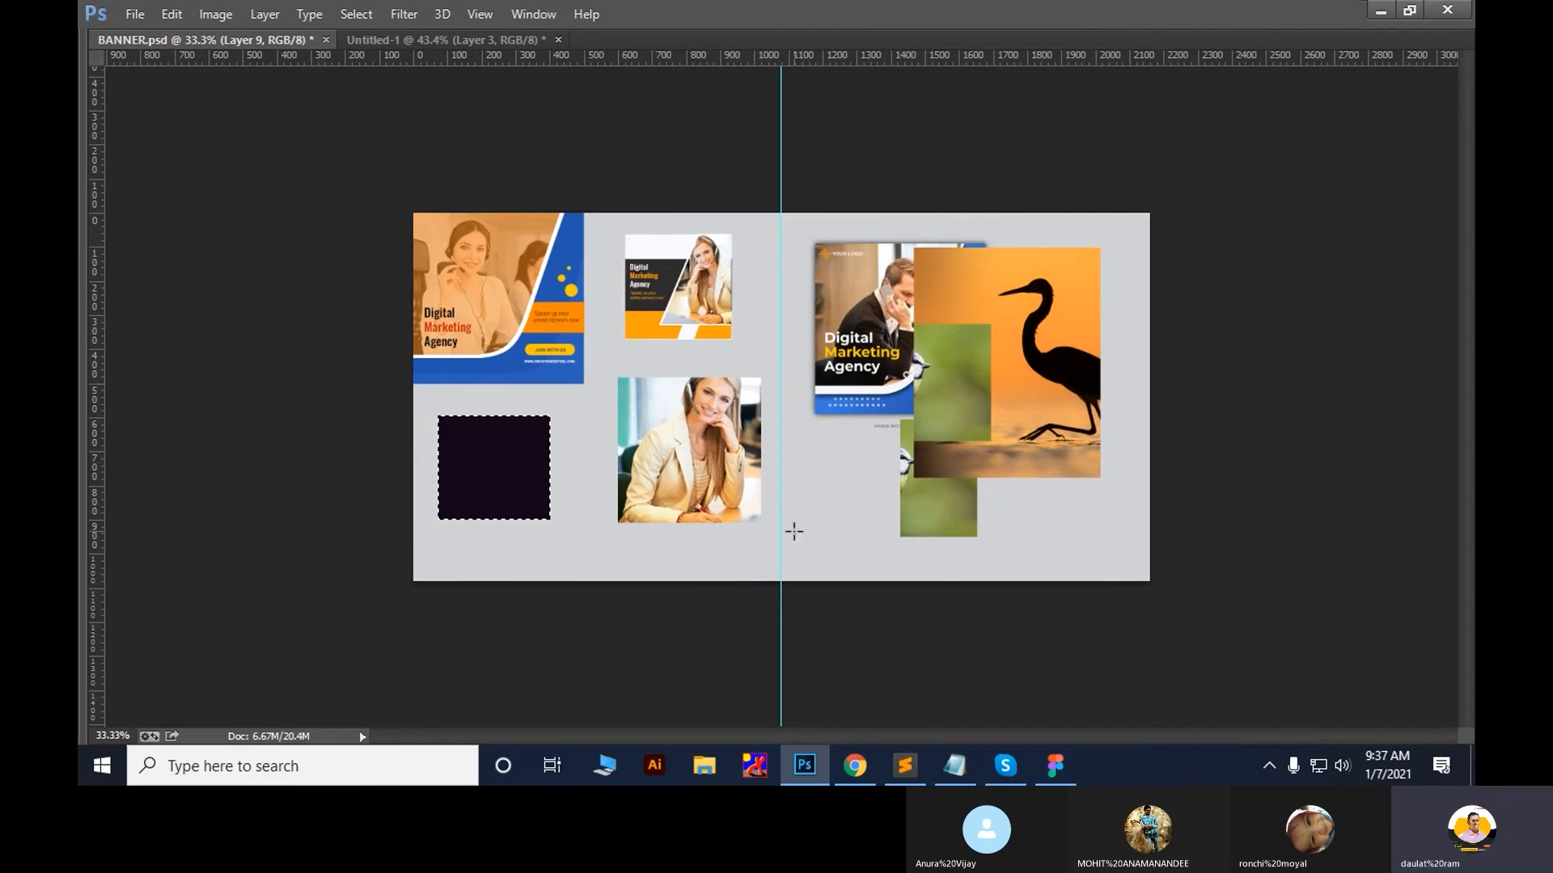
key(ctrl+d)
key(Tab)
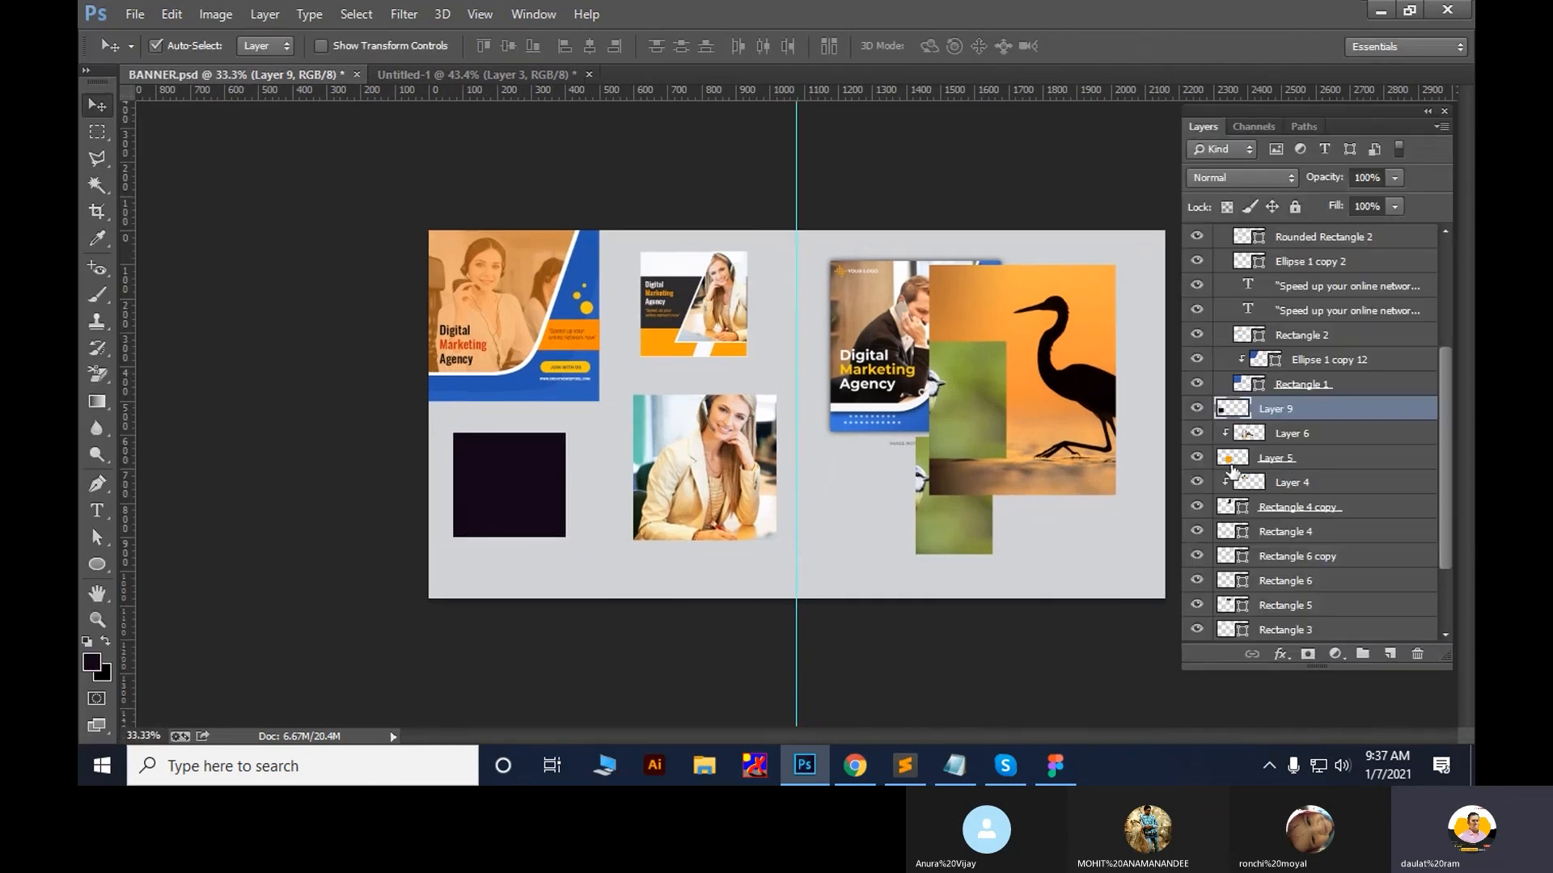
click(1198, 410)
click(1197, 410)
Clip a duplicate of the heron picture to the dark square, centre the heron inside it, and delete both layers
drag(1083, 413, 497, 493)
right_click(1298, 413)
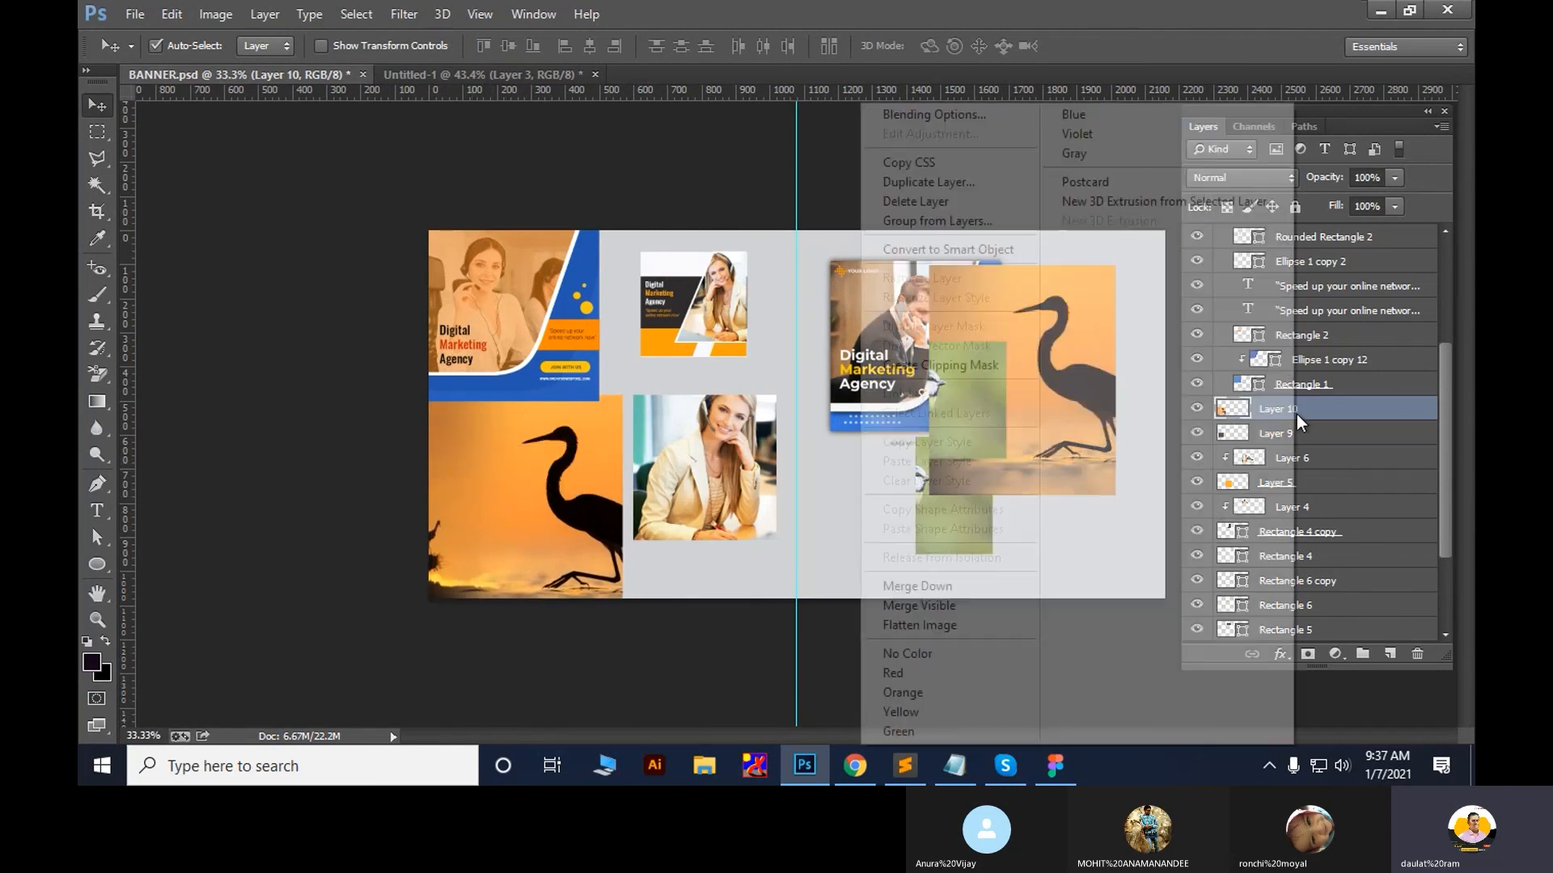
click(930, 365)
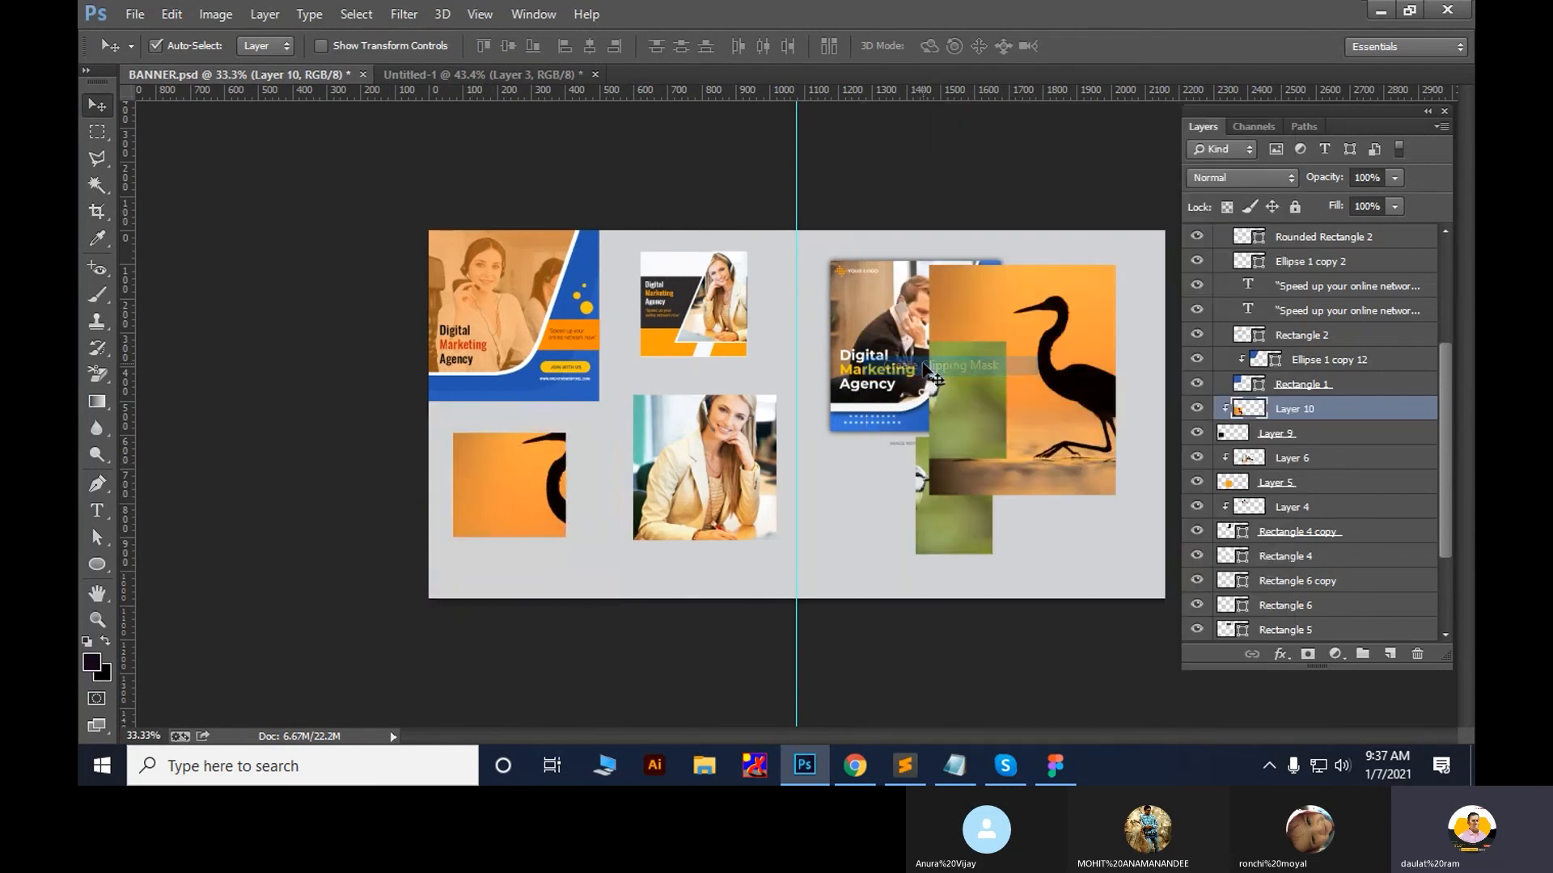
drag(542, 481, 501, 497)
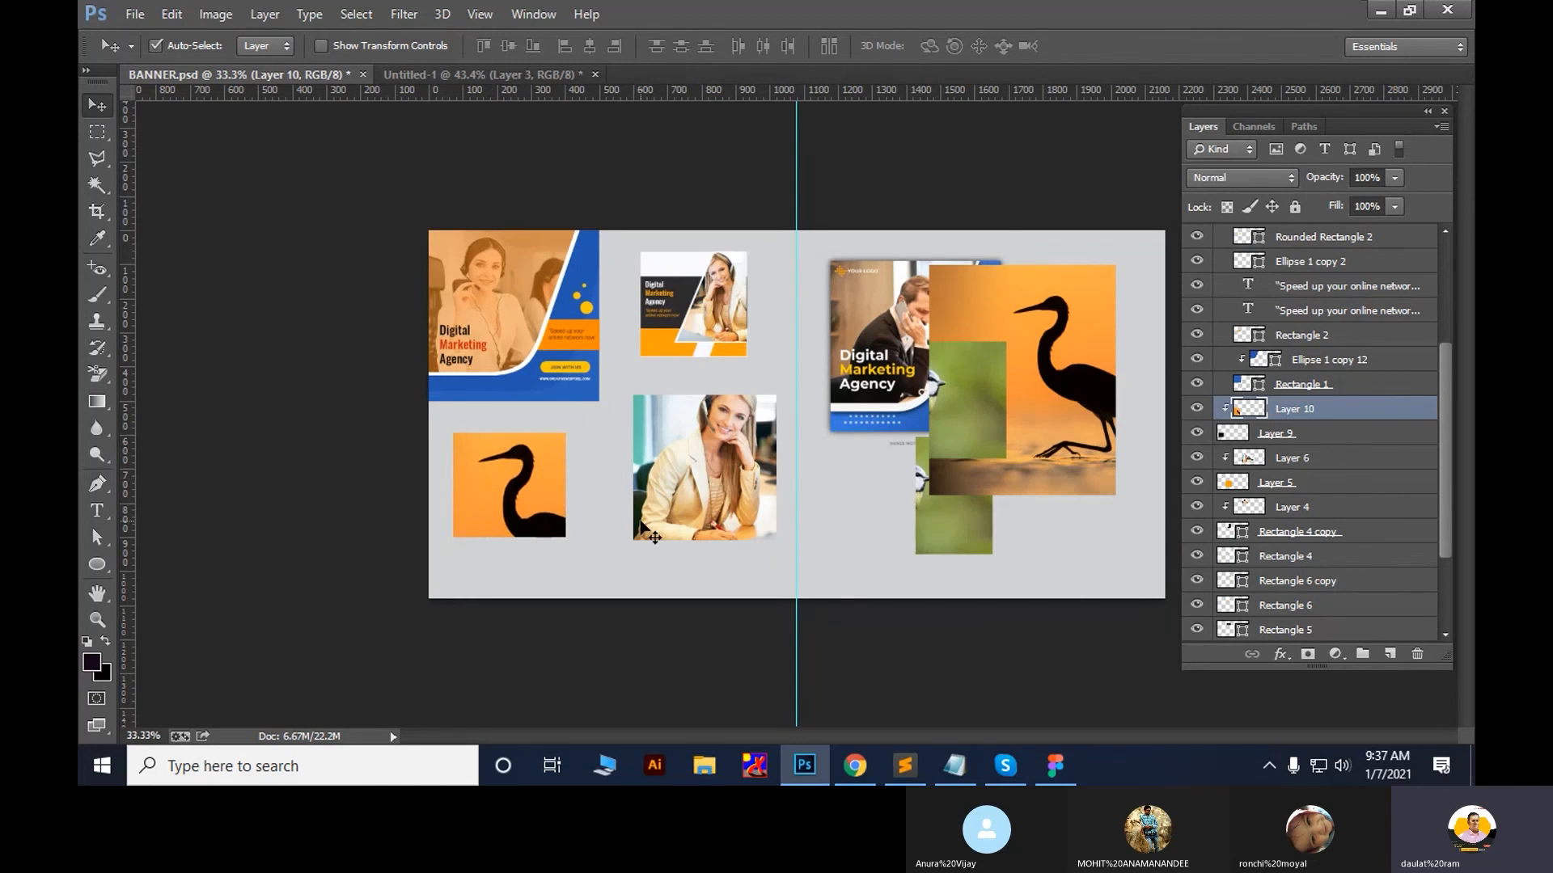
key(Delete)
key(Delete)
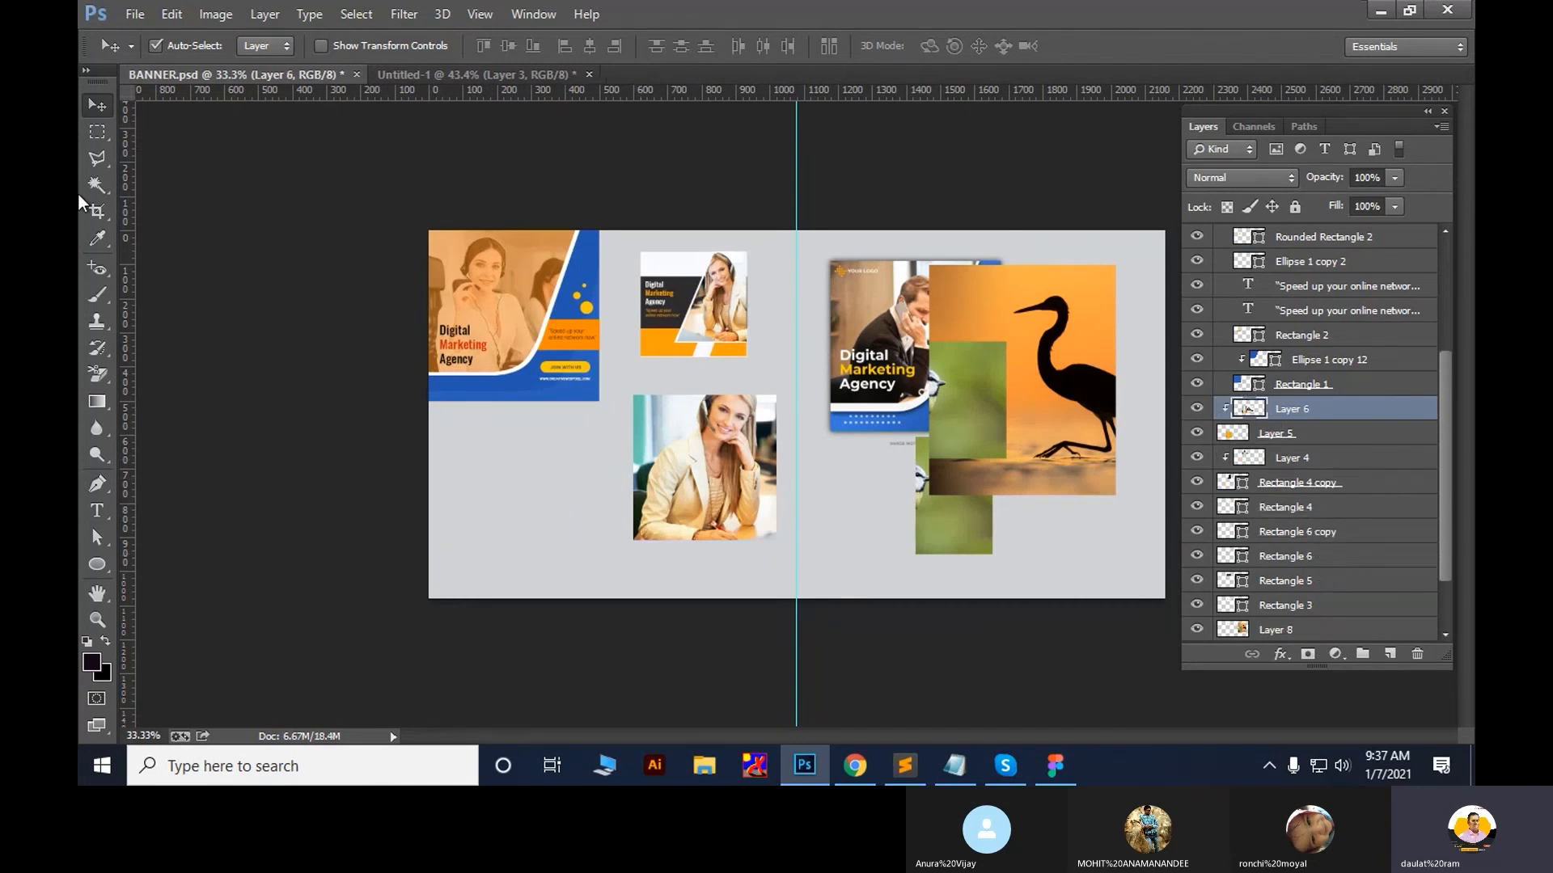
Select a rectangular area below the orange and blue design and paste the copied heron image into it with Paste Into
click(97, 131)
drag(473, 417, 601, 556)
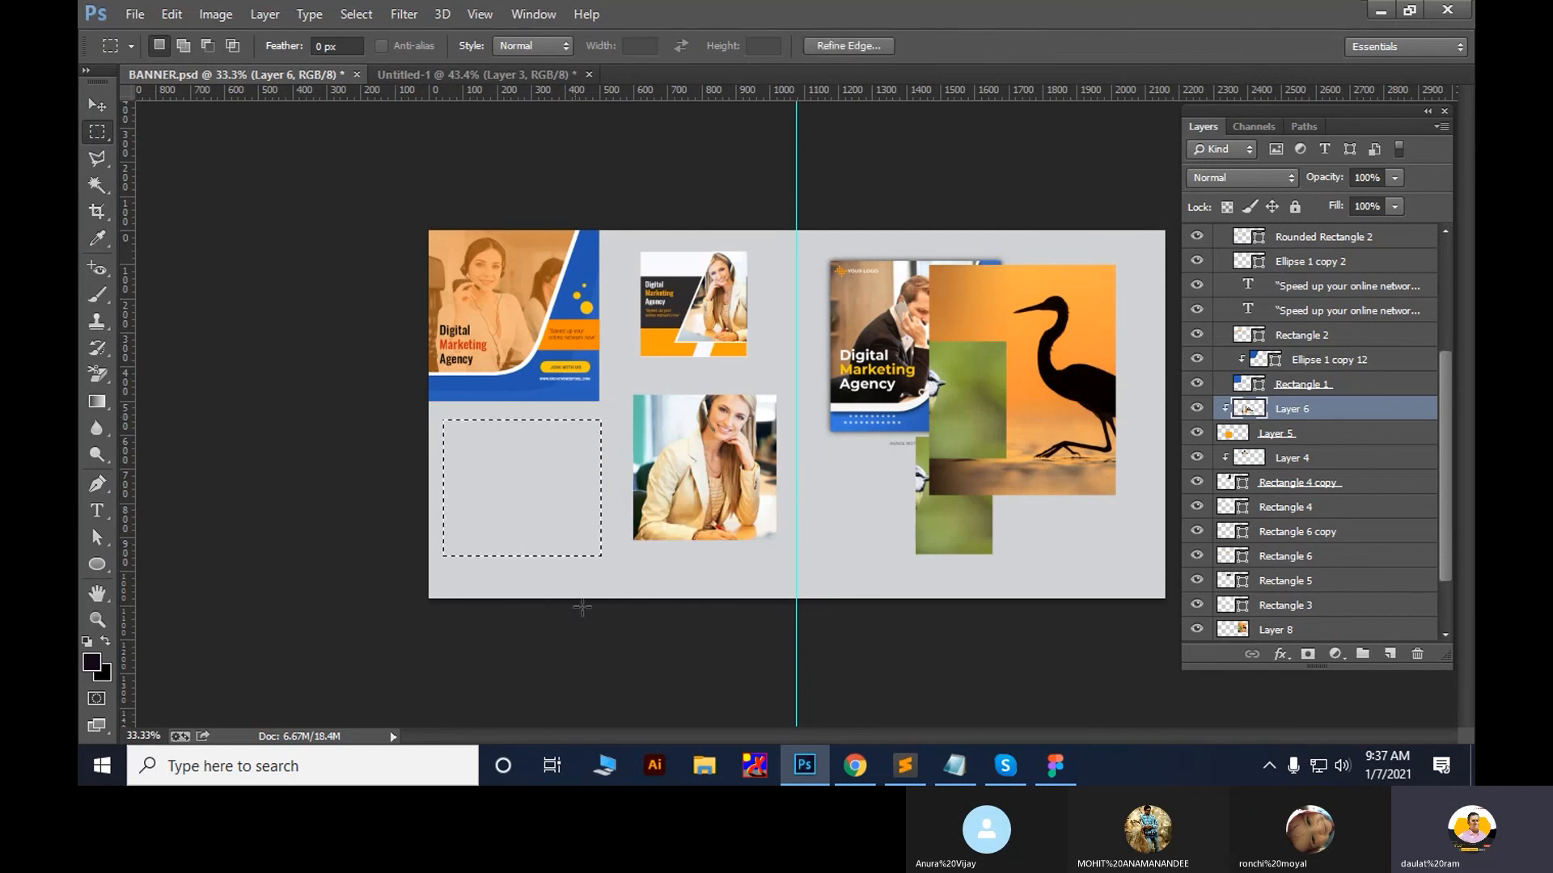
click(174, 20)
mouse_move(339, 187)
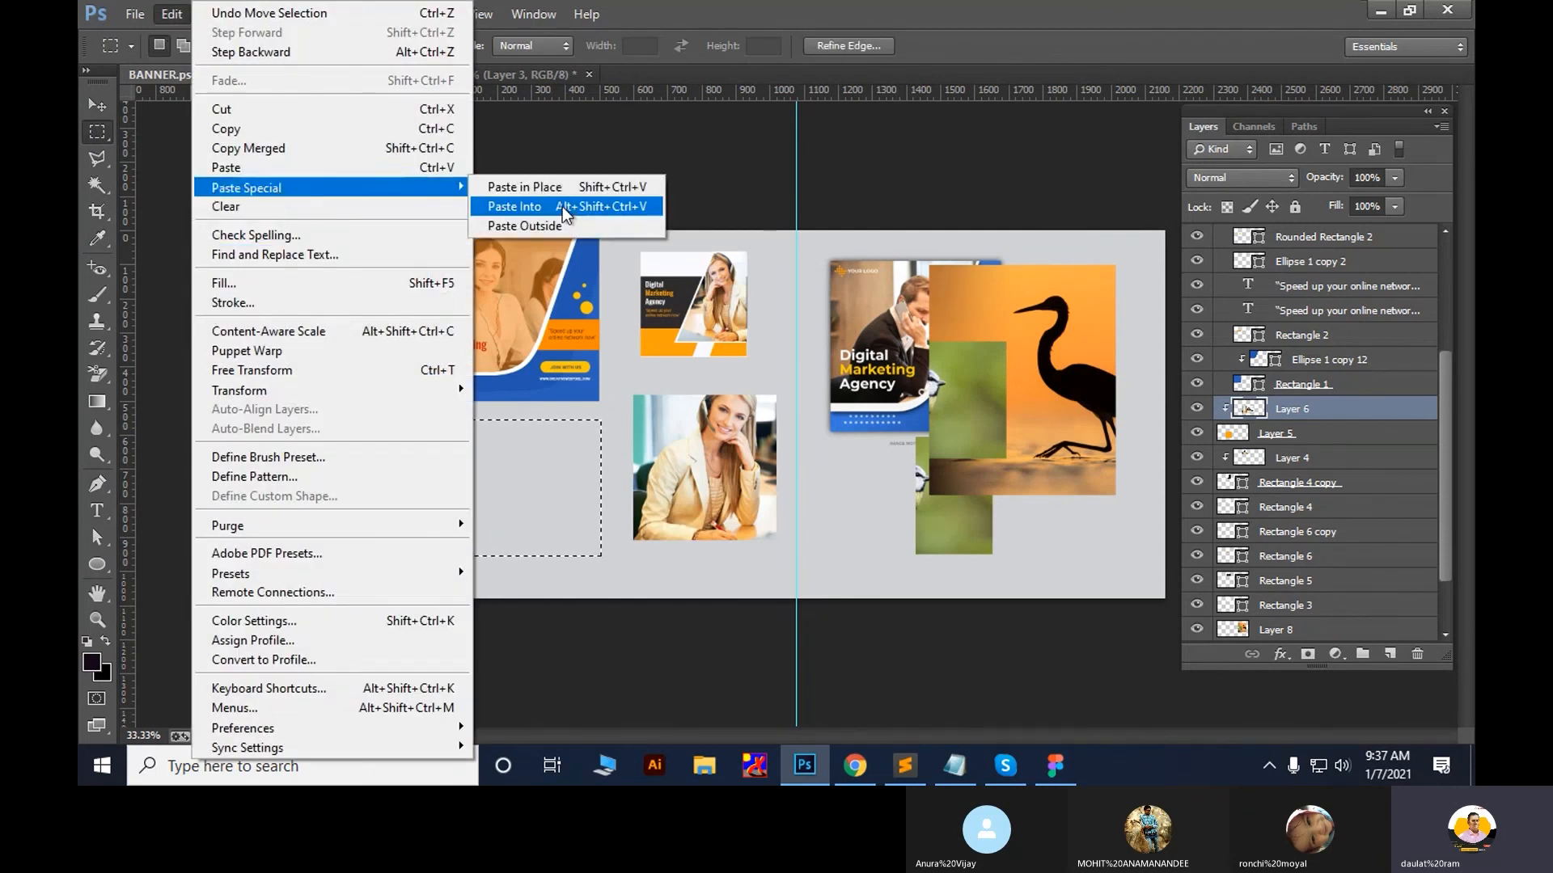
click(563, 207)
Reposition the pasted heron picture inside its masked rectangle, and undo the last move
key(v)
mouse_move(579, 498)
mouse_down()
mouse_move(612, 520)
mouse_move(577, 483)
mouse_up()
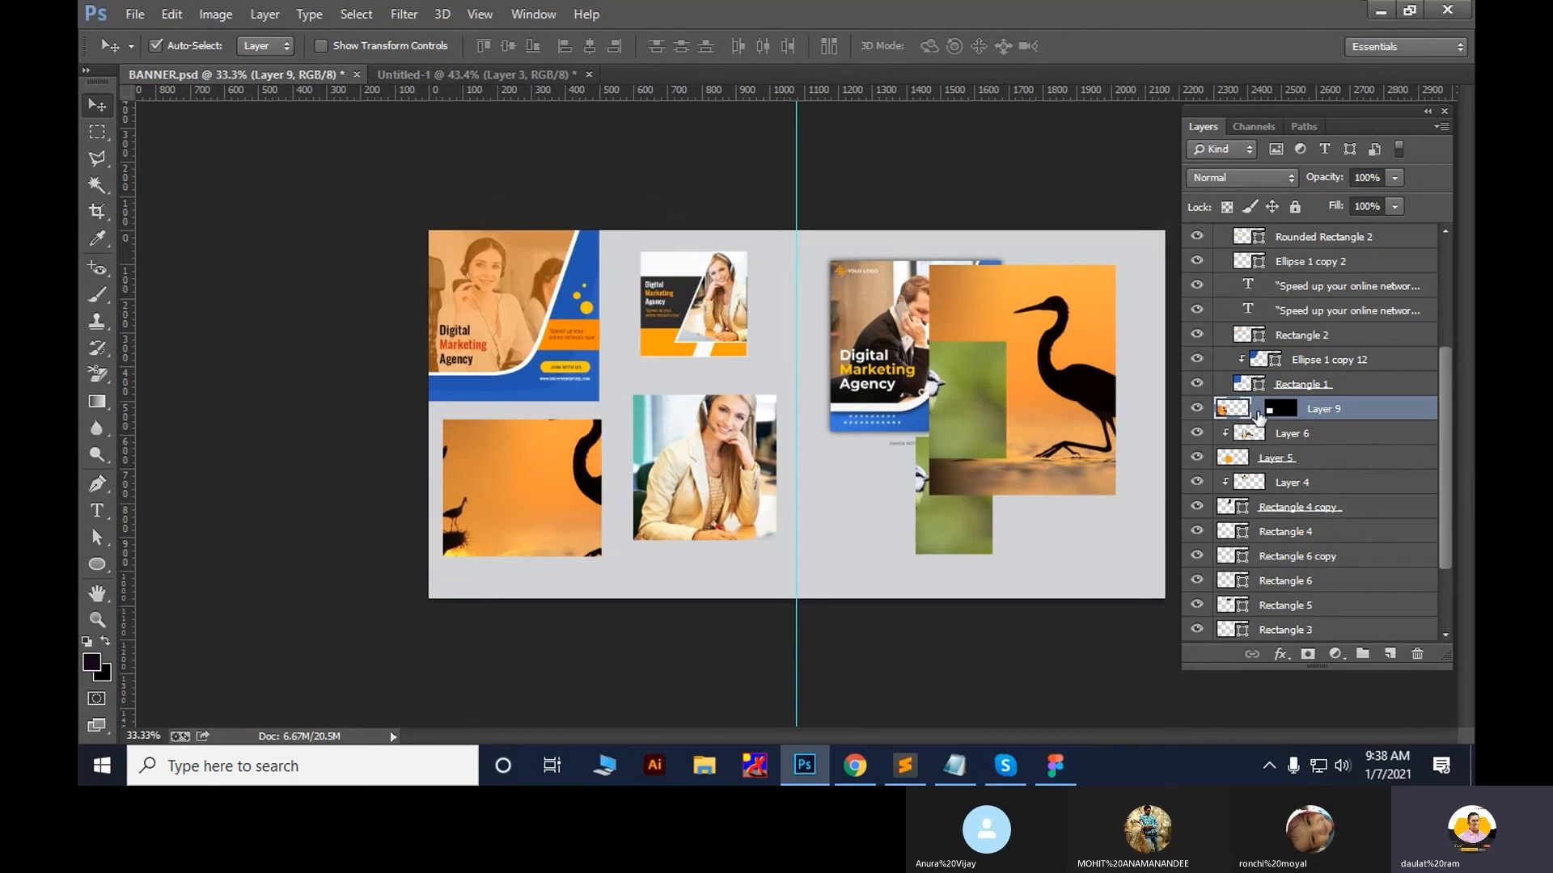
mouse_move(582, 479)
mouse_down()
mouse_move(651, 260)
mouse_move(477, 558)
mouse_move(578, 359)
mouse_move(581, 501)
mouse_up()
key(ctrl+z)
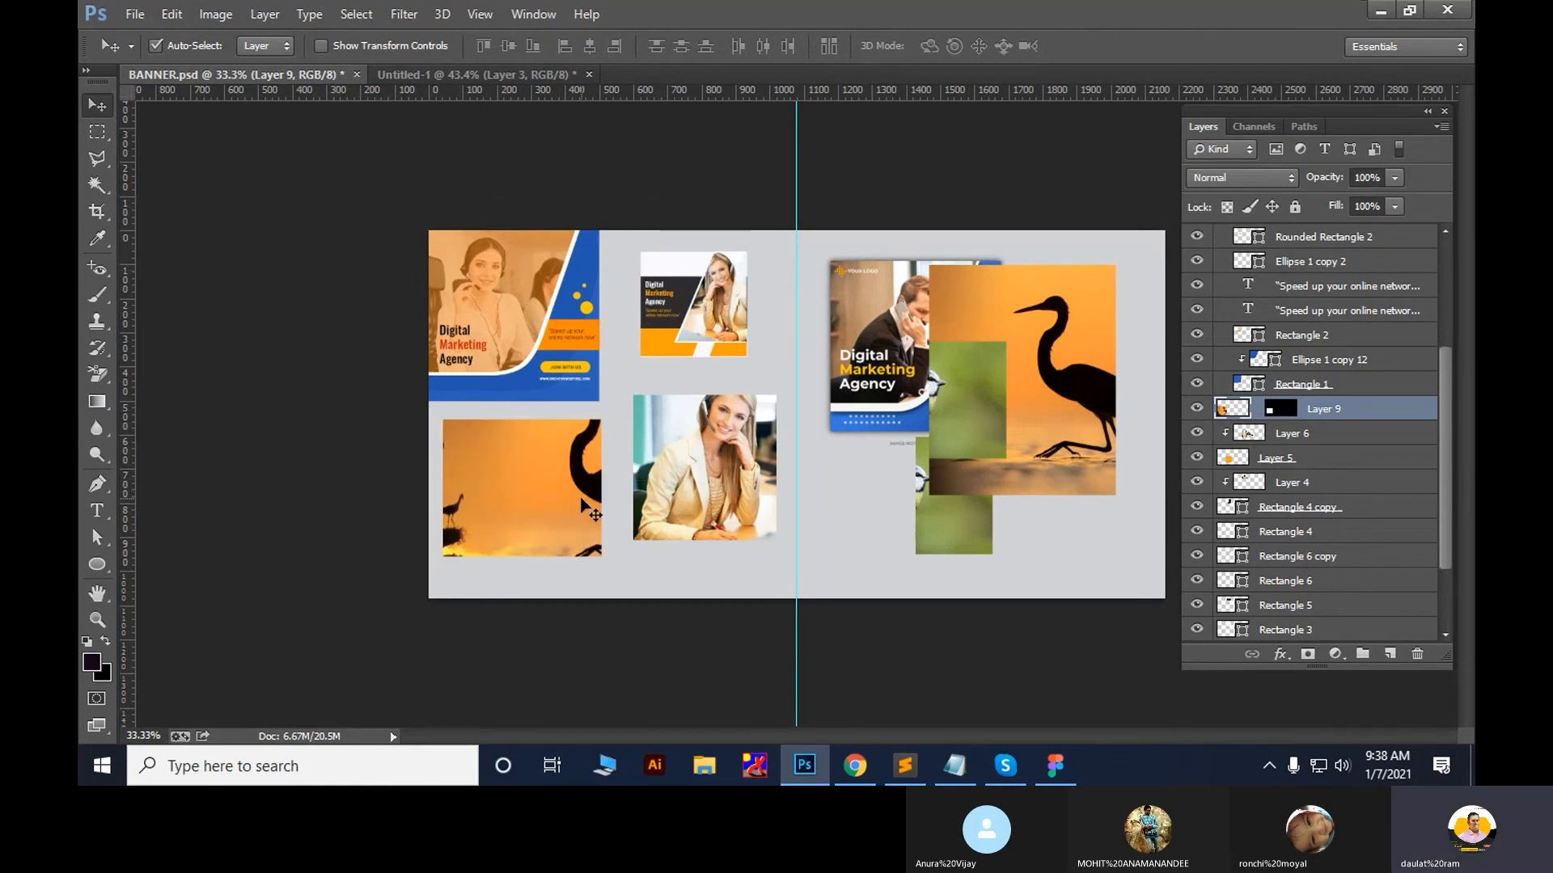
Link the pasted heron picture to its layer mask, move both together, and delete the masked heron layer
click(1256, 410)
drag(510, 528, 570, 489)
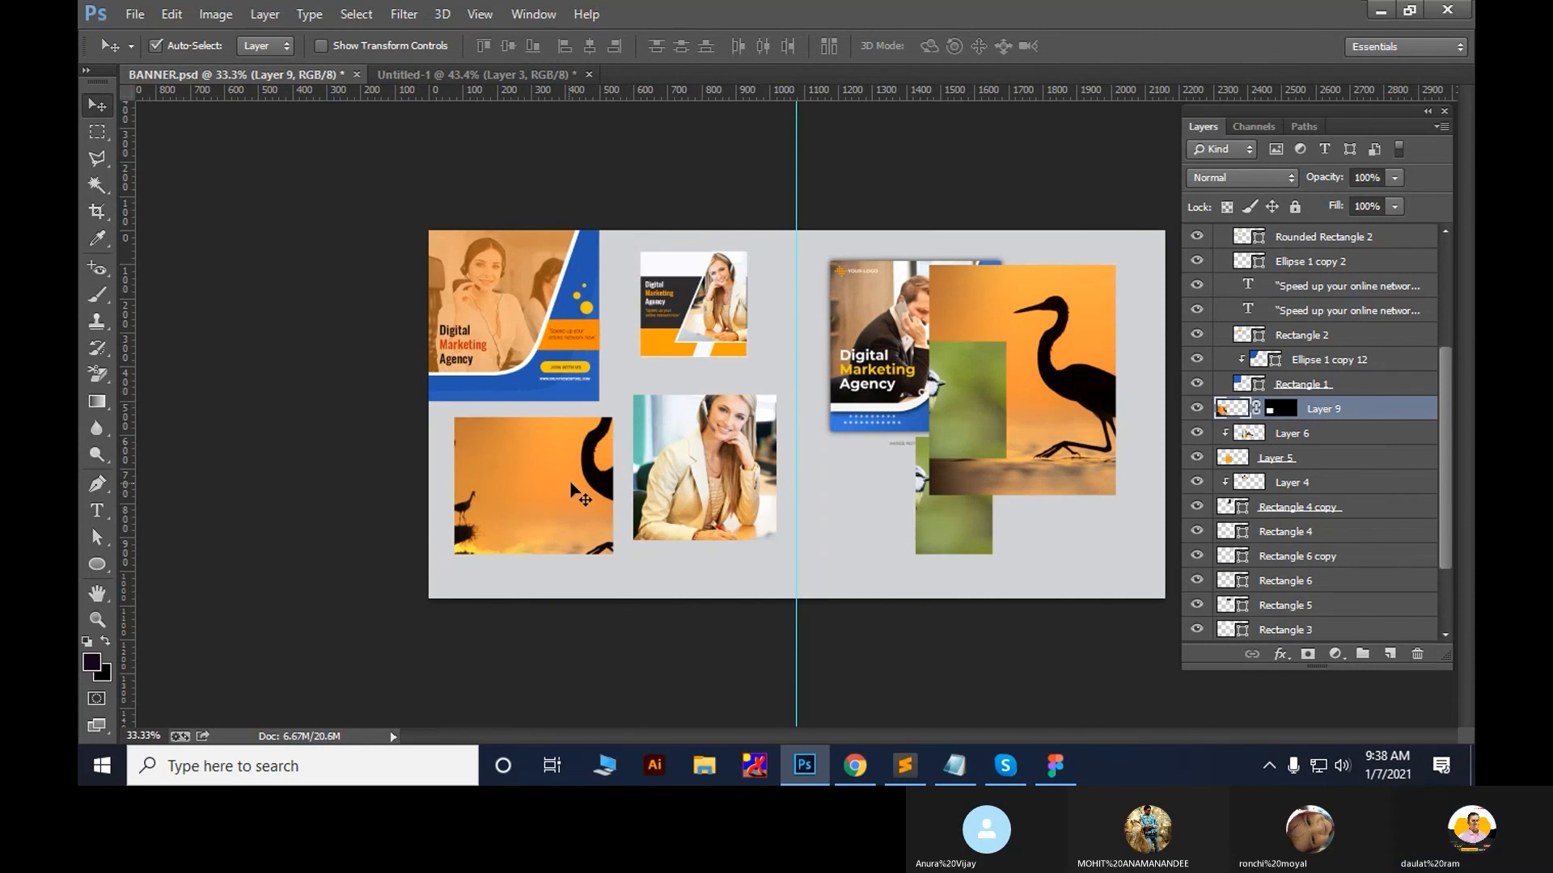
key(Delete)
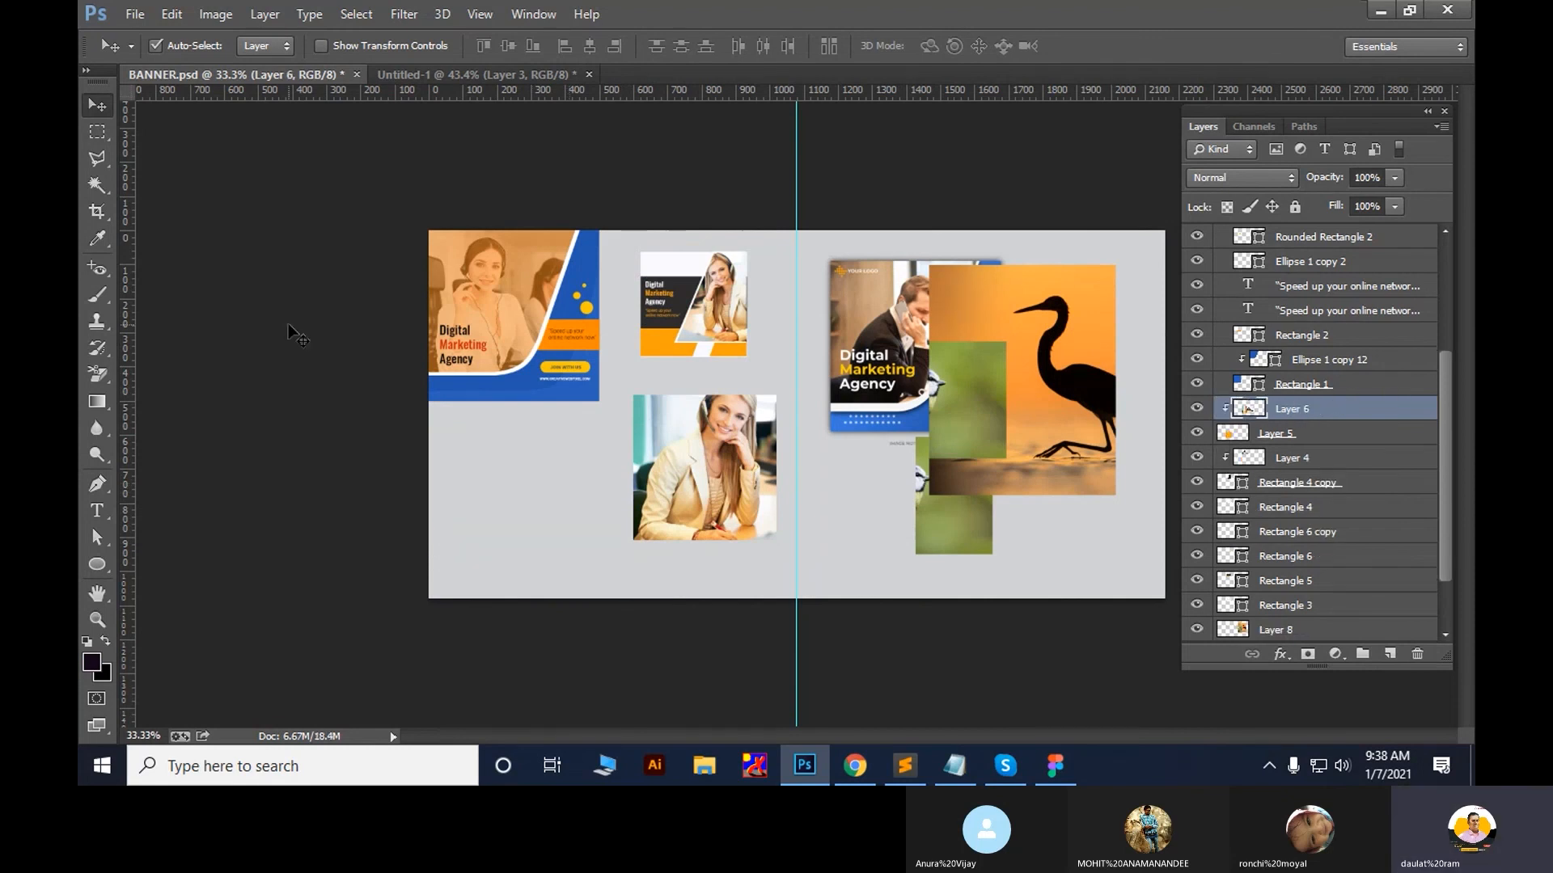
Select a near-square area below the orange and blue design and add a new empty layer
click(174, 17)
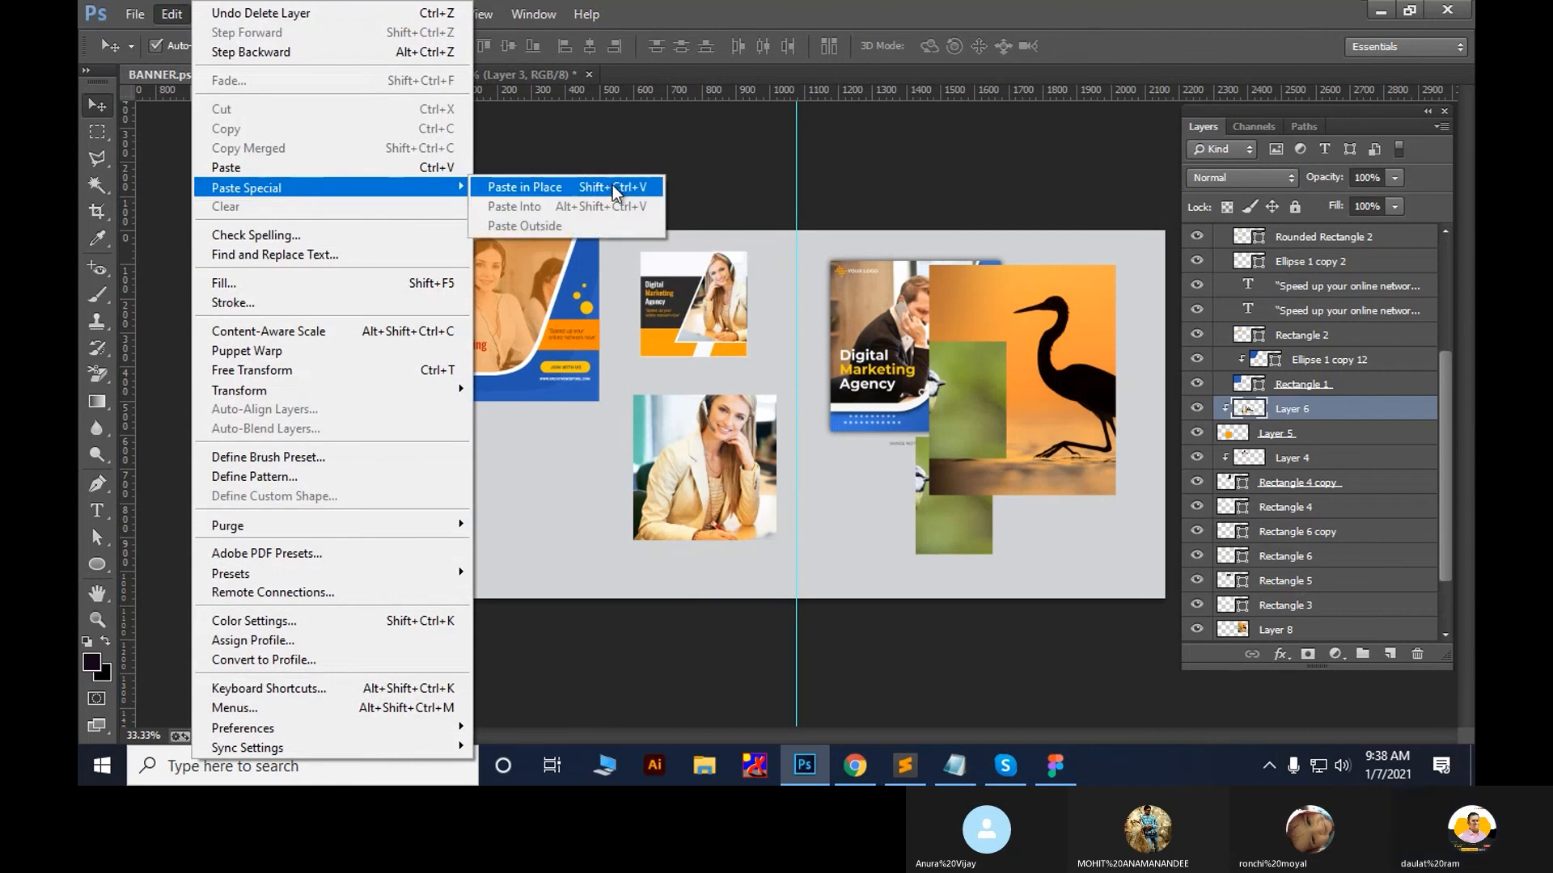
click(570, 484)
key(m)
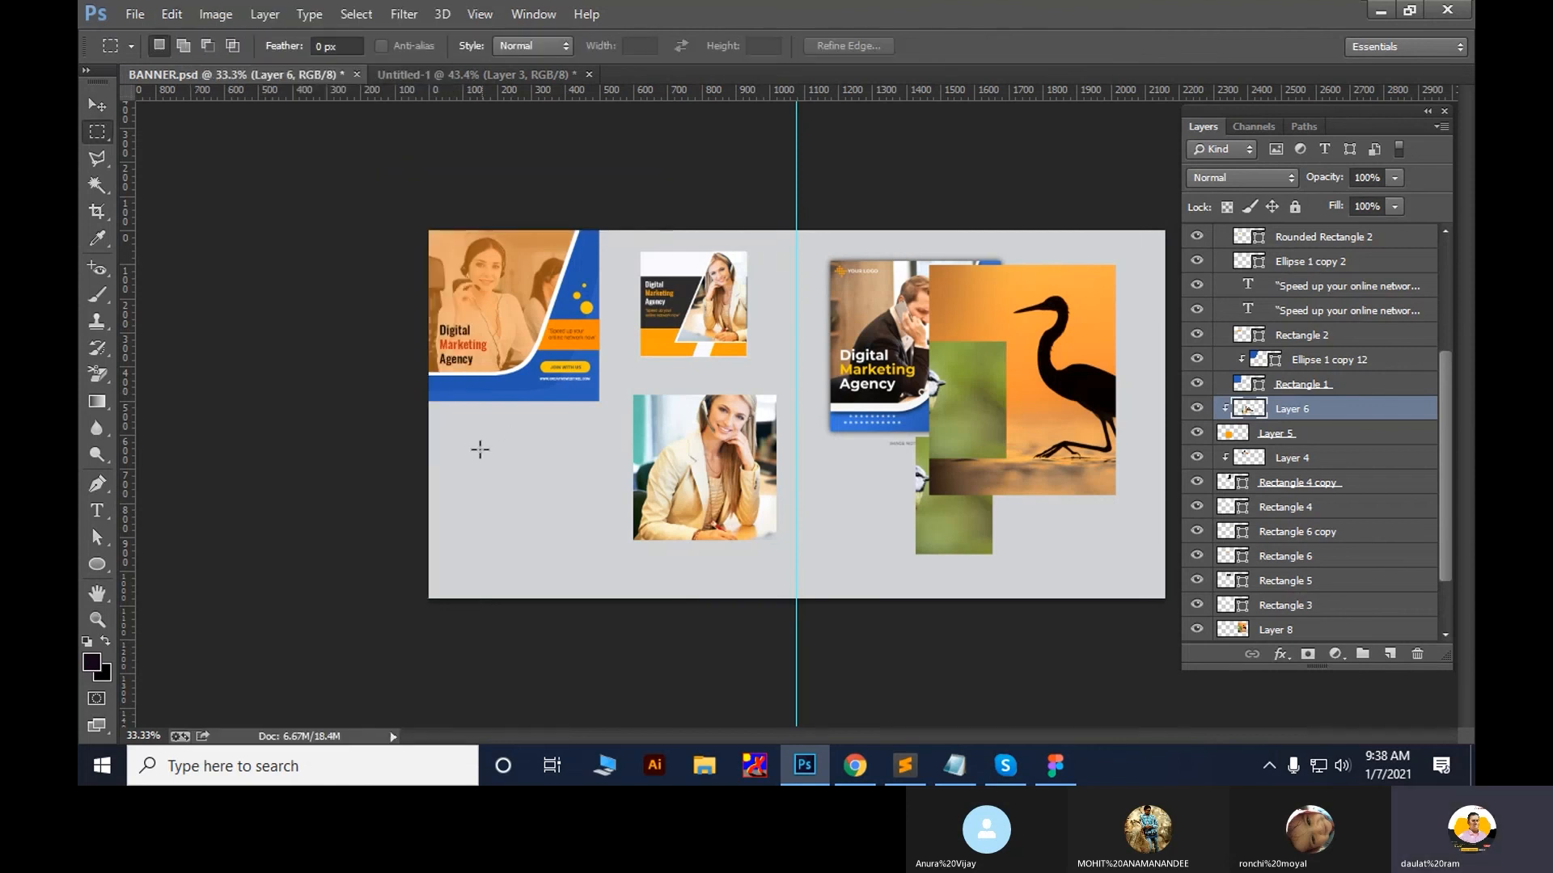
drag(465, 448, 633, 607)
drag(591, 550, 571, 523)
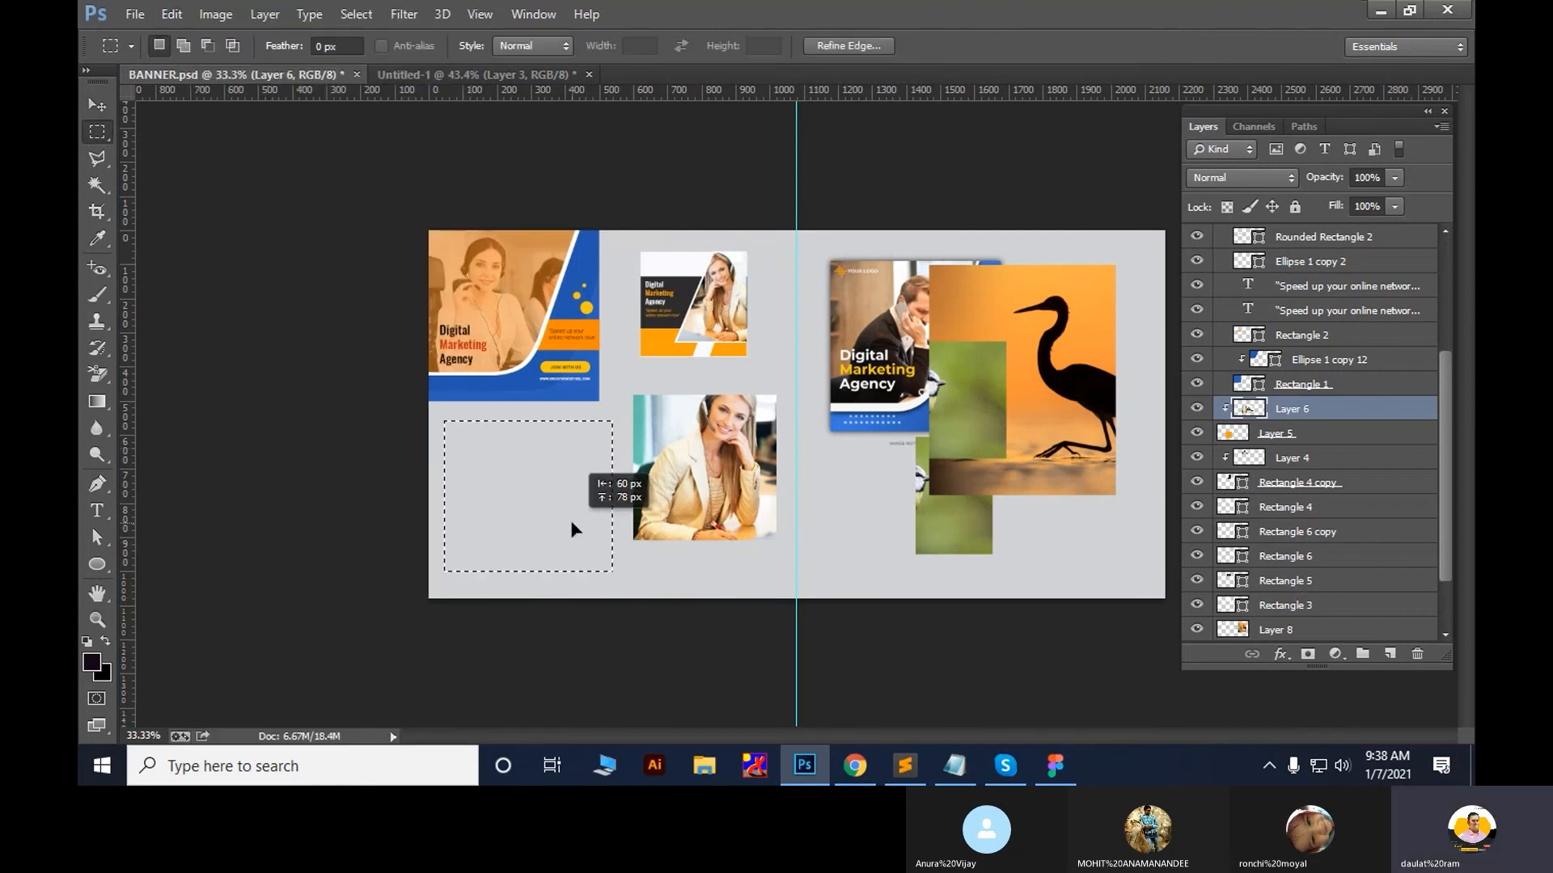
key(ctrl+shift+n)
key(Return)
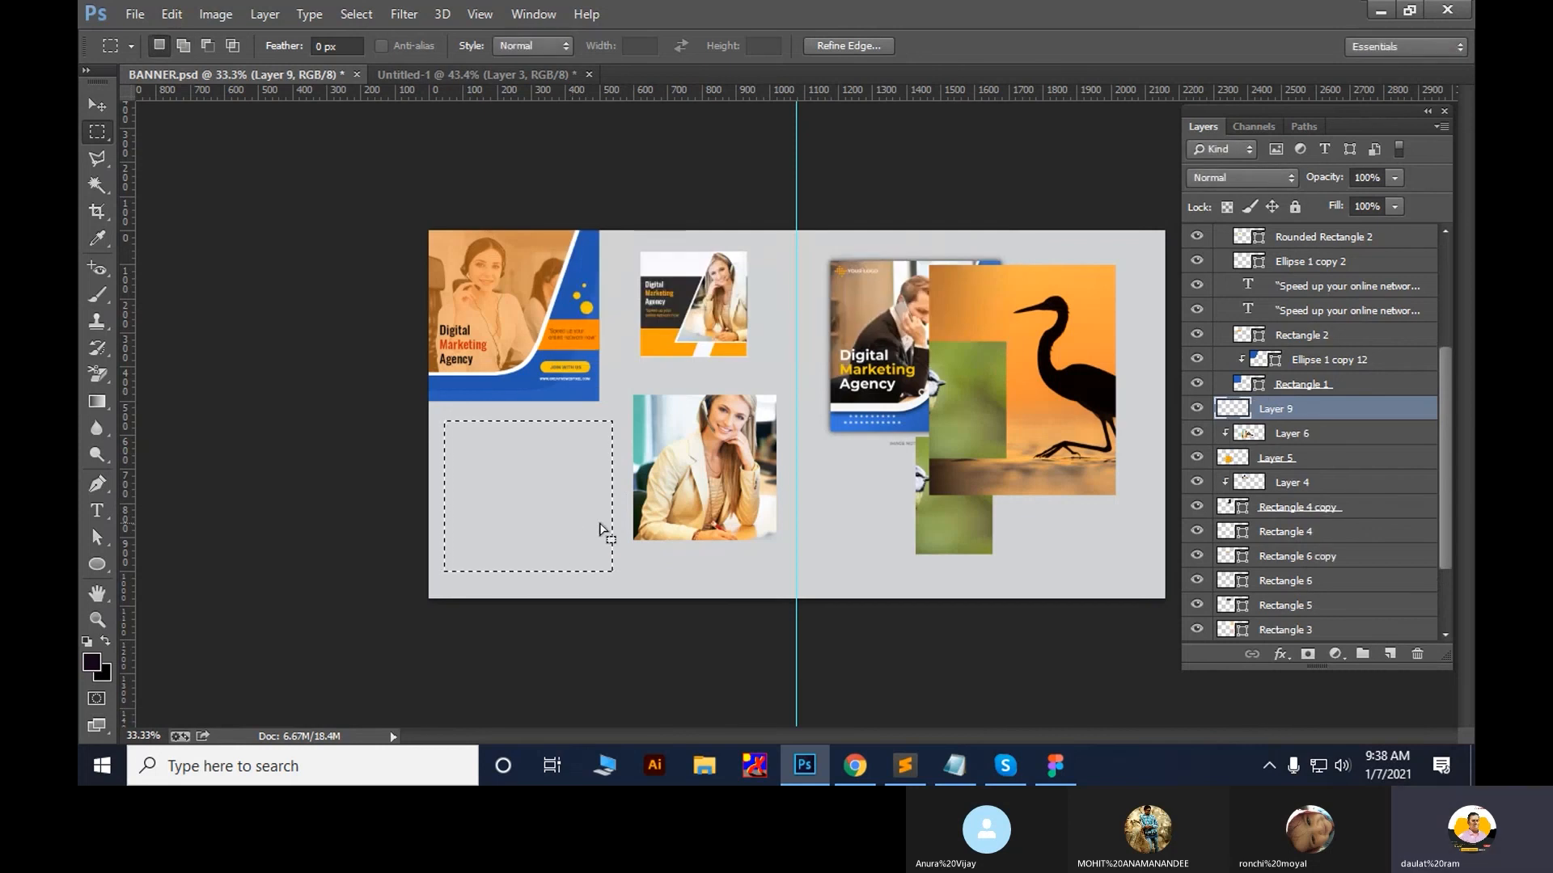
Paste the copied heron picture around the selection with Paste Outside, and delete the pasted layer after moving it
click(169, 14)
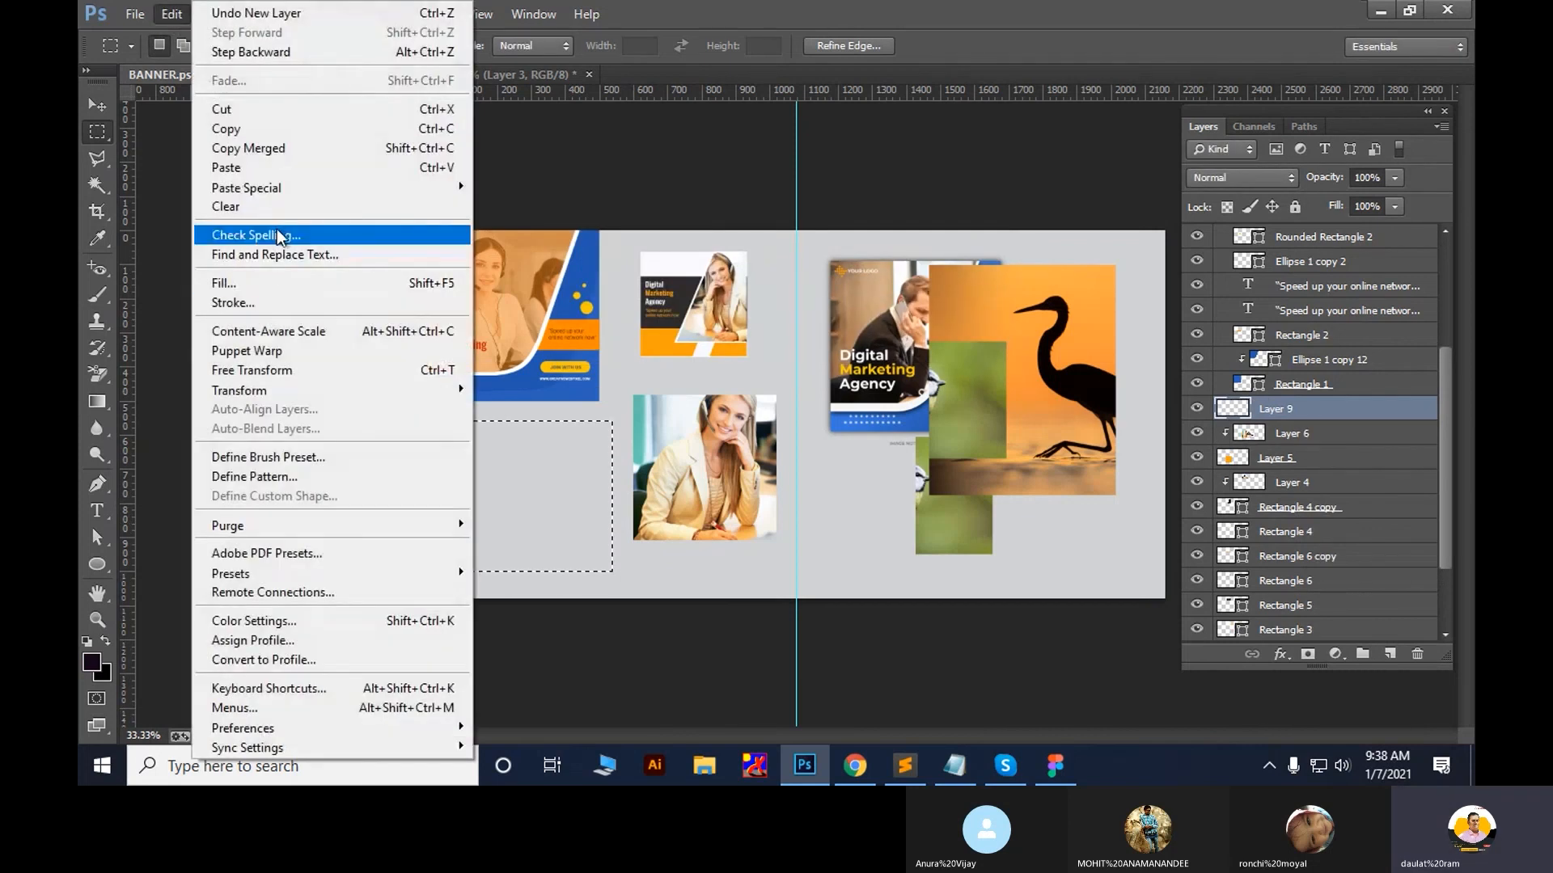
mouse_move(339, 188)
click(586, 227)
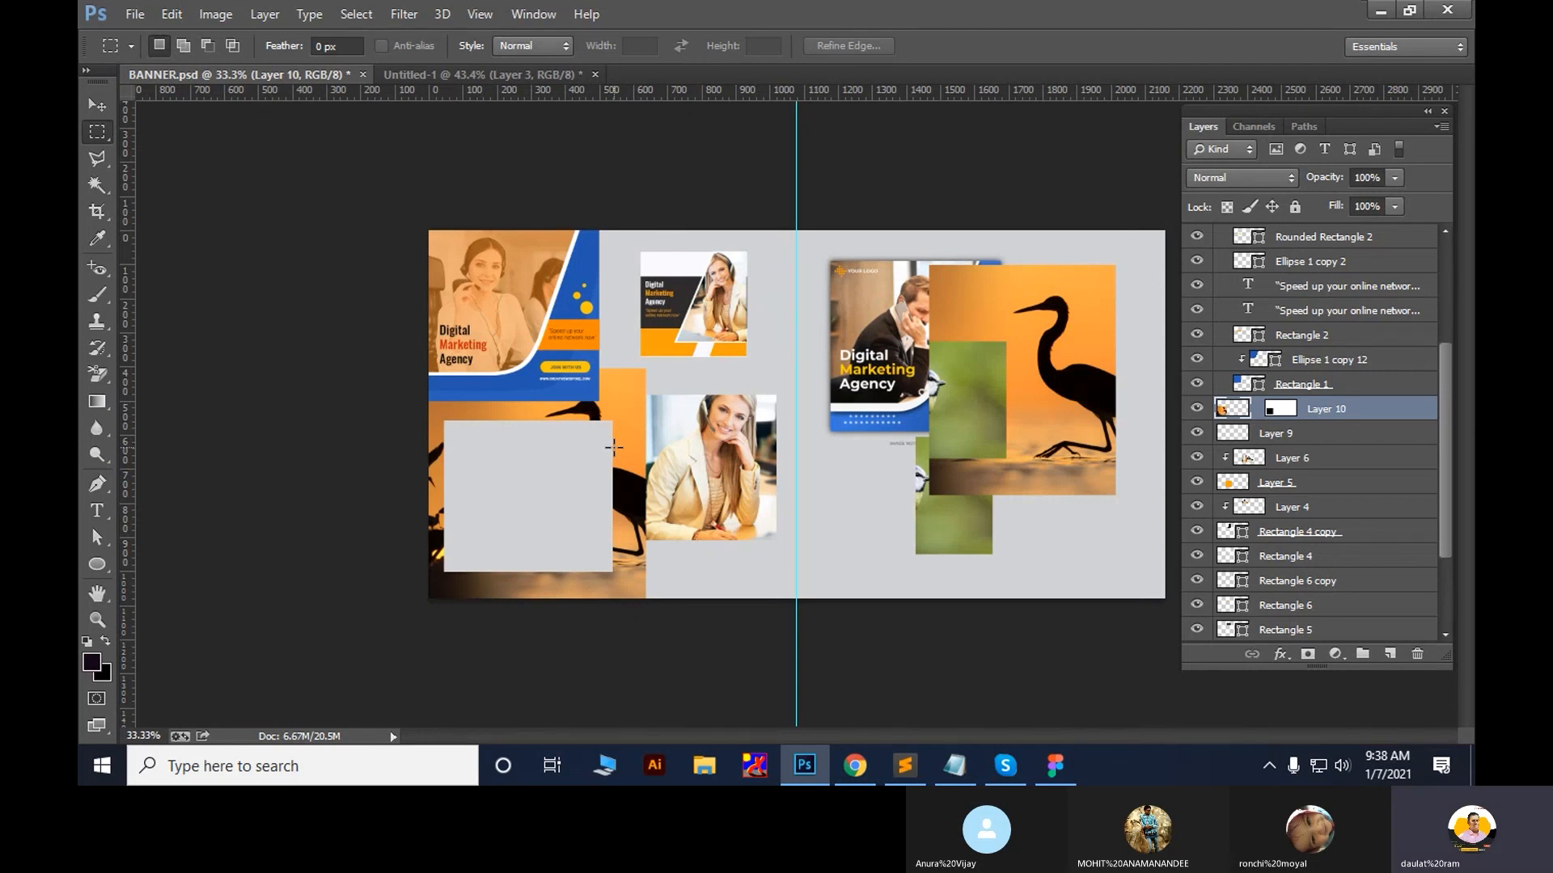
key(v)
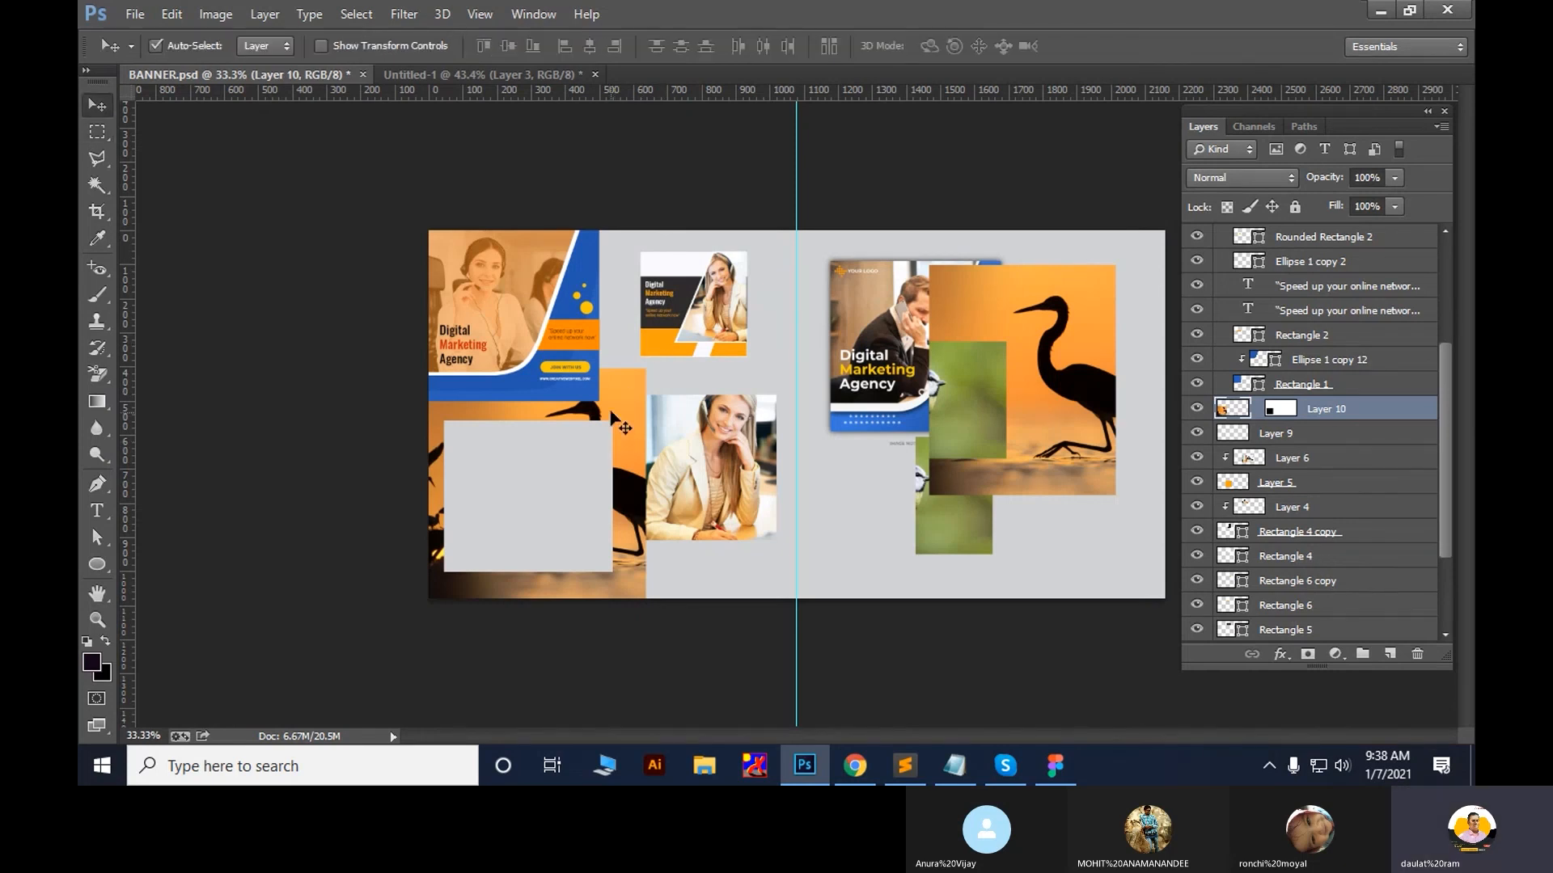
mouse_move(615, 412)
mouse_down()
mouse_move(652, 397)
mouse_move(591, 422)
mouse_up()
key(Delete)
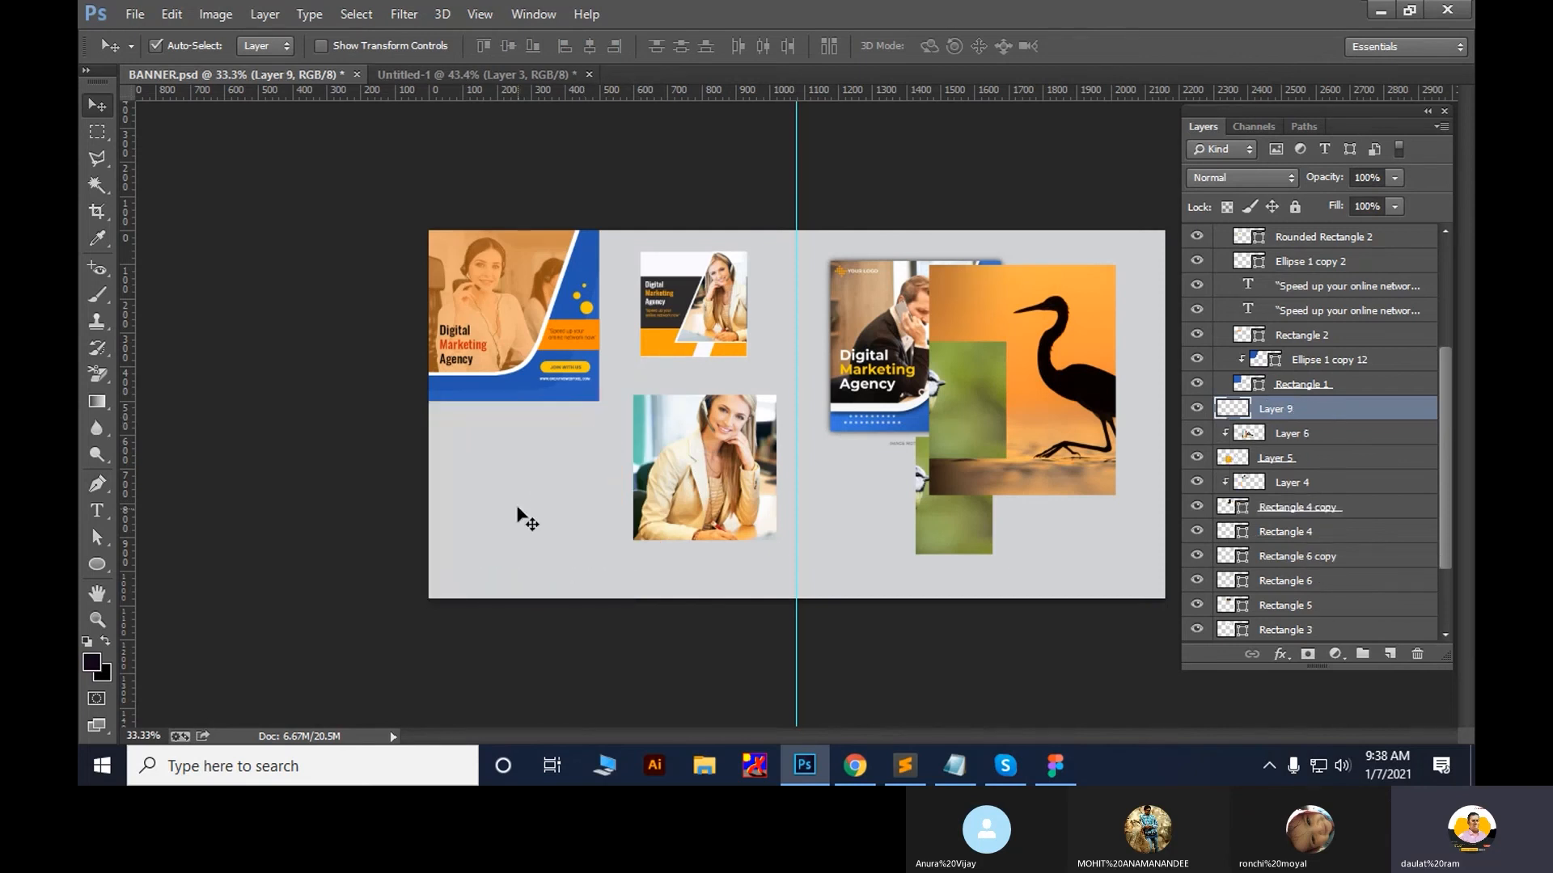
Undo a move of the grey background layer and review the available Paste Special commands
drag(520, 513, 527, 485)
key(ctrl+z)
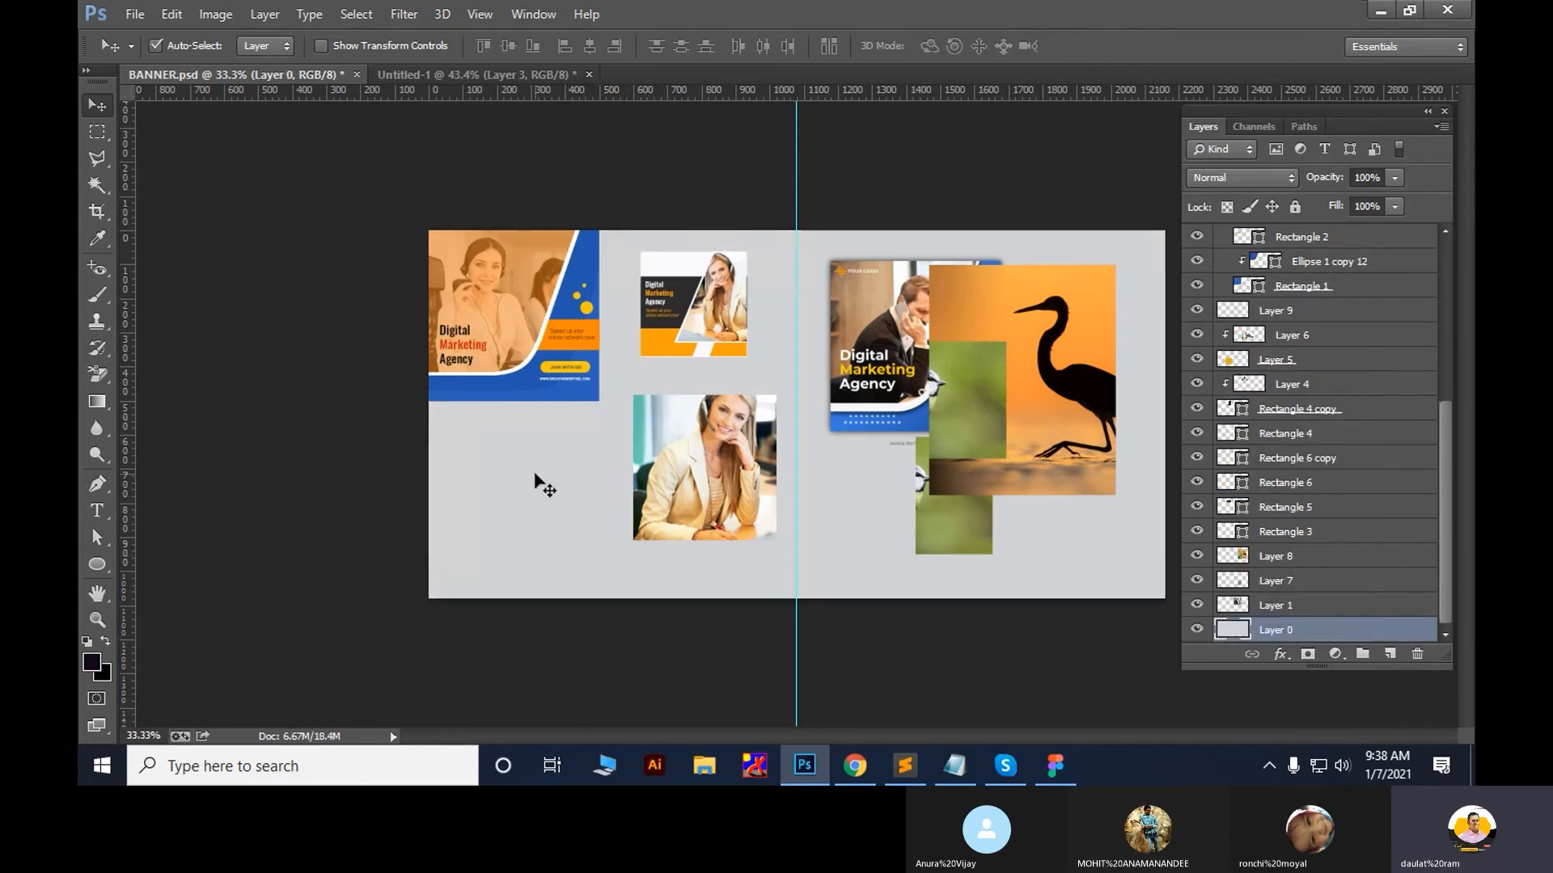
click(161, 22)
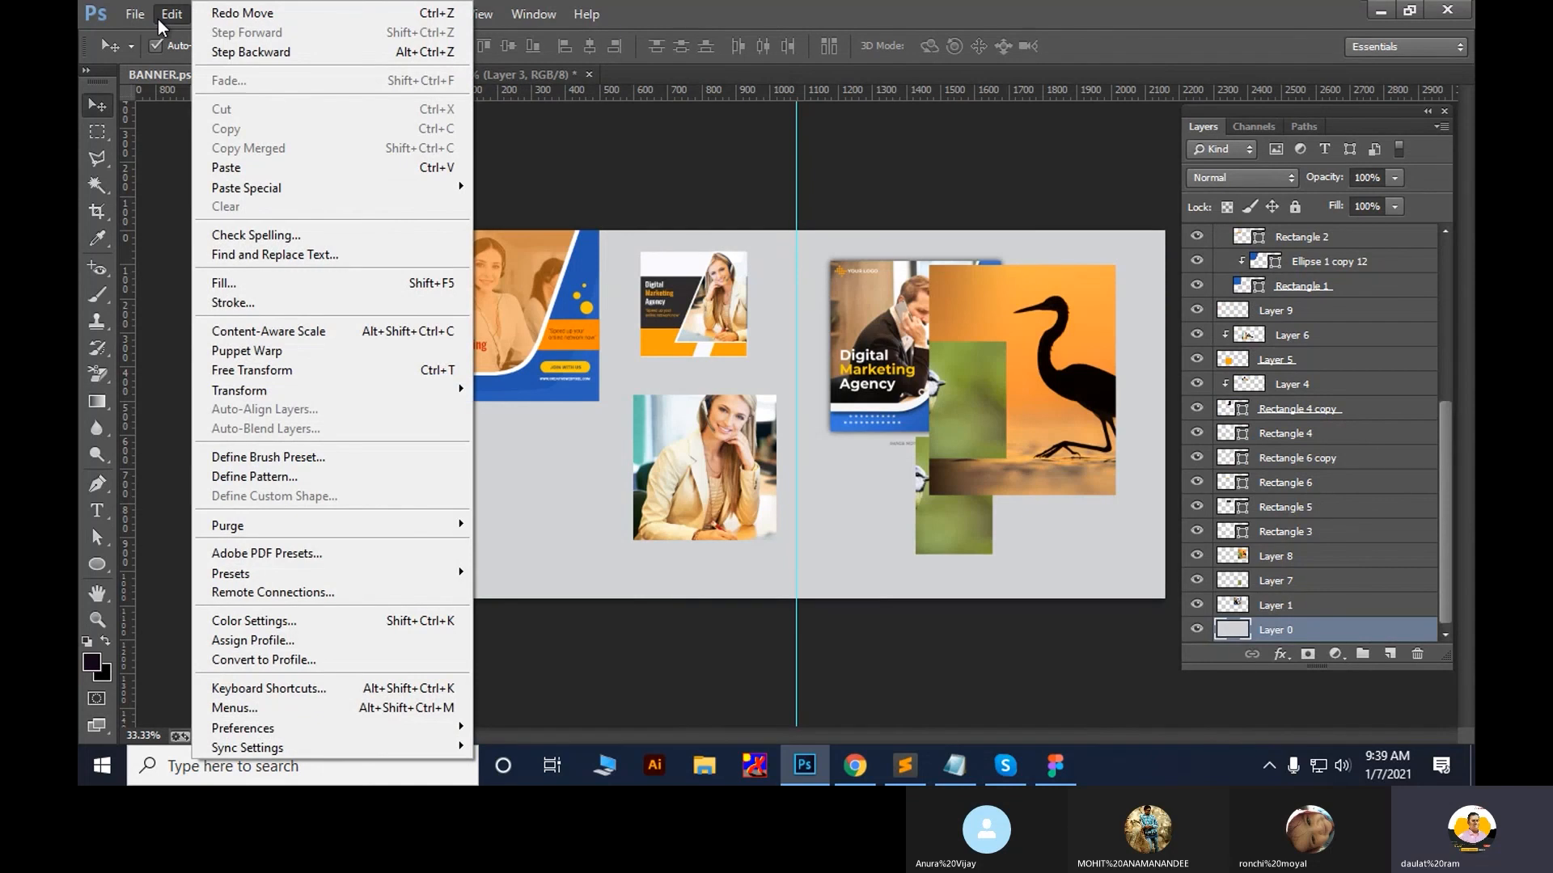
mouse_move(374, 197)
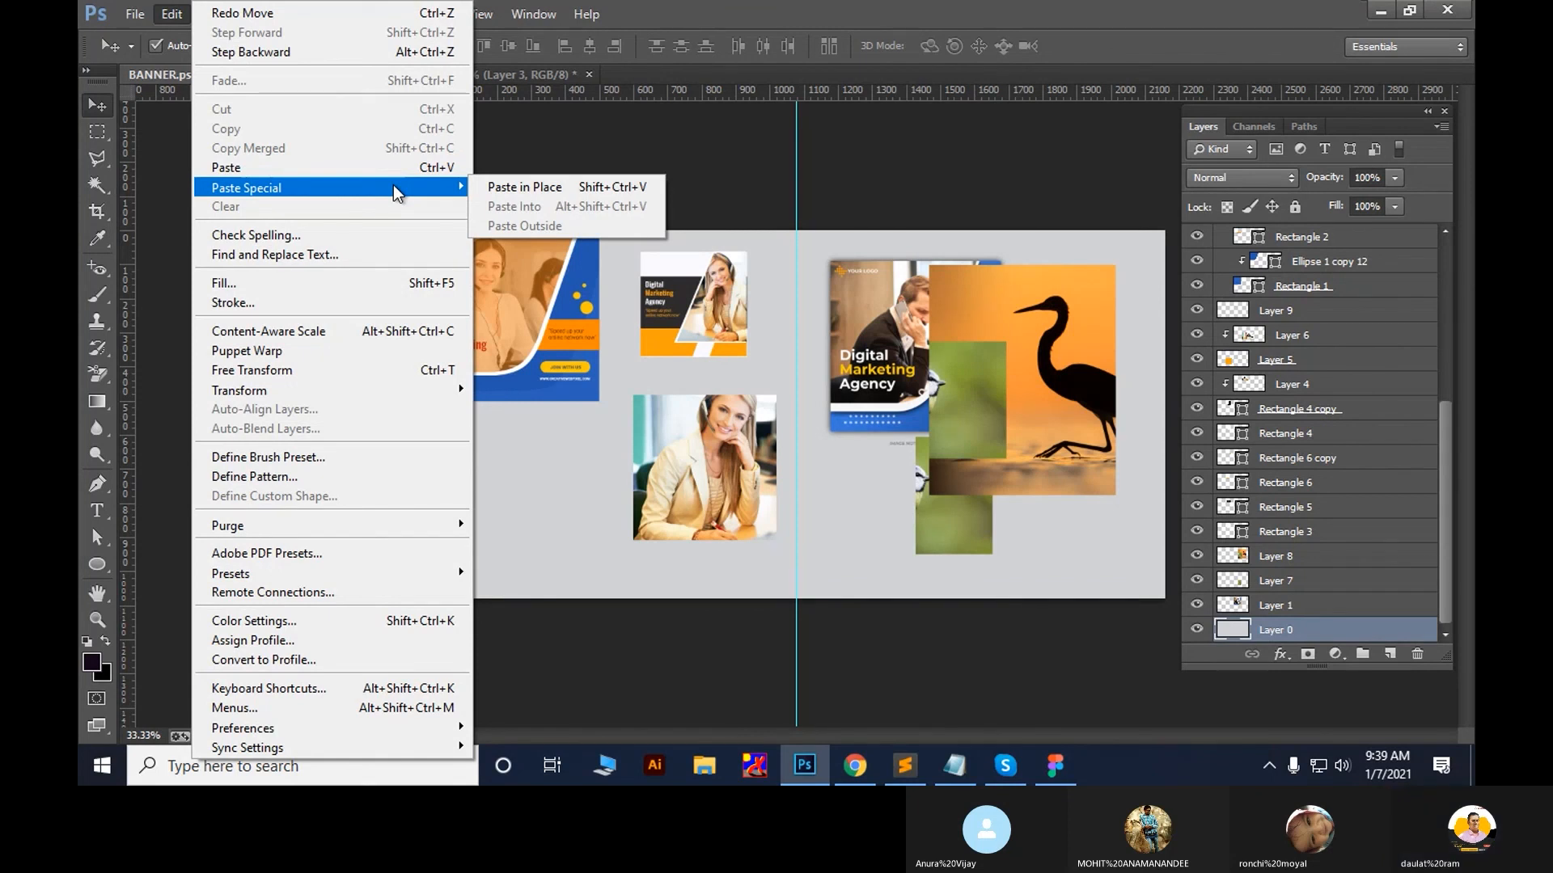
click(643, 162)
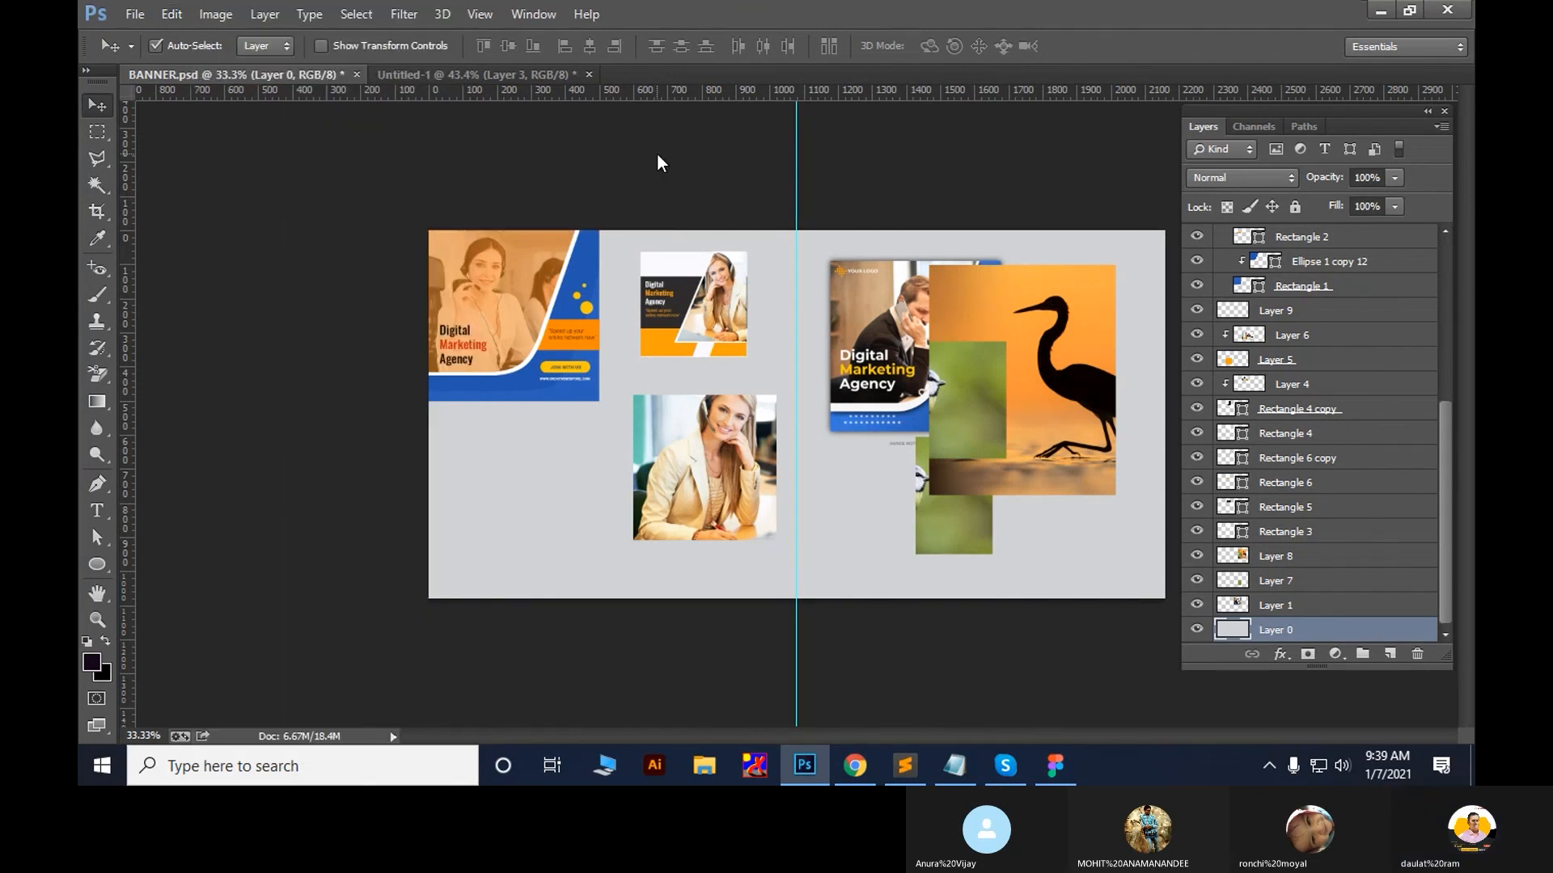
Switch to Skype, send a message addressing a participant by name in the call chat, and close the chat
click(1005, 765)
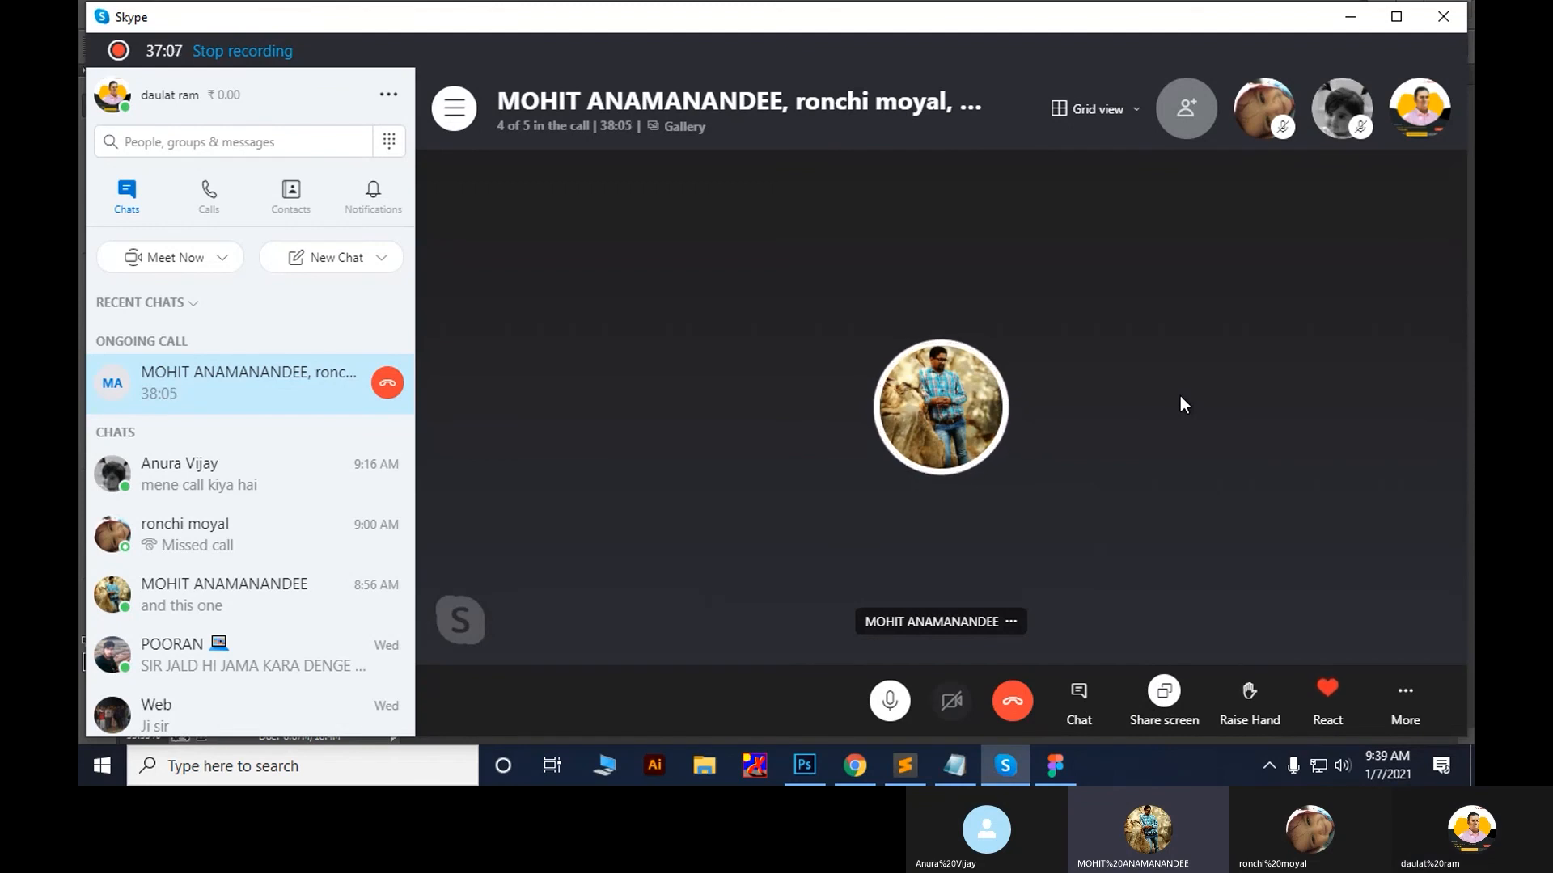
click(1078, 692)
click(1254, 700)
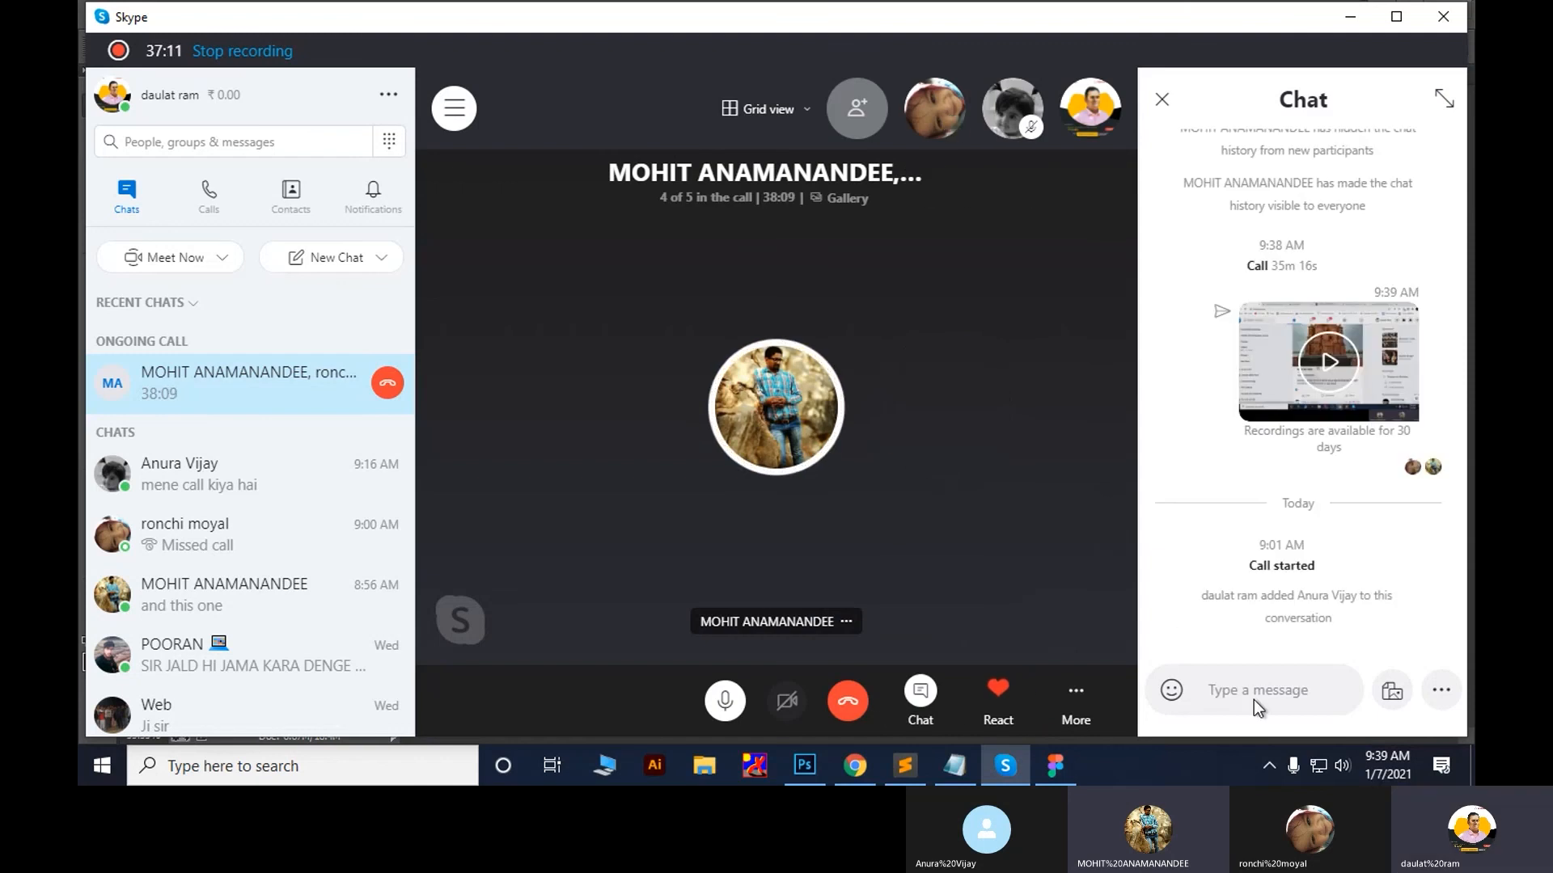
text(Pooja mam)
key(Return)
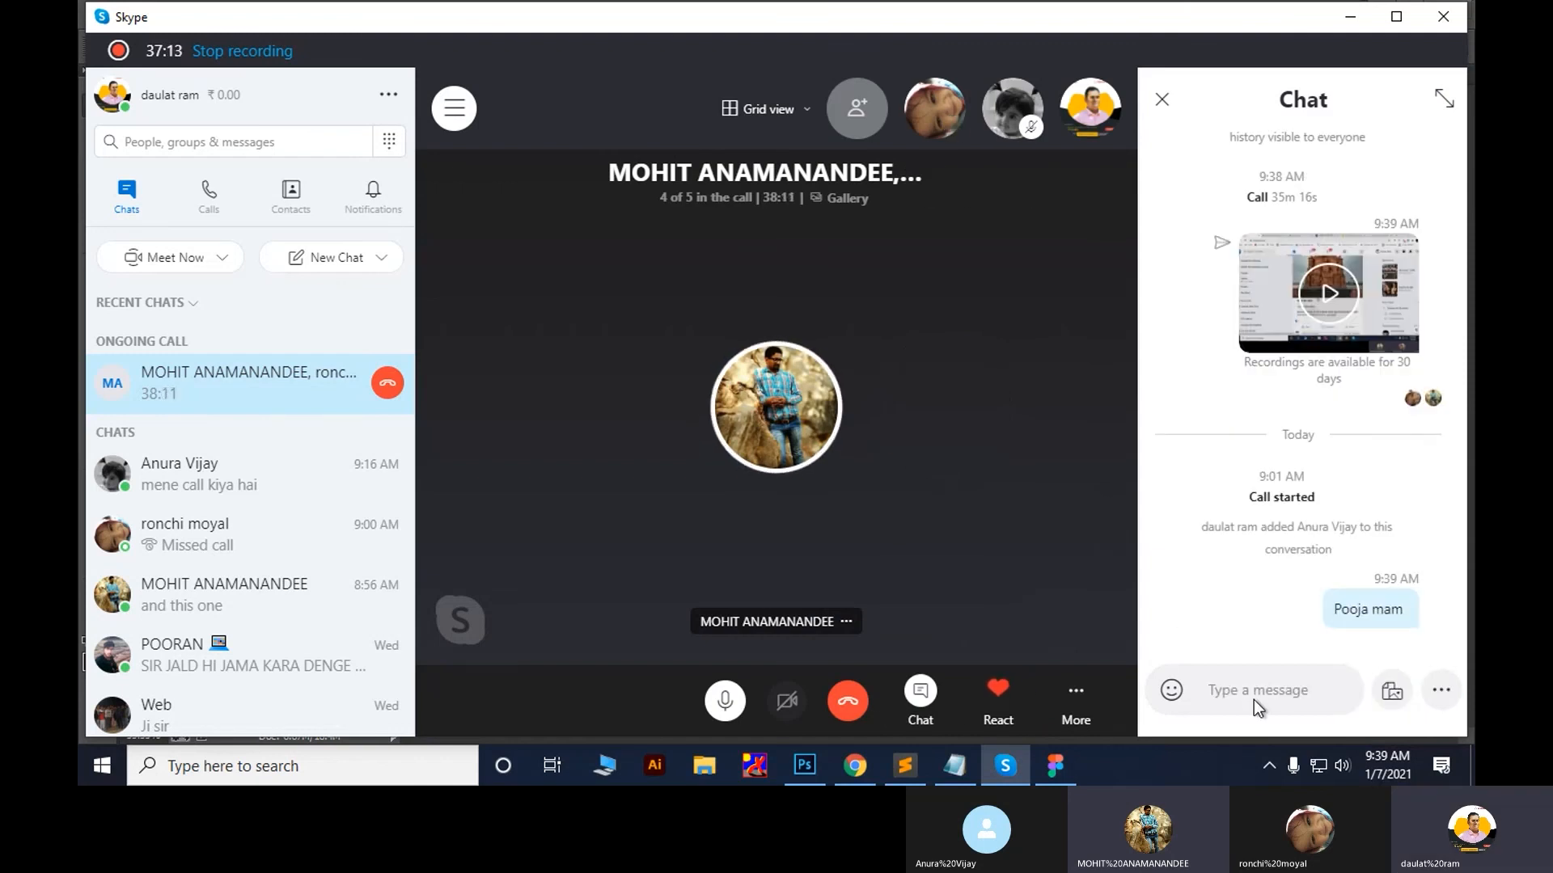
click(1161, 99)
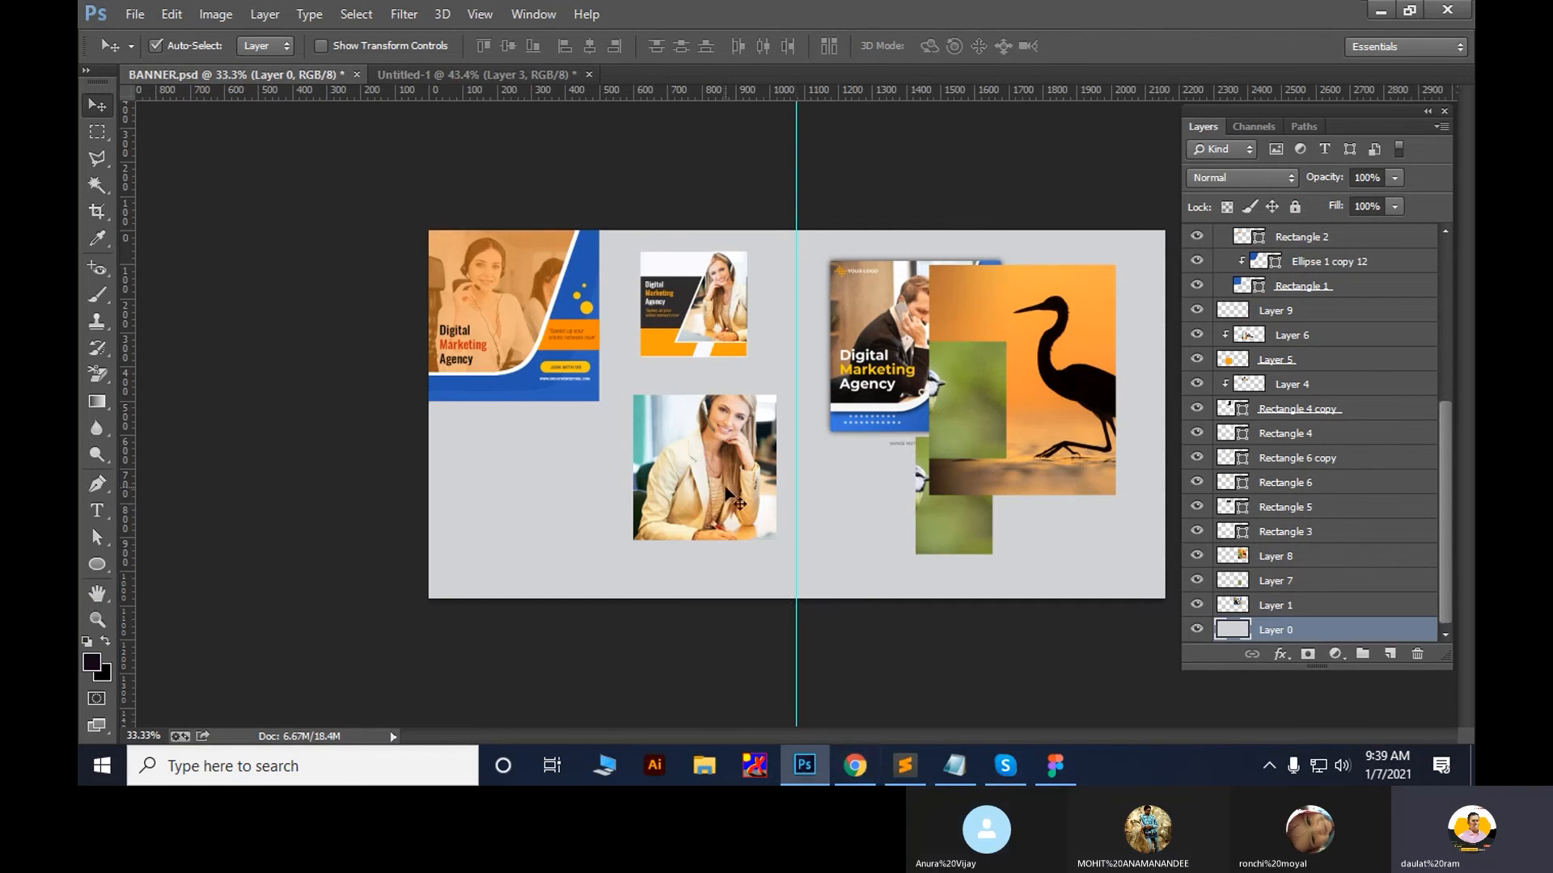
Delete the large woman's photo with its base layer, and select a near-square area below the orange and blue design
drag(737, 478, 812, 490)
click(96, 130)
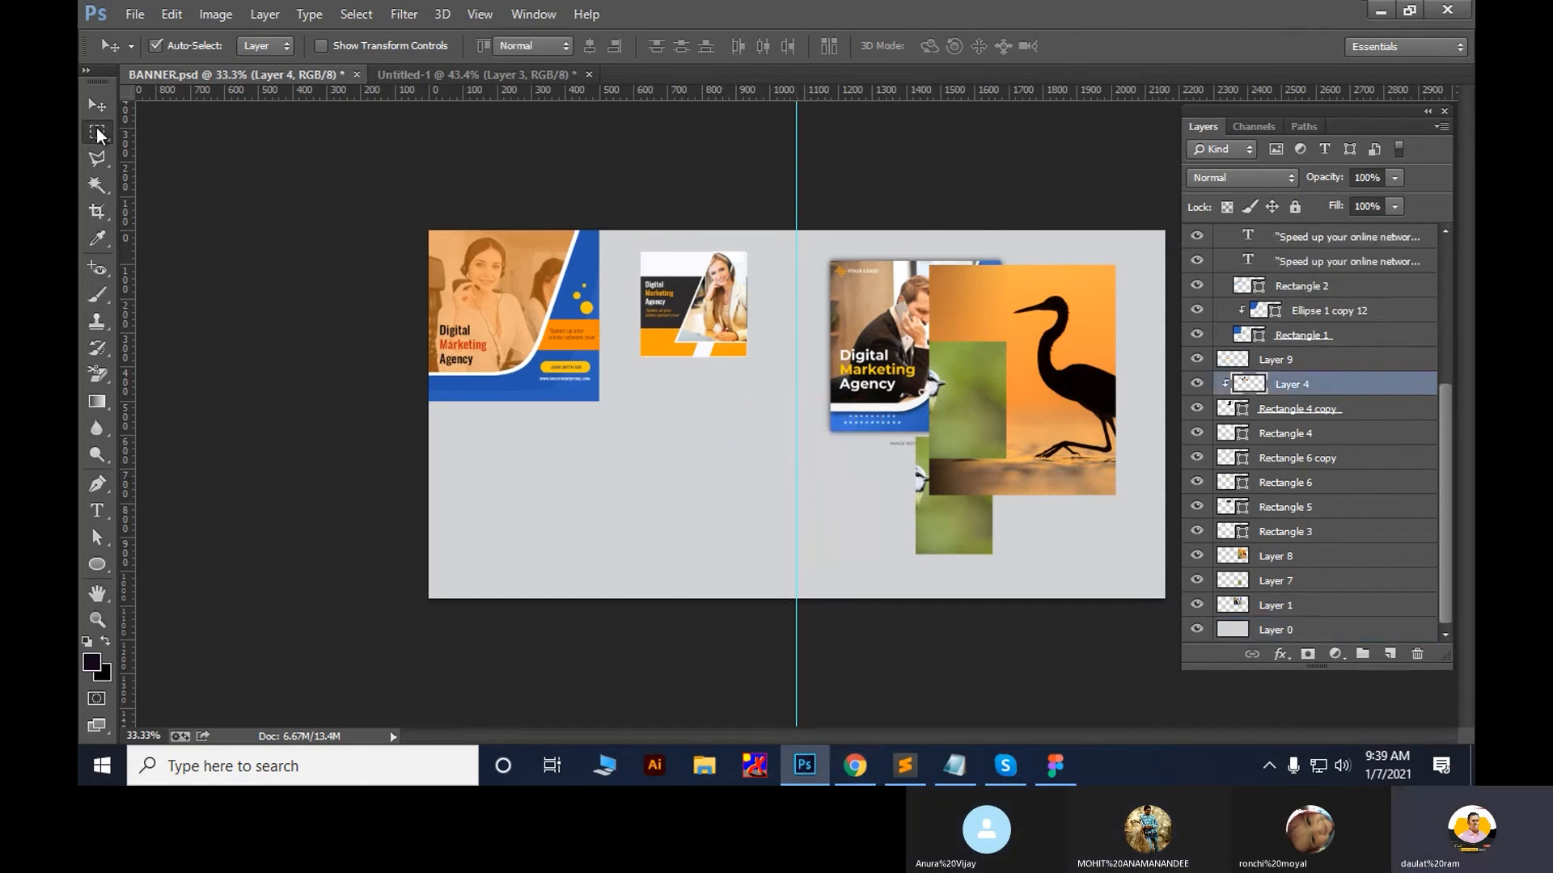
drag(443, 418, 588, 561)
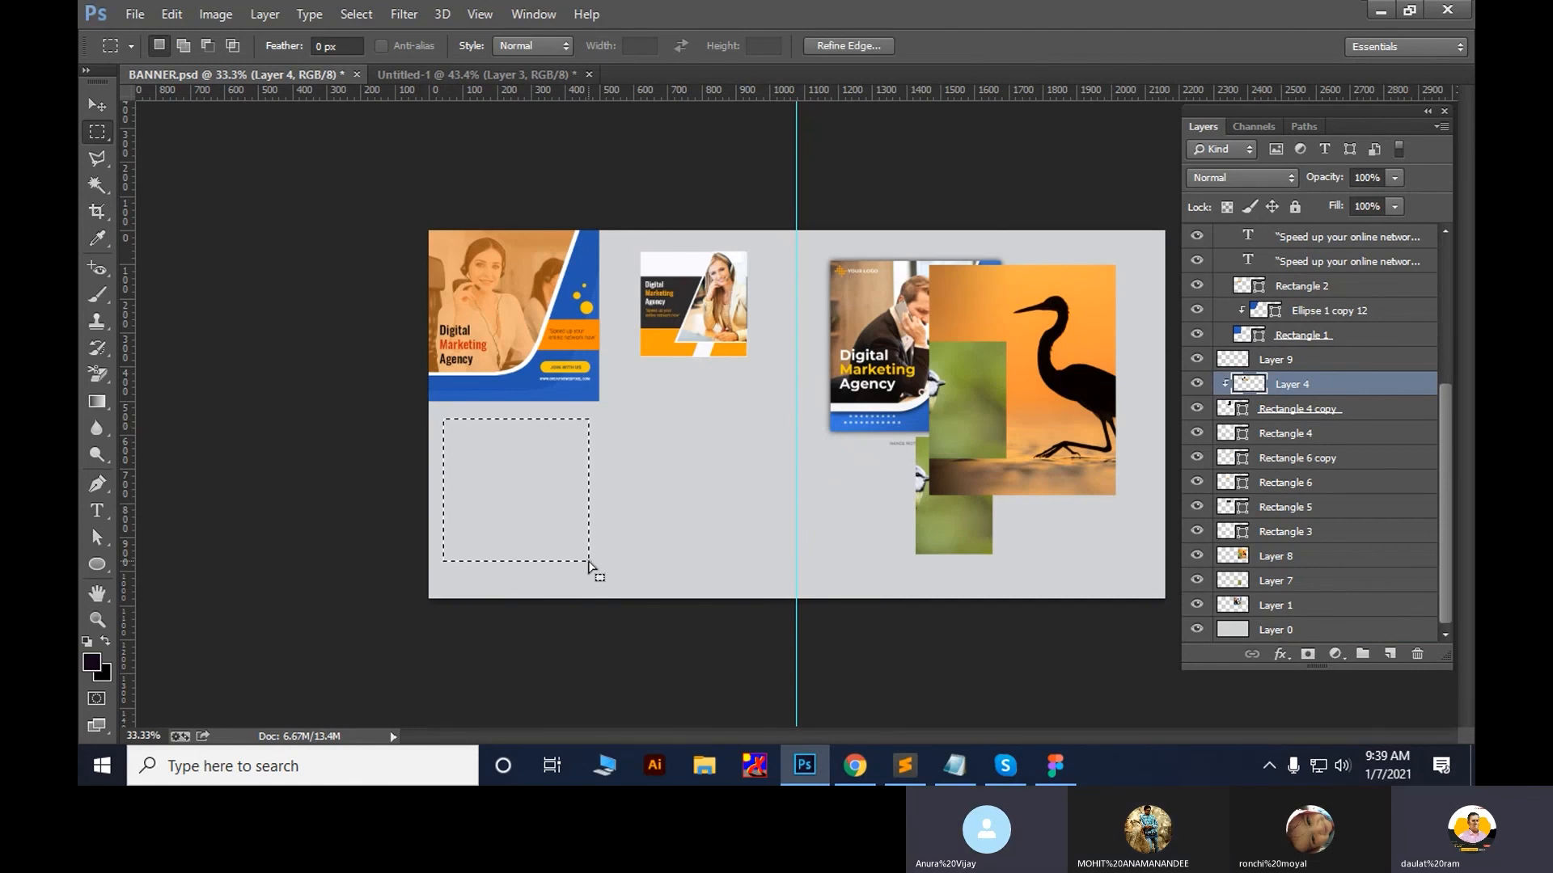
Paste the copied heron picture into the selection with Paste Into, and delete it after shifting it inside its mask
click(174, 17)
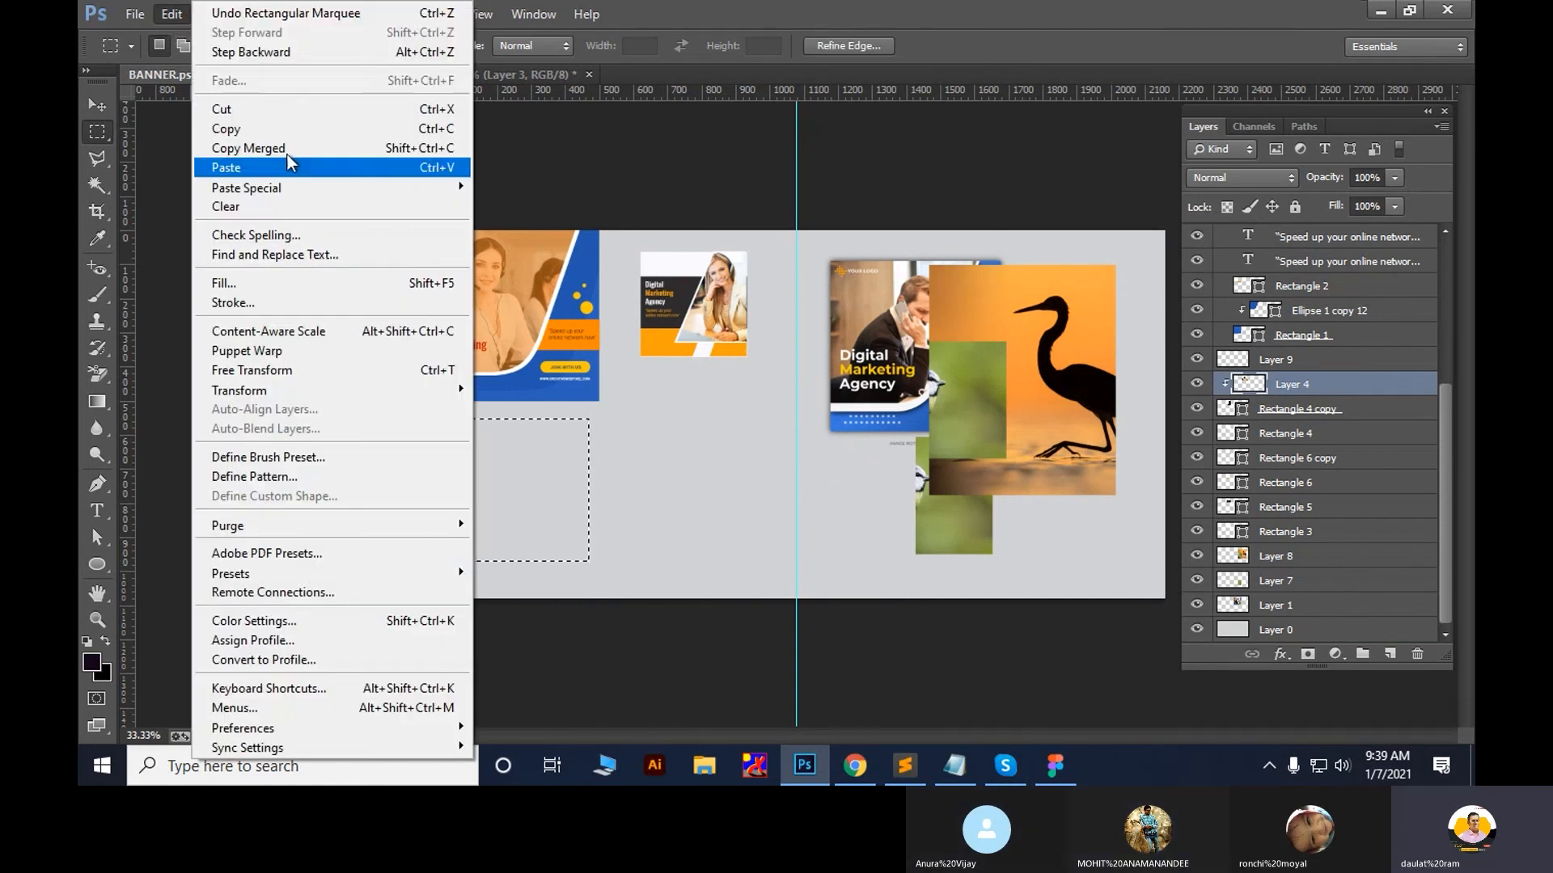
mouse_move(337, 184)
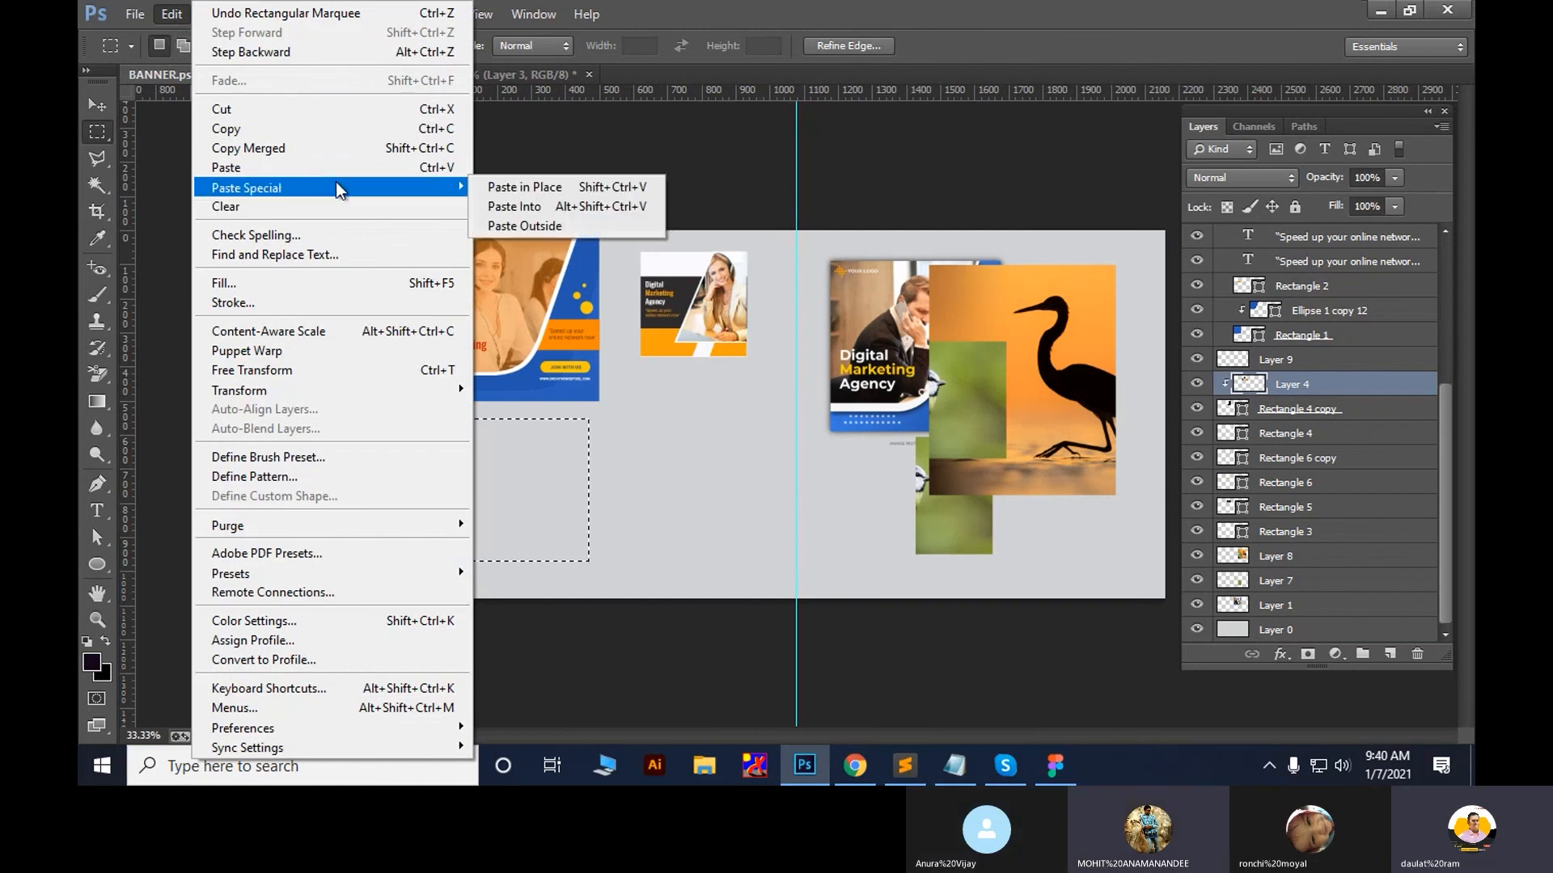
click(553, 208)
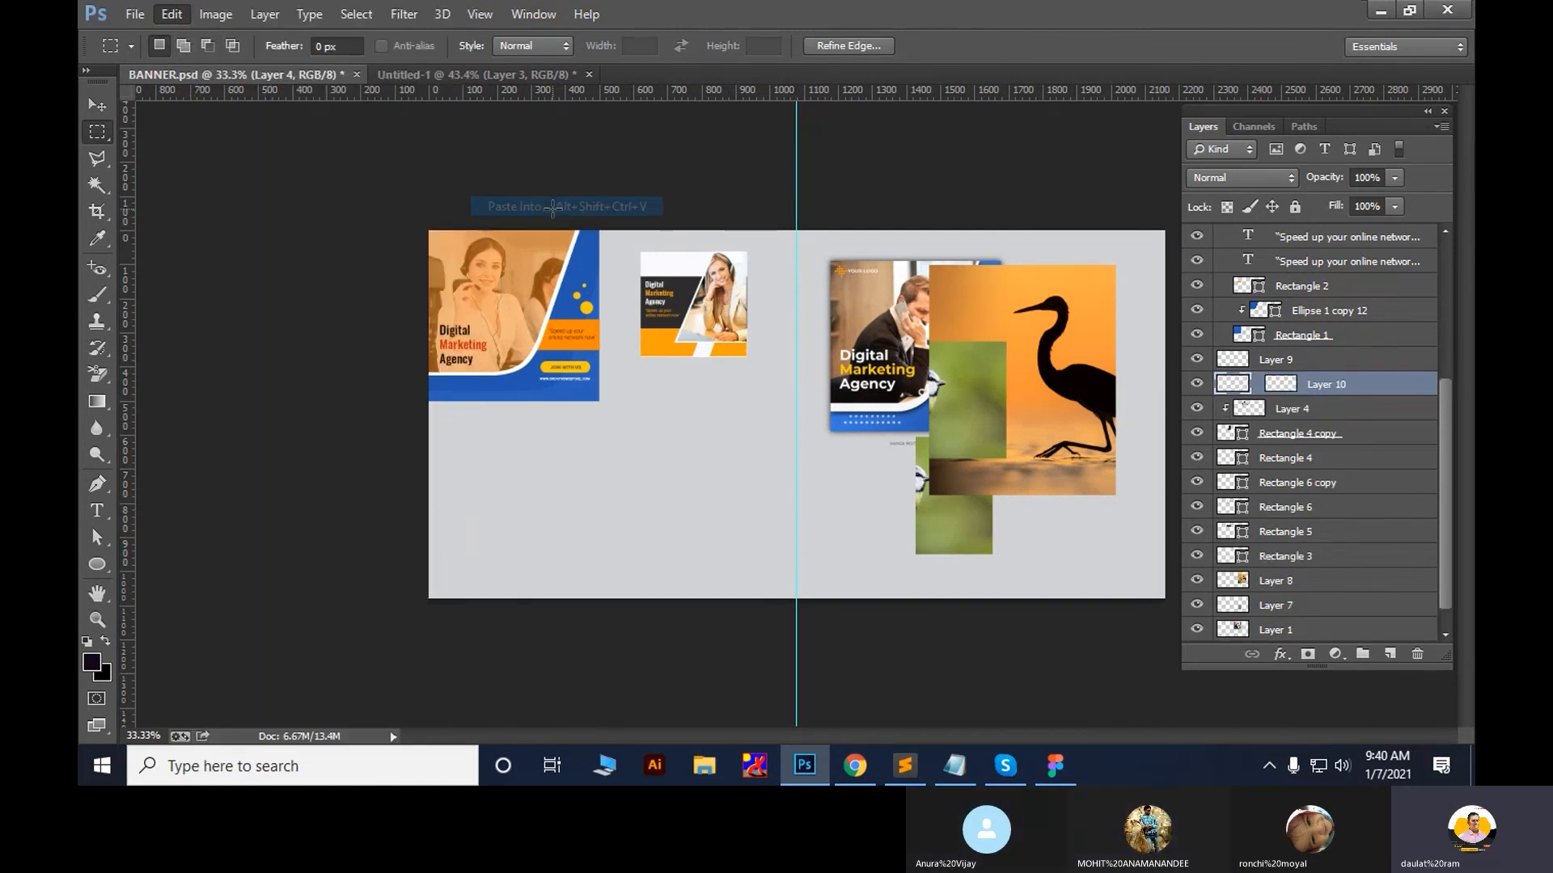
key(v)
drag(519, 478, 583, 513)
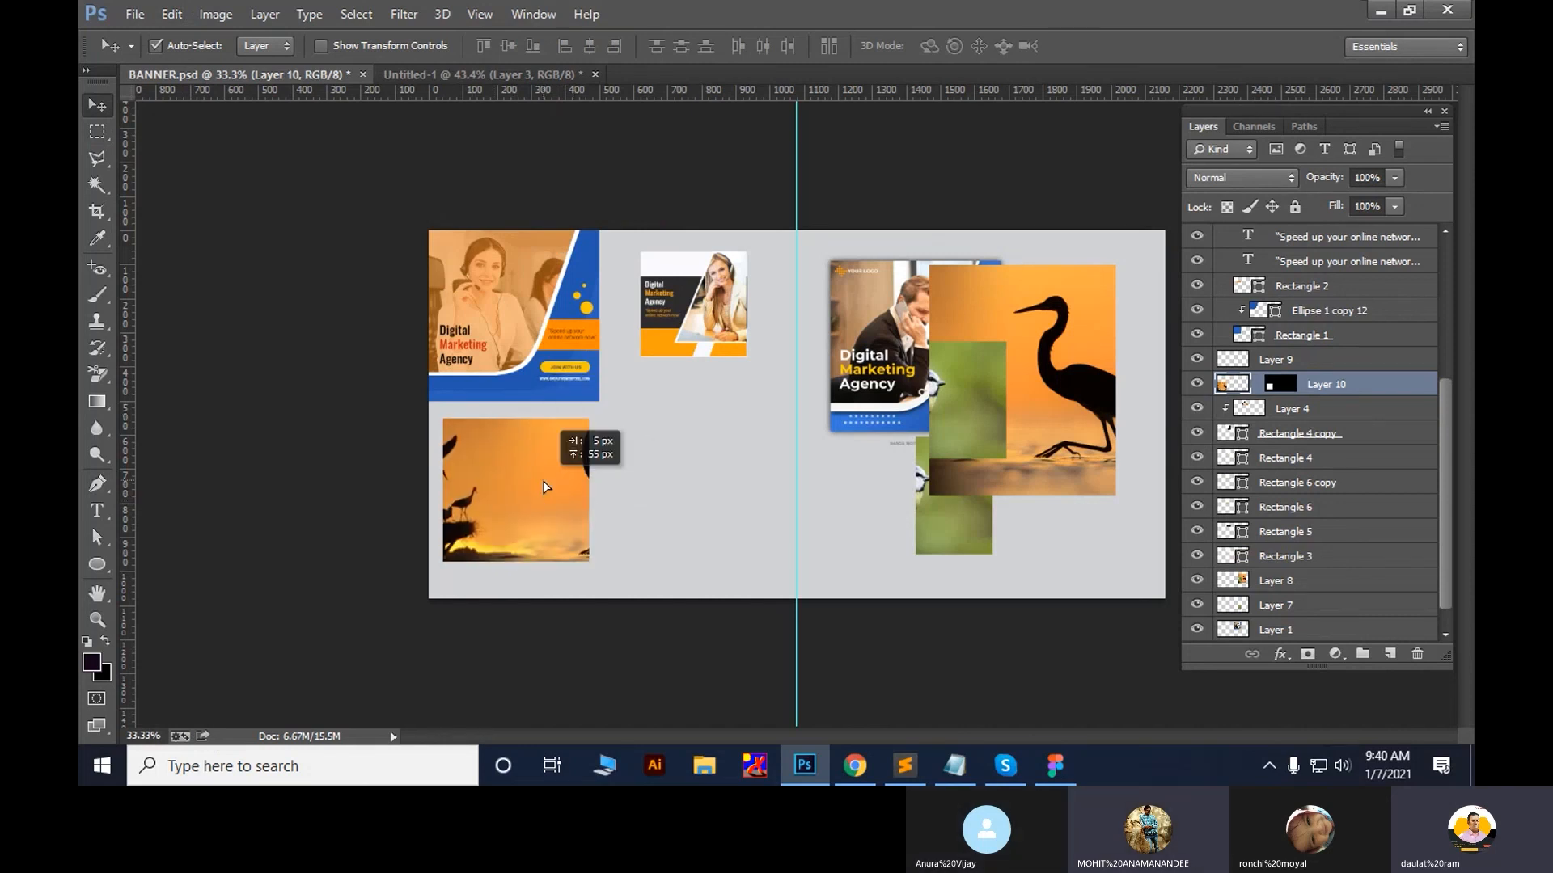
key(Delete)
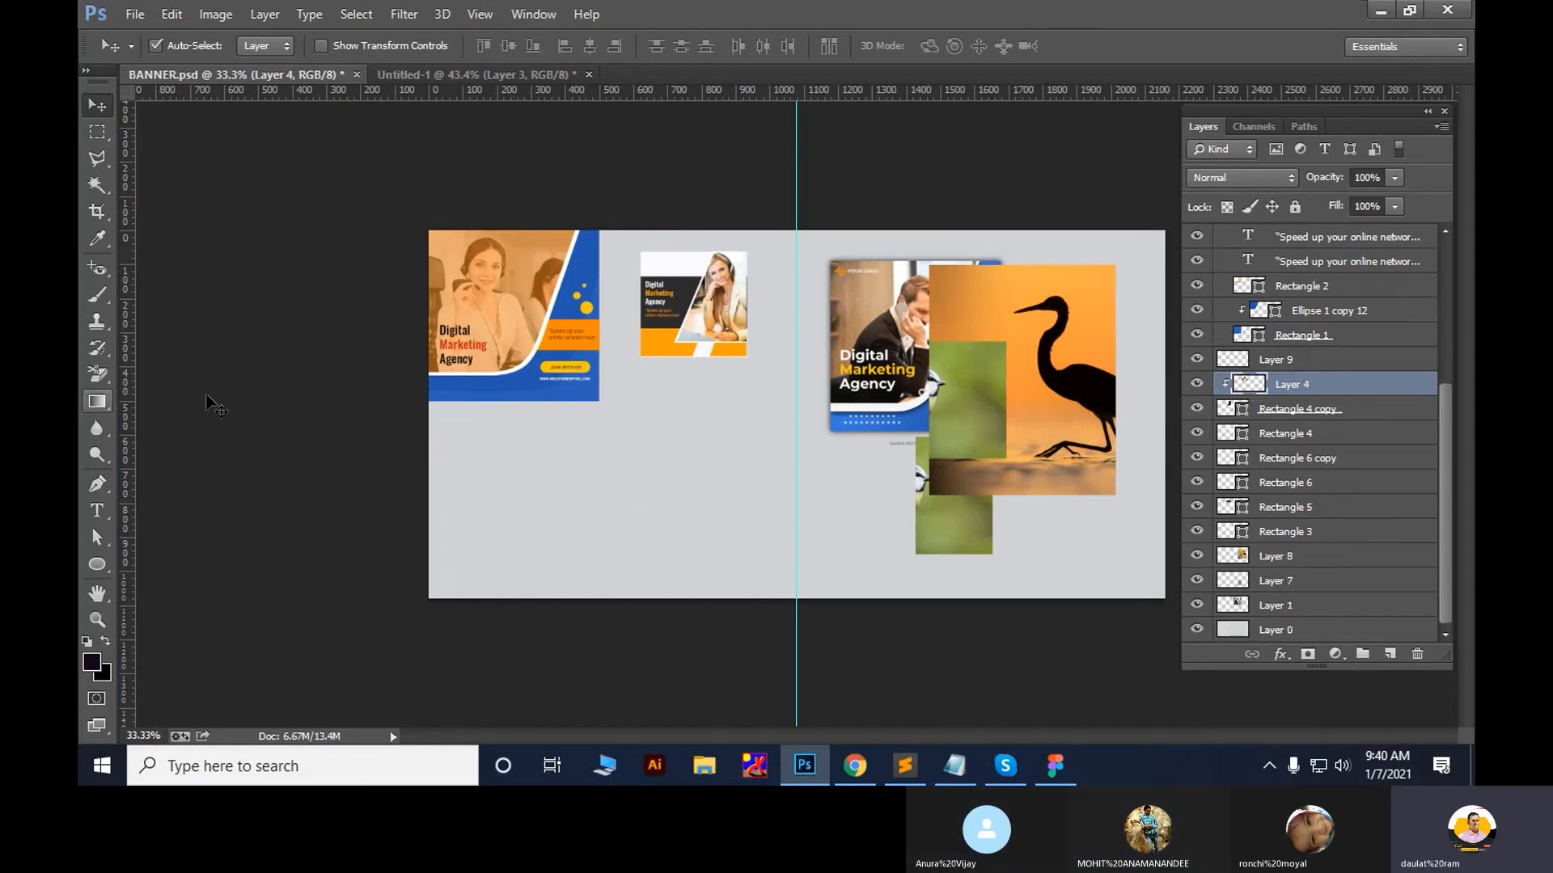
Delete the faded woman's photo from the orange and blue design
drag(530, 294, 489, 272)
key(Delete)
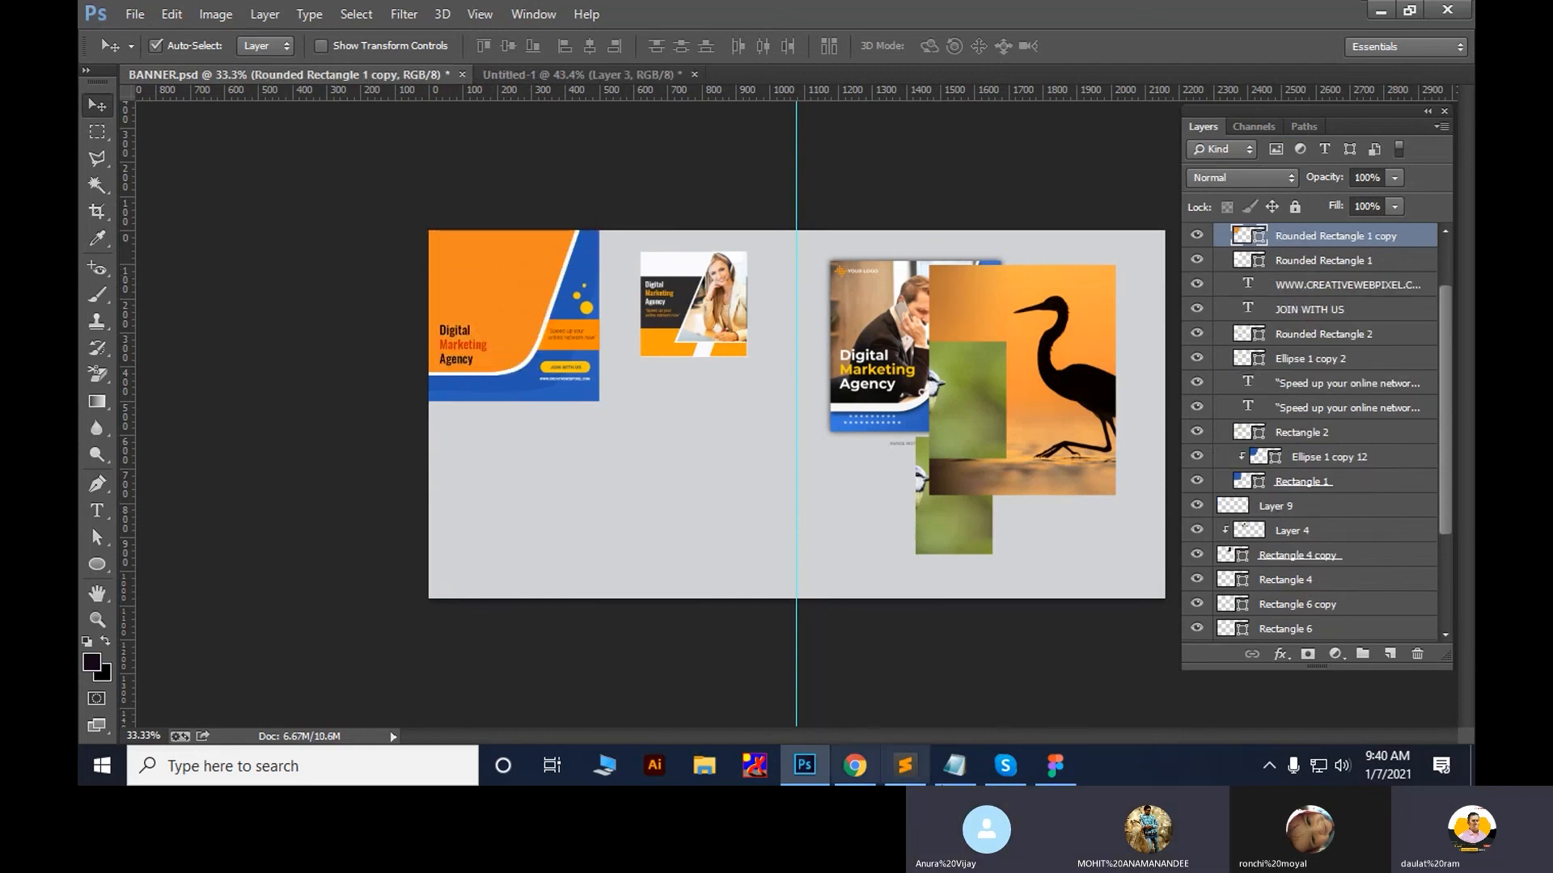
click(873, 771)
click(441, 10)
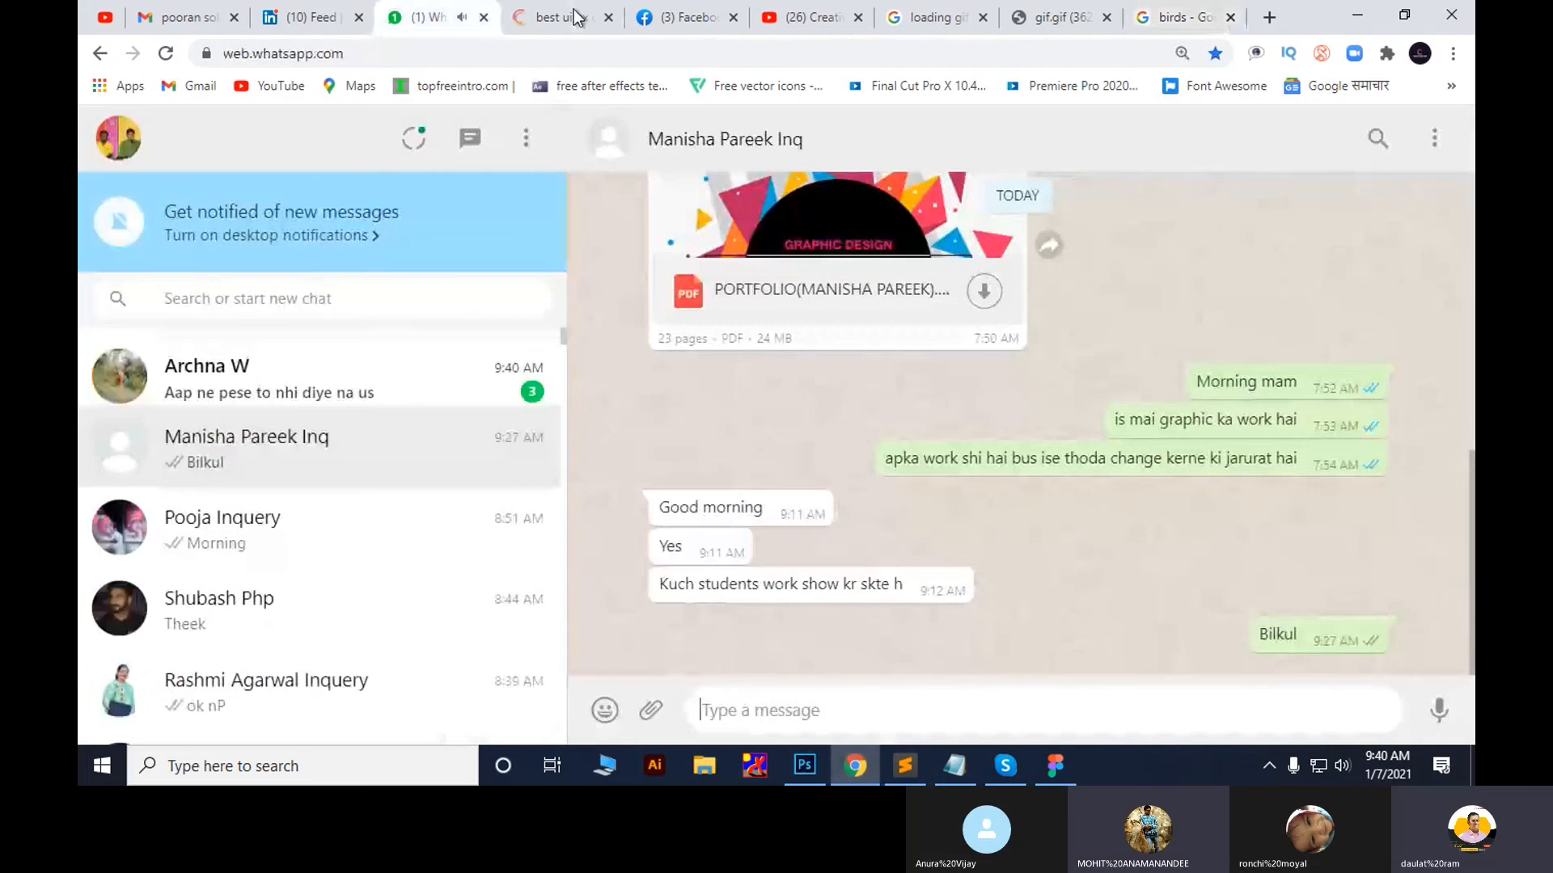
click(566, 17)
key(alt+Tab)
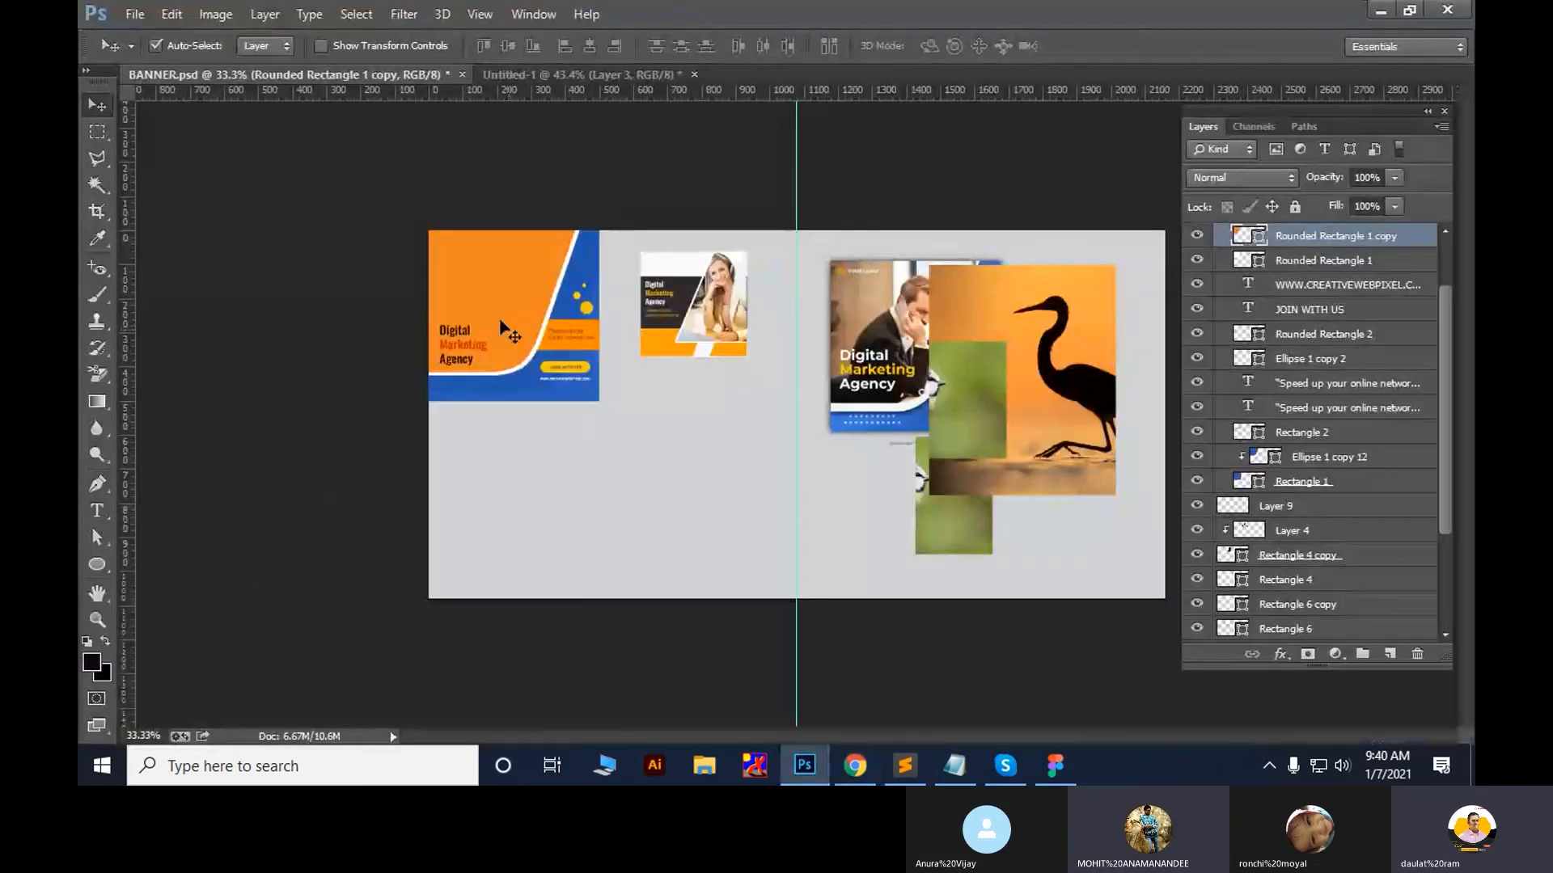
Undo a move of the orange shape, paste the copied heron picture as a plain layer, and delete it
drag(499, 321, 467, 283)
key(ctrl+z)
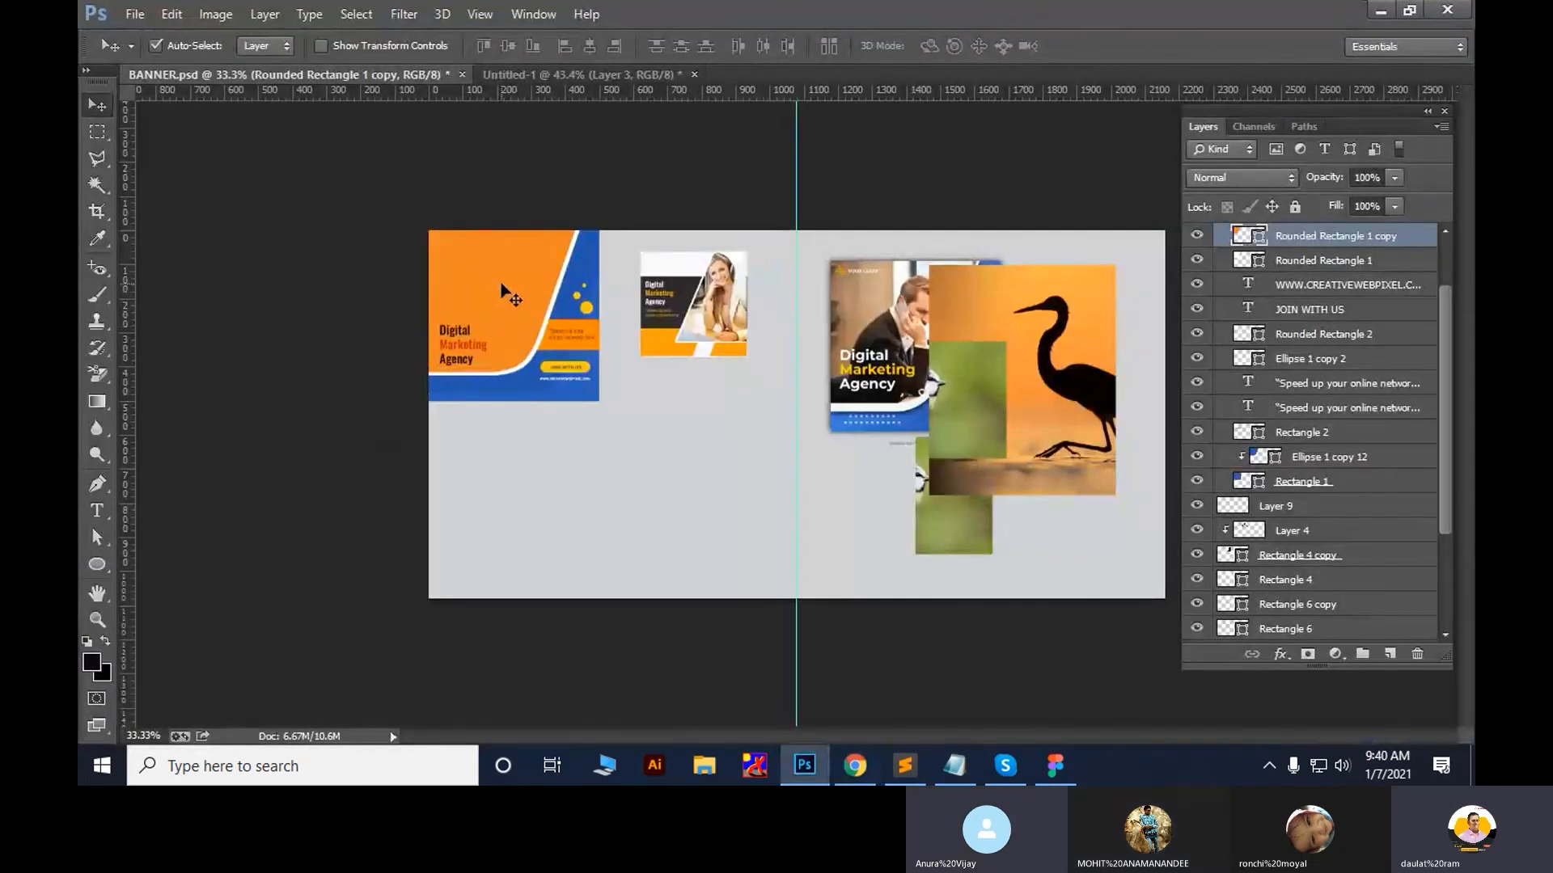
key(ctrl+v)
drag(676, 414, 591, 558)
key(Delete)
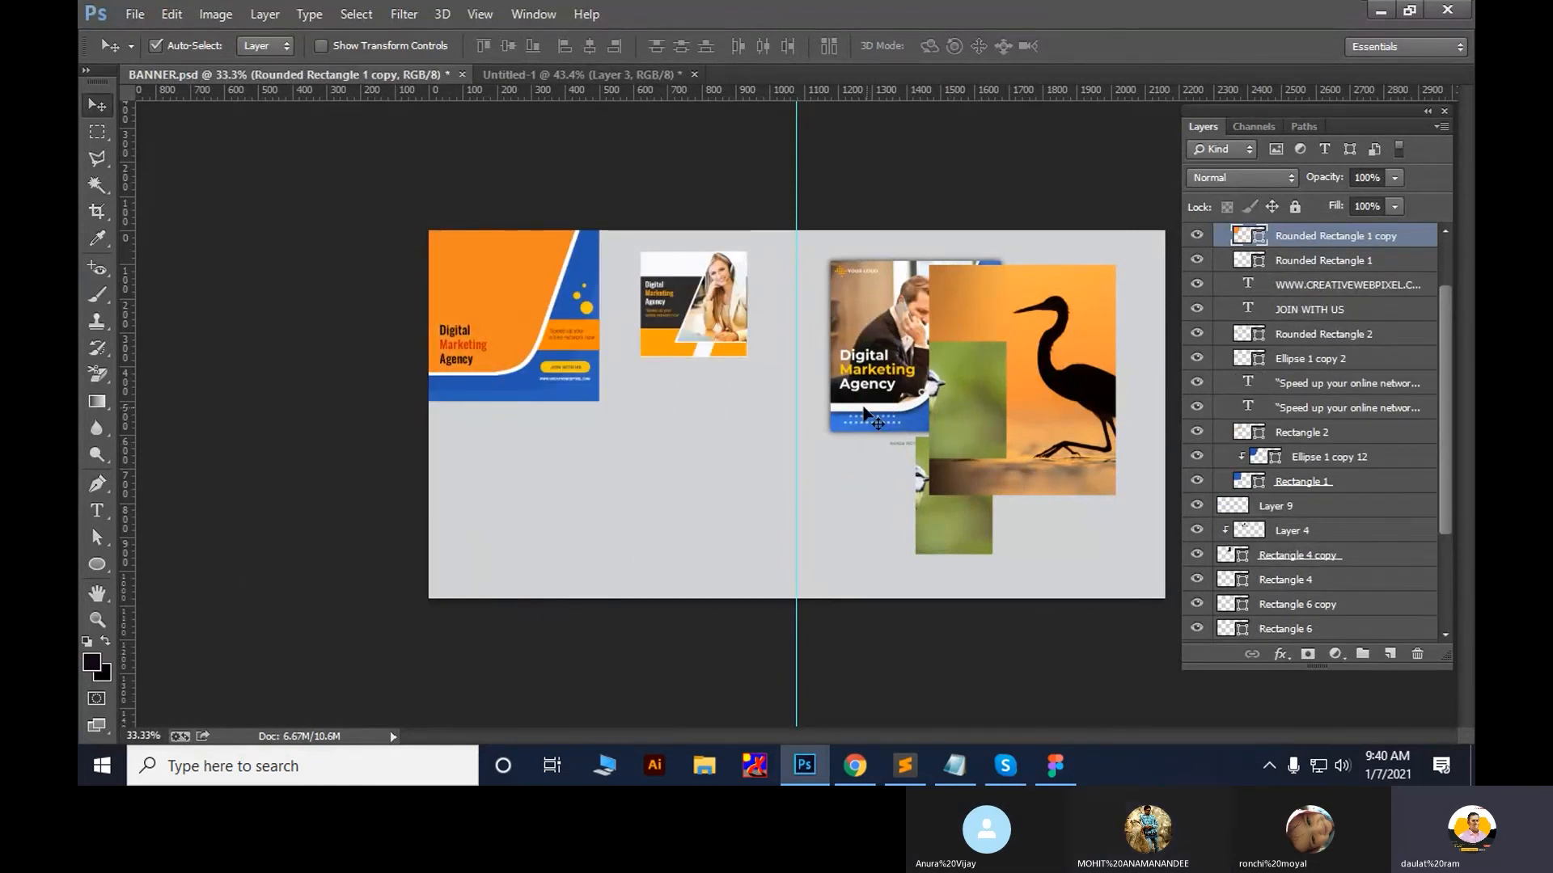
Select the orange shape in the orange and blue design and toggle its visibility off and on
click(594, 364)
click(487, 395)
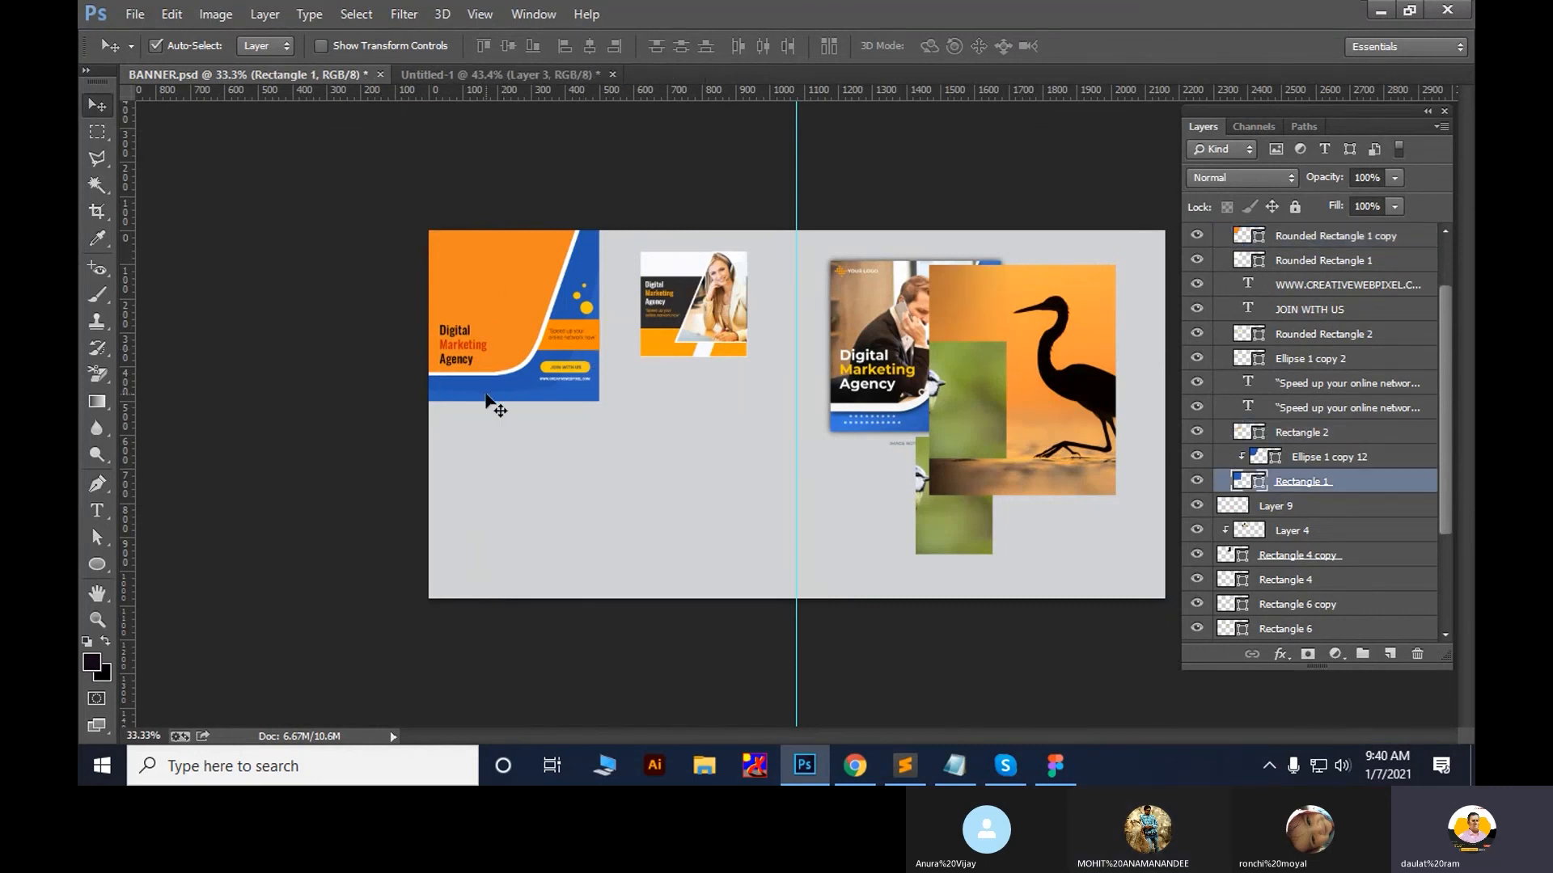
click(504, 283)
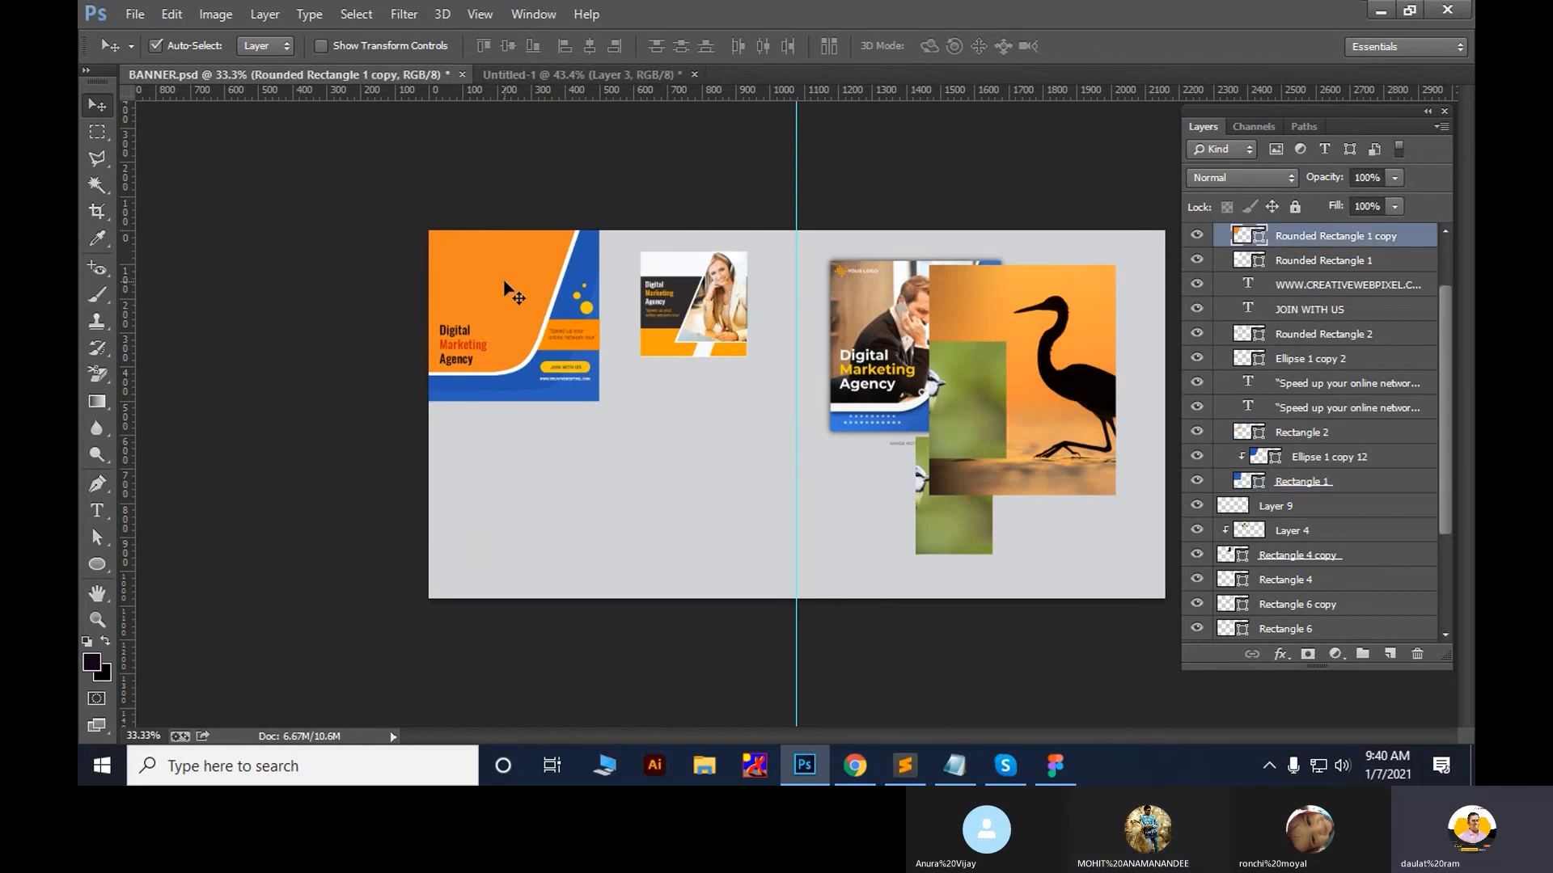
click(1196, 236)
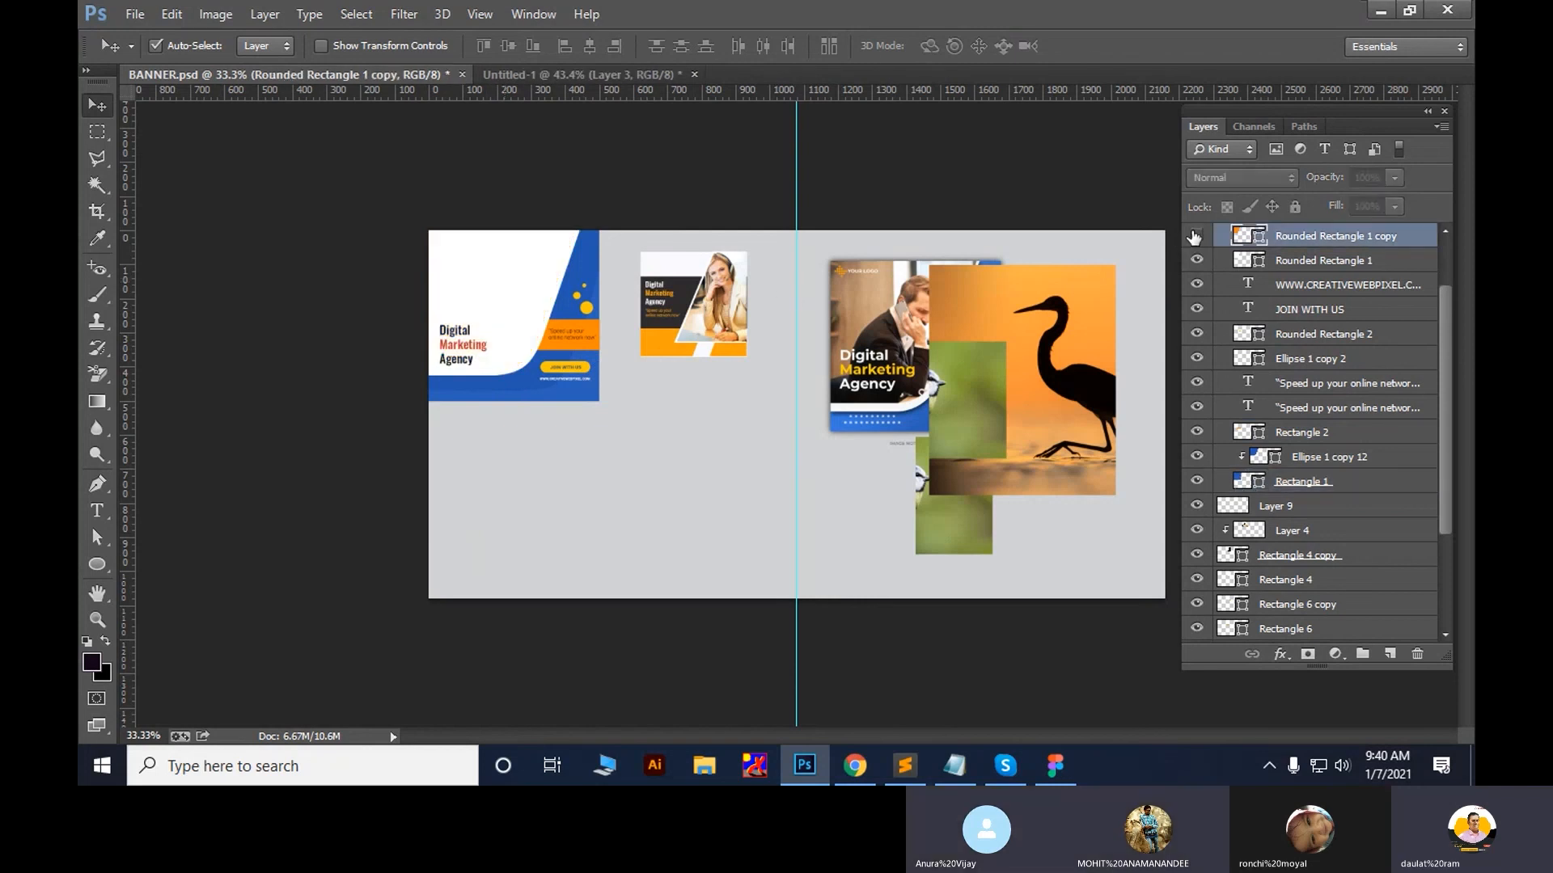
click(1196, 235)
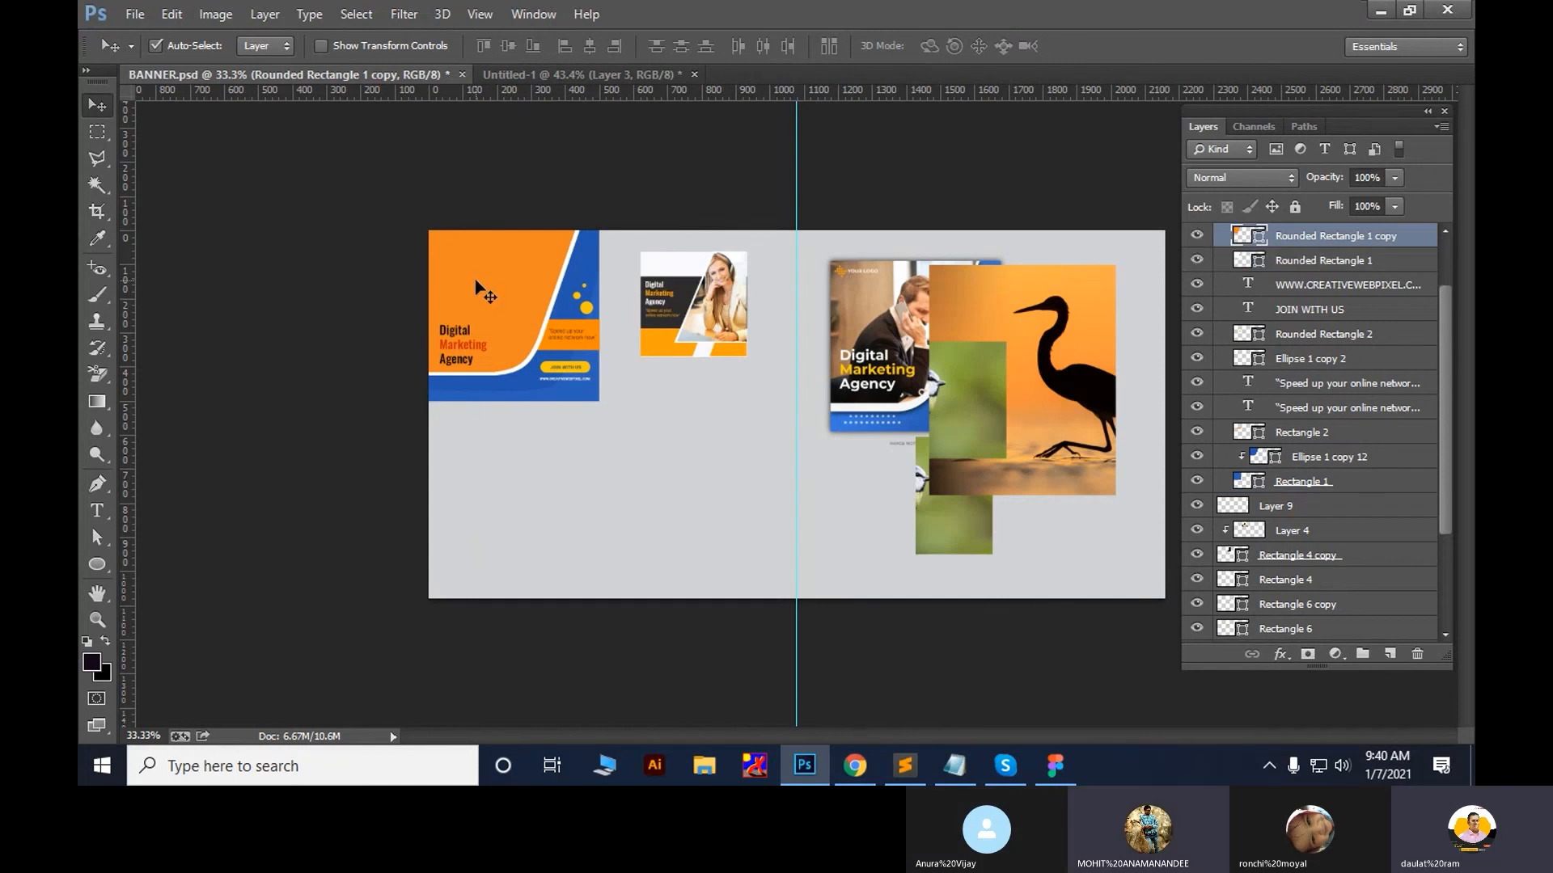
Paste the copied heron picture above the orange shape's layer and position it over the orange and blue design
key(ctrl+v)
drag(772, 432, 462, 294)
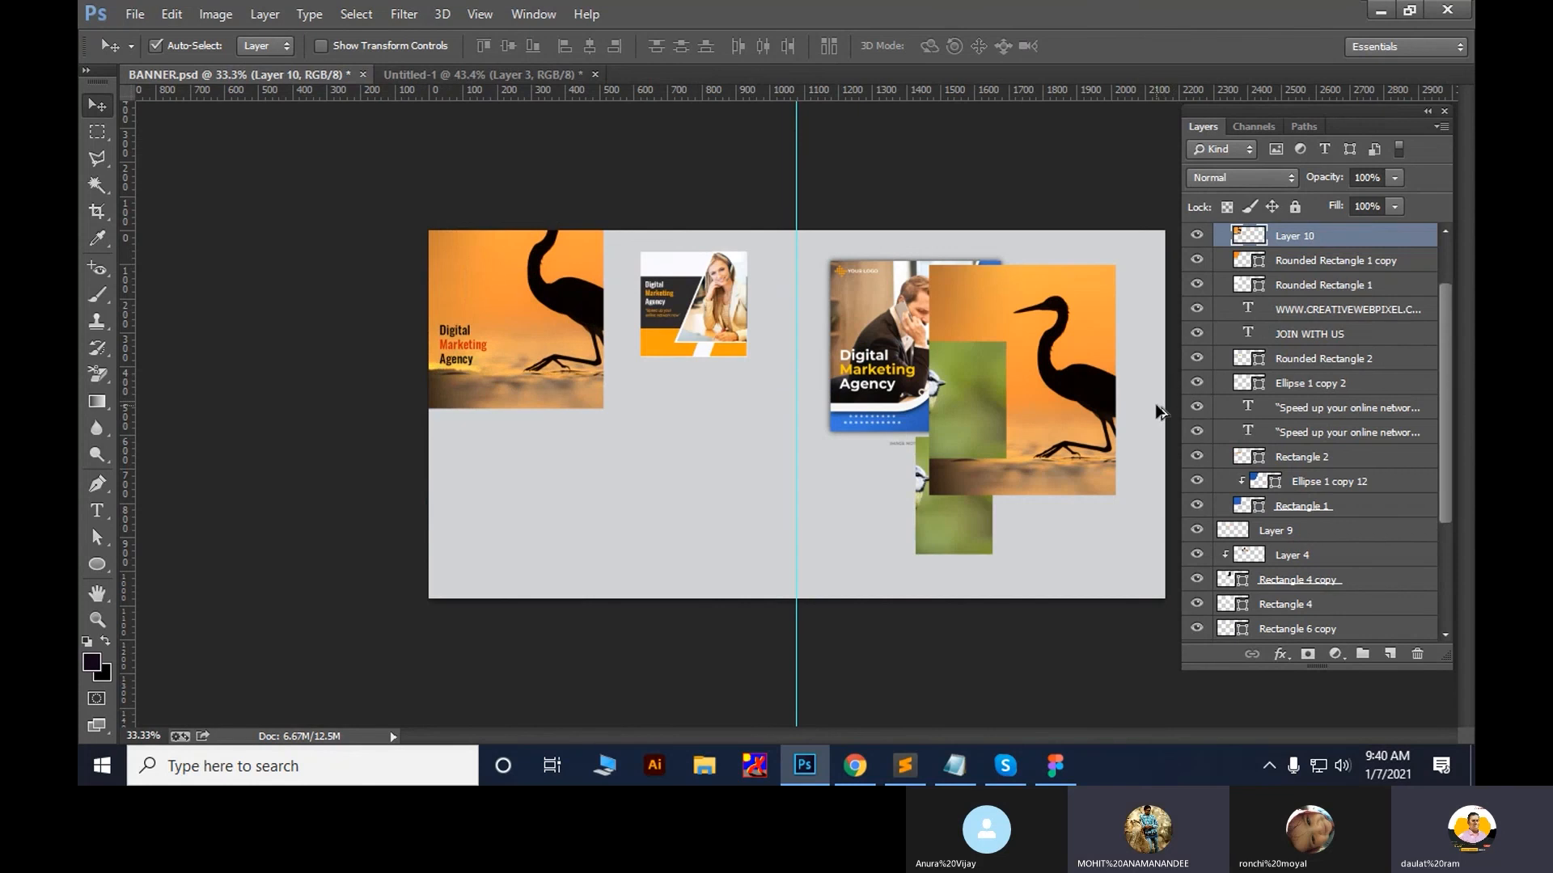
Clip the heron picture to the orange shape, reposition it inside, and delete the picture
key(ctrl+alt+g)
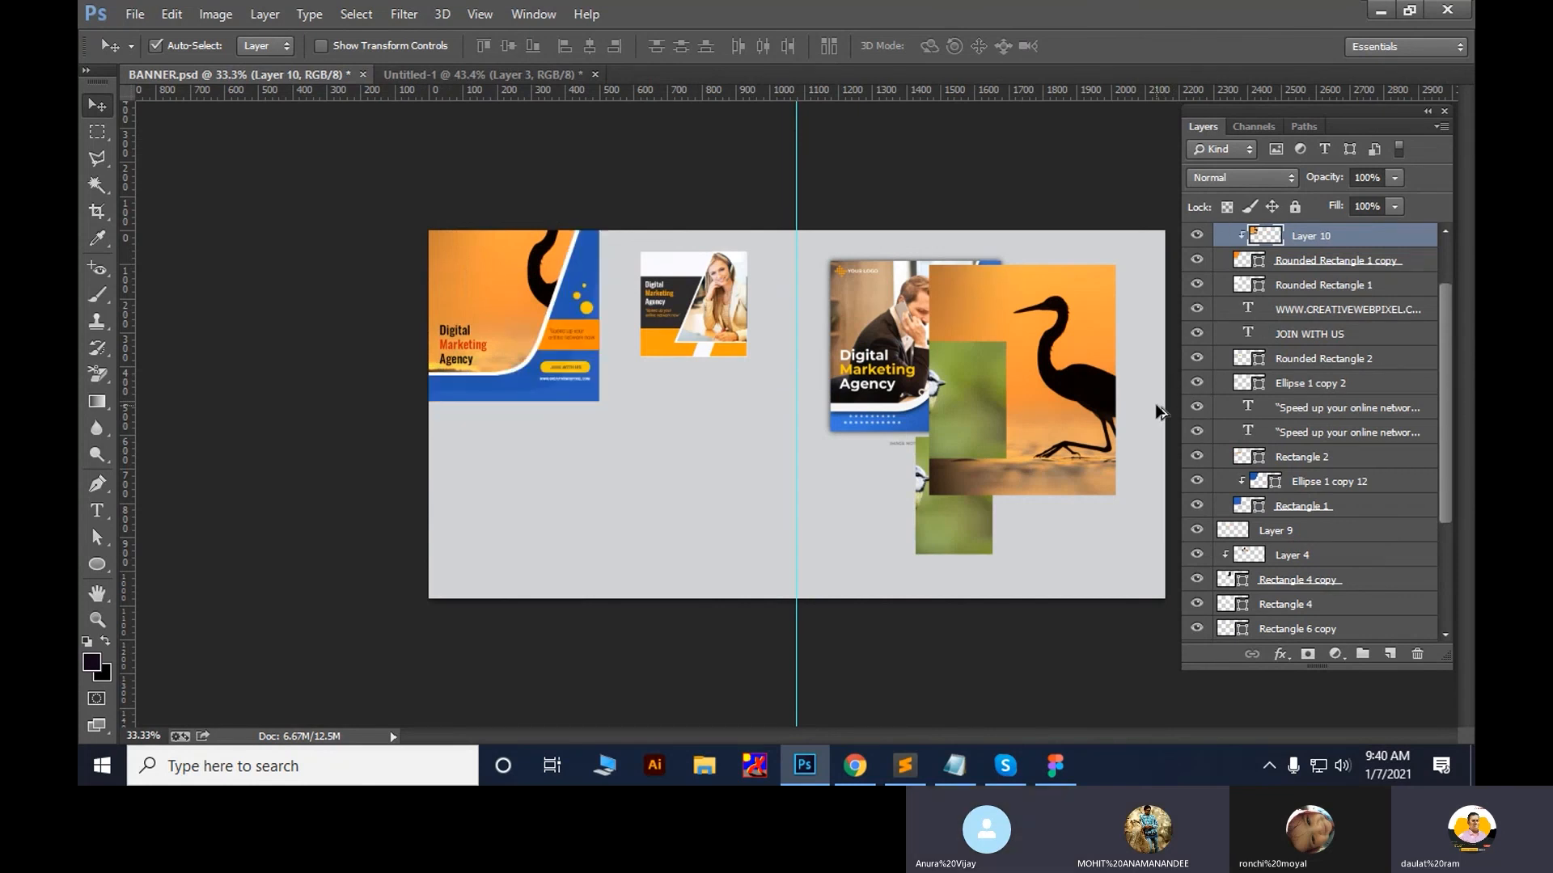
drag(535, 277, 501, 297)
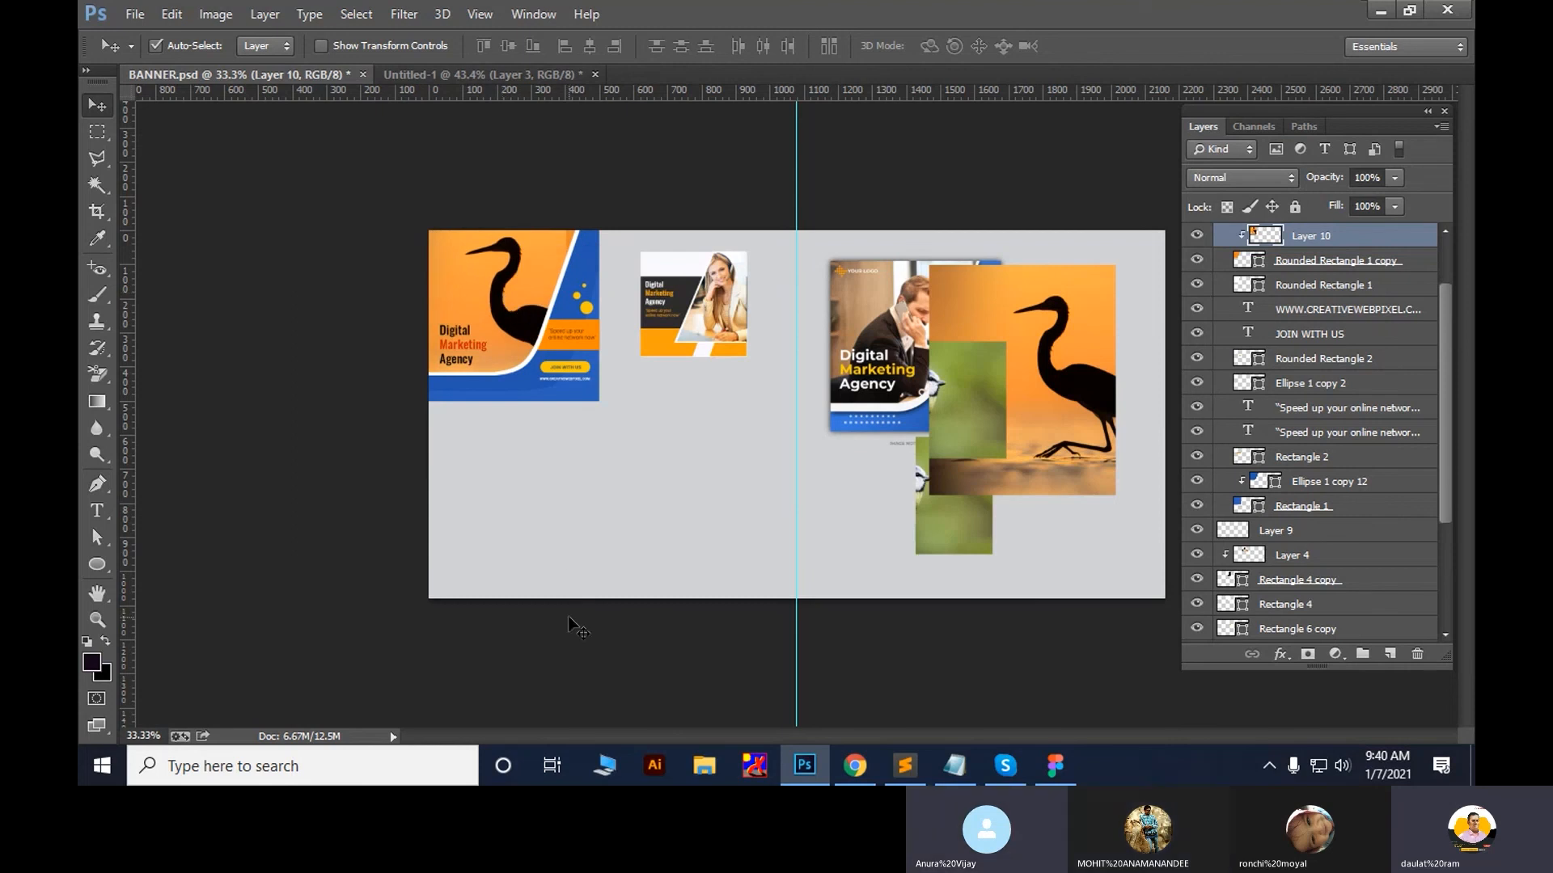
key(Delete)
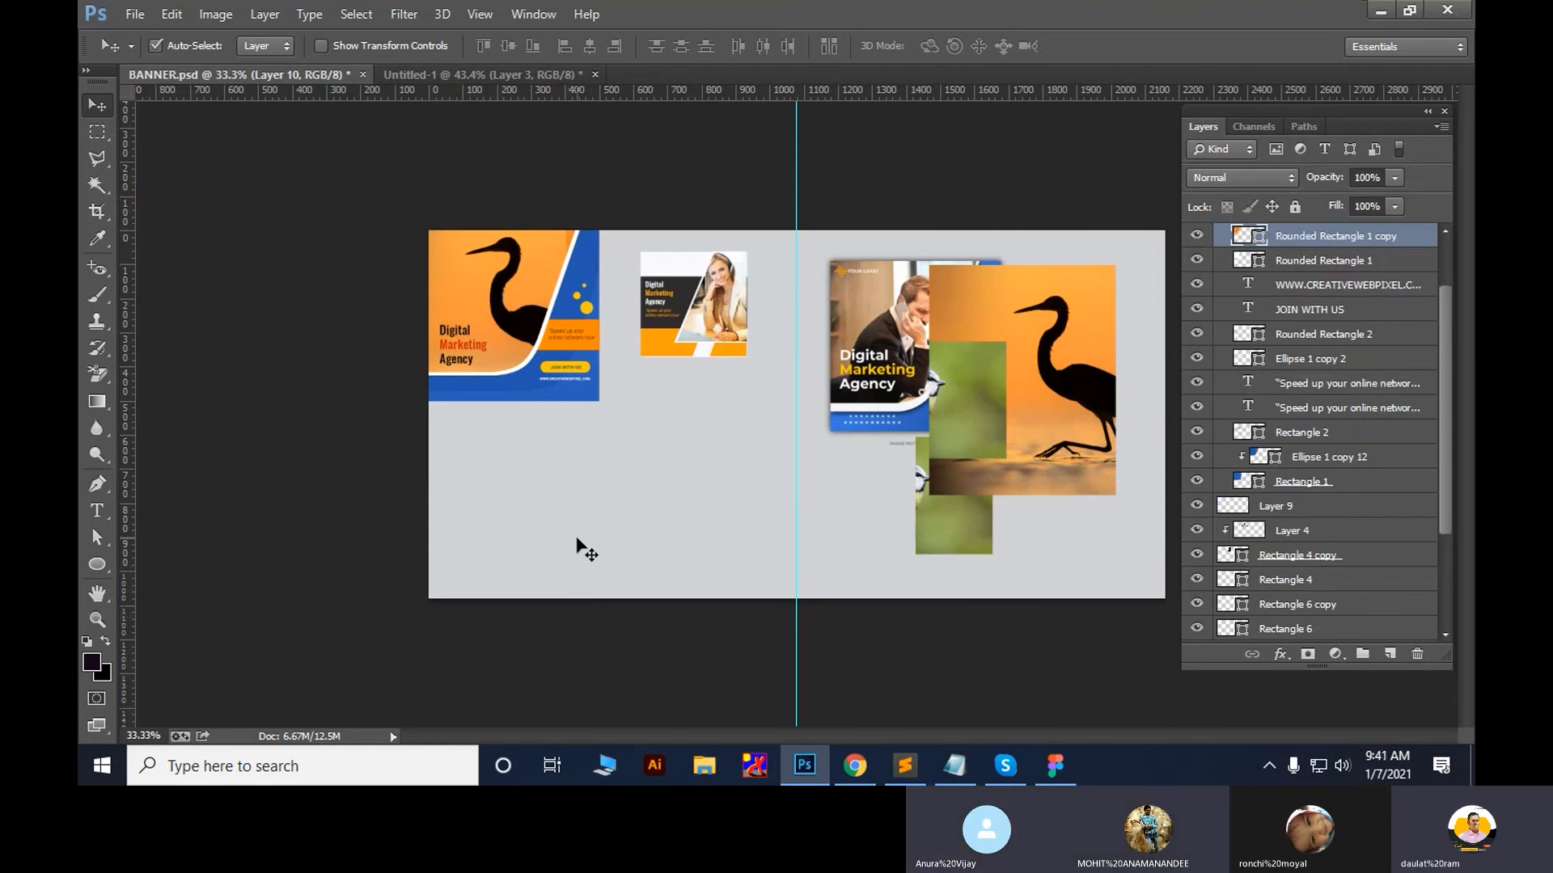
Paste the copied heron picture again, move and clip it over the orange shape, and undo the move and clipping
key(ctrl+v)
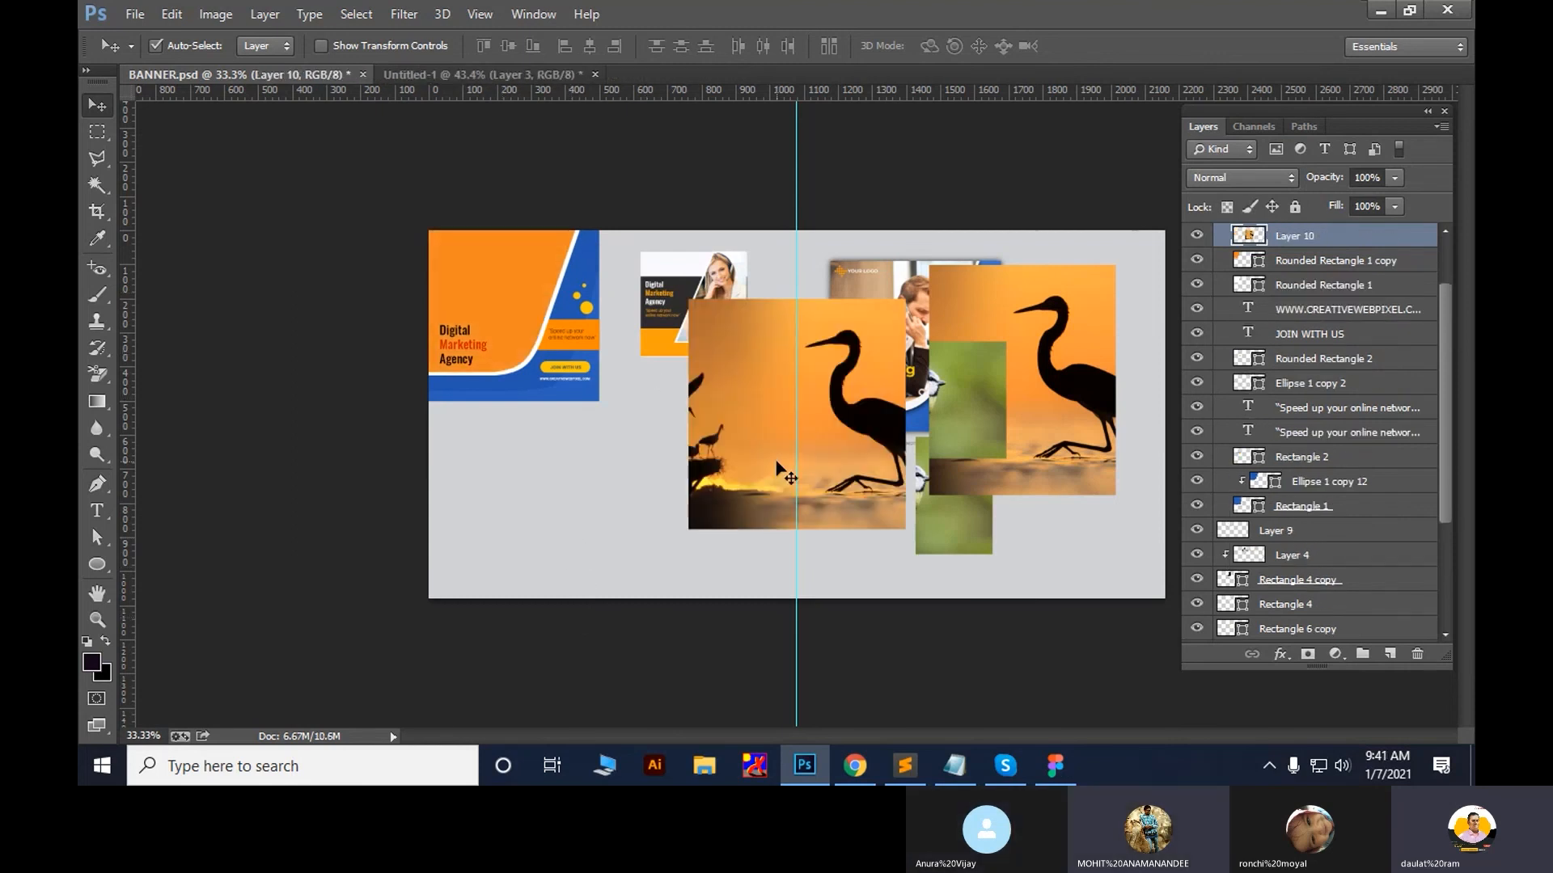
drag(777, 462, 517, 394)
key(ctrl+alt+g)
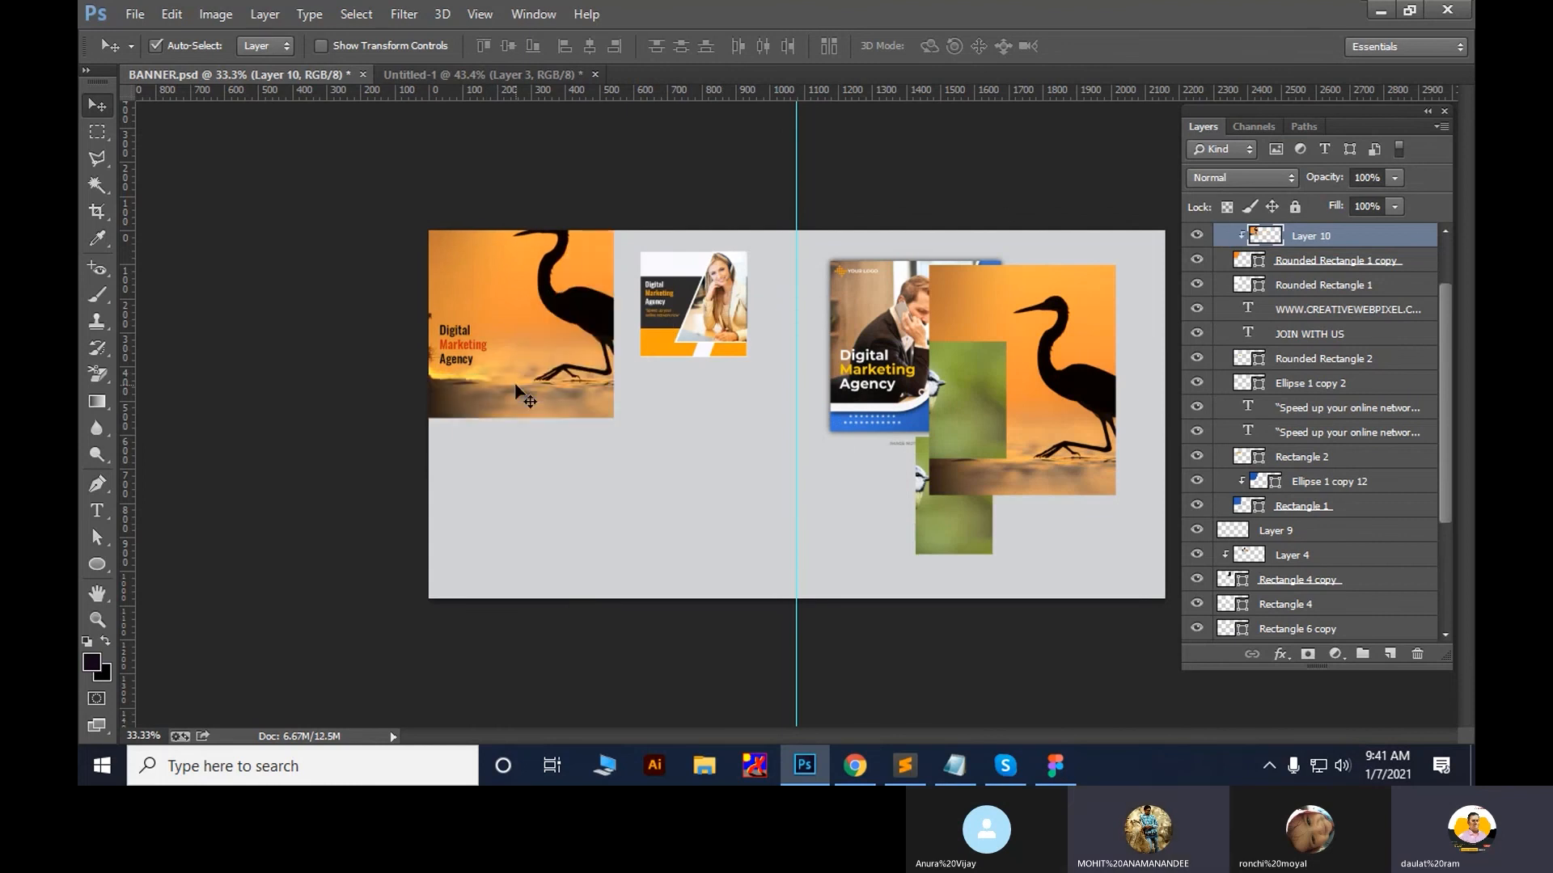
key(ctrl+alt+z)
key(ctrl+alt+z)
Place the heron picture over the orange and blue design, create a clipping mask on the orange shape, and reposition the heron within it
drag(705, 460, 396, 346)
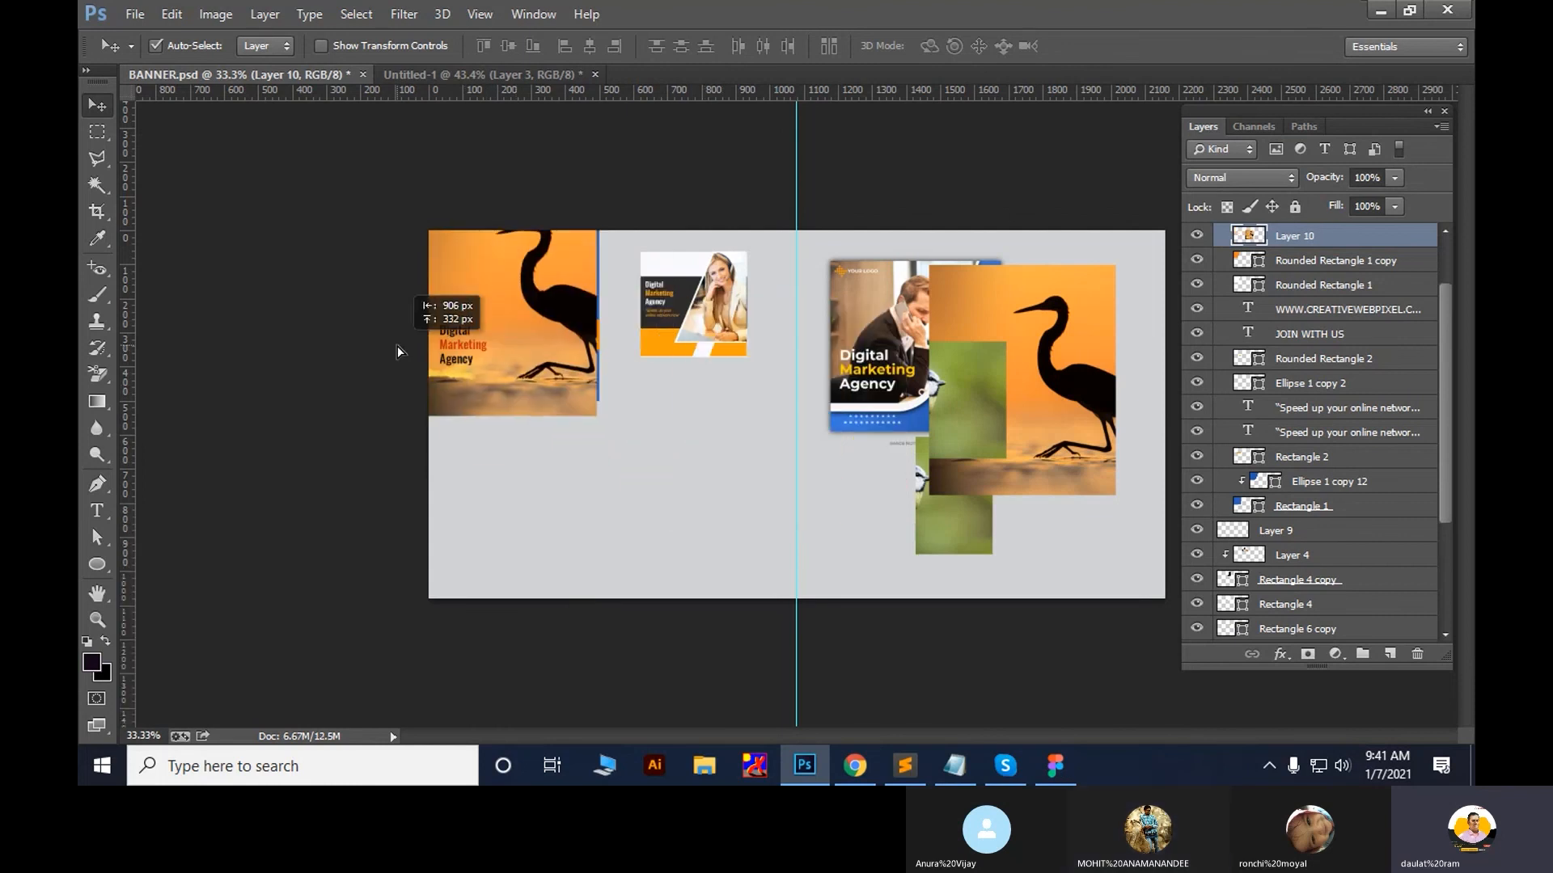
right_click(1302, 236)
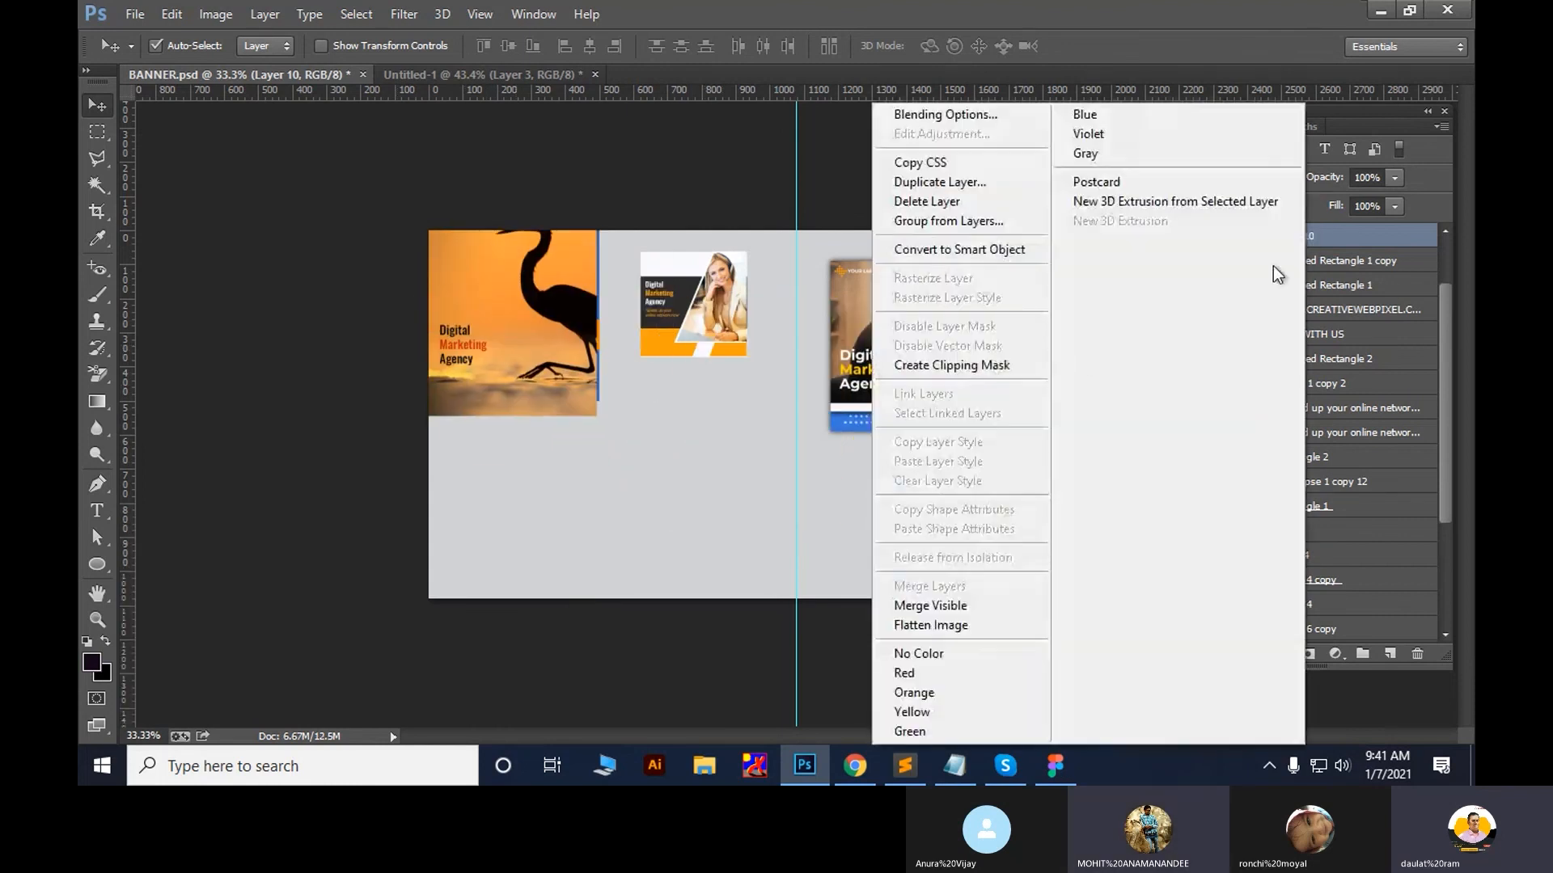
click(952, 364)
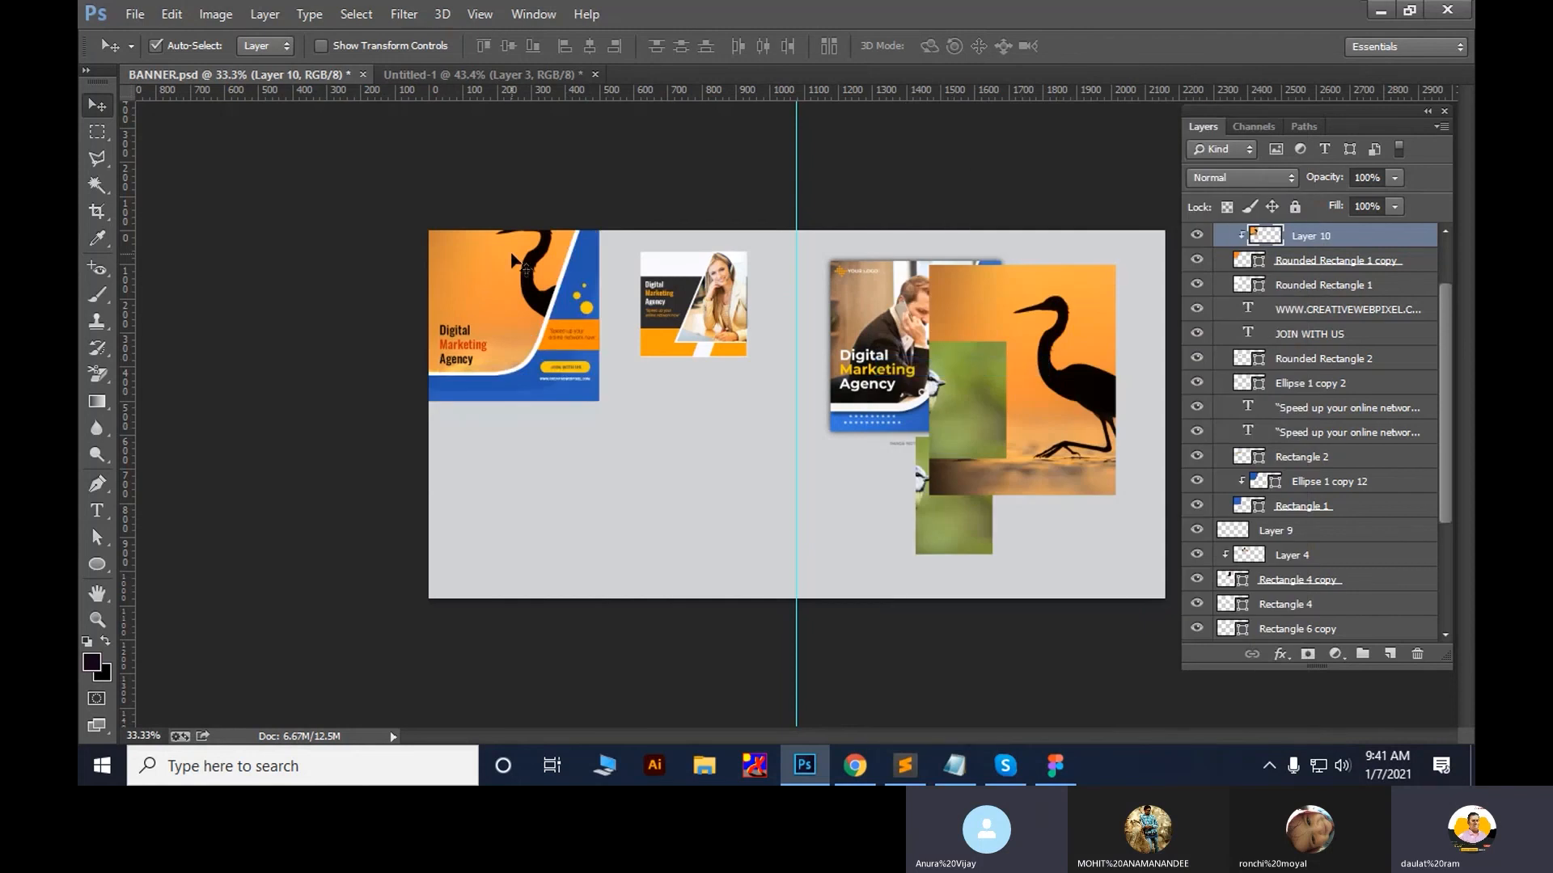
drag(512, 259, 520, 285)
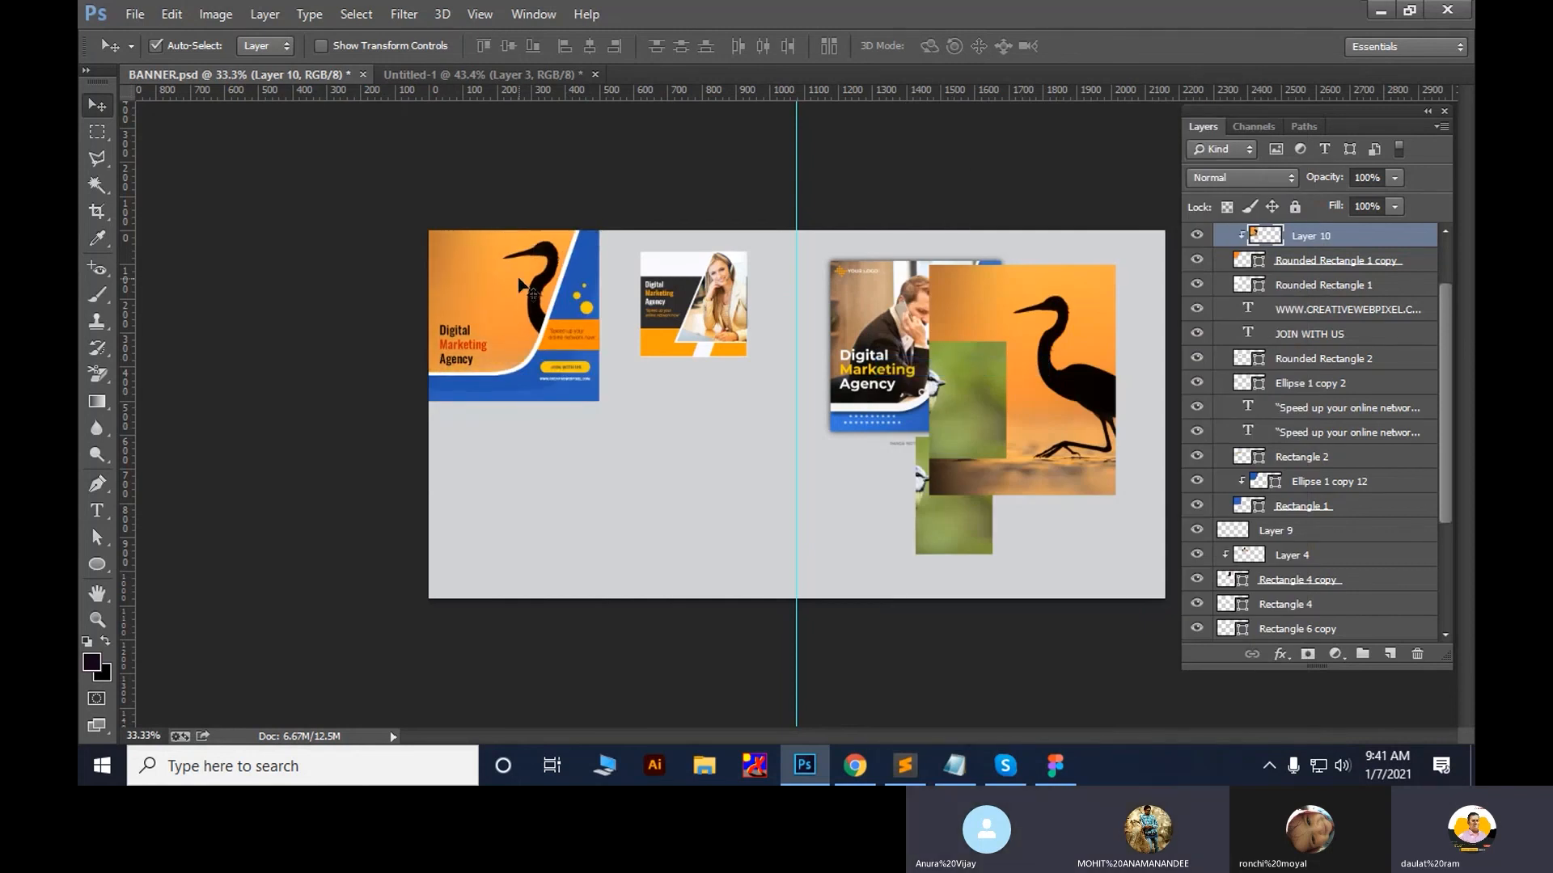
Use Paste Into with a rectangular selection below the orange and blue design, shift the heron picture inside it, and delete the pasted layer
click(97, 134)
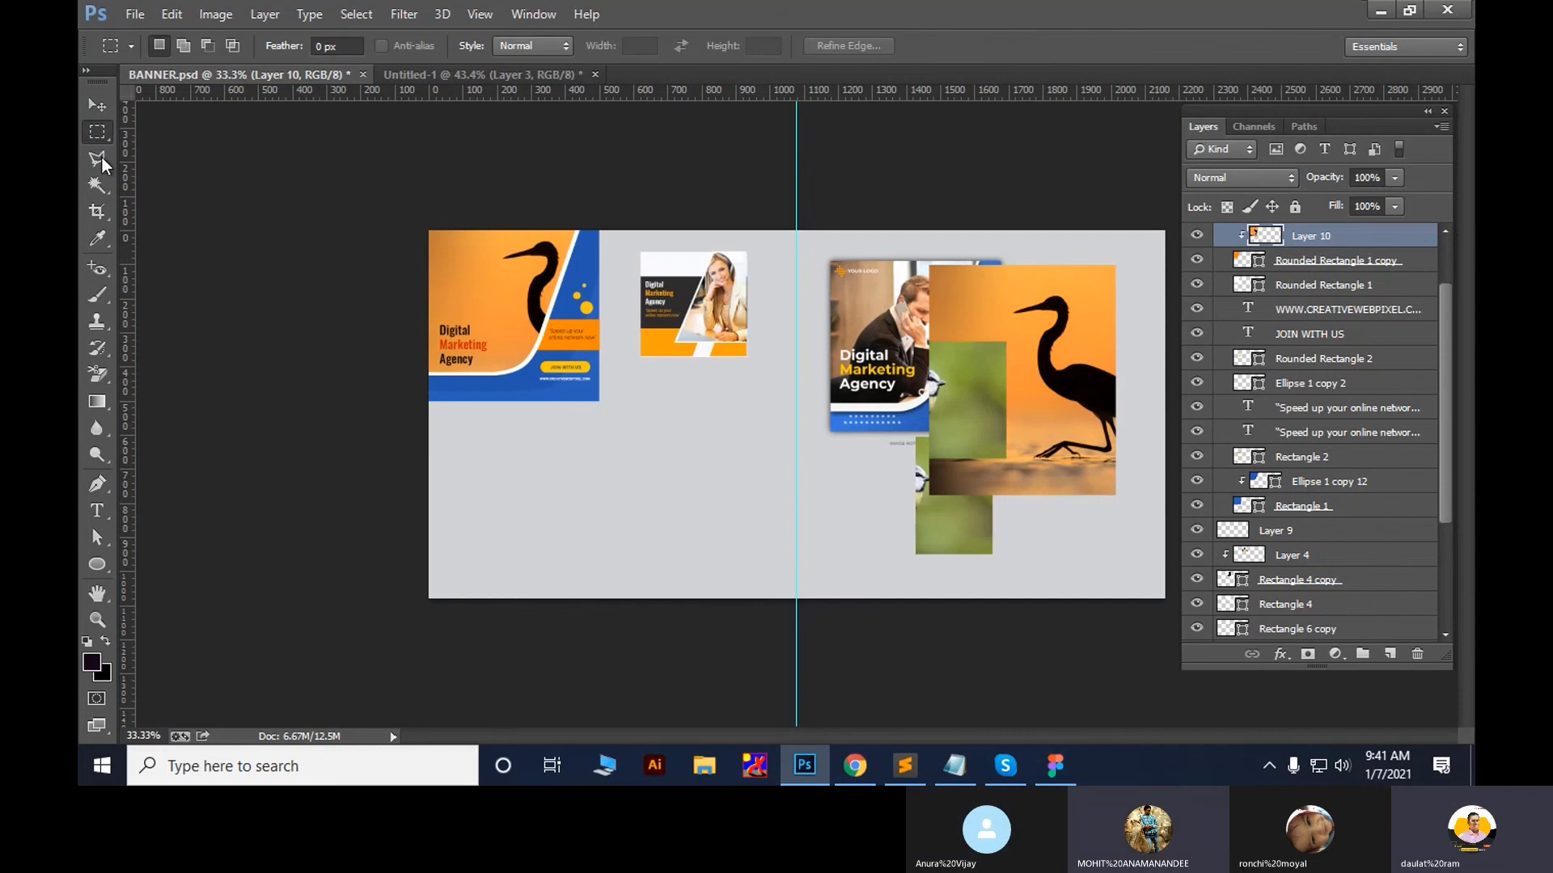
drag(464, 433, 631, 569)
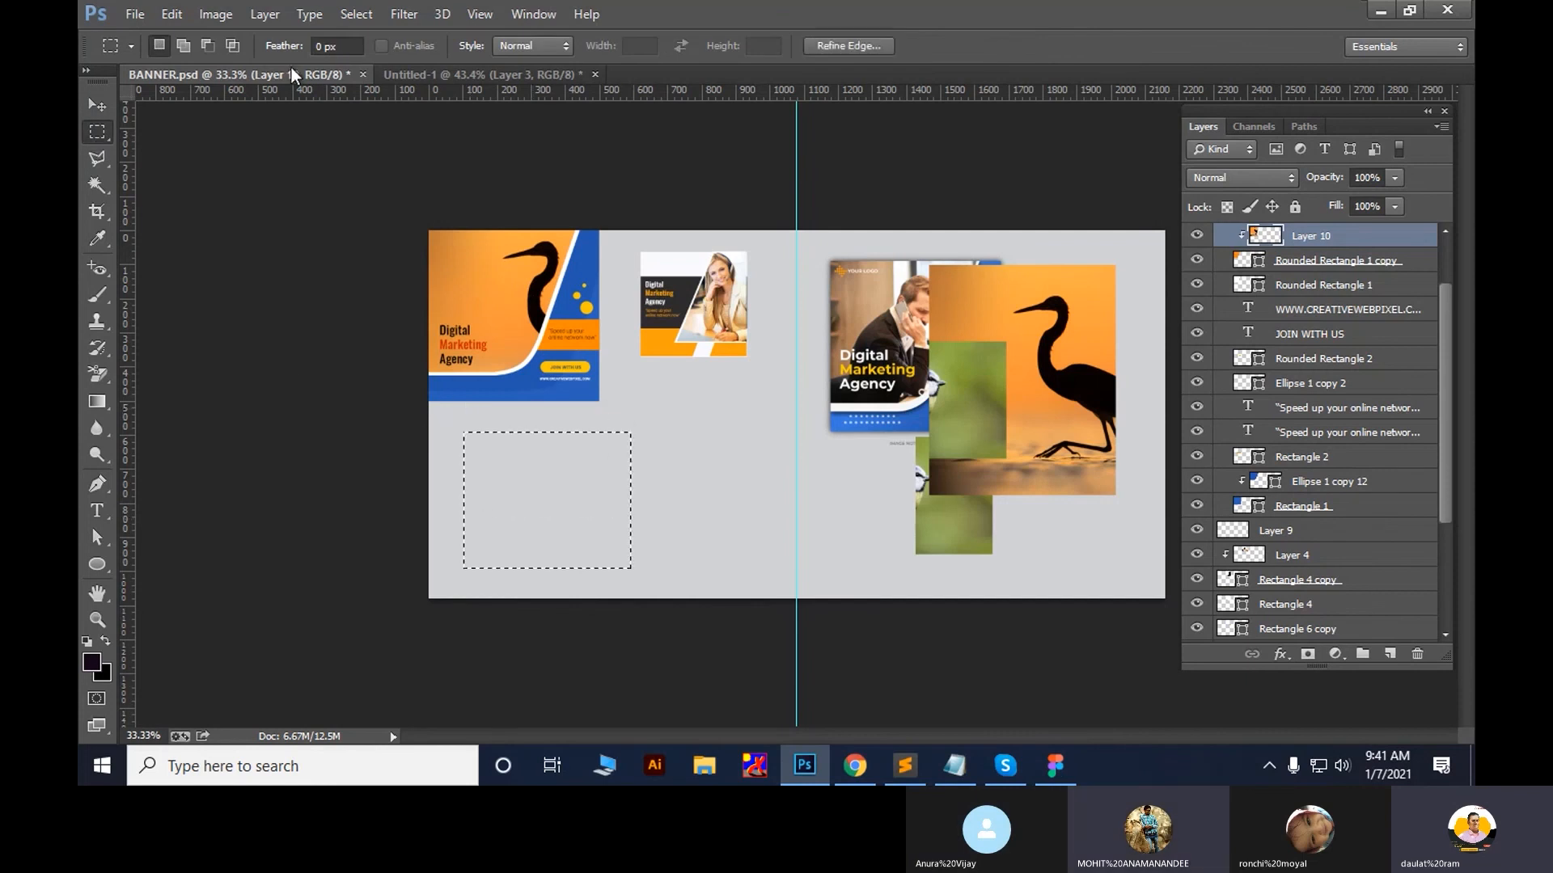
click(169, 21)
mouse_move(275, 188)
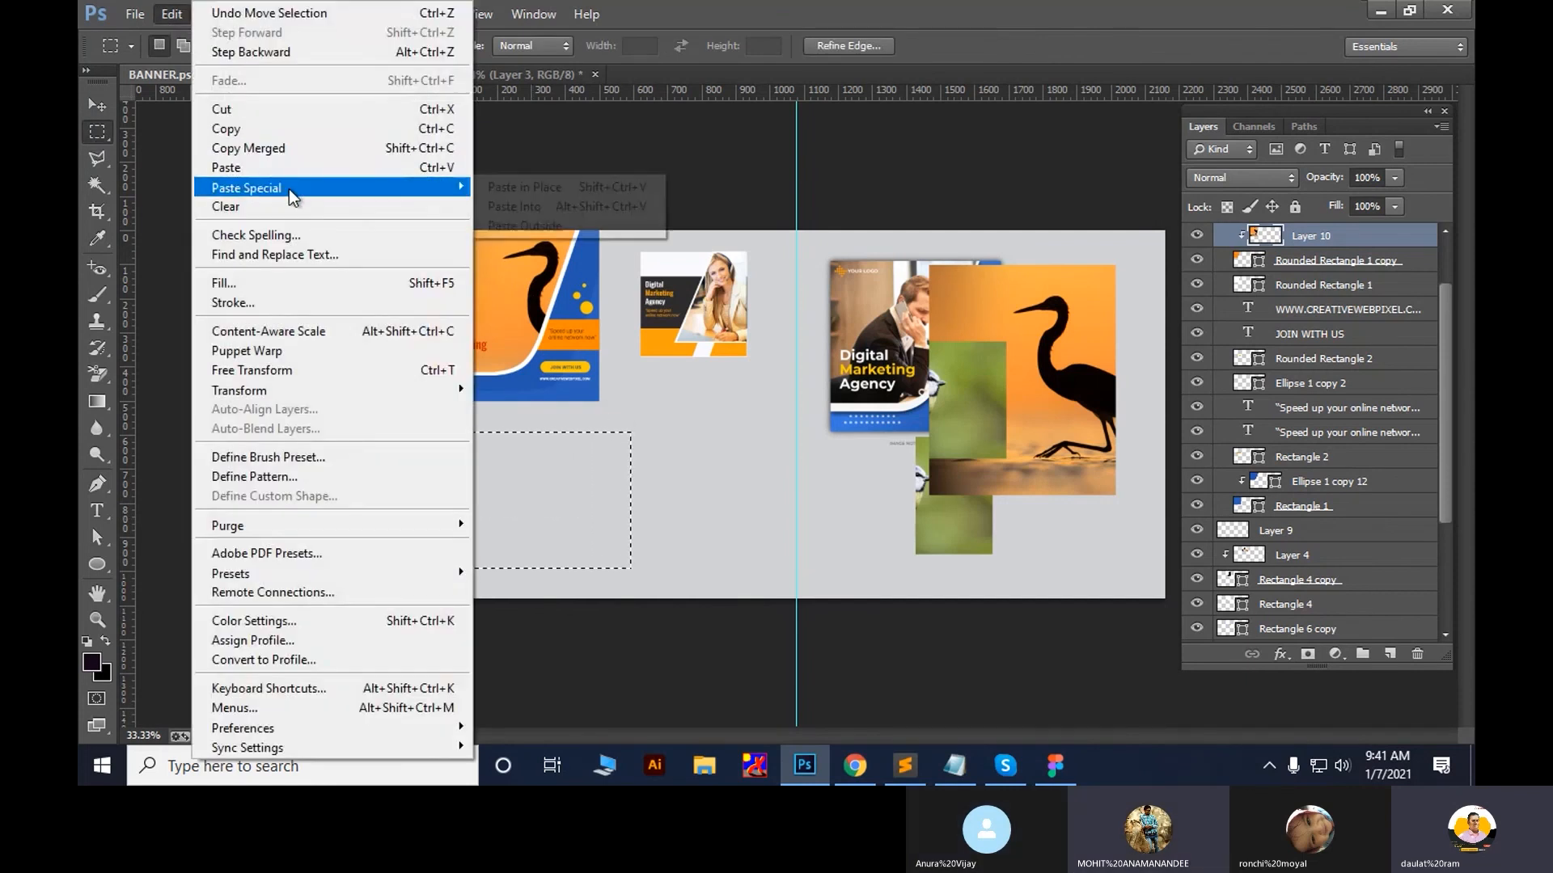
click(581, 208)
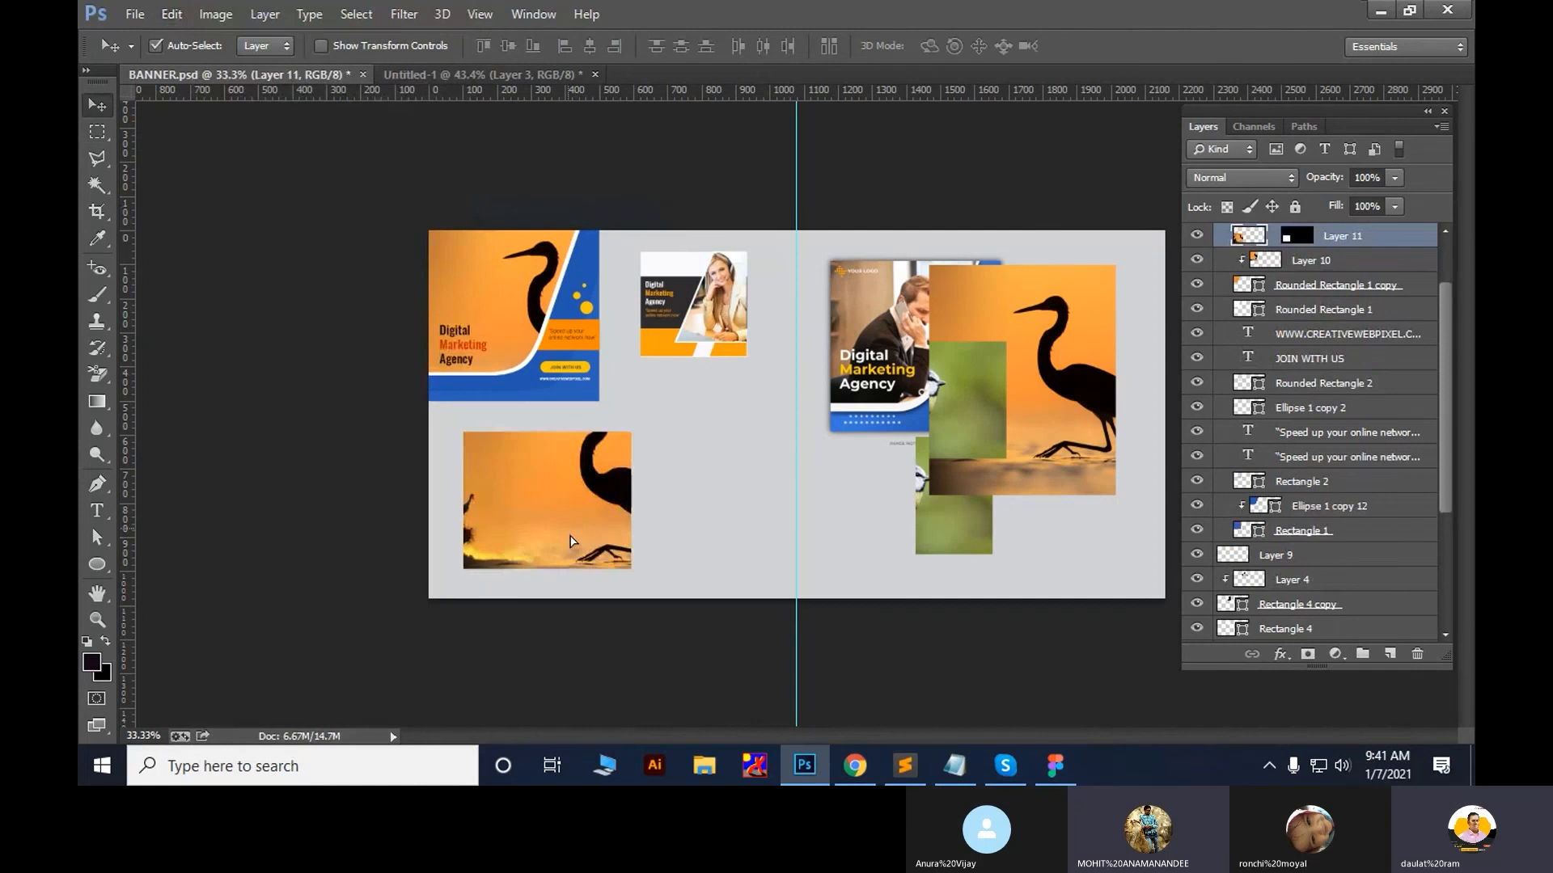
drag(557, 509, 508, 524)
key(Delete)
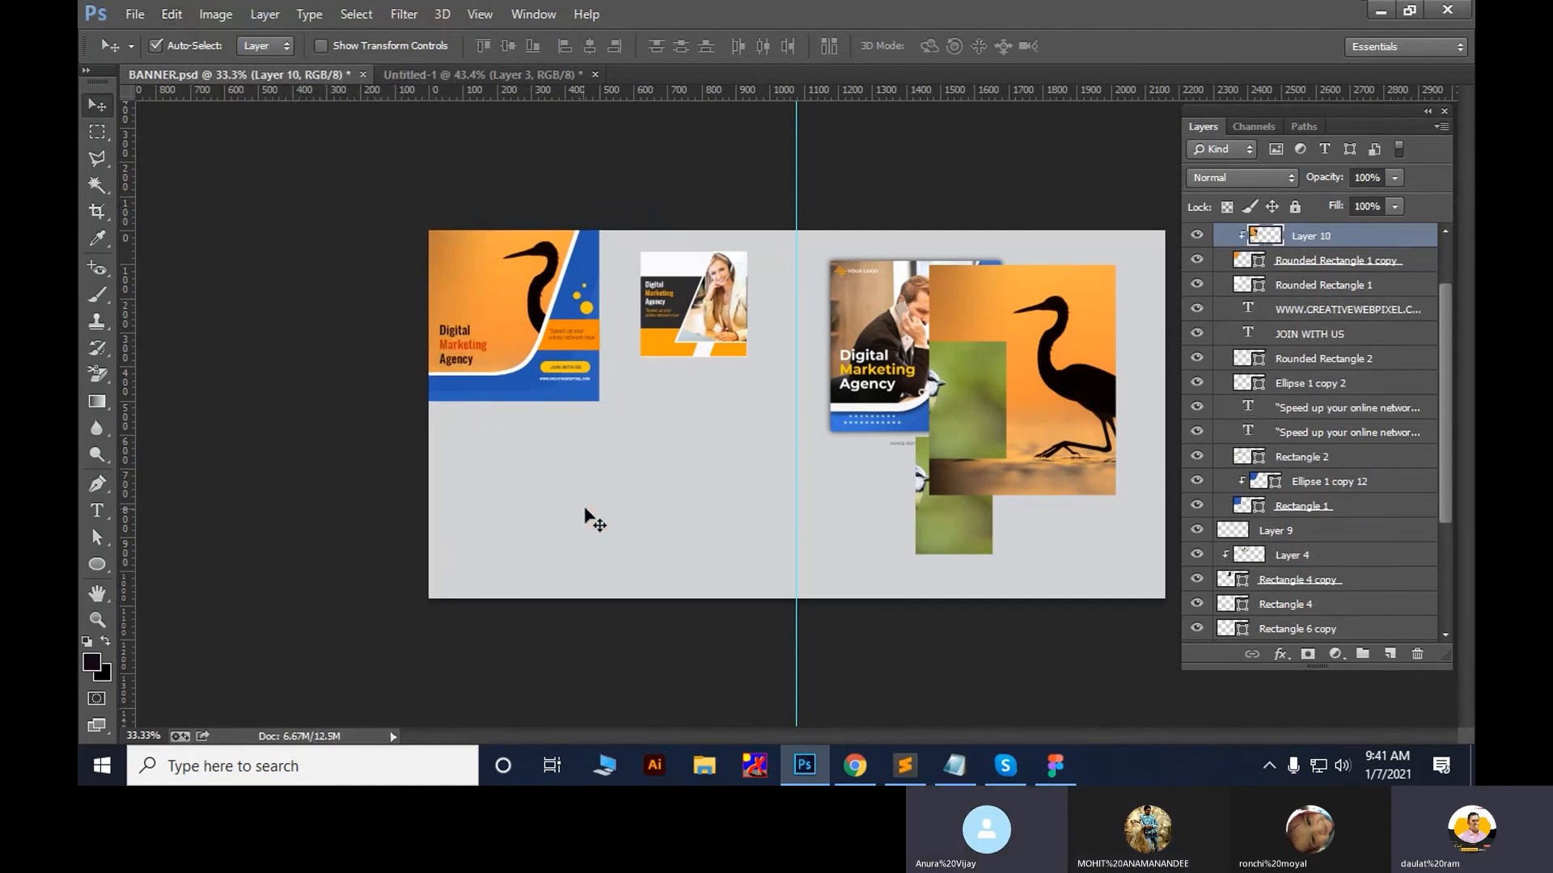
Delete the large heron picture and the green bird picture pieces around the businessman design
drag(984, 336, 1090, 413)
key(Delete)
drag(947, 496, 1066, 519)
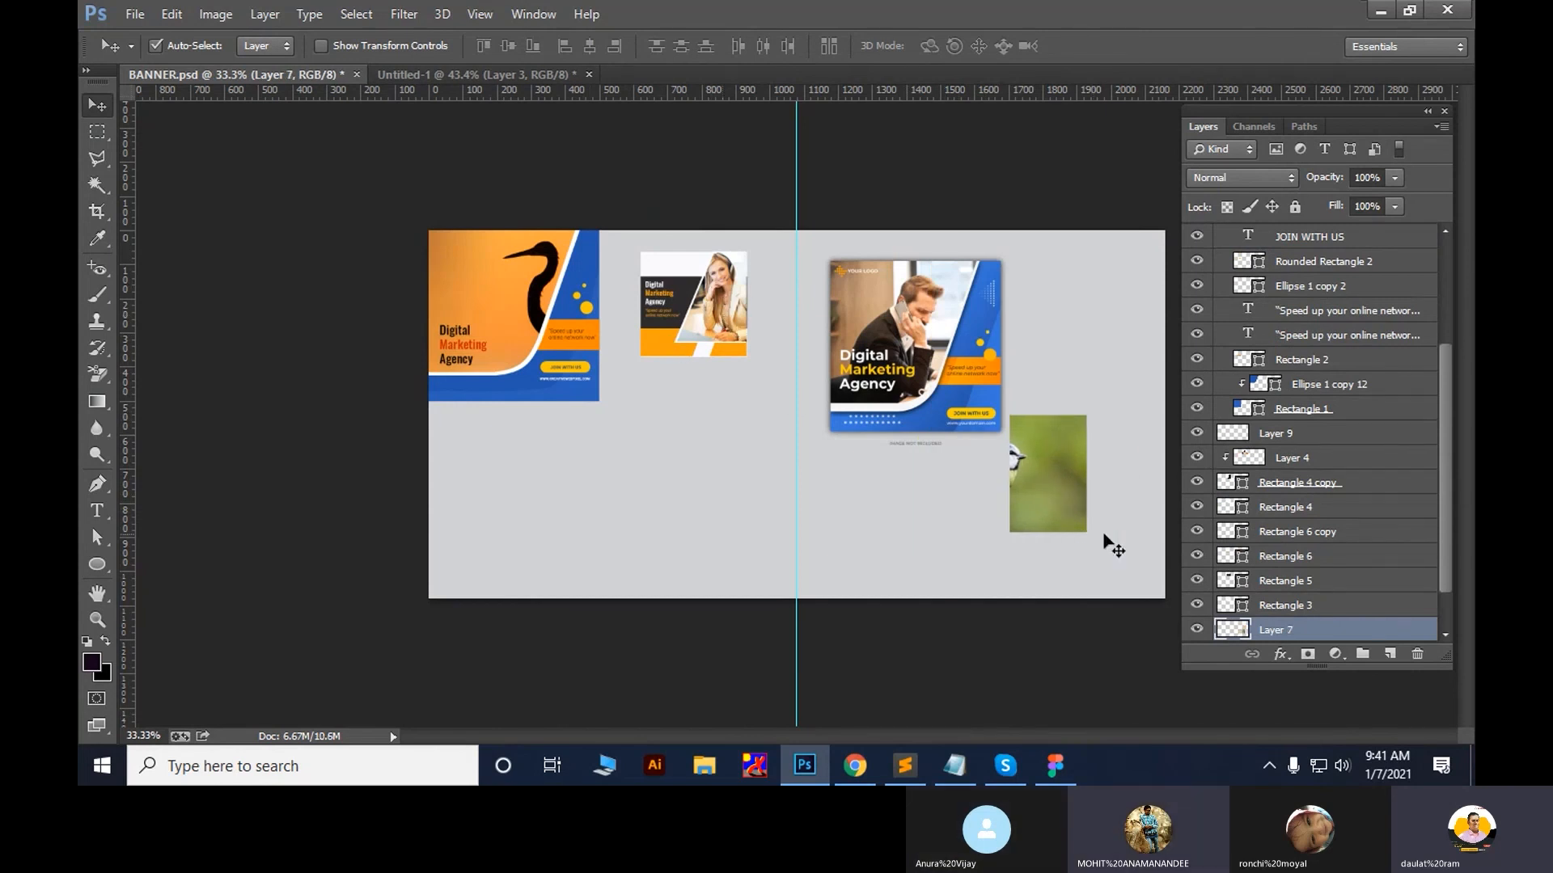
drag(1020, 500, 1068, 465)
key(Delete)
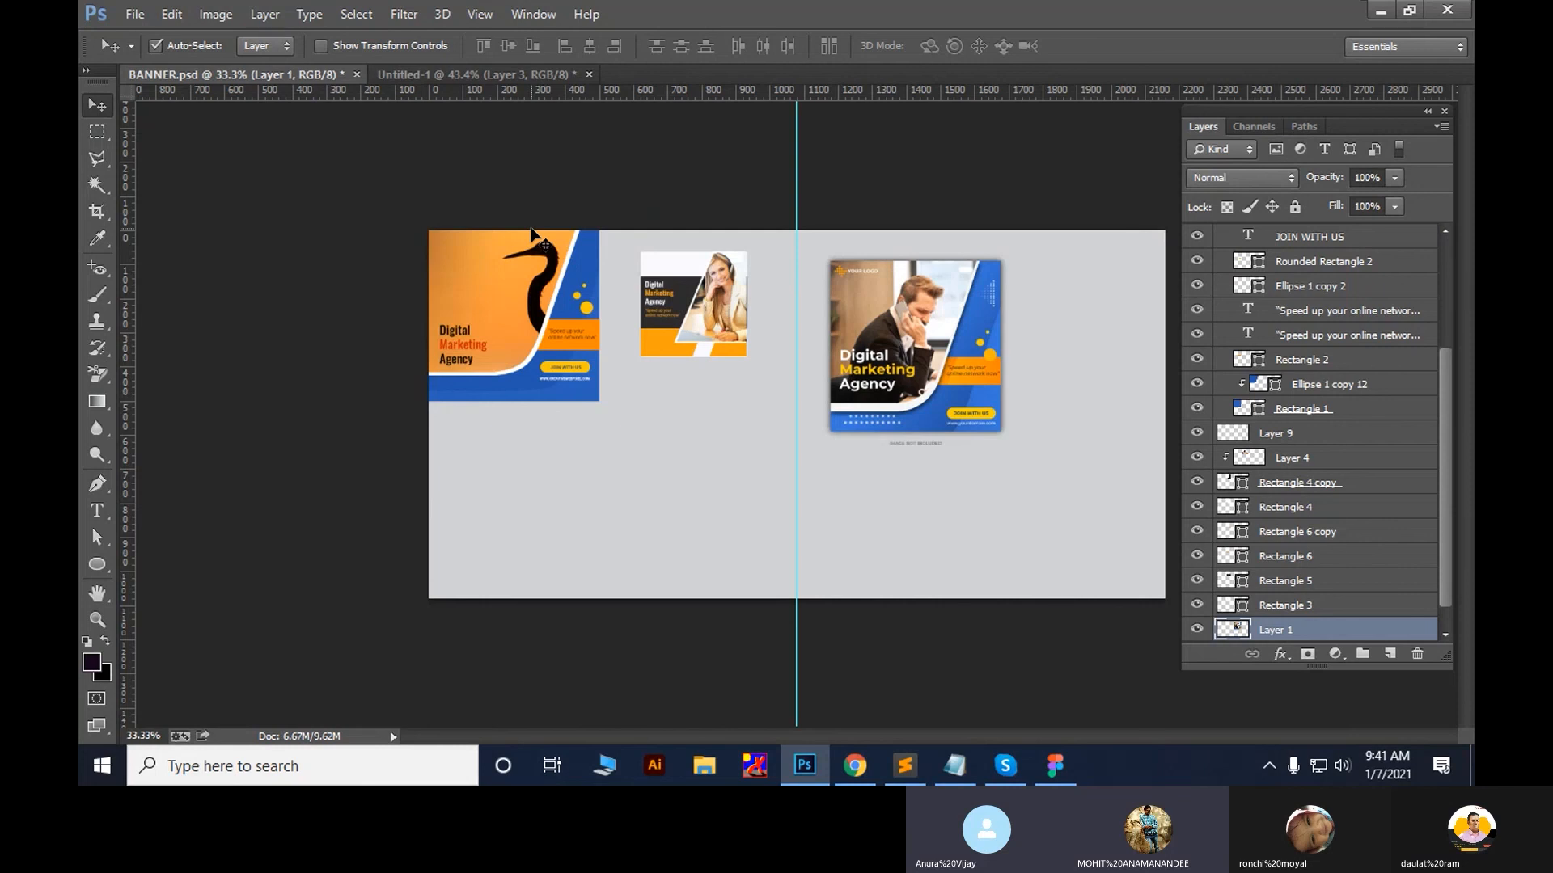
Examine the businessman design at 100% zoom
click(1005, 772)
click(1005, 775)
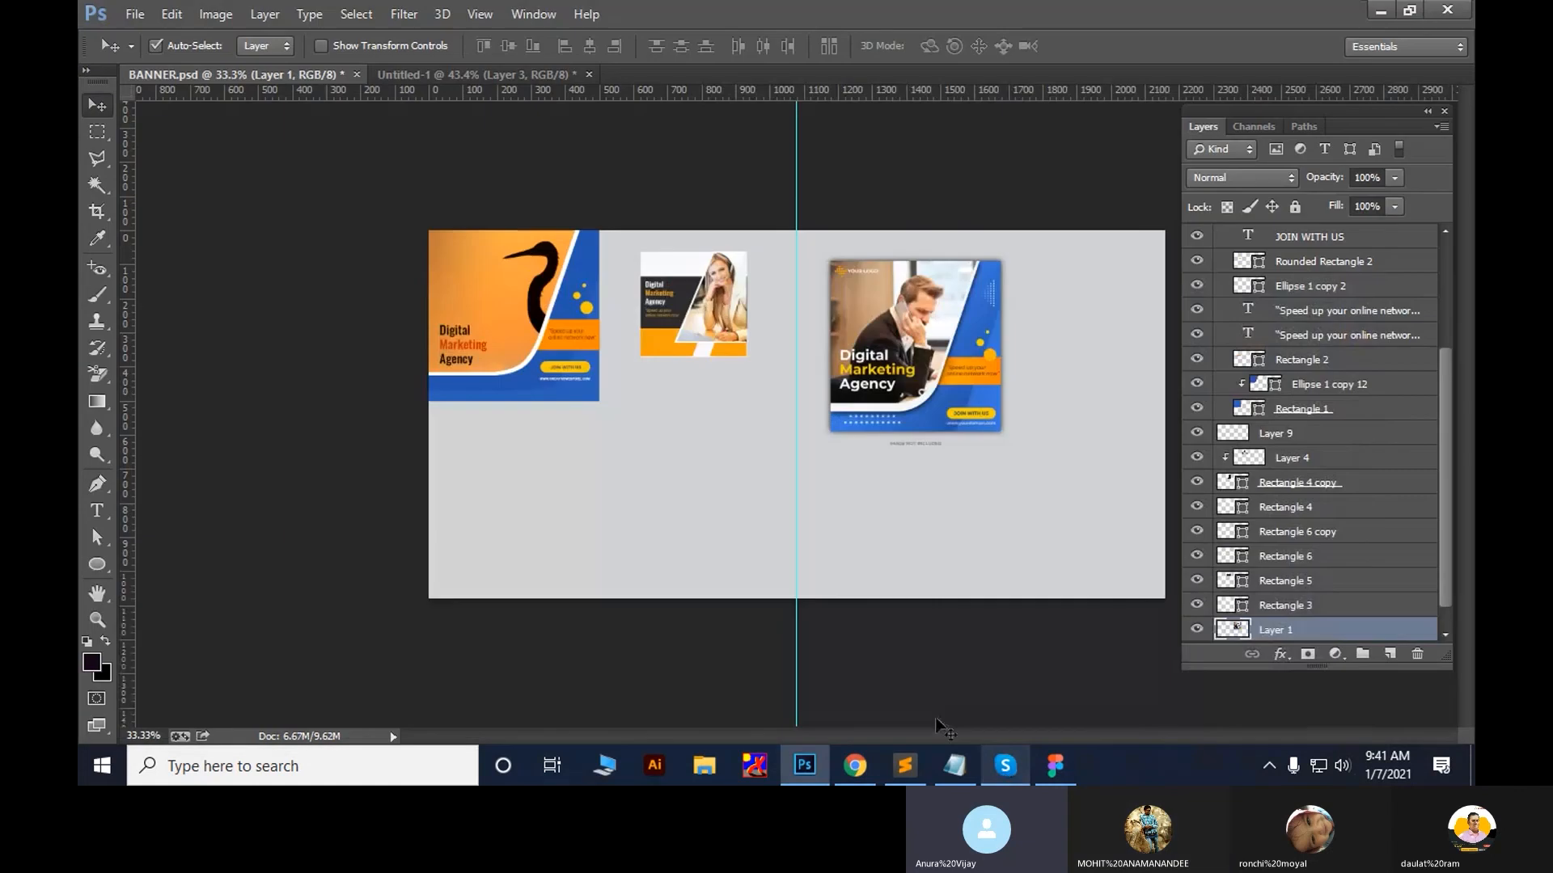
right_click(890, 276)
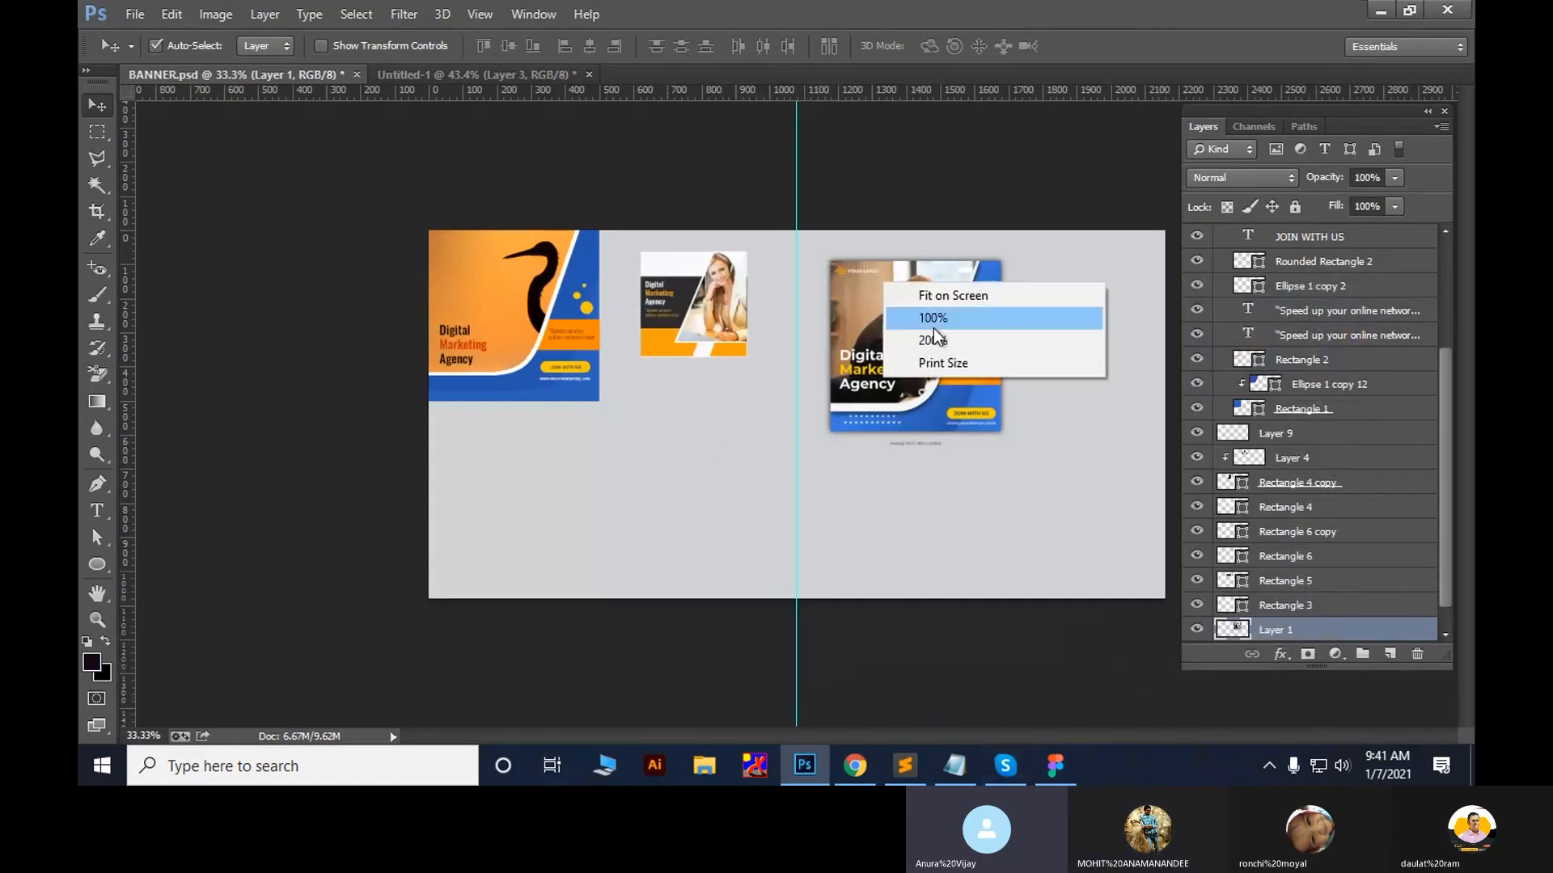
click(930, 327)
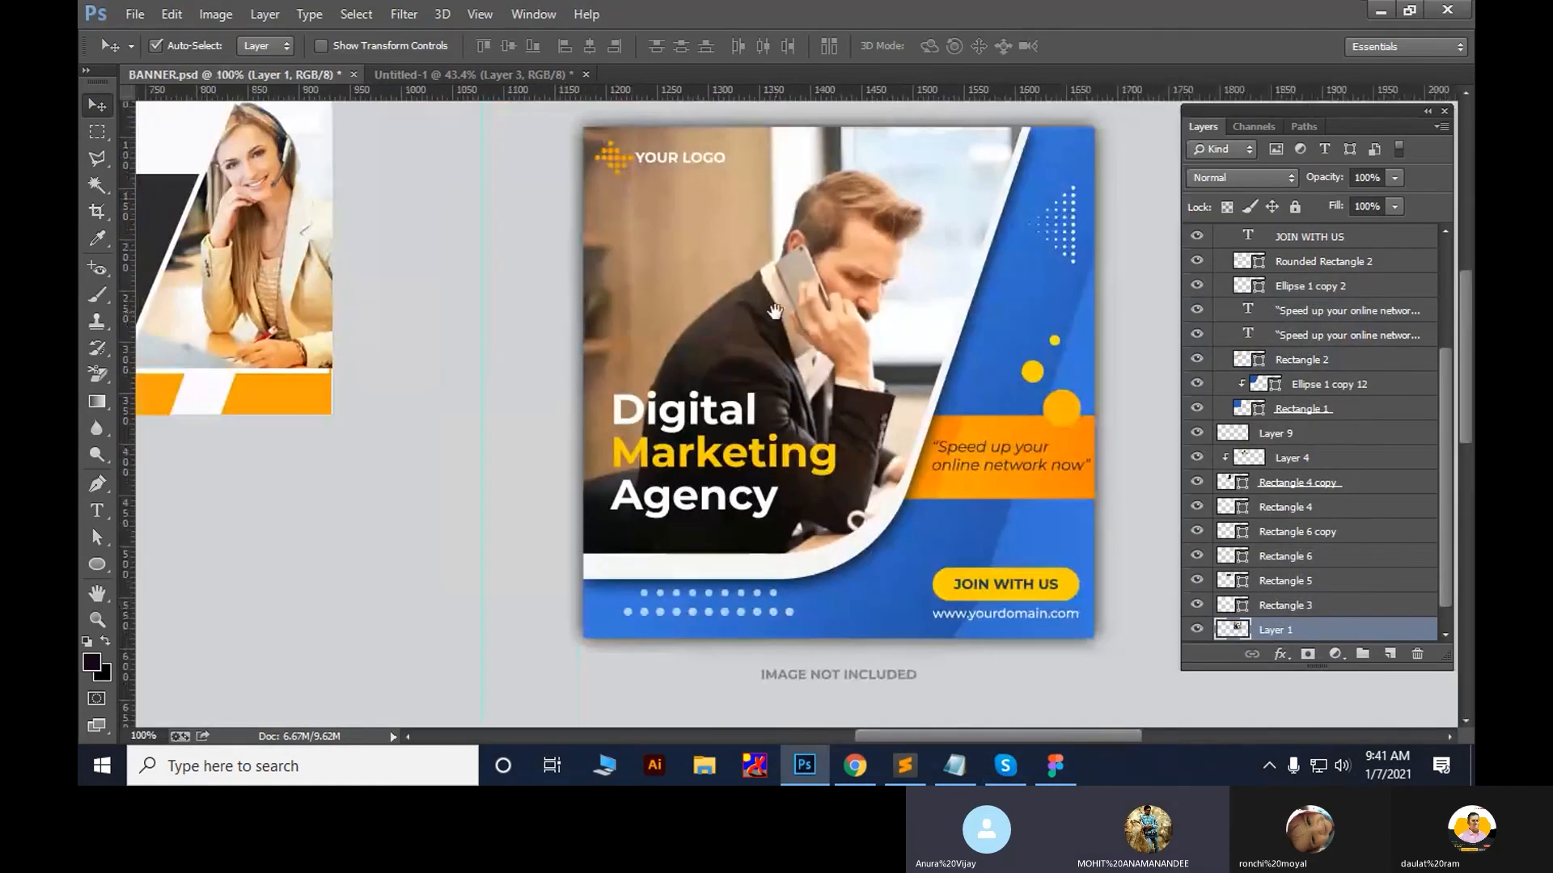
drag(688, 532, 751, 420)
Switch to Chrome and copy the enlarged blue and yellow bird picture from the Google image results for birds
click(854, 766)
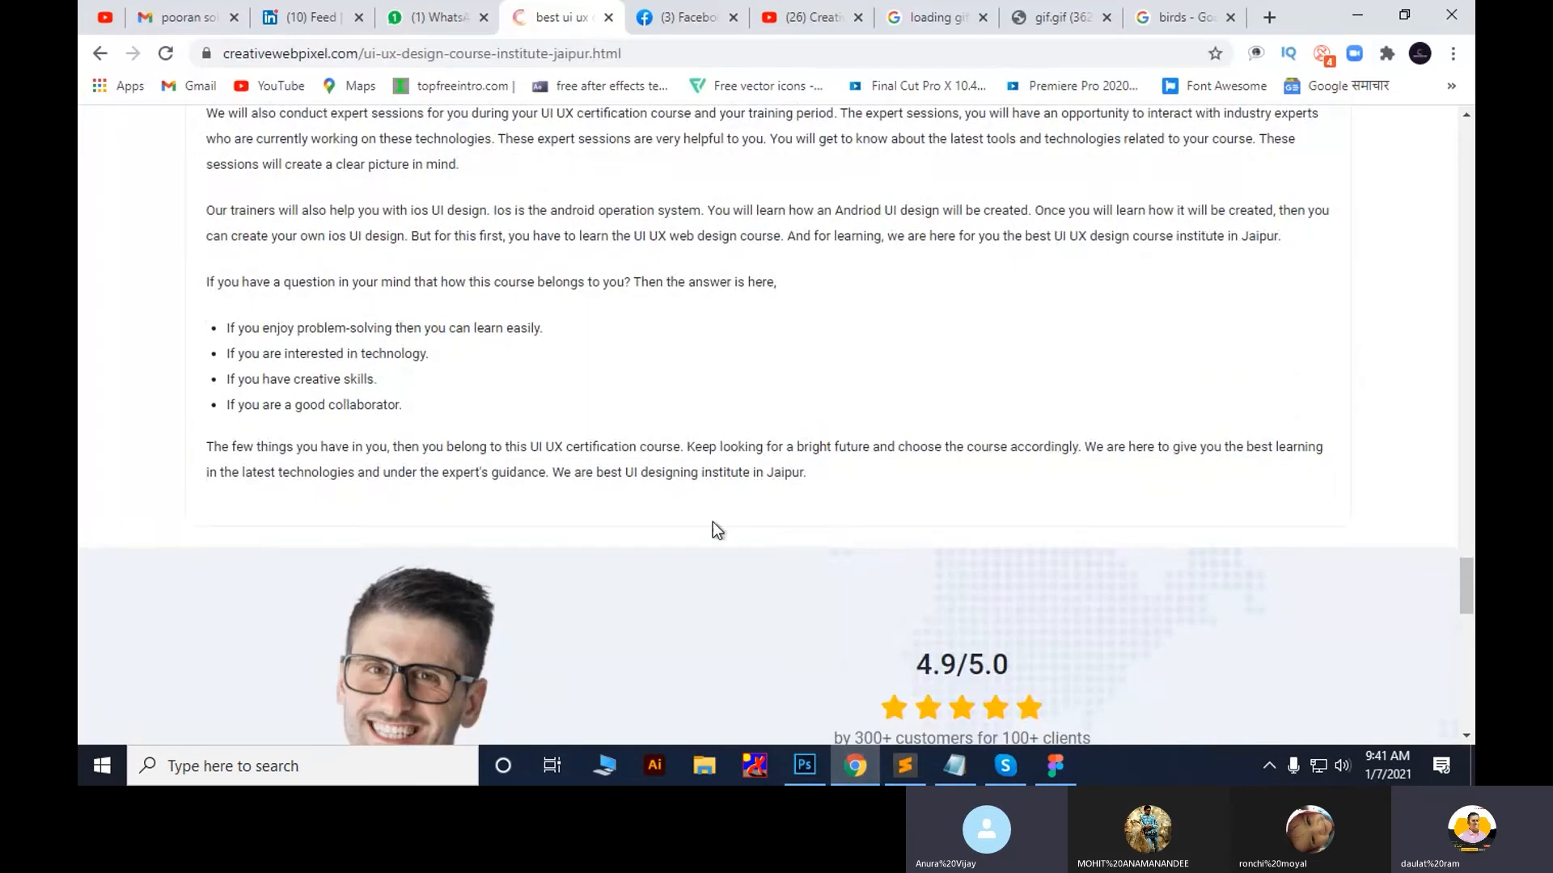
scroll(707, 388, up, 10)
click(465, 14)
click(562, 17)
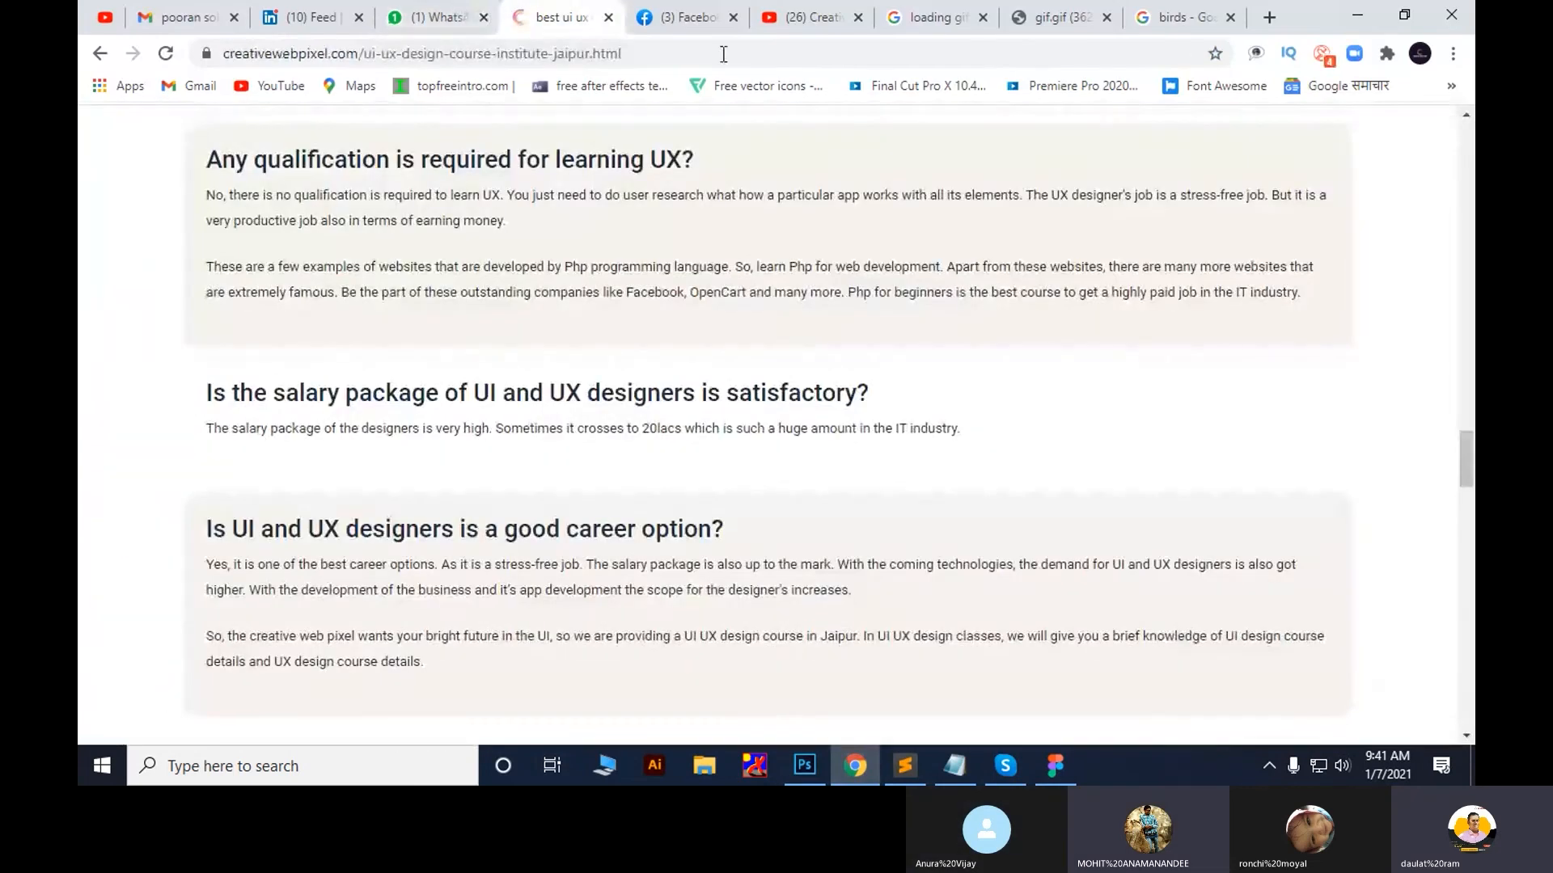
click(1059, 17)
click(1165, 21)
right_click(1114, 352)
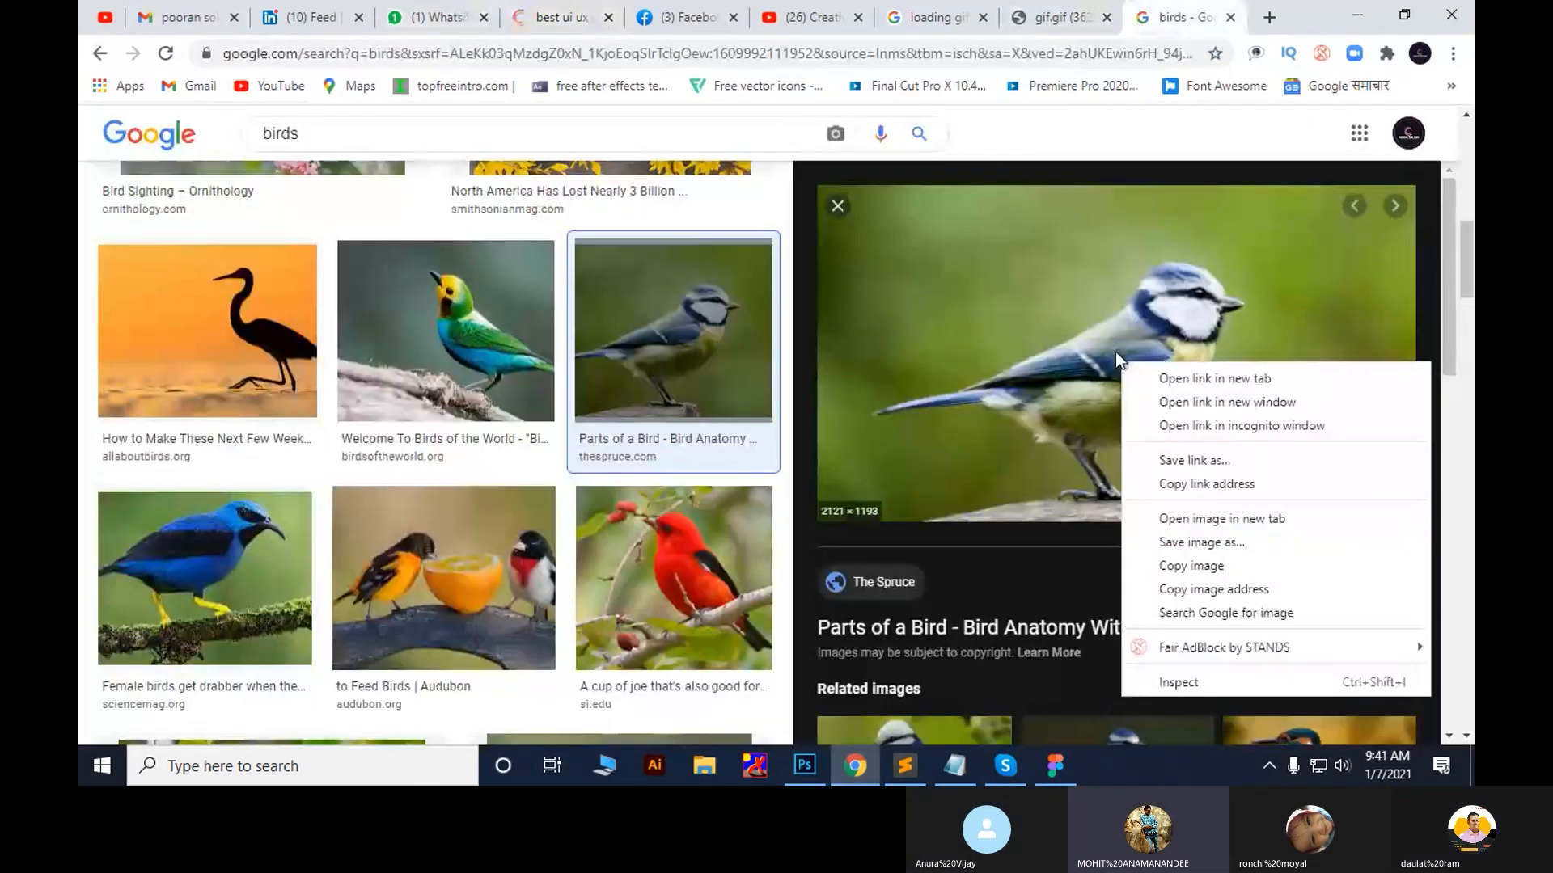
click(1182, 556)
Switch back to Photoshop, create a new document with the offered settings, and paste the copied bird picture
click(804, 766)
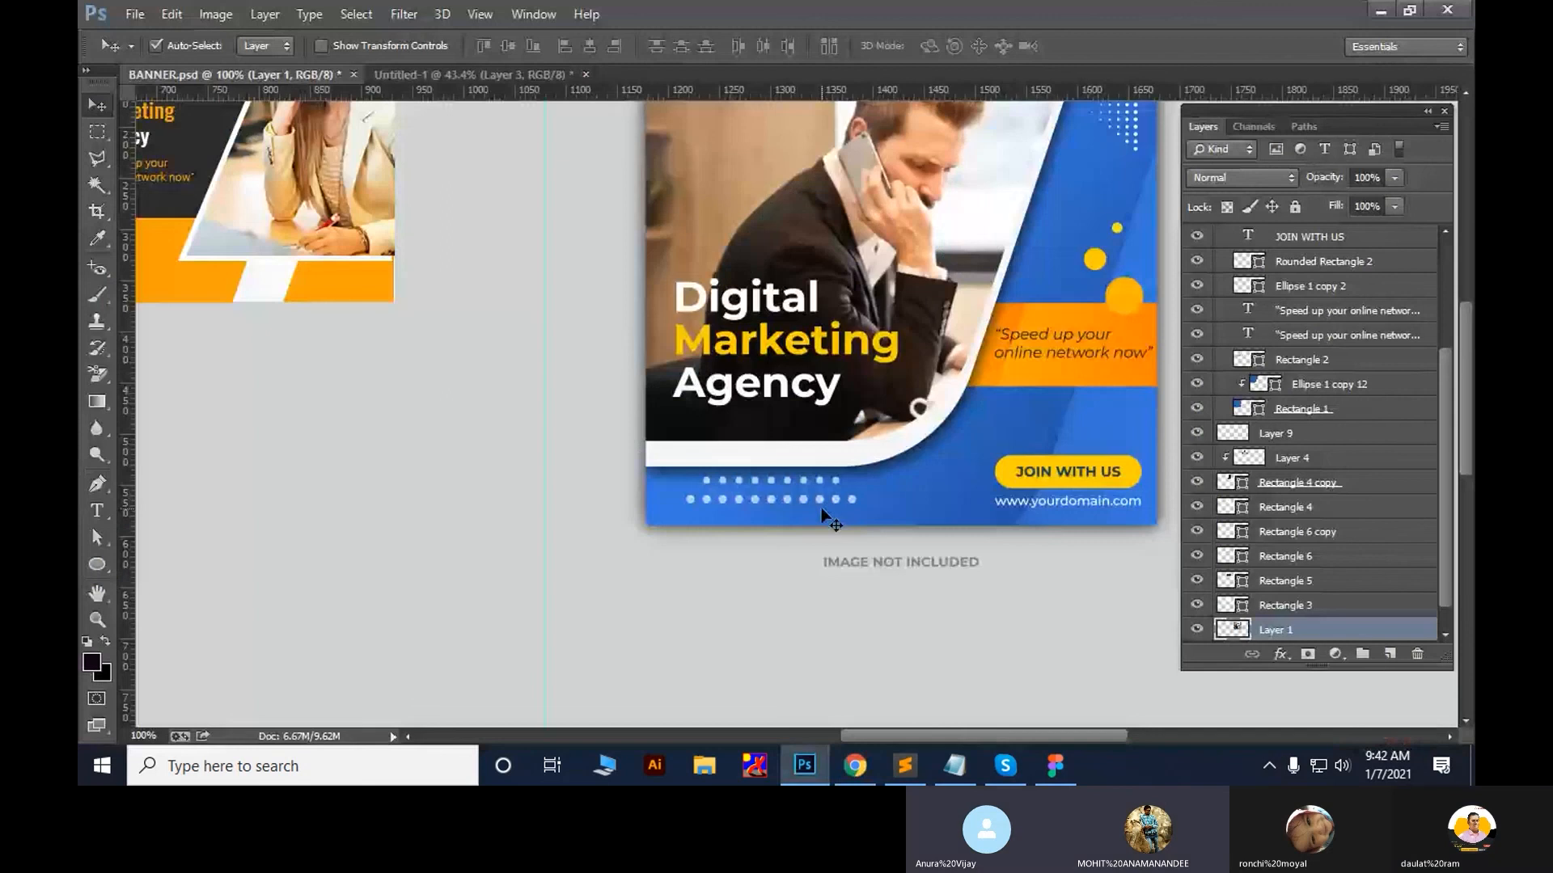
key(ctrl+n)
key(Return)
key(ctrl+v)
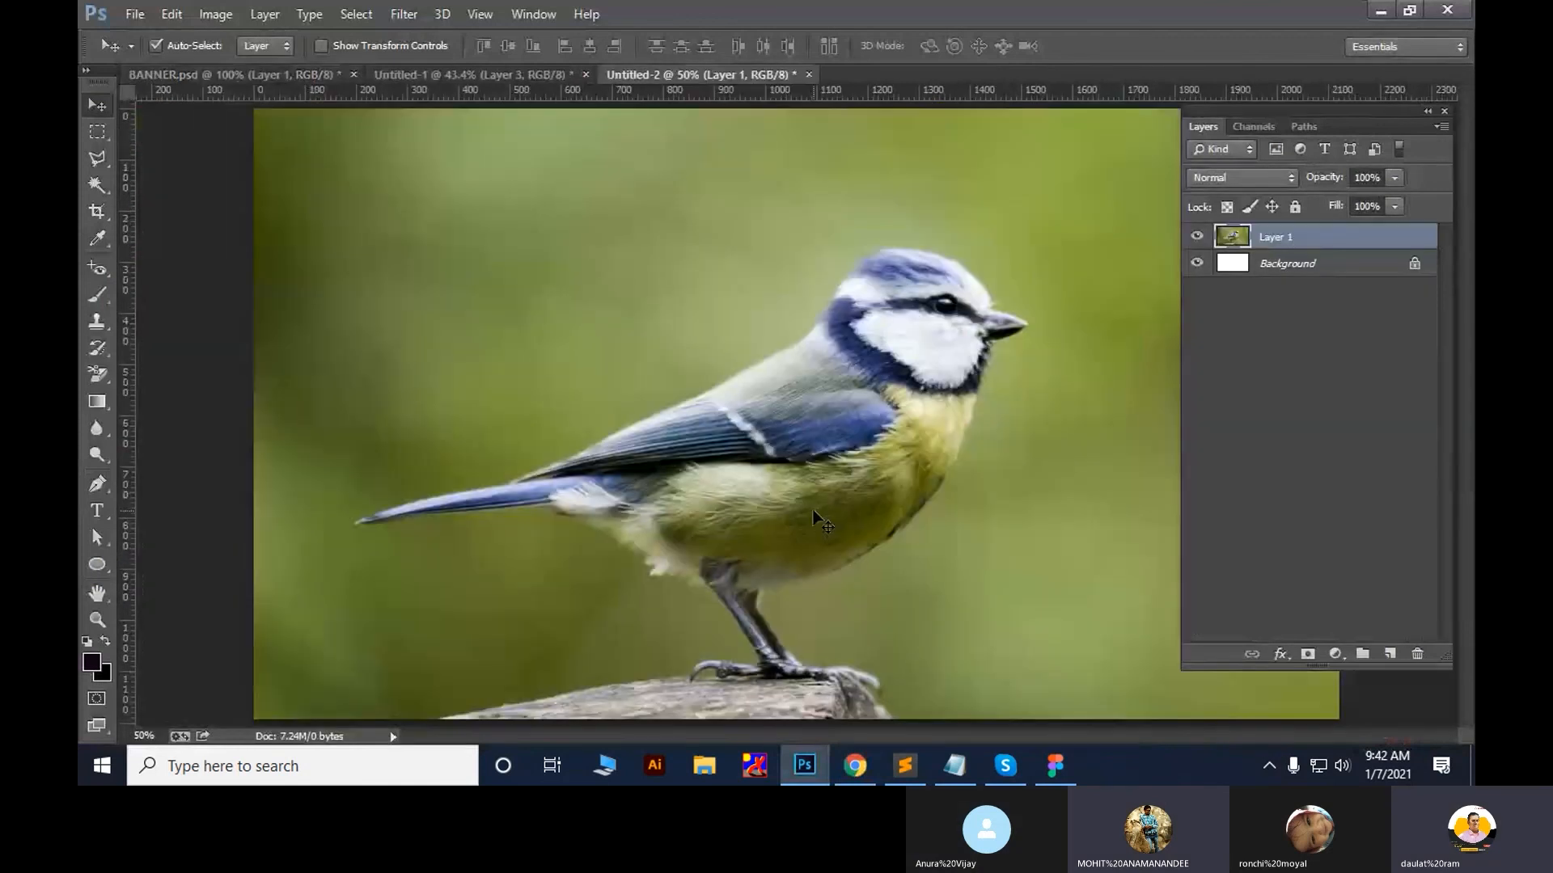
Draw a two-anchor segment in Shape mode along the upper edge of the bird's back with the Pen tool
click(99, 484)
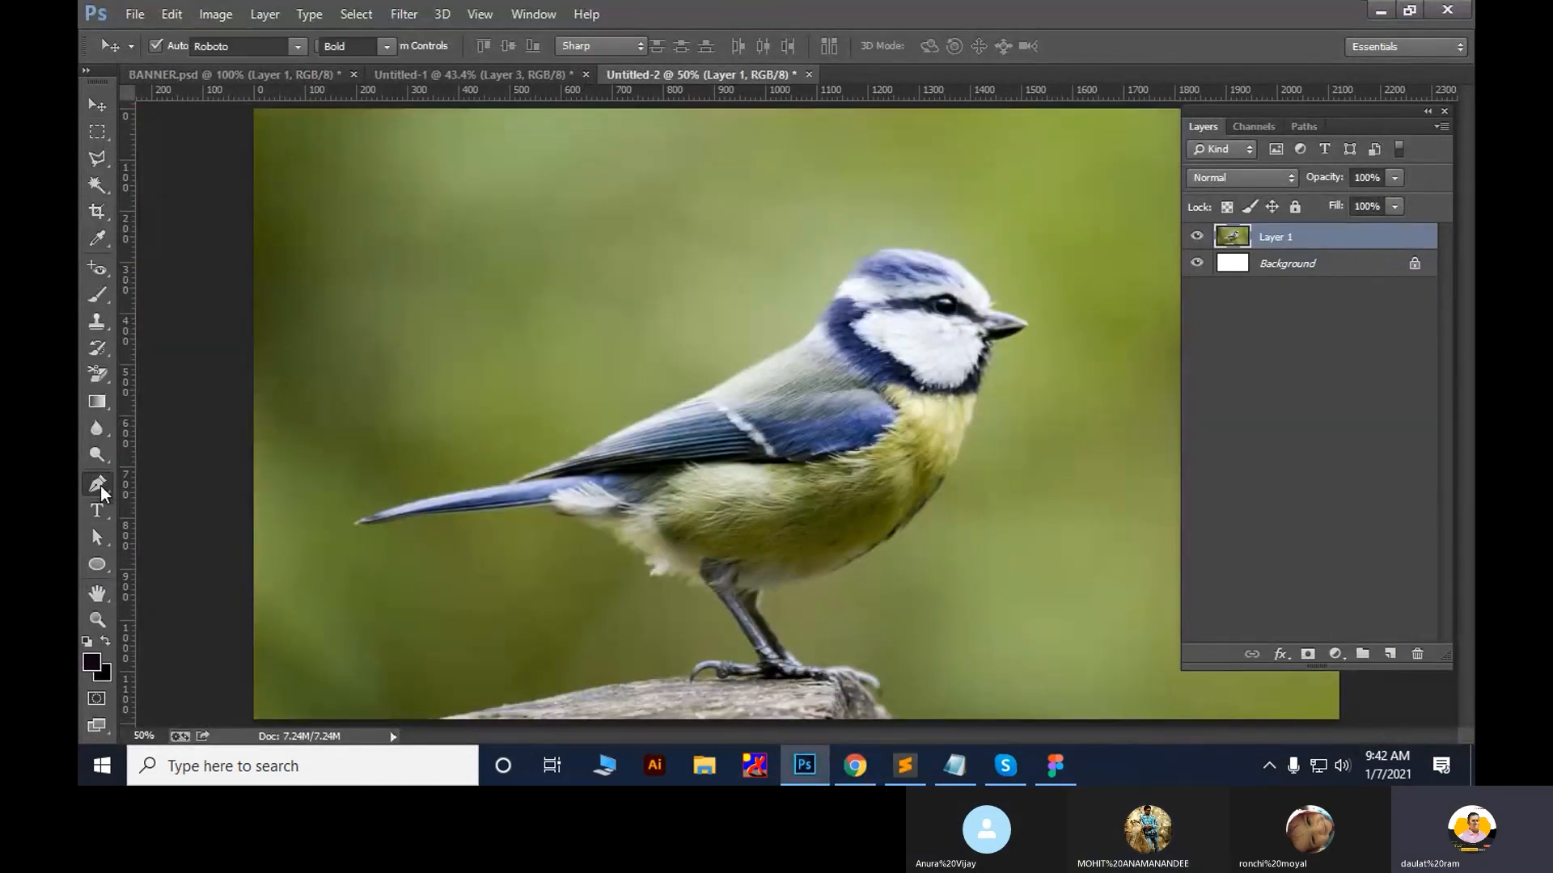
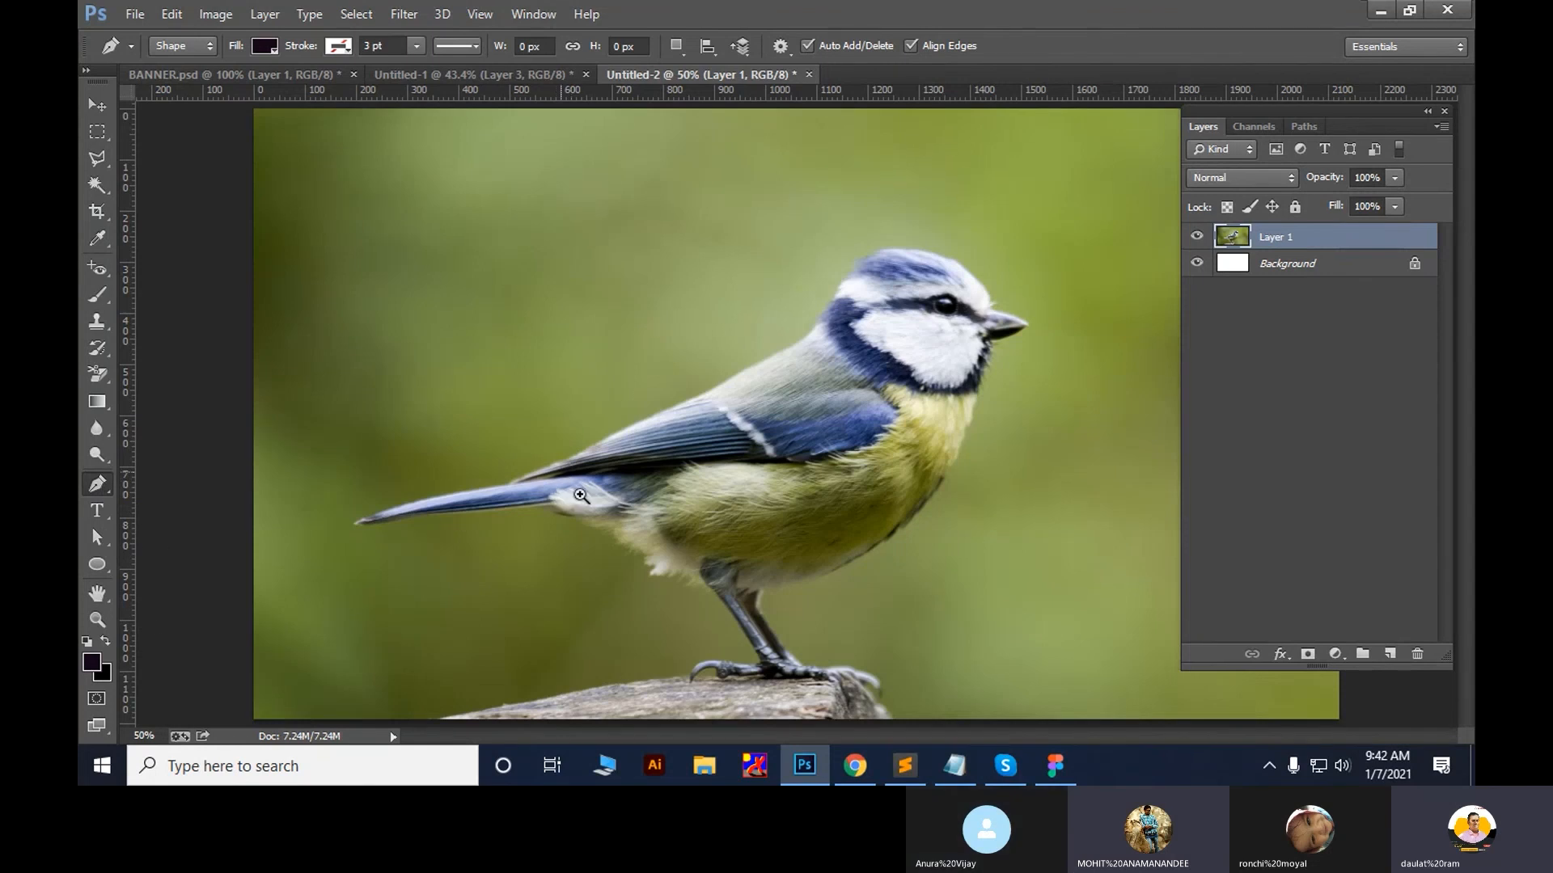
drag(563, 474, 726, 579)
right_click(620, 426)
click(664, 440)
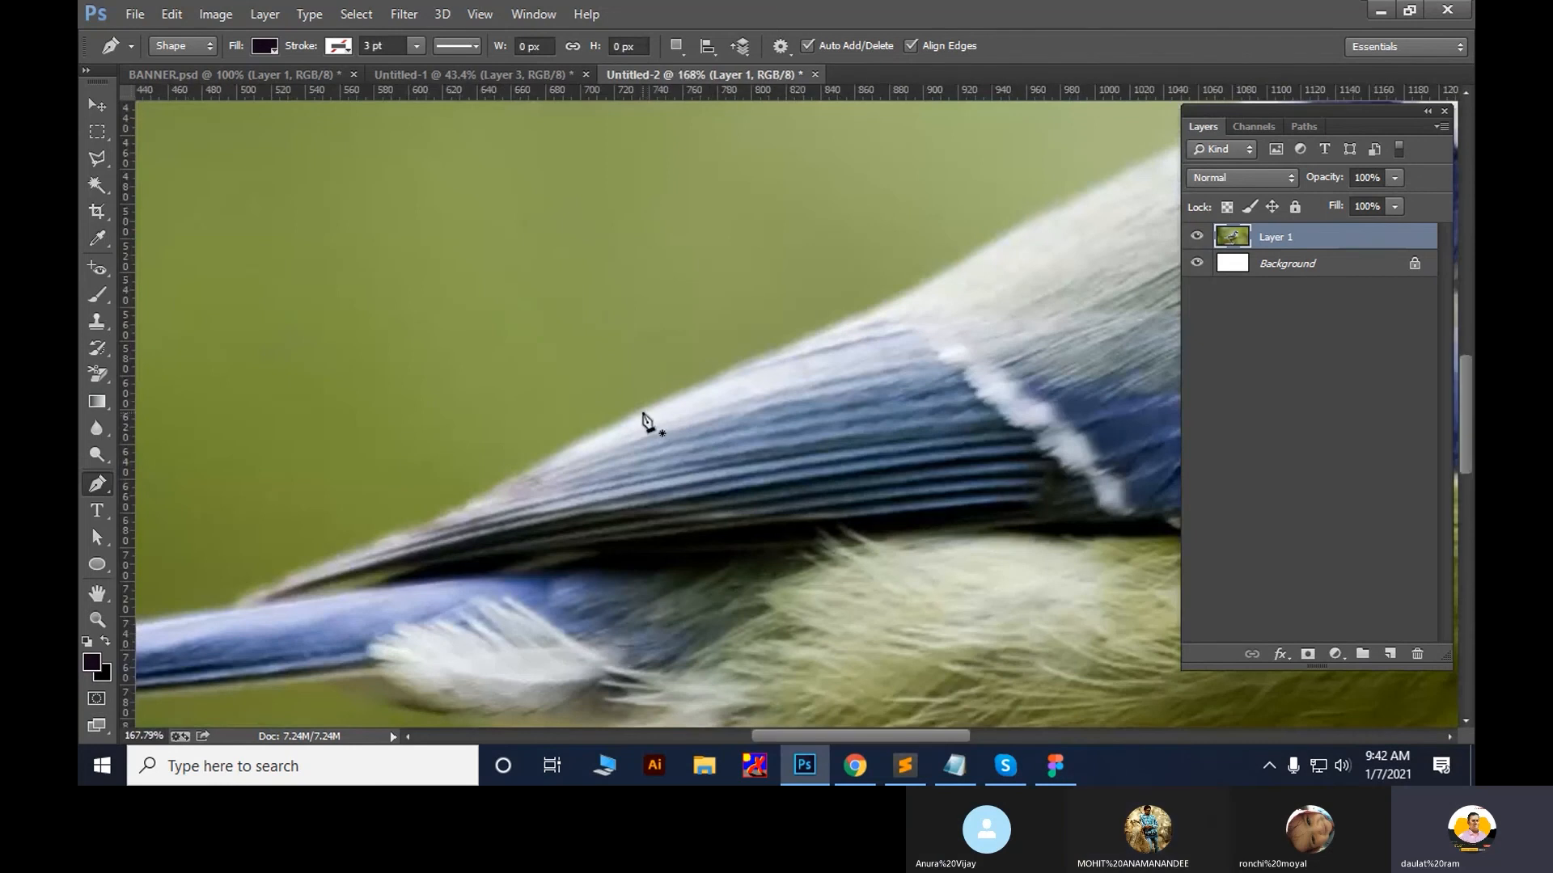
drag(653, 404, 603, 436)
drag(971, 319, 554, 547)
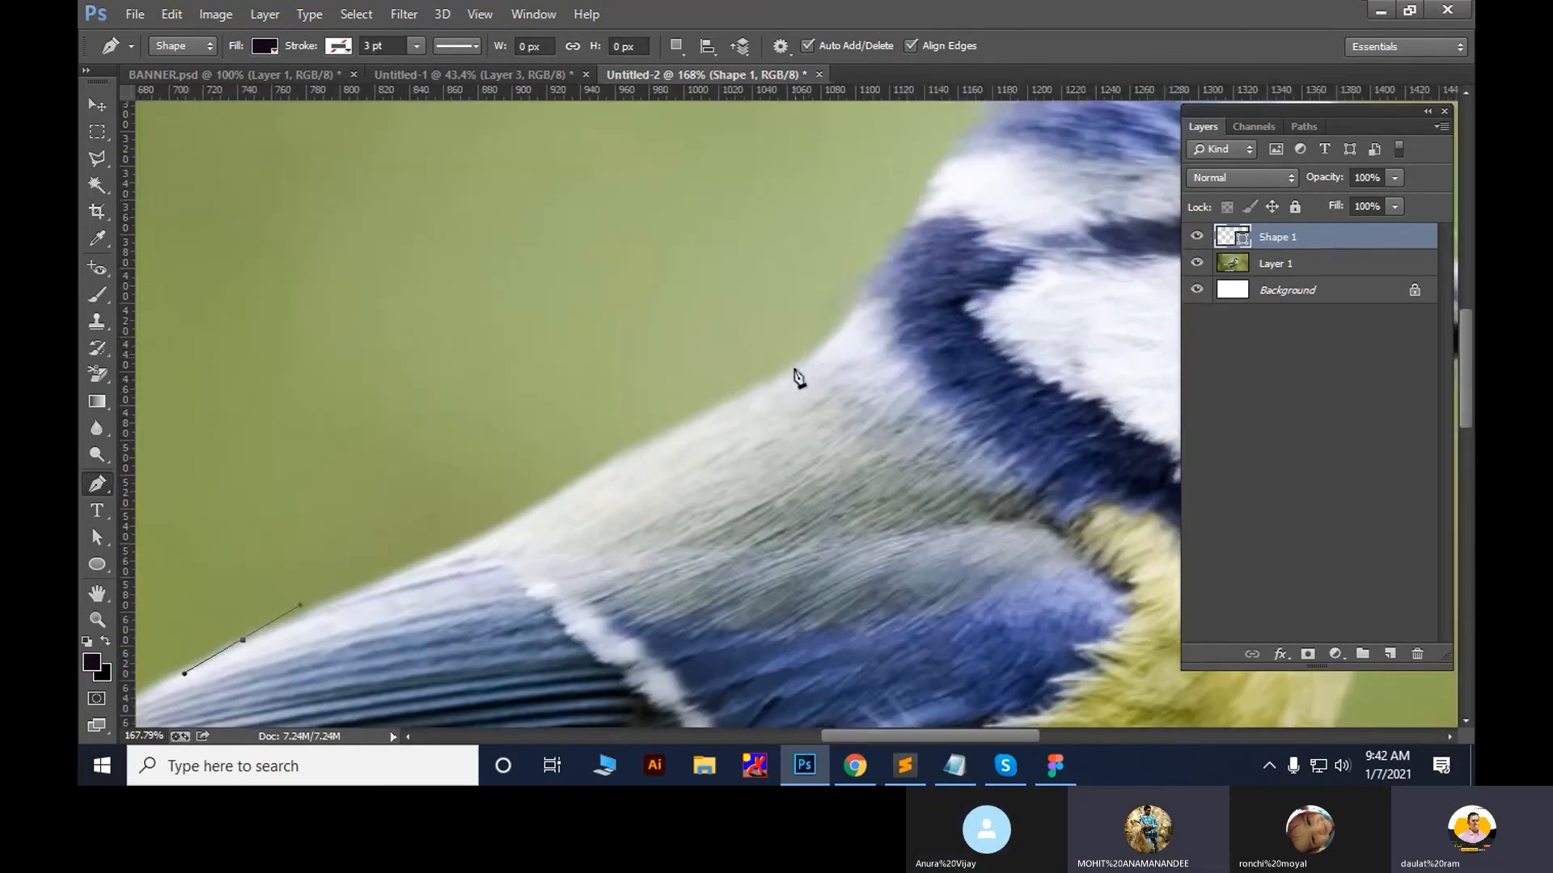
drag(817, 354, 848, 336)
drag(606, 485, 752, 444)
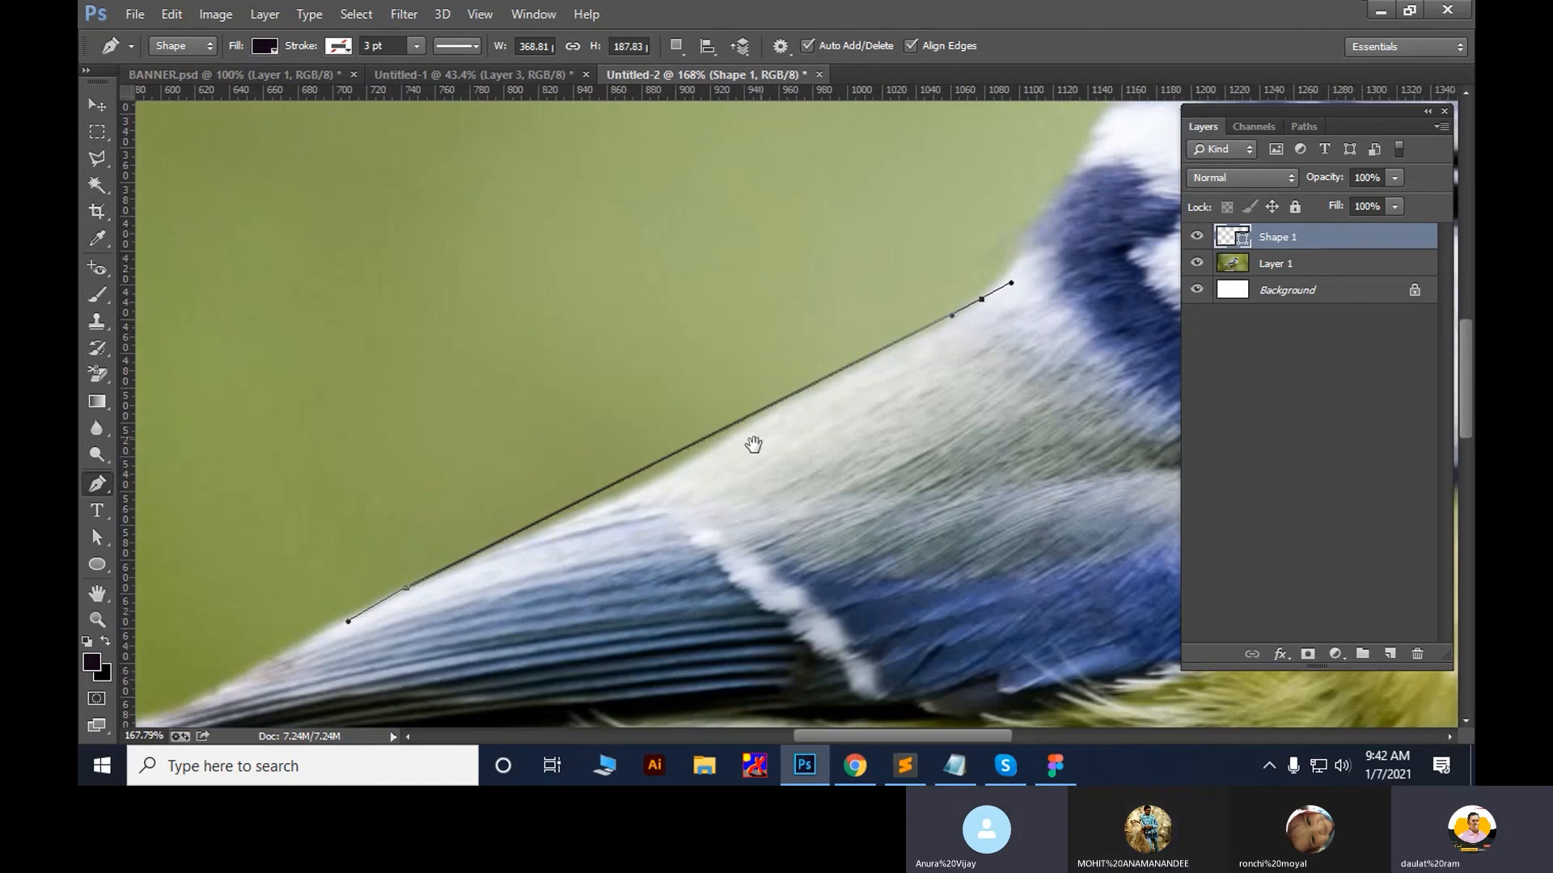
Extend the Pen shape with corner anchors across the bird's back and wing
click(267, 47)
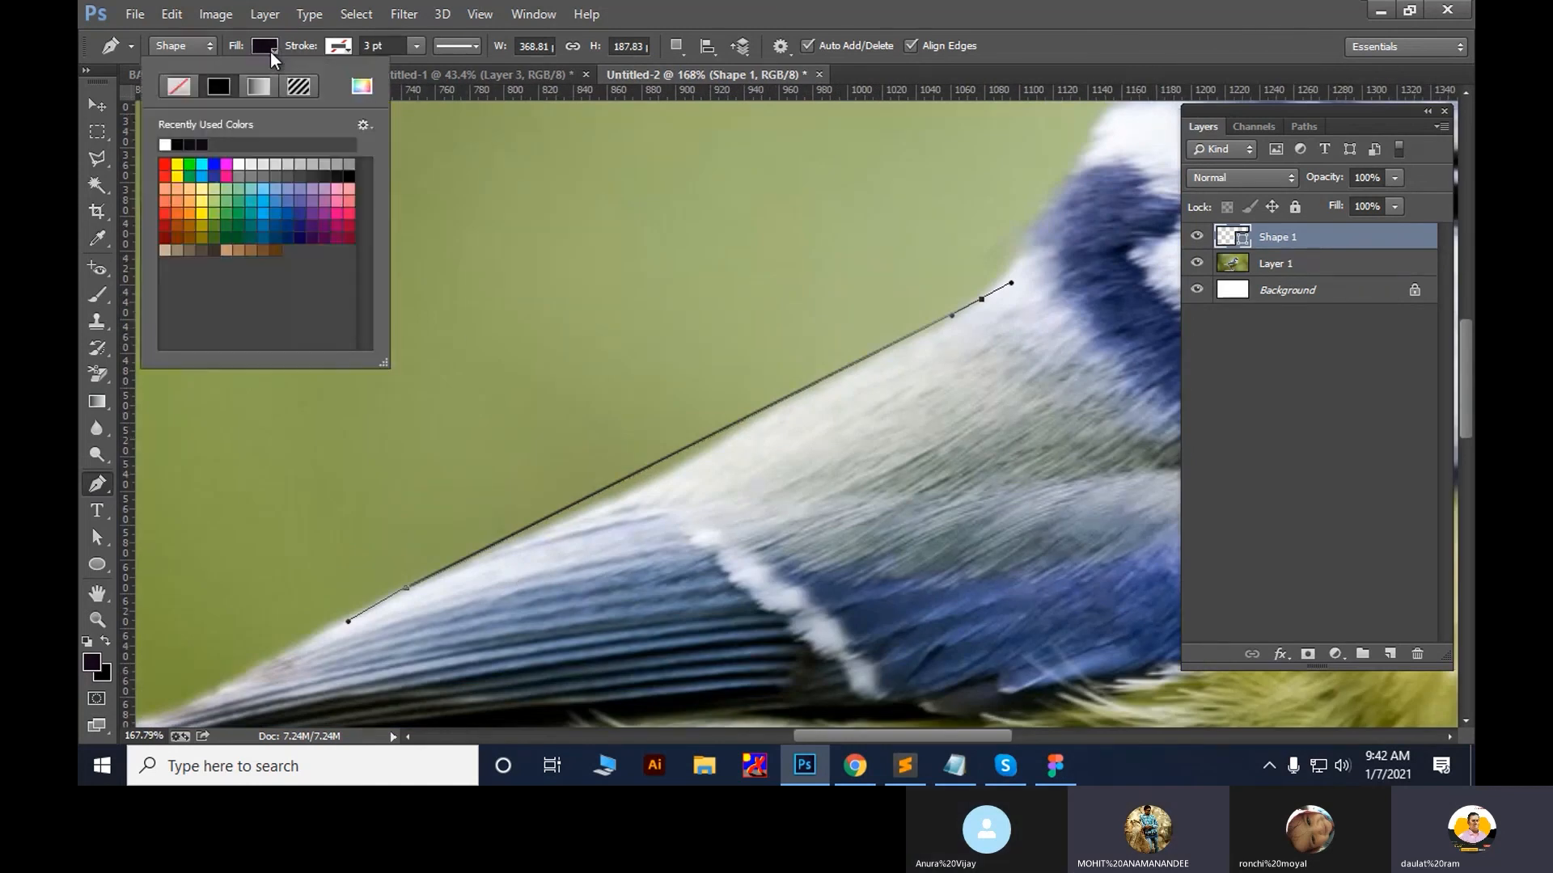
click(267, 47)
click(938, 343)
click(806, 652)
click(450, 647)
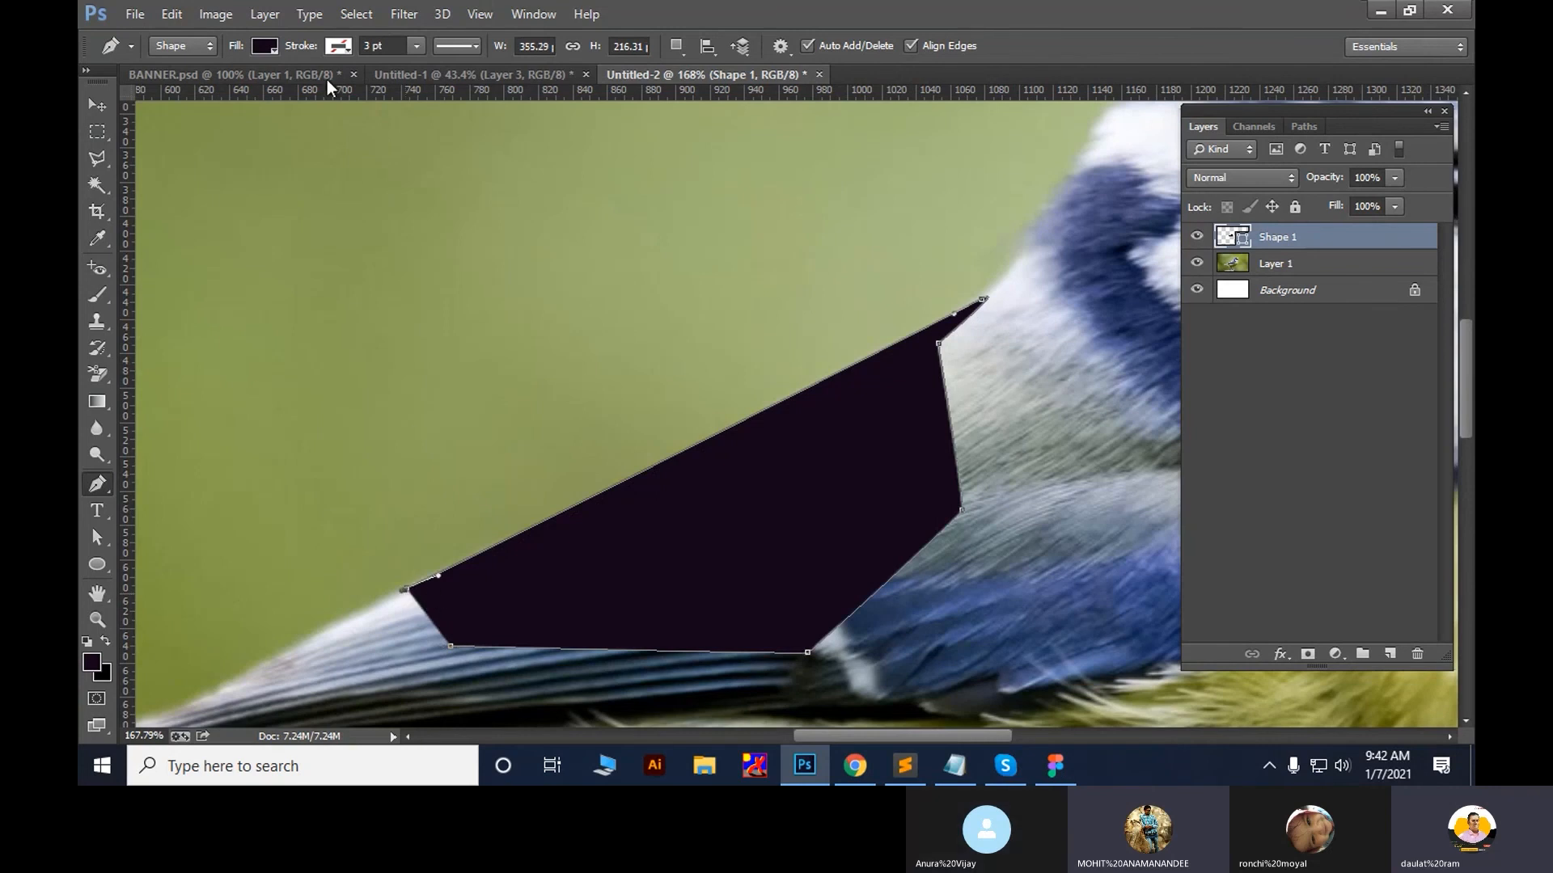
Review the Pen tool's drawing modes and set the shape's fill to no color
click(162, 44)
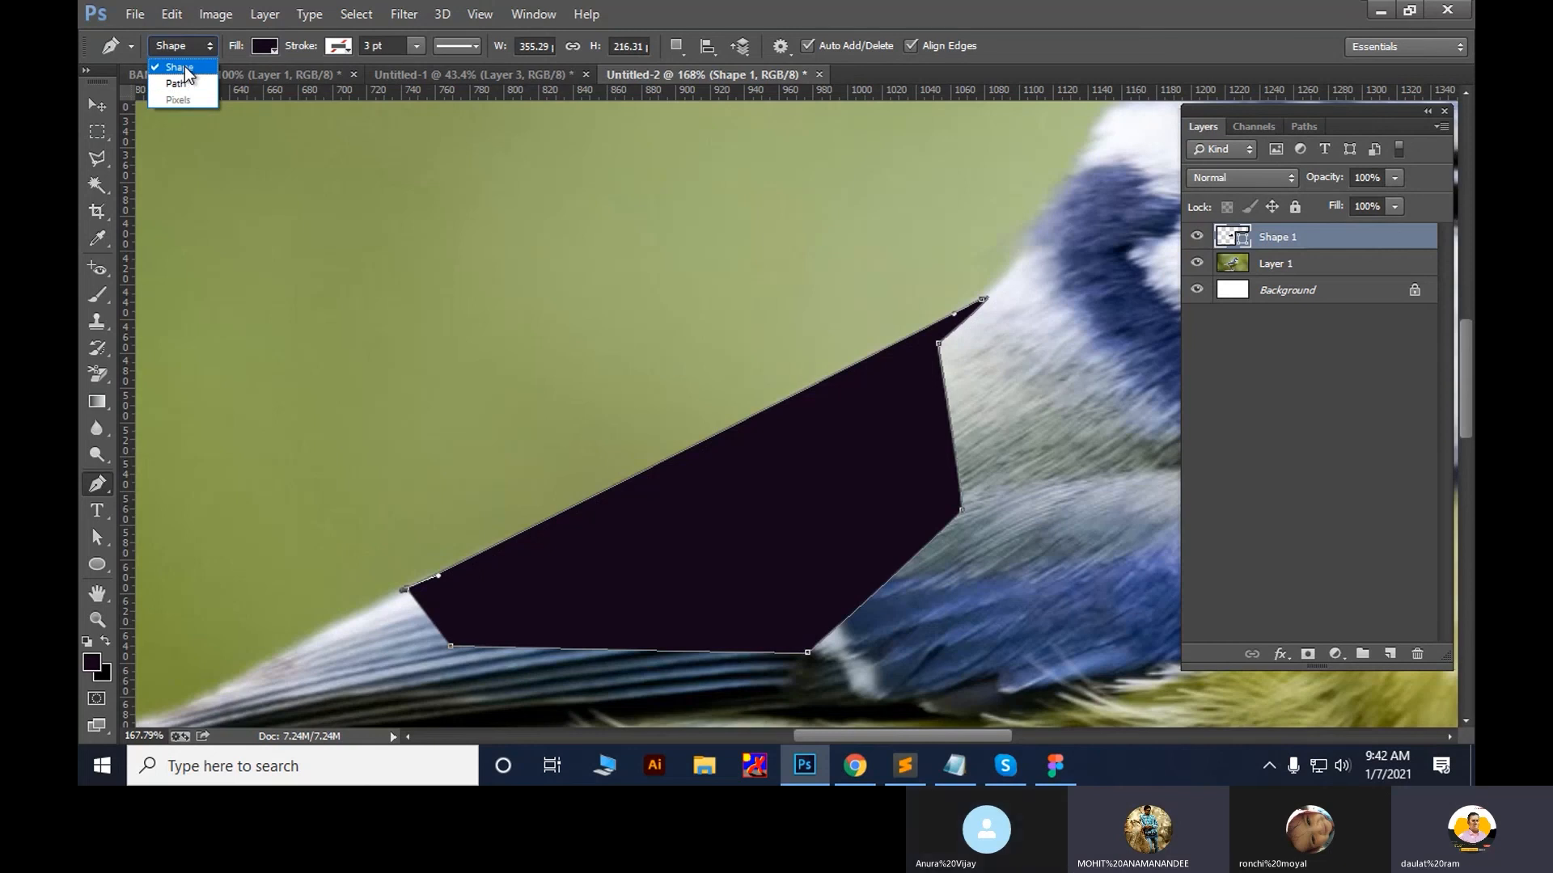
click(261, 45)
click(261, 45)
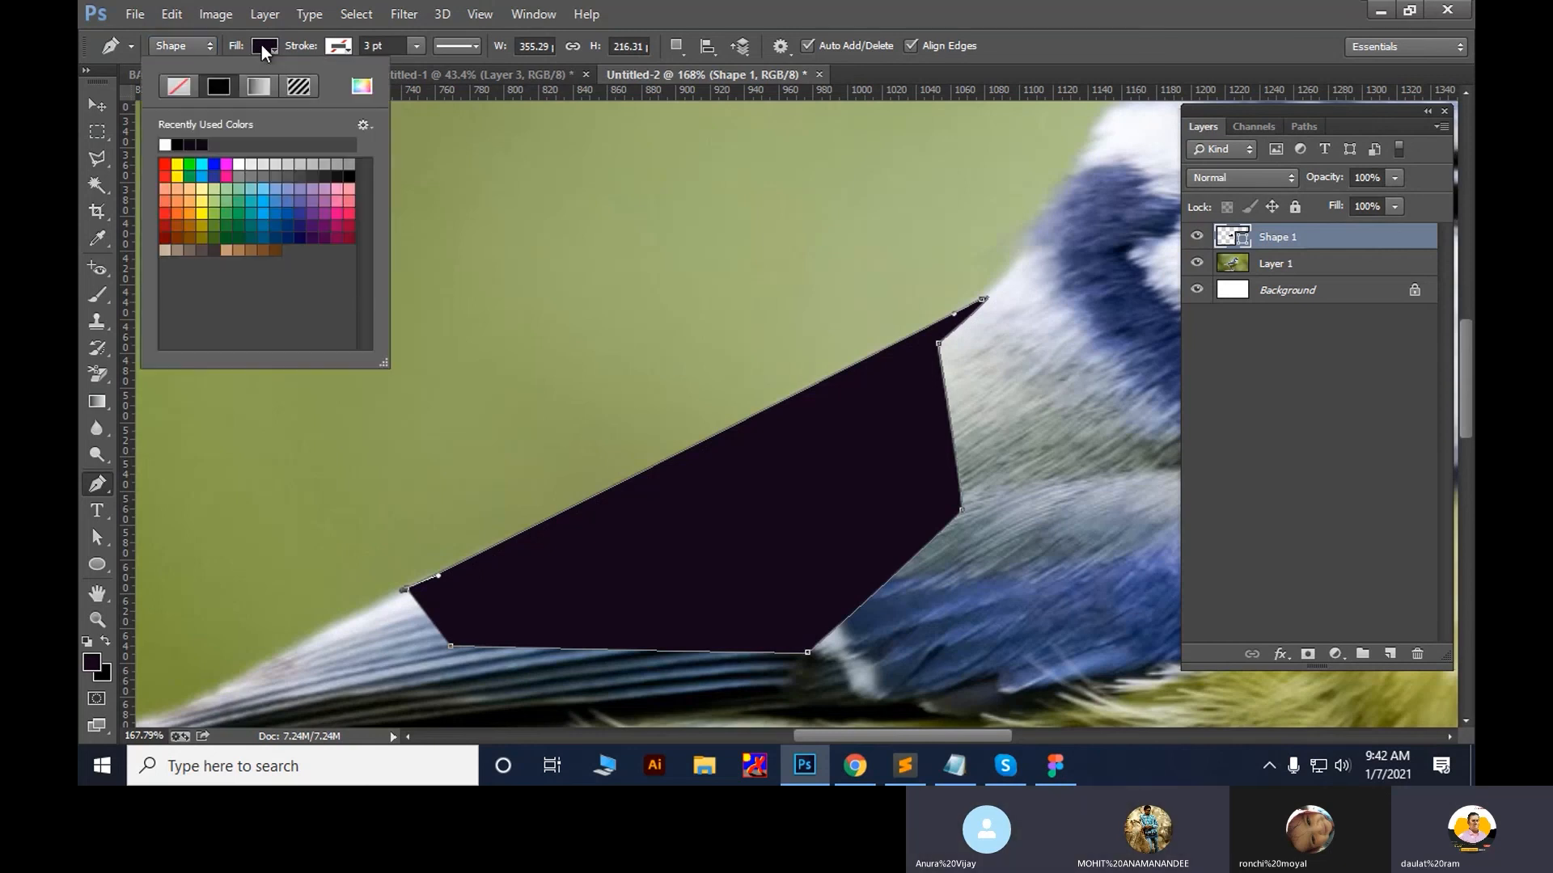
click(178, 87)
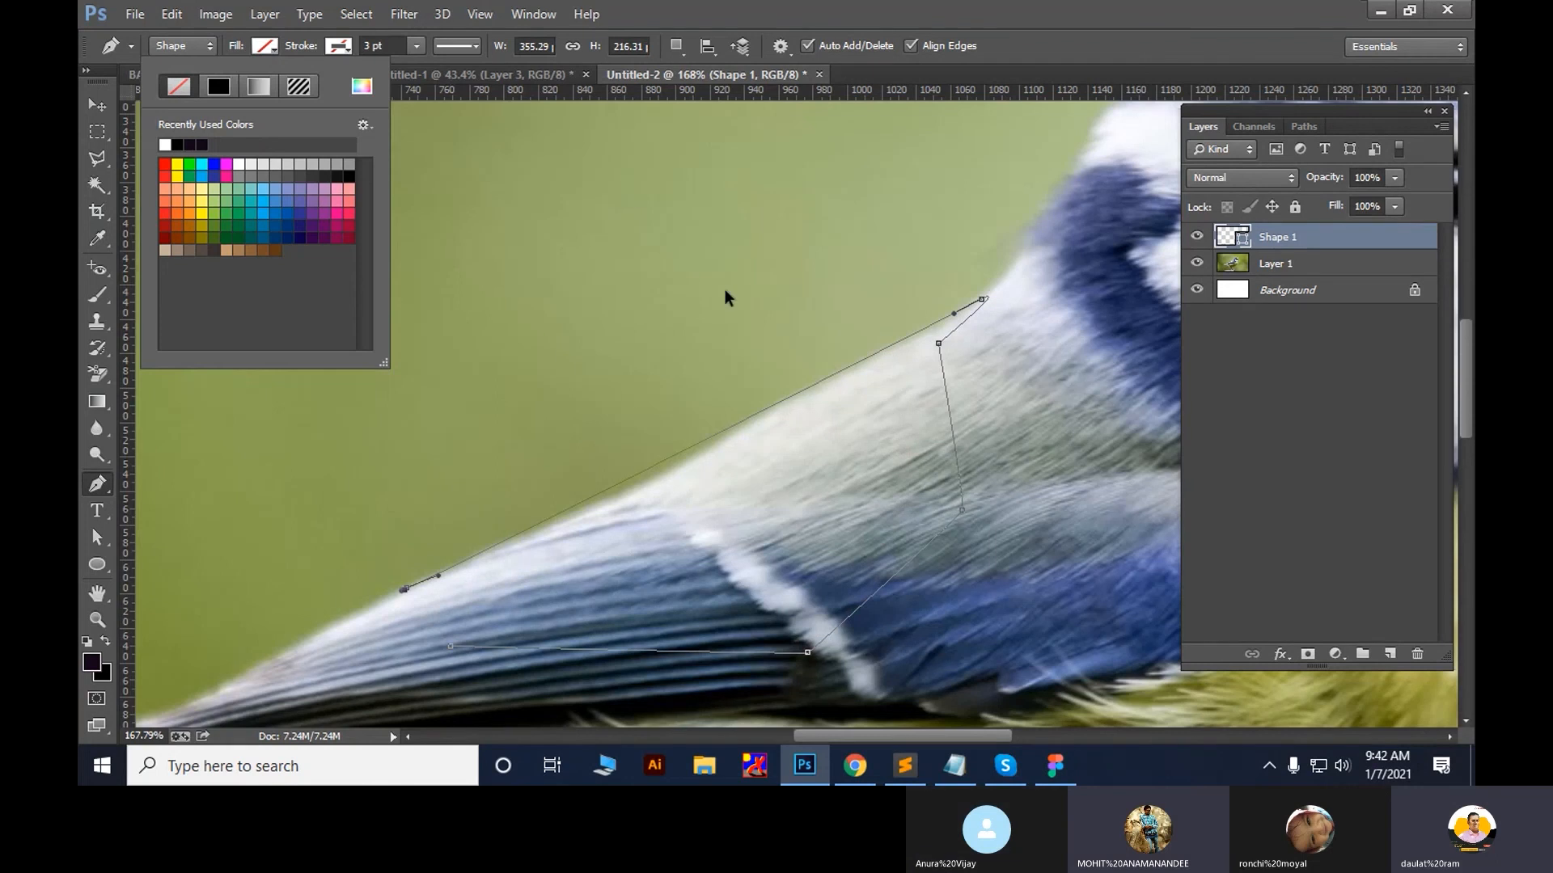
click(704, 351)
Undo the fill change and the last anchors of the Pen shape on the bird's wing
key(ctrl+alt+z)
key(ctrl+alt+z)
key(ctrl+alt+z)
key(ctrl+alt+z)
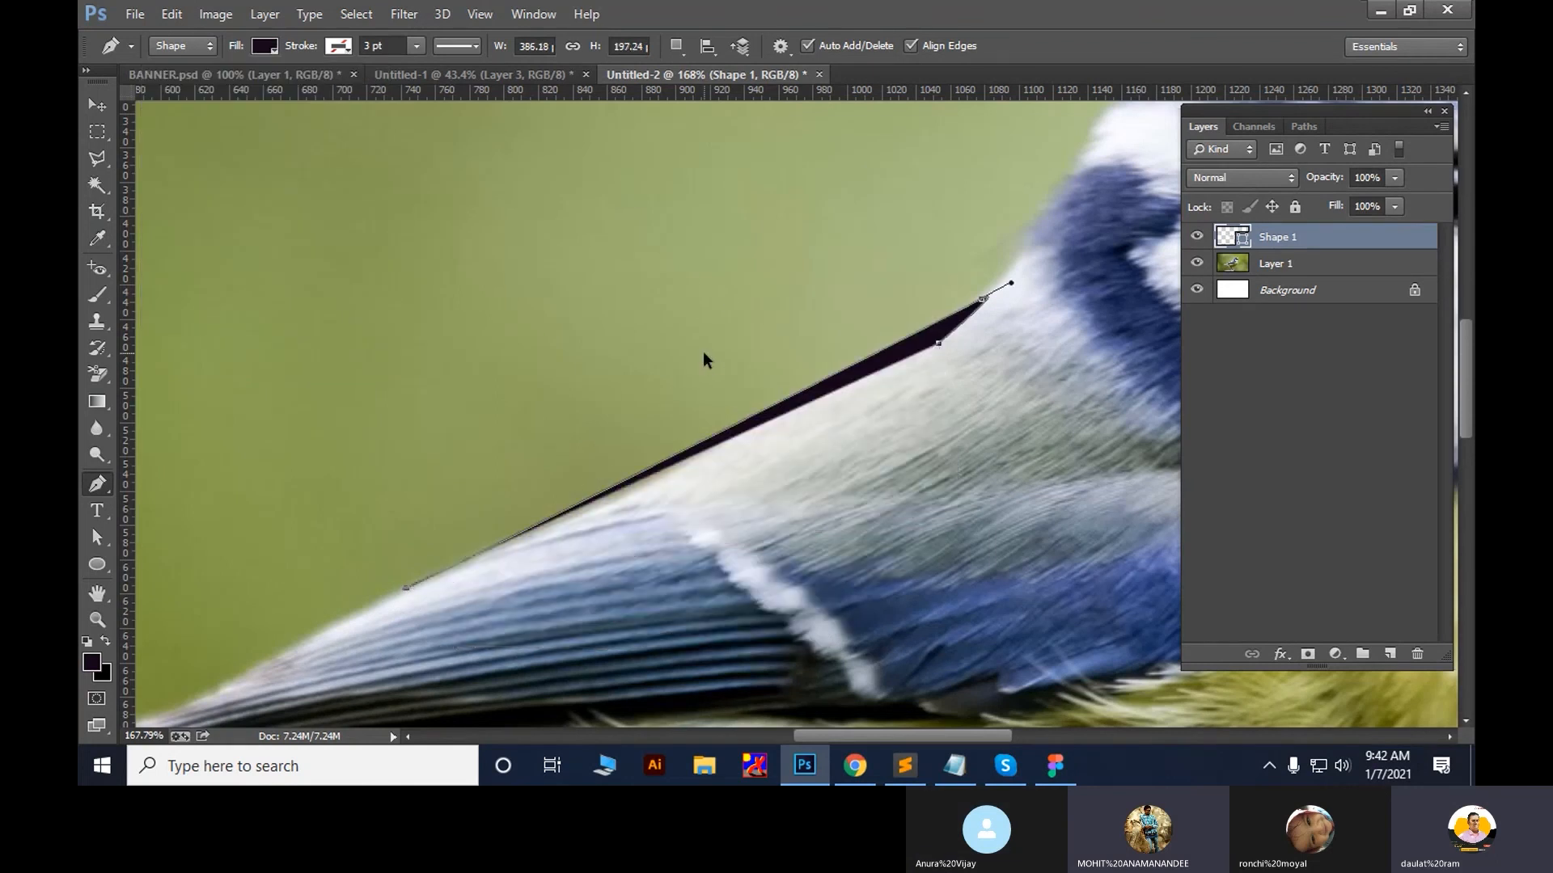
Undo the last Pen anchors and place a smooth anchor at the base of the bird's neck
key(ctrl+alt+z)
key(ctrl+alt+z)
drag(1057, 374, 962, 399)
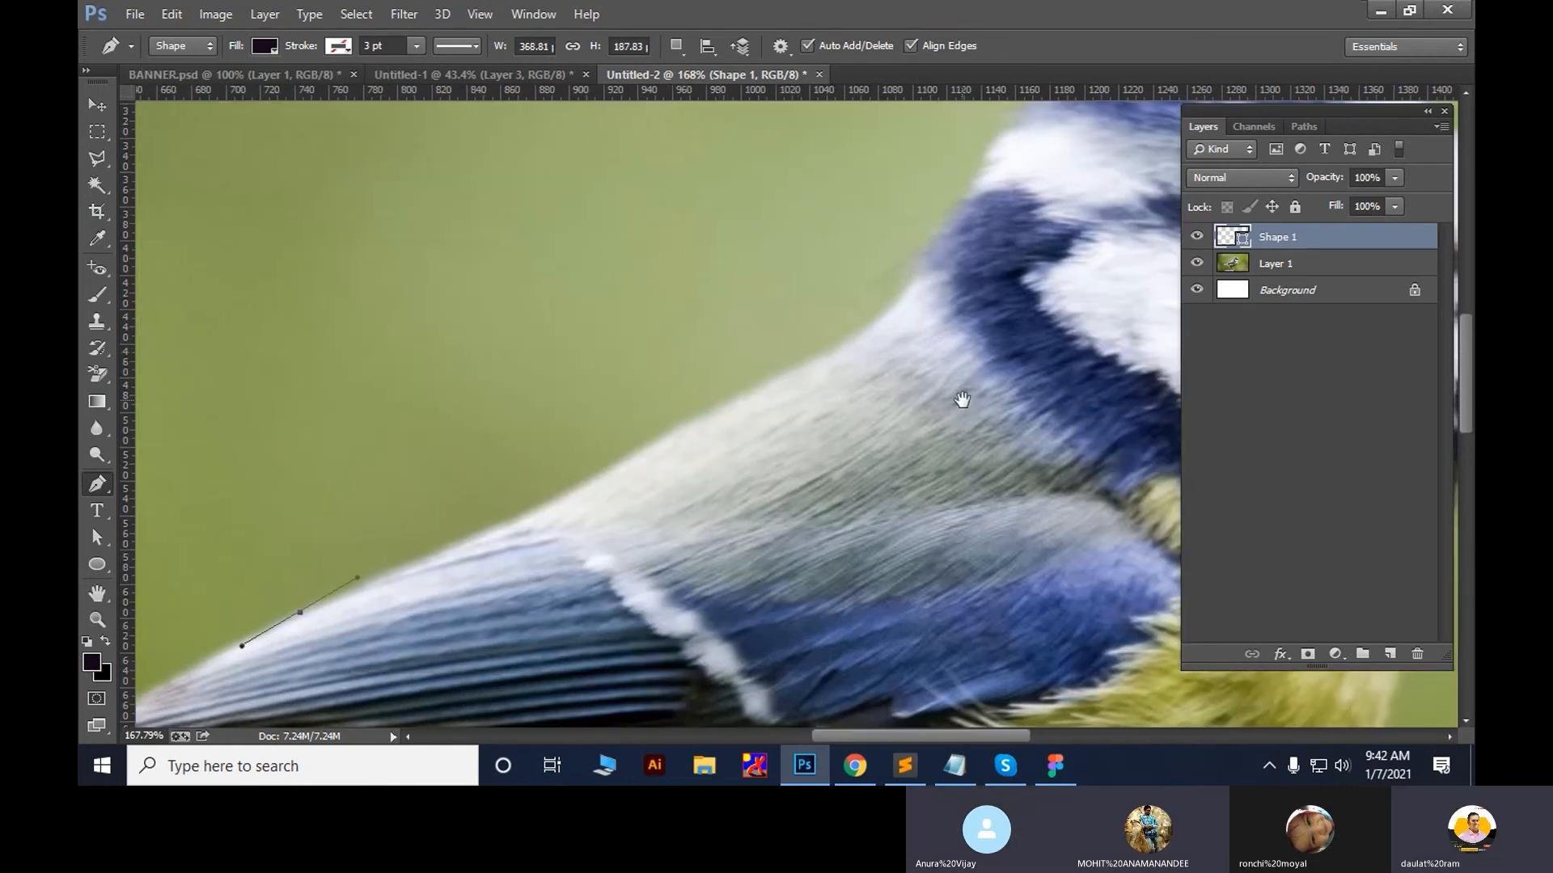
drag(861, 332, 900, 312)
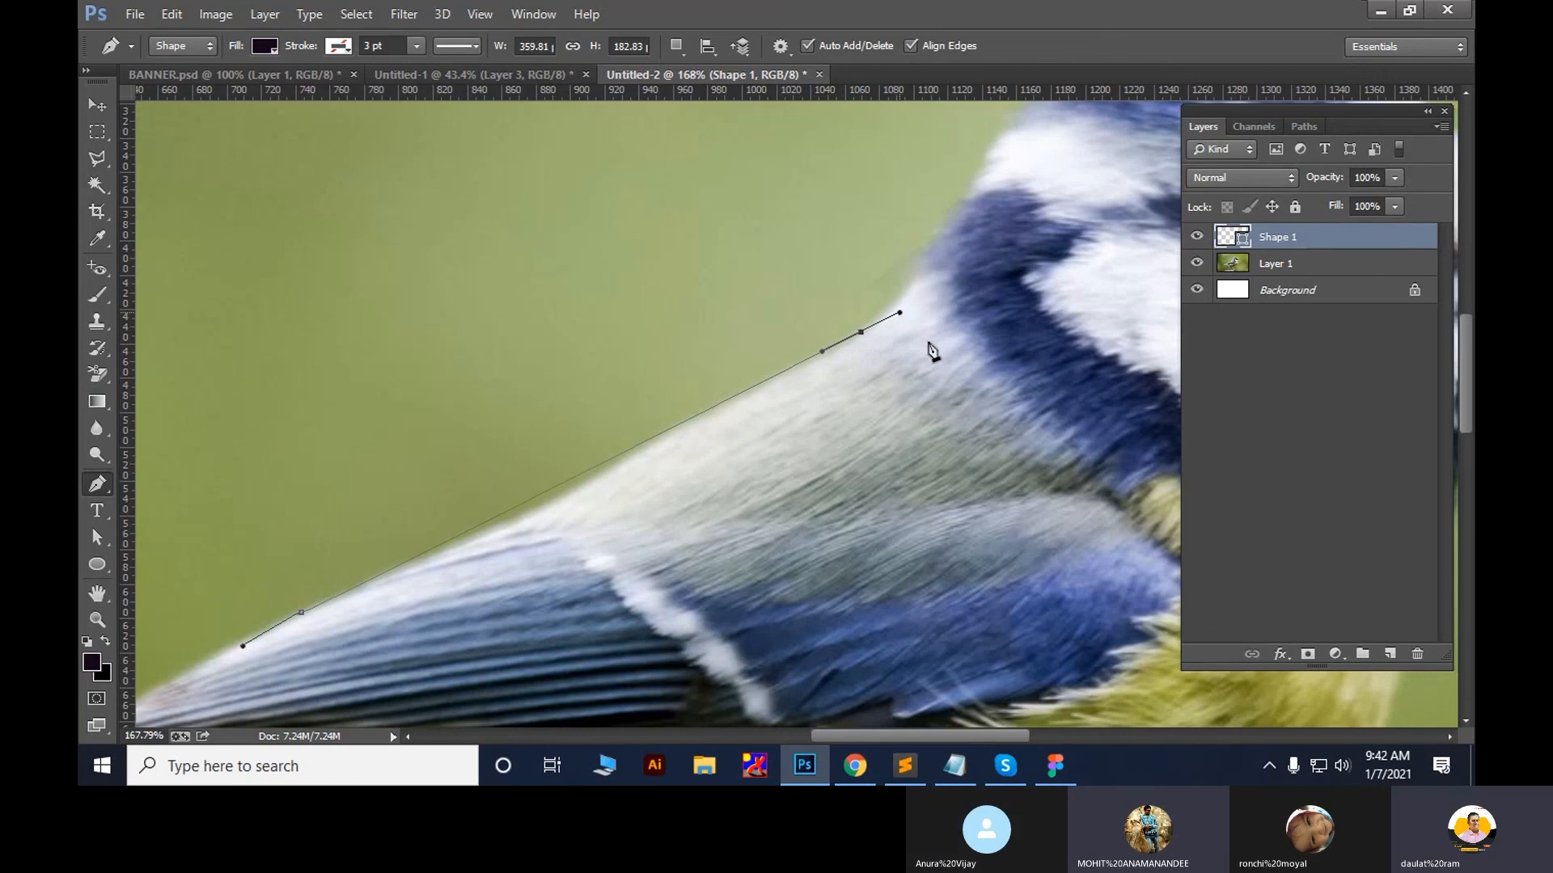
Set the shape's fill to no color and adjust the direction handles so the segment follows the bird's back
click(263, 45)
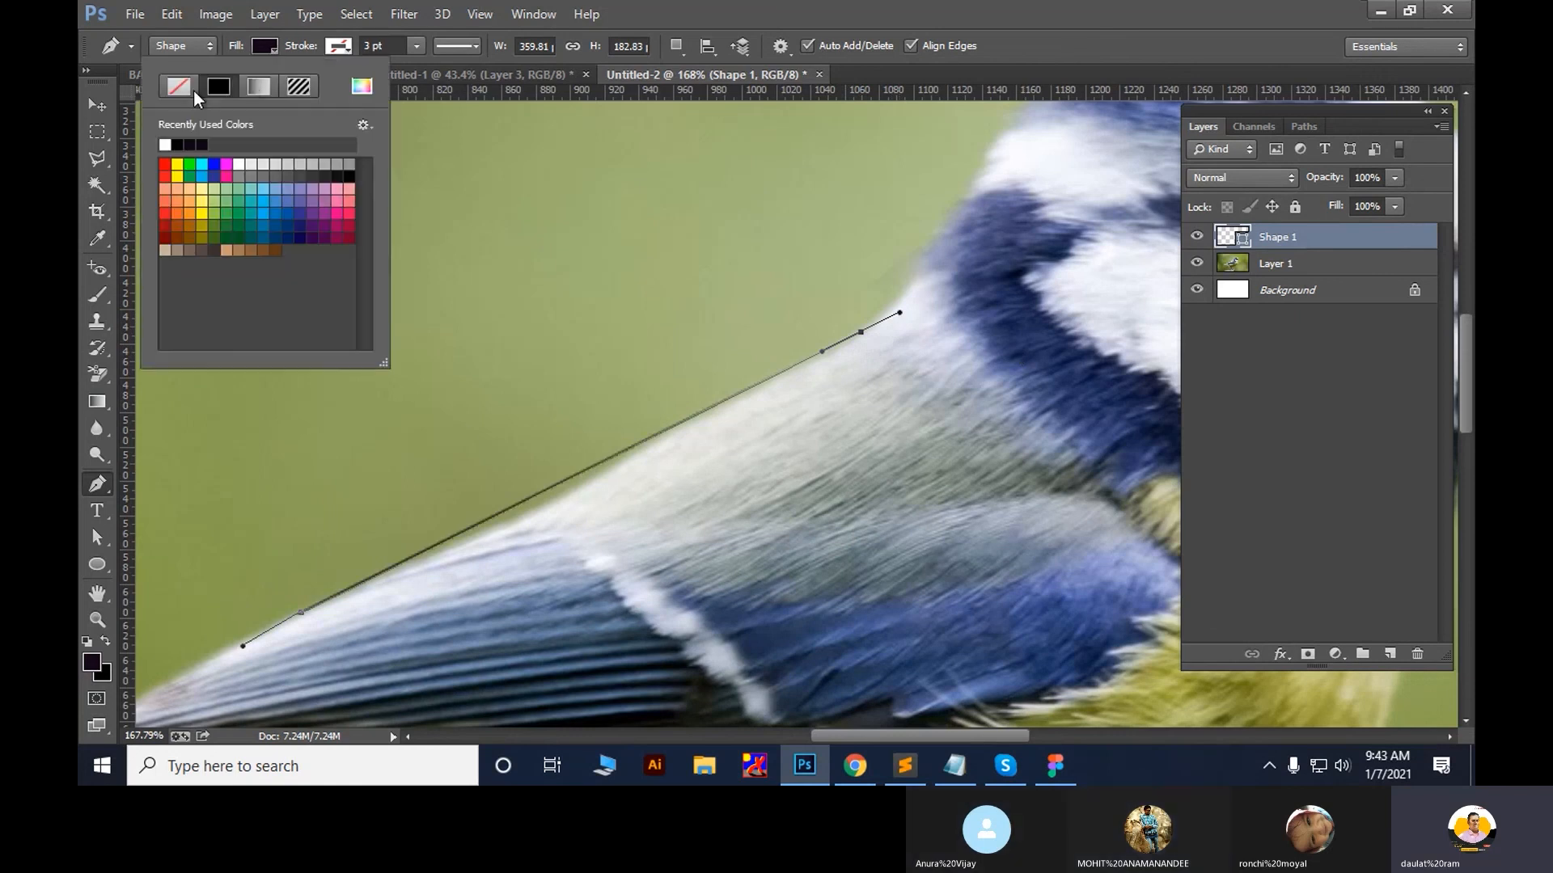
click(193, 91)
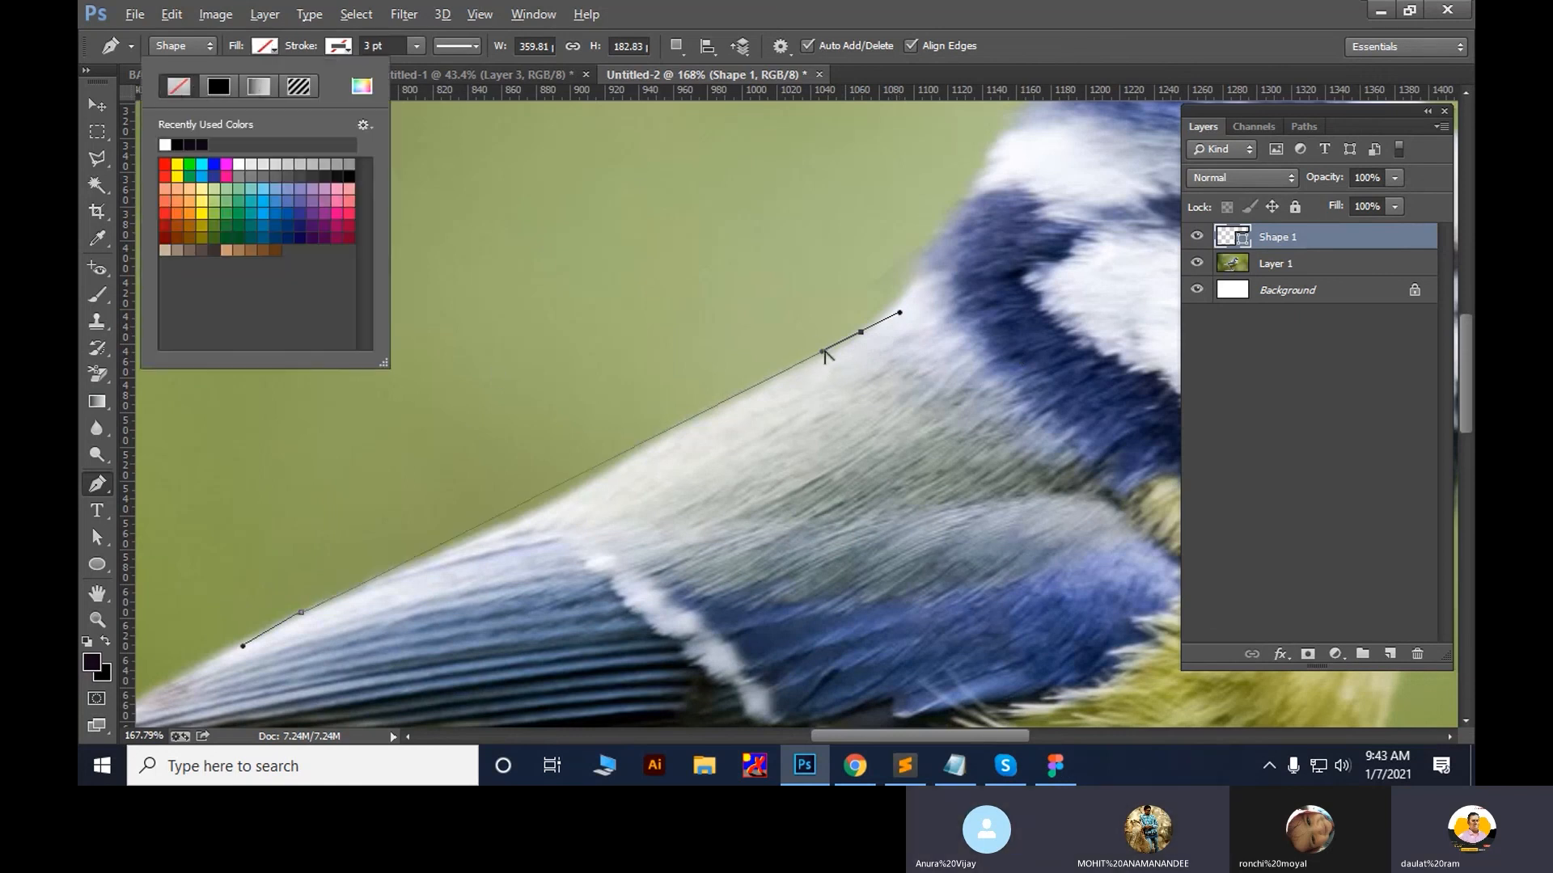
drag(822, 351, 634, 468)
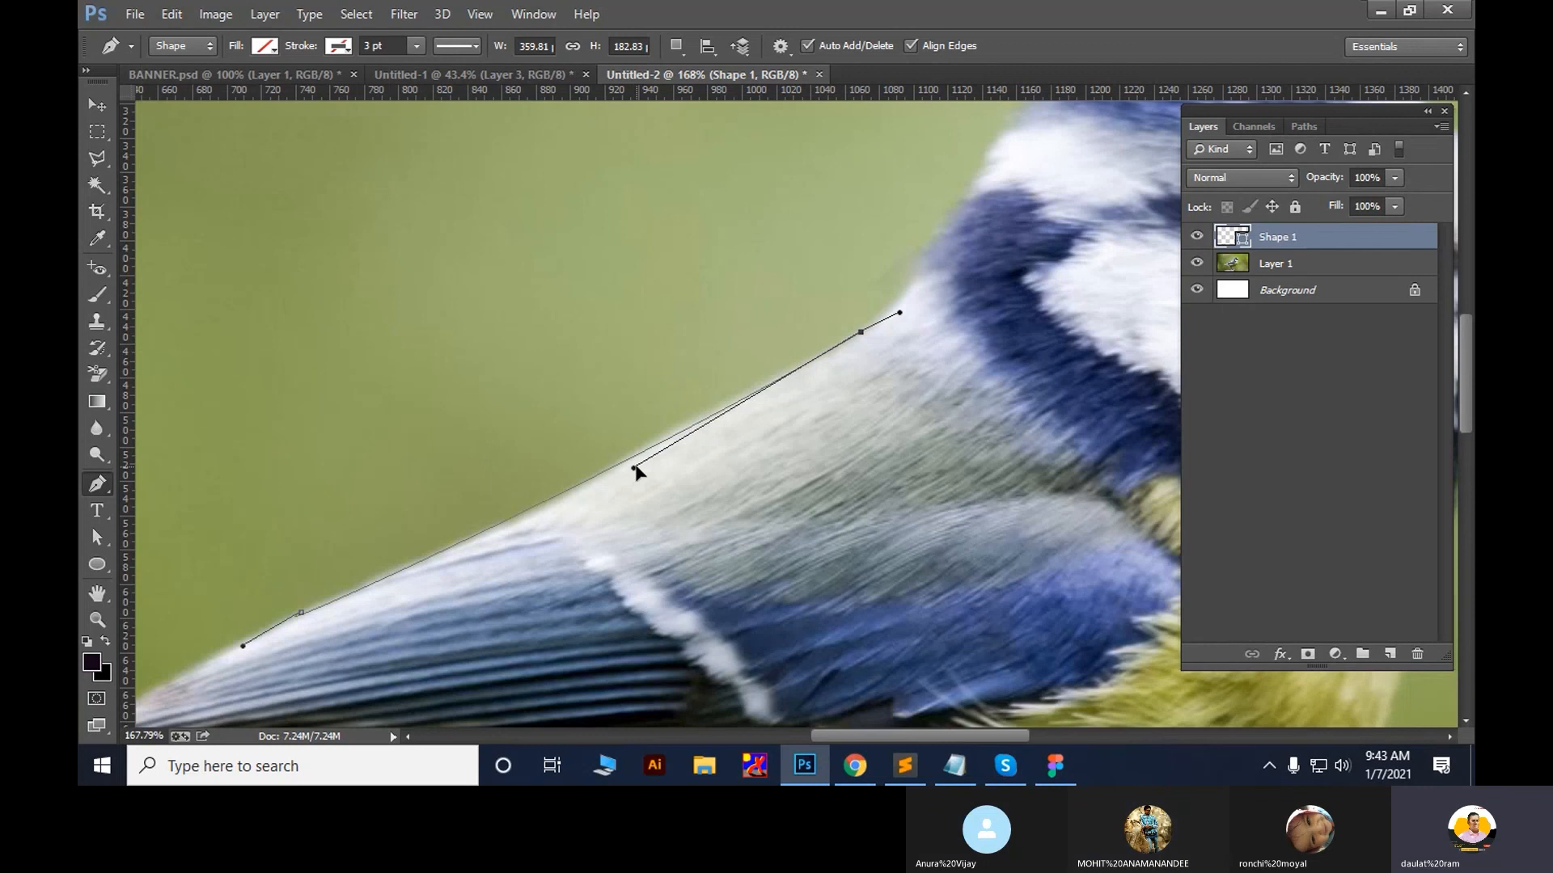
drag(244, 646, 376, 583)
Add a smooth anchor at the bird's nape, then adjust its position and handle to fit the neck's curve
drag(933, 319, 596, 537)
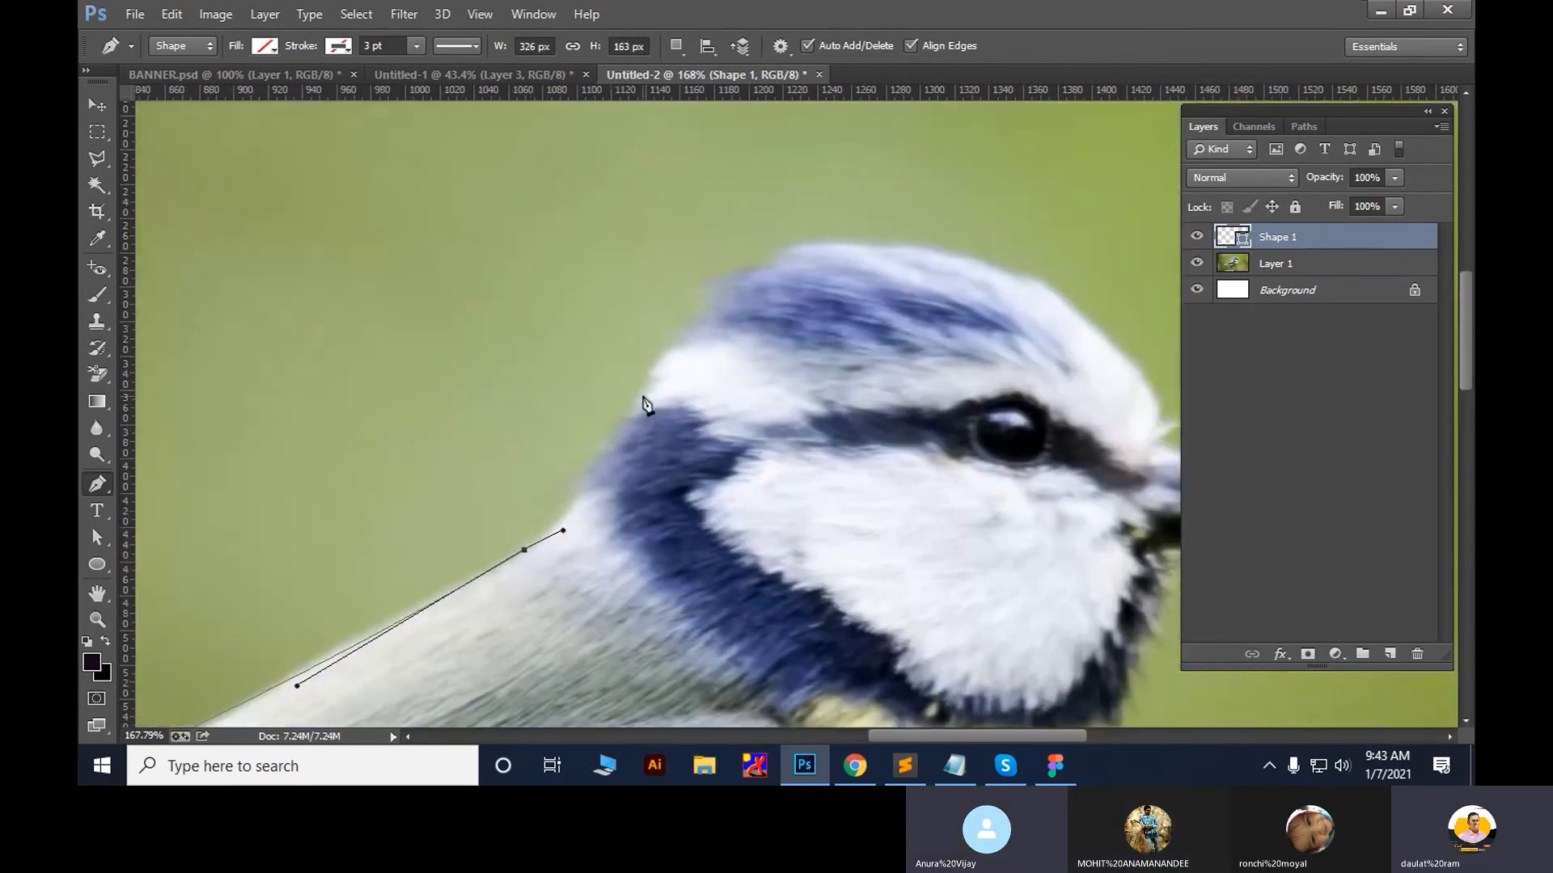
drag(644, 392, 680, 377)
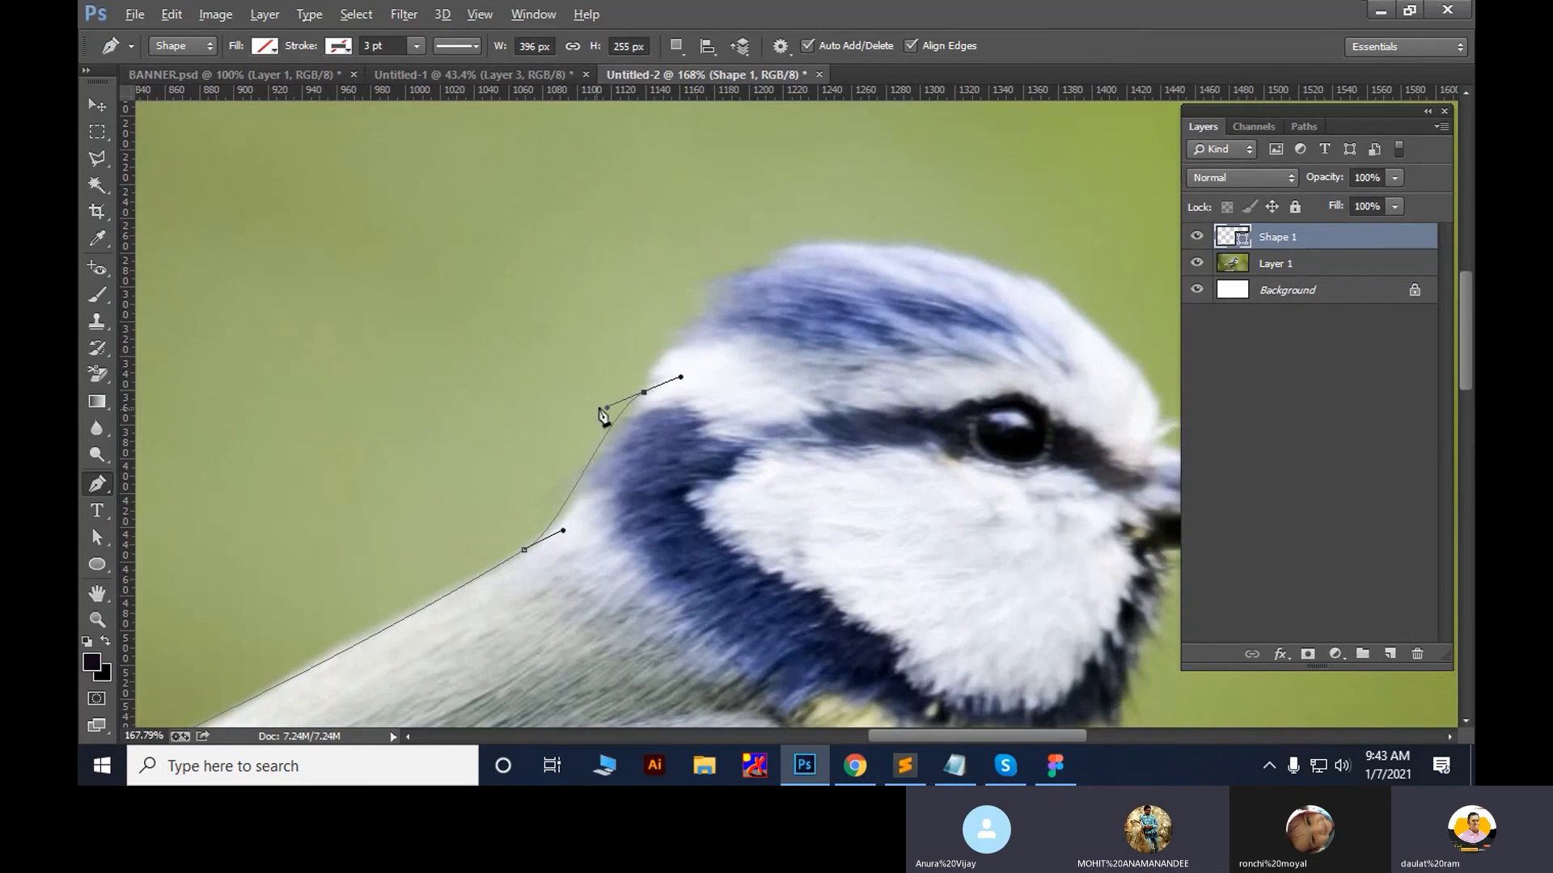
drag(607, 408, 571, 458)
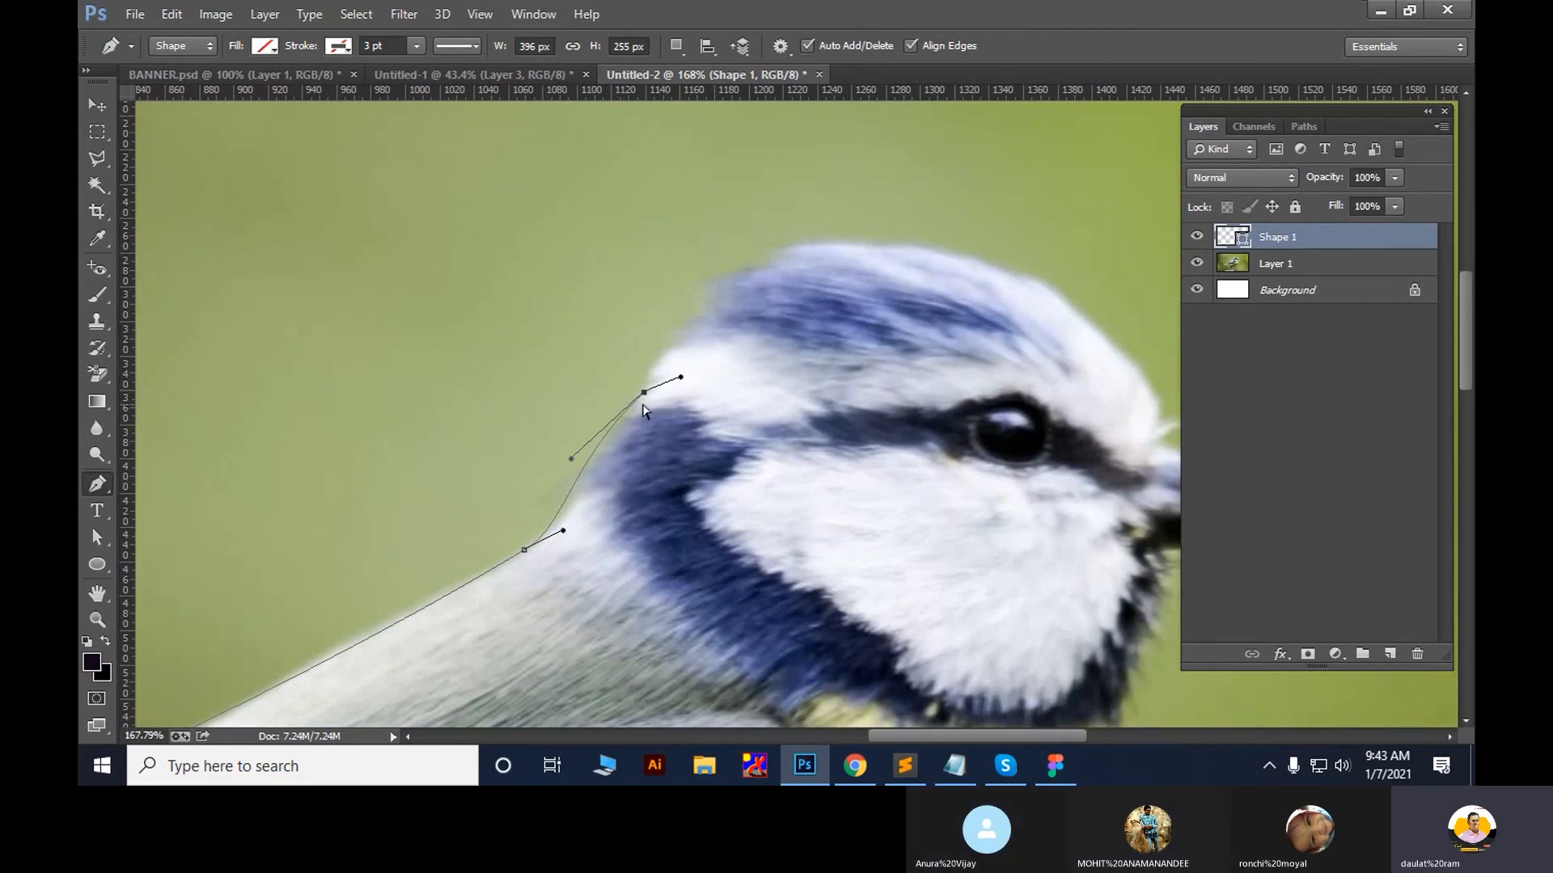
mouse_move(647, 398)
mouse_down()
mouse_move(450, 277)
mouse_move(384, 371)
mouse_move(579, 444)
mouse_move(710, 385)
mouse_move(607, 284)
mouse_move(647, 392)
mouse_up()
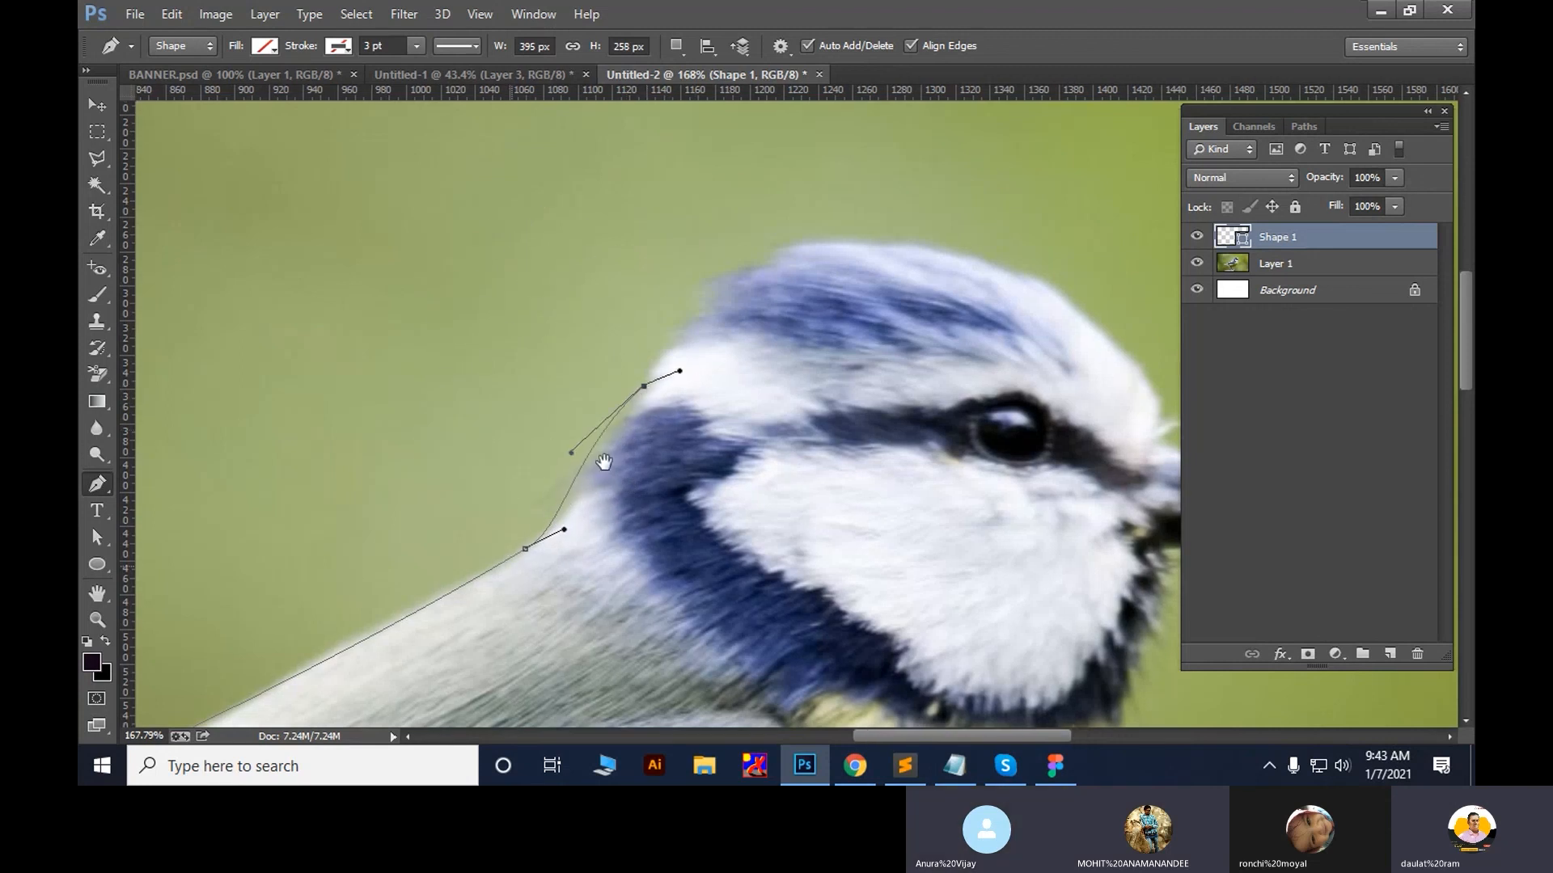
drag(143, 698, 238, 589)
drag(717, 380, 630, 410)
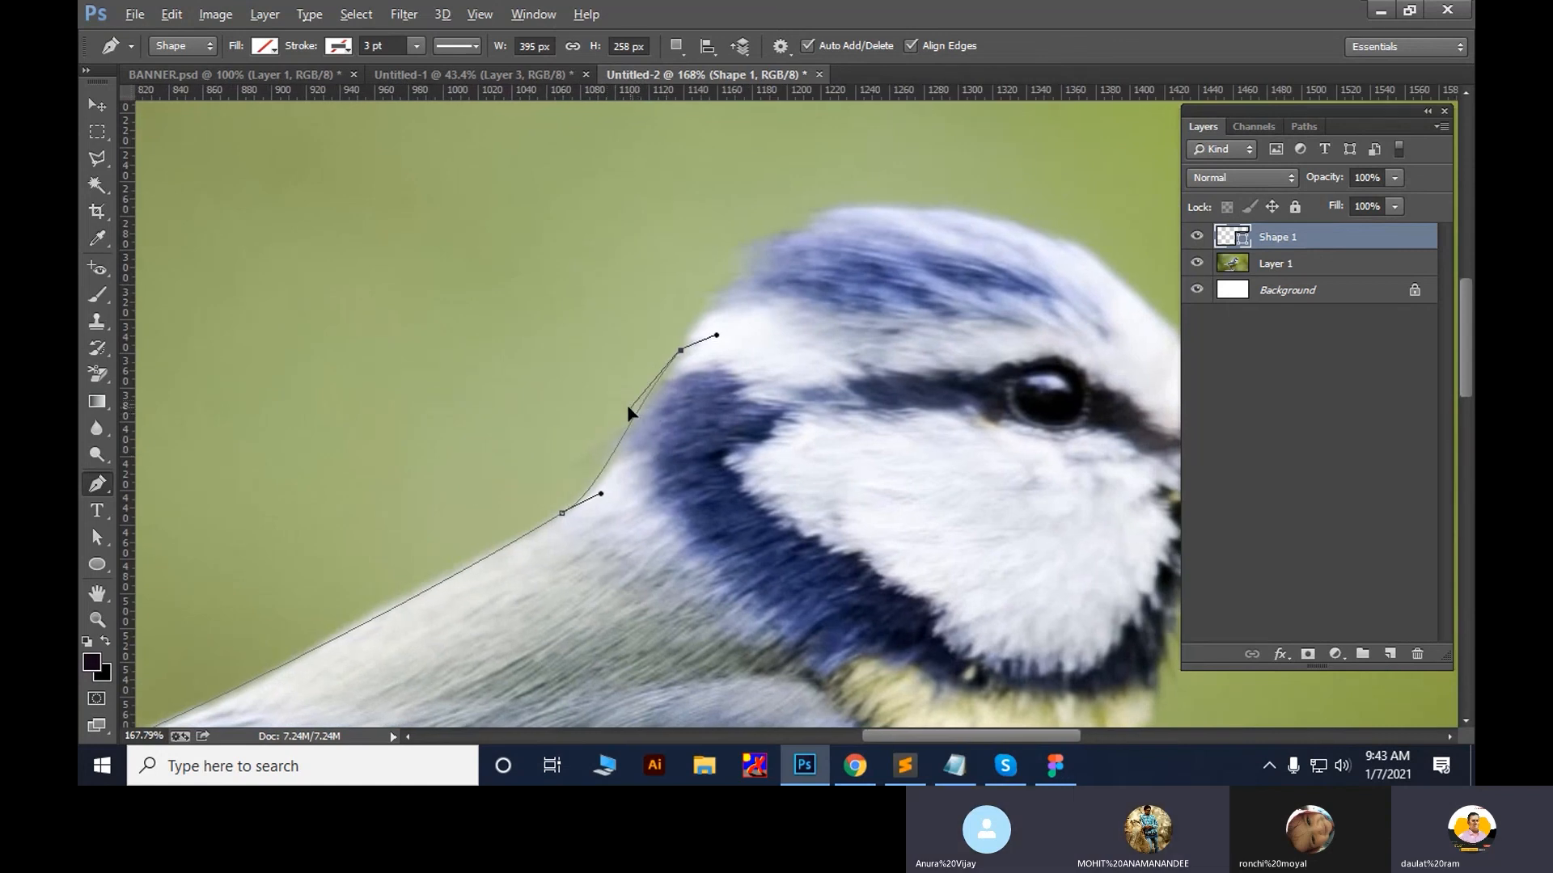
drag(736, 290, 688, 338)
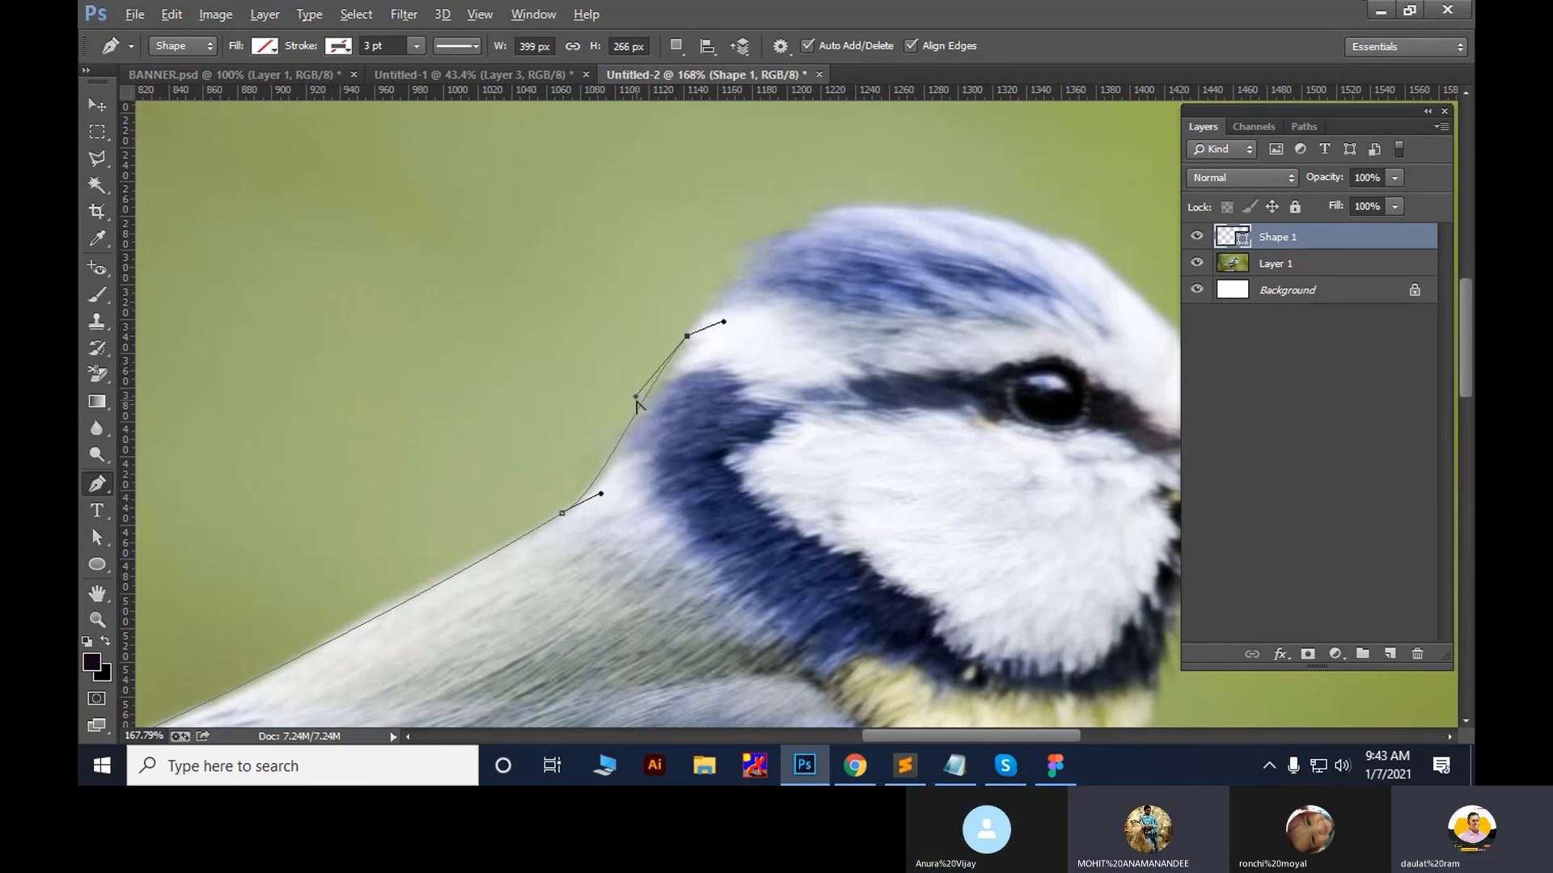
drag(637, 397, 598, 417)
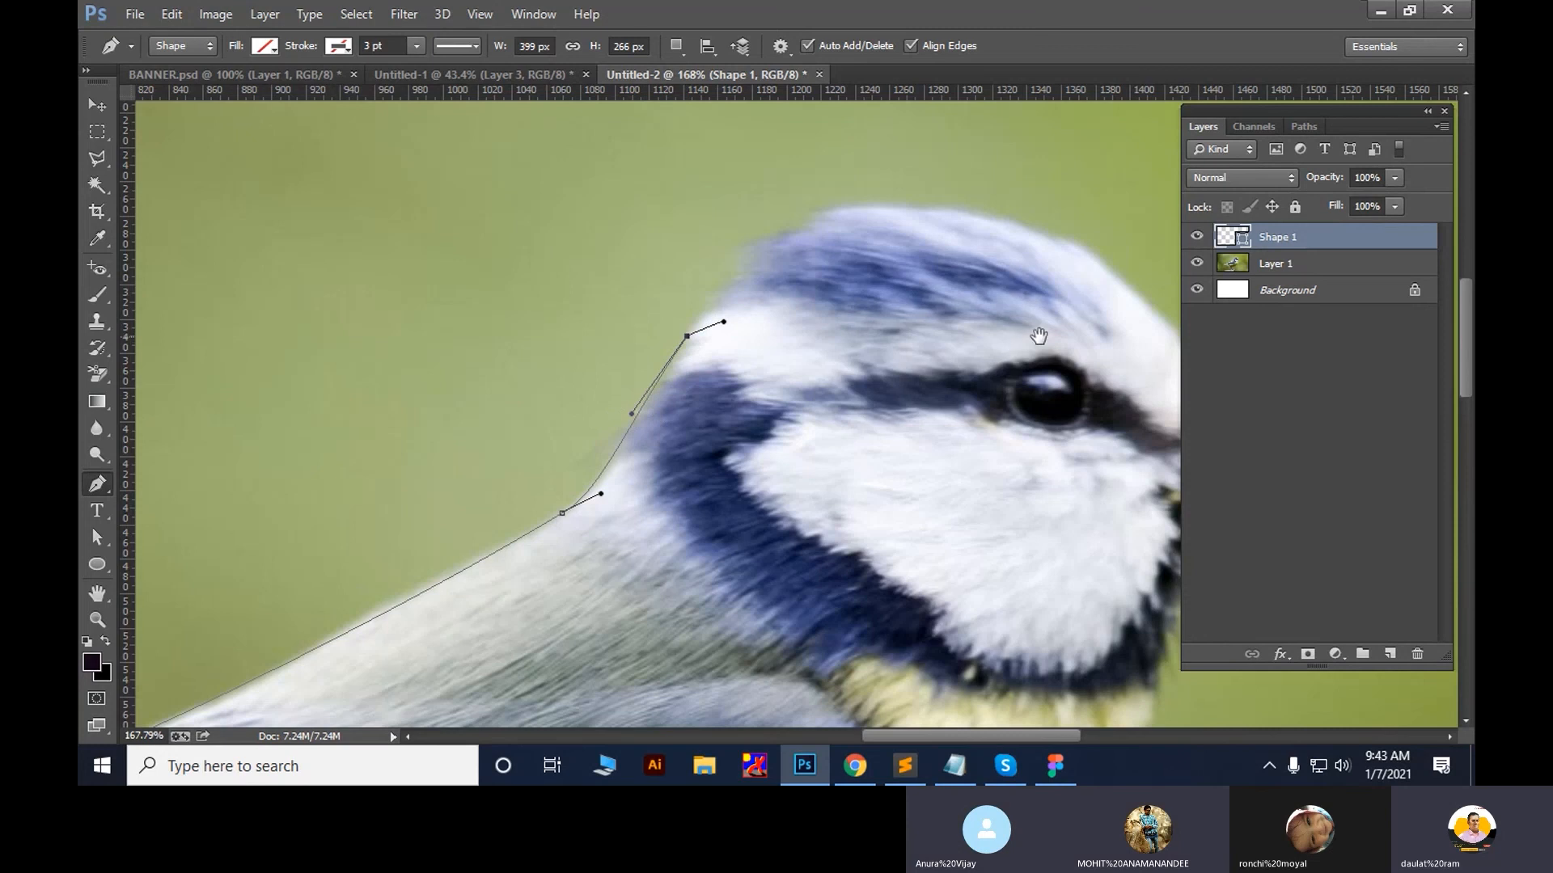
Add an anchor on the bird's forehead and shape the segment's handles into an arc over the crown
drag(1038, 336, 732, 334)
drag(833, 296, 885, 459)
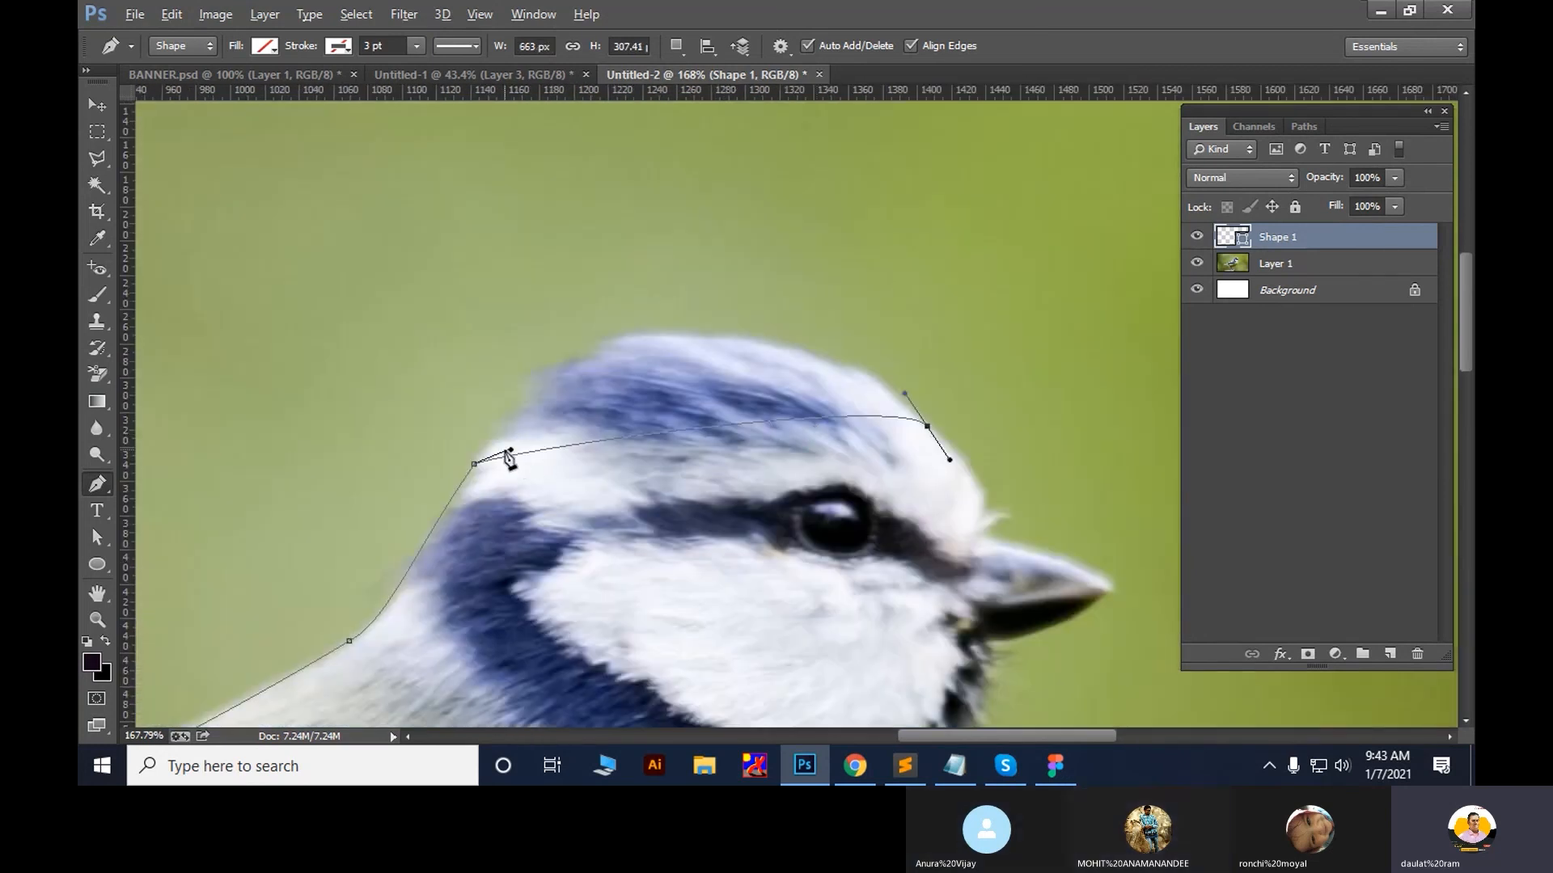
drag(520, 442, 615, 205)
drag(905, 395, 902, 381)
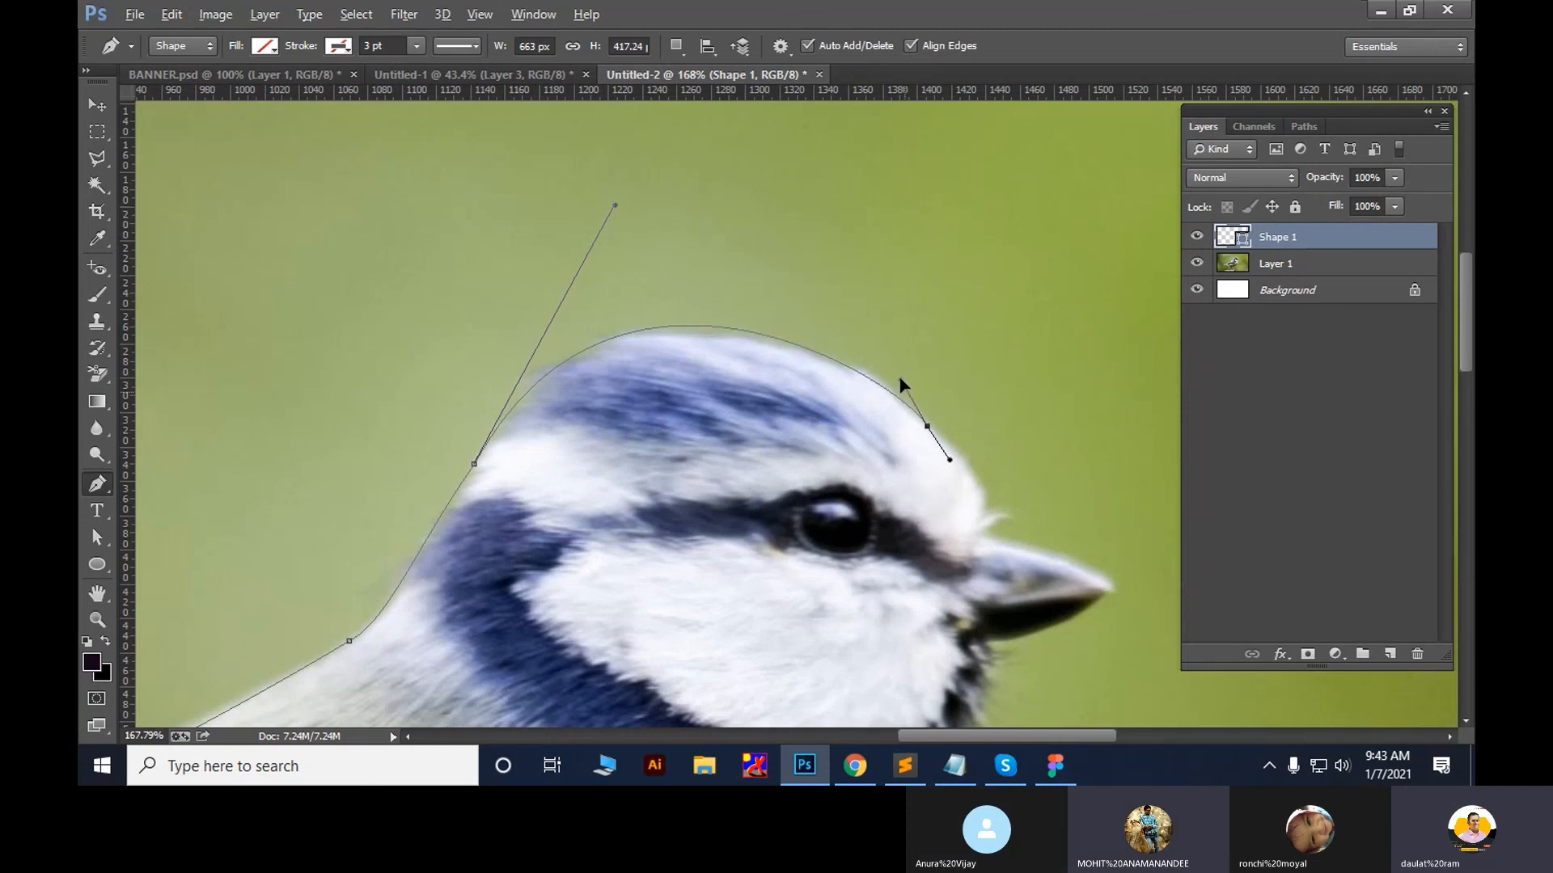
Trace the forehead and the beak with curved anchors, continuing the path around the beak tip to the throat
drag(966, 520, 846, 402)
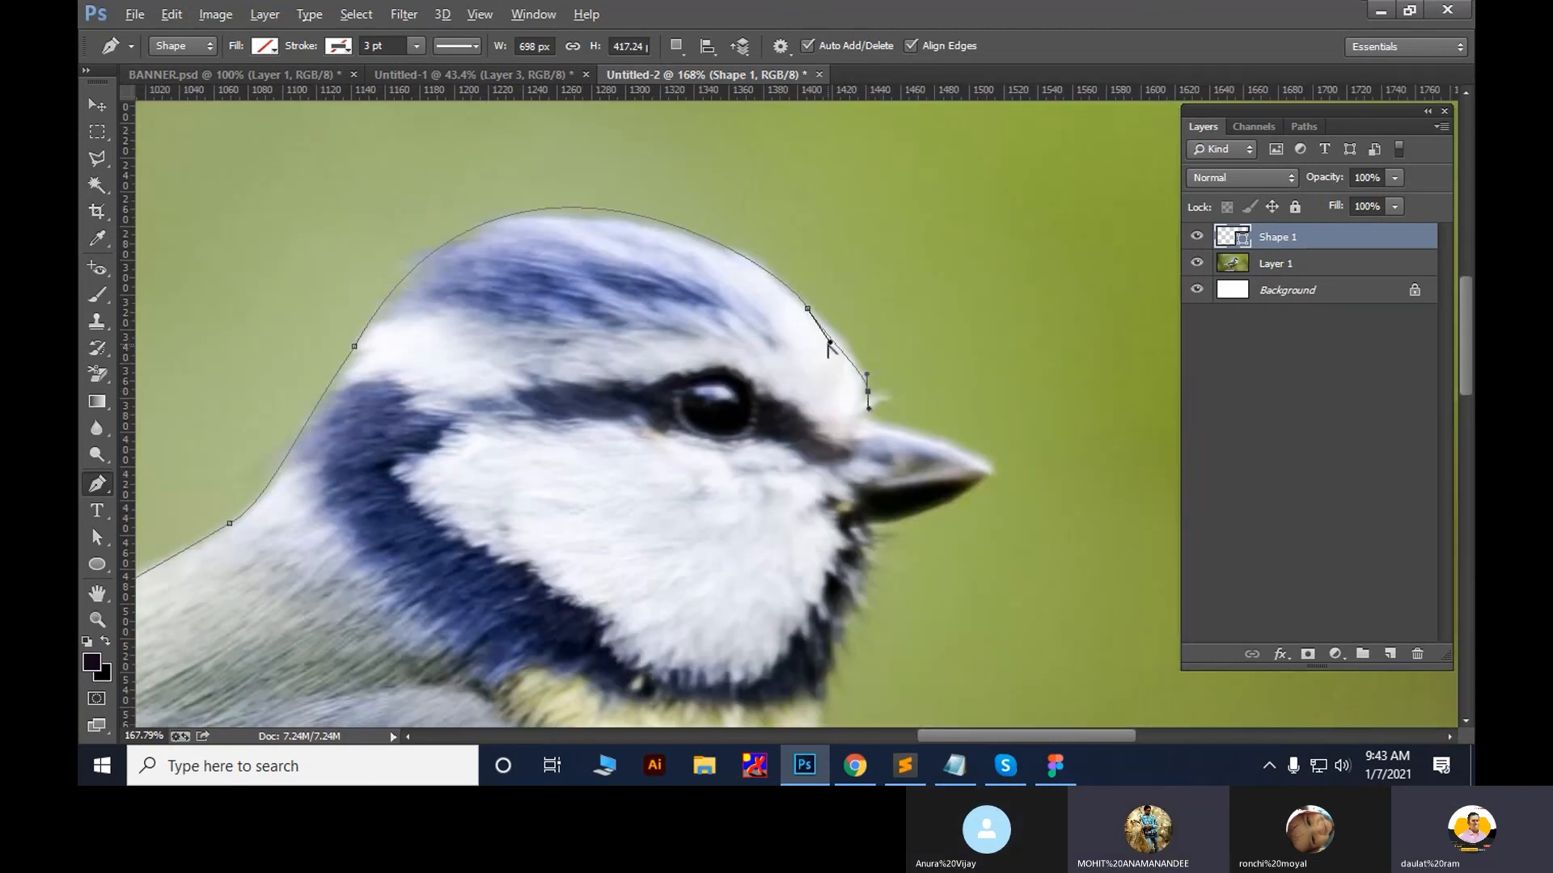
drag(867, 391, 855, 423)
drag(993, 468, 997, 487)
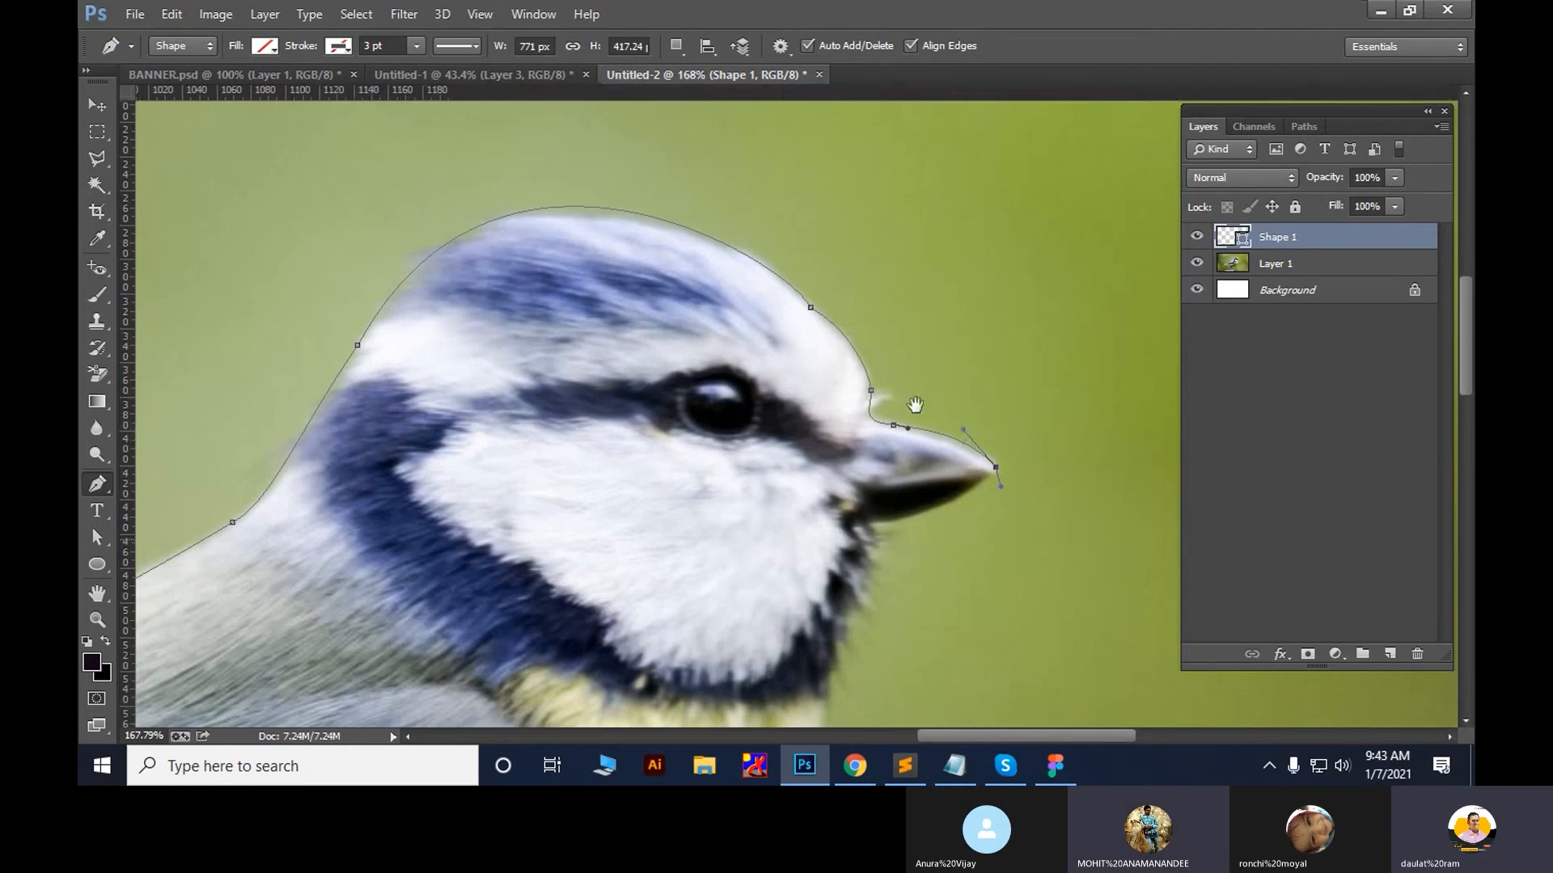
drag(894, 546, 972, 371)
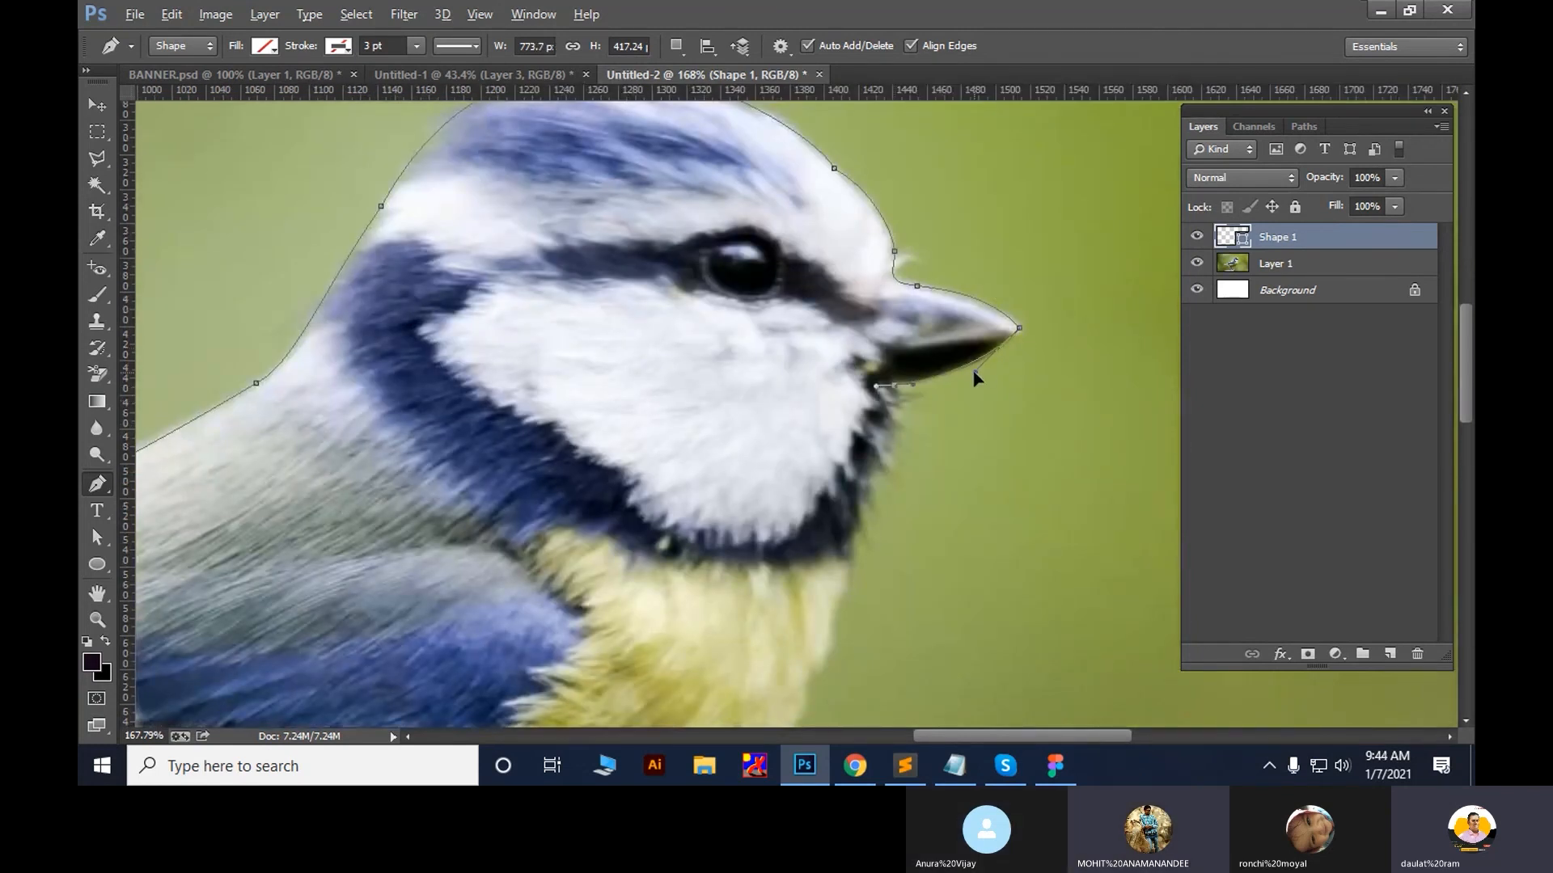
Extend the path with curved anchors down the bird's throat and breast to the front of the belly
drag(836, 518, 849, 302)
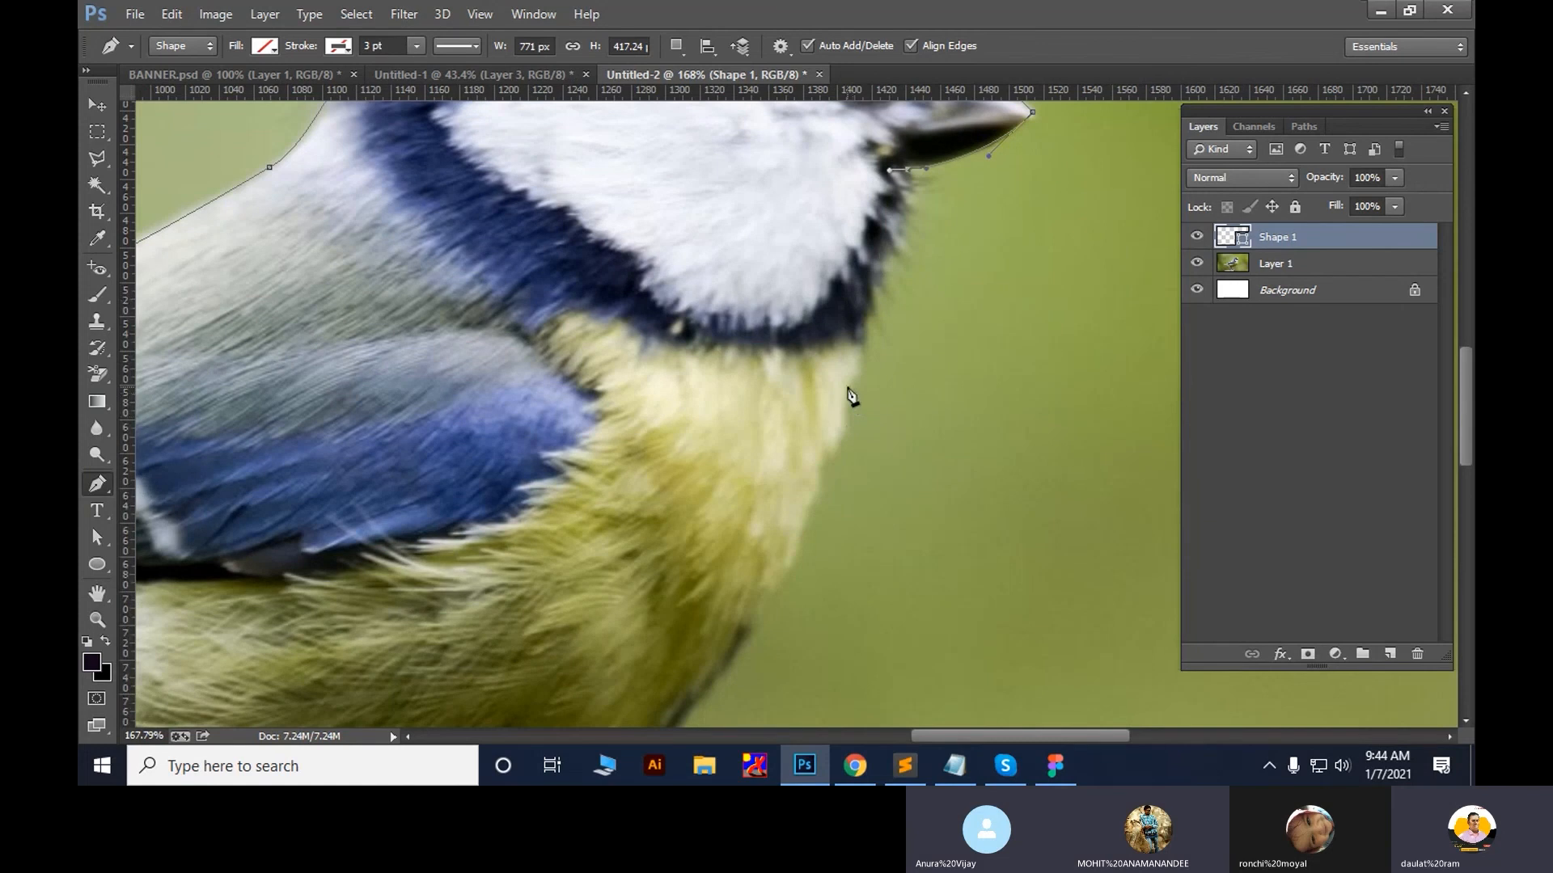
drag(848, 388, 827, 426)
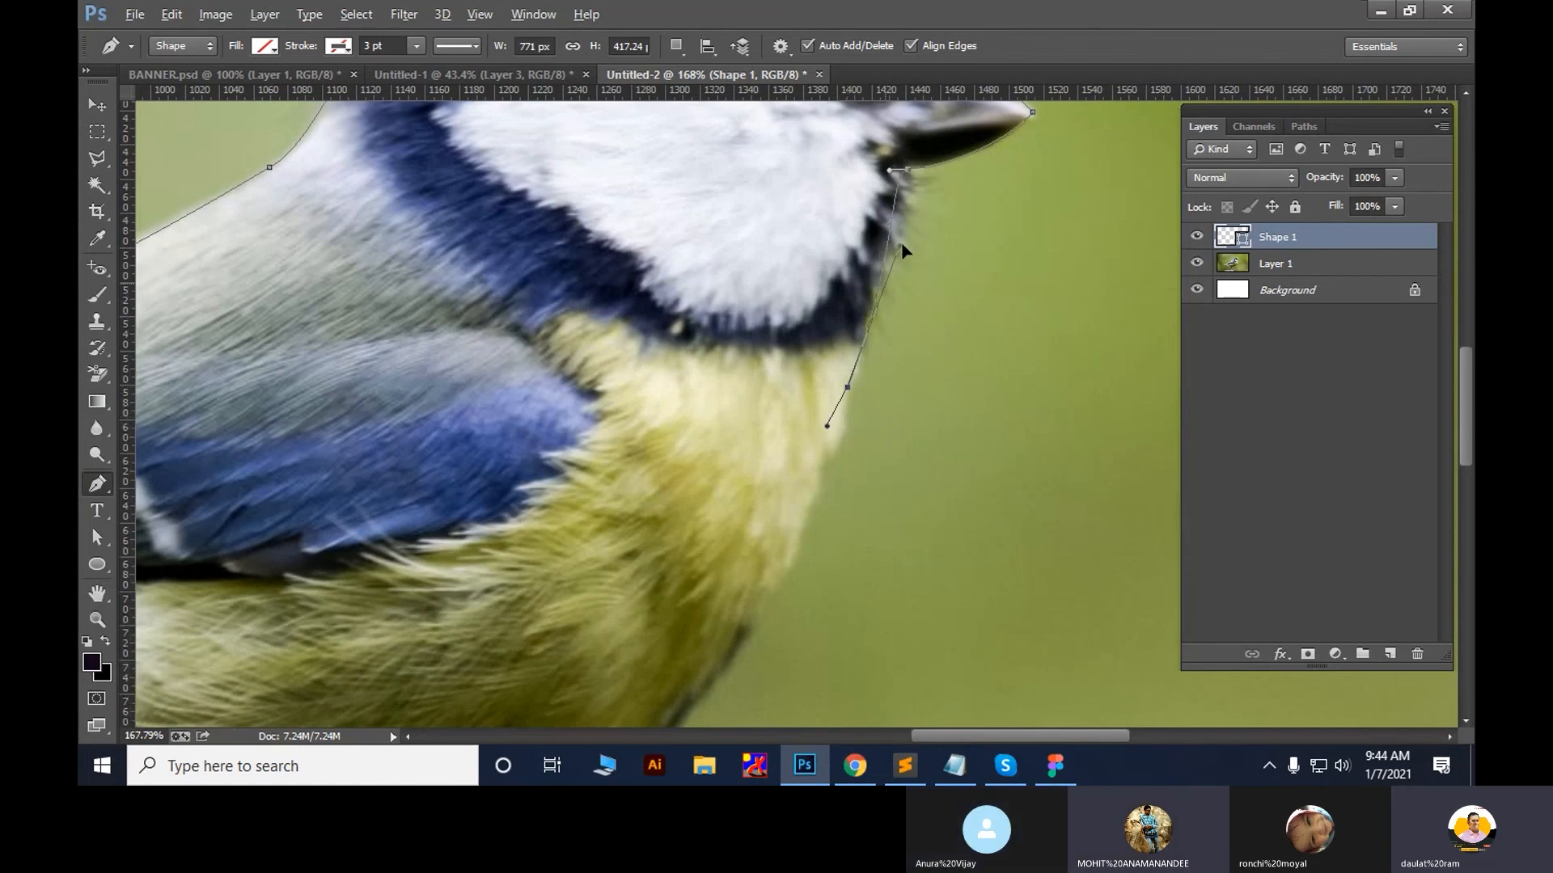
click(938, 148)
scroll(1047, 259, down, 5)
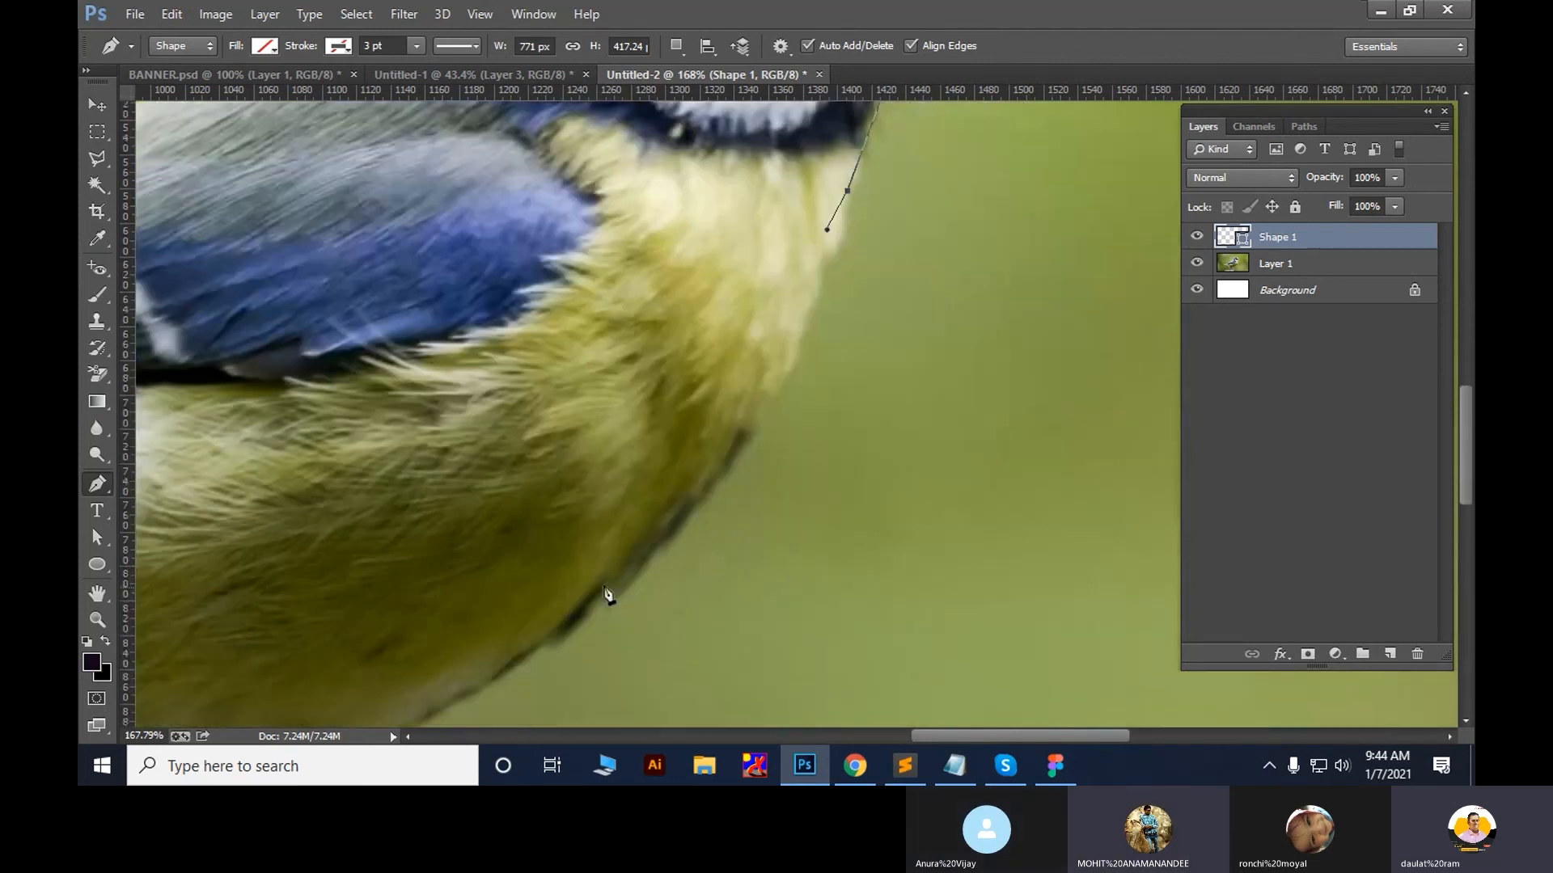
drag(634, 579, 657, 559)
drag(823, 252, 778, 464)
Trace the belly's underside and the rear leg's outer edge, adjusting the handles to follow the contour
drag(562, 537, 946, 257)
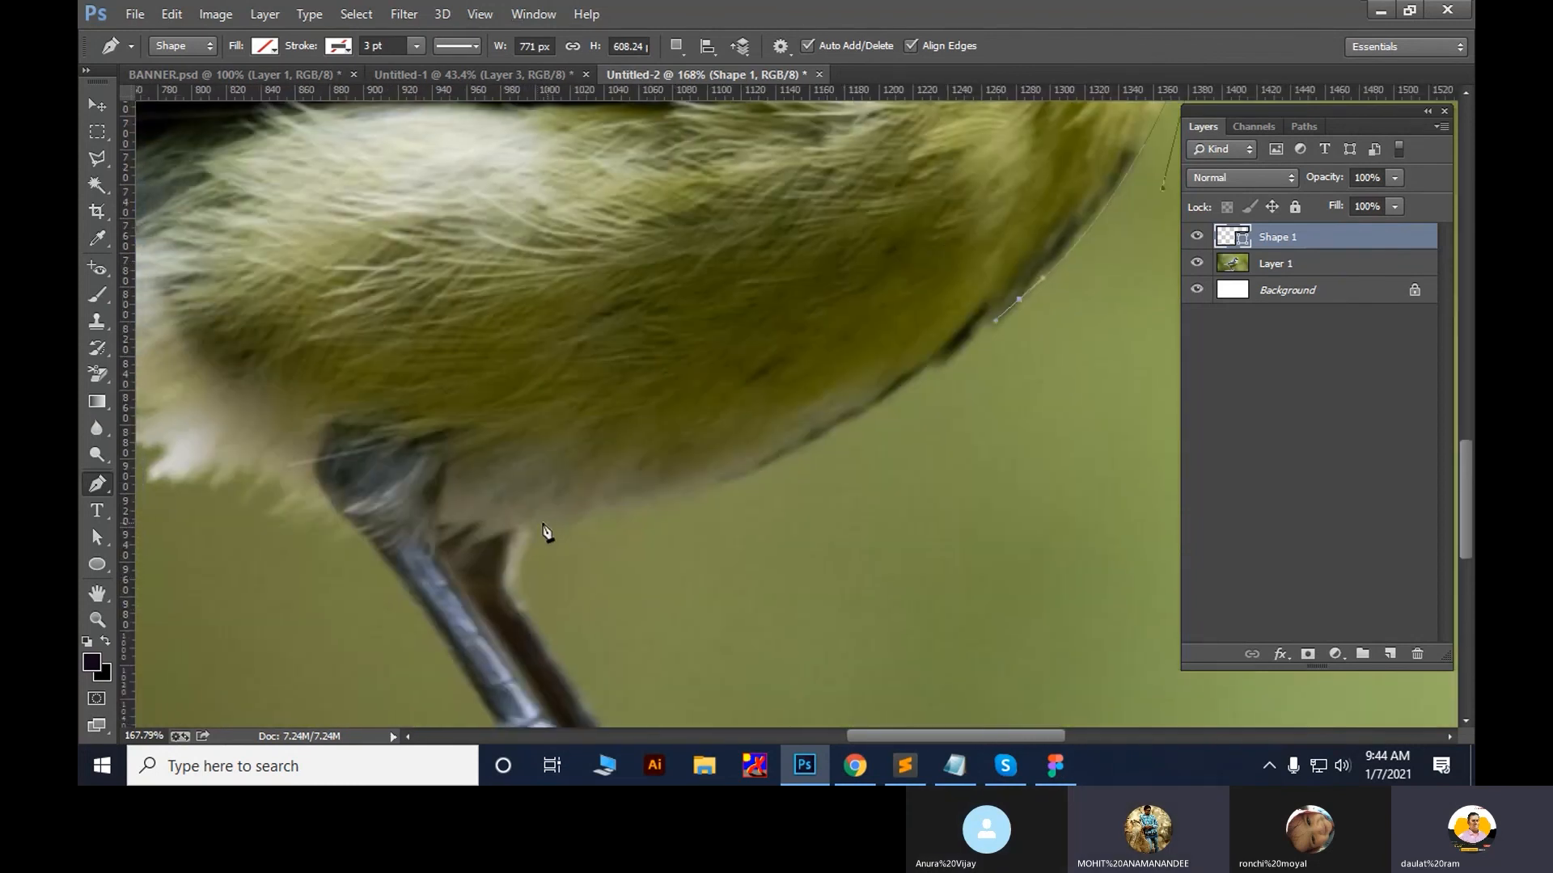
mouse_move(548, 523)
mouse_down()
mouse_move(884, 496)
mouse_move(797, 507)
mouse_up()
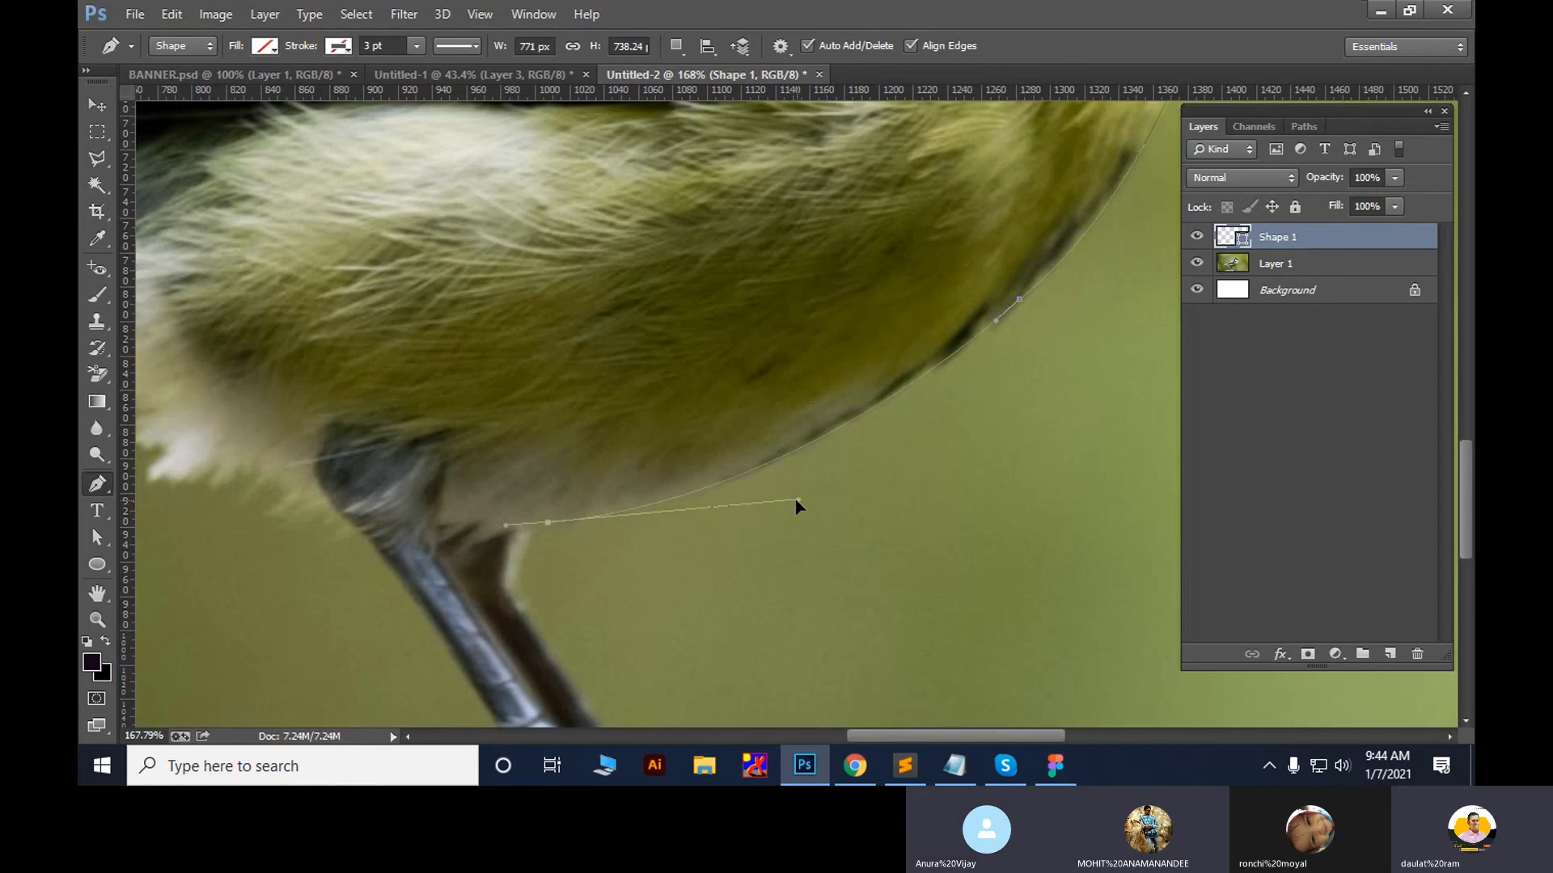
drag(660, 626, 767, 301)
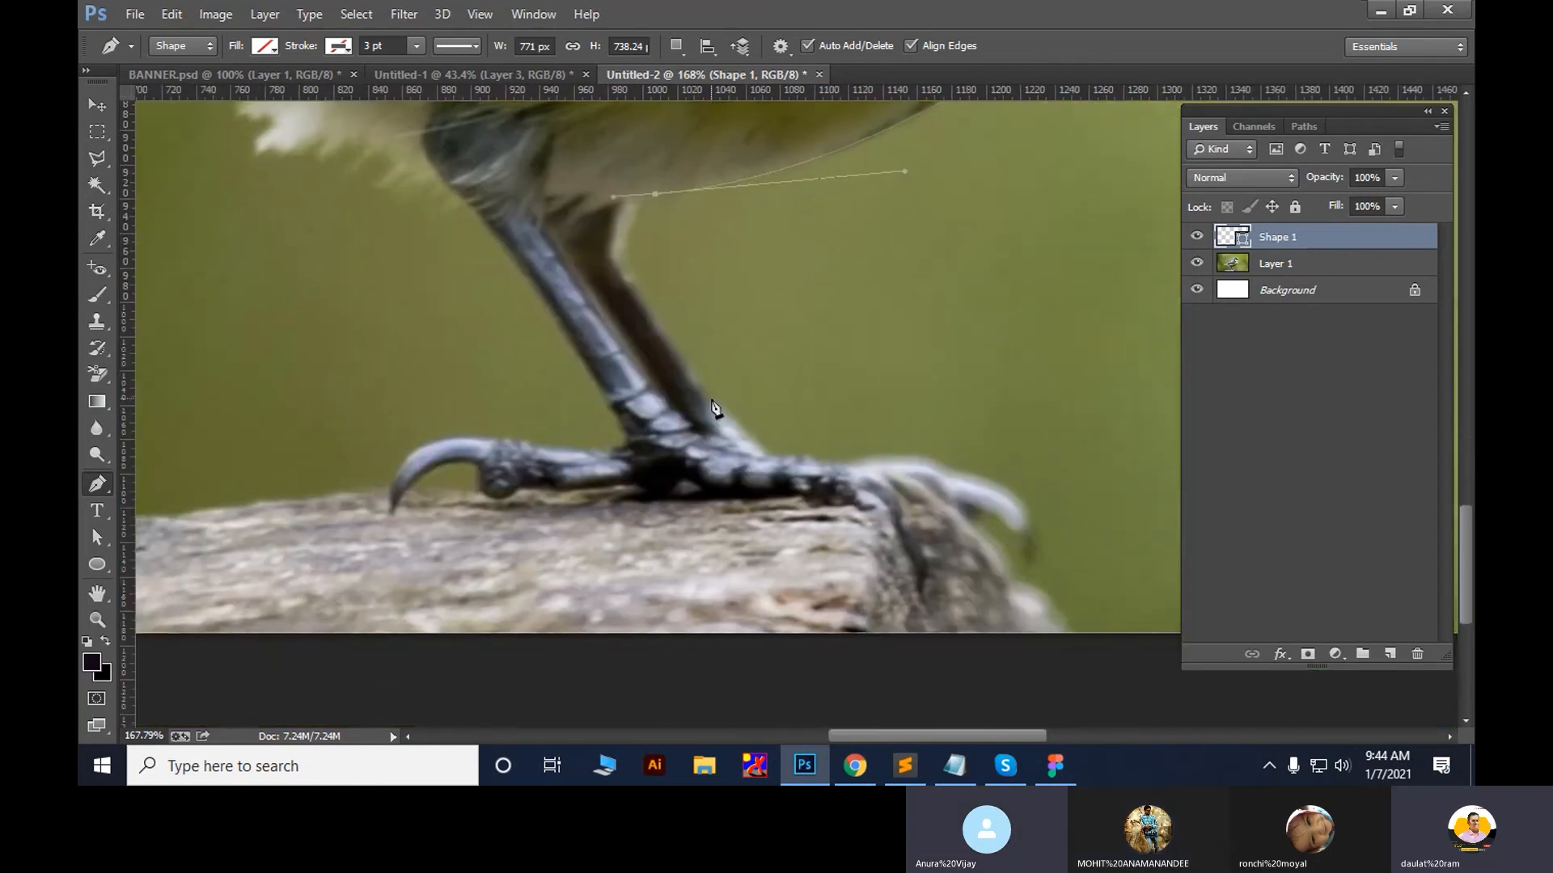
drag(711, 400, 736, 413)
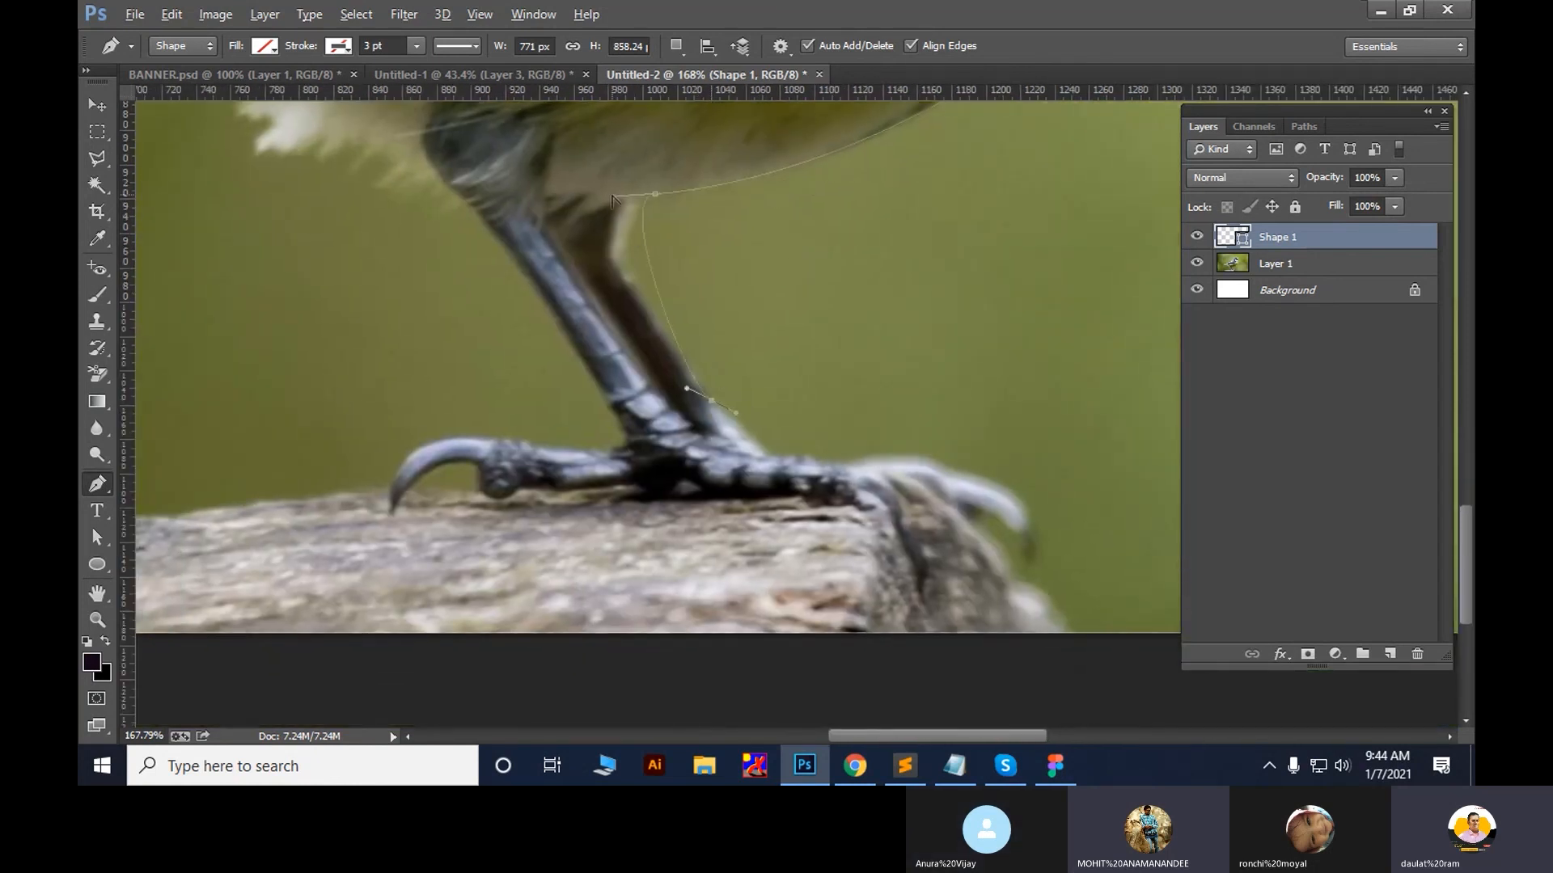
drag(612, 199, 565, 261)
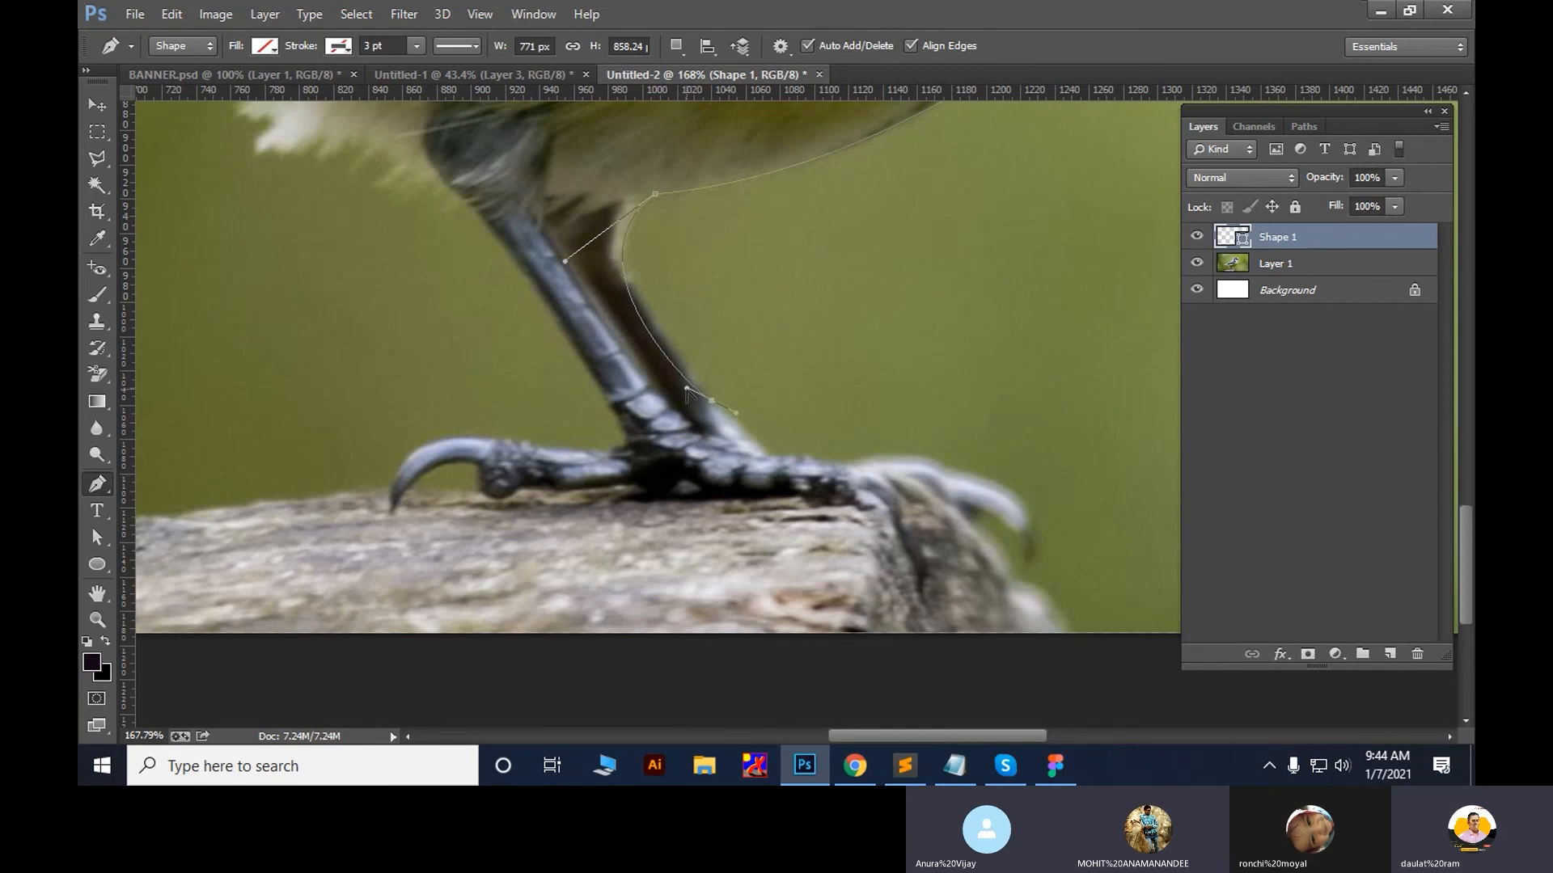
drag(686, 389, 651, 305)
Trace the top of the front toe and around its claw with fitted curve anchors
scroll(735, 437, down, 2)
click(751, 362)
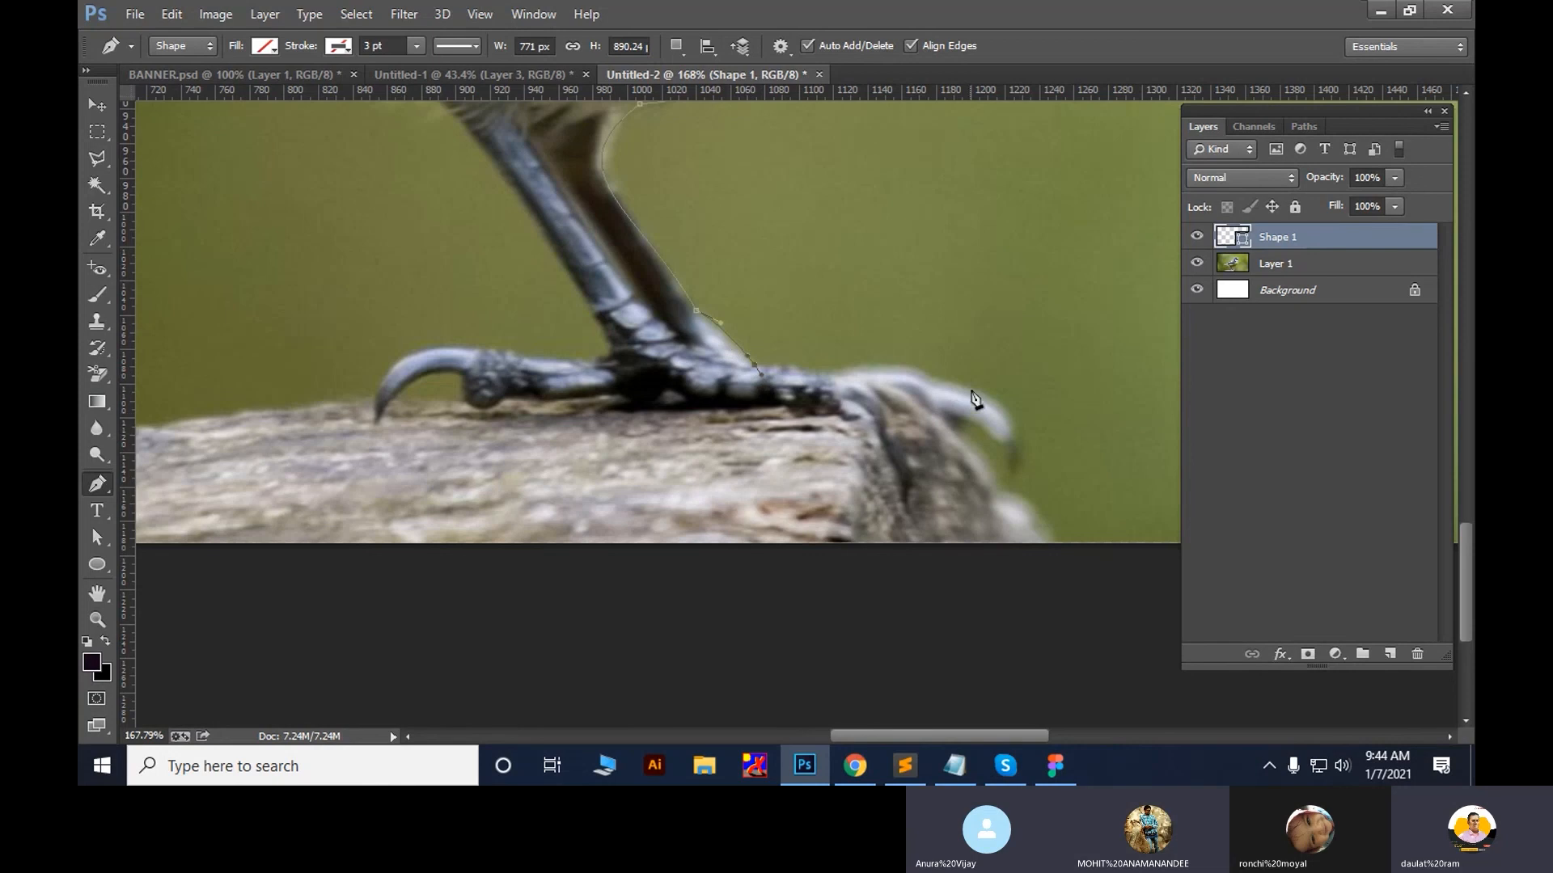
drag(926, 378, 888, 344)
click(842, 385)
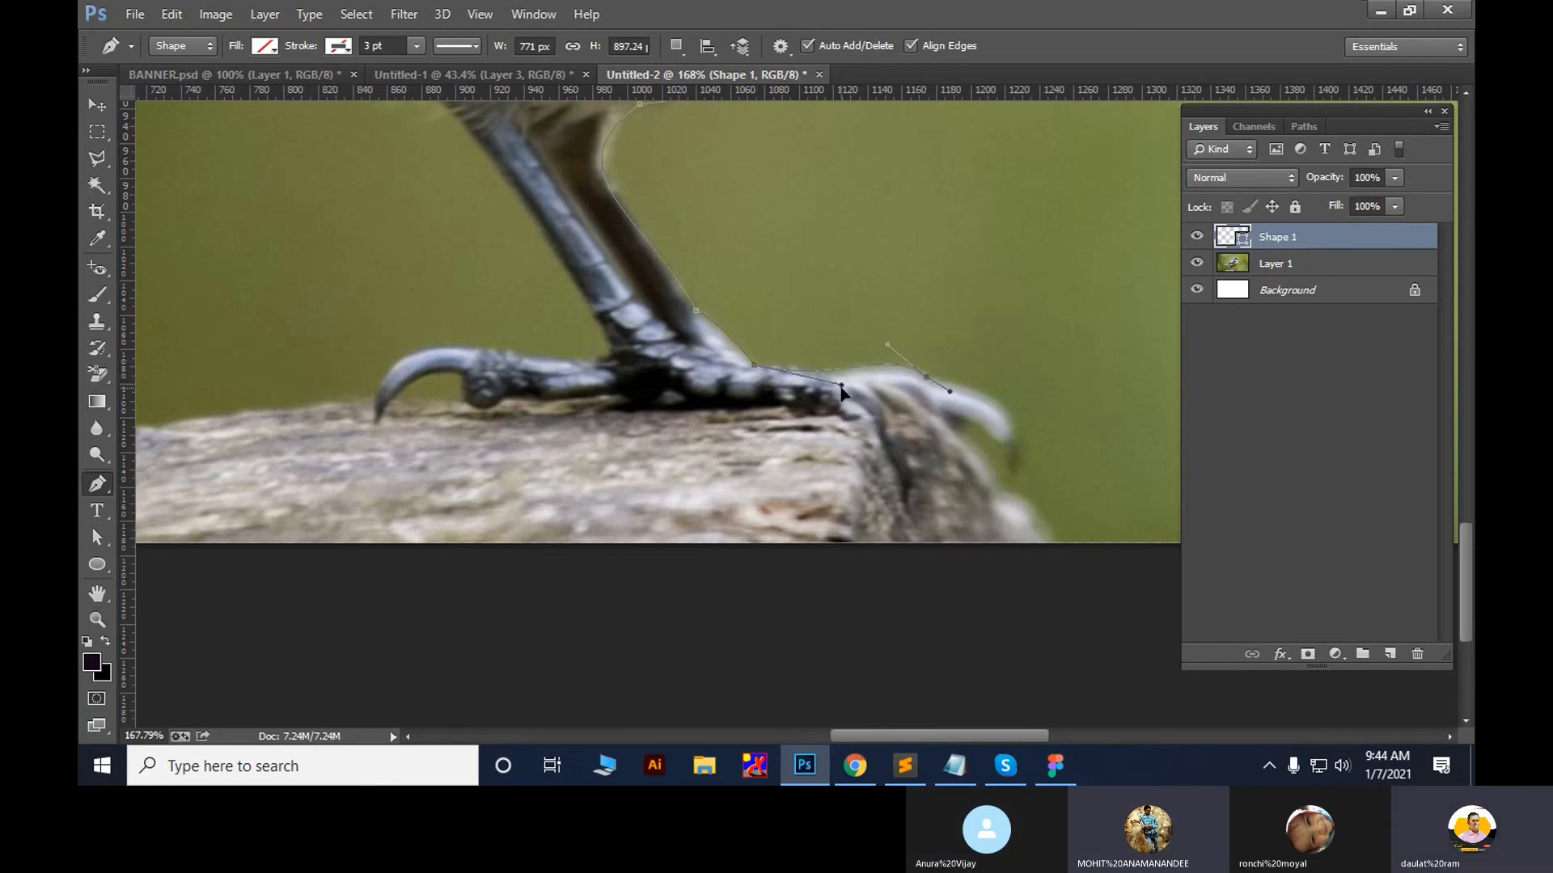
drag(1009, 437, 922, 403)
drag(991, 458, 991, 431)
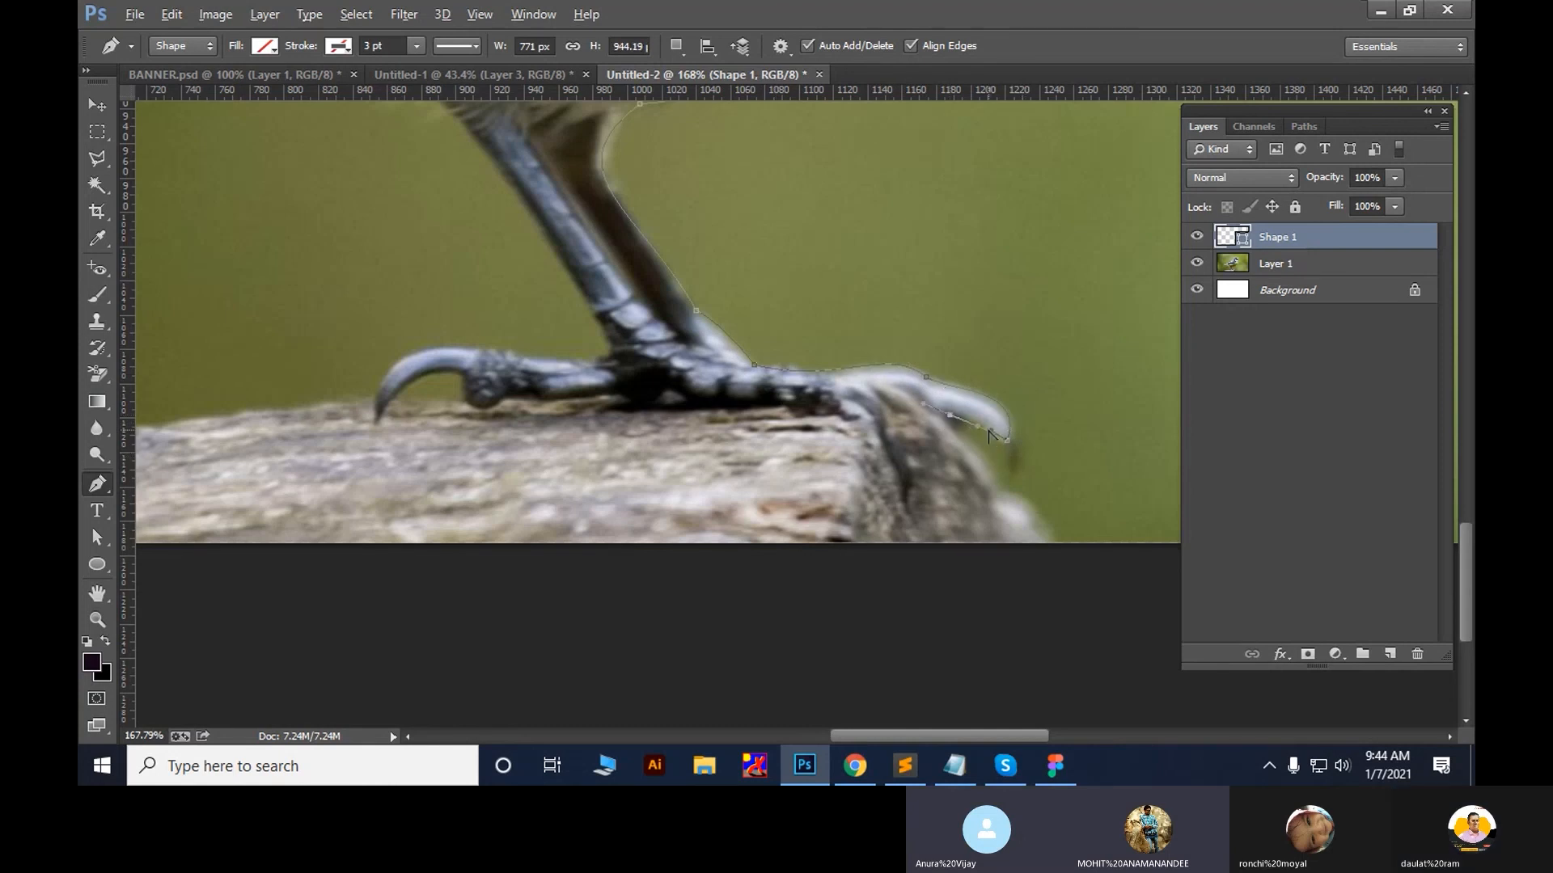
drag(1005, 520, 1003, 486)
Continue the path along the underside of the bird's foot toward the back toe
drag(801, 366, 768, 366)
drag(632, 368, 605, 358)
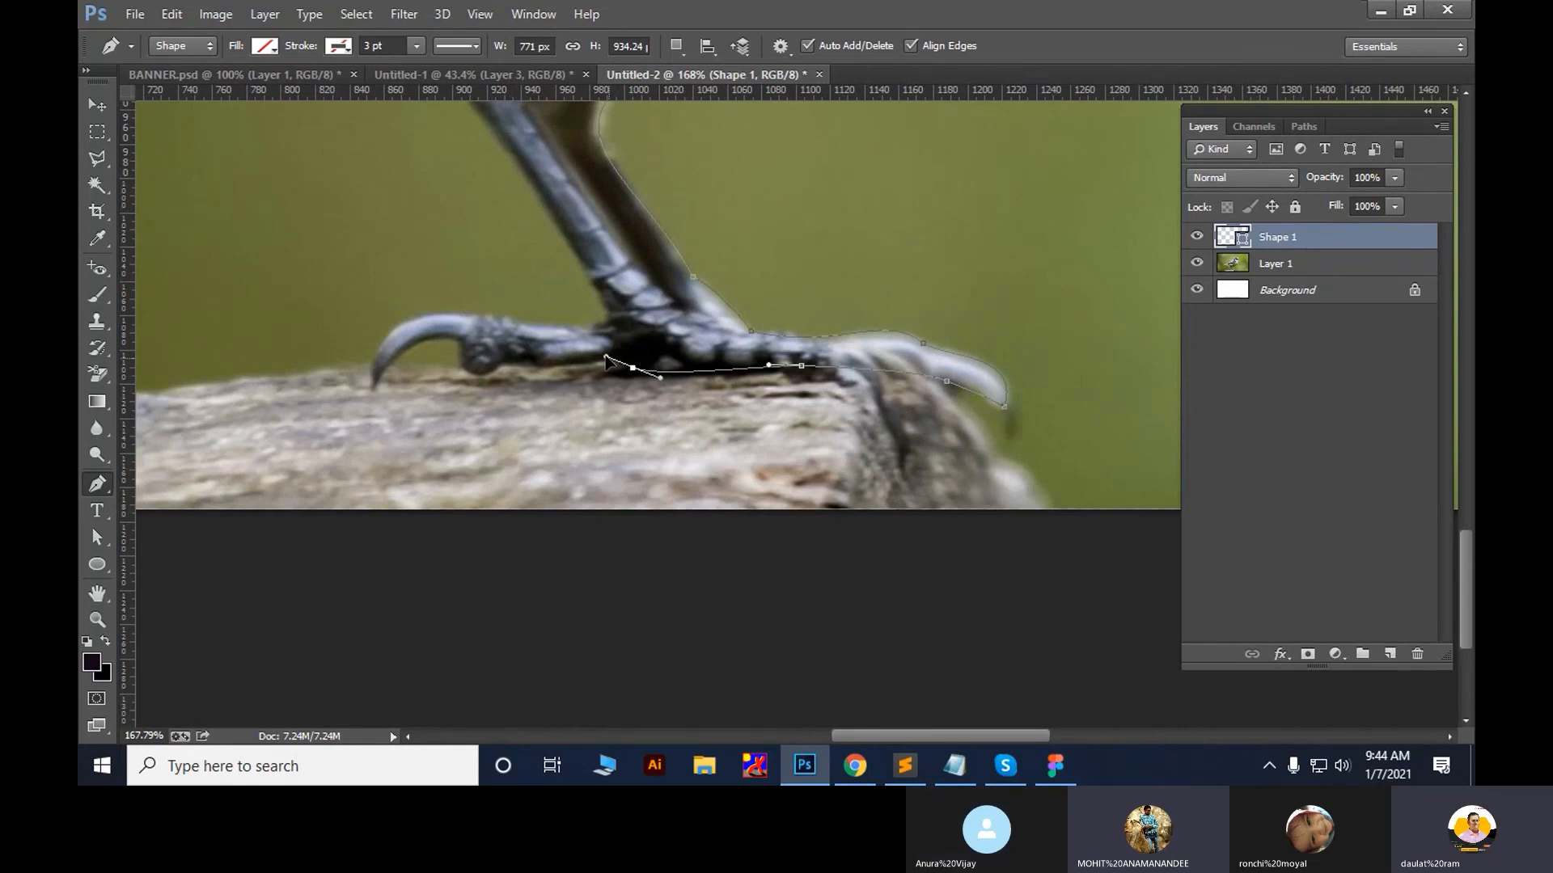
click(553, 364)
drag(511, 364, 488, 364)
Try a smooth two-anchor curve as a separate shape above the bird, and undo it
scroll(612, 249, down, 5)
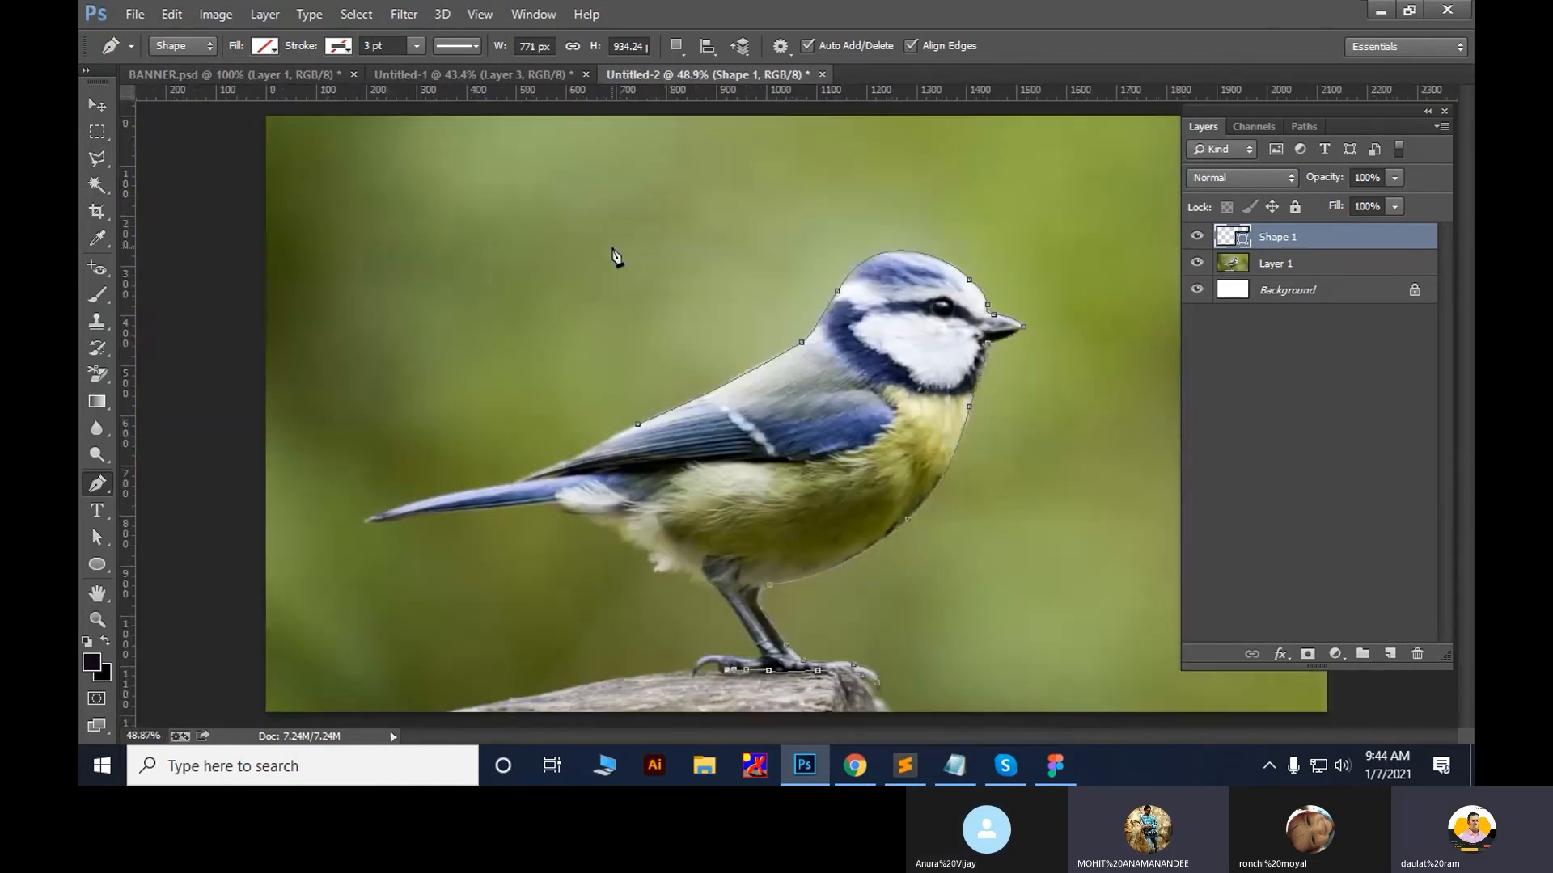
drag(632, 236, 584, 296)
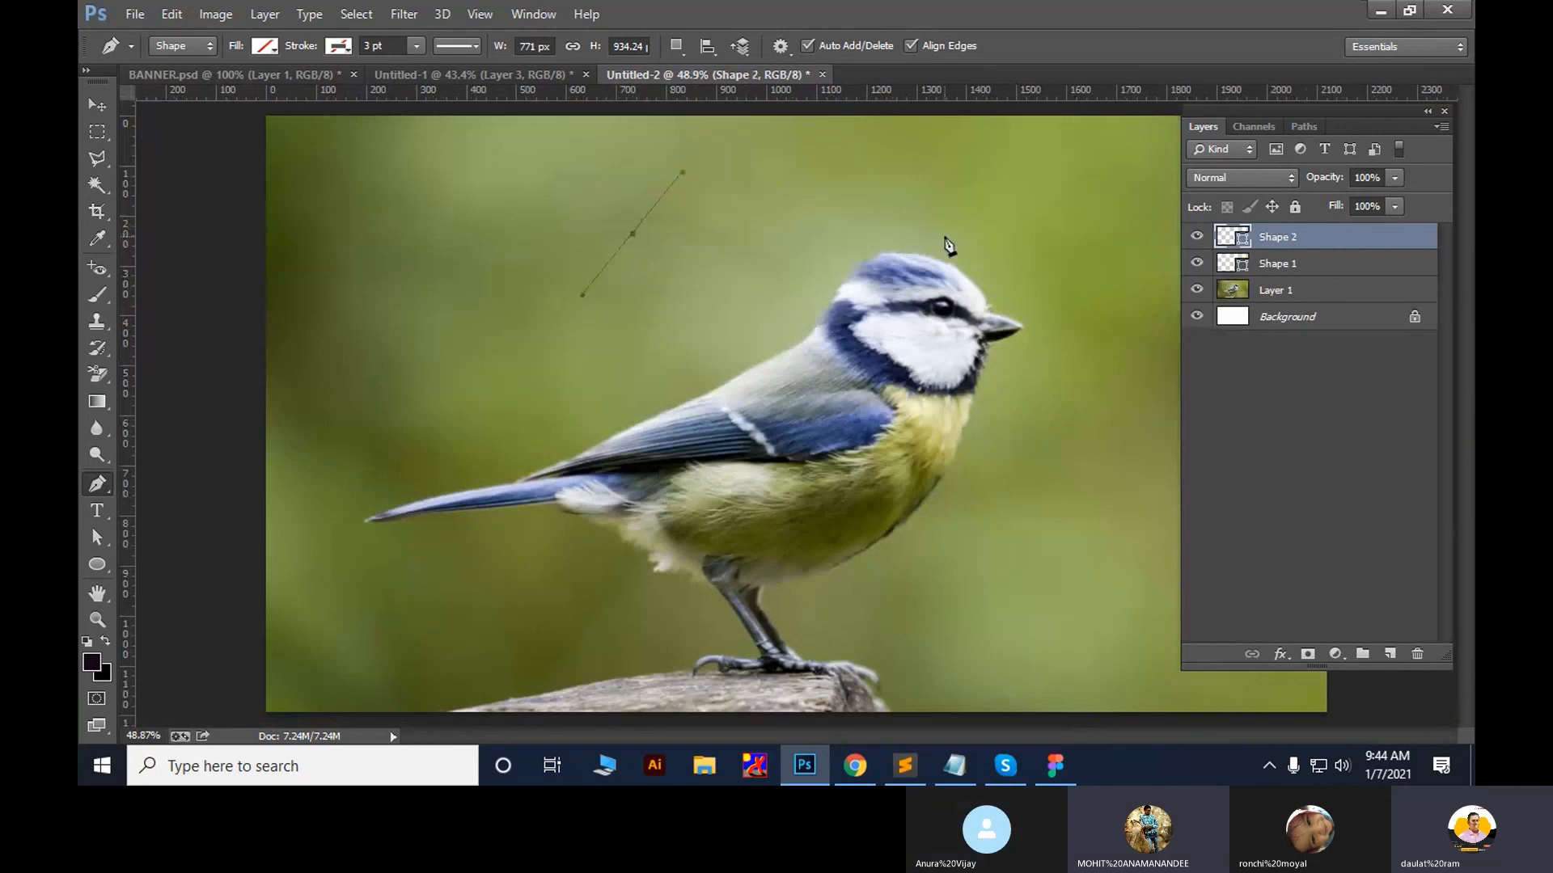
drag(944, 237, 993, 316)
key(ctrl+alt+z)
key(ctrl+alt+z)
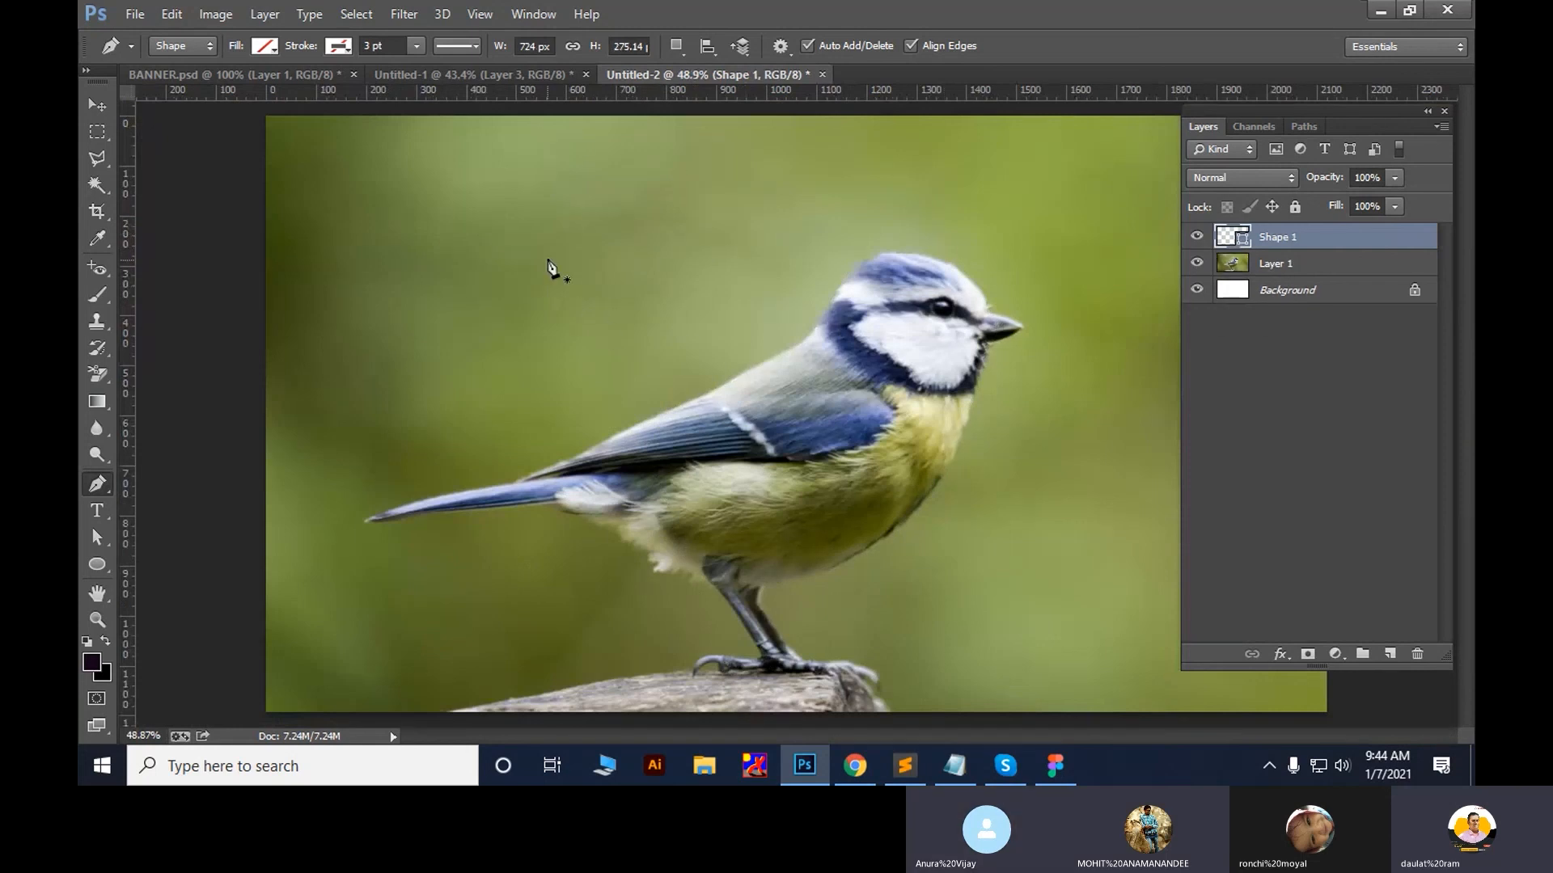
Try a straight segment between two corner anchors above the bird, and undo it
click(548, 258)
click(1054, 208)
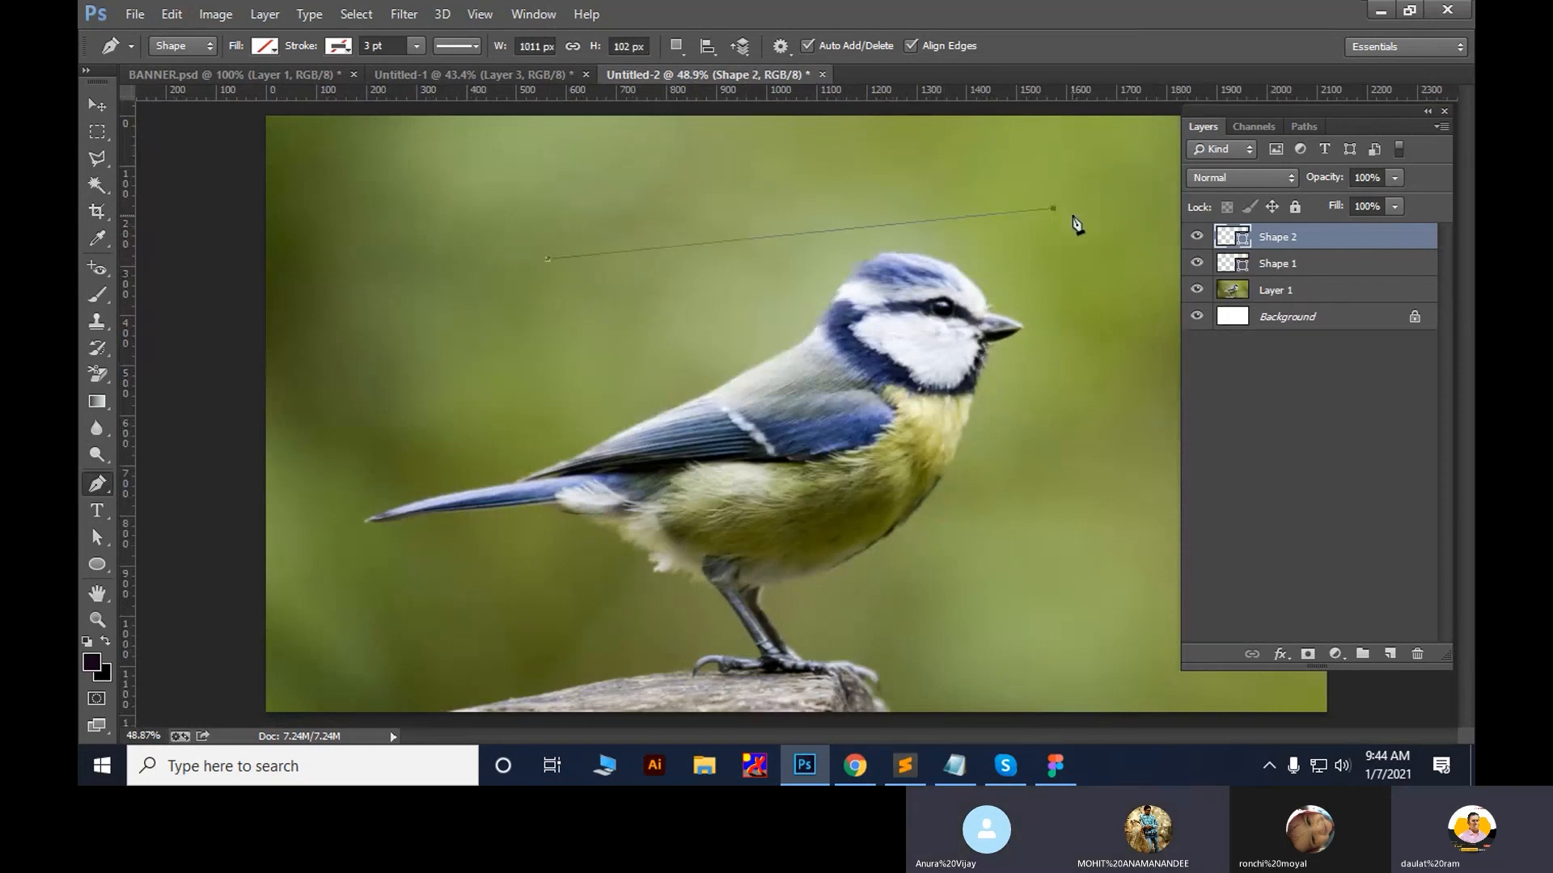
key(ctrl+alt+z)
key(ctrl+alt+z)
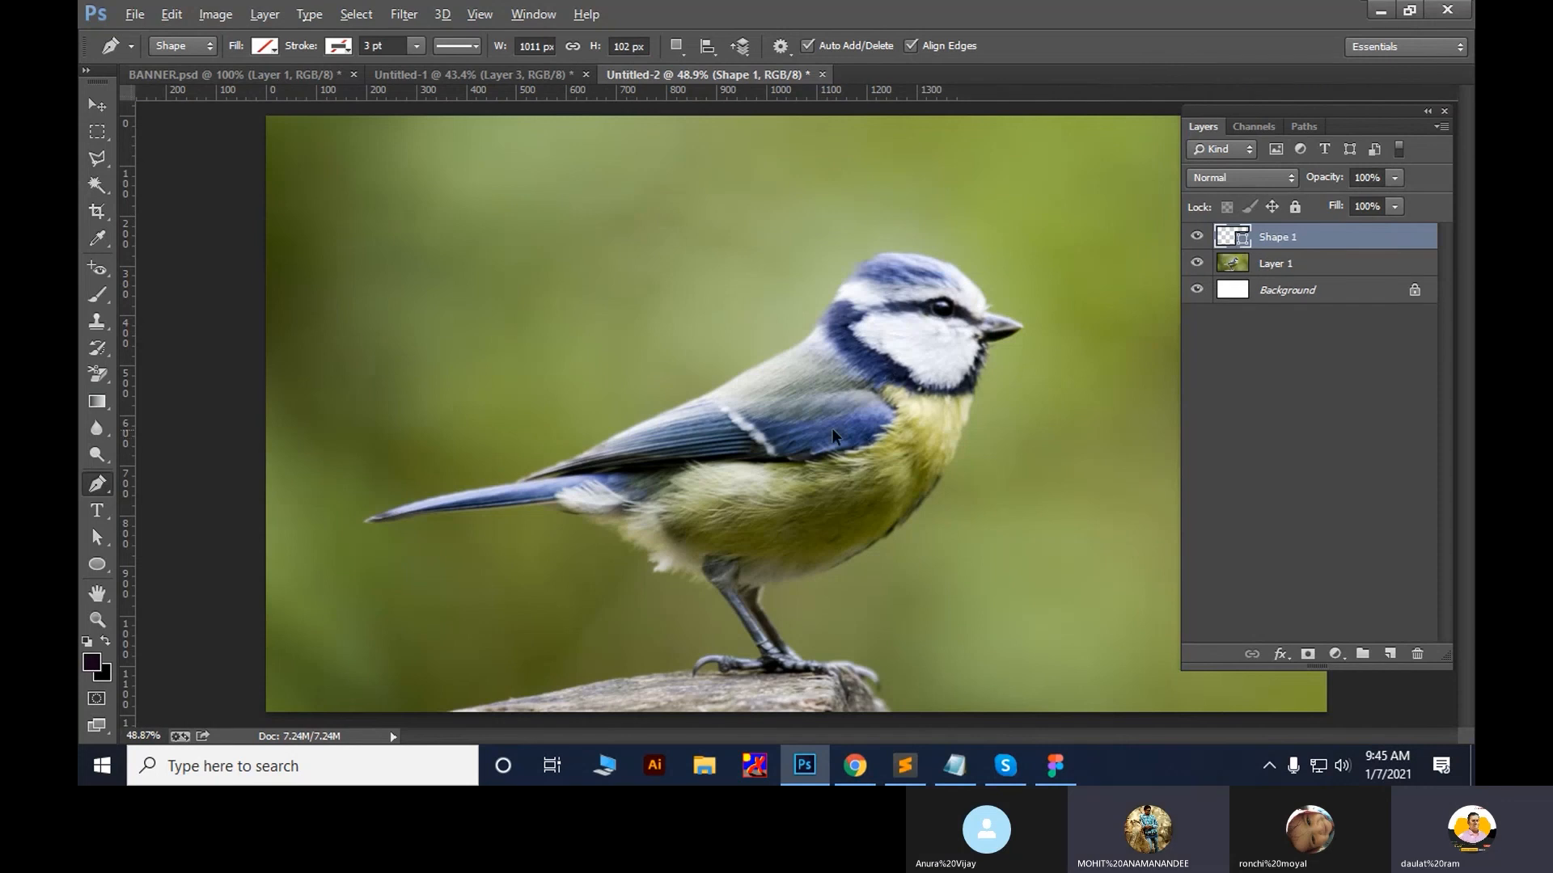
Draw a curved Pen segment between smooth anchors above the bird's back and head
drag(485, 244, 524, 183)
drag(981, 258, 1035, 356)
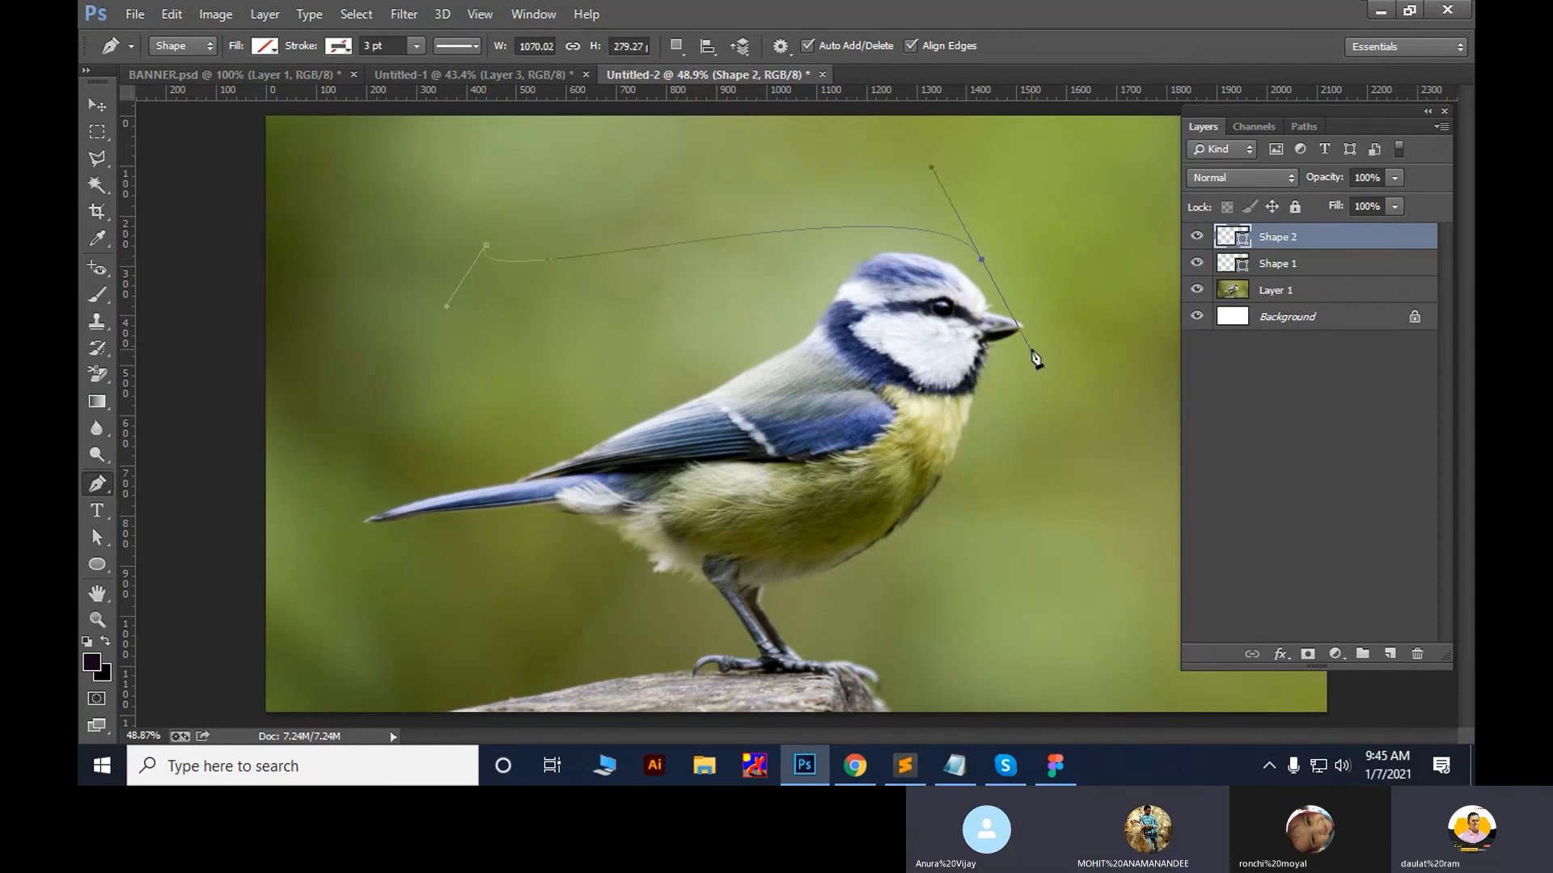
Undo the last practice curve, and draw a new two-anchor curve above the bird, bending it into an S-shape with both handles
key(ctrl+alt+z)
key(ctrl+alt+z)
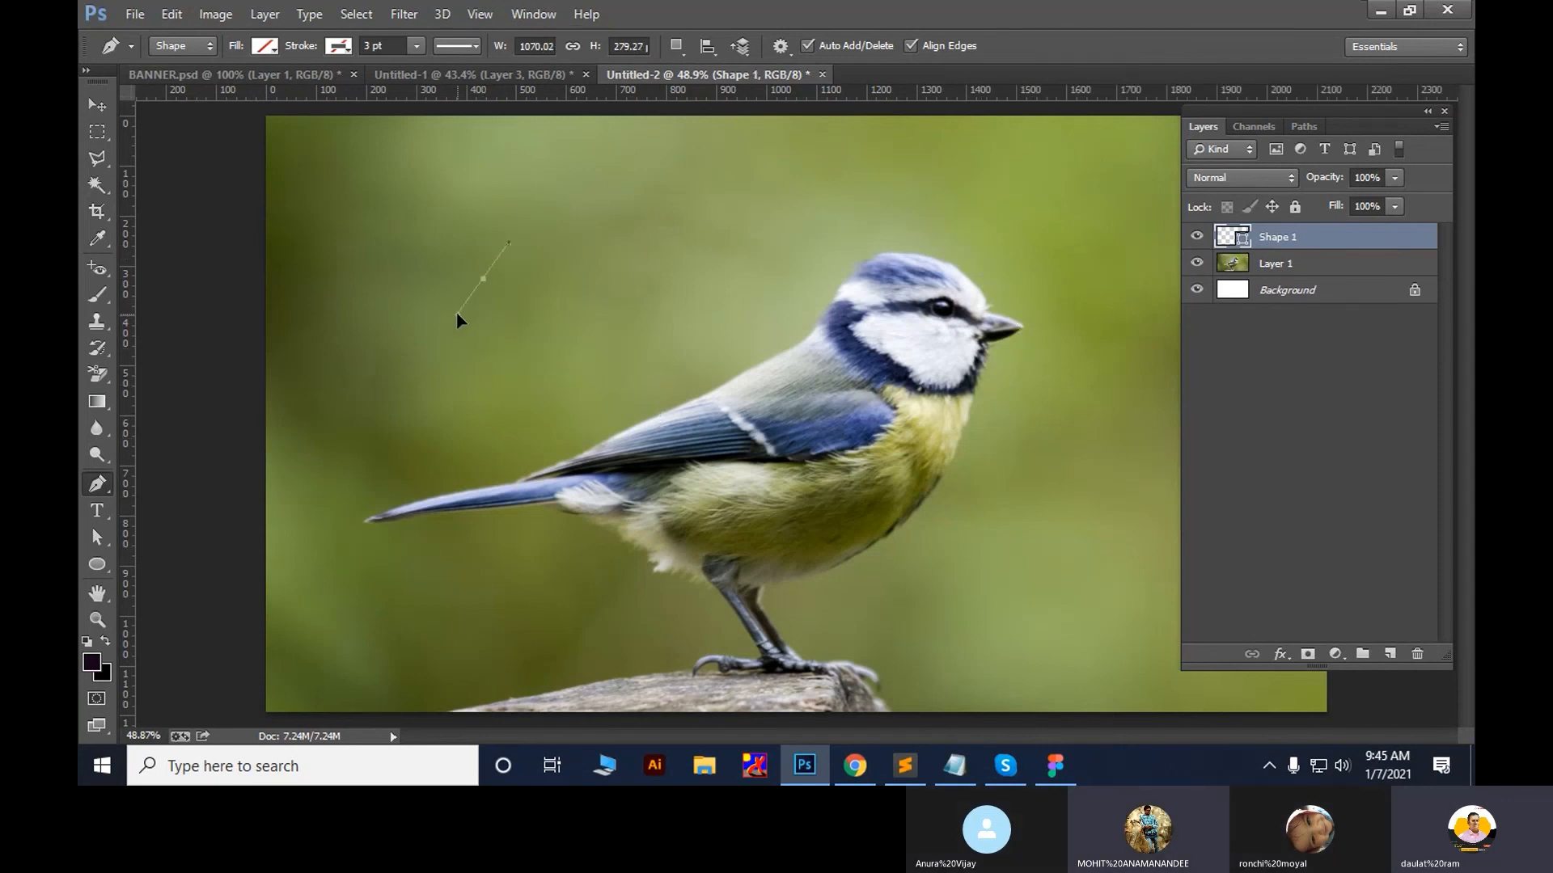
drag(456, 312, 458, 314)
drag(1014, 272, 1056, 328)
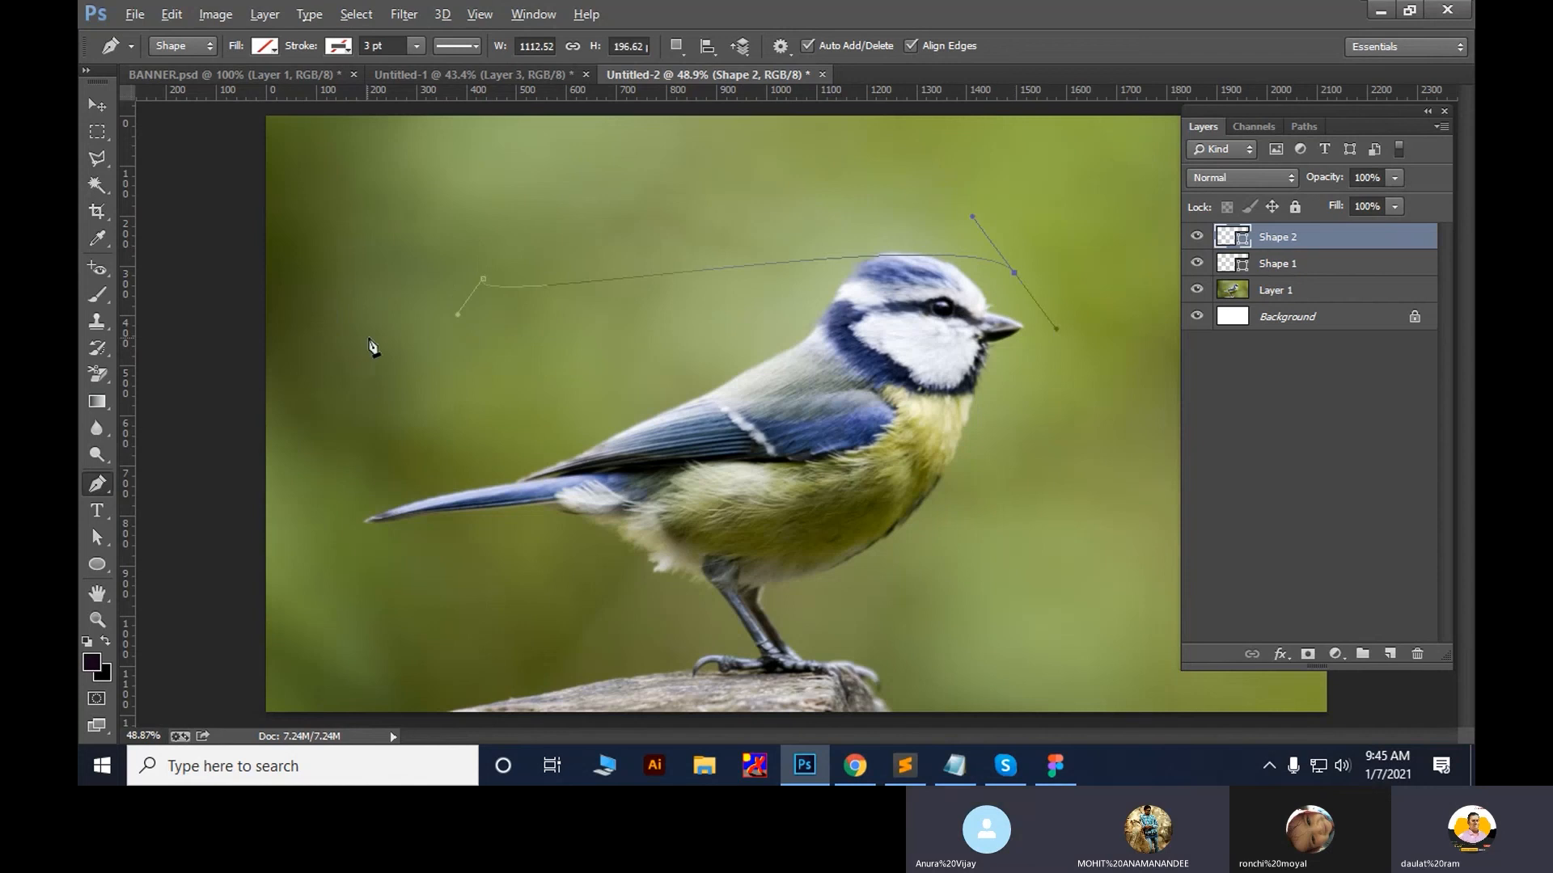
drag(458, 316, 620, 507)
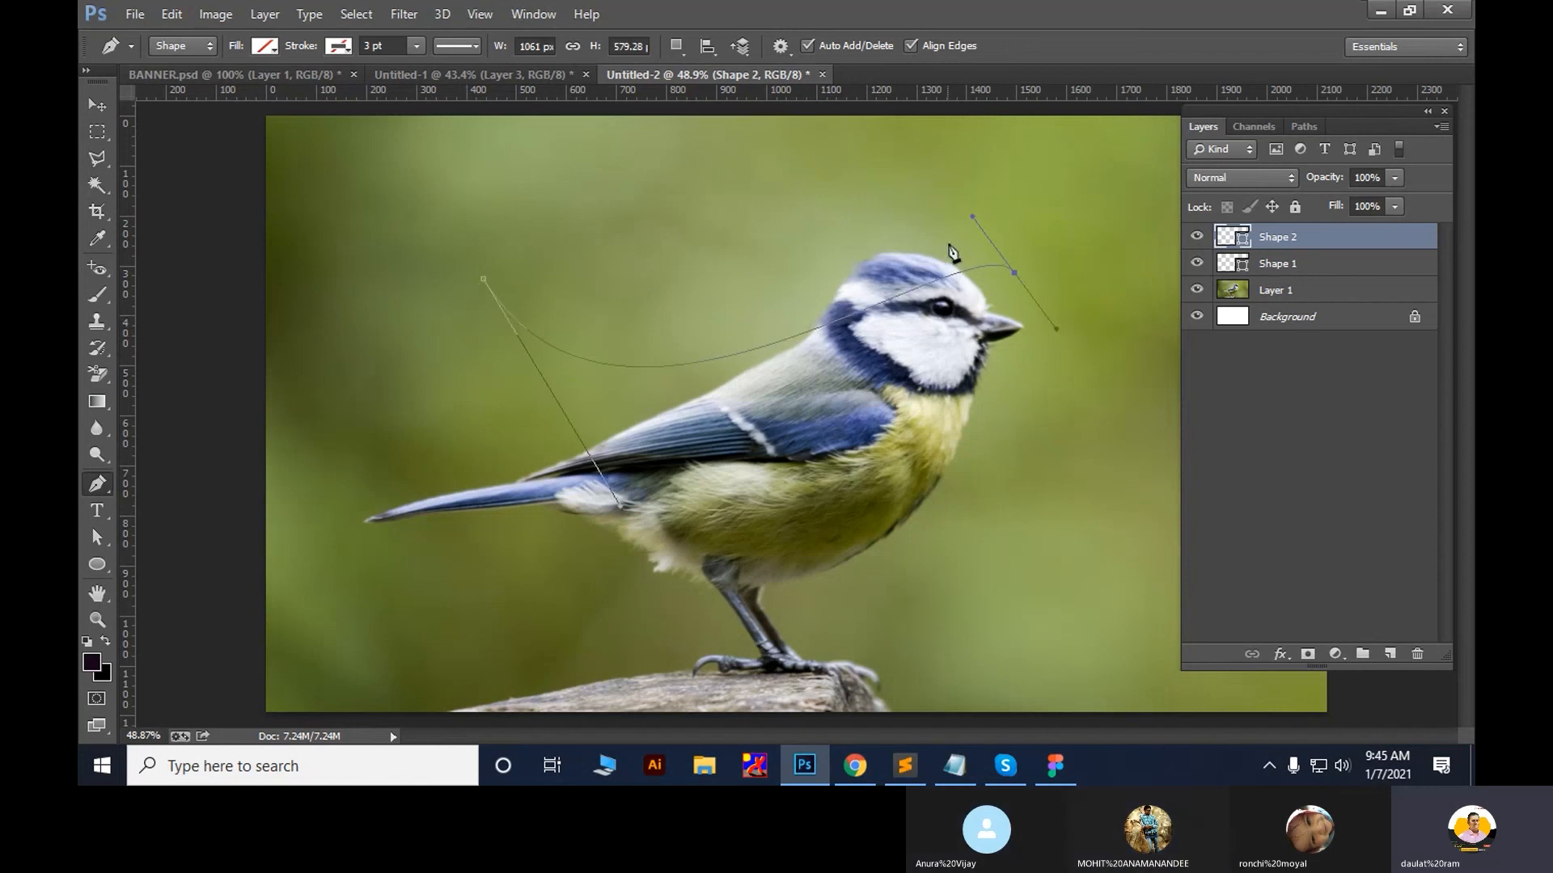
drag(972, 216, 752, 85)
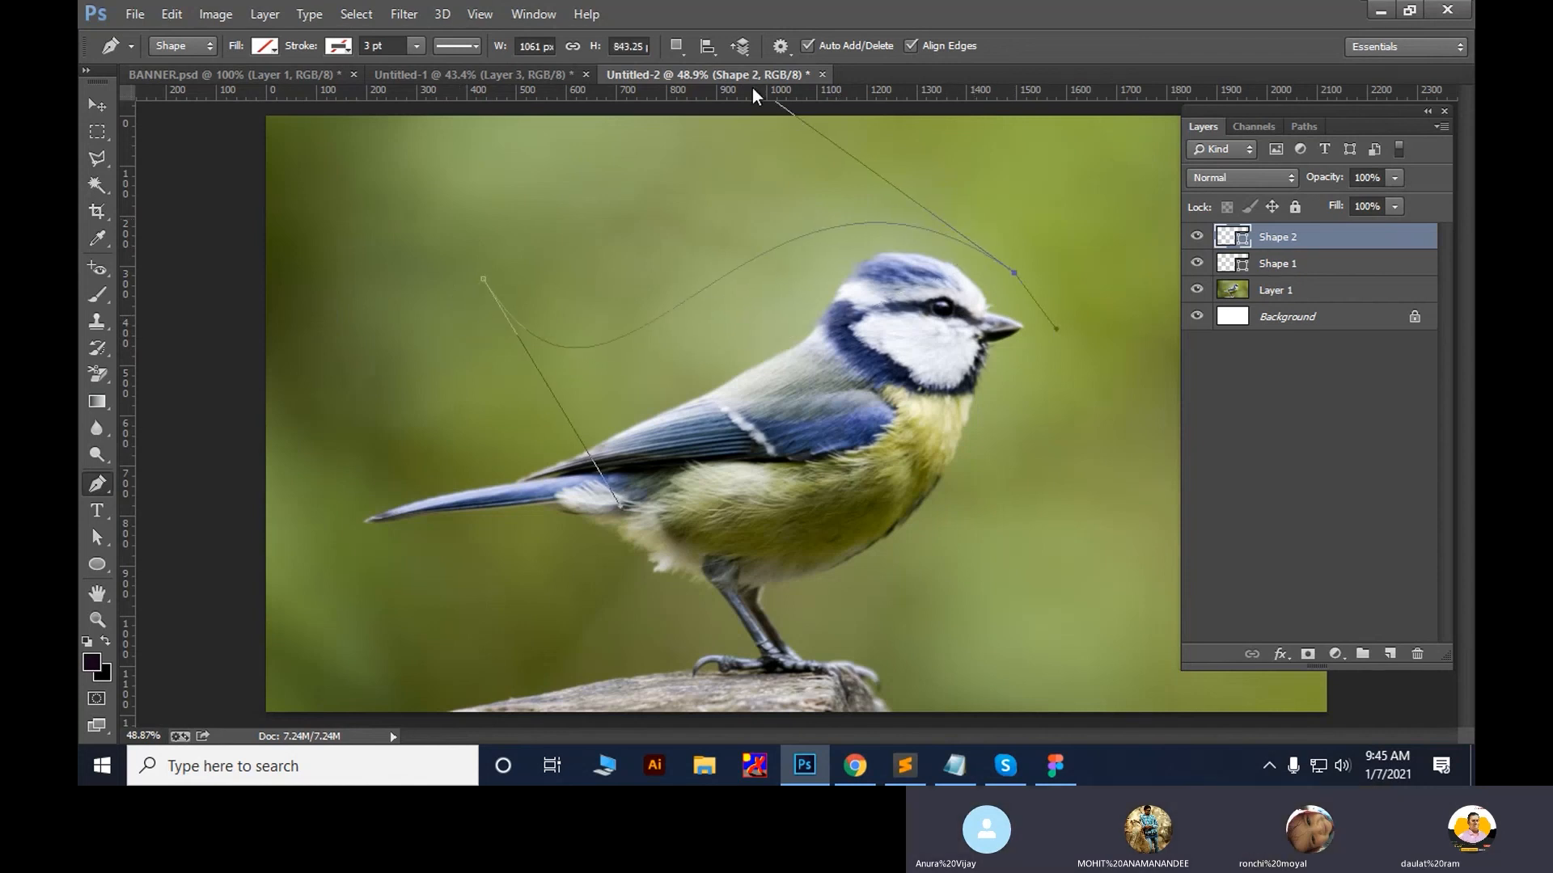
key(Return)
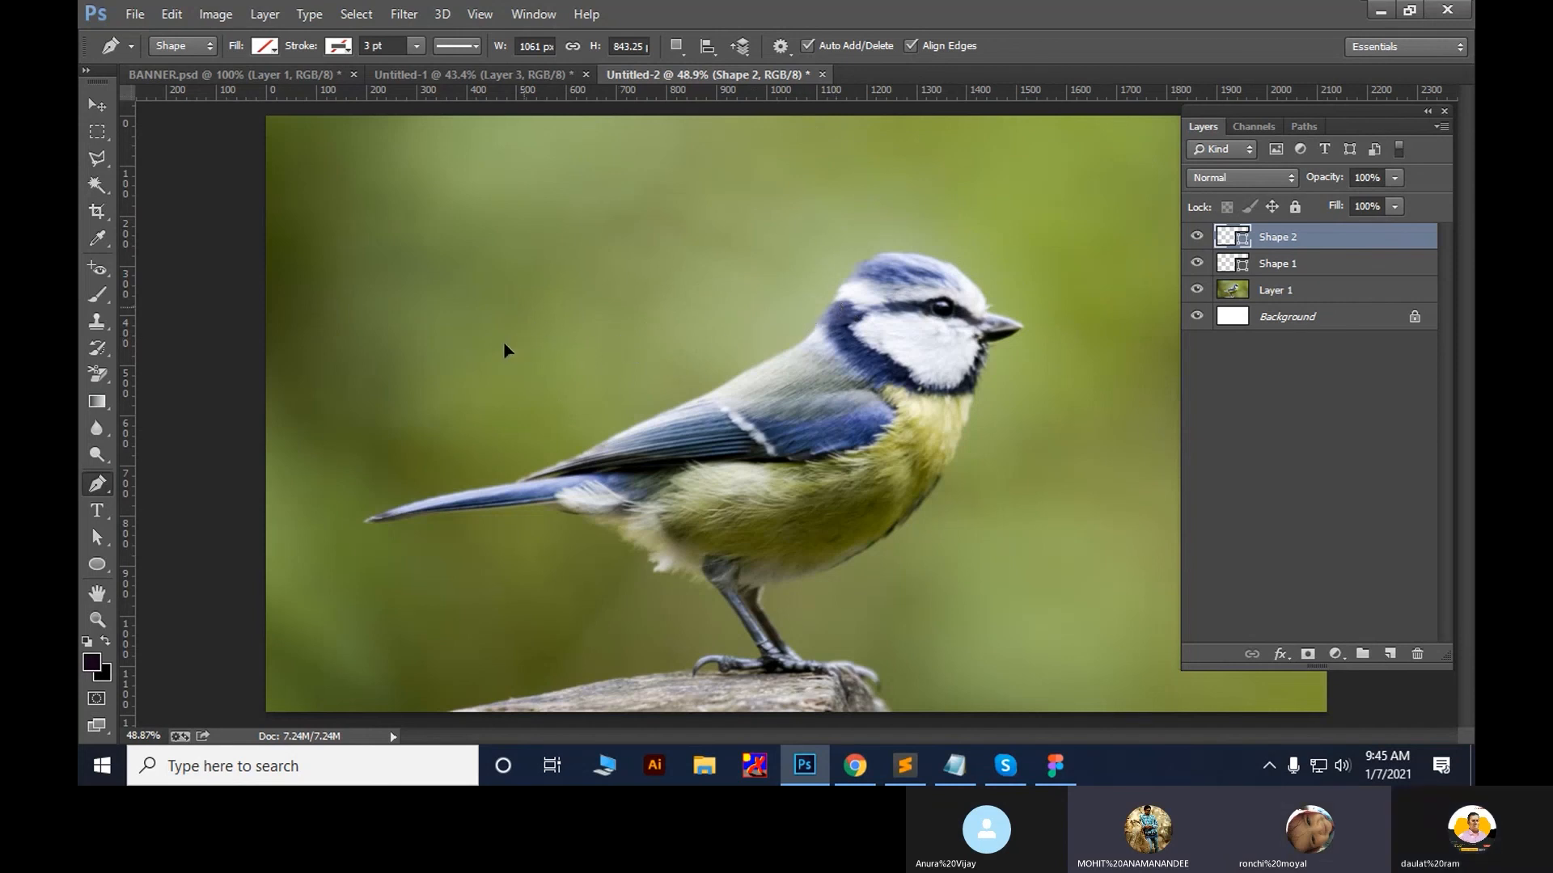
Try another curved Pen segment between two smooth anchors above the bird's back and head
drag(524, 307, 505, 344)
drag(938, 229, 976, 273)
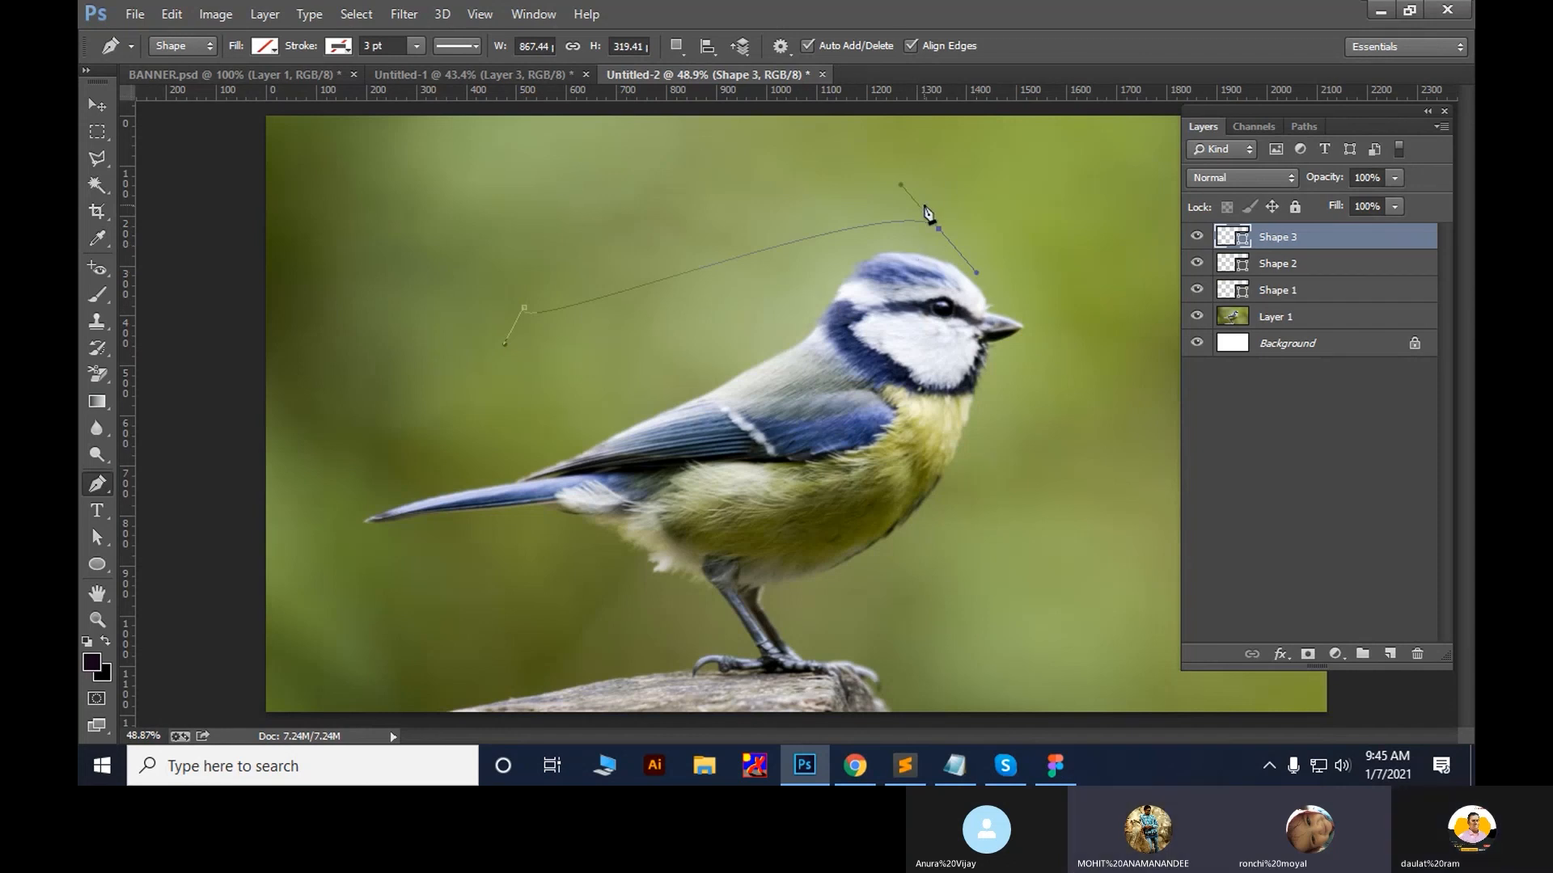
Set the system speaker volume to 42
click(1343, 765)
drag(1301, 717, 1357, 716)
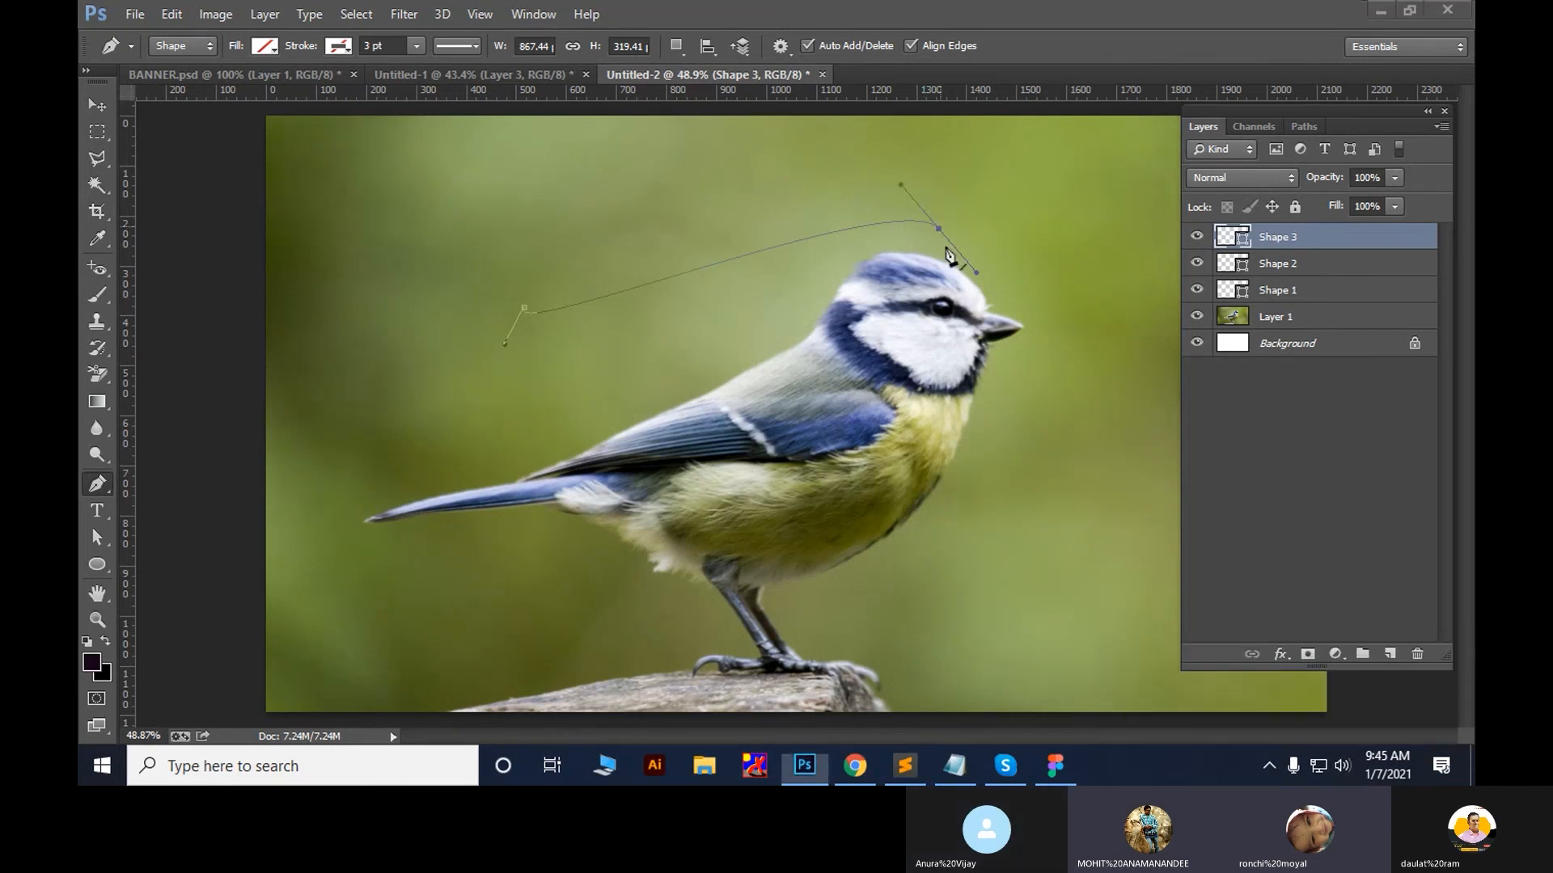
click(1344, 766)
drag(1338, 719, 1273, 717)
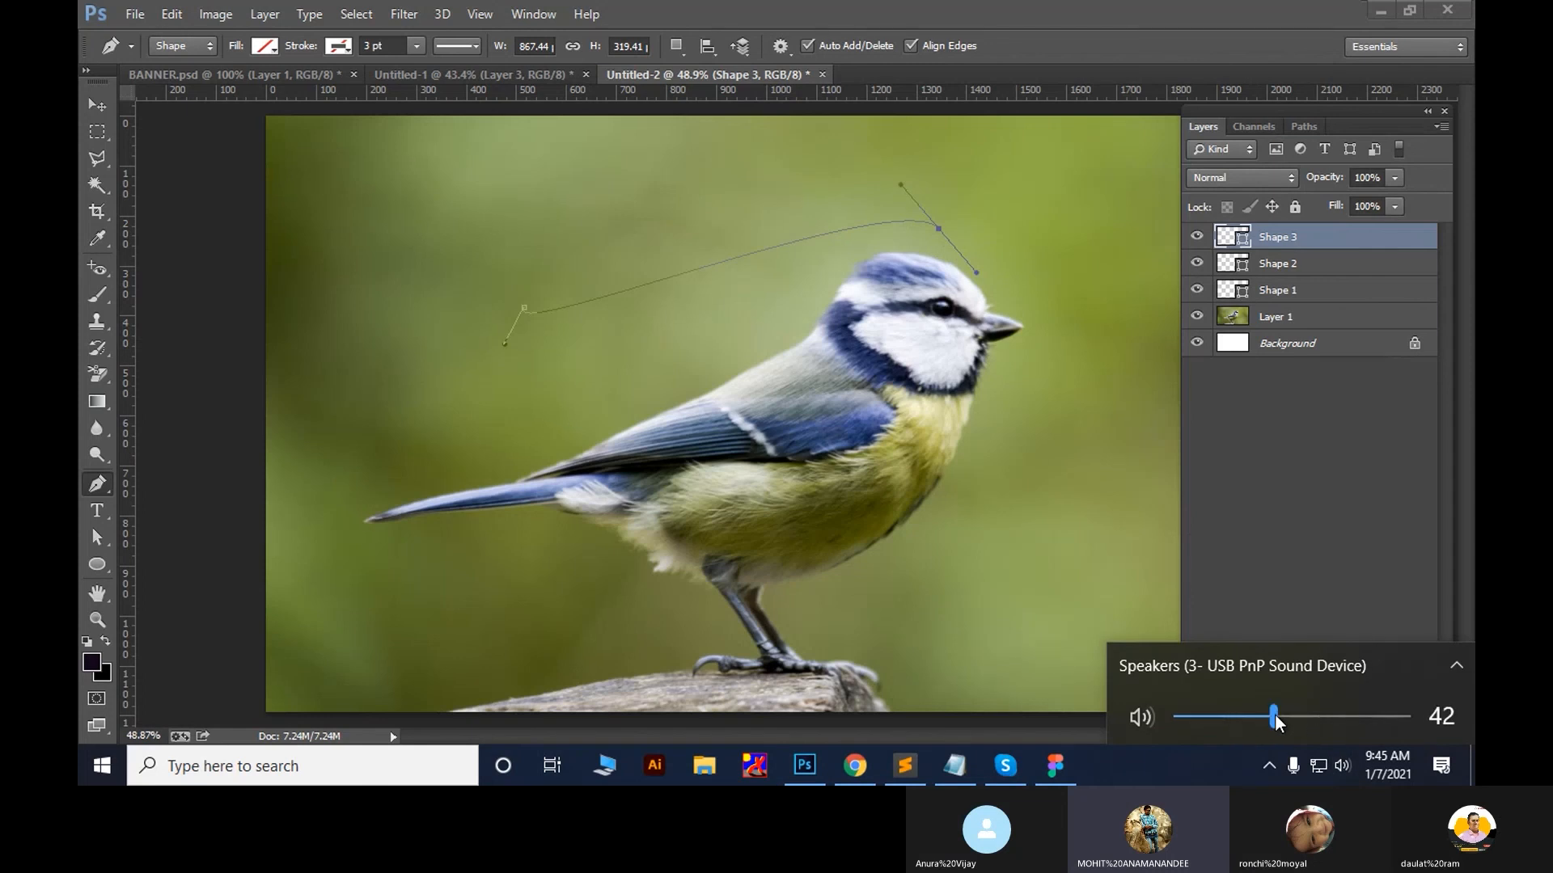
click(944, 239)
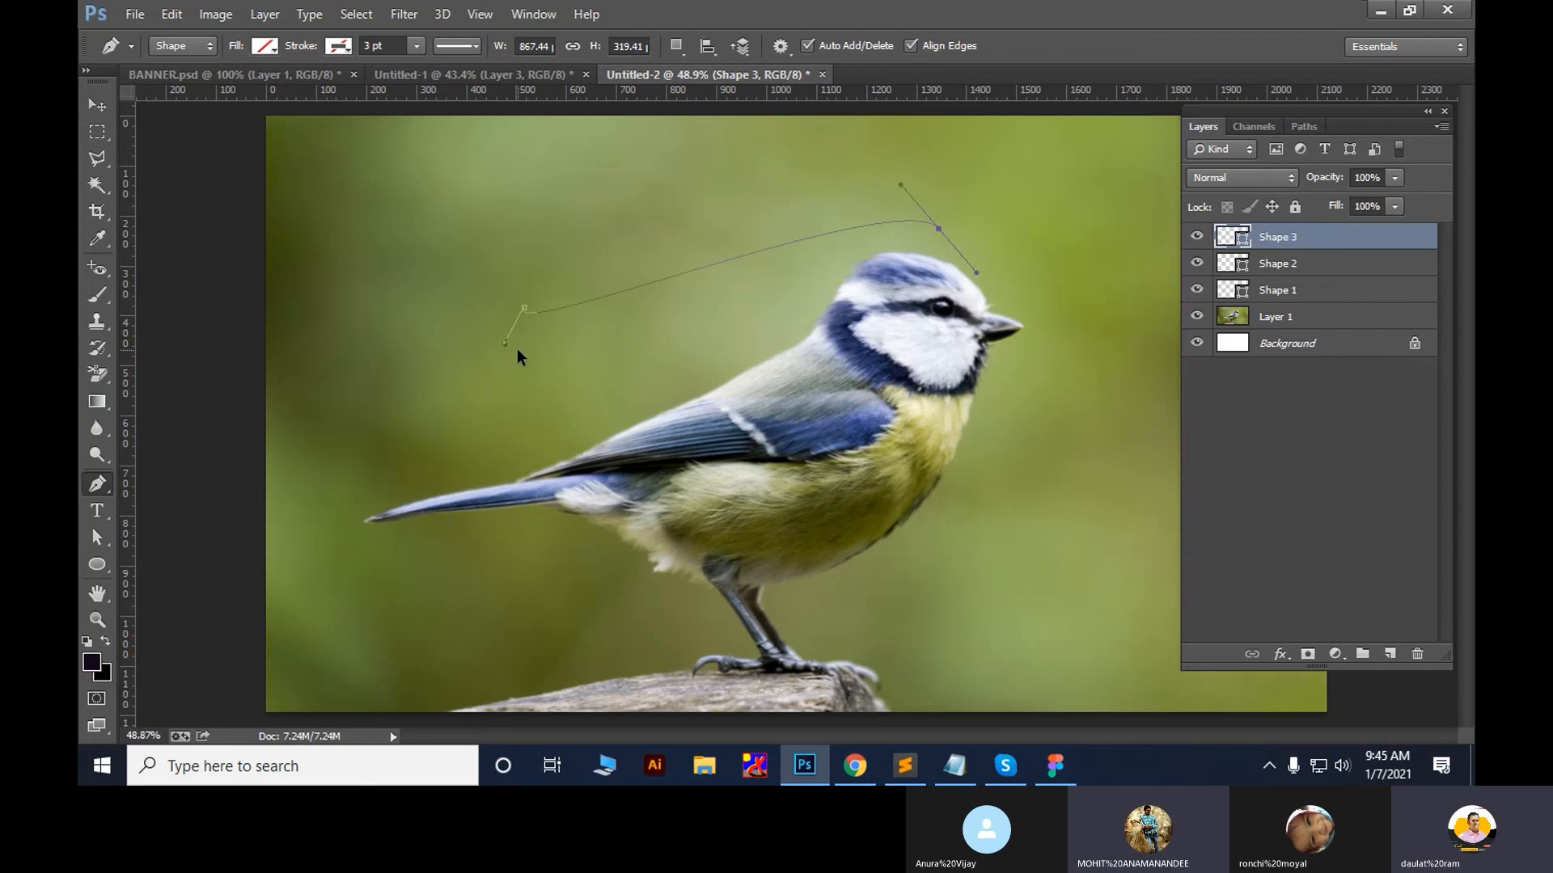
Undo the latest practice curve, and start a new path with an anchor where the bird's wing tip meets the tail
key(ctrl+alt+z)
key(ctrl+alt+z)
click(631, 455)
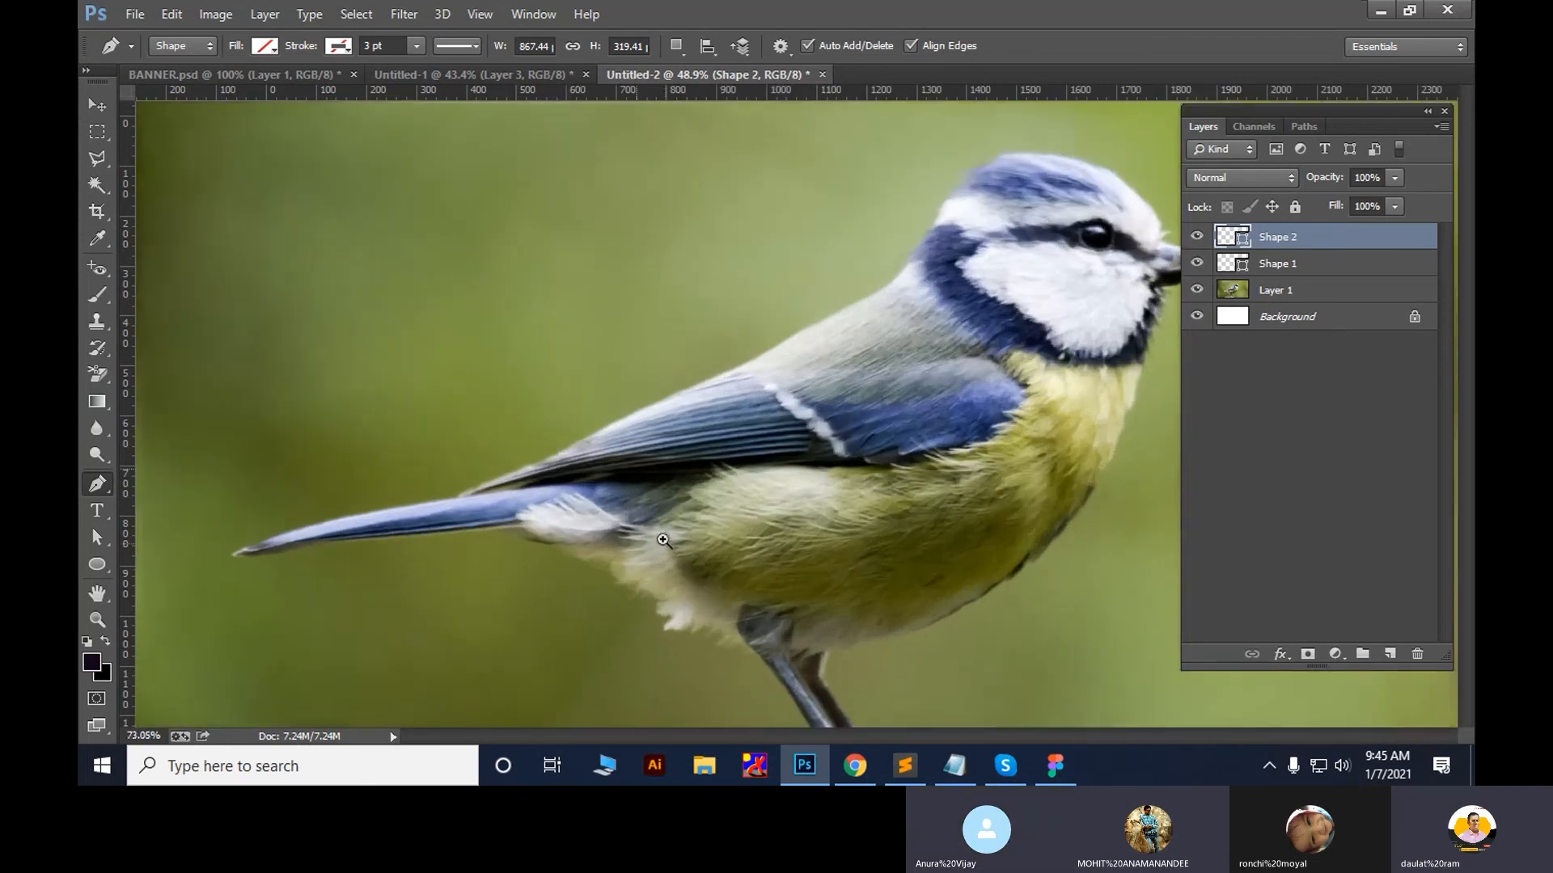
click(452, 498)
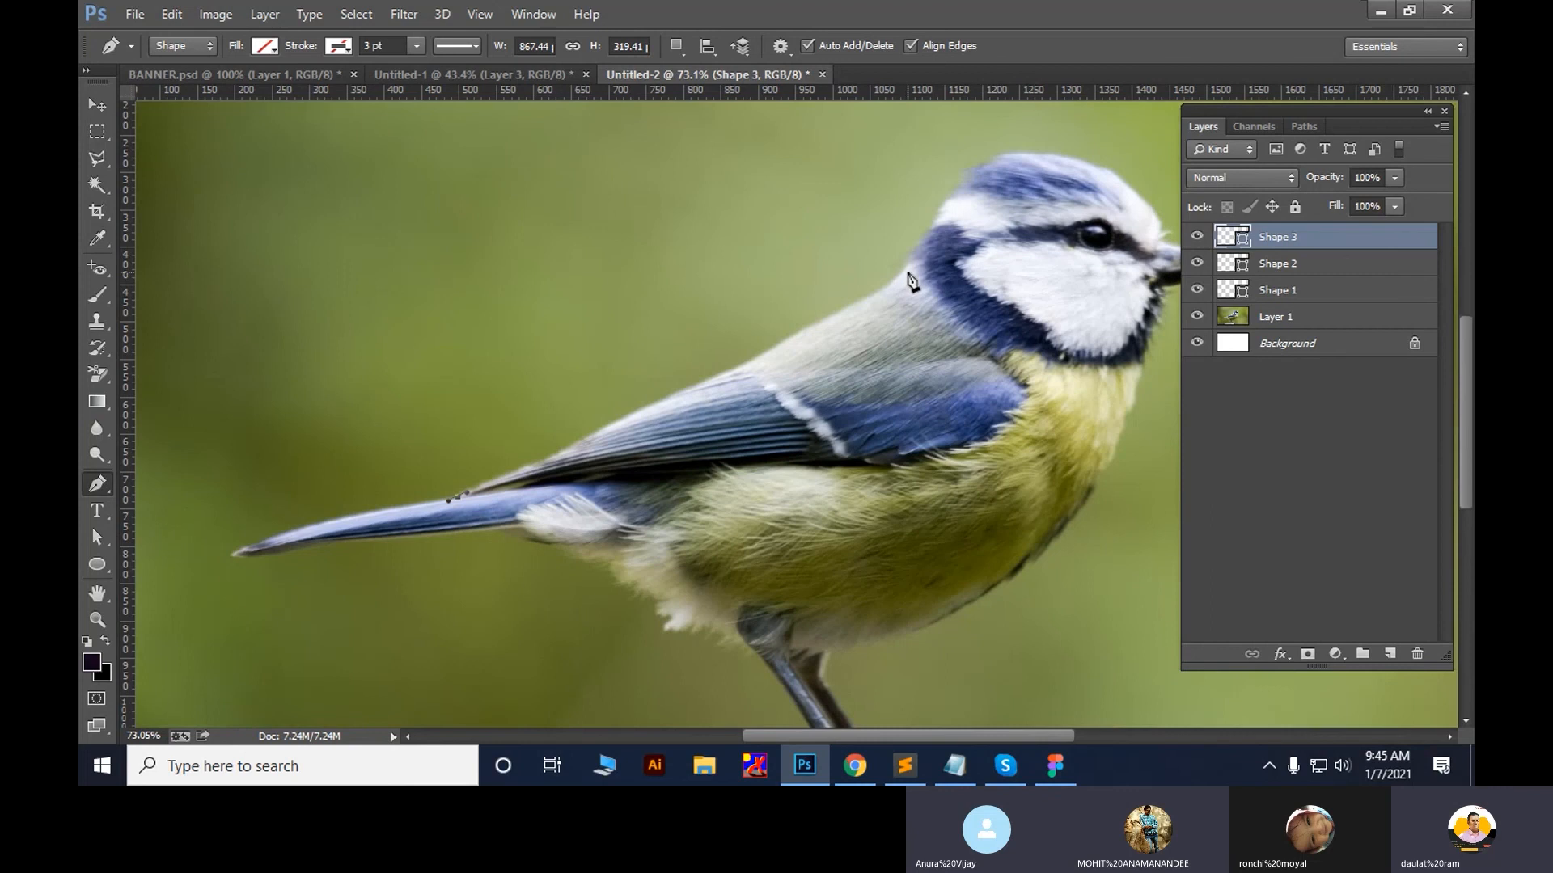
Try a single curved segment from the wing tip to the nape with adjusted handles, and undo it
drag(891, 285, 907, 280)
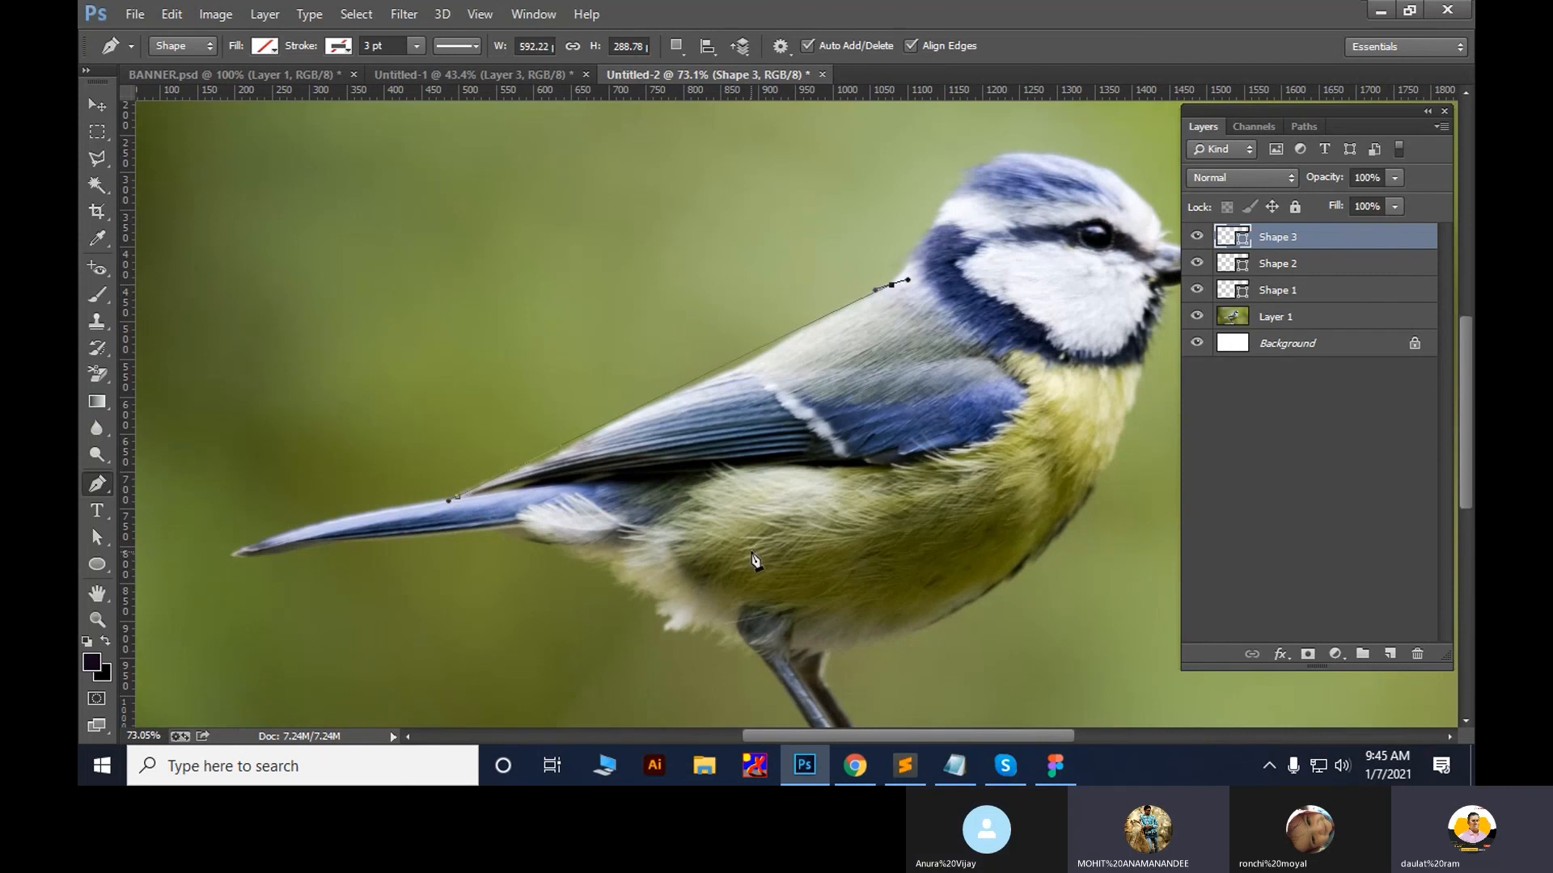
drag(448, 500, 583, 444)
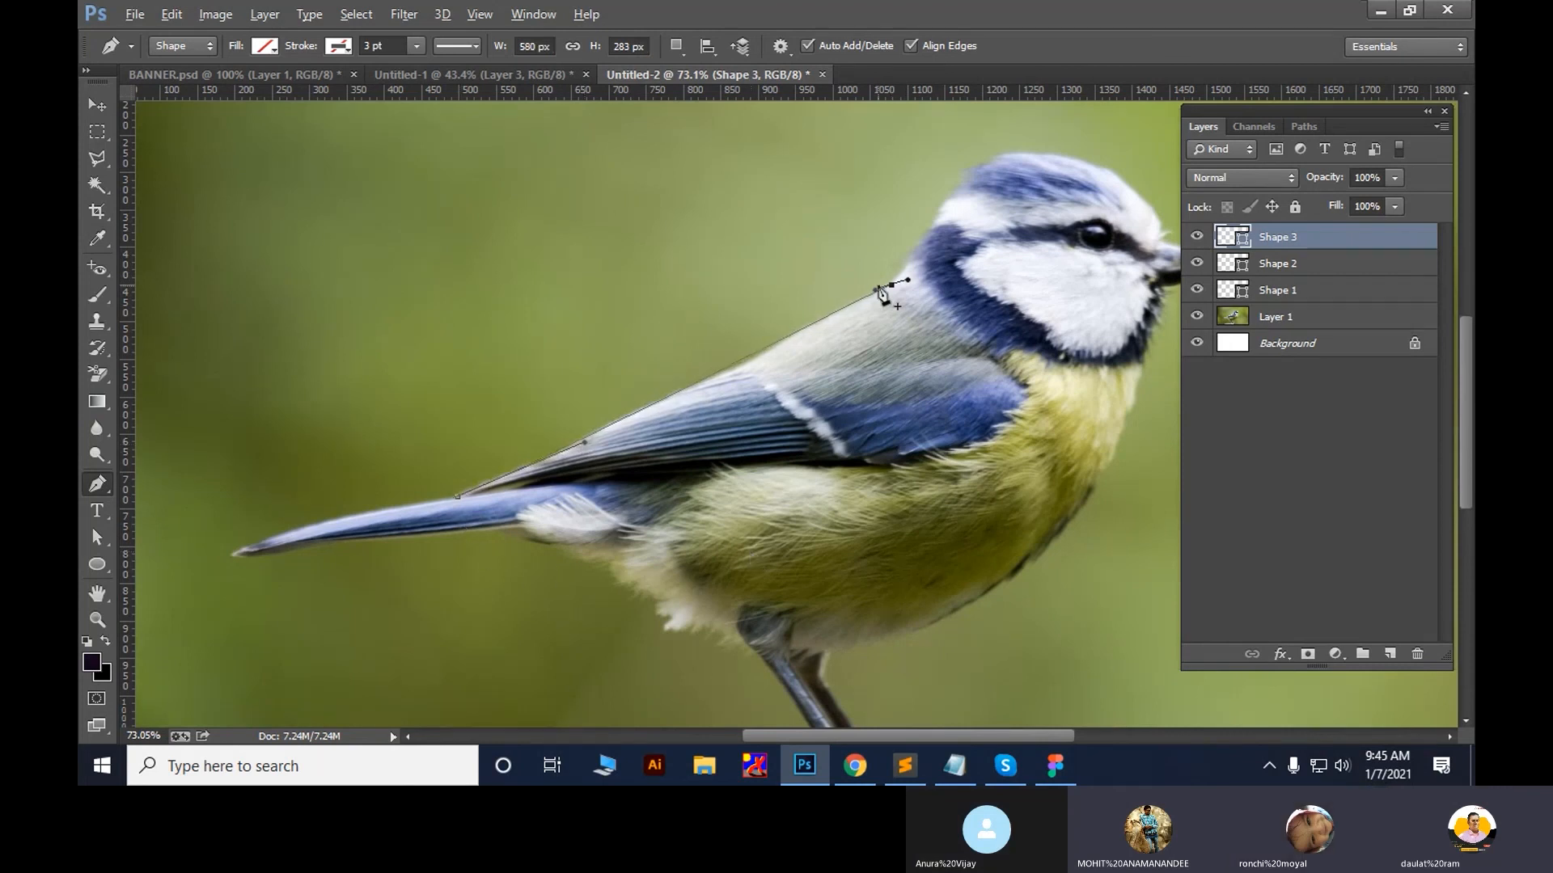
drag(879, 288, 842, 322)
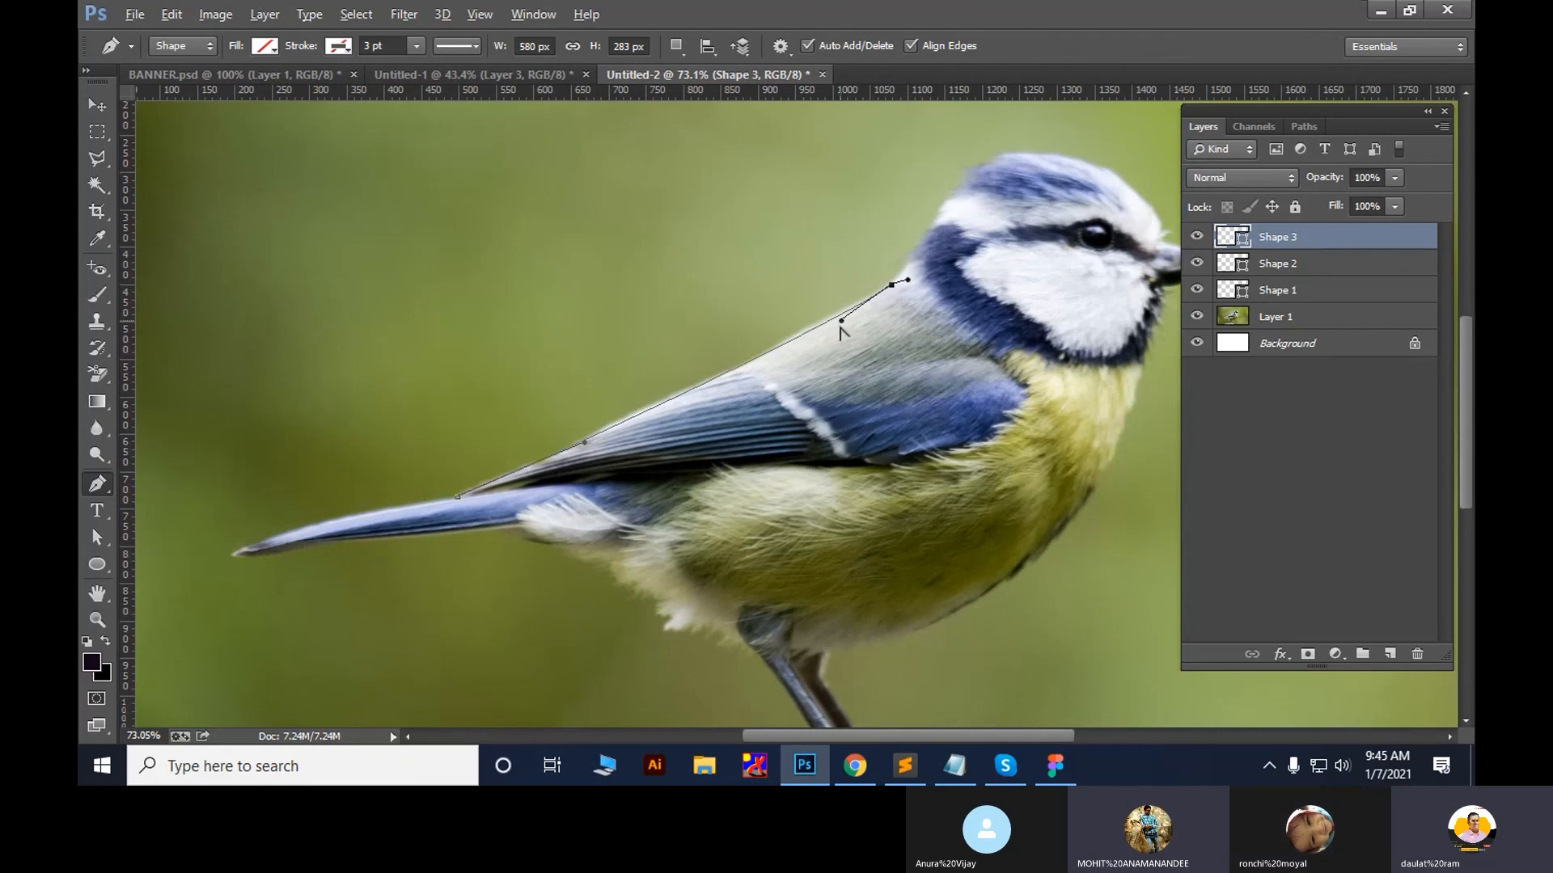
key(ctrl+z)
key(ctrl+alt+z)
key(ctrl+alt+z)
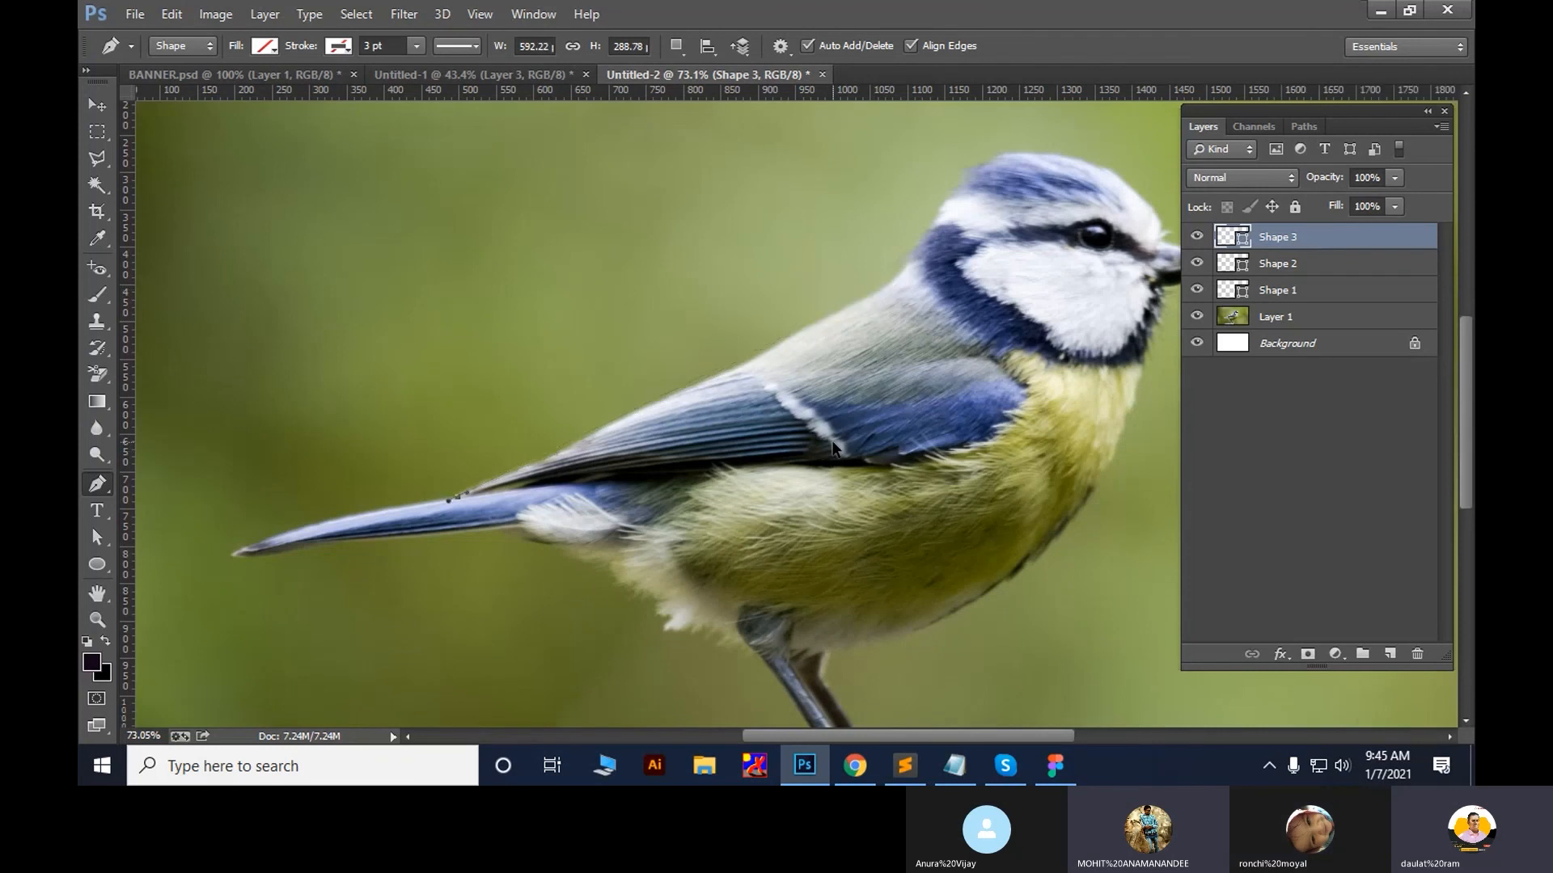
Draw a curved segment along the wing's upper edge to the start of the back, fitting its handles to the outline
drag(736, 367, 746, 369)
drag(507, 506, 565, 540)
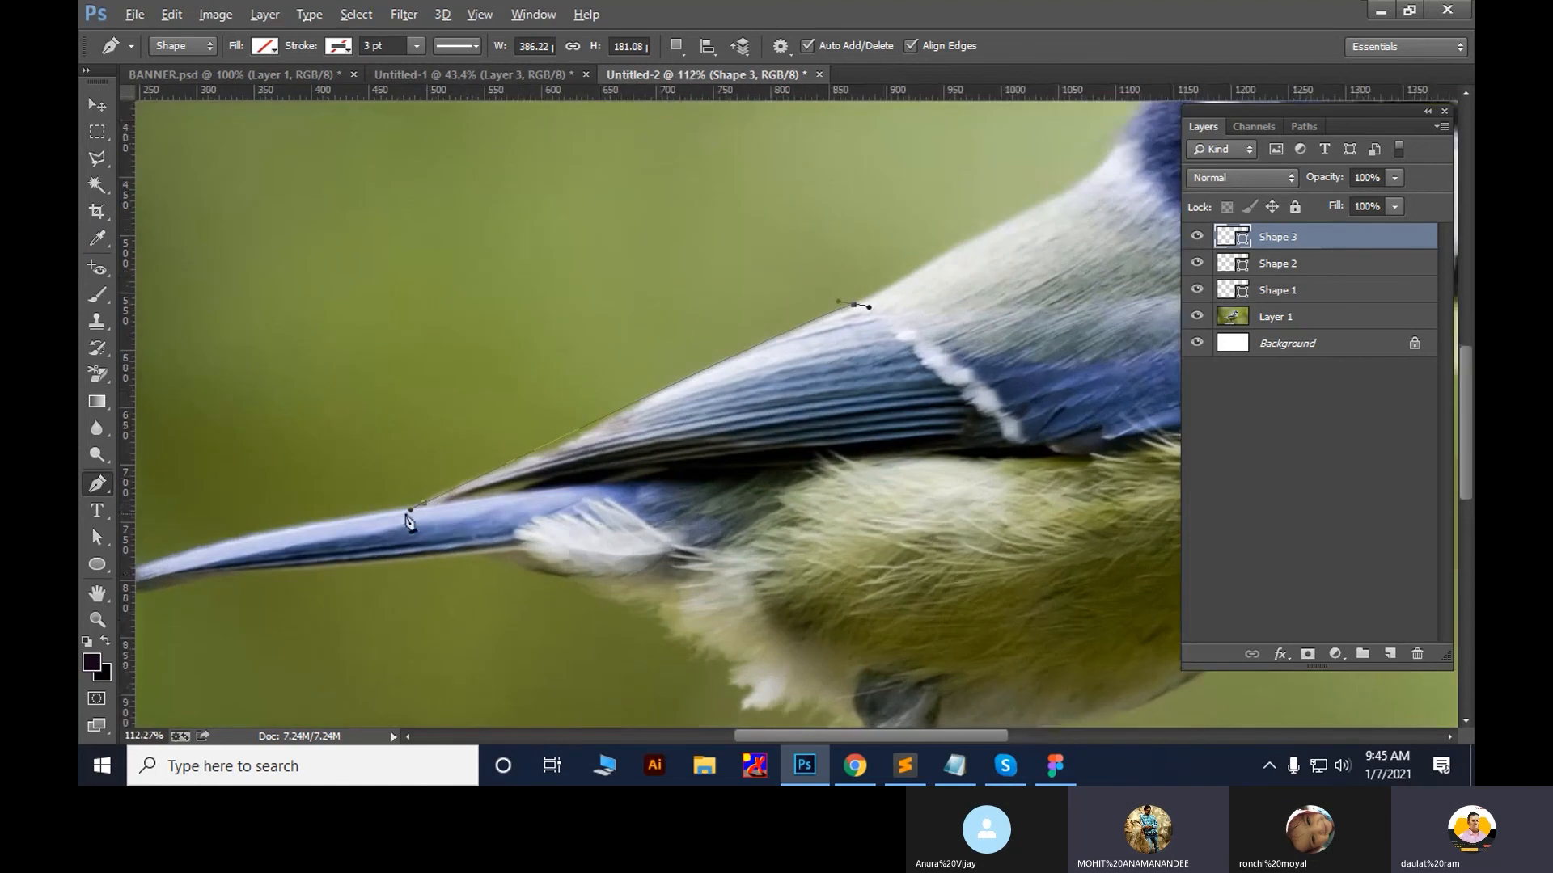
drag(410, 510, 543, 467)
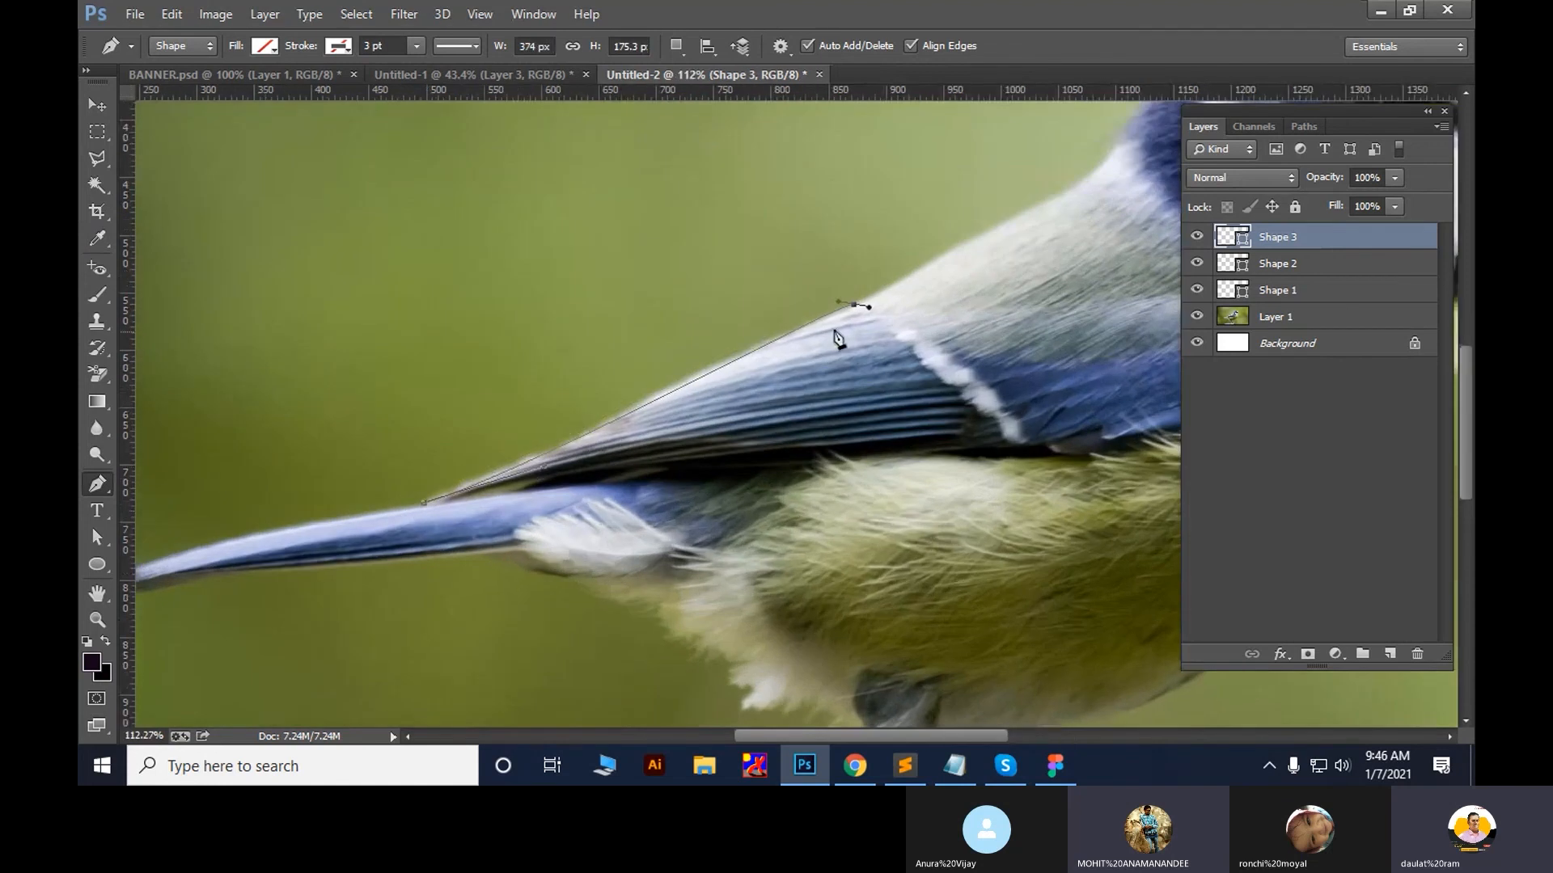
drag(836, 302, 735, 341)
Extend the path along the bird's back to the nape, aligning the wing anchor's outgoing handle with the outline
drag(968, 279, 684, 495)
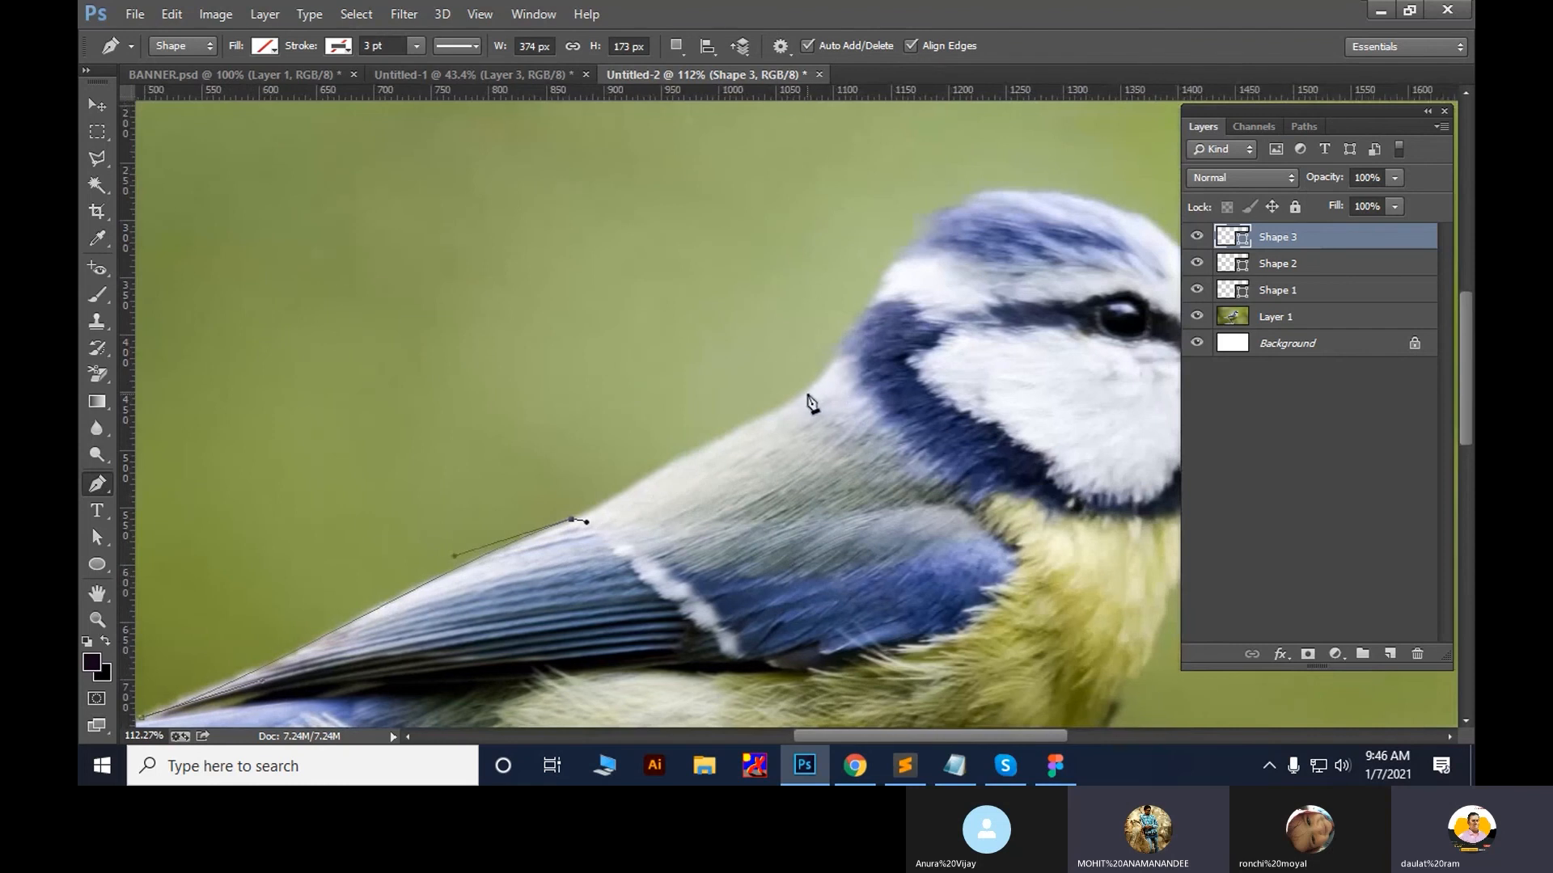
drag(805, 394, 825, 390)
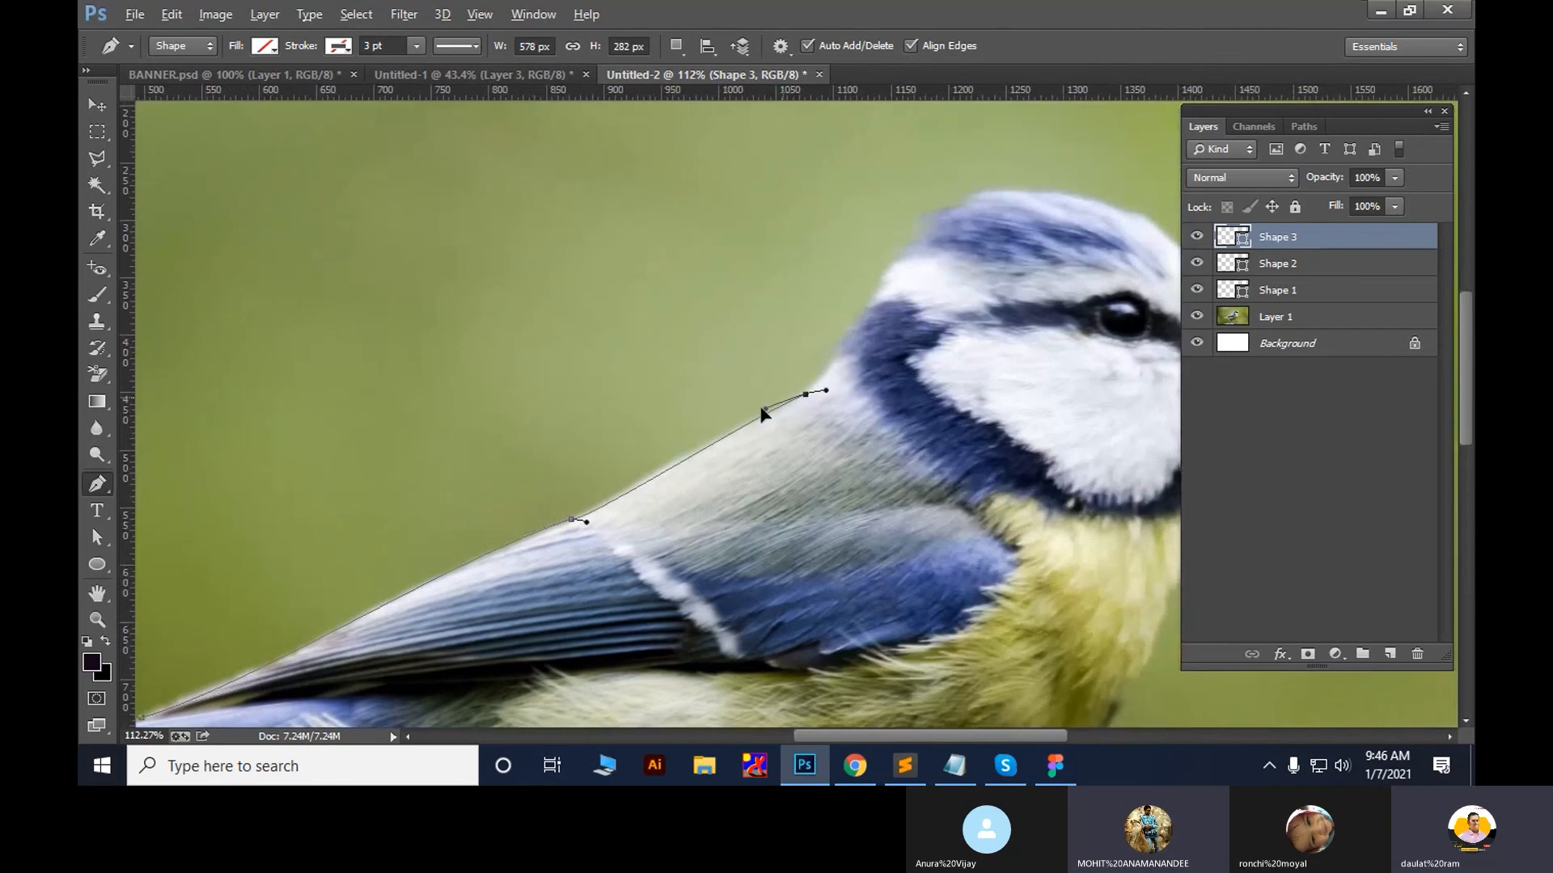
drag(590, 524, 613, 503)
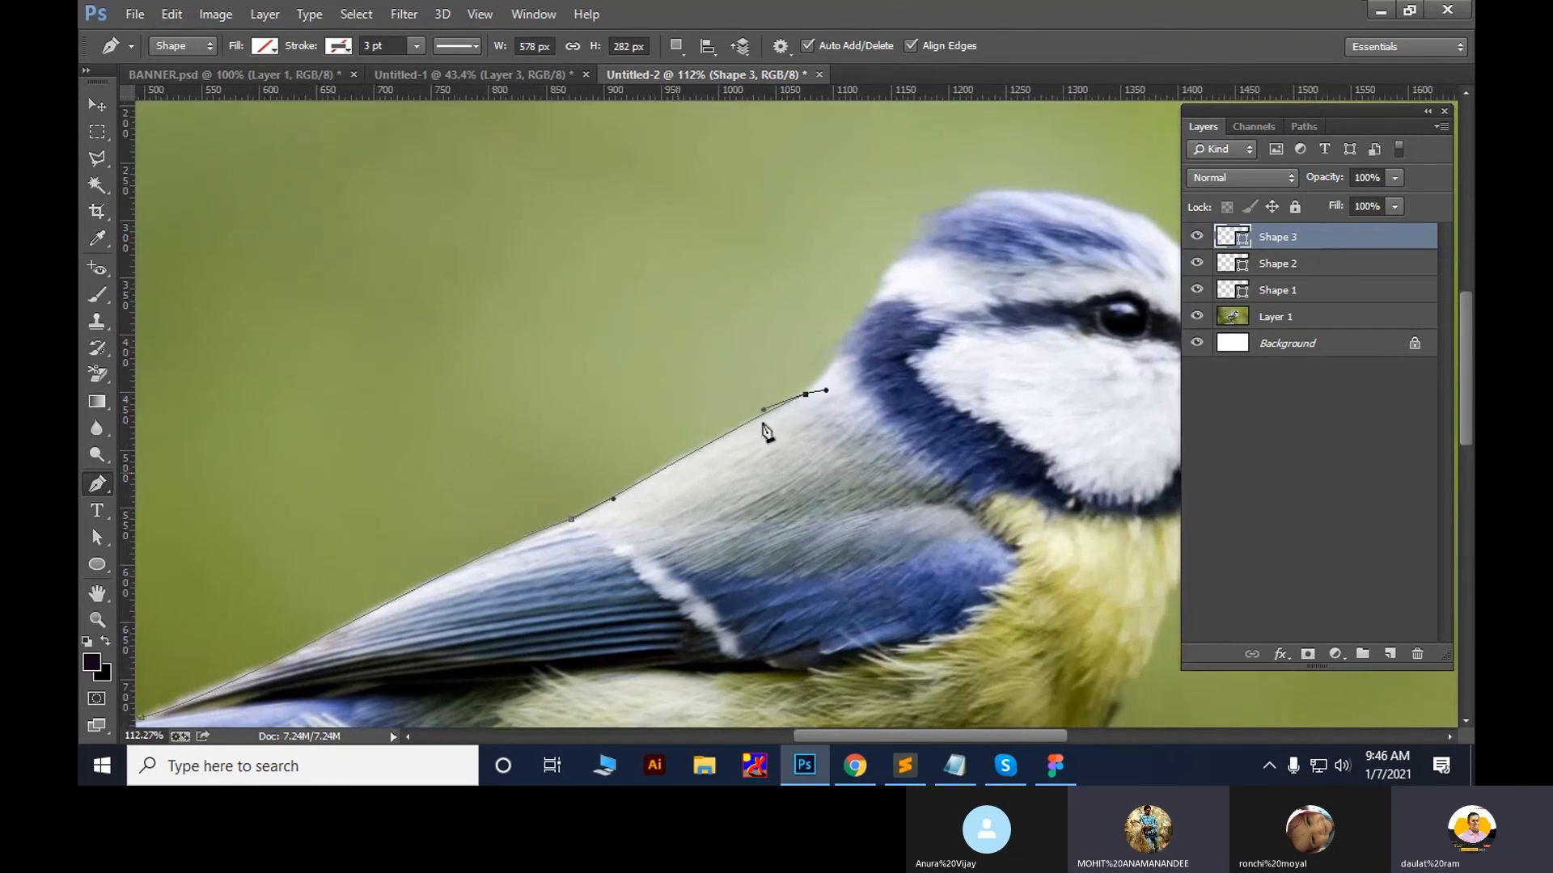
Add a curved segment from the nape over the head, moving its end anchor back to the crown and reshaping both handles
drag(1056, 255, 894, 380)
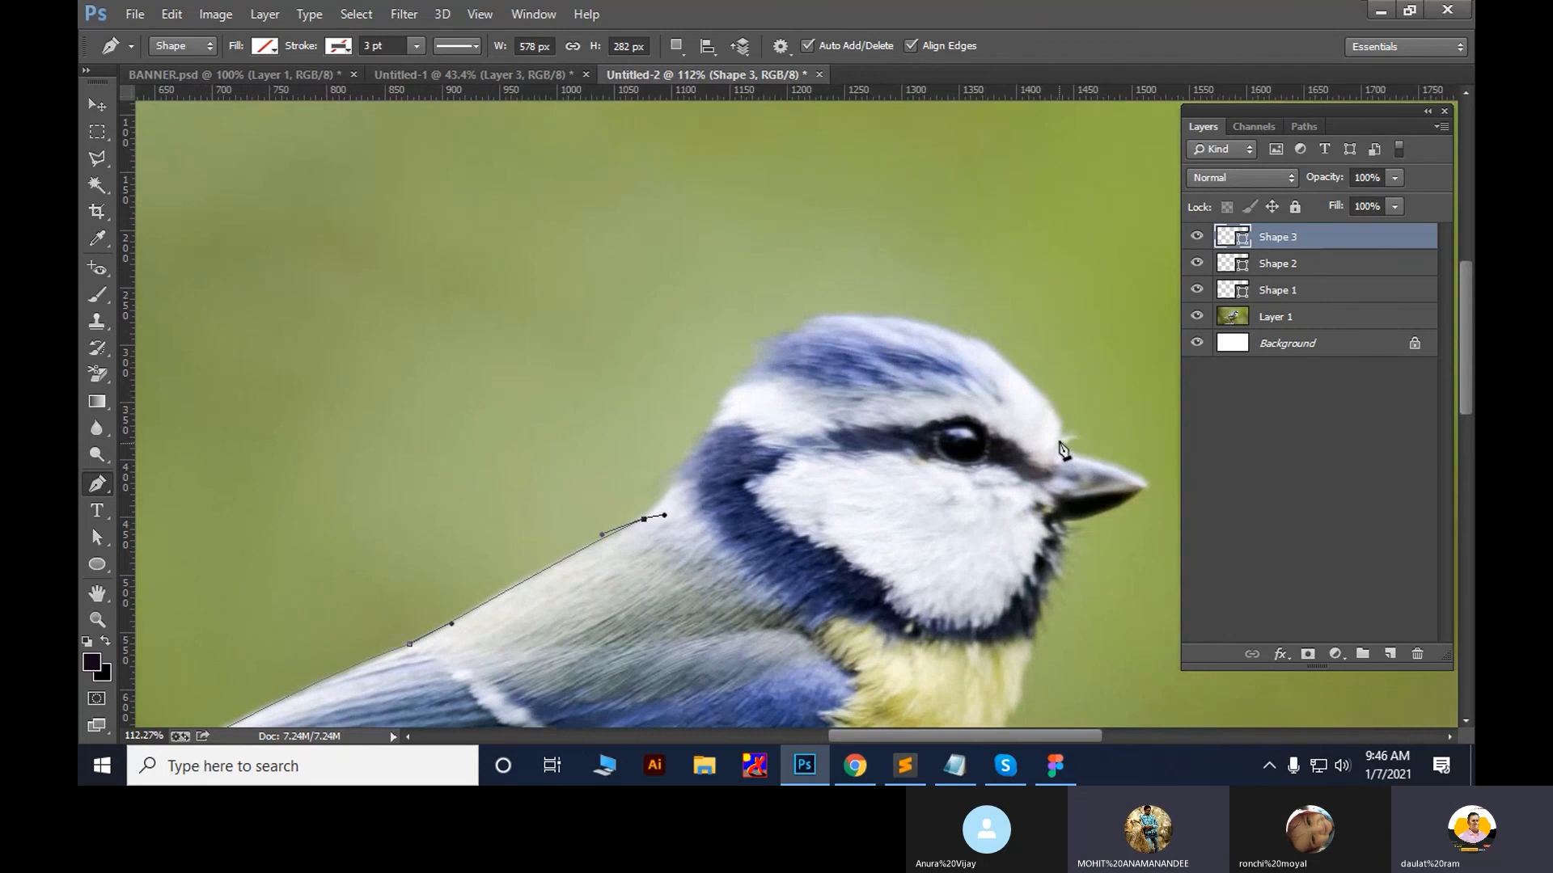
drag(1052, 404, 1062, 430)
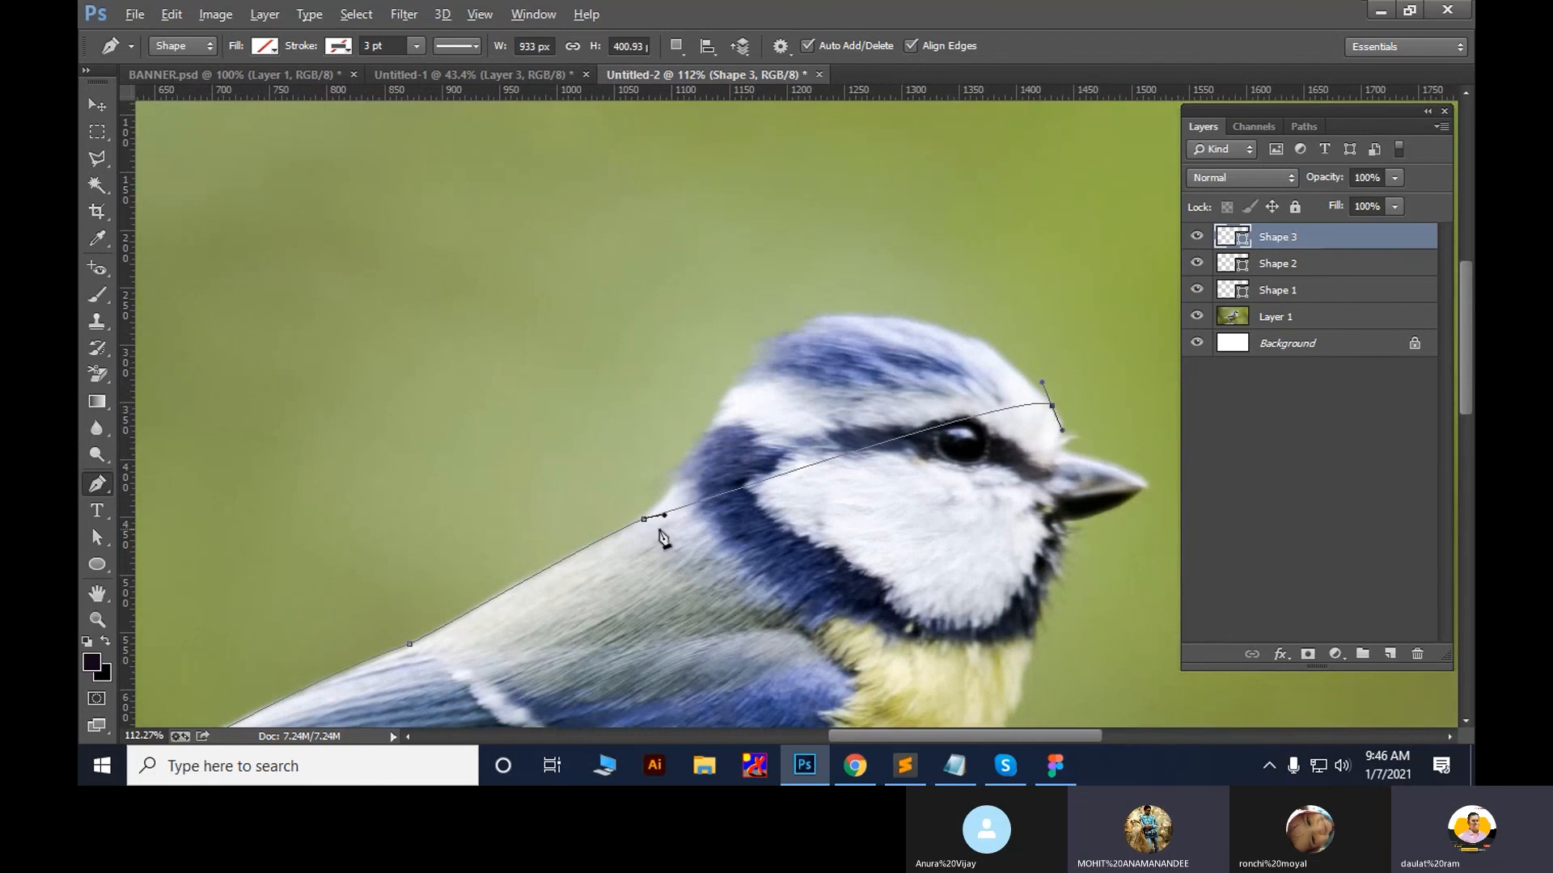
drag(665, 515, 895, 140)
drag(1041, 382, 1035, 403)
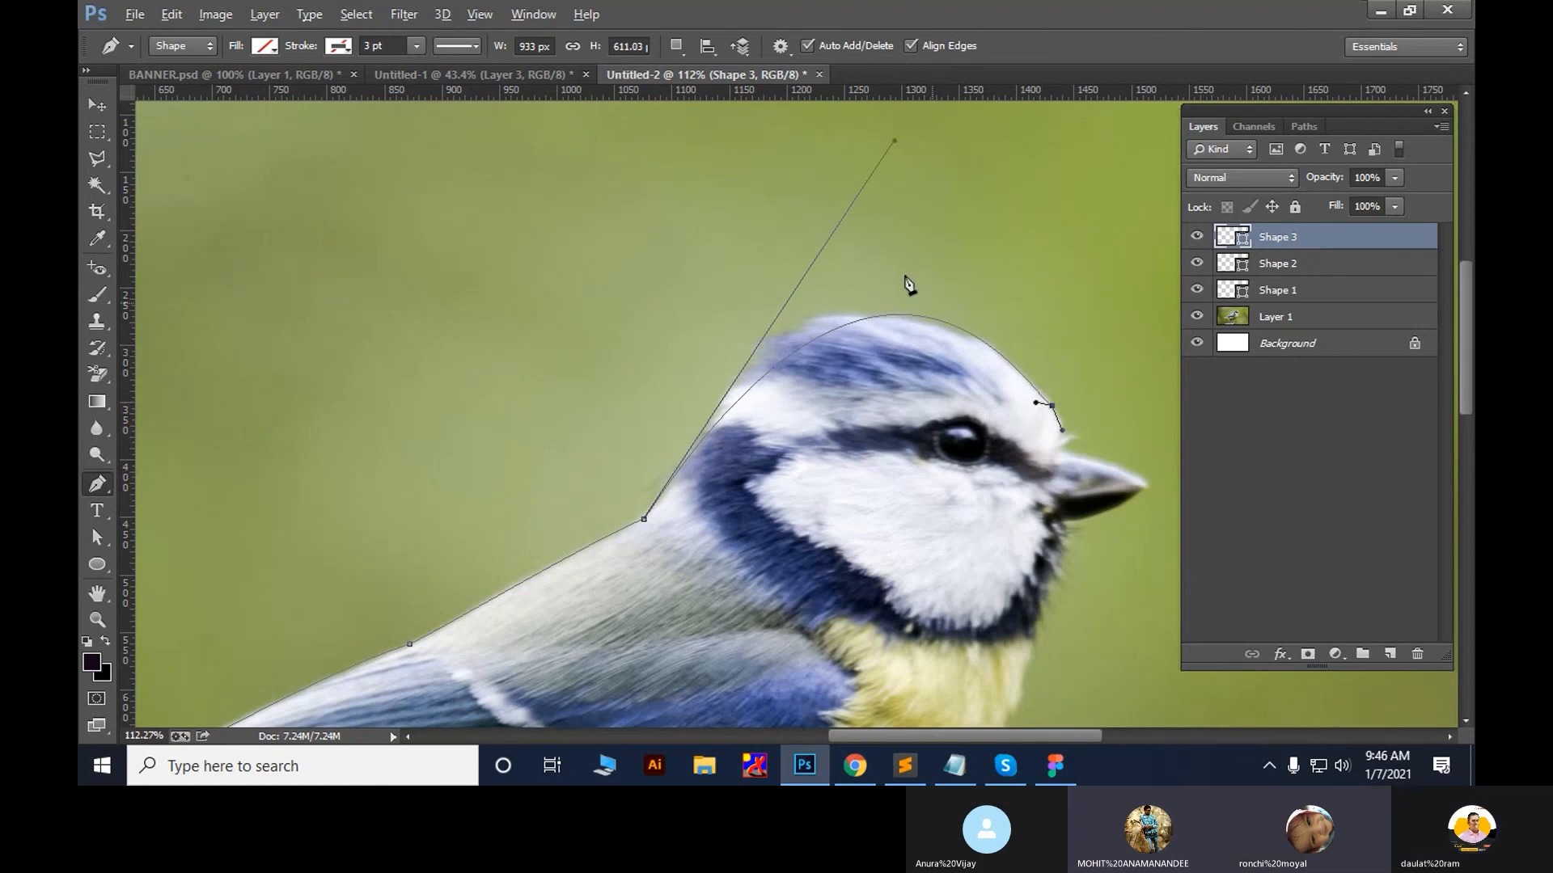
mouse_move(895, 142)
mouse_down()
mouse_move(817, 146)
mouse_move(891, 152)
mouse_move(870, 147)
mouse_up()
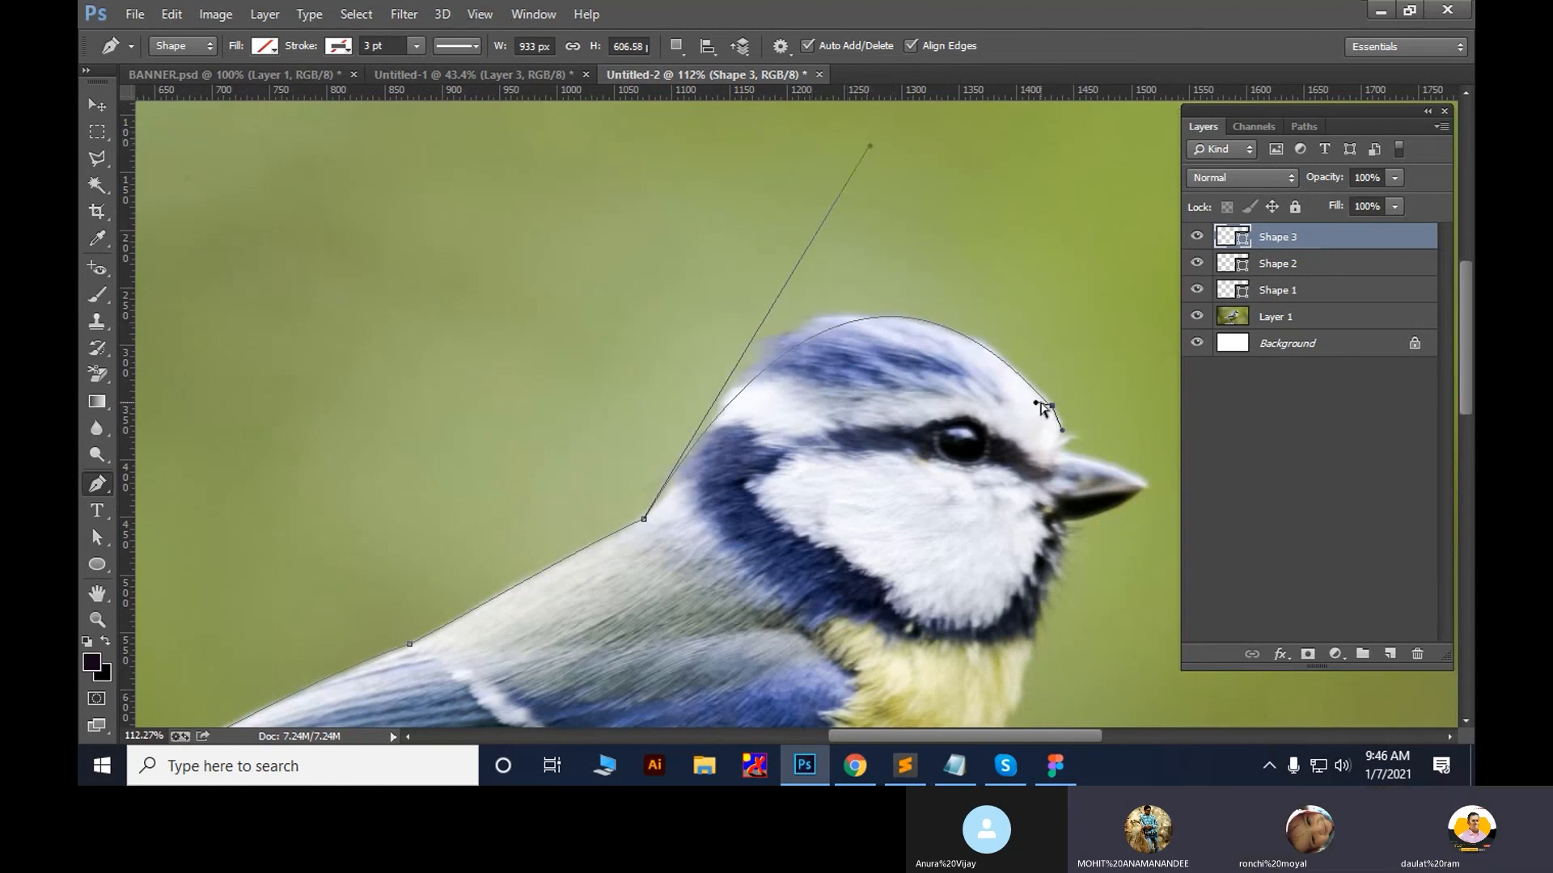
drag(1051, 406, 911, 323)
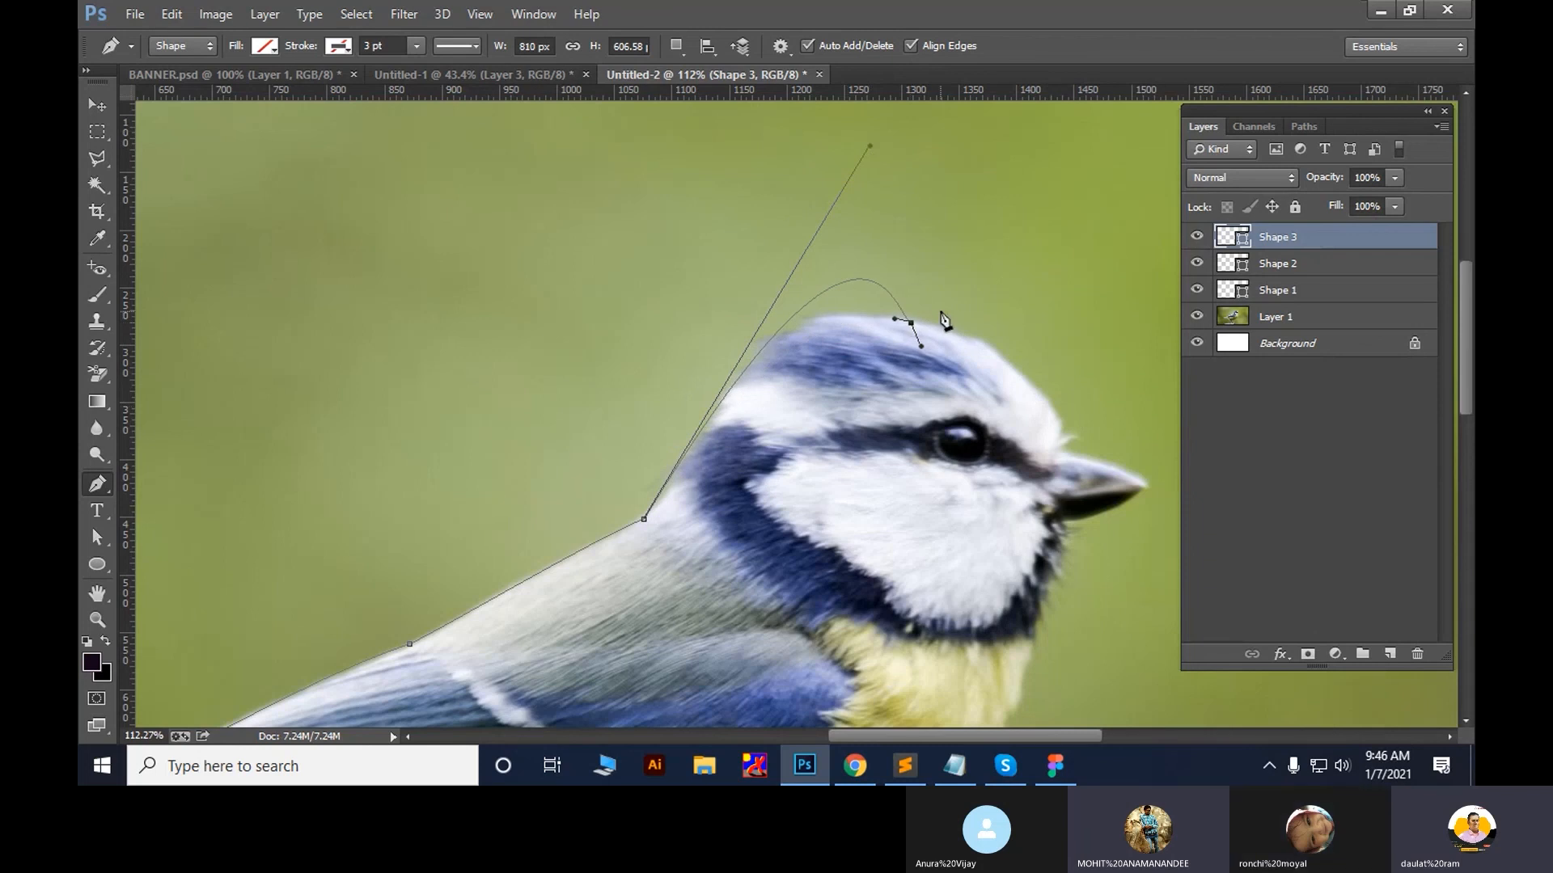
drag(801, 228, 795, 250)
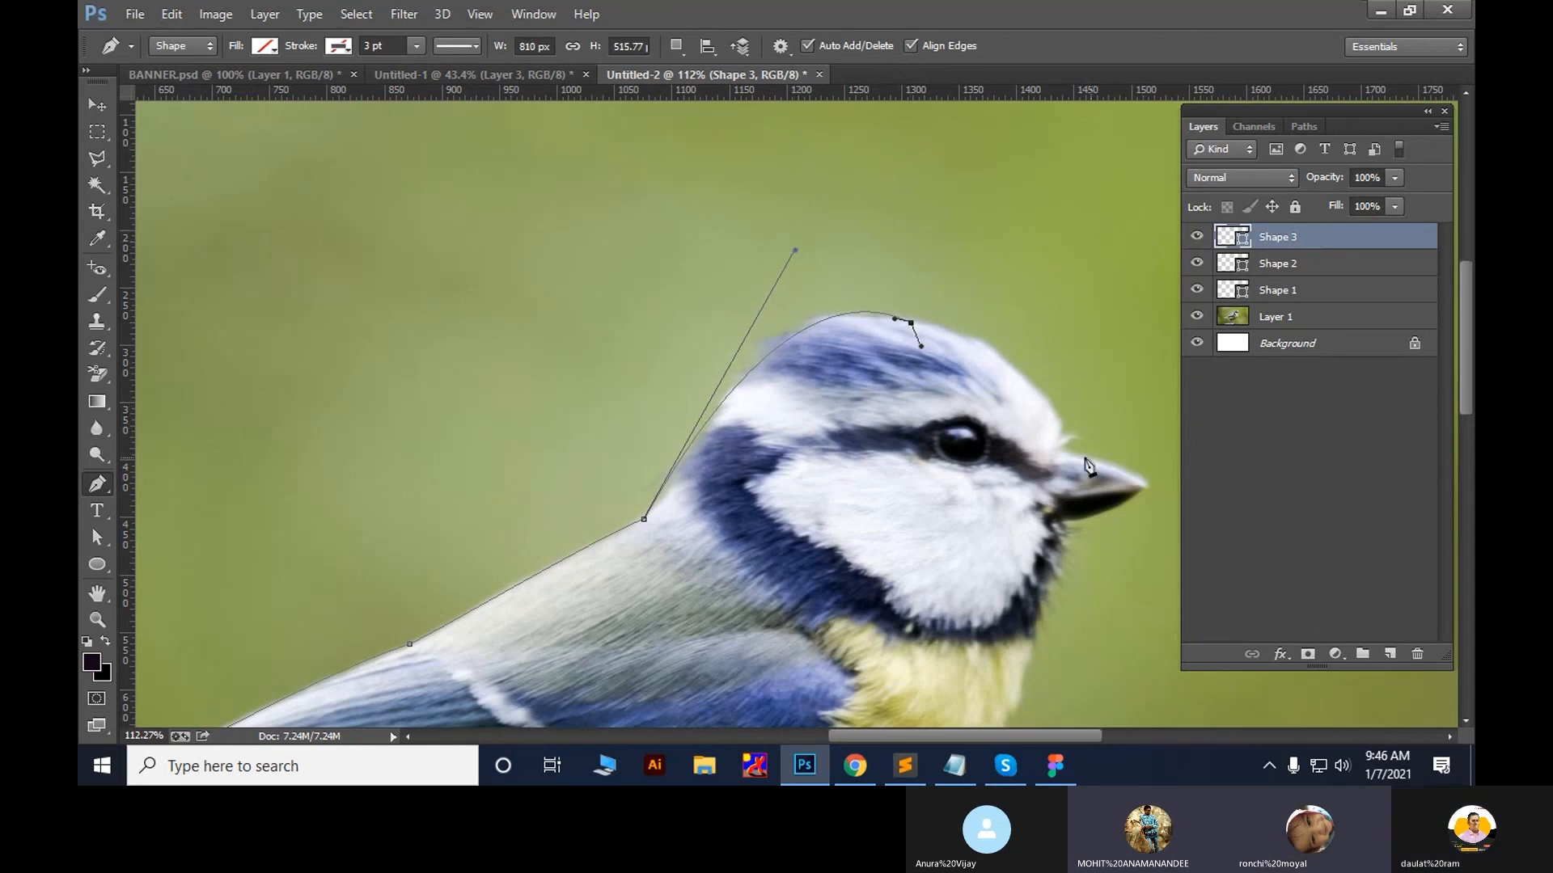
Extend the path from the crown over the forehead to the base of the beak, adjusting the handles to follow the head
drag(1061, 449, 1064, 365)
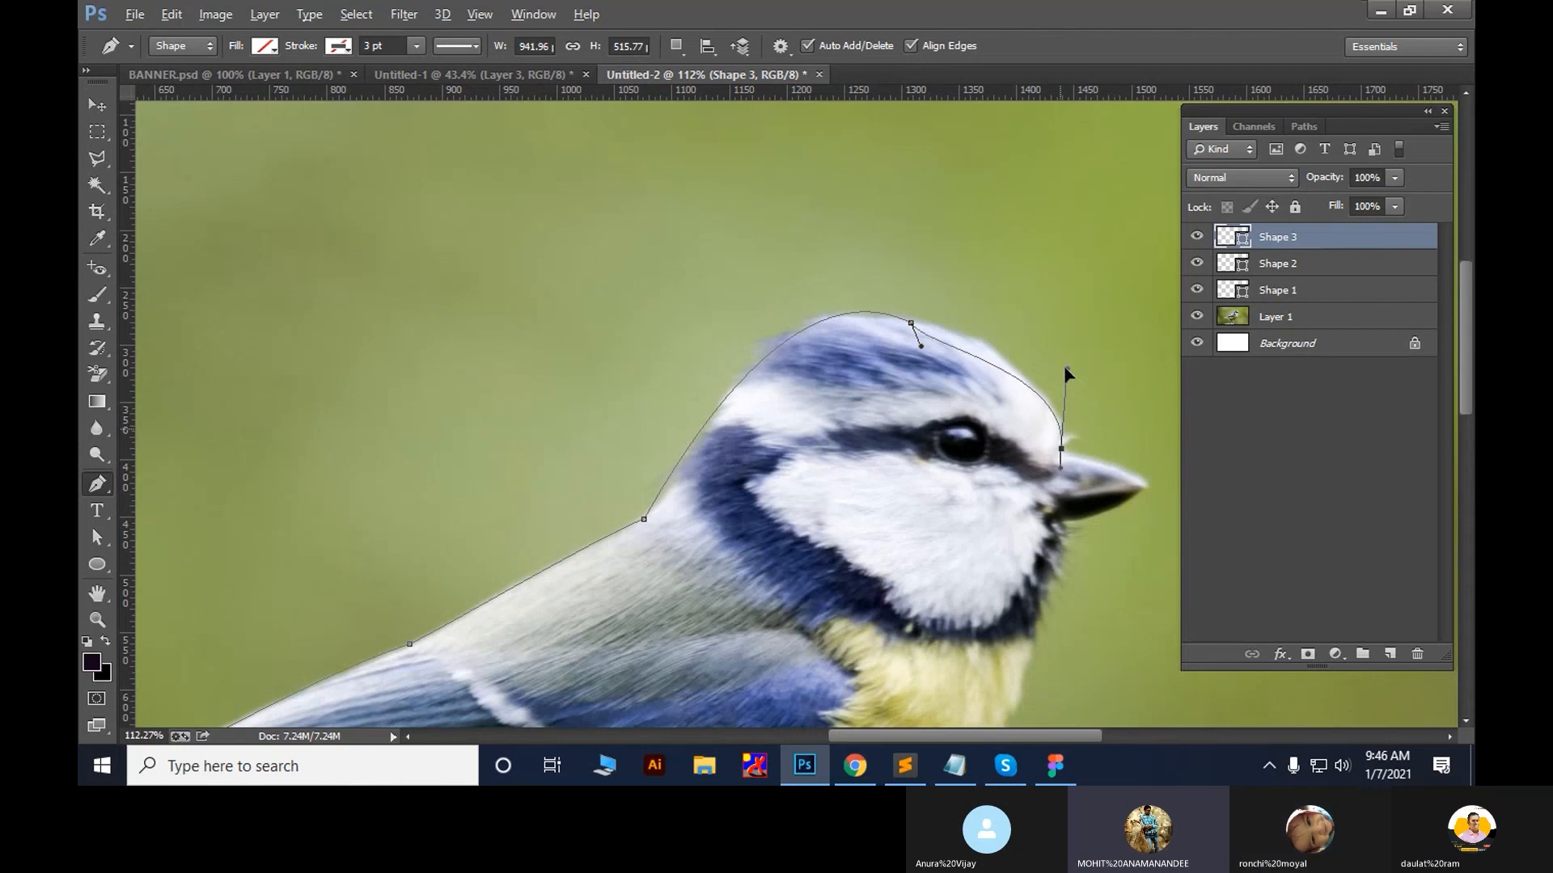
drag(920, 346, 934, 331)
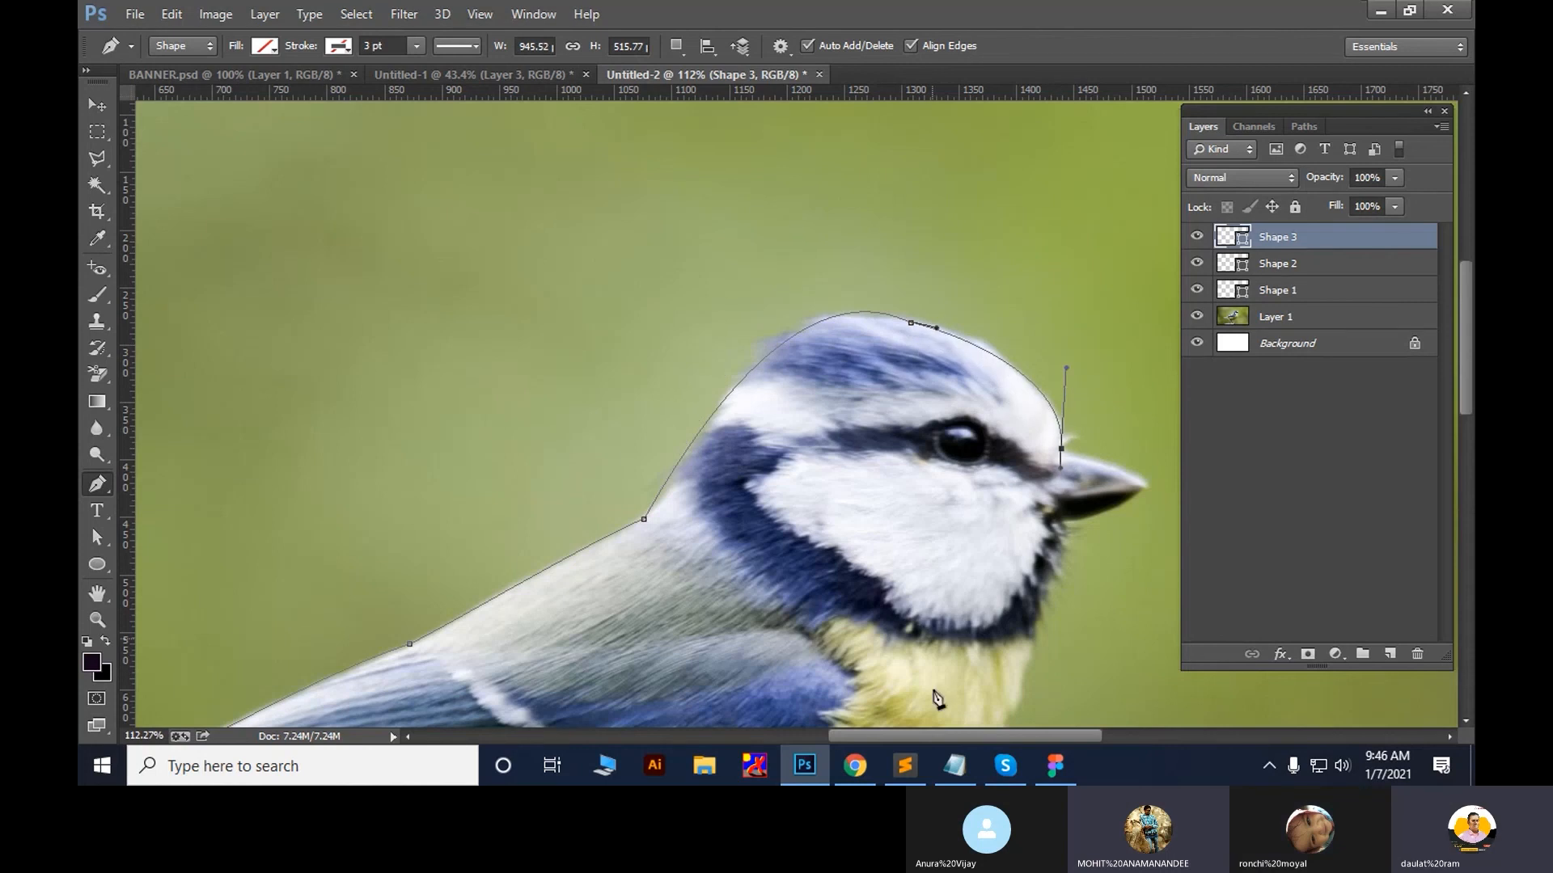
click(1005, 765)
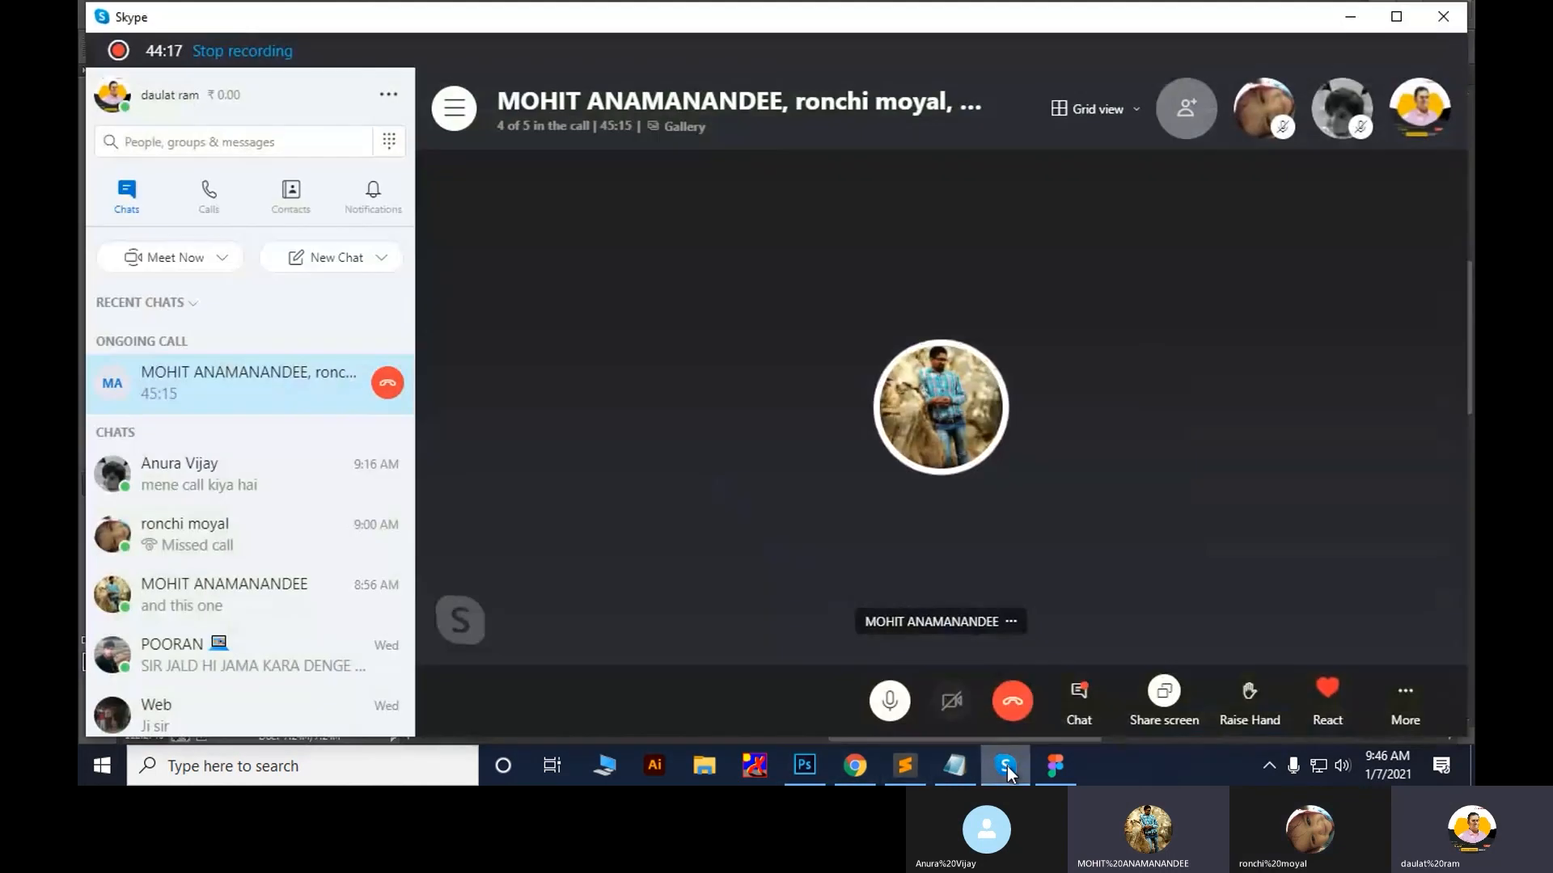
click(1005, 765)
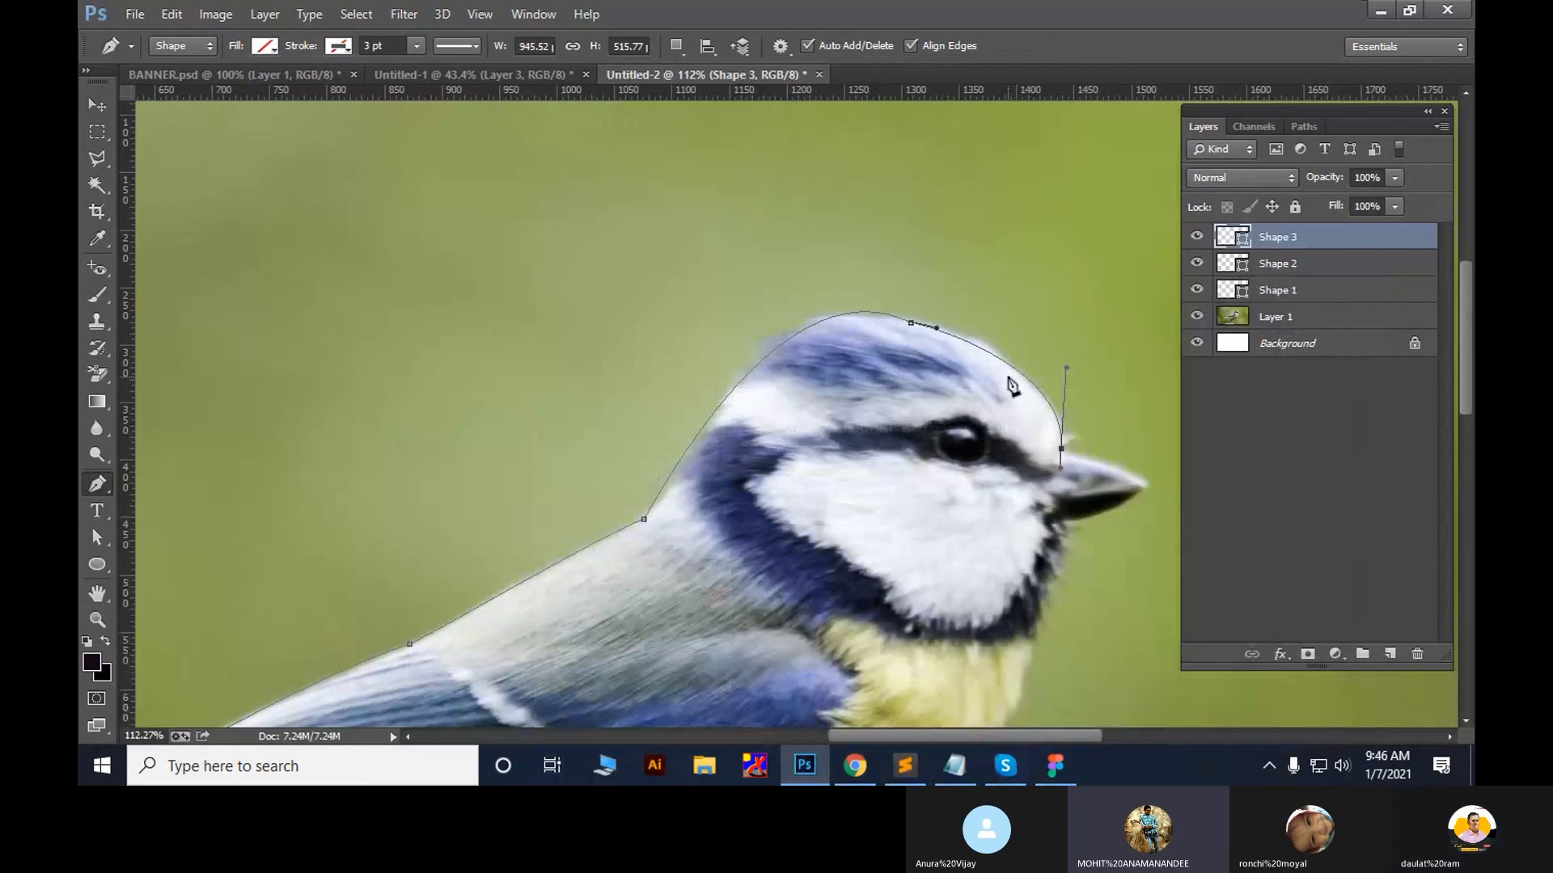
drag(1066, 368, 1048, 349)
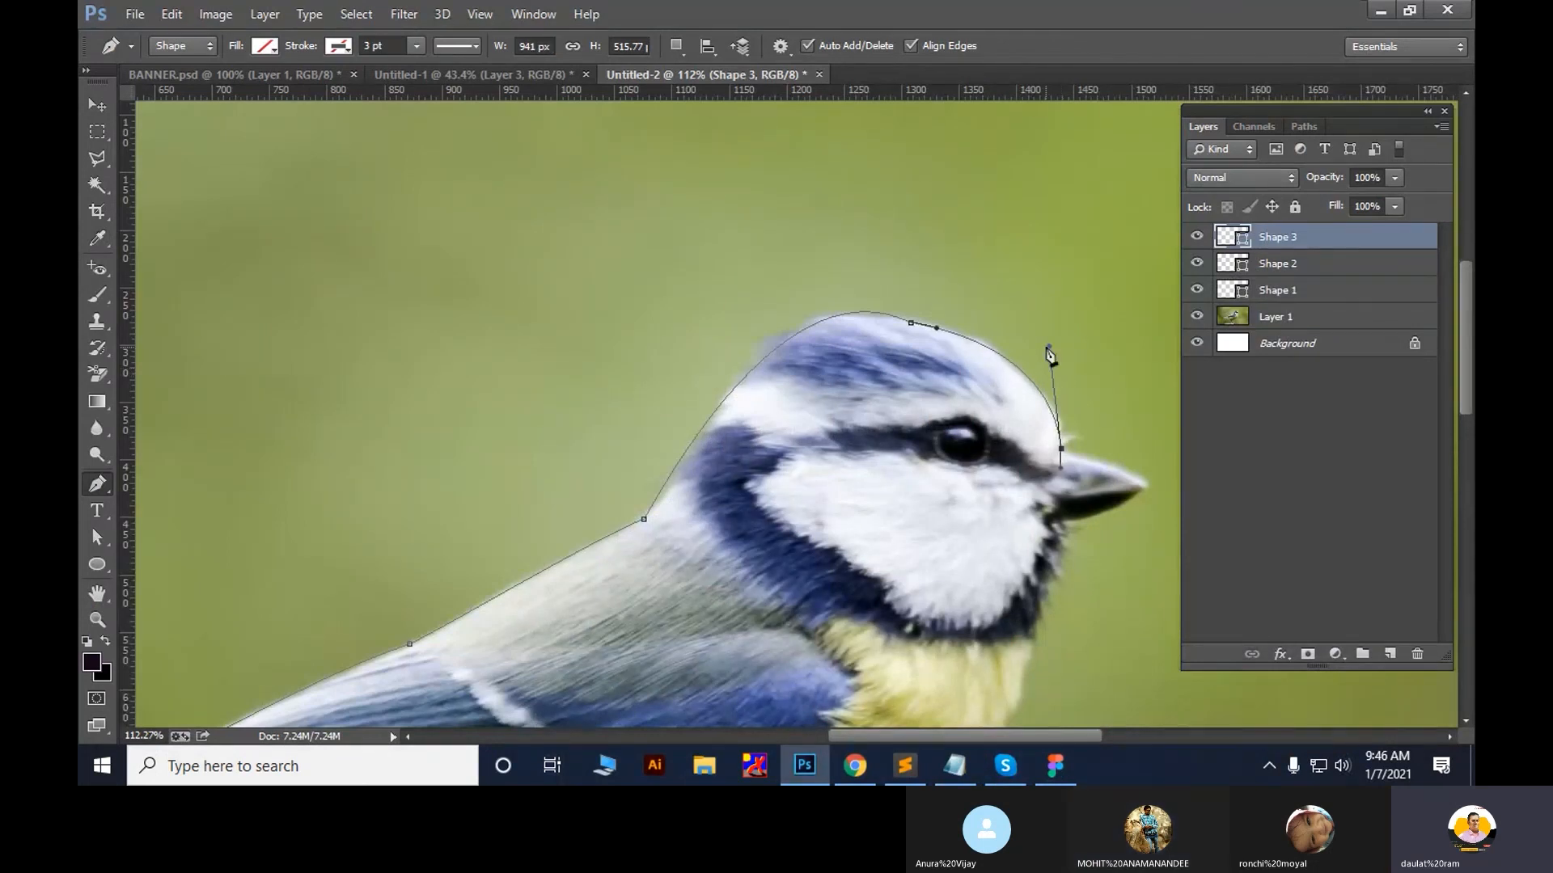
Raise the system speaker volume slightly
drag(1035, 637, 935, 483)
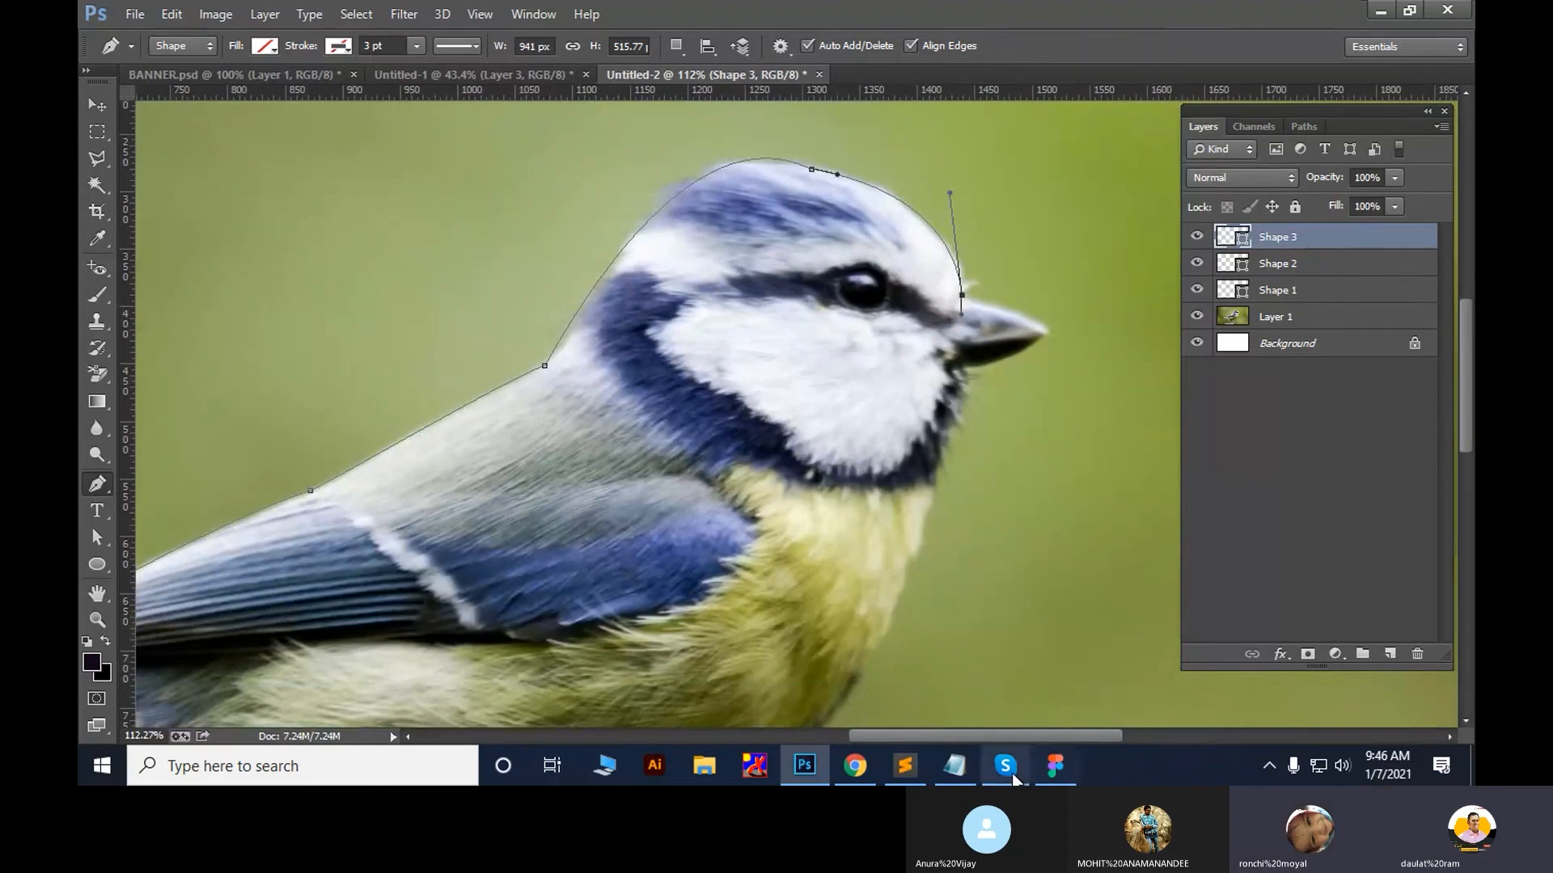
click(1343, 767)
drag(1273, 717, 1296, 719)
click(963, 296)
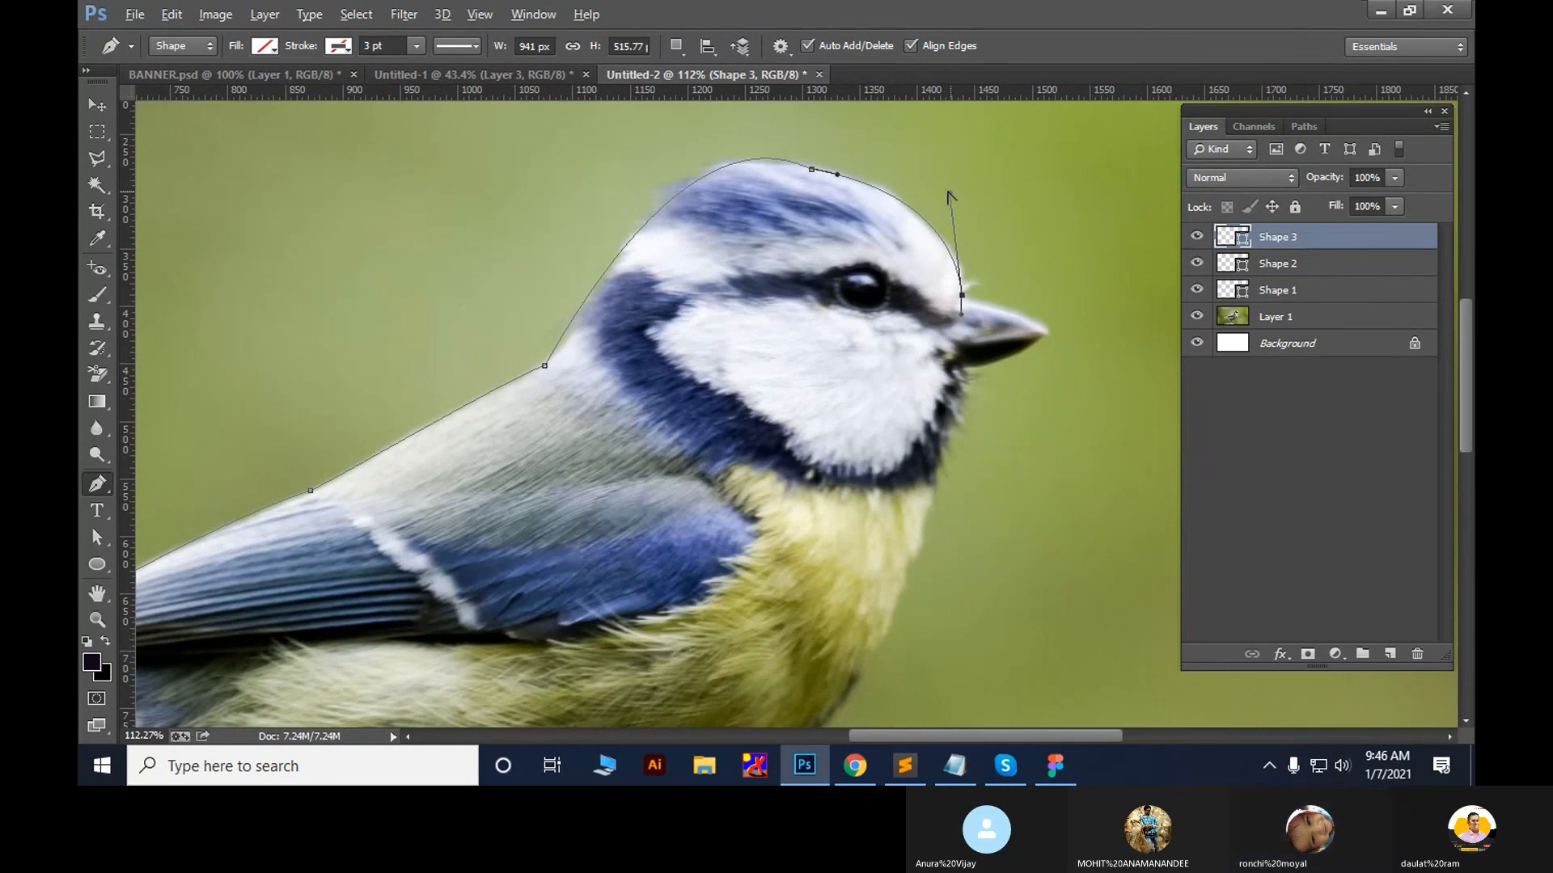
Refine the forehead curve with the beak-base anchor's upper handle, and switch to the Direct Selection tool
drag(949, 193, 940, 186)
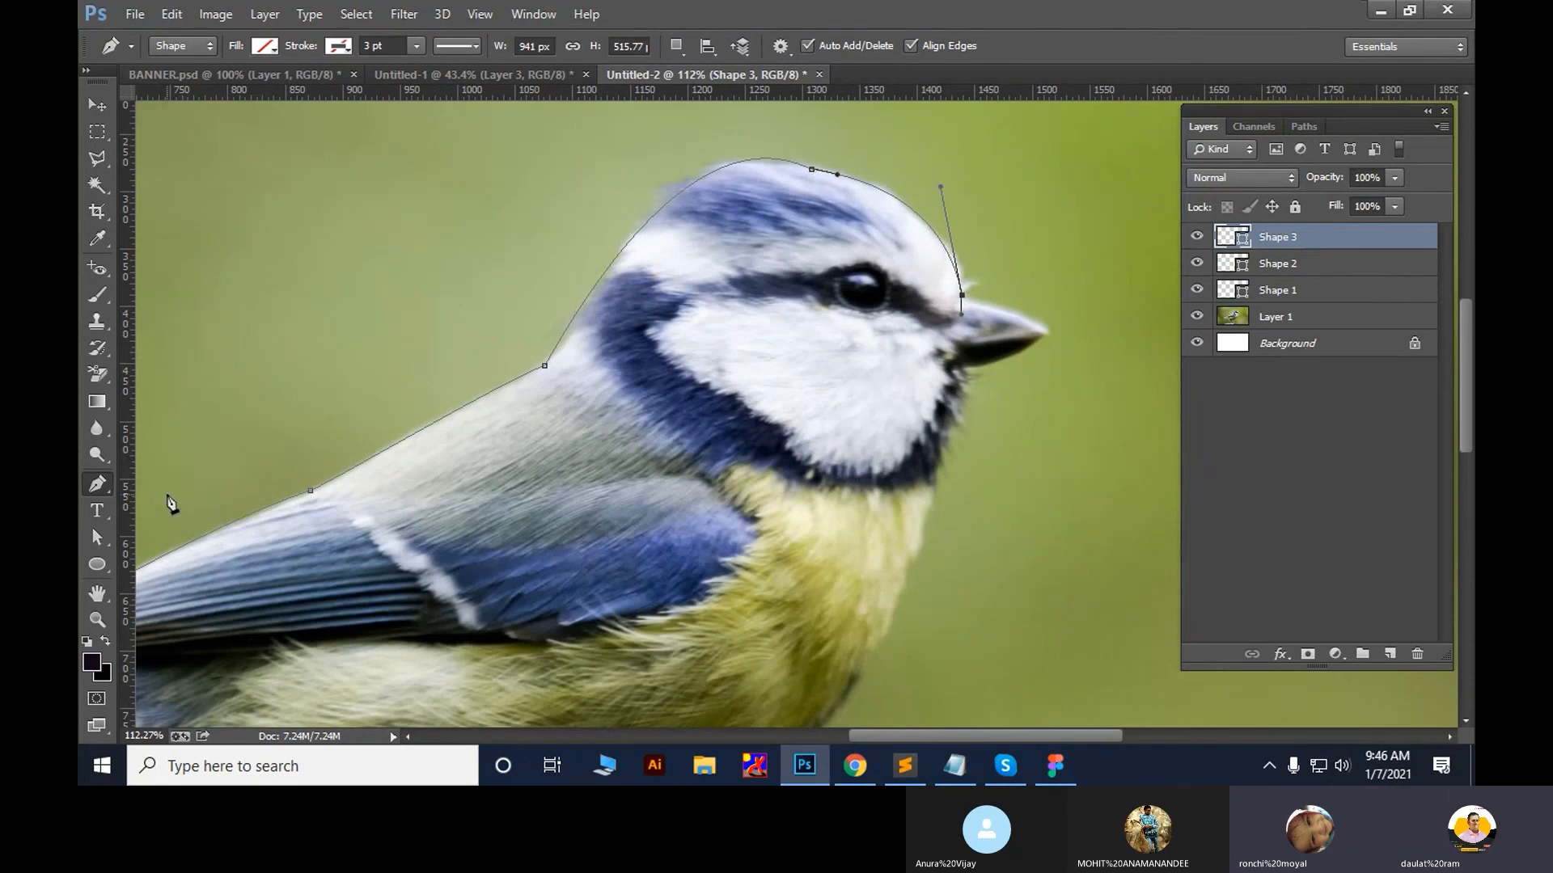
drag(96, 538, 164, 566)
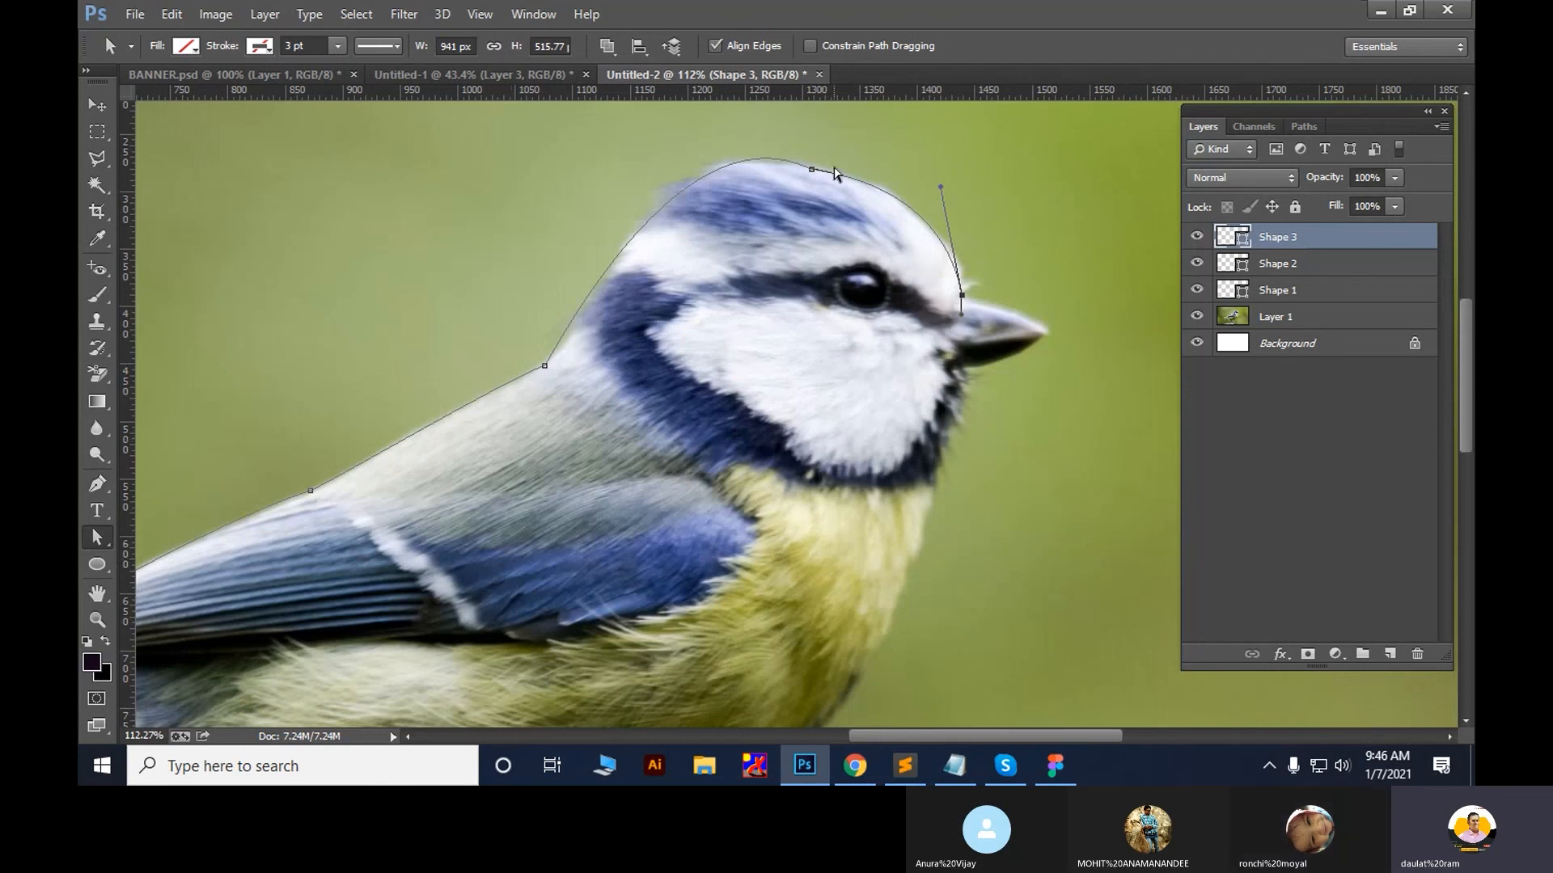
Refine the nape and beak-base anchor handles so the path fits the head outline, and select the anchor on the upper back
click(796, 167)
scroll(708, 267, up, 3)
drag(701, 257, 682, 259)
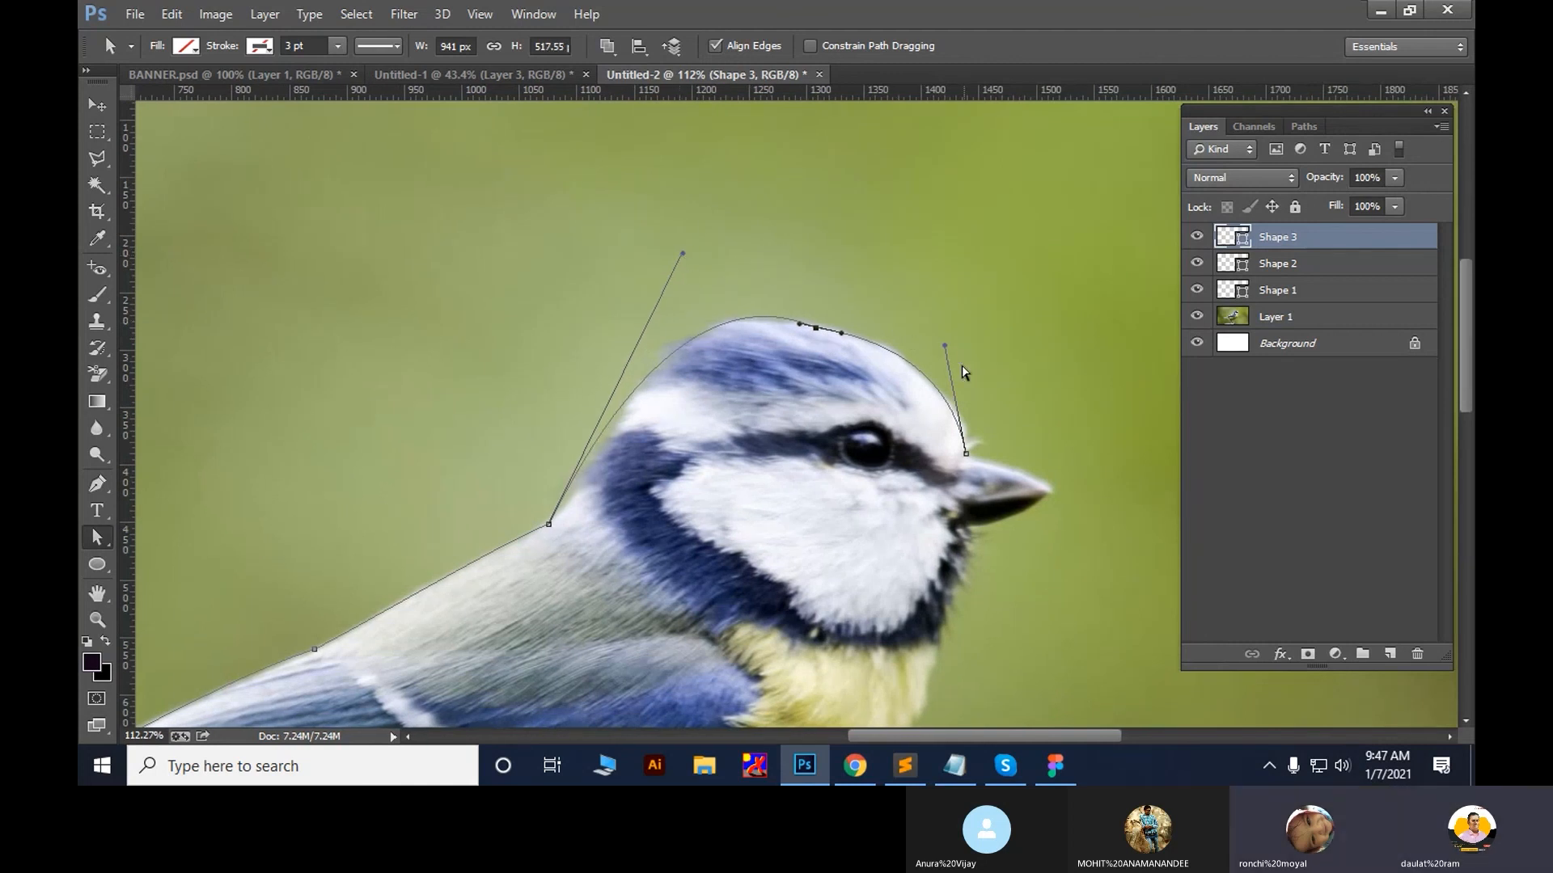
drag(944, 348, 952, 351)
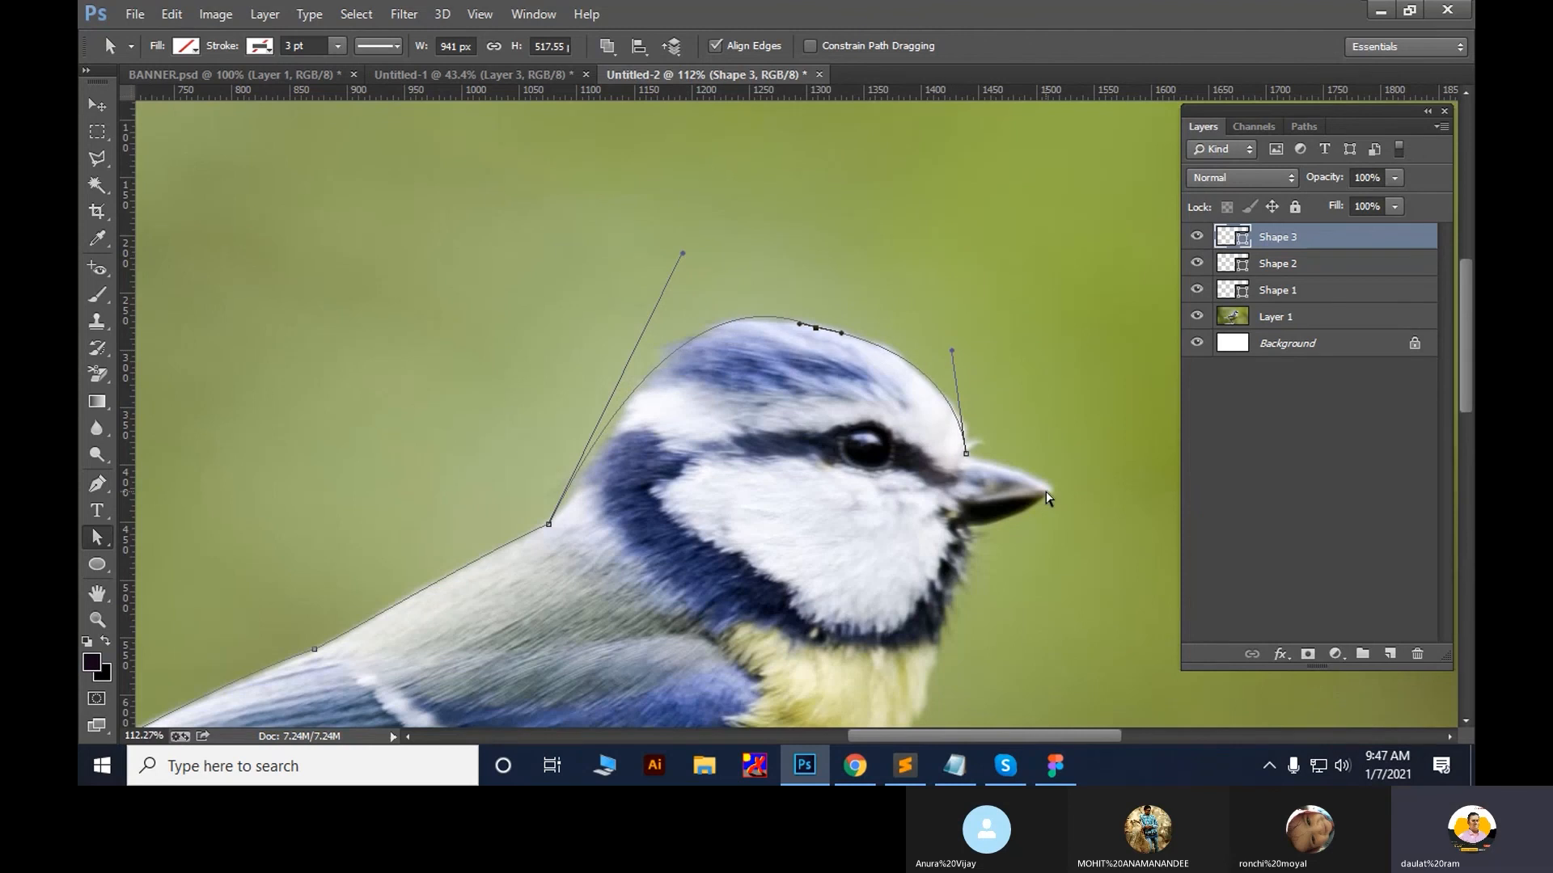
drag(537, 561, 720, 410)
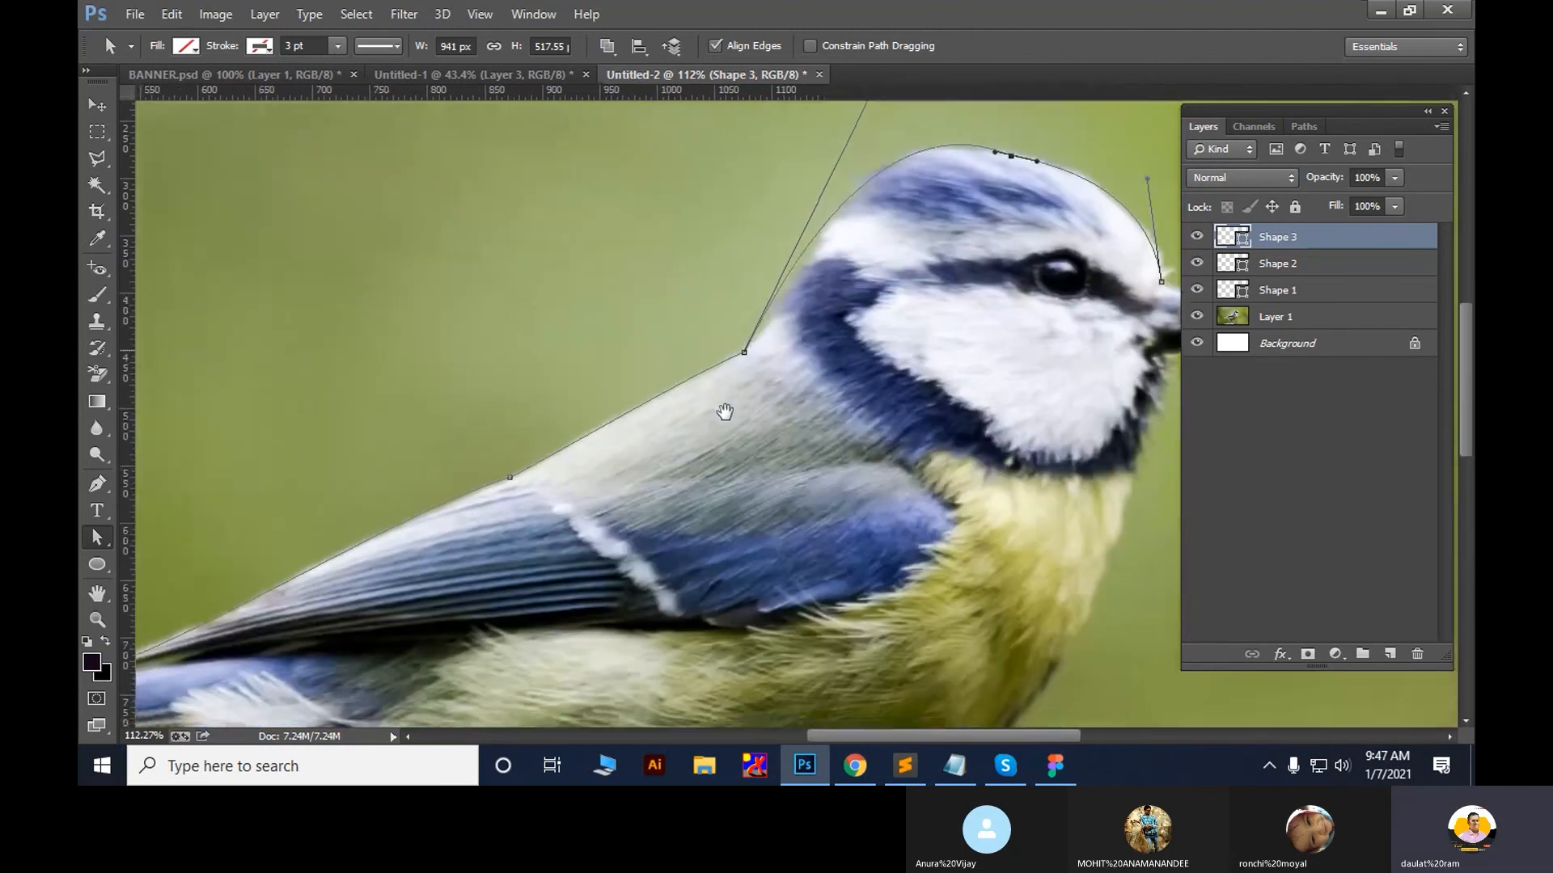
click(511, 479)
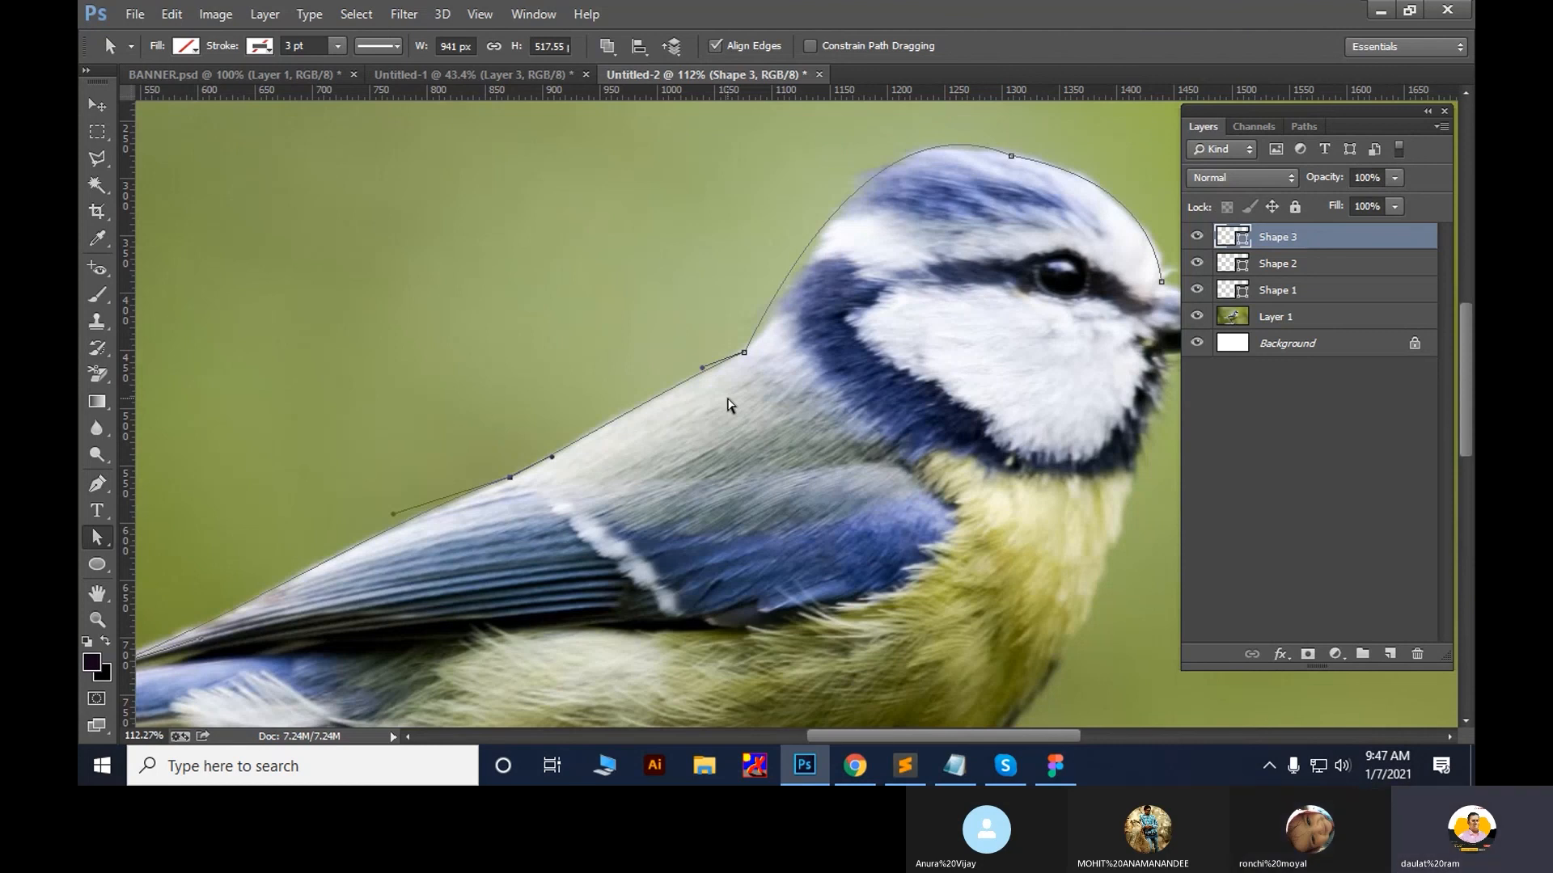
Continue the path with the Pen tool from the beak base to the tip and under the beak, adjusting the handles to its edges
drag(934, 352, 649, 382)
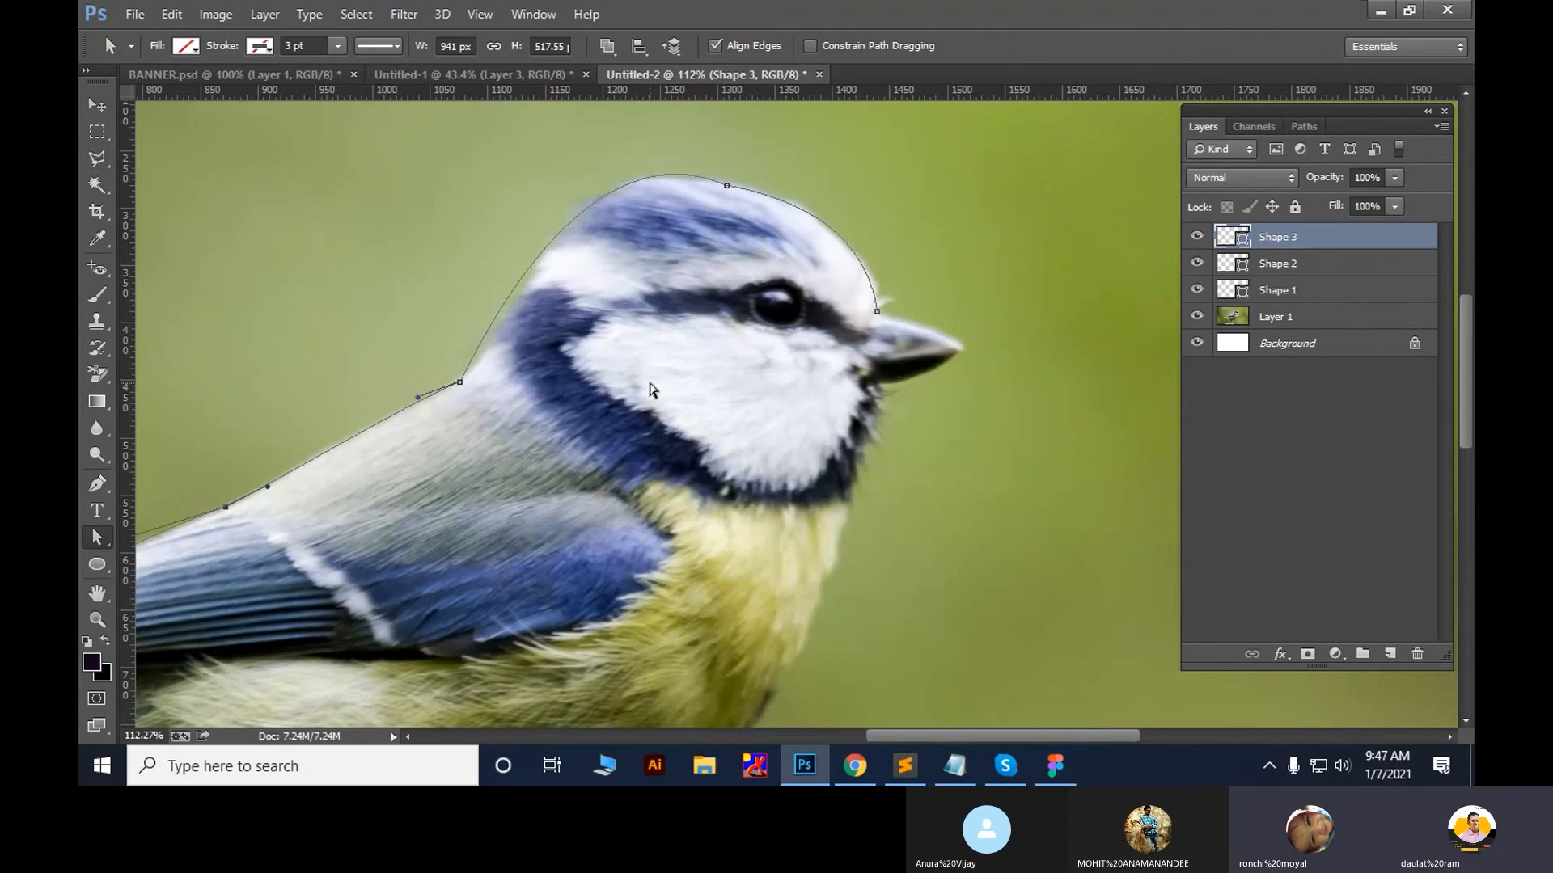
click(95, 493)
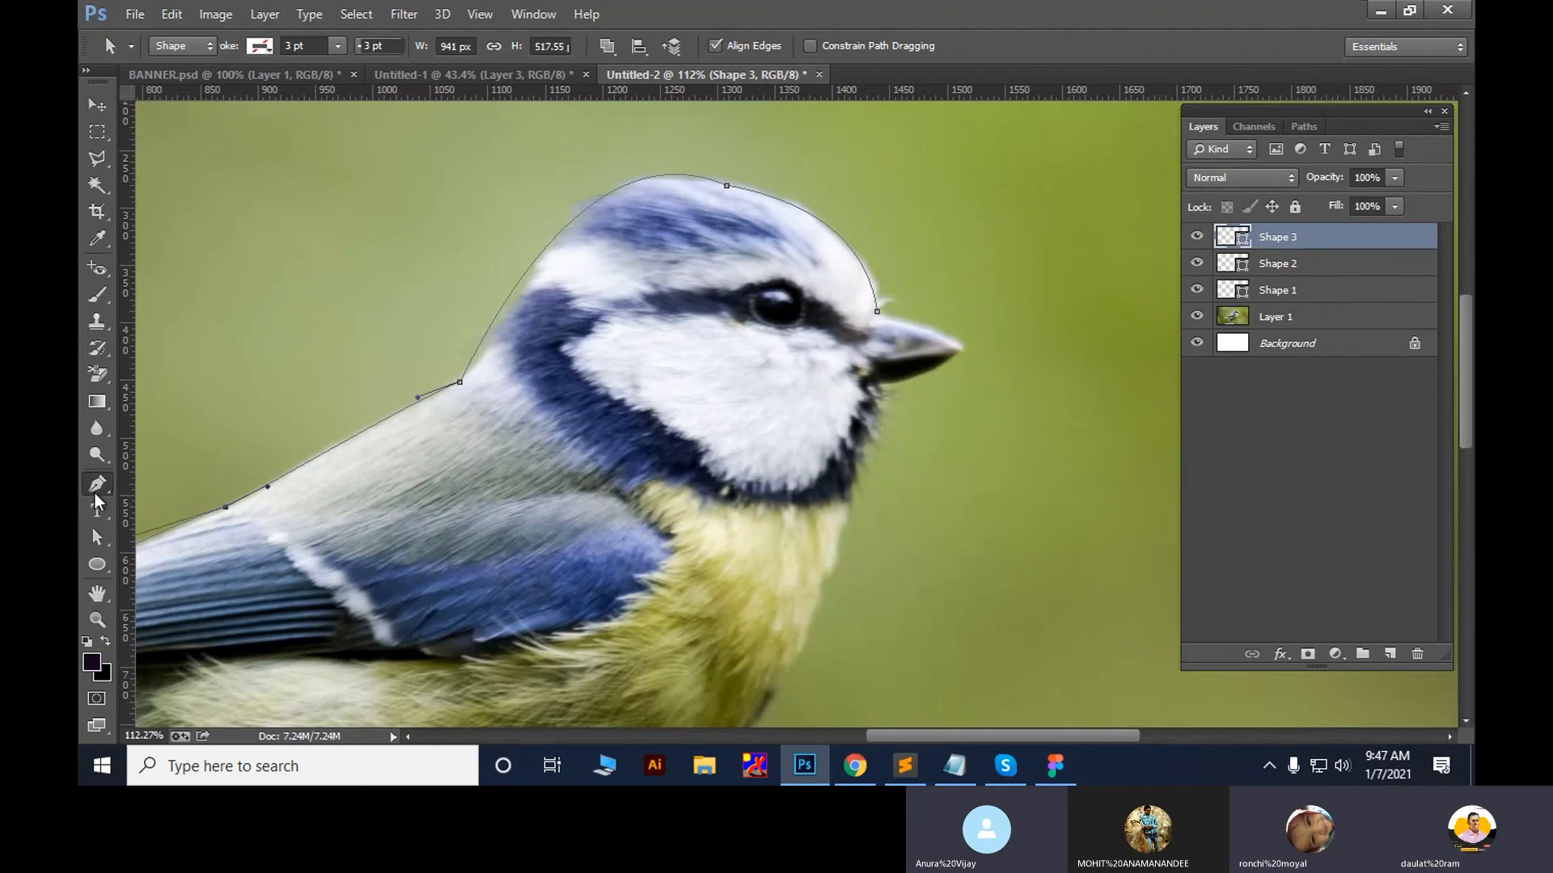
right_click(95, 496)
click(179, 483)
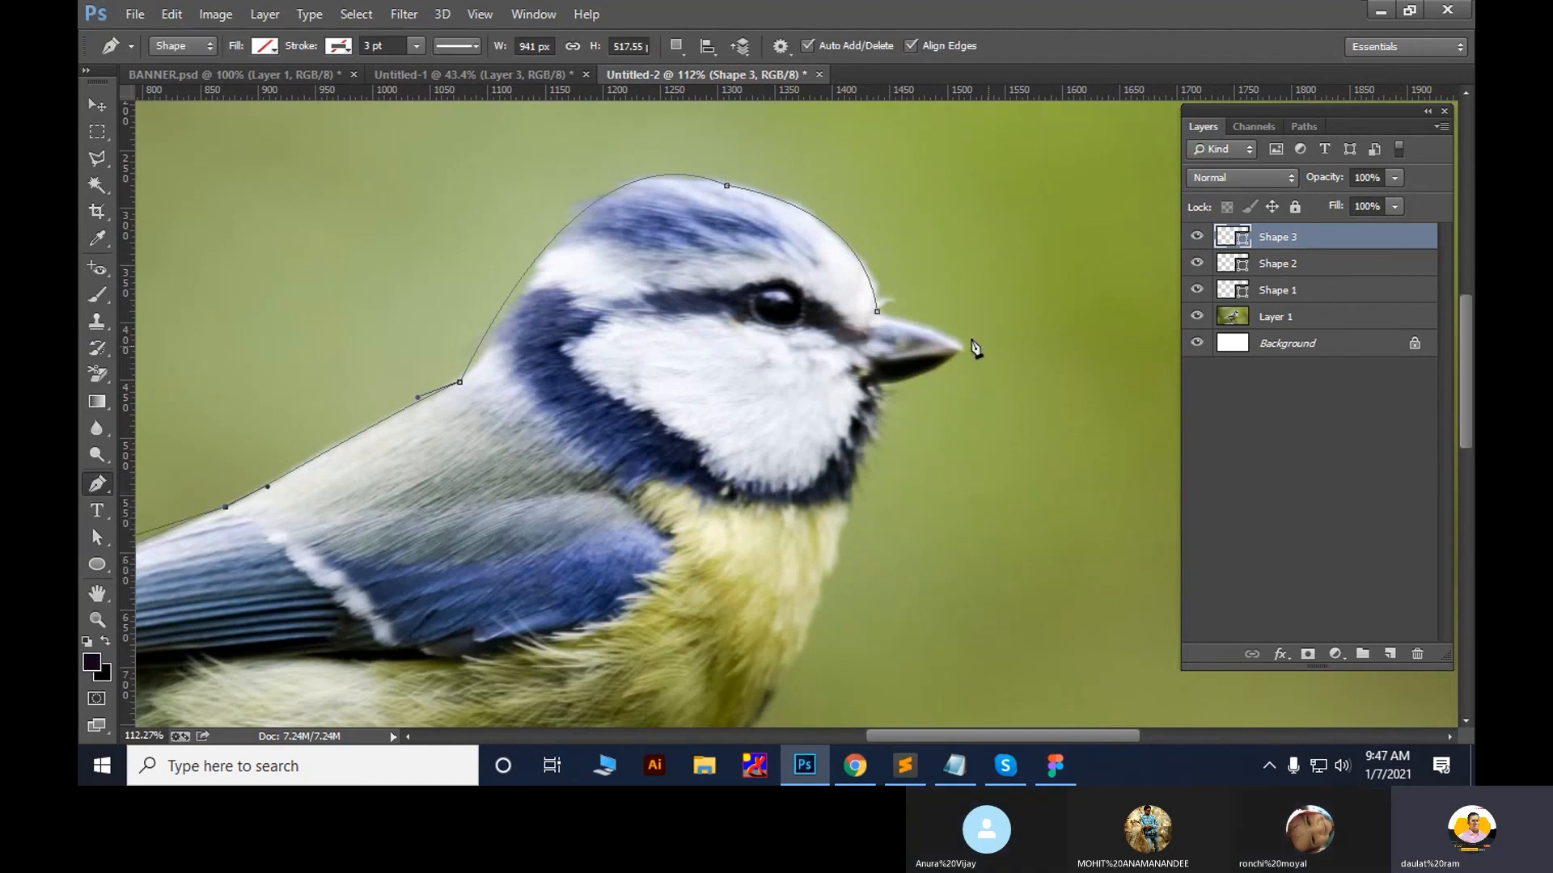
click(877, 314)
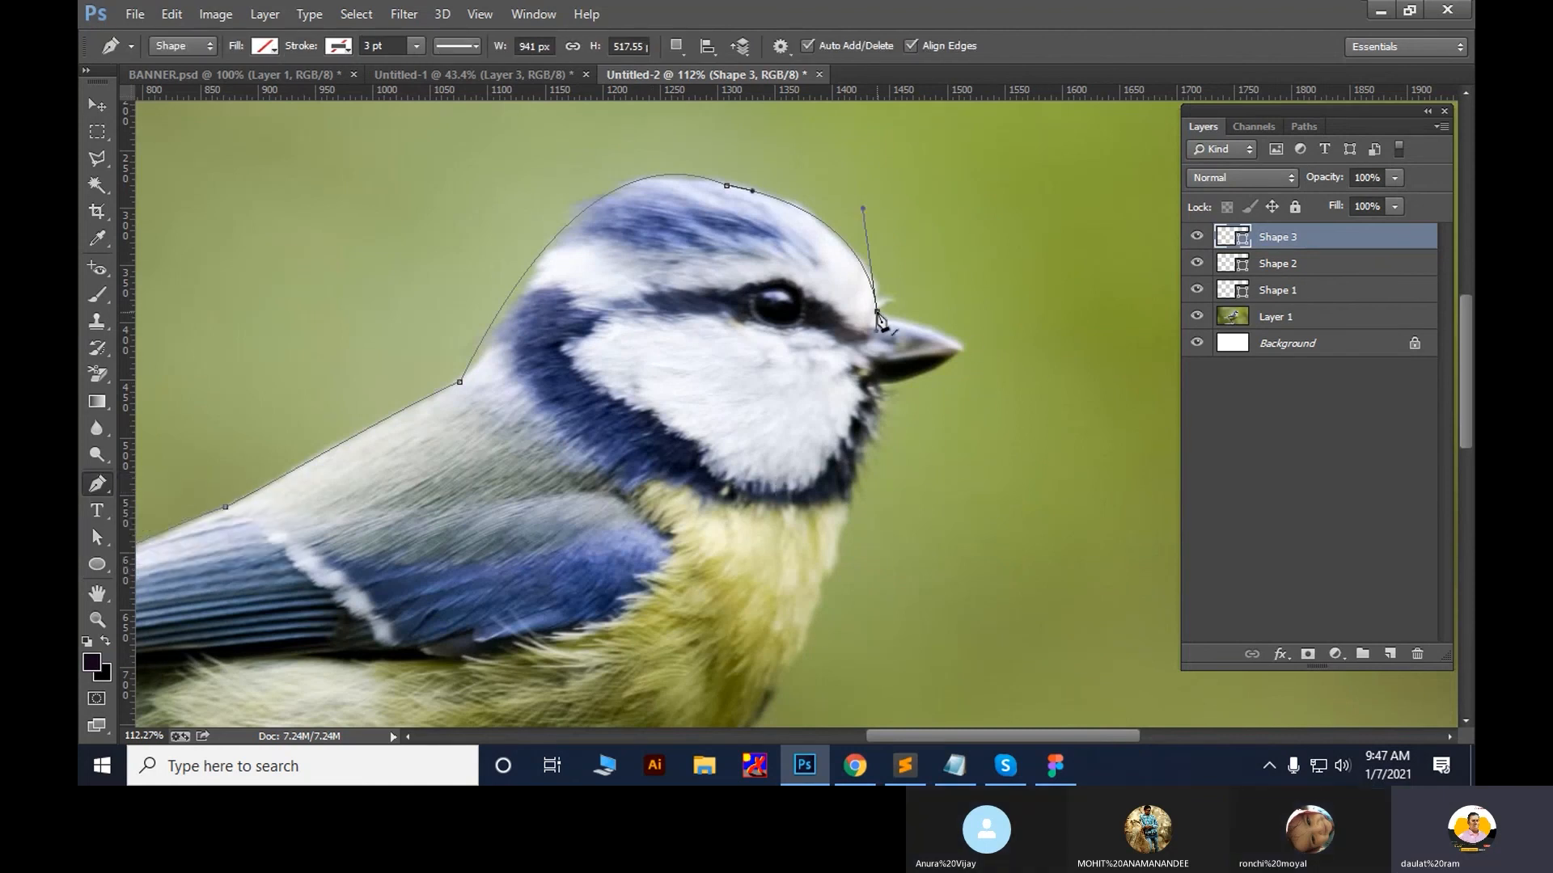
click(961, 349)
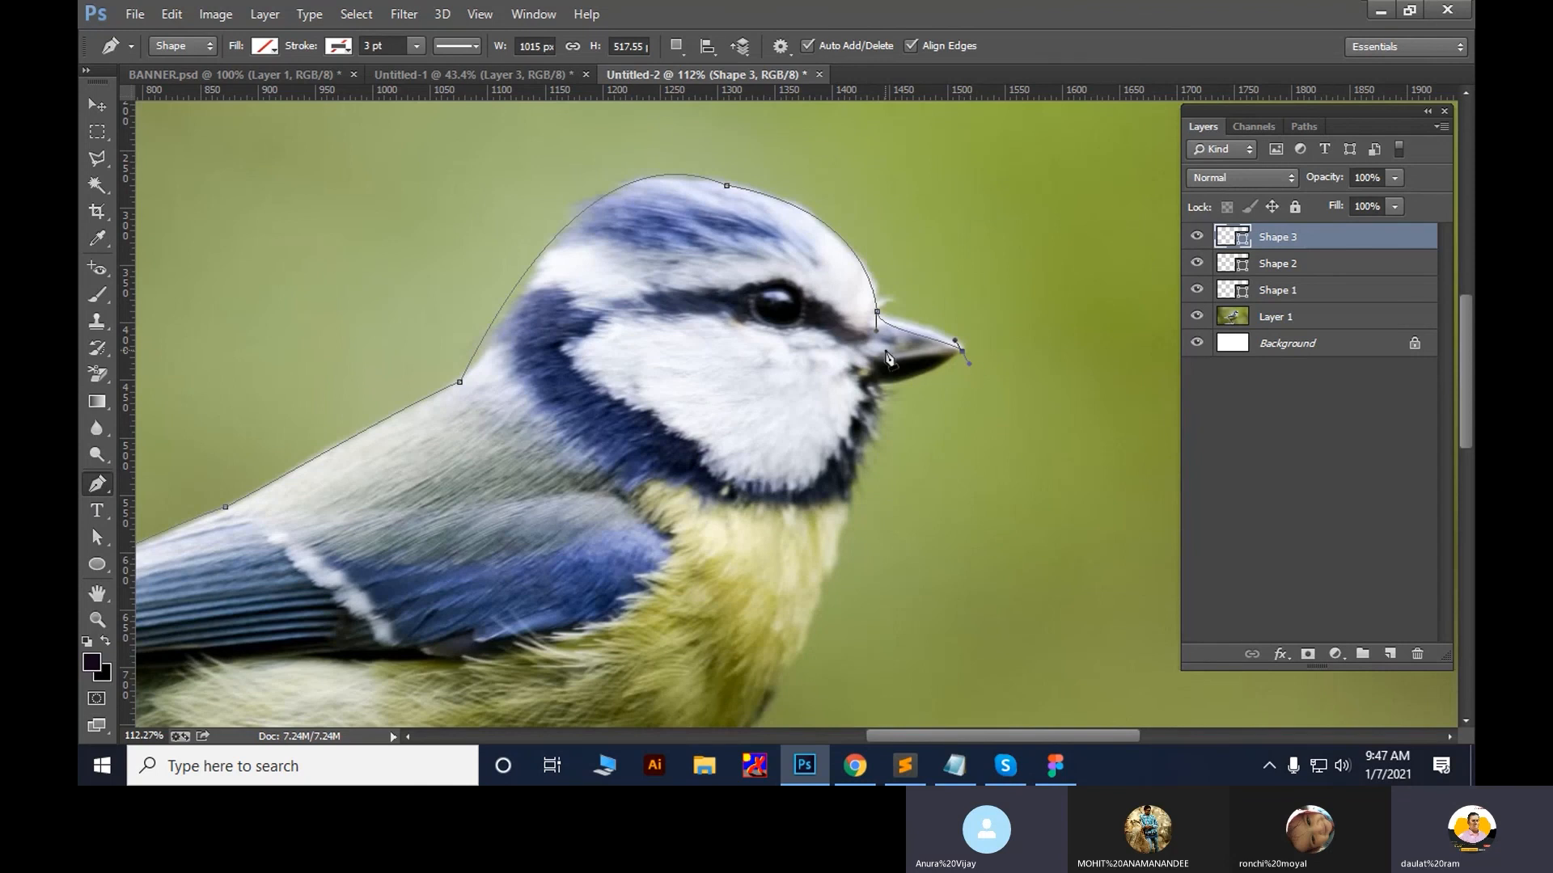
drag(877, 330, 914, 321)
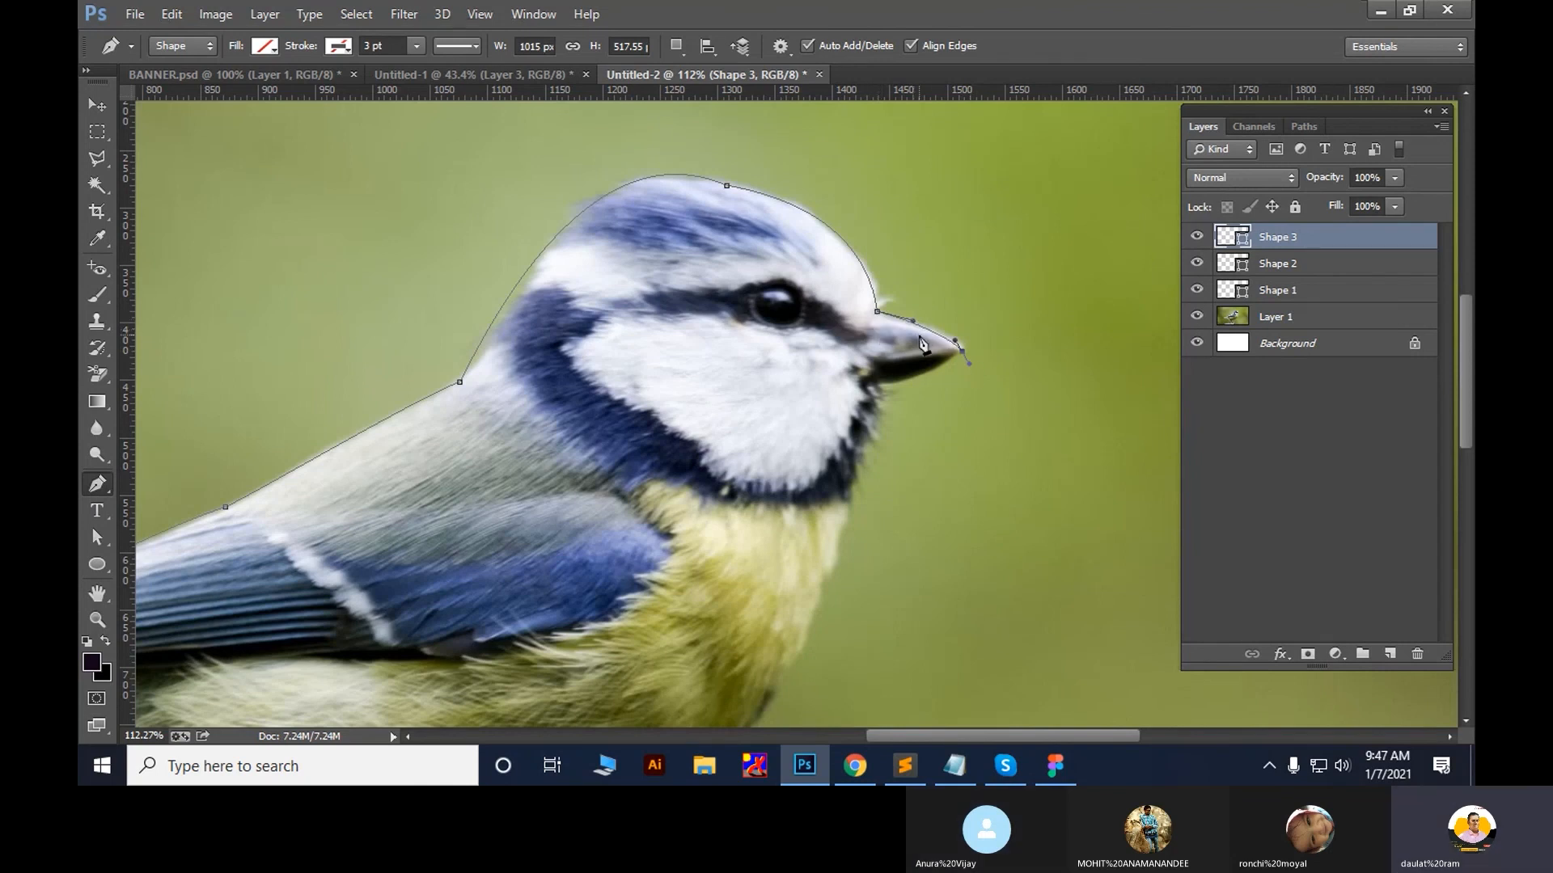
drag(875, 385, 857, 386)
drag(969, 364, 935, 374)
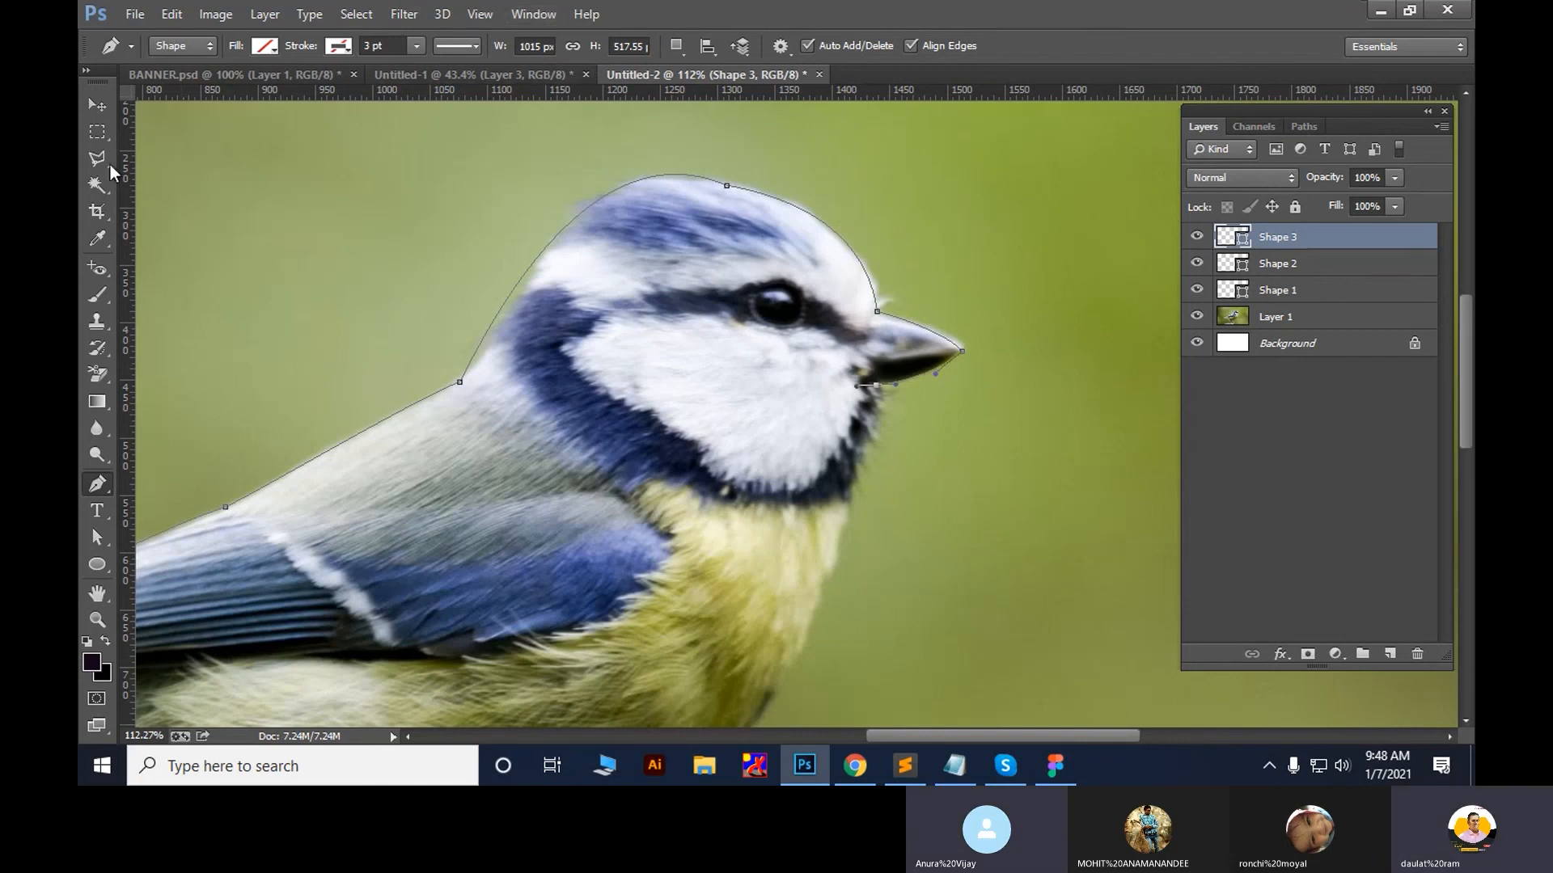
Switch to the Move tool and review the Edit, File, Help and Window commands, including the Paste Special options
click(90, 106)
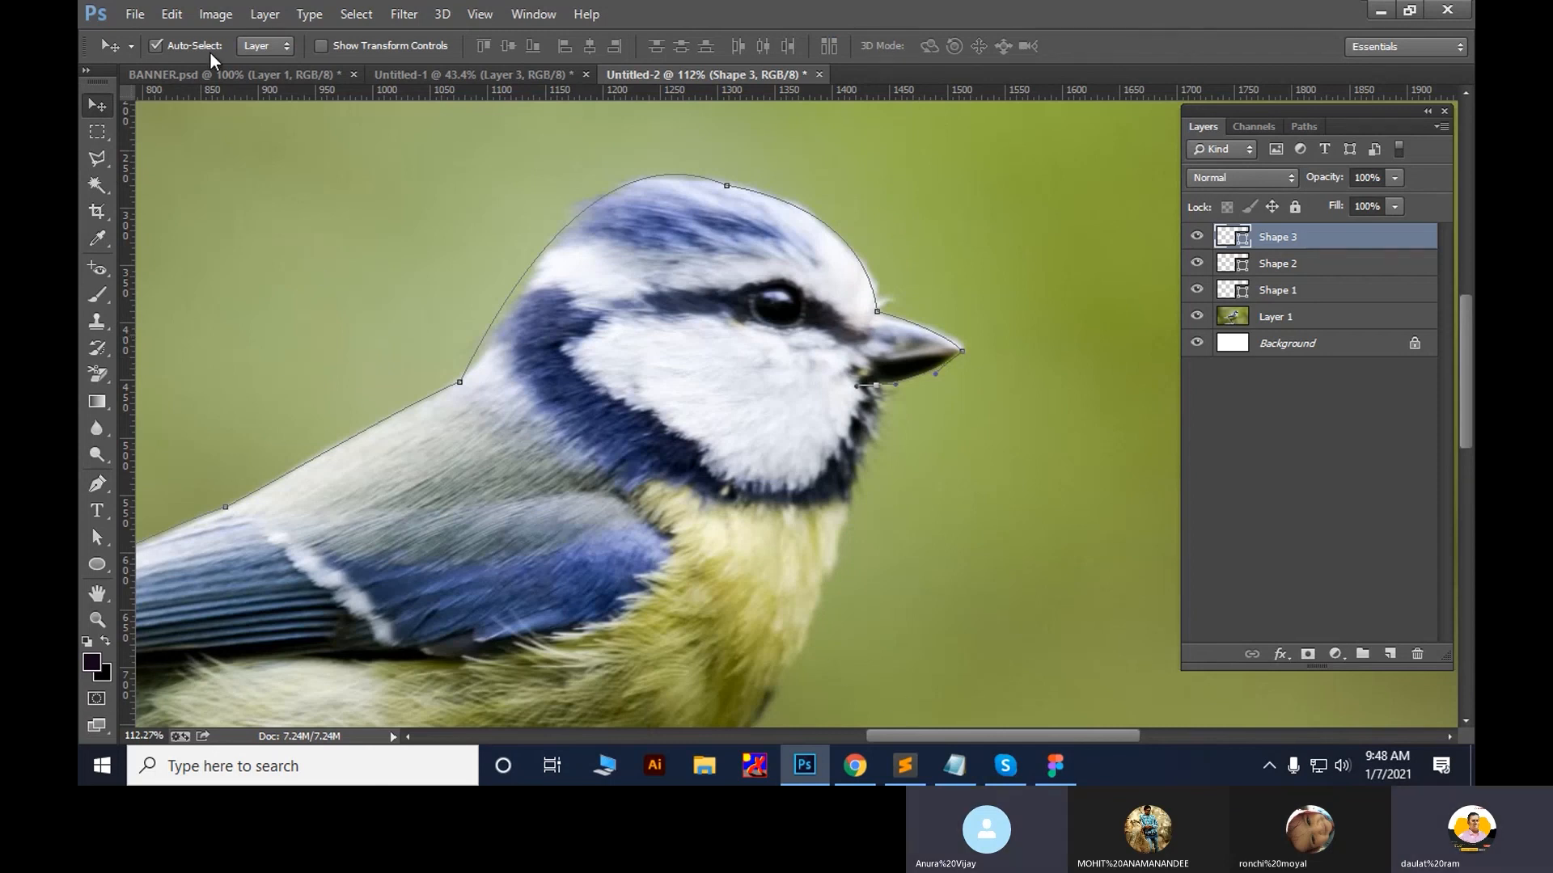
click(173, 15)
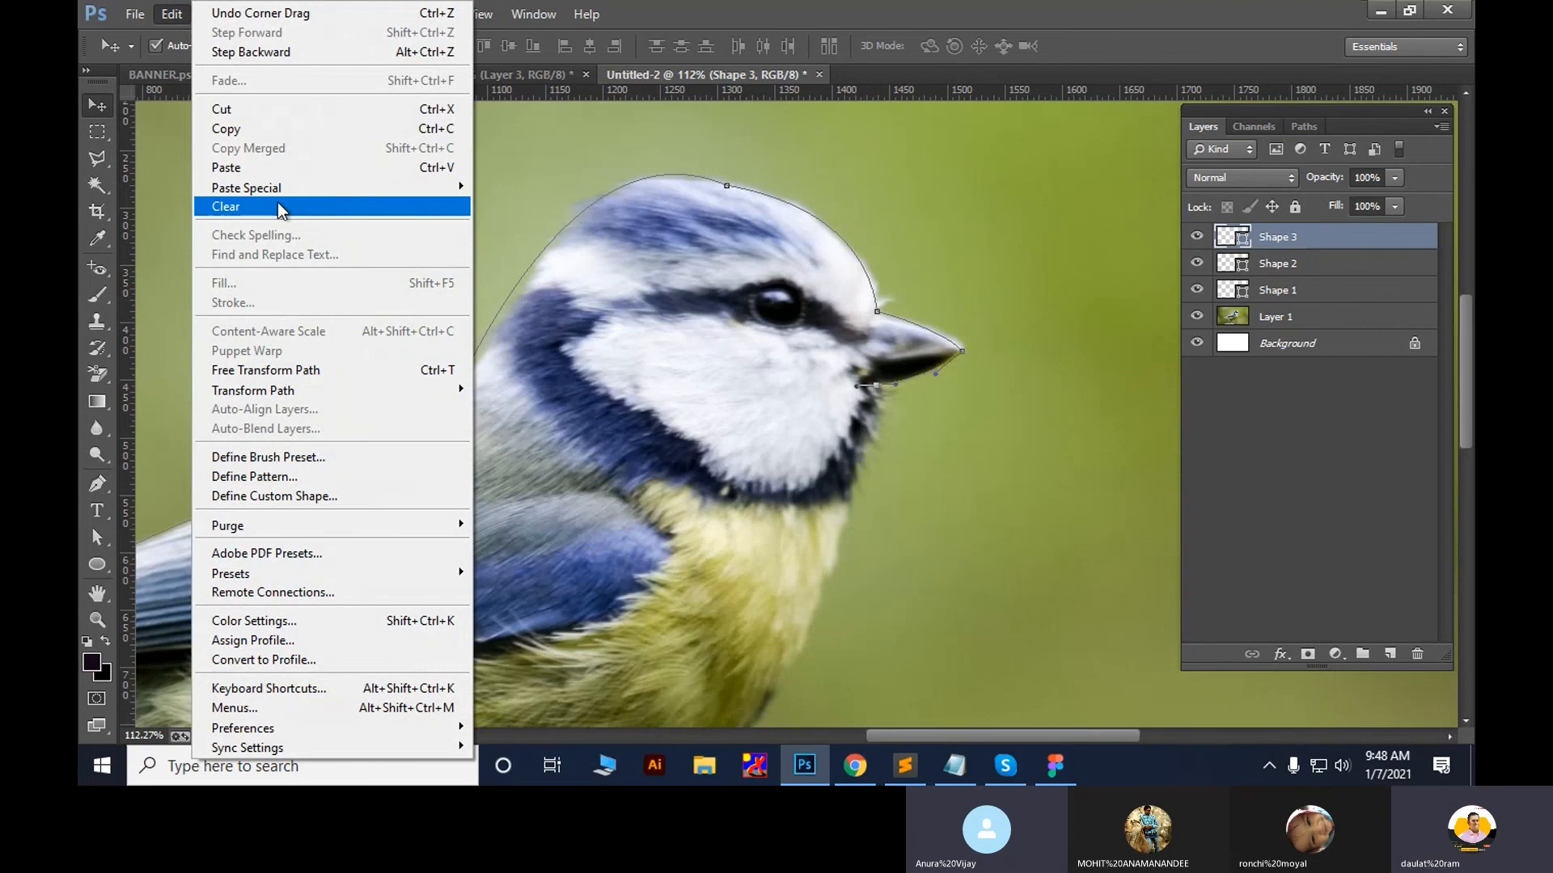
mouse_move(317, 194)
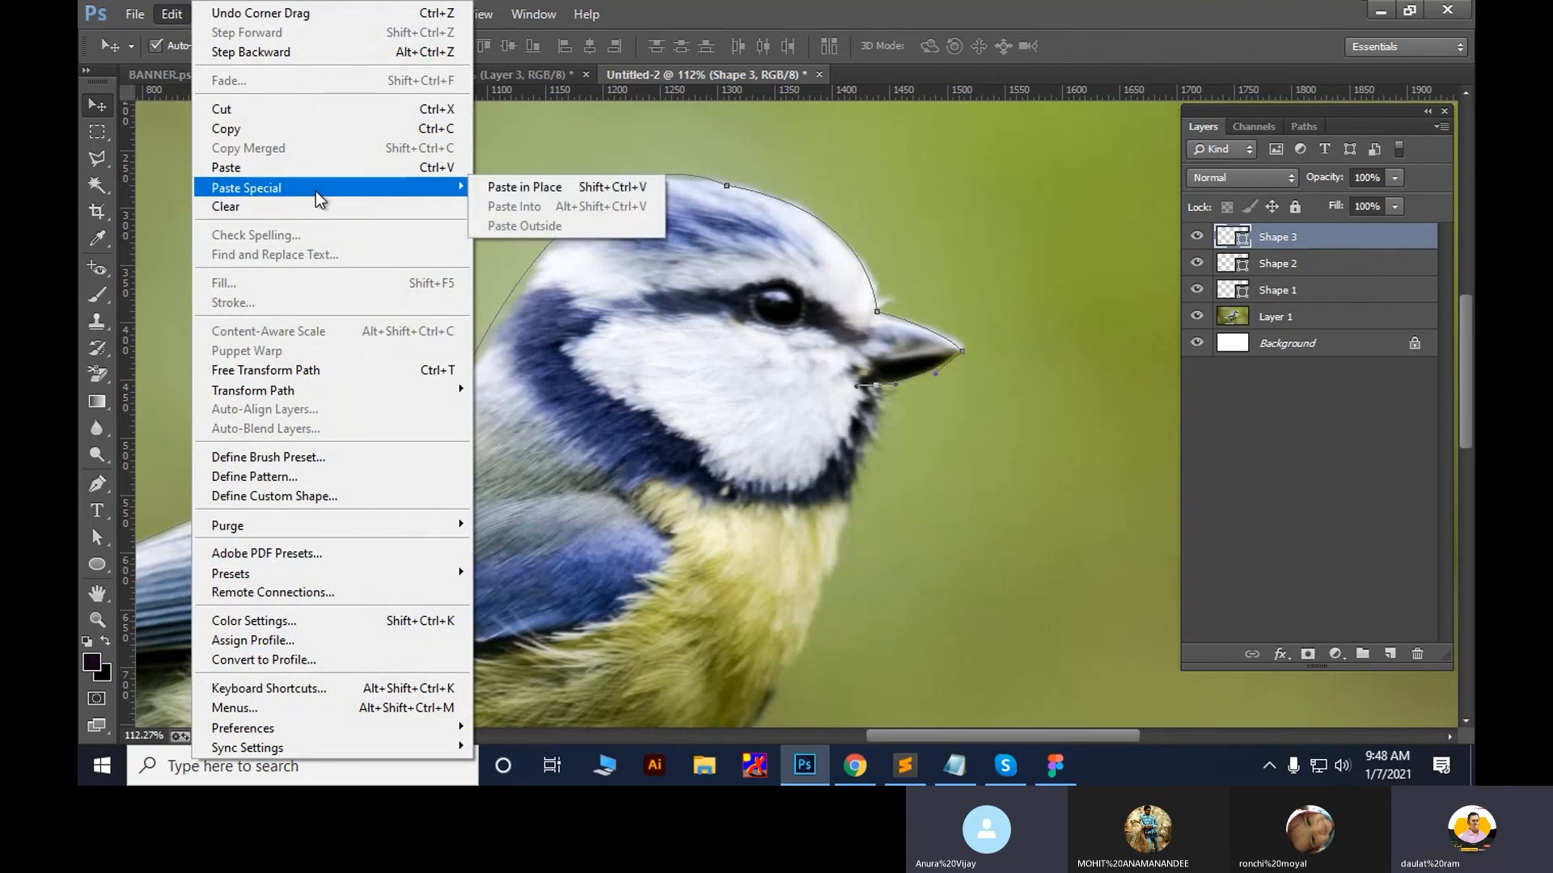
click(135, 15)
click(135, 14)
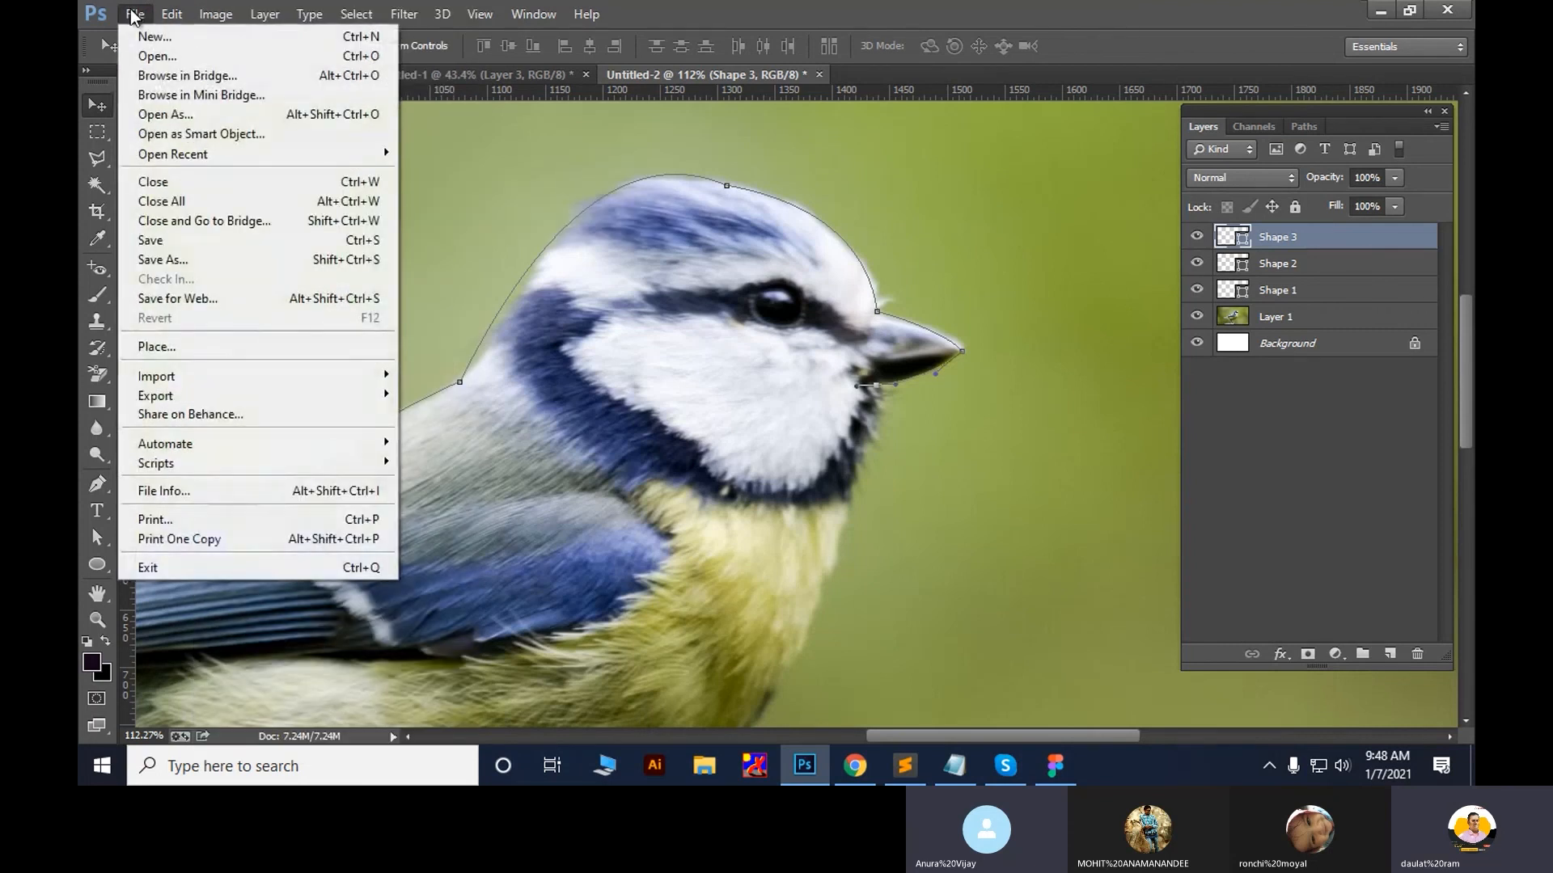
mouse_move(182, 15)
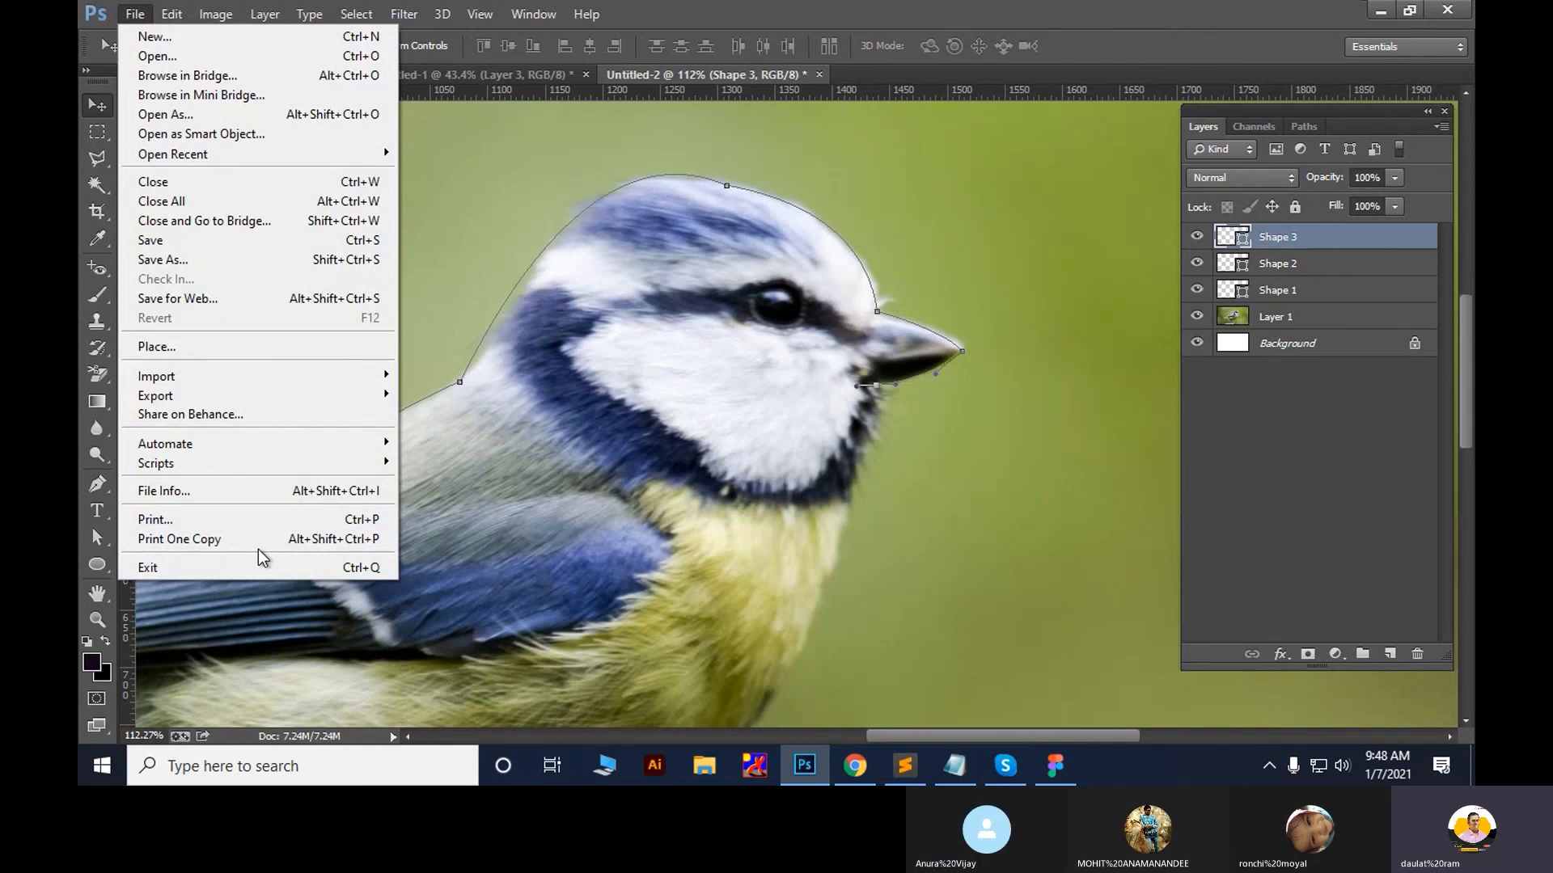
mouse_move(624, 8)
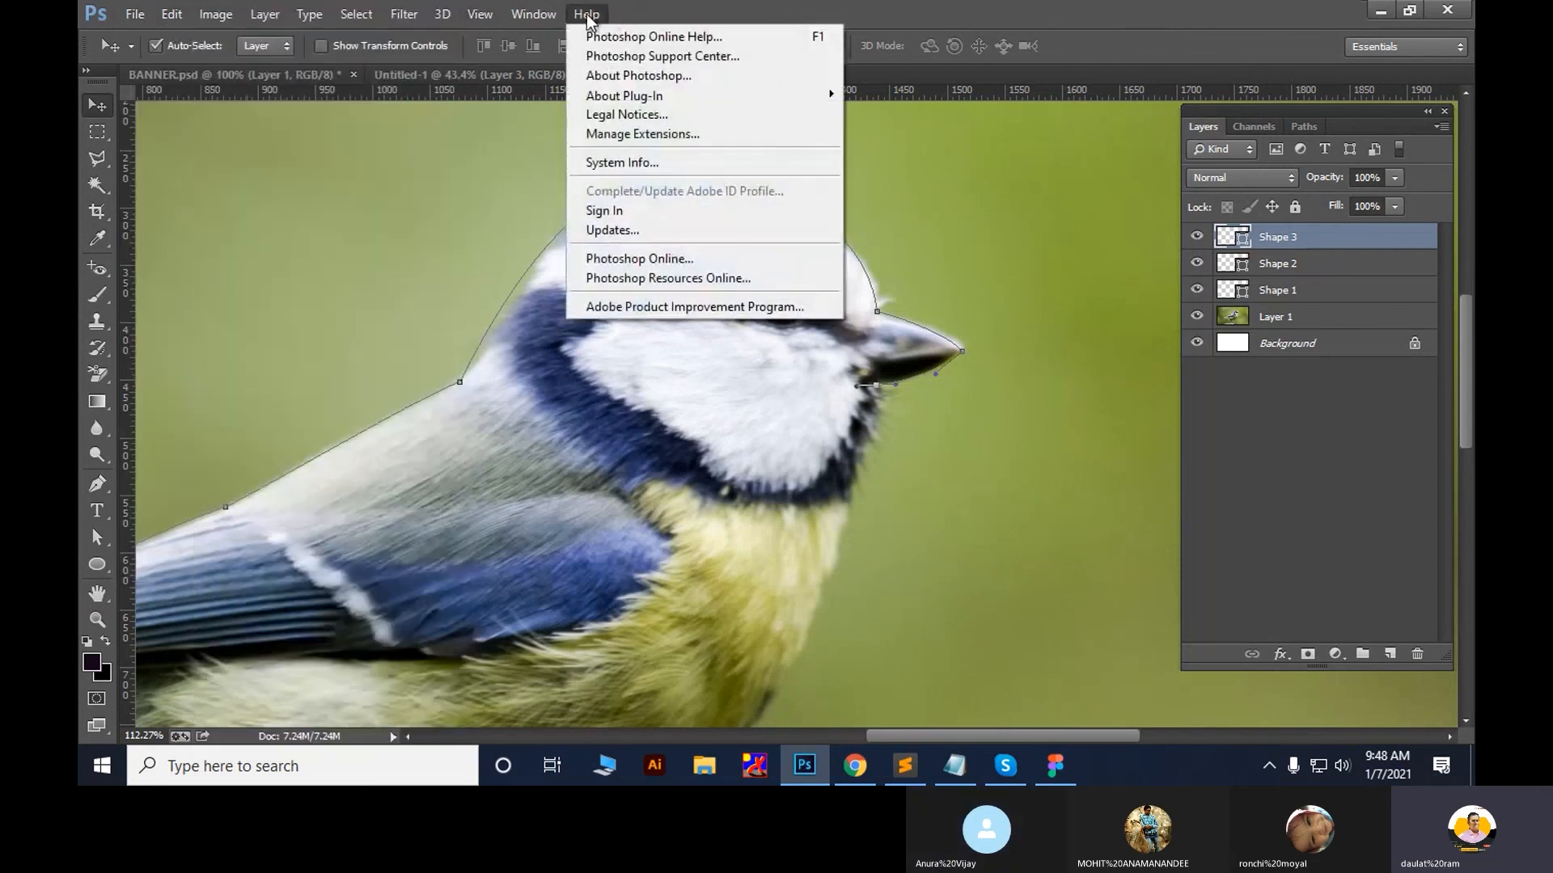
mouse_move(533, 15)
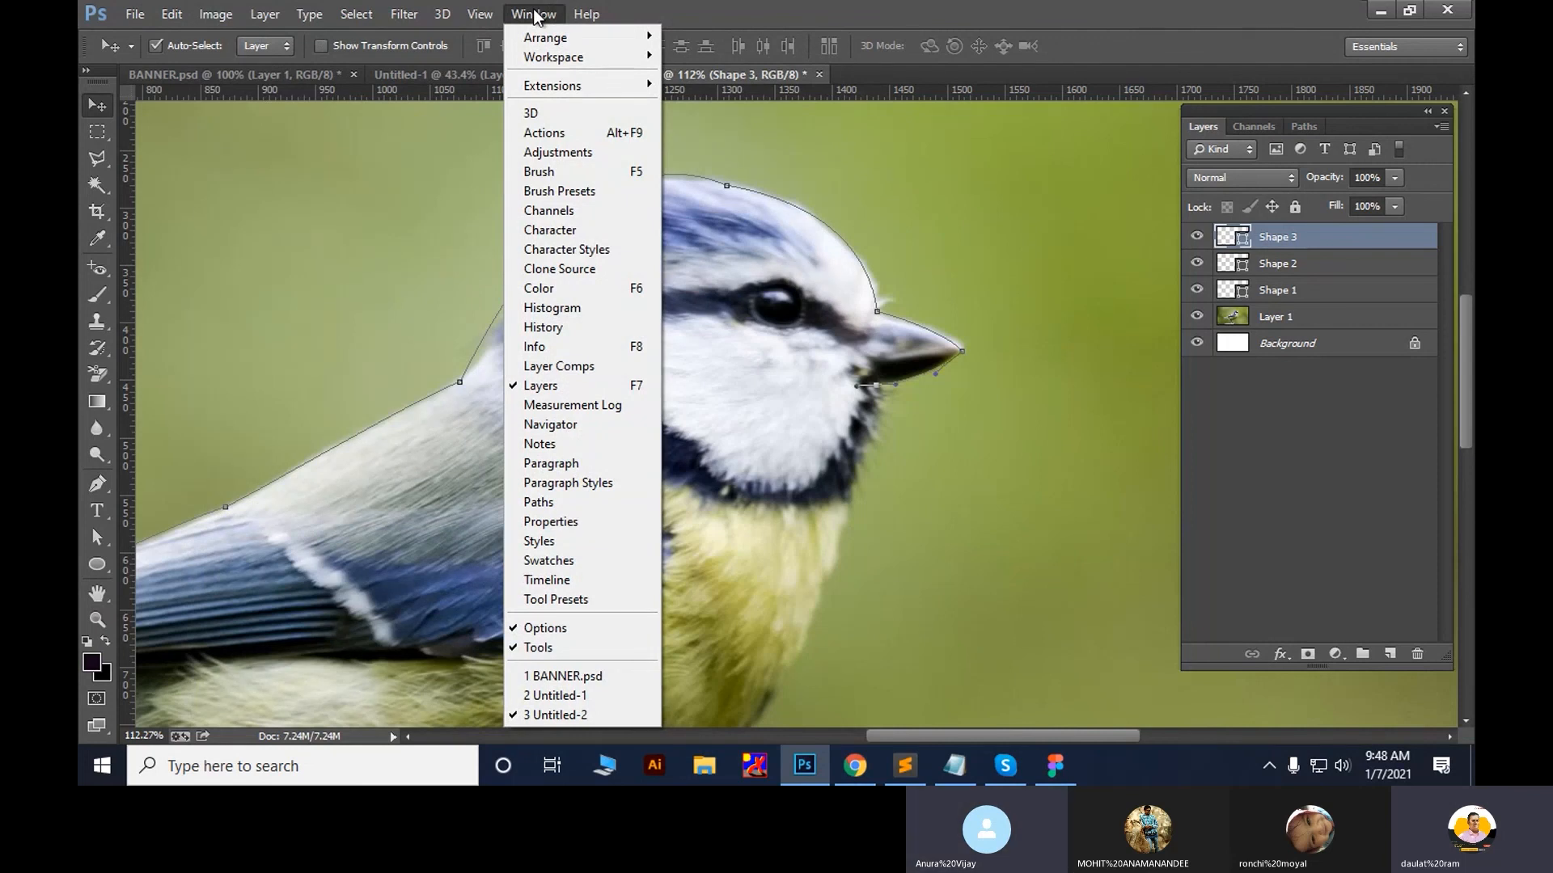
click(1069, 12)
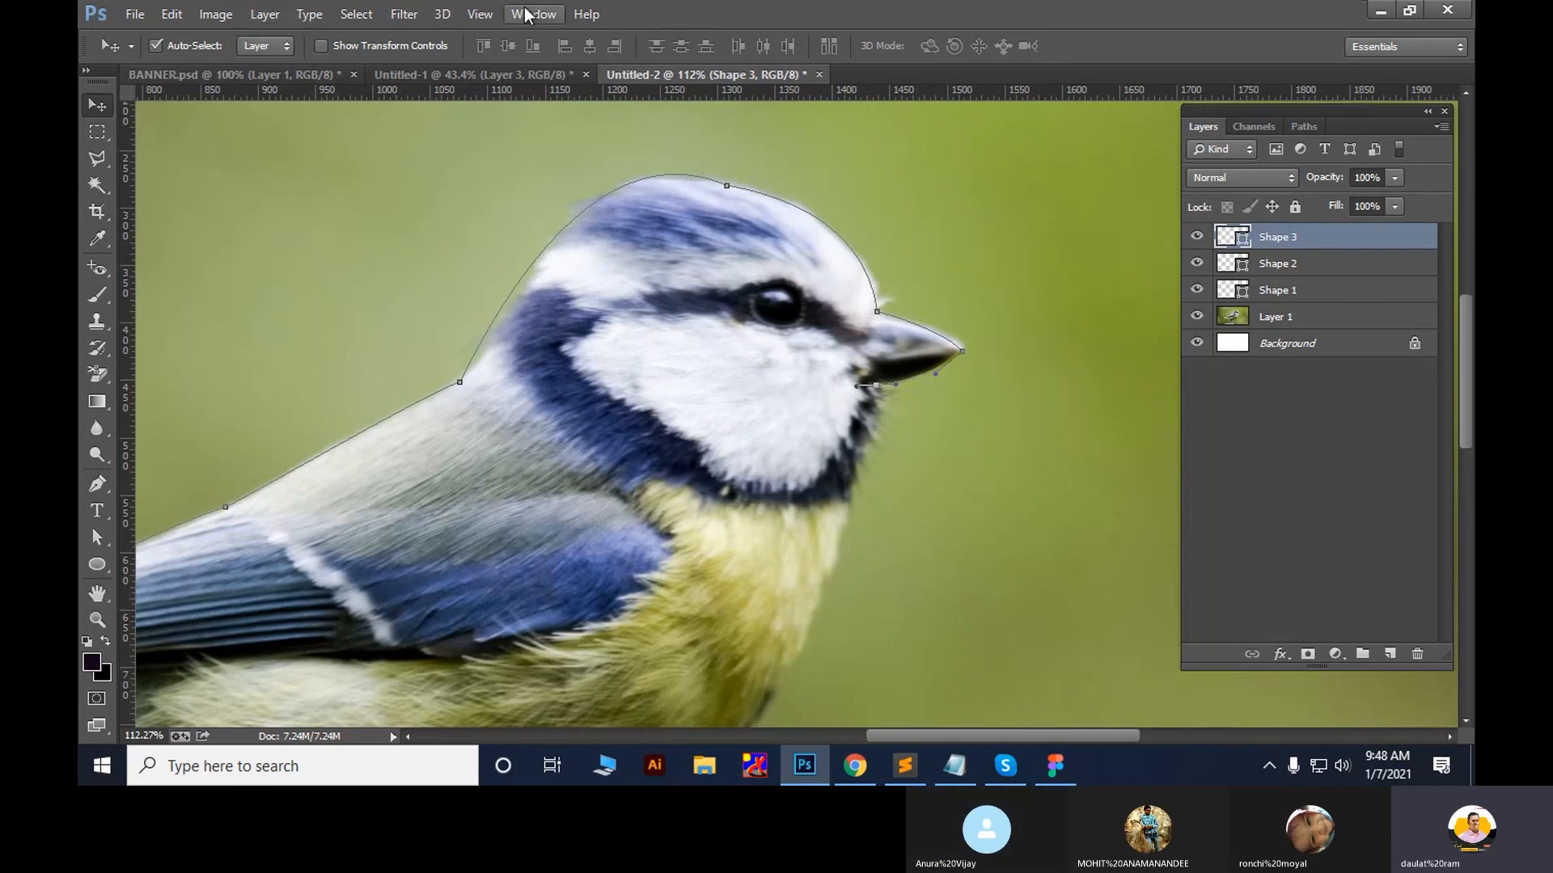
click(169, 14)
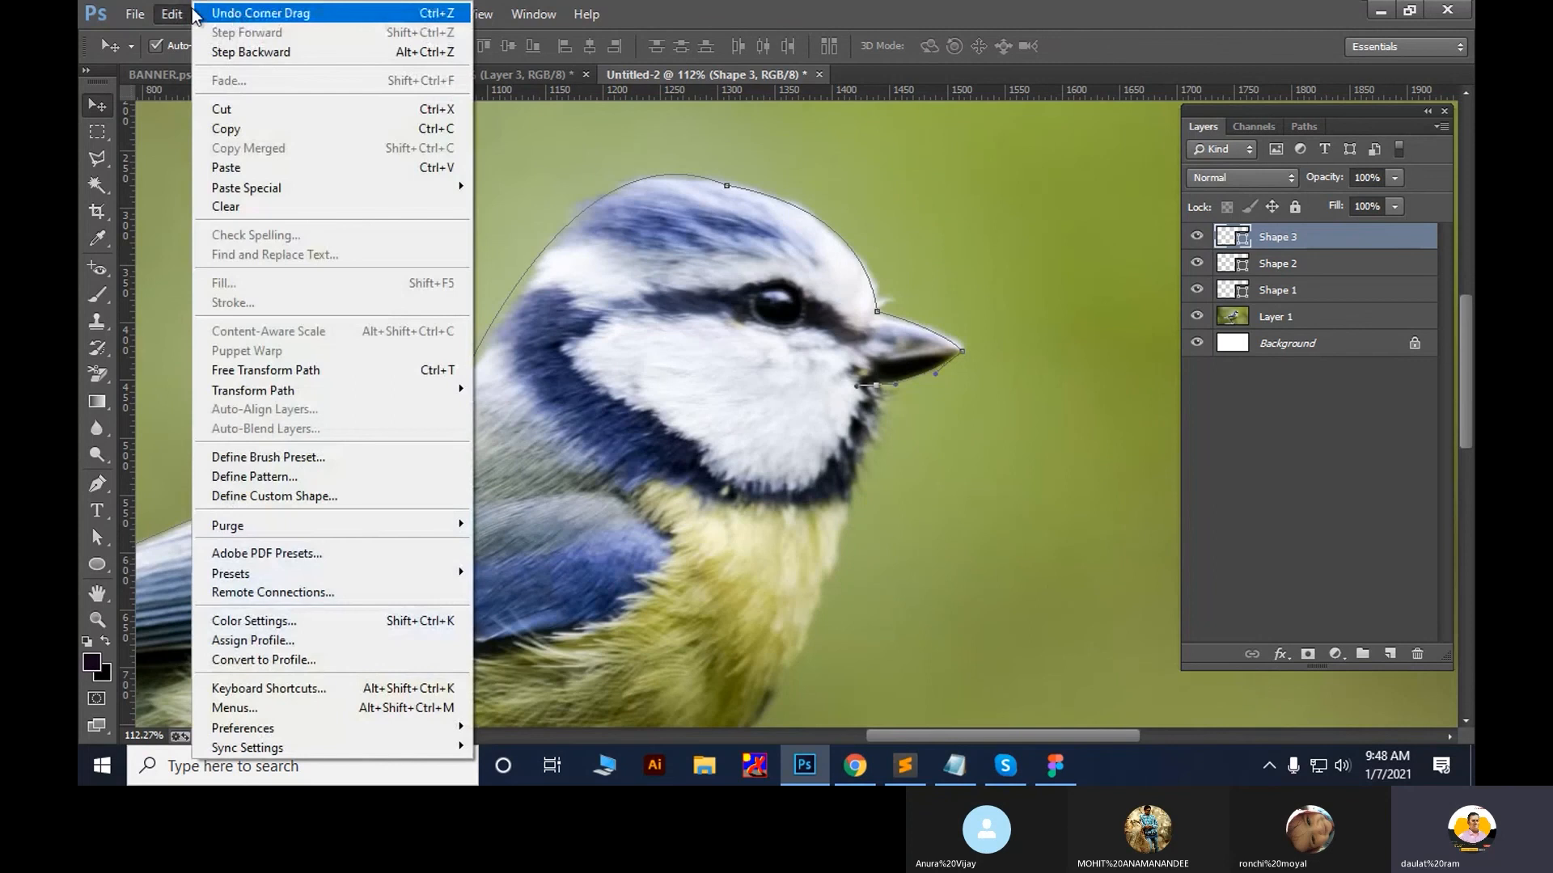
click(196, 13)
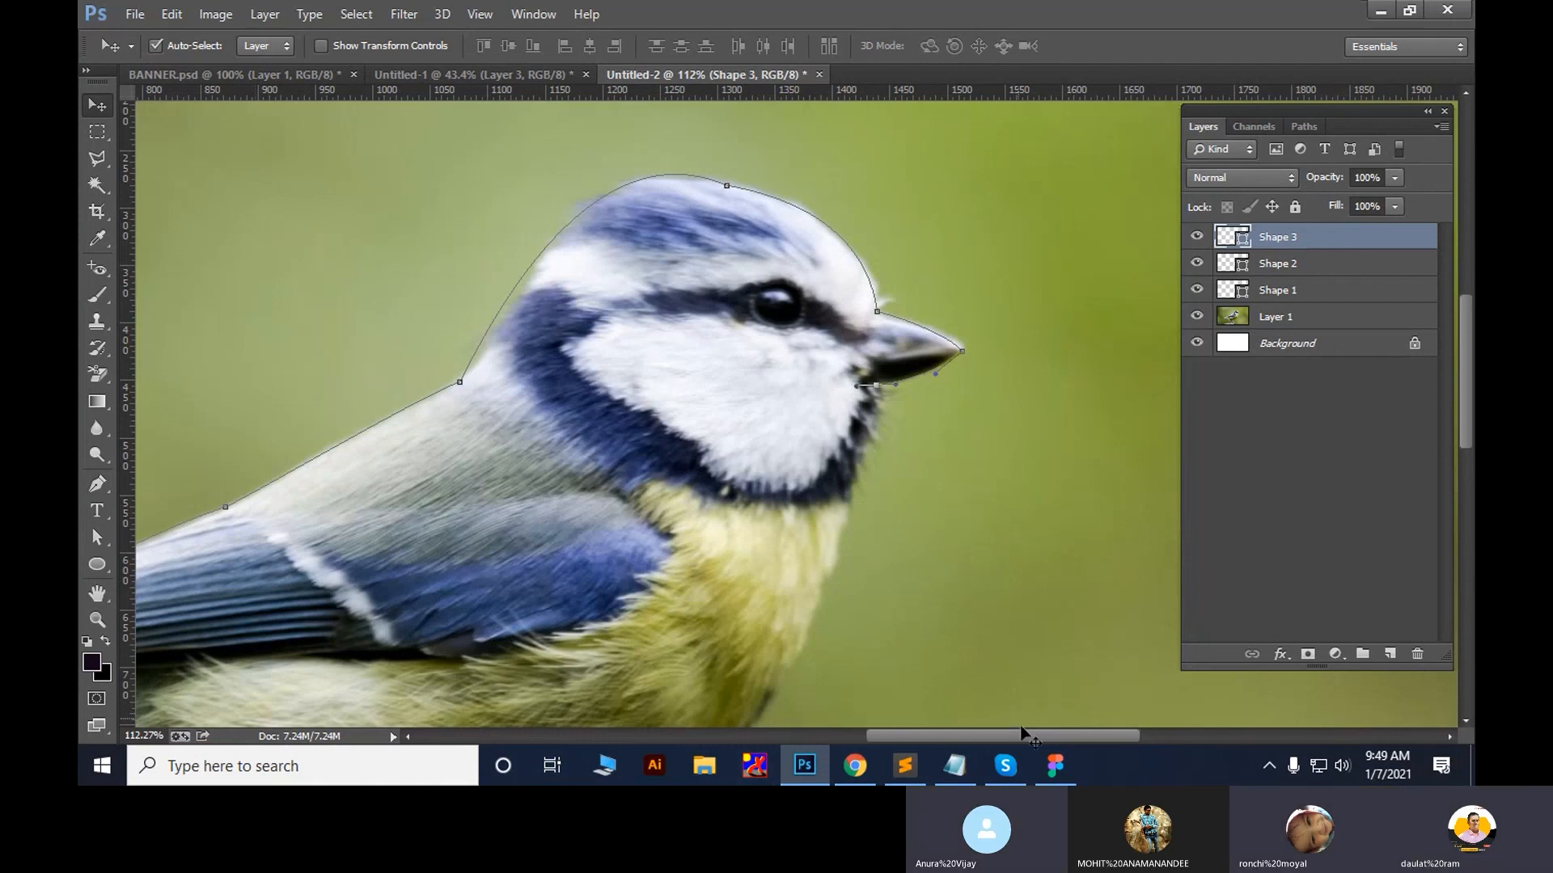
Fit the whole bird image on screen and view the blending options of the Shape 3 layer without changing them
scroll(806, 421, down, 3)
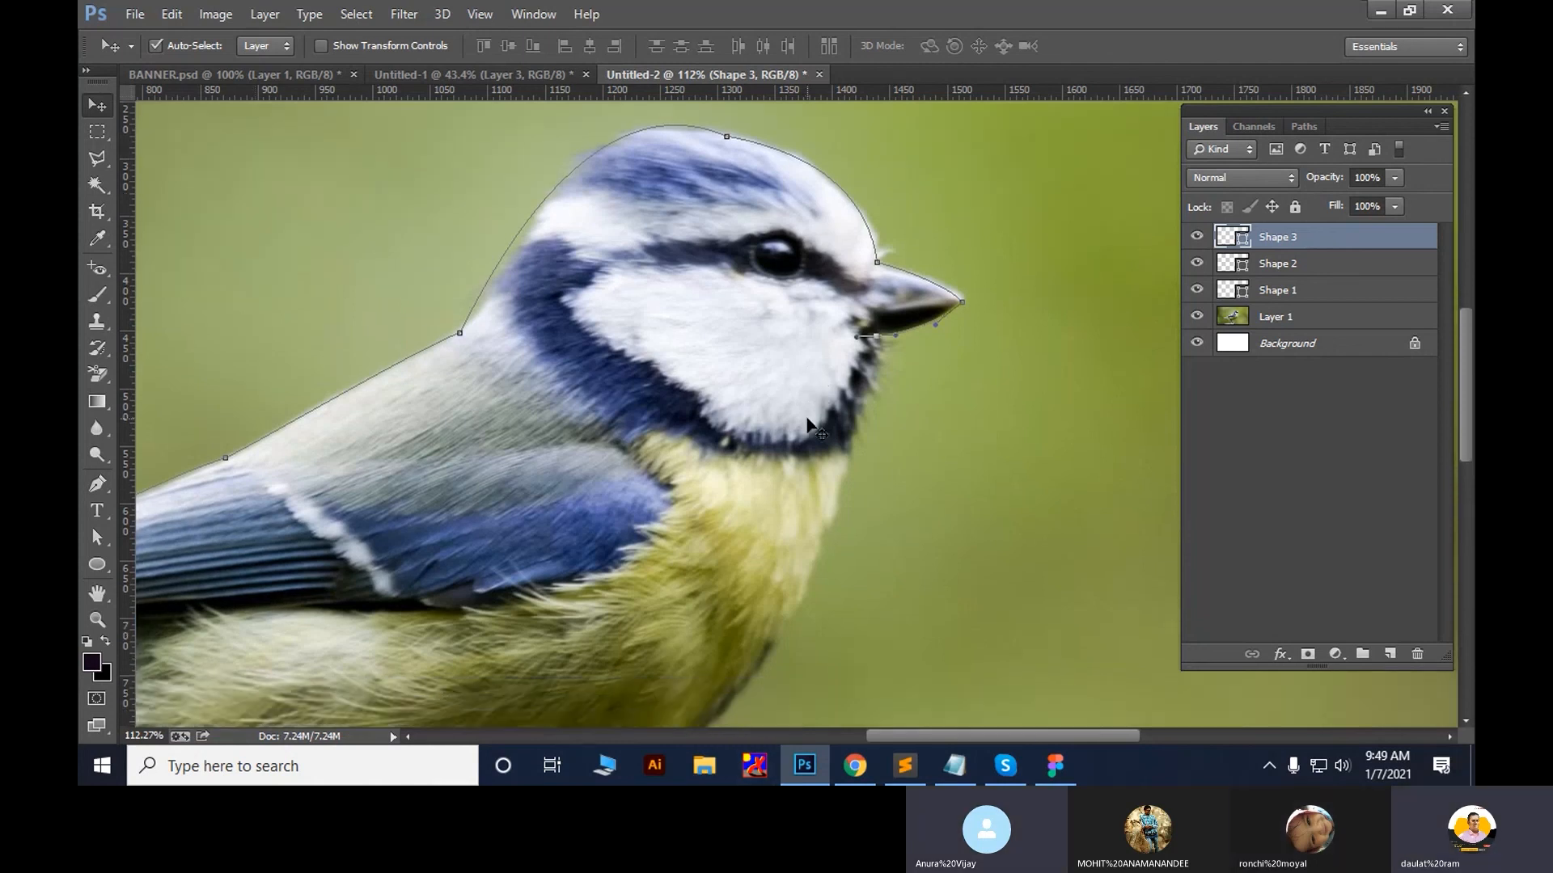
scroll(801, 396, up, 1)
right_click(584, 187)
click(634, 191)
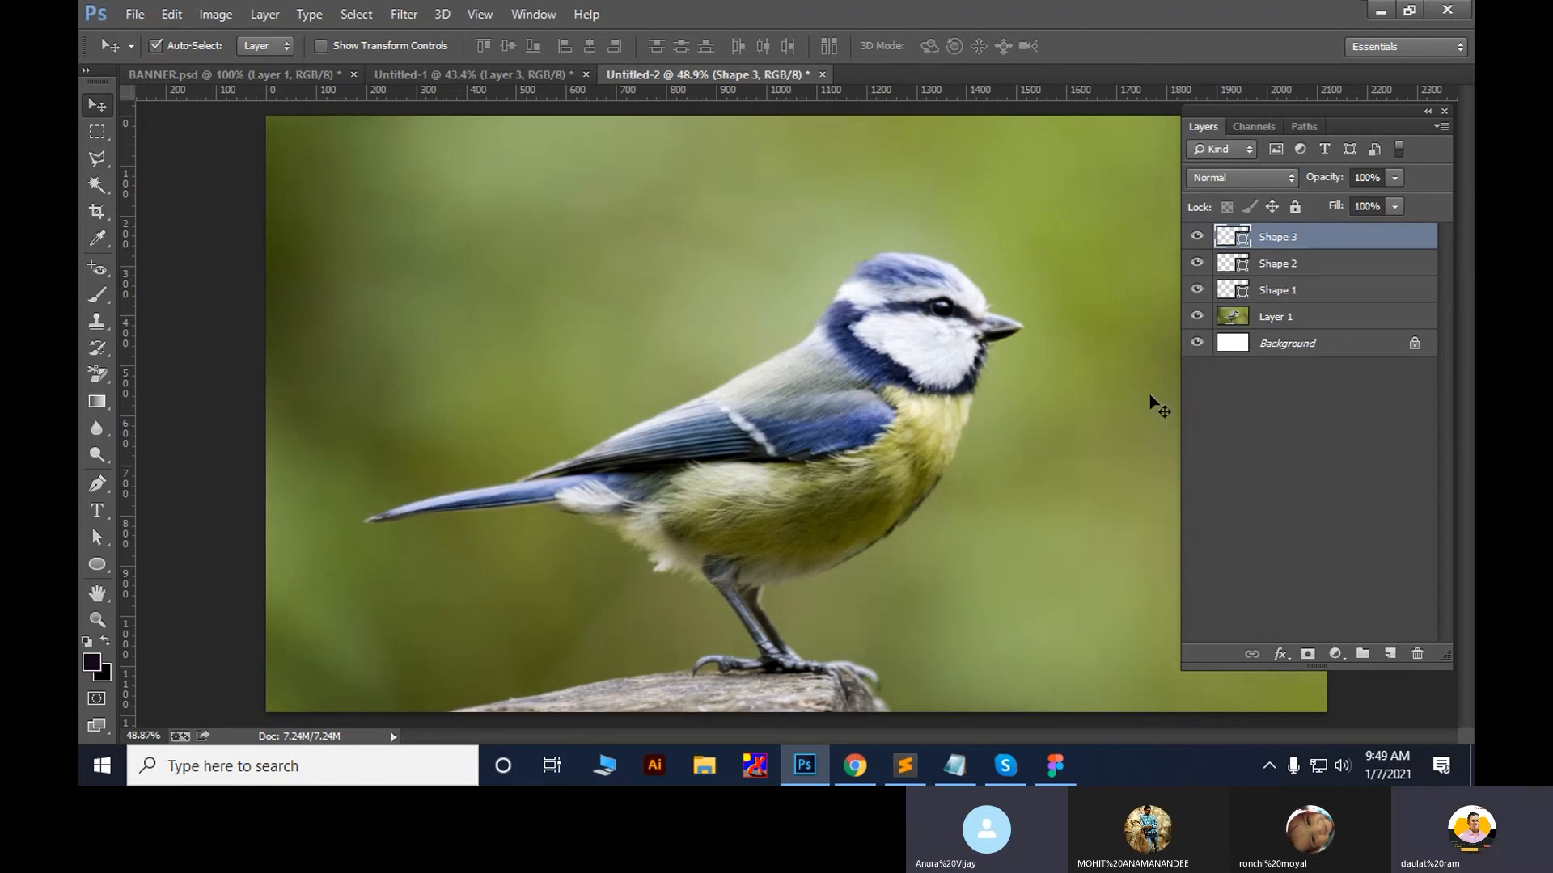
right_click(1294, 243)
click(932, 115)
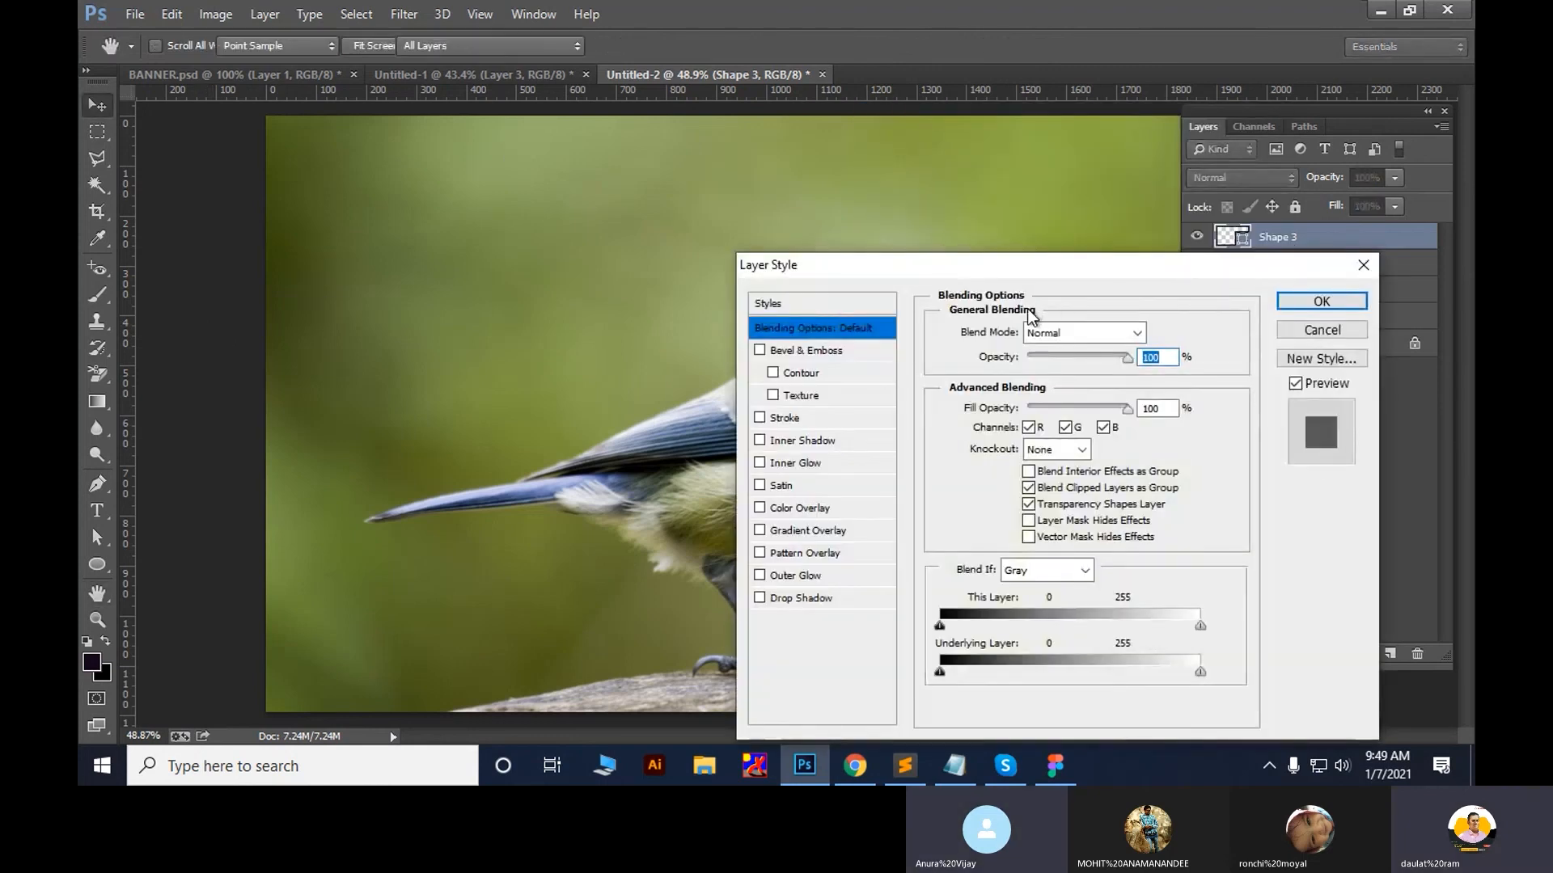
key(Escape)
Look over the 3D commands and switch to Skype
click(442, 15)
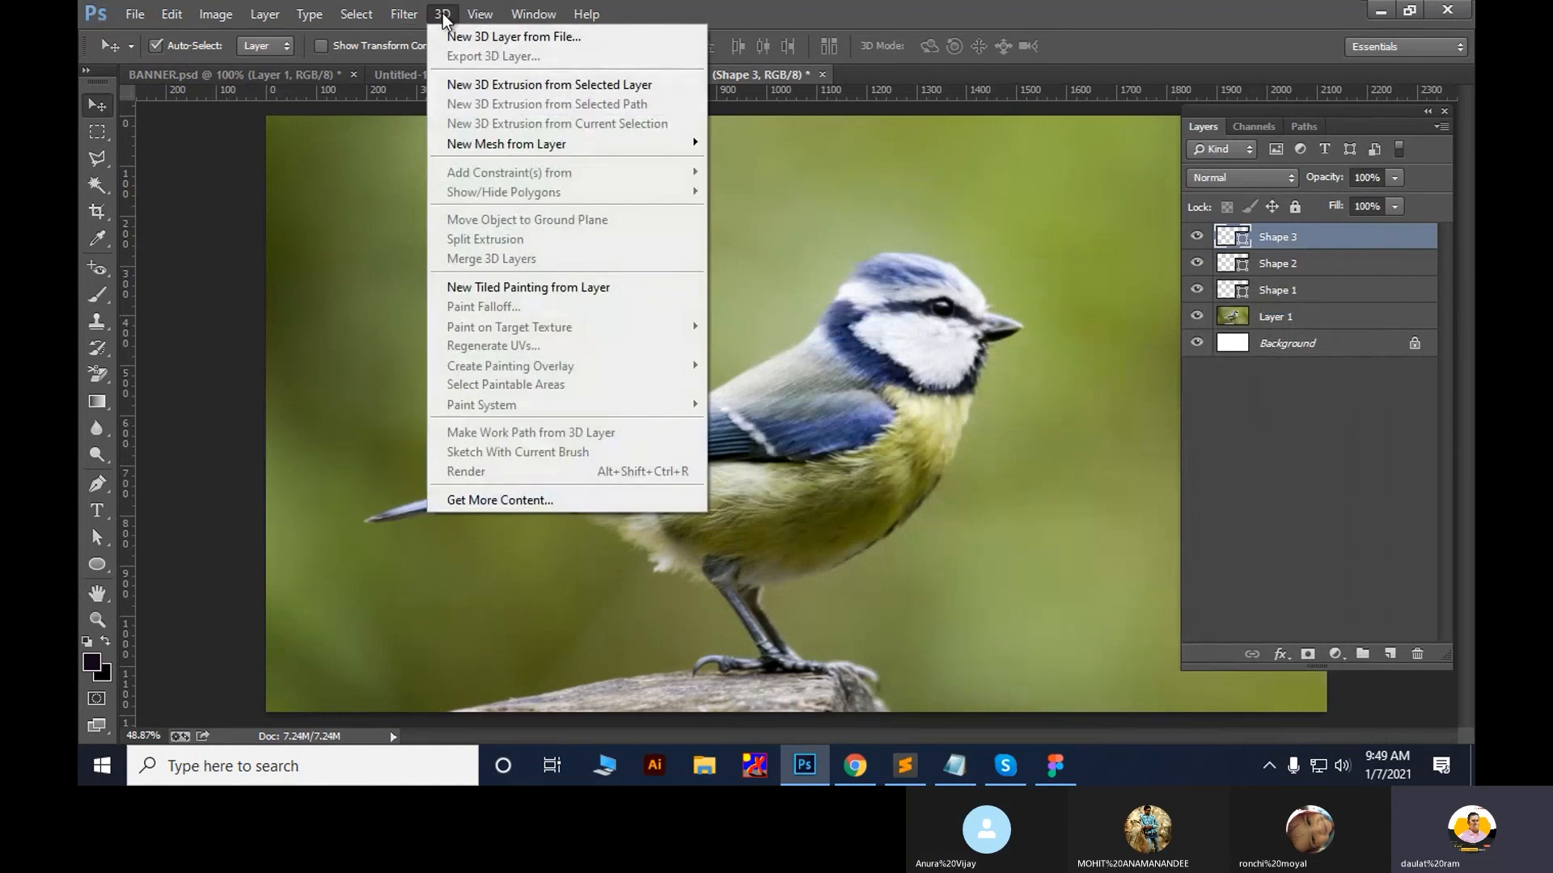
key(Escape)
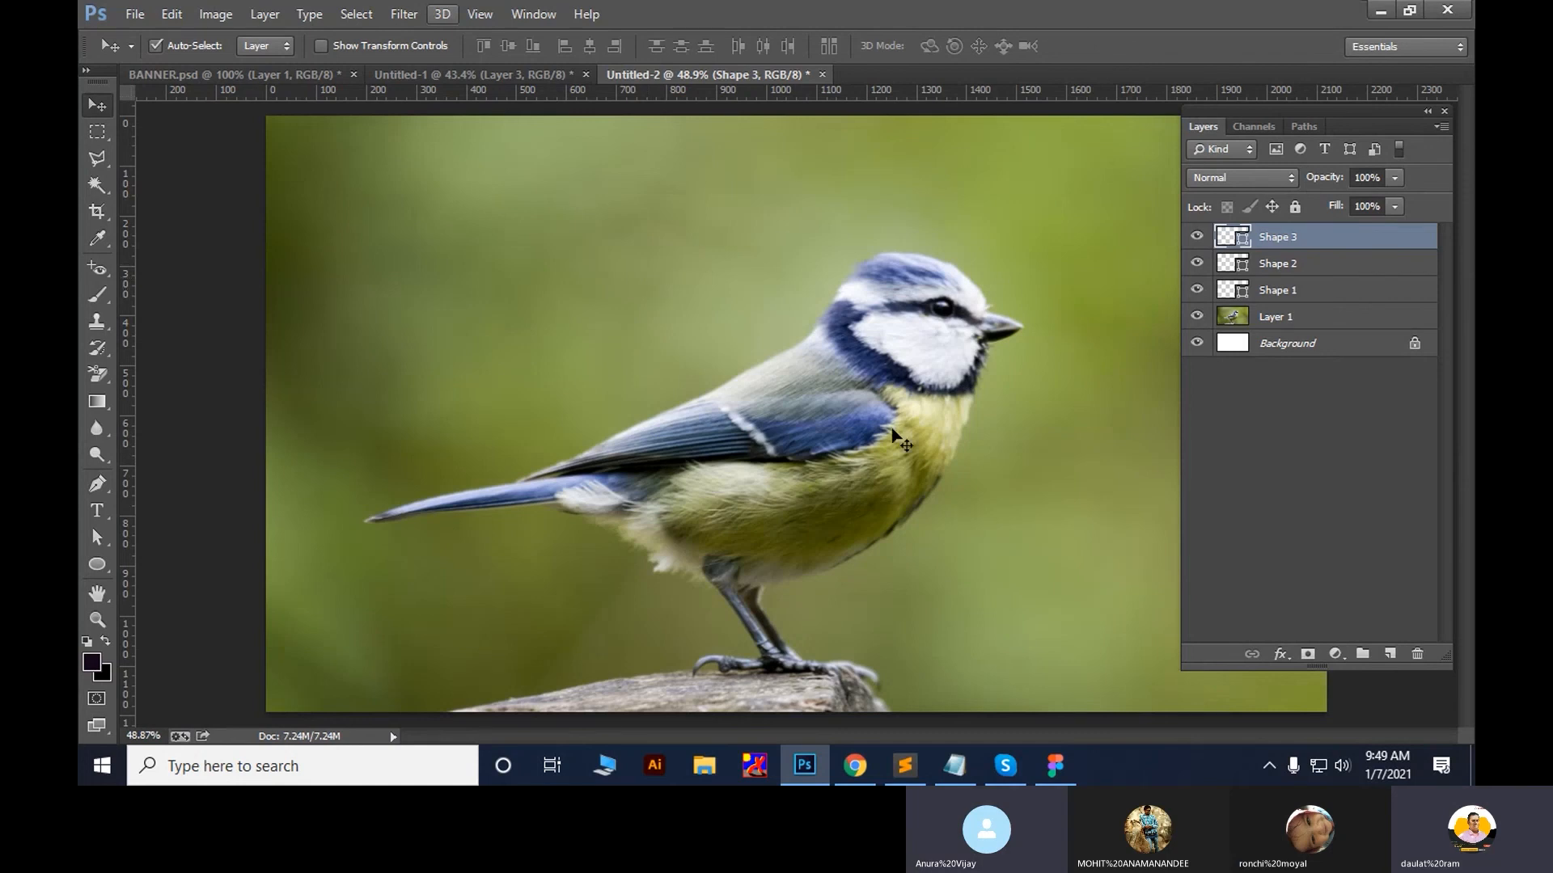
click(1006, 772)
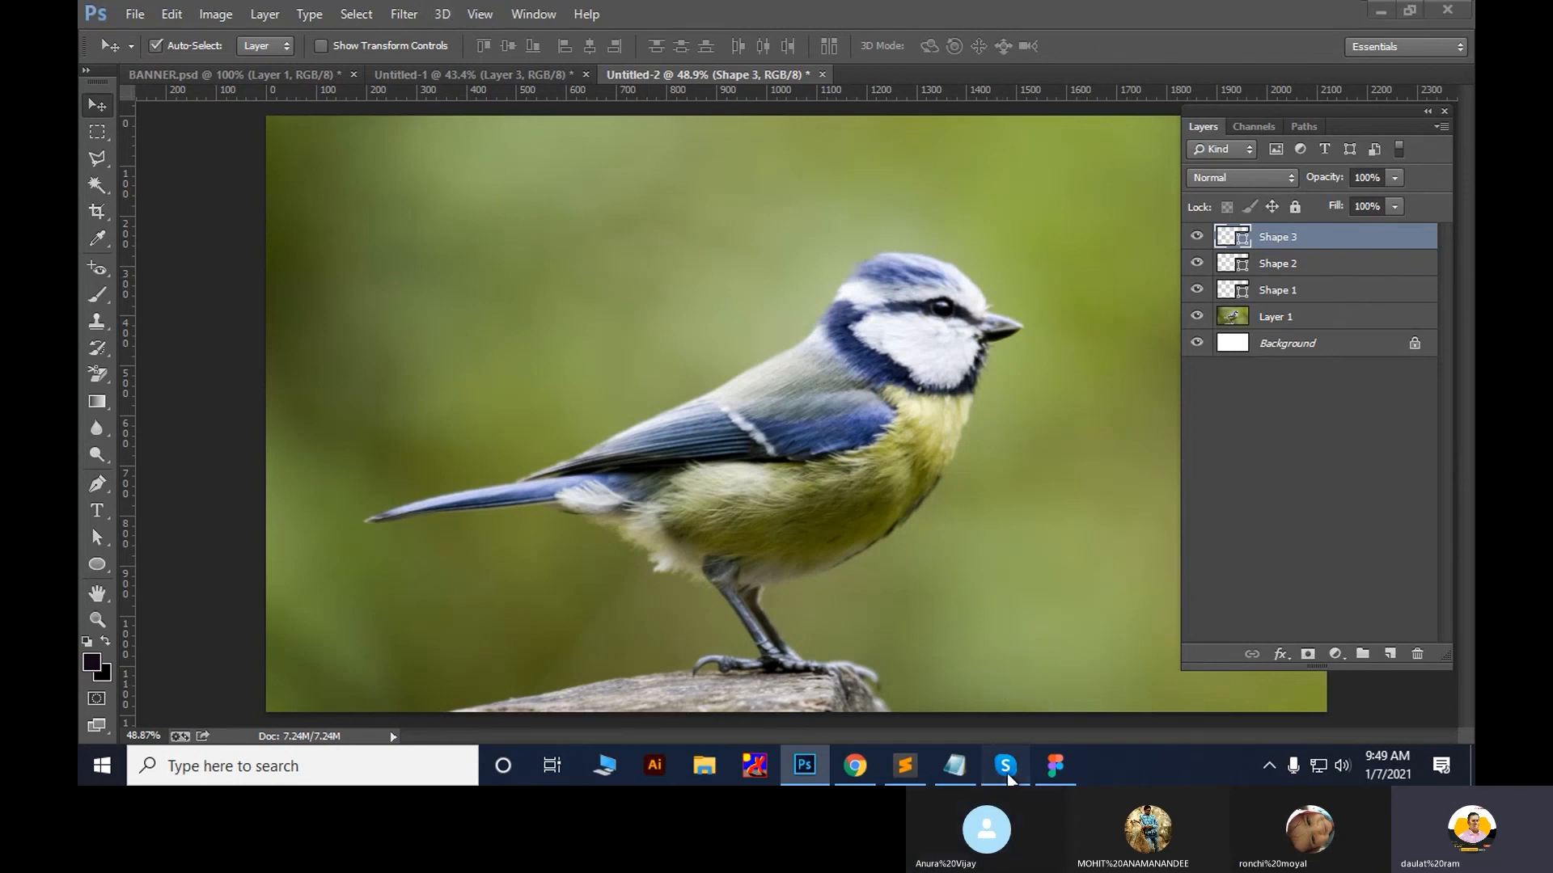